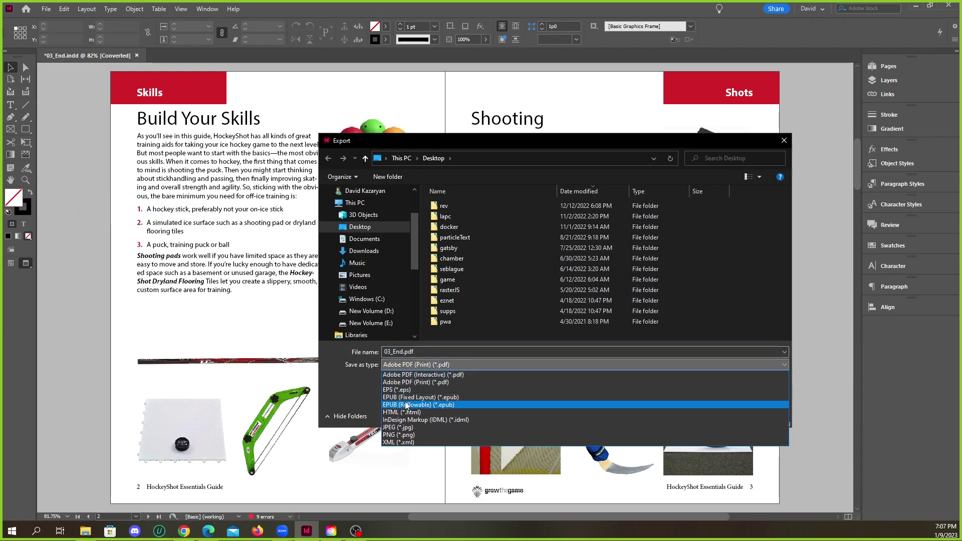
Dismiss the Export dialog and create a Share for Review link titled 03_End.
left_click(658, 145)
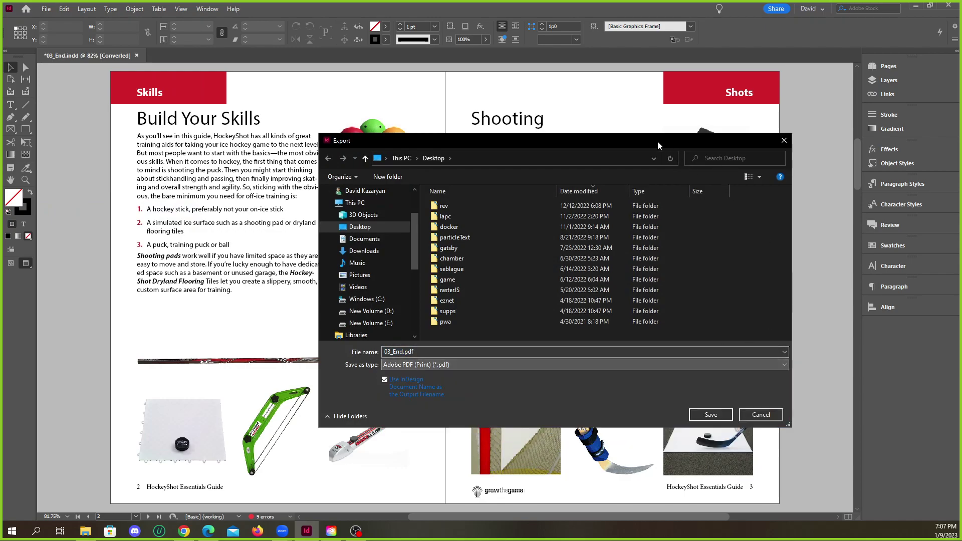
left_click(784, 141)
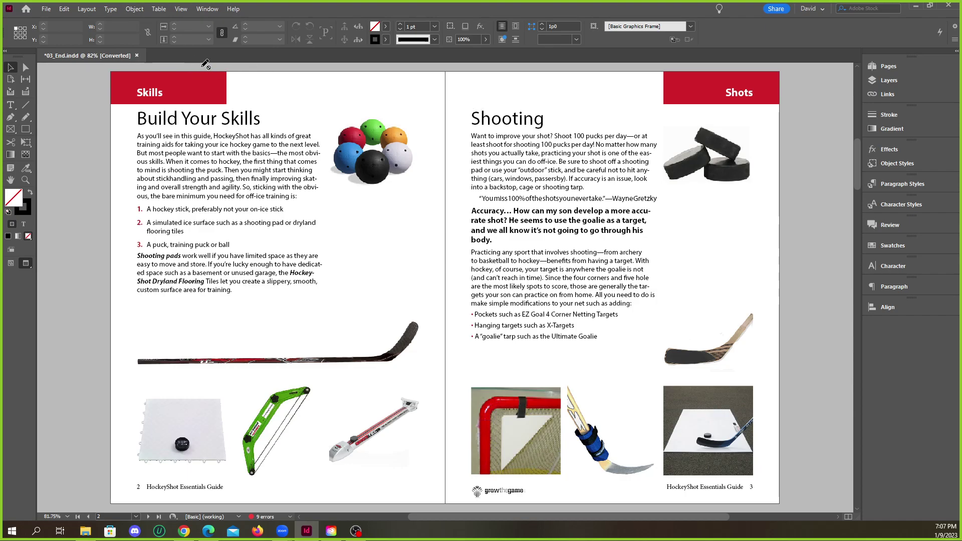
left_click(778, 11)
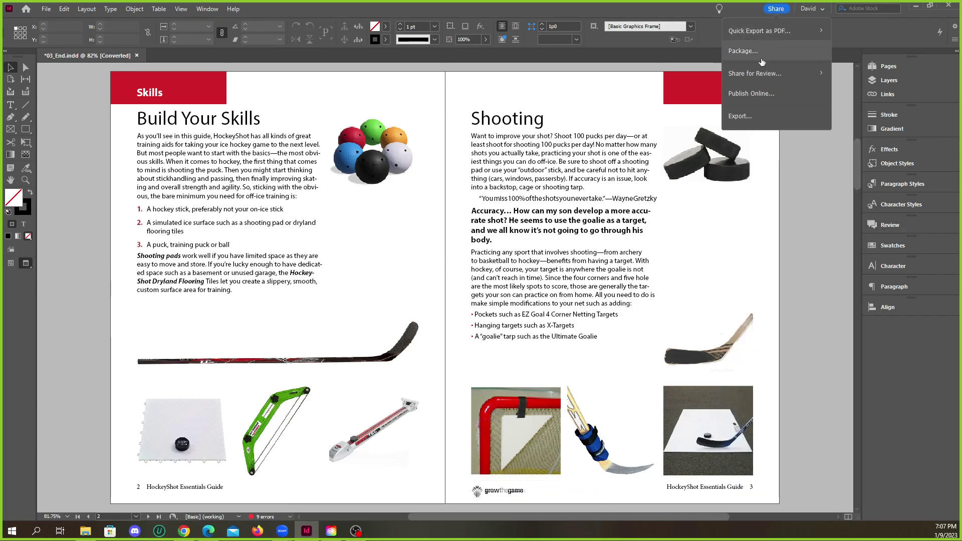
left_click(801, 75)
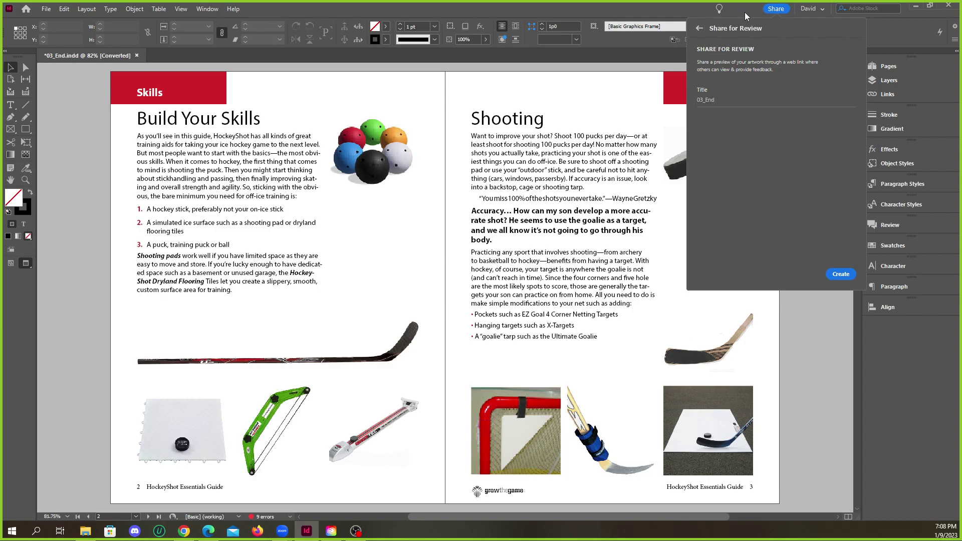
left_click(775, 9)
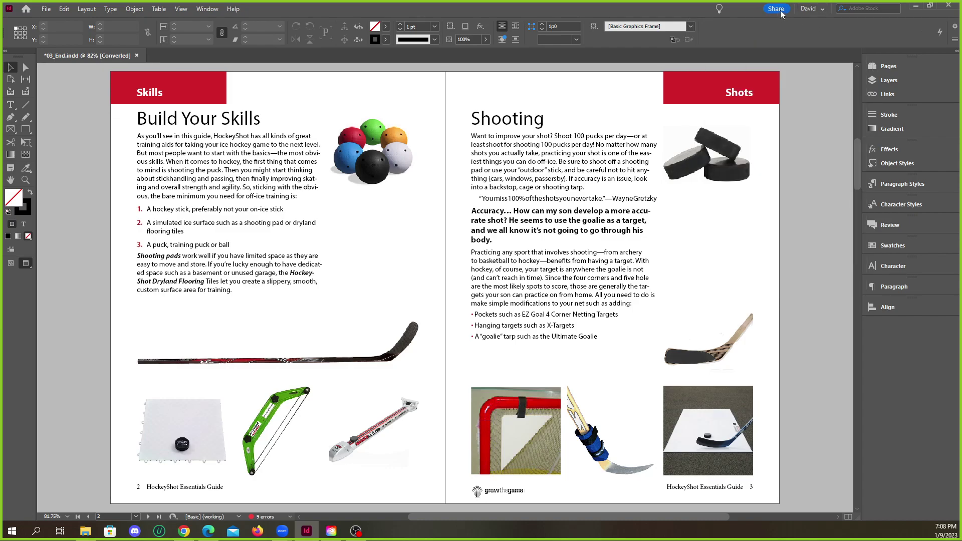
left_click(776, 11)
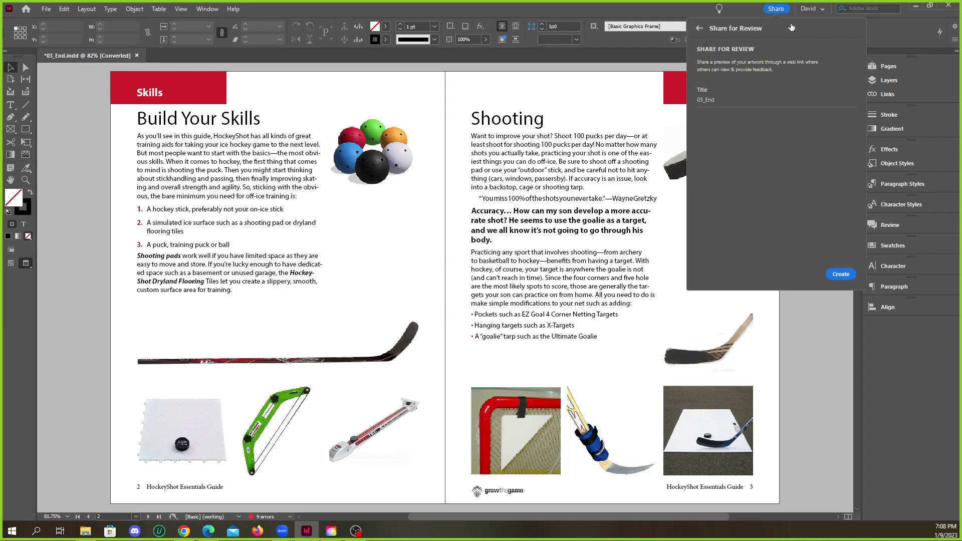
left_click(881, 31)
left_click(778, 11)
left_click(840, 275)
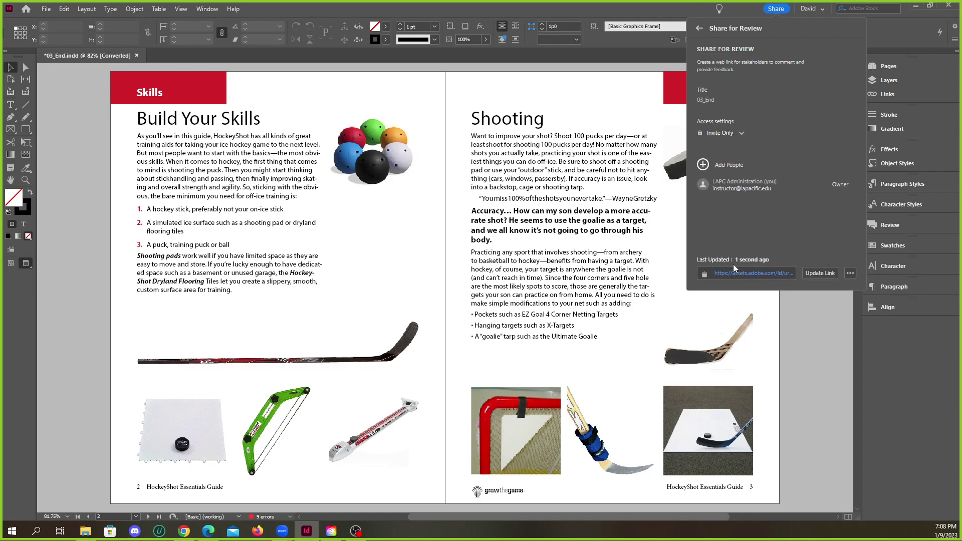
Open the new review link in the browser, close its sign-in page and return to InDesign.
left_click(738, 277)
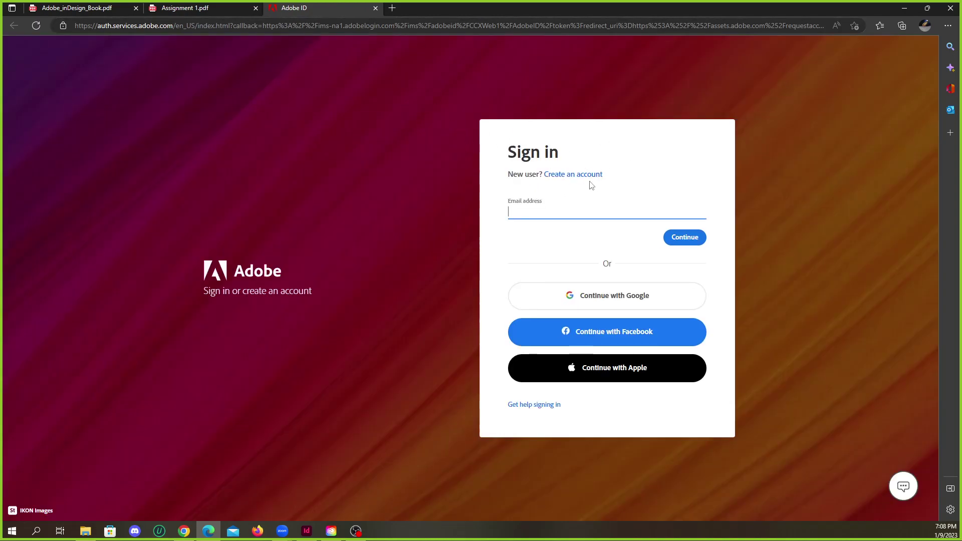
left_click(375, 9)
left_click(905, 9)
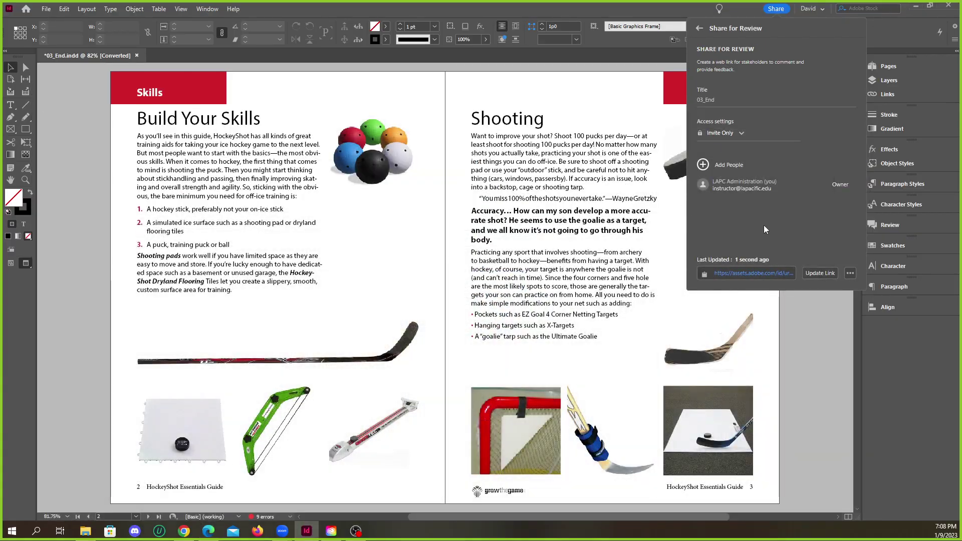
left_click(850, 274)
left_click(799, 237)
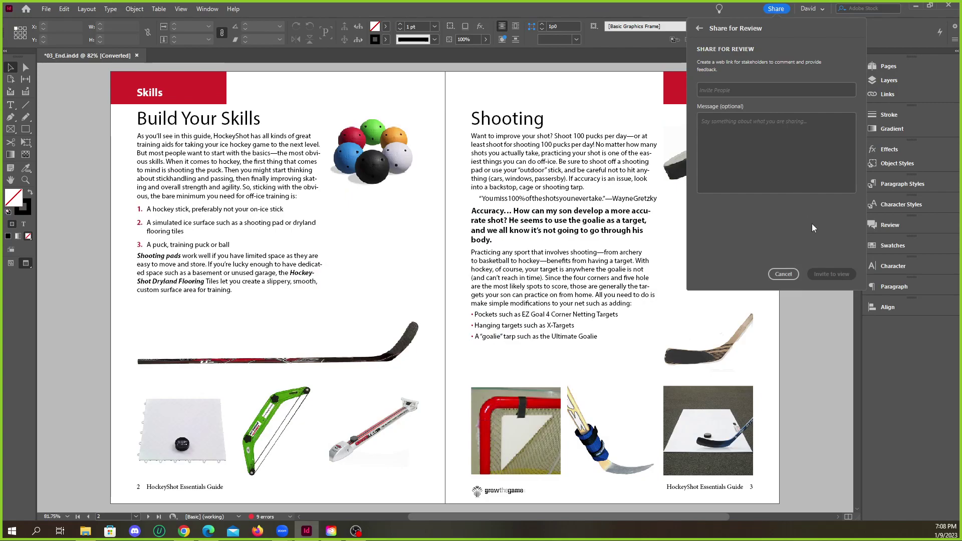
left_click(783, 274)
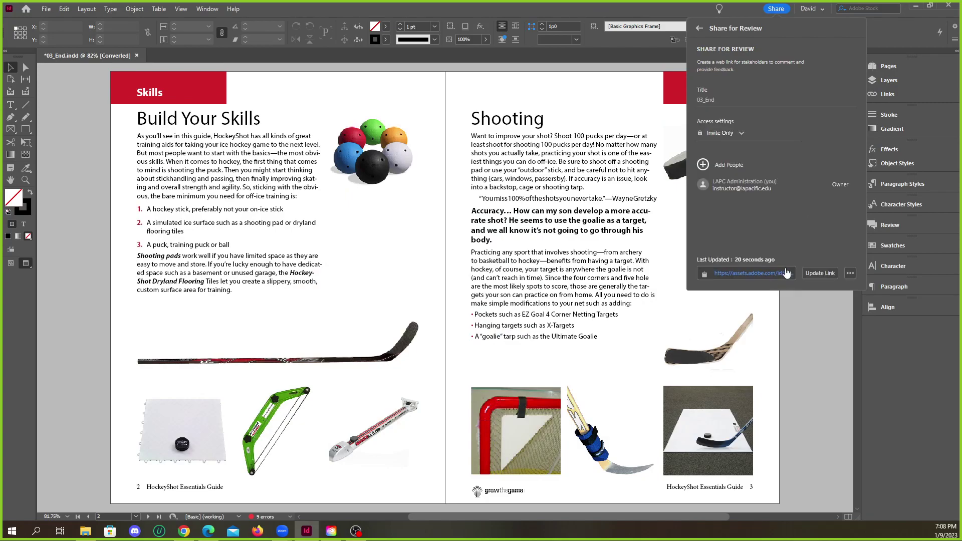
Change the review link's access from invite-only so it needs no sign-in, and open the link in the browser.
left_click(739, 135)
left_click(719, 192)
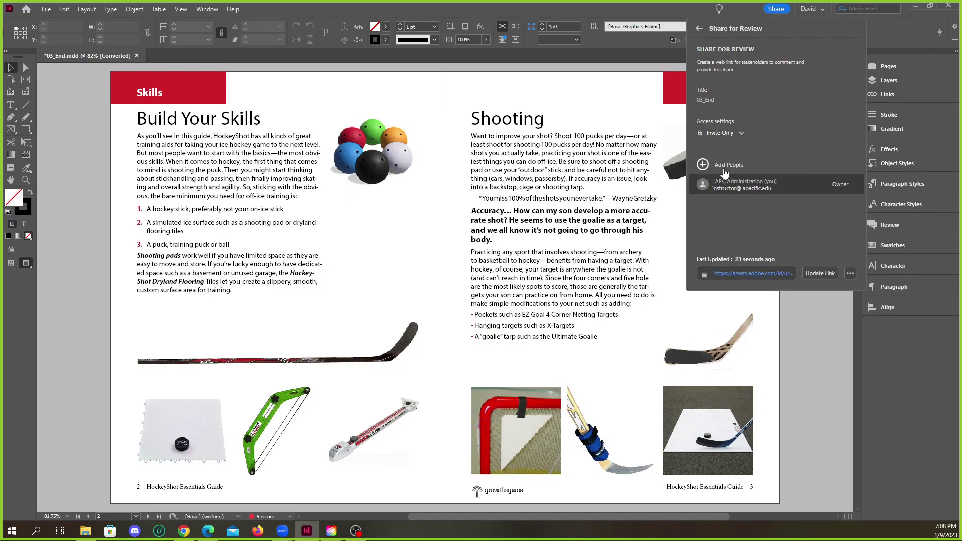
left_click(740, 274)
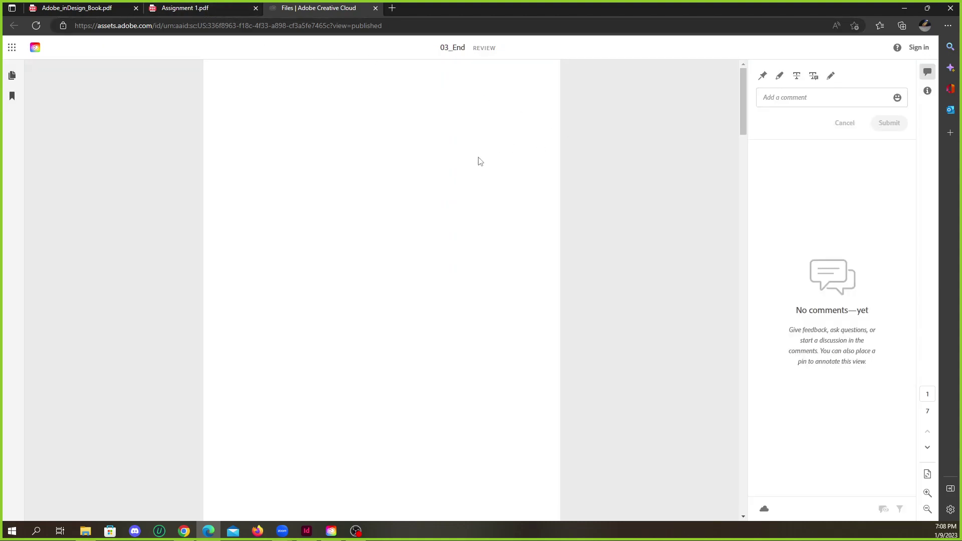
Submit the comment "Change the font" on the second spread, with the Shooting heading selected.
scroll(534, 156, "down", 10)
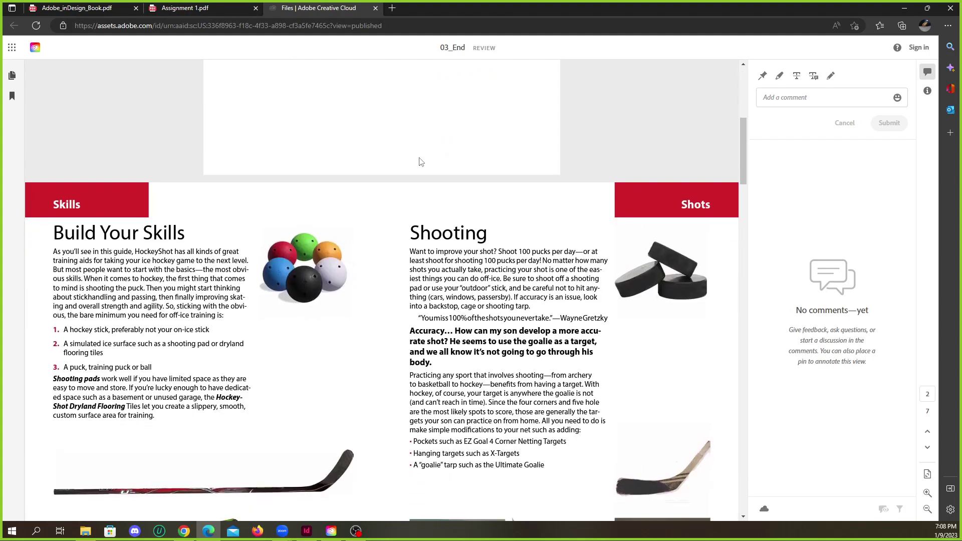
scroll(441, 230, "up", 8)
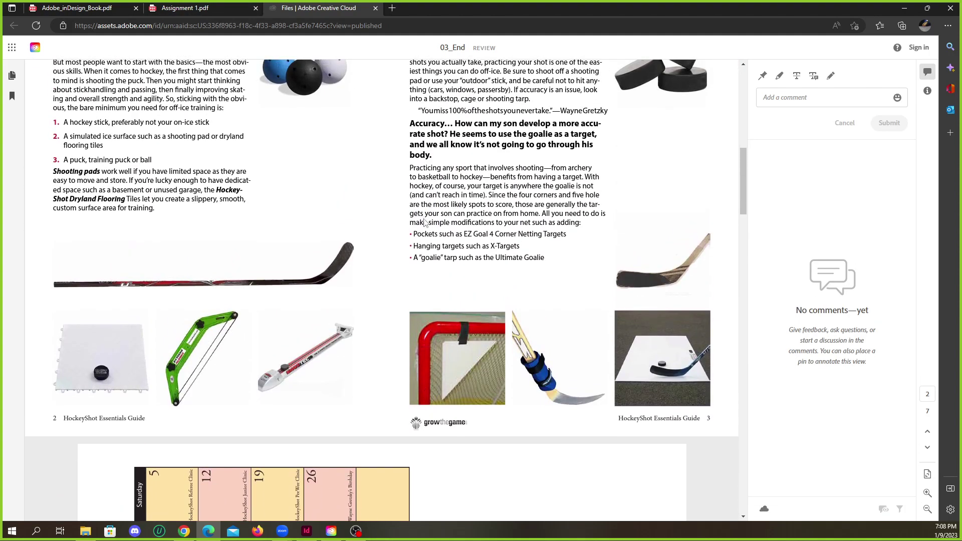
scroll(442, 233, "down", 10)
scroll(443, 233, "up", 8)
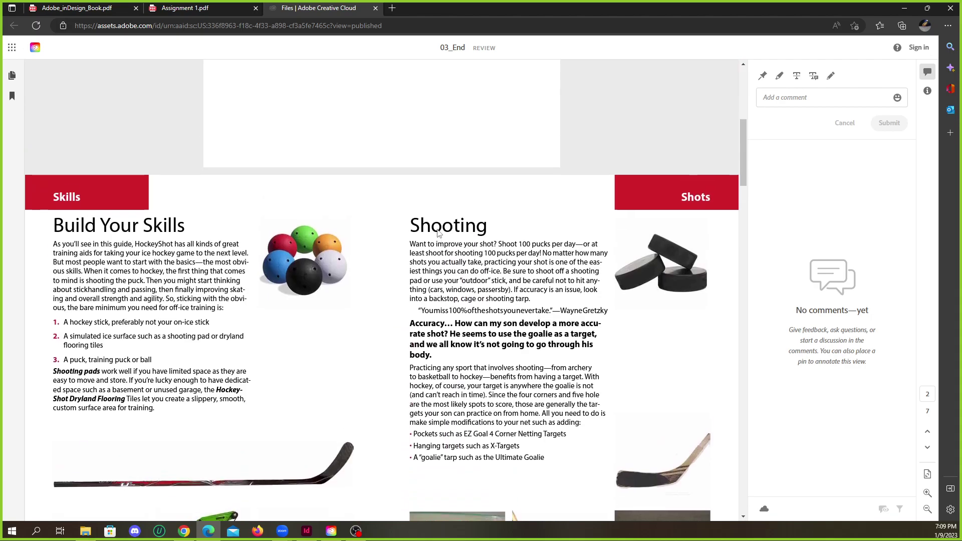
scroll(443, 229, "up", 1)
double_click(433, 163)
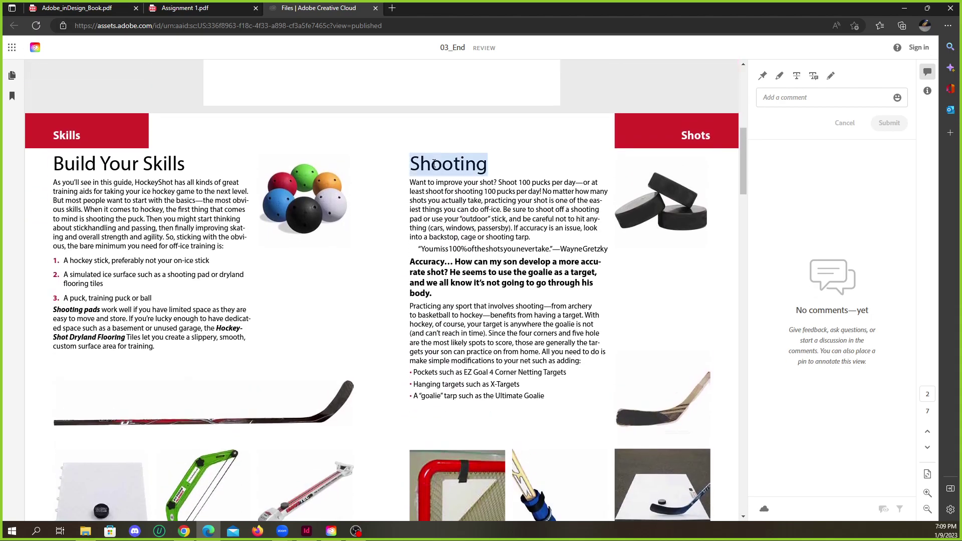
scroll(533, 195, "up", 1)
left_click(804, 99)
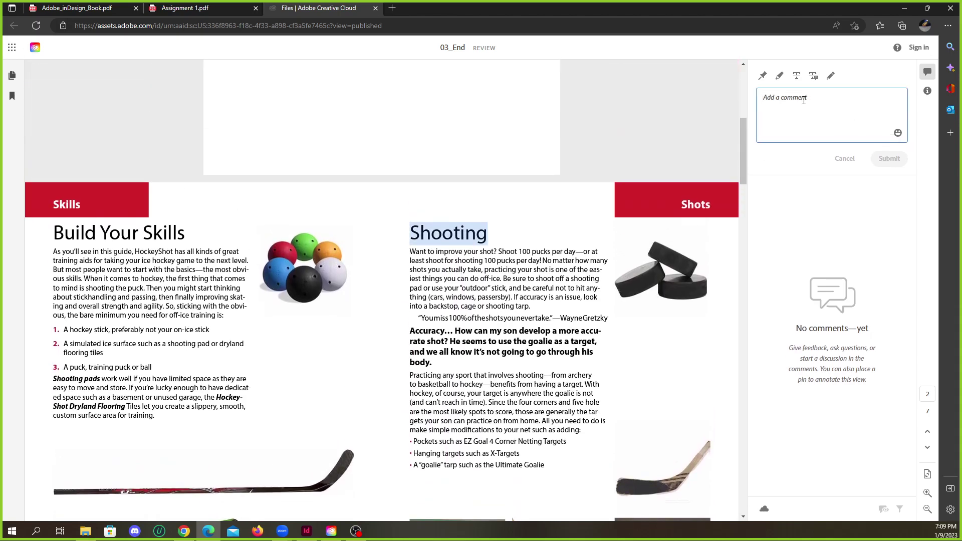
type("Change th")
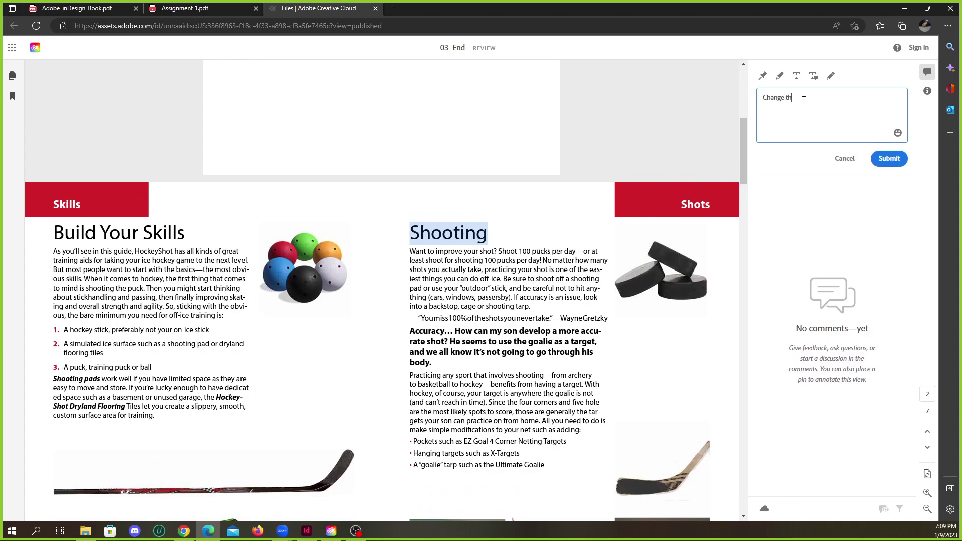
left_click(891, 160)
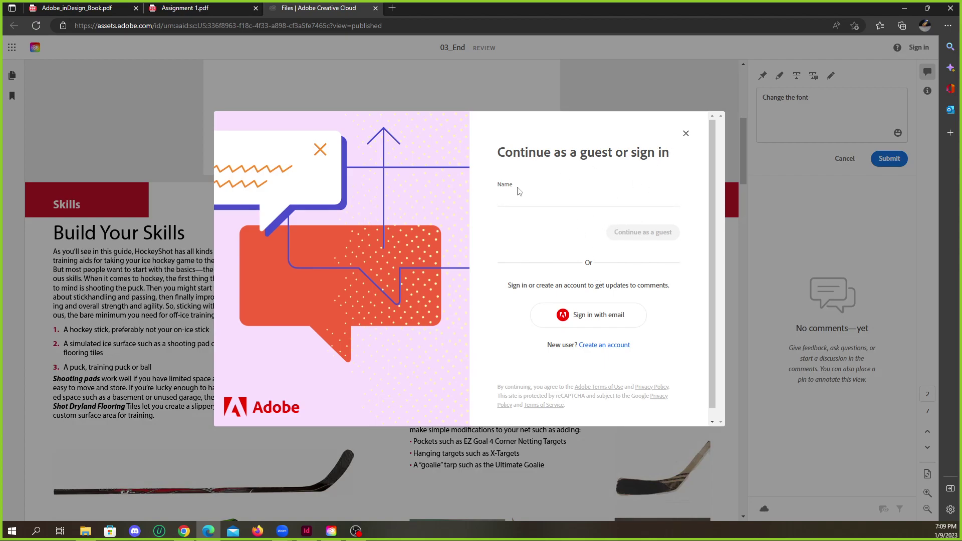
Enter the reviewer's name and continue as a guest to post the comment.
left_click(544, 200)
type("David")
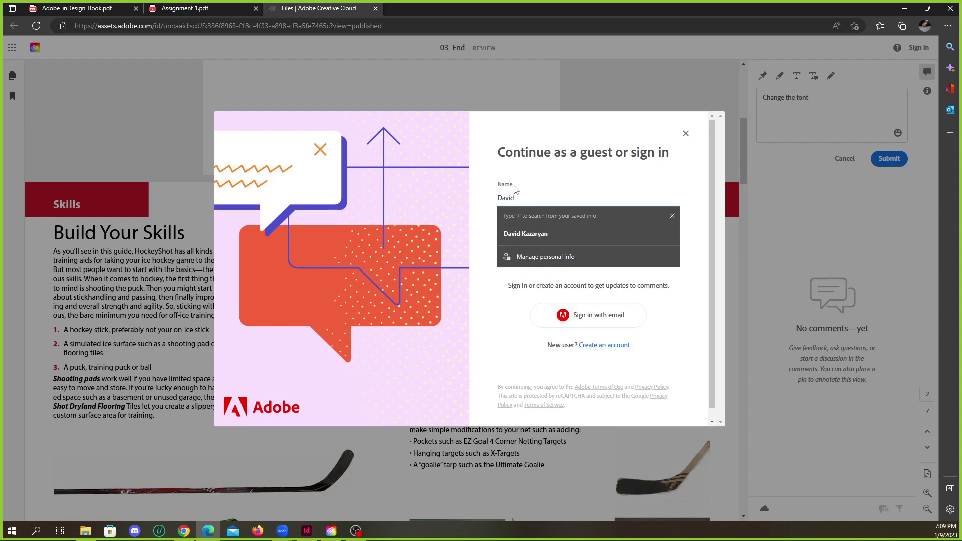
left_click(547, 179)
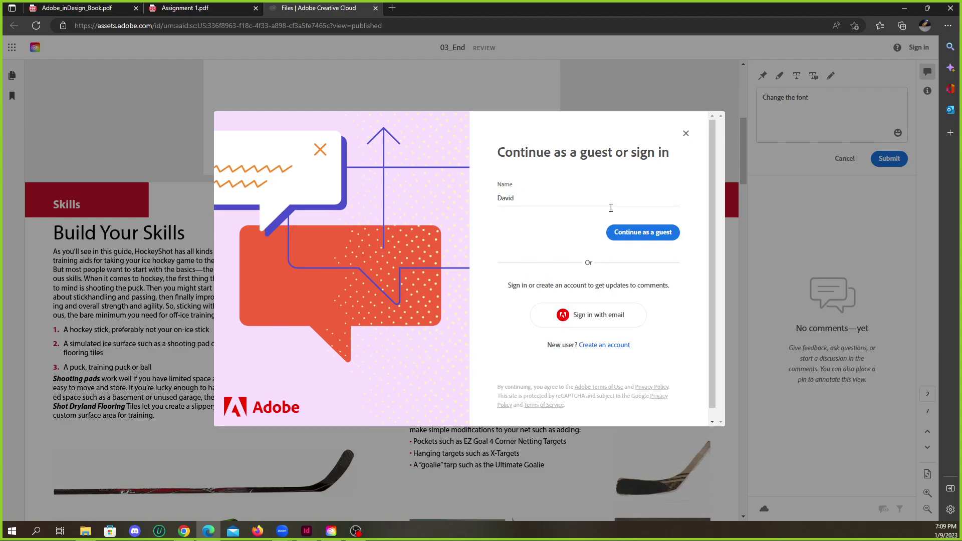
left_click(645, 235)
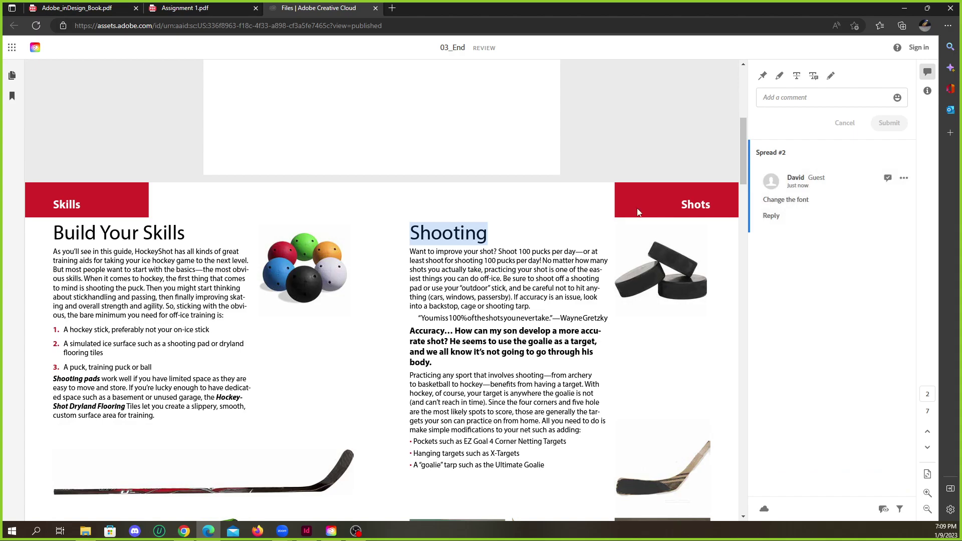
Place a comment pin beside the Shooting heading and submit "Change this font" as its comment.
scroll(466, 254, "up", 4)
scroll(460, 294, "down", 4)
left_click(530, 270)
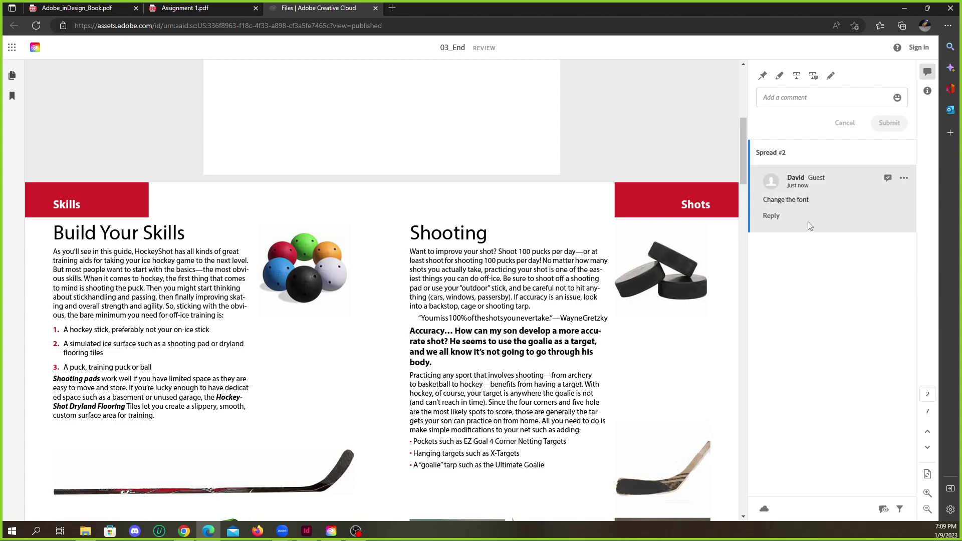
left_click(762, 76)
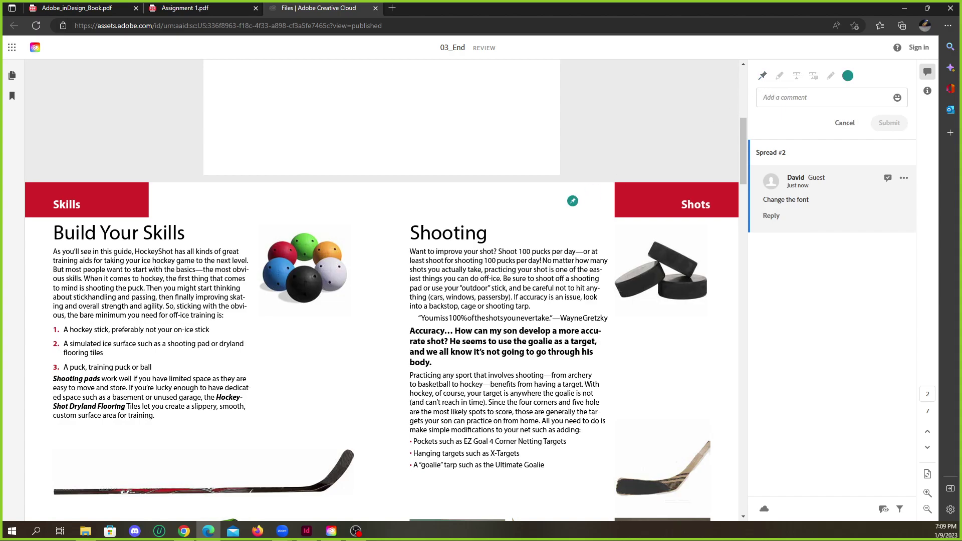
left_click(499, 232)
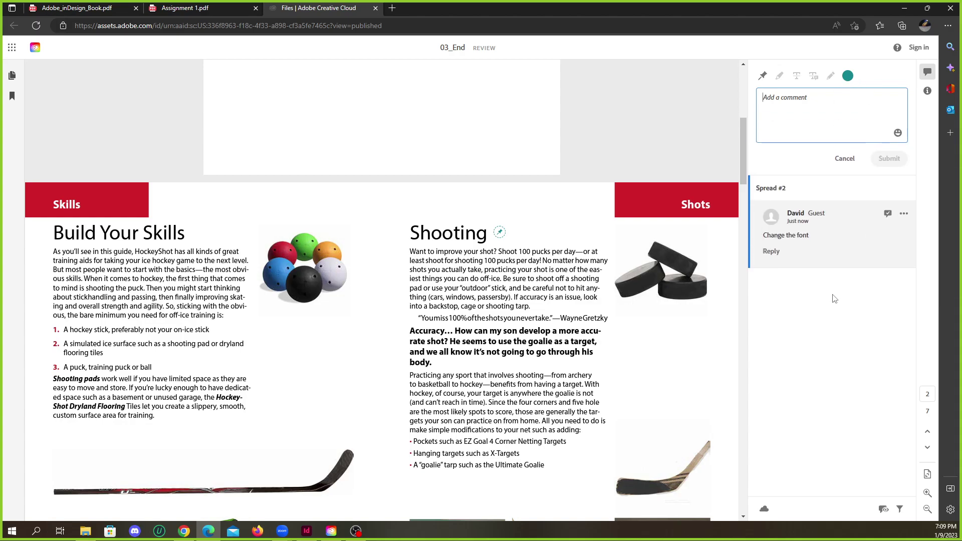
left_click(500, 231)
type("Change this font")
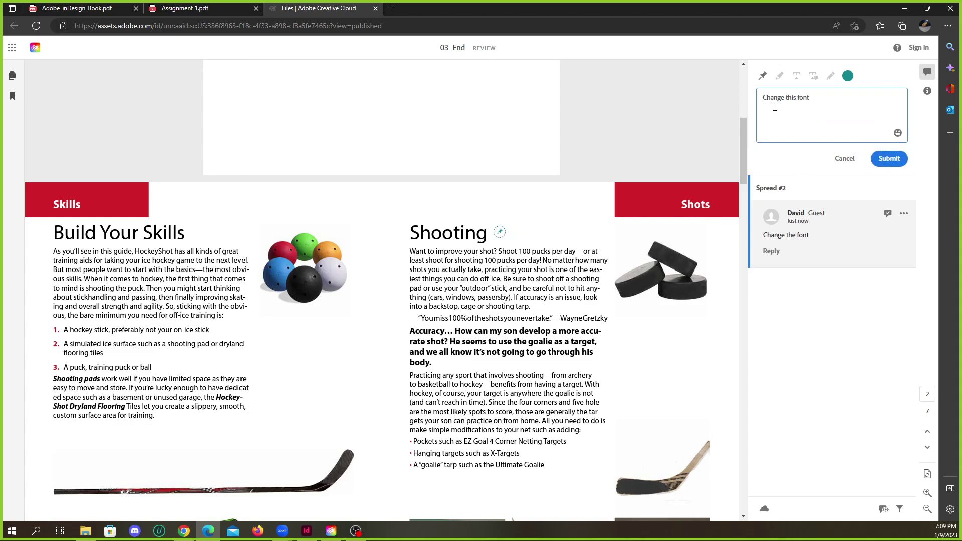
left_click(883, 159)
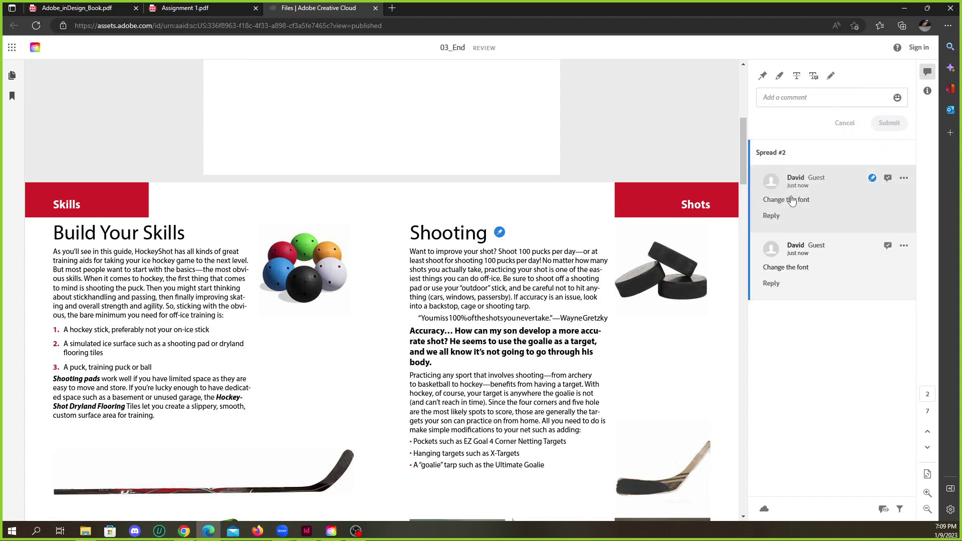
Delete the unpinned "Change the font" comment and switch back to InDesign.
left_click(904, 245)
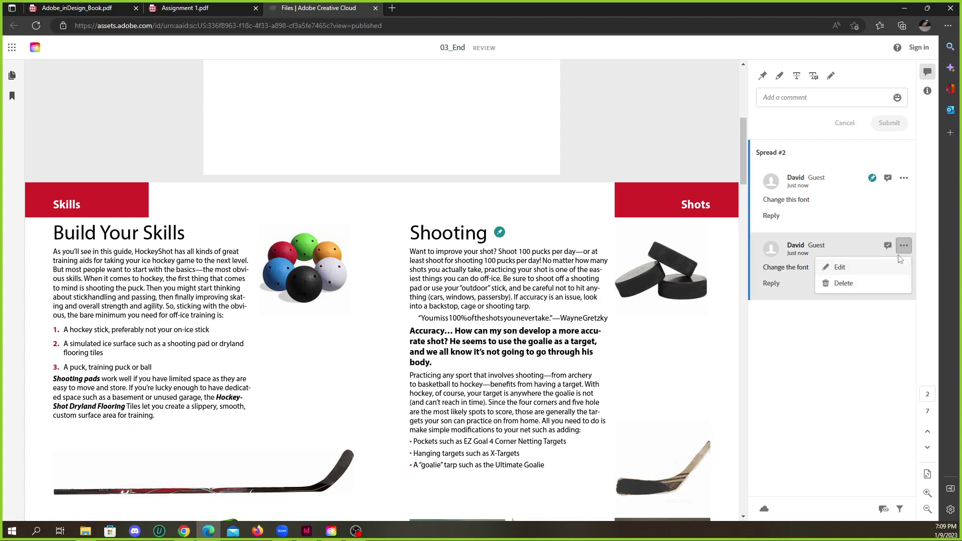
left_click(855, 281)
left_click(888, 326)
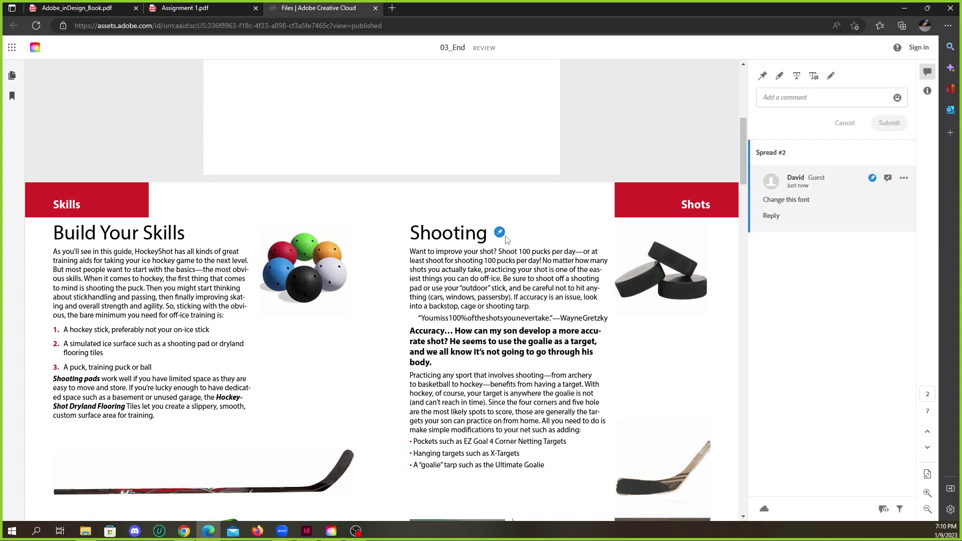
left_click(905, 8)
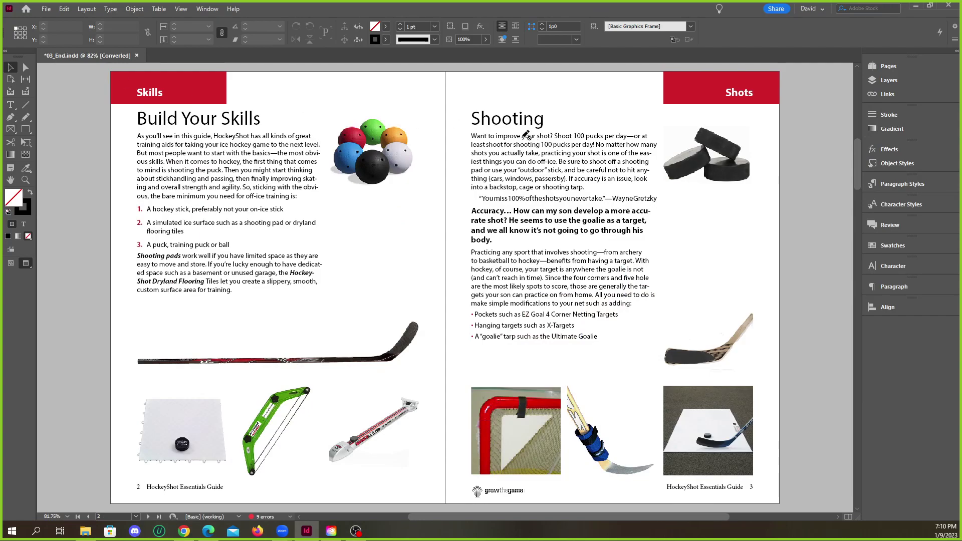
left_click(14, 68)
left_click(929, 5)
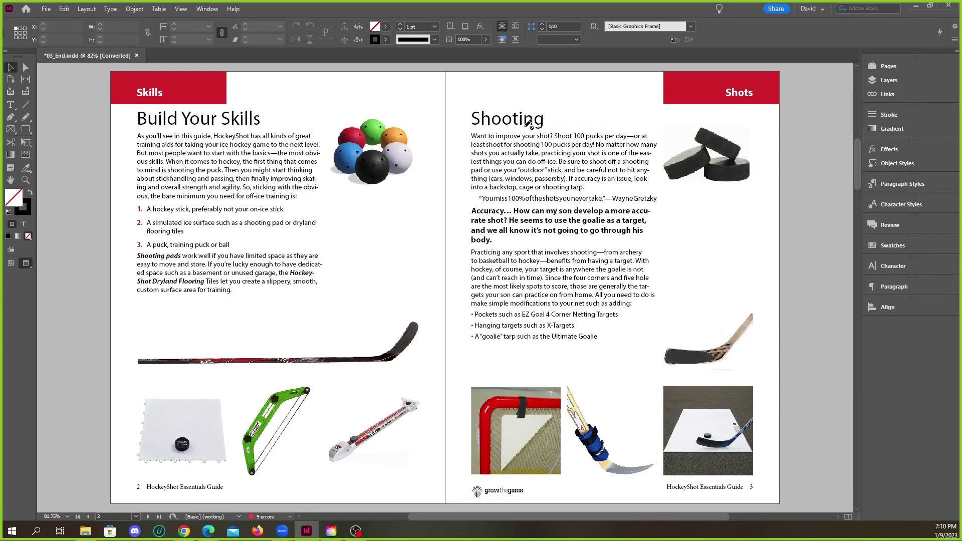
scroll(482, 219, "down", 3)
scroll(493, 230, "up", 5)
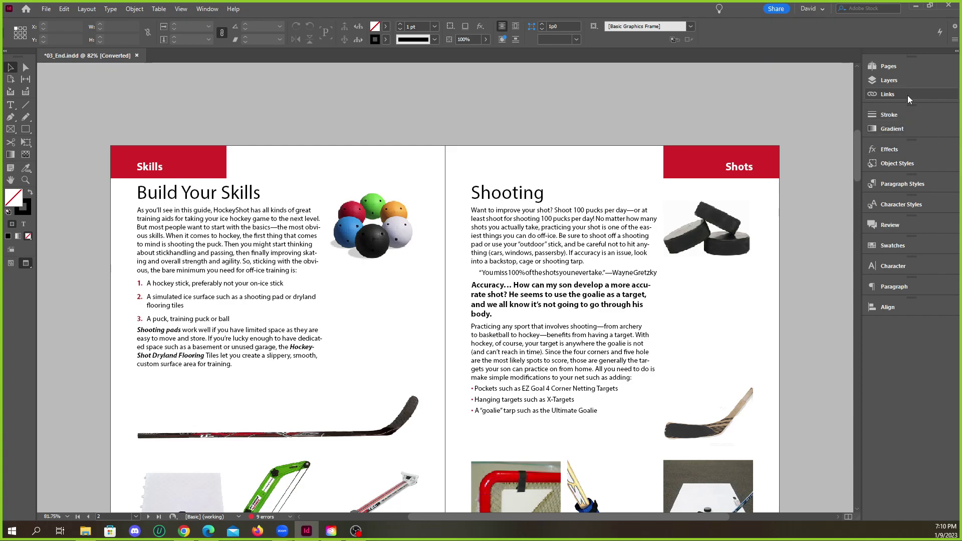
left_click(898, 82)
left_click(772, 75)
left_click(771, 75)
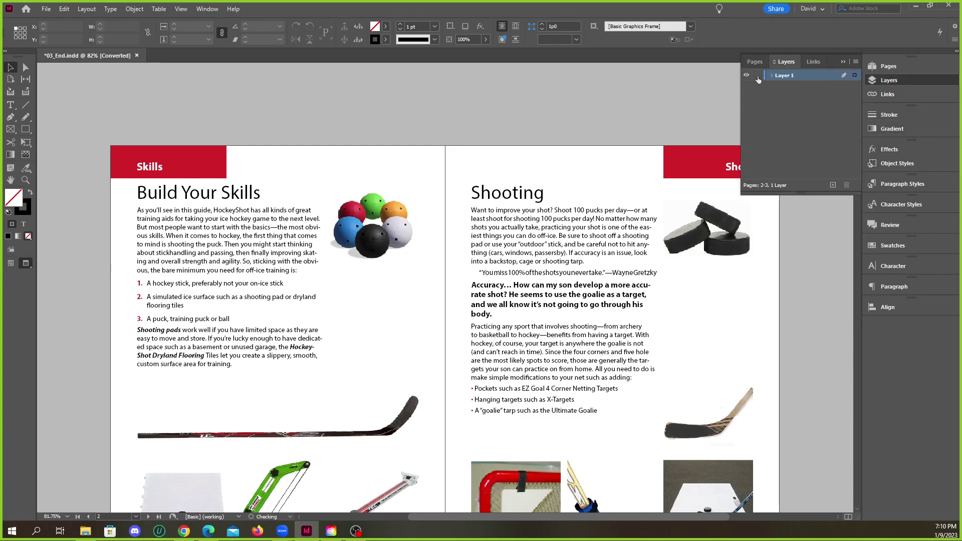
left_click(843, 60)
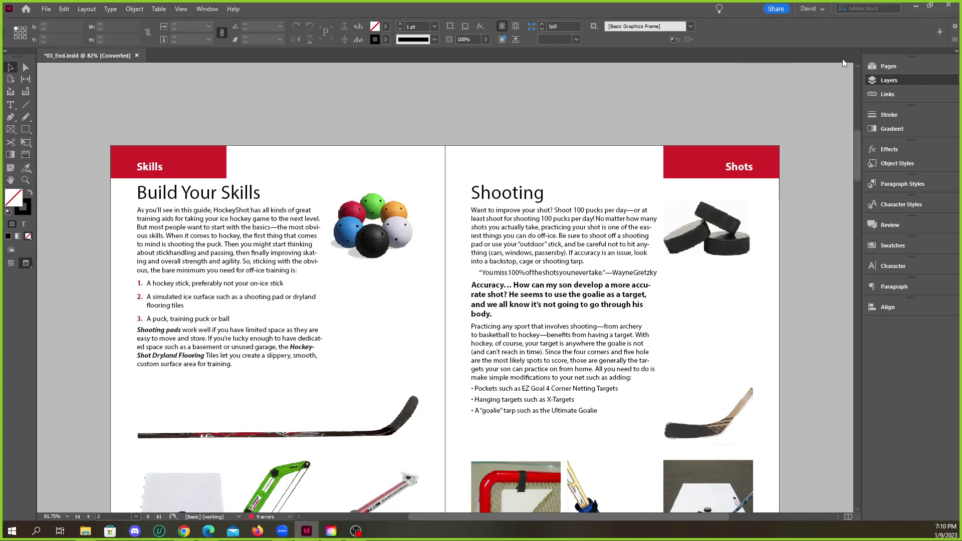
left_click(913, 82)
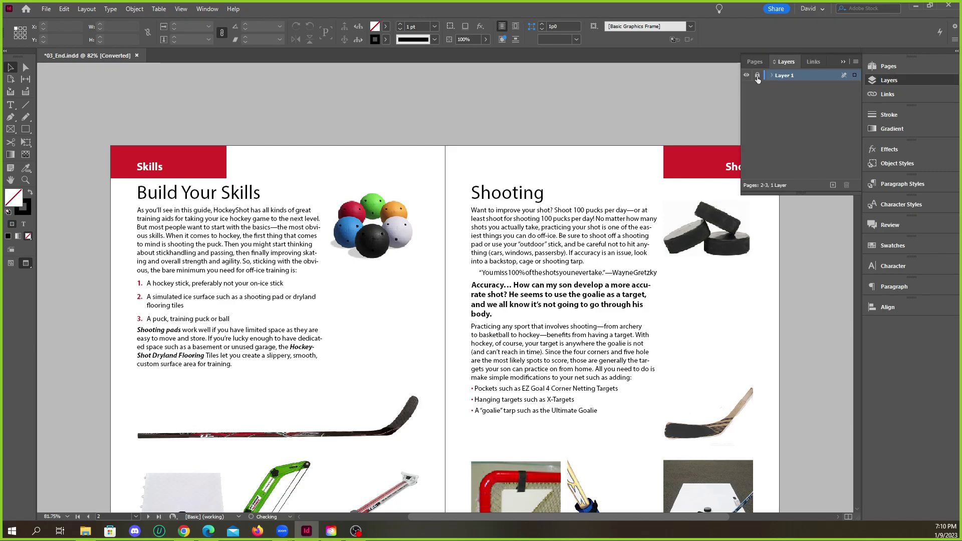
left_click(843, 61)
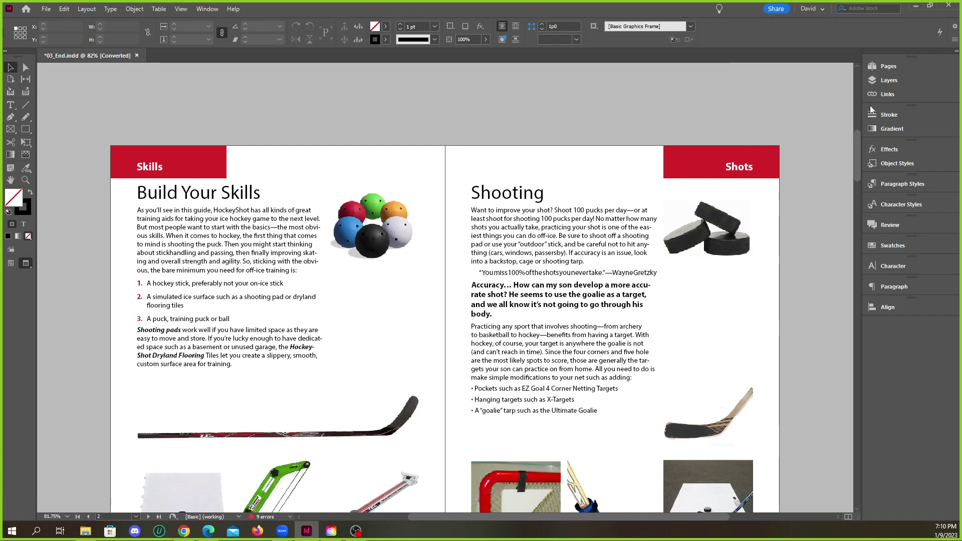
left_click(884, 81)
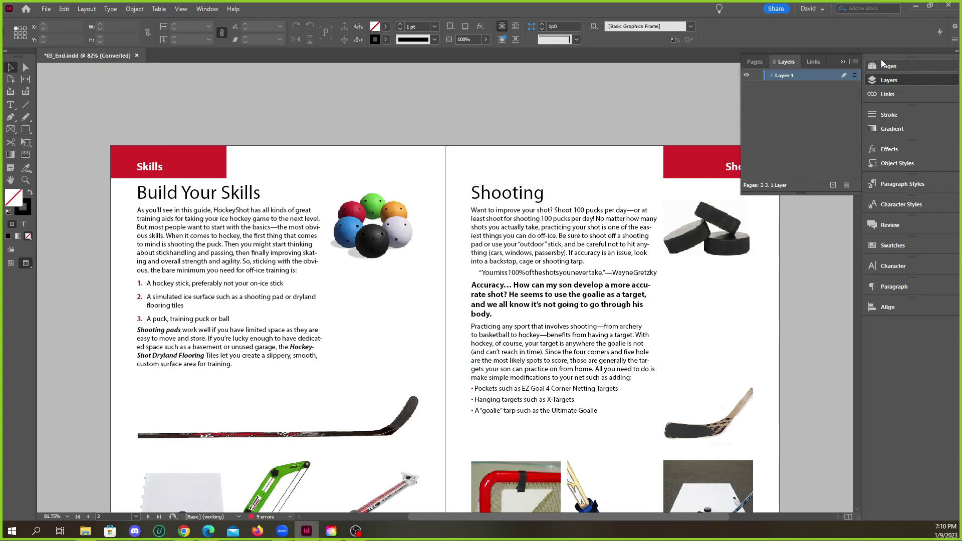
left_click(842, 62)
left_click(525, 198)
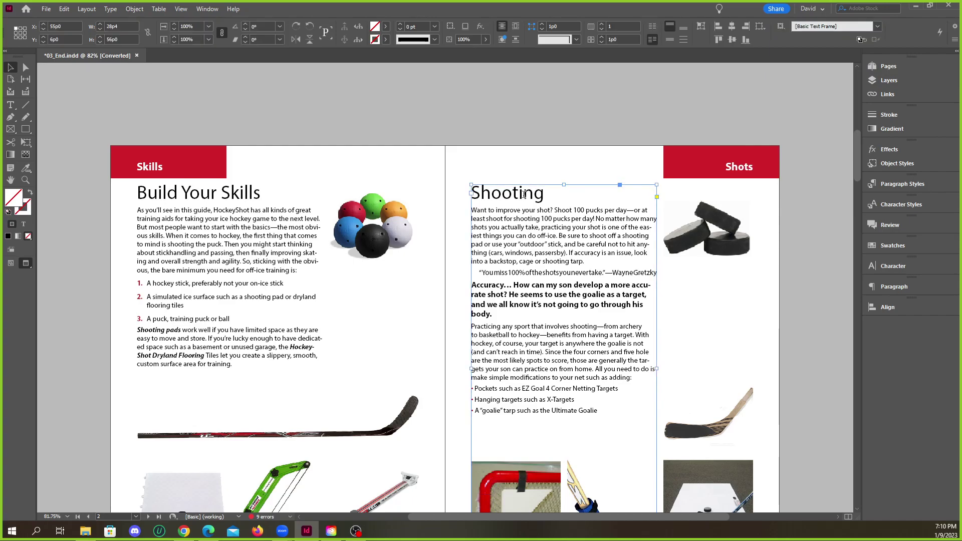
double_click(538, 197)
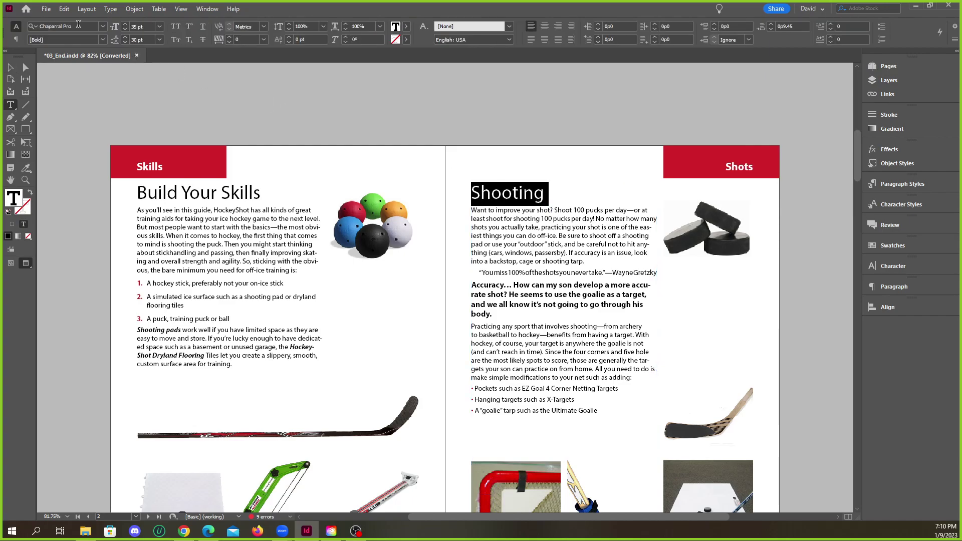
left_click(103, 26)
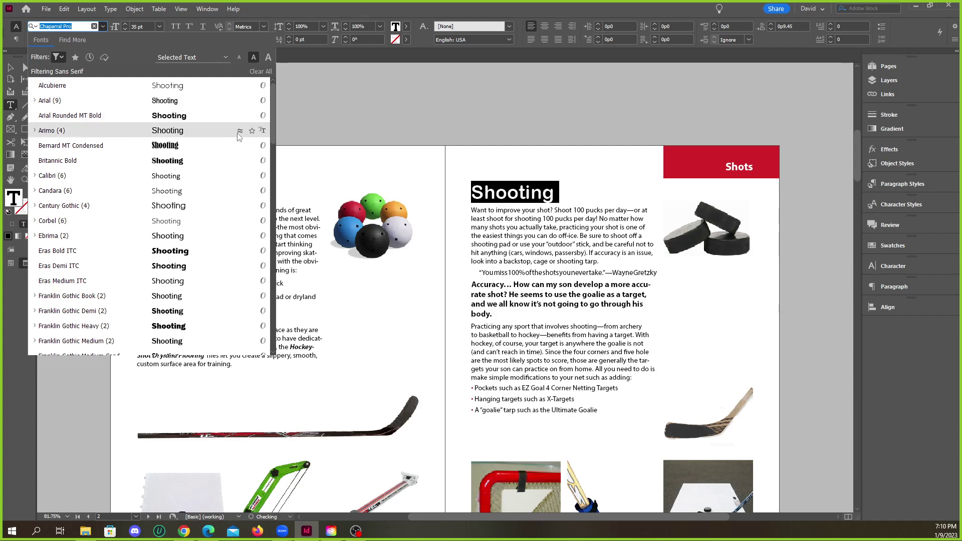
left_click(506, 157)
left_click(10, 67)
left_click(349, 123)
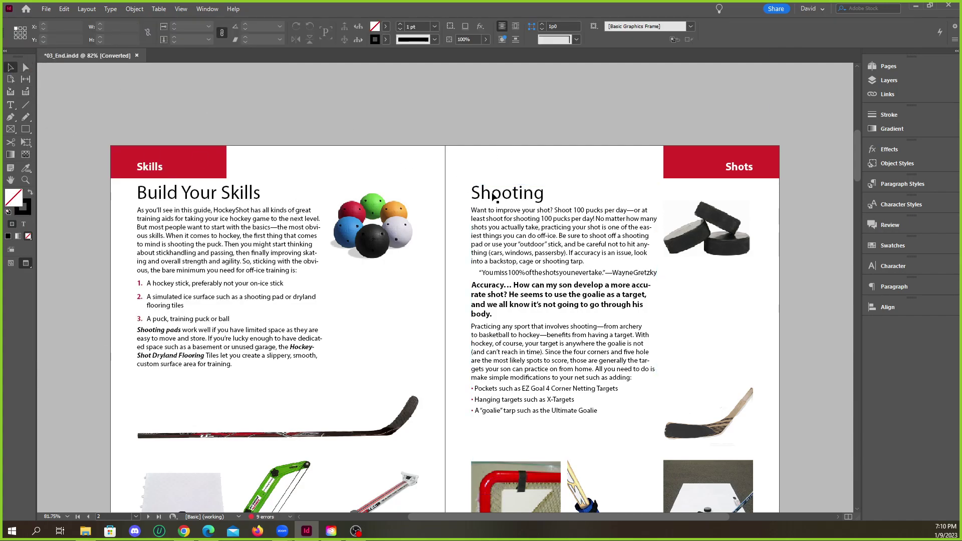
Select the Shooting heading's text and check which paragraph style and character style are applied to it.
triple_click(495, 199)
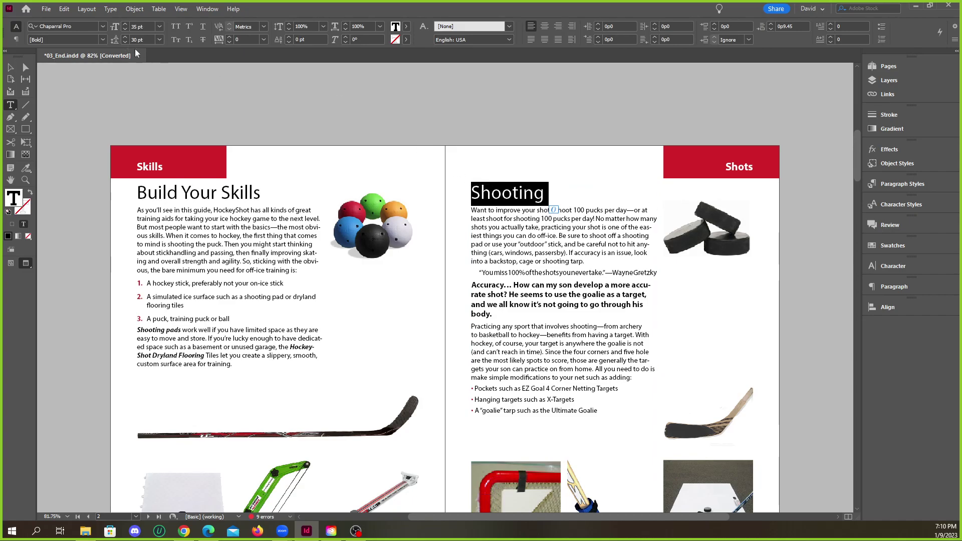
left_click(511, 191)
double_click(485, 196)
left_click(517, 196)
triple_click(517, 196)
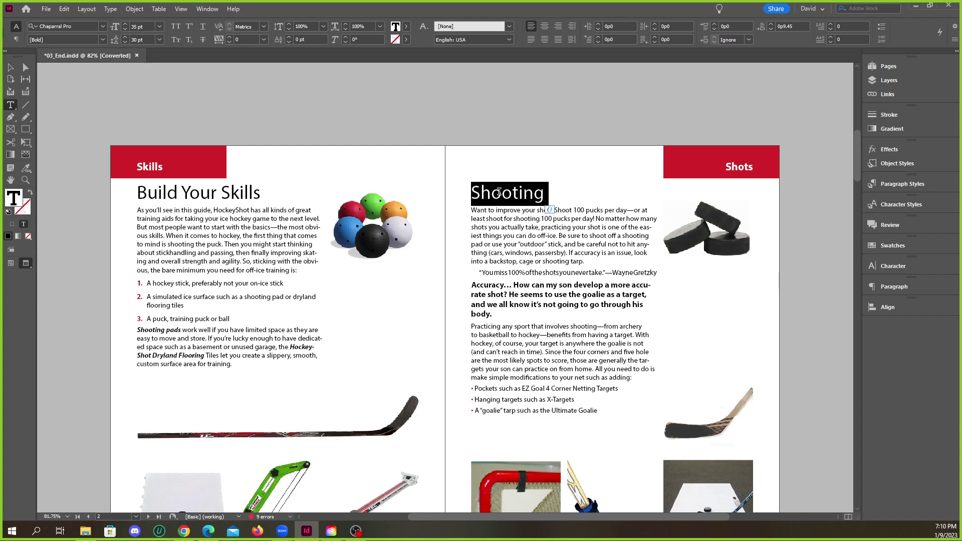
left_click(501, 195)
double_click(509, 195)
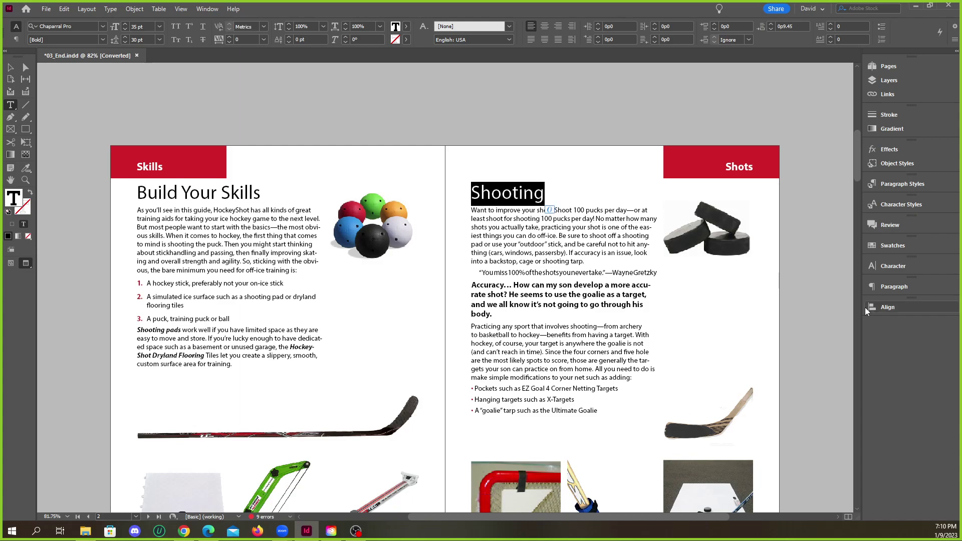
left_click(901, 184)
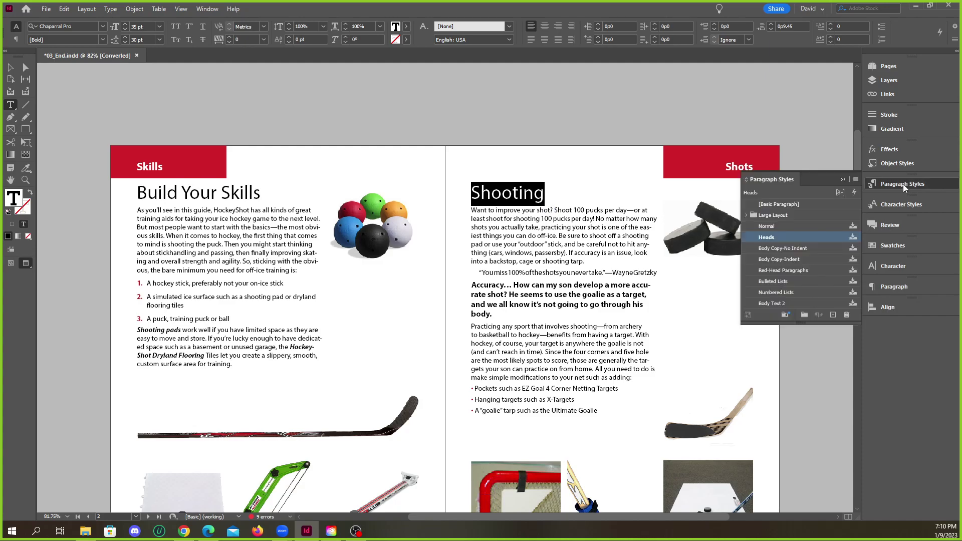
left_click(901, 208)
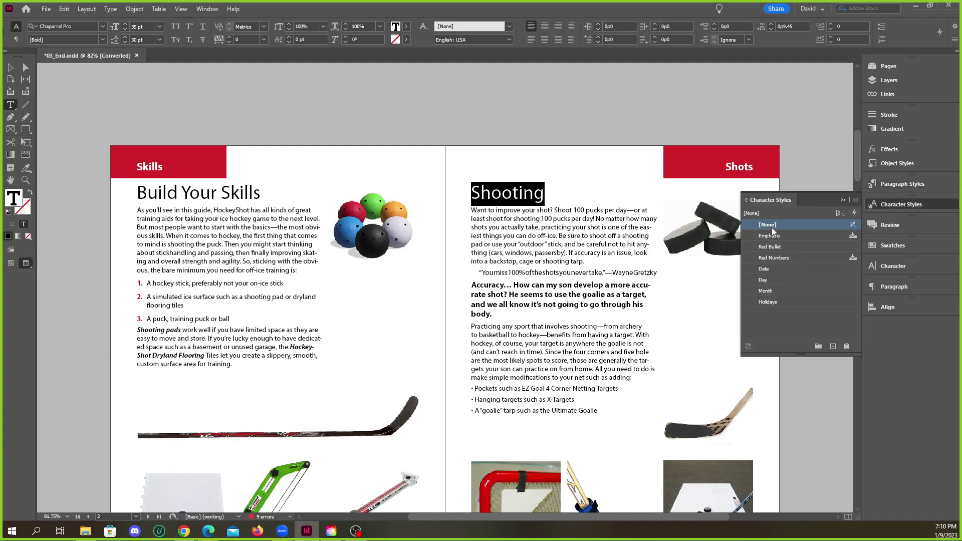
left_click(894, 184)
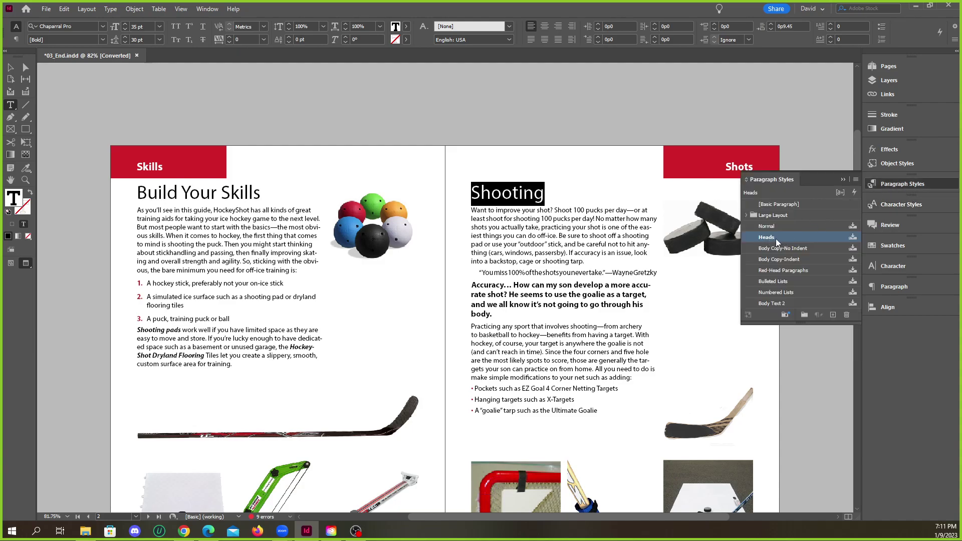
Edit the Heads paragraph style and set its font family to Magneto.
double_click(829, 236)
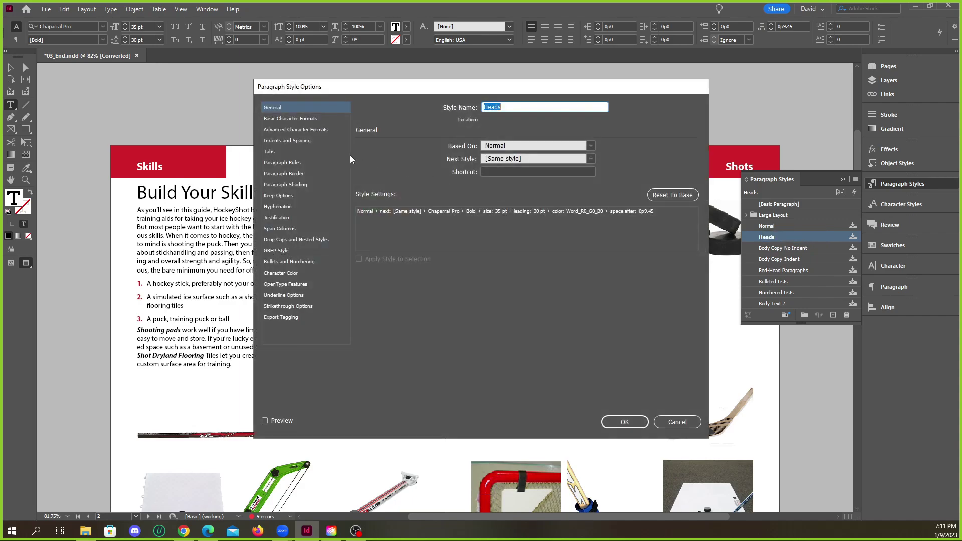
left_click(302, 120)
left_click(272, 108)
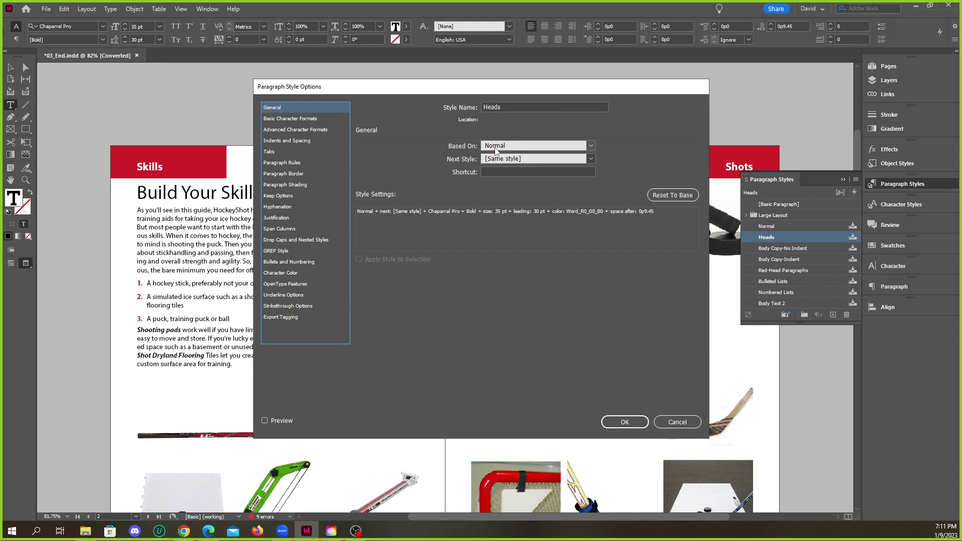
left_click(281, 118)
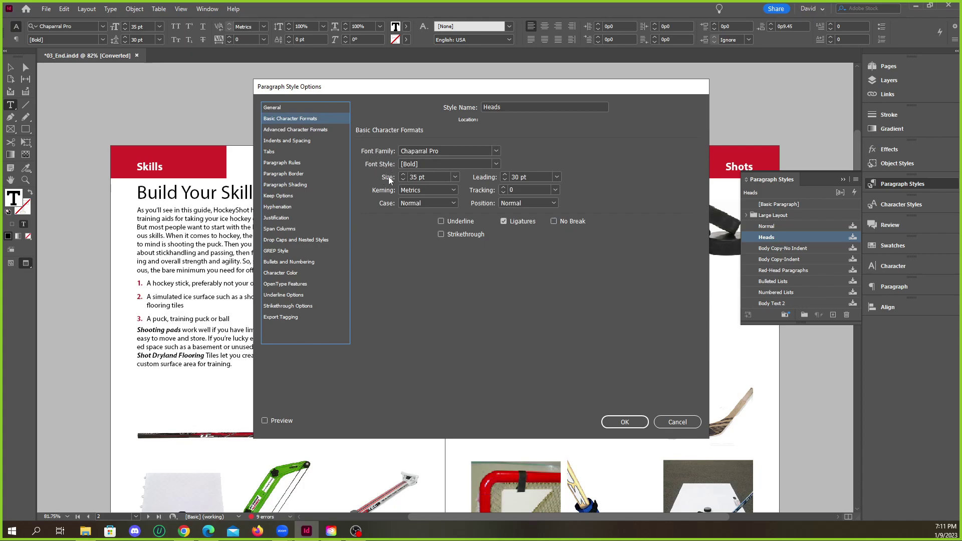
left_click(494, 151)
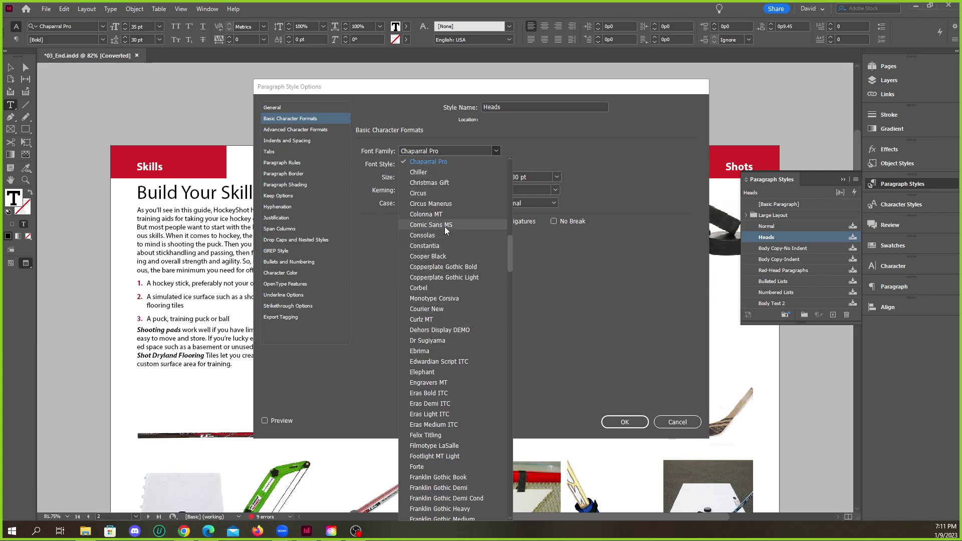
left_click(444, 225)
left_click(495, 151)
scroll(461, 248, "down", 5)
scroll(456, 248, "down", 15)
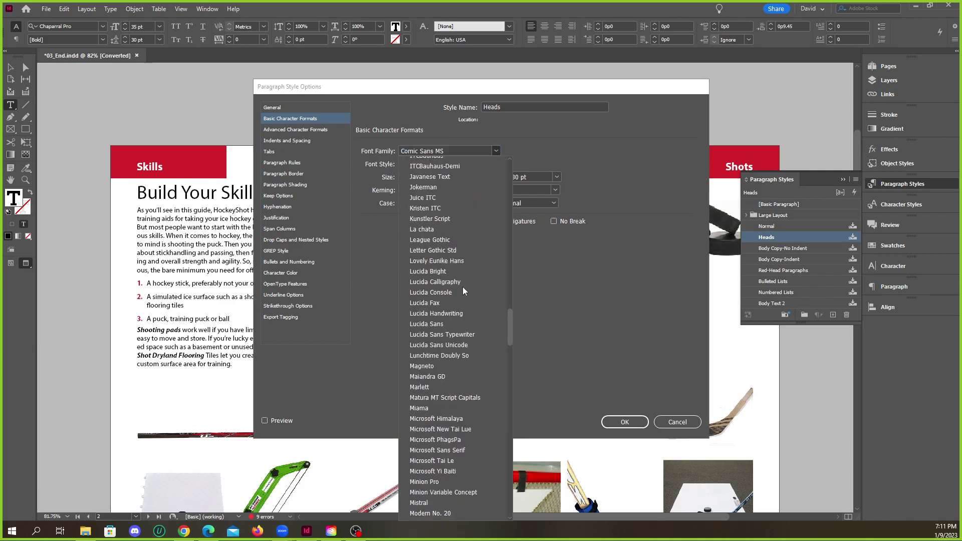
left_click(437, 367)
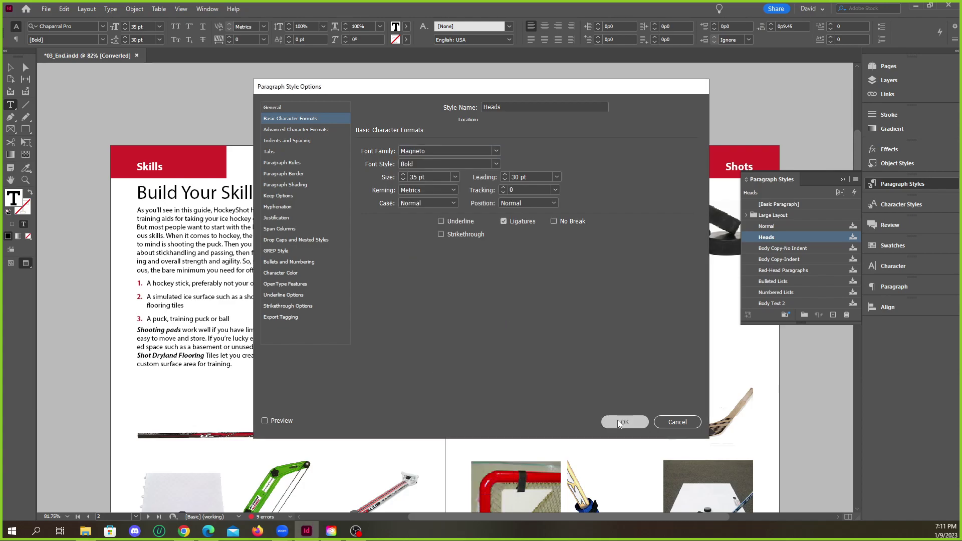
left_click(623, 421)
Inspect the Build Your Skills and Shooting headings and look through the following pages for text using the Heads style.
left_click(525, 196)
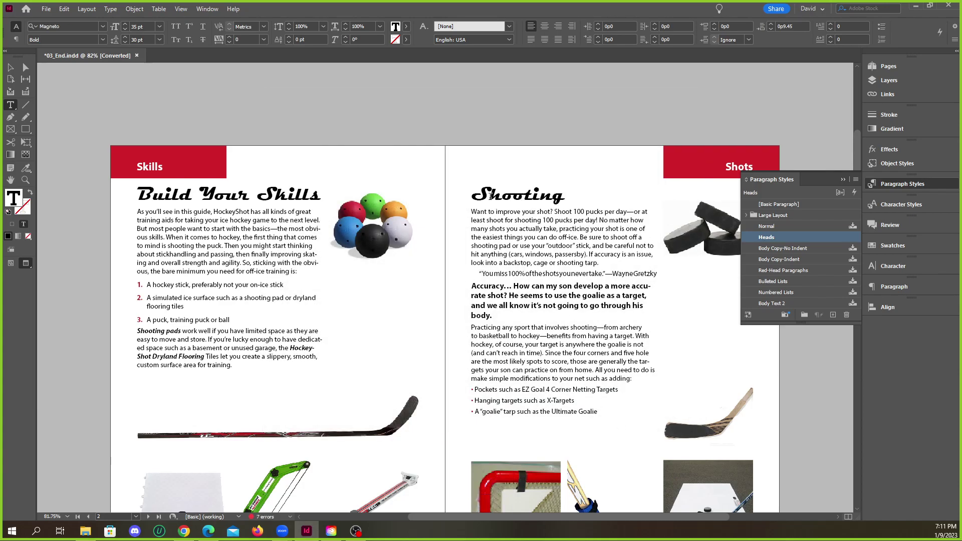
double_click(148, 194)
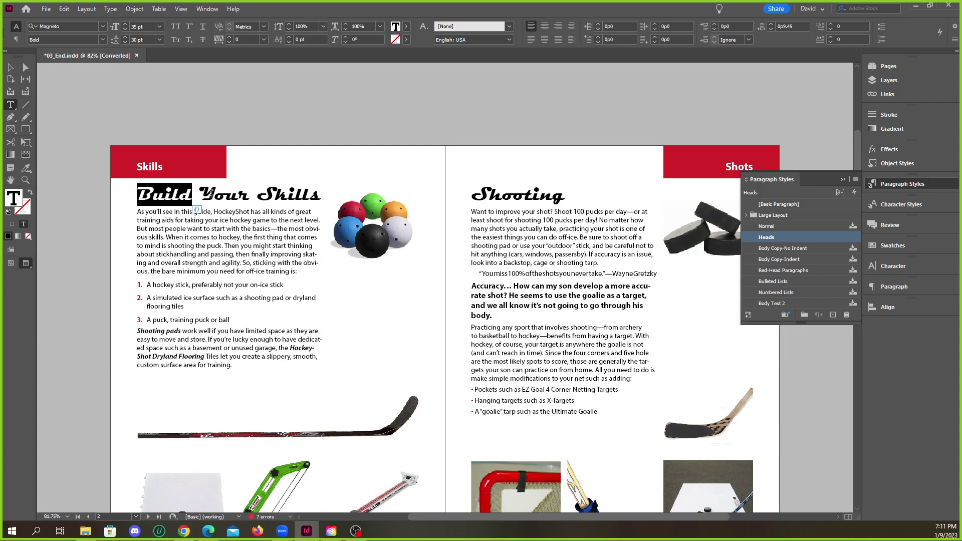
triple_click(228, 195)
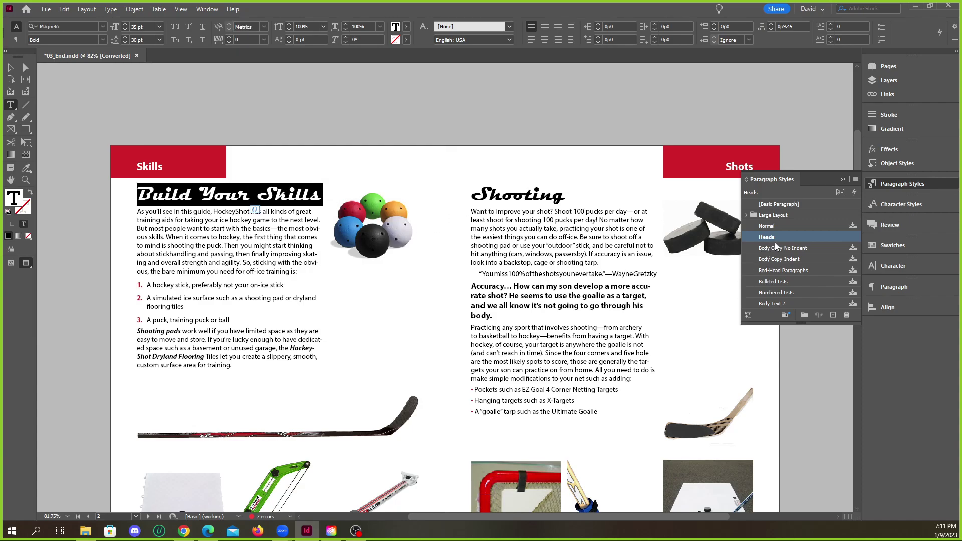
scroll(497, 306, "down", 15)
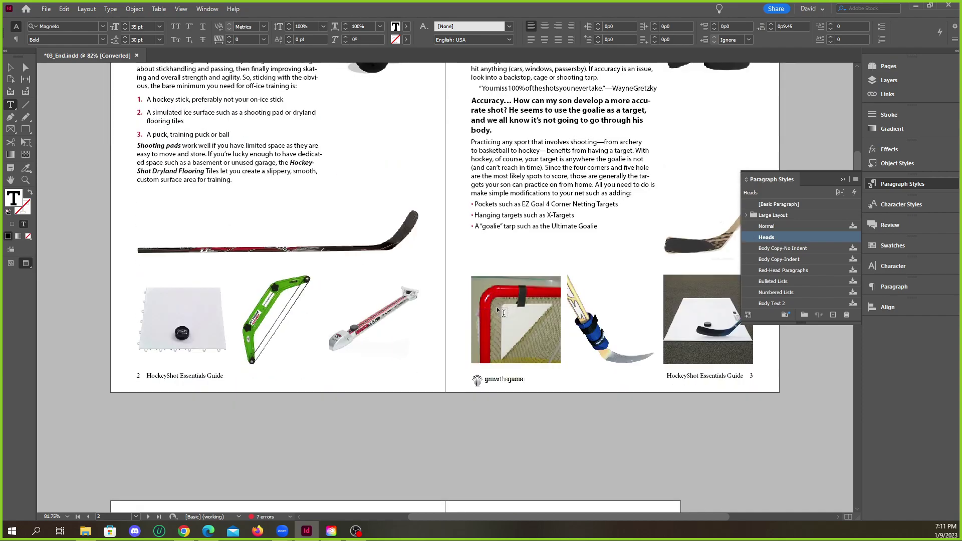
scroll(554, 346, "down", 10)
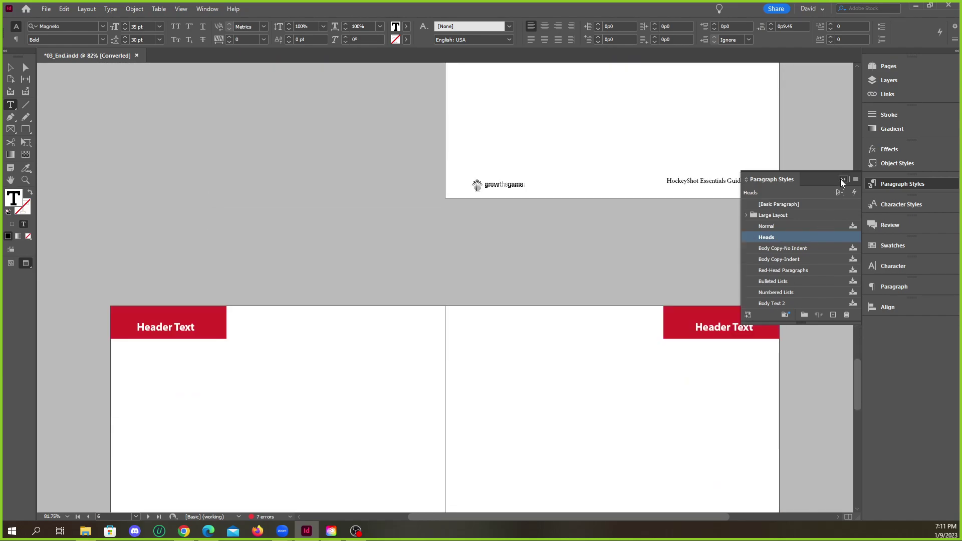
left_click(841, 180)
scroll(858, 451, "up", 20)
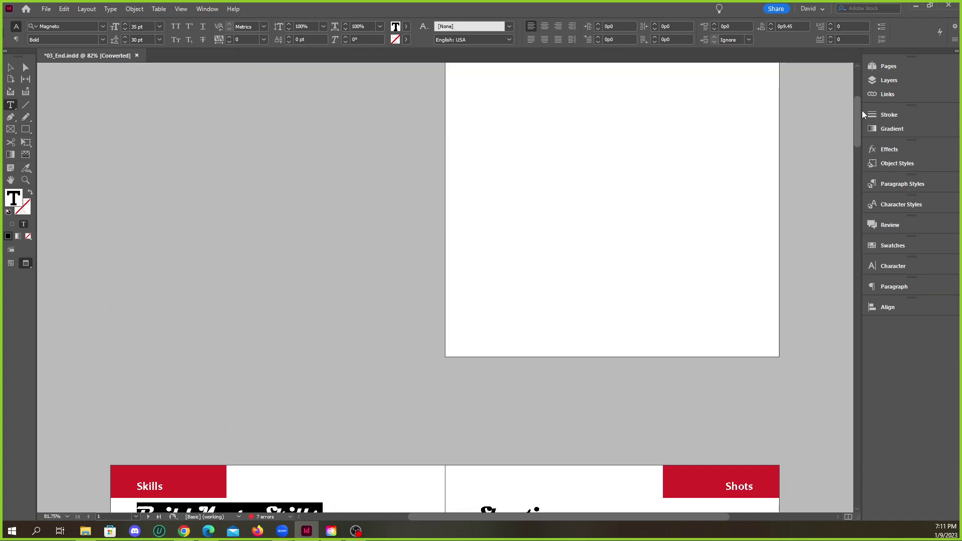
left_click_drag(861, 110, 870, 149)
left_click(278, 187)
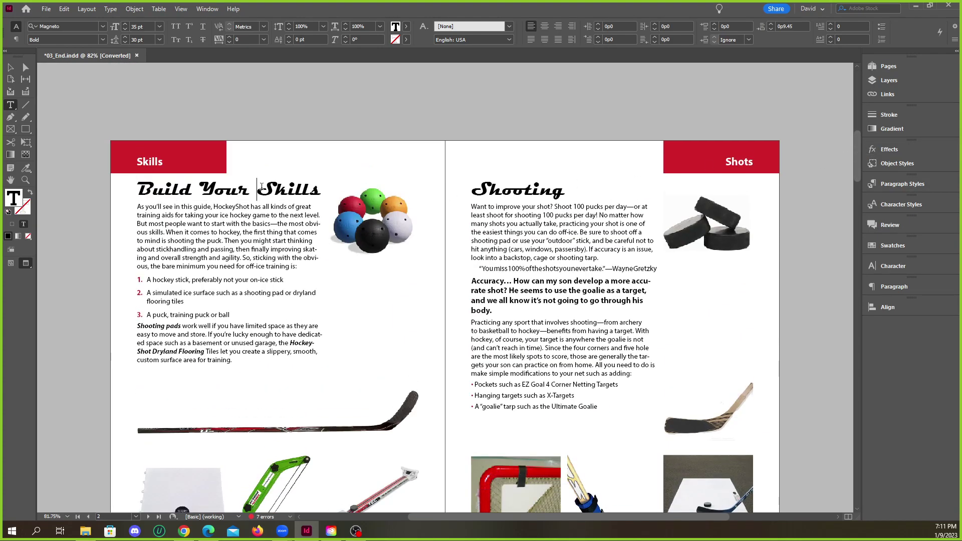
double_click(503, 189)
double_click(181, 195)
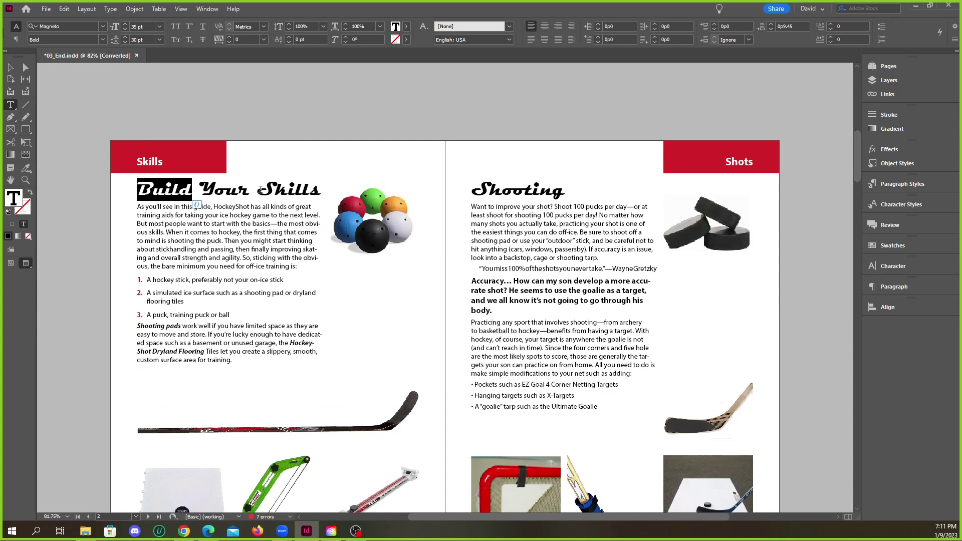
Save the document as 03_End.indd in the Lesson03 folder, replacing the existing file.
left_click(42, 10)
left_click(69, 83)
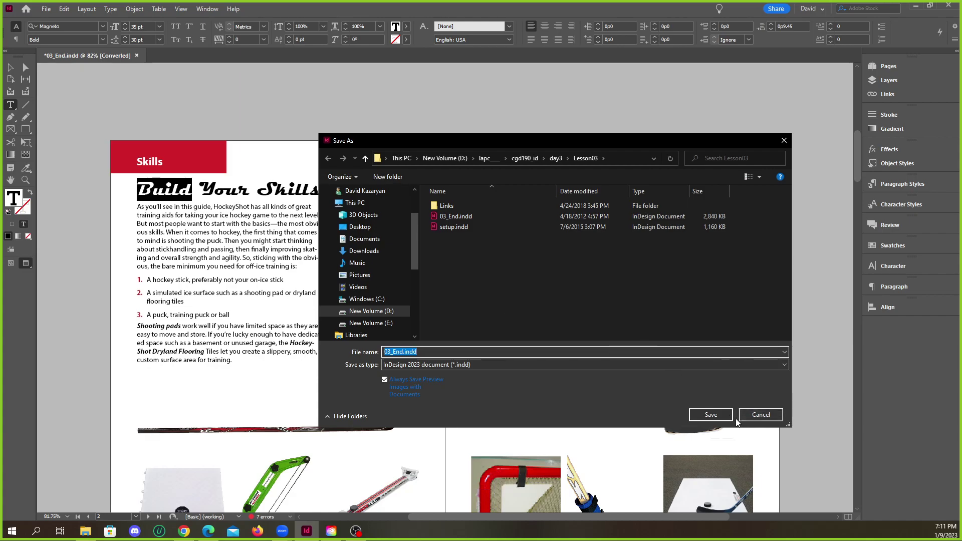
left_click(711, 414)
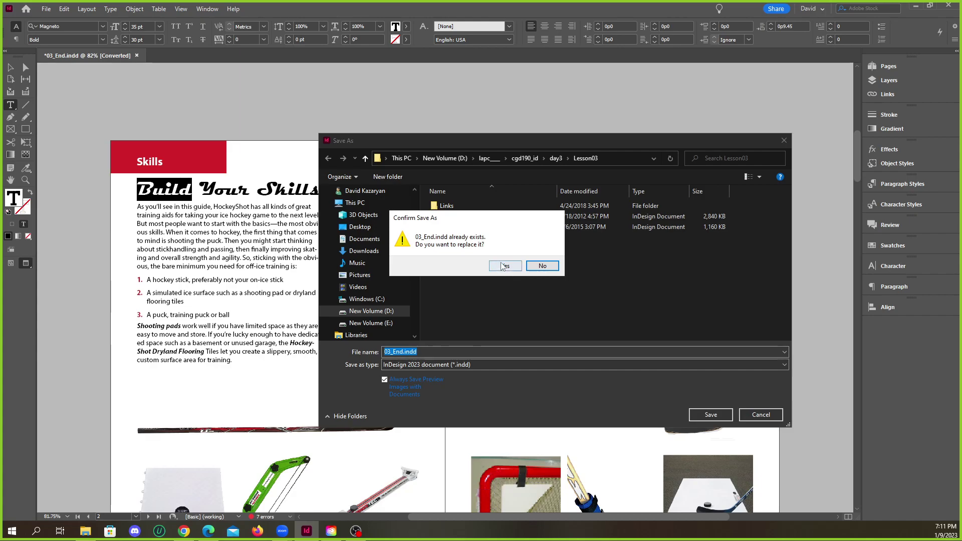
left_click(505, 266)
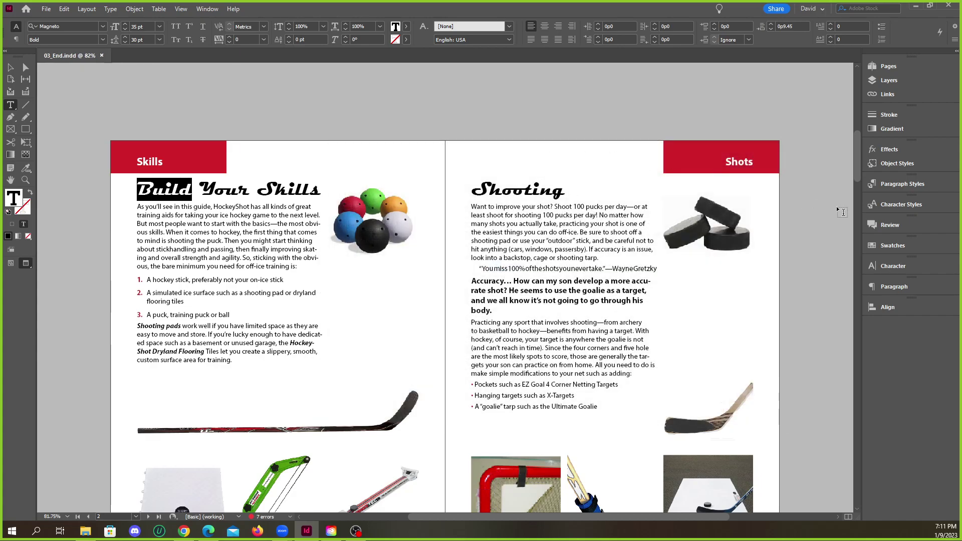
Update the existing Share for Review link with the revised document and open the link in the browser.
left_click(897, 226)
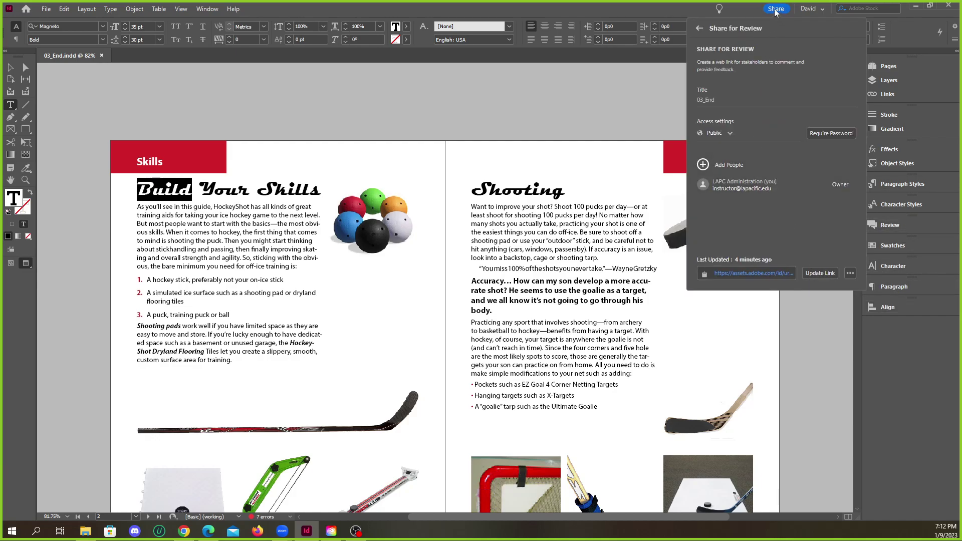
left_click(817, 274)
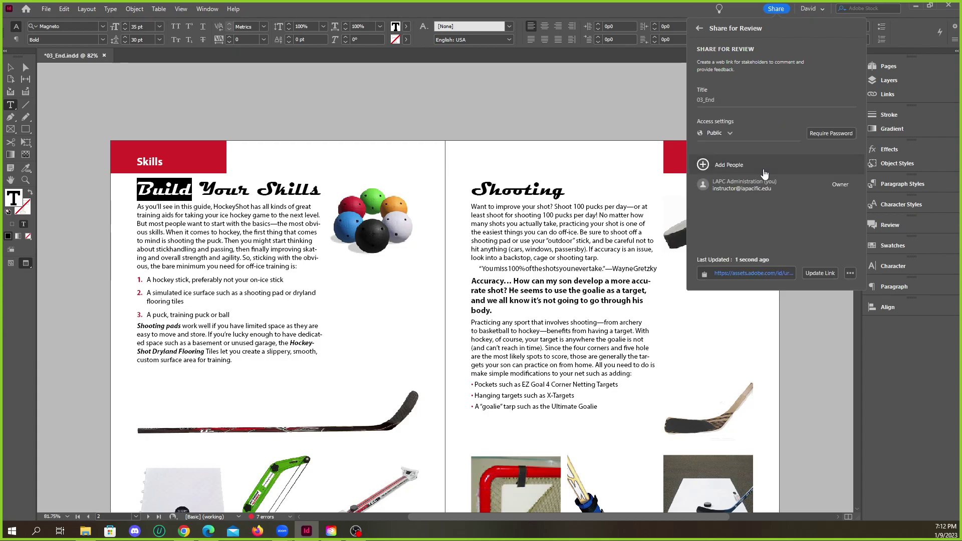
left_click(750, 273)
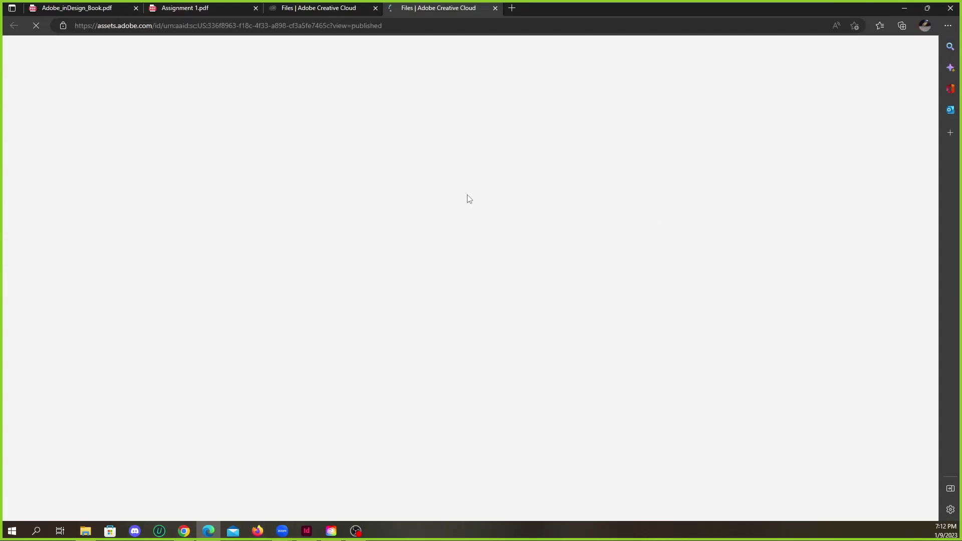
Close the duplicate review tab and reload the original 03_End review page.
left_click(326, 10)
left_click(493, 11)
left_click(494, 10)
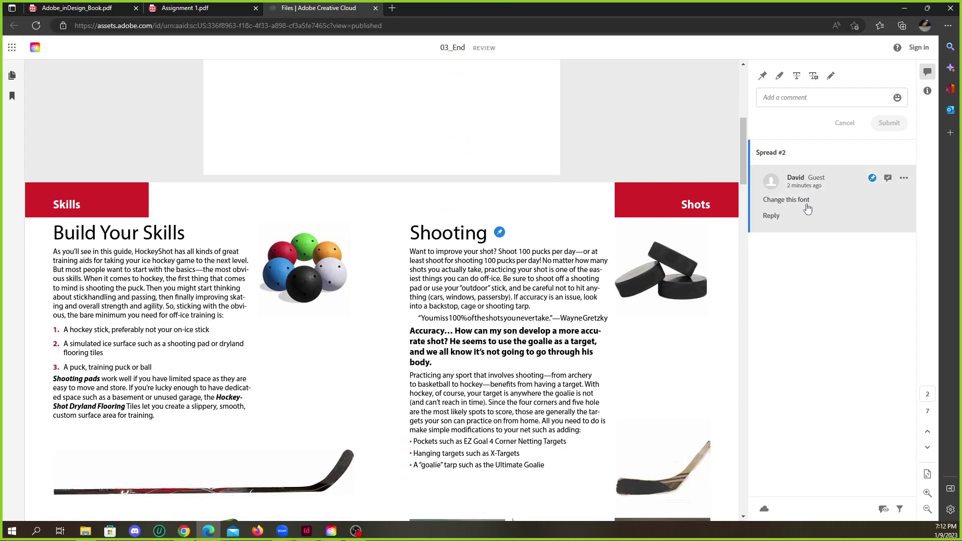
left_click(36, 26)
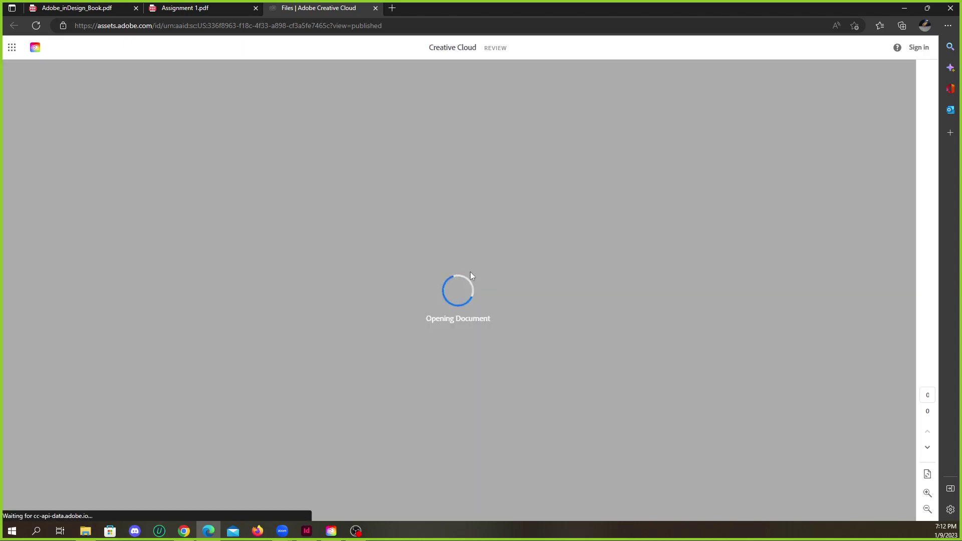
Select the "Change this font" comment on Spread #2 and open its reply box, leaving the reply empty.
scroll(471, 277, "down", 6)
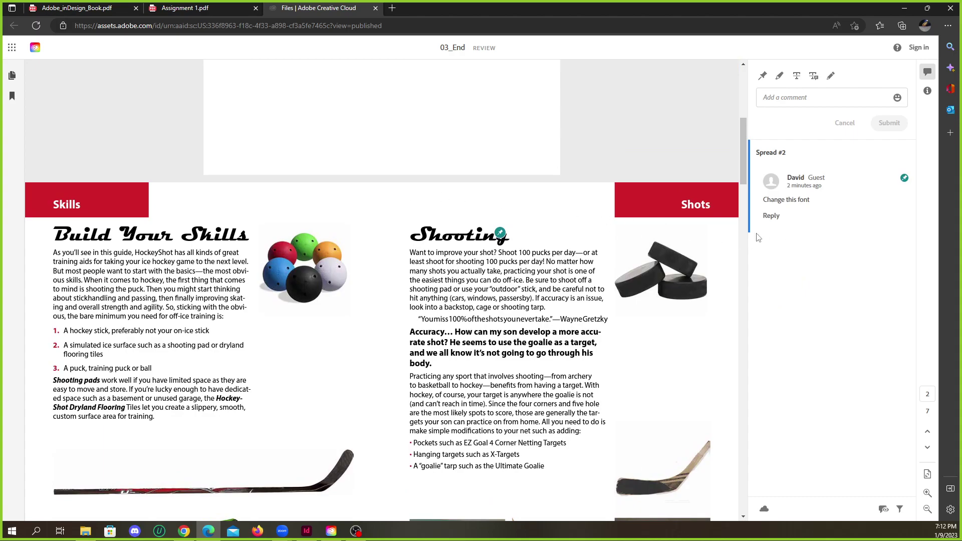
left_click(810, 202)
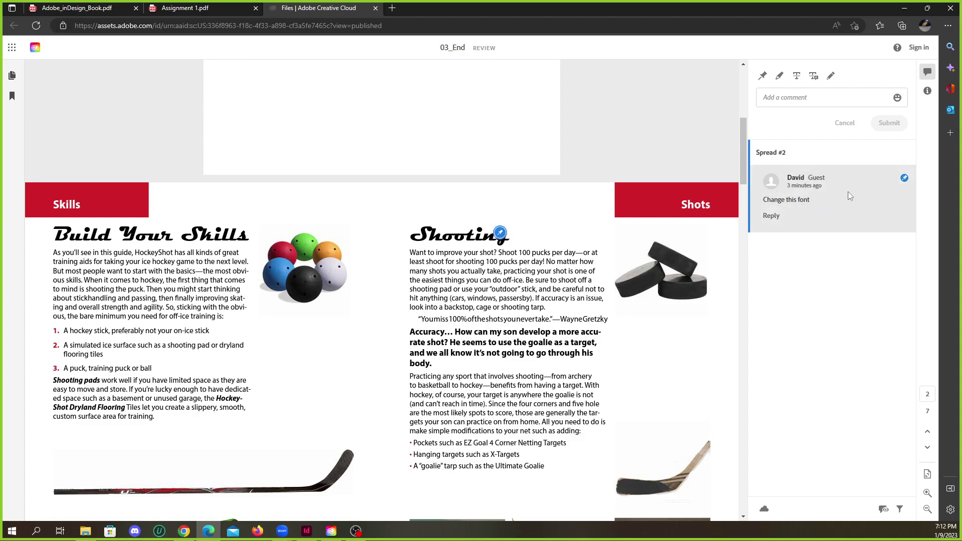
left_click(771, 216)
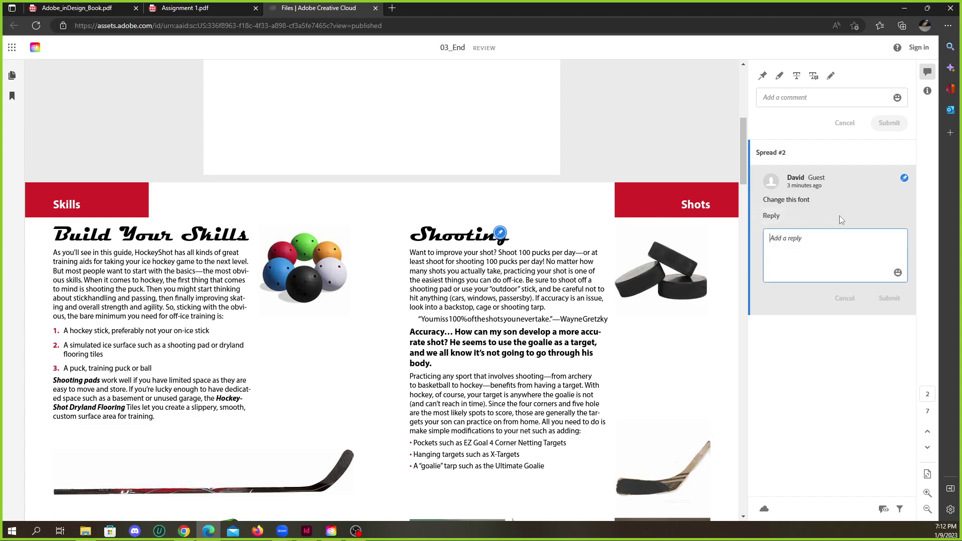
left_click(899, 179)
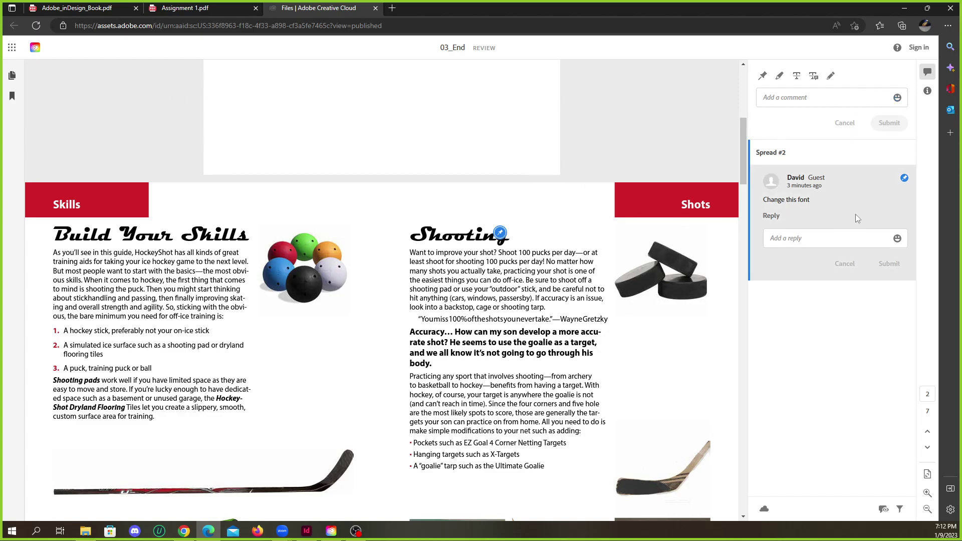
Close the review page, reopen it from the shared link in InDesign, and go to the font comment on Spread #2.
left_click(376, 8)
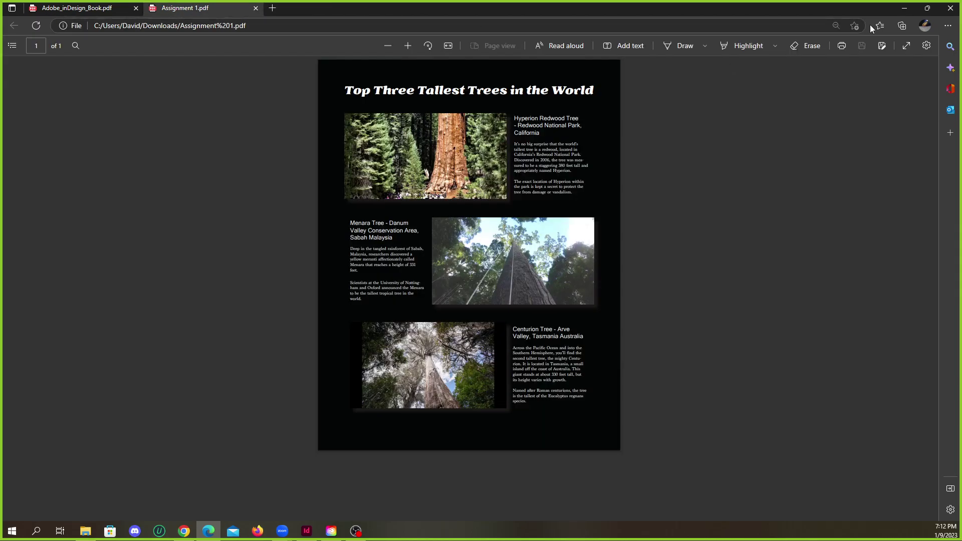
left_click(905, 8)
left_click(768, 273)
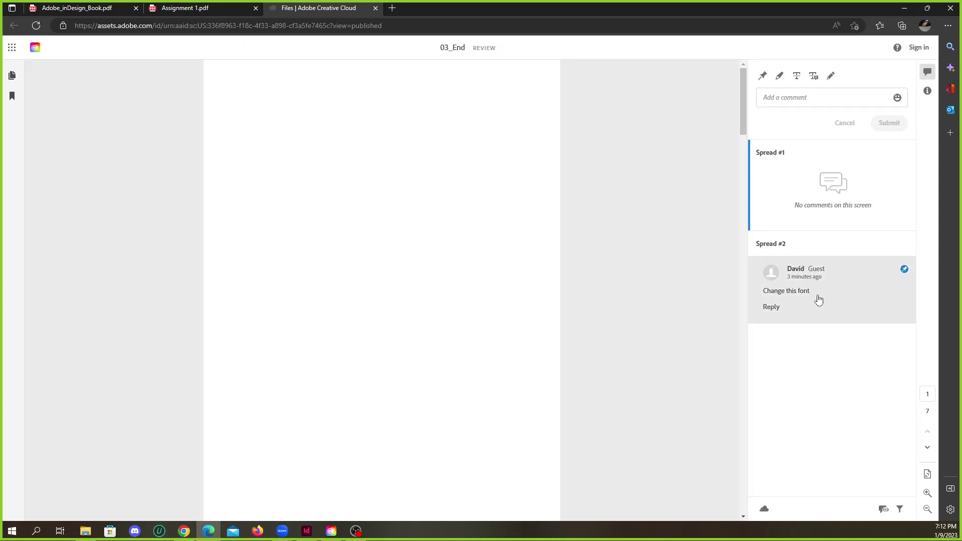
left_click(818, 299)
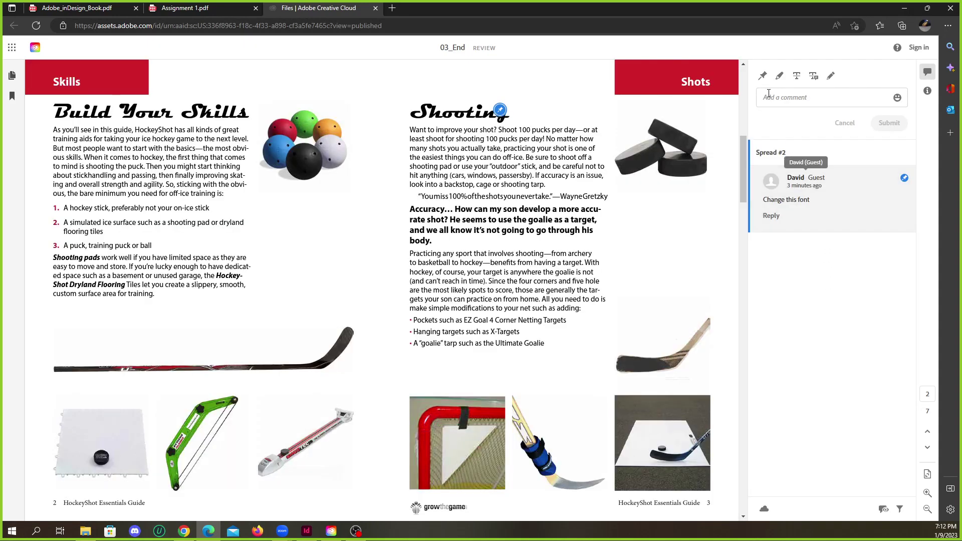
scroll(650, 201, "up", 1)
scroll(565, 293, "up", 5)
scroll(565, 292, "down", 3)
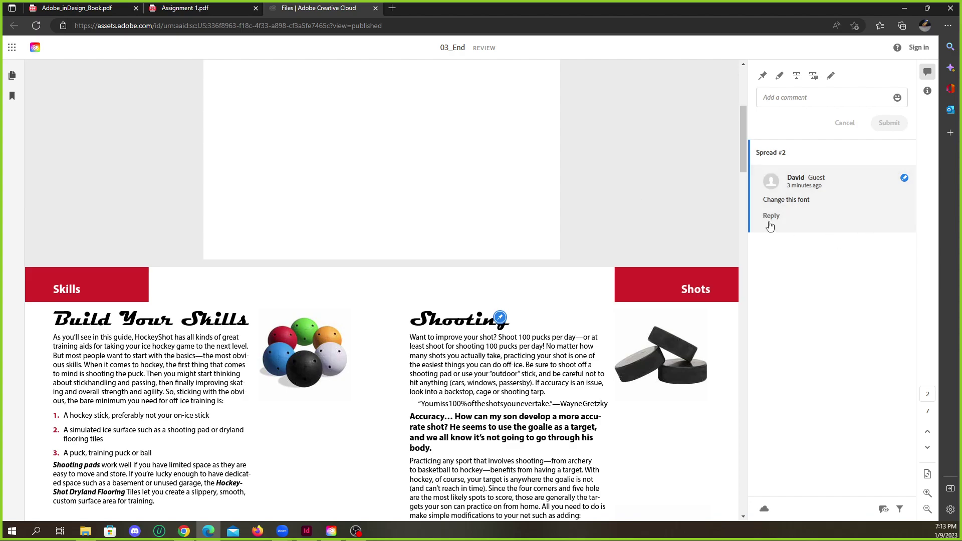
Try to sign in to Adobe from the review page.
left_click(918, 47)
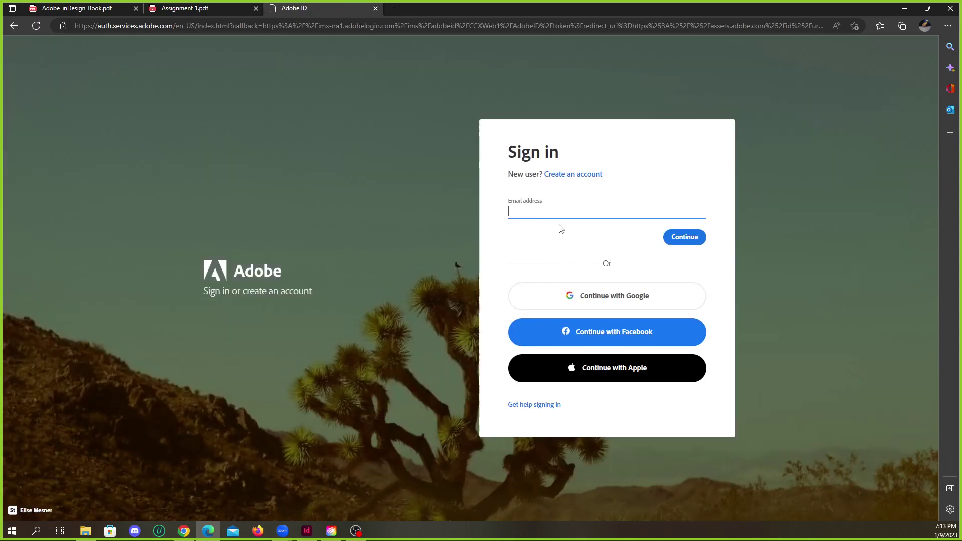
left_click(562, 208)
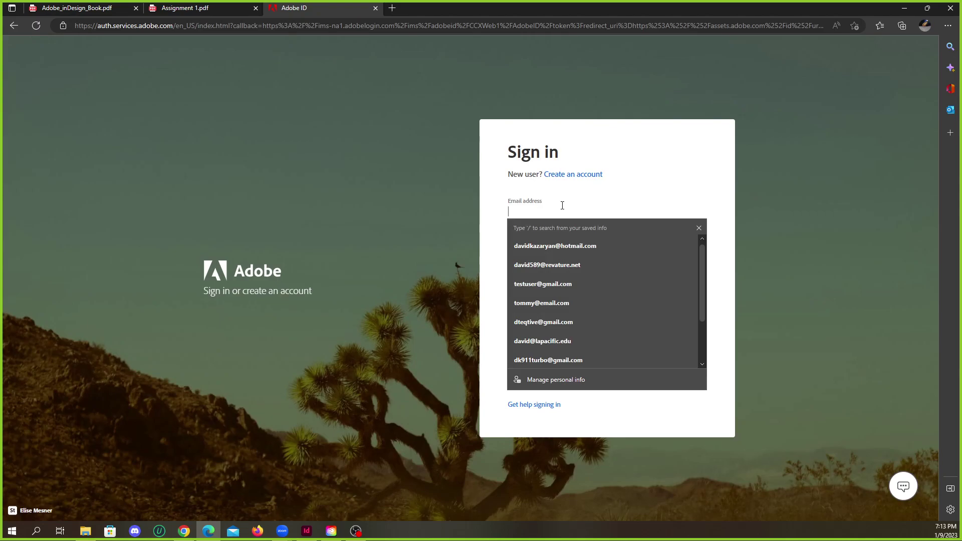
left_click(375, 8)
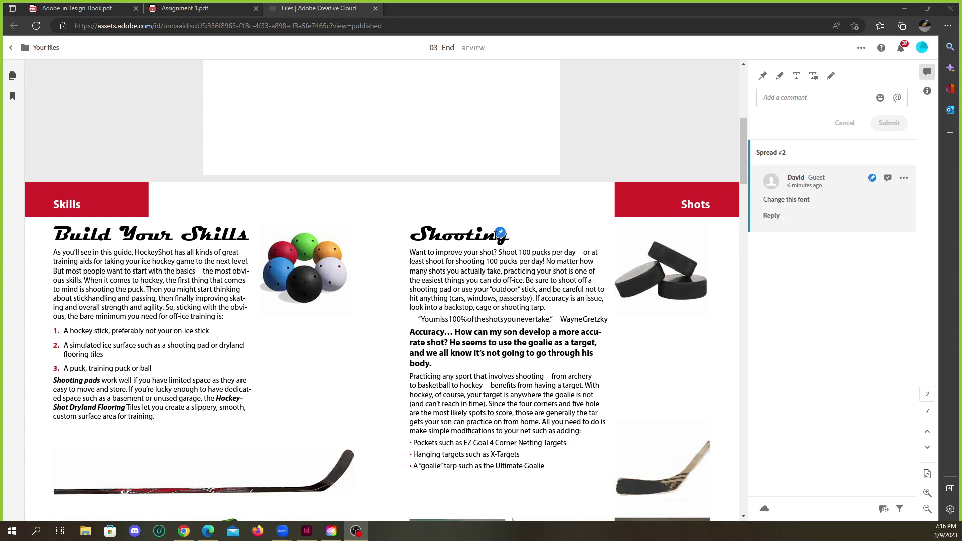
Resolve the "Change this font" comment on Spread #2 of the 03_End review and check the spread.
left_click(888, 179)
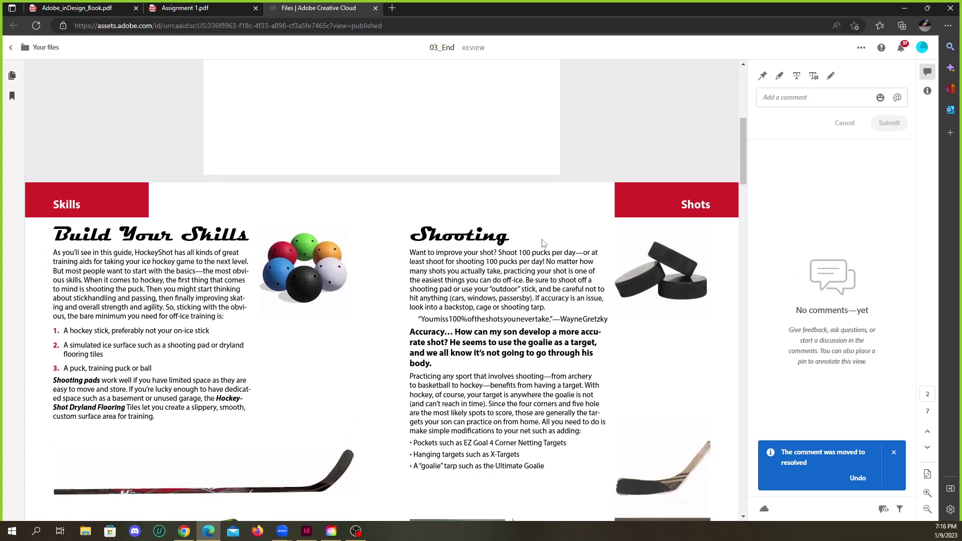
scroll(540, 243, "down", 4)
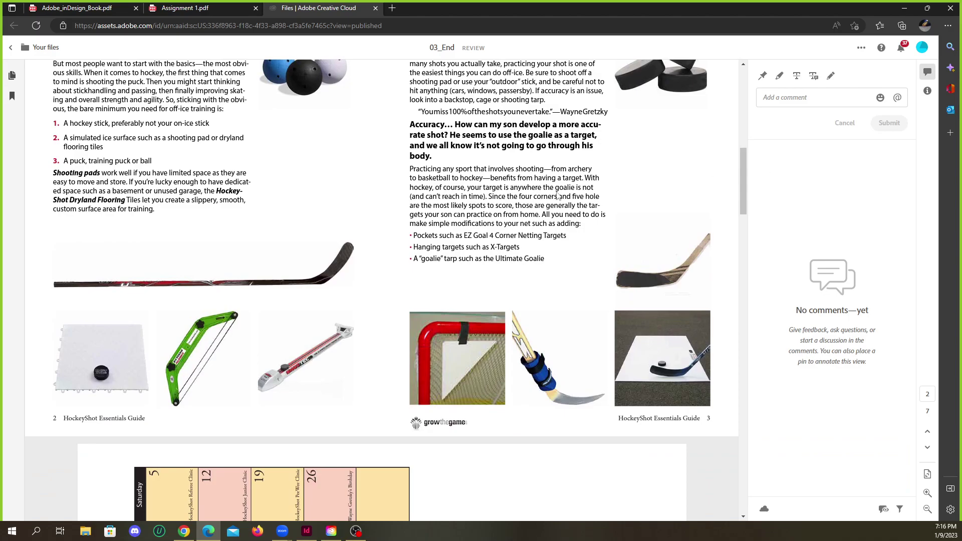
scroll(588, 188, "down", 5)
scroll(570, 220, "up", 8)
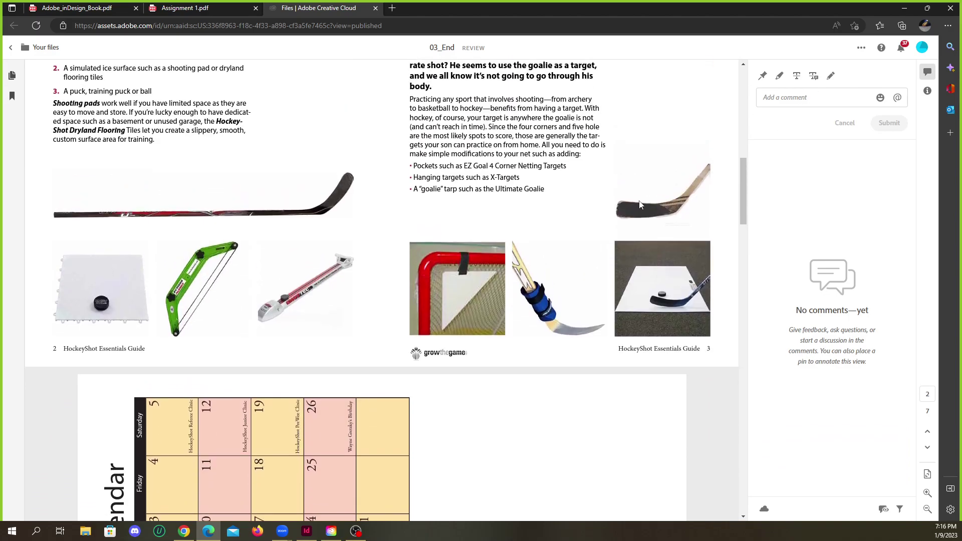
scroll(504, 176, "up", 3)
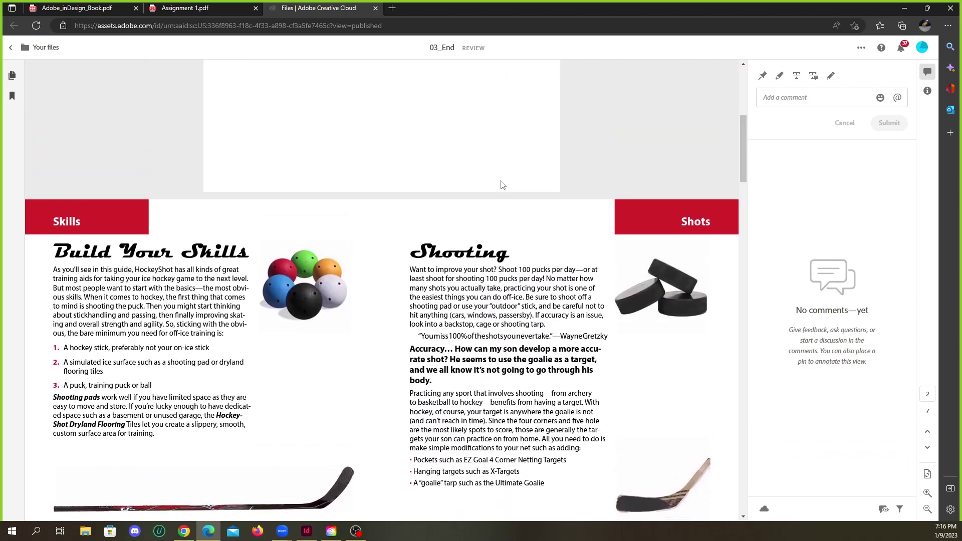
scroll(501, 189, "down", 3)
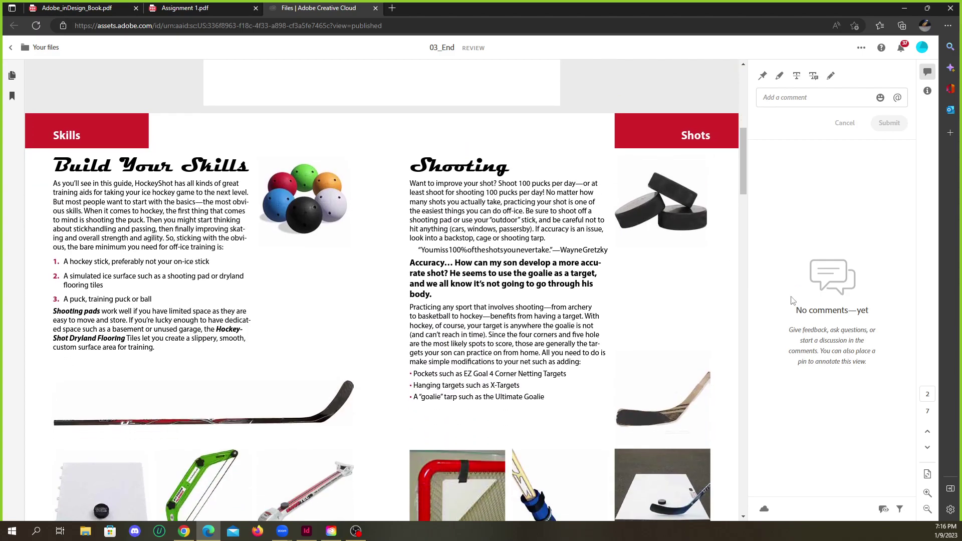
Filter the review comments by Resolved status to view the font comment, and remove the filter.
left_click(899, 509)
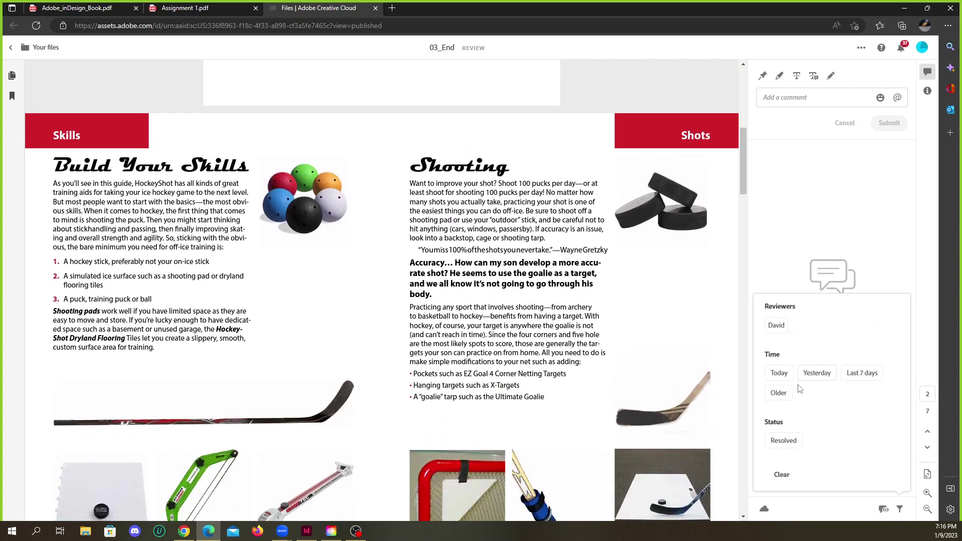
left_click(783, 441)
left_click(827, 263)
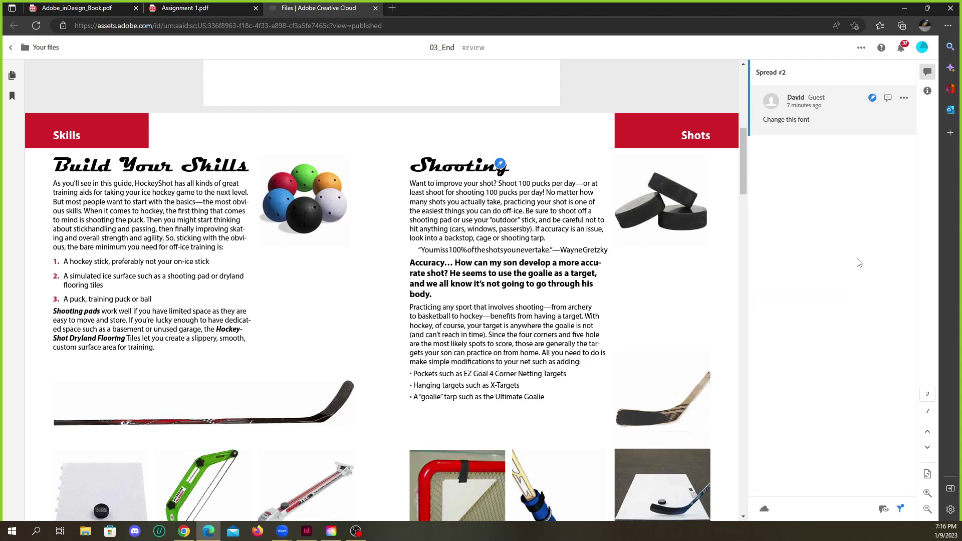
left_click(900, 508)
left_click(783, 440)
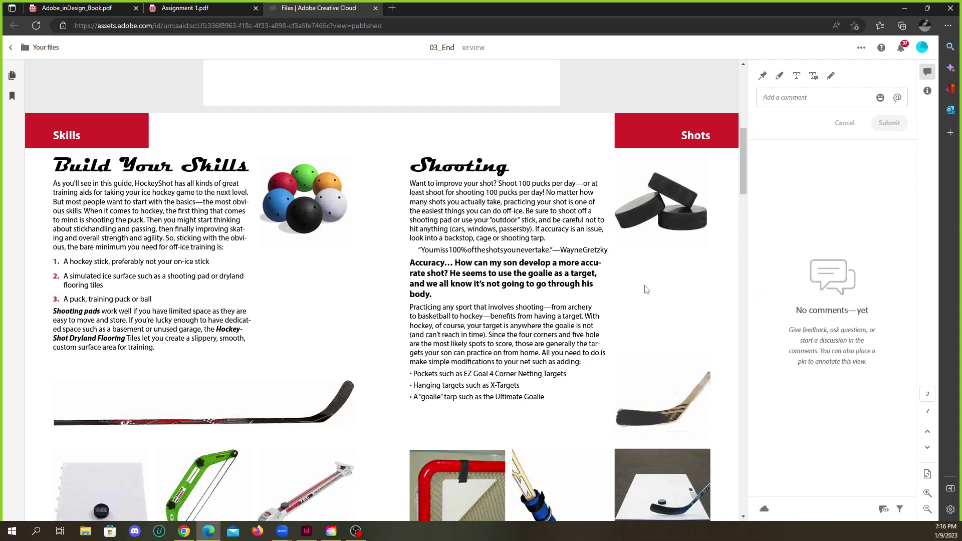
Look over the Skills and Shots spread and the pages around it in the 03_End review document.
scroll(511, 259, "up", 10)
scroll(472, 242, "down", 15)
scroll(483, 254, "up", 6)
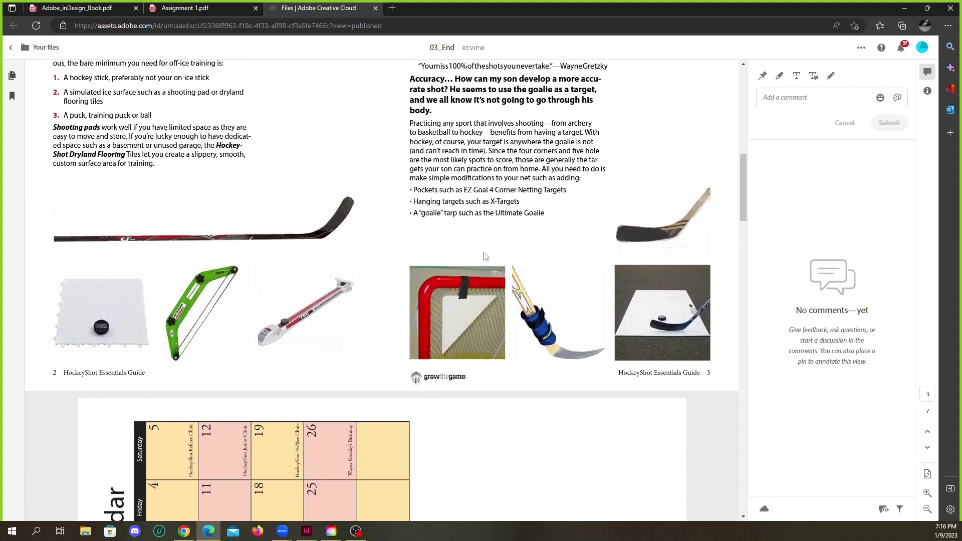
scroll(483, 254, "down", 2)
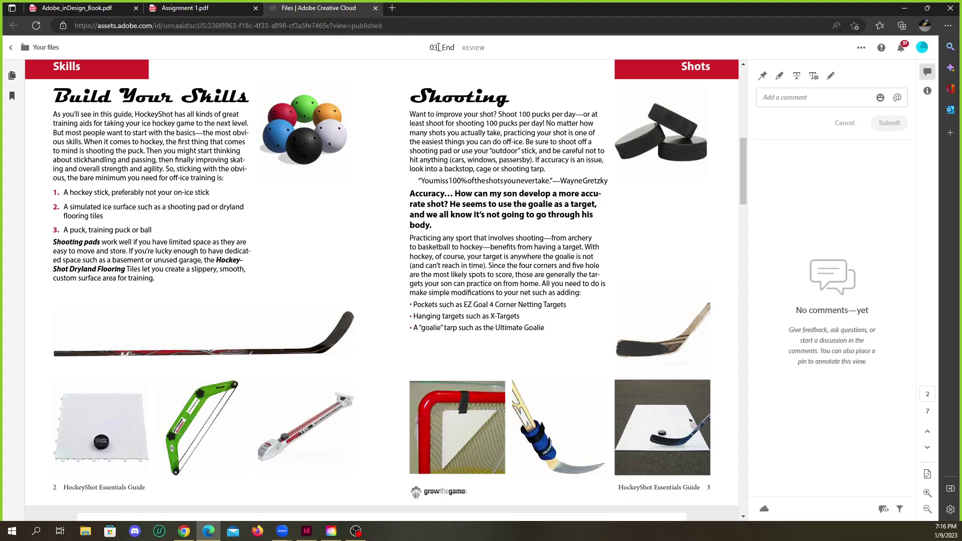
scroll(662, 172, "up", 1)
scroll(636, 172, "up", 4)
scroll(636, 172, "down", 5)
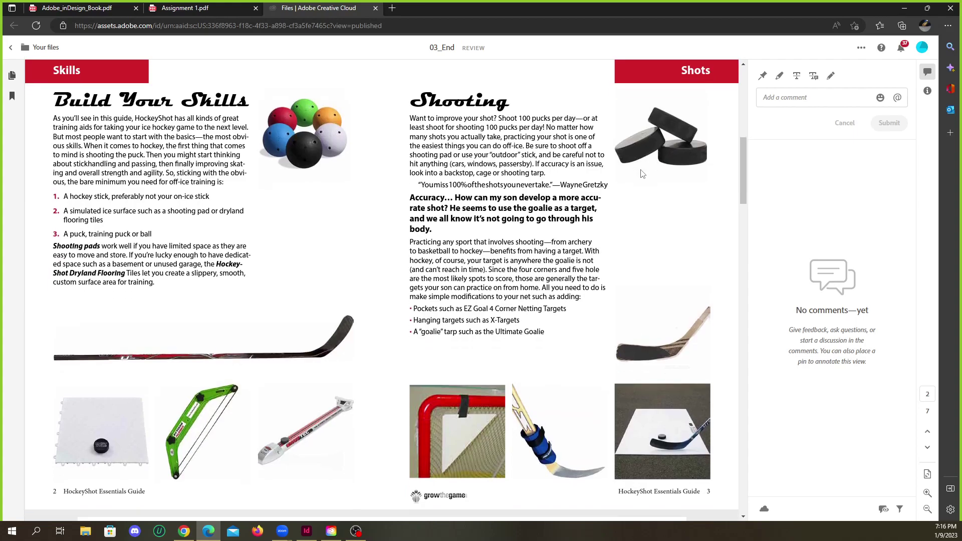
scroll(735, 217, "down", 1)
scroll(655, 201, "up", 2)
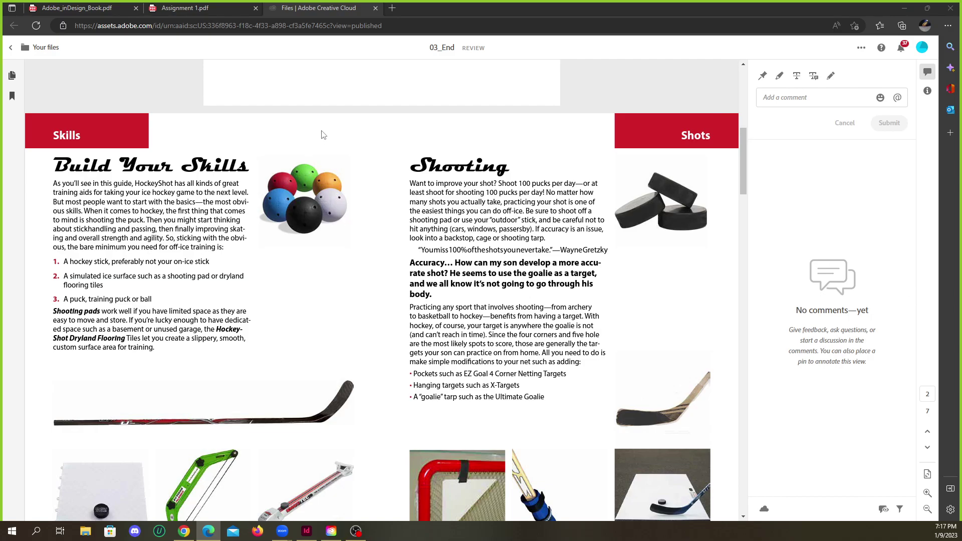
scroll(372, 163, "up", 5)
scroll(368, 165, "down", 5)
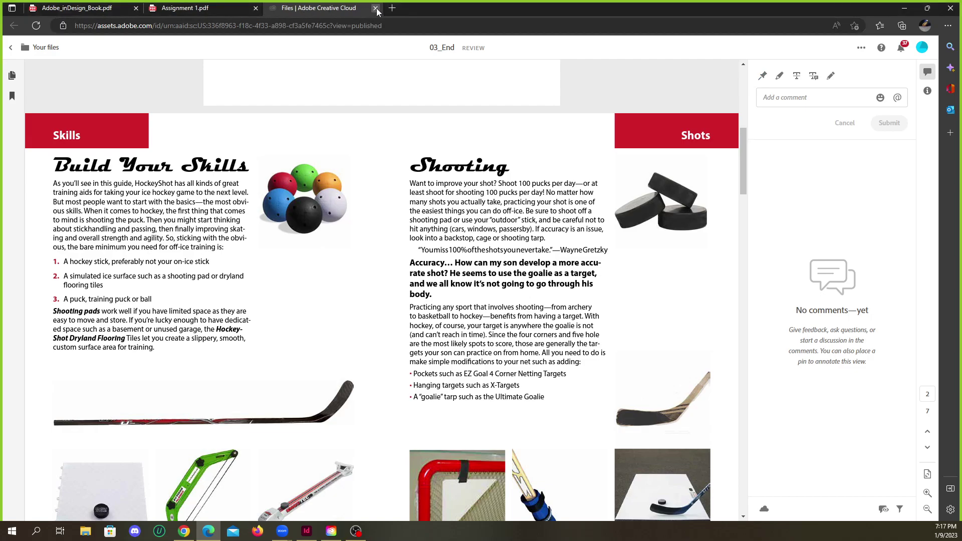
Close the 03_End review tab and return to the document in InDesign.
left_click(376, 8)
left_click(106, 14)
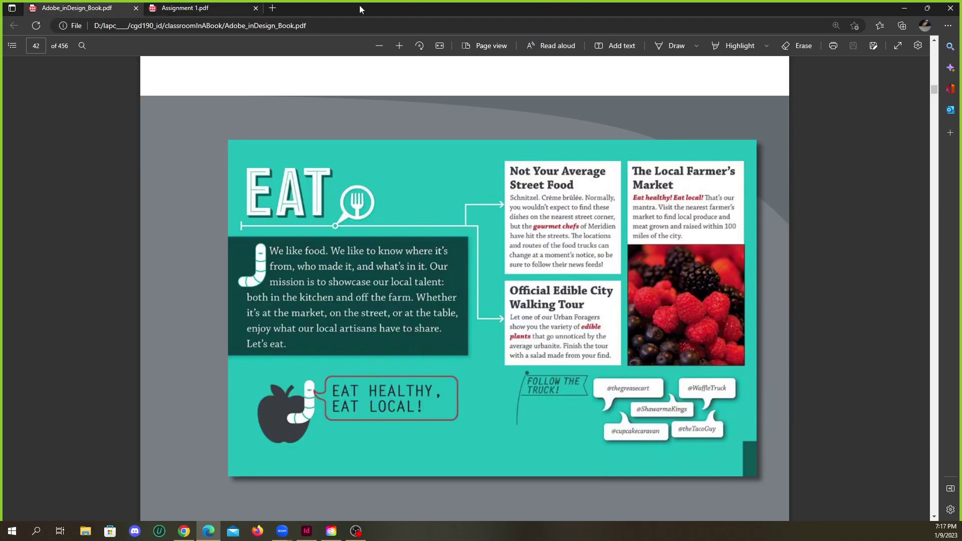
left_click(904, 7)
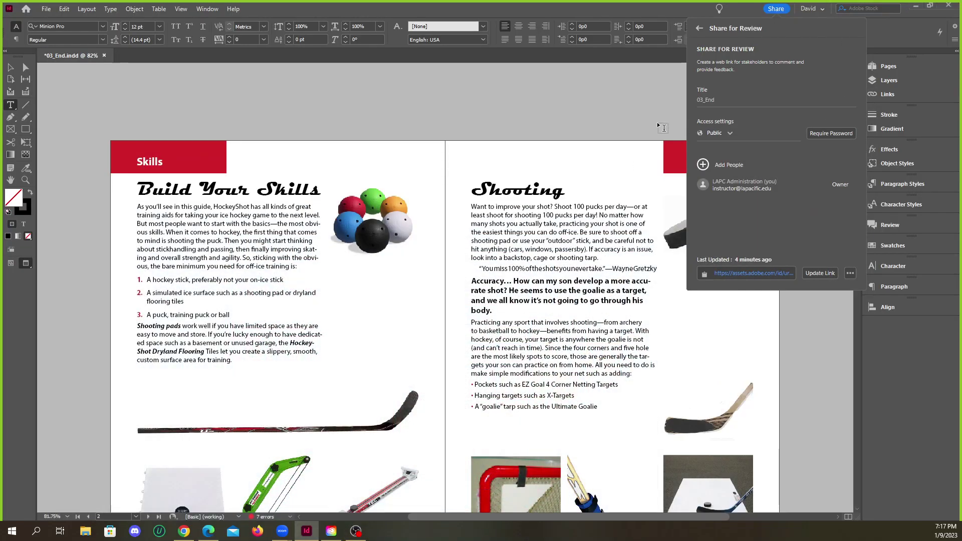
Go back from Share for Review to the share options, dismiss them, and minimize InDesign.
left_click(777, 10)
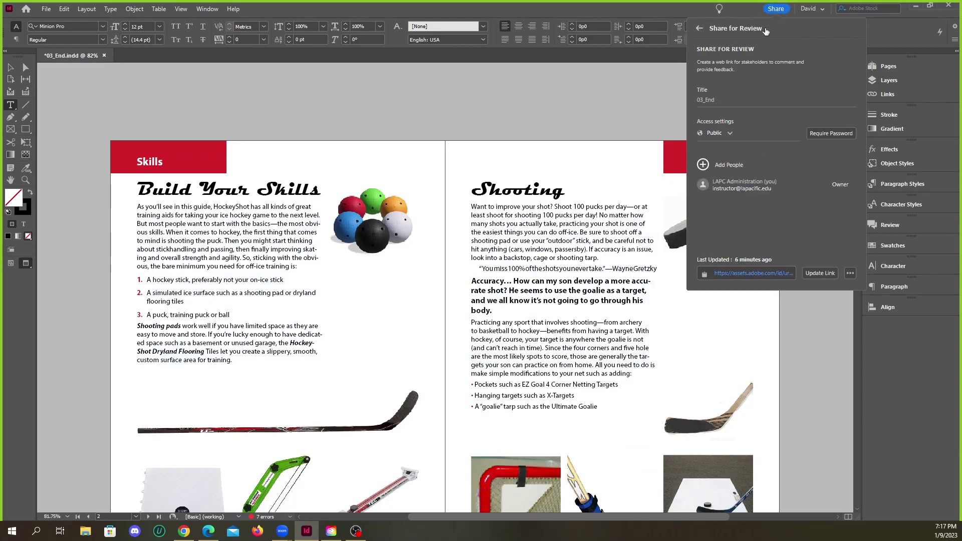
left_click(699, 28)
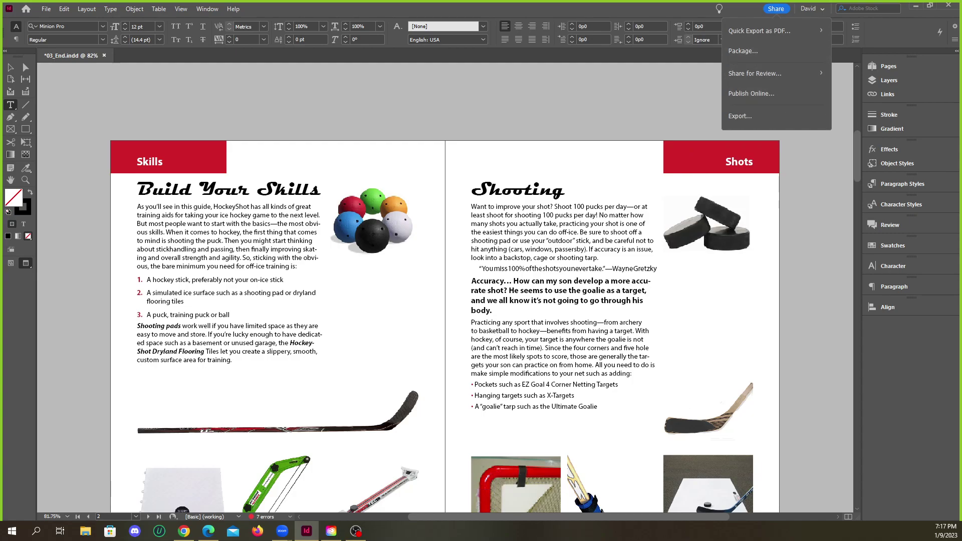
key("Escape")
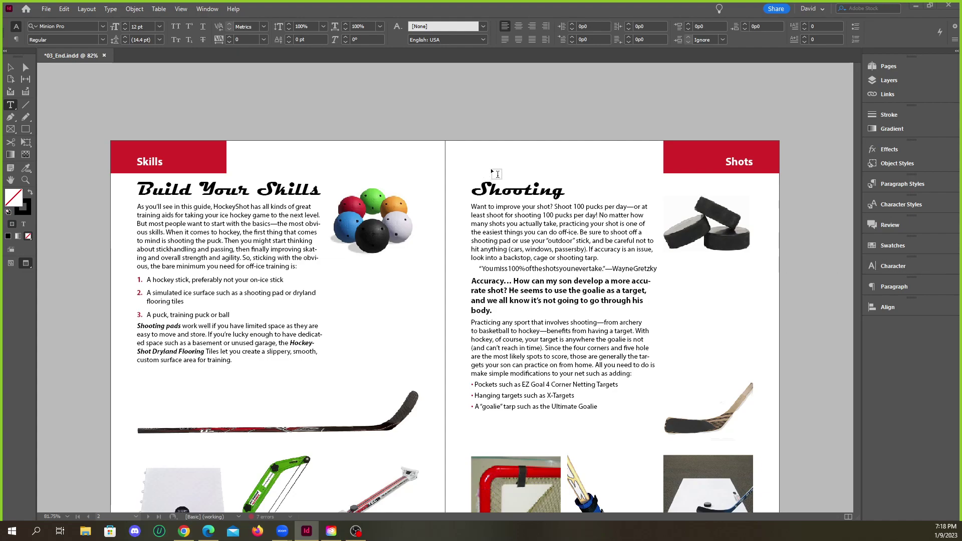
left_click(914, 6)
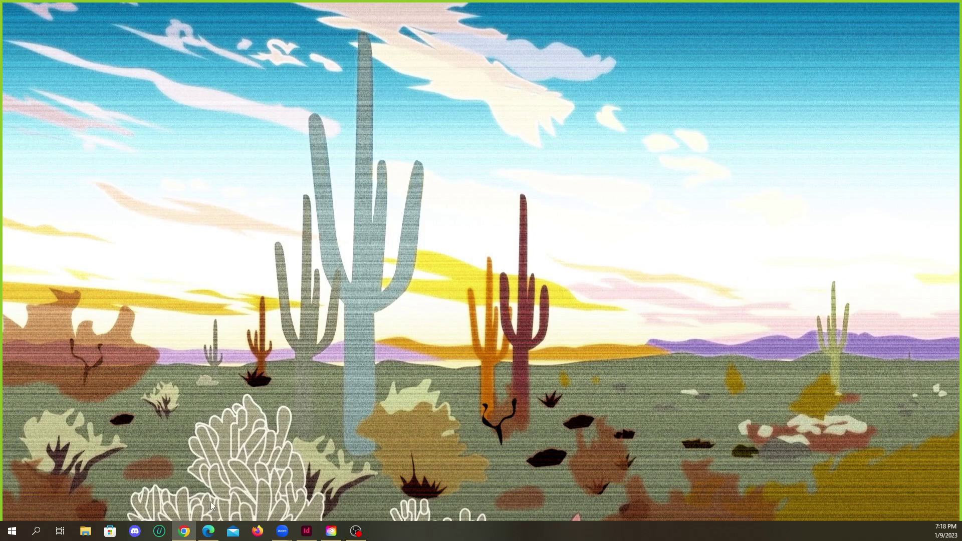
Switch to the browser and examine the layout, headings, body text and tree images in Assignment 1.pdf.
left_click(209, 532)
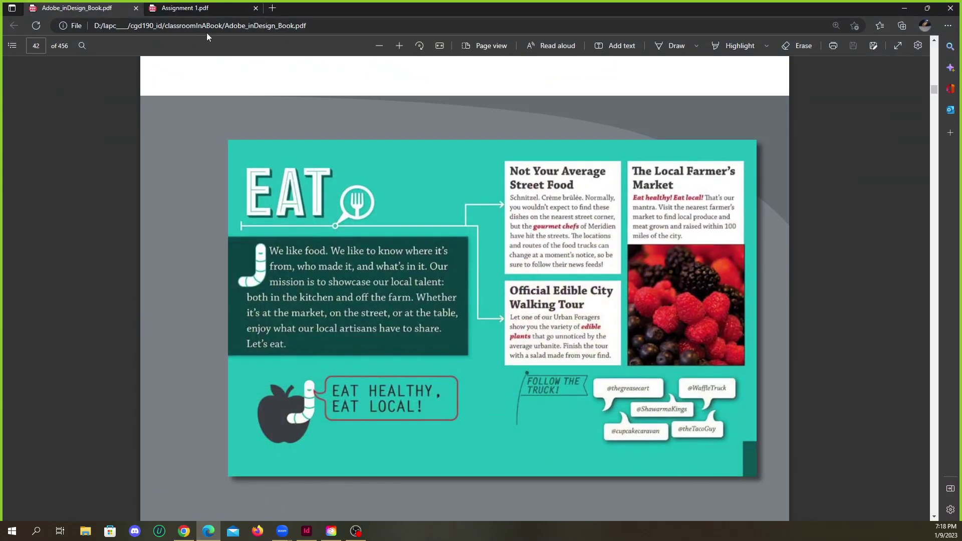
left_click(201, 8)
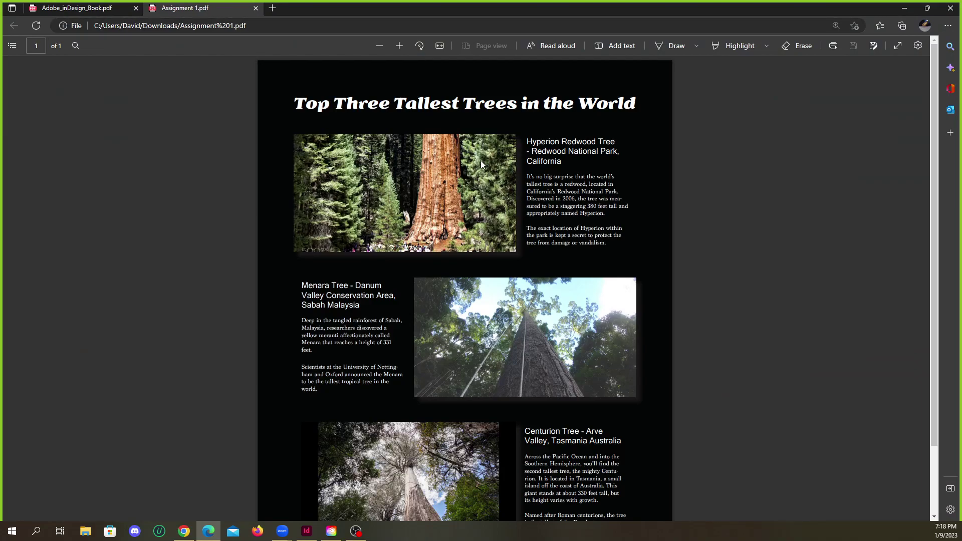
scroll(480, 160, "up", 1)
scroll(506, 183, "down", 4)
scroll(518, 193, "up", 4)
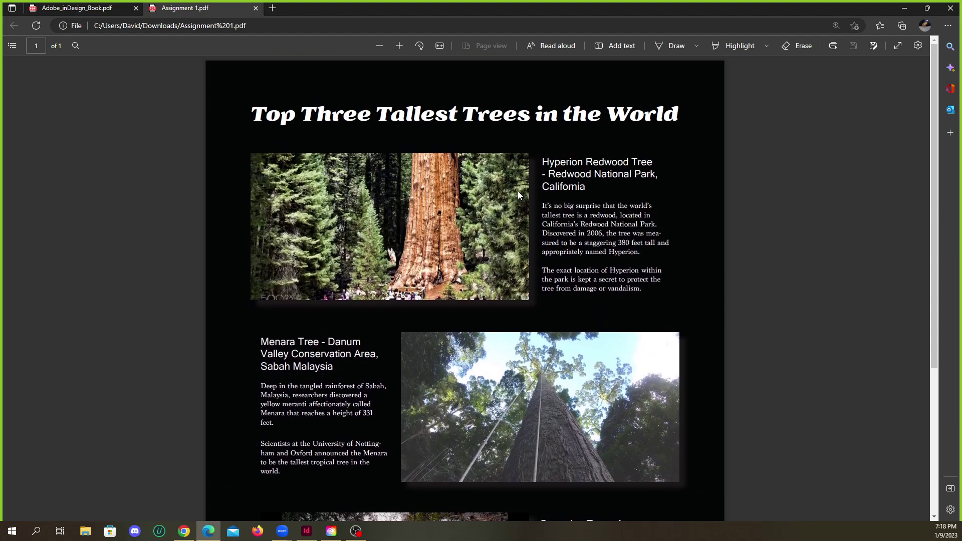
scroll(518, 191, "down", 3)
scroll(519, 176, "up", 3)
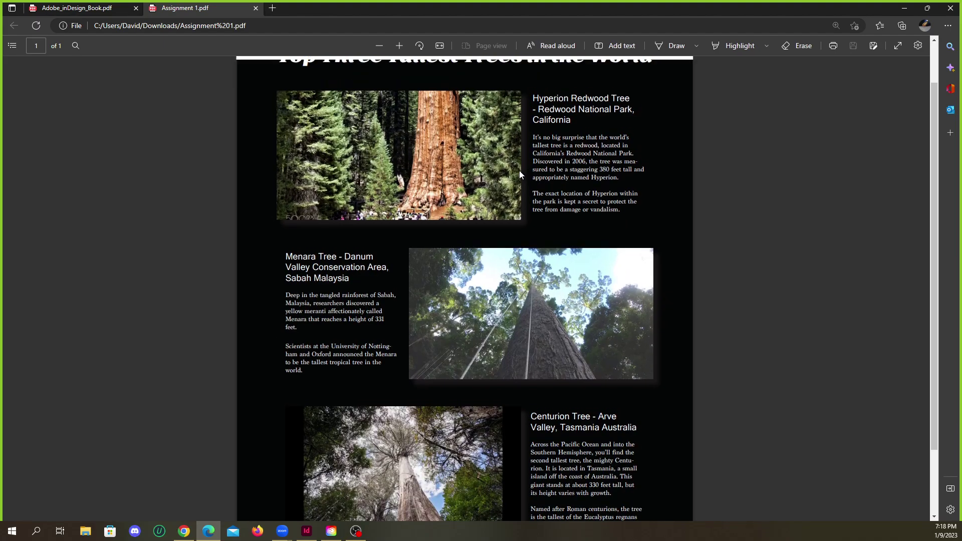
scroll(518, 176, "up", 1)
scroll(416, 120, "up", 2)
scroll(401, 192, "up", 1)
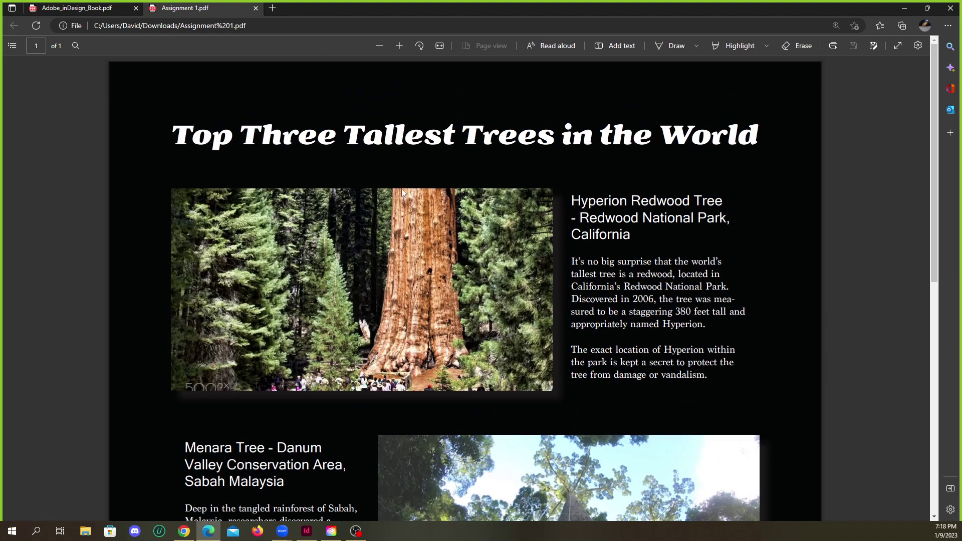
Examine the title, the Hyperion Redwood Tree heading and text, and the overall page layout in Assignment 1.pdf.
scroll(400, 192, "down", 3)
scroll(413, 190, "up", 3)
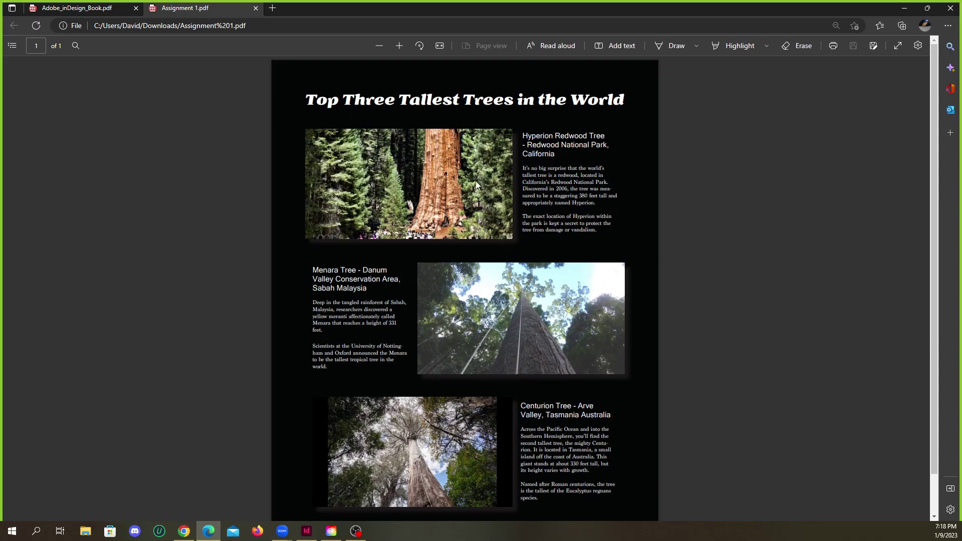
scroll(482, 178, "up", 3)
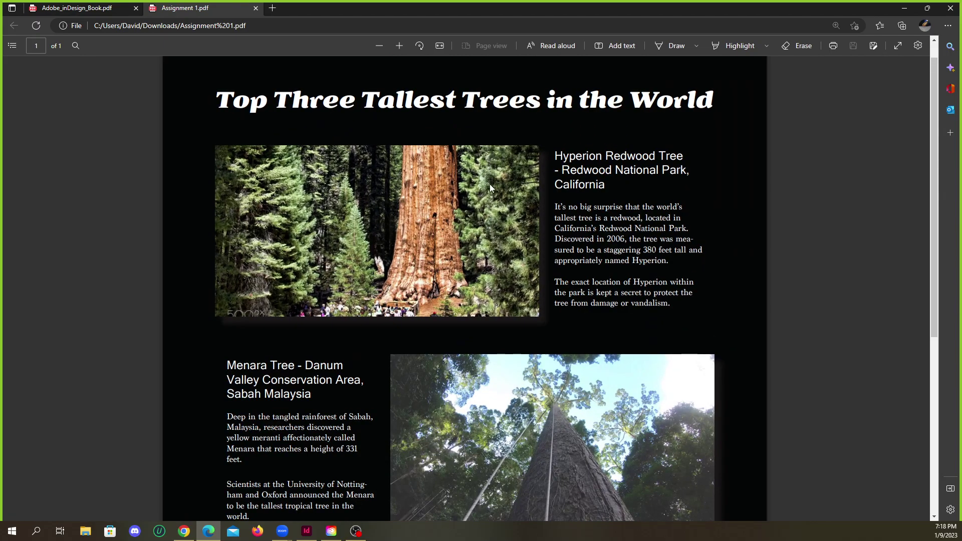
scroll(547, 173, "down", 1)
left_click_drag(606, 106, 609, 127)
left_click(608, 127)
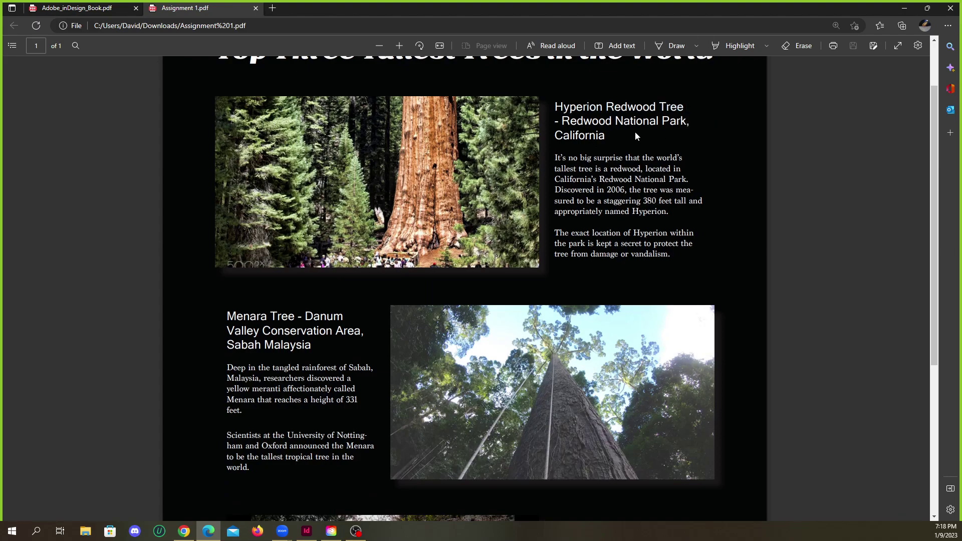
scroll(624, 180, "down", 5)
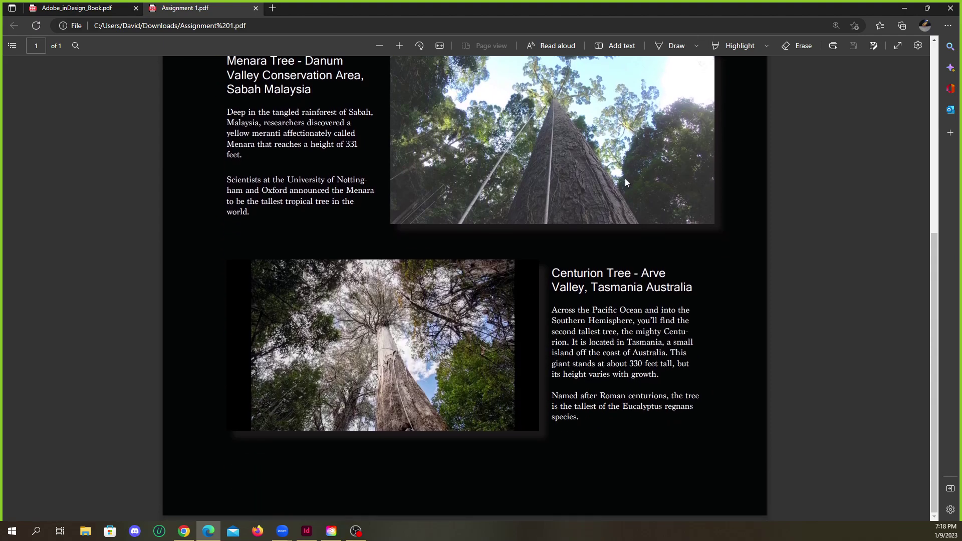
scroll(625, 179, "up", 6)
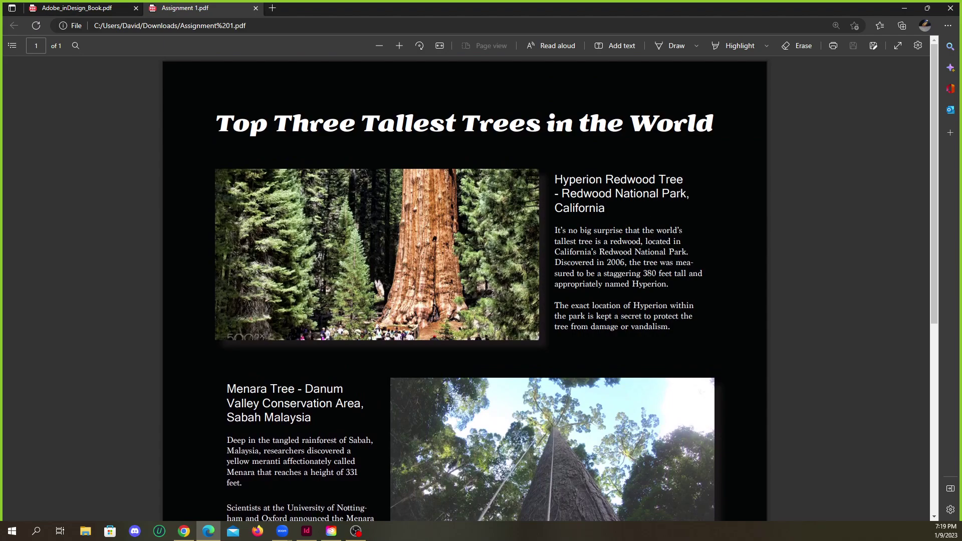
scroll(660, 239, "down", 6)
scroll(699, 249, "up", 6)
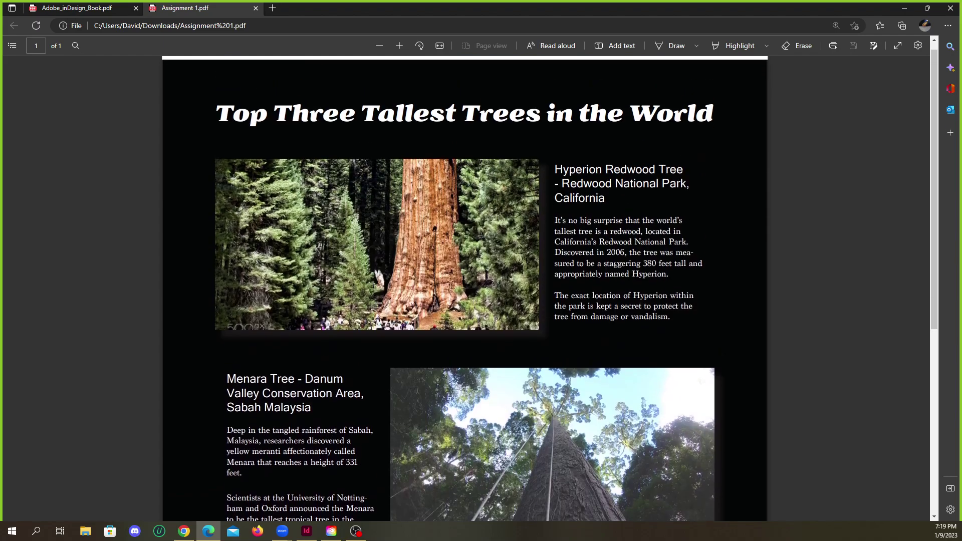
scroll(699, 249, "up", 1)
scroll(453, 199, "down", 3)
scroll(454, 199, "up", 3)
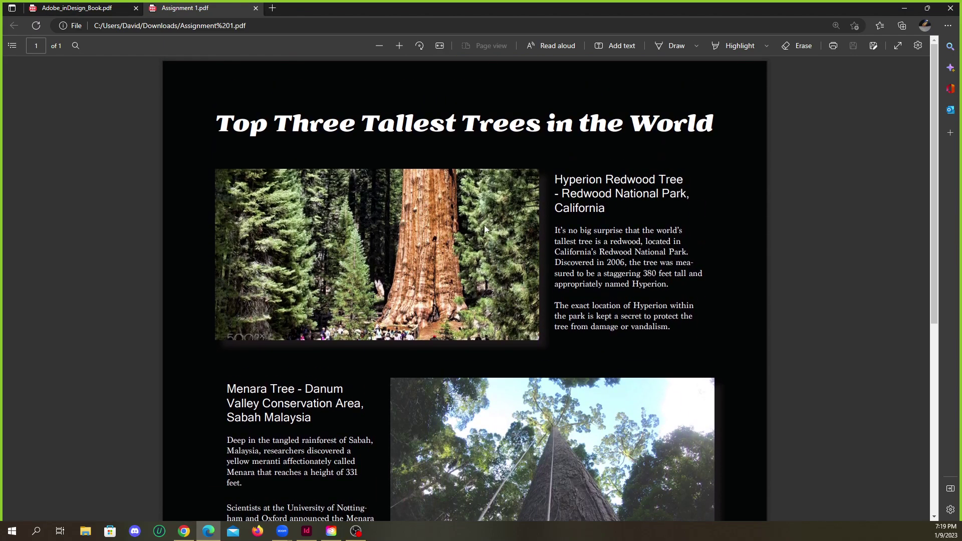
Examine how images and text blocks alternate through the Hyperion, Menara and Centurion tree sections.
scroll(480, 227, "down", 3)
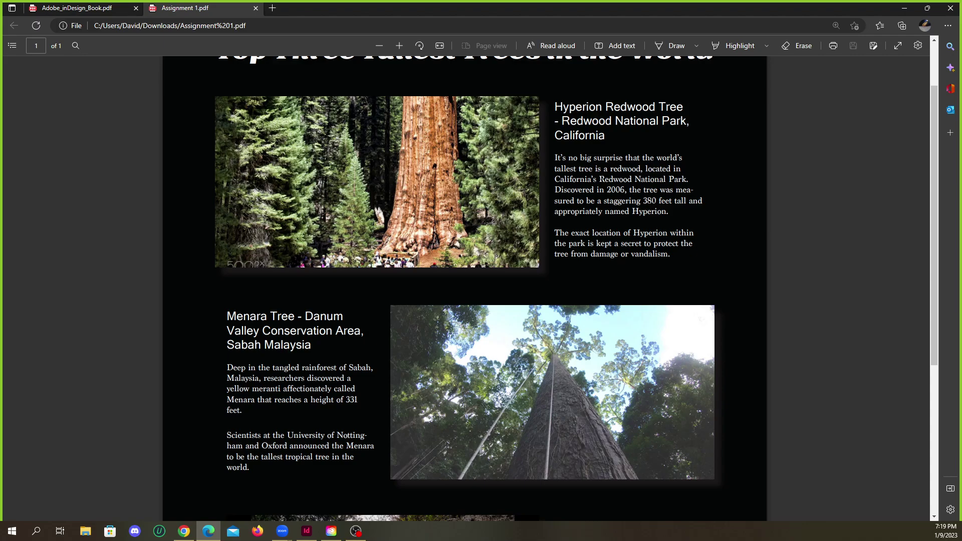
scroll(464, 288, "down", 3)
scroll(464, 288, "up", 4)
scroll(464, 289, "down", 2)
scroll(523, 231, "up", 2)
scroll(523, 231, "down", 2)
scroll(406, 241, "down", 2)
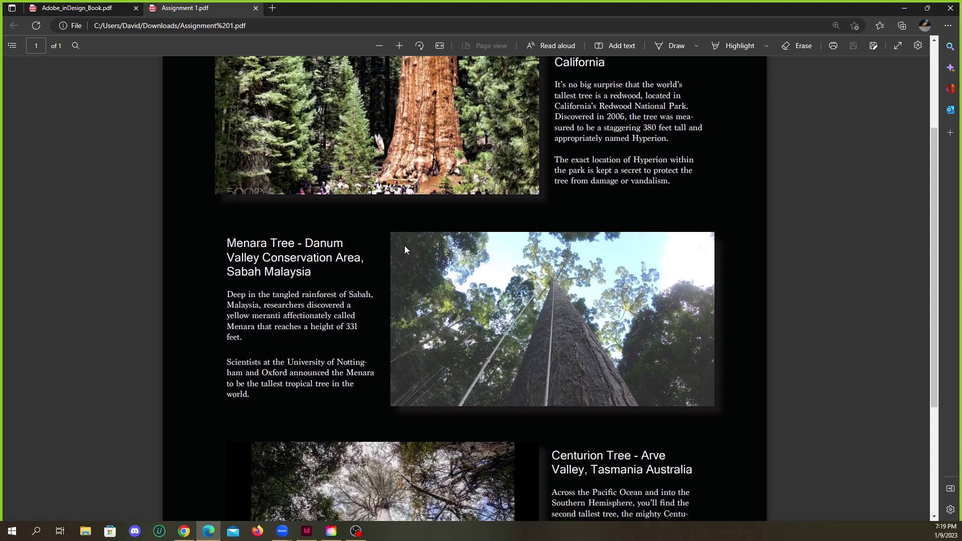
scroll(406, 240, "down", 2)
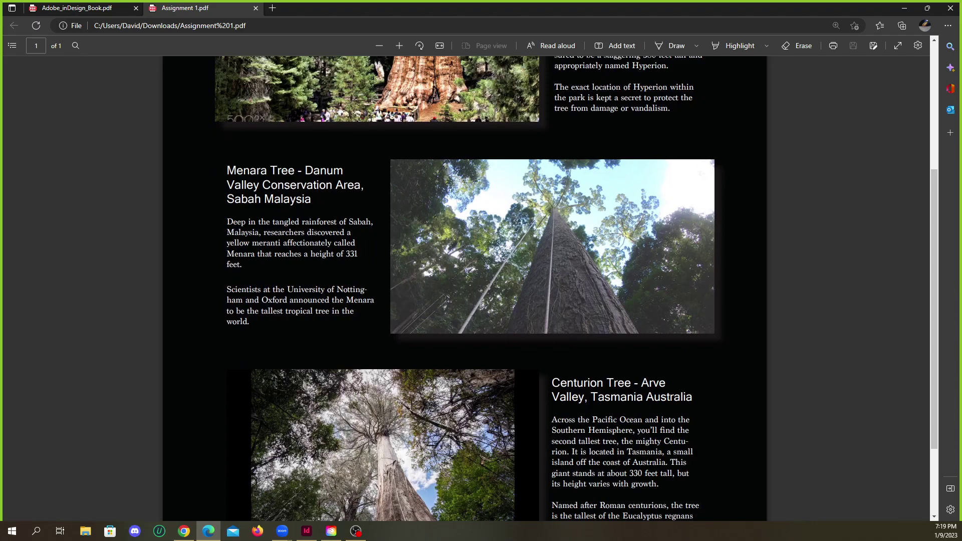
scroll(464, 289, "down", 2)
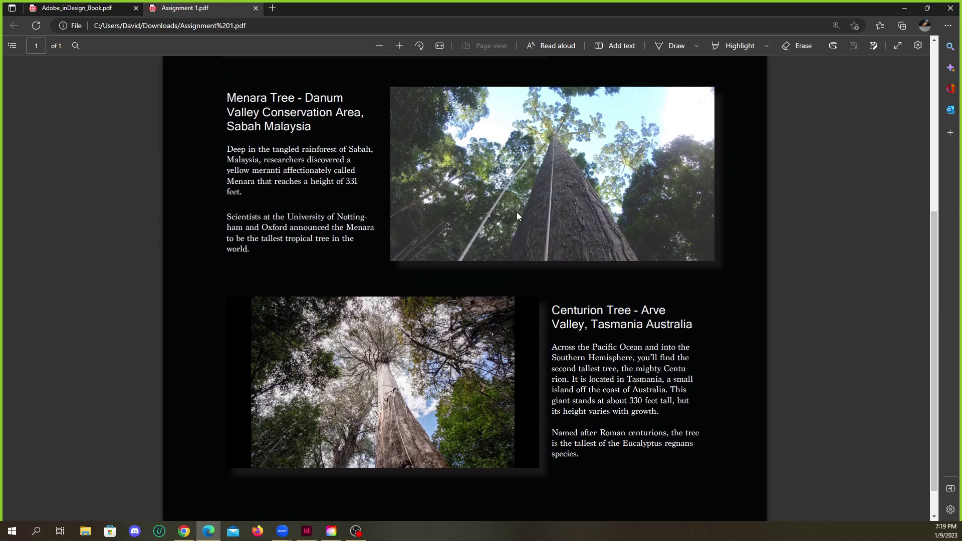
scroll(600, 264, "down", 1)
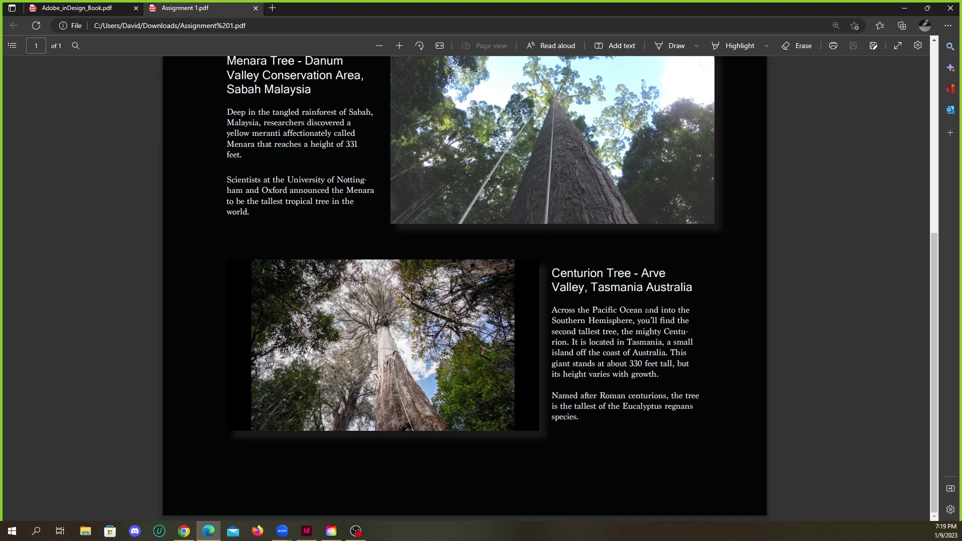
scroll(638, 356, "up", 4)
scroll(639, 359, "down", 4)
scroll(483, 327, "up", 5)
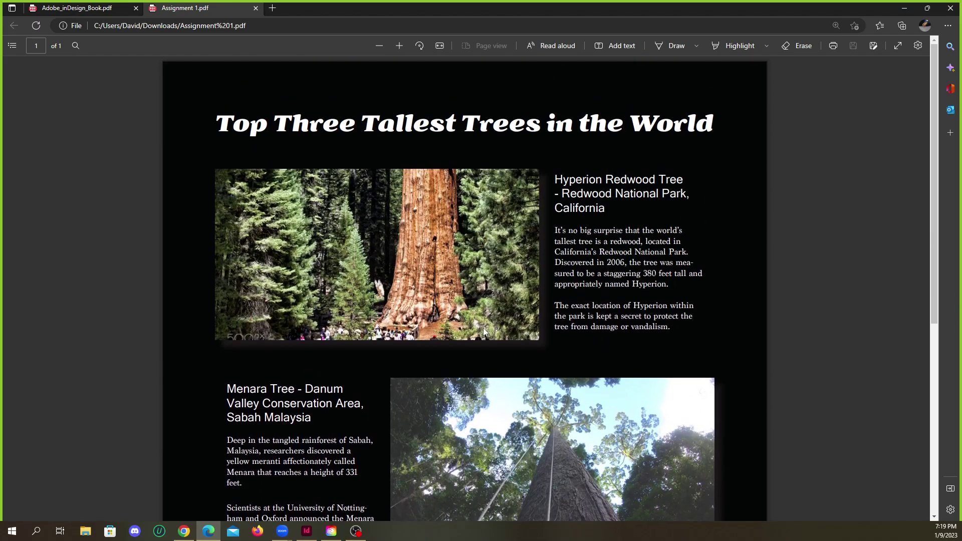
Compare the spacing, text alignment and image placement of the three tree sections from the title to the page's end.
scroll(492, 317, "down", 2)
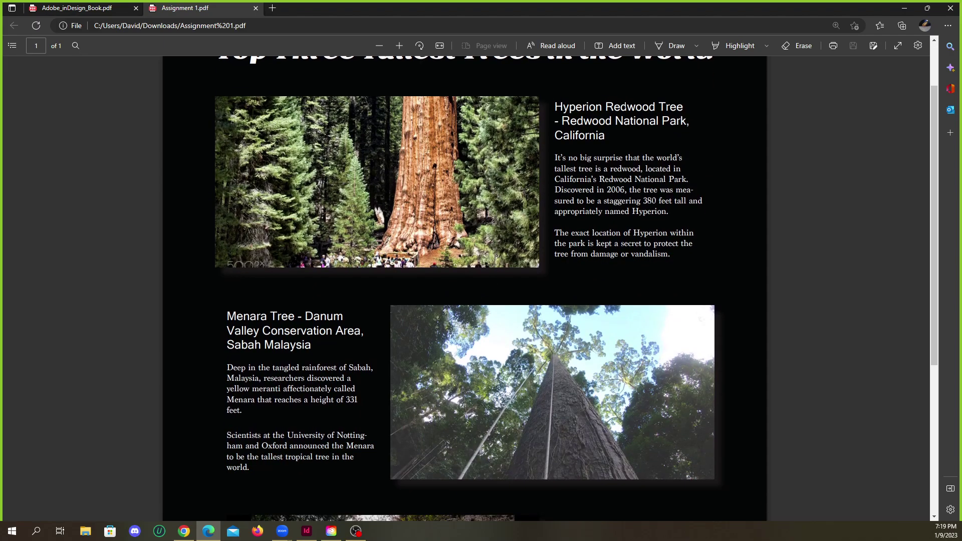
scroll(511, 310, "down", 5)
scroll(490, 307, "up", 6)
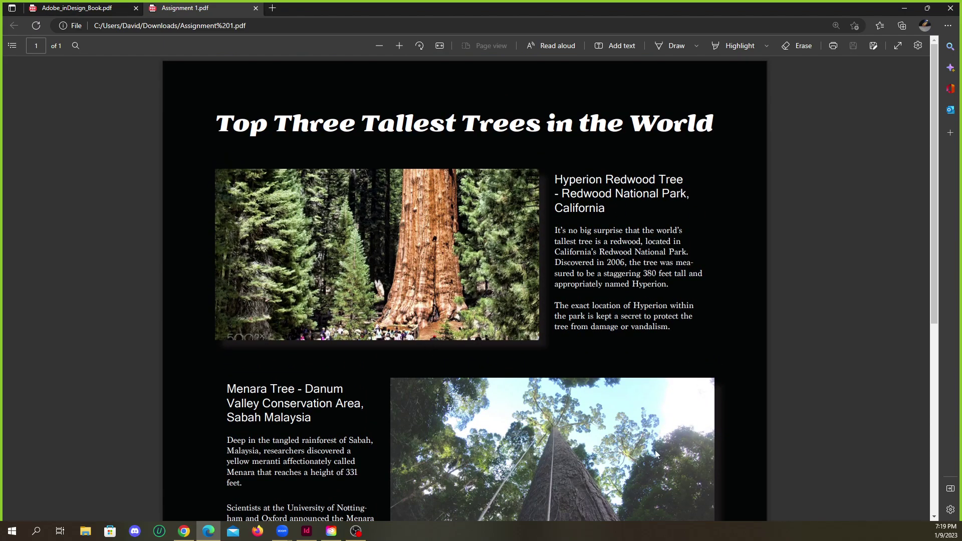
scroll(424, 278, "down", 6)
scroll(490, 331, "up", 4)
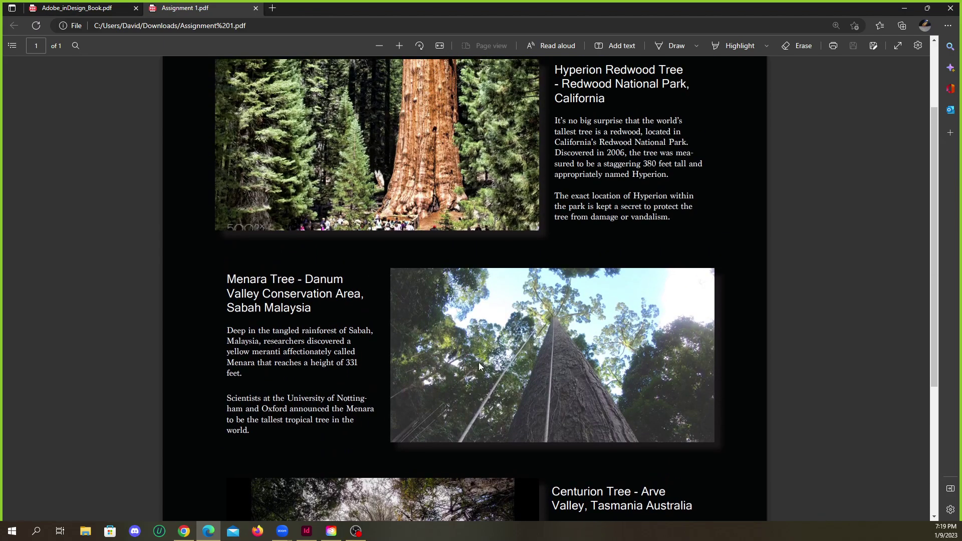
scroll(490, 360, "down", 4)
scroll(432, 391, "up", 5)
scroll(372, 354, "up", 2)
scroll(372, 355, "down", 6)
scroll(278, 250, "down", 6)
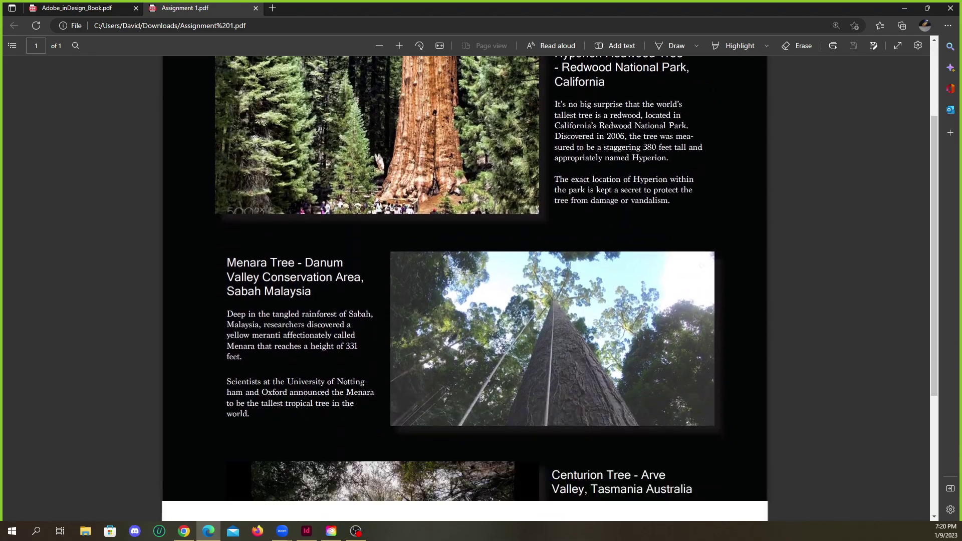
scroll(470, 350, "up", 7)
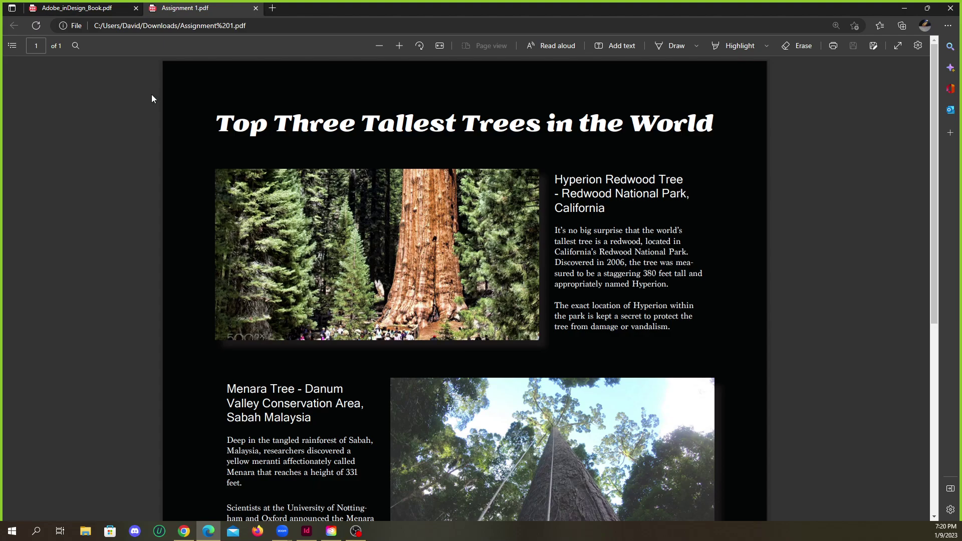
Close the tallest-trees PDF and bring up the other Assignment 1 example headed MAIN TITLE.
left_click(255, 9)
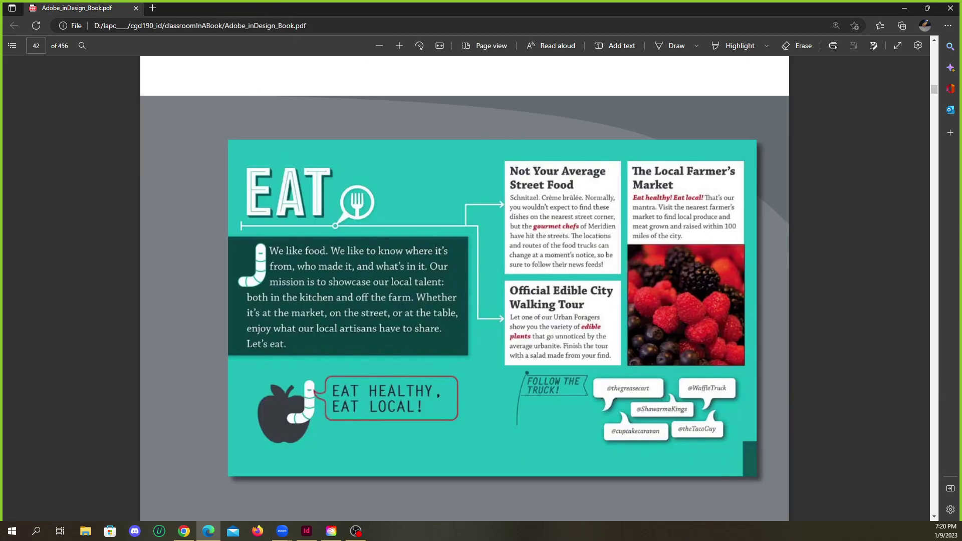
key("alt+Tab")
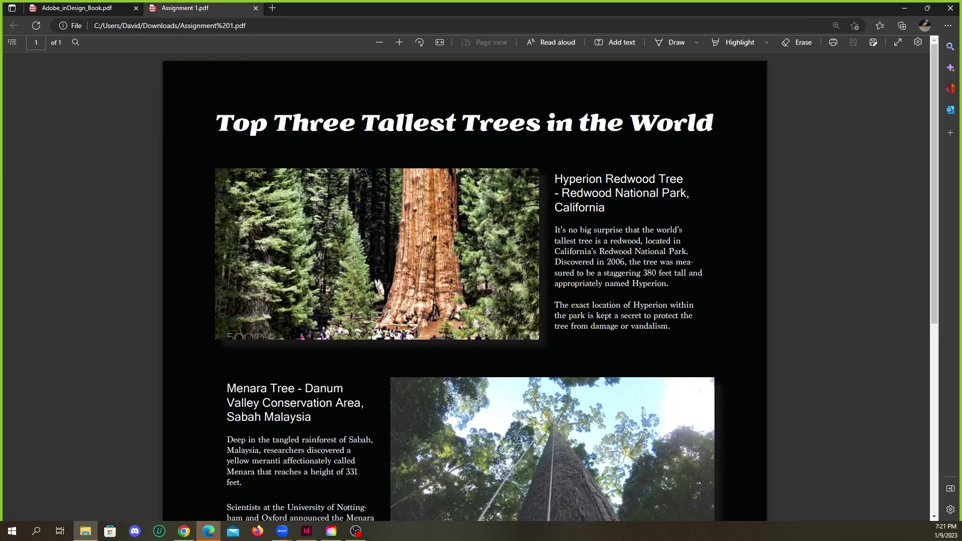
left_click(255, 8)
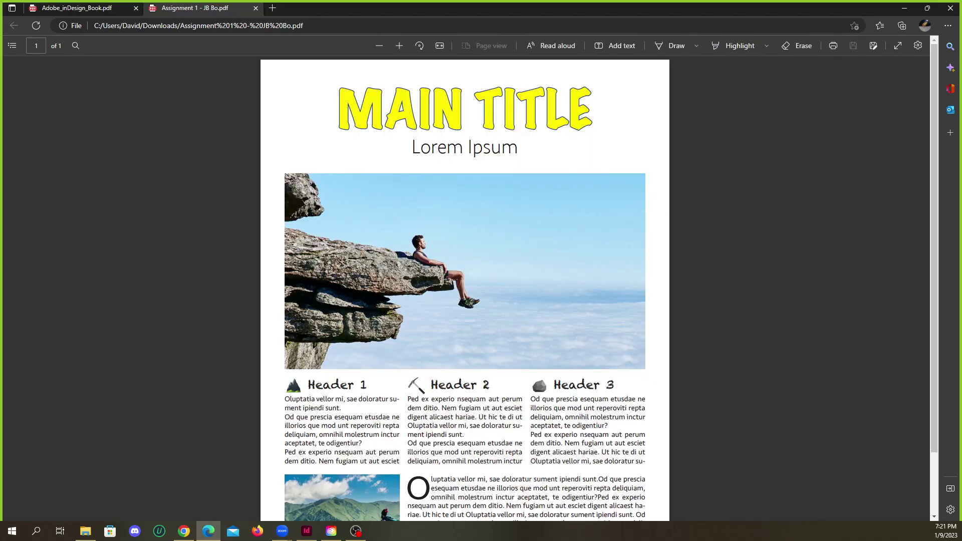
key("alt+Tab")
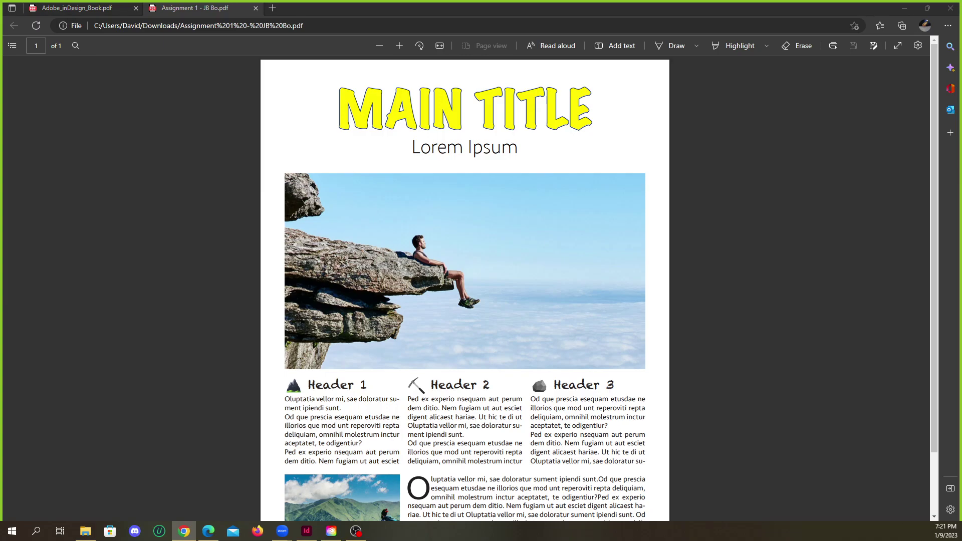
Look over the MAIN TITLE example's page layout, from its title and cliff photo to the closing paragraph.
scroll(563, 256, "down", 1)
scroll(582, 258, "up", 1)
scroll(768, 272, "down", 2)
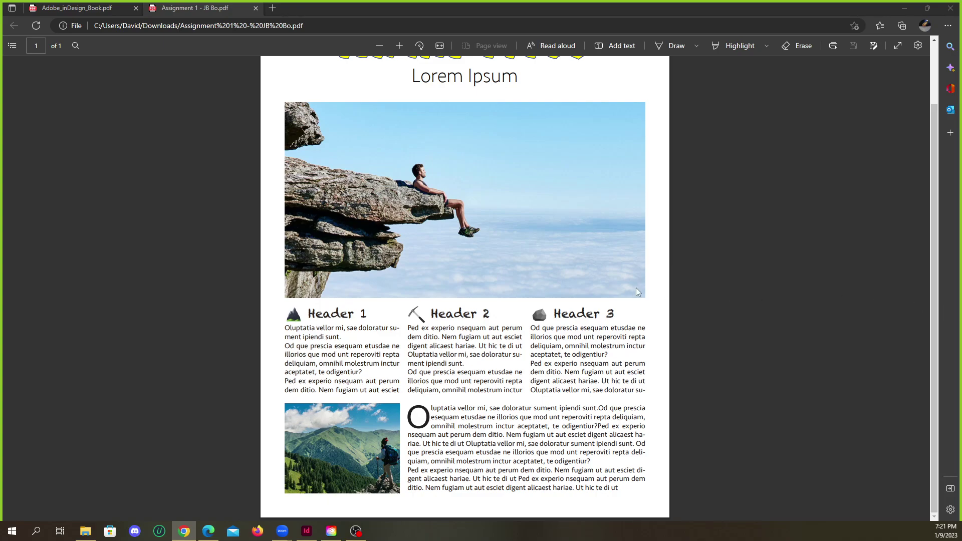
scroll(496, 257, "up", 2)
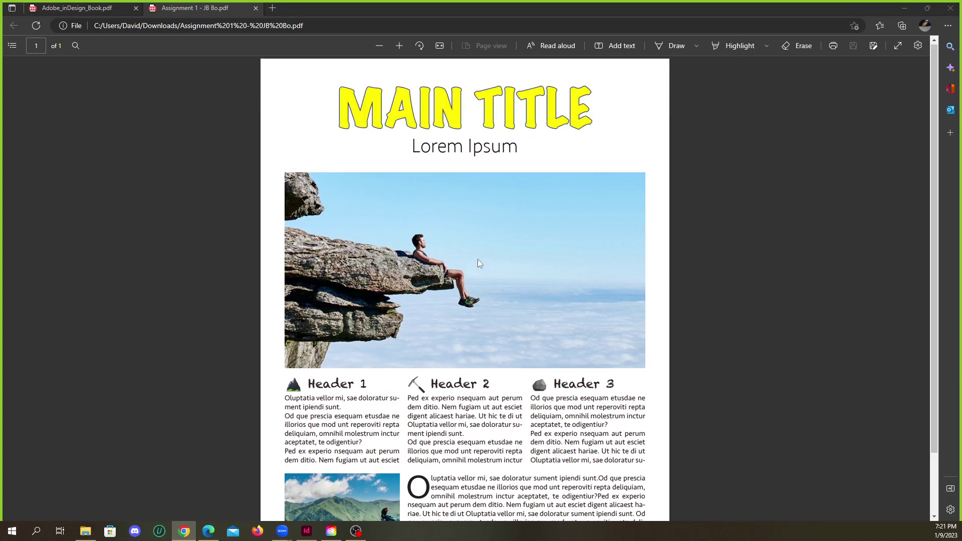
scroll(539, 189, "up", 4)
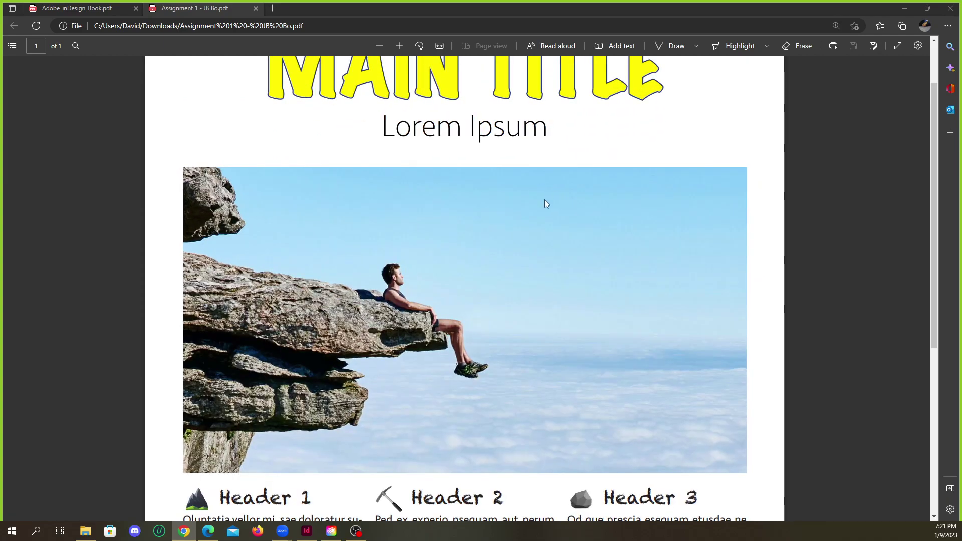
scroll(544, 199, "up", 2)
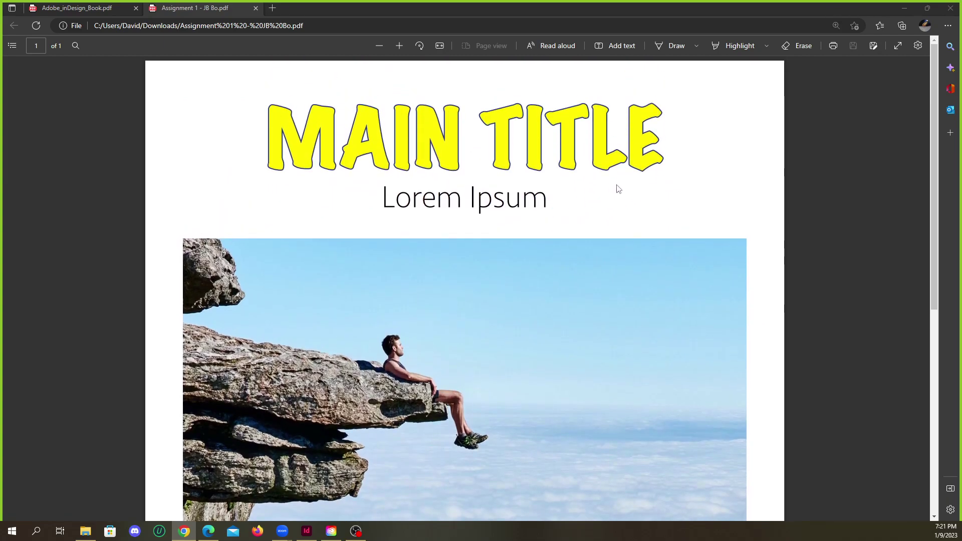
Examine the yellow outlined MAIN TITLE lettering and the Lorem Ipsum subtitle above the cliff photo.
left_click_drag(415, 145, 625, 159)
left_click(556, 213)
scroll(552, 191, "down", 1)
scroll(552, 191, "up", 1)
left_click_drag(267, 151, 632, 155)
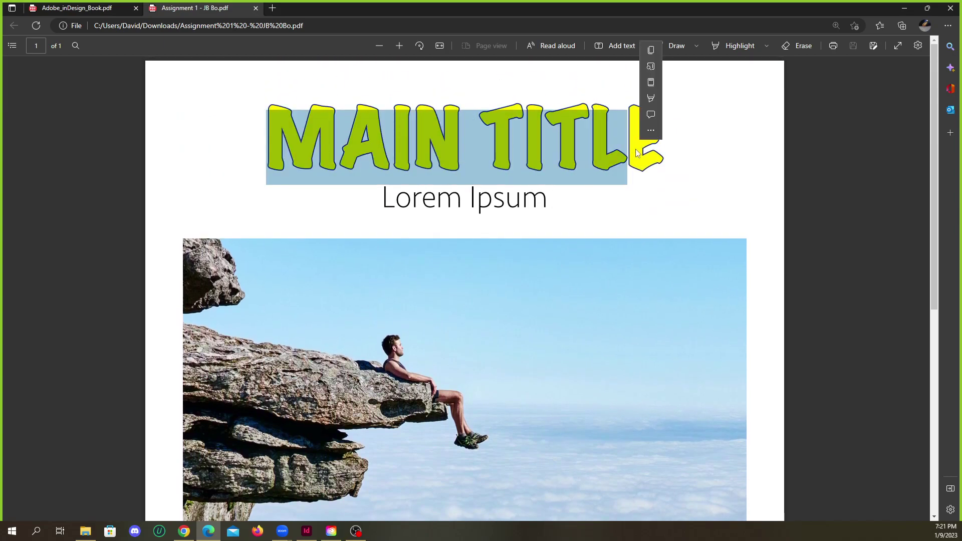
left_click(632, 155)
left_click_drag(255, 128, 523, 143)
left_click(523, 145)
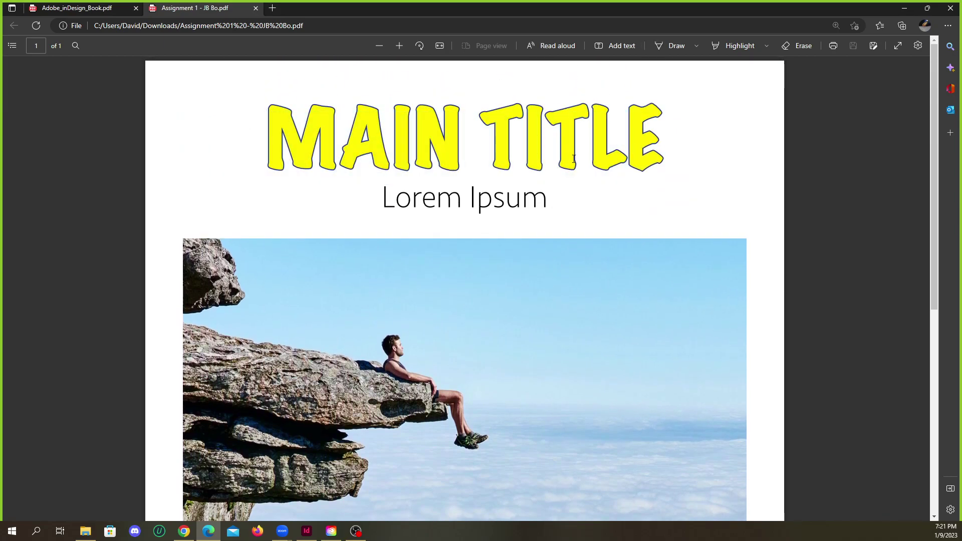
scroll(471, 181, "down", 4)
double_click(405, 108)
left_click_drag(473, 108, 509, 109)
left_click(580, 202)
scroll(527, 219, "down", 1)
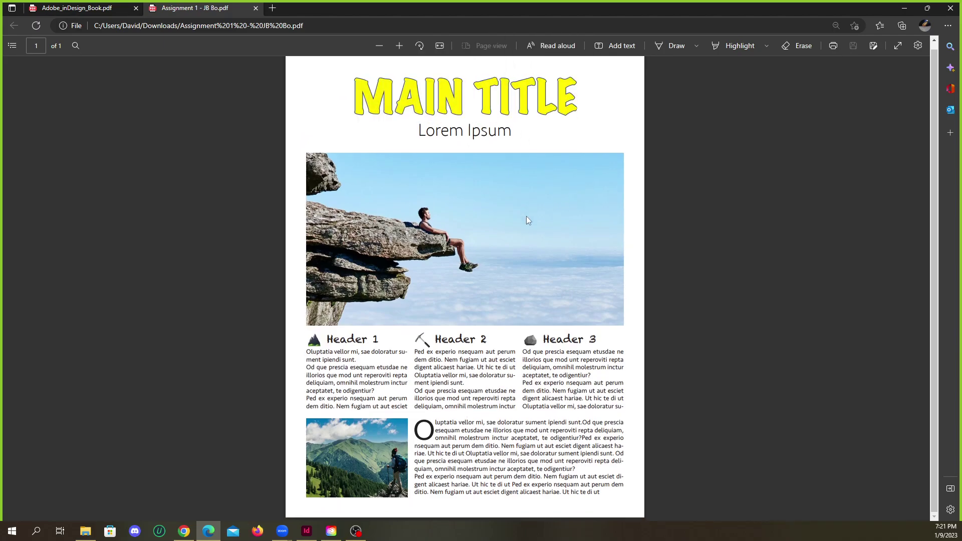
Examine the three icon-marked header columns, the drop-cap paragraph and the hiker image below the cliff photo.
scroll(496, 279, "up", 1, "ctrl")
scroll(495, 277, "up", 1)
scroll(495, 276, "down", 3)
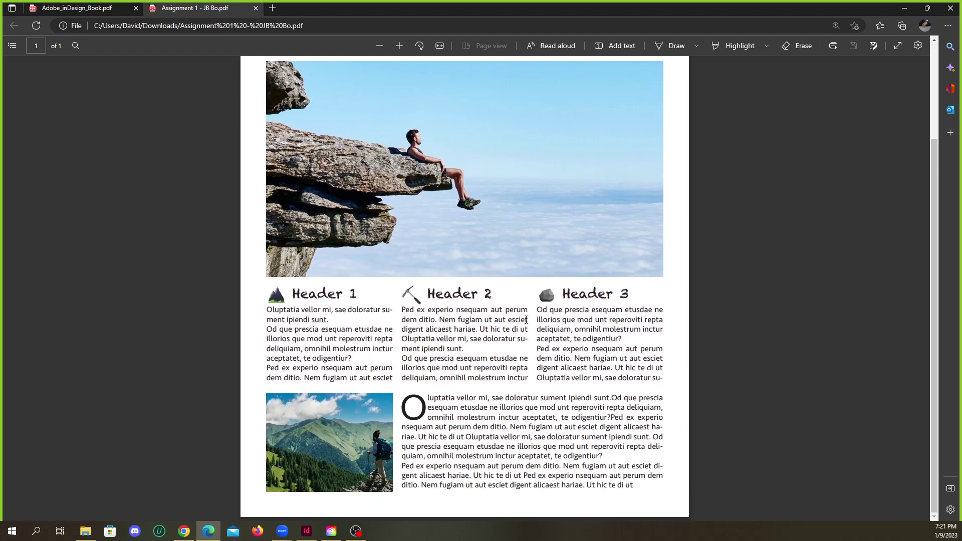
scroll(415, 359, "up", 2)
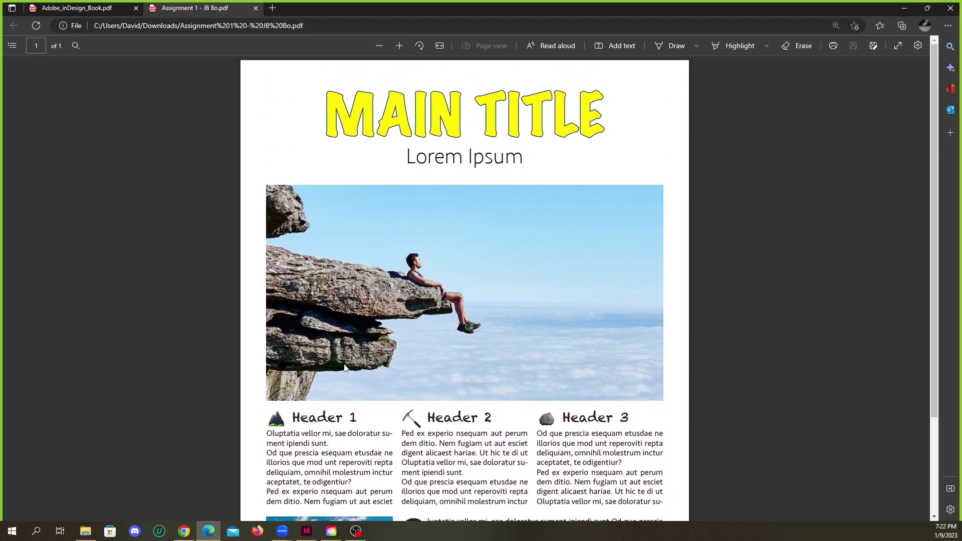
scroll(501, 376, "down", 2)
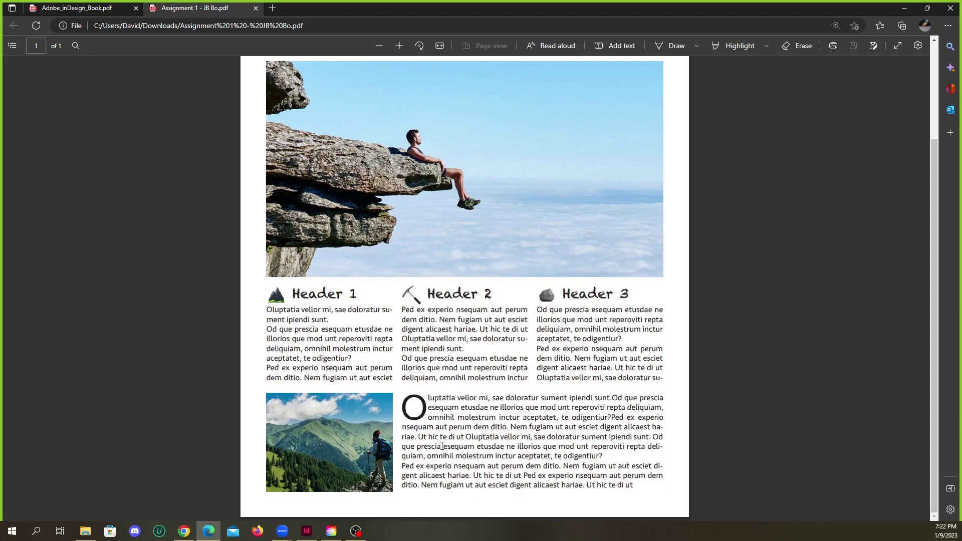
scroll(442, 446, "up", 1, "ctrl")
scroll(451, 431, "down", 2)
double_click(414, 387)
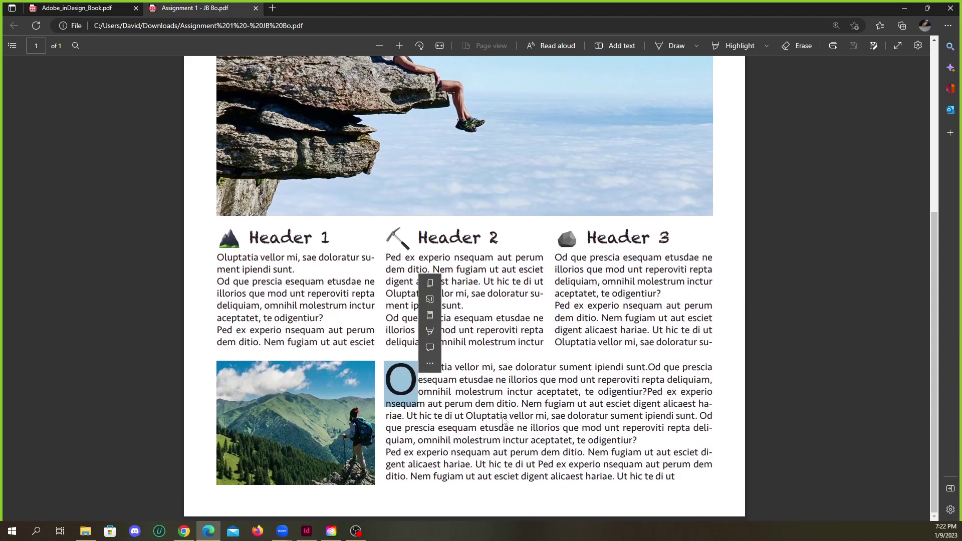
left_click(501, 421)
scroll(32, 212, "up", 2, "ctrl")
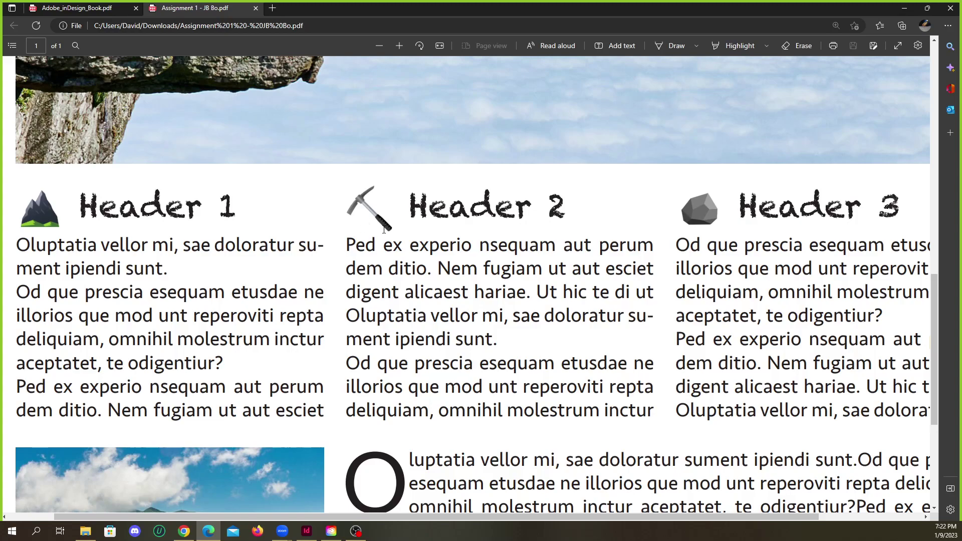
scroll(429, 229, "down", 2, "ctrl")
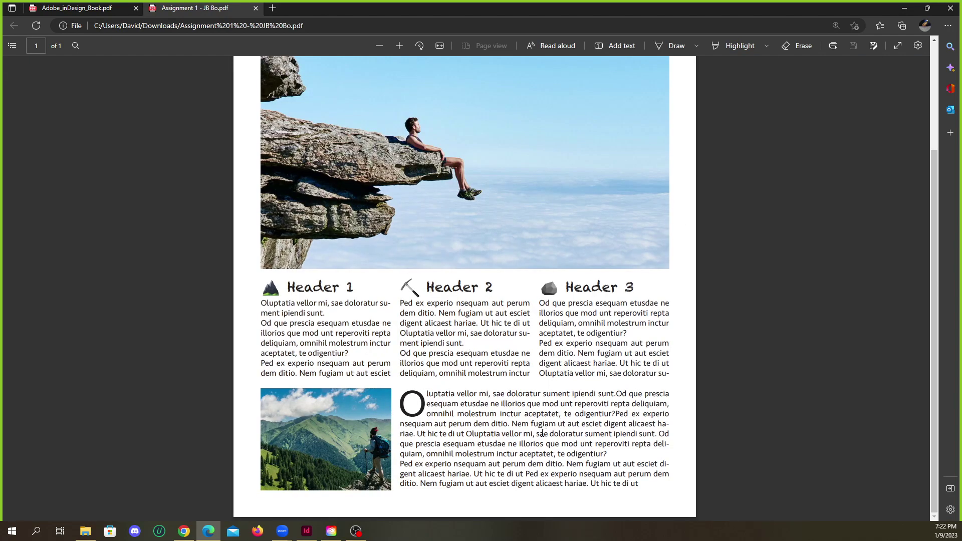
Close the MAIN TITLE example and open Assignment1.pdf, the Misibis Bay example, from the Downloads folder.
scroll(471, 426, "up", 3)
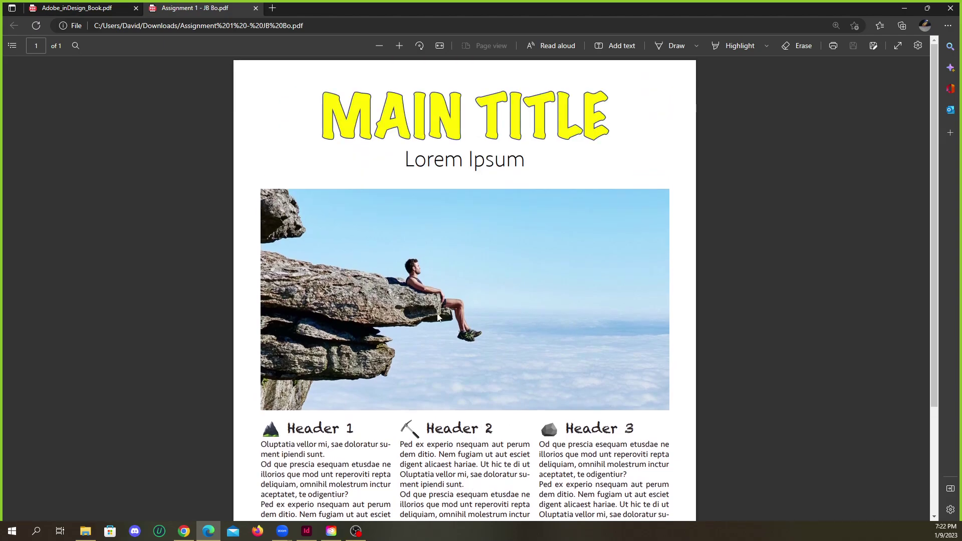
left_click(256, 9)
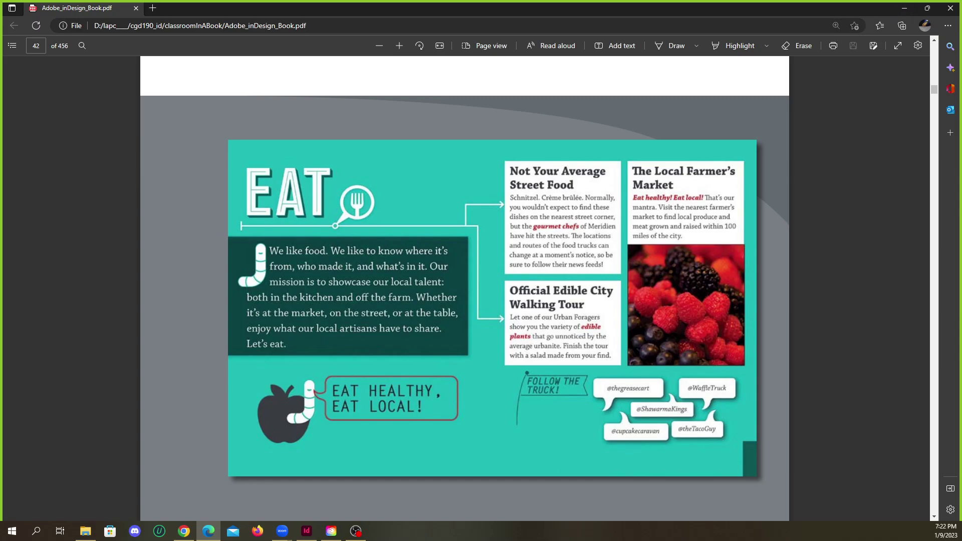
key("super+e")
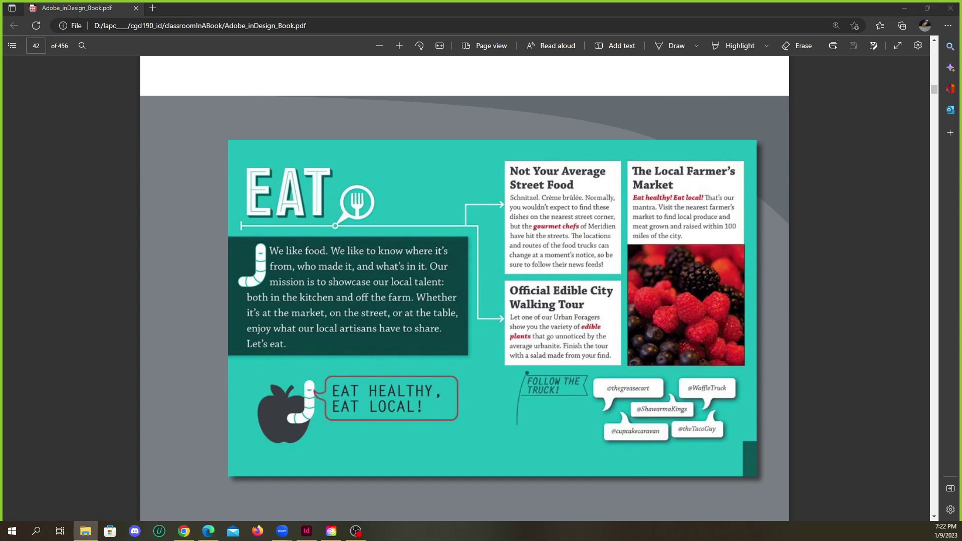
key("Return")
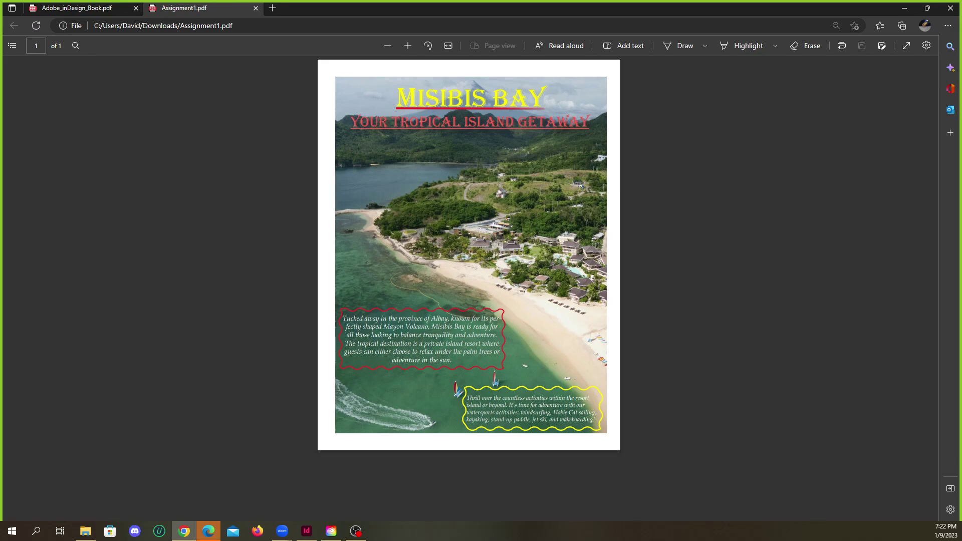
Examine the yellow Misibis Bay title and the red underlined subtitle over the mountain scenery up close.
scroll(531, 188, "up", 3, "ctrl")
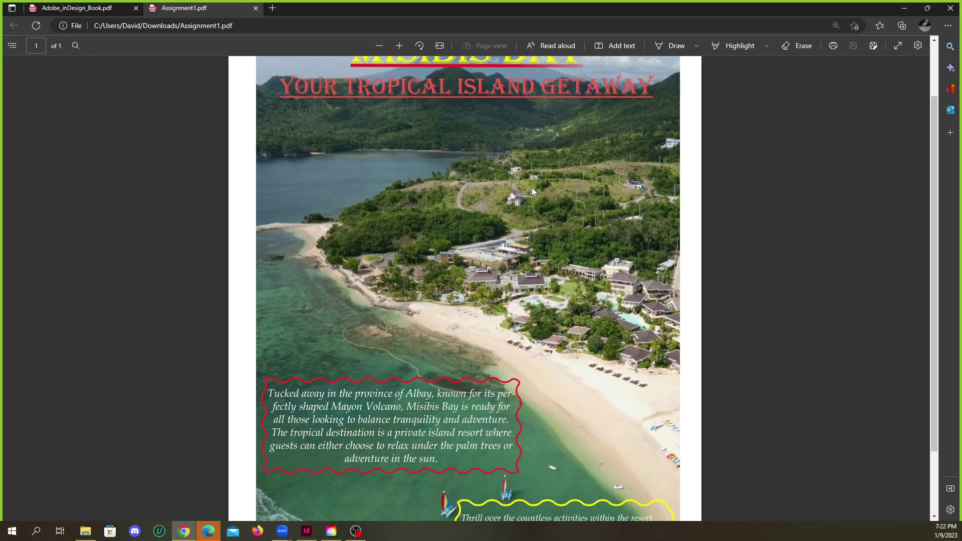
scroll(531, 187, "up", 2)
scroll(529, 196, "up", 1, "ctrl")
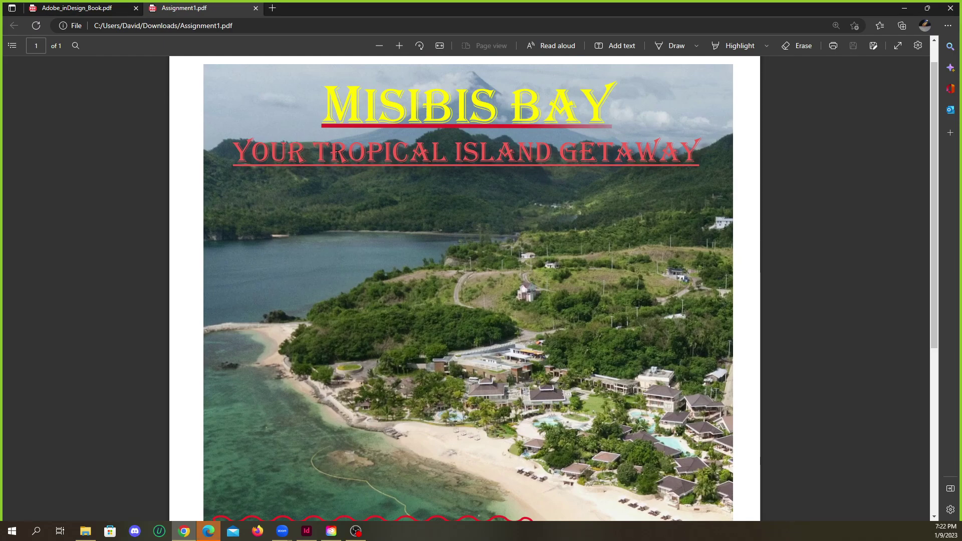
triple_click(381, 152)
left_click(456, 119)
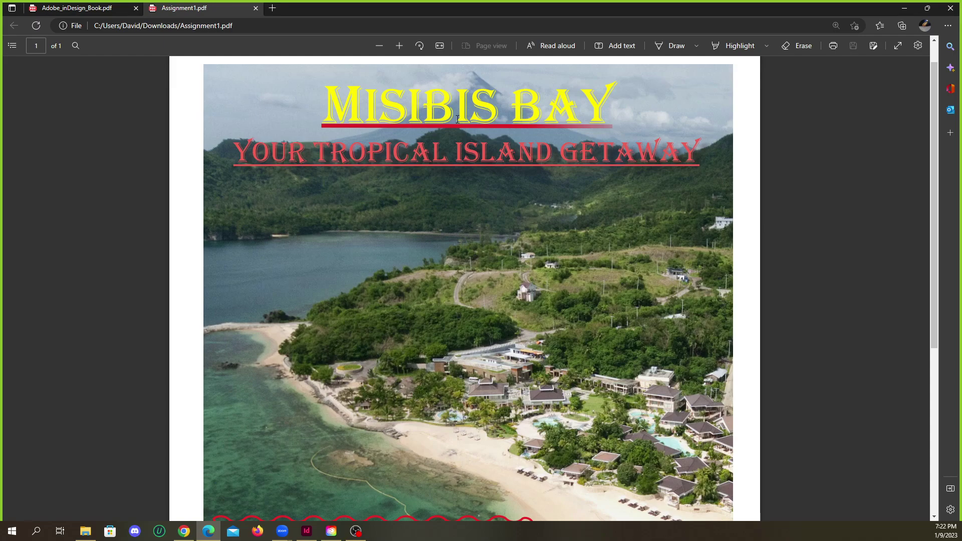
Look over the Misibis Bay page, comparing its title area with the red and yellow wavy-bordered text boxes.
scroll(528, 183, "down", 4)
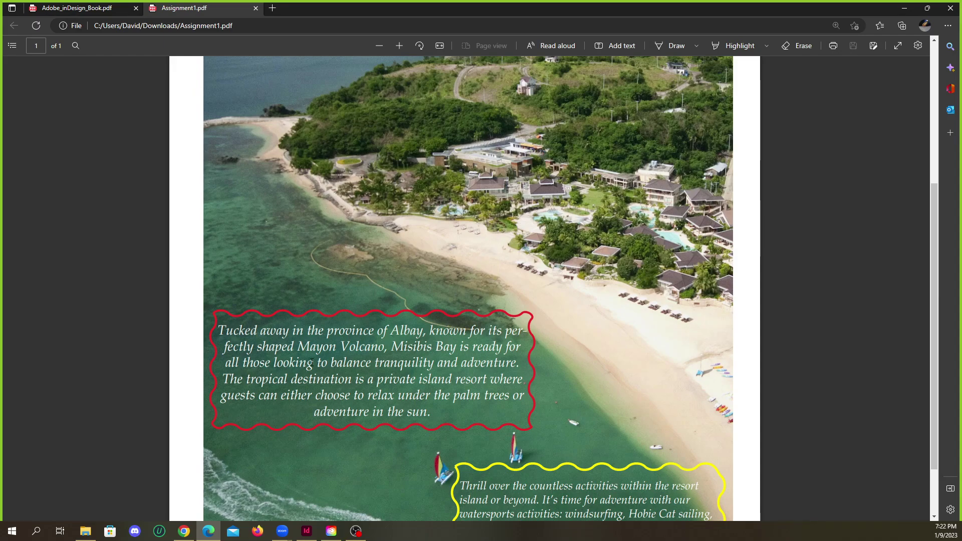
scroll(314, 359, "up", 2)
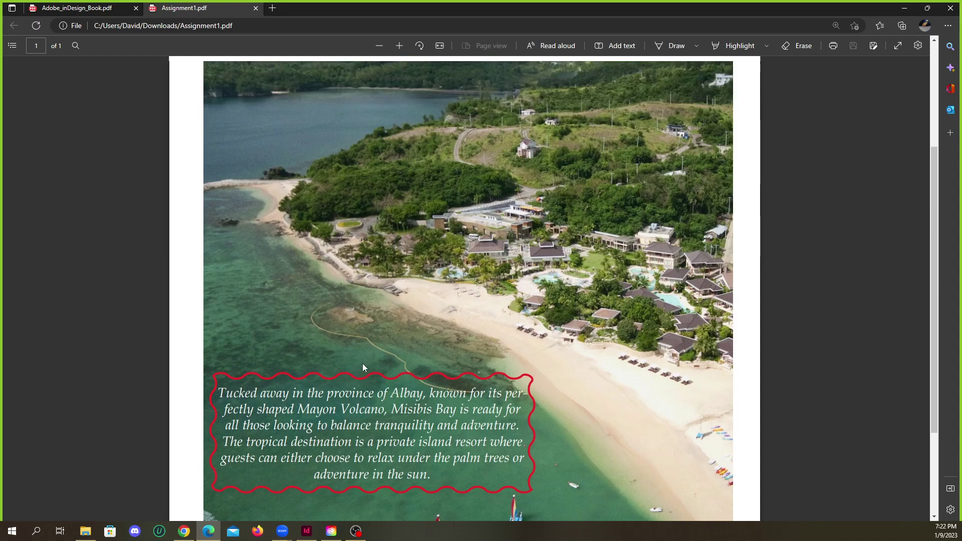
scroll(382, 384, "down", 1)
scroll(400, 391, "up", 1)
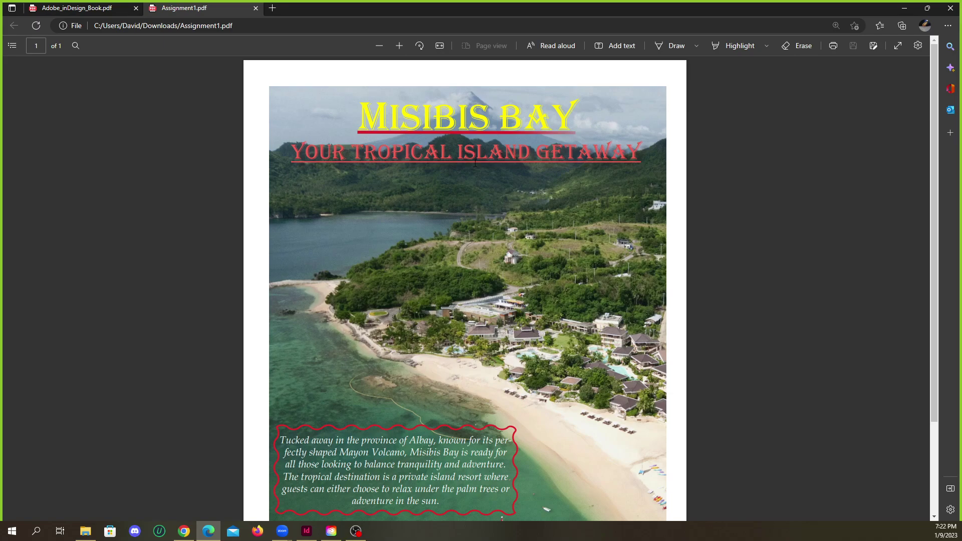
scroll(446, 292, "down", 3)
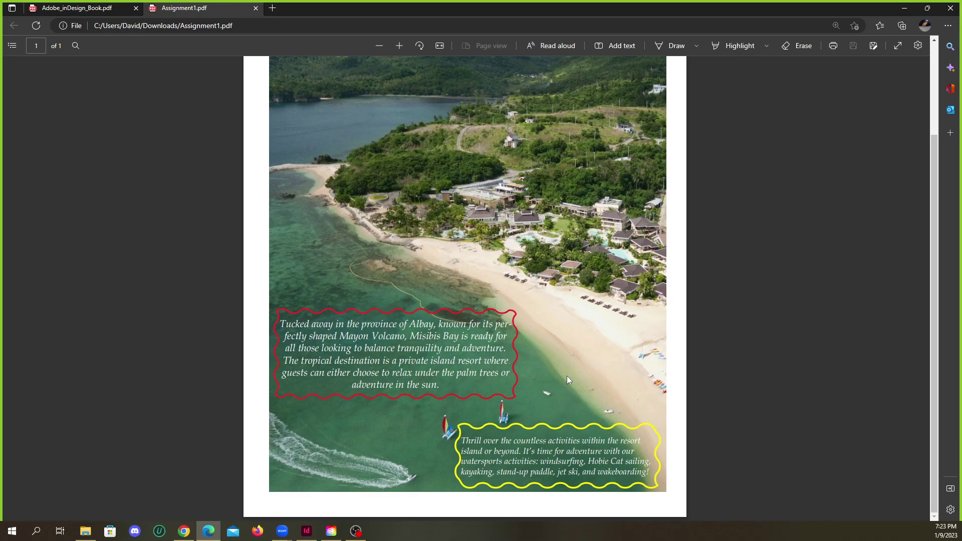
scroll(523, 350, "up", 2)
scroll(391, 339, "down", 2)
scroll(401, 316, "up", 2)
scroll(407, 323, "down", 2)
scroll(385, 351, "up", 2)
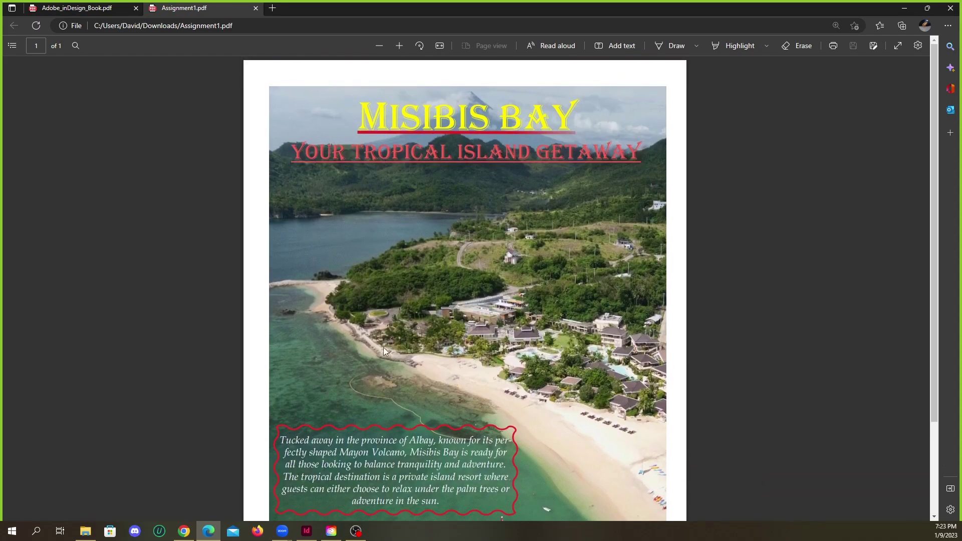
scroll(400, 325, "down", 2)
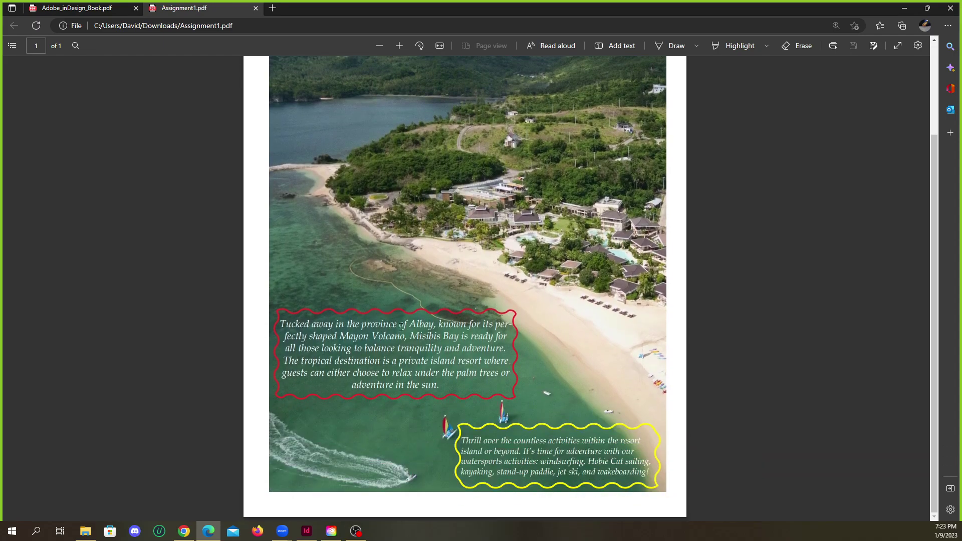
scroll(493, 313, "up", 2)
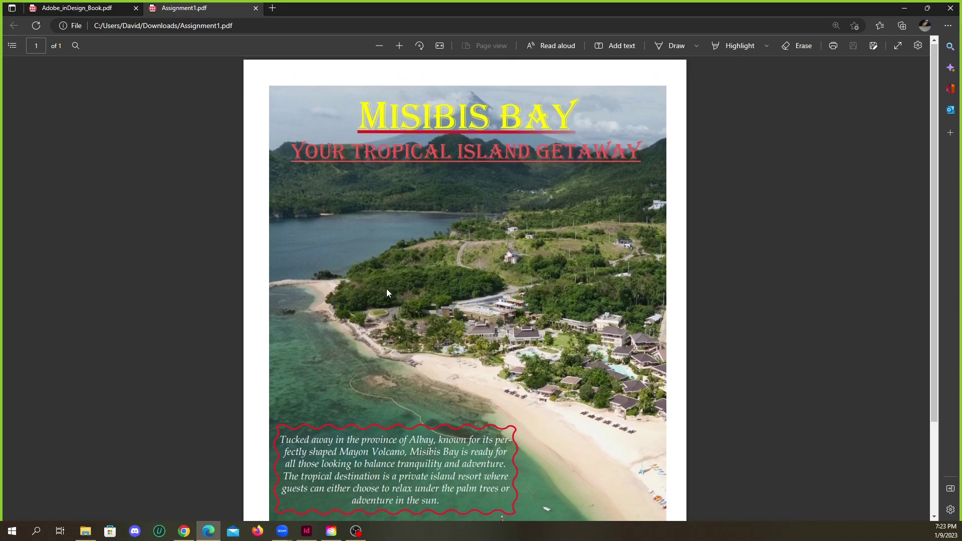
Close the Misibis Bay PDF, minimize its browser window, and show Assignment 1_Final.pdf in a maximized Chrome window.
left_click(256, 9)
left_click(908, 12)
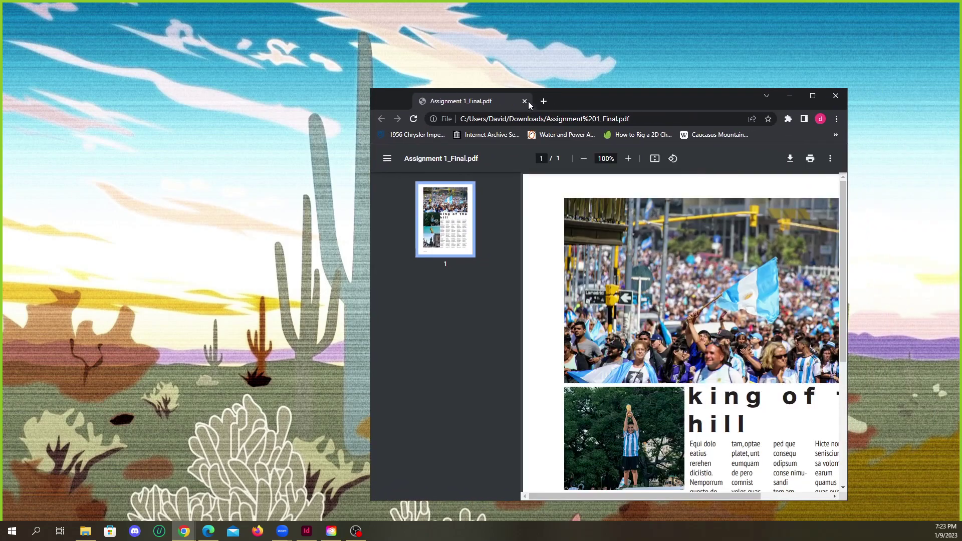
left_click(813, 98)
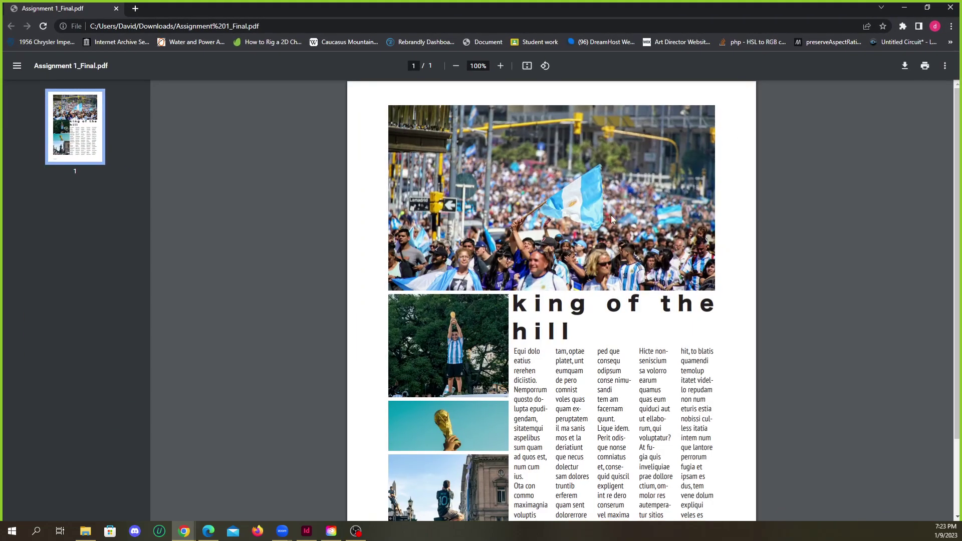
Look over the king of the hill page at enlarged size, from the crowd photo to the footer.
scroll(581, 226, "up", 5)
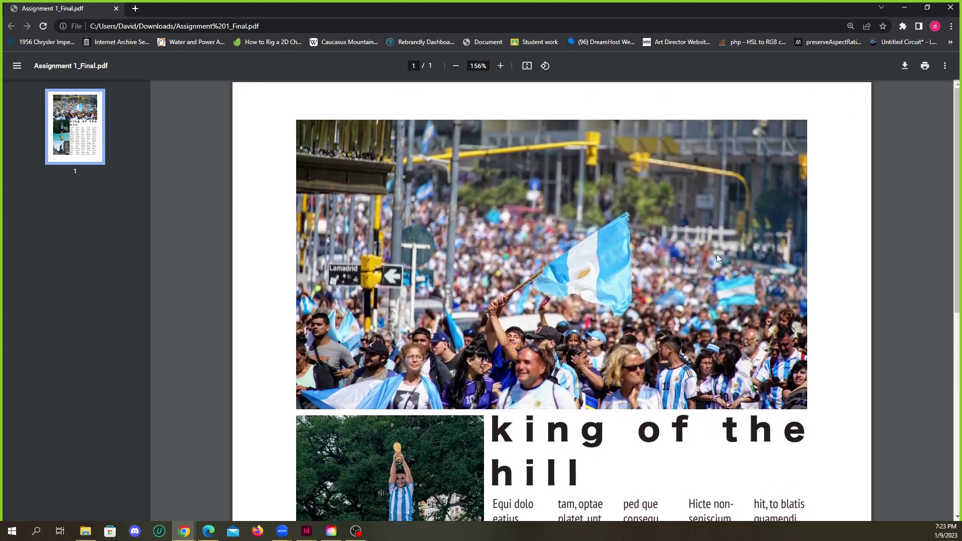
scroll(737, 265, "down", 6)
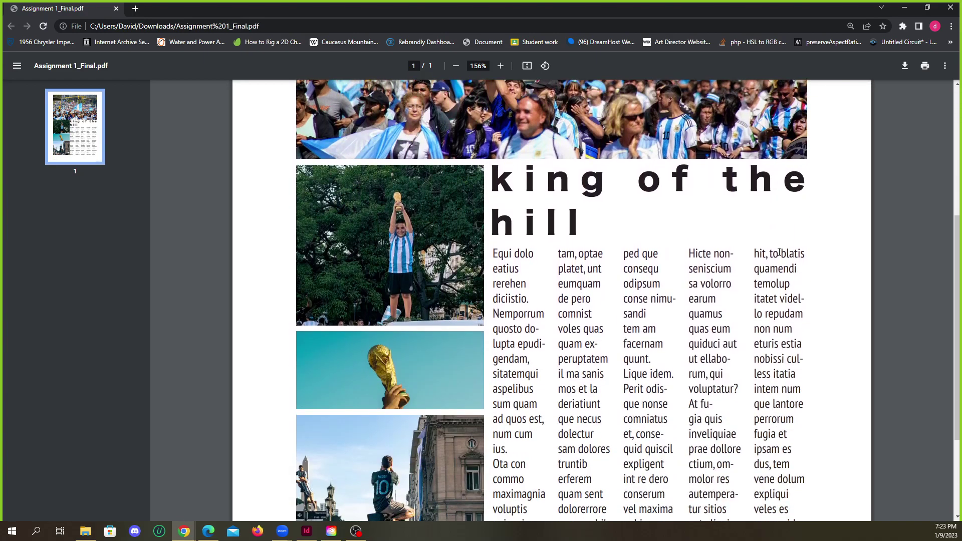
scroll(780, 251, "down", 2)
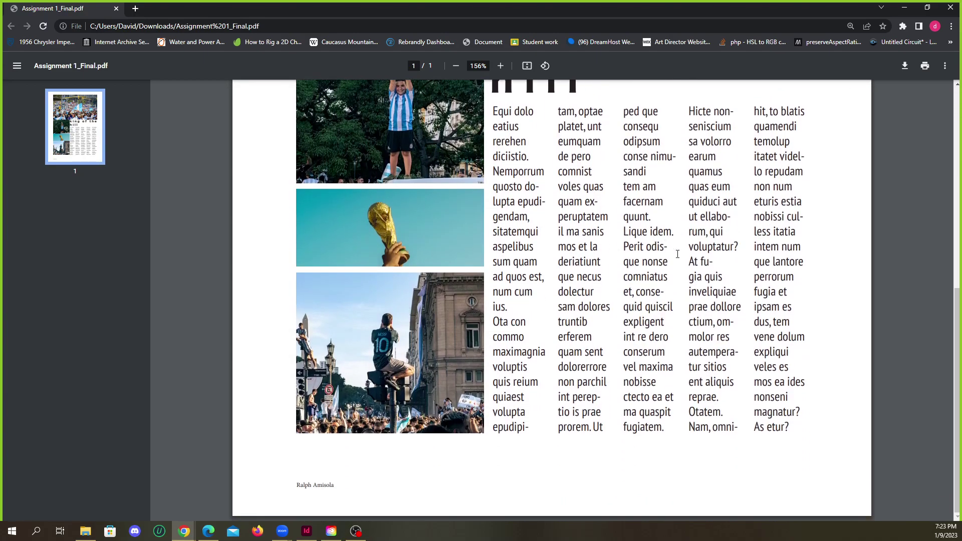
scroll(679, 257, "up", 5)
scroll(679, 255, "up", 3)
scroll(676, 248, "down", 1)
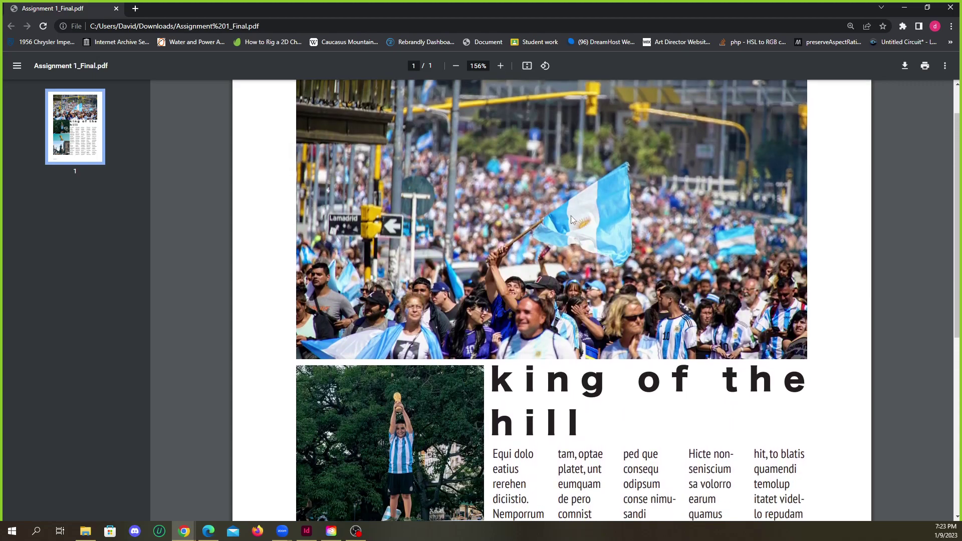
Examine how the wide-spaced king of the hill headline sits against the crowd photo, side images and text columns.
scroll(582, 232, "down", 1)
scroll(582, 229, "down", 4)
scroll(601, 227, "up", 2)
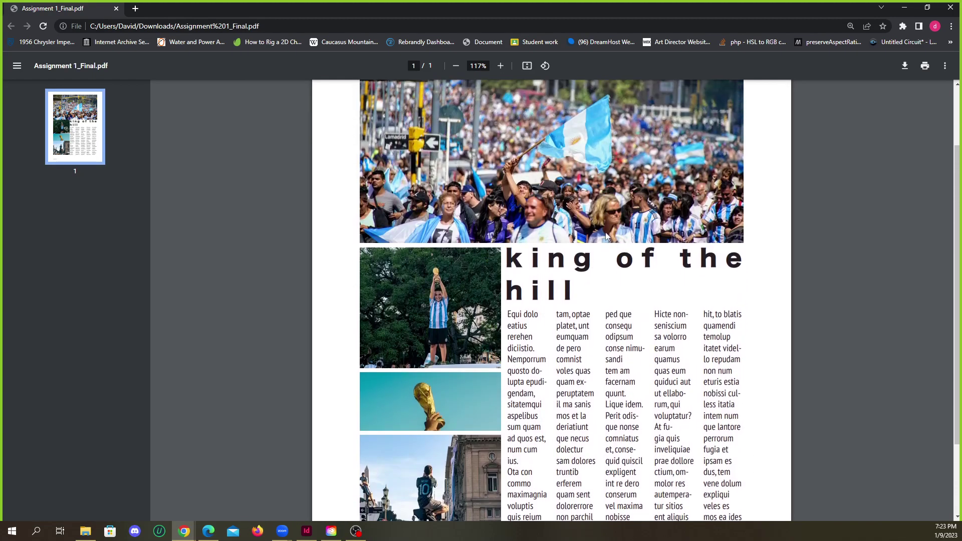
scroll(611, 230, "up", 1)
scroll(615, 233, "down", 3)
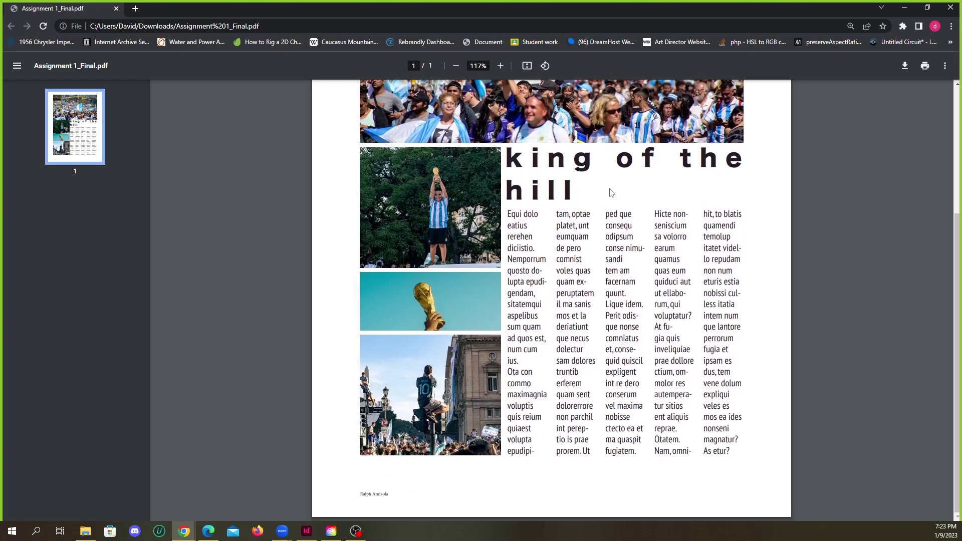
scroll(584, 253, "up", 2)
scroll(591, 261, "down", 1)
scroll(592, 261, "up", 2)
scroll(595, 261, "down", 3)
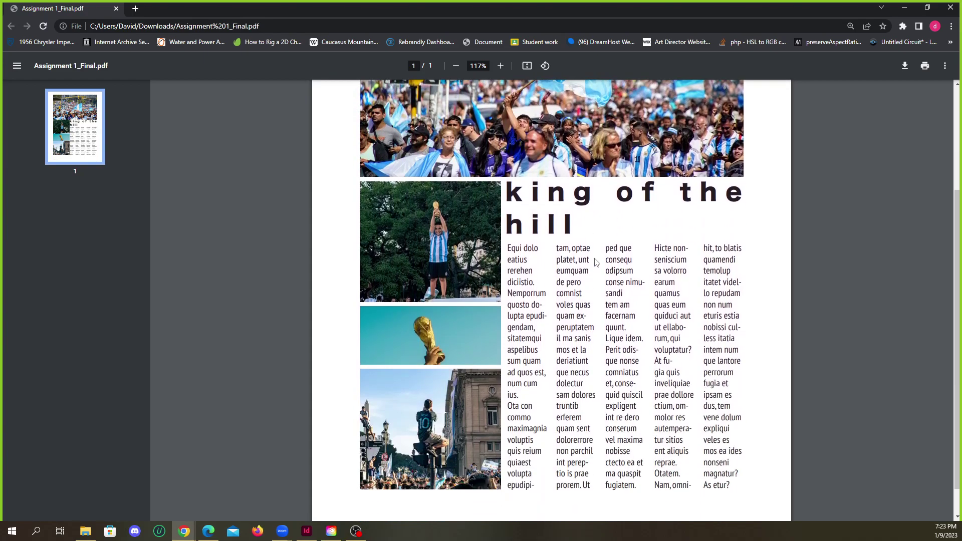
Highlight the full five-column body text below the king of the hill headline to examine its block and column layout.
left_click_drag(507, 248, 750, 483)
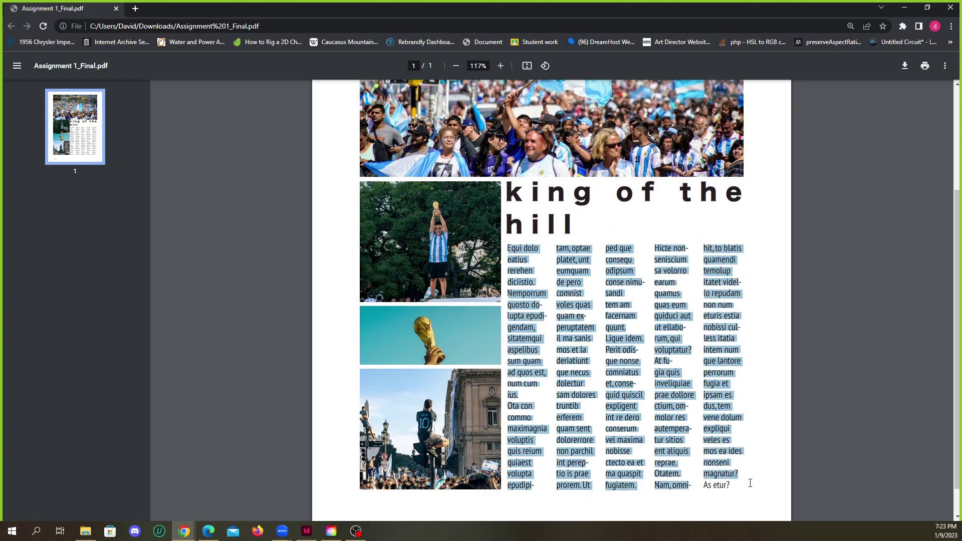
left_click(535, 304)
left_click_drag(512, 248, 741, 486)
left_click(688, 445)
scroll(687, 445, "up", 3)
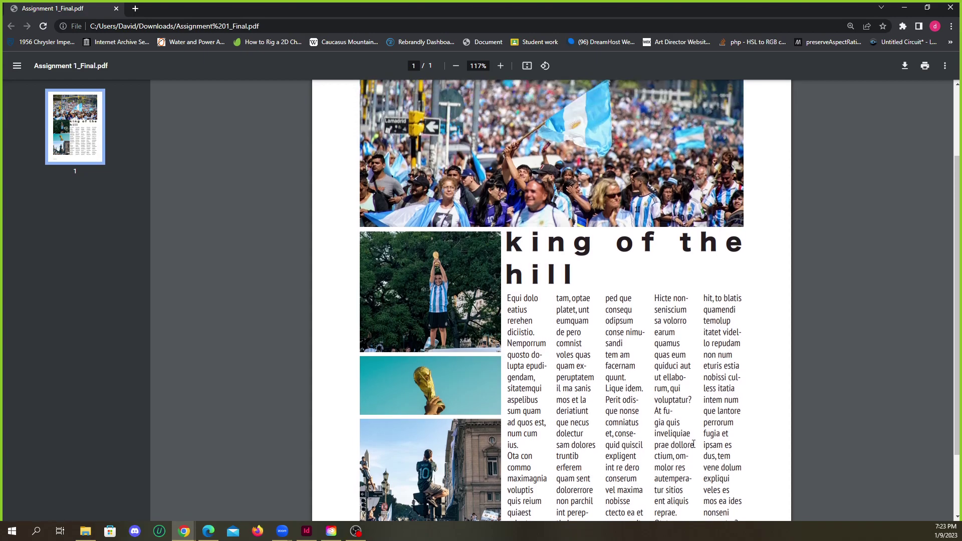
scroll(641, 368, "down", 2)
left_click_drag(514, 296, 721, 493)
left_click(634, 375)
scroll(633, 375, "up", 1)
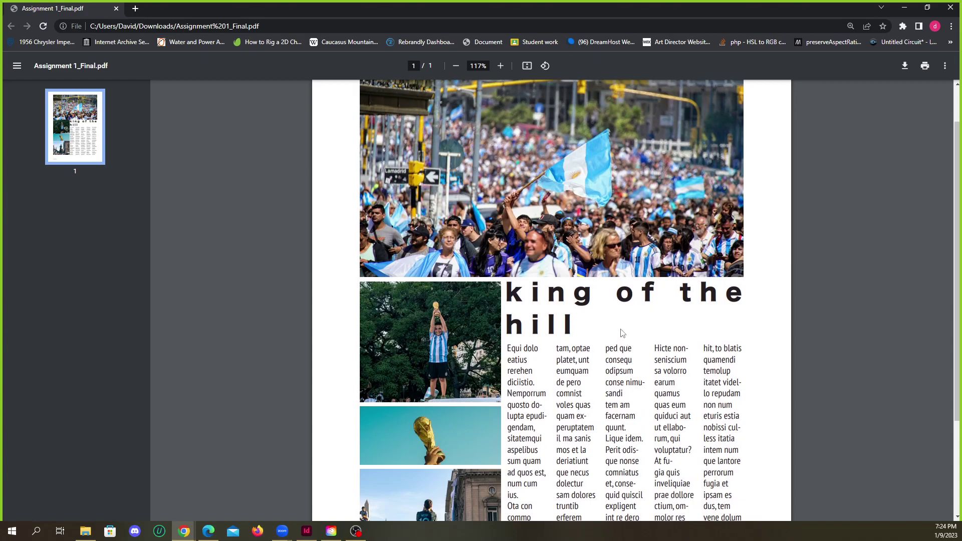
scroll(544, 267, "down", 2)
left_click_drag(506, 245, 737, 483)
left_click(737, 483)
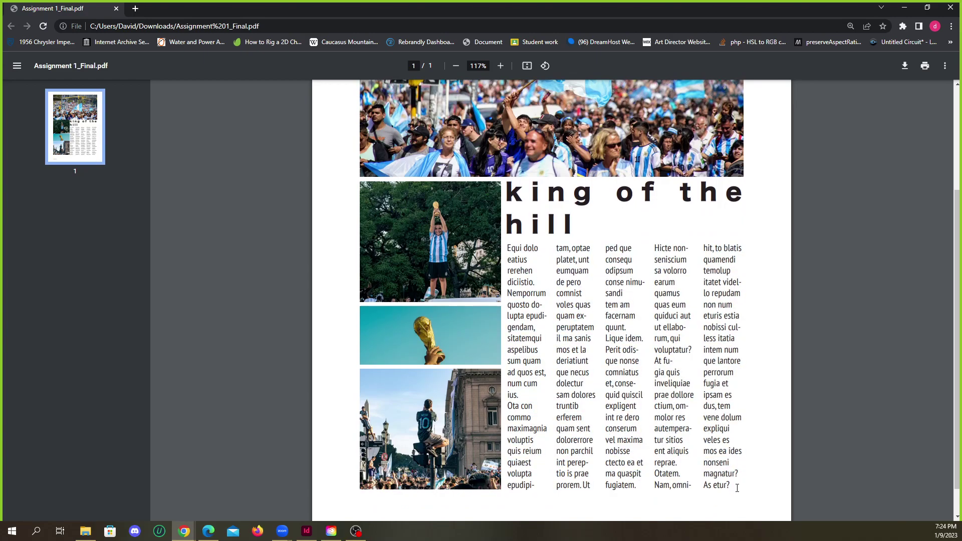
Highlight the opening lines across the narrow body columns to examine their width and spacing, and review the whole page.
scroll(609, 316, "up", 3)
scroll(611, 327, "down", 2)
left_click_drag(508, 298, 595, 377)
left_click(617, 309)
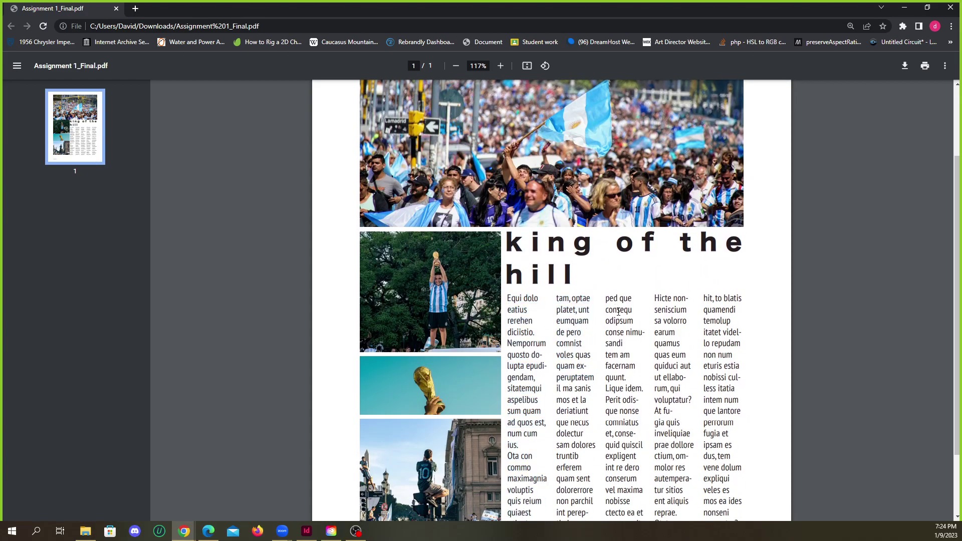
left_click_drag(507, 298, 583, 335)
left_click_drag(606, 300, 686, 344)
left_click(698, 326)
left_click_drag(529, 300, 715, 311)
left_click_drag(525, 301, 634, 322)
left_click(731, 333)
scroll(592, 309, "up", 2)
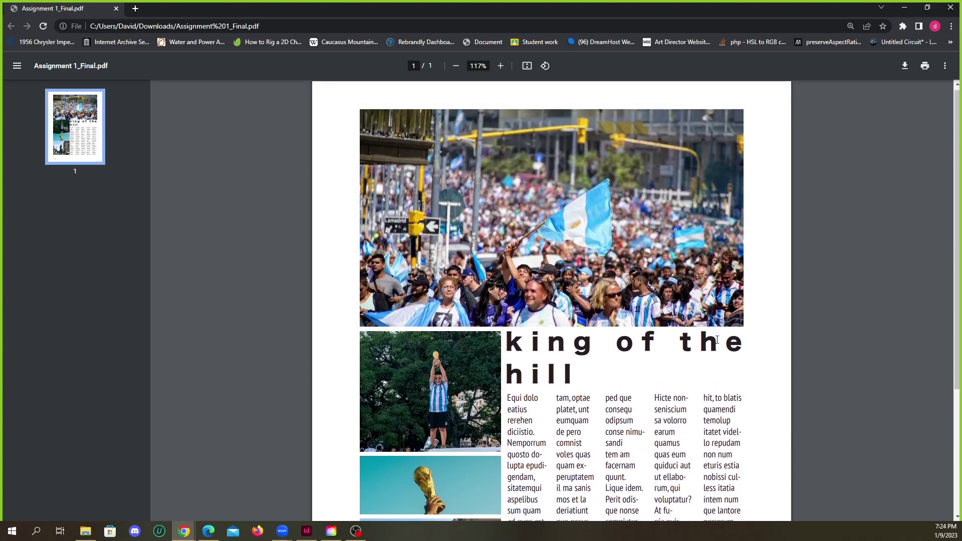
scroll(634, 322, "down", 4)
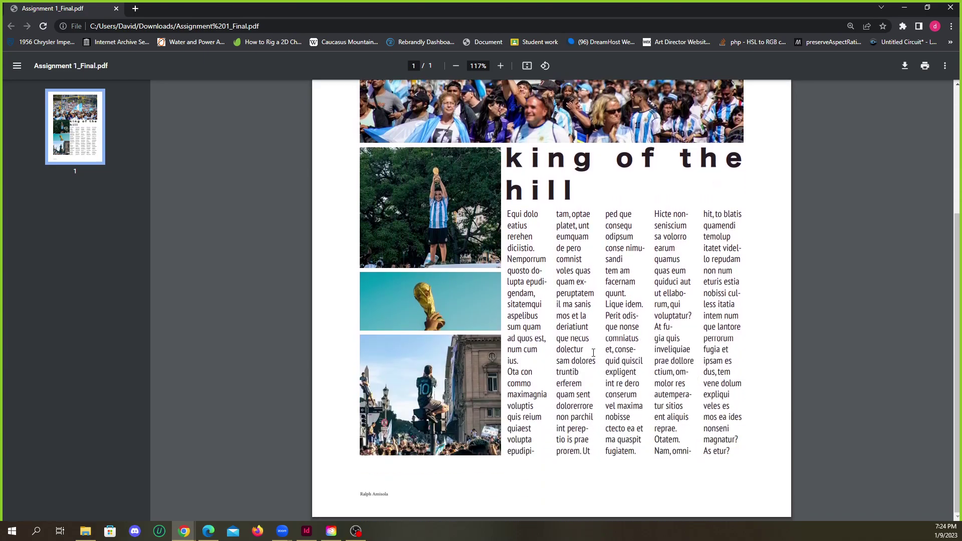
scroll(594, 352, "up", 3)
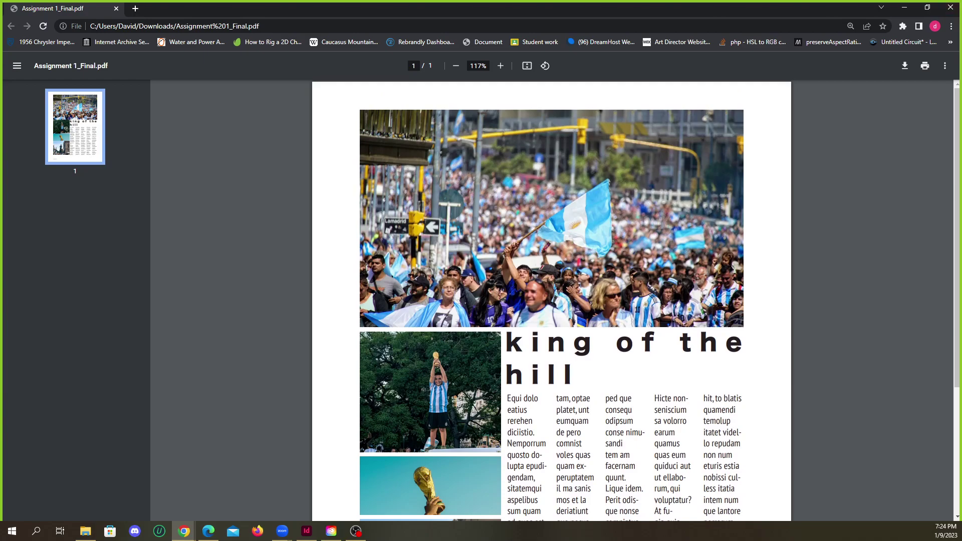
Close the king of the hill PDF and show the magazine cover in CGD195-InDesign-2 Assignment 1.pdf in a maximized window.
left_click(950, 7)
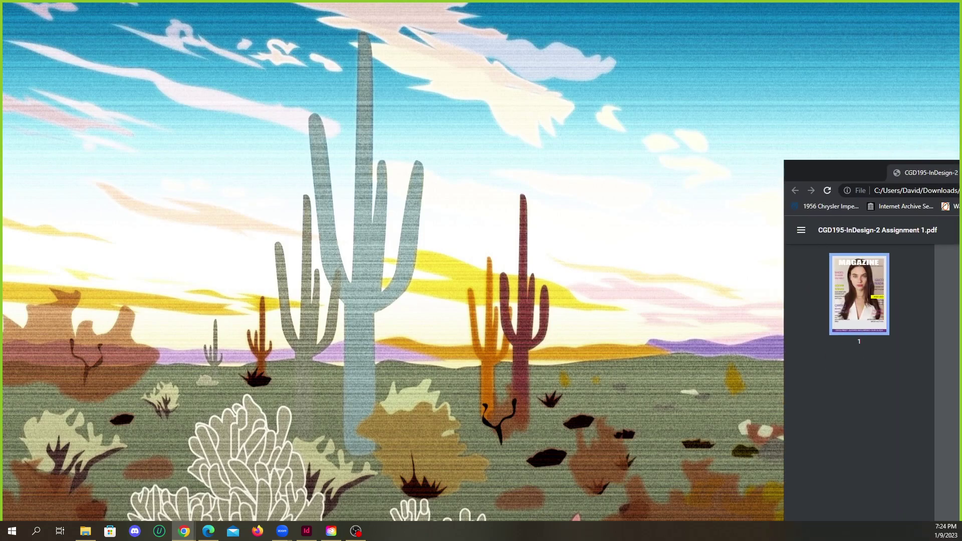
left_click_drag(960, 118, 563, 90)
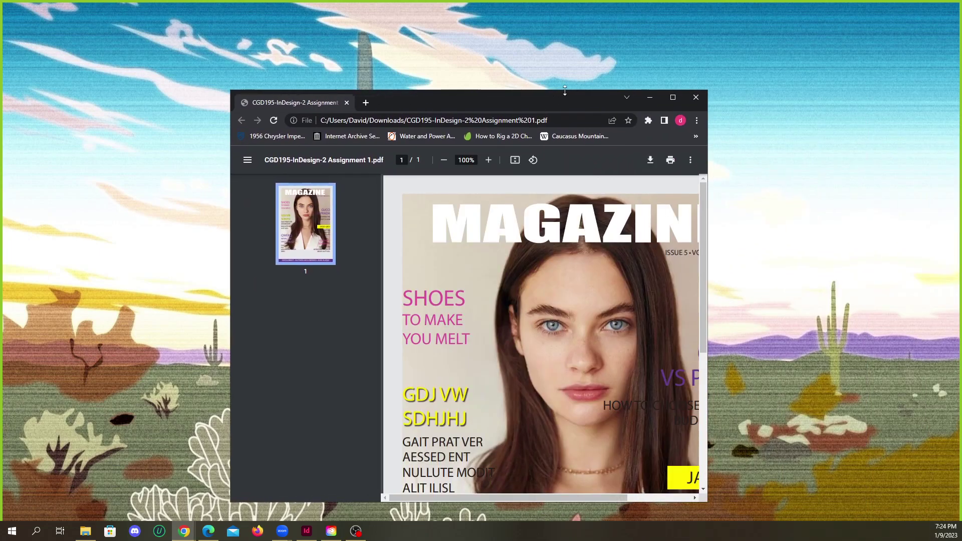
left_click(675, 104)
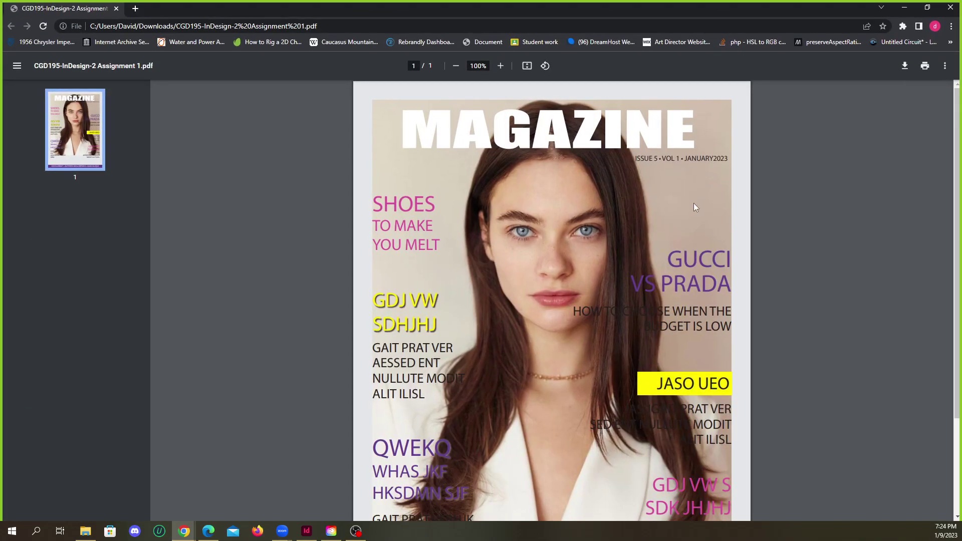
scroll(634, 192, "up", 3)
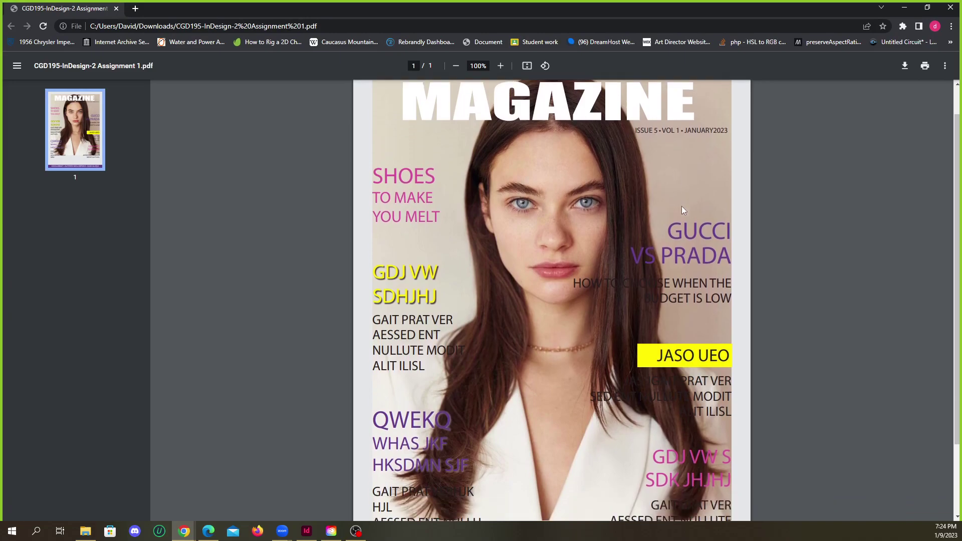
Examine how the masthead, issue line and cover text sit on the portrait photo across the whole magazine cover.
scroll(677, 218, "up", 1)
scroll(687, 220, "down", 3)
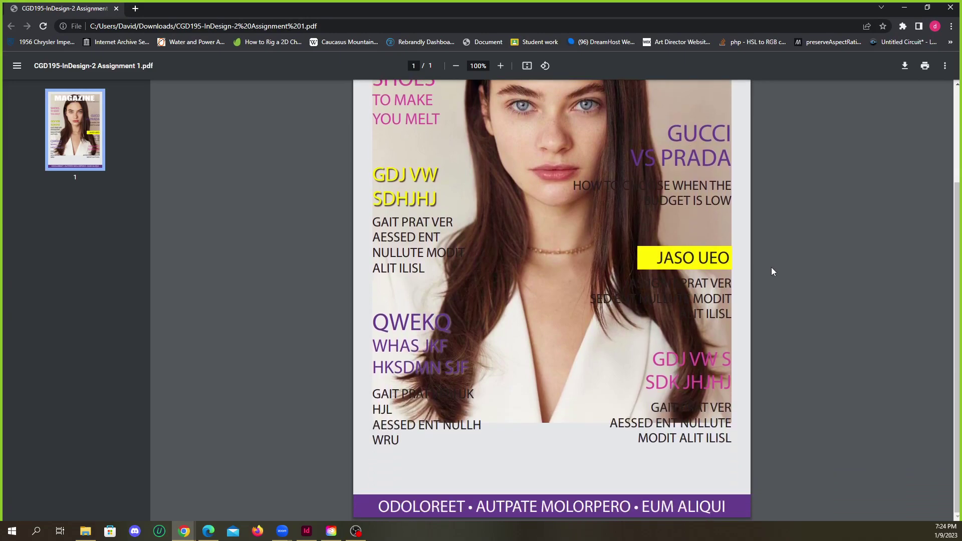
scroll(732, 272, "up", 2)
scroll(702, 273, "down", 2)
scroll(696, 274, "up", 1)
scroll(696, 273, "up", 2)
scroll(632, 255, "up", 3)
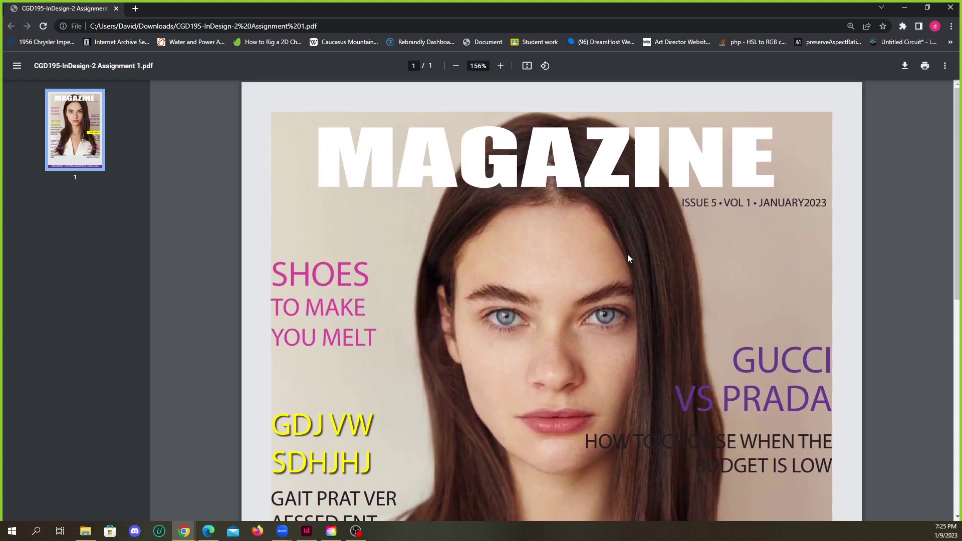
scroll(635, 251, "down", 6)
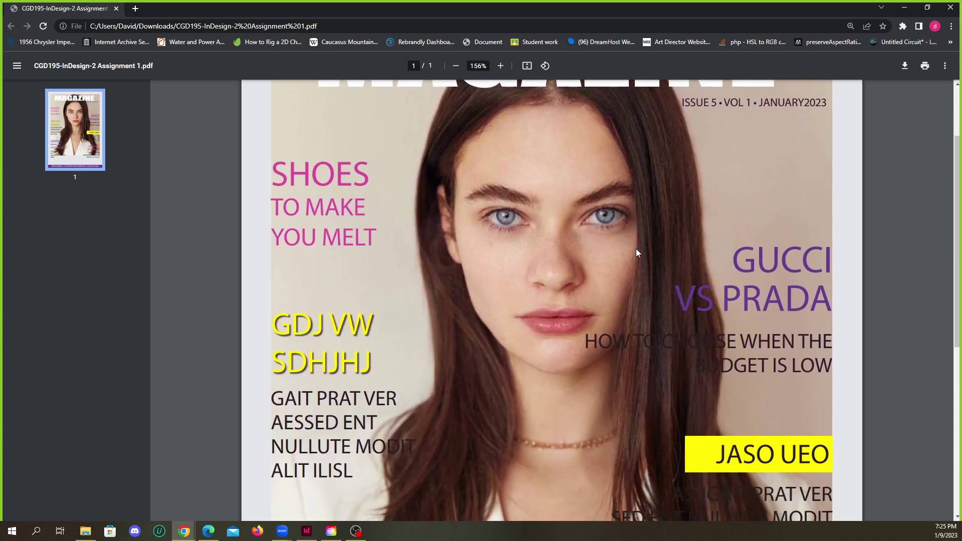
scroll(271, 221, "up", 3)
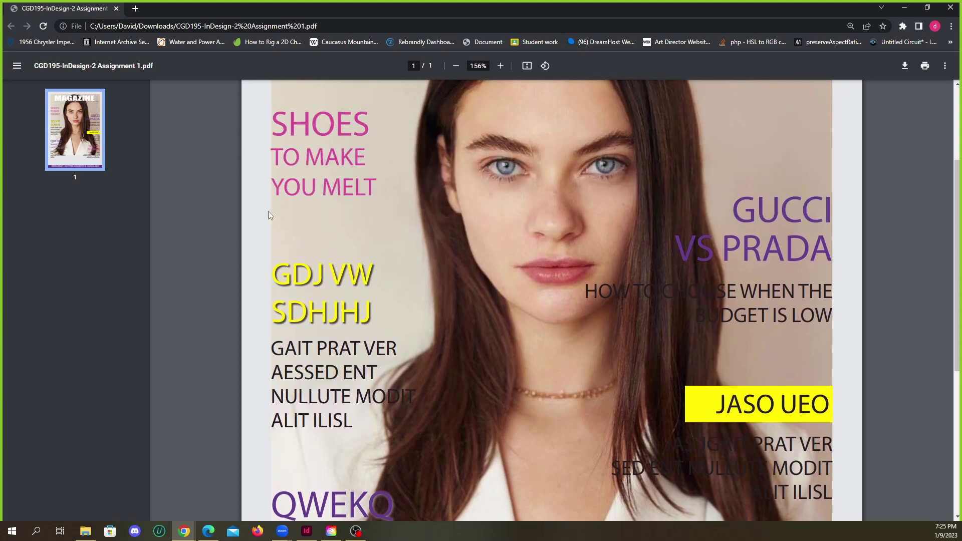
Highlight the pink "SHOES TO MAKE YOU MELT" headline and examine how the left-hand text lines up with the photo edge.
left_click_drag(273, 123, 316, 181)
left_click(281, 150)
scroll(272, 217, "up", 2)
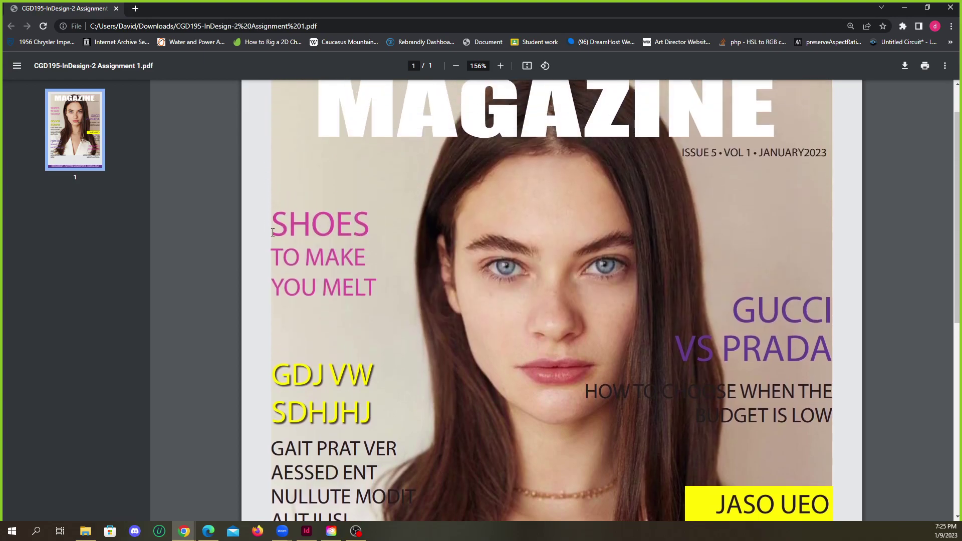
scroll(277, 303, "down", 2)
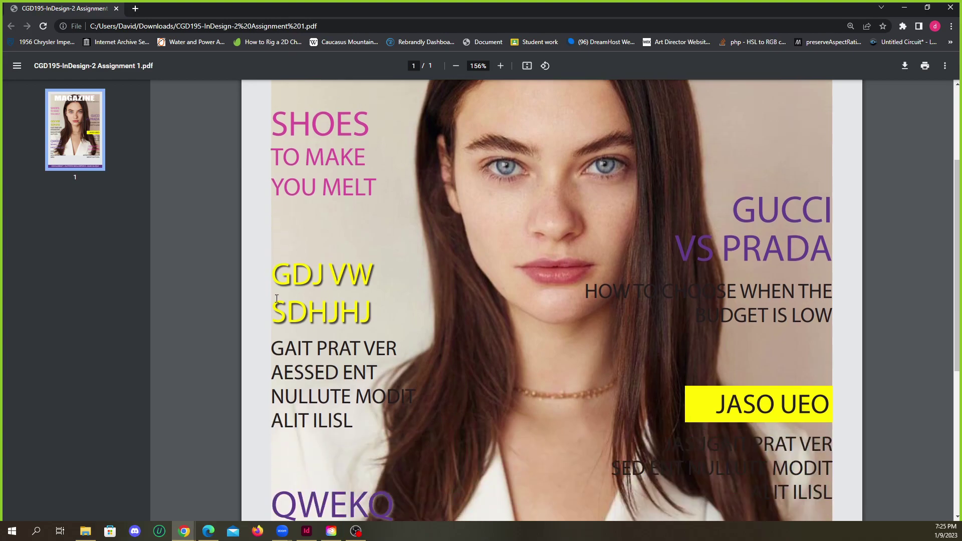
scroll(274, 272, "up", 3)
scroll(335, 272, "down", 4)
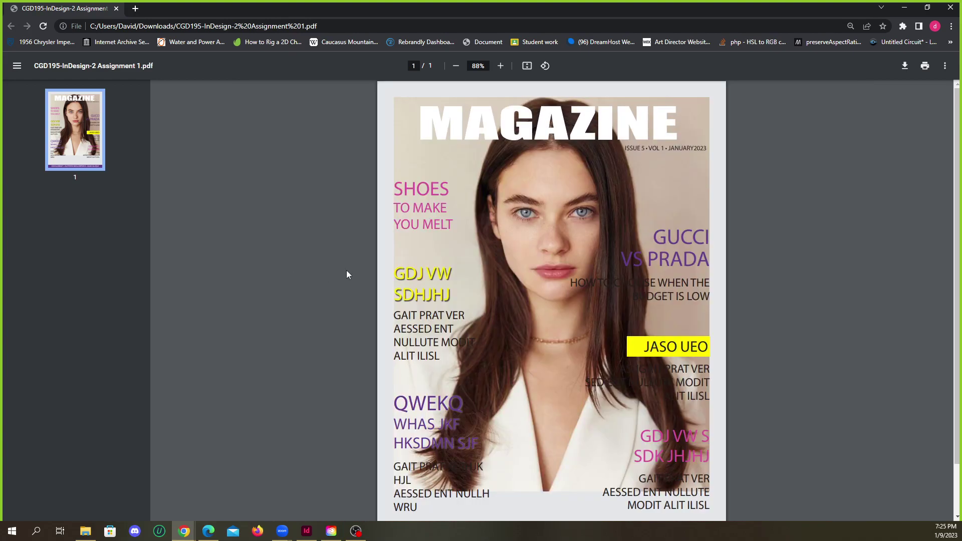
scroll(424, 260, "up", 2)
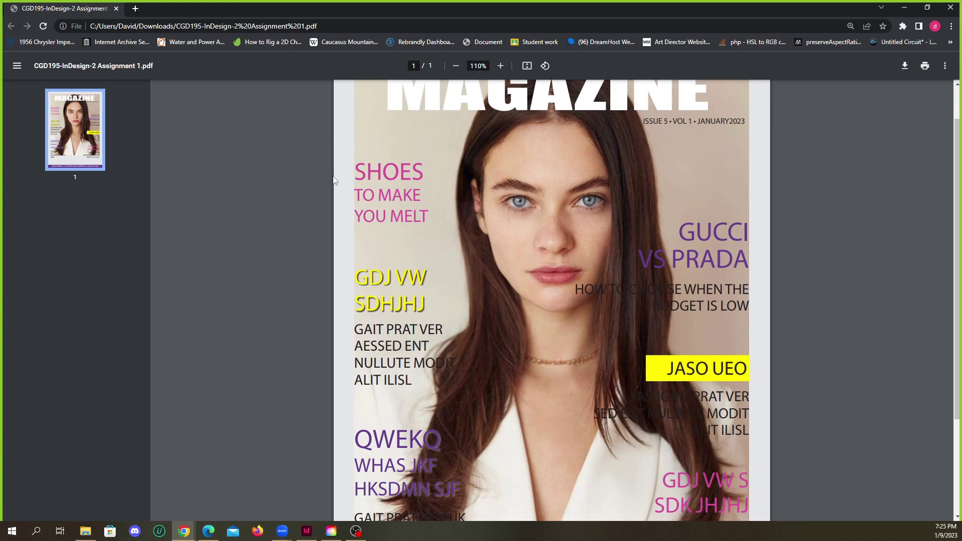
Highlight the left-hand "SHOES TO MAKE YOU MELT" teaser again and compare its placement with the text on the opposite side.
scroll(341, 185, "up", 3)
left_click_drag(246, 162, 349, 236)
scroll(343, 235, "down", 3)
left_click(380, 158)
scroll(729, 378, "down", 2)
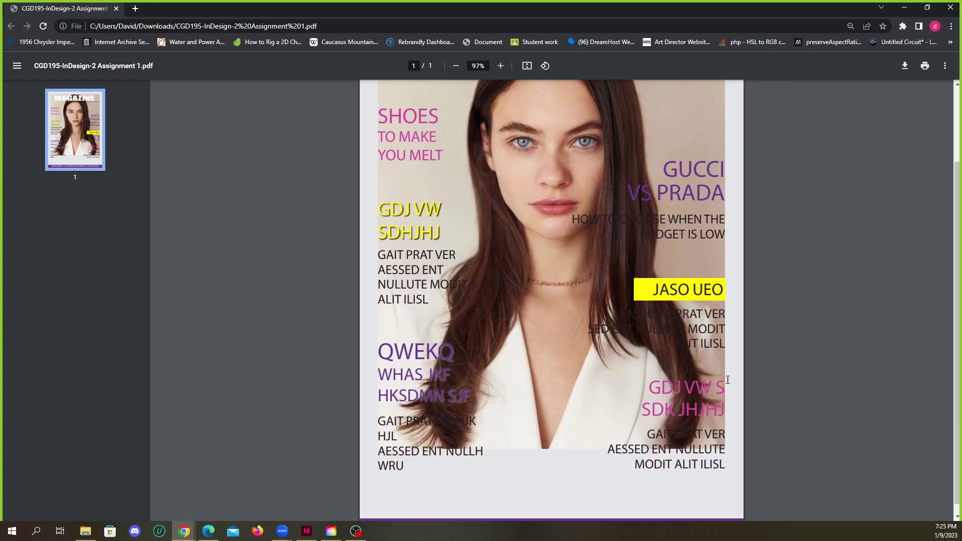
scroll(597, 437, "up", 2)
left_click_drag(380, 193, 437, 220)
left_click(439, 255)
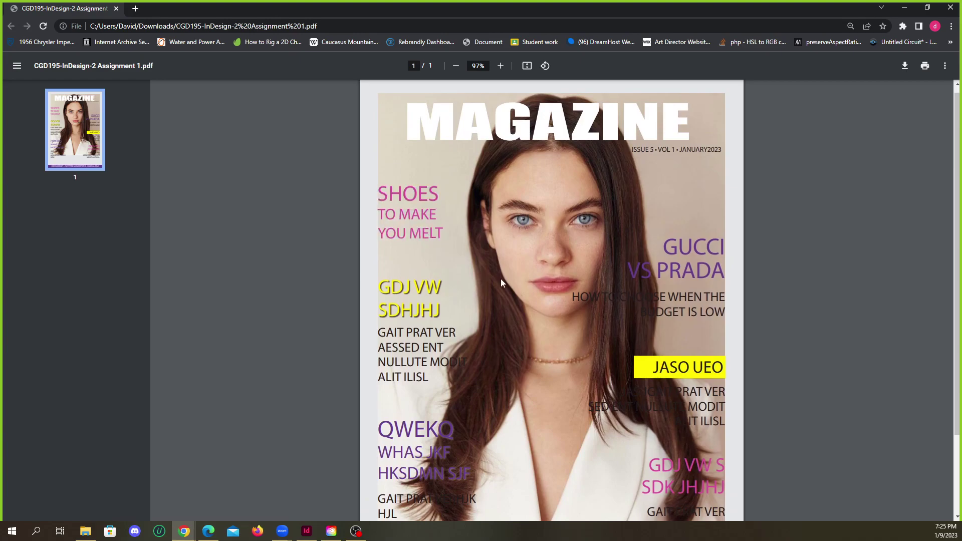
Highlight the "GUCCI VS PRADA" teaser and its black subline to examine their legibility over the model's hair.
left_click_drag(667, 245, 743, 317)
left_click(728, 329)
scroll(721, 310, "down", 2)
left_click_drag(571, 196, 726, 213)
left_click(686, 212)
left_click_drag(583, 195, 726, 215)
left_click(668, 215)
scroll(667, 216, "up", 2)
scroll(667, 216, "up", 3)
left_click_drag(593, 184, 878, 187)
left_click(734, 242)
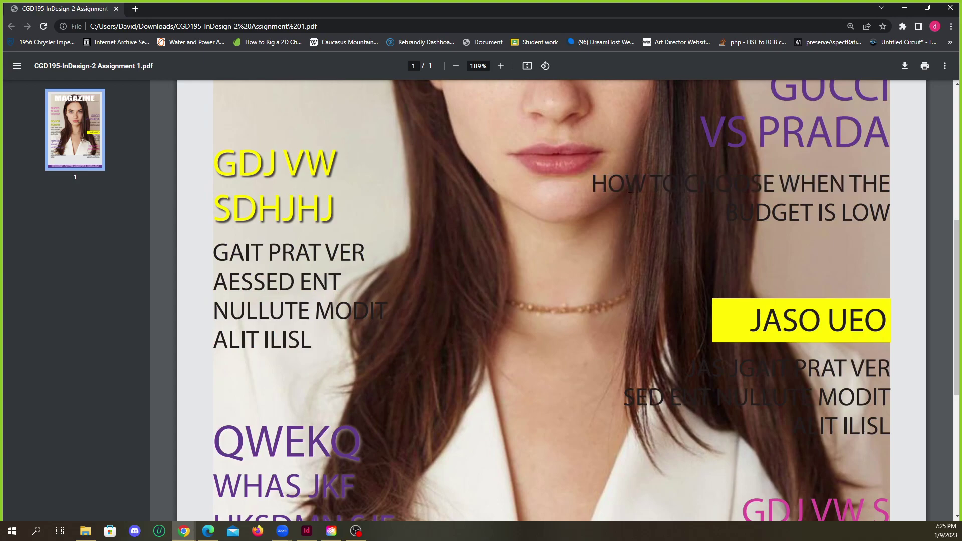
Highlight the black text below the yellow "JASO UEO" bar and the purple "QWEKQ" headline to examine their legibility.
scroll(700, 199, "down", 3)
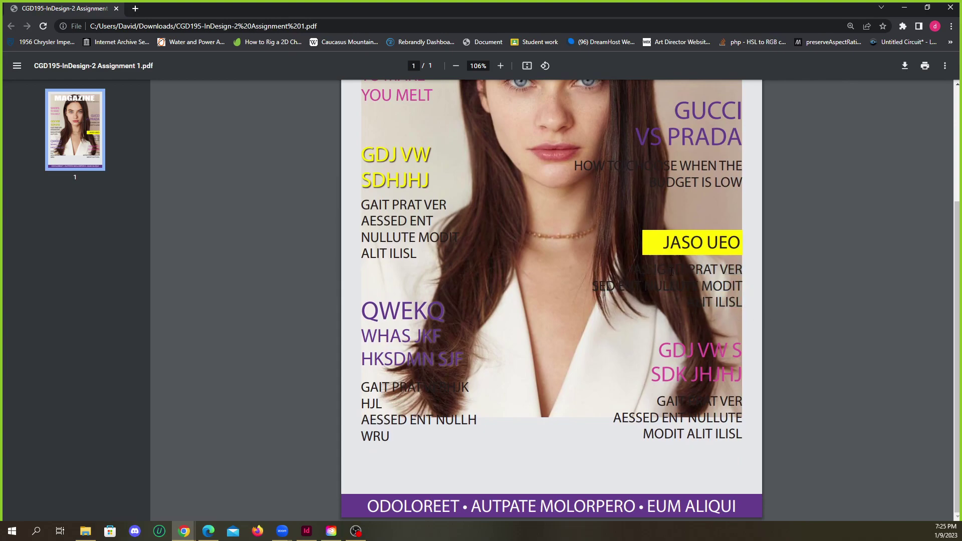
scroll(667, 289, "up", 5)
scroll(713, 299, "down", 5)
left_click_drag(636, 264, 752, 301)
left_click(771, 313)
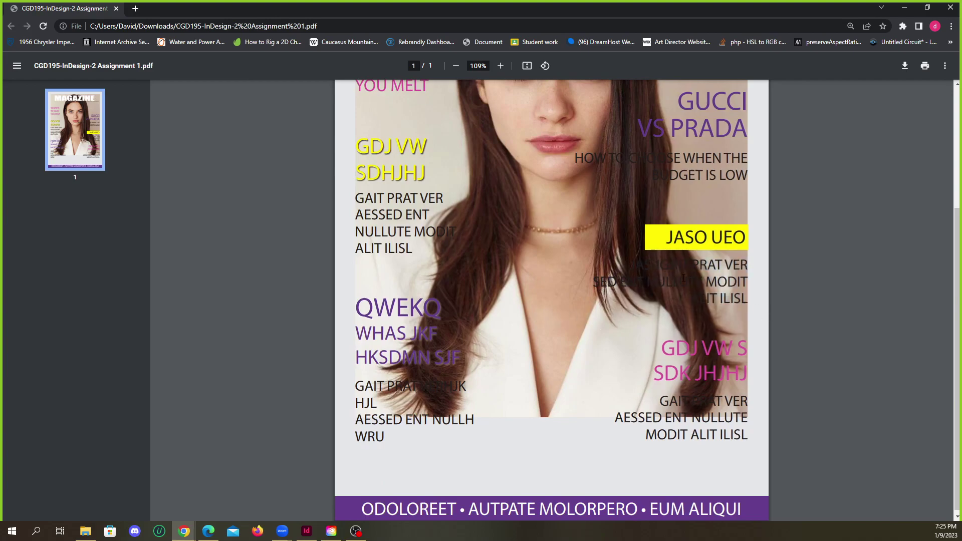
left_click_drag(462, 358, 443, 312)
left_click(501, 306)
Review the whole magazine cover and examine the lower teasers where they overlap the hair and the photo's bottom edge.
scroll(553, 338, "down", 5)
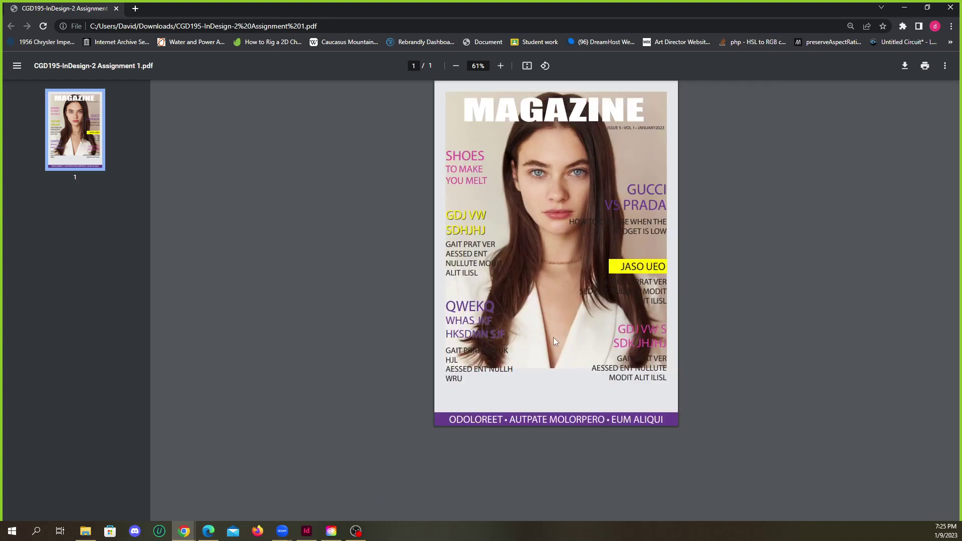
scroll(553, 336, "up", 1)
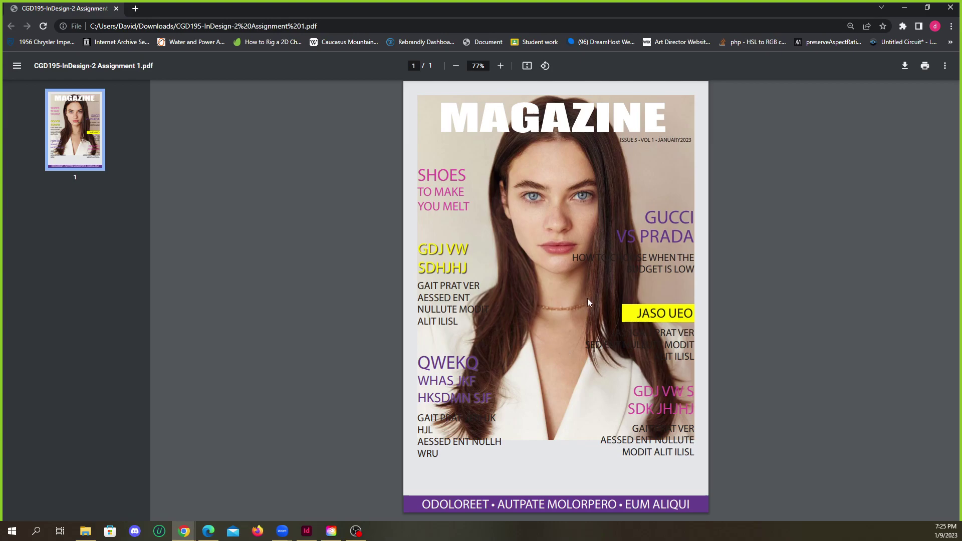
scroll(471, 384, "up", 5)
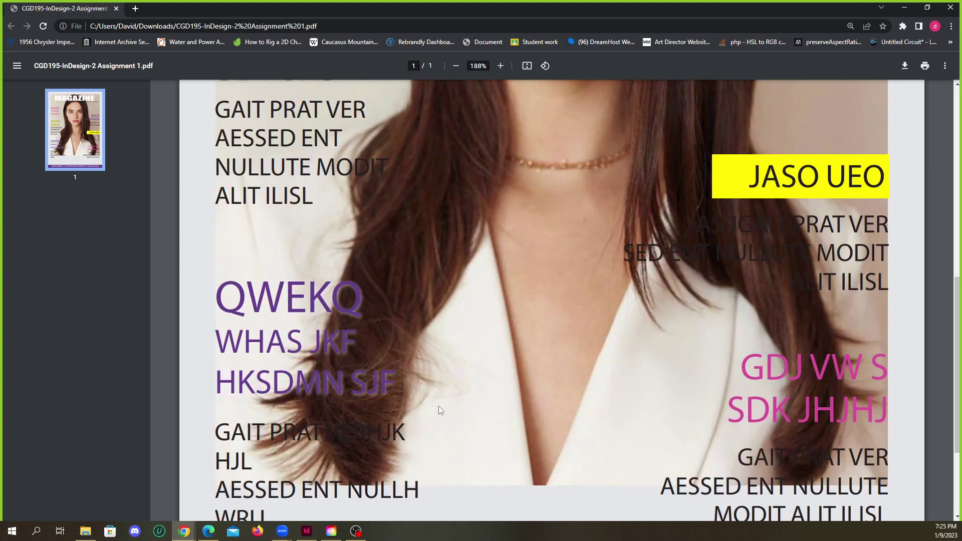
scroll(332, 295, "up", 2)
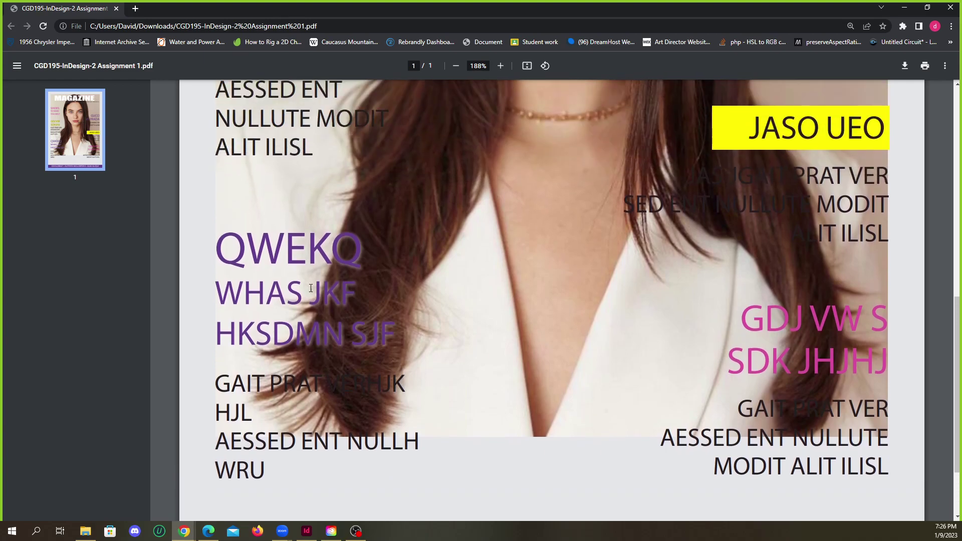
scroll(438, 347, "down", 5)
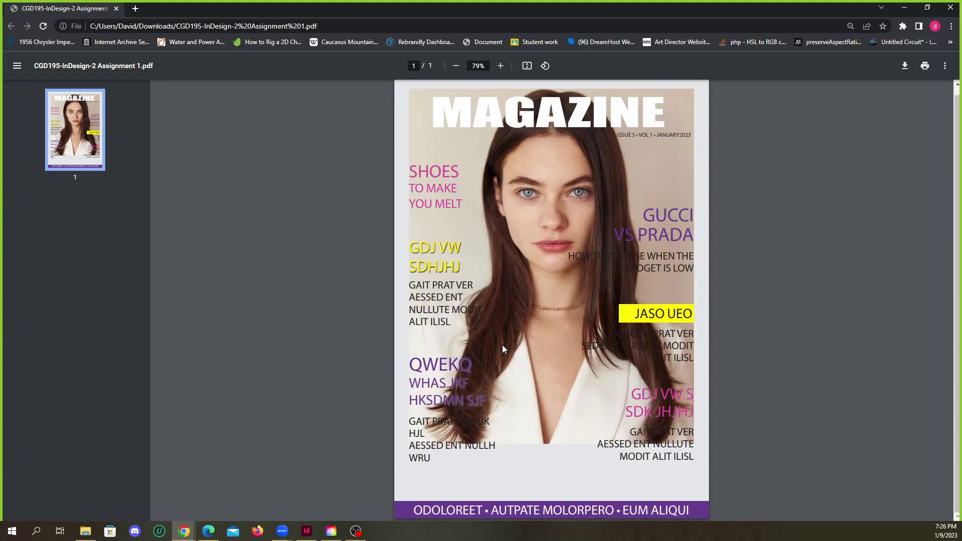
scroll(510, 400, "up", 1)
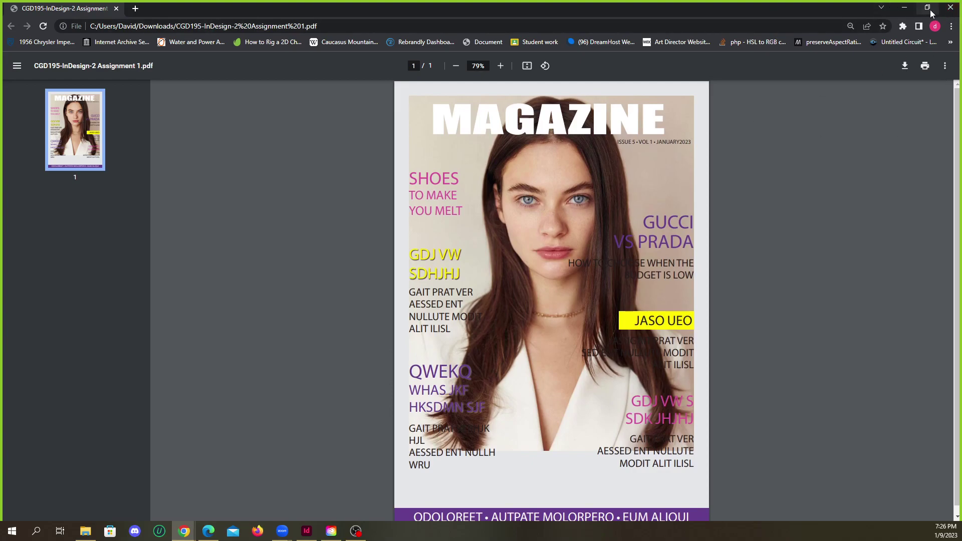
Close the magazine cover PDF and show the Mount Everest article in ASSIGNMENT 1.pdf enlarged in a maximized window.
left_click(950, 7)
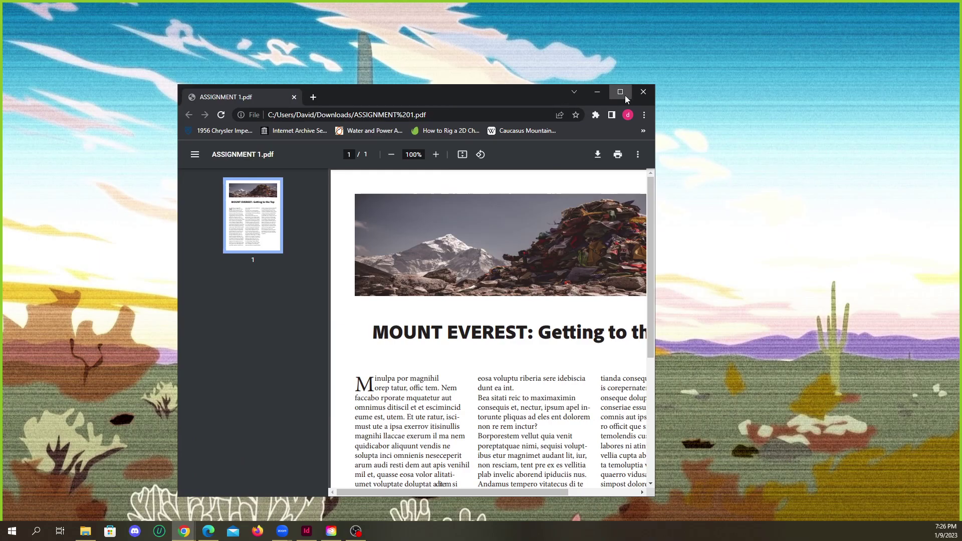
left_click(624, 95)
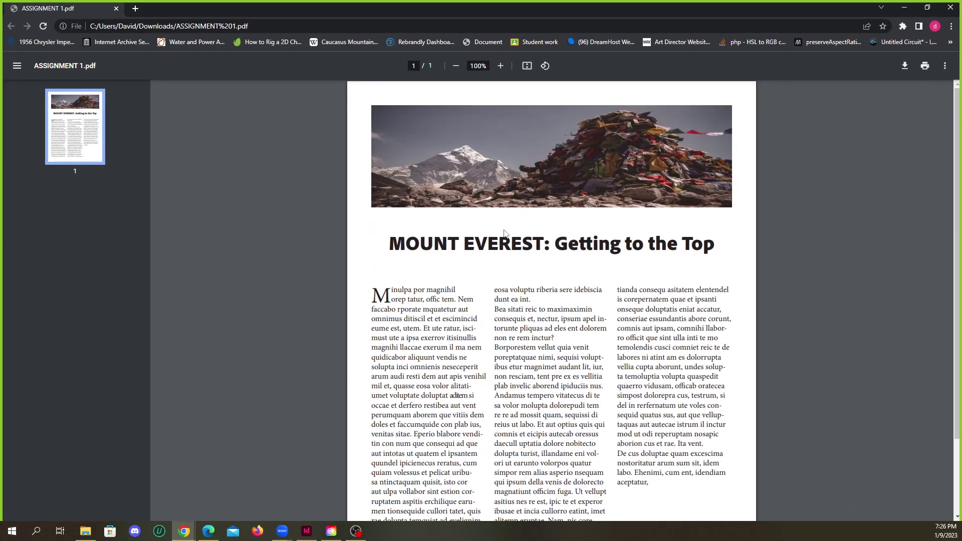
scroll(536, 225, "up", 2, "ctrl")
scroll(542, 249, "up", 1, "ctrl")
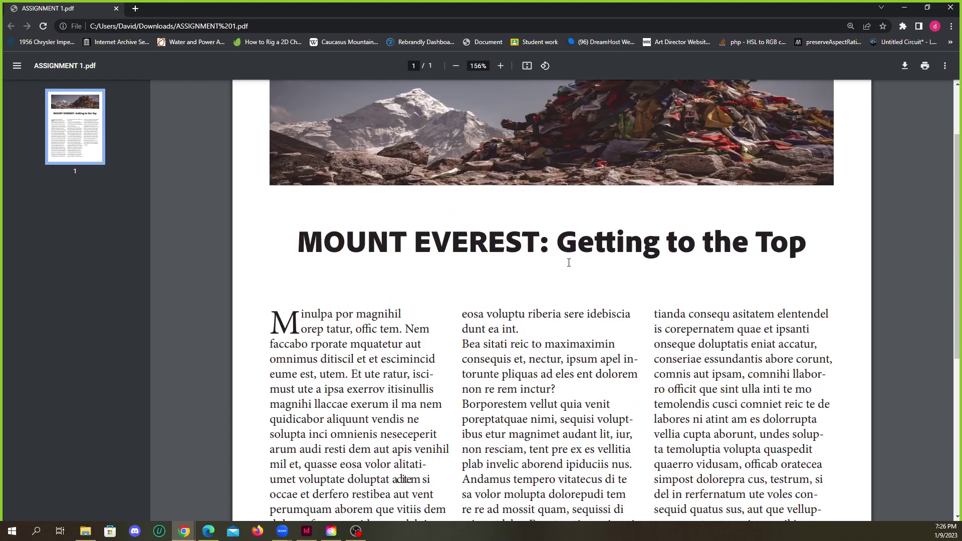
Examine the Mount Everest page's banner photo, headline, drop cap and three-column body text.
scroll(567, 263, "up", 2)
scroll(553, 298, "down", 1)
scroll(563, 300, "up", 1)
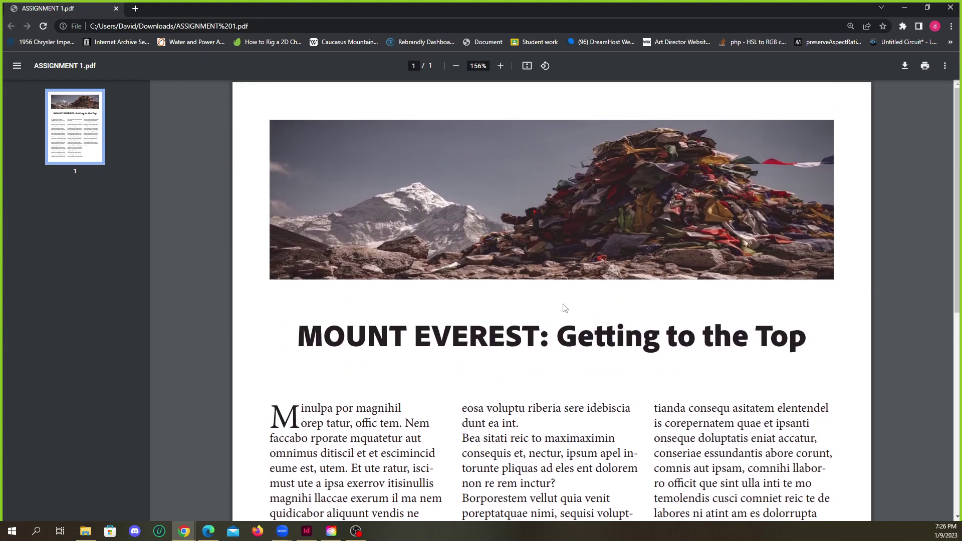
scroll(523, 251, "down", 5)
scroll(534, 270, "down", 3, "ctrl")
scroll(571, 239, "up", 1)
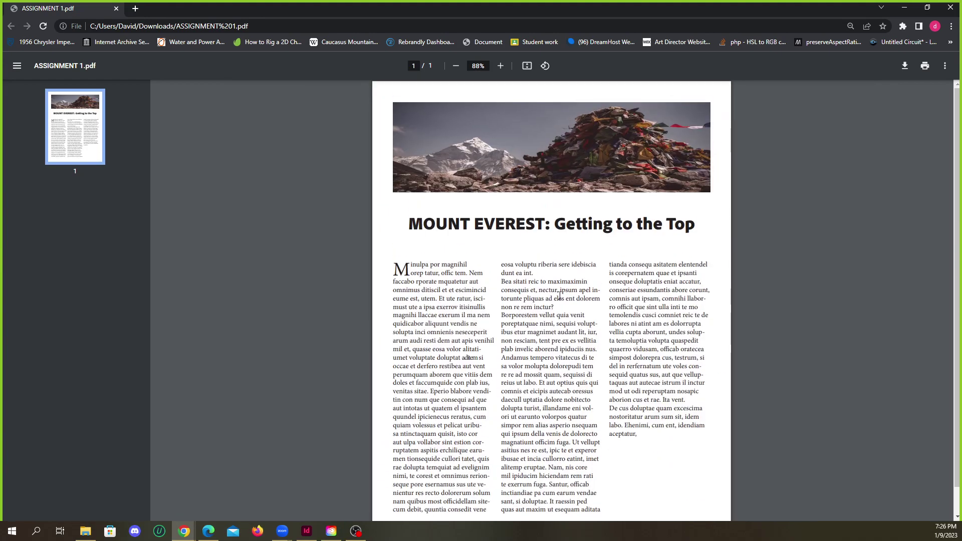
scroll(554, 211, "up", 2, "ctrl")
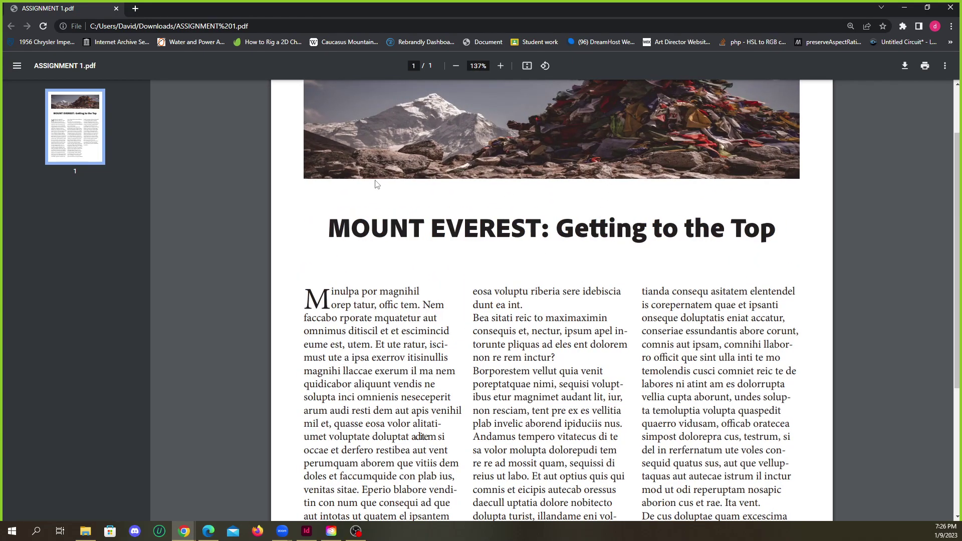
Close the Mount Everest PDF and show the RX-78-2 Gundam page in SAMPLE-02.pdf in a maximized window.
left_click(951, 7)
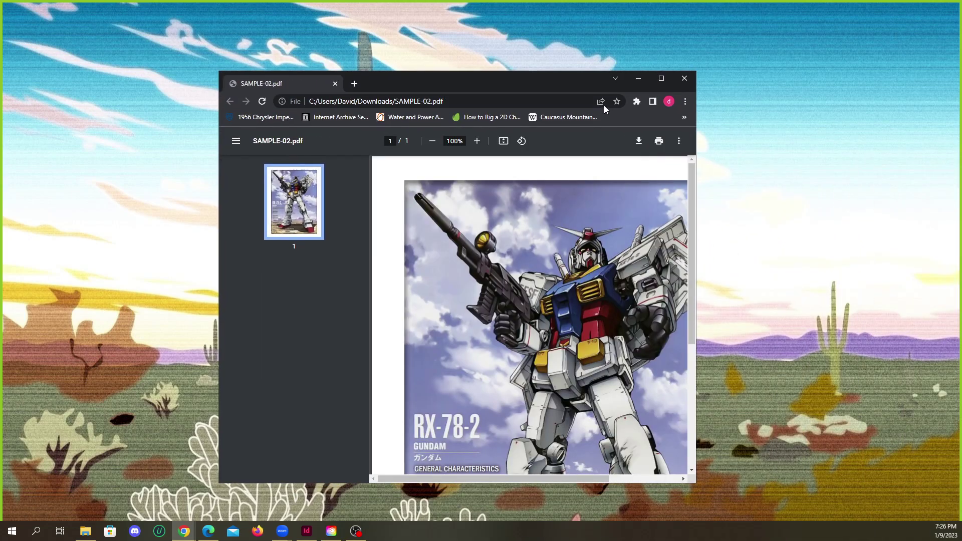
left_click(664, 81)
scroll(587, 226, "down", 3)
scroll(590, 230, "up", 3)
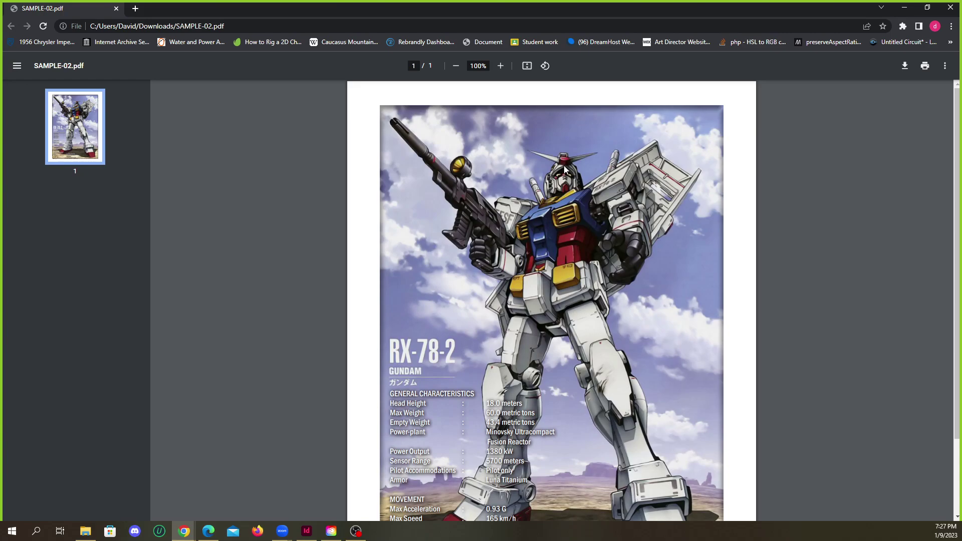
Examine how the RX-78-2 title and specification list sit over the full-page Gundam illustration in SAMPLE-02.pdf.
scroll(564, 168, "up", 3)
scroll(573, 178, "up", 1)
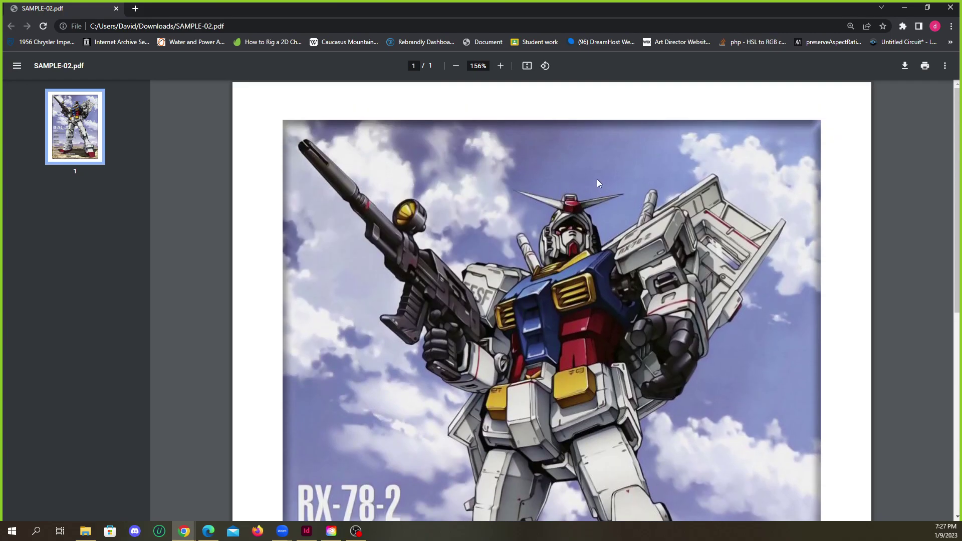
scroll(597, 179, "down", 5)
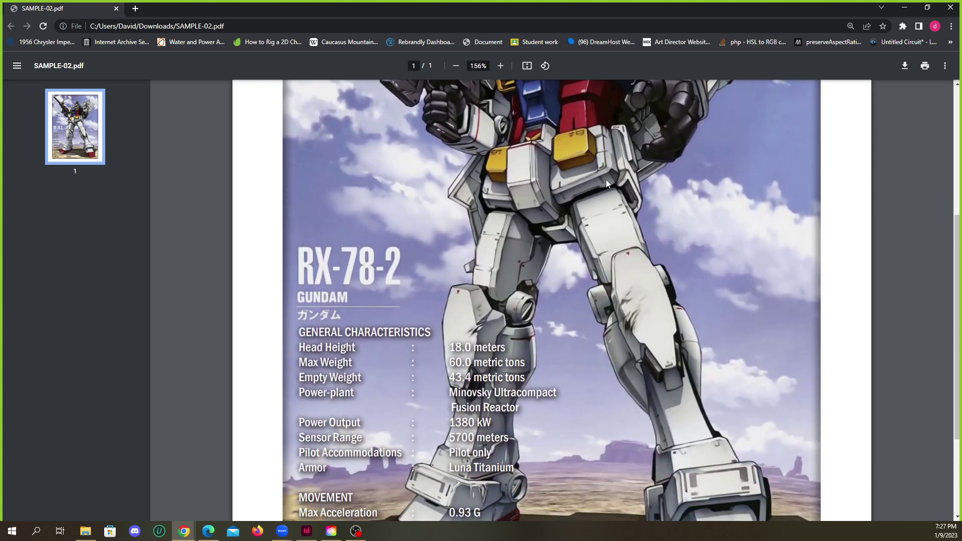
scroll(612, 182, "up", 4)
scroll(617, 187, "down", 3)
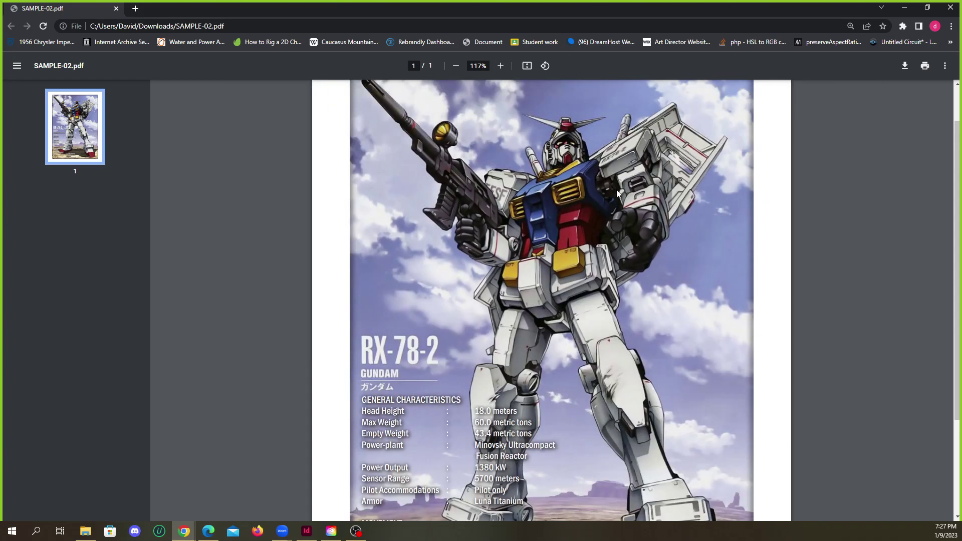
scroll(616, 190, "up", 2)
scroll(617, 193, "down", 3)
scroll(619, 191, "down", 3)
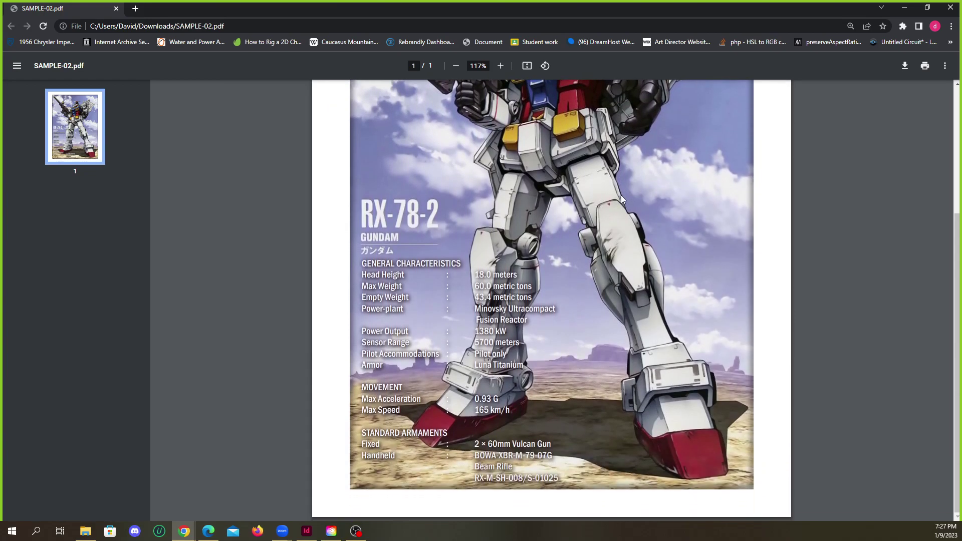
scroll(623, 200, "up", 5)
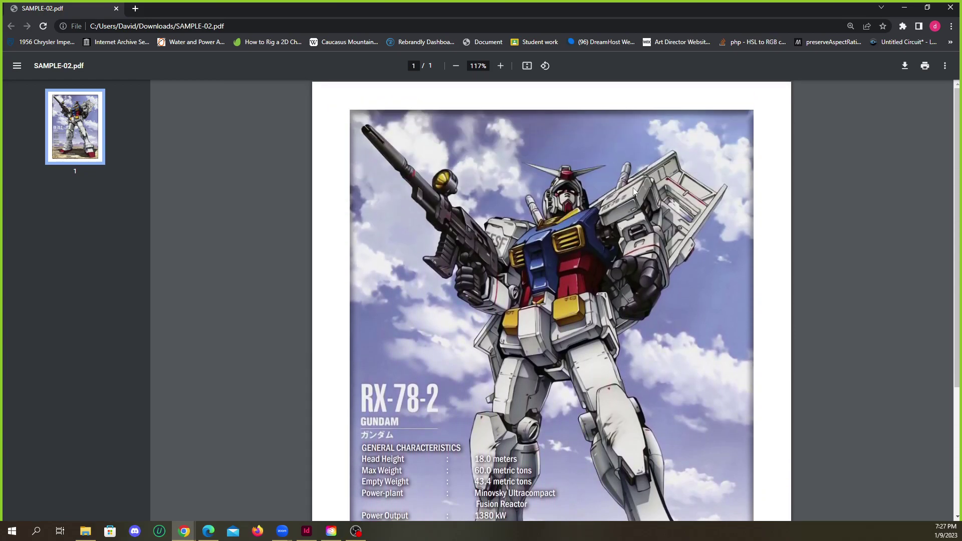
scroll(639, 191, "down", 2)
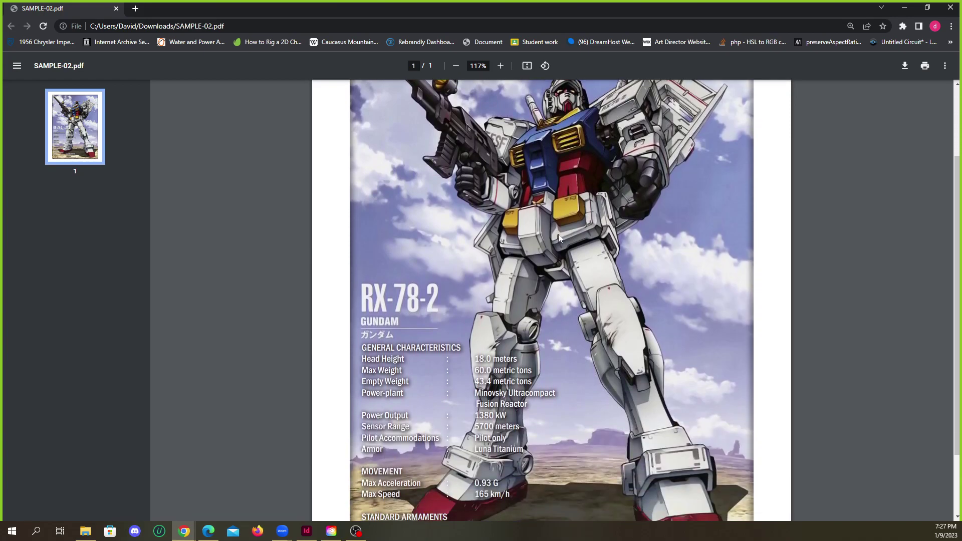
scroll(491, 294, "down", 2)
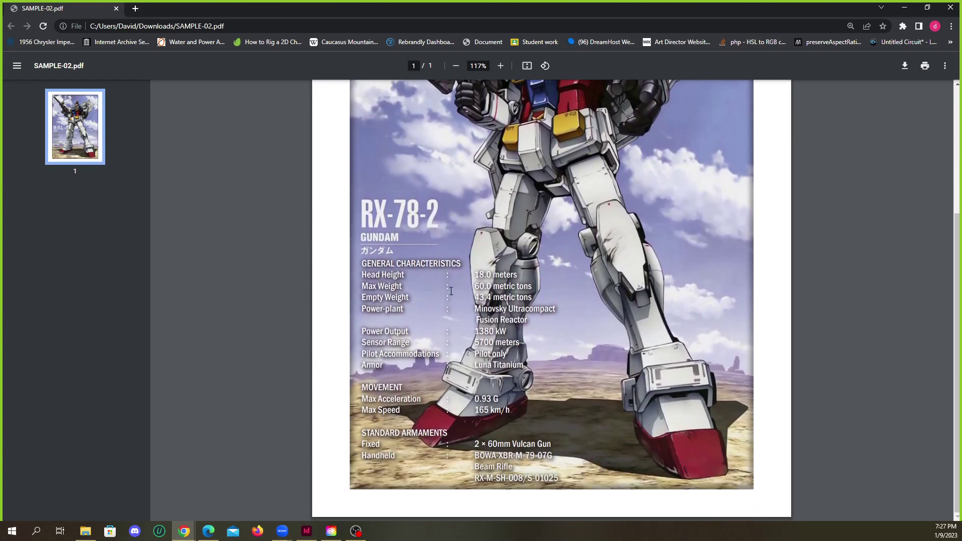
scroll(562, 336, "up", 4)
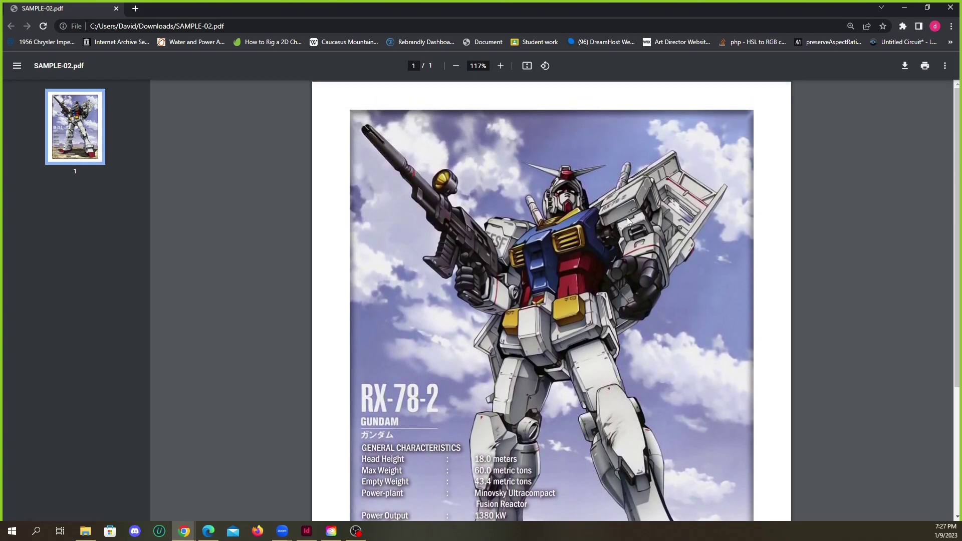
Examine up close how legible the white specification values and their soft shadows are against the Gundam's leg.
scroll(630, 219, "down", 4)
left_click_drag(476, 274, 570, 479)
left_click(571, 480)
scroll(512, 375, "up", 7)
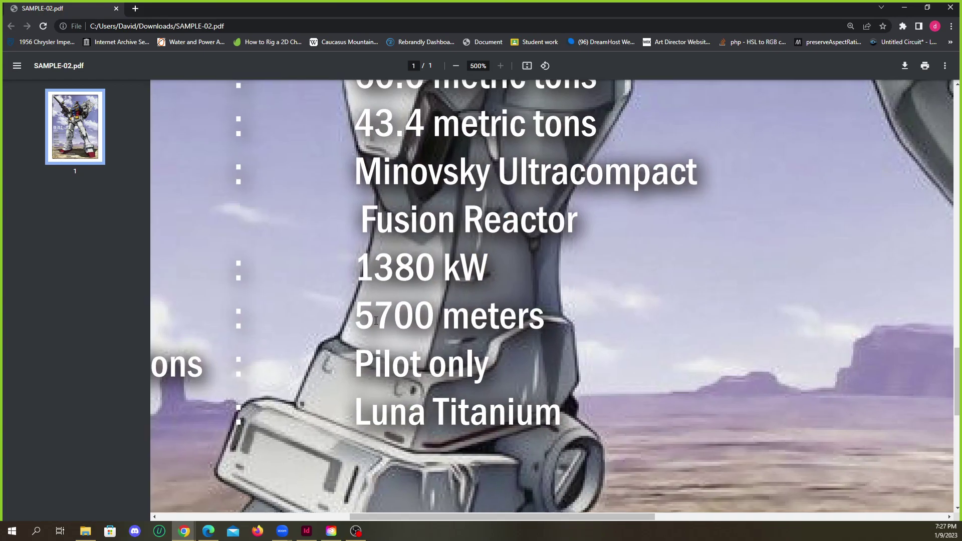
scroll(376, 321, "up", 1)
left_click_drag(356, 368, 551, 373)
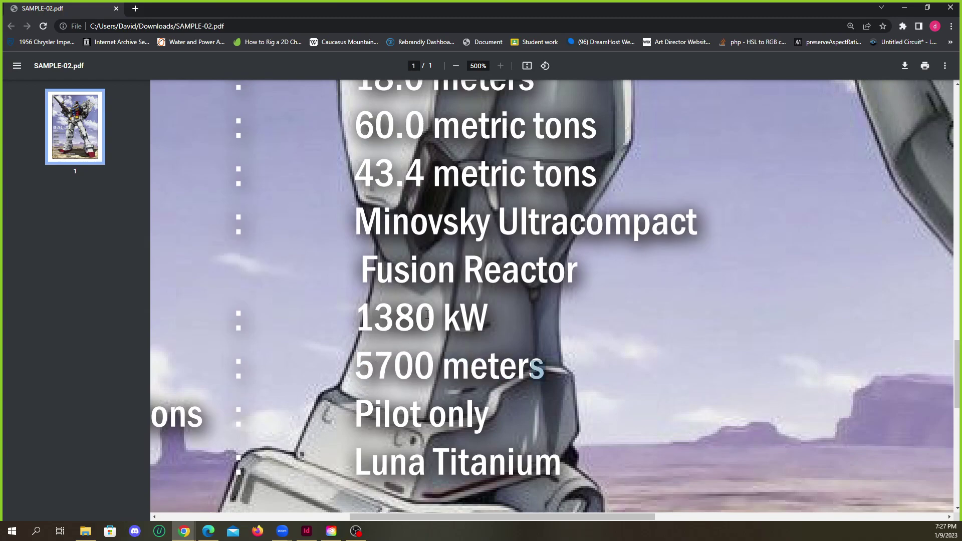
scroll(427, 314, "up", 2)
scroll(441, 331, "down", 6)
scroll(487, 362, "down", 3)
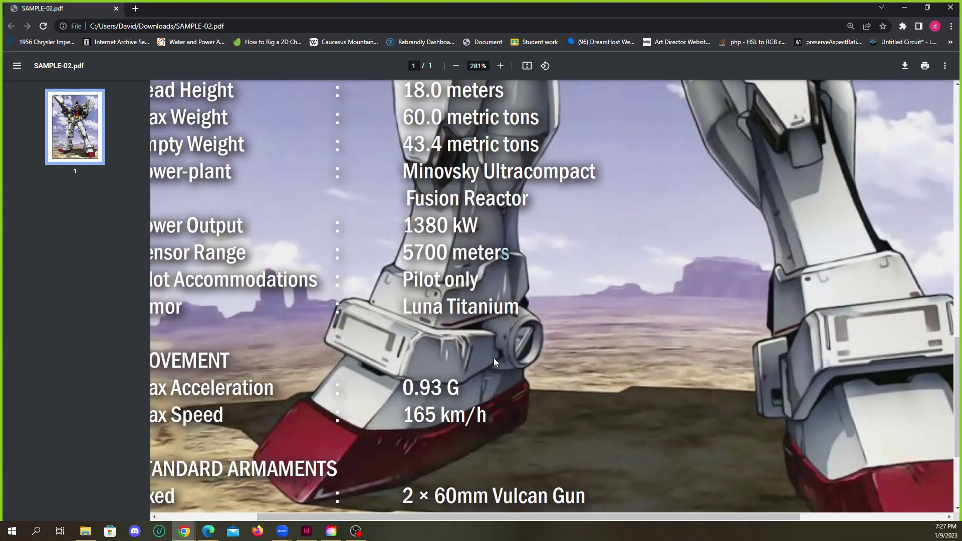
Examine the whole RX-78-2 specification block, including the movement and standard armaments sections, against the full illustration.
scroll(487, 363, "down", 4)
scroll(531, 331, "up", 2)
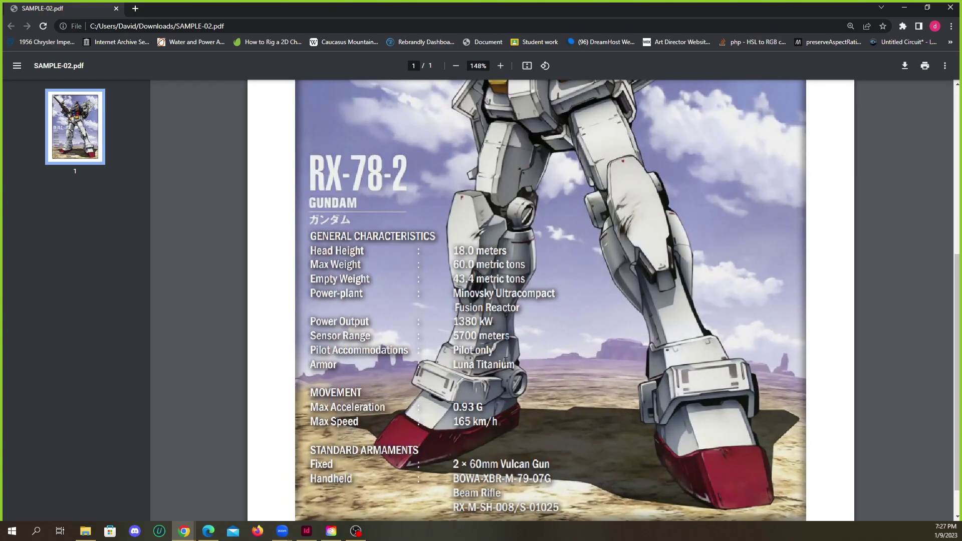
scroll(484, 326, "up", 1)
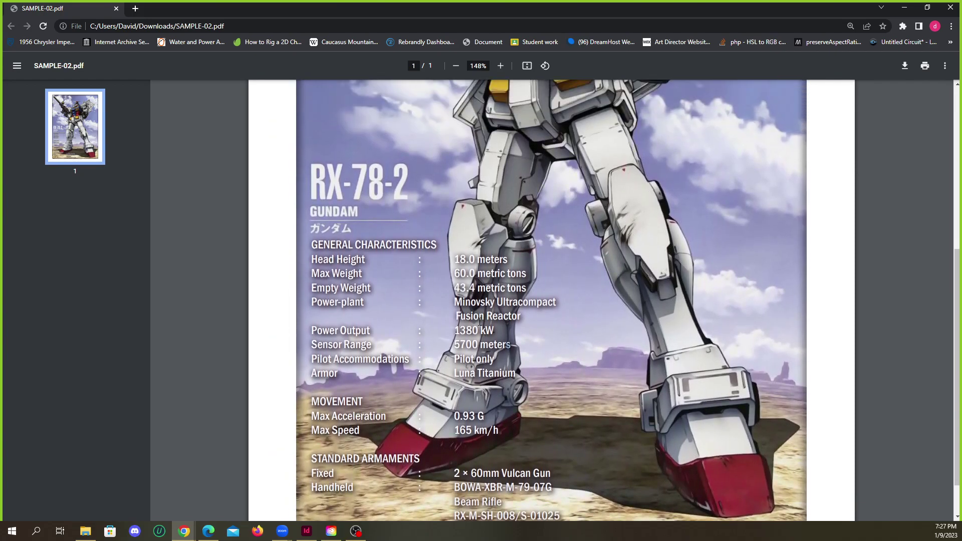
scroll(335, 239, "down", 1)
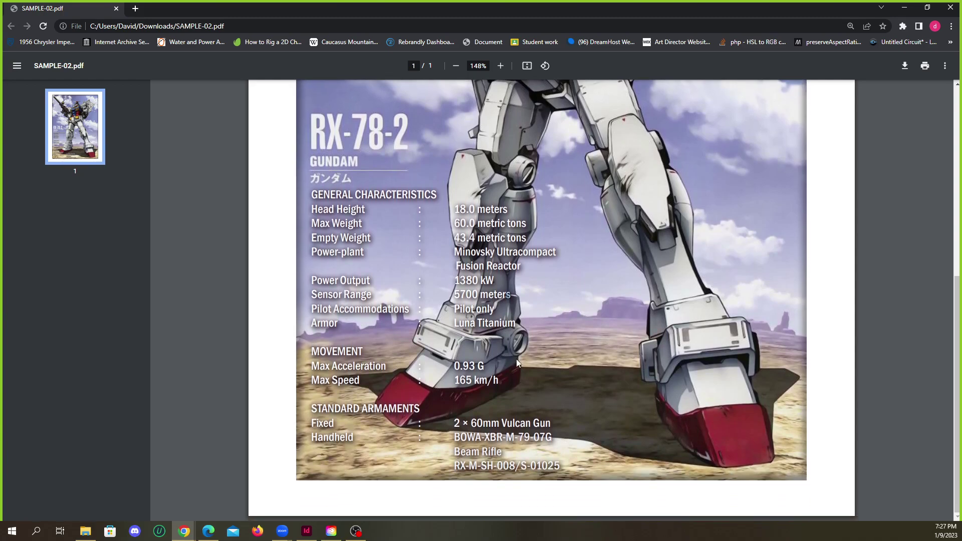
scroll(520, 358, "up", 1)
scroll(518, 357, "down", 1)
scroll(515, 357, "down", 2)
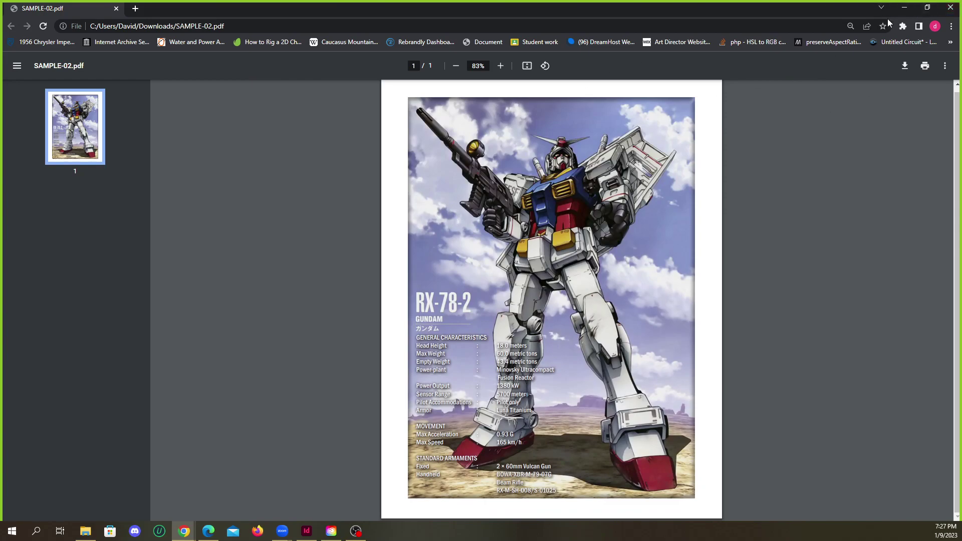
Close the Gundam PDF and show the AMIRI fashion page in assiment 1 id.pdf in a maximized window.
left_click(951, 8)
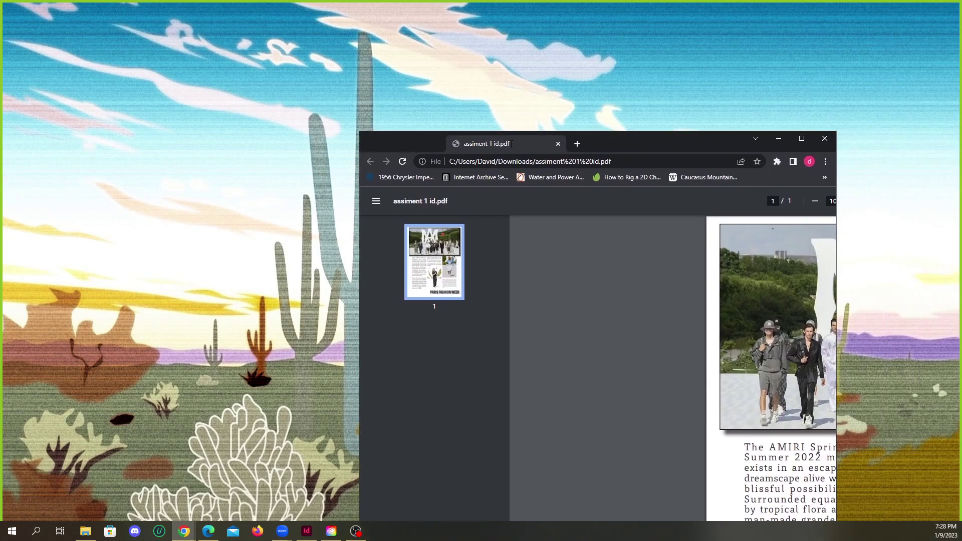
left_click_drag(613, 147, 370, 74)
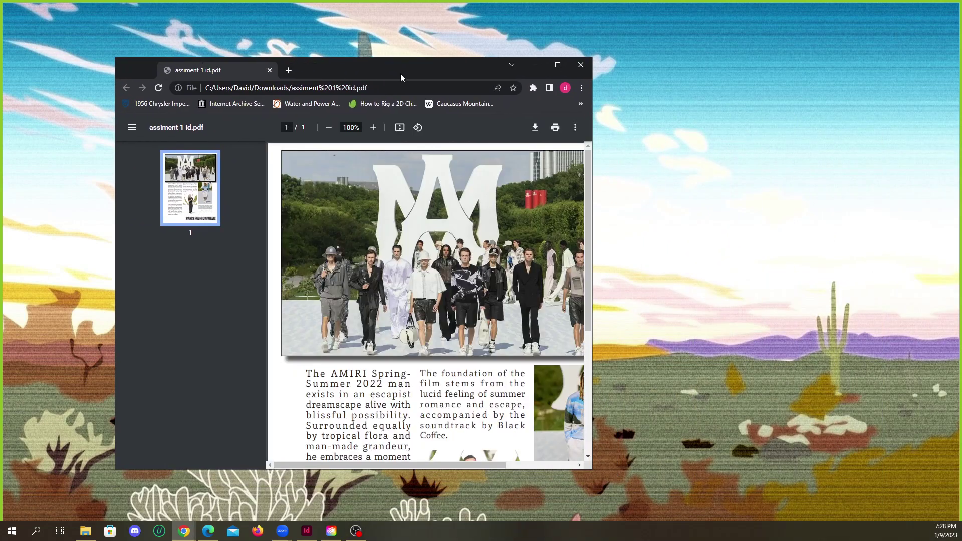
left_click(561, 66)
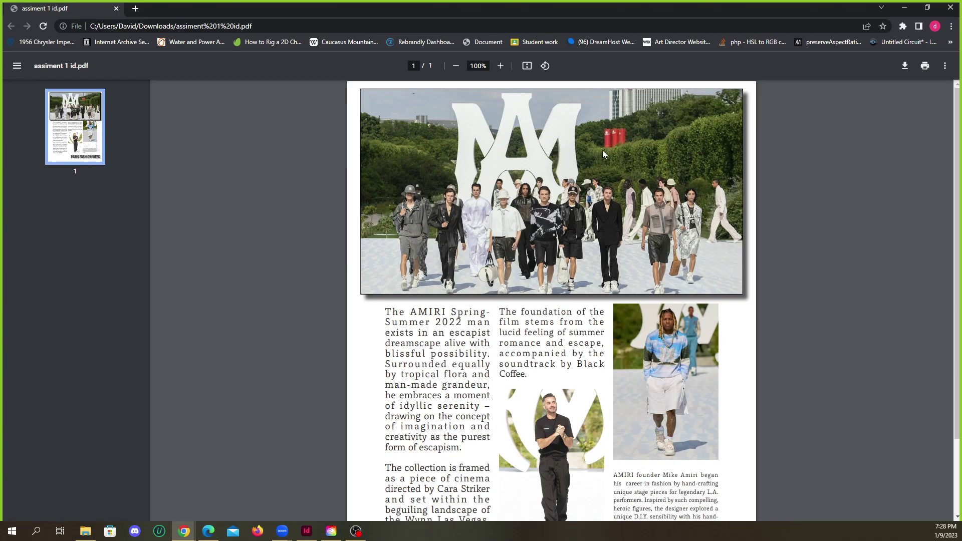
Examine the AMIRI page's banner photo, justified text columns, smaller photos and PARIS FASHION WEEK title.
scroll(614, 144, "up", 1)
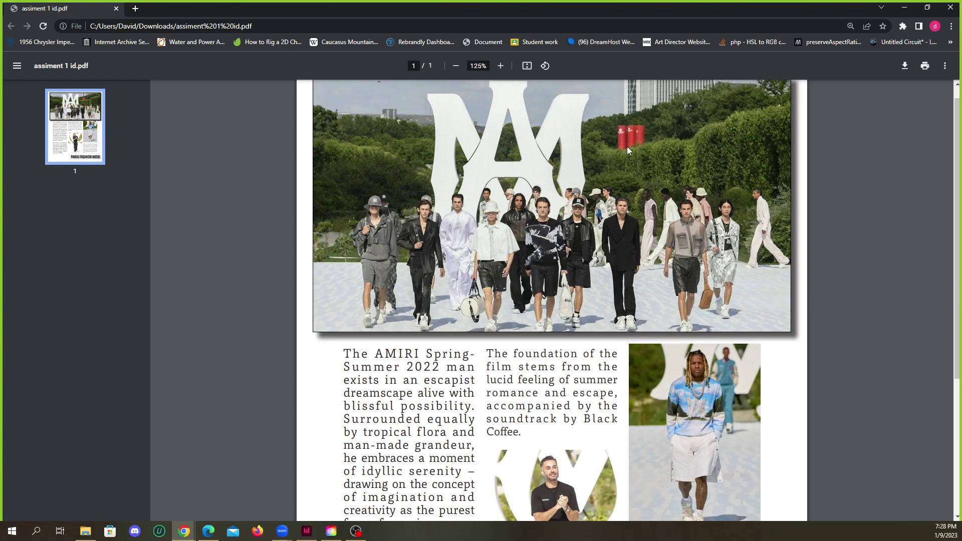
scroll(627, 146, "up", 3)
scroll(635, 148, "up", 2)
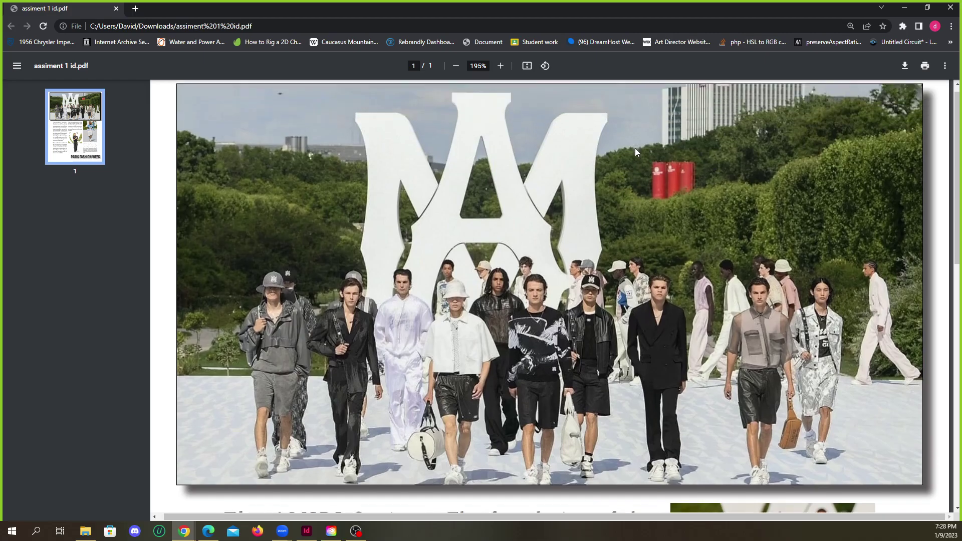
scroll(635, 148, "down", 3)
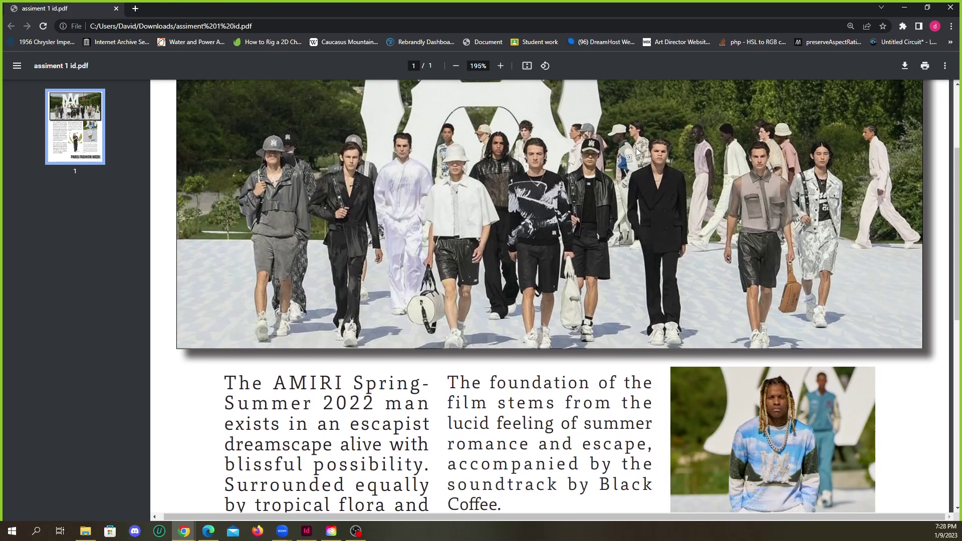
scroll(635, 148, "down", 4)
scroll(635, 151, "down", 1)
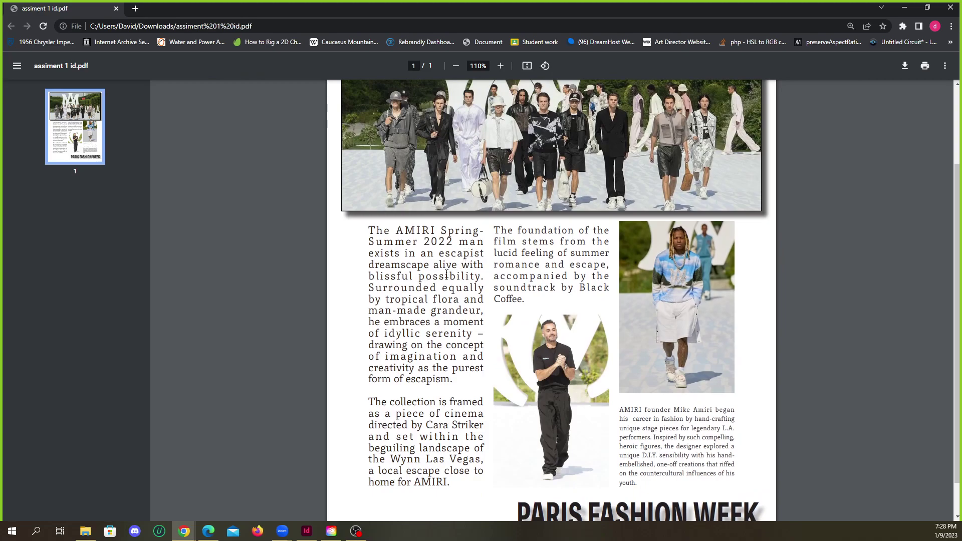
scroll(468, 277, "down", 1)
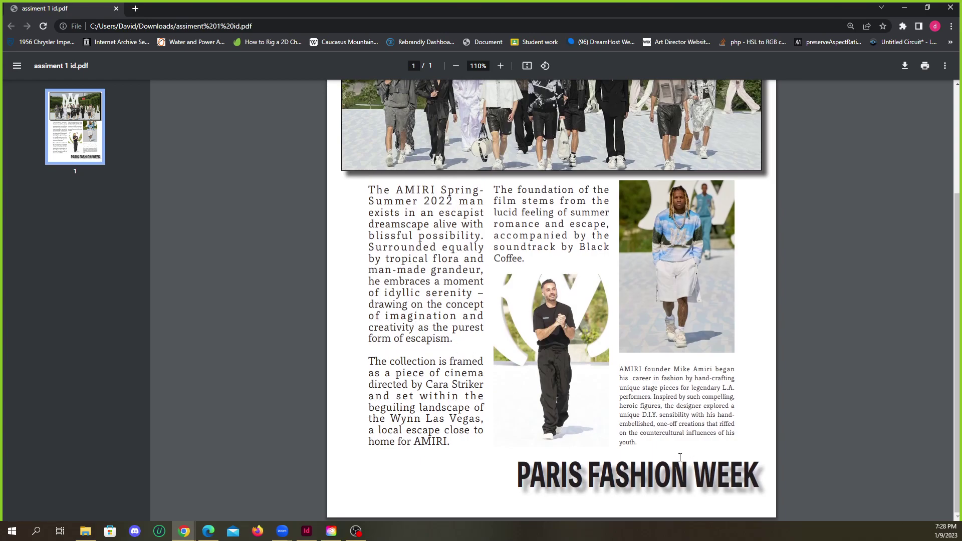
scroll(680, 458, "up", 4)
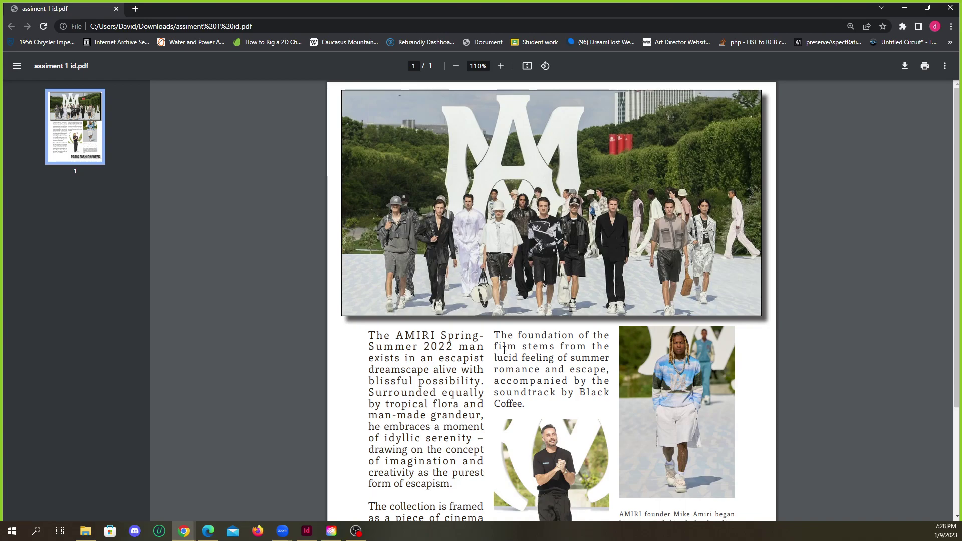
scroll(503, 351, "down", 4)
key("ctrl+backslash")
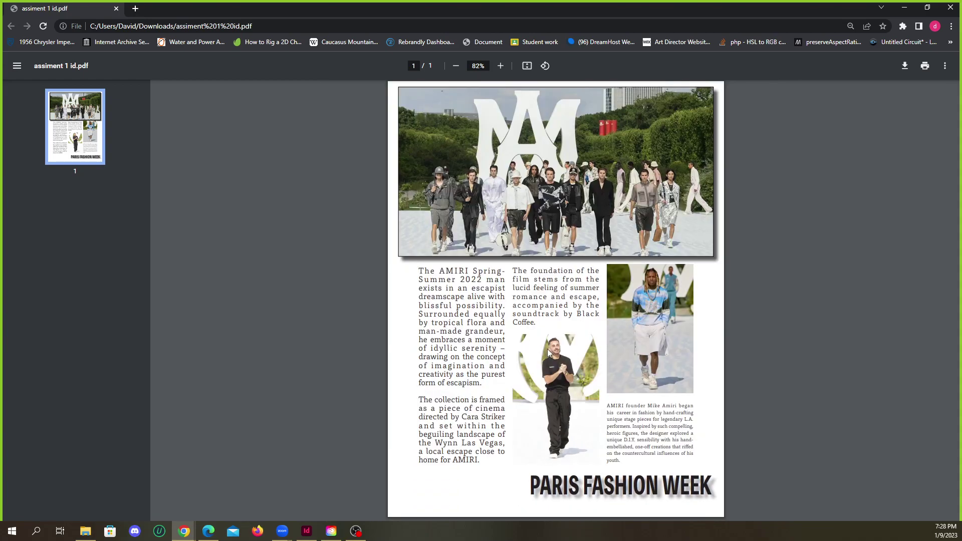
scroll(548, 352, "up", 3, "ctrl")
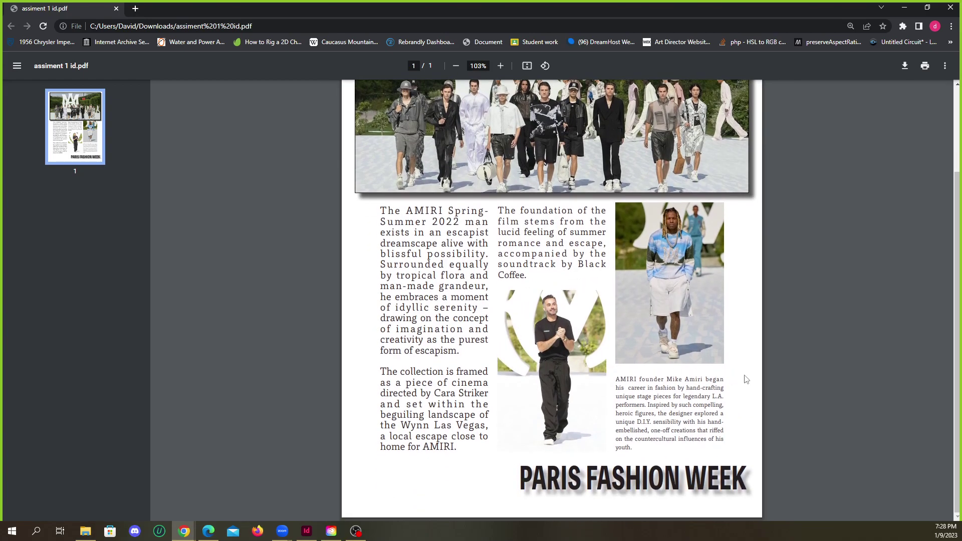
scroll(775, 382, "up", 3)
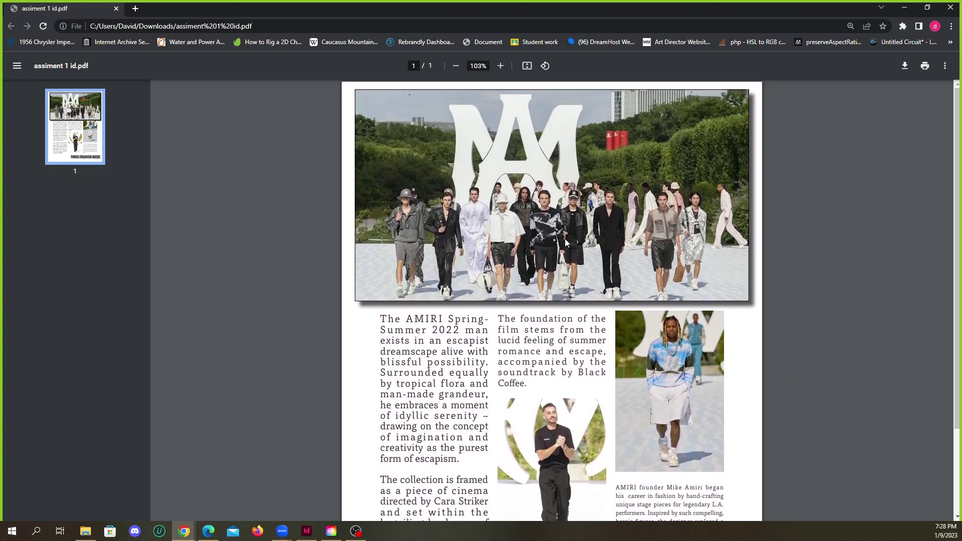
Examine up close the thin outline and drop shadow along the edges of the AMIRI banner photo.
scroll(583, 251, "up", 3, "ctrl")
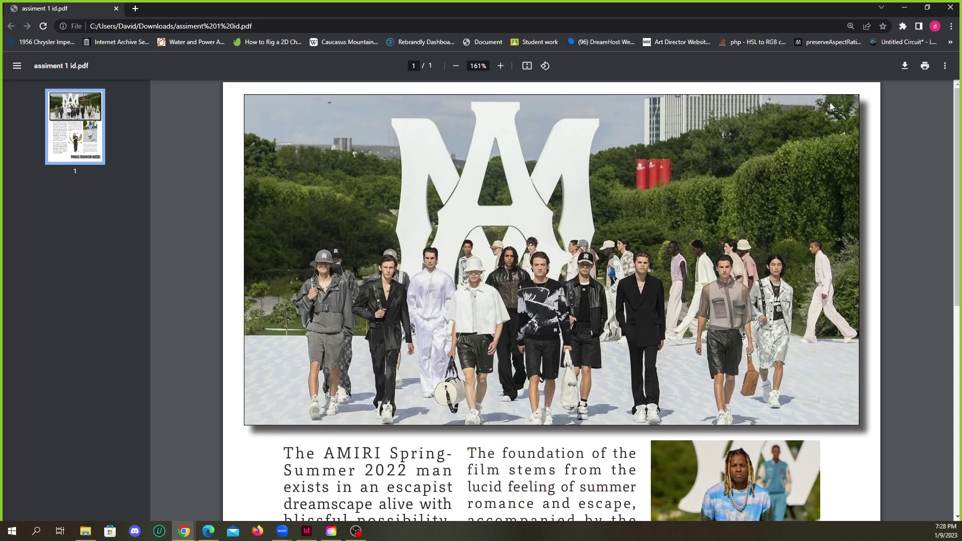
scroll(233, 439, "up", 6, "ctrl")
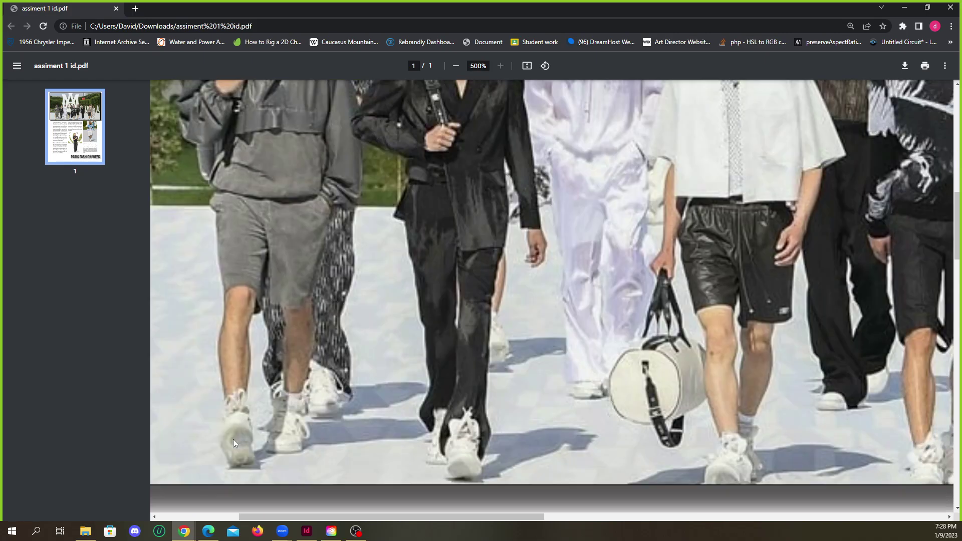
scroll(233, 439, "down", 5)
scroll(276, 282, "down", 2, "ctrl")
scroll(181, 311, "up", 2, "ctrl")
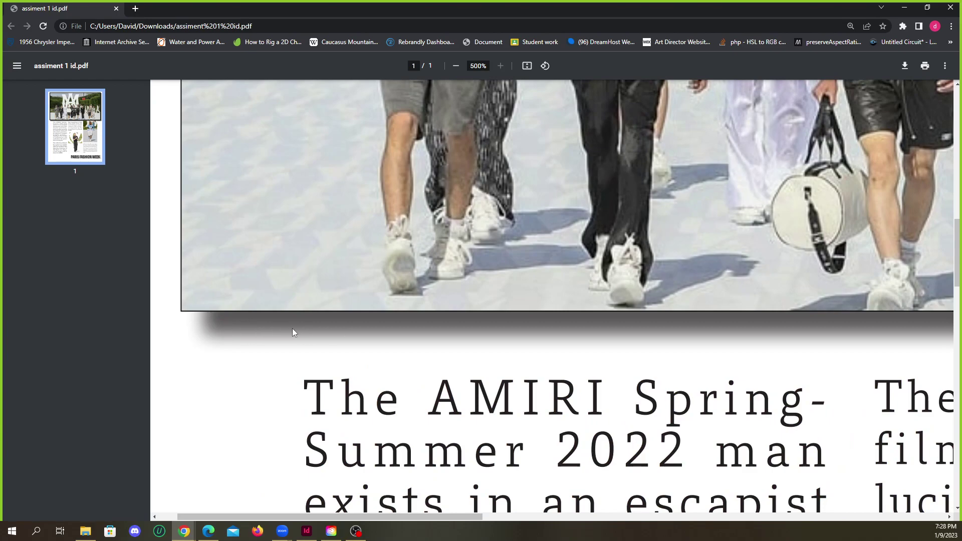
scroll(289, 329, "down", 7, "ctrl")
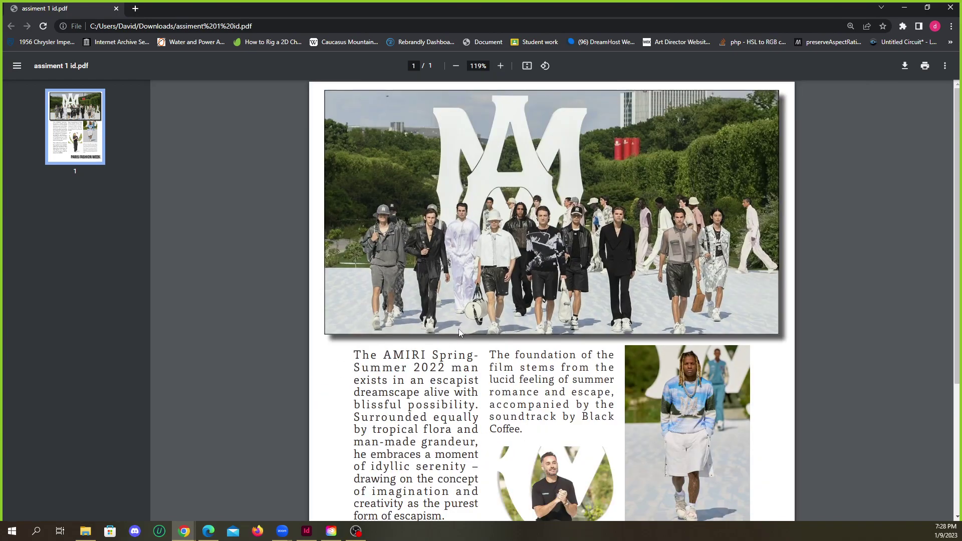
scroll(458, 329, "up", 2, "ctrl")
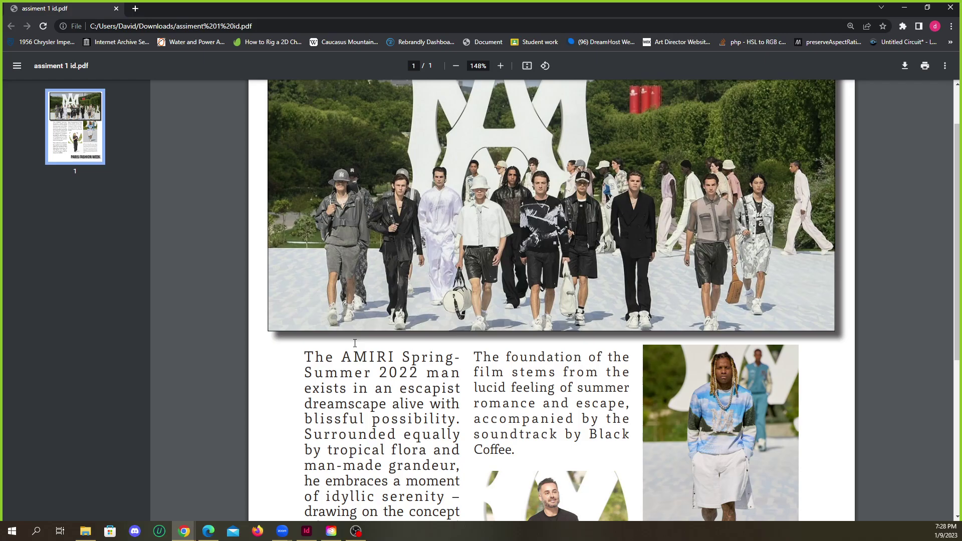
scroll(364, 347, "up", 4, "ctrl")
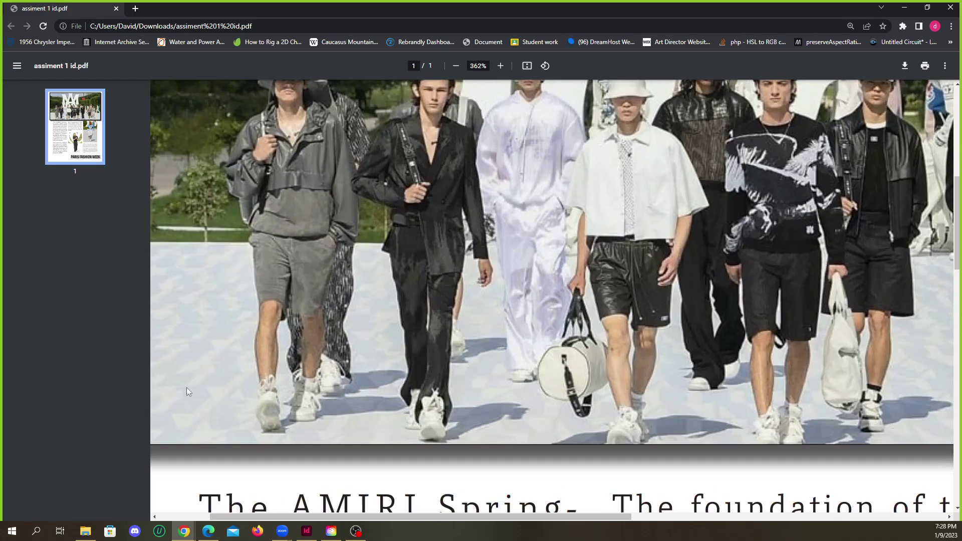
scroll(273, 384, "up", 2, "ctrl")
scroll(200, 393, "down", 4, "ctrl")
scroll(165, 351, "up", 4, "ctrl")
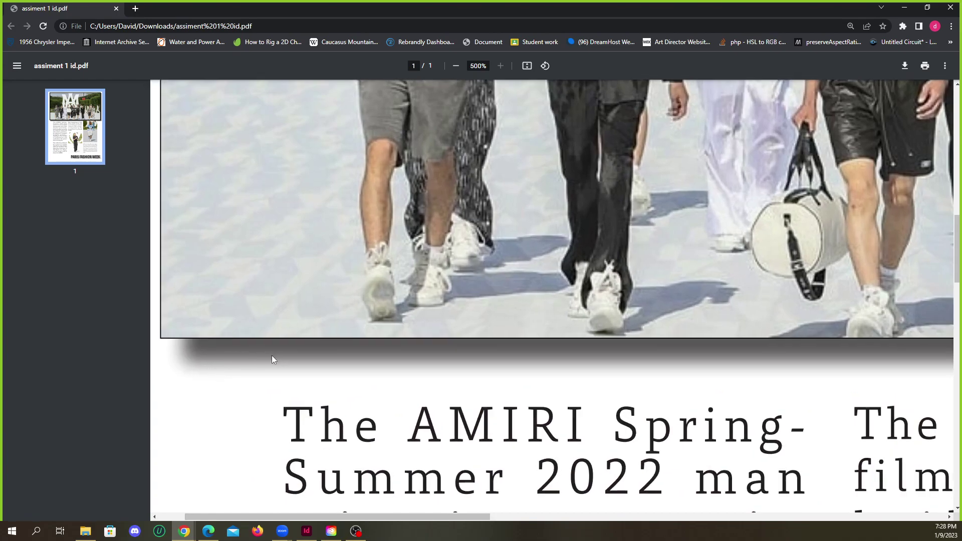
scroll(304, 351, "down", 10, "ctrl")
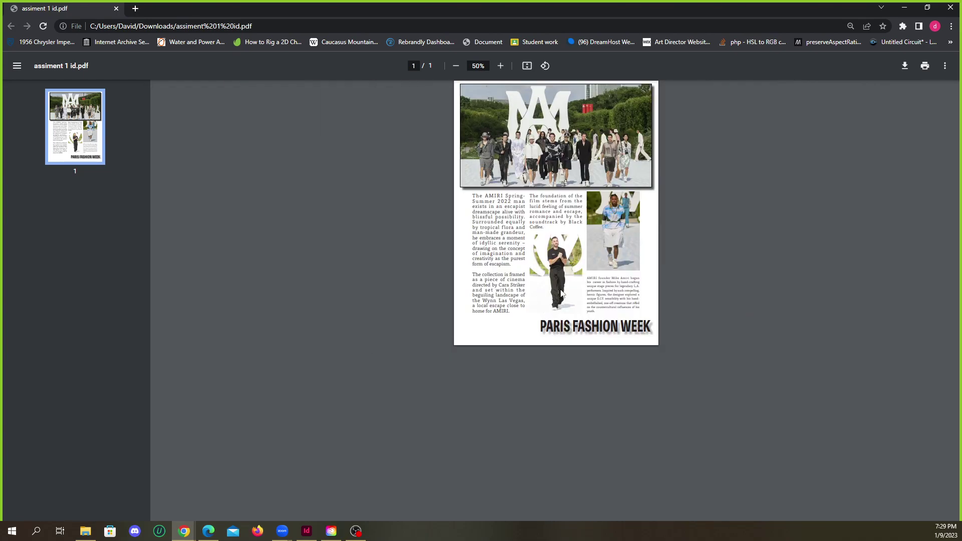
Review the overall AMIRI page layout from the banner photo down to the PARIS FASHION WEEK title.
scroll(555, 297, "up", 2, "ctrl")
scroll(566, 230, "up", 2, "ctrl")
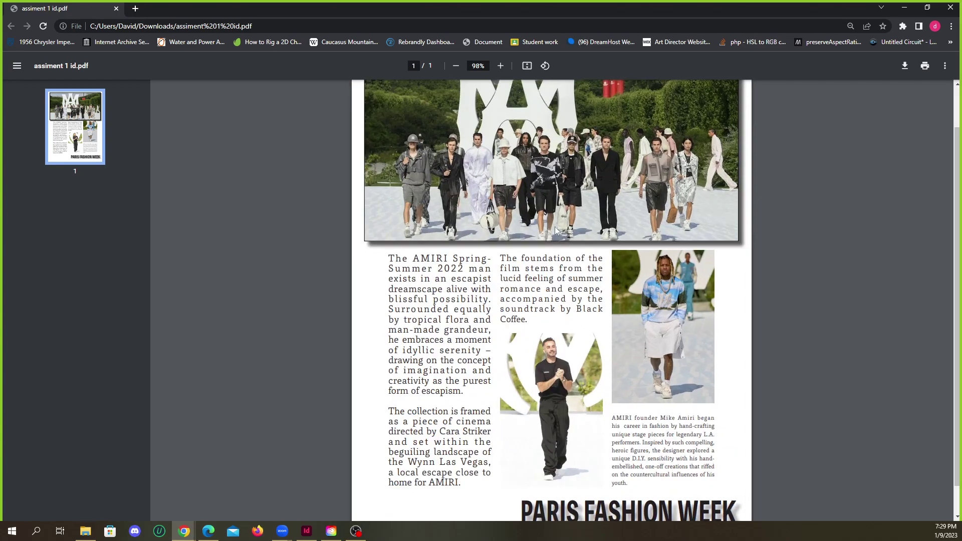
scroll(535, 256, "up", 1)
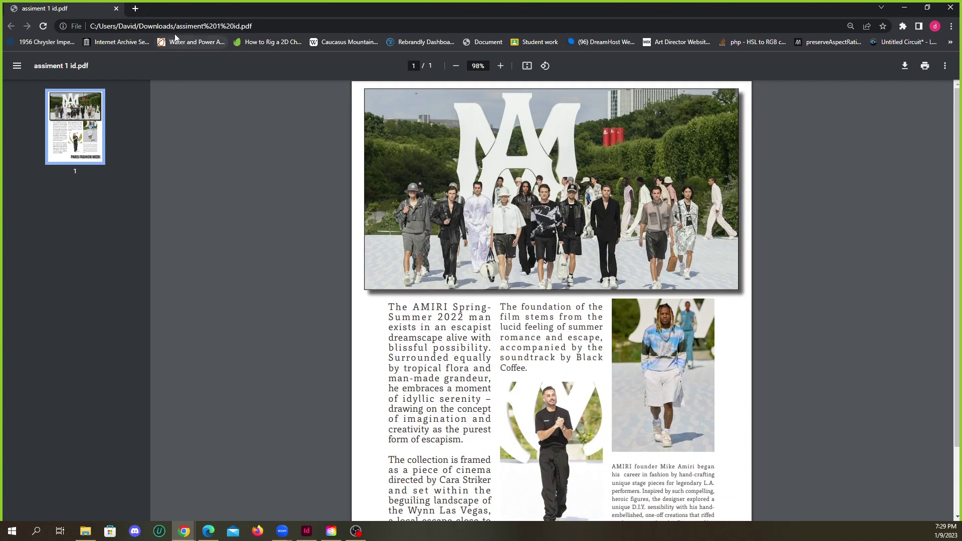
scroll(494, 154, "down", 2)
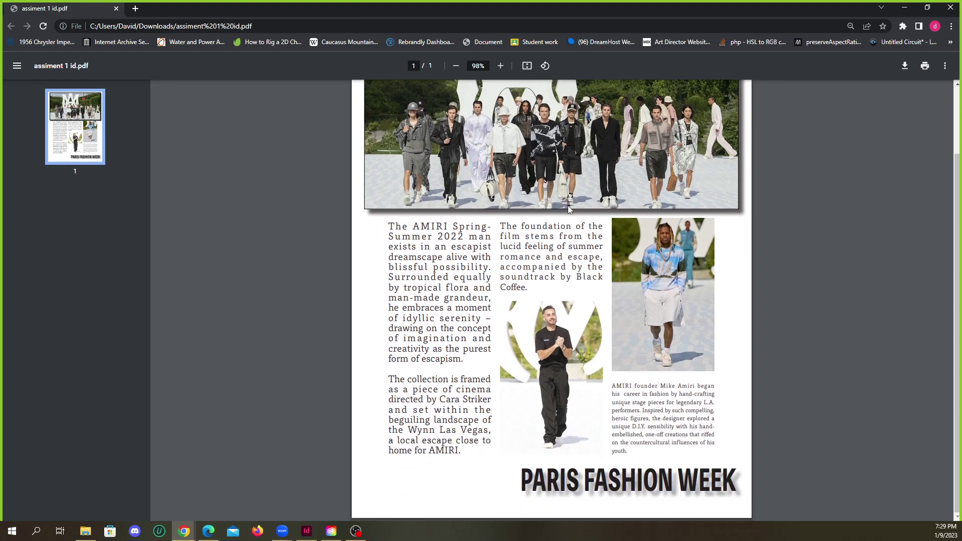
scroll(551, 125, "up", 2)
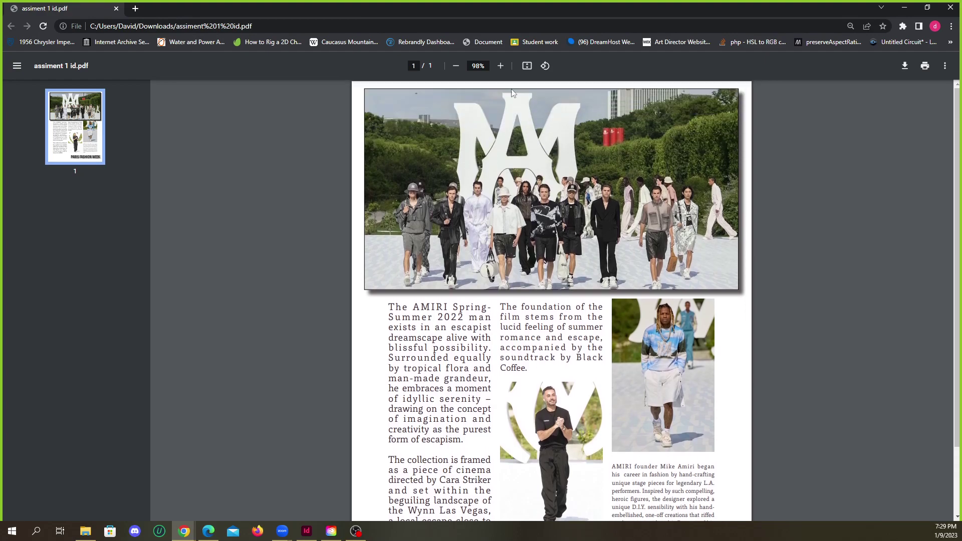
Close the AMIRI PDF and show the entire SIARGAO! page of Assignment 1 (1).pdf in a maximized window.
left_click(950, 11)
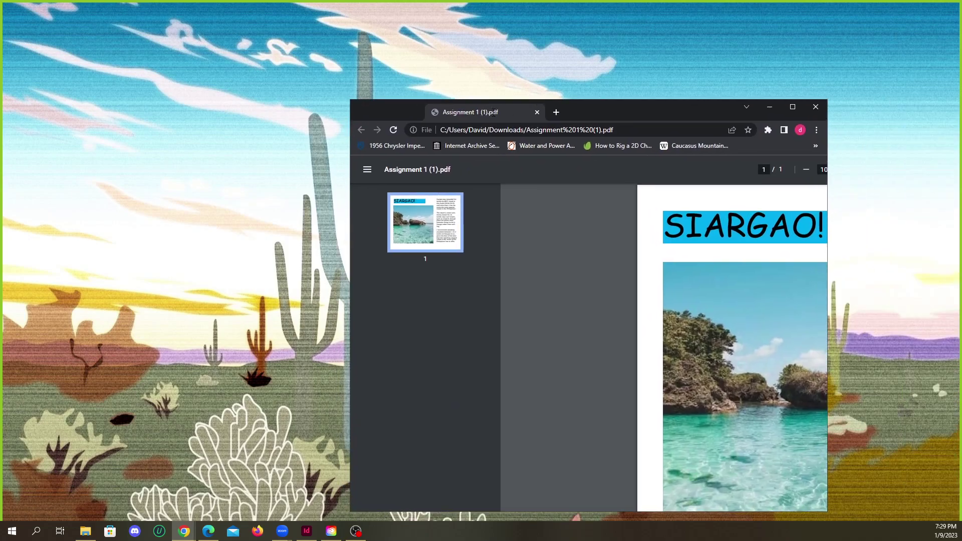
left_click_drag(656, 119, 471, 59)
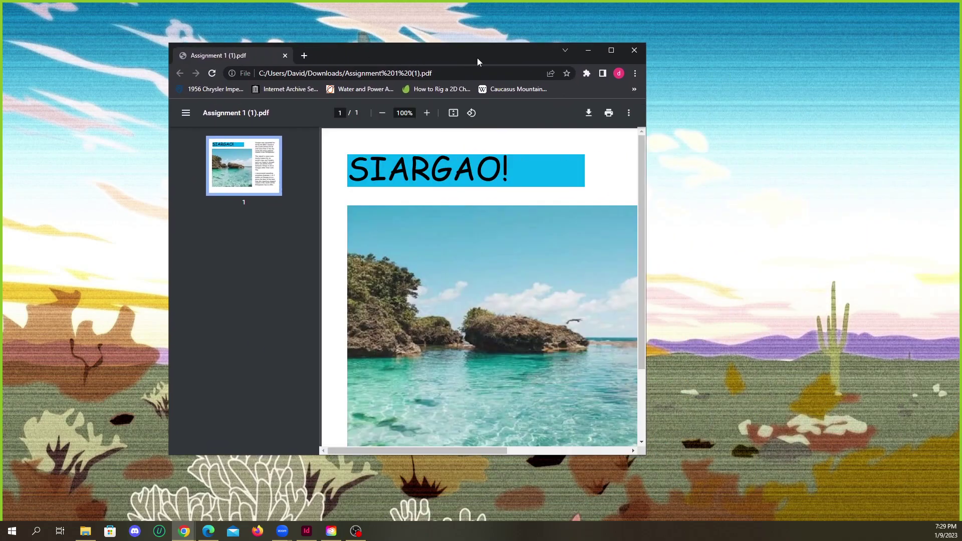
left_click(610, 51)
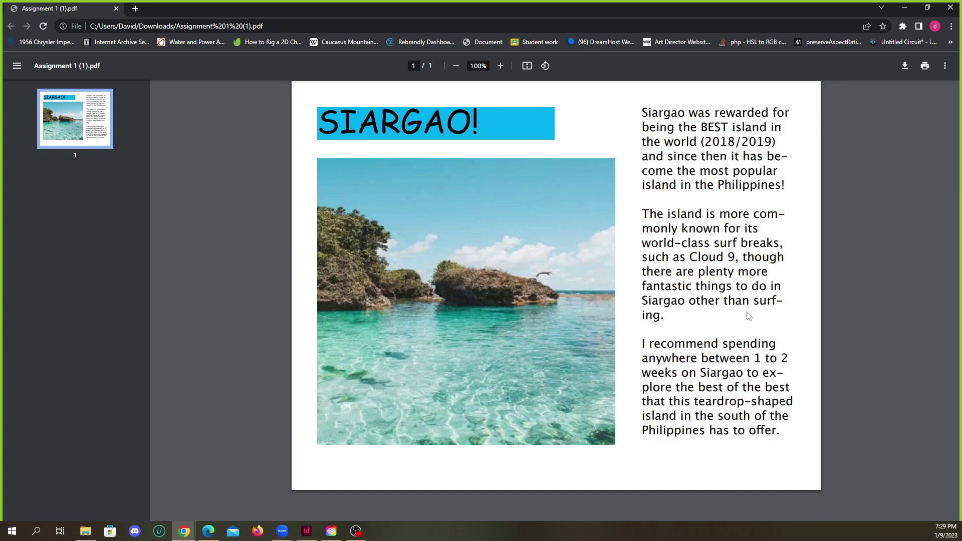
scroll(708, 371, "down", 3)
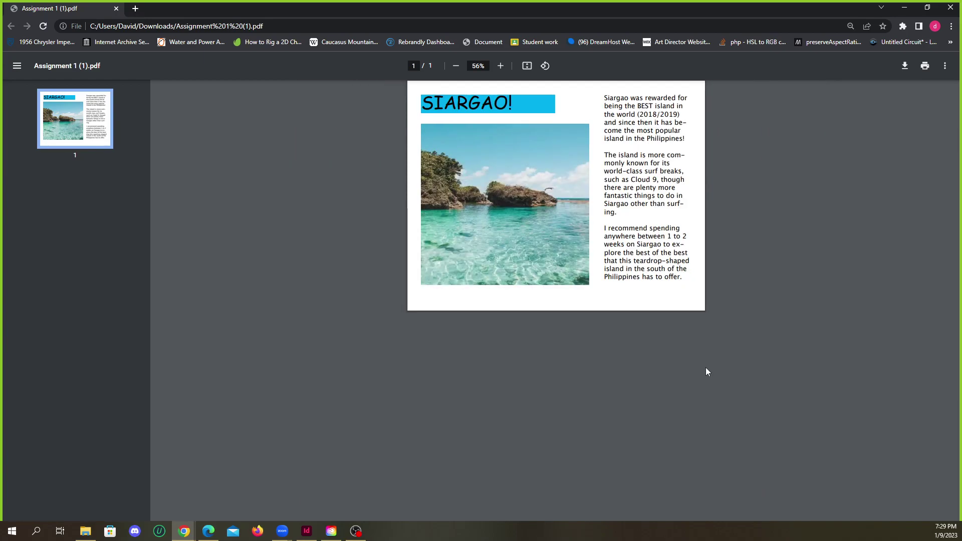
Examine the SIARGAO! title on its blue bar, highlighting the word to compare its width with the bar and photo.
scroll(625, 321, "up", 4)
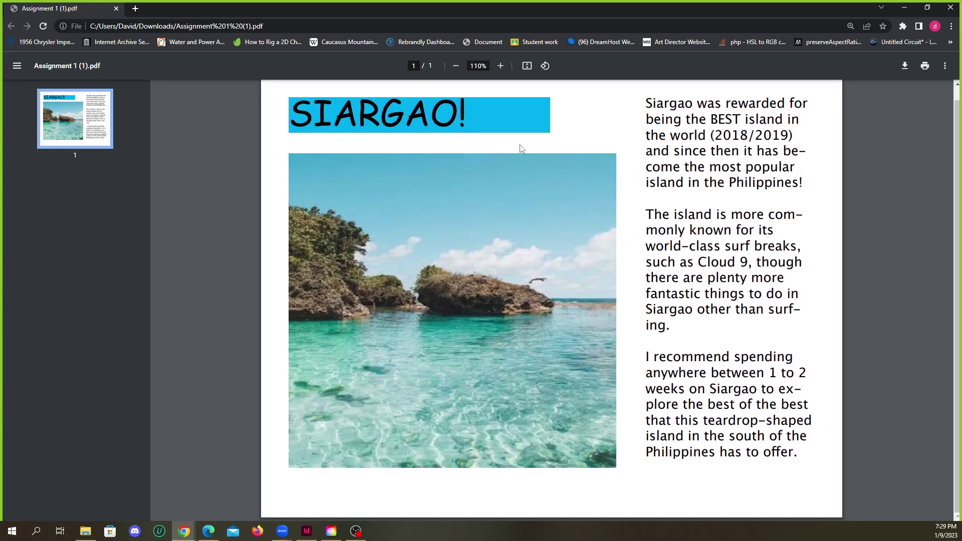
scroll(503, 196, "down", 2)
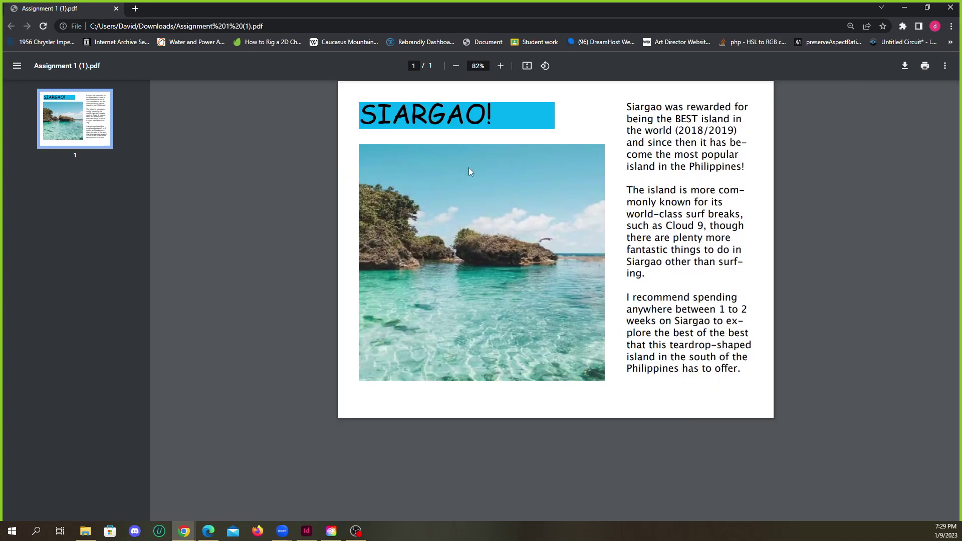
left_click_drag(361, 120, 483, 124)
left_click(504, 128)
left_click(480, 115)
double_click(398, 111)
left_click(499, 118)
left_click_drag(494, 115, 362, 111)
left_click(537, 121)
double_click(455, 117)
left_click(532, 123)
left_click_drag(362, 116, 482, 114)
left_click(511, 100)
left_click_drag(364, 117, 511, 117)
left_click(500, 119)
Close the SIARGAO! PDF and show the Santorini page of Assignment-1.pdf in a maximized window, from photo to closing paragraph.
left_click(951, 9)
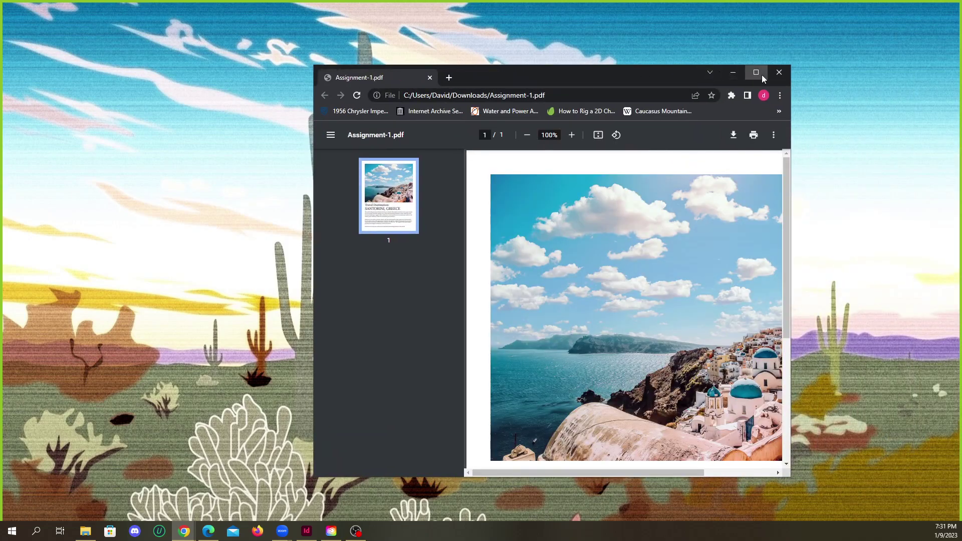
left_click(762, 74)
scroll(574, 260, "down", 2)
scroll(575, 260, "up", 2)
scroll(576, 261, "down", 2)
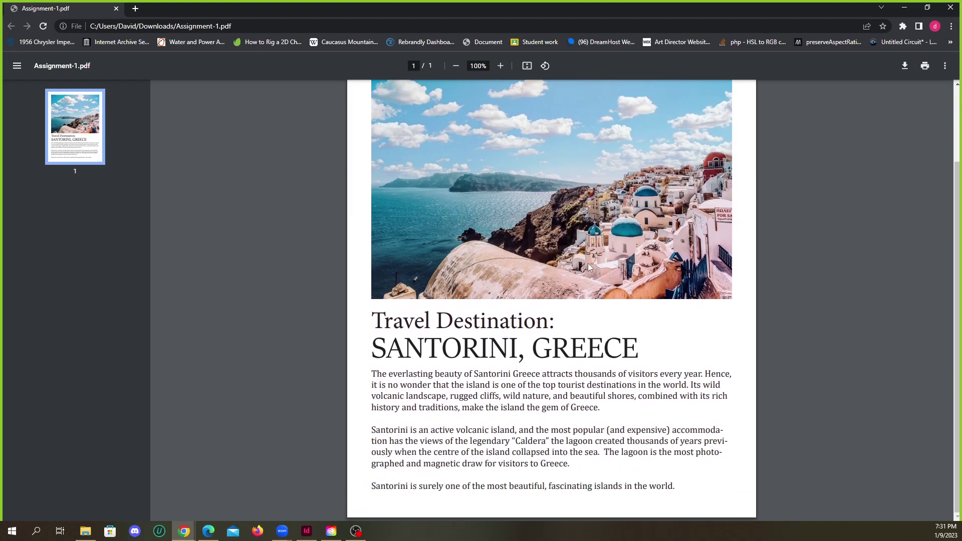
scroll(578, 258, "up", 1)
scroll(587, 255, "down", 1)
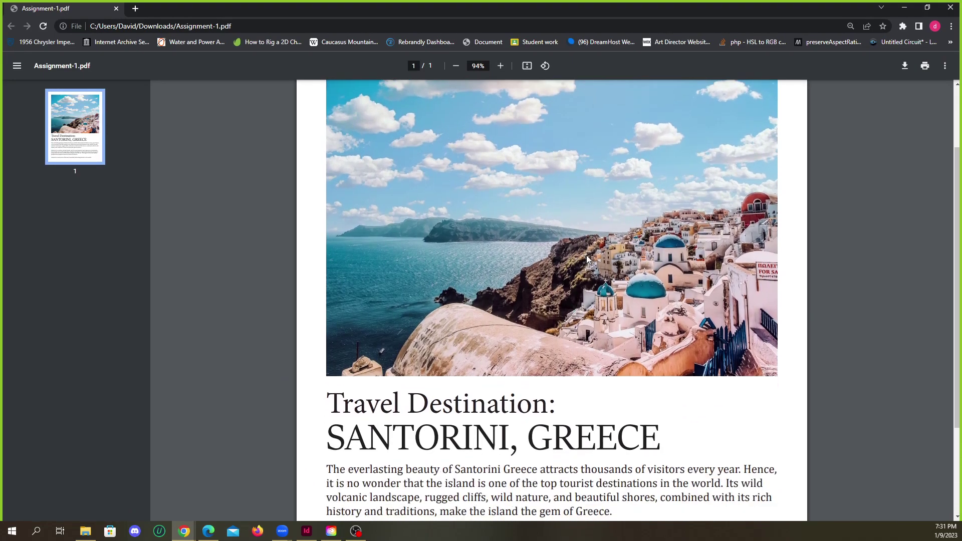
scroll(586, 254, "down", 1)
scroll(583, 254, "up", 1)
scroll(561, 265, "down", 1)
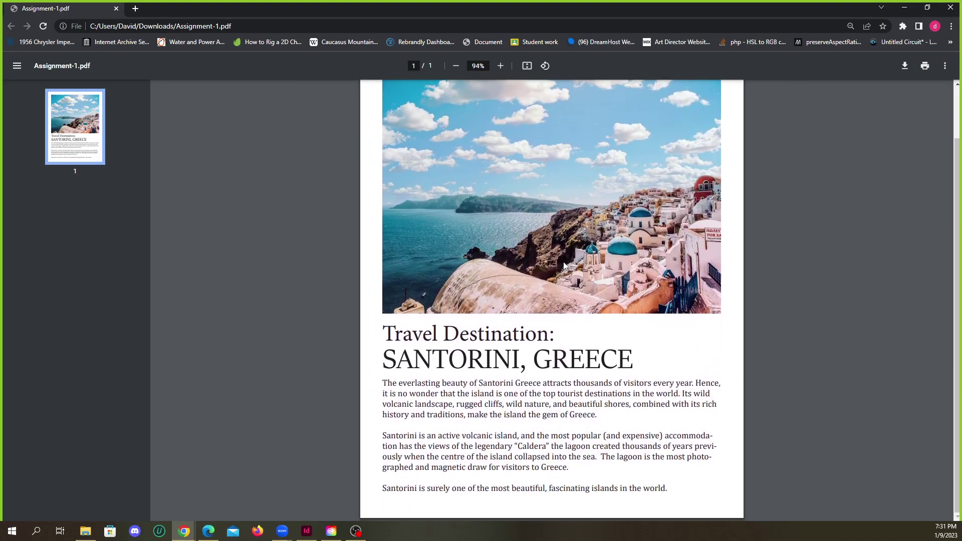
Compare the two title lines, Travel Destination: and SANTORINI, GREECE, by highlighting each in turn.
left_click_drag(386, 335, 649, 362)
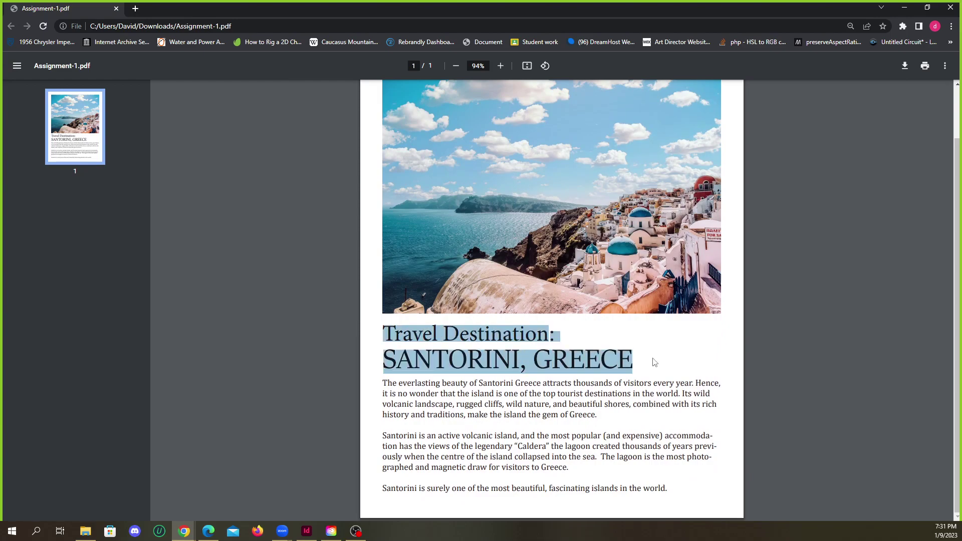
left_click(473, 353)
left_click_drag(386, 333, 553, 332)
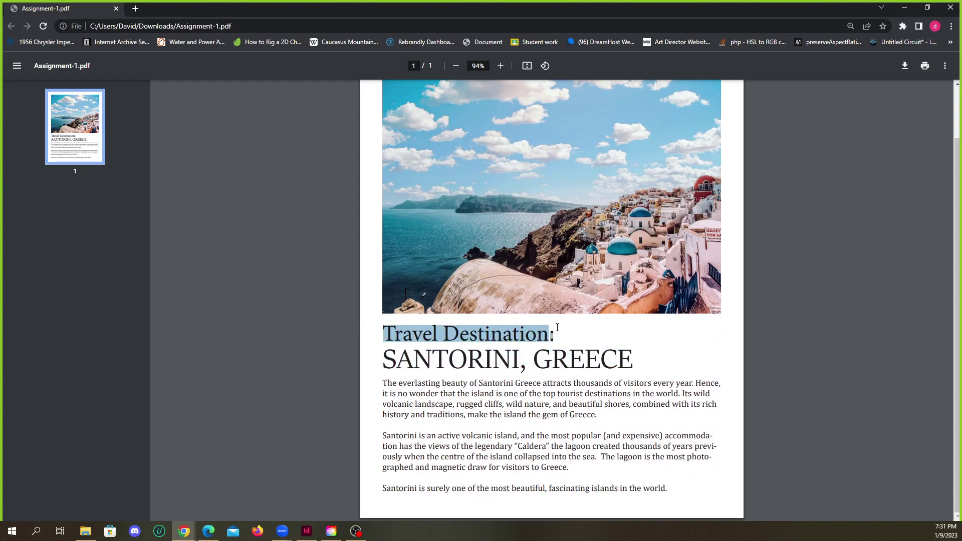
left_click(542, 359)
double_click(399, 361)
triple_click(493, 359)
left_click(493, 359)
triple_click(493, 360)
triple_click(456, 361)
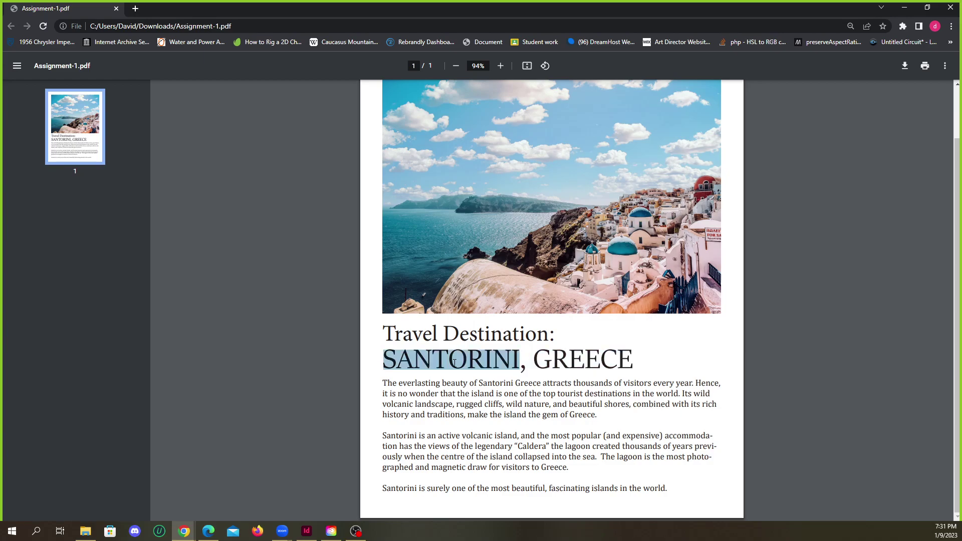
left_click(439, 335)
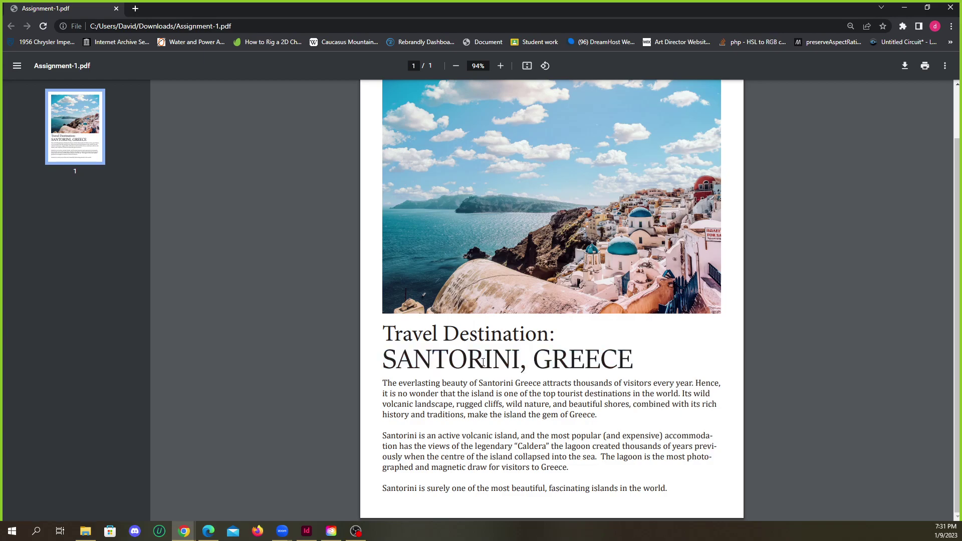
triple_click(439, 336)
left_click(430, 341)
triple_click(429, 341)
left_click(506, 342)
Examine the Santorini title lines together with the body paragraphs, highlighting the whole text block and its parts.
left_click_drag(387, 335, 652, 364)
left_click(661, 365)
left_click_drag(387, 332, 676, 489)
left_click(677, 489)
triple_click(470, 364)
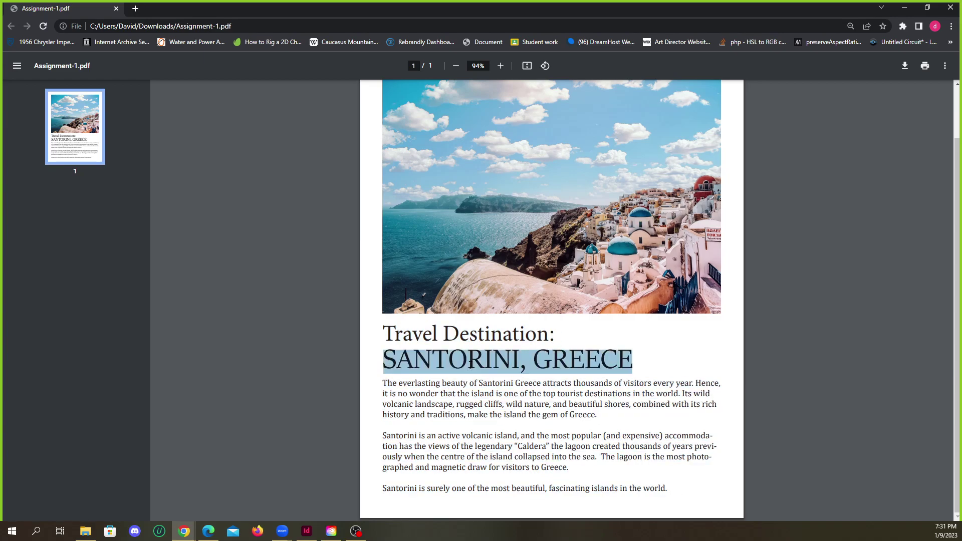
triple_click(444, 332)
left_click_drag(385, 387, 677, 491)
left_click(679, 490)
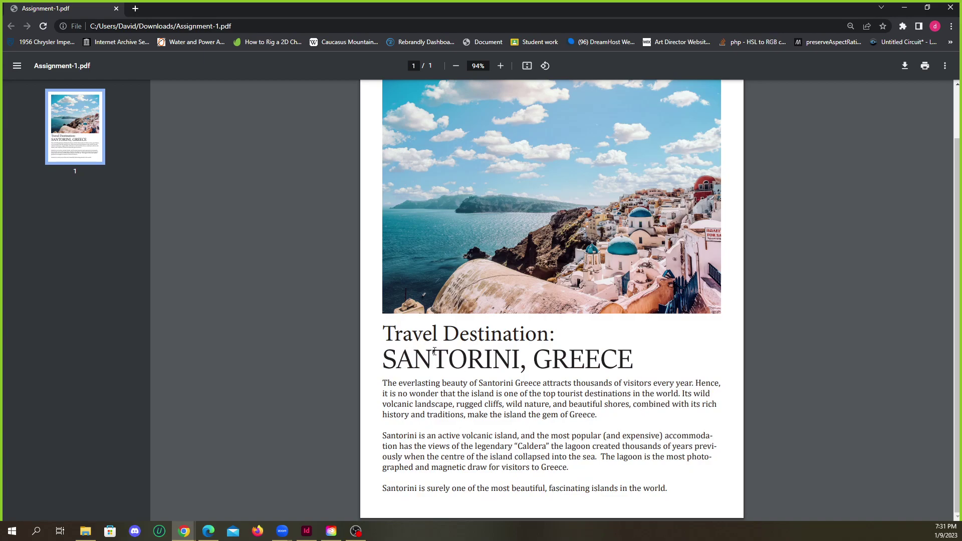
scroll(561, 434, "up", 1)
scroll(478, 333, "down", 1)
Close the Santorini PDF and show the Discover California page of Assignmentv1.pdf in a maximized window.
left_click(950, 10)
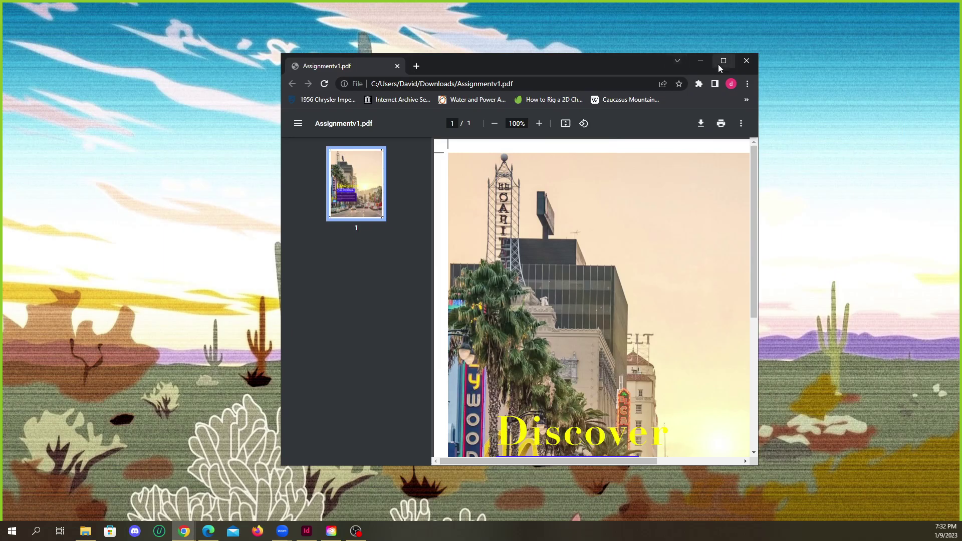
left_click(717, 64)
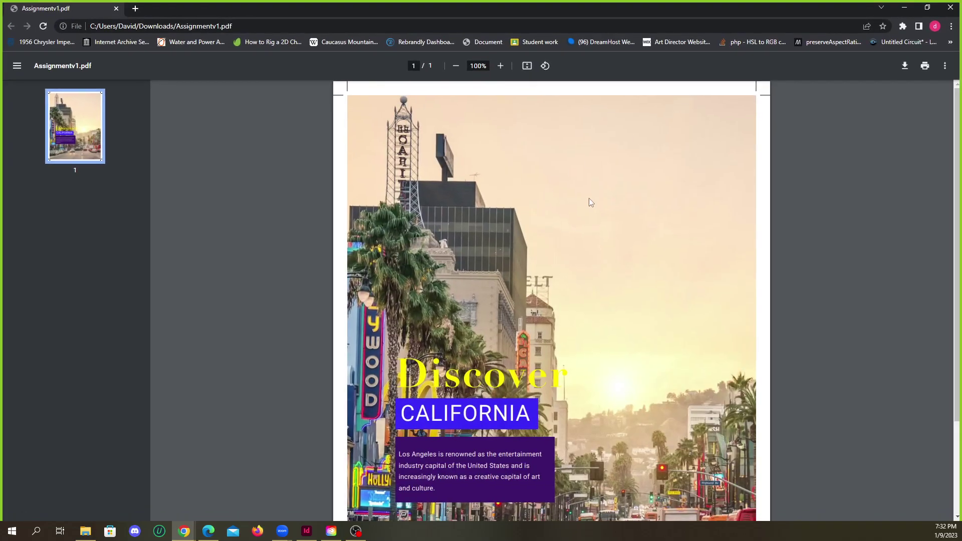
scroll(589, 197, "down", 3)
scroll(591, 195, "up", 3)
scroll(597, 157, "up", 3, "ctrl")
scroll(385, 206, "down", 3)
scroll(480, 219, "down", 2, "ctrl")
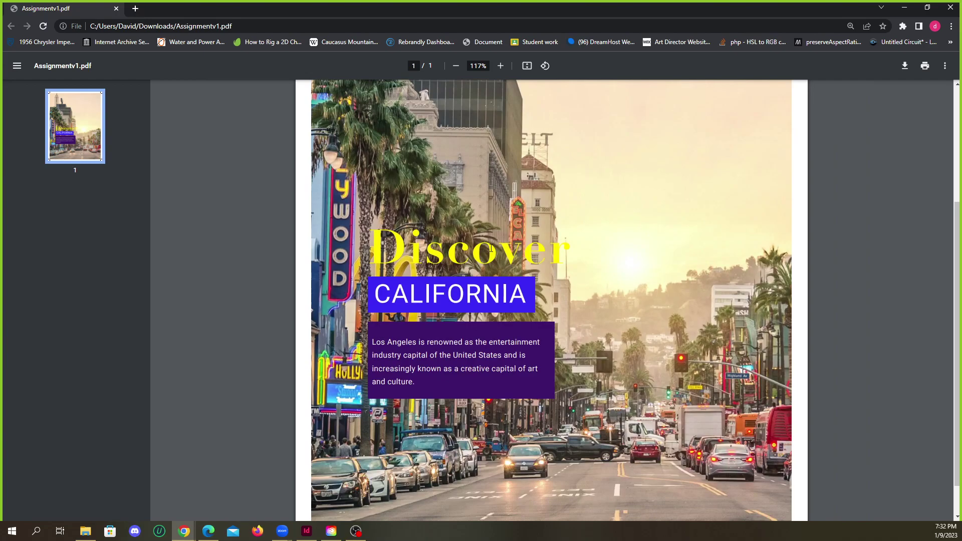
Examine the crop marks and white margins at the corners of the Discover California page.
scroll(351, 150, "up", 5)
scroll(258, 99, "up", 4, "ctrl")
scroll(193, 158, "up", 1)
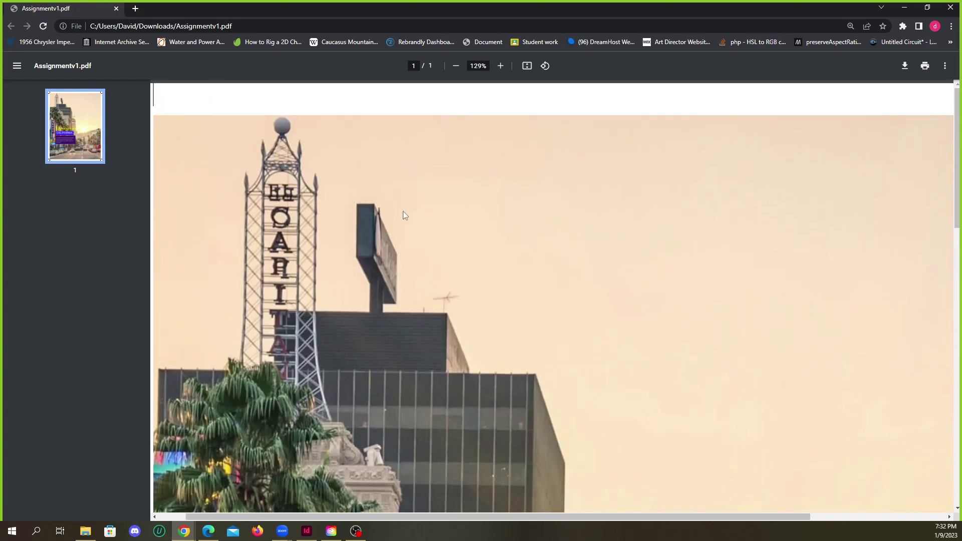
scroll(329, 87, "down", 3, "ctrl")
scroll(235, 105, "up", 4, "ctrl")
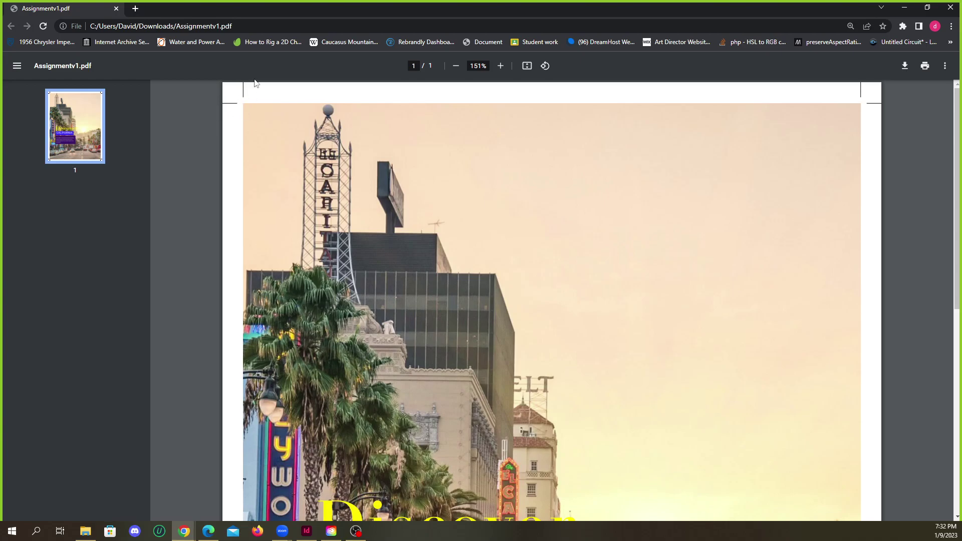
scroll(357, 157, "down", 3, "ctrl")
scroll(396, 176, "down", 4)
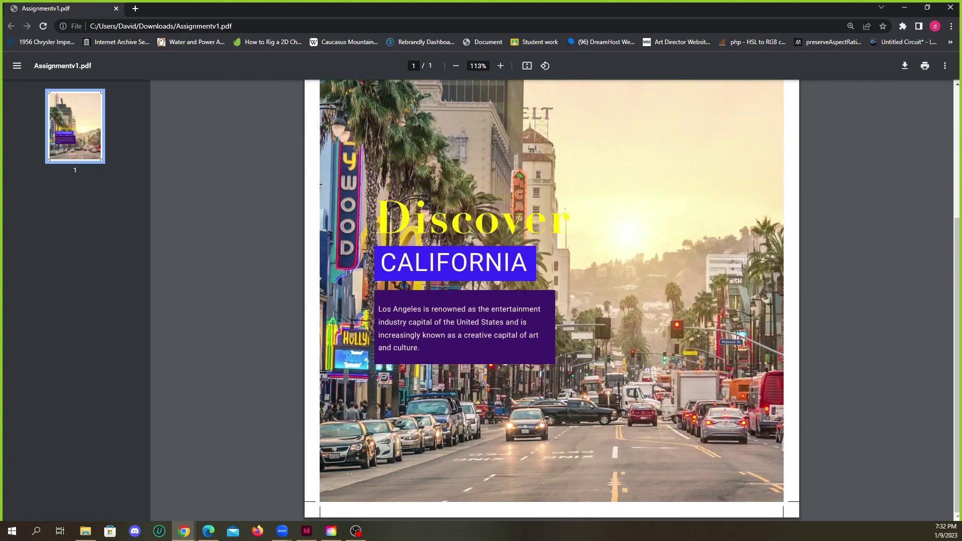
scroll(432, 205, "up", 4)
scroll(440, 172, "down", 1)
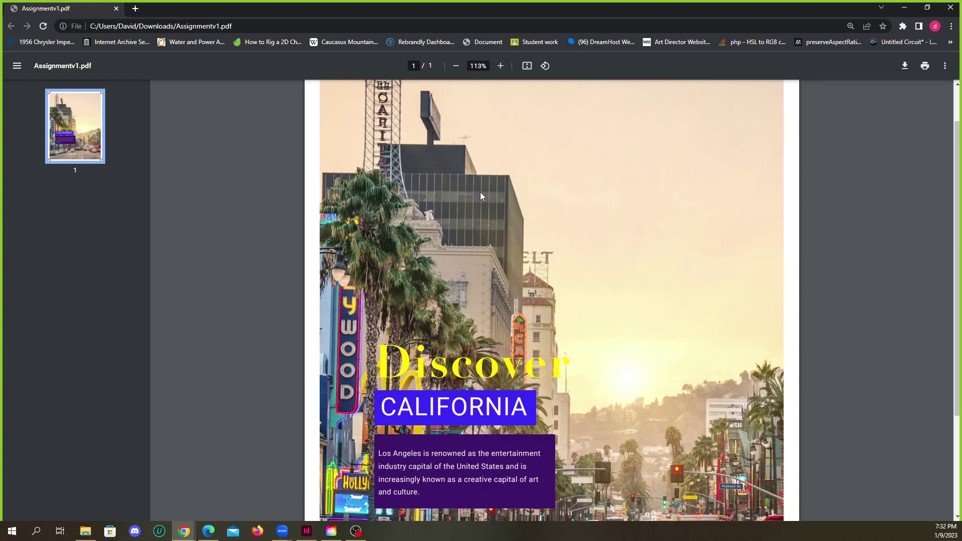
scroll(494, 208, "up", 1)
scroll(476, 209, "down", 4)
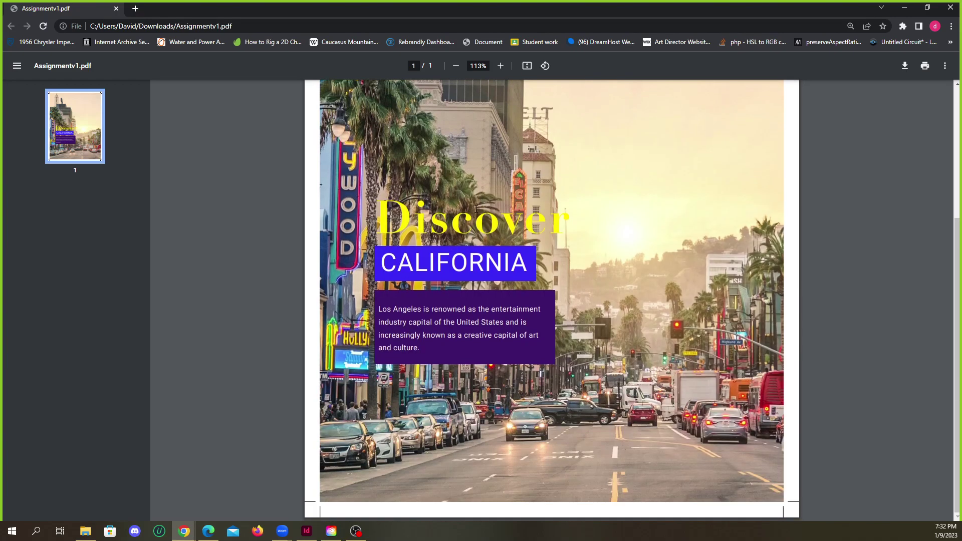
scroll(551, 215, "up", 4)
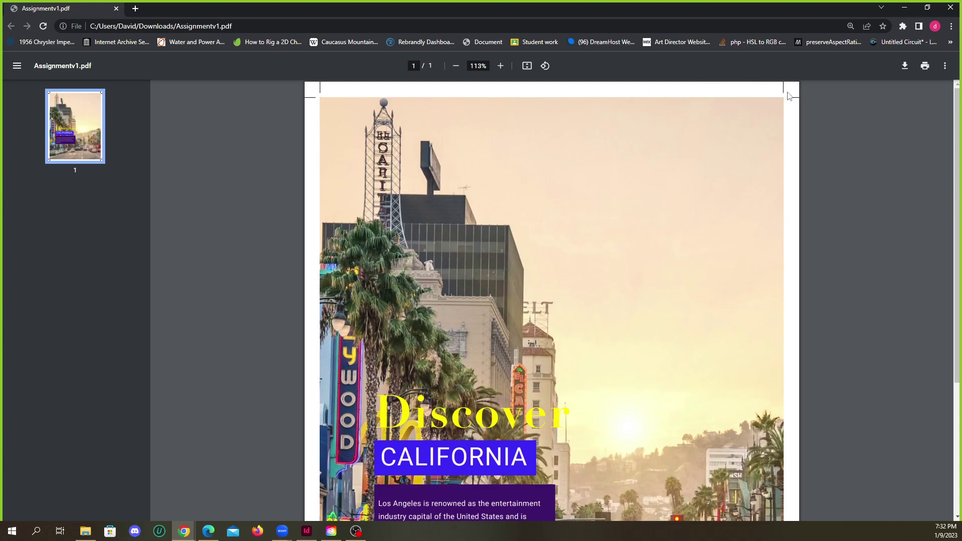
scroll(521, 206, "down", 3)
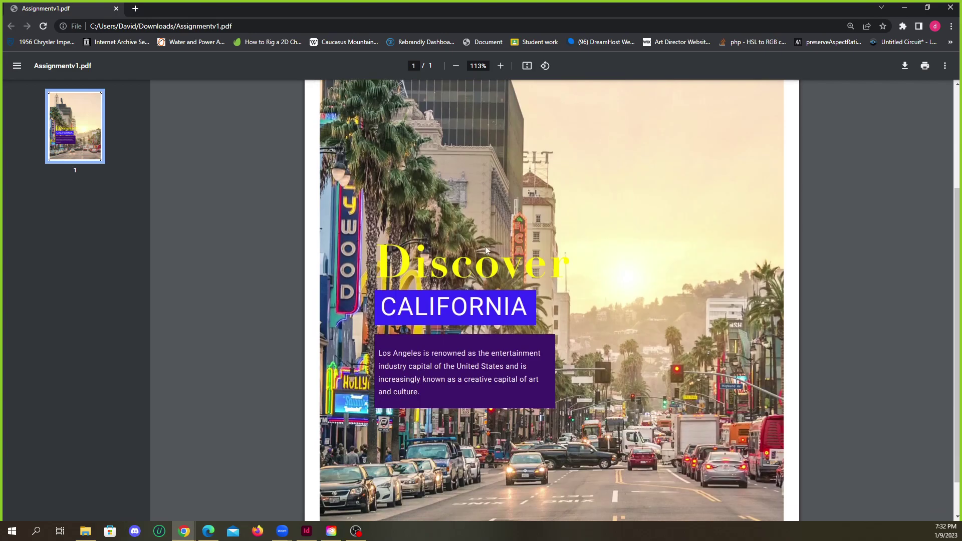
Examine the yellow Discover title against the street photo and the text boxes below it, highlighting the word.
scroll(541, 248, "down", 1)
scroll(557, 247, "up", 1)
scroll(576, 245, "down", 1)
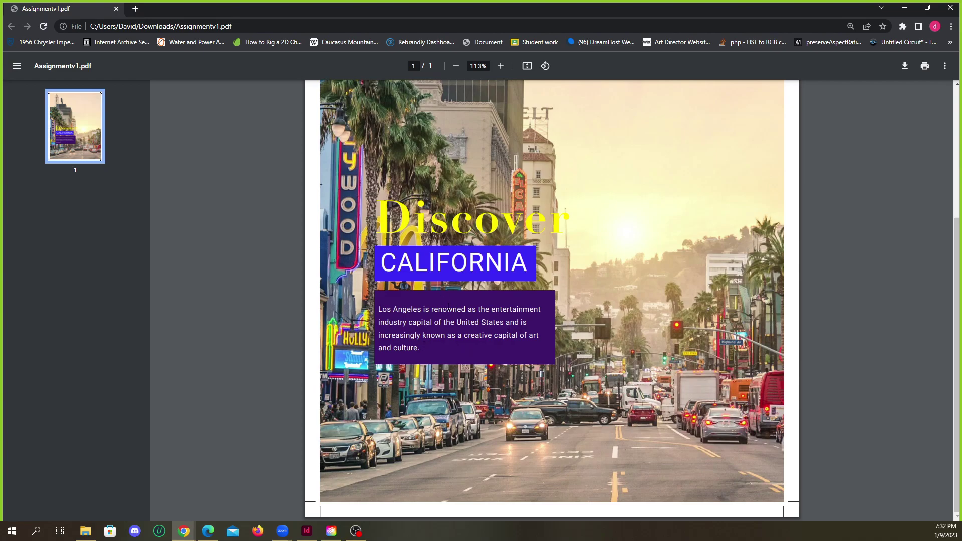
scroll(442, 301, "up", 3)
scroll(505, 387, "down", 3)
scroll(507, 366, "up", 1)
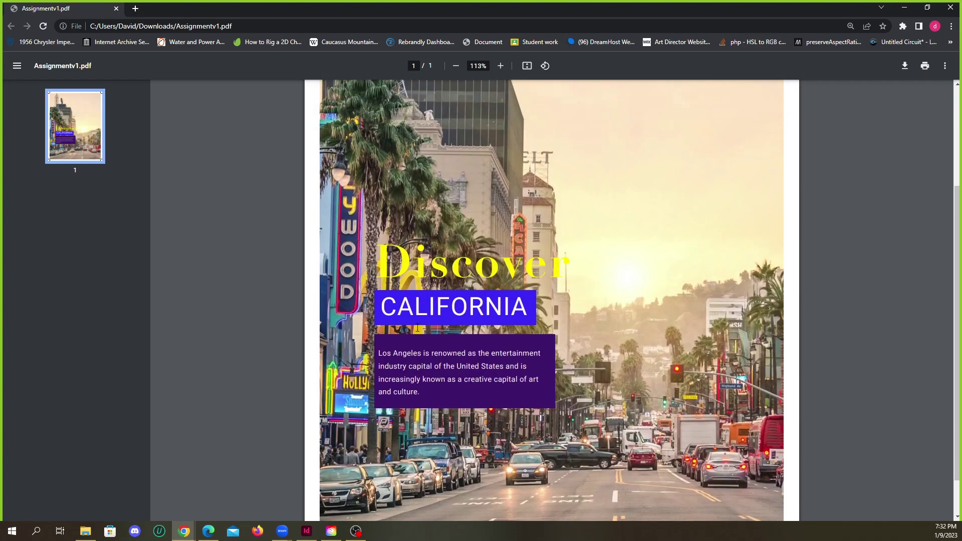
left_click_drag(381, 271, 562, 417)
left_click(618, 423)
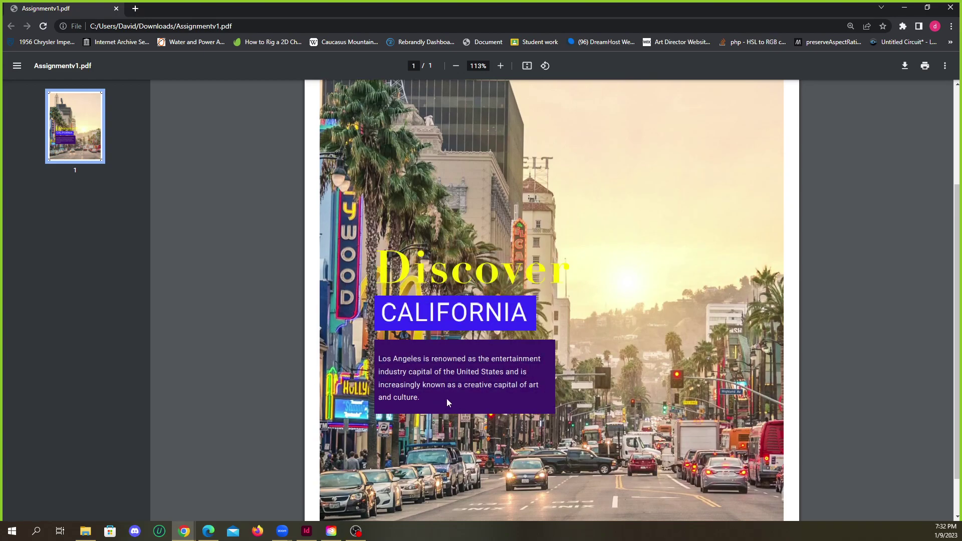
scroll(447, 401, "up", 2)
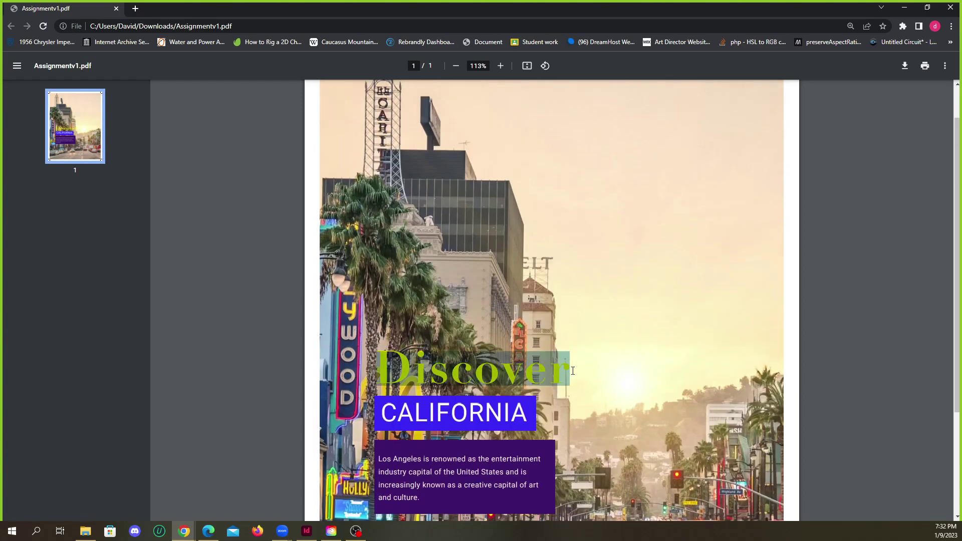
scroll(378, 311, "down", 2)
left_click_drag(378, 261, 546, 298)
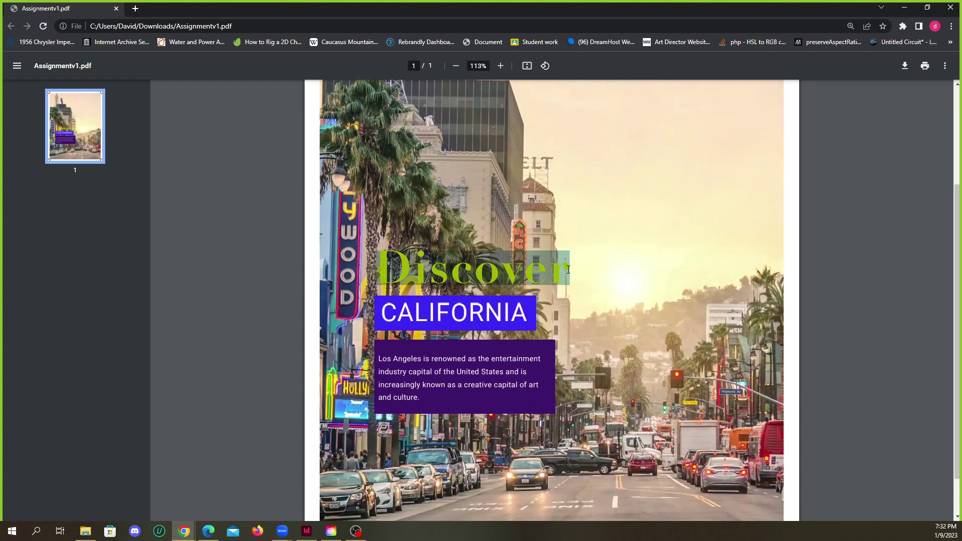
left_click(417, 303)
left_click_drag(388, 269, 570, 283)
left_click(481, 287)
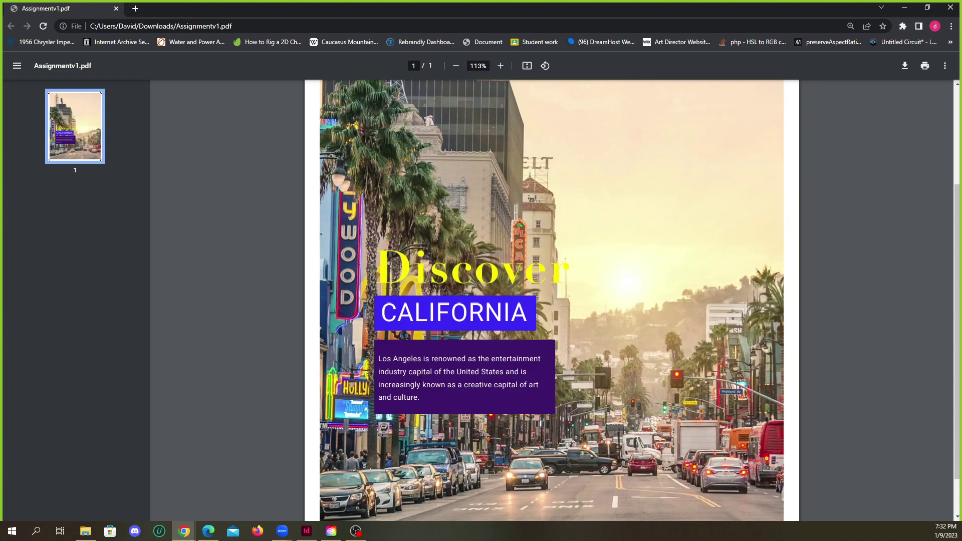
Examine the blue CALIFORNIA label and purple paragraph box up close, and review the overall page layout.
scroll(487, 360, "down", 1)
scroll(485, 350, "up", 5, "ctrl")
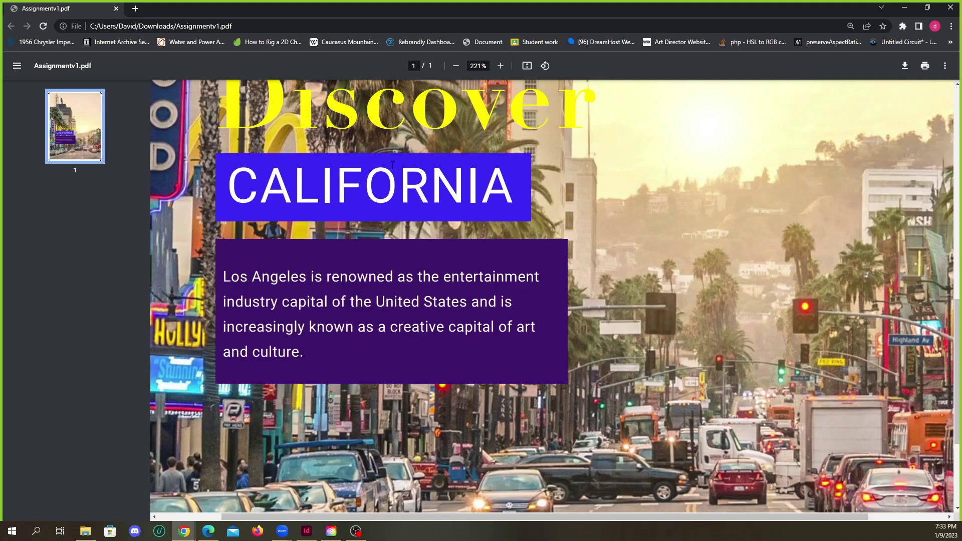
scroll(471, 391, "down", 4, "ctrl")
scroll(441, 367, "up", 1)
scroll(441, 368, "up", 1)
scroll(441, 369, "down", 3)
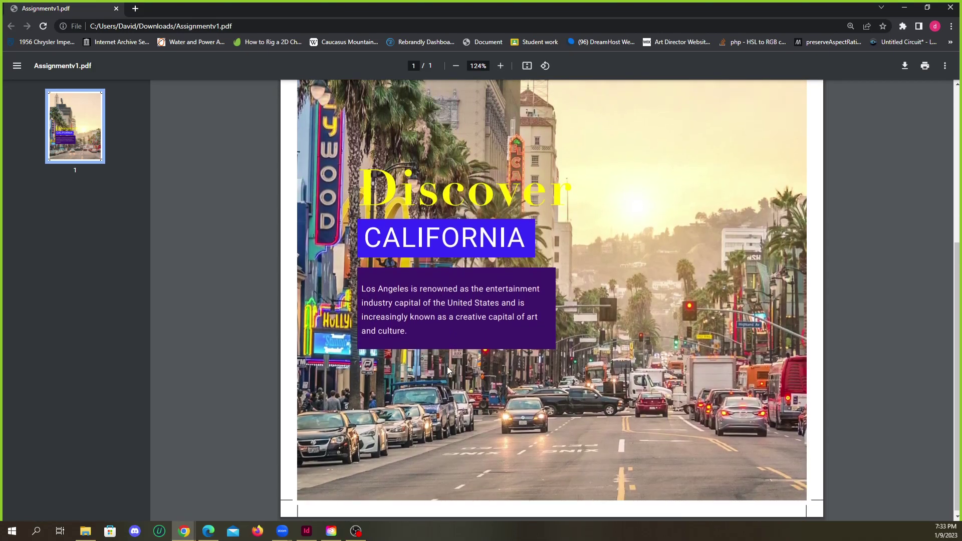
scroll(448, 371, "up", 5)
scroll(450, 365, "down", 4)
scroll(451, 367, "down", 1)
scroll(458, 373, "down", 2, "ctrl")
scroll(468, 379, "up", 1, "ctrl")
scroll(489, 380, "up", 1)
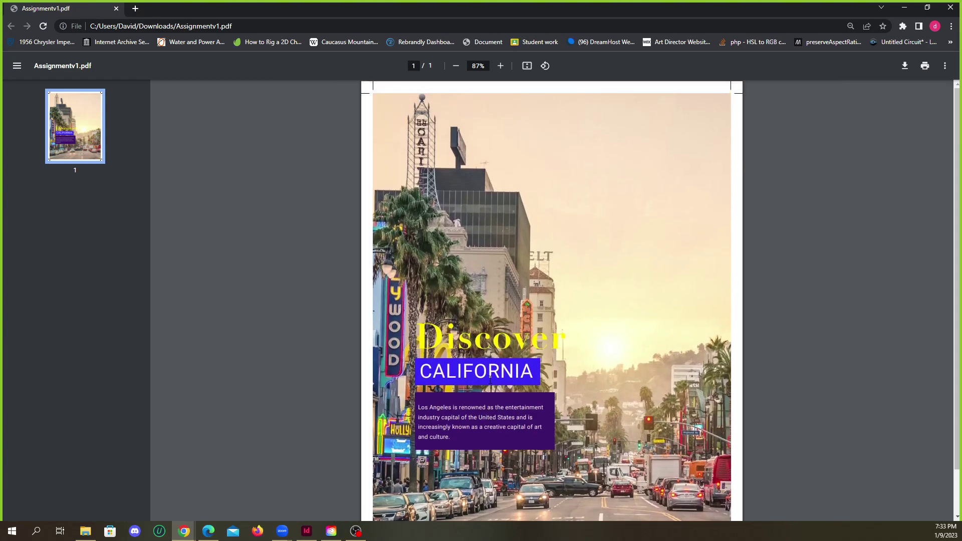
Close Assignmentv1.pdf and view the Arizona spread image in a maximized Photos window.
left_click(116, 9)
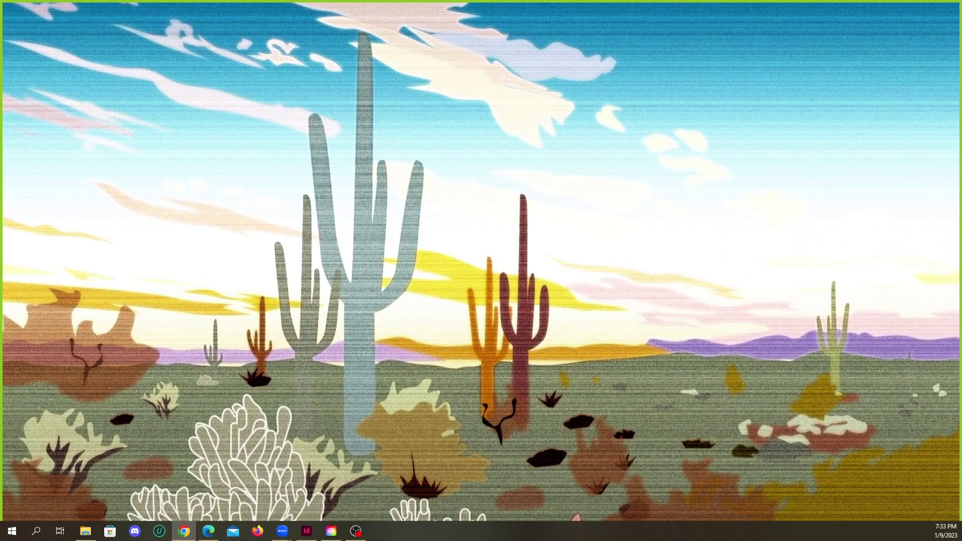
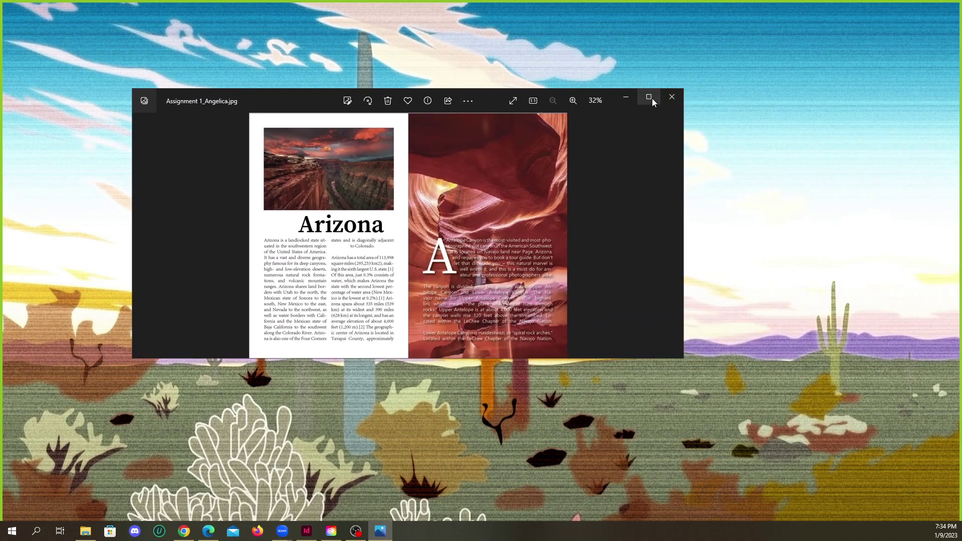
left_click(649, 98)
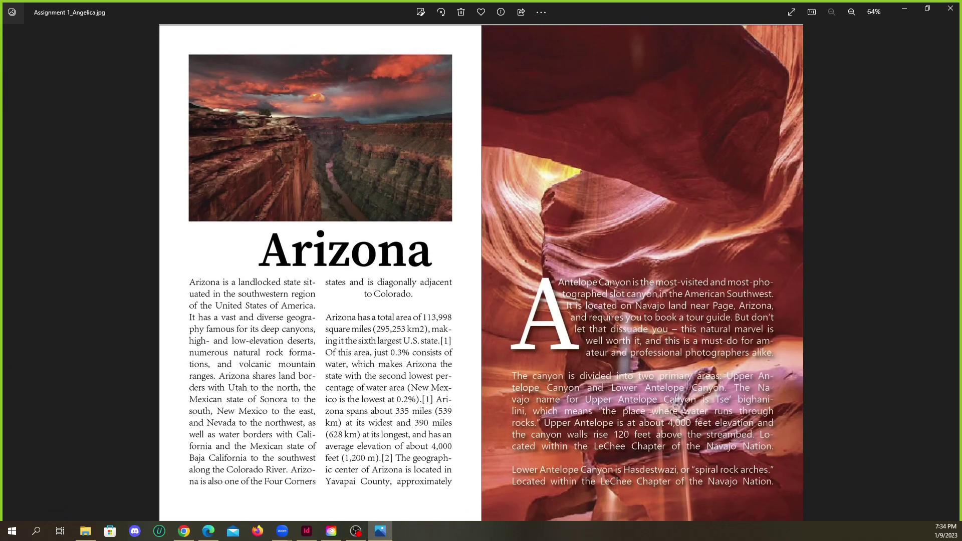
key("alt+Tab")
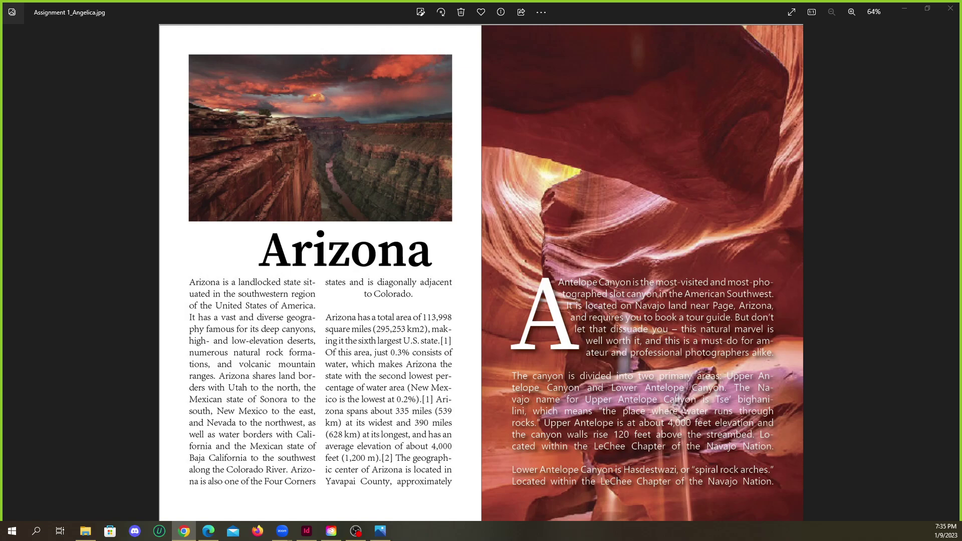
Look over the Arizona spread's body text and drop cap, and switch to 03_End.indd in InDesign.
left_click(191, 291)
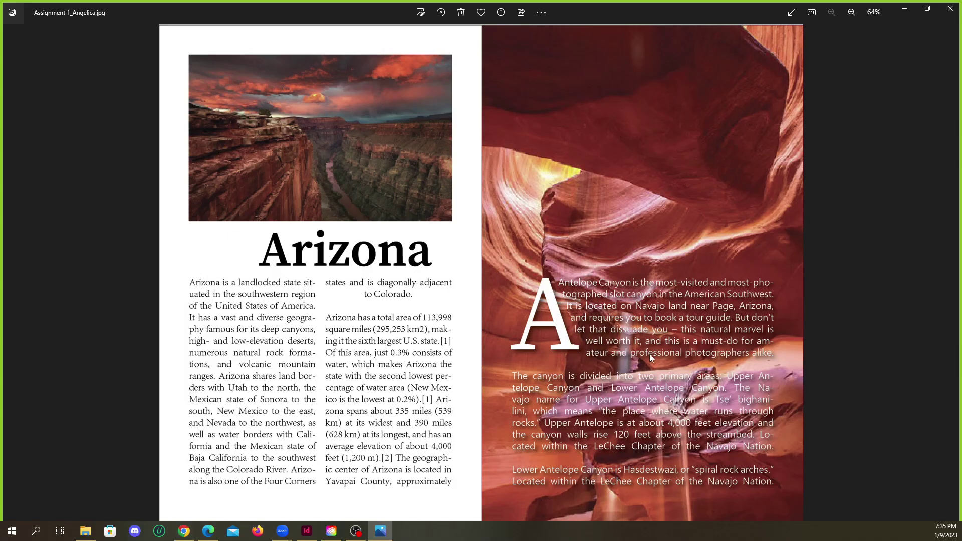
scroll(575, 371, "up", 2)
scroll(558, 376, "down", 2)
key("alt+Tab")
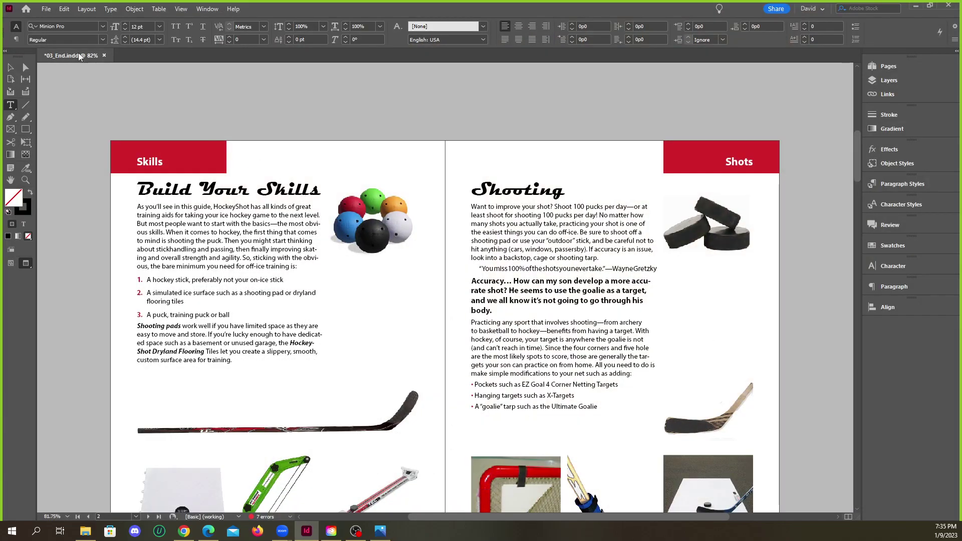
Examine the blank first page of 03_End.indd and how the document's spreads are arranged in the page thumbnails.
scroll(282, 174, "up", 5)
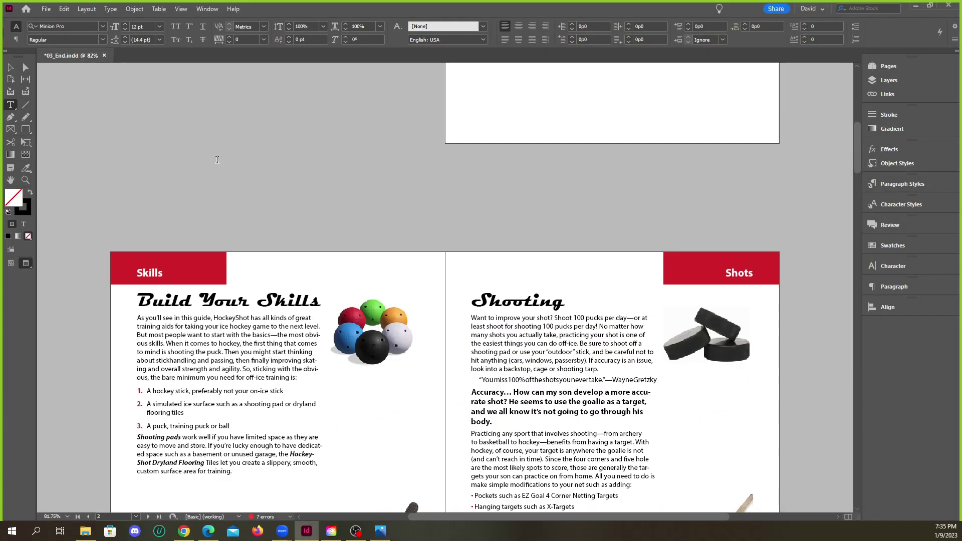
scroll(407, 201, "right", 3)
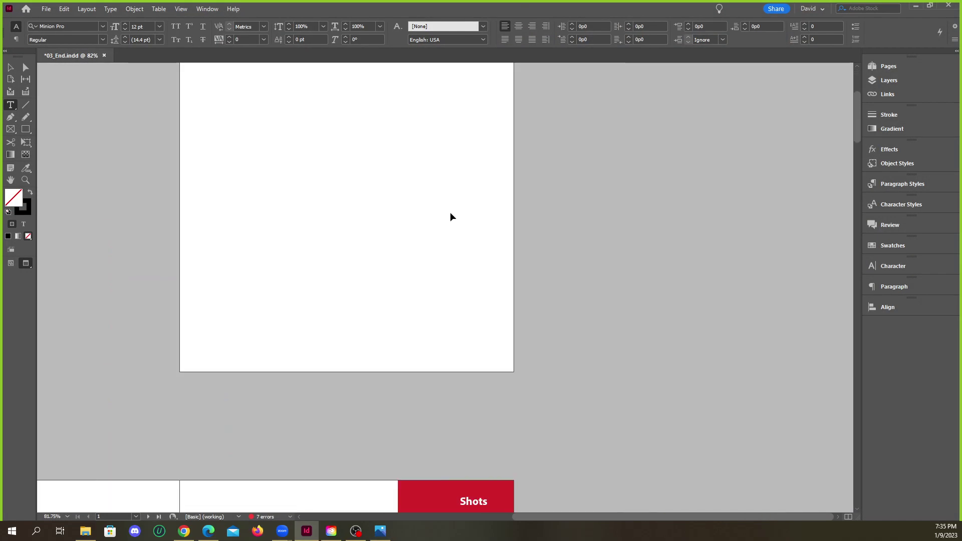
scroll(441, 206, "down", 4)
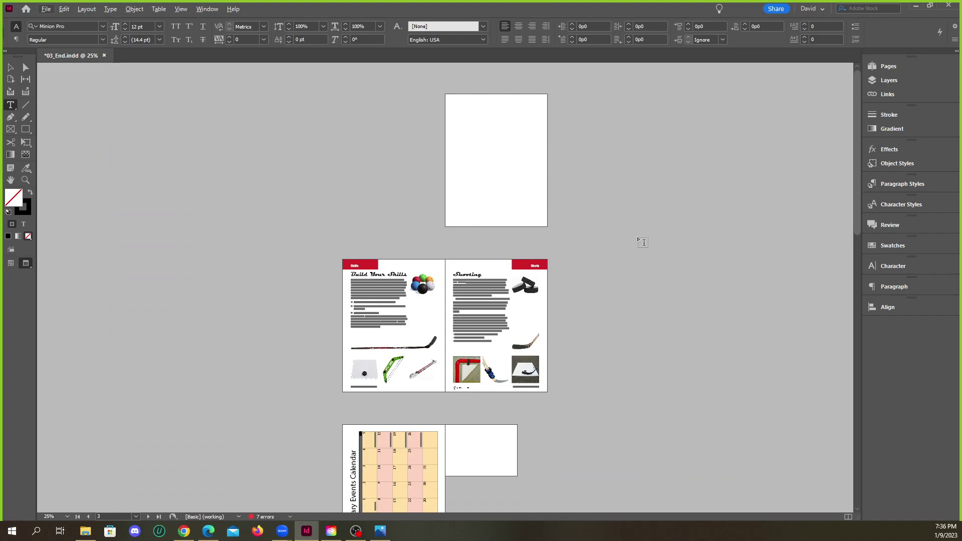
key("ctrl+1")
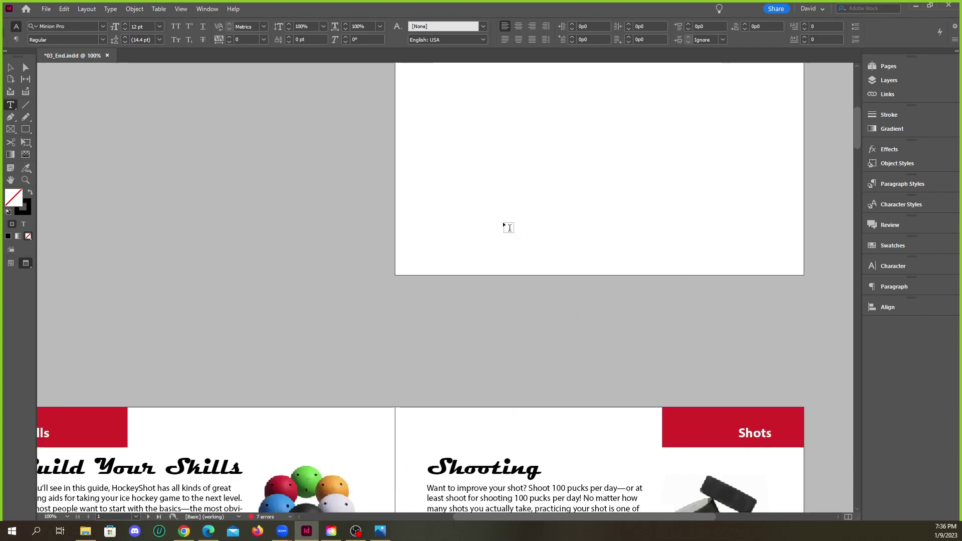
left_click(887, 66)
left_click(805, 116)
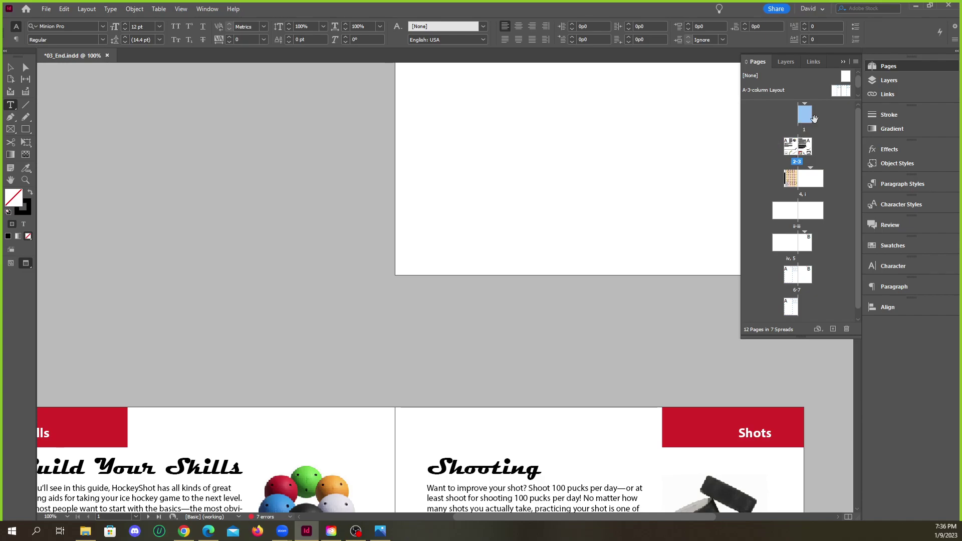
left_click(867, 66)
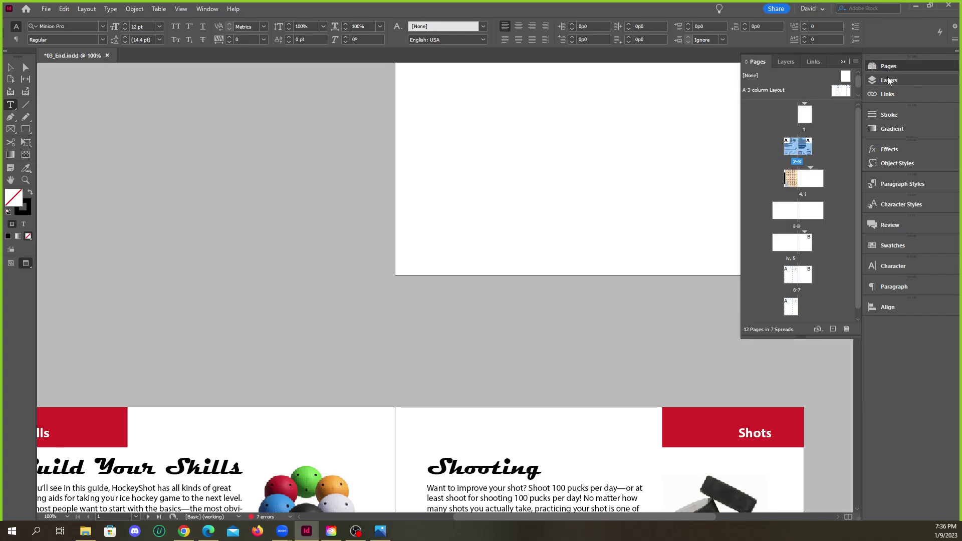
left_click(885, 67)
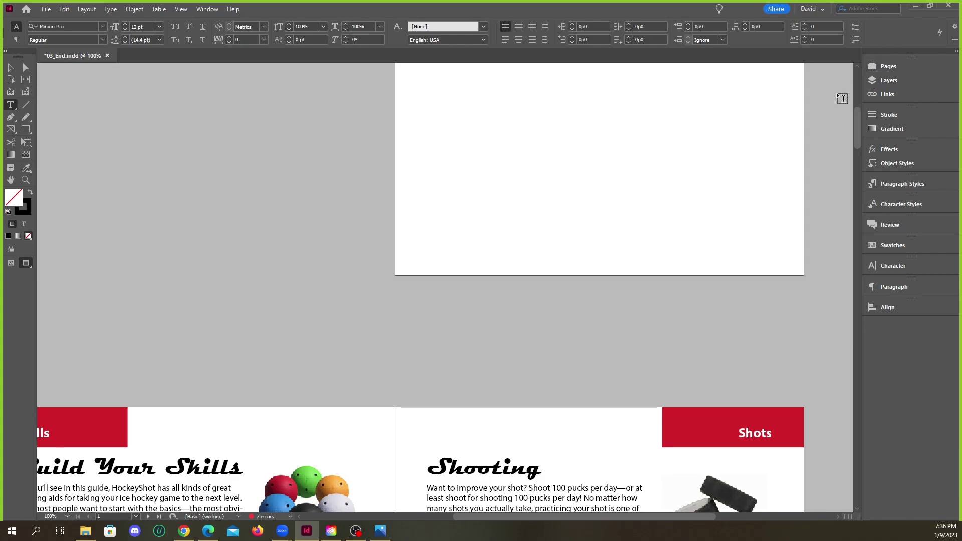
Examine the facing Skills and Shots pages as a complete spread.
scroll(793, 125, "down", 5)
scroll(777, 176, "right", 3)
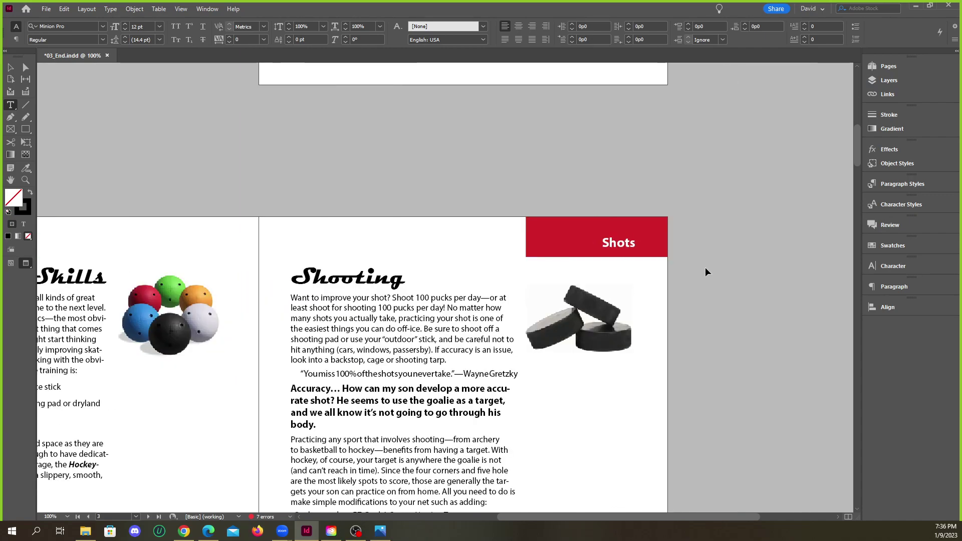
scroll(566, 267, "down", 4)
scroll(476, 299, "up", 3)
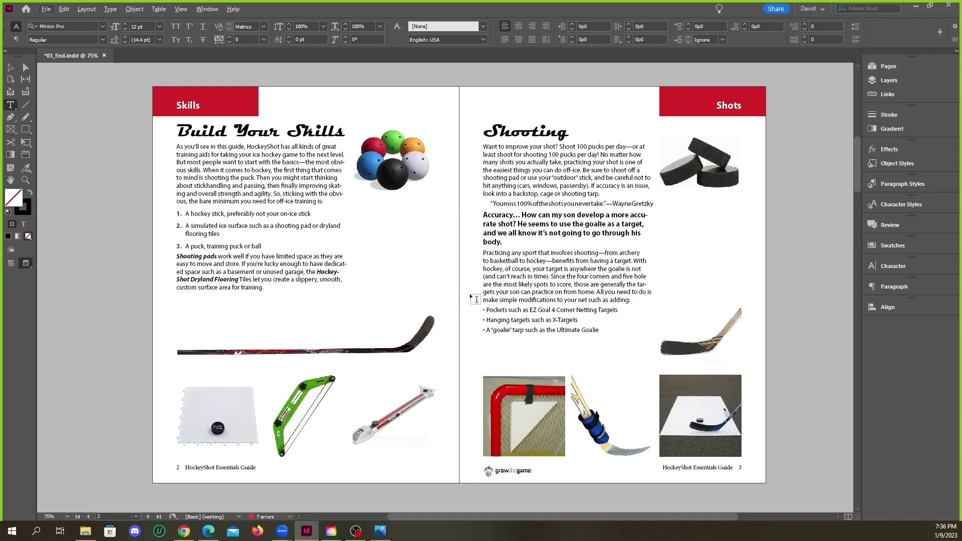
Enlarge the page thumbnails area and try to move the Skills page ahead of blank page 1.
left_click(891, 70)
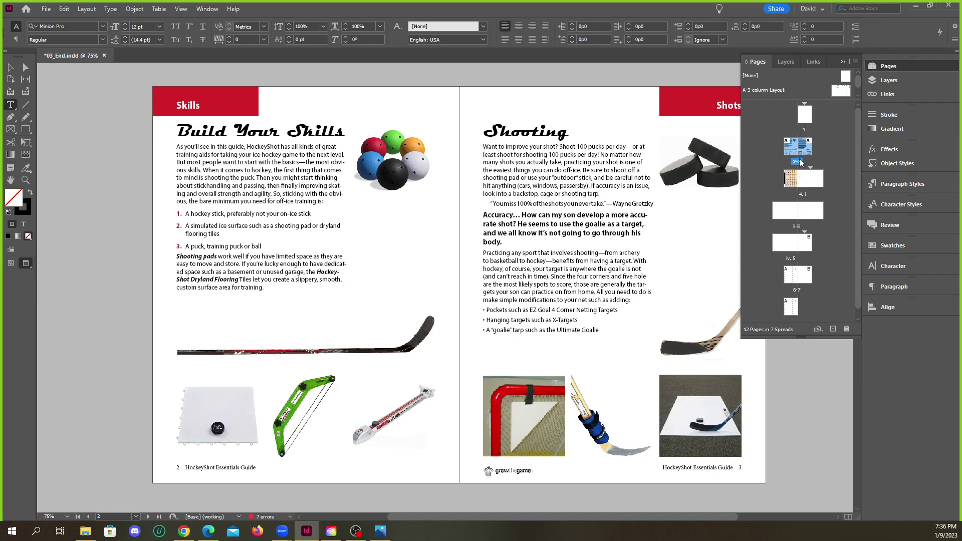
left_click(804, 116)
left_click_drag(743, 343, 579, 431)
left_click(712, 145)
left_click_drag(711, 144, 713, 111)
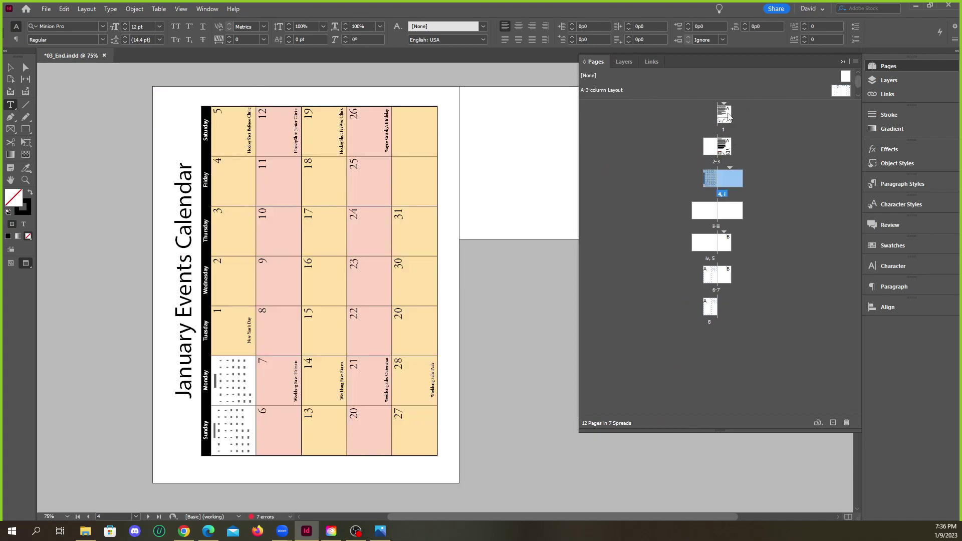
double_click(726, 151)
Disable Allow Document Pages to Shuffle and try placing the Skills and Shots pages beside page 1 in one spread.
left_click(856, 61)
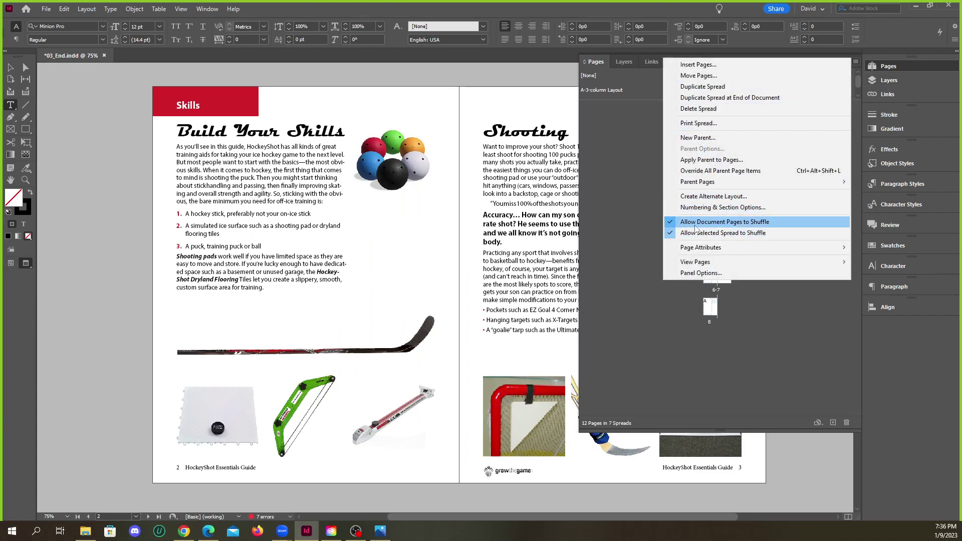
left_click(729, 226)
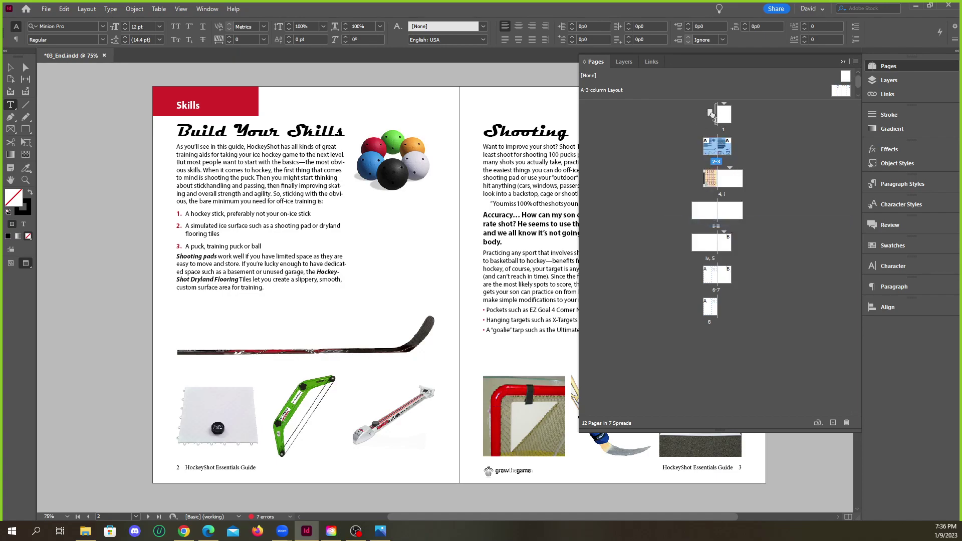
left_click_drag(714, 117, 715, 120)
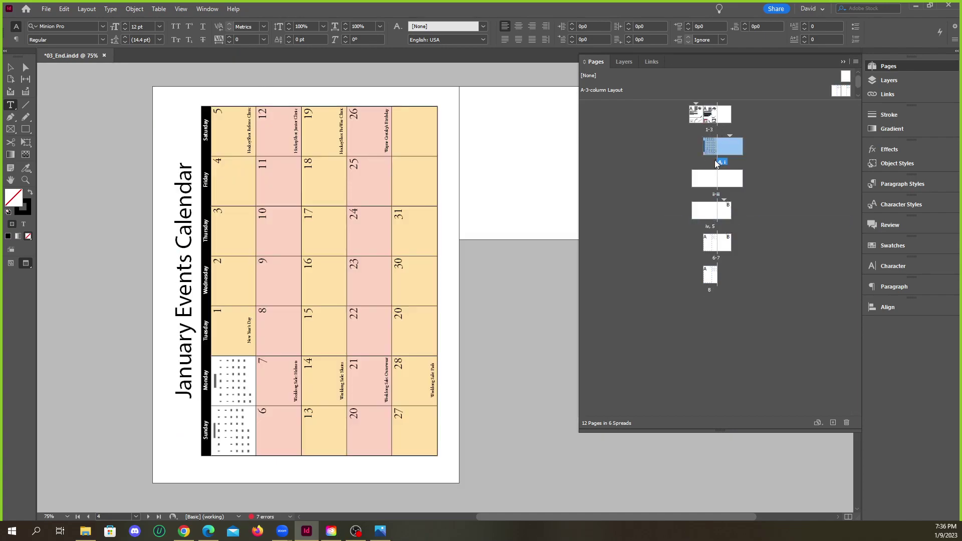
left_click(696, 119)
left_click_drag(711, 118, 712, 151)
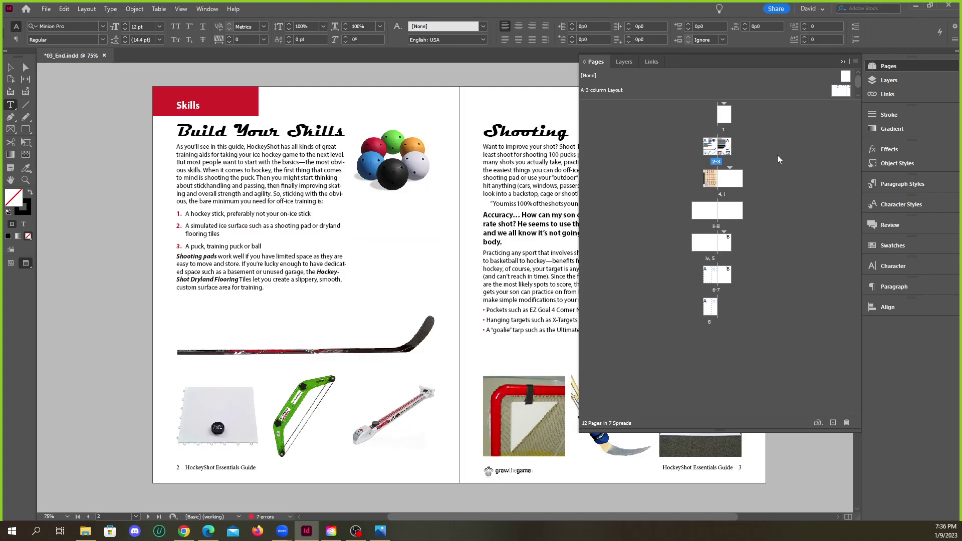
Try placing only the Skills page before the blank first page as a two-page spread, and view the result.
left_click_drag(701, 123, 713, 118)
double_click(713, 118)
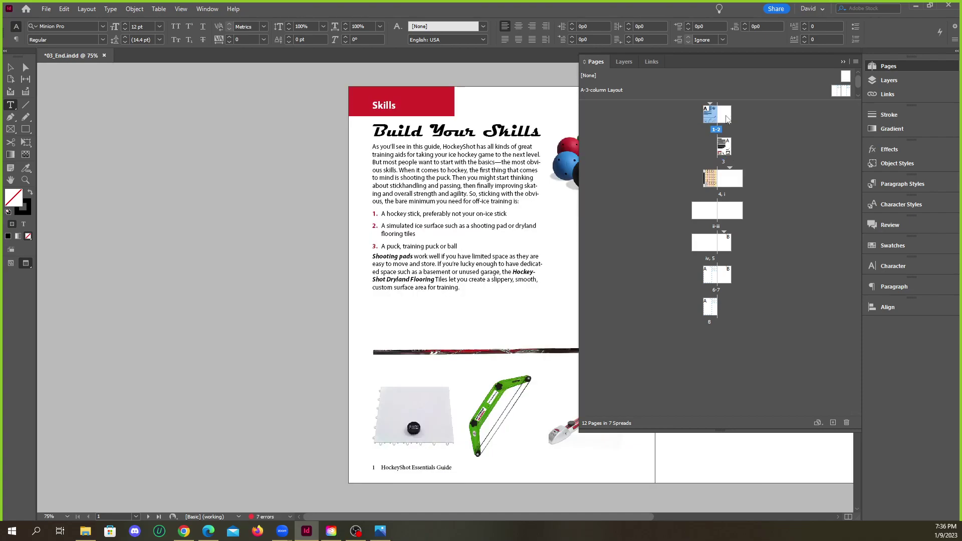
left_click(842, 62)
scroll(600, 217, "right", 5)
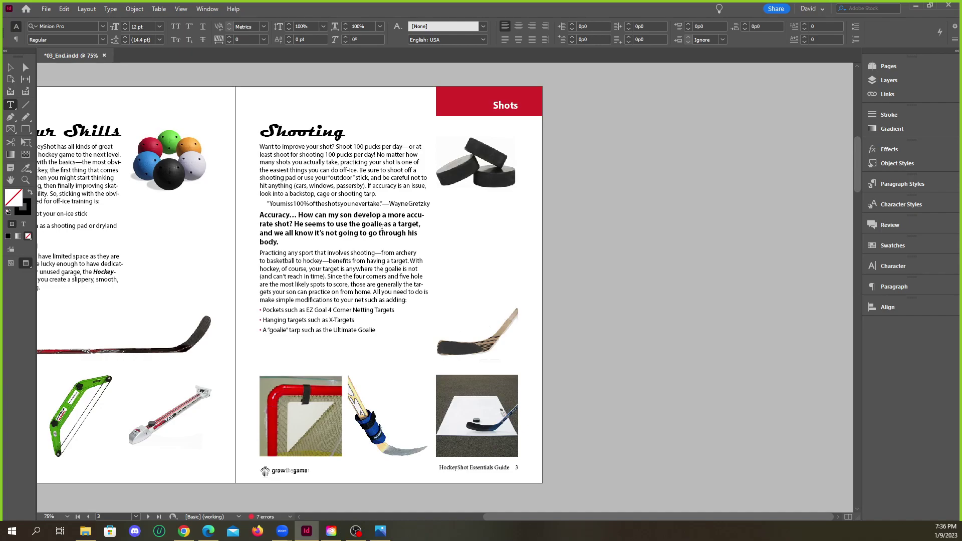
Close 03_End.indd without saving the changes and minimize InDesign.
left_click(104, 55)
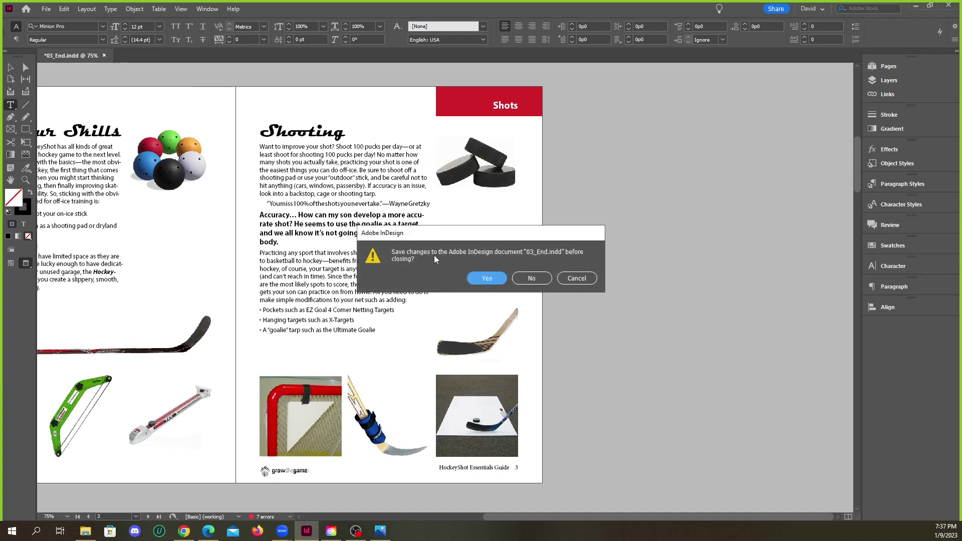
left_click(527, 278)
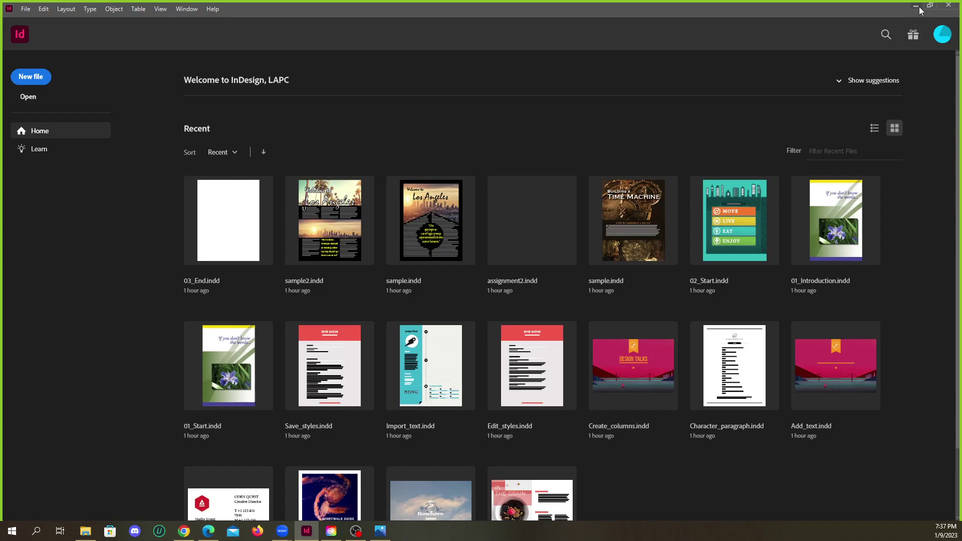
left_click(919, 7)
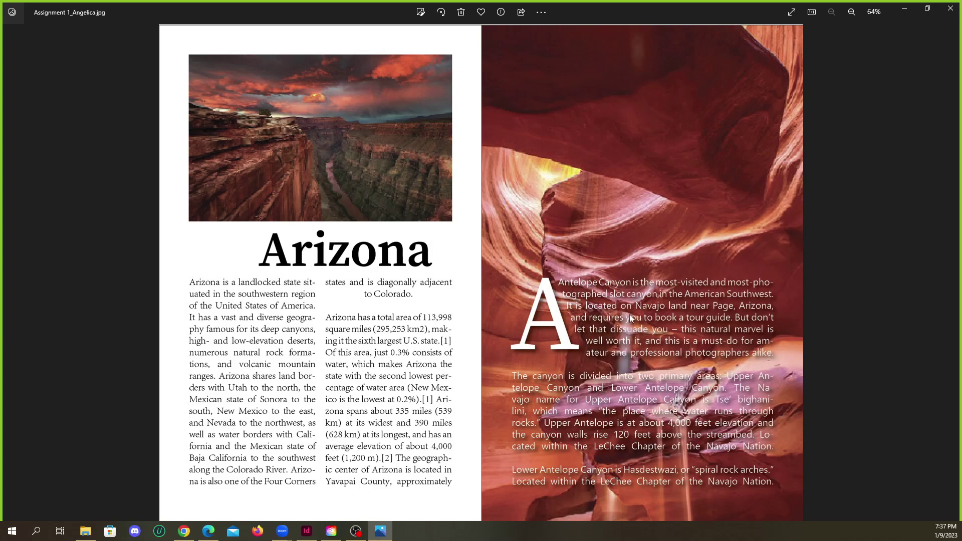
Close the Arizona image and show VeniceBeachLayout.pdf in a maximized Chrome window.
left_click(950, 9)
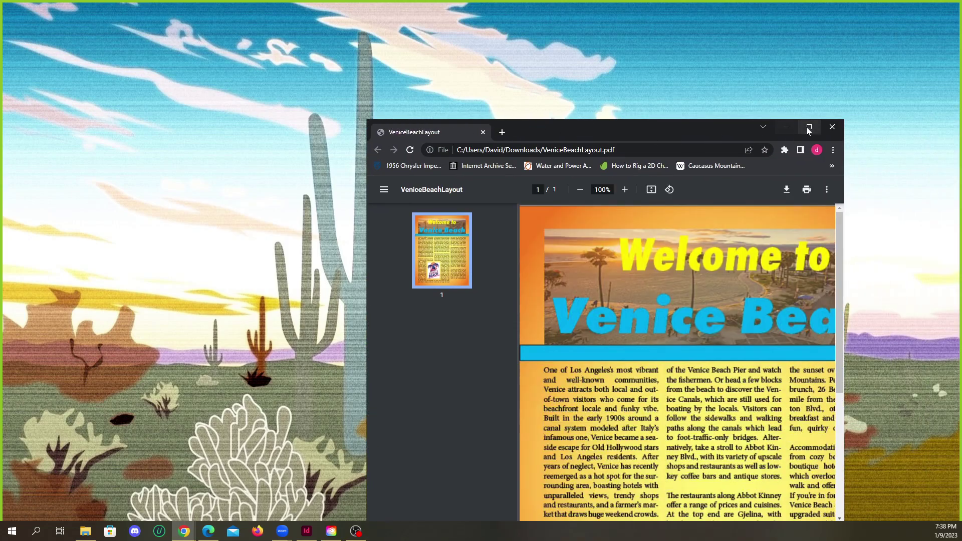
key("super+Up")
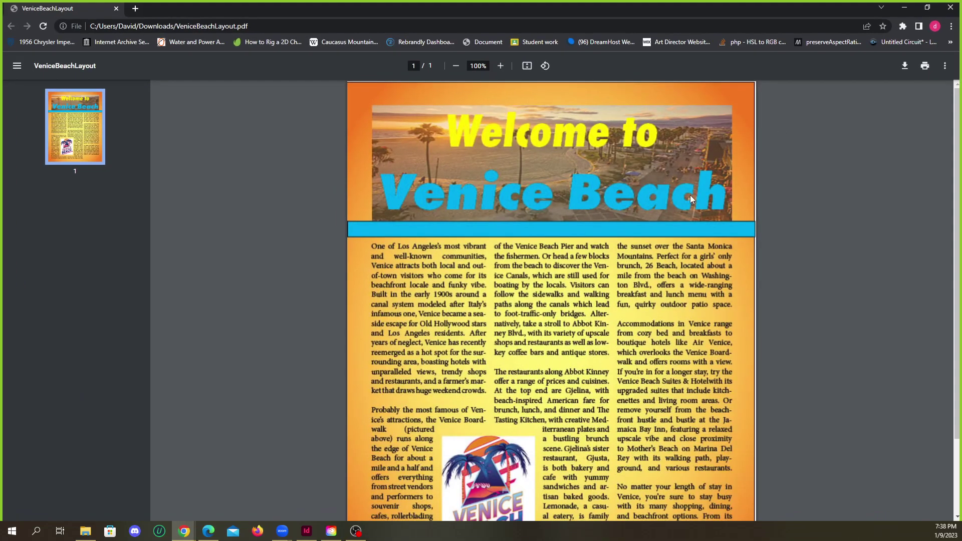
Examine the Venice Beach page from the title photo down through the three text columns and the wrapped logo.
scroll(690, 196, "down", 2)
scroll(699, 218, "up", 2)
scroll(585, 250, "down", 2)
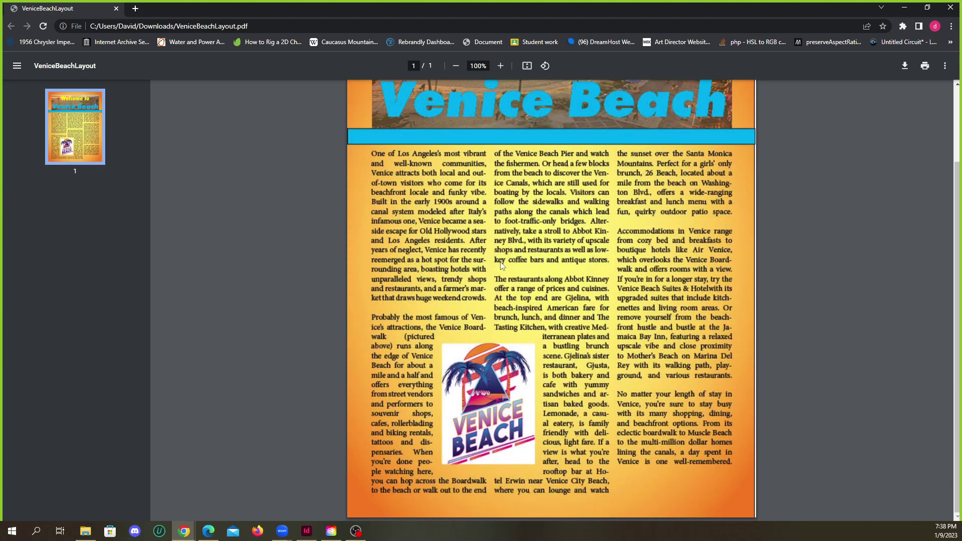
scroll(638, 333, "up", 2)
scroll(427, 157, "down", 2)
scroll(526, 395, "up", 2)
scroll(526, 394, "down", 2)
scroll(529, 321, "up", 2)
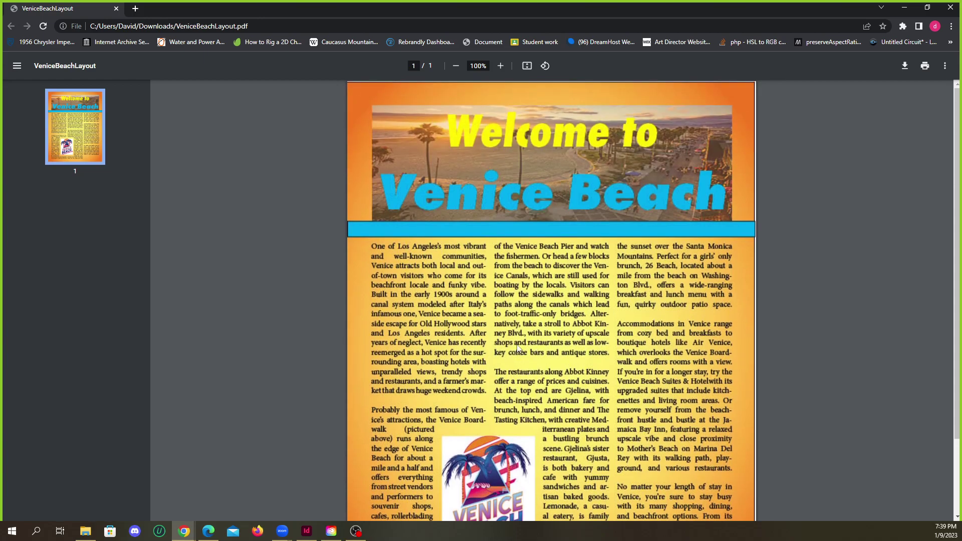
scroll(521, 350, "down", 2)
scroll(568, 363, "up", 2)
Examine the blue divider bar's outline and the justified column text up close, and review the title area.
scroll(551, 252, "up", 8, "ctrl")
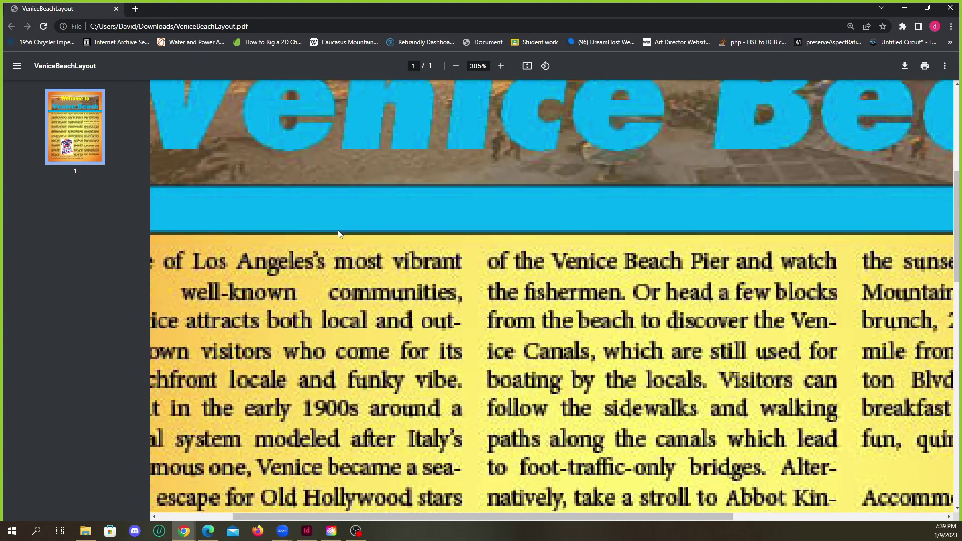
scroll(371, 235, "down", 5, "ctrl")
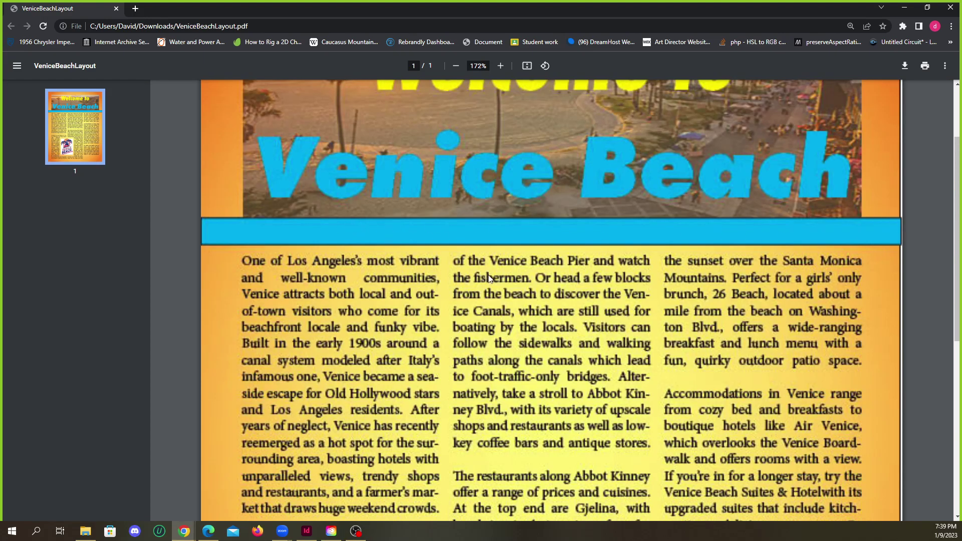
scroll(532, 260, "down", 3, "ctrl")
scroll(534, 192, "down", 1, "ctrl")
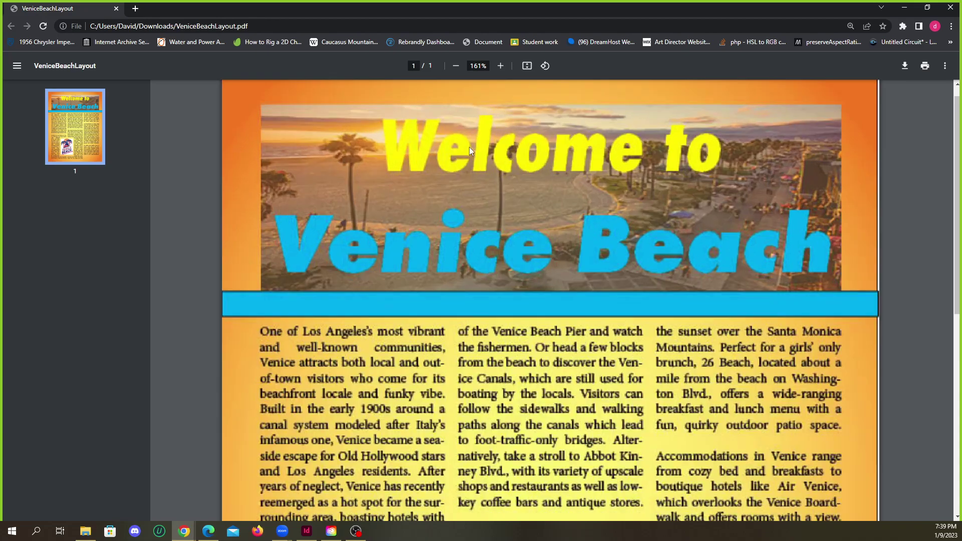
scroll(524, 201, "down", 2, "ctrl")
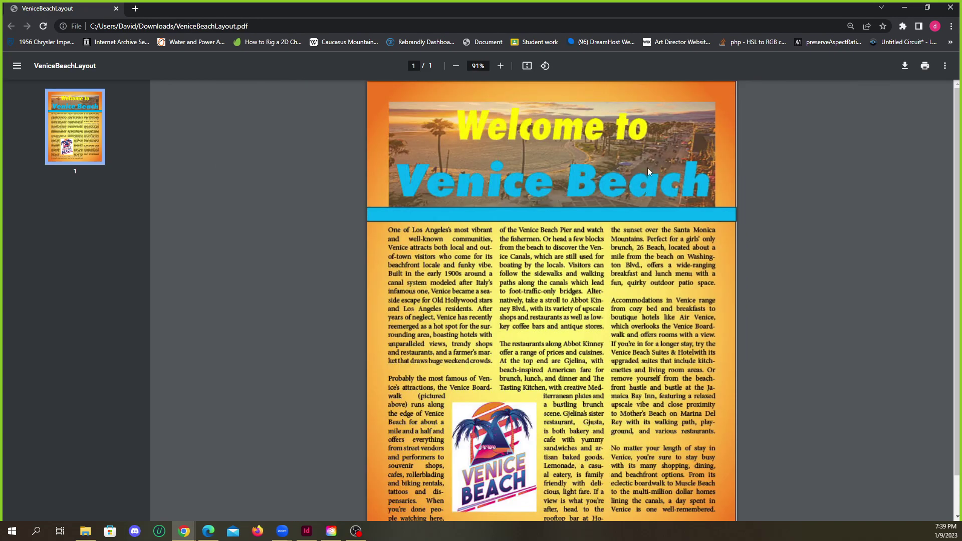
Compare the yellow and blue title lettering against the beach photo, up close and within the whole page.
scroll(587, 160, "up", 3, "ctrl")
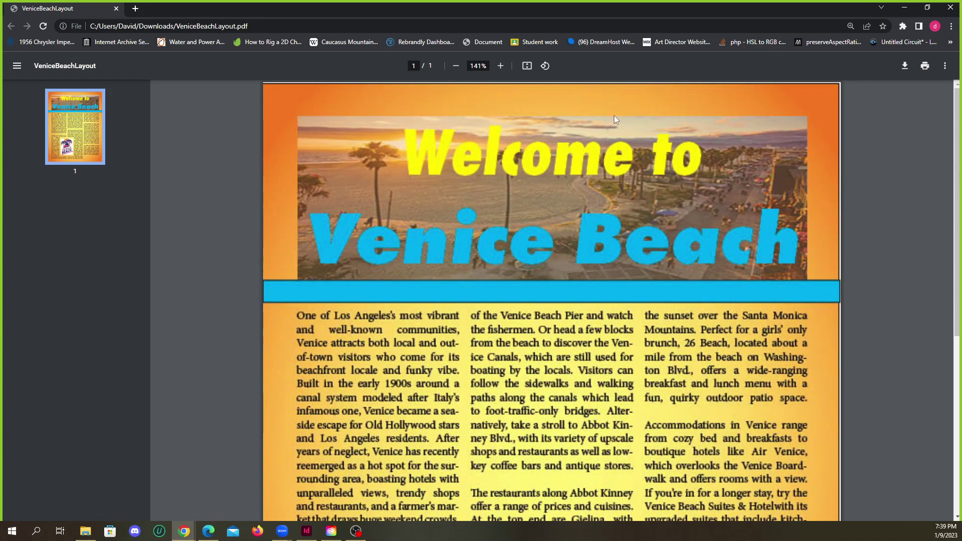
scroll(445, 167, "down", 3, "ctrl")
scroll(517, 176, "up", 1, "ctrl")
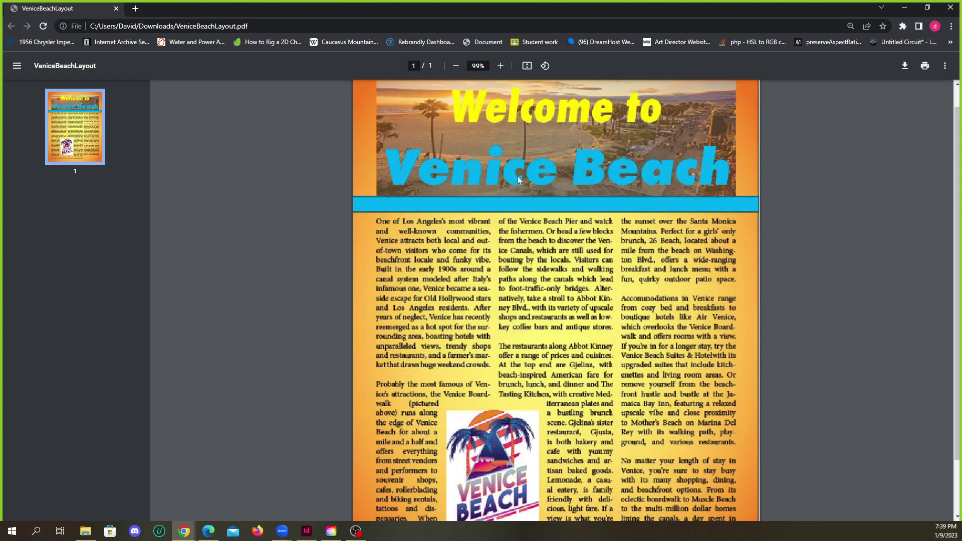
scroll(531, 162, "up", 1)
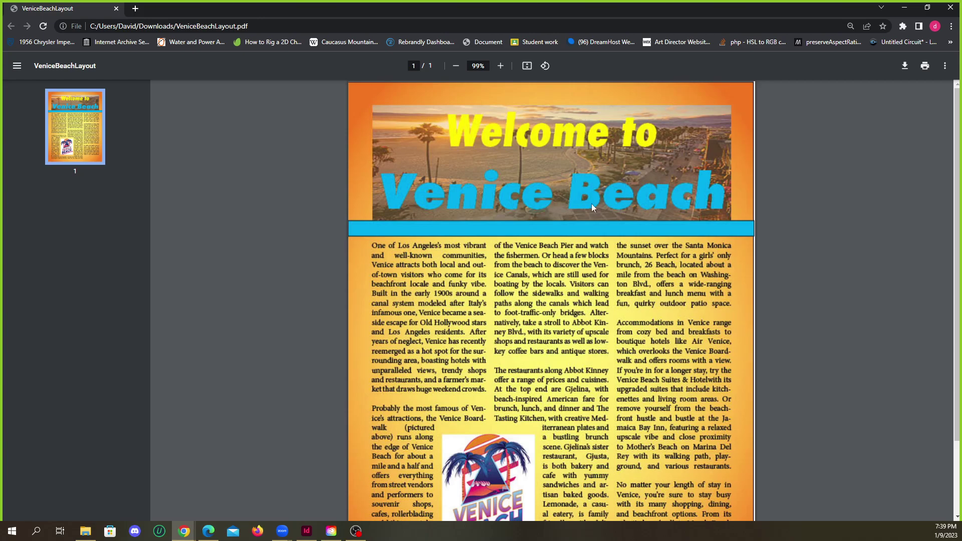
scroll(527, 185, "up", 3, "ctrl")
scroll(527, 185, "down", 3, "ctrl")
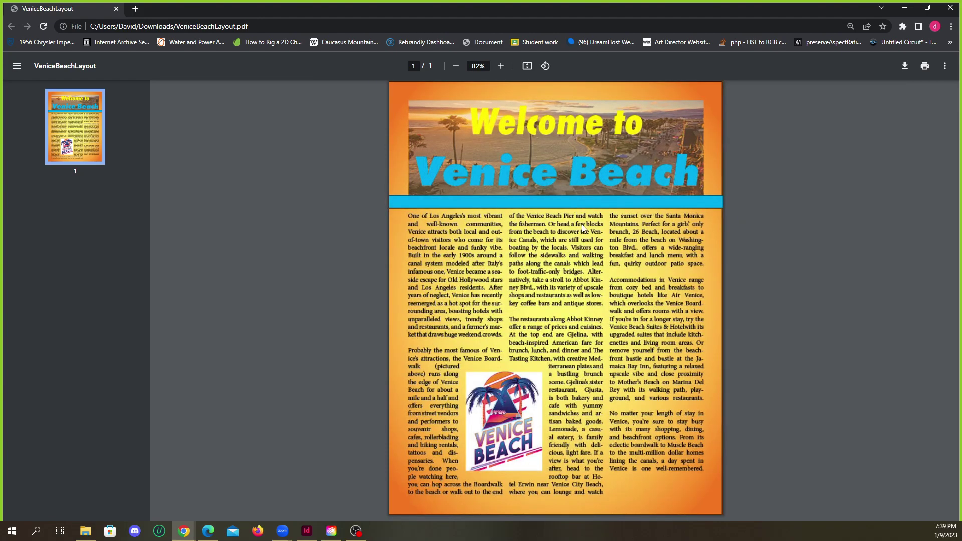
scroll(586, 223, "up", 2, "ctrl")
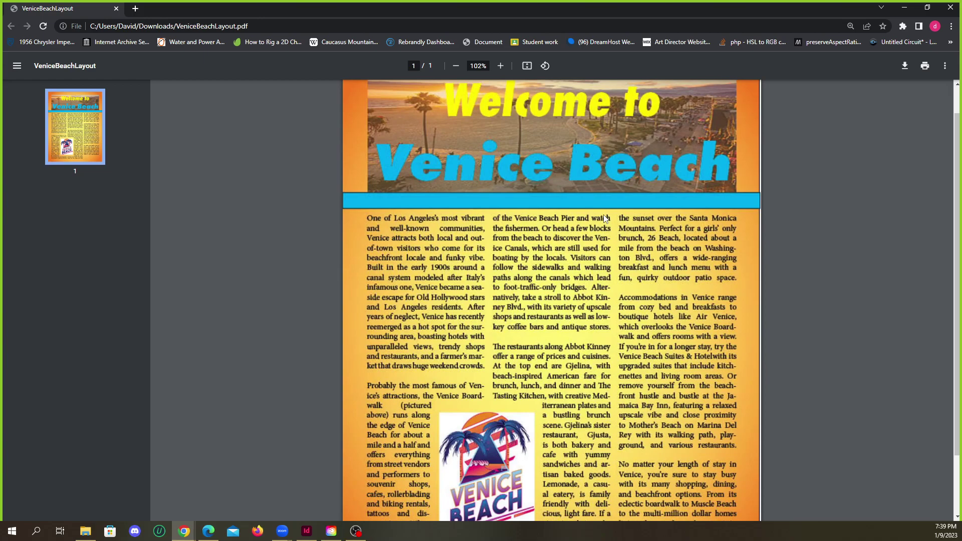
Review the Venice Beach page from the title photo down to the wrapped logo and the ends of the text columns.
scroll(599, 213, "up", 1)
scroll(598, 209, "down", 2)
scroll(605, 206, "up", 2)
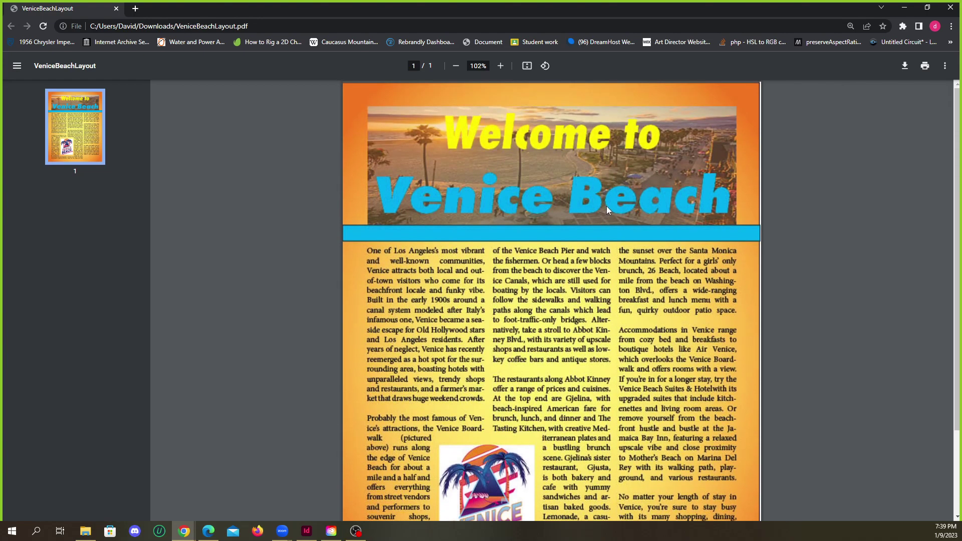
scroll(592, 199, "down", 1)
scroll(603, 197, "down", 1, "ctrl")
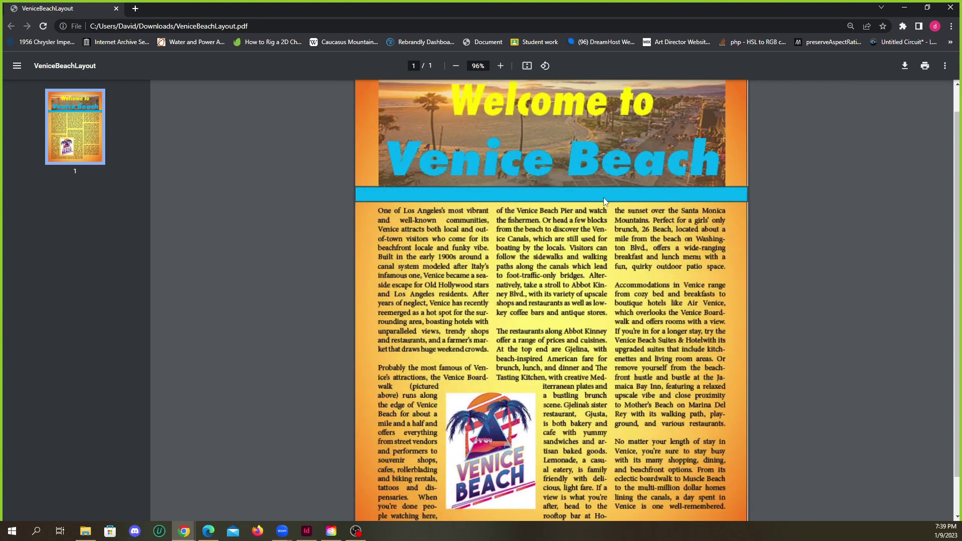
scroll(614, 211, "down", 1)
scroll(616, 209, "up", 2)
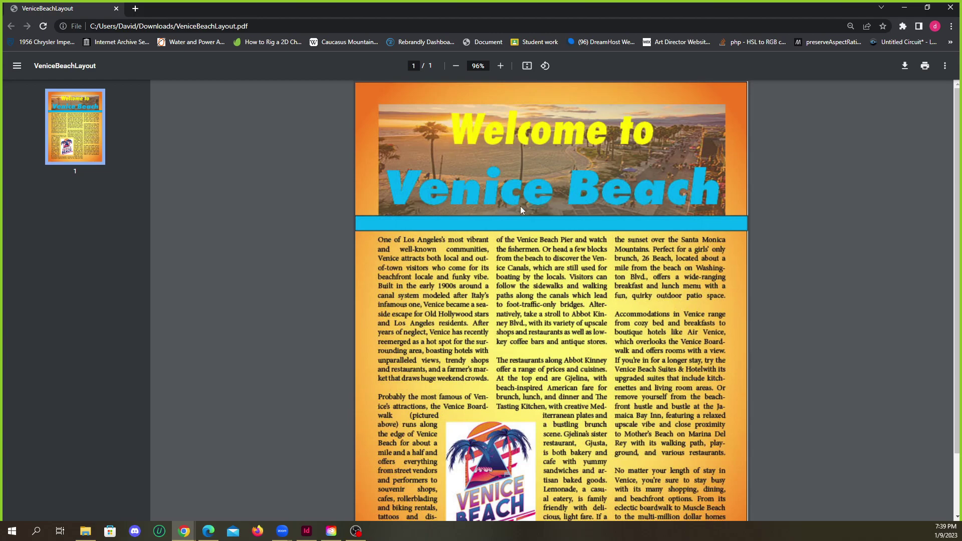
Examine the blue divider bar and the title lettering over the beach photo up close and within the page.
scroll(351, 225, "up", 5, "ctrl")
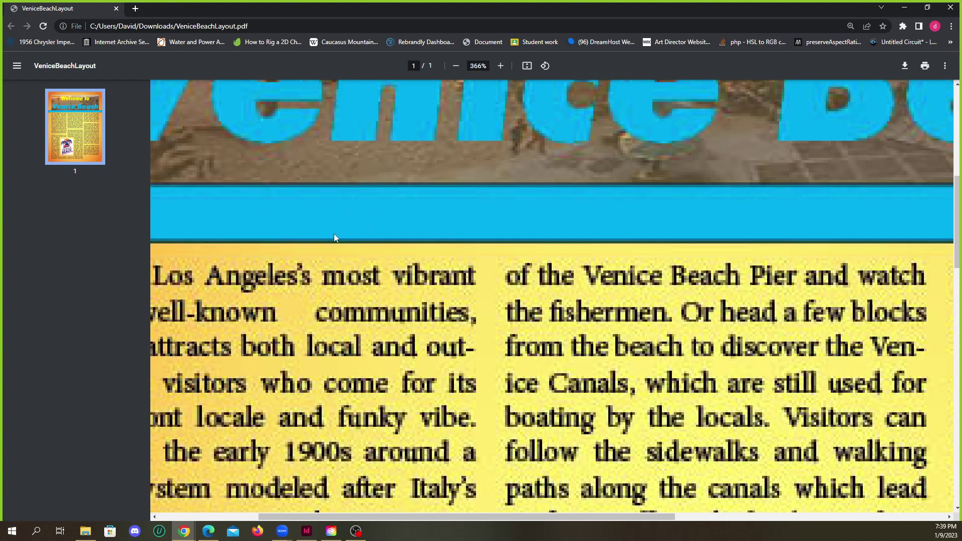
scroll(449, 256, "down", 5, "ctrl")
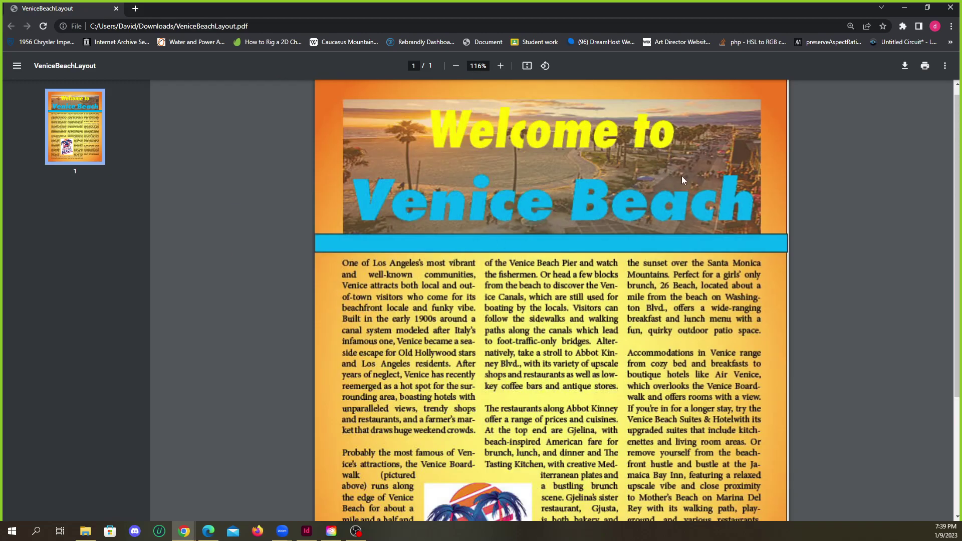
scroll(685, 179, "down", 2)
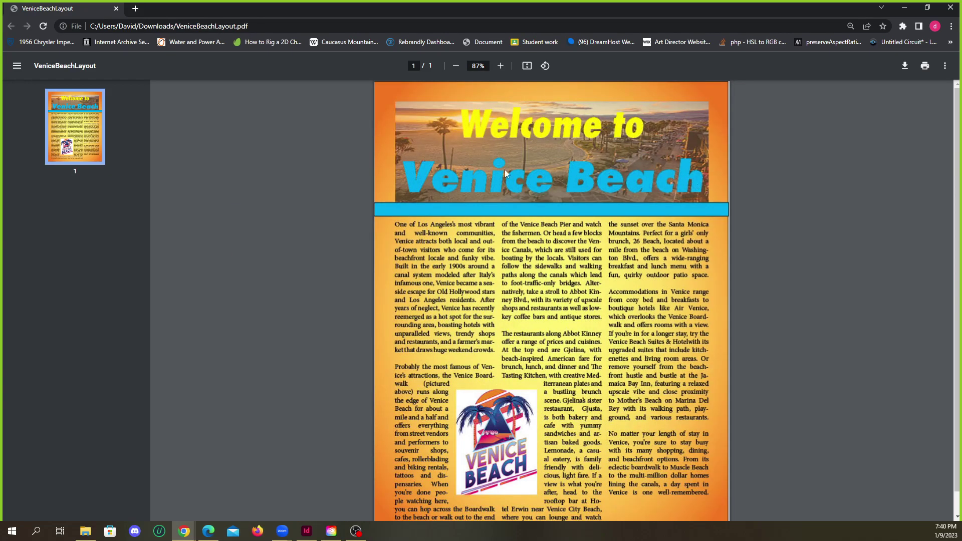
scroll(579, 149, "up", 5, "ctrl")
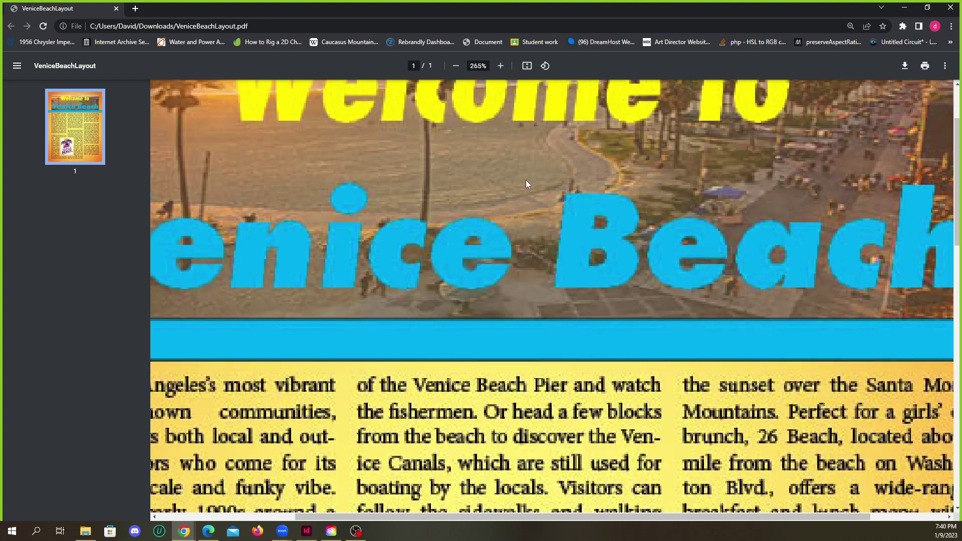
scroll(493, 254, "down", 5, "ctrl")
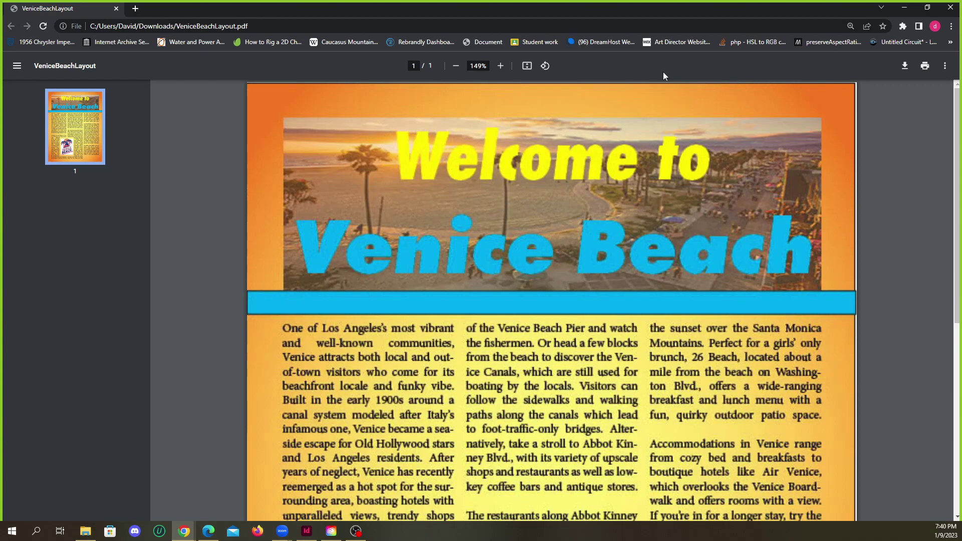
Close the Venice Beach layout and look over the Assignment1 (1).pdf page in a maximized window.
left_click(950, 8)
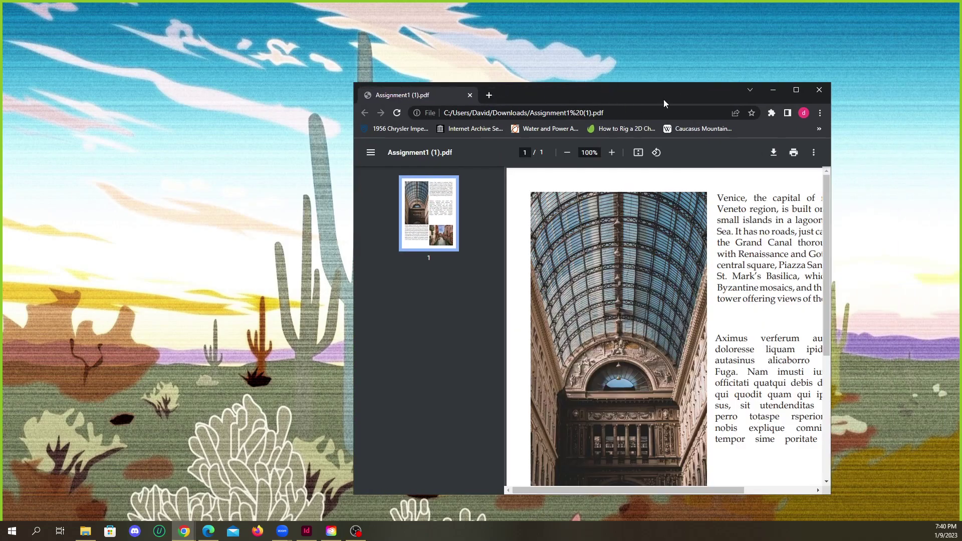
left_click(794, 90)
scroll(535, 186, "down", 3)
scroll(534, 200, "up", 3)
scroll(533, 213, "down", 3)
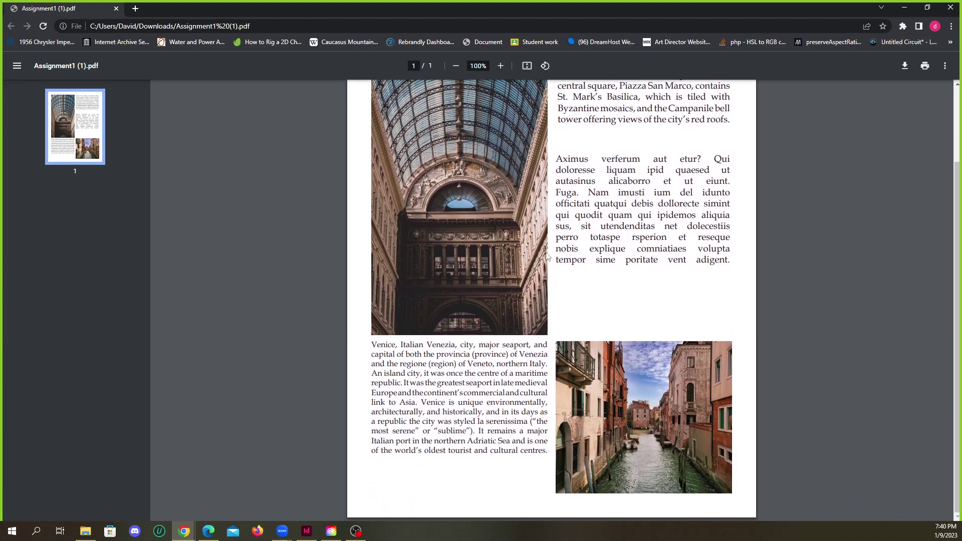
scroll(544, 258, "up", 3)
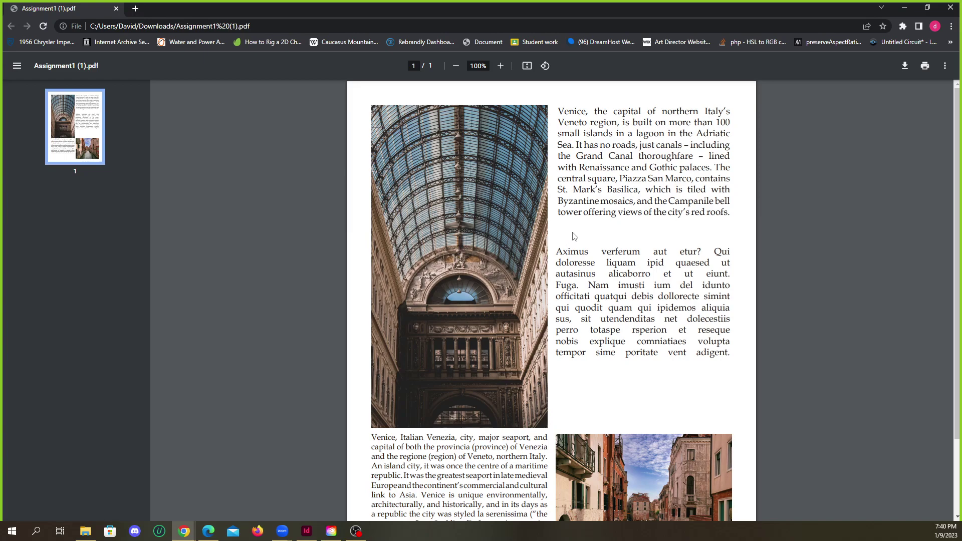
scroll(691, 238, "down", 2)
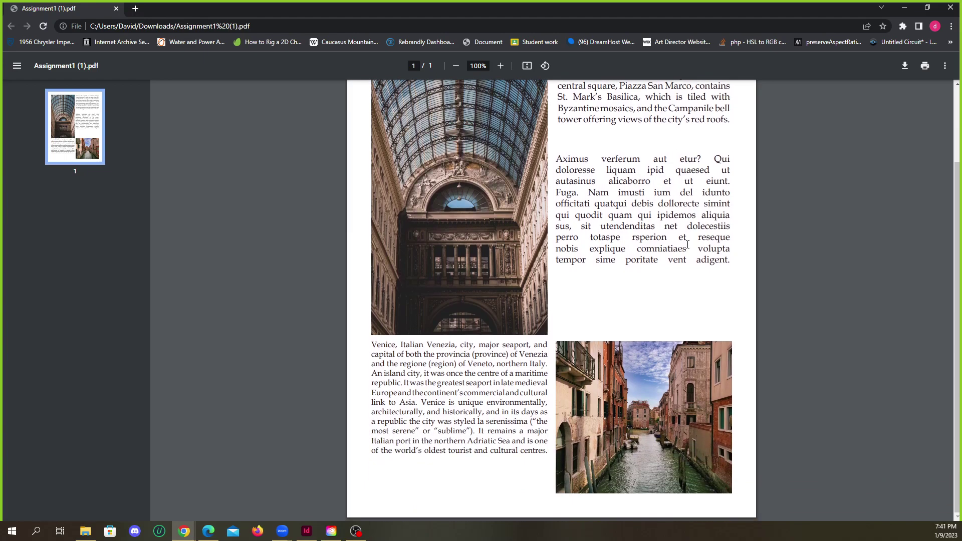
Highlight the Venice paragraph beneath the arcade photo to examine its text, and clear the highlight.
scroll(687, 244, "up", 2)
scroll(688, 244, "down", 2)
left_click_drag(371, 344, 550, 457)
left_click(527, 471)
scroll(592, 456, "up", 2)
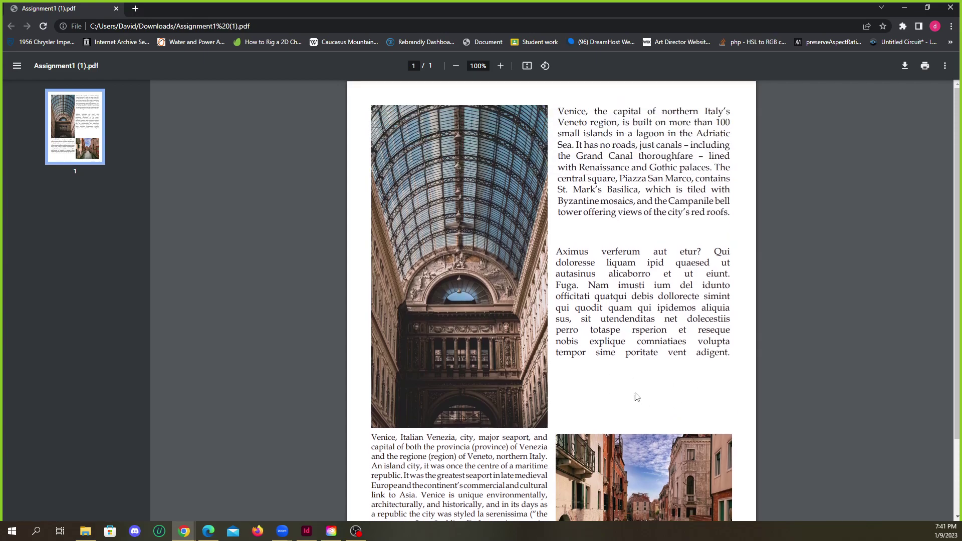
Highlight the two text blocks beside the arcade photo to compare their alignment and spacing, and clear the highlight.
scroll(640, 237, "down", 2)
scroll(640, 237, "up", 2)
left_click_drag(556, 249, 696, 346)
left_click(702, 373)
left_click_drag(558, 253, 725, 353)
left_click(589, 212)
left_click_drag(557, 111, 702, 390)
left_click(661, 393)
Compare the three text blocks and two photos across the whole Assignment1 page, and close the PDF.
scroll(662, 307, "down", 2)
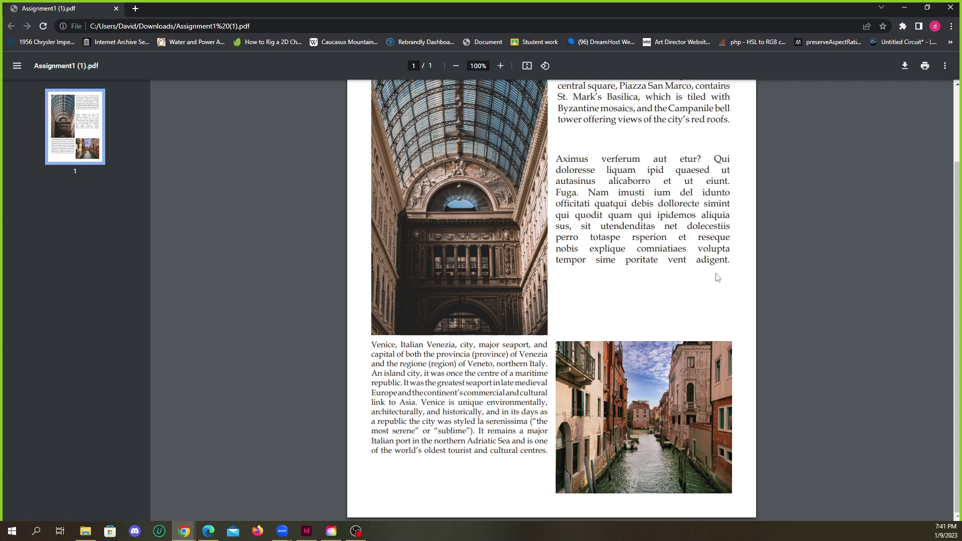
scroll(538, 391, "up", 2)
scroll(538, 391, "down", 3)
scroll(629, 307, "up", 3)
scroll(629, 357, "down", 3)
scroll(623, 270, "up", 3)
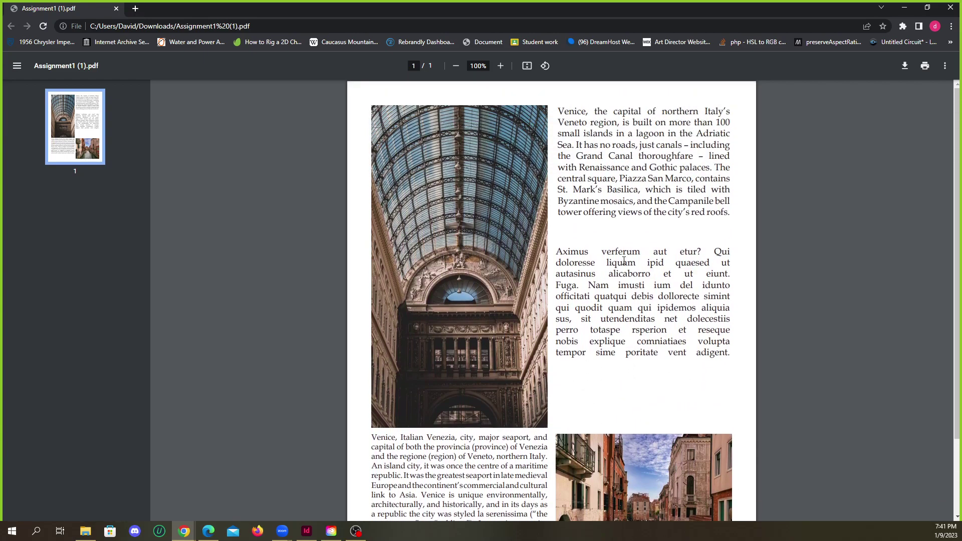
scroll(551, 325, "down", 3)
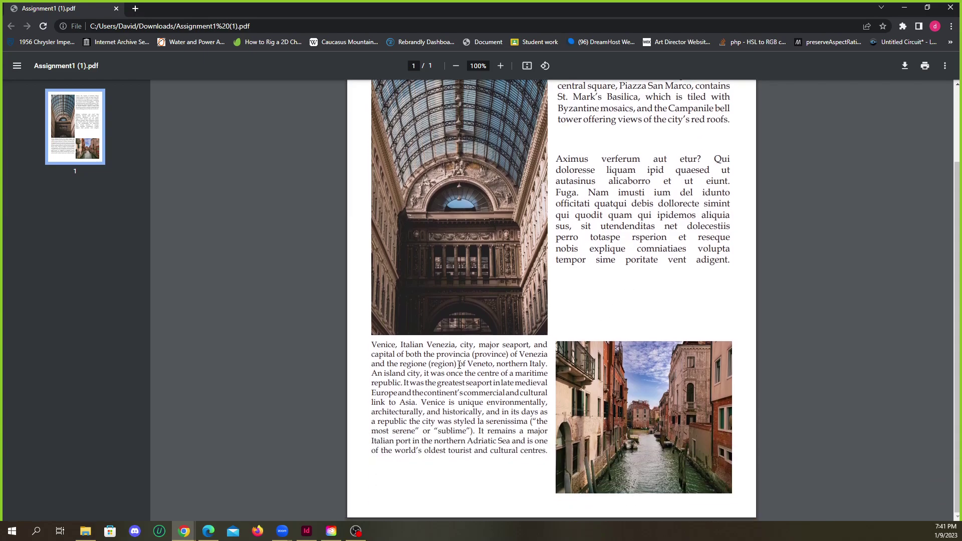
scroll(451, 341, "up", 2)
scroll(501, 227, "down", 2)
scroll(616, 351, "up", 3)
scroll(609, 386, "down", 3)
scroll(589, 298, "up", 2)
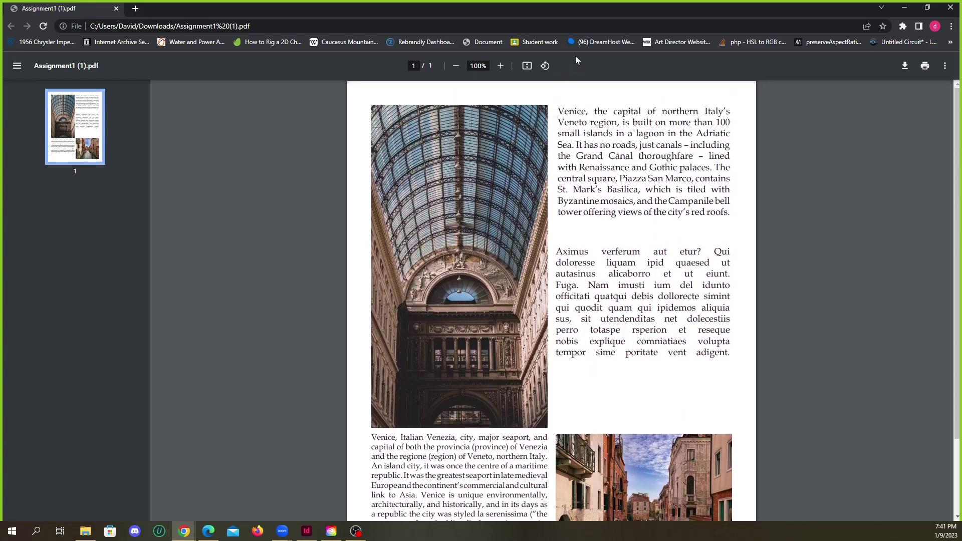
left_click(948, 14)
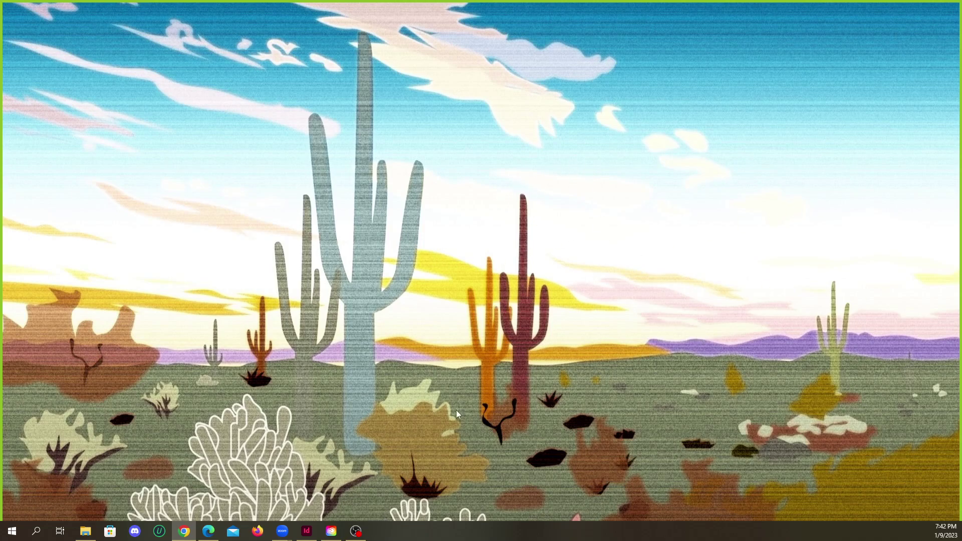
Open Creative Cloud Desktop, look through the list of installed apps, and close it.
left_click(331, 530)
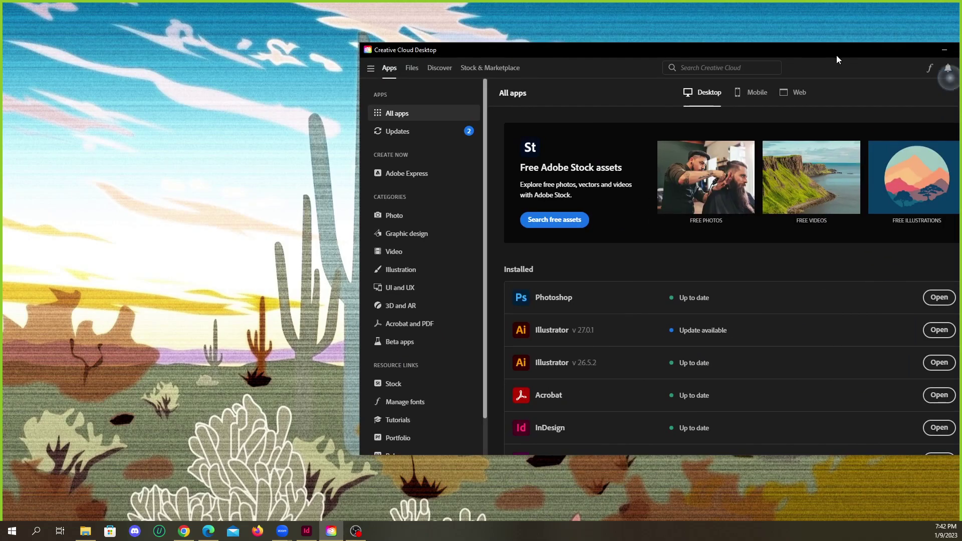
left_click_drag(836, 55, 566, 61)
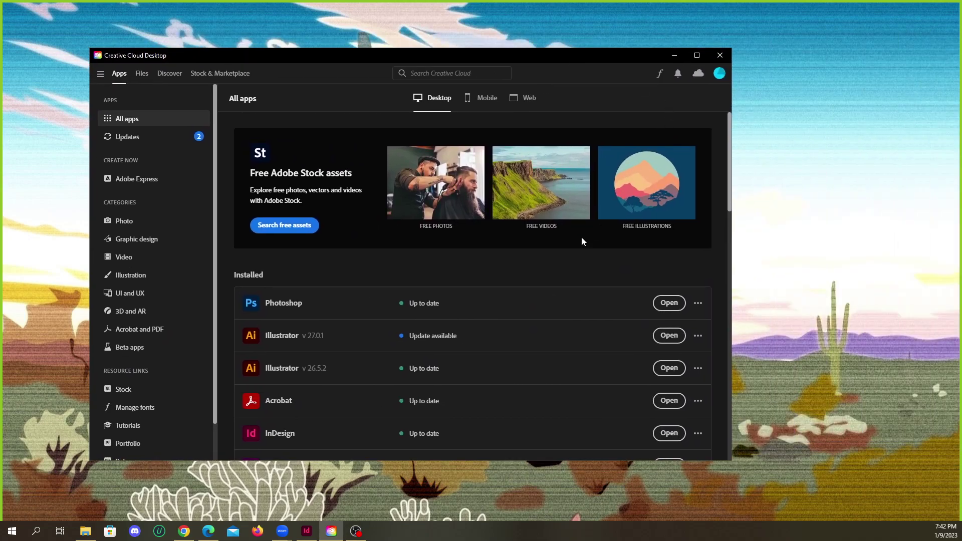
scroll(590, 232, "down", 6)
scroll(547, 273, "up", 3)
scroll(477, 317, "up", 3)
scroll(498, 298, "down", 2)
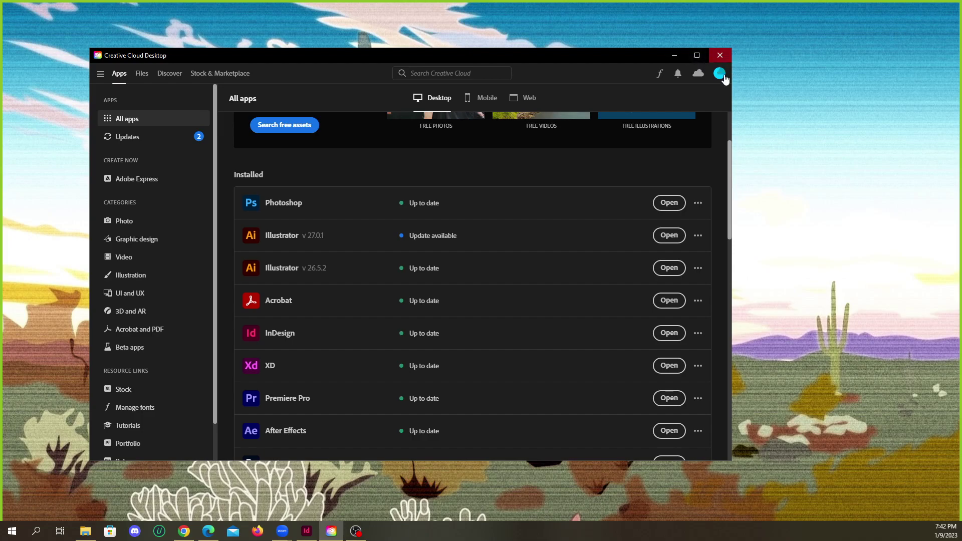
left_click(726, 56)
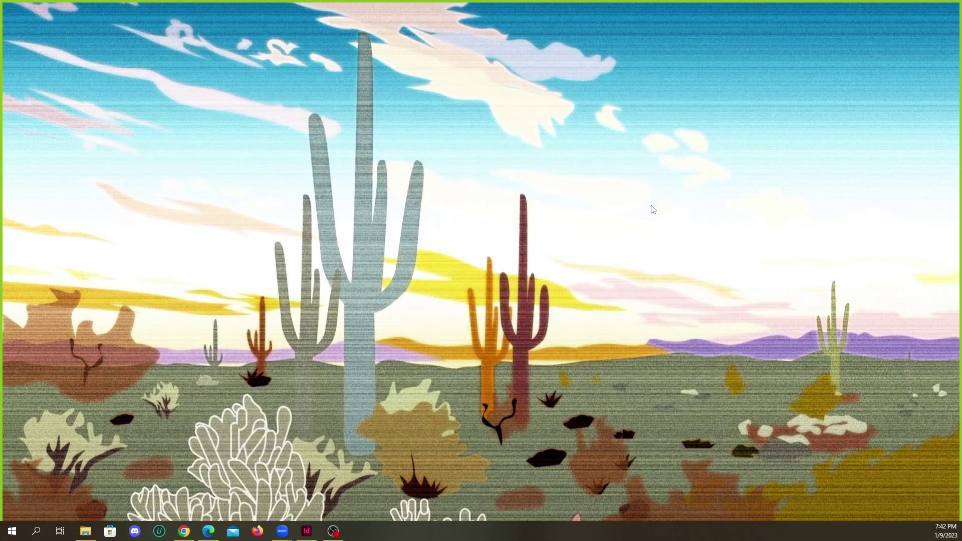
Open the recent 02_Start.indd in InDesign, activating its missing Chaparral Pro fonts and skipping font auto-activation.
left_click(308, 532)
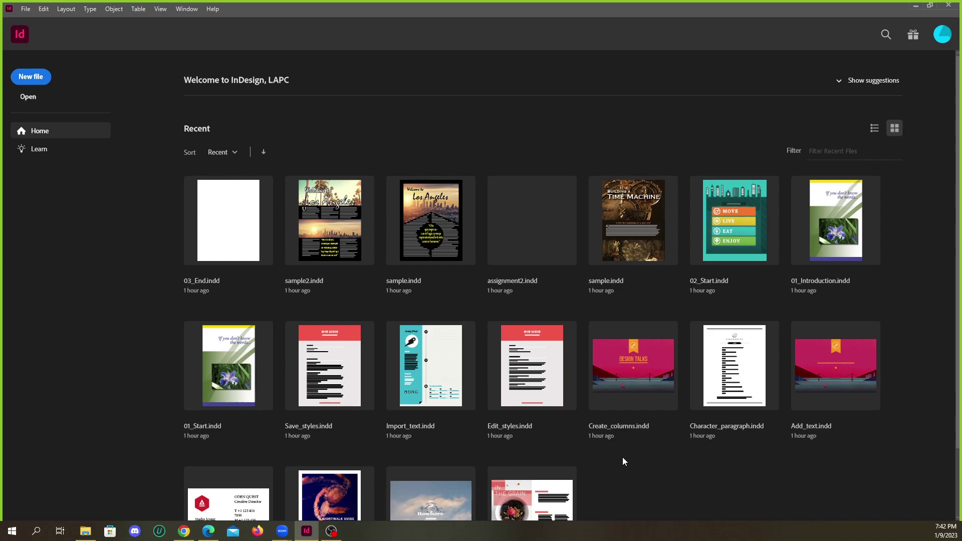
left_click(743, 251)
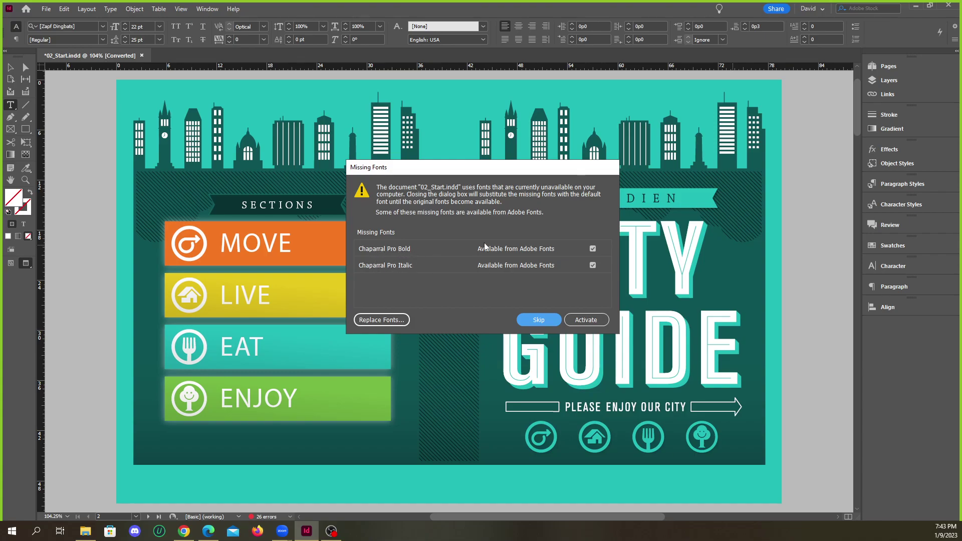
left_click_drag(437, 173, 460, 159)
left_click(609, 302)
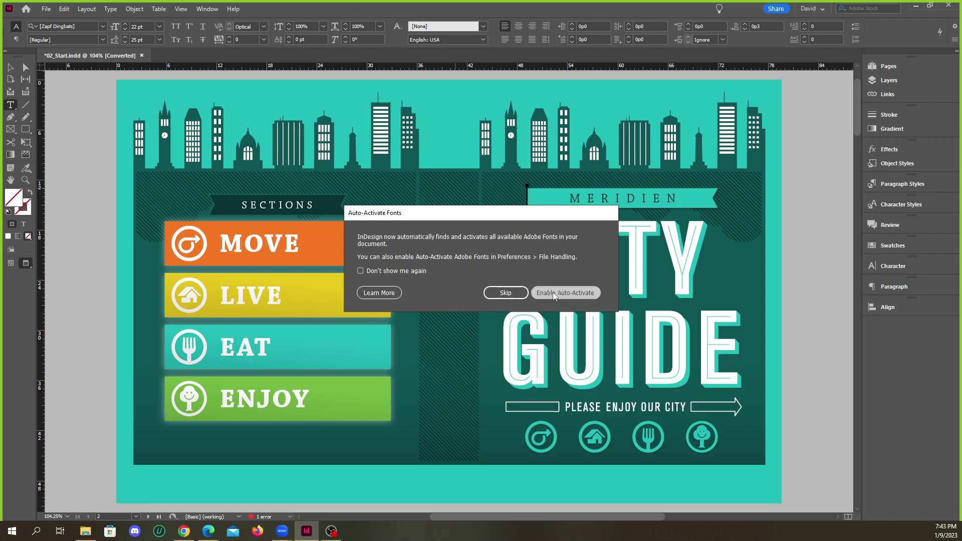
left_click(504, 294)
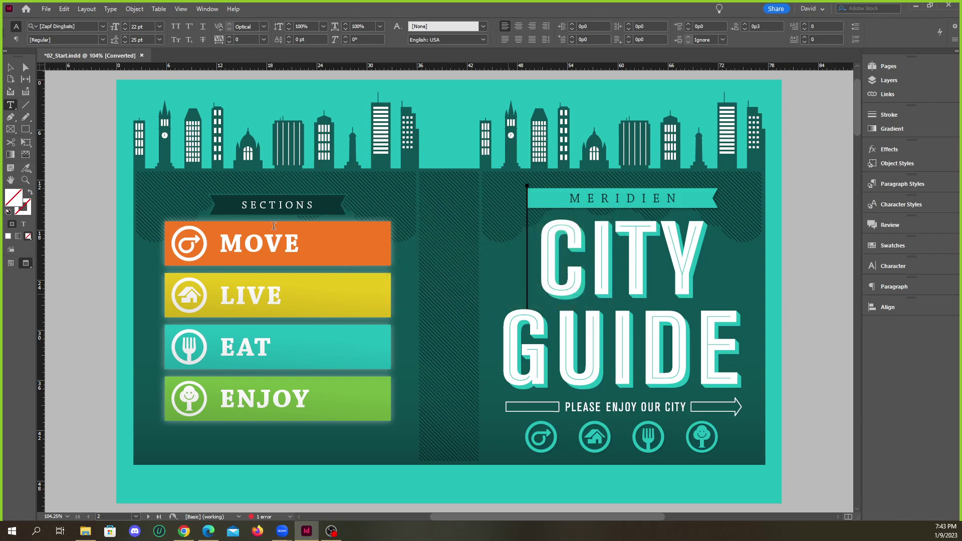
Switch to the Selection tool and look over the City Guide cover spread and the start of the Move spread.
left_click(11, 67)
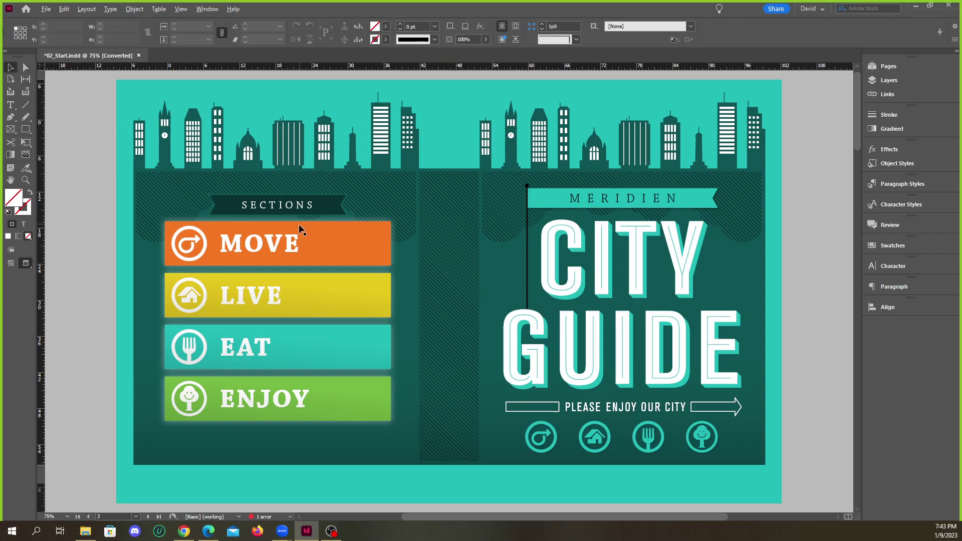
scroll(369, 259, "down", 2)
scroll(353, 244, "up", 3)
scroll(380, 256, "down", 3)
scroll(380, 256, "down", 4)
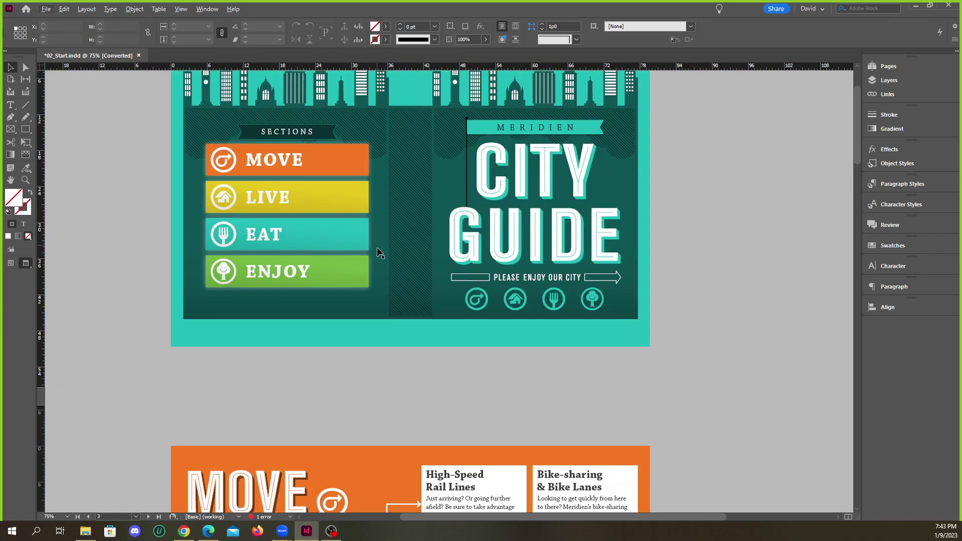
scroll(389, 254, "up", 4)
scroll(351, 245, "up", 1)
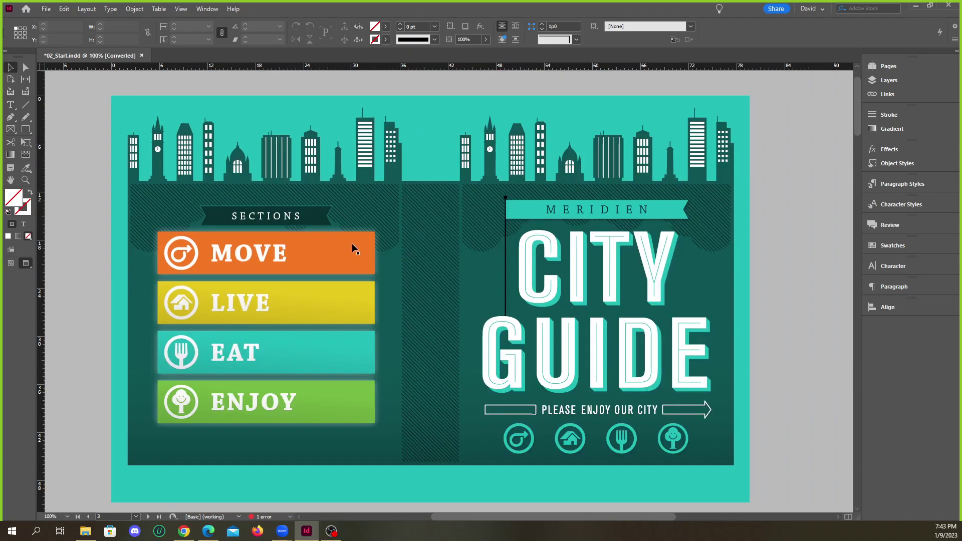
Open Find/Replace Font for the document and look through its listed Chaparral Pro and Letter Gothic Std fonts.
left_click(84, 10)
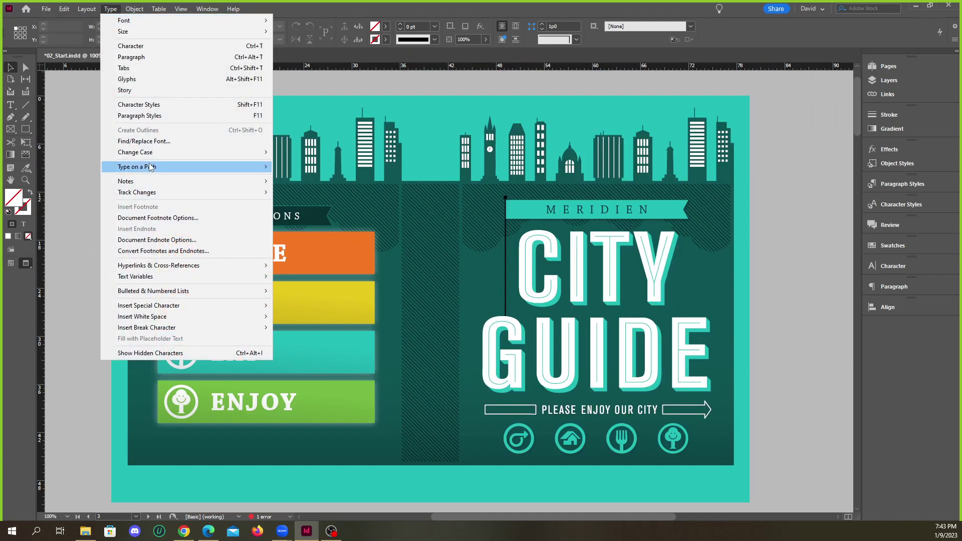
left_click(164, 141)
left_click_drag(484, 168, 522, 160)
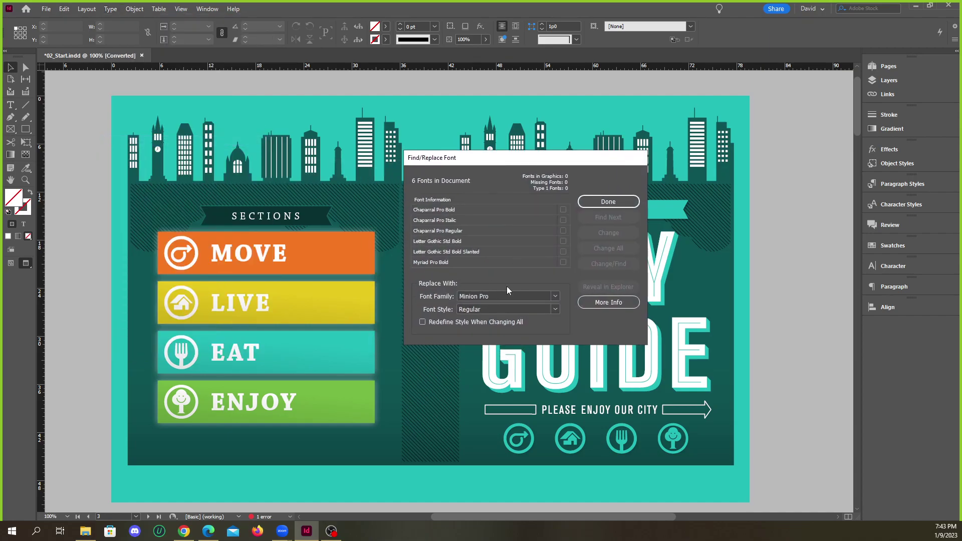
left_click(466, 251)
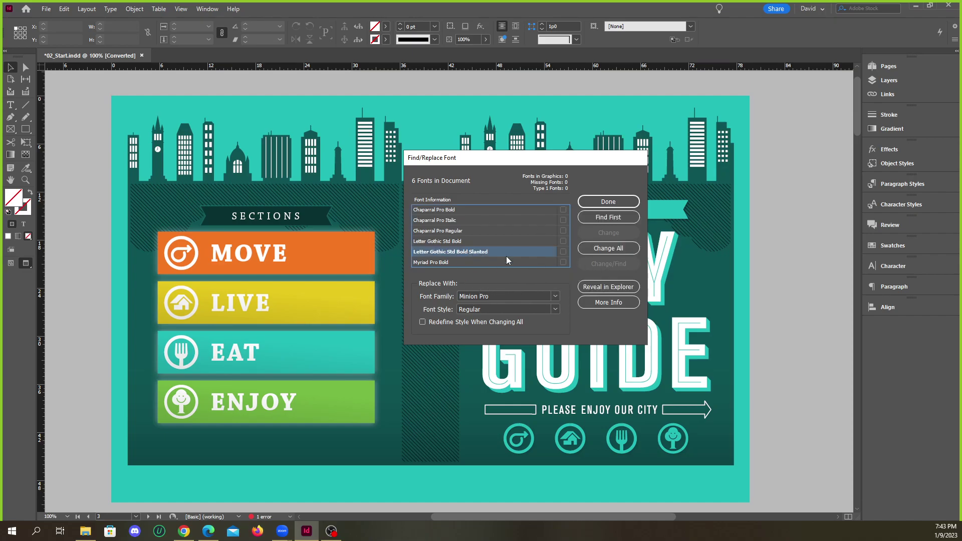
left_click(444, 242)
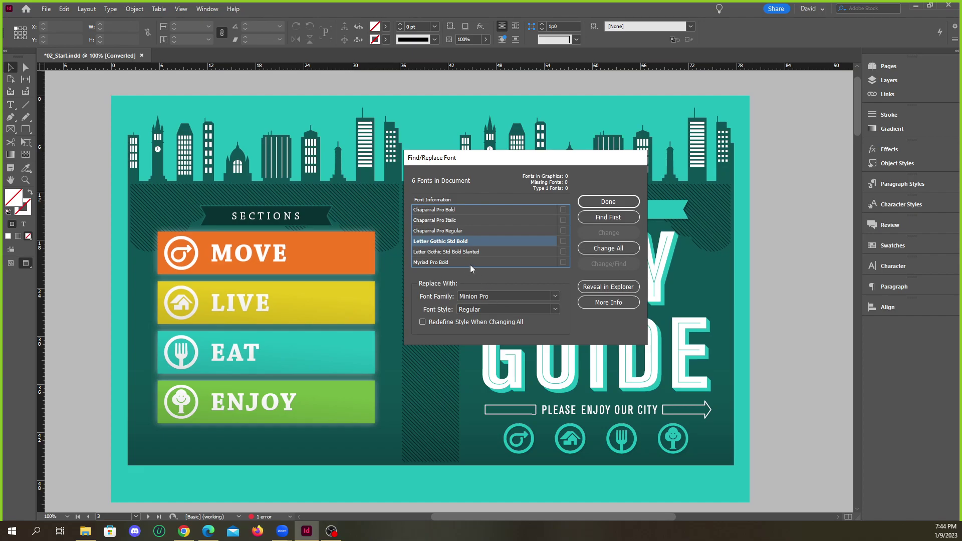
left_click(447, 211)
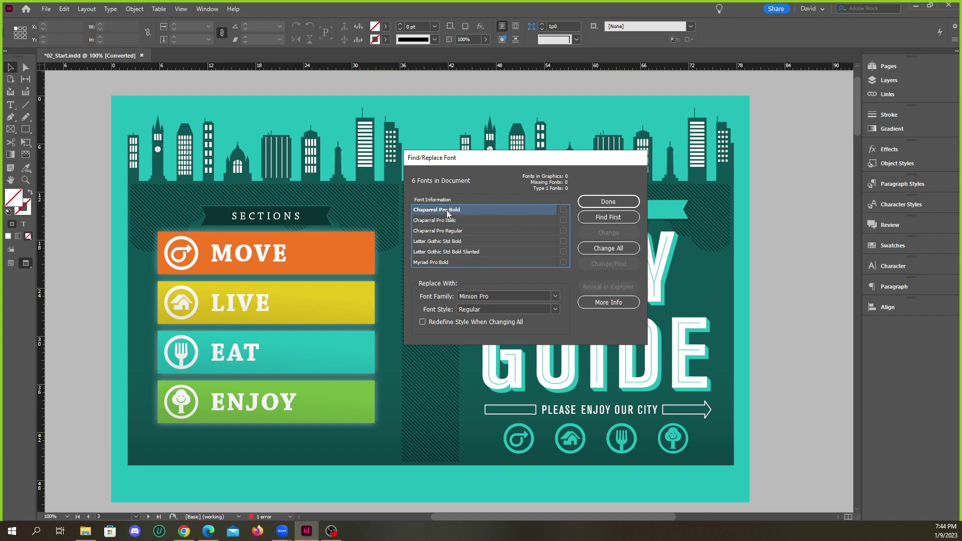
left_click_drag(503, 157, 596, 136)
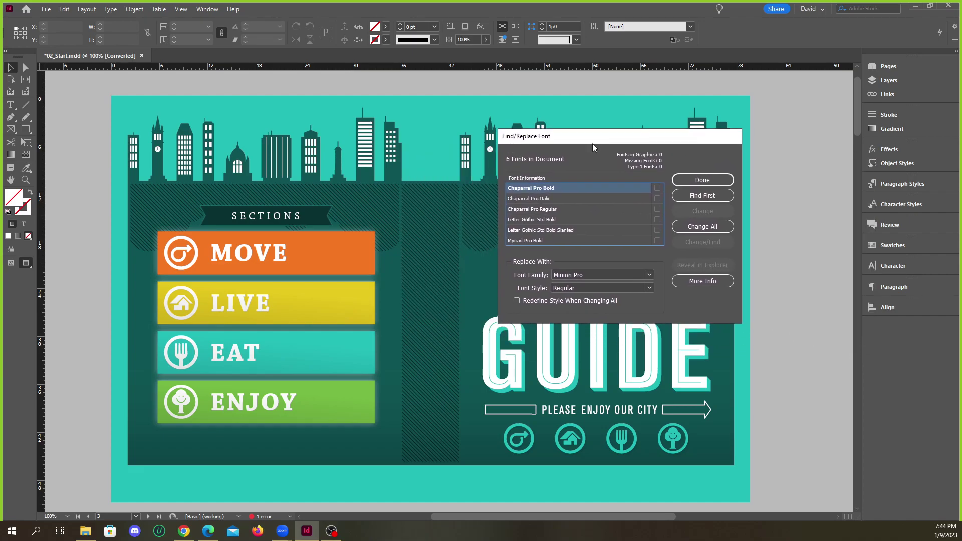
left_click(526, 199)
left_click(528, 210)
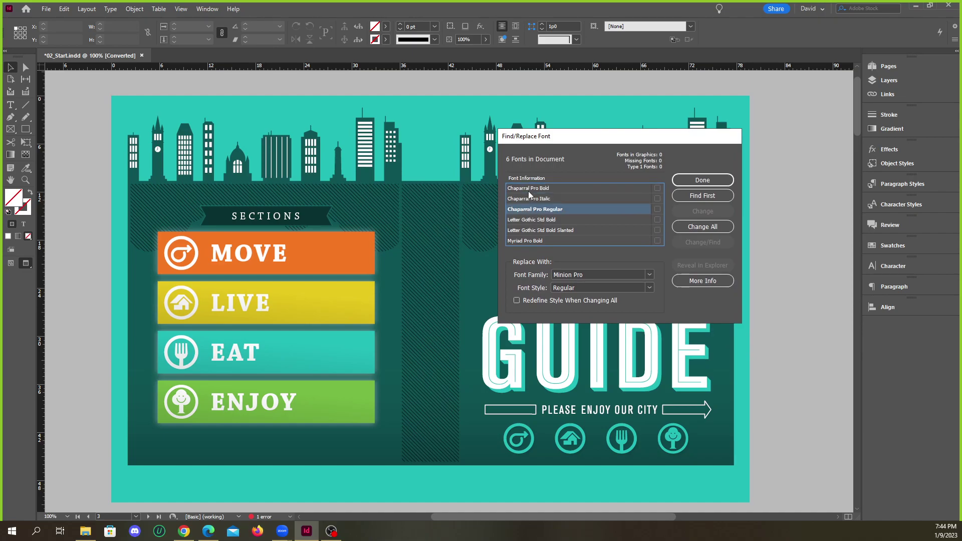
Find the uses of Chaparral Pro Bold one after another, from the Move spread headings to the "Green Light" District heading.
left_click(528, 189)
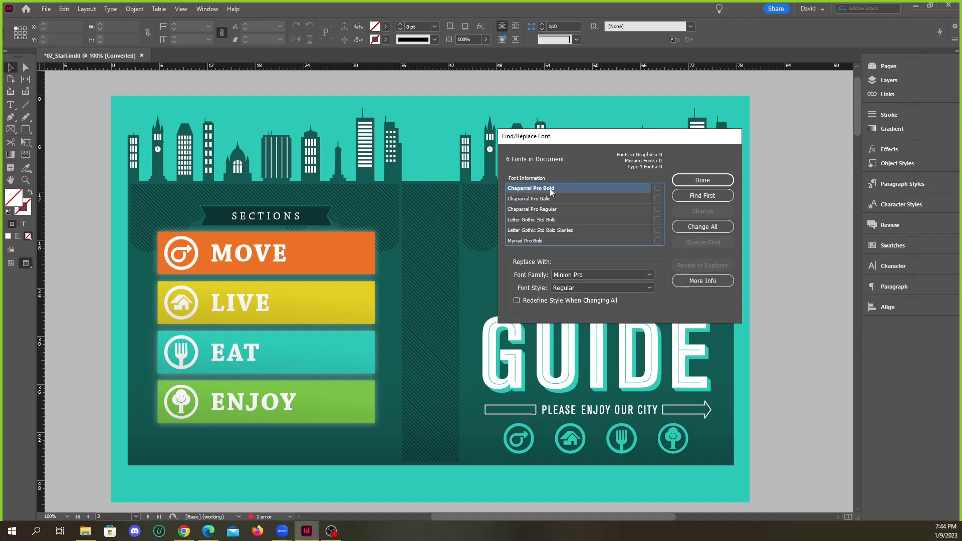
left_click(696, 200)
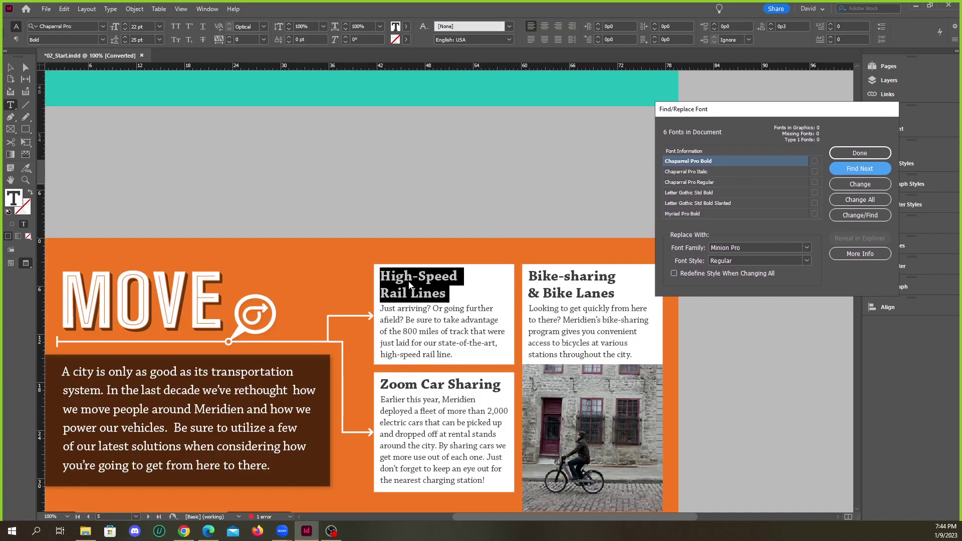
left_click(853, 169)
left_click(854, 169)
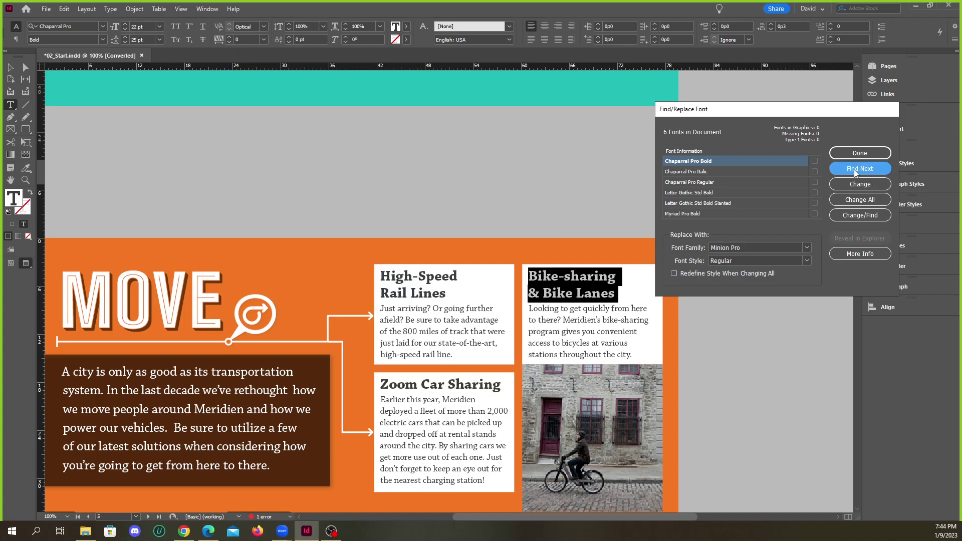
left_click(854, 169)
left_click(854, 169)
left_click(855, 170)
left_click(854, 169)
left_click(855, 170)
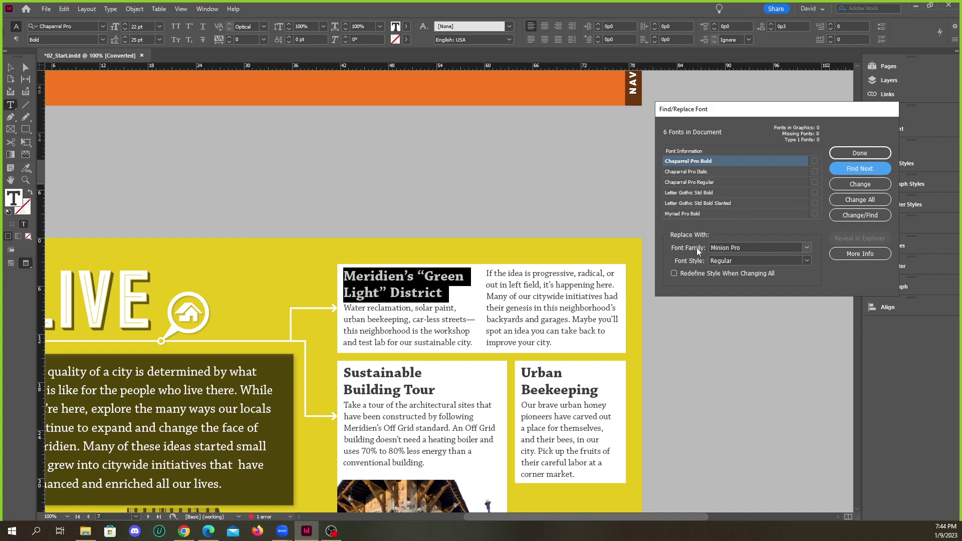
Replace every use of Chaparral Pro Bold in the document with MT Extra Regular.
left_click(806, 251)
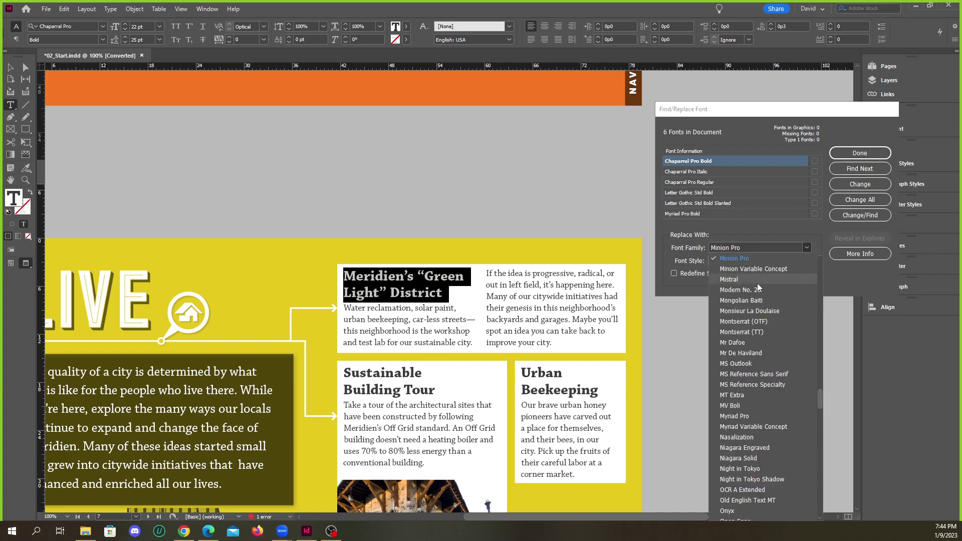
left_click(740, 395)
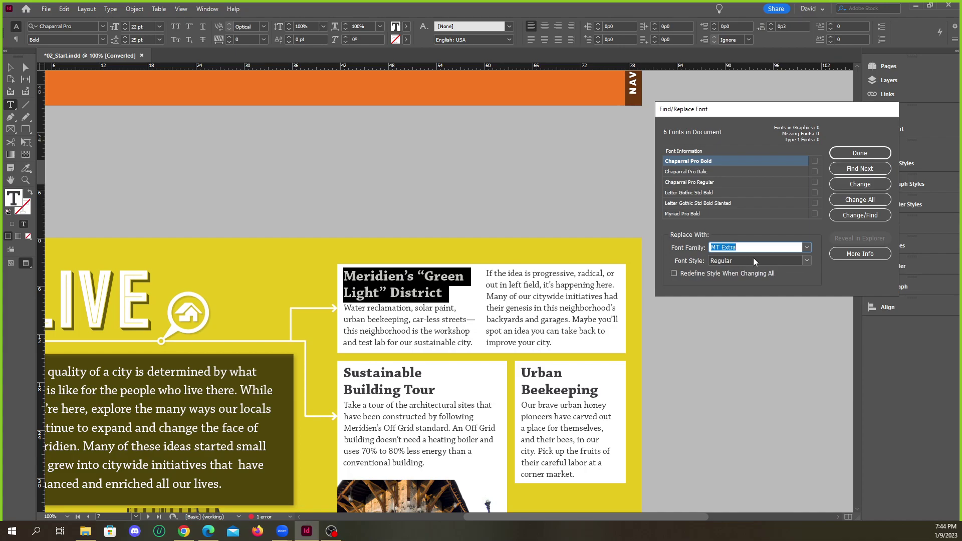
left_click(860, 200)
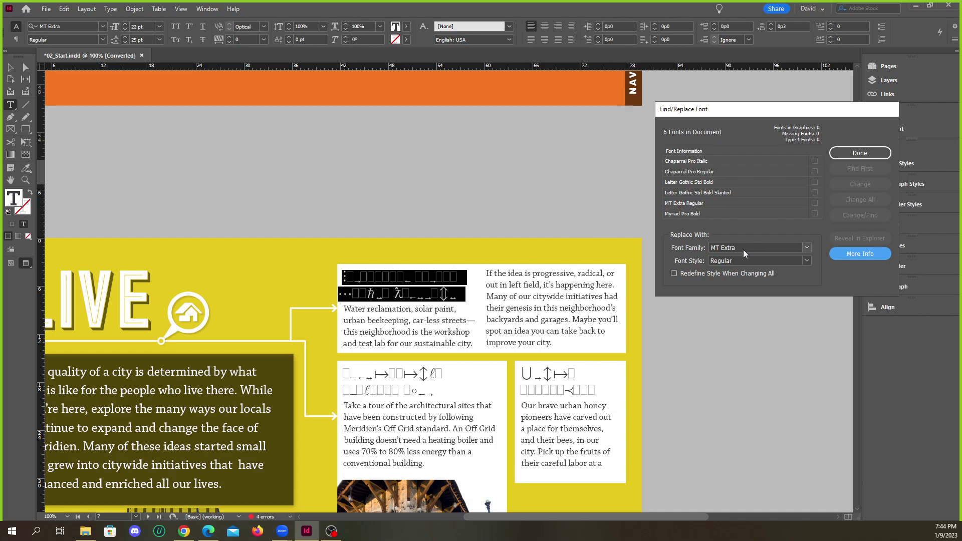
Replace every use of MT Extra Regular in the document with Night in Tokyo Regular and close Find/Replace Font.
left_click(804, 248)
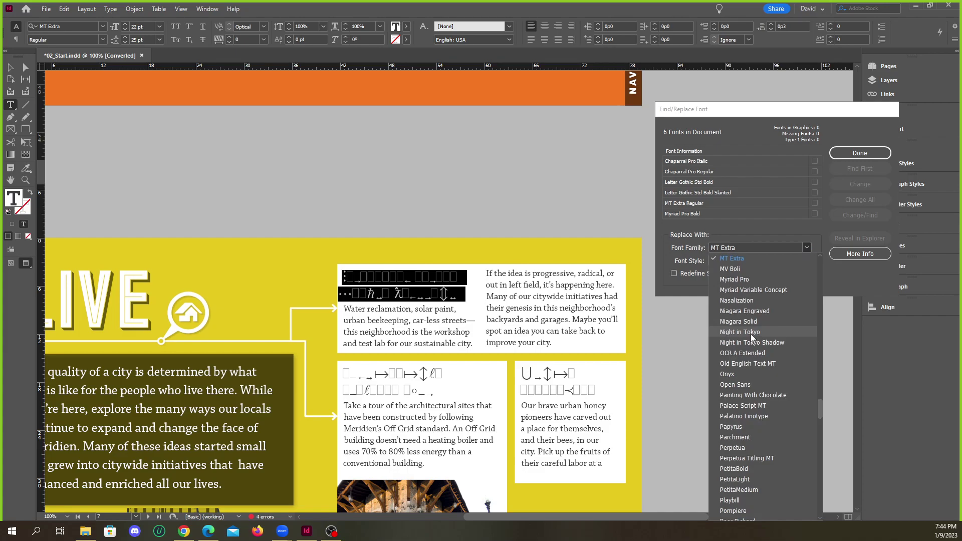
left_click(751, 332)
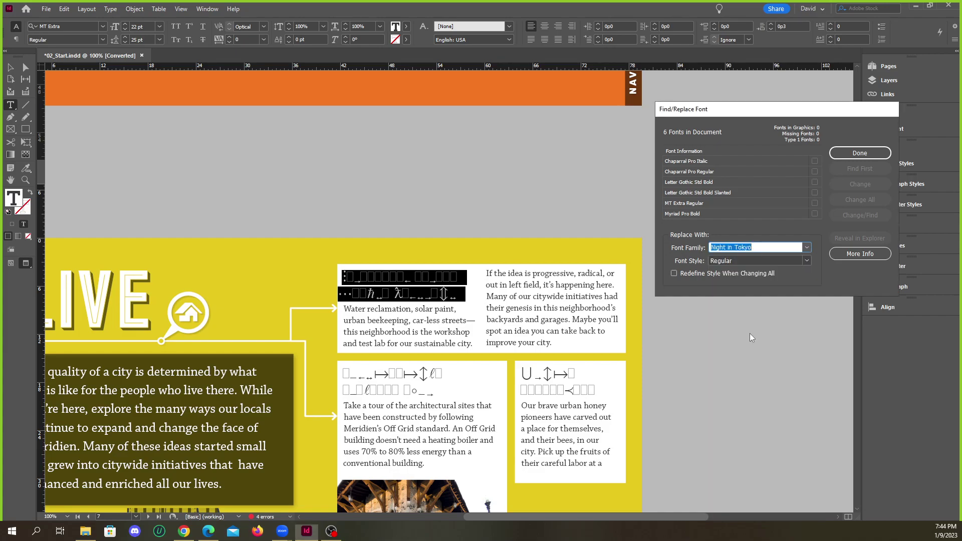
left_click(708, 161)
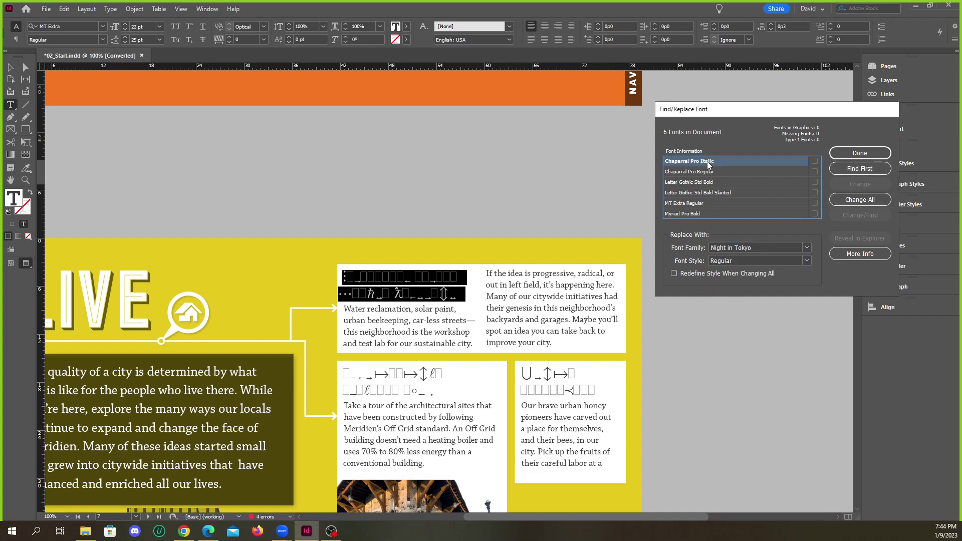
left_click(691, 203)
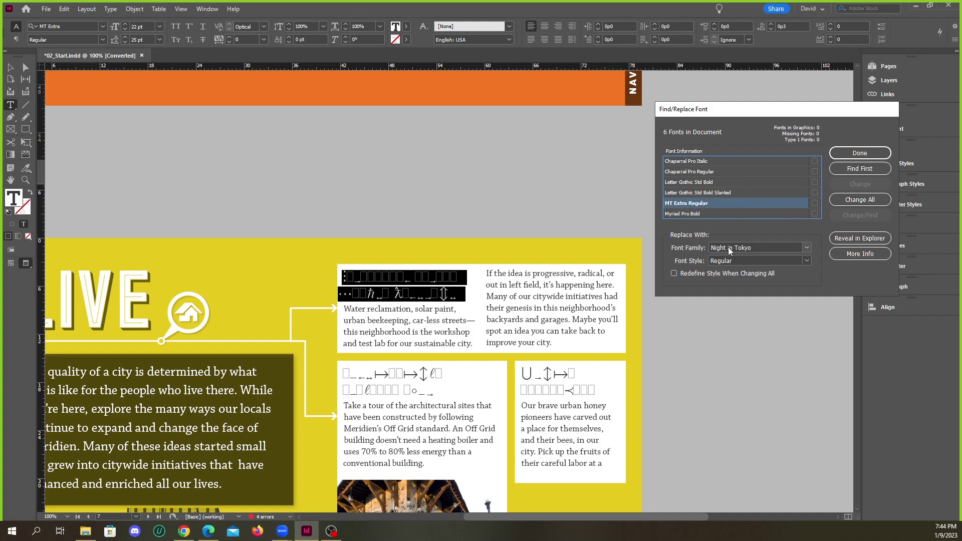
left_click(859, 200)
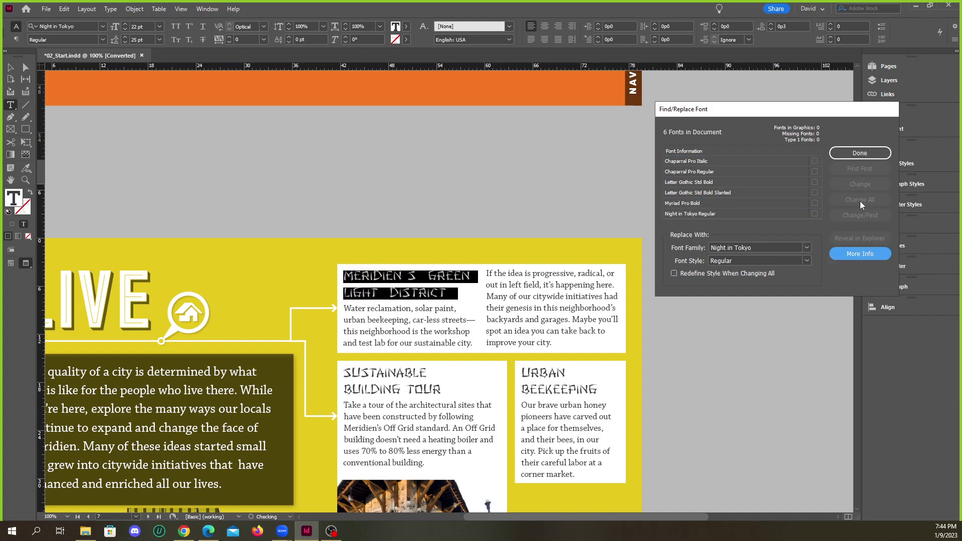
left_click(860, 153)
Examine the replaced heading font on the LIVE page and the SECTIONS list beside the City Guide cover.
scroll(423, 318, "up", 4)
scroll(331, 345, "down", 3)
scroll(330, 360, "down", 4)
scroll(376, 375, "down", 2)
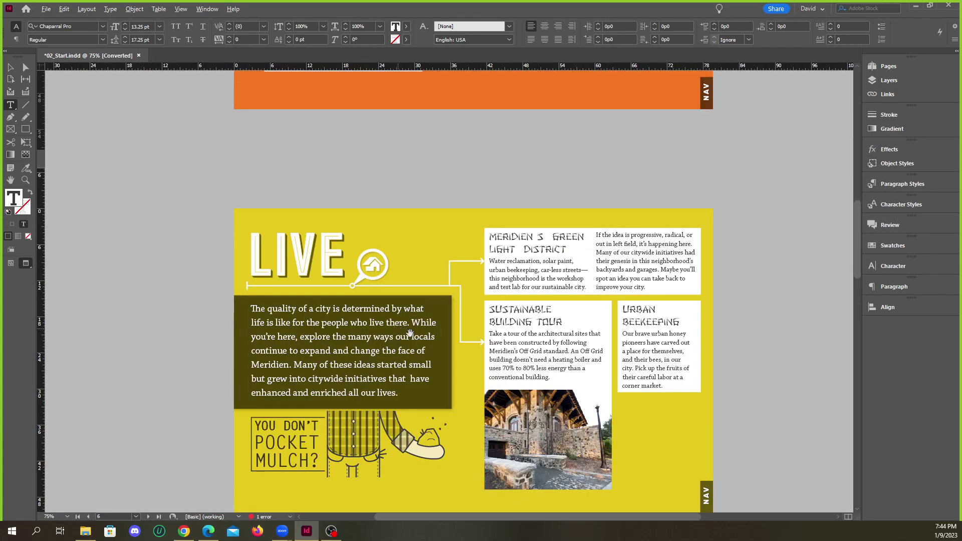
scroll(552, 344, "up", 10)
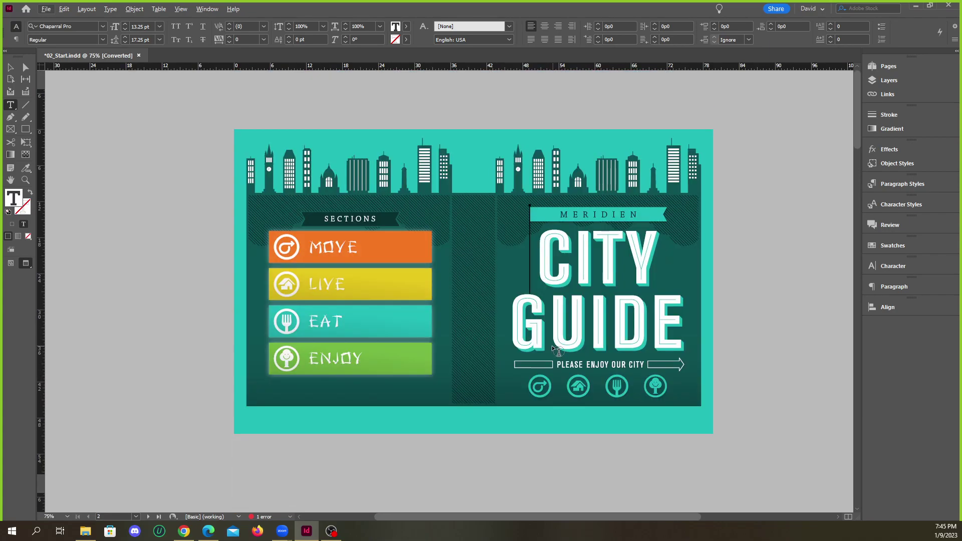
scroll(518, 335, "down", 3)
scroll(518, 334, "down", 1)
scroll(507, 334, "up", 4)
key("alt+Tab")
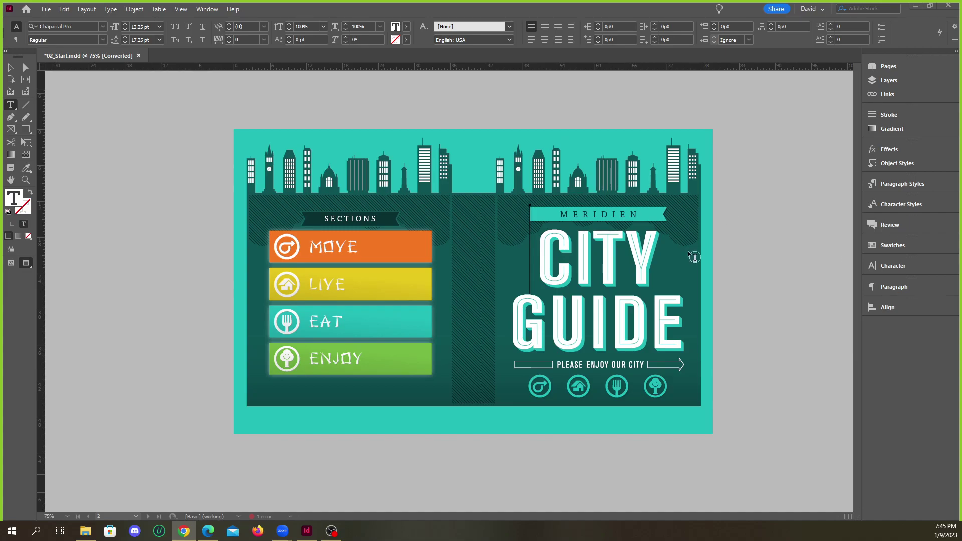
scroll(651, 273, "up", 1)
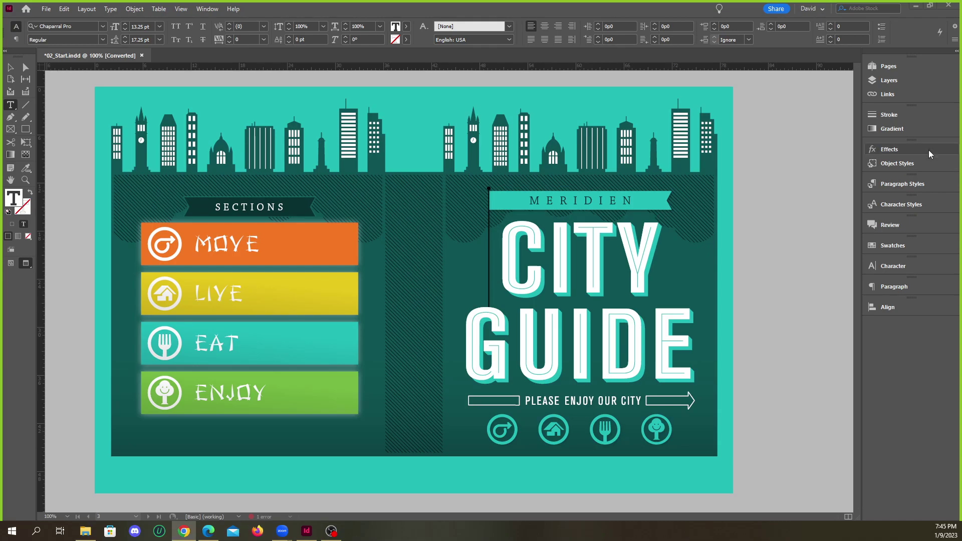
Switch to Chrome, maximize its window and search Google for "indesign cc classroom in a book pdf".
left_click(183, 530)
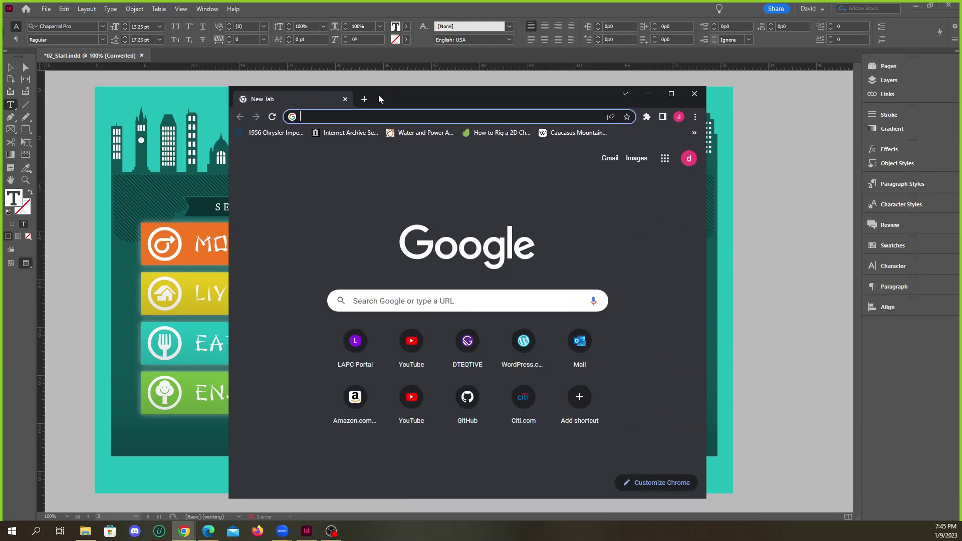
left_click(672, 95)
left_click(444, 215)
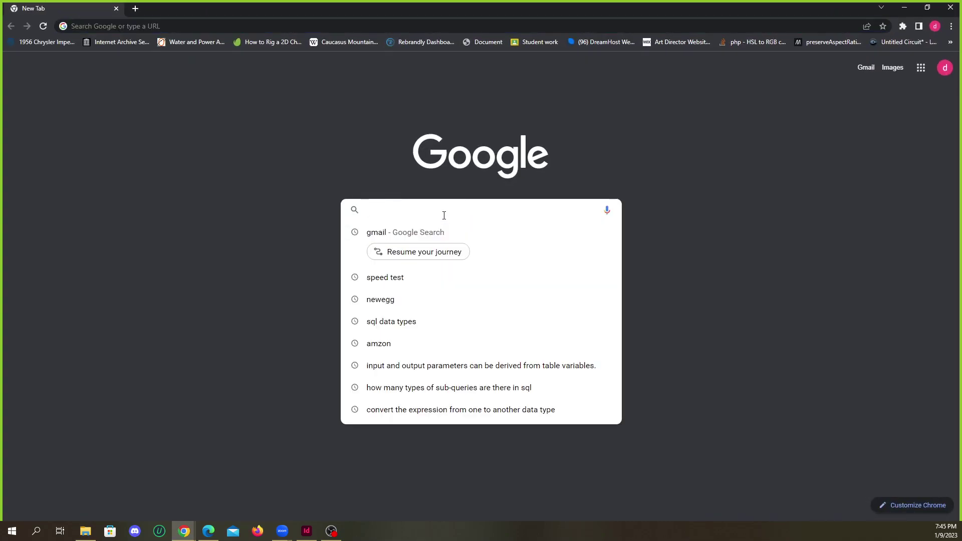
type("indesign c")
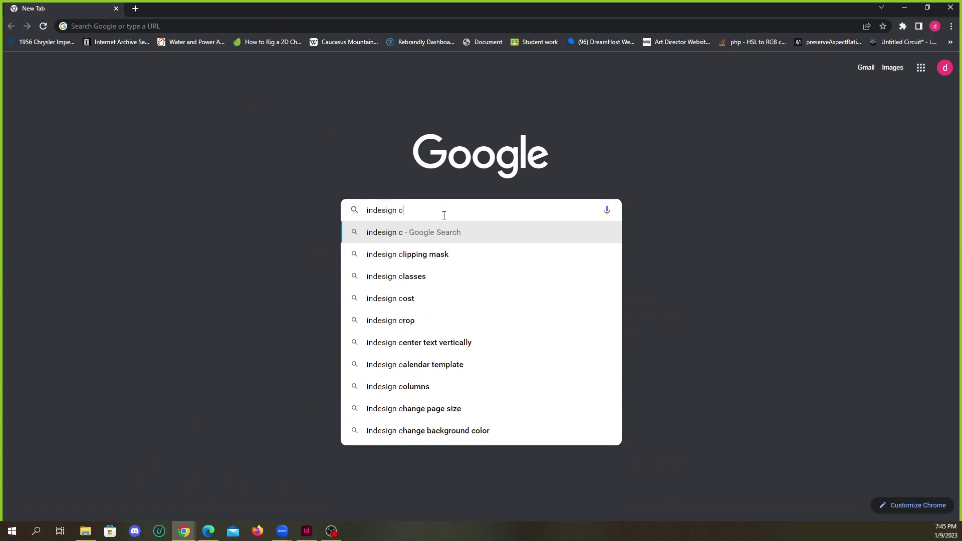
type("s6 class")
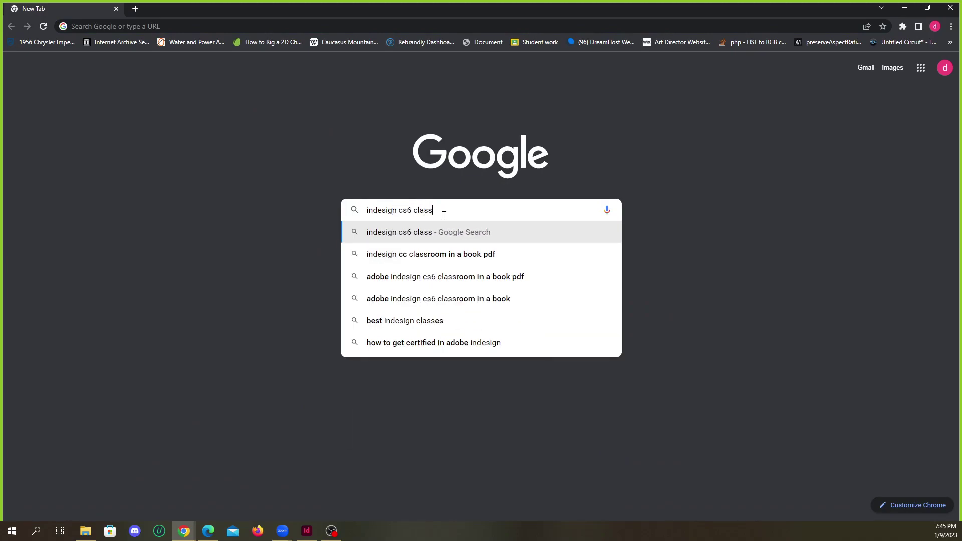
key("Down")
key("Return")
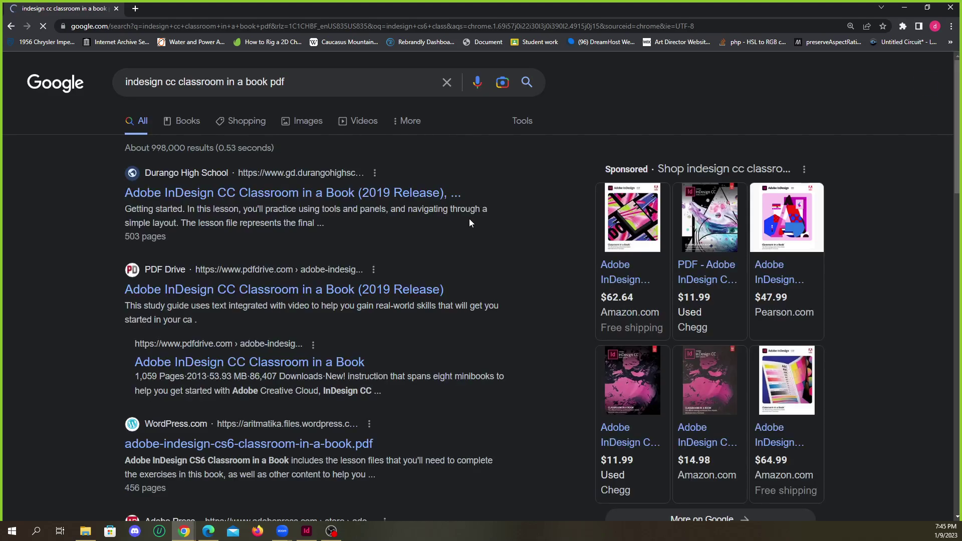
Change the Google query to "indesign cs6 classroom in a book pdf" and run the search.
left_click(304, 78)
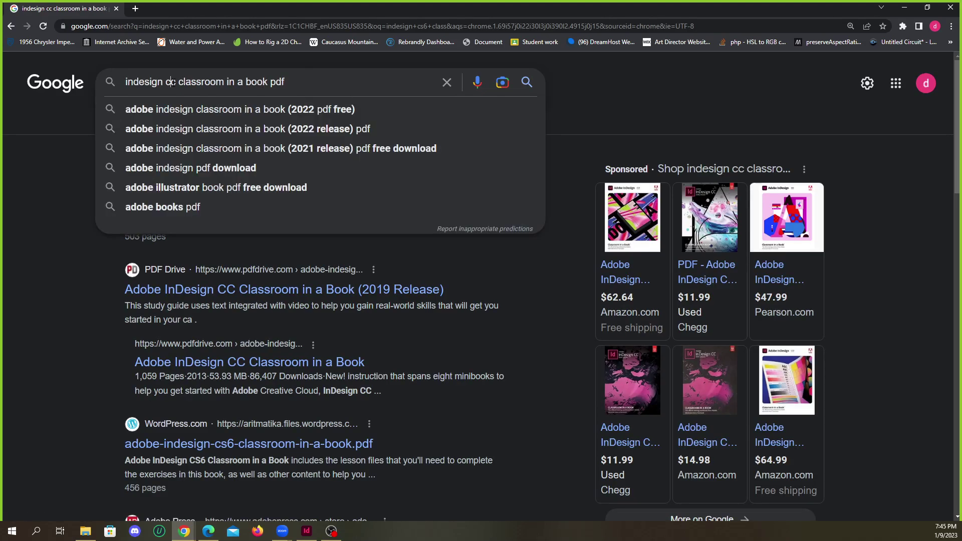
type("s6")
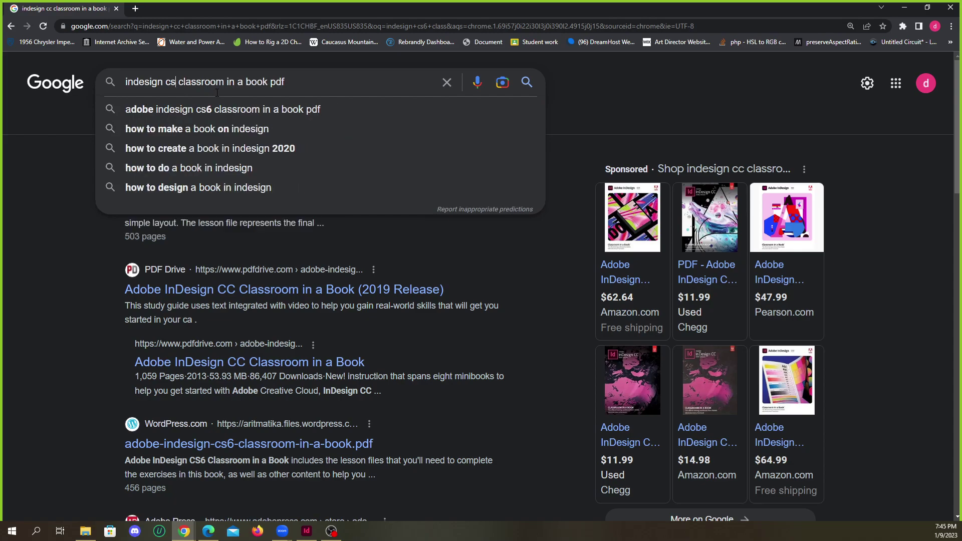
left_click(365, 85)
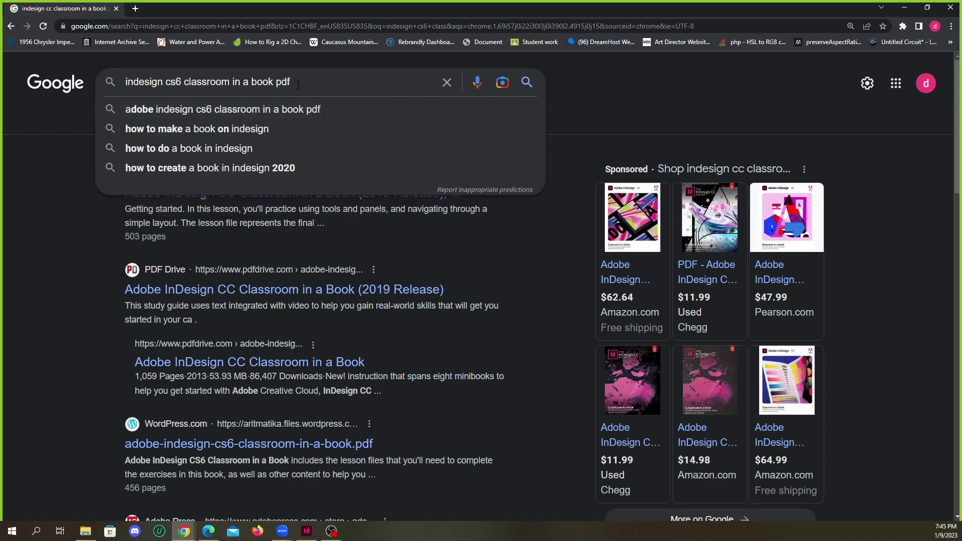
left_click(527, 83)
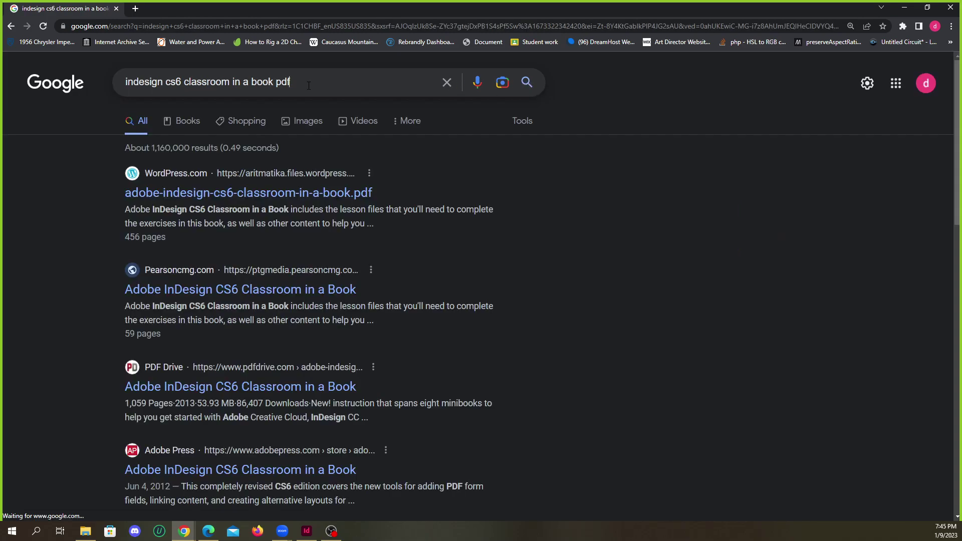
left_click(219, 83)
left_click(638, 236)
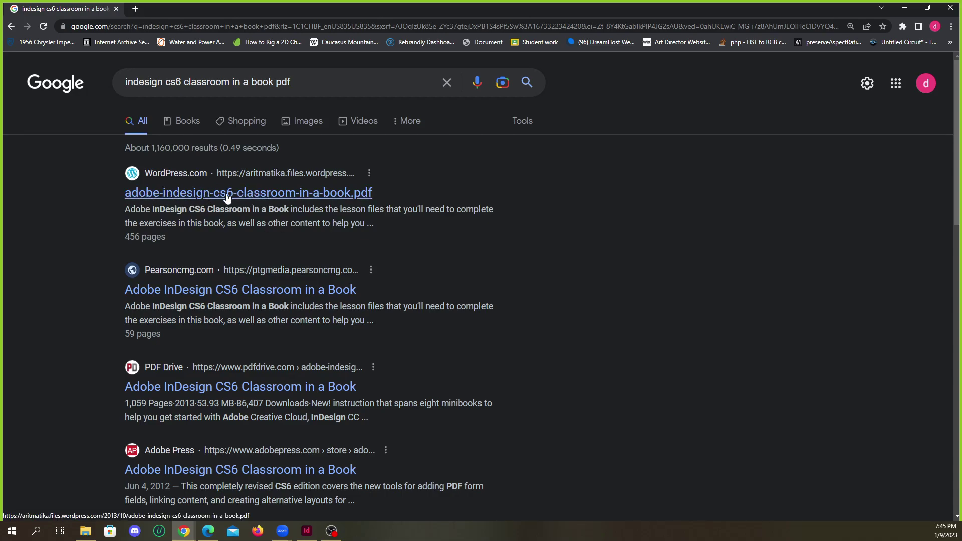
View the PDF Drive result for Adobe InDesign CS6 Classroom in a Book, then return to the search results.
scroll(218, 245, "down", 3)
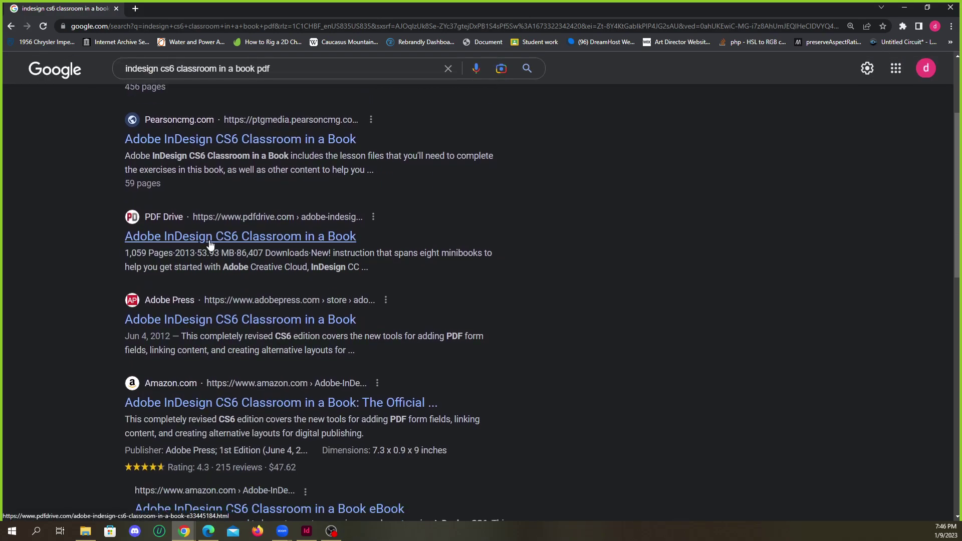
left_click(235, 239)
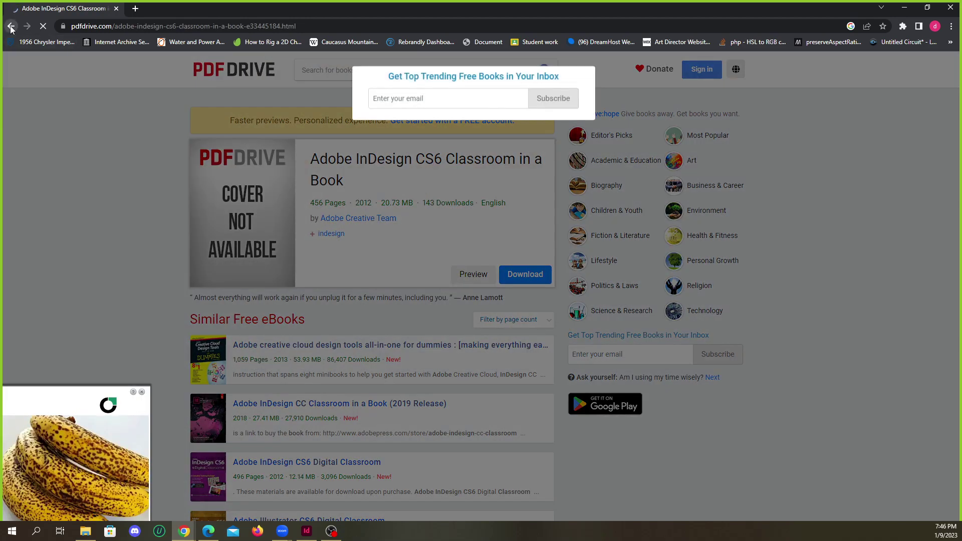
left_click(10, 25)
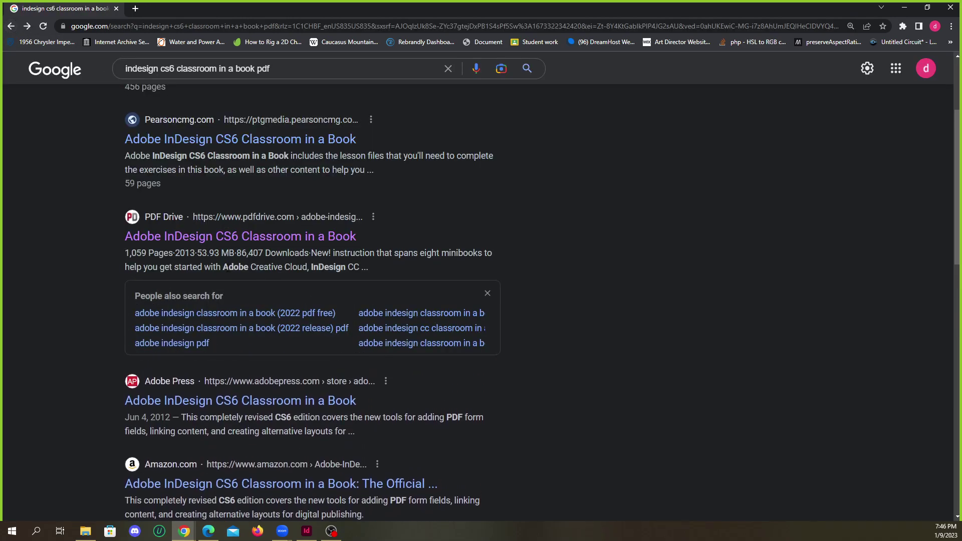
Review the Adobe Press store page for InDesign CS6 Classroom in a Book and return to the search results.
scroll(228, 347, "down", 1)
left_click(219, 354)
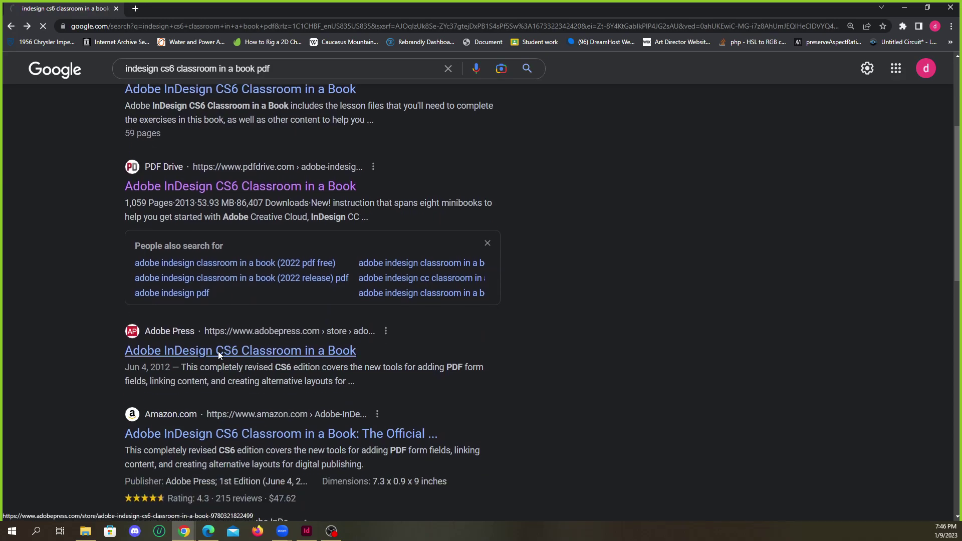
scroll(328, 364, "down", 3)
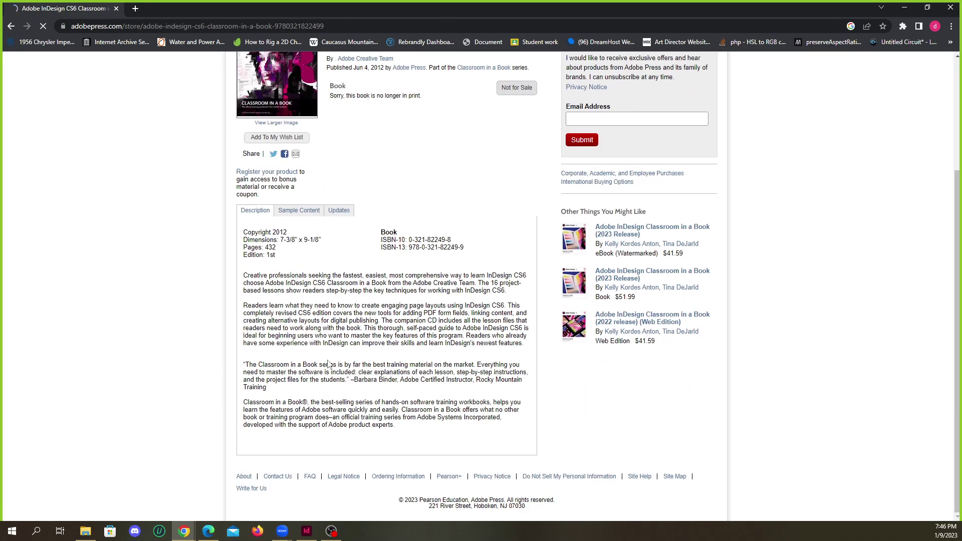
scroll(328, 364, "up", 3)
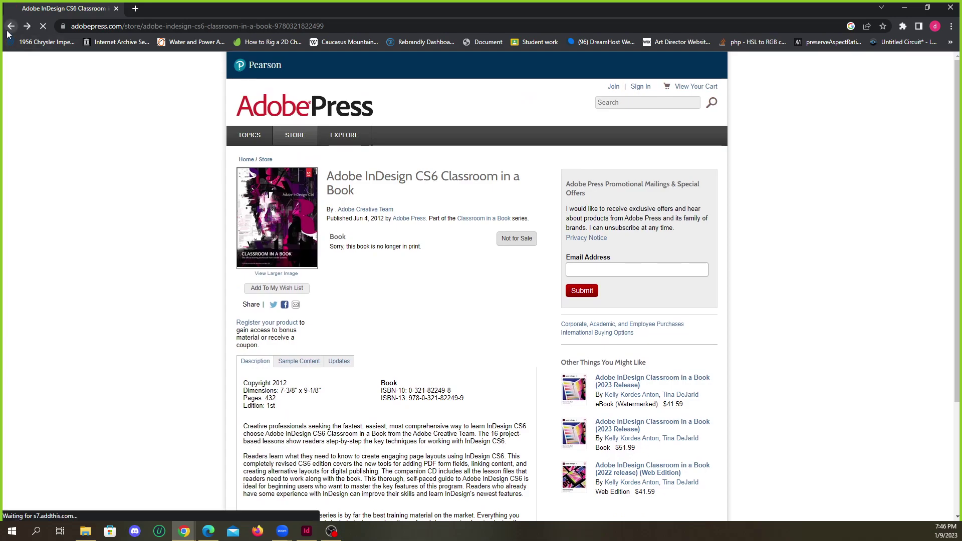
left_click(8, 31)
scroll(214, 305, "up", 4)
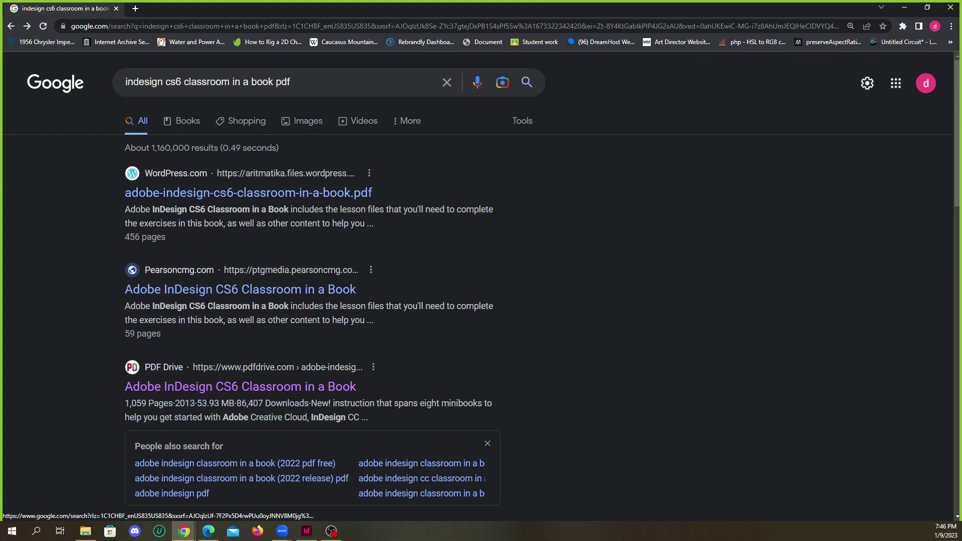
Open the Pearsoncmg.com sample PDF of Adobe InDesign CS6 Classroom in a Book from the search results.
left_click(203, 295)
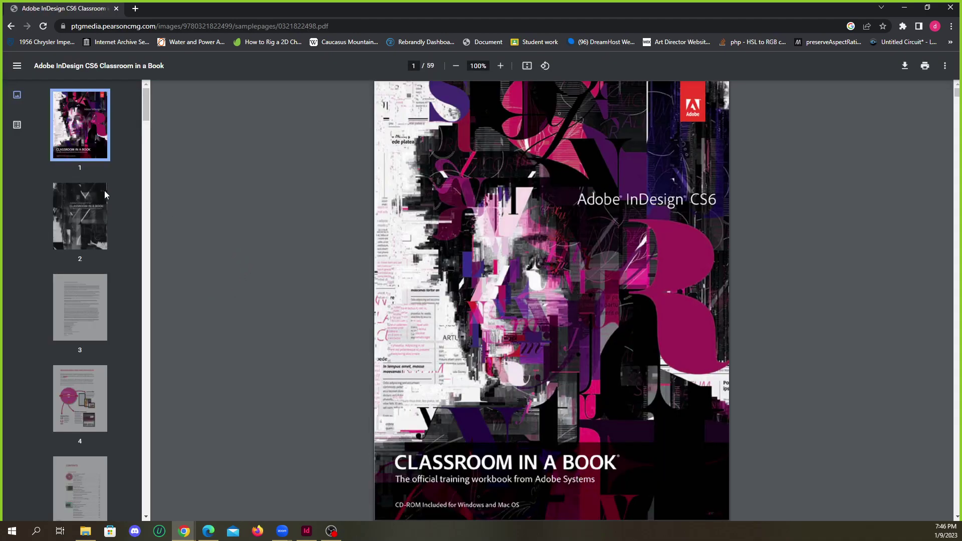
key("alt+Left")
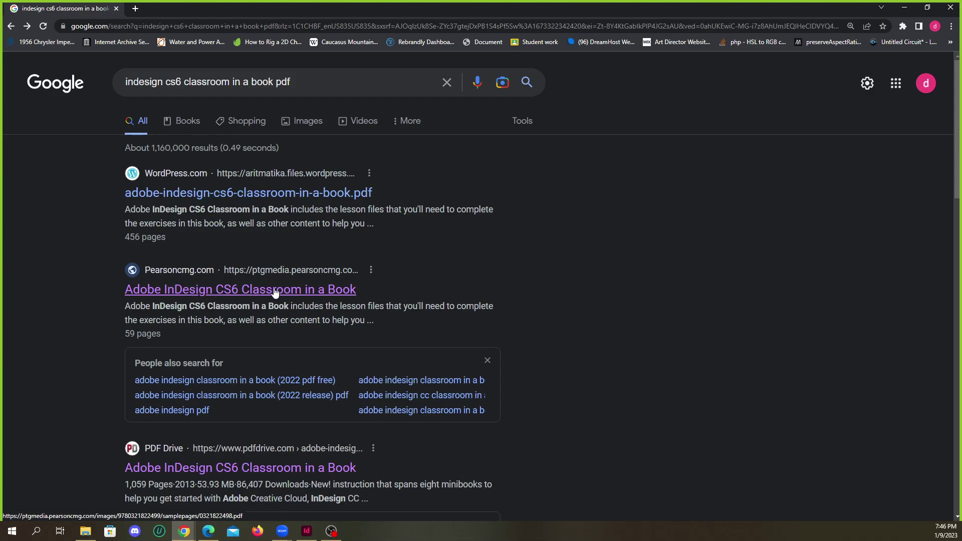
left_click(249, 293)
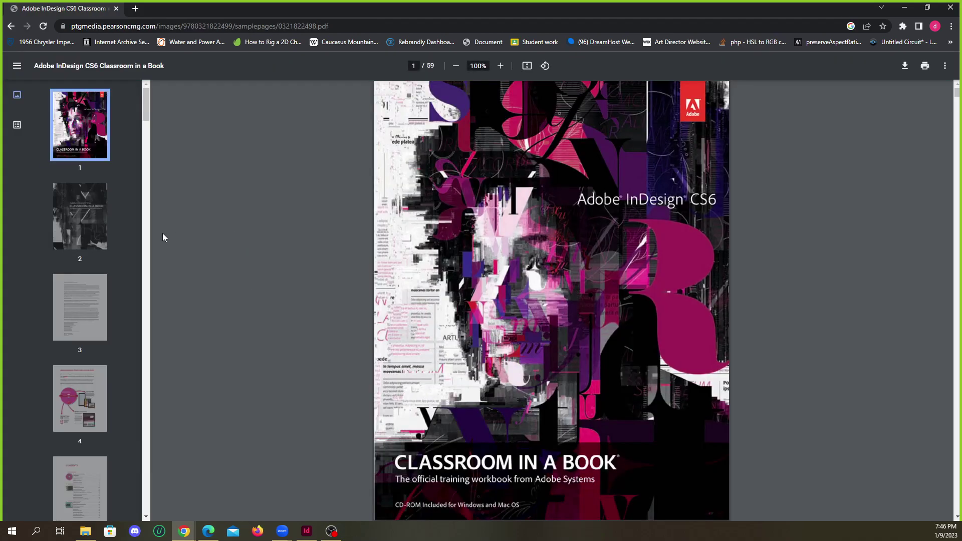
Look through the PDF's contents pages covering Getting Started and chapters 1 to 4.
scroll(90, 258, "down", 4)
left_click(84, 230)
left_click(91, 280)
scroll(112, 269, "down", 2)
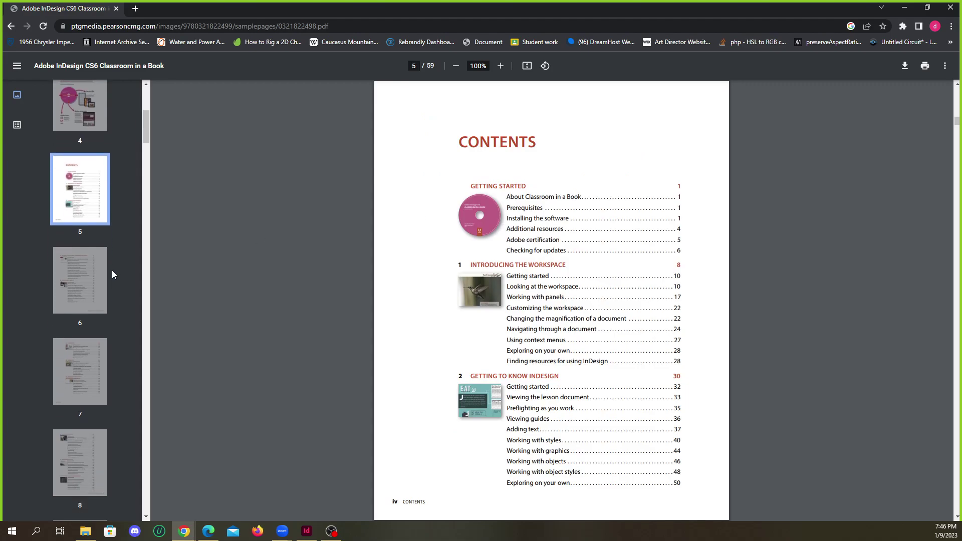
left_click(101, 308)
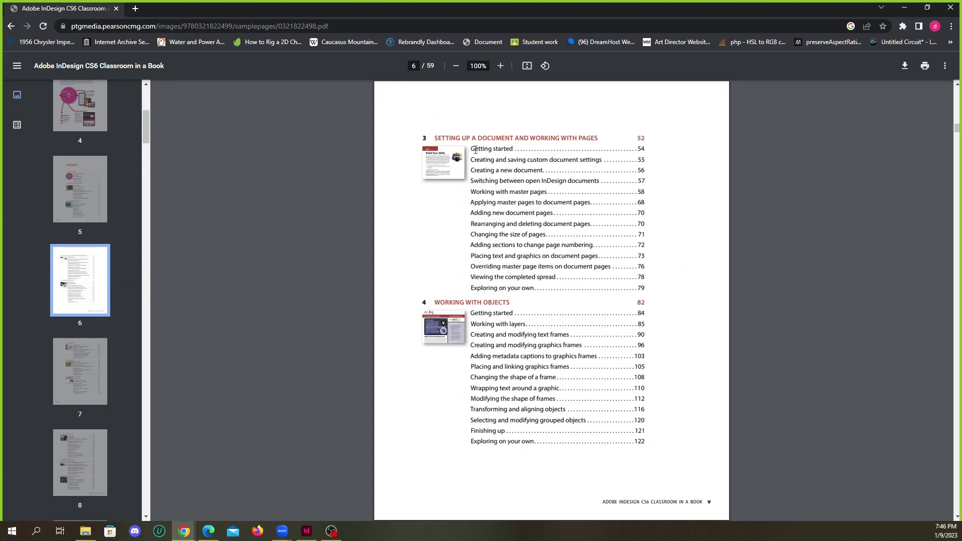
Check the PDF's copyright page, then examine its remaining contents pages from chapter 5 through chapter 16.
scroll(80, 301, "up", 6)
left_click(84, 302)
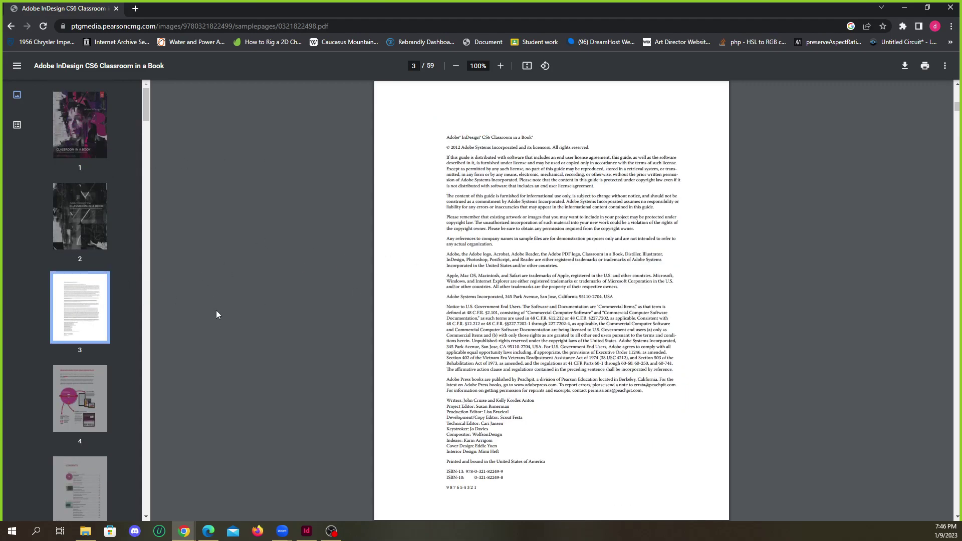
left_click(80, 396)
scroll(83, 357, "down", 5)
left_click(87, 420)
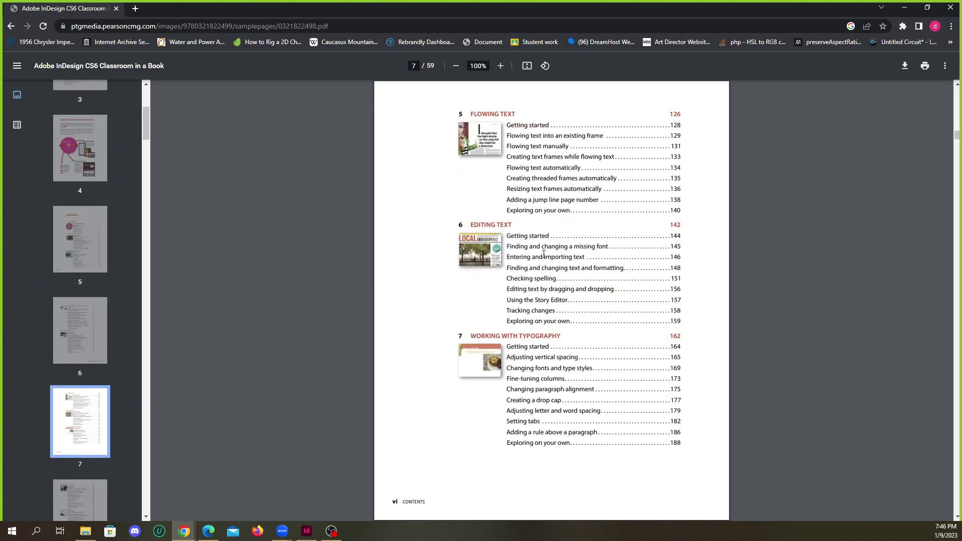
scroll(414, 236, "down", 3)
scroll(414, 236, "up", 3)
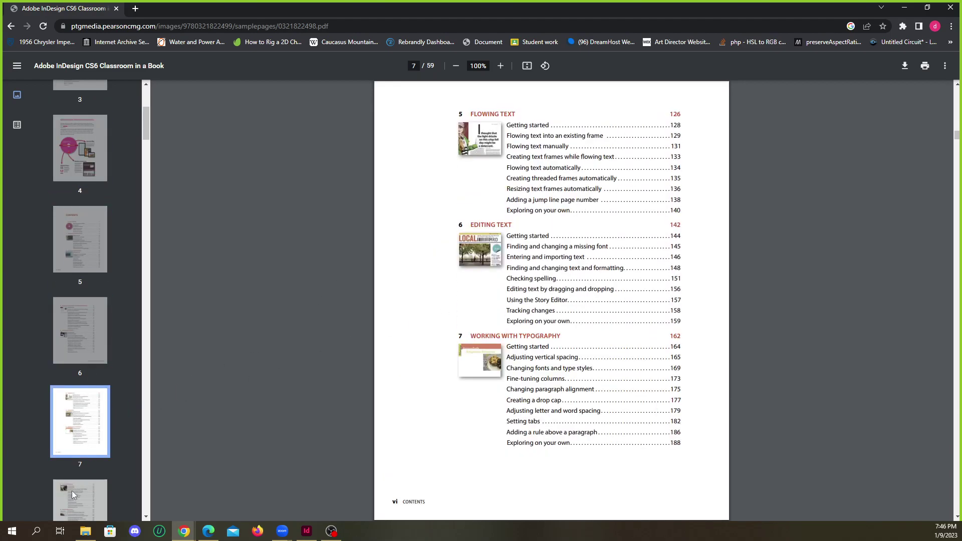
left_click(86, 482)
scroll(80, 441, "down", 5)
left_click(72, 414)
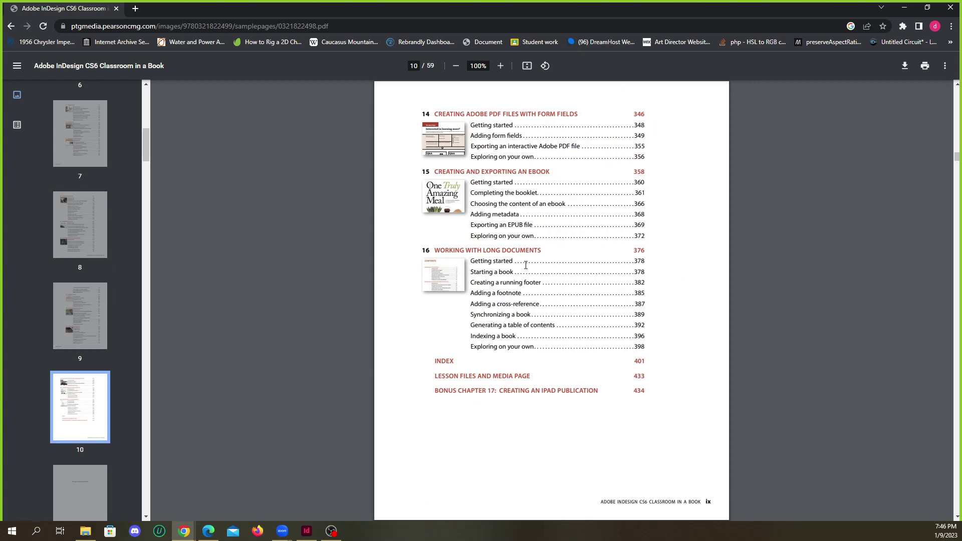
Look through Lesson 2 of the sample PDF, from its EAT spread to the section on importing and flowing text.
scroll(634, 250, "down", 4)
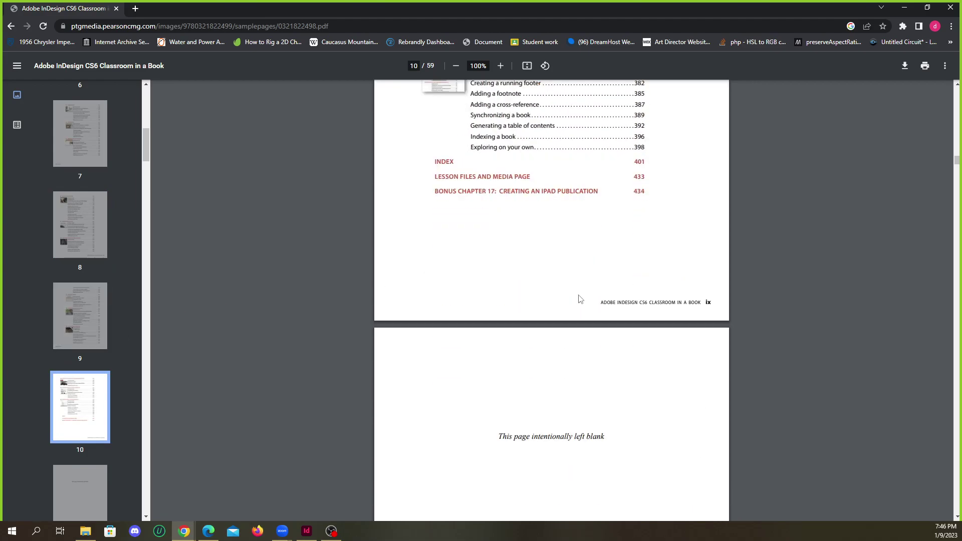
left_click_drag(956, 161, 957, 233)
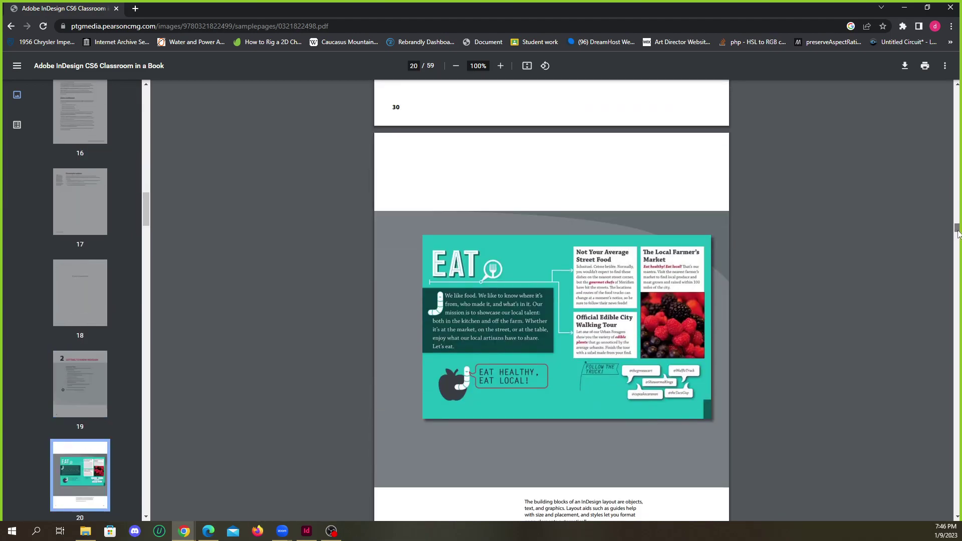
scroll(456, 184, "down", 2)
scroll(487, 196, "down", 10)
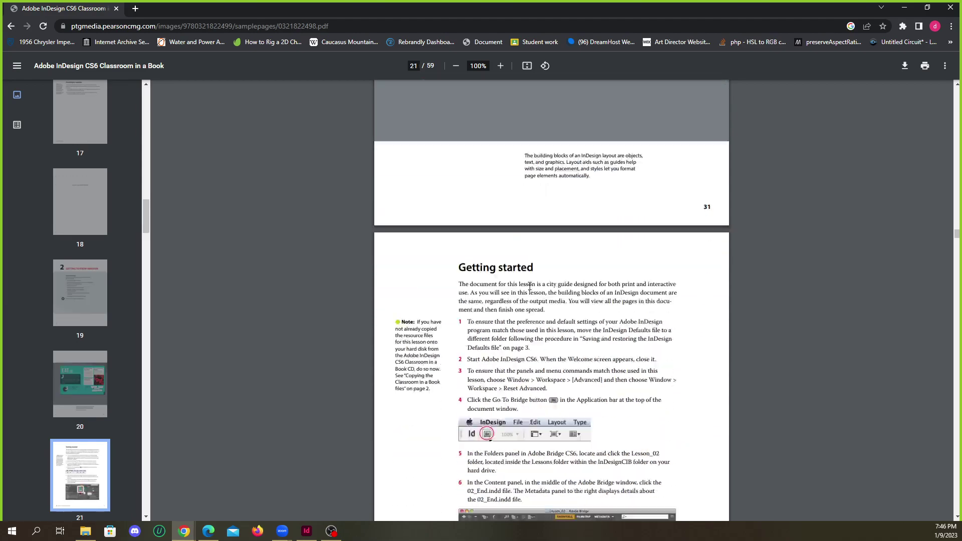
scroll(522, 298, "up", 4)
scroll(550, 289, "down", 2)
scroll(550, 289, "down", 20)
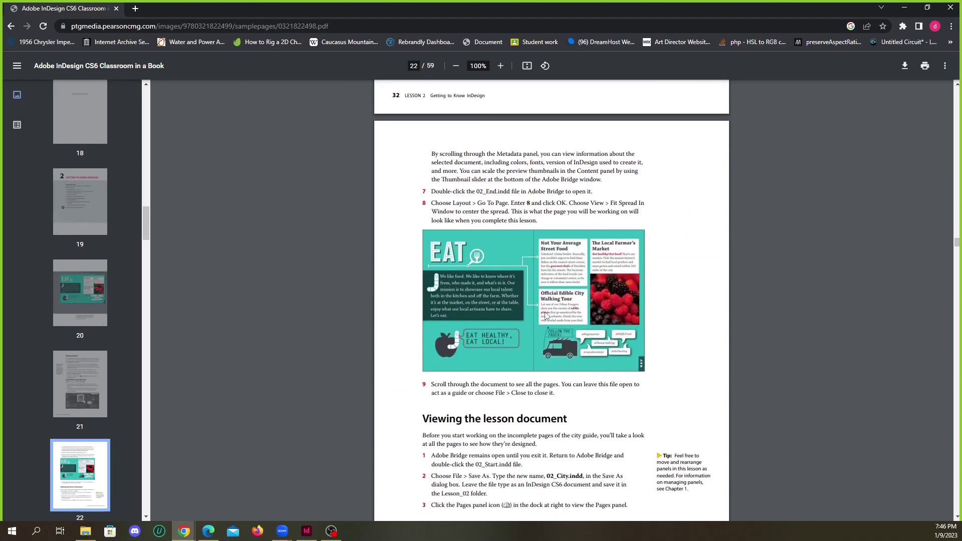
scroll(545, 318, "down", 10)
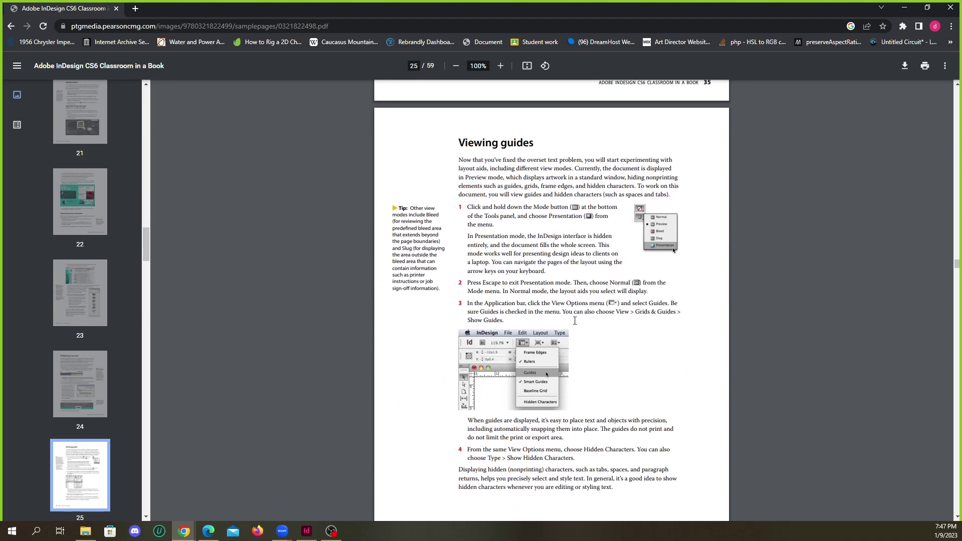
scroll(563, 327, "down", 20)
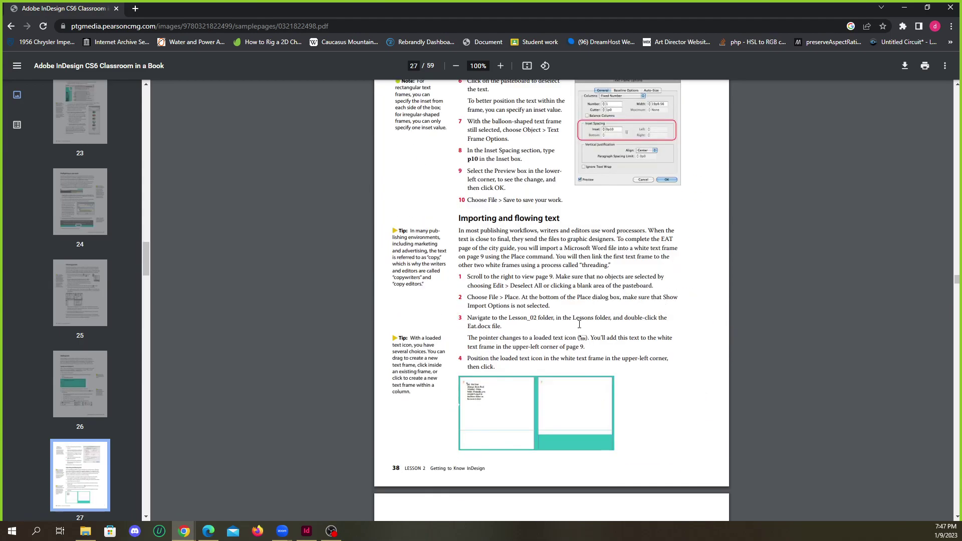
scroll(579, 325, "up", 5)
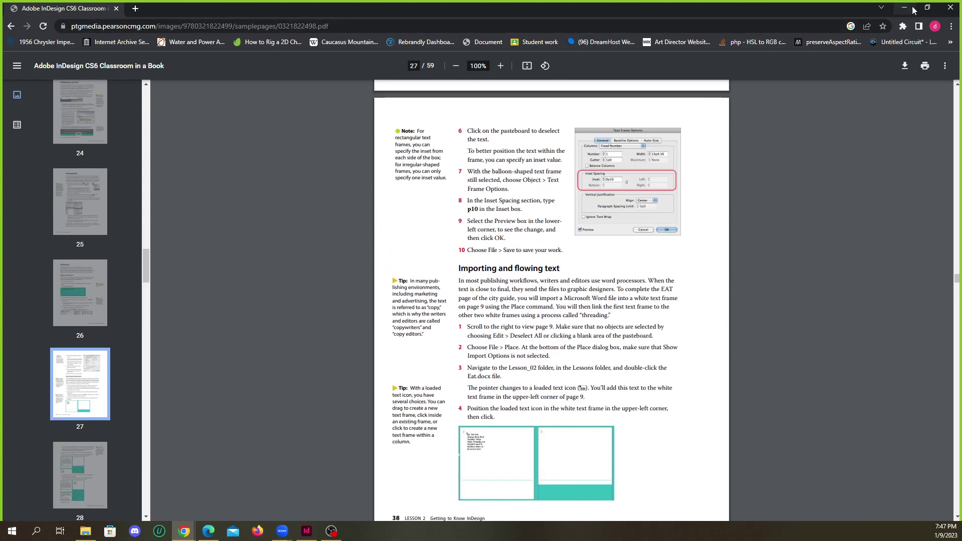
Switch to InDesign and look over the Sections and City Guide cover spread of 02_Start.indd.
left_click(912, 11)
scroll(316, 321, "down", 4)
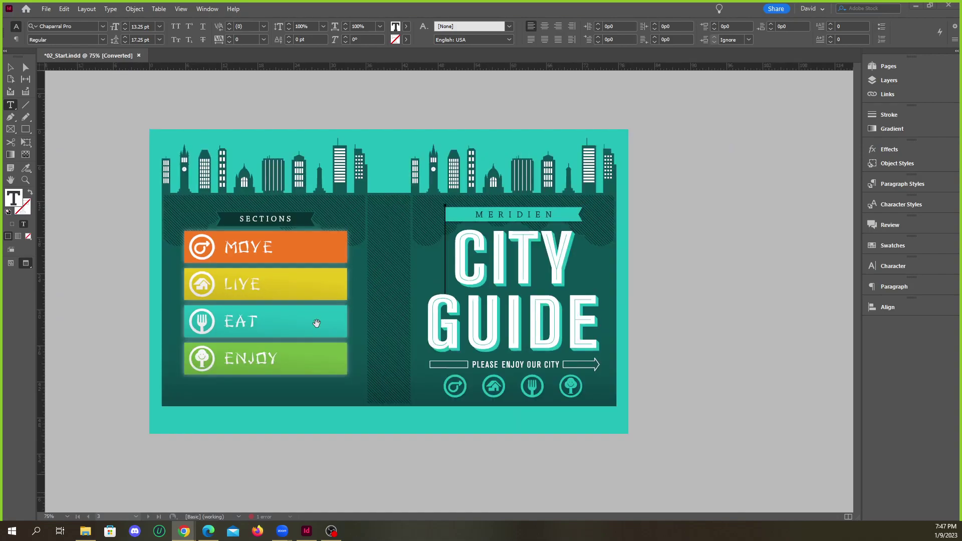
scroll(329, 316, "up", 3)
scroll(434, 296, "up", 3)
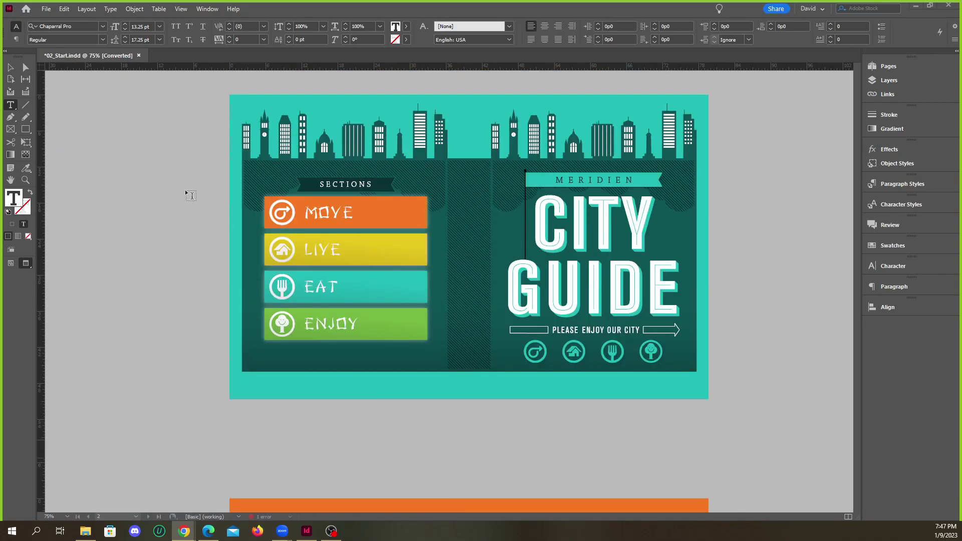
scroll(363, 228, "up", 1)
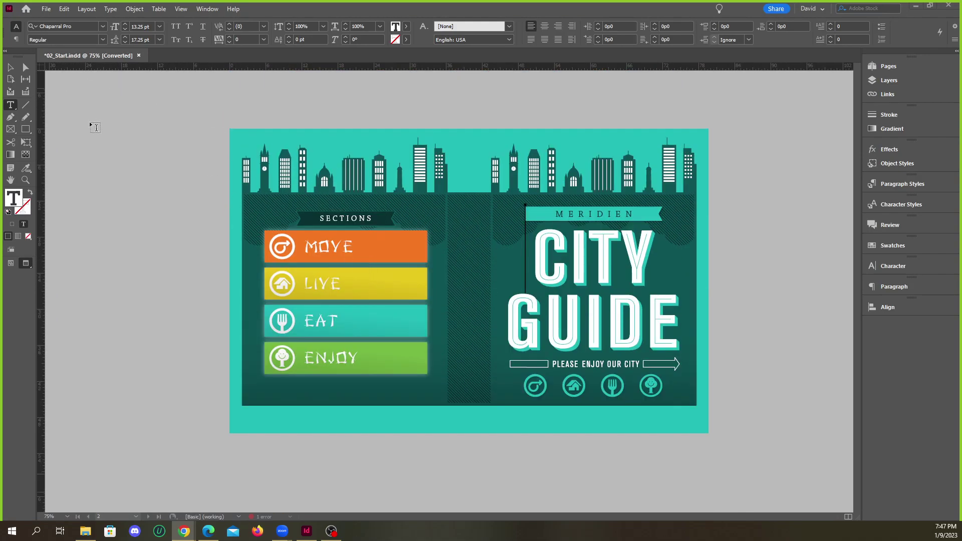
left_click(46, 8)
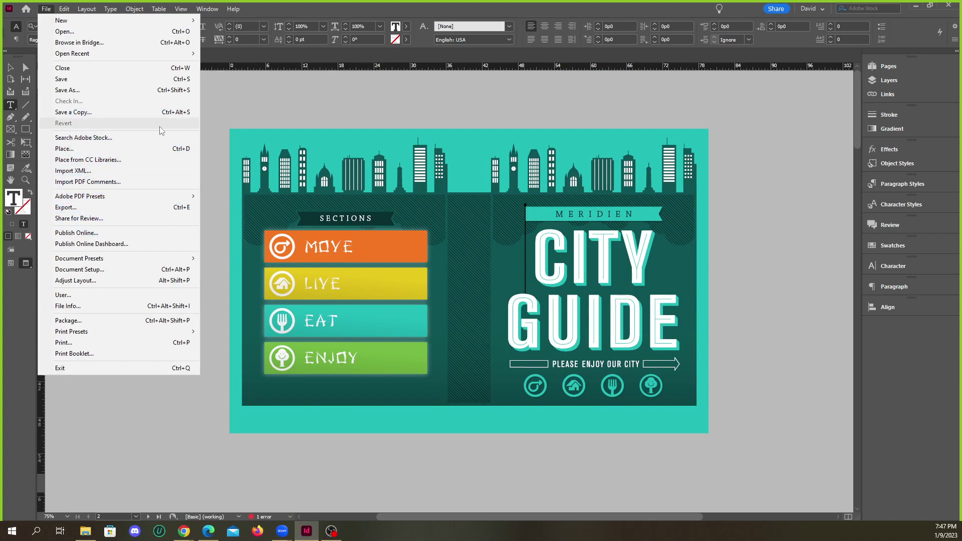
left_click(295, 114)
Return to the InDesign CS6 Classroom in a Book PDF in Chrome and select its web address.
mouse_move(193, 530)
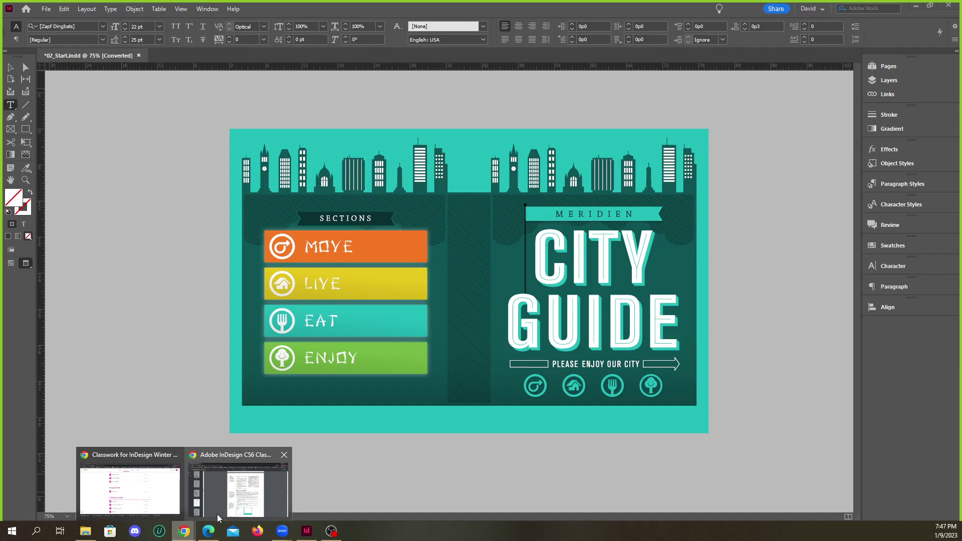
left_click(239, 489)
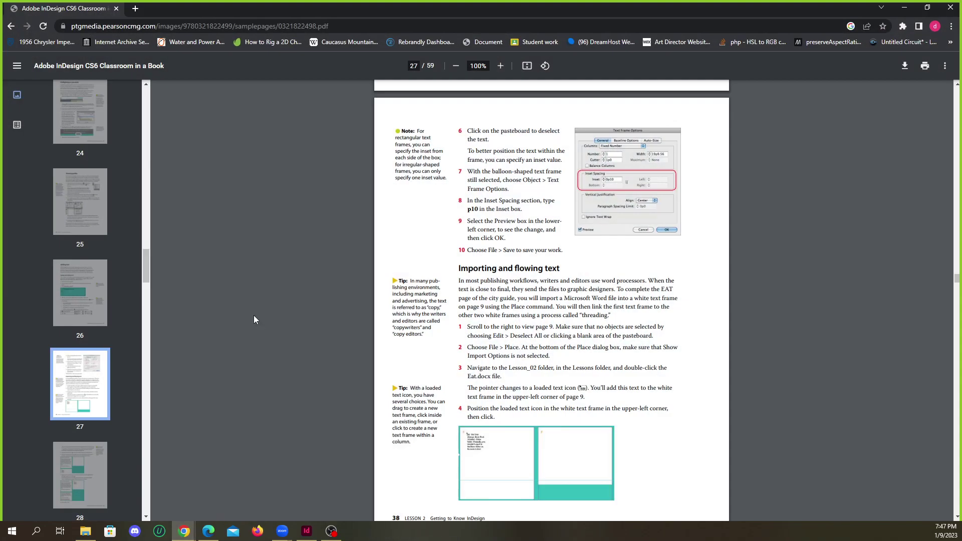
left_click(143, 28)
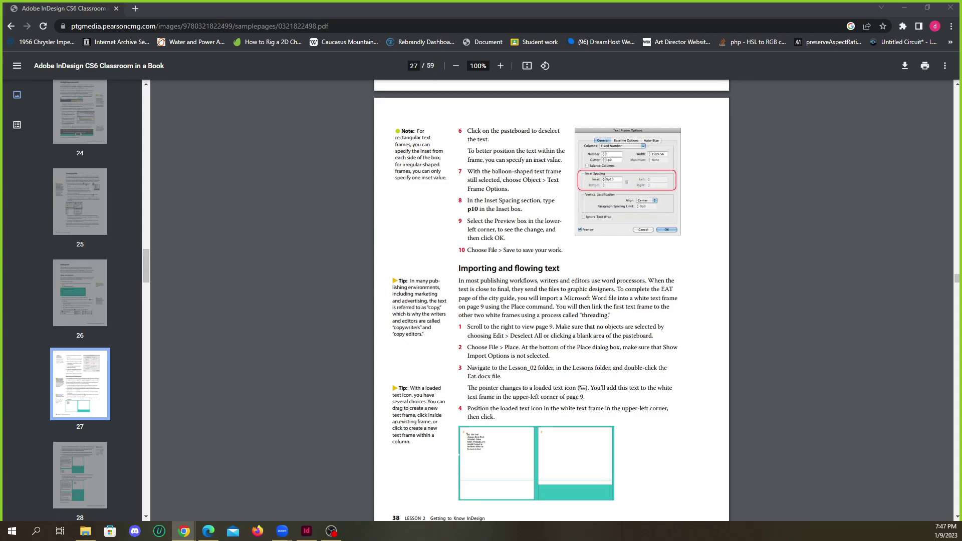
key("alt+Tab")
key("alt+Tab")
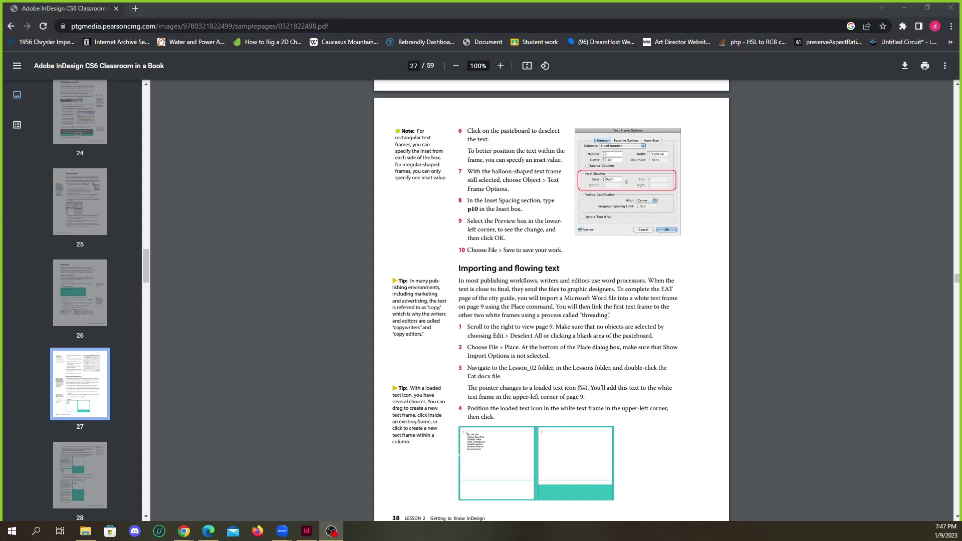
key("alt+Tab")
key("alt+Tab")
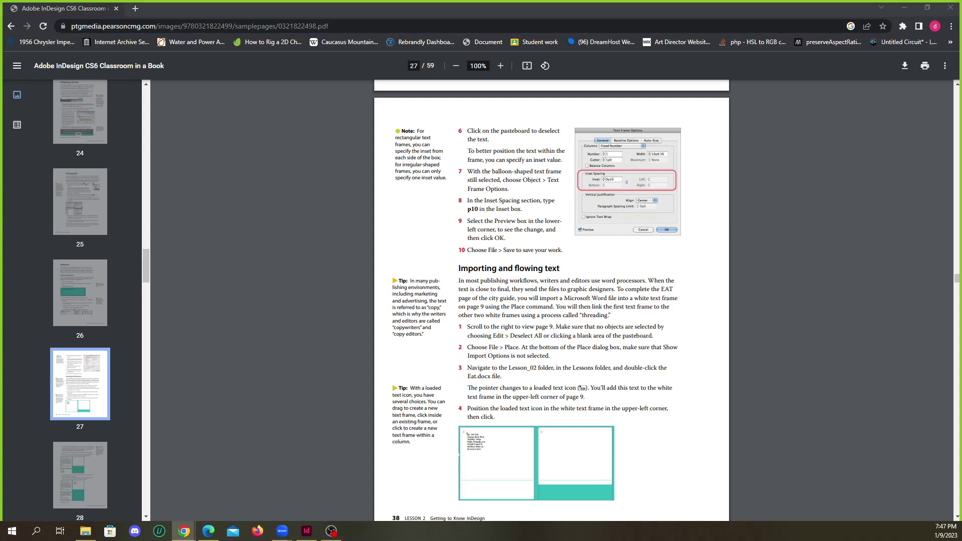
Switch to InDesign and close 02_Start.indd without saving its changes.
left_click(905, 8)
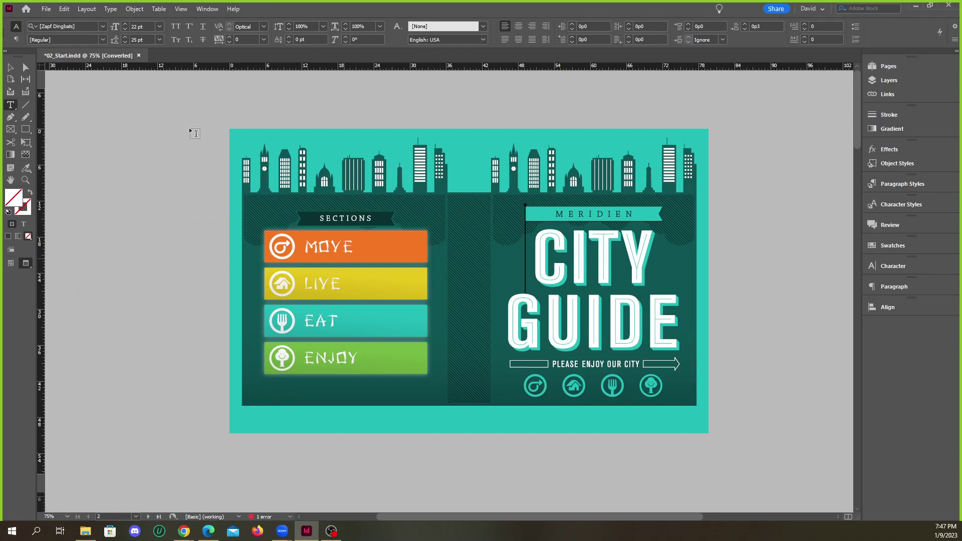
left_click(139, 56)
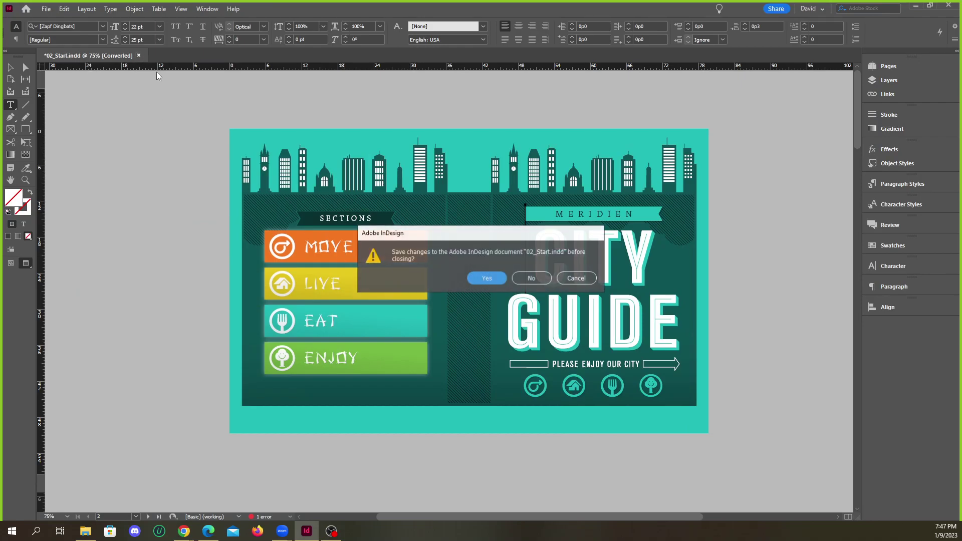
left_click(532, 276)
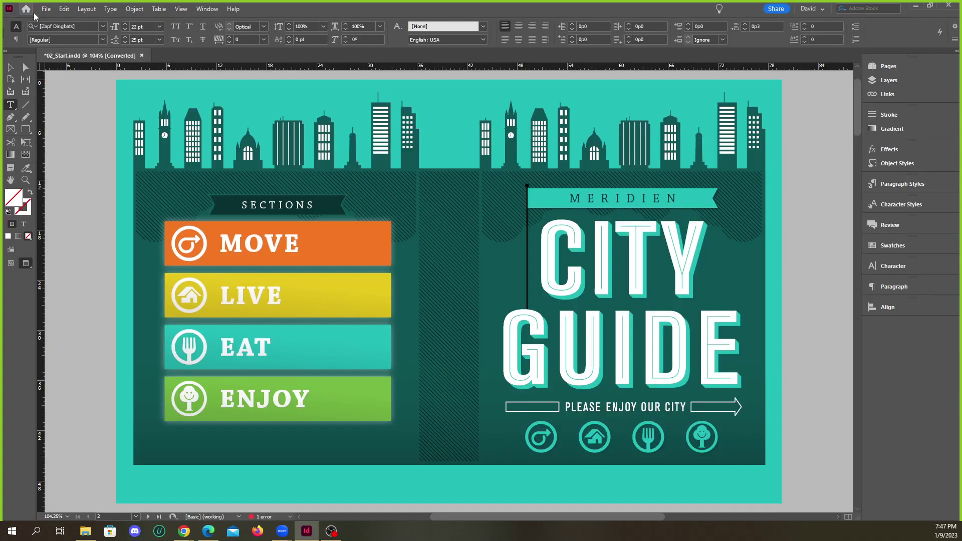
Activate the Selection tool and view the city guide's cover spread at 75% zoom.
key("v")
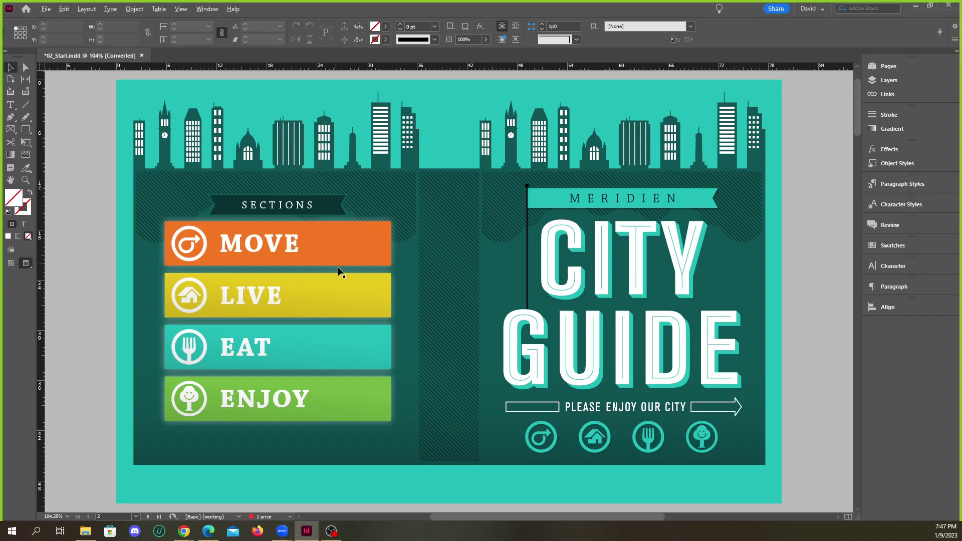
key("ctrl+1")
scroll(359, 273, "down", 2)
scroll(275, 247, "up", 1)
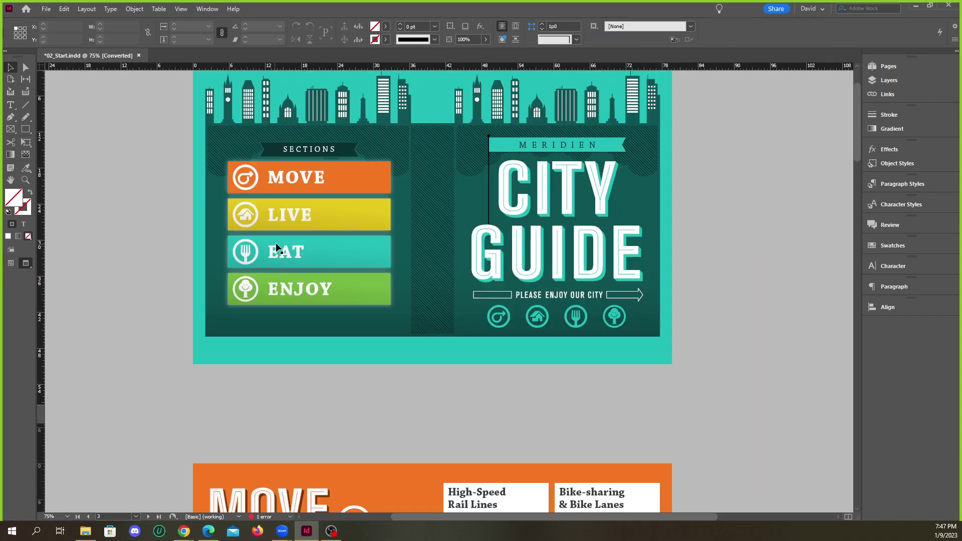
scroll(338, 217, "up", 1)
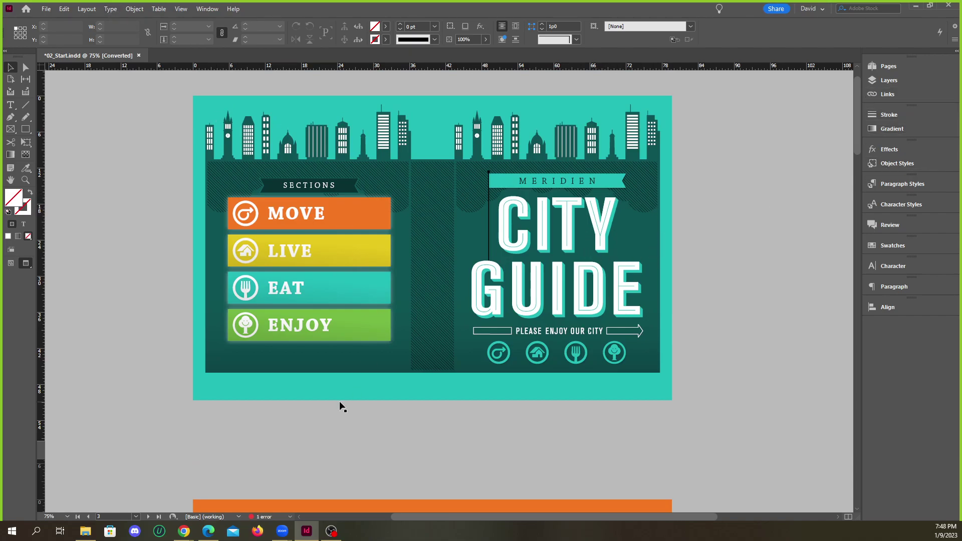
Switch to the Google Classroom window, maximize it and expand the Lesson Files material under Class Resources.
left_click(186, 532)
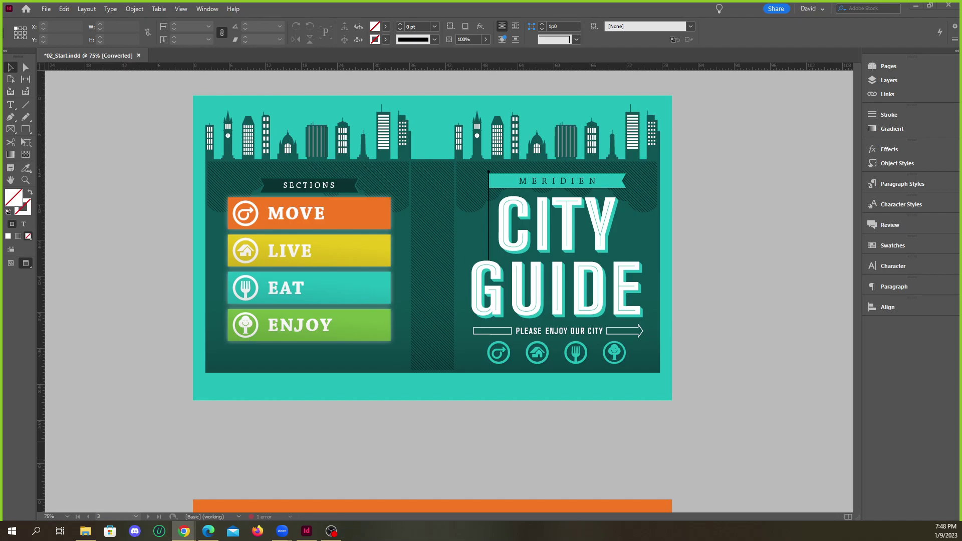
left_click_drag(961, 90, 517, 50)
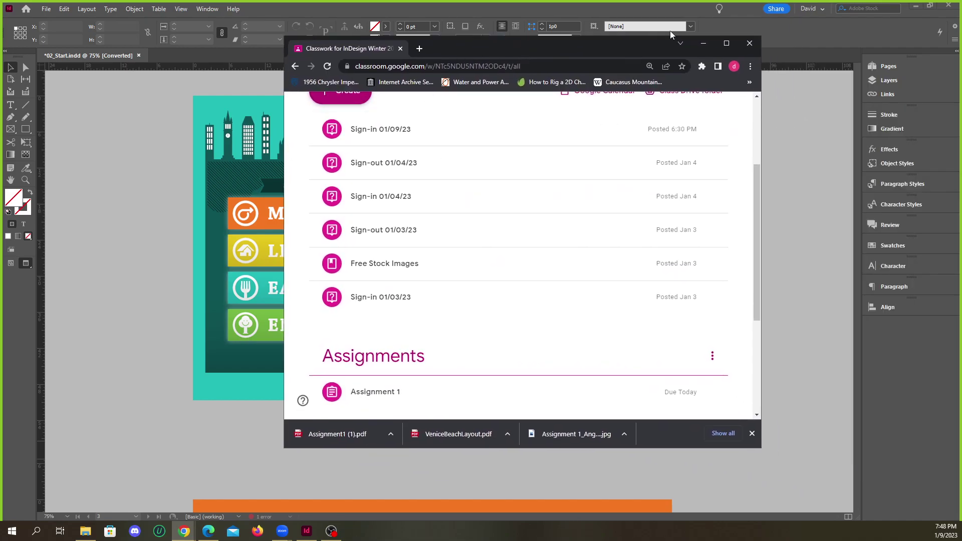
left_click(728, 44)
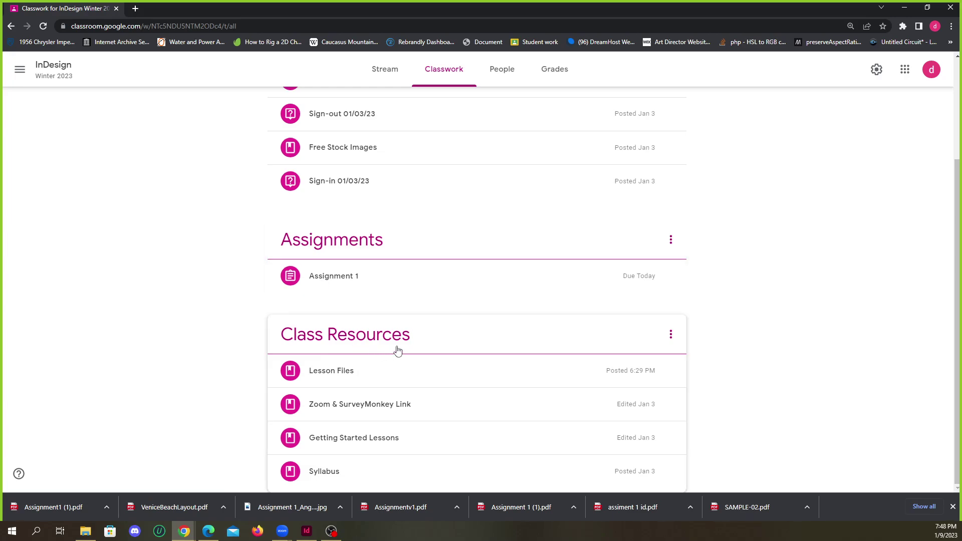
left_click(352, 370)
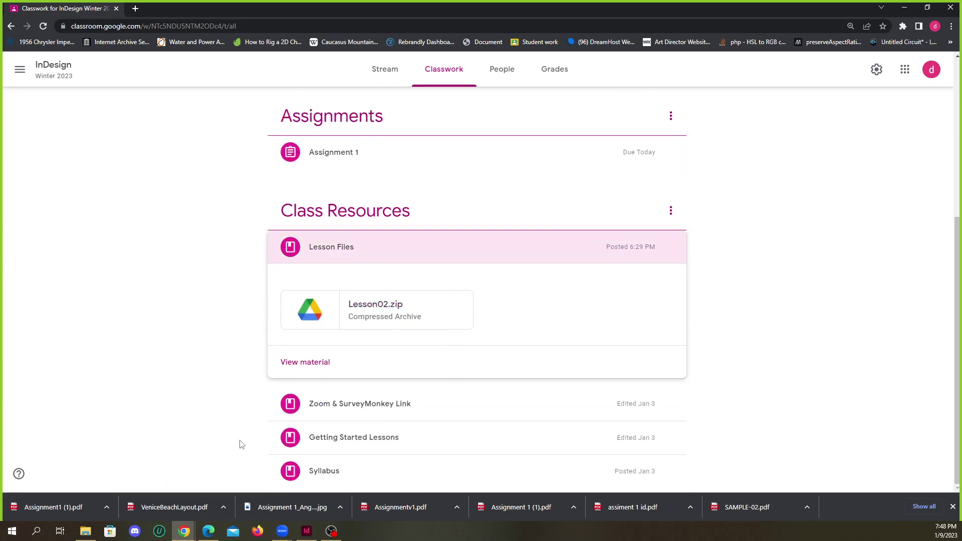
left_click(94, 535)
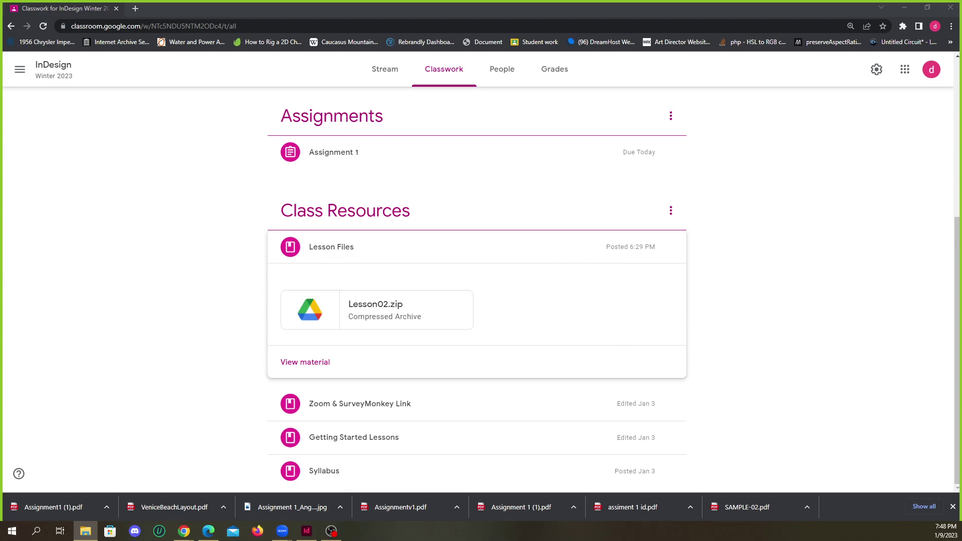
Preview the Lesson02.zip attachment and open it in a new Google Drive window.
left_click(389, 301)
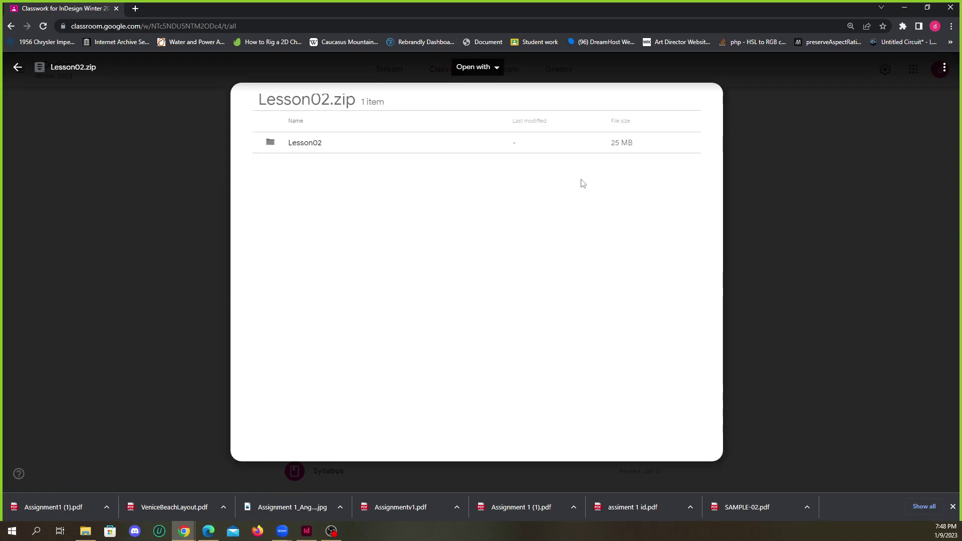
key("Escape")
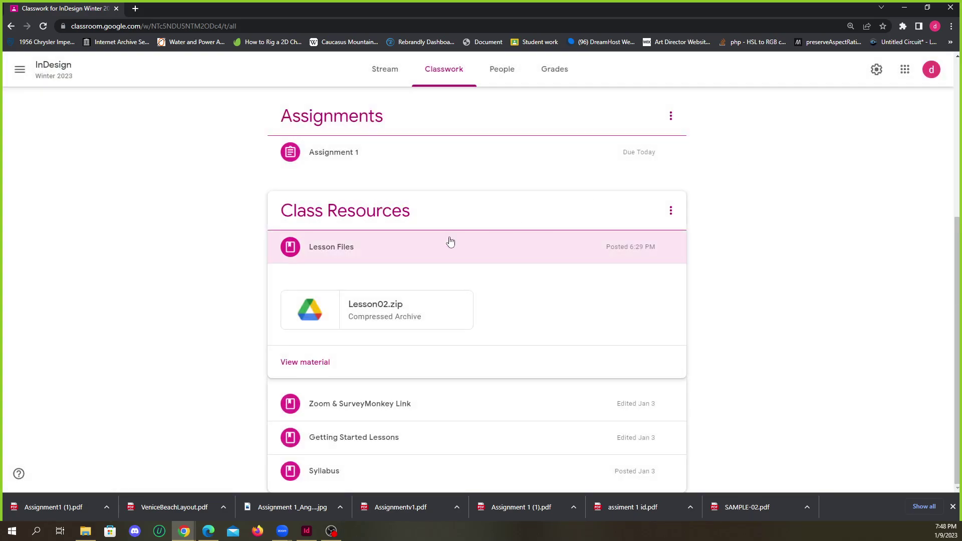
left_click(391, 307)
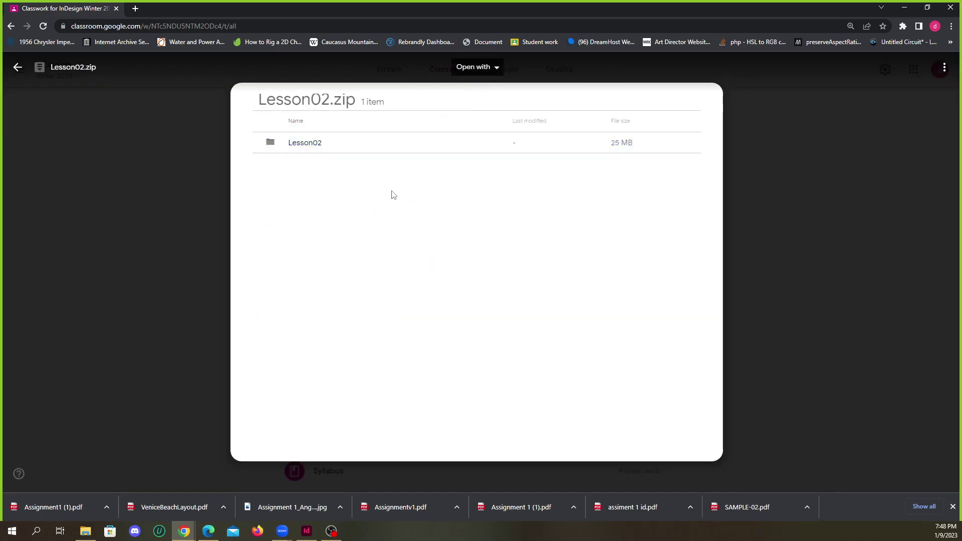
left_click(944, 69)
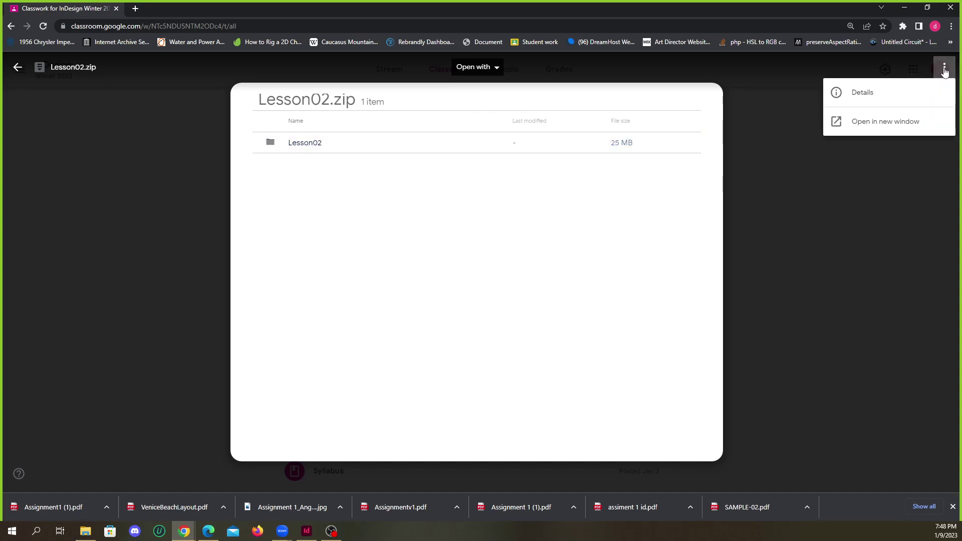
left_click(879, 126)
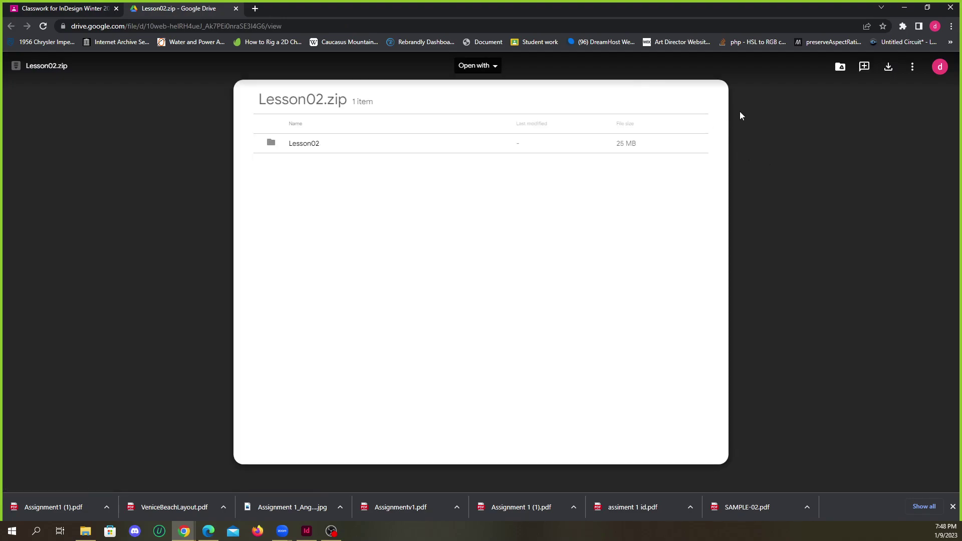
Download Lesson02.zip and show the downloaded archive in its folder.
left_click(891, 73)
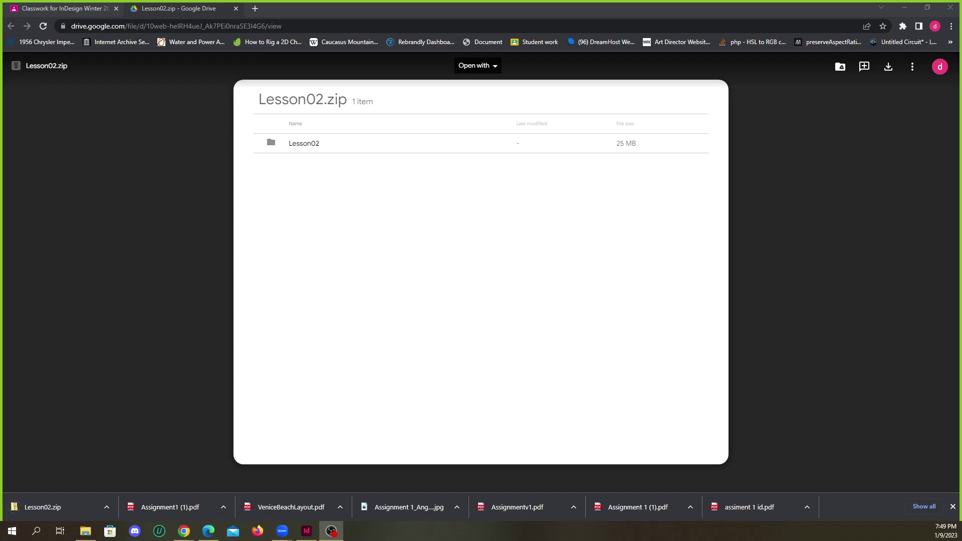
left_click(107, 507)
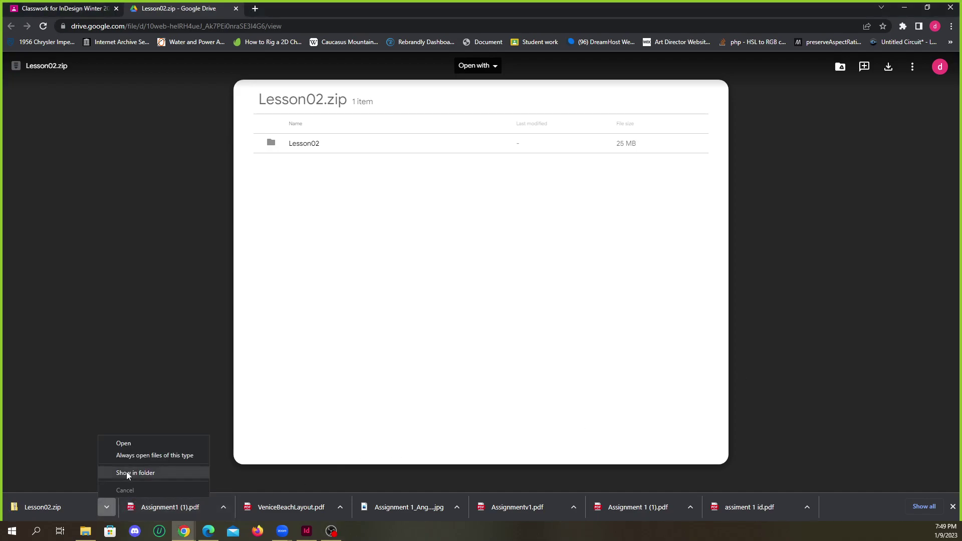
left_click(132, 473)
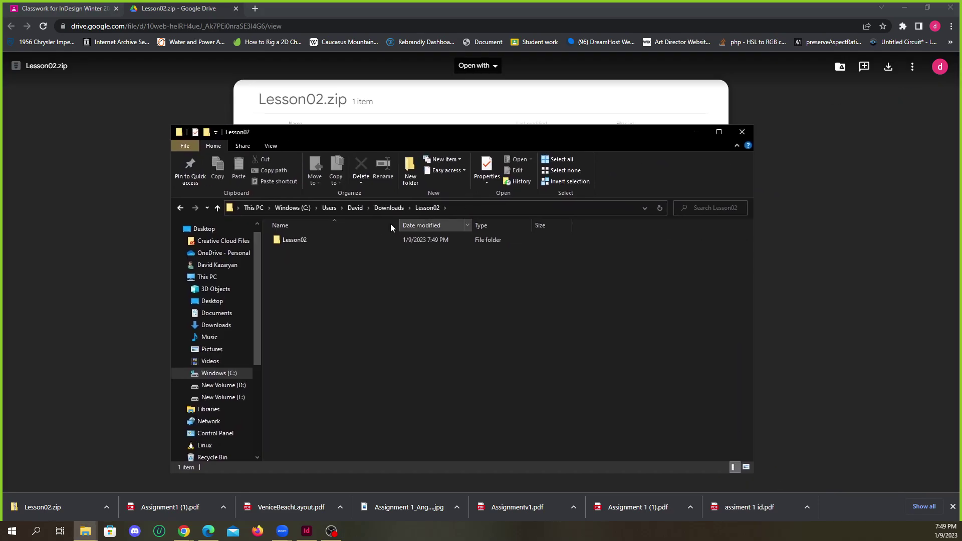
Open the nested Lesson02 folders down to the one holding the InDesign, Photoshop and Word lesson files.
double_click(294, 239)
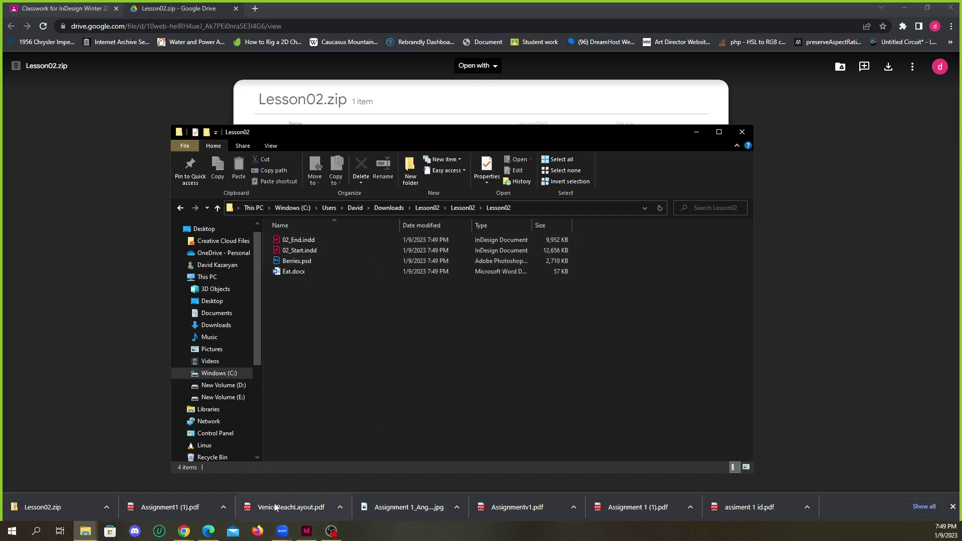
left_click(217, 207)
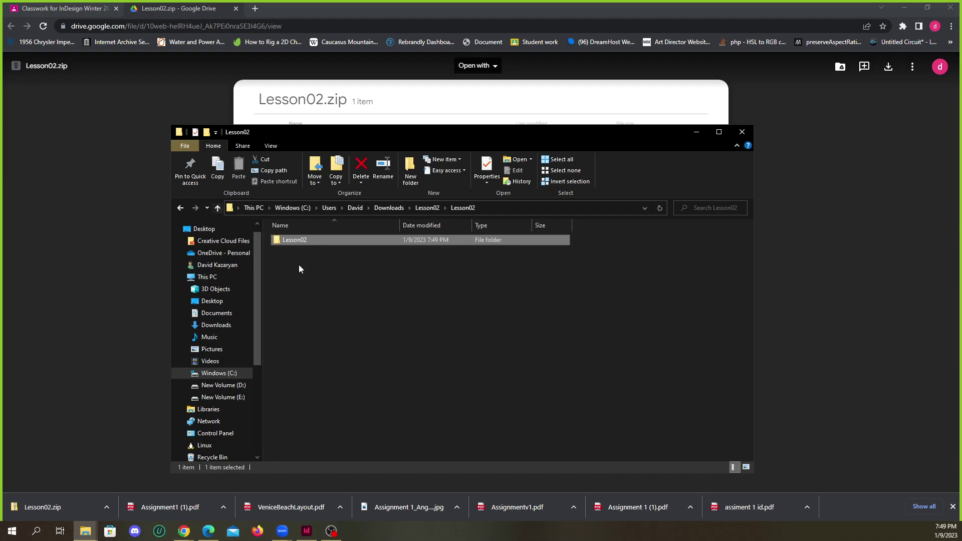
double_click(290, 241)
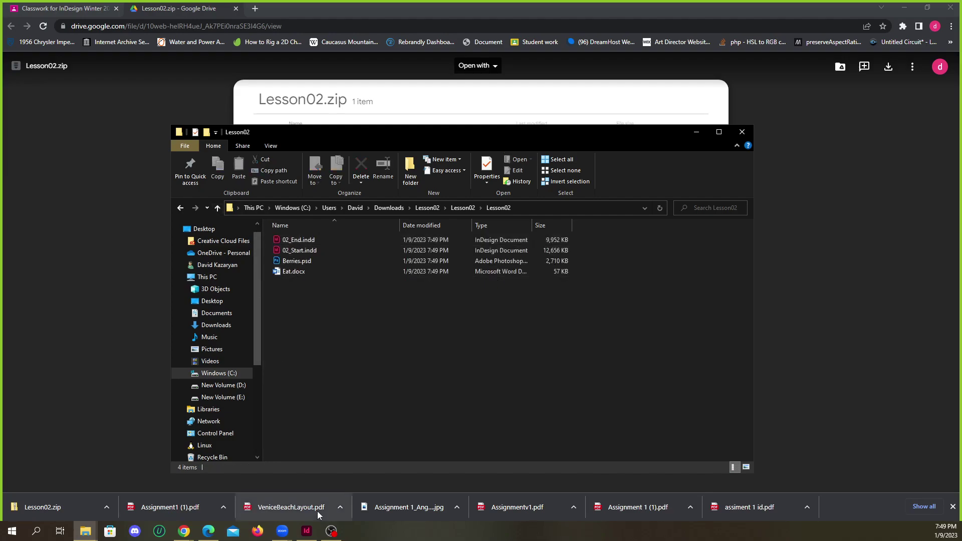
Switch to InDesign and close the open 02_Start.indd document without saving its changes.
left_click(307, 531)
left_click(139, 56)
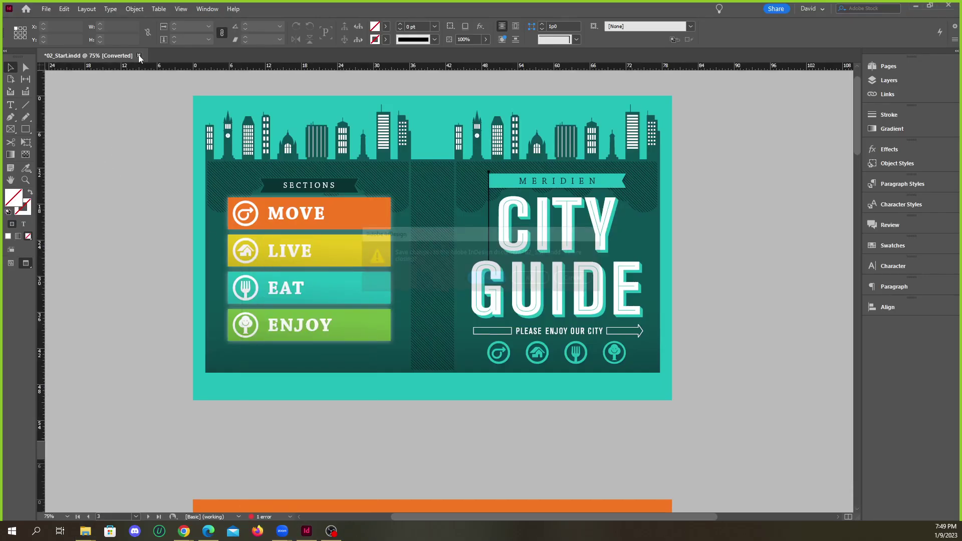
left_click(545, 278)
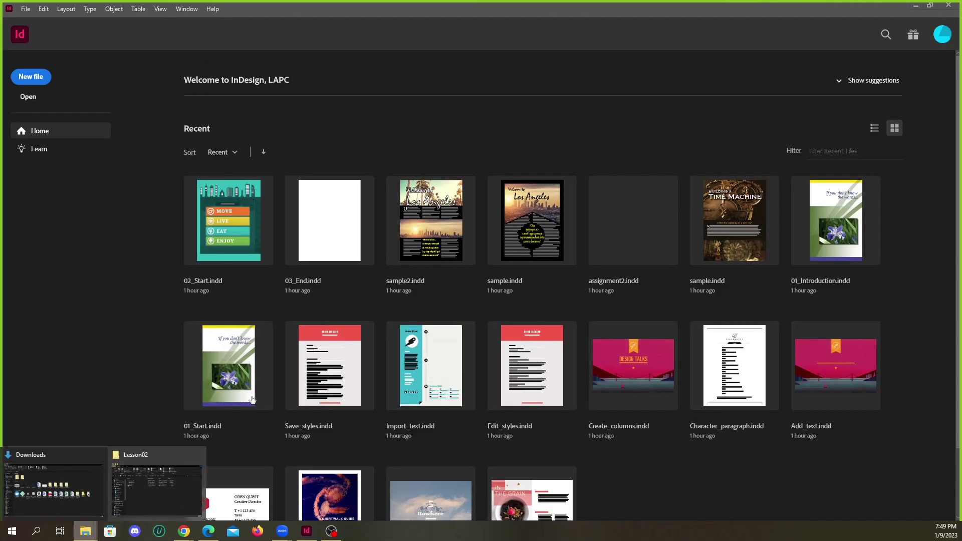
Open 02_Start.indd and 02_End.indd in InDesign from the downloaded Lesson02 folder.
left_click(145, 479)
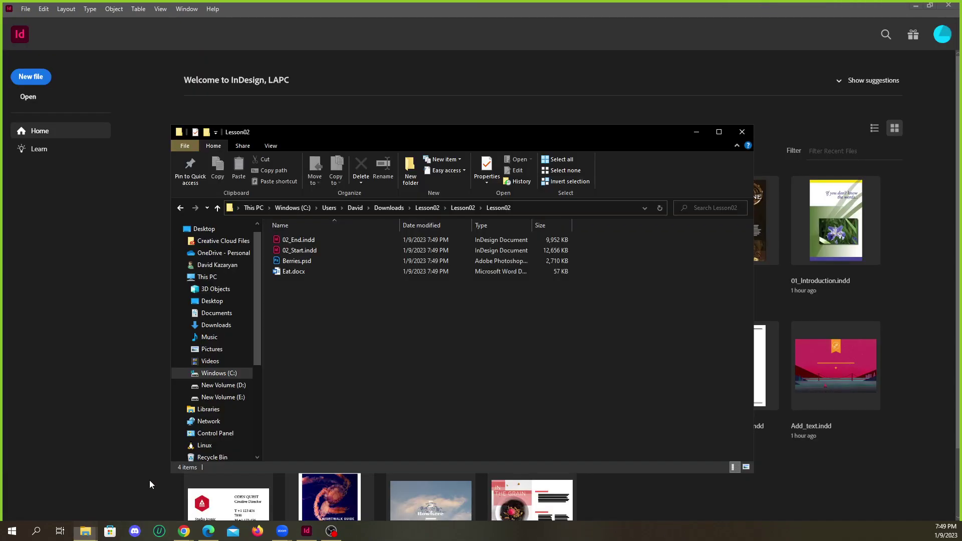
double_click(294, 252)
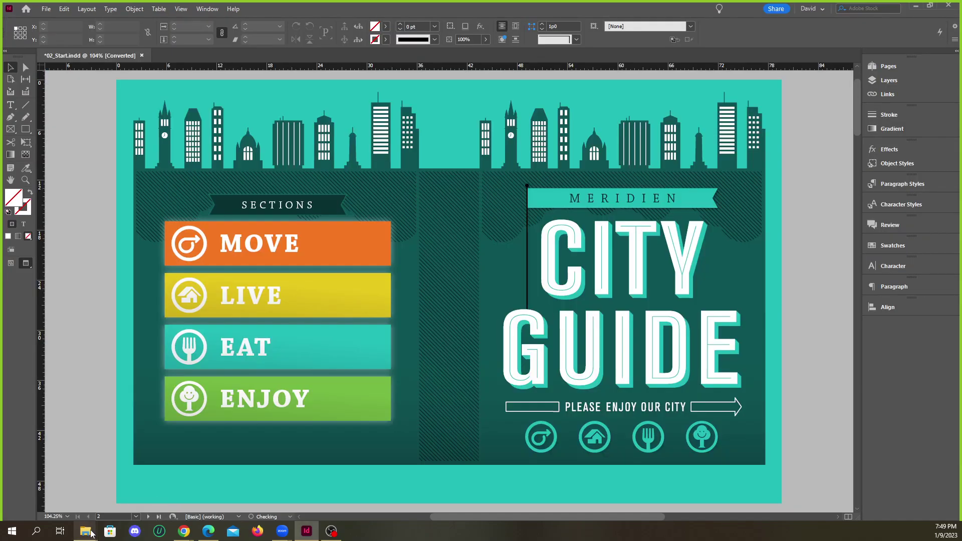
mouse_move(89, 535)
left_click(151, 481)
left_click(302, 239)
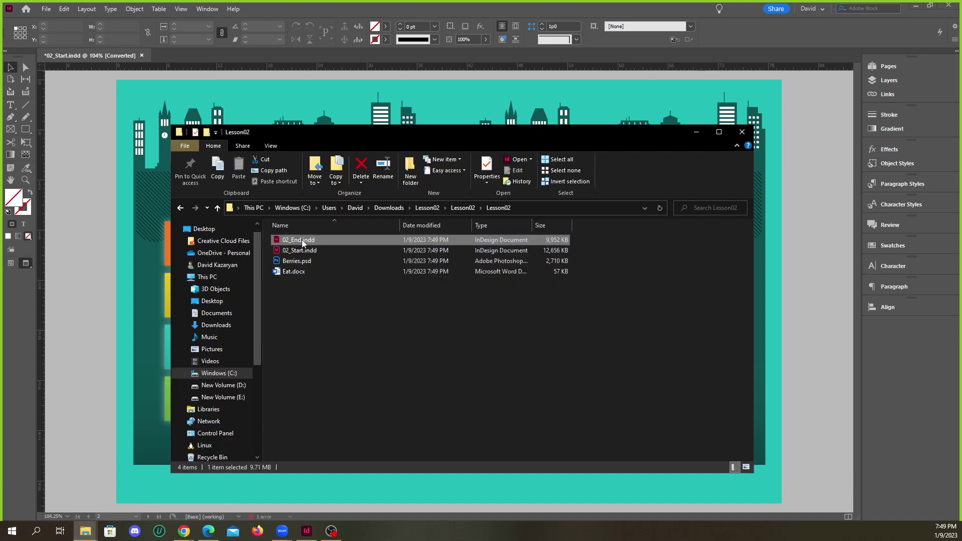
double_click(302, 239)
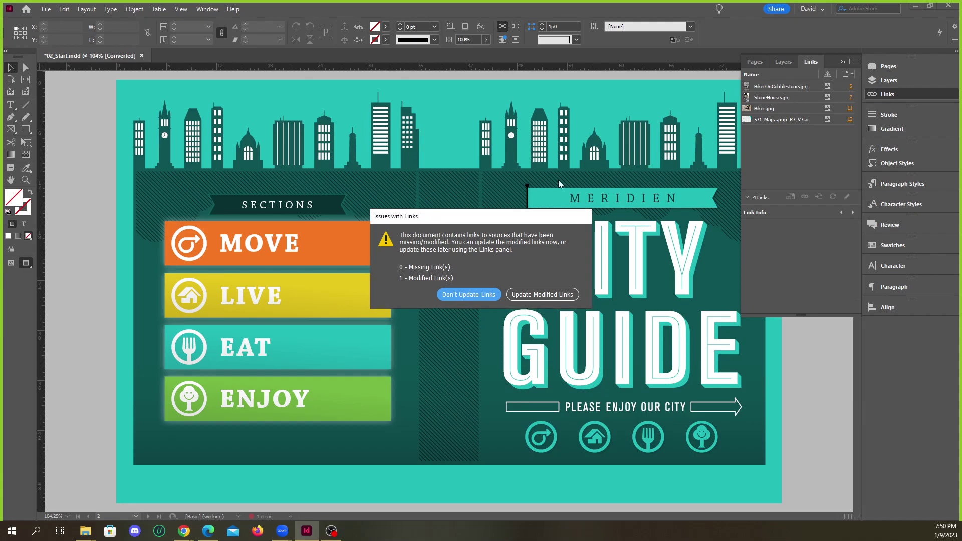
Return to the Lesson02 folder and review Eat.docx, Berries.psd and the start and end InDesign documents.
left_click(86, 532)
left_click(157, 483)
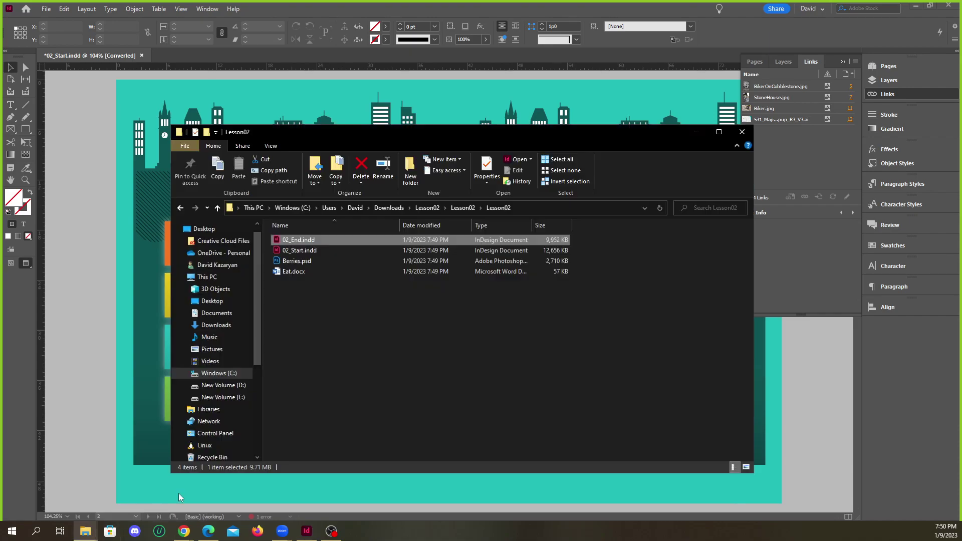
left_click(293, 274)
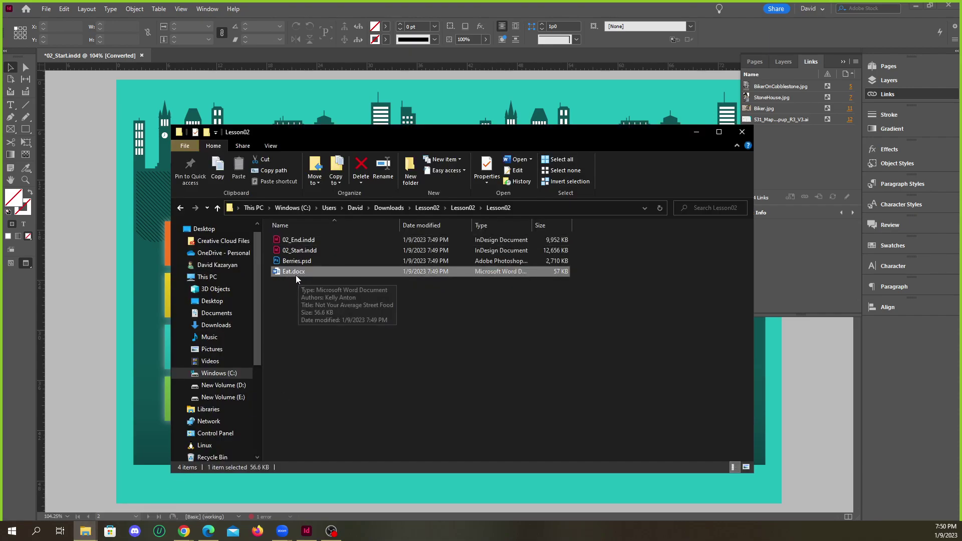
left_click(291, 275, "ctrl")
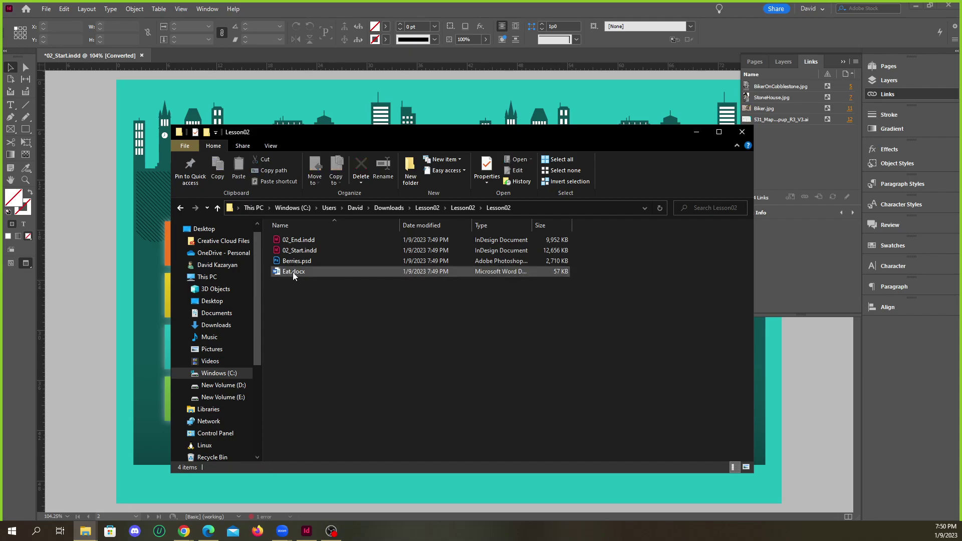
left_click(296, 271)
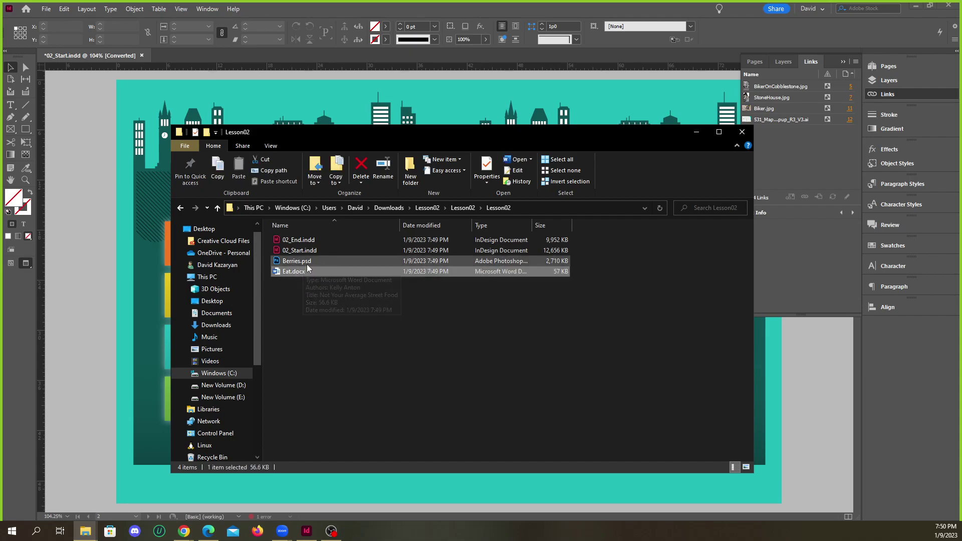
left_click(294, 260)
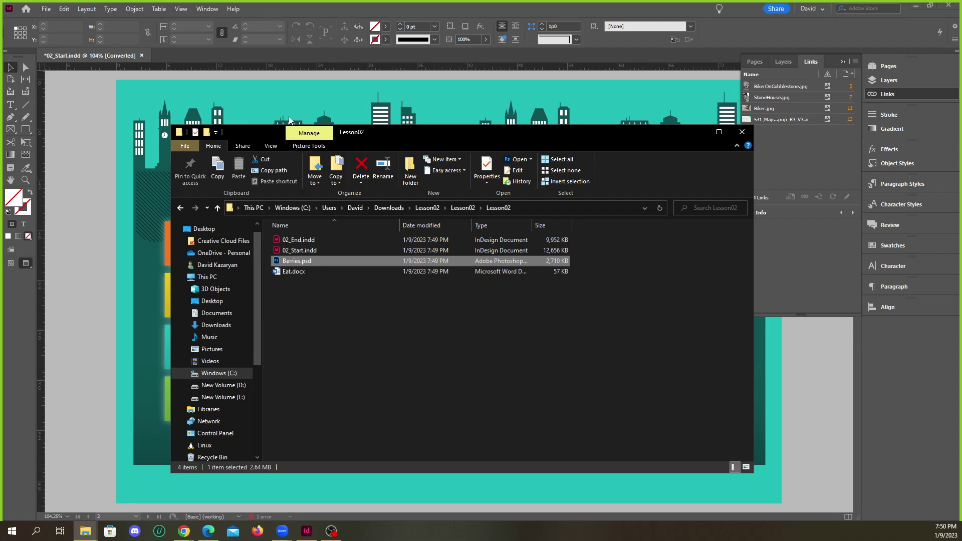
left_click(297, 271)
left_click(295, 261)
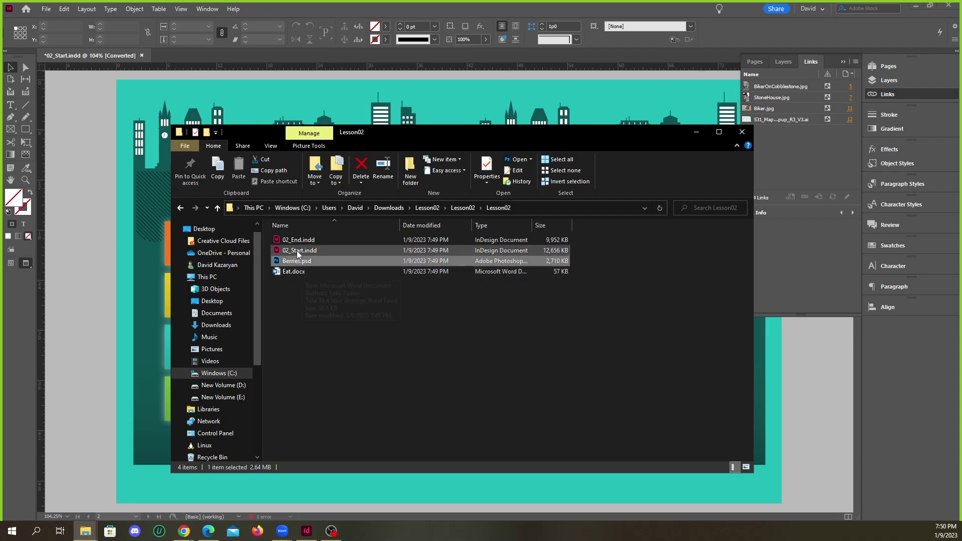
left_click(296, 241)
left_click(296, 251)
left_click(294, 241)
left_click(294, 252)
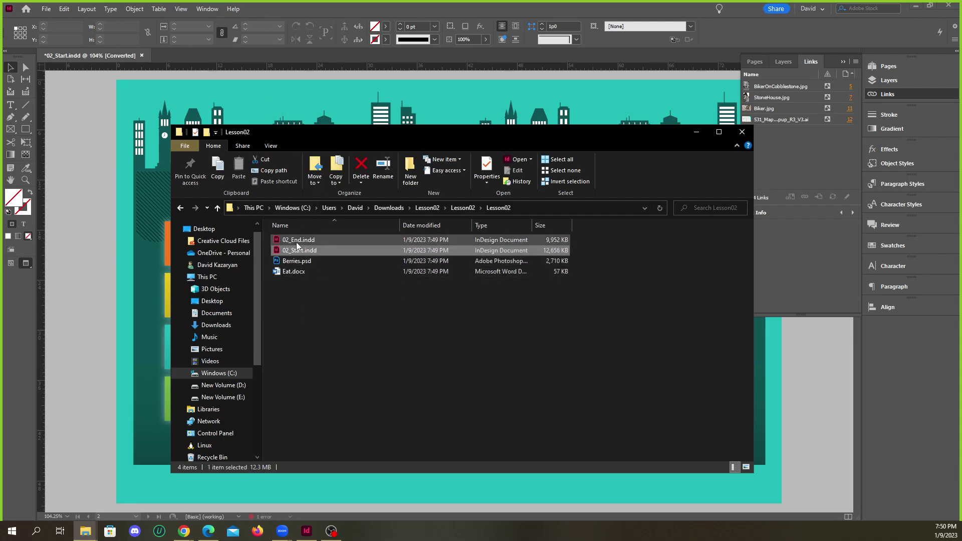
Reposition the folder window and point out 02_End.indd, the supporting files Berries.psd and Eat.docx, and the inner Lesson02 folder.
left_click_drag(387, 138, 521, 114)
left_click_drag(588, 122, 506, 110)
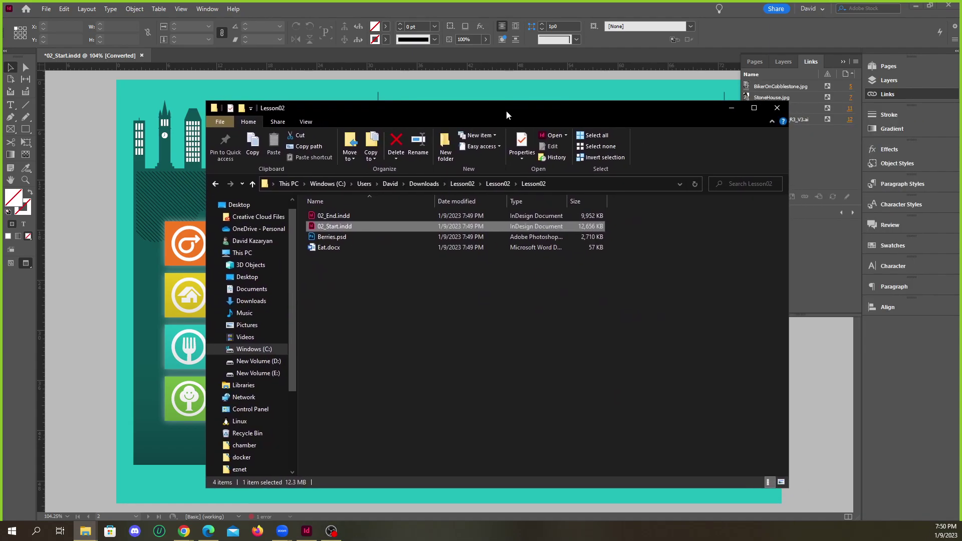
left_click(329, 219)
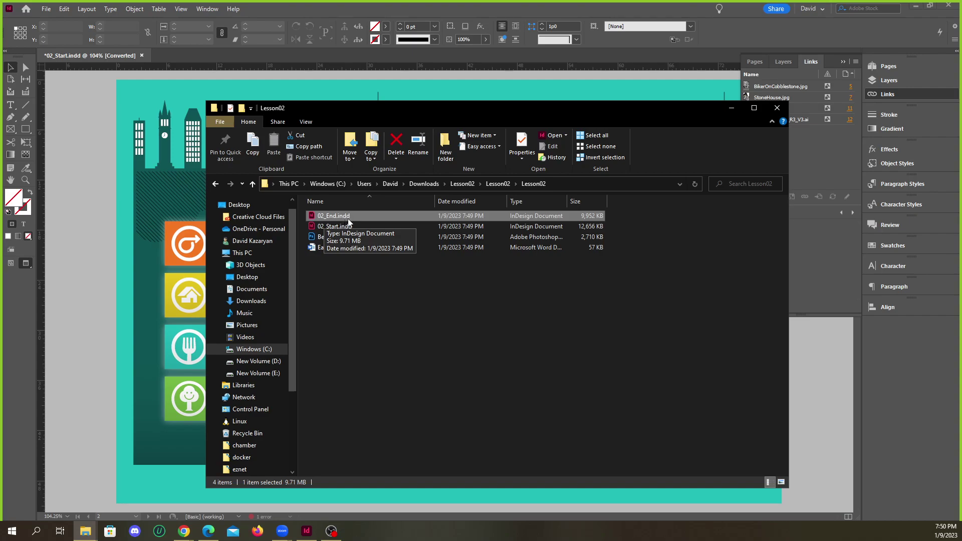
left_click_drag(368, 273, 329, 242)
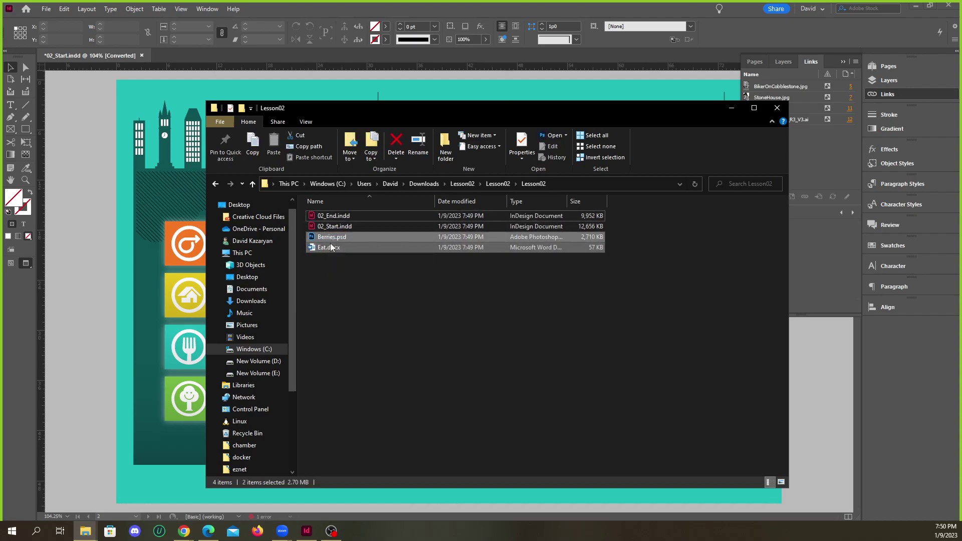
left_click_drag(370, 284, 328, 245)
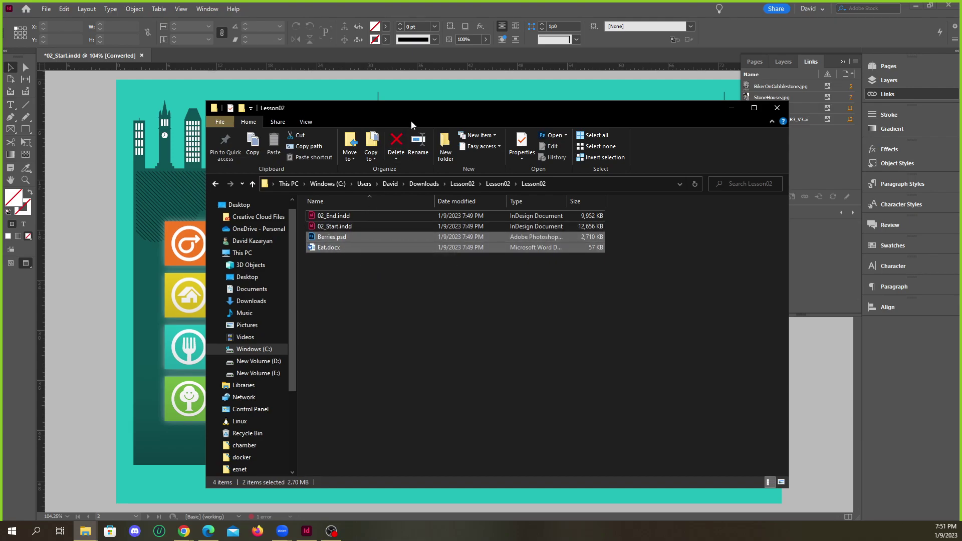
left_click(328, 237)
left_click_drag(436, 110, 419, 93)
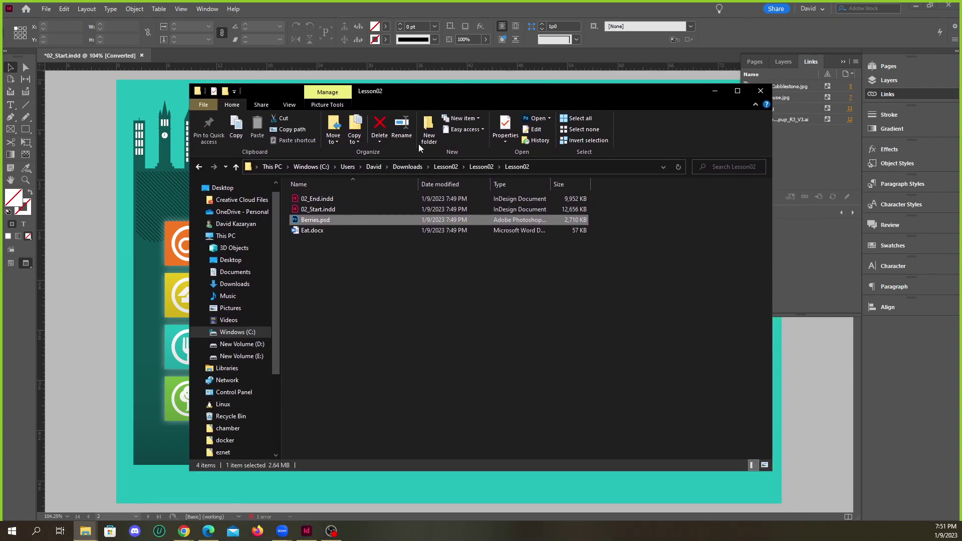
left_click(353, 285)
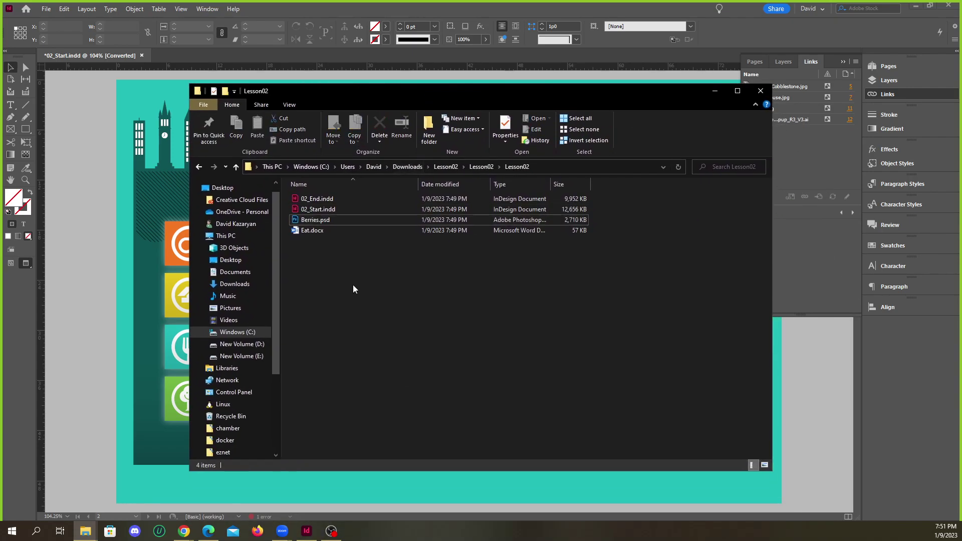
left_click(237, 167)
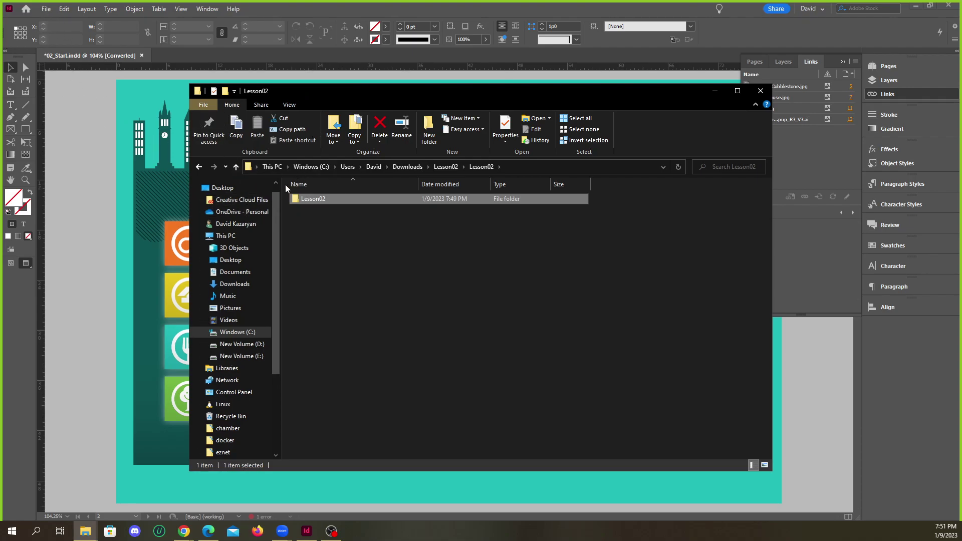
double_click(311, 200)
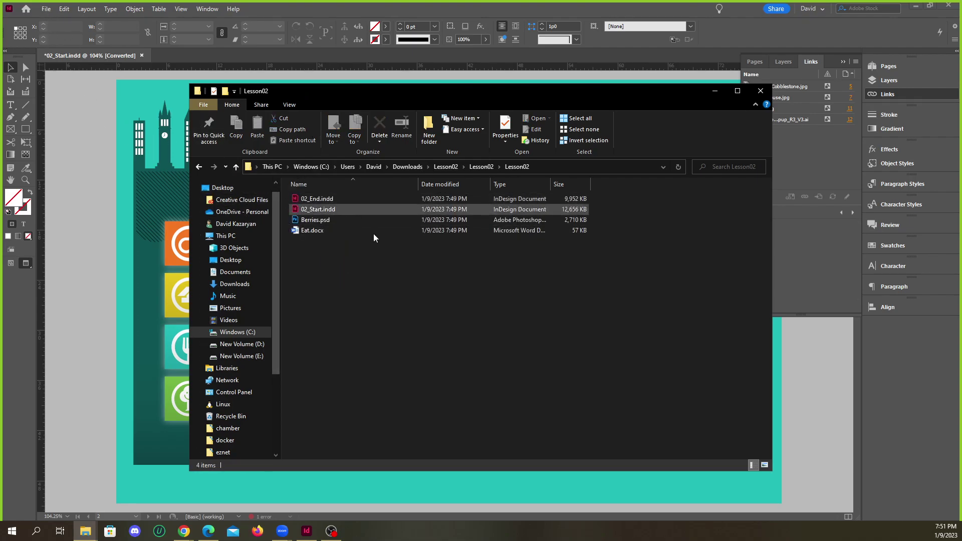
left_click_drag(513, 91, 575, 124)
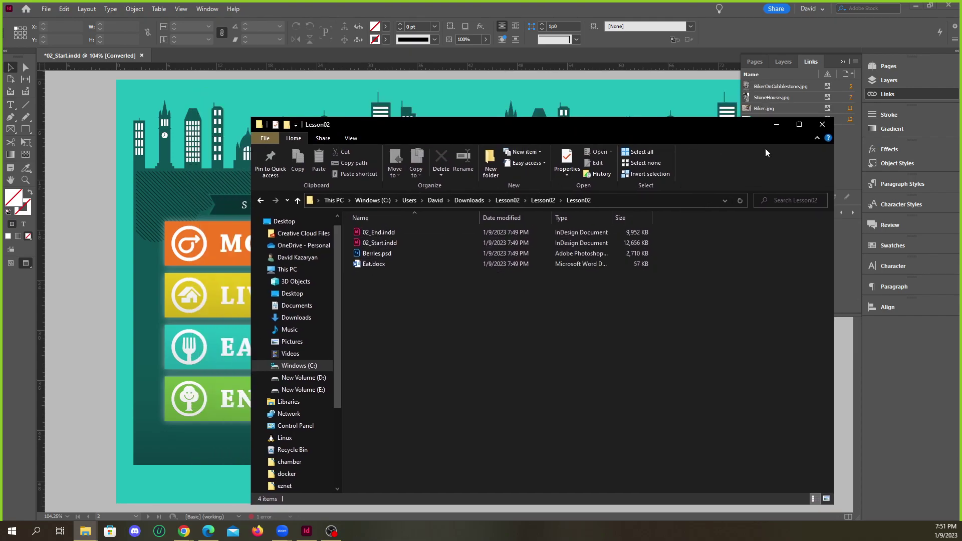
Minimize the folder window and finish opening 02_End.indd without updating modified links, skipping the missing fonts.
left_click(780, 130)
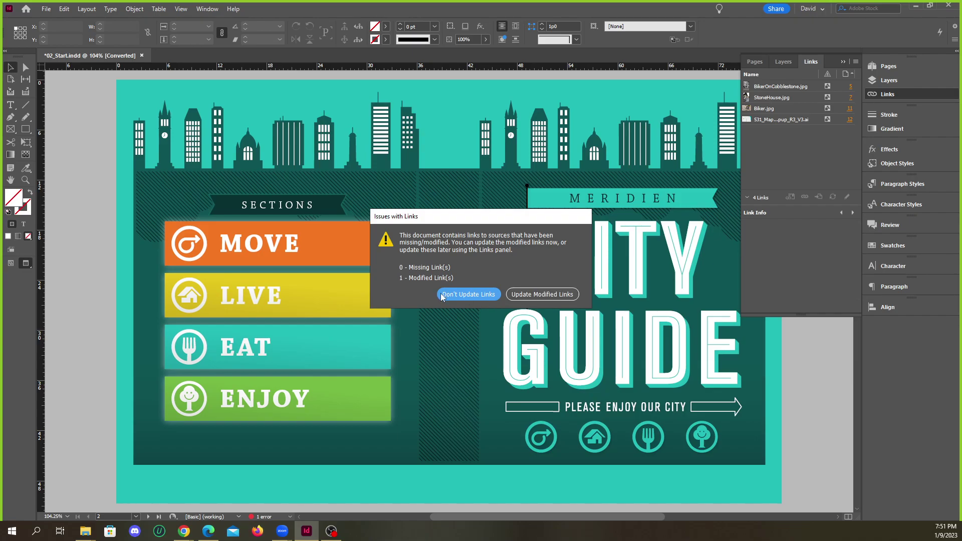
left_click(467, 296)
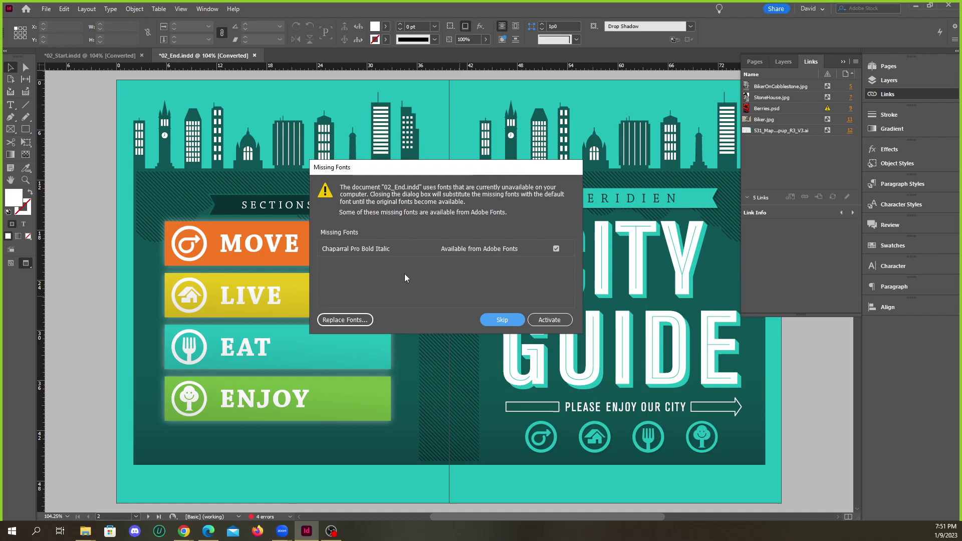
left_click(501, 320)
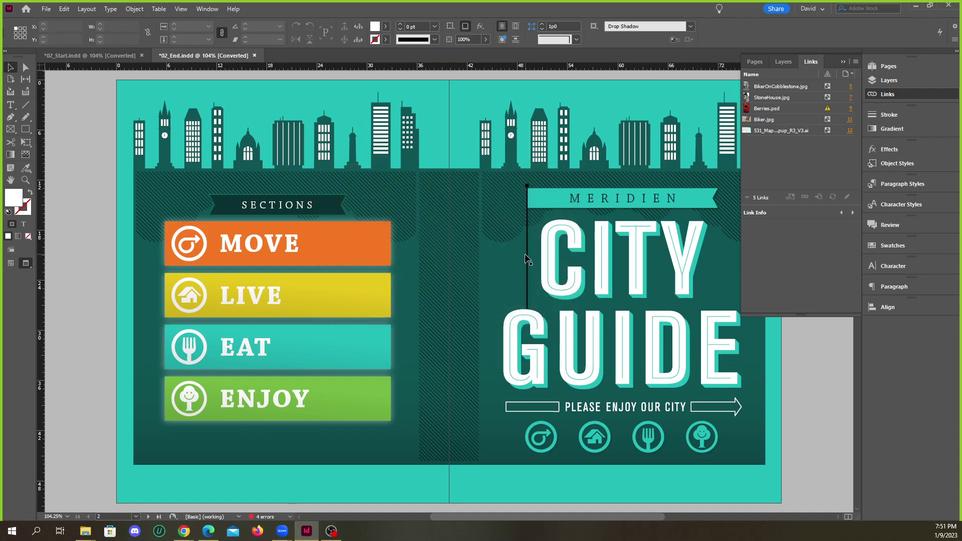
Check the link information and status of Berries.psd in the document's links list, and collapse the list.
left_click(778, 111)
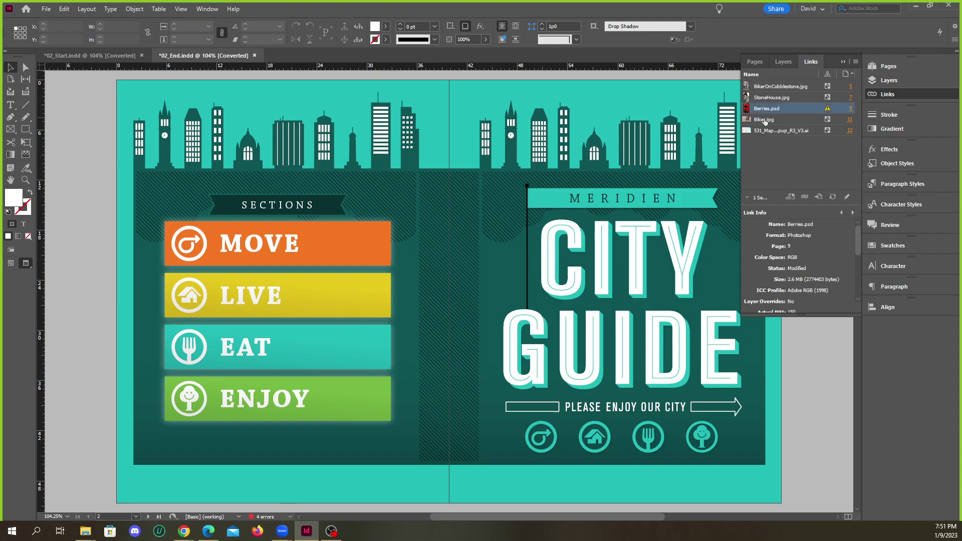
left_click(874, 96)
left_click(874, 97)
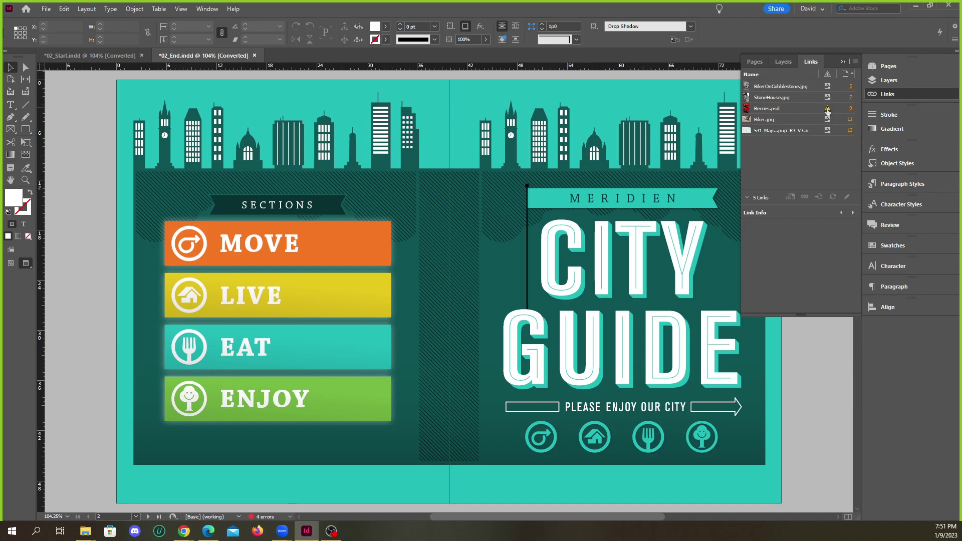
mouse_move(827, 111)
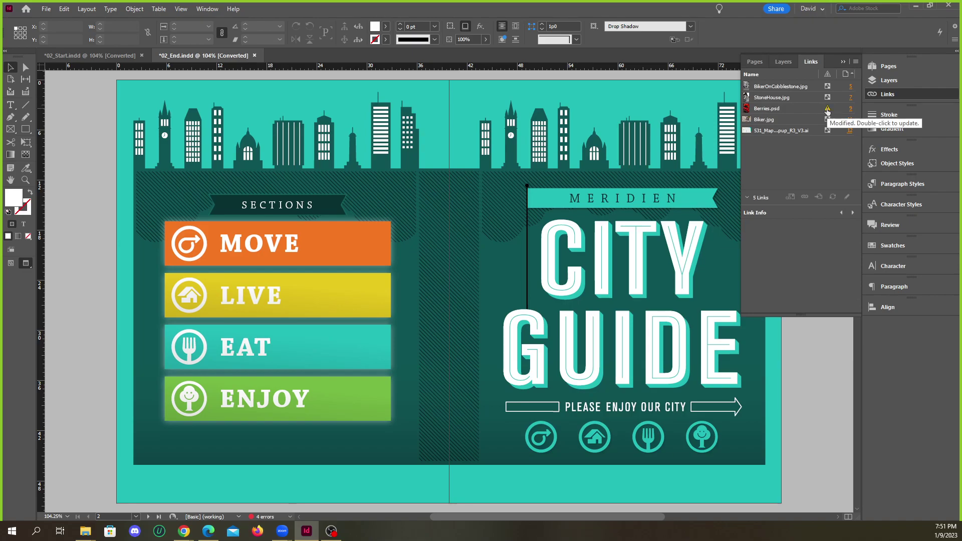
left_click(843, 62)
Go to page 9 of 02_End.indd and view its food articles and berries photo.
left_click_drag(857, 116, 868, 335)
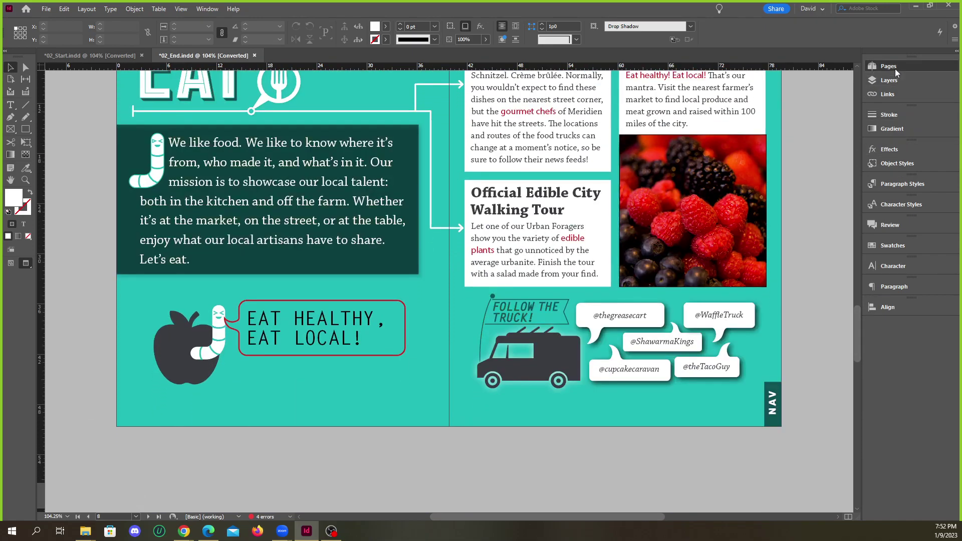
left_click(895, 68)
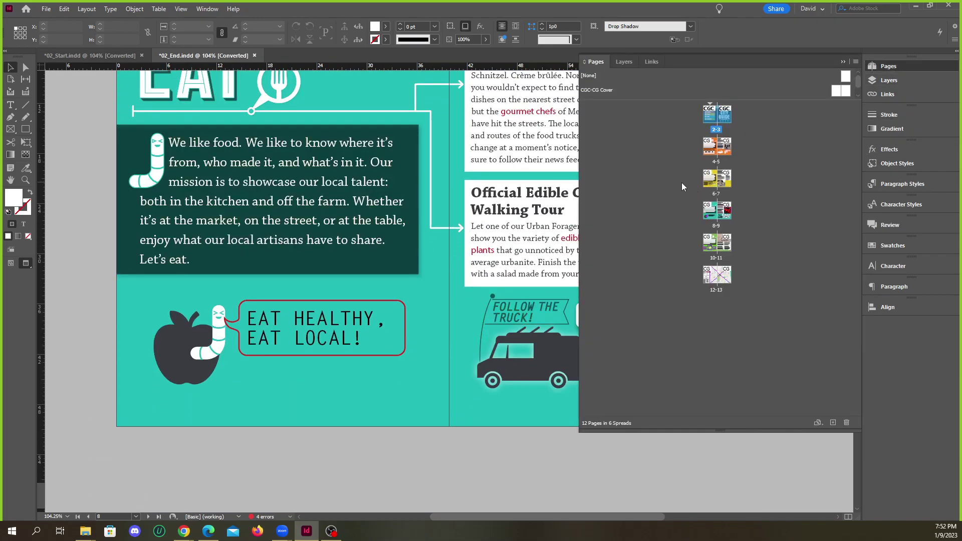
double_click(728, 213)
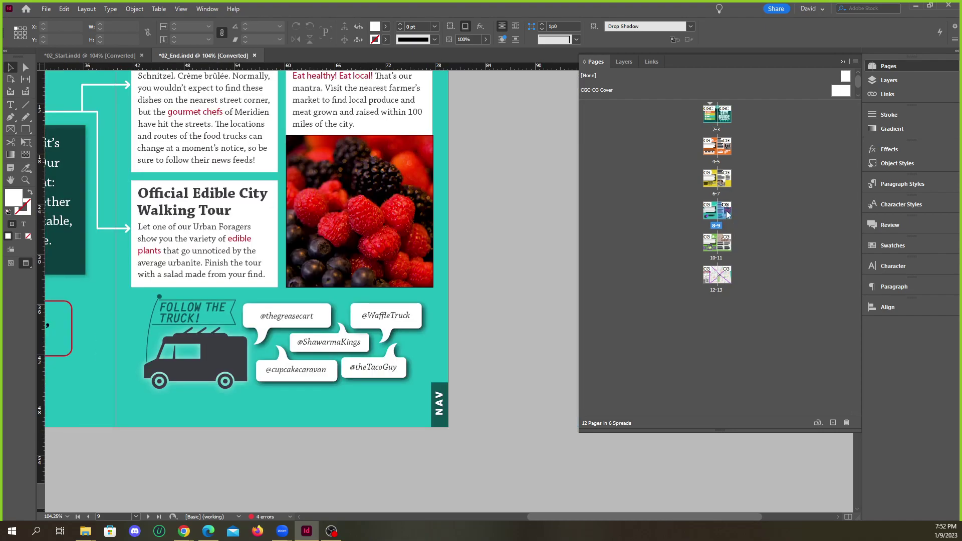
left_click(843, 61)
scroll(472, 323, "up", 3)
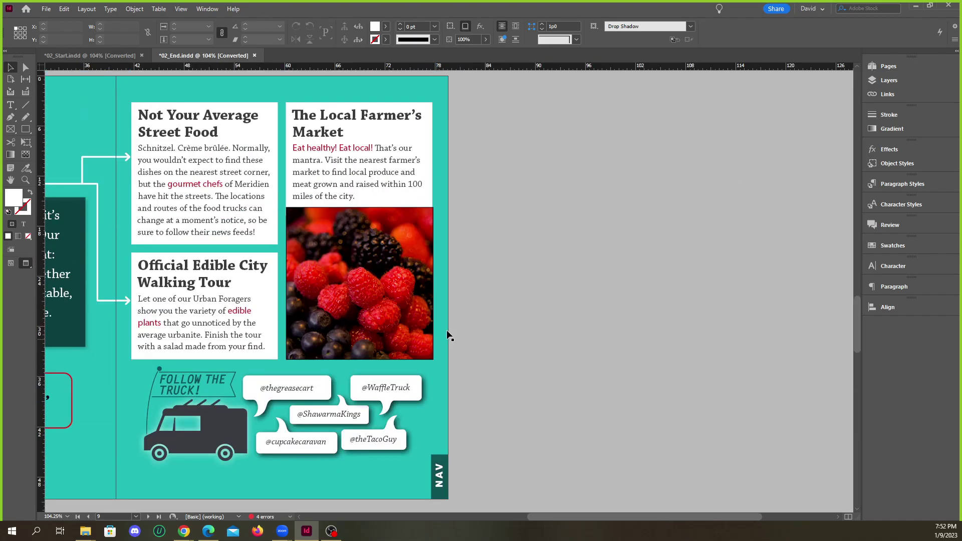
Zoom in on the berries photo on page 9, try moving the image out of its frame, and undo the move.
left_click(360, 285)
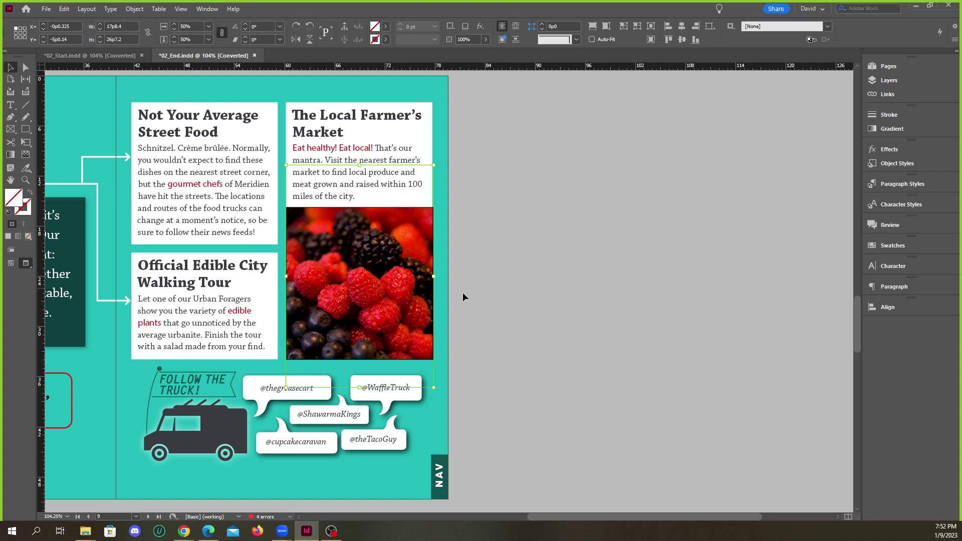
scroll(317, 302, "up", 5)
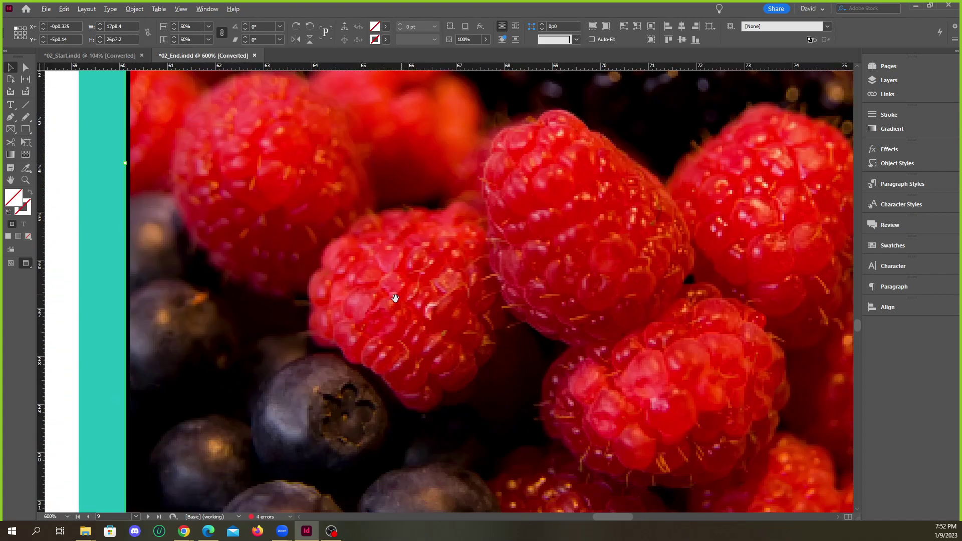
scroll(333, 313, "down", 3)
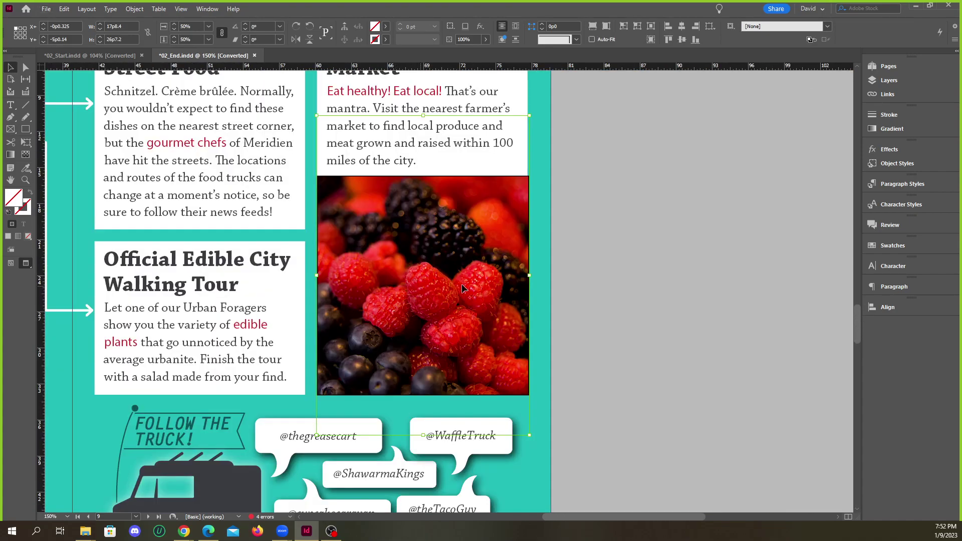
left_click_drag(421, 286, 639, 272)
key("ctrl+z")
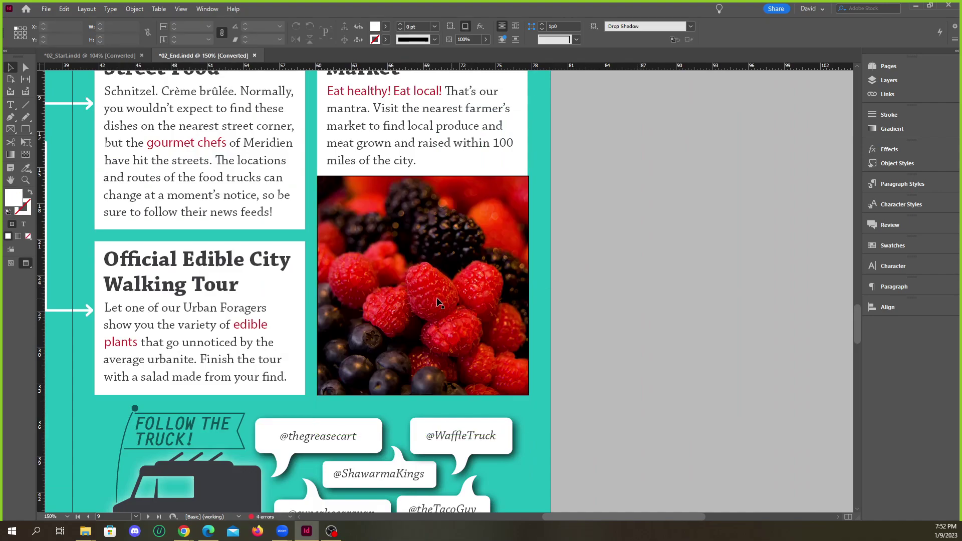
Select the berries image inside its frame and examine its pixel quality at high and normal magnification.
left_click(430, 290)
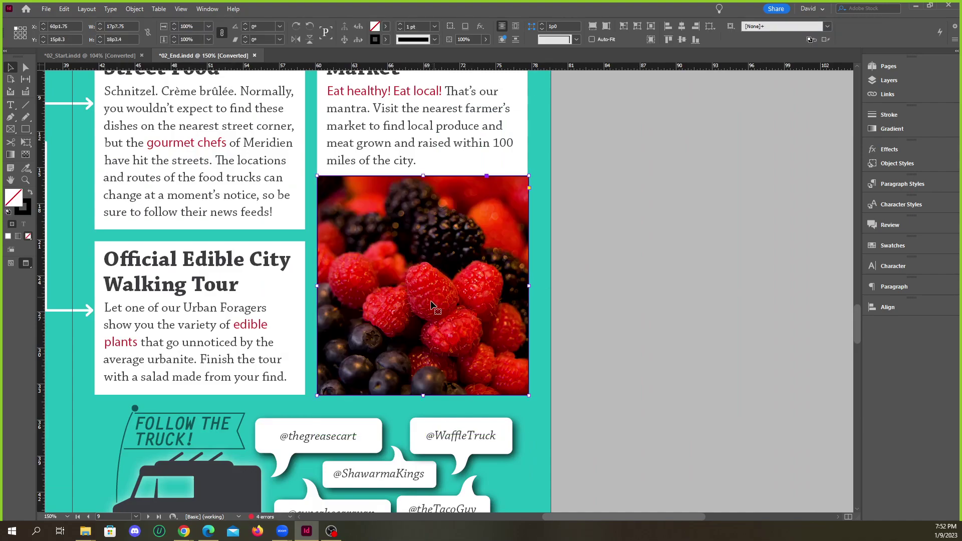
double_click(429, 304)
scroll(429, 307, "up", 5)
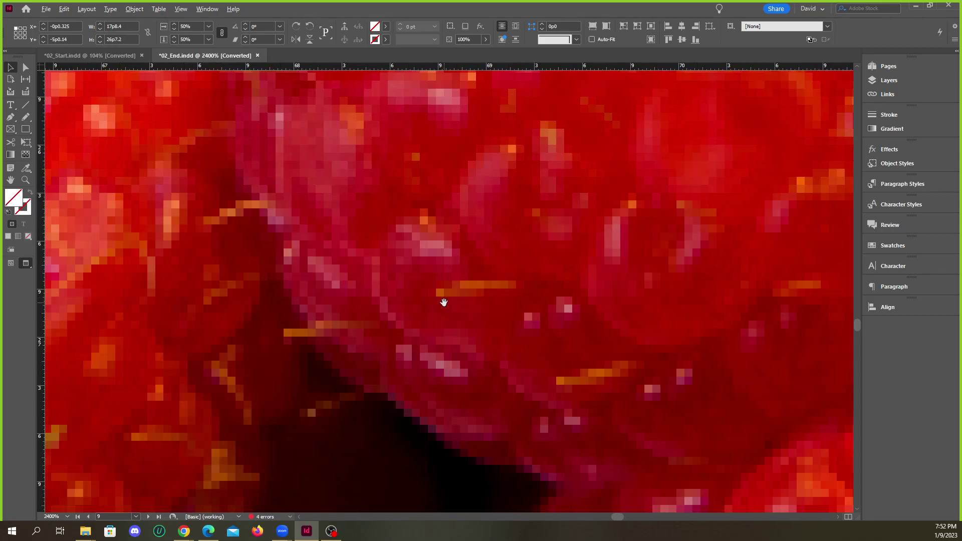
scroll(420, 319, "down", 4)
scroll(362, 347, "down", 1)
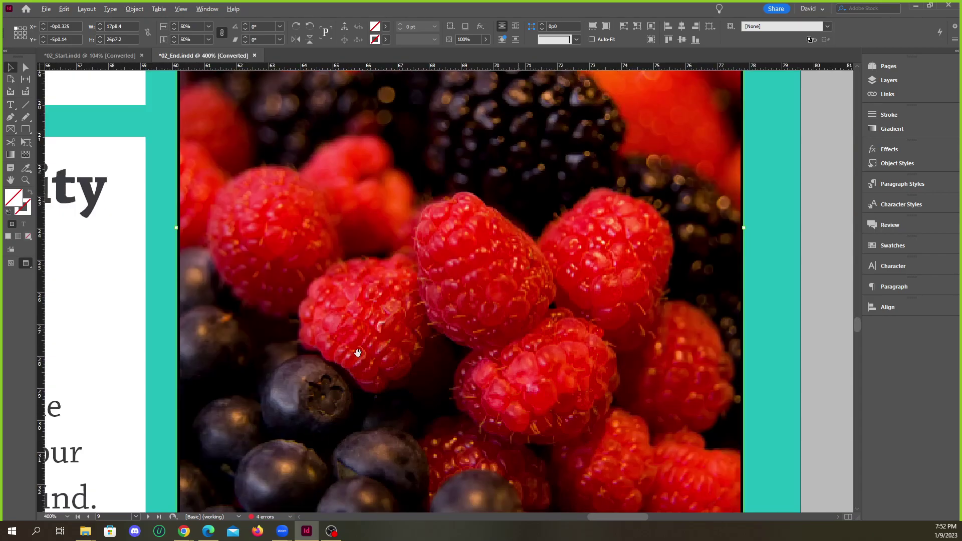
scroll(355, 371, "down", 3)
scroll(391, 371, "up", 3)
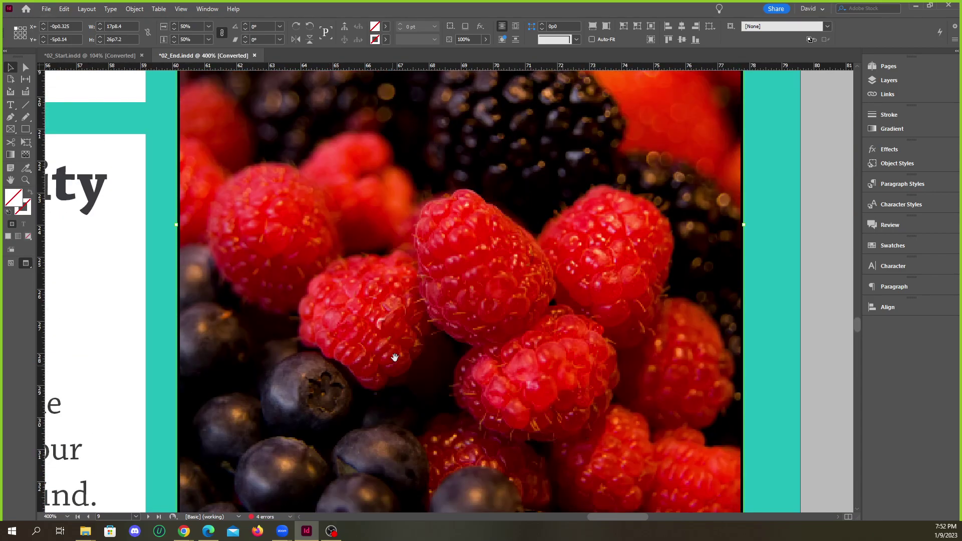
scroll(445, 361, "down", 3)
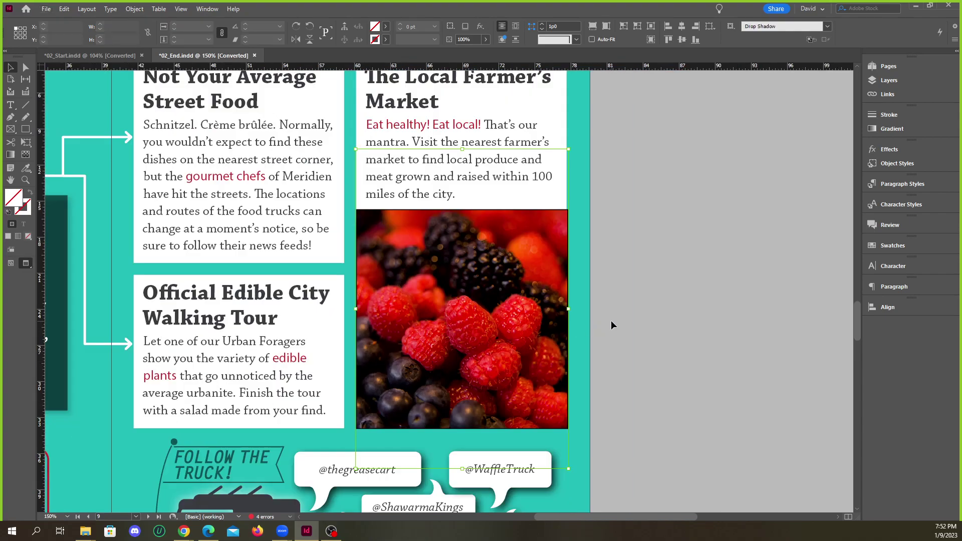
Show the berries photo's entry in the document's links list and go to the Berries.psd link on the page.
left_click(612, 327)
left_click(486, 323)
left_click(878, 99)
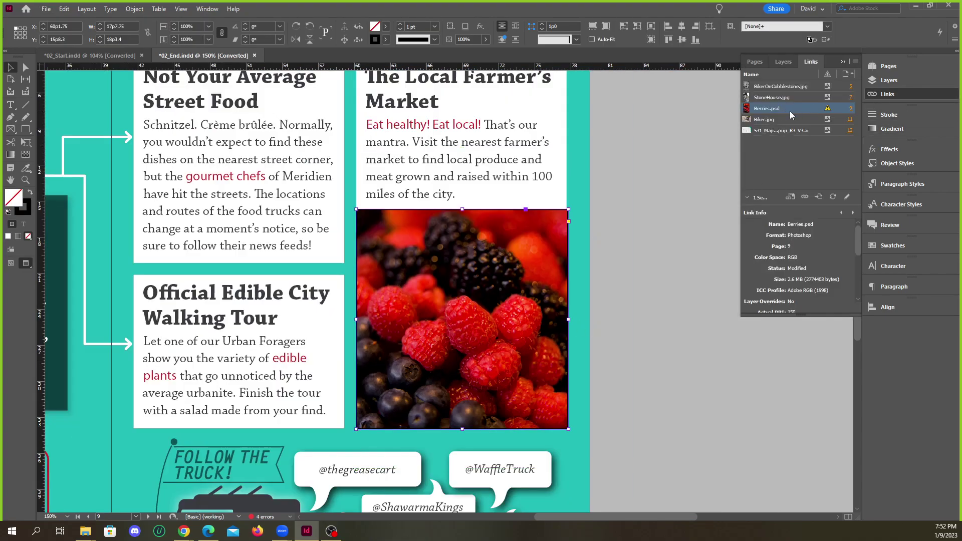
right_click(803, 110)
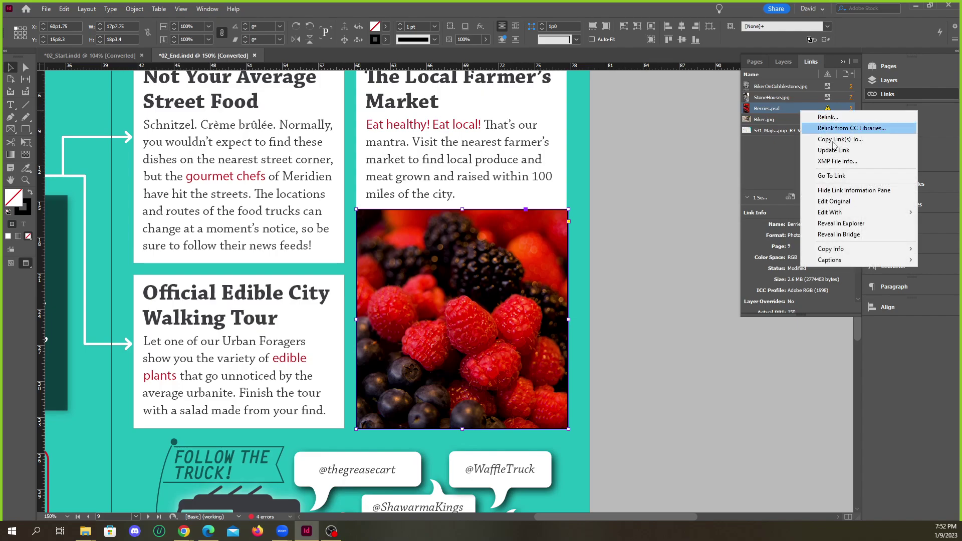
left_click(832, 175)
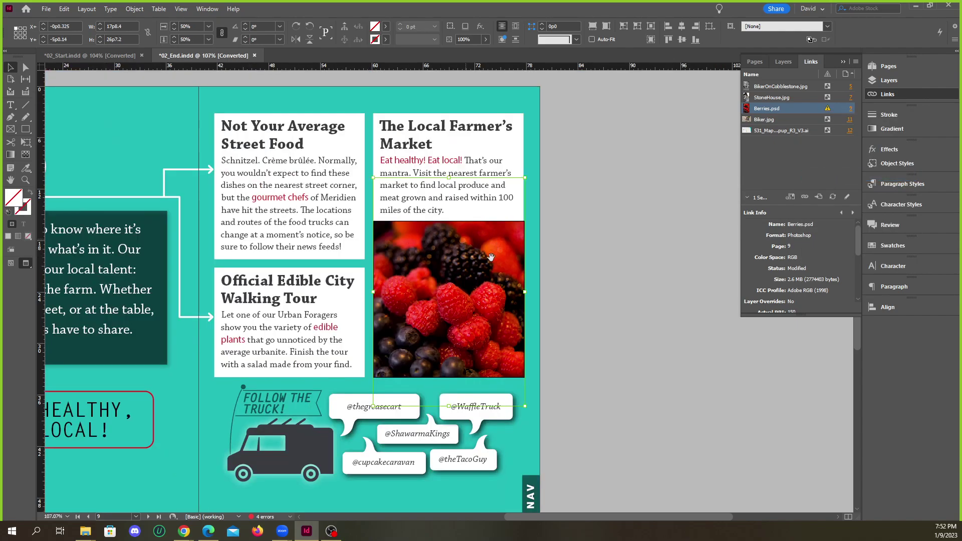
right_click(795, 109)
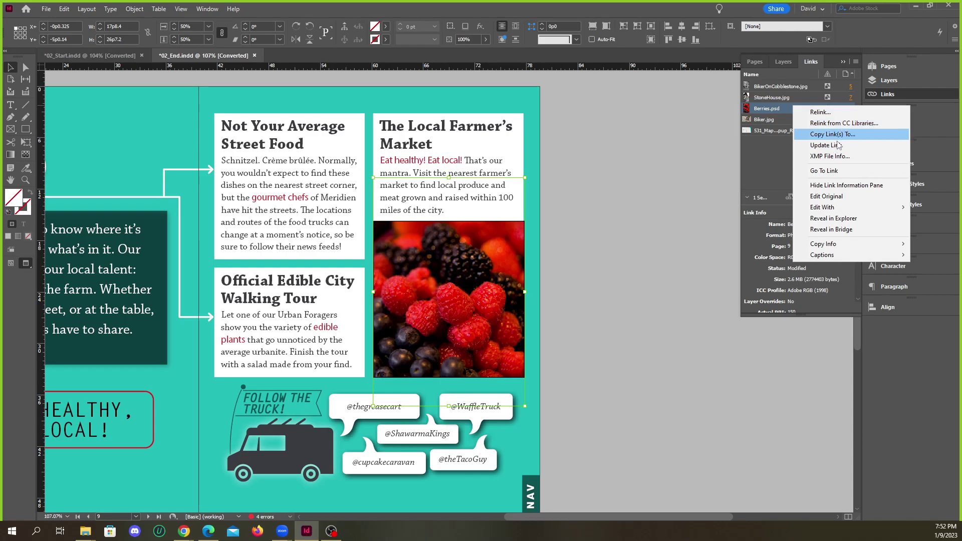
left_click(831, 171)
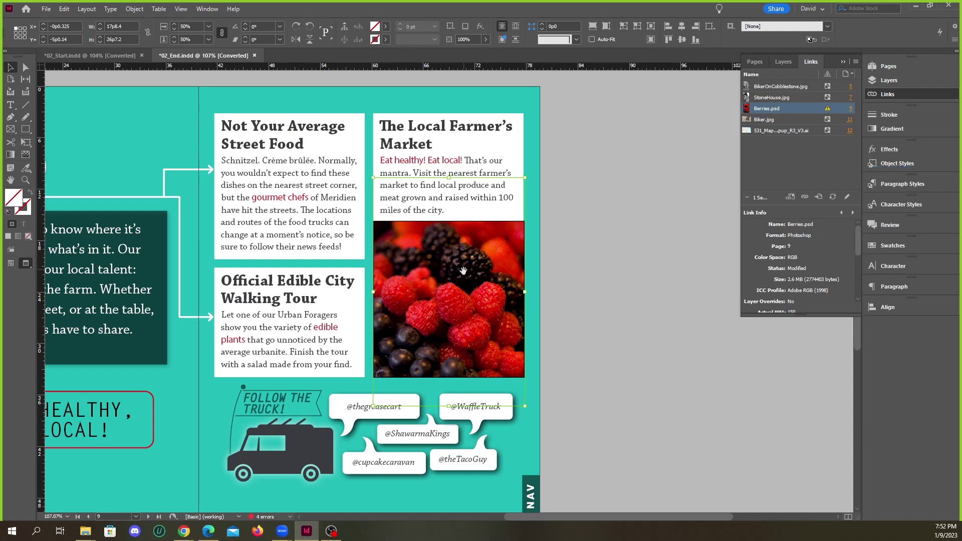
Update the modified Berries.psd link and examine the berries photo close up.
key("ctrl+equal")
key("ctrl+equal")
key("ctrl+equal")
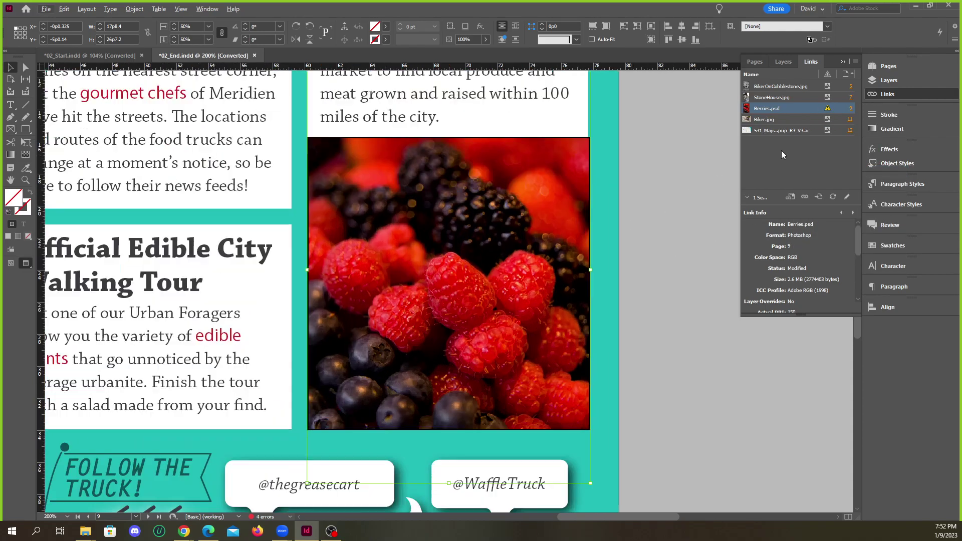
double_click(829, 109)
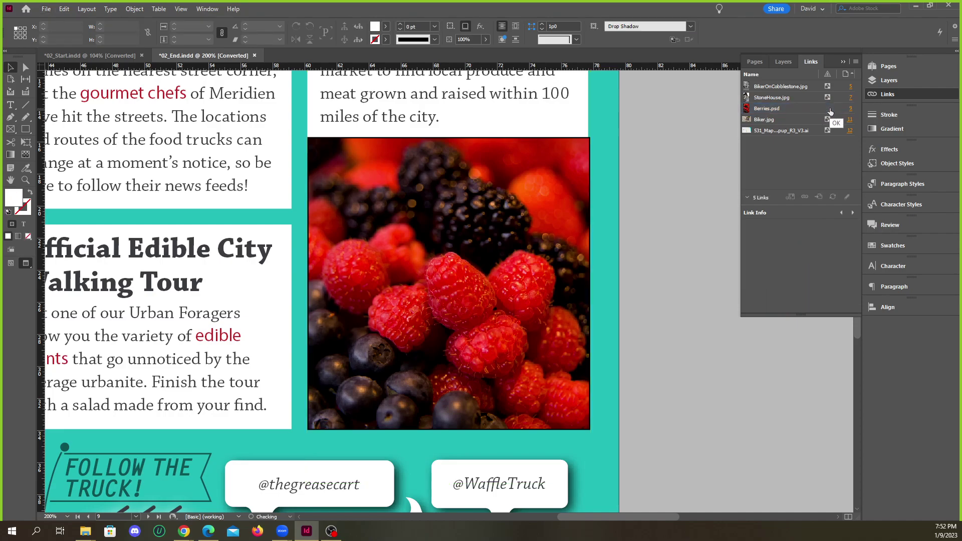
scroll(442, 339, "up", 3)
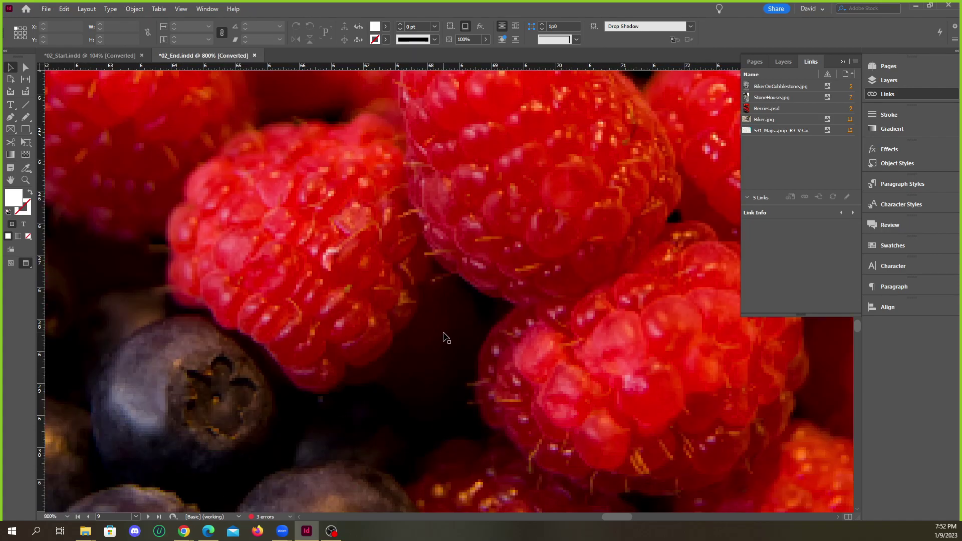
left_click(445, 336)
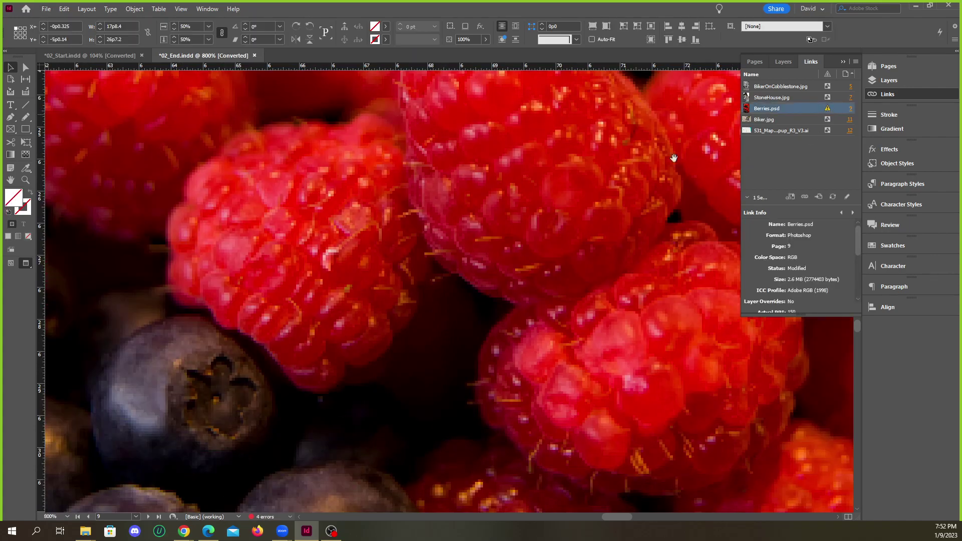
View the whole berries photo again and retry updating the Berries.psd link.
scroll(521, 258, "down", 3)
scroll(563, 265, "up", 2)
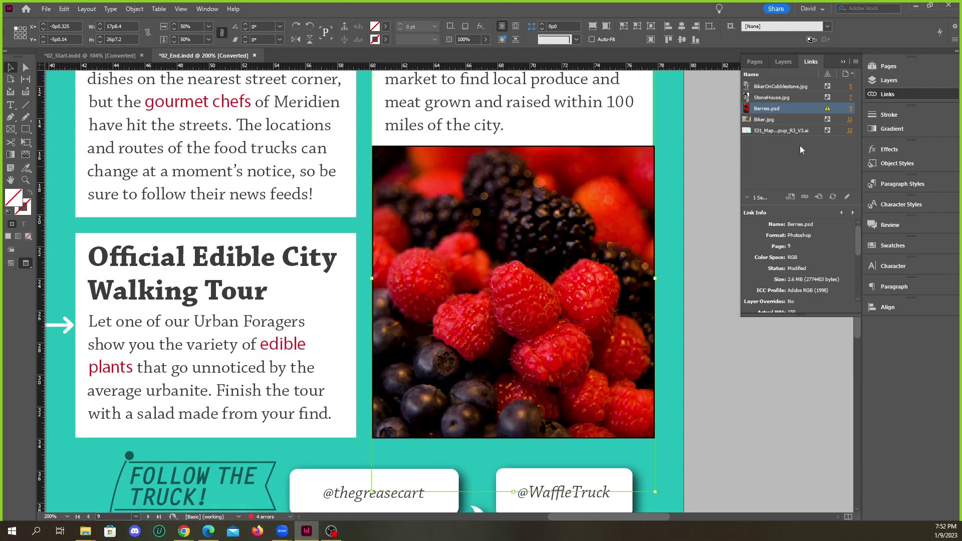
left_click(829, 109)
double_click(828, 110)
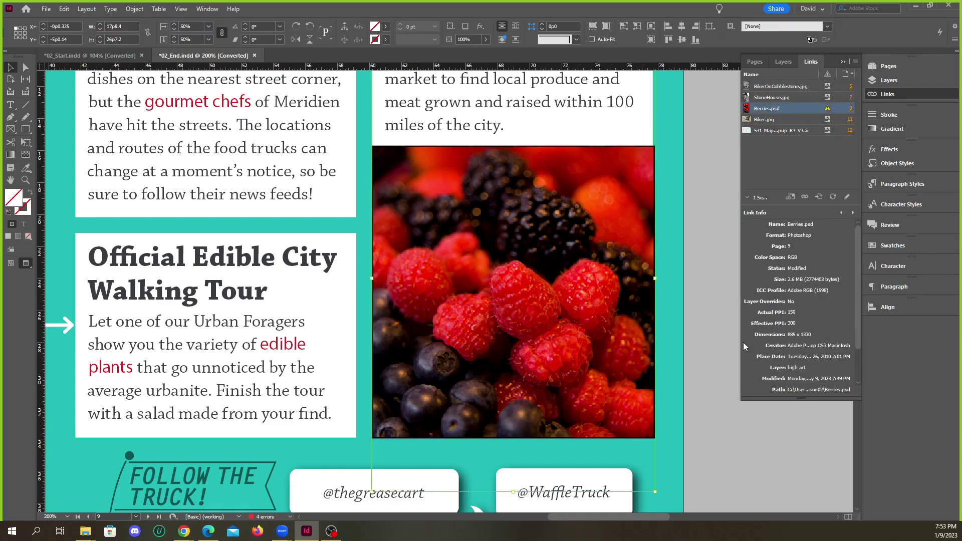
Widen the link information to read the Berries.psd file path, and locate that file in the Lesson02 folder.
left_click_drag(741, 346, 641, 350)
scroll(701, 368, "down", 1)
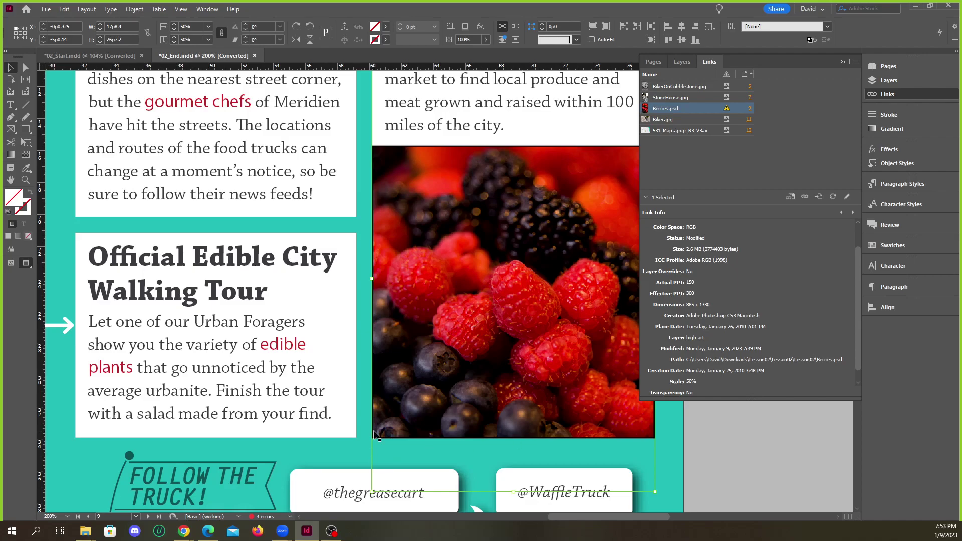
mouse_move(103, 534)
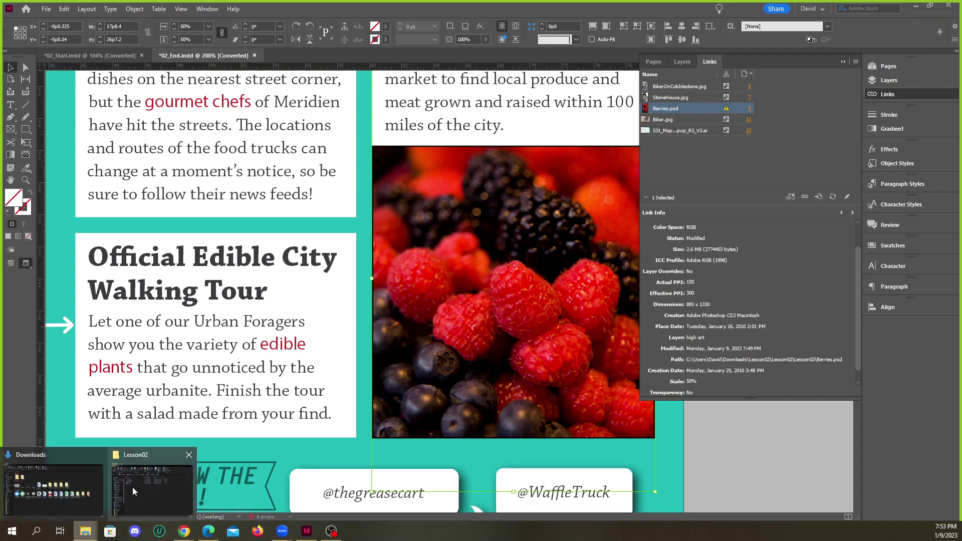
left_click(136, 486)
left_click(382, 255)
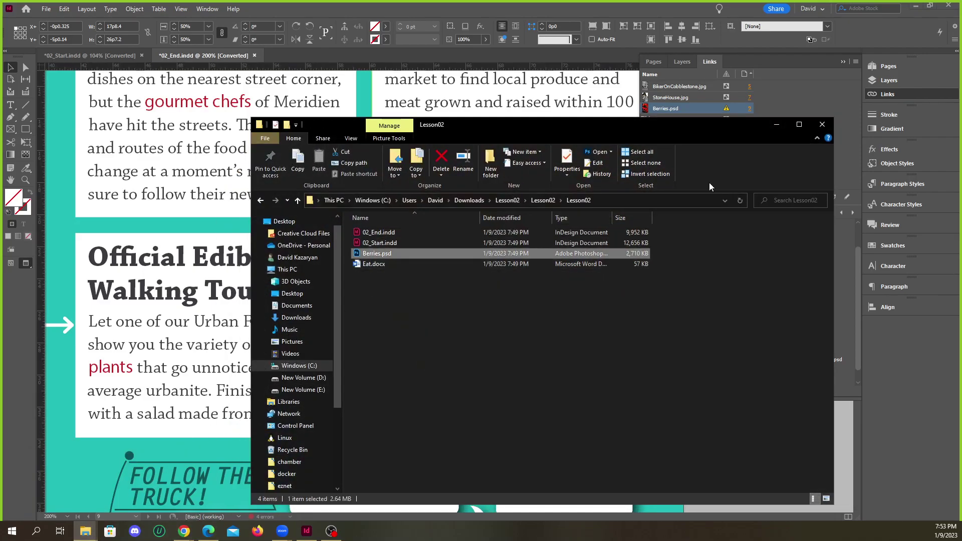
left_click(776, 124)
Close 02_End.indd without saving its changes and collapse the links list.
left_click(254, 56)
left_click(532, 278)
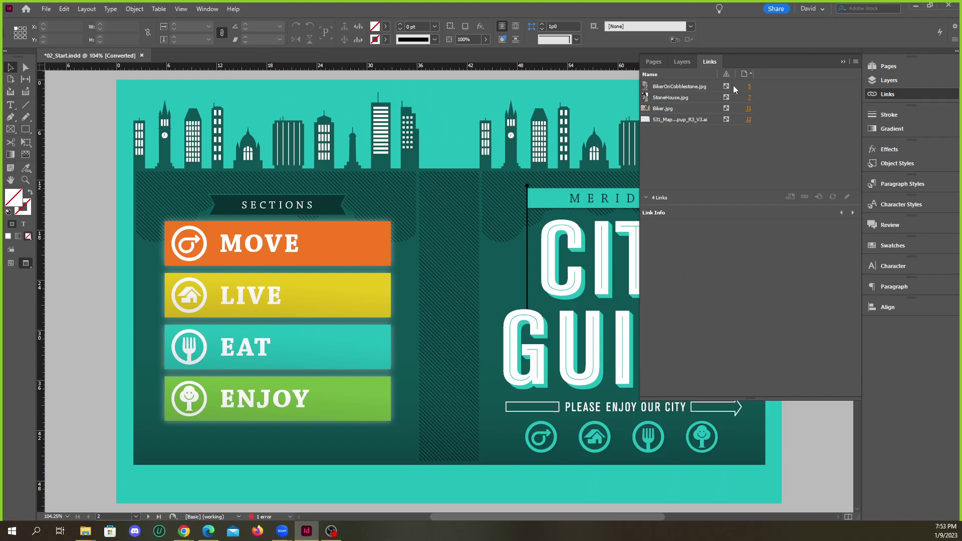
left_click(843, 61)
left_click(45, 9)
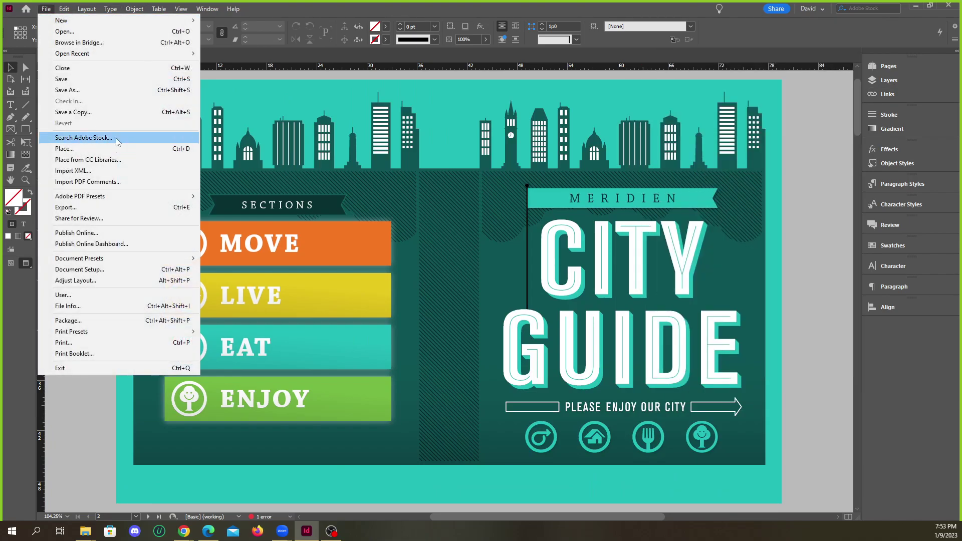
left_click(65, 32)
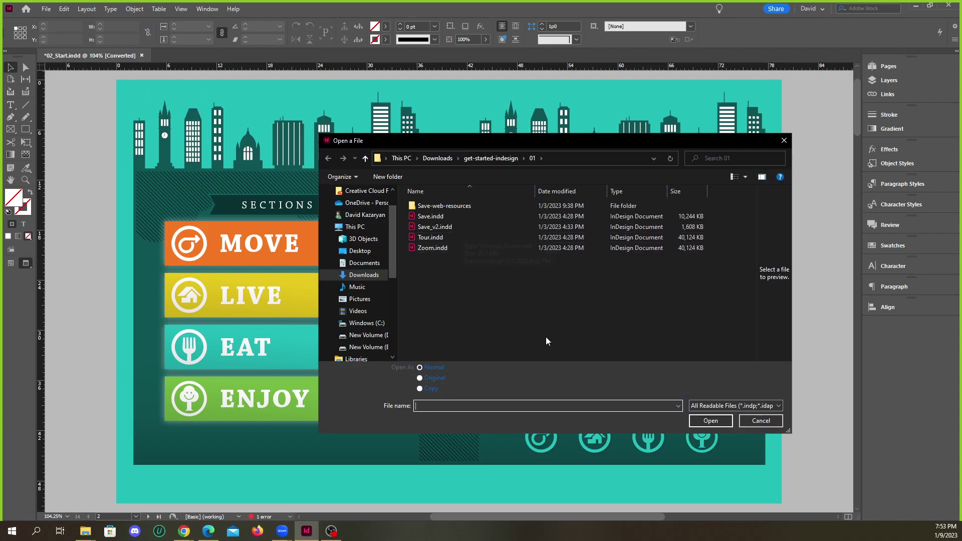
left_click(757, 420)
Reopen 02_End.indd from the Lesson02 folder without updating modified links, skipping the missing fonts.
mouse_move(88, 535)
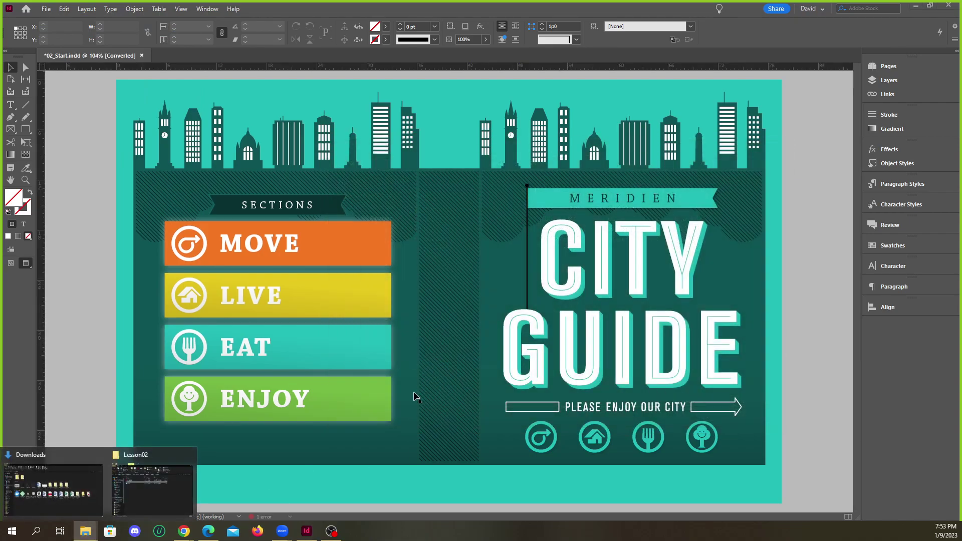
left_click(145, 484)
left_click(379, 231)
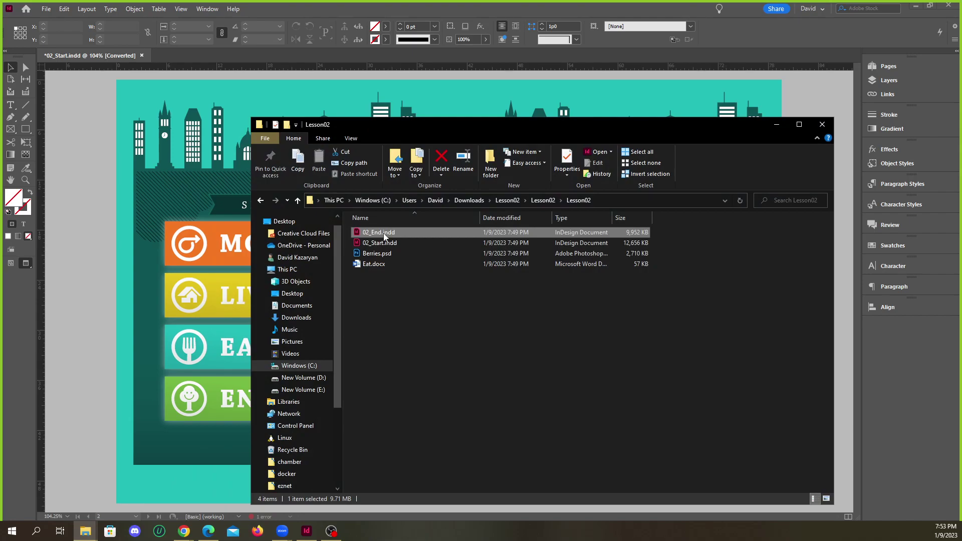
double_click(379, 243)
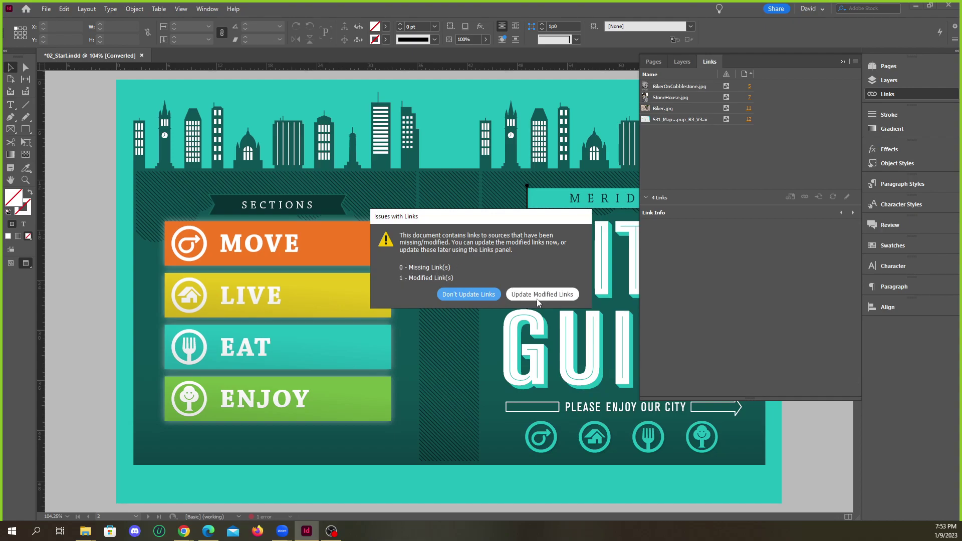
left_click(467, 297)
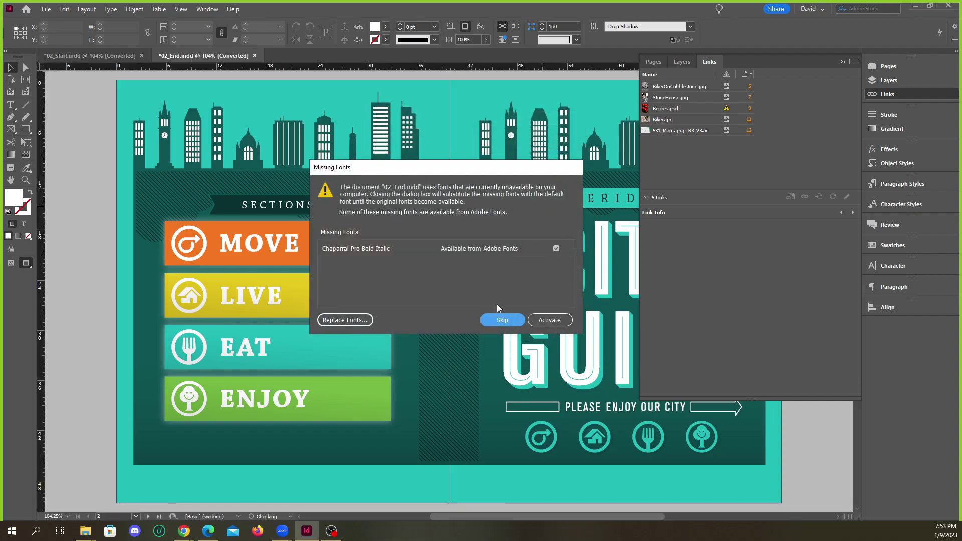
left_click(505, 320)
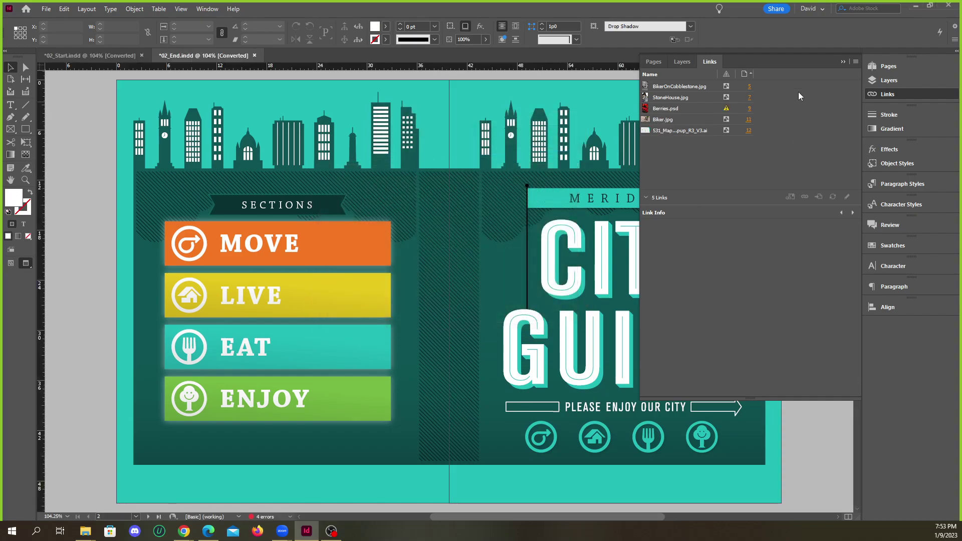
Check the link information of Berries.psd, update its modified link, and collapse the links list.
left_click(677, 109)
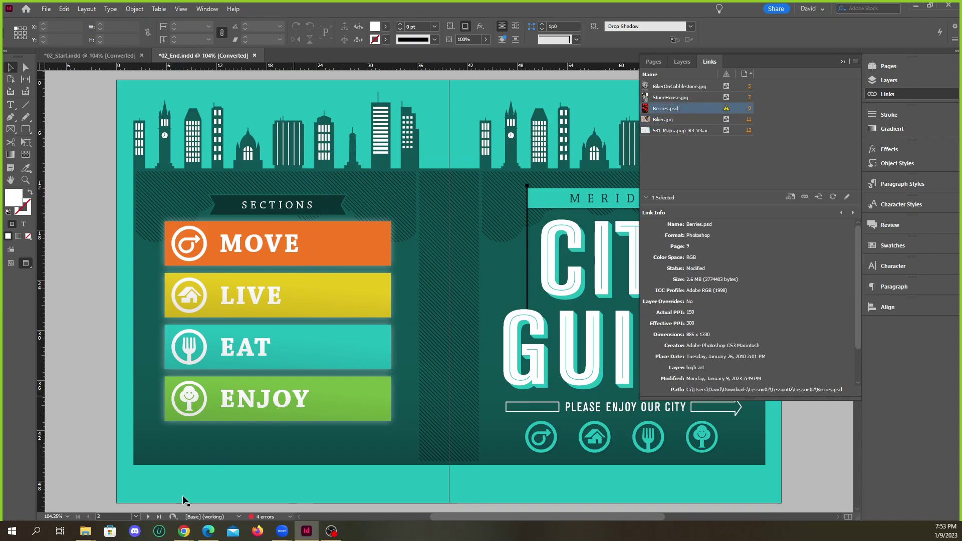
left_click(730, 108)
left_click(842, 62)
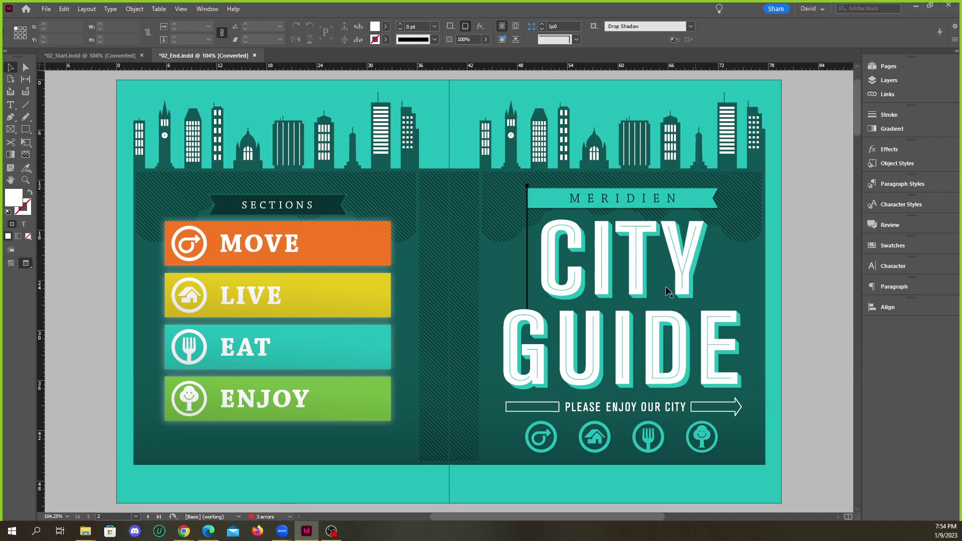
Save the document as 02_End.indd in the Lesson02 folder, replacing the existing file, and close it.
scroll(466, 299, "down", 2)
scroll(445, 266, "down", 4)
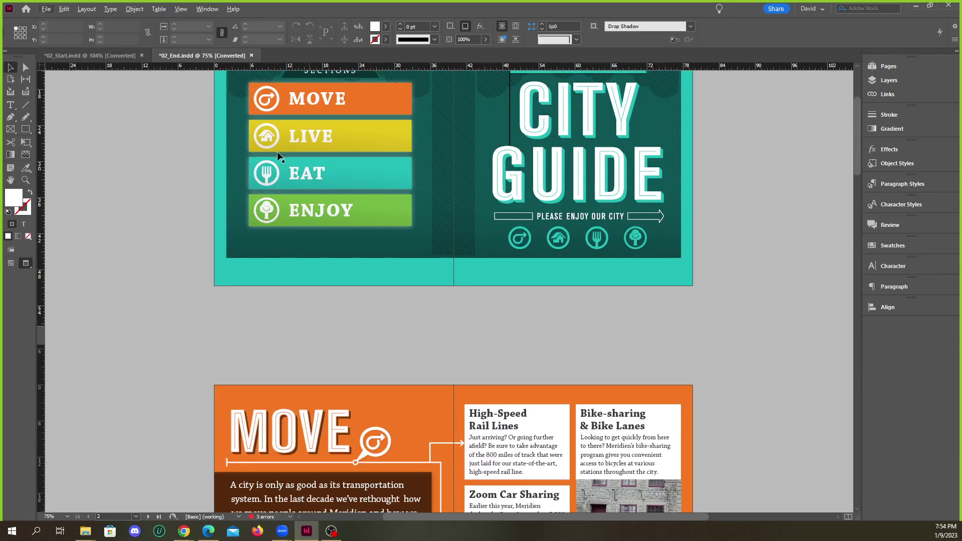
scroll(280, 153, "up", 2)
left_click(46, 9)
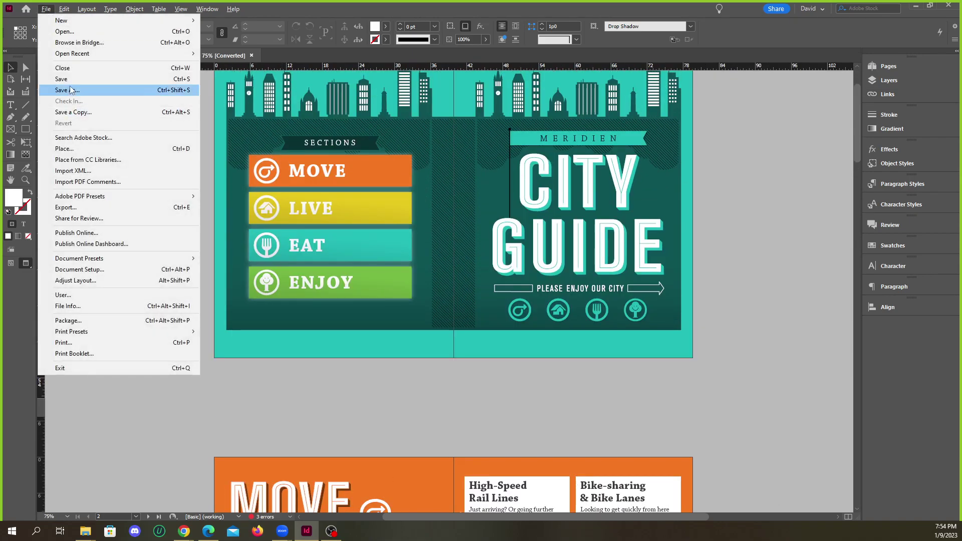
left_click(64, 79)
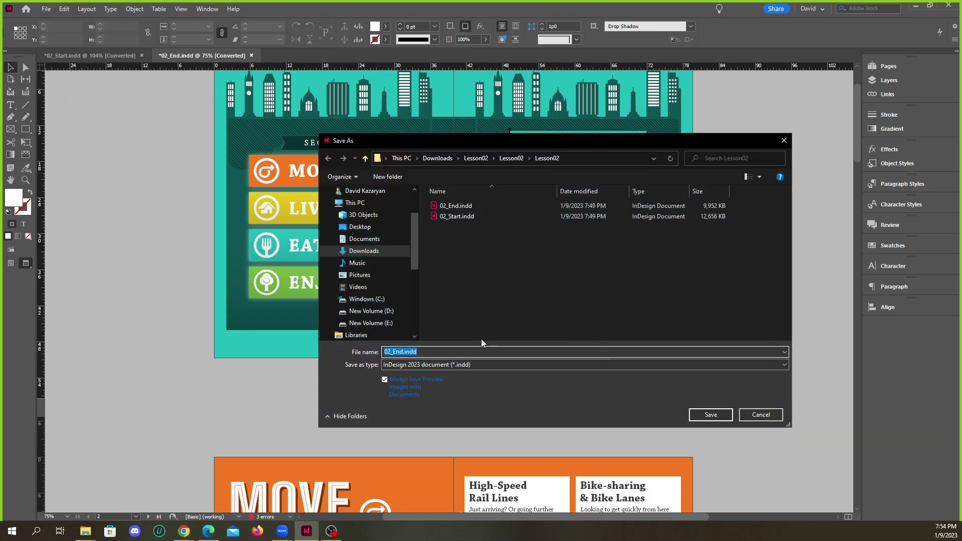
left_click(712, 416)
left_click(506, 265)
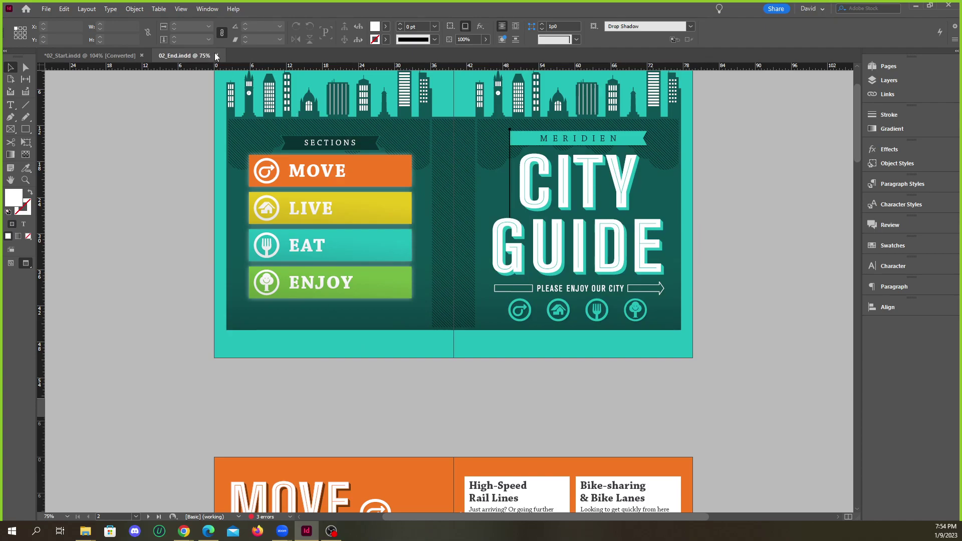
left_click(216, 55)
Reopen 02_End.indd from the Lesson02 folder, skipping the missing font.
left_click(45, 9)
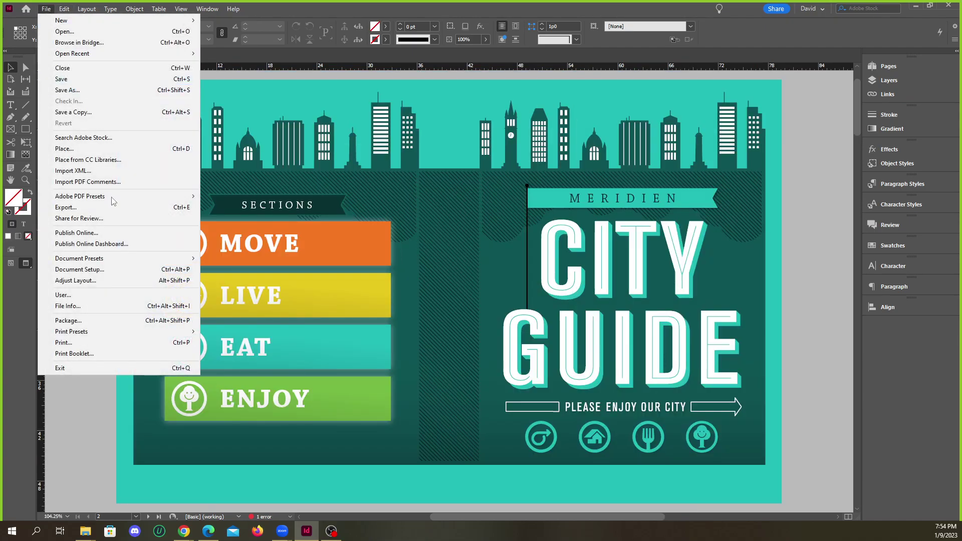
left_click(86, 531)
left_click(150, 481)
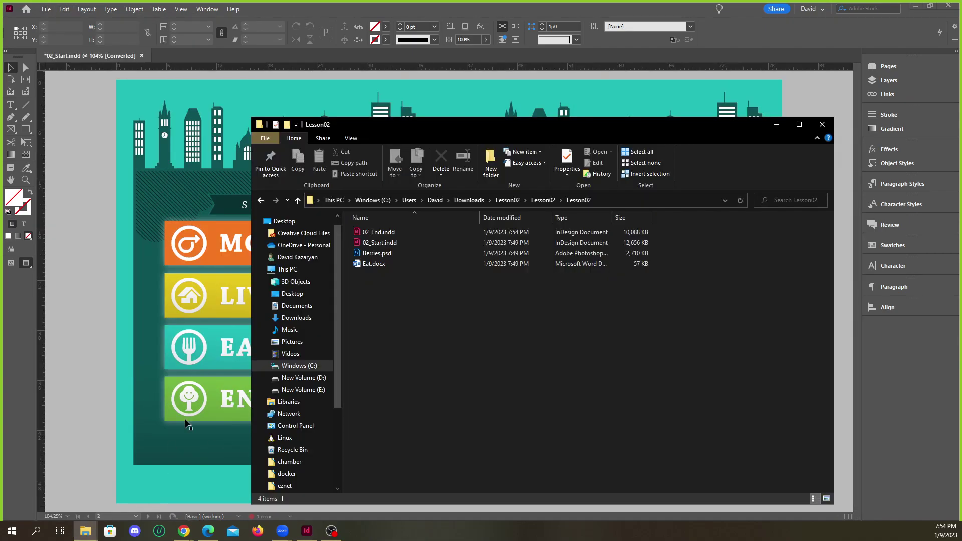
left_click(375, 234)
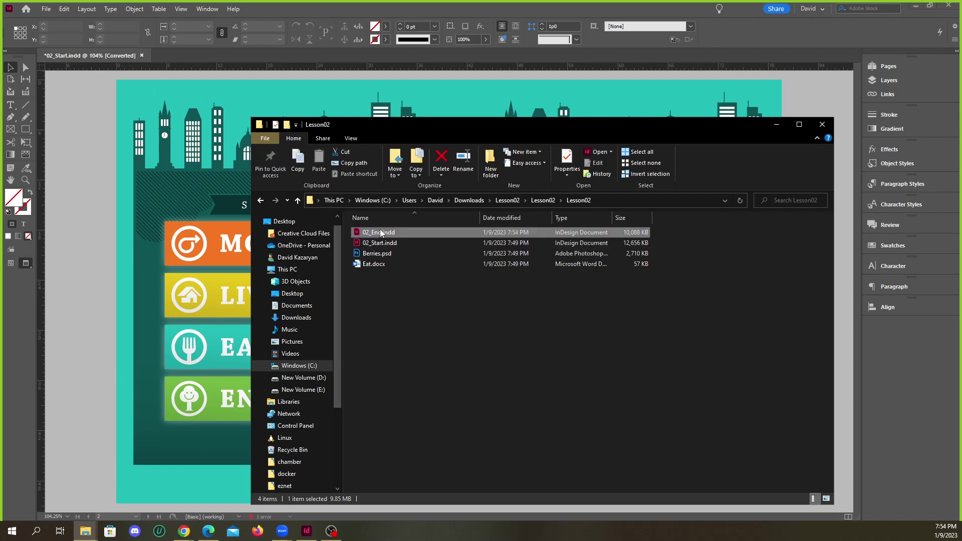
double_click(379, 232)
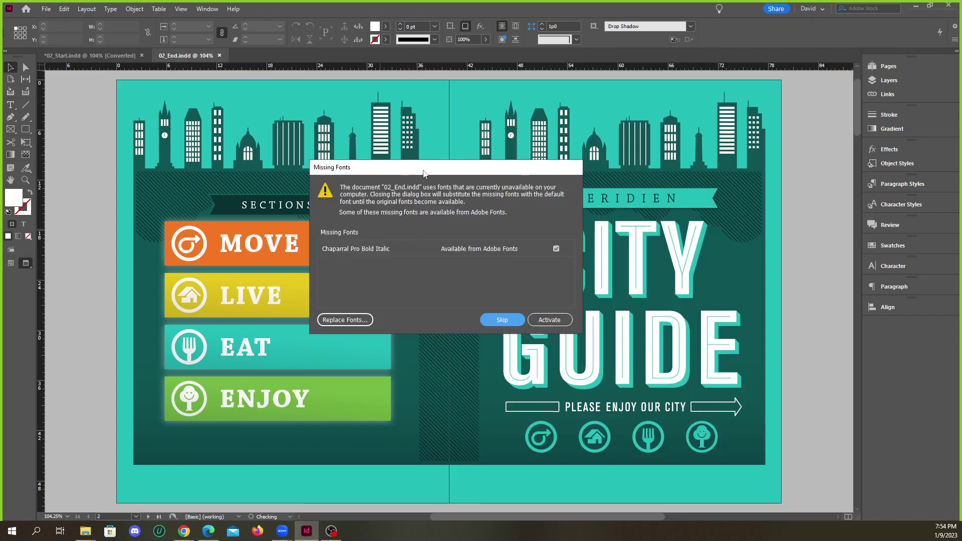
left_click_drag(423, 174, 402, 164)
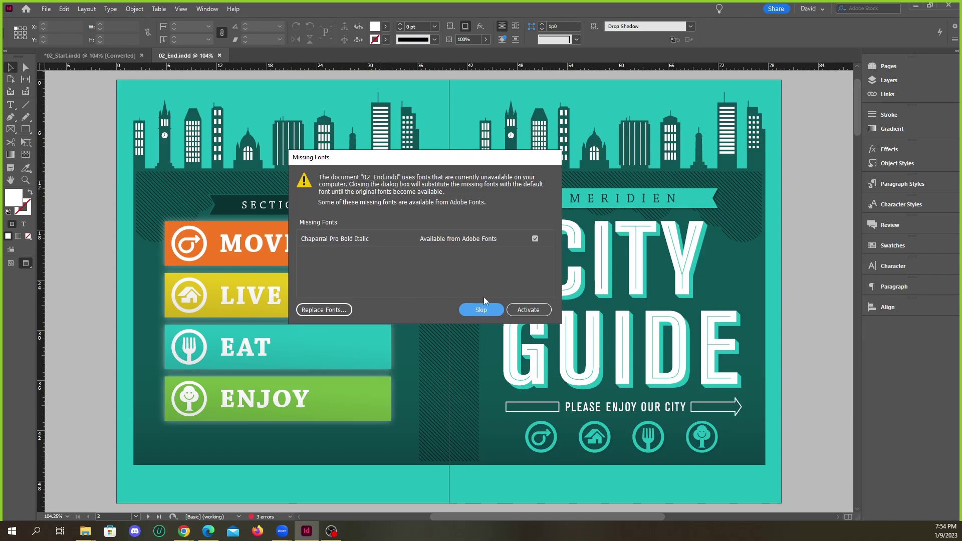
left_click(477, 310)
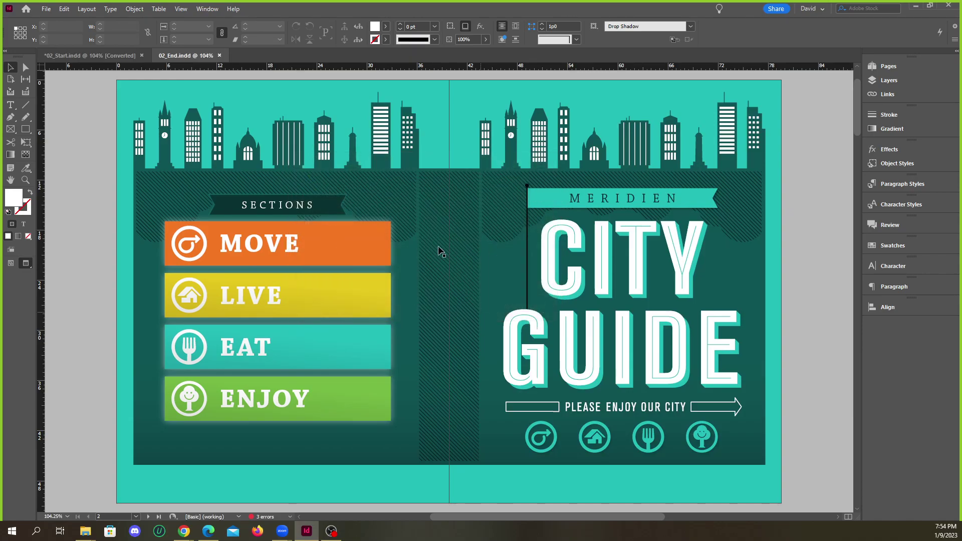
Find the berries photo on page 9, select it, and examine it at close range.
scroll(459, 248, "down", 20)
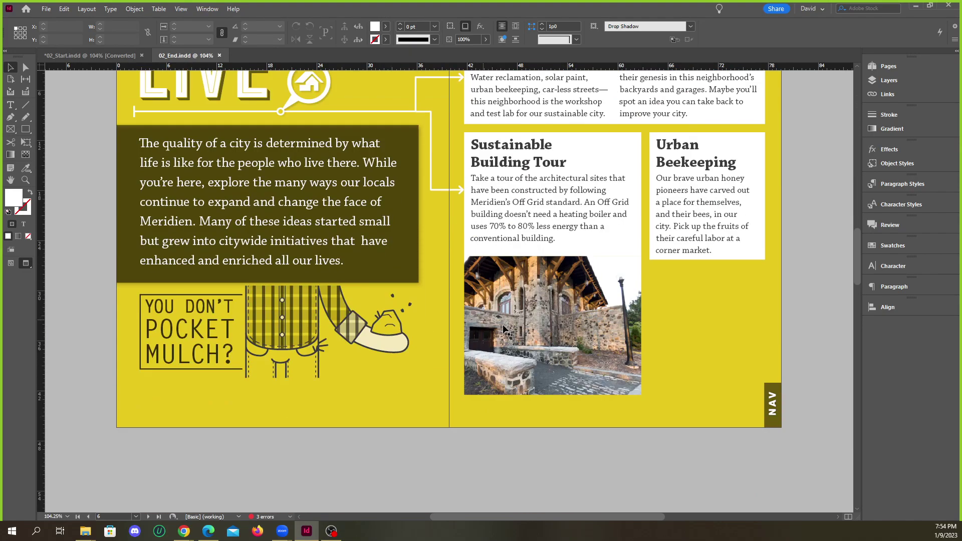
scroll(503, 325, "down", 8)
scroll(501, 325, "up", 10)
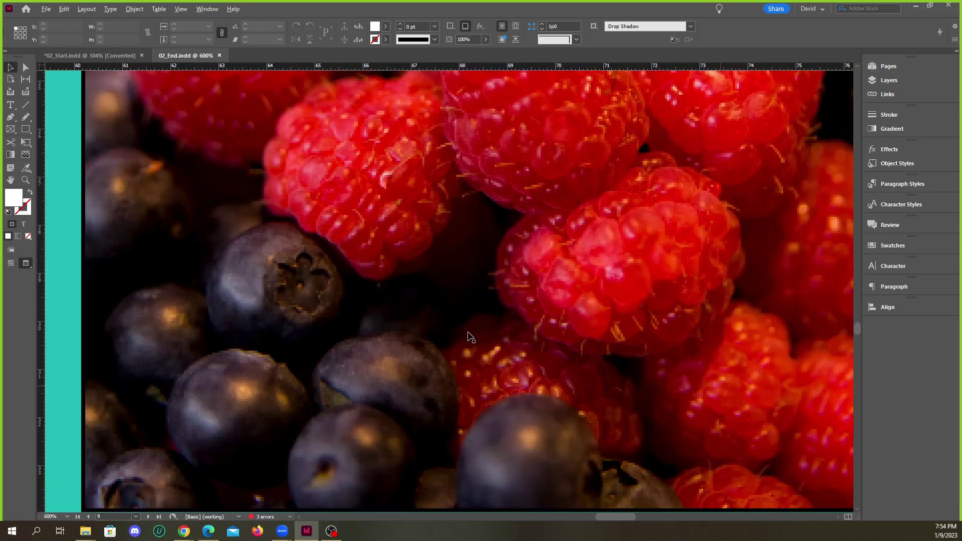
scroll(476, 331, "down", 3)
left_click(507, 301)
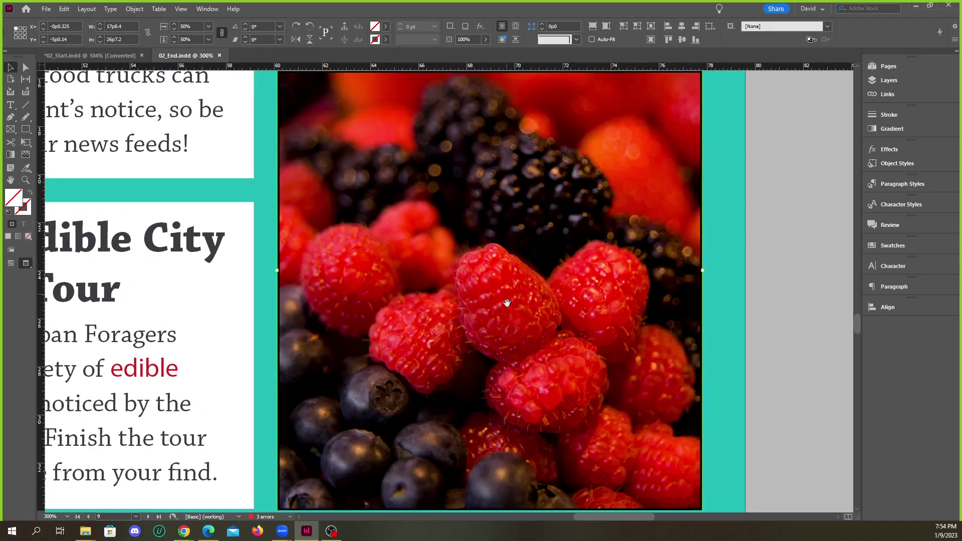
scroll(506, 301, "down", 1)
scroll(505, 298, "up", 2)
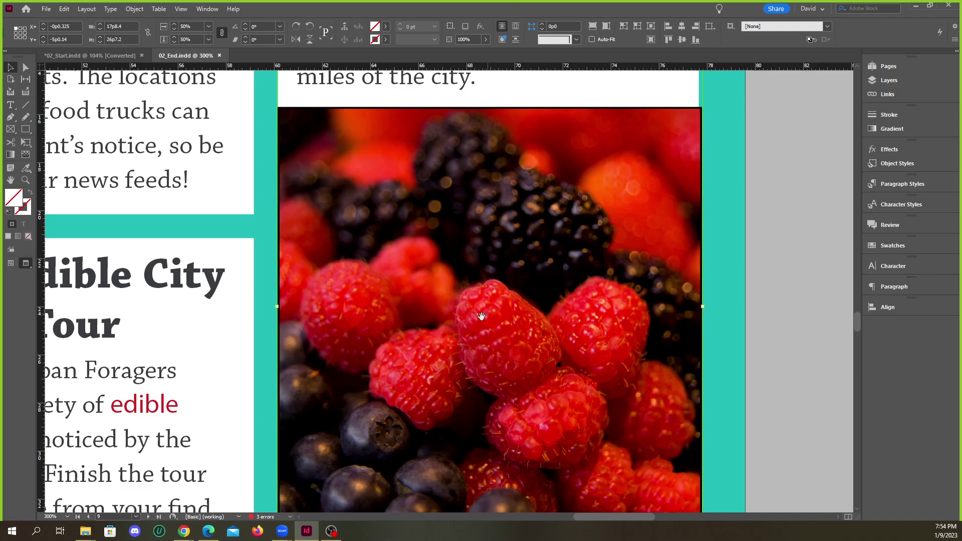
scroll(501, 316, "down", 1)
scroll(499, 321, "up", 3)
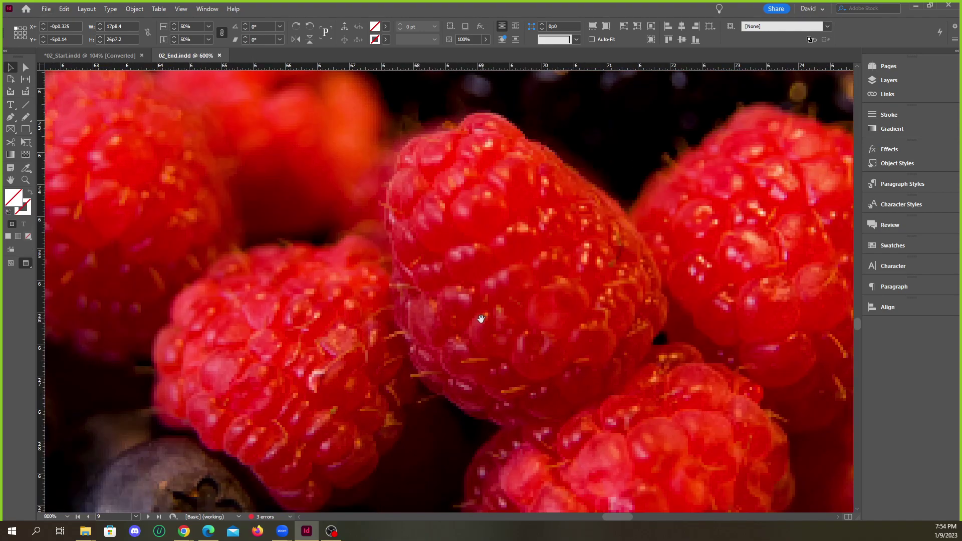
scroll(408, 350, "down", 1)
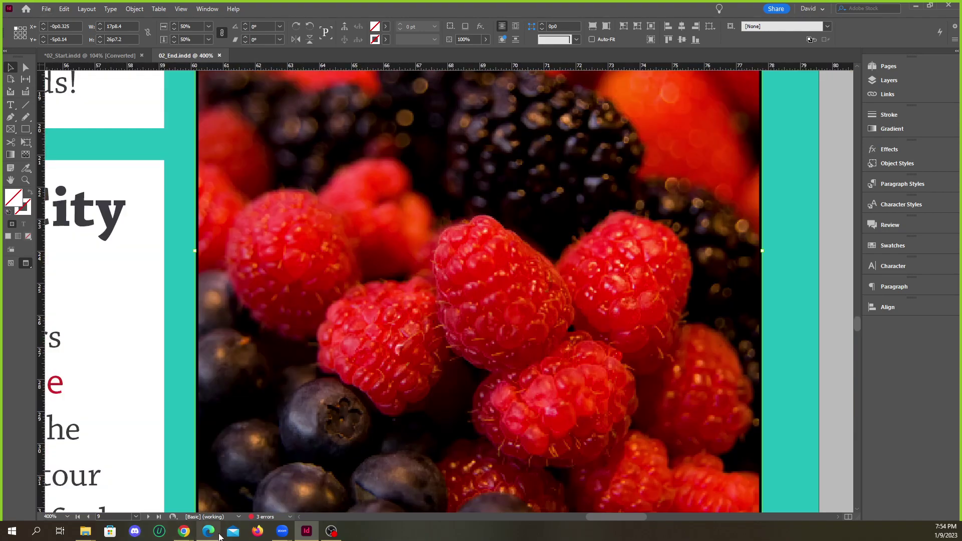
Open Berries.psd from the Lesson02 folder in Photoshop.
left_click(85, 532)
left_click(150, 481)
left_click(373, 264)
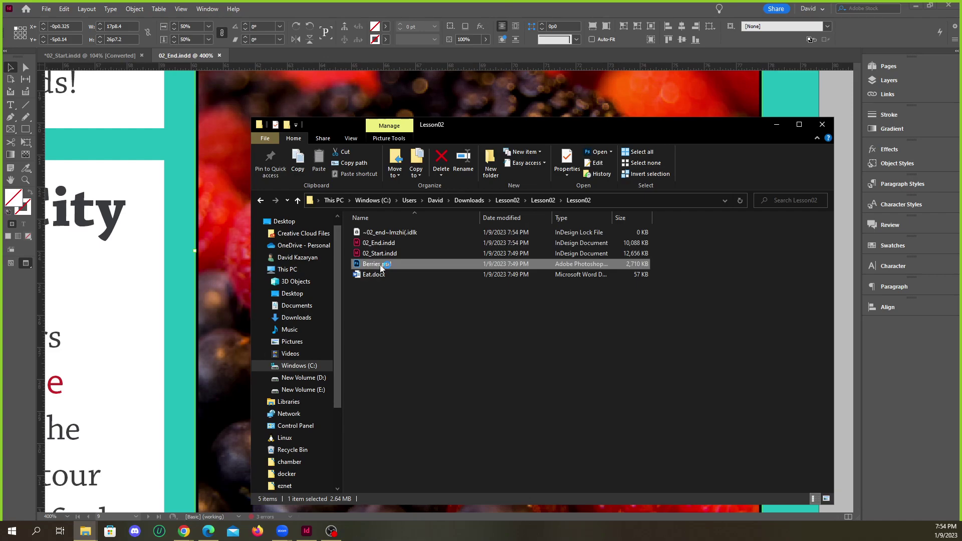
double_click(380, 266)
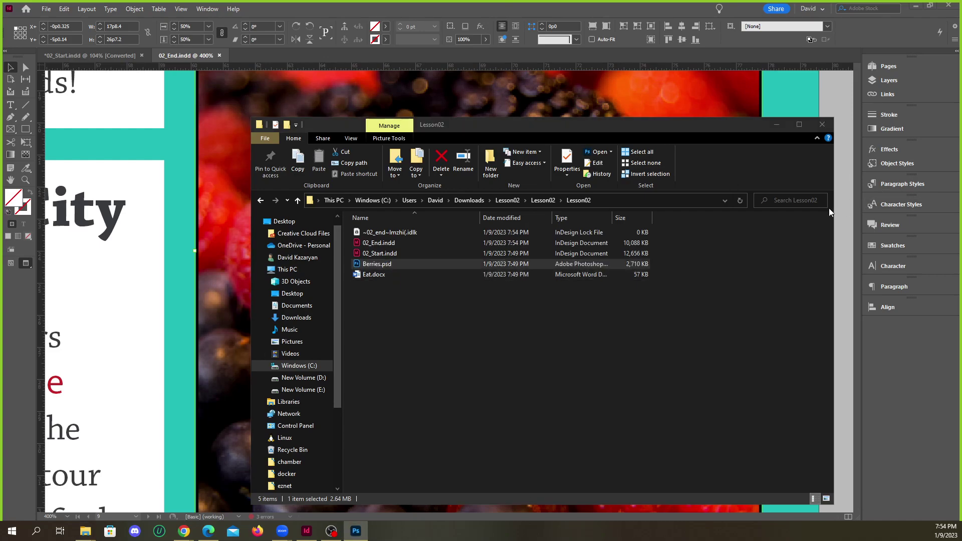
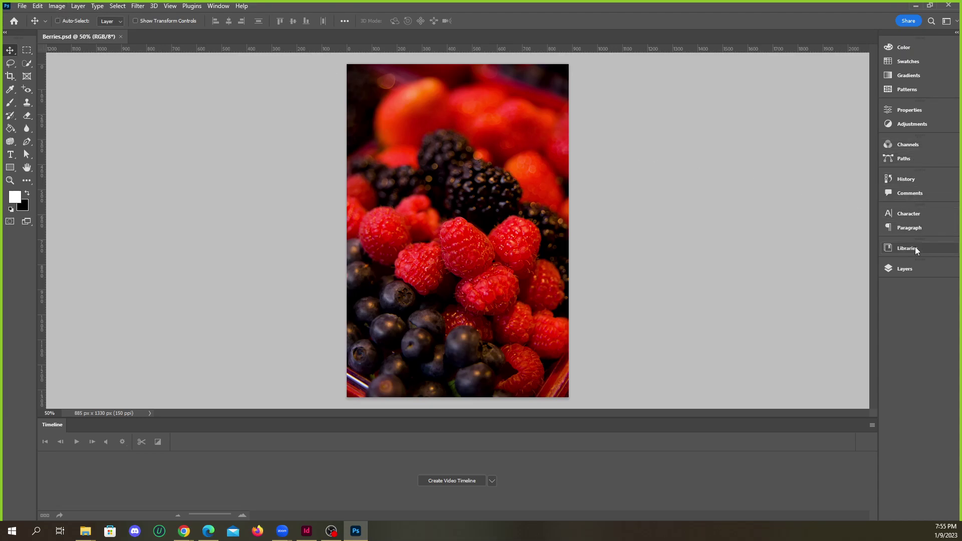
Add a Hue/Saturation adjustment layer to the berries photo with the hue set to +115.
left_click(905, 269)
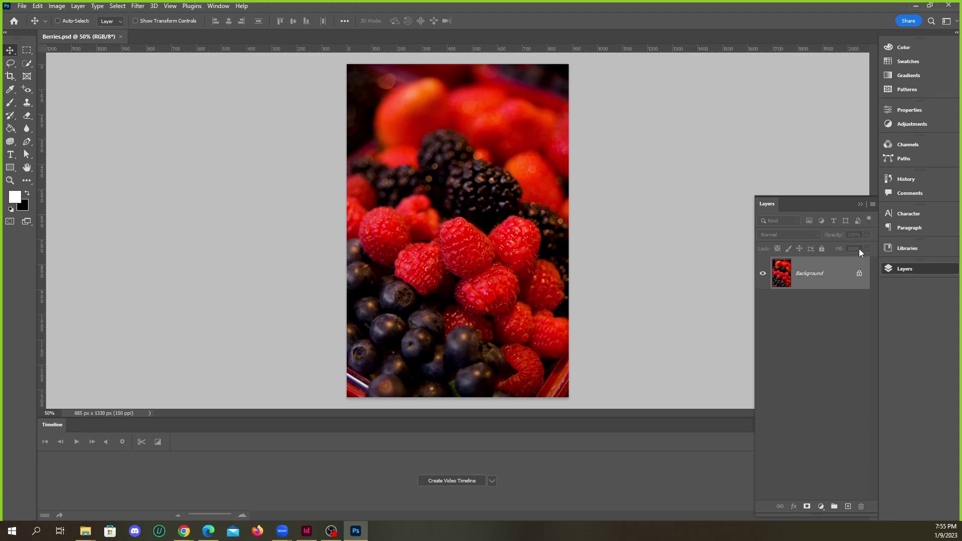
left_click(821, 506)
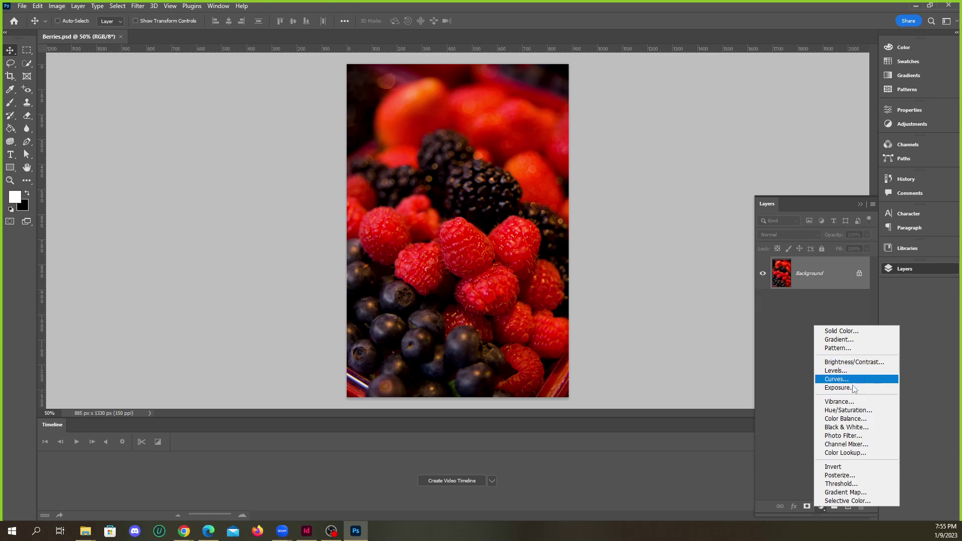
left_click(855, 413)
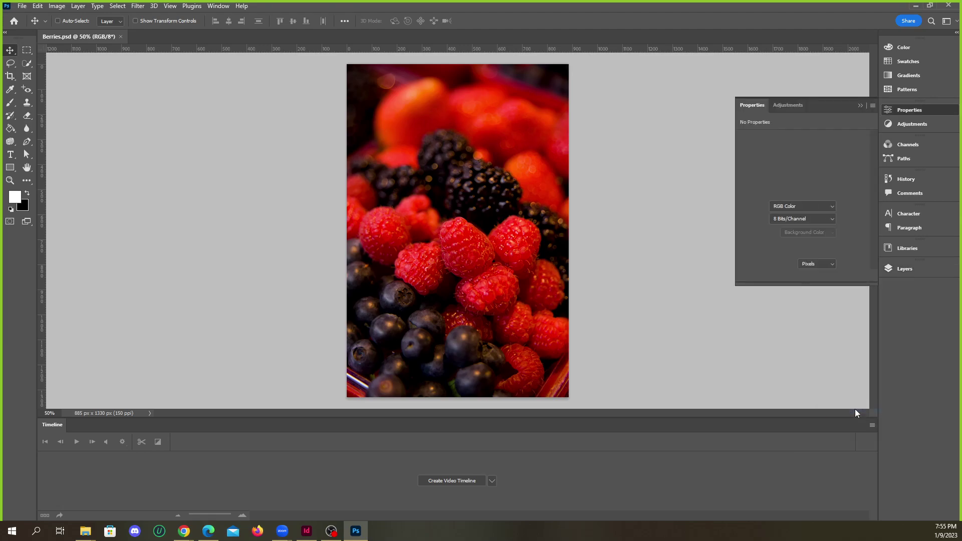
left_click_drag(803, 178, 848, 184)
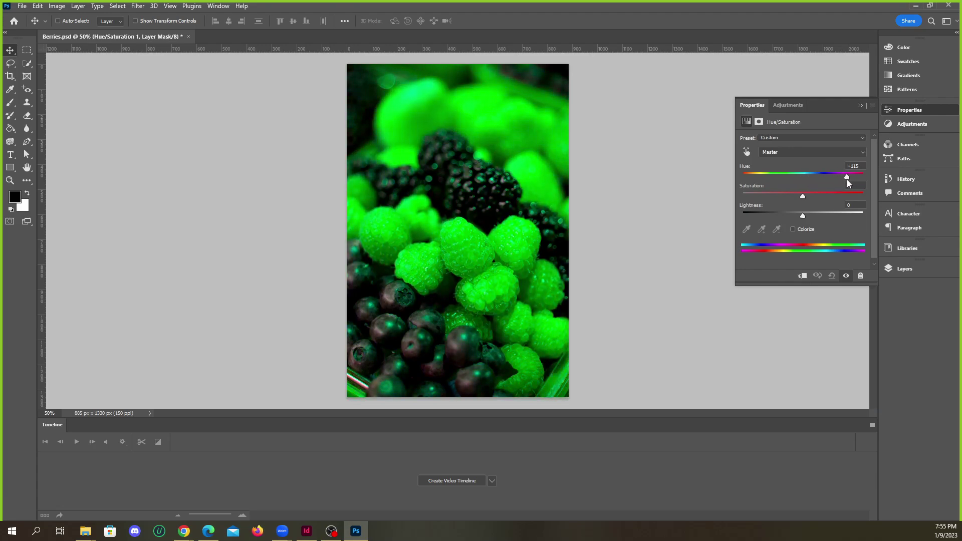
left_click(861, 106)
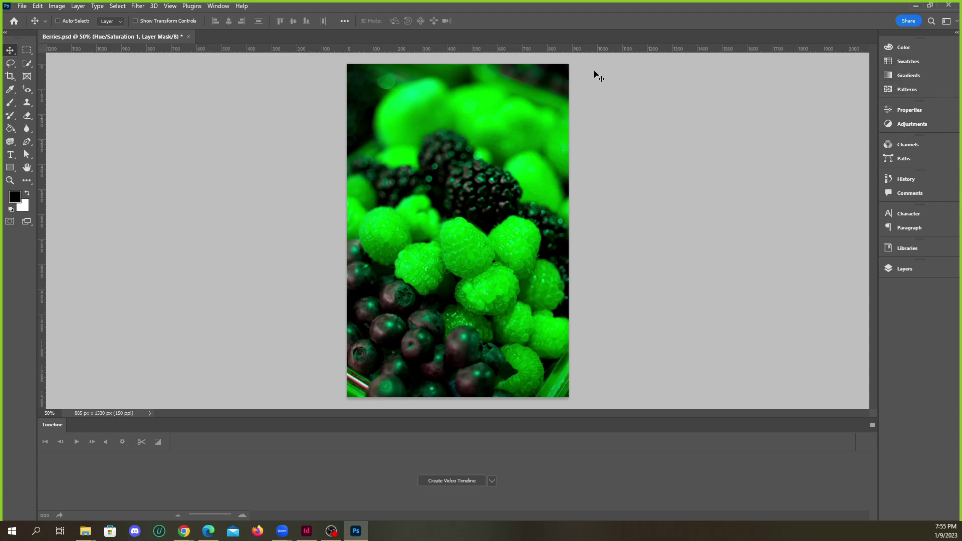
Close Berries.psd, saving its changes with Maximize Compatibility on, and exit Photoshop.
left_click(190, 40)
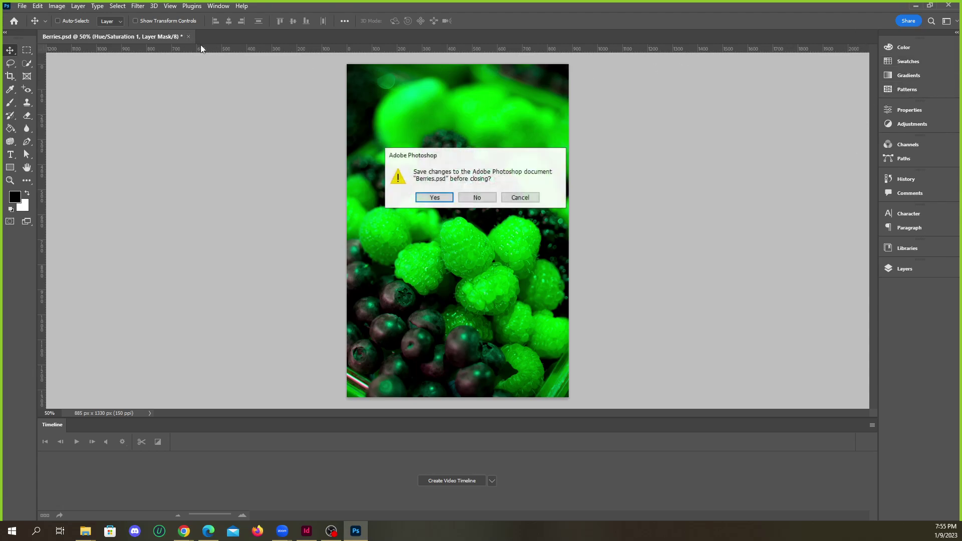
left_click(431, 198)
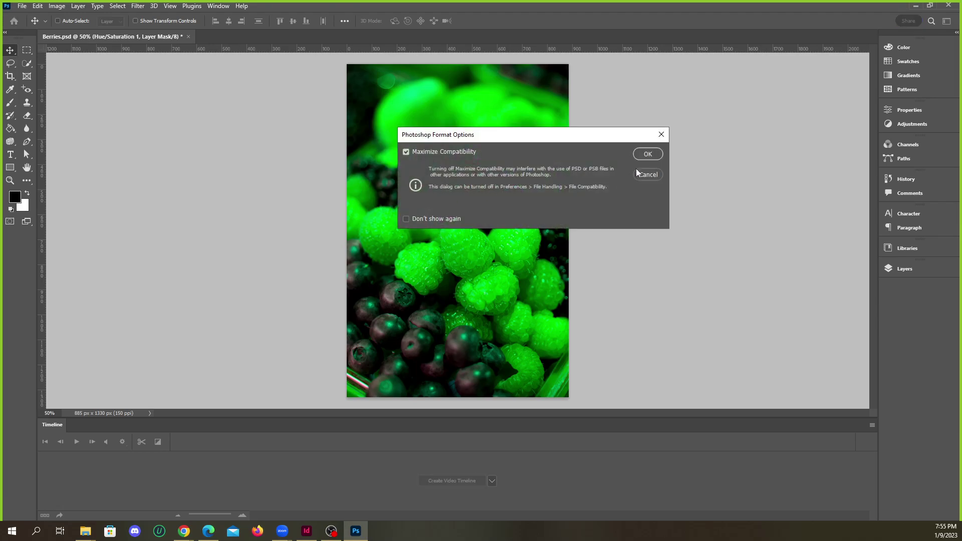
left_click(648, 154)
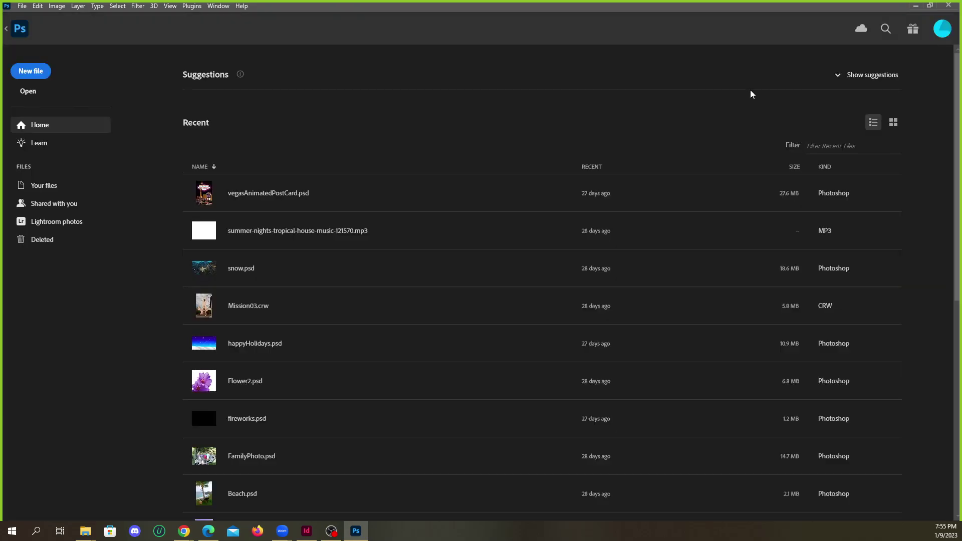
left_click(949, 8)
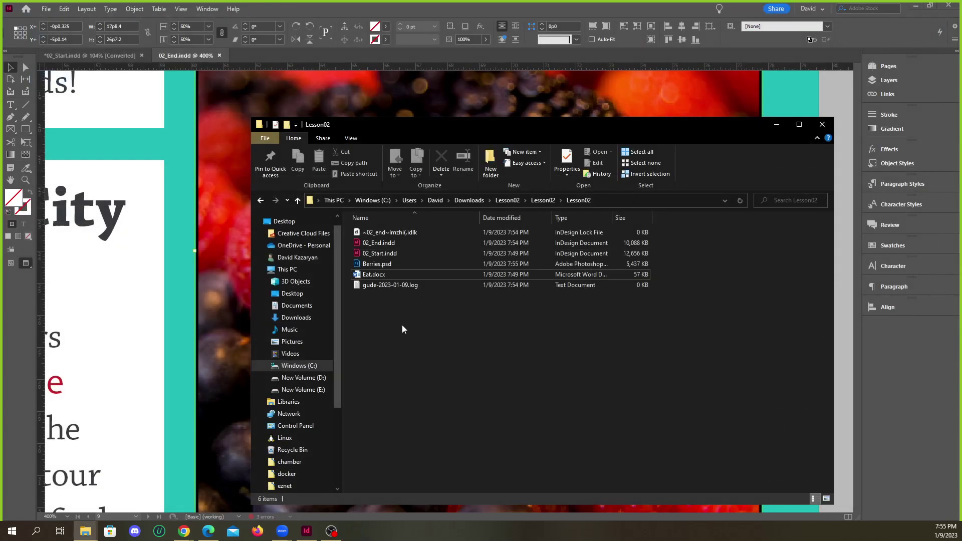
Return to InDesign, check the link status of Berries.psd, and close 02_End.indd.
left_click(822, 124)
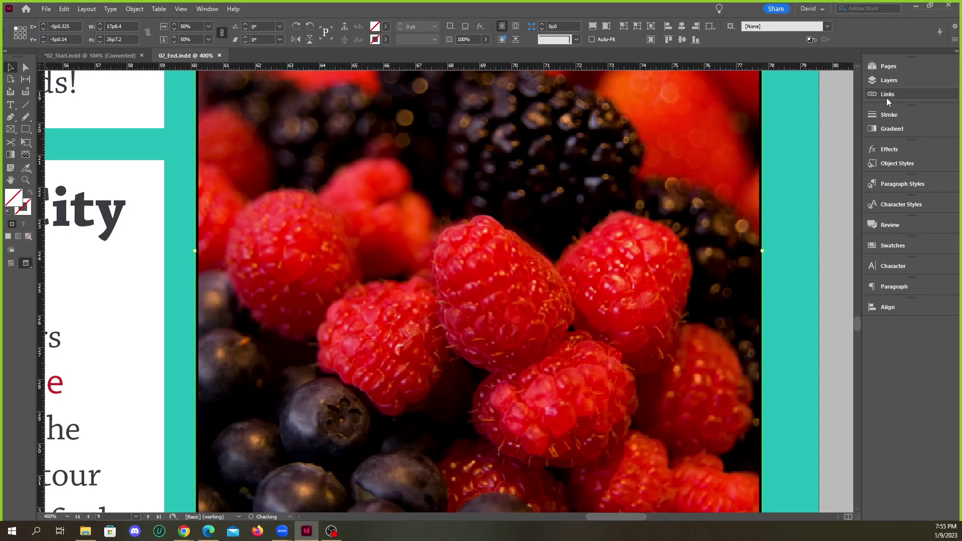
left_click(887, 98)
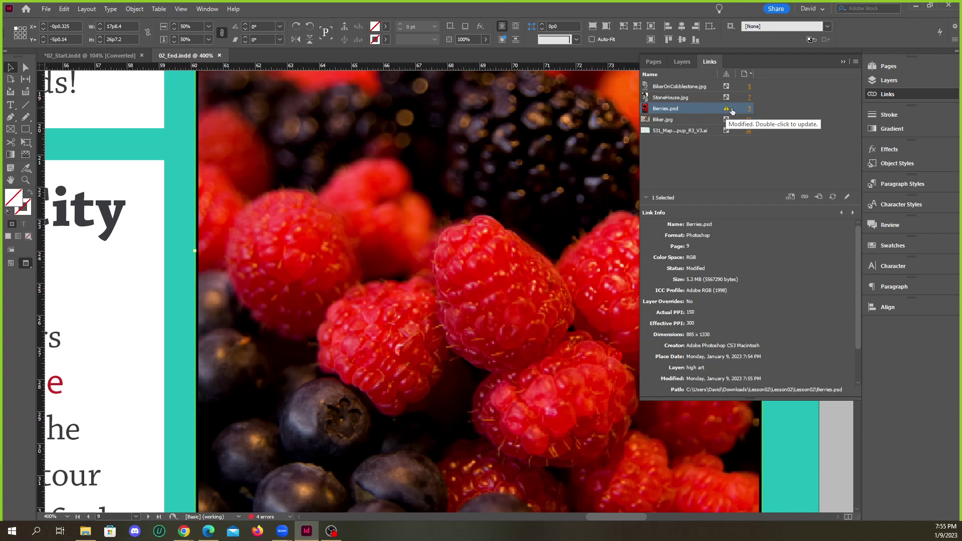
left_click(220, 56)
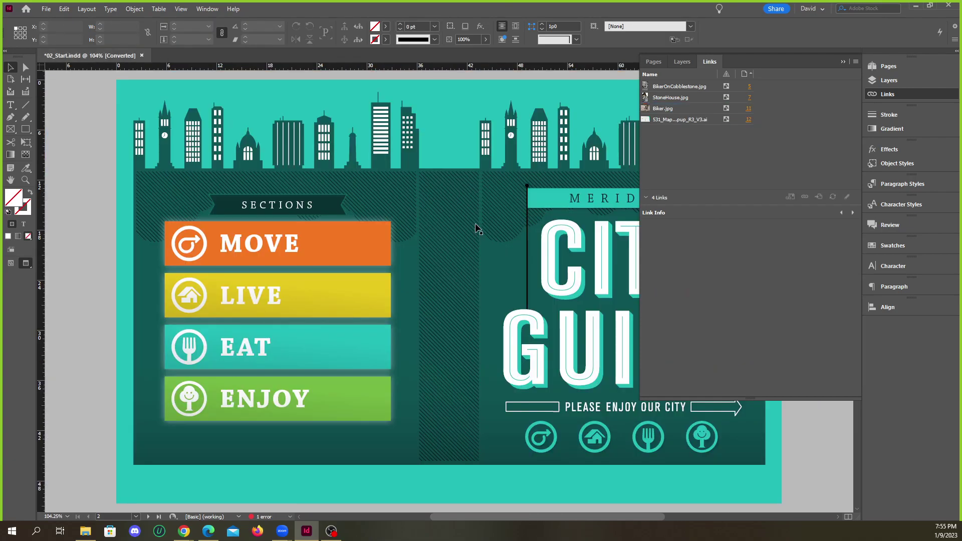
Reopen 02_End.indd from the nested Lesson02 folder without updating the modified link, skipping the missing-font replacement.
left_click(85, 531)
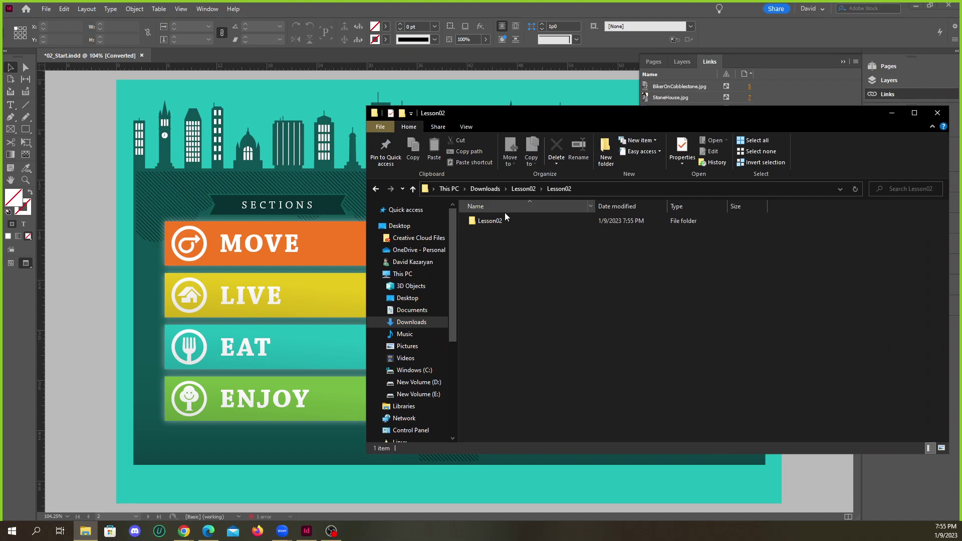
left_click(498, 220)
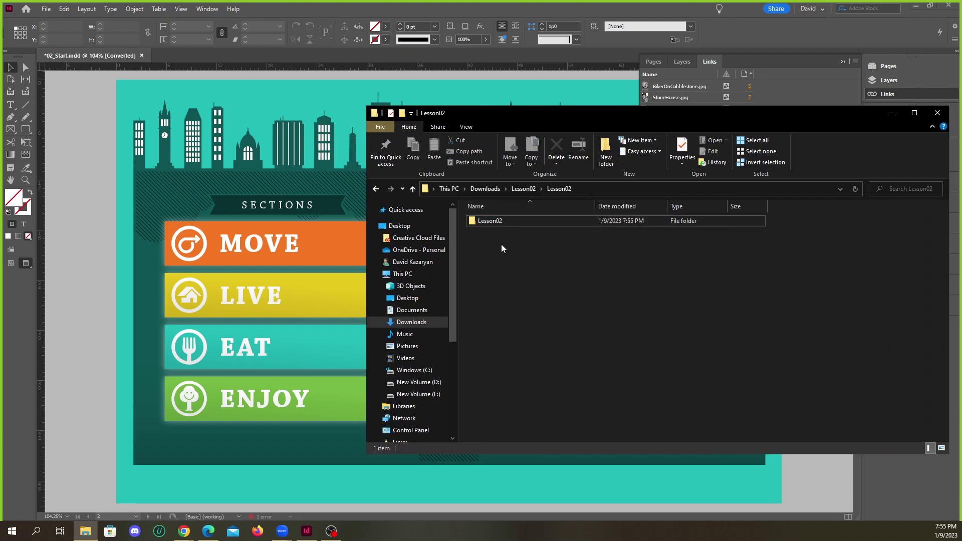
double_click(490, 219)
double_click(492, 221)
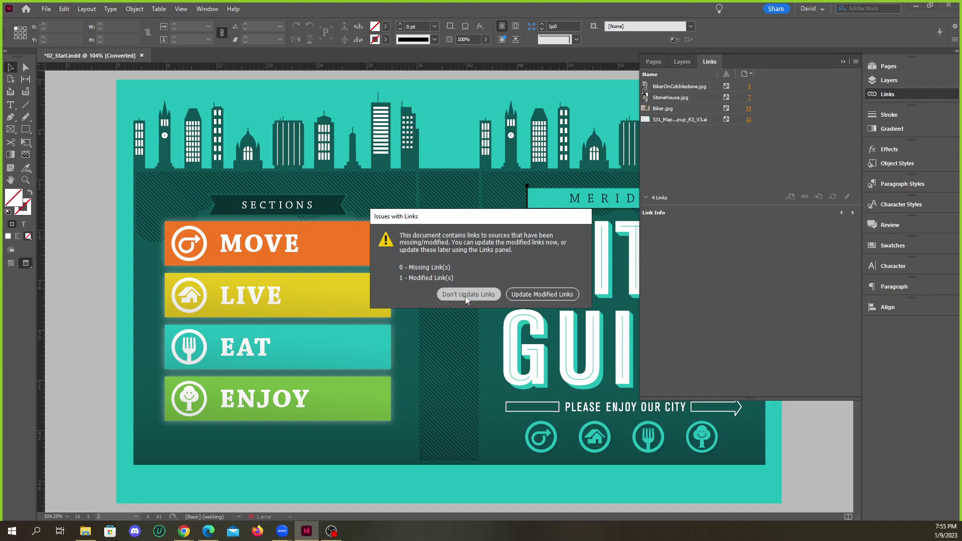
left_click(465, 294)
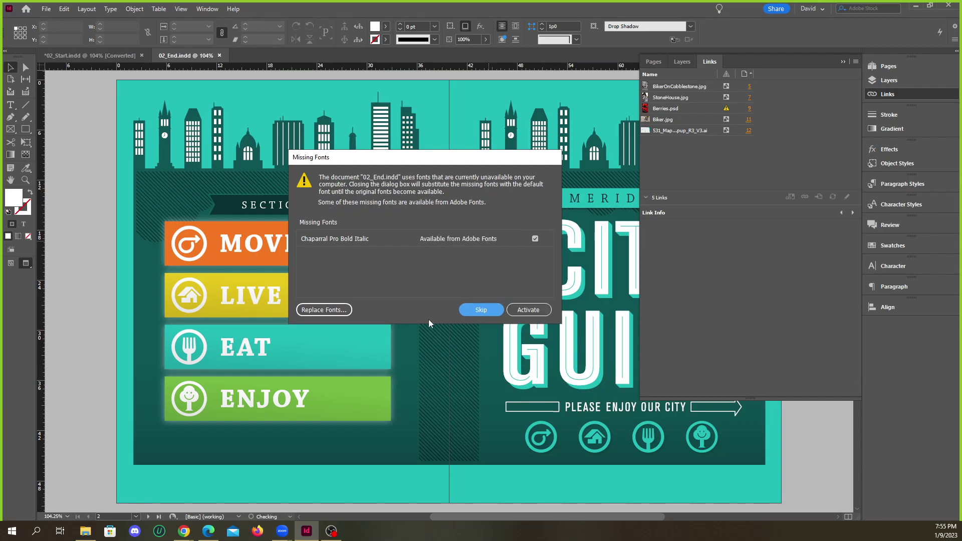
left_click(483, 311)
left_click(843, 62)
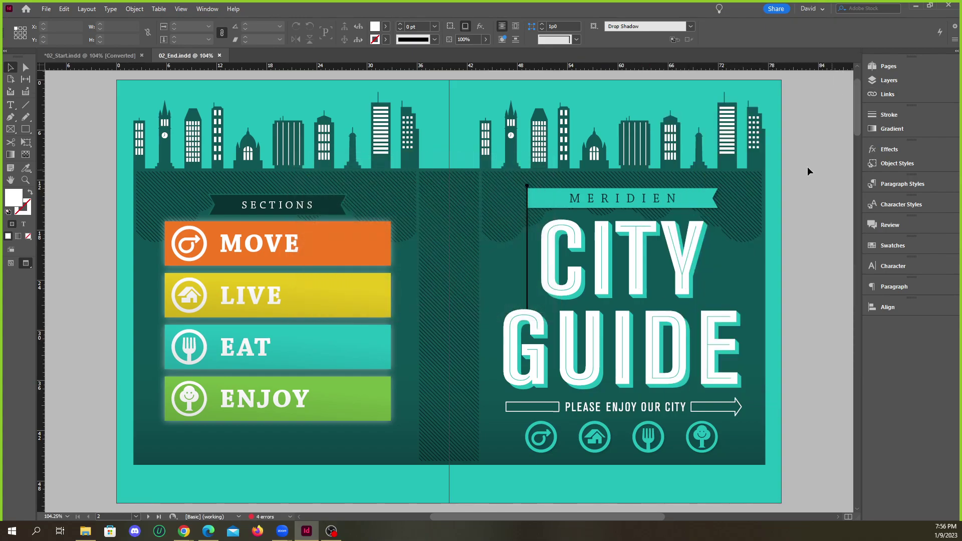
Select the Berries.psd link, collapse the link information, and go to the placed image in the layout.
left_click(885, 95)
left_click(687, 109)
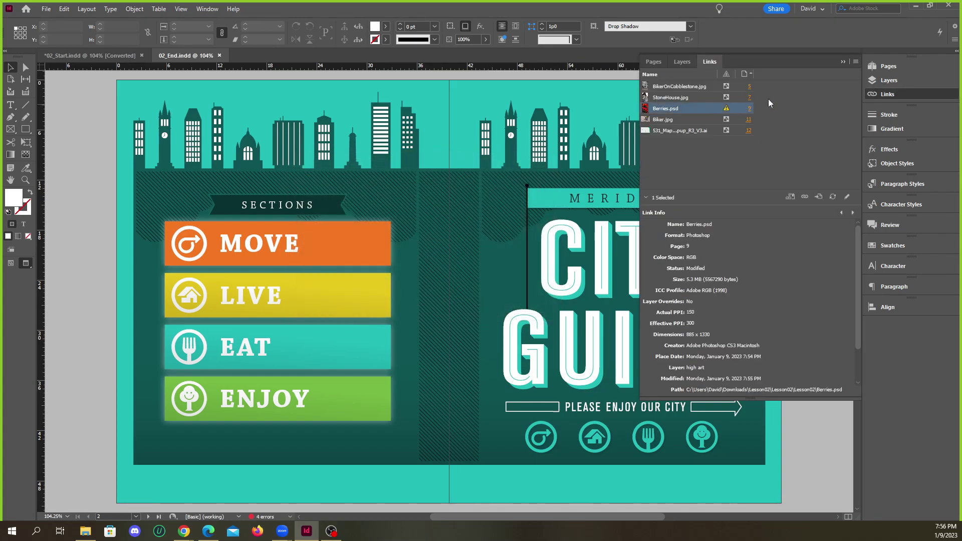
left_click(647, 197)
right_click(690, 109)
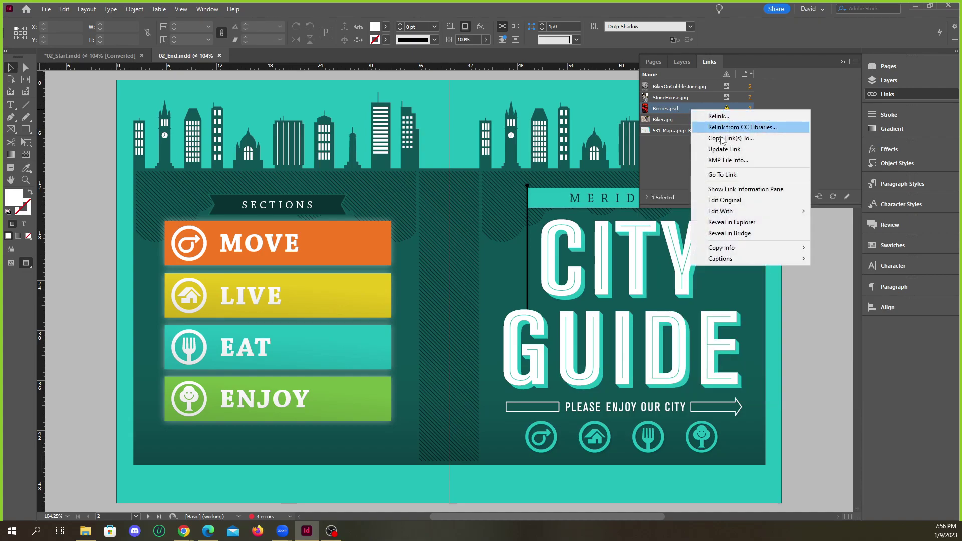
left_click(729, 174)
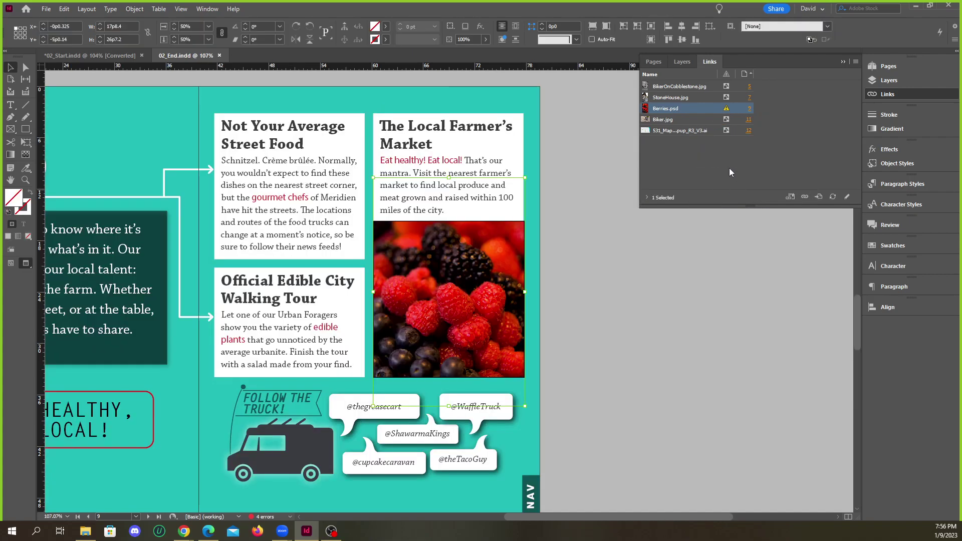
Examine the placed berries photo up close to see which version of the image the layout displays.
left_click(842, 61)
key("ctrl+equal")
key("ctrl+equal")
key("ctrl+equal")
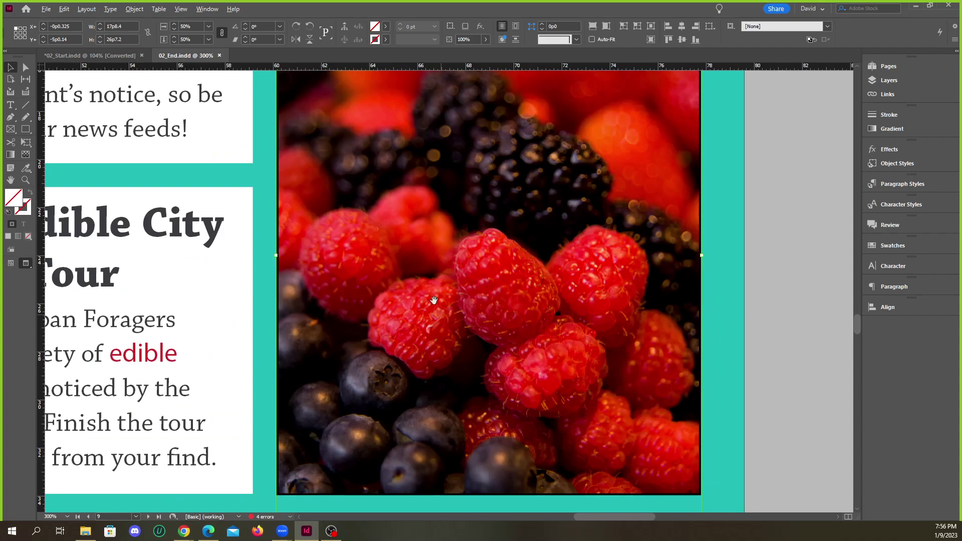
key("ctrl+minus")
key("ctrl+equal")
key("ctrl+equal")
key("ctrl+equal")
key("ctrl+equal")
key("ctrl+minus")
key("ctrl+minus")
key("ctrl+minus")
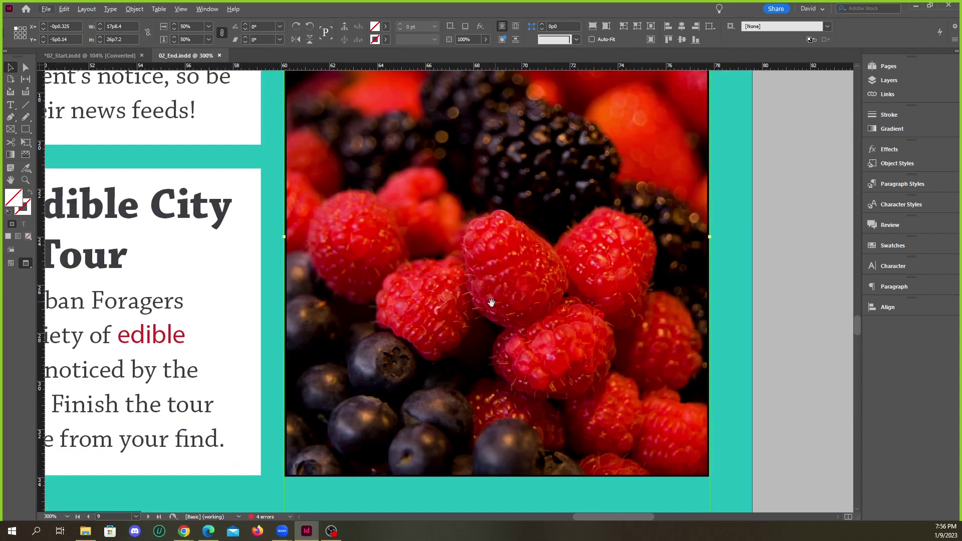
Update the modified Berries.psd link in 02_End.indd.
left_click(889, 93)
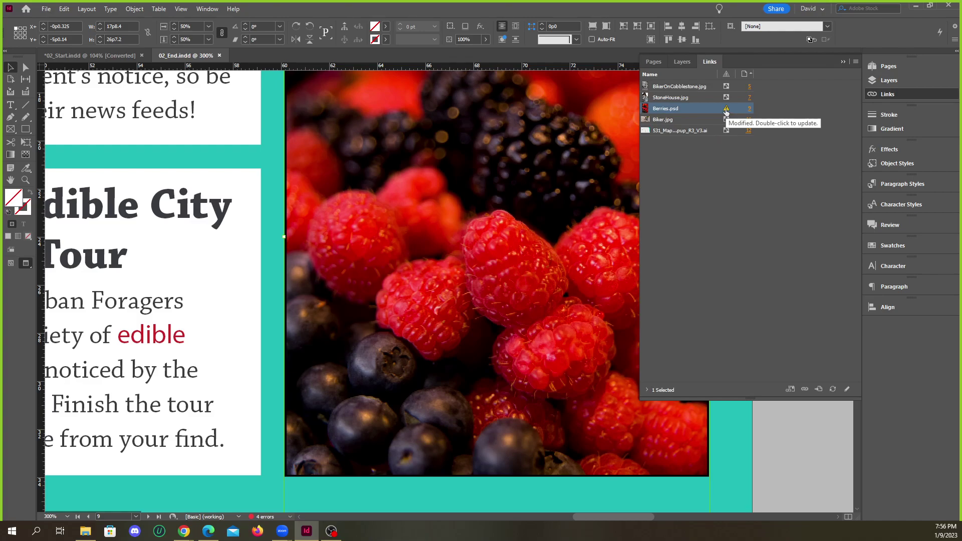
double_click(726, 110)
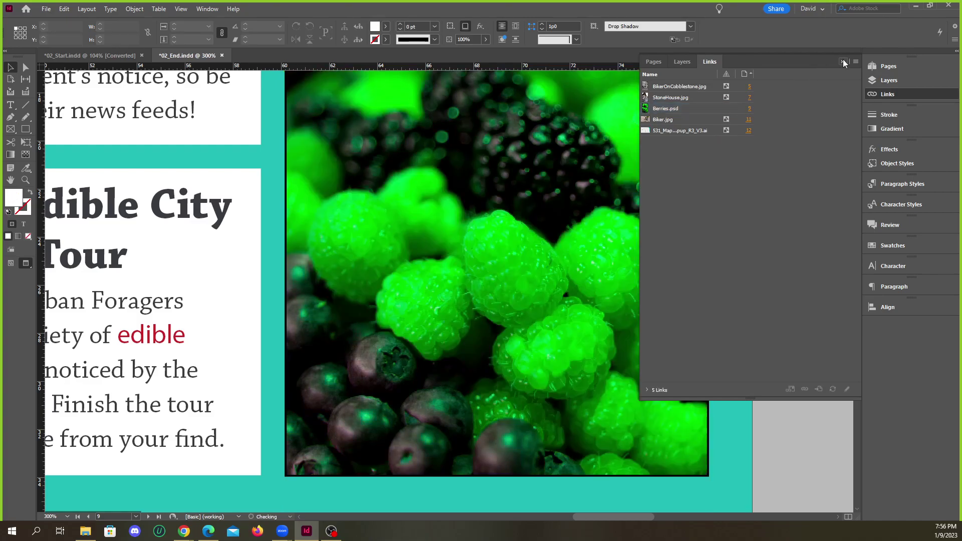
left_click(843, 62)
Examine the updated berries photo on the EAT spread and look over the neighbouring LIVE spread.
scroll(519, 302, "up", 3)
scroll(499, 267, "down", 2)
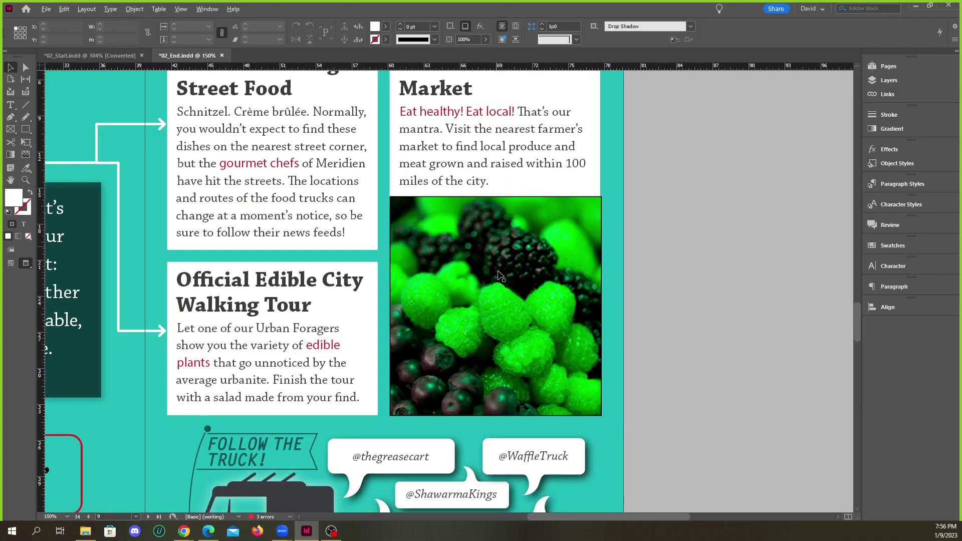
scroll(500, 267, "up", 1)
scroll(451, 292, "down", 3)
scroll(644, 287, "up", 3)
scroll(635, 310, "down", 5)
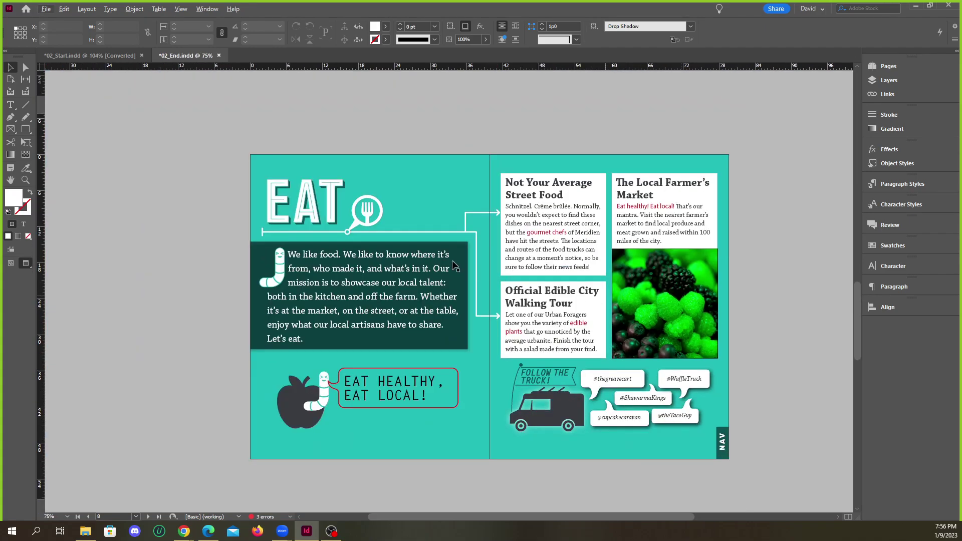
scroll(466, 259, "up", 3)
scroll(477, 254, "down", 4)
scroll(526, 291, "up", 10)
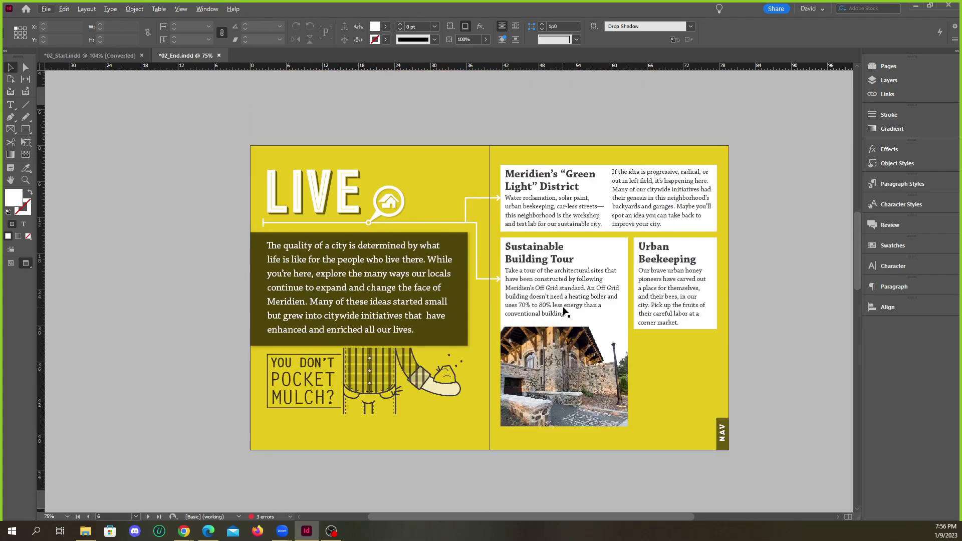
scroll(571, 300, "down", 5)
scroll(462, 235, "down", 2)
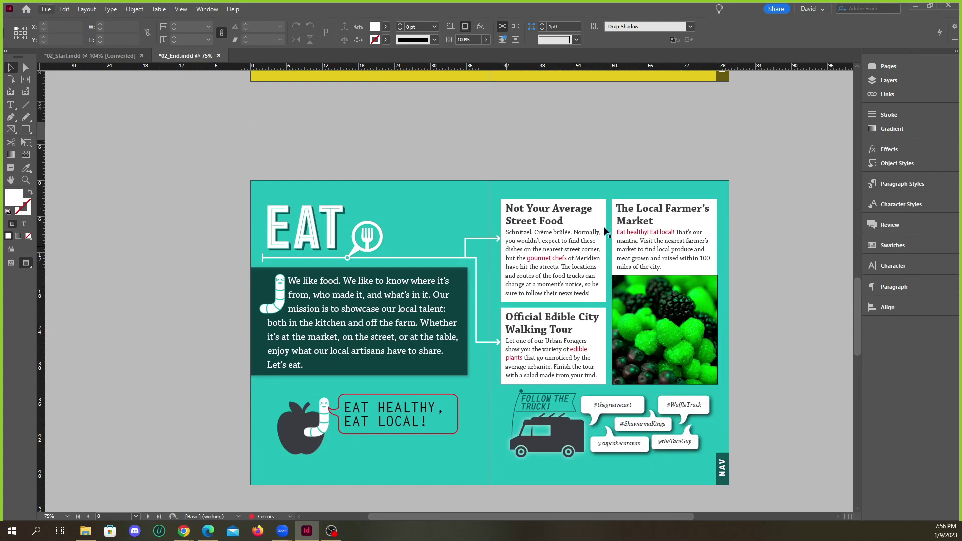
scroll(444, 286, "up", 2)
scroll(455, 284, "down", 4)
scroll(468, 288, "up", 2)
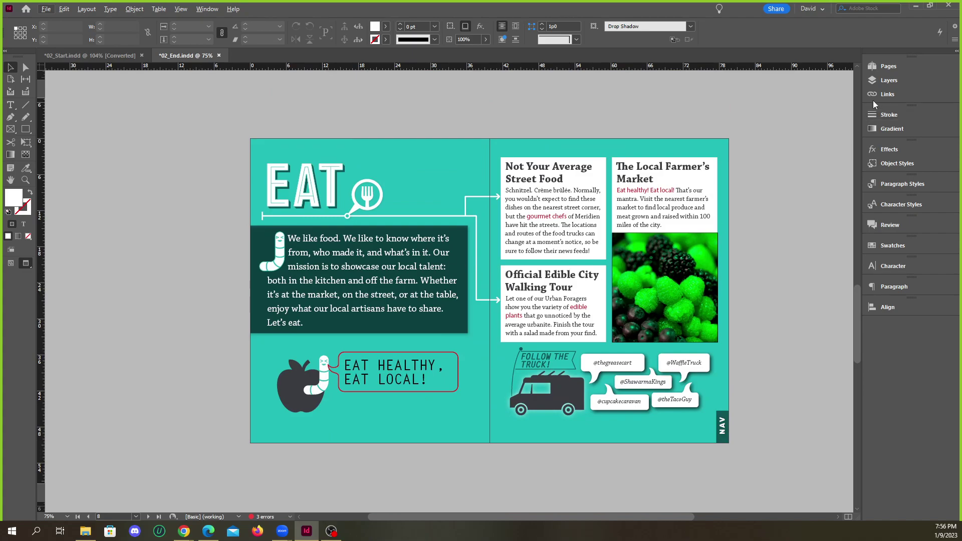
Embed the linked Berries.psd image in 02_End.indd.
left_click(892, 81)
left_click(887, 94)
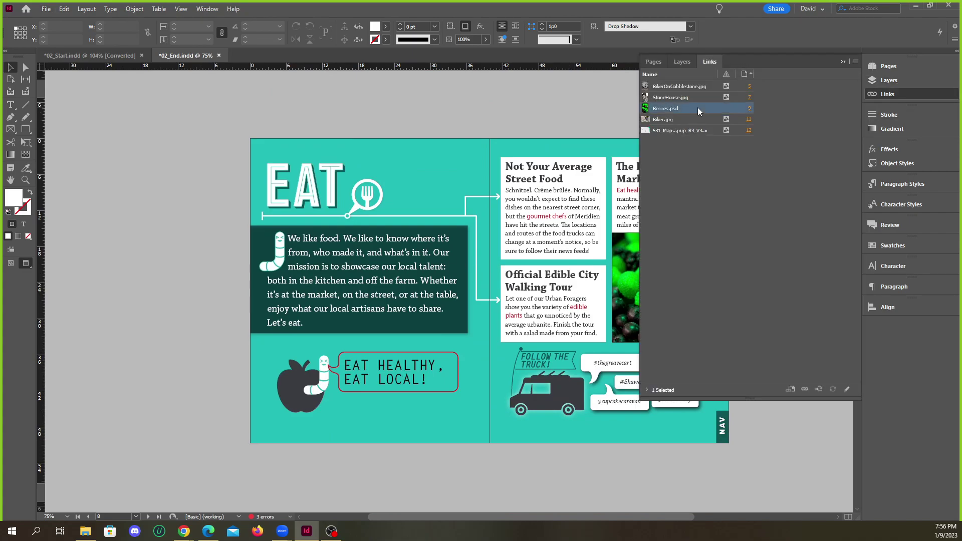
left_click(703, 91)
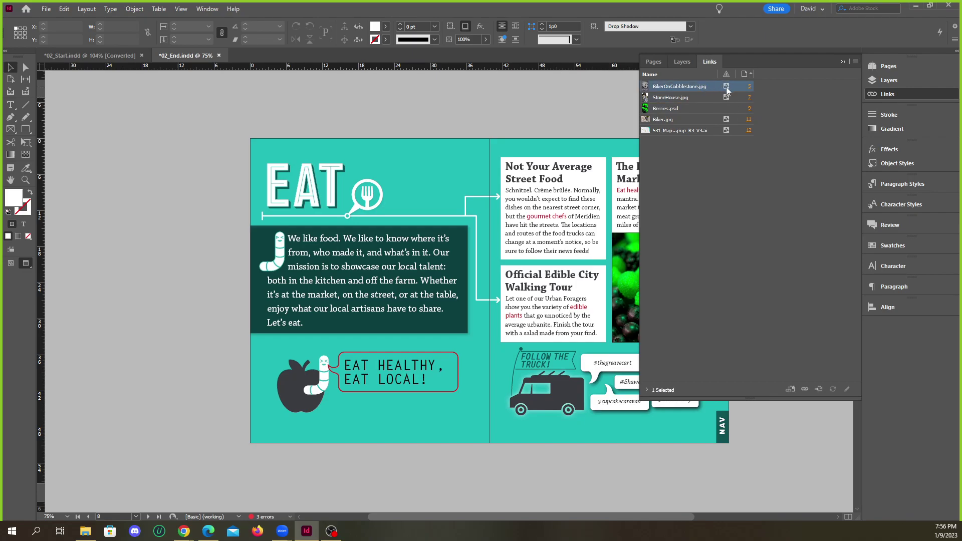
mouse_move(727, 91)
left_click(724, 110)
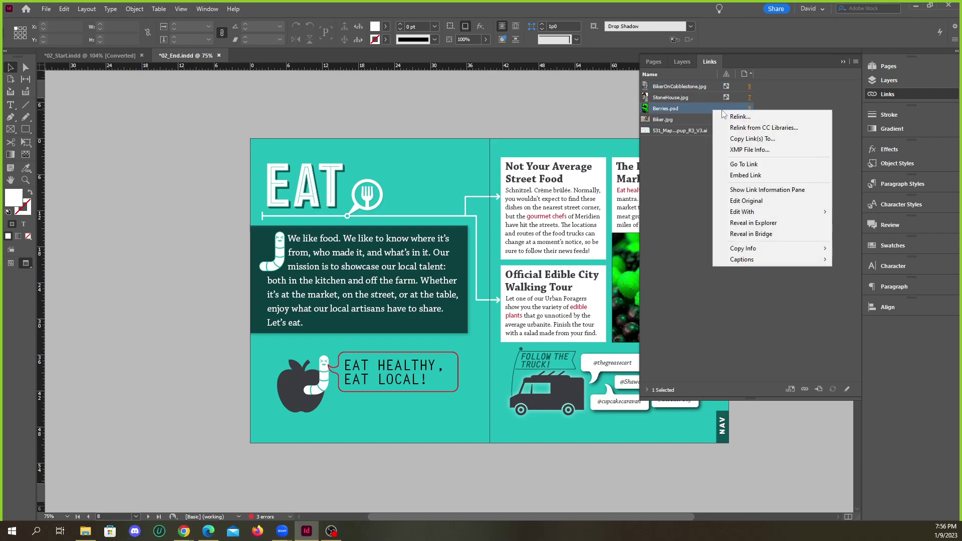
left_click(749, 176)
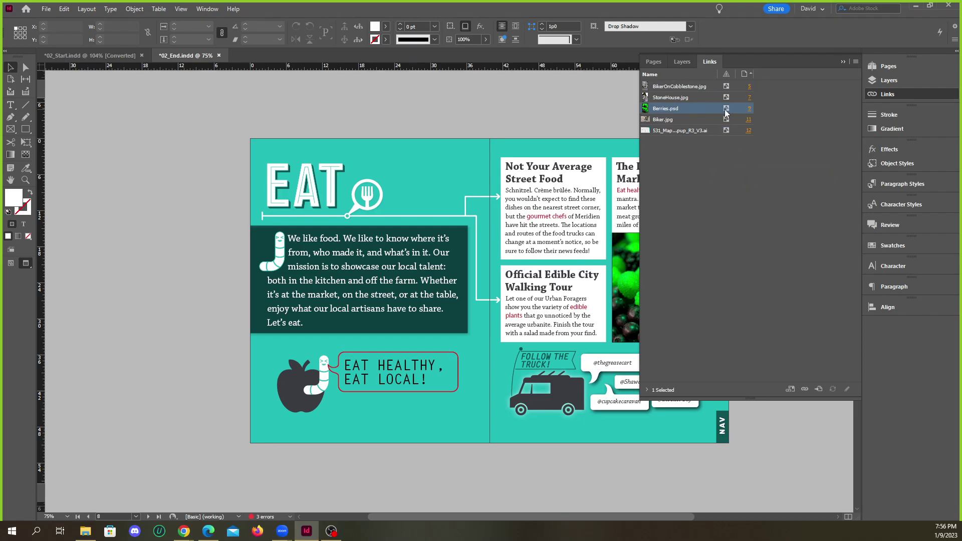
Check the Berries.psd source file in the Lesson02 folder, return to InDesign, deselect everything, and select the Berries.psd link entry.
left_click(86, 531)
left_click(489, 253)
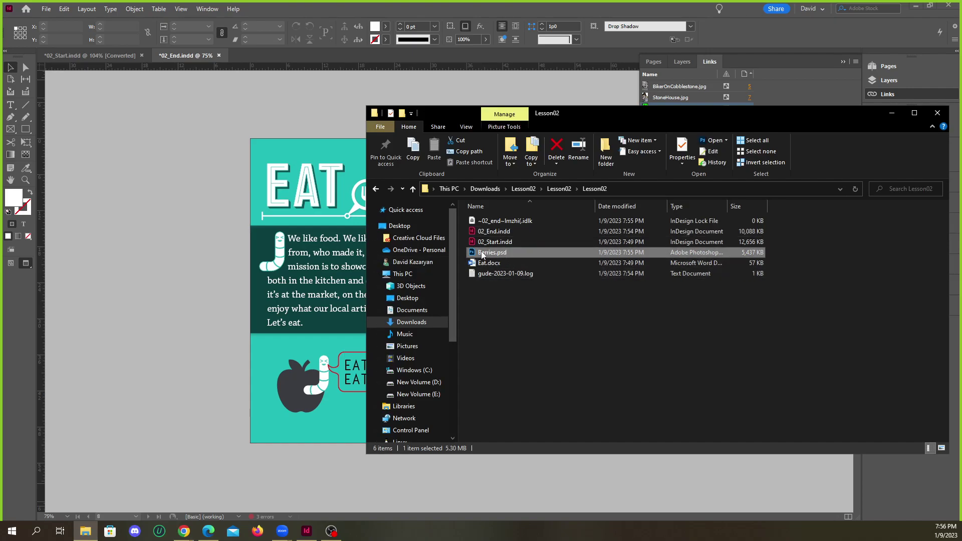
left_click(811, 74)
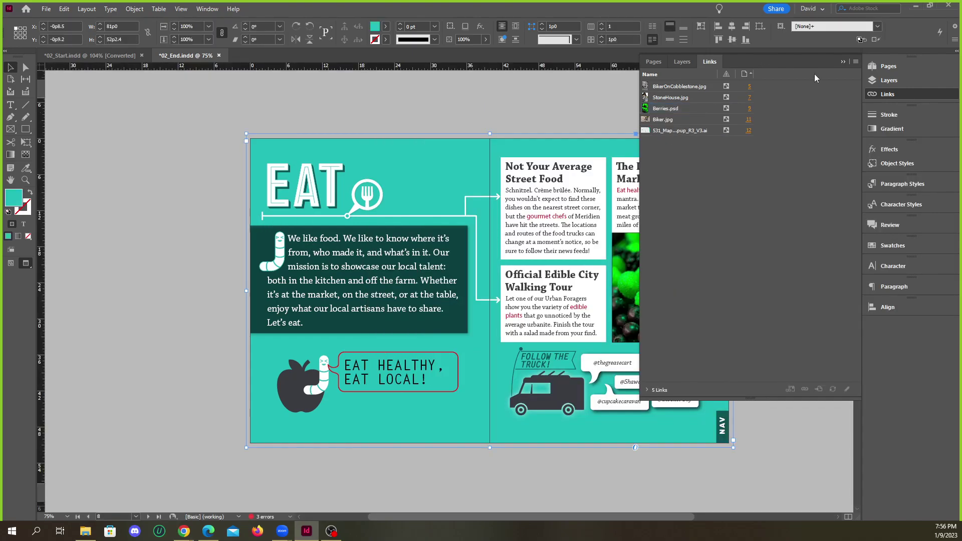
key("ctrl+shift+a")
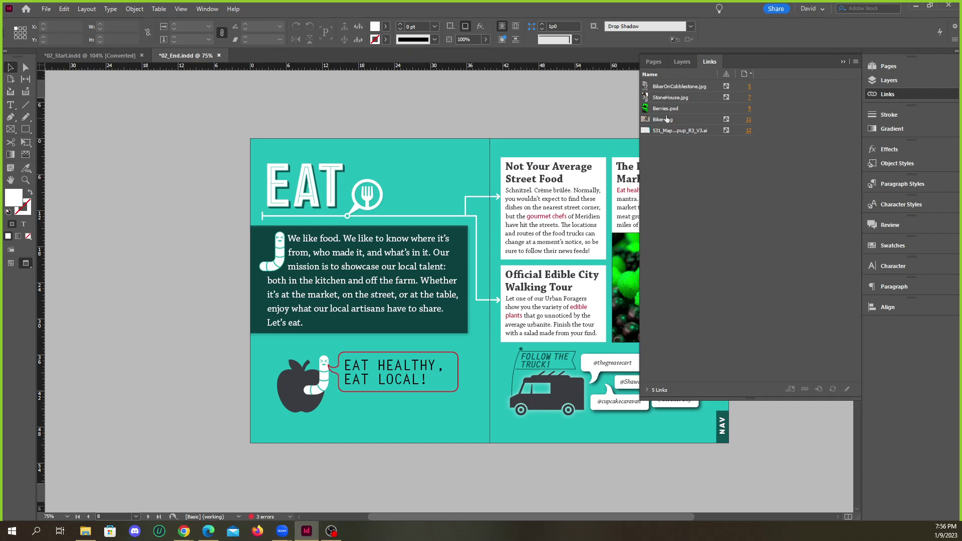
left_click(693, 110)
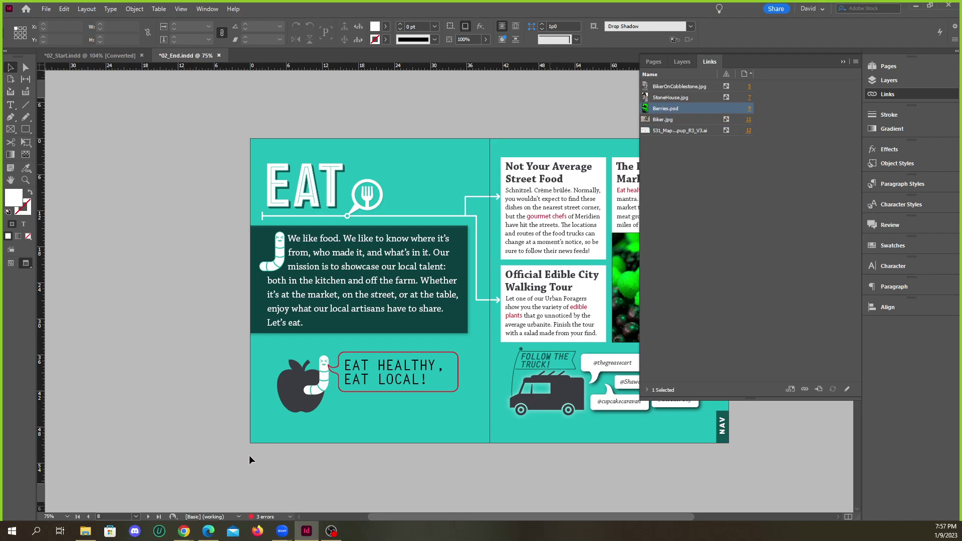
Compare the file sizes of 02_End.indd and Berries.psd in the Lesson02 folder, then return to InDesign.
left_click(89, 532)
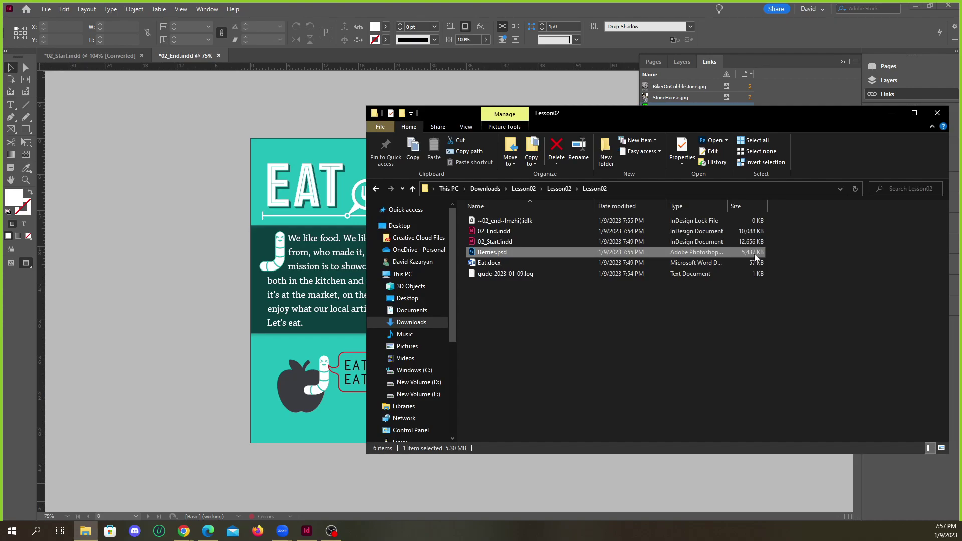
left_click(495, 231)
left_click(492, 252)
left_click(493, 232)
left_click(492, 252)
left_click_drag(708, 368, 600, 317)
left_click(601, 318)
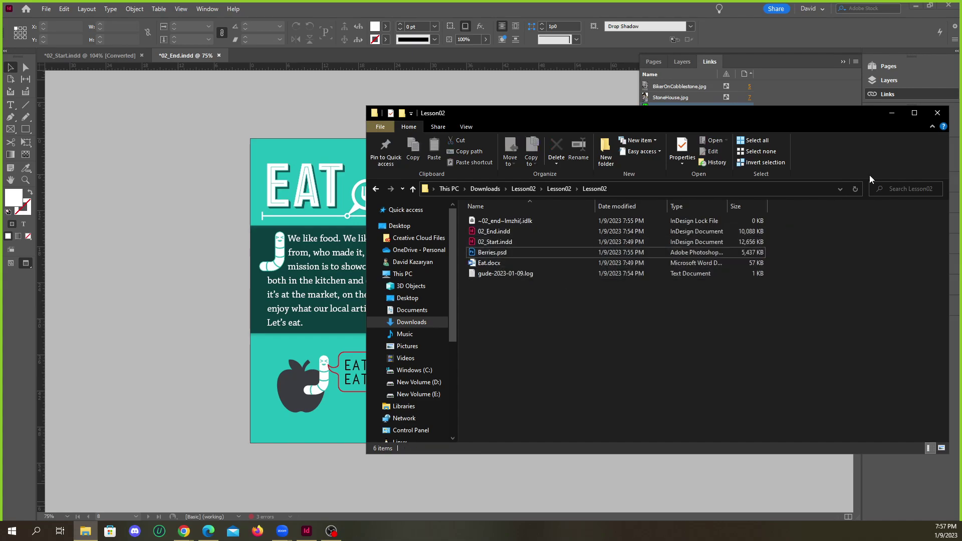
left_click(895, 116)
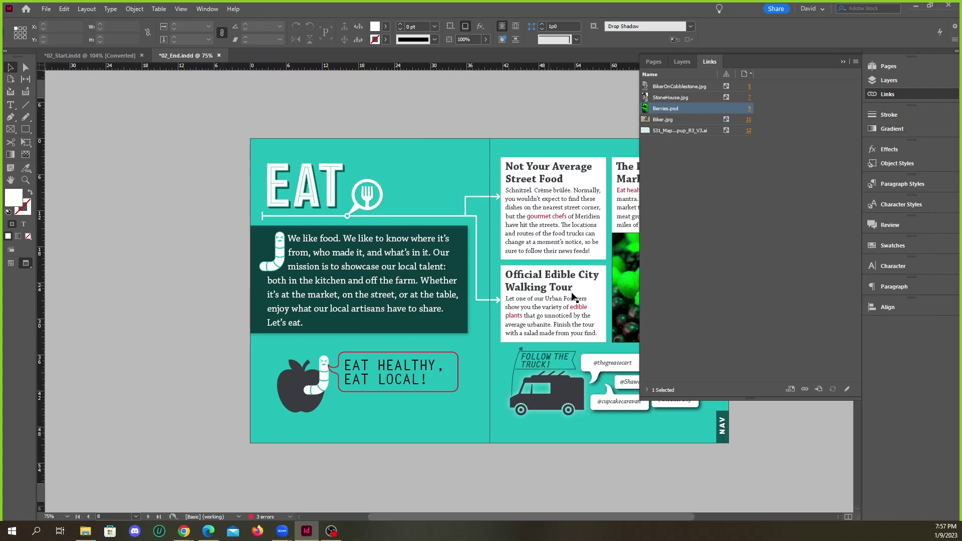
View the EAT spread and undo the update and embedding of the Berries.psd link.
left_click(842, 62)
scroll(599, 302, "down", 1)
scroll(517, 310, "up", 1)
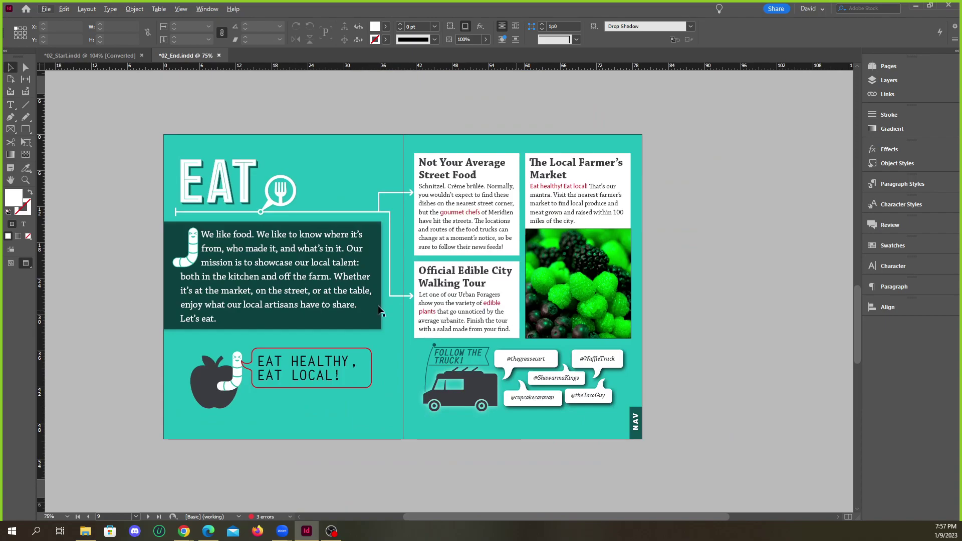
scroll(396, 310, "up", 1)
scroll(368, 302, "up", 2)
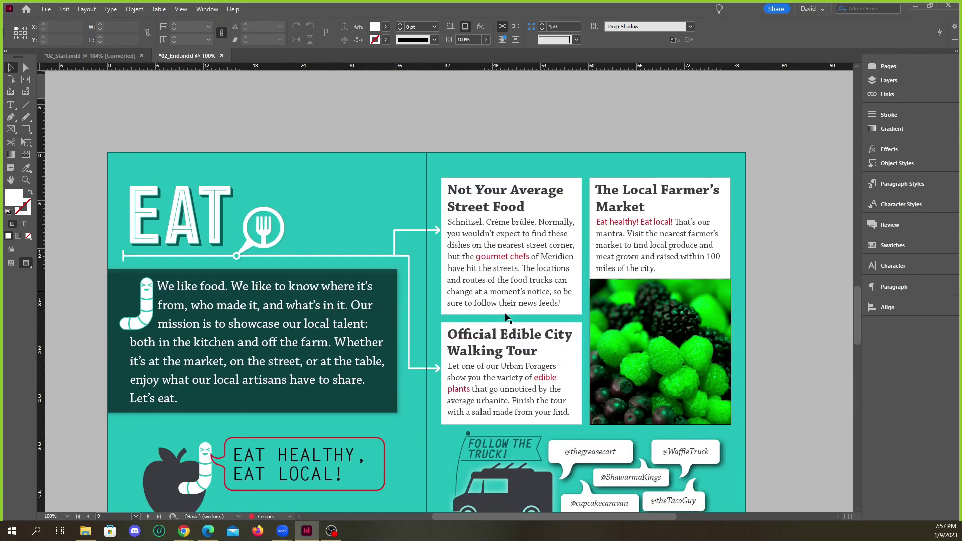
scroll(361, 319, "down", 1)
key("ctrl+z")
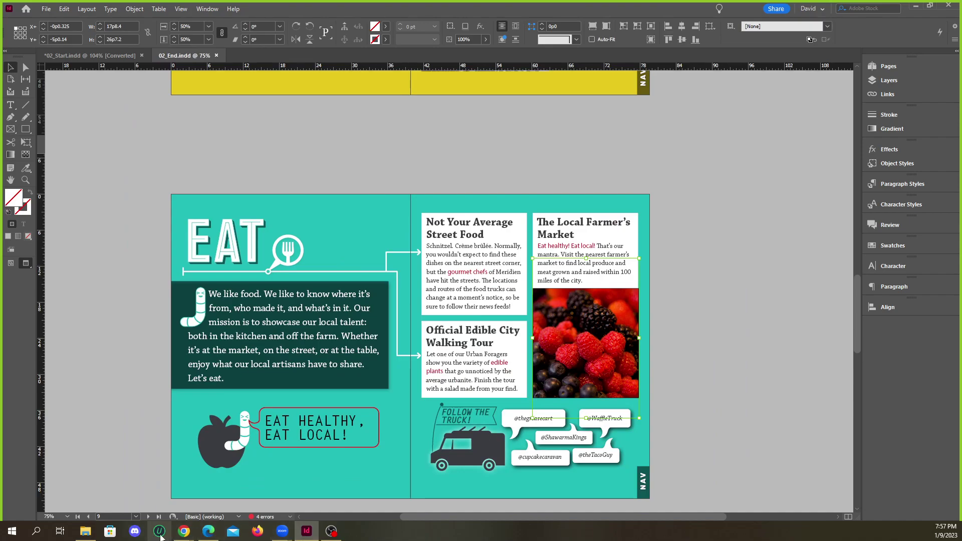
Open Berries.psd from the Lesson02 folder in Photoshop and delete its Hue/Saturation 1 adjustment layer.
left_click(85, 532)
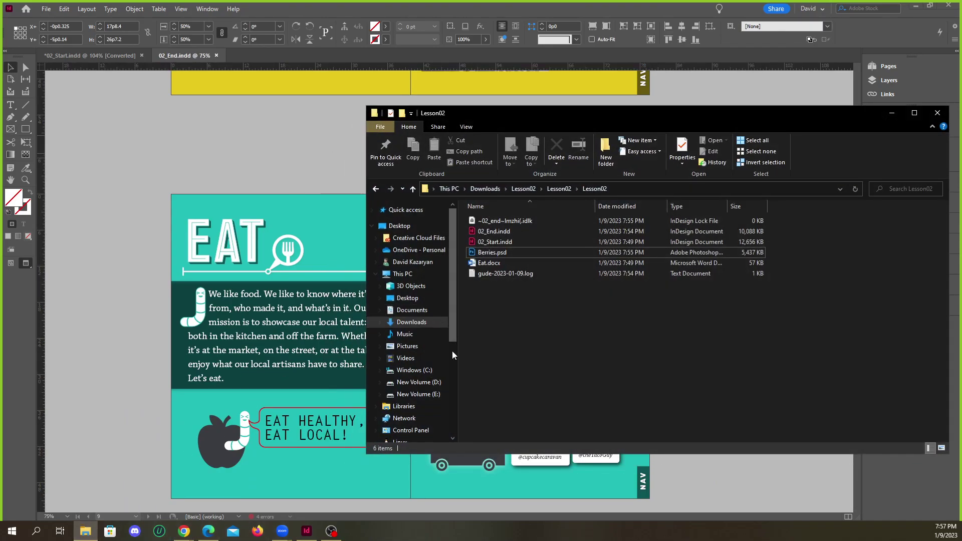
left_click(500, 251)
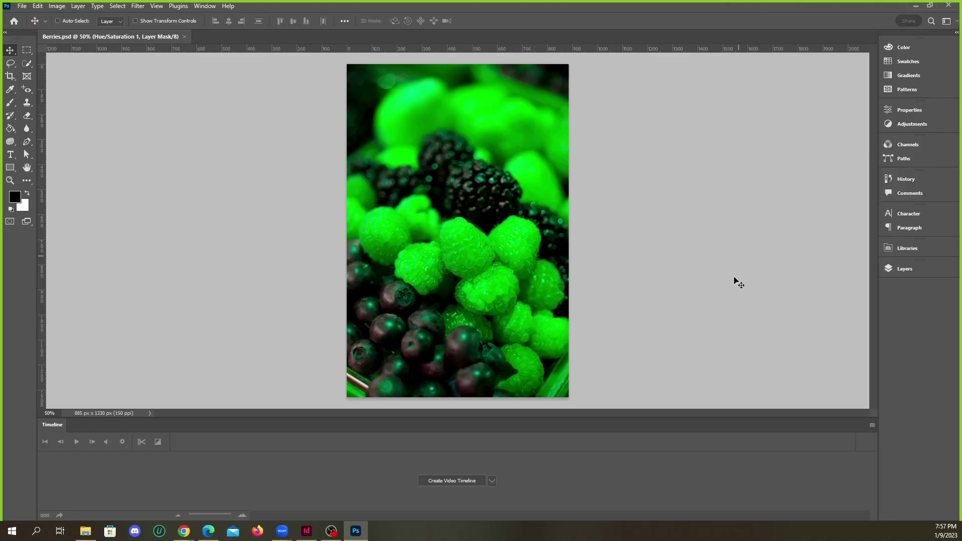
left_click(904, 268)
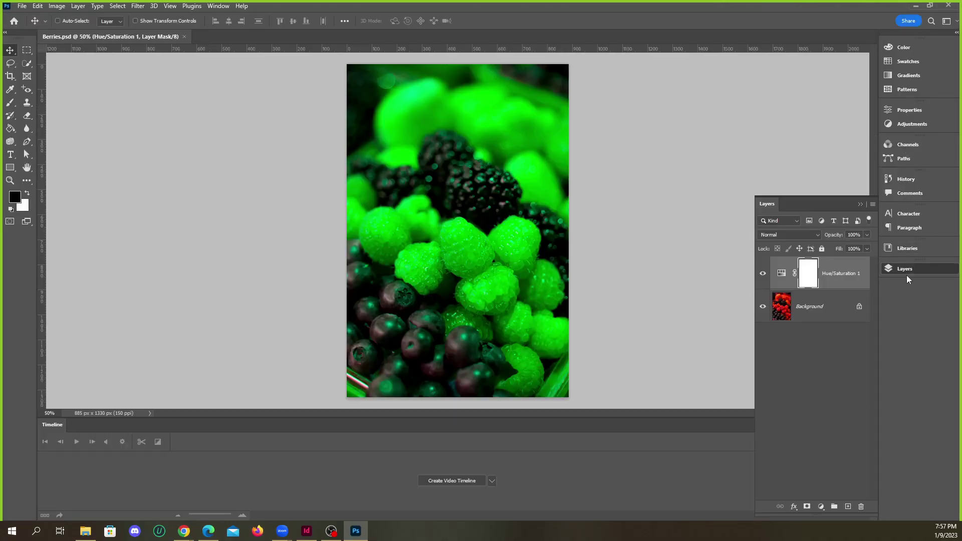
left_click(780, 275)
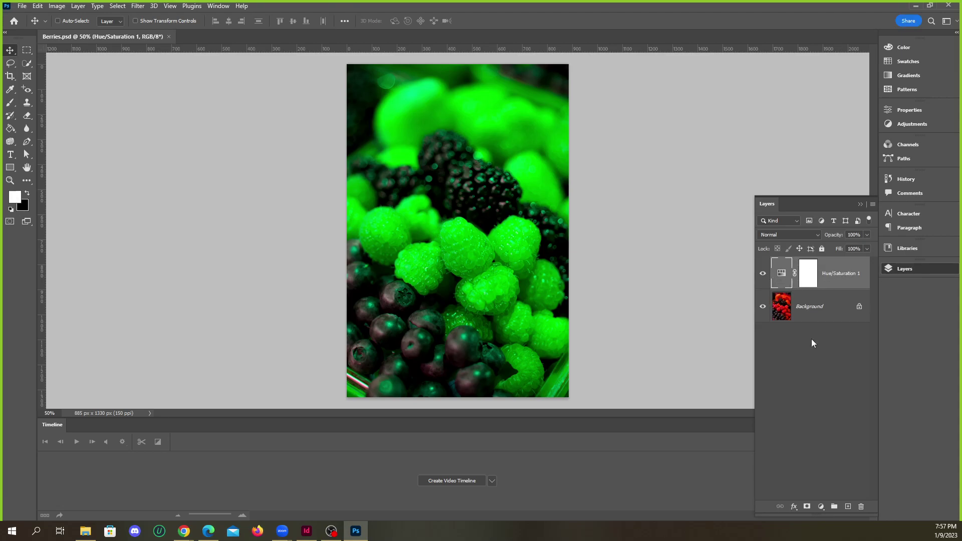
left_click(862, 507)
left_click(436, 196)
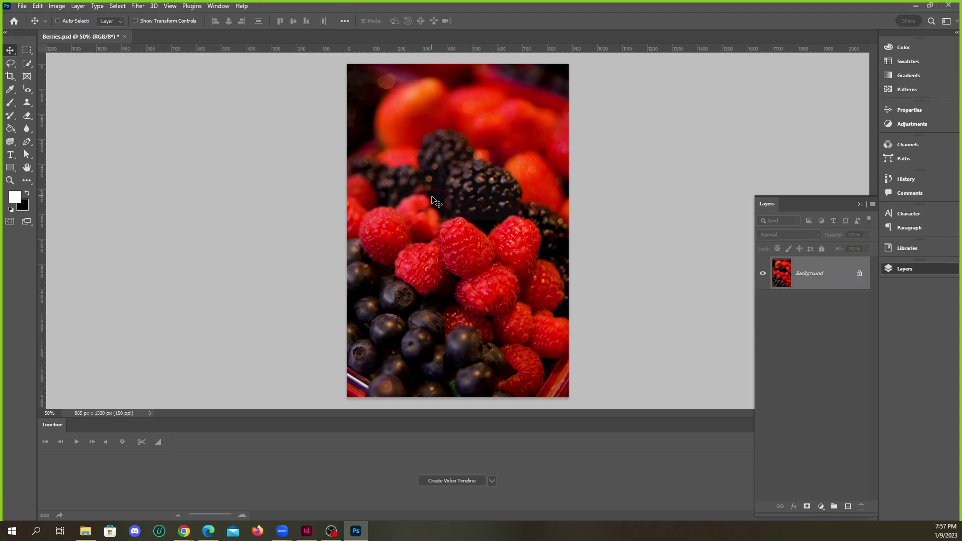
Close Berries.psd with its changes saved and exit Photoshop.
left_click(125, 37)
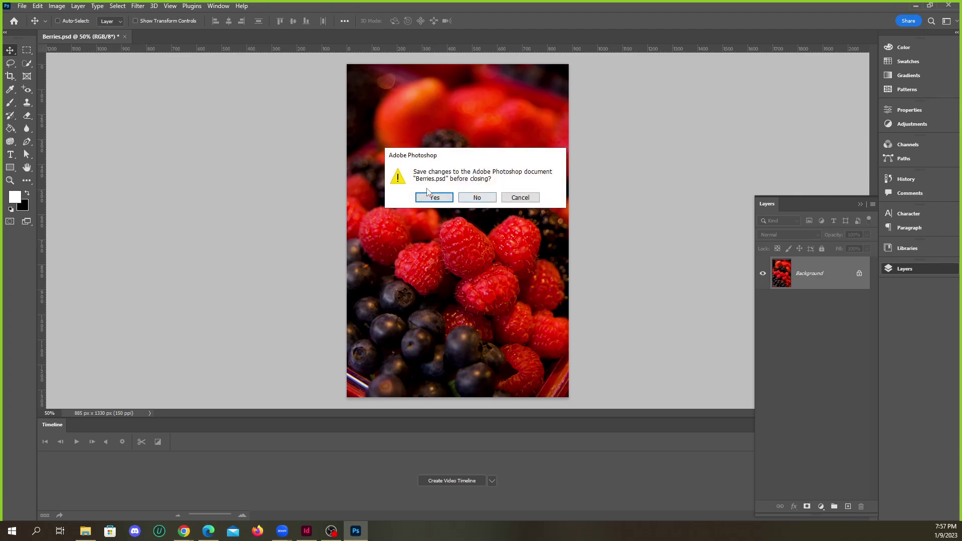
left_click(433, 198)
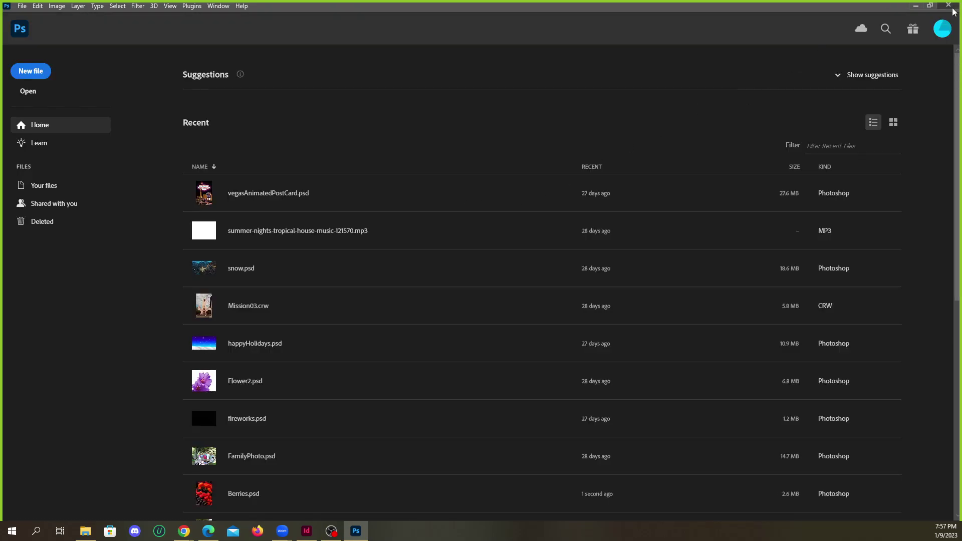
left_click(948, 5)
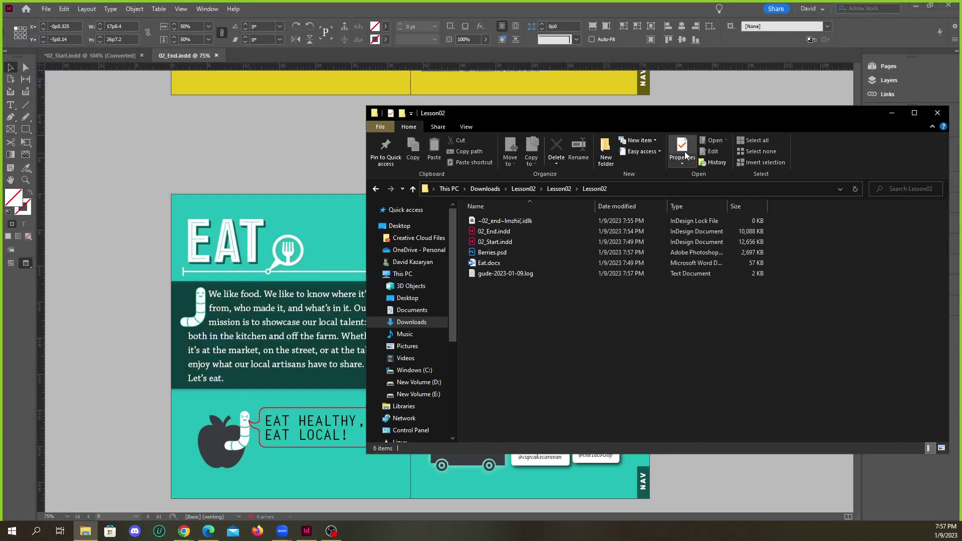
Return to InDesign and update the modified Berries.psd link in 02_End.indd.
left_click(496, 233)
left_click(891, 114)
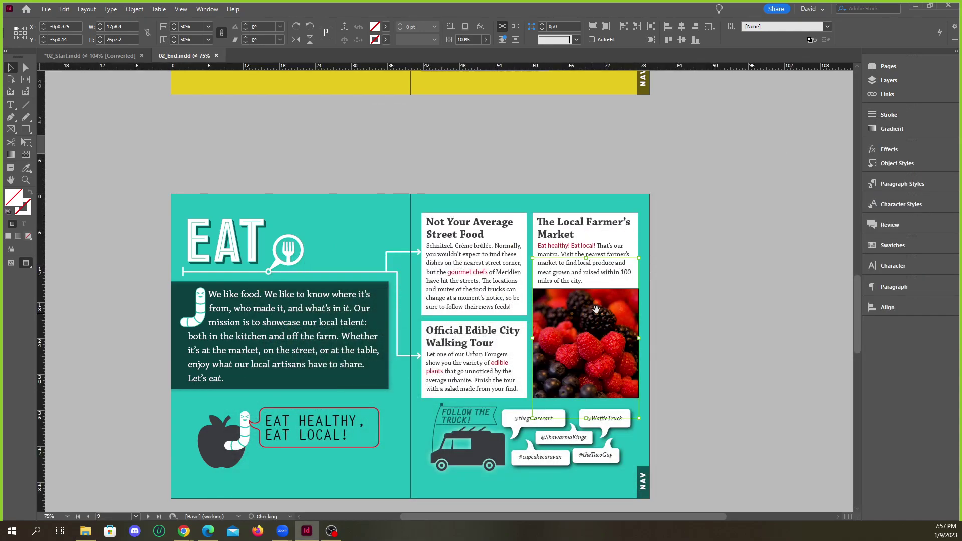
left_click(889, 94)
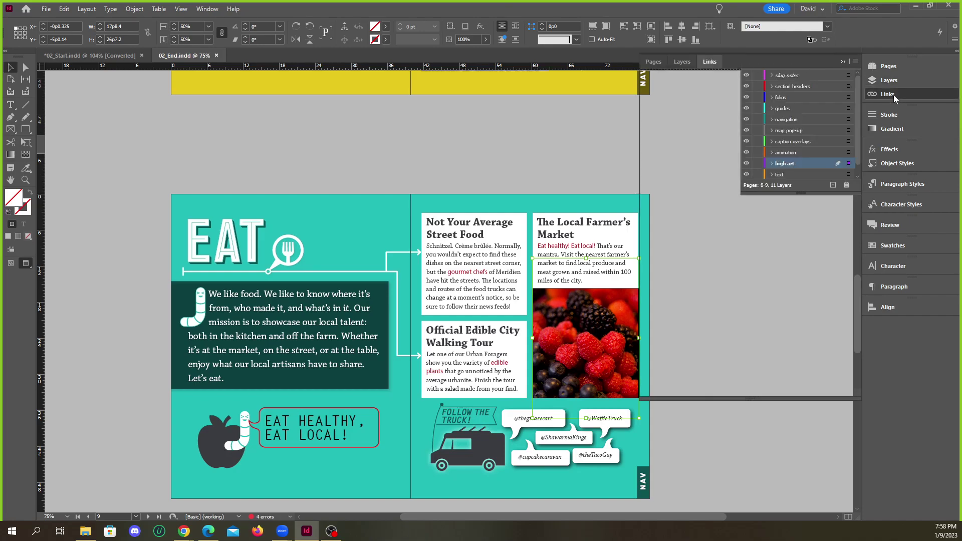
left_click(725, 110)
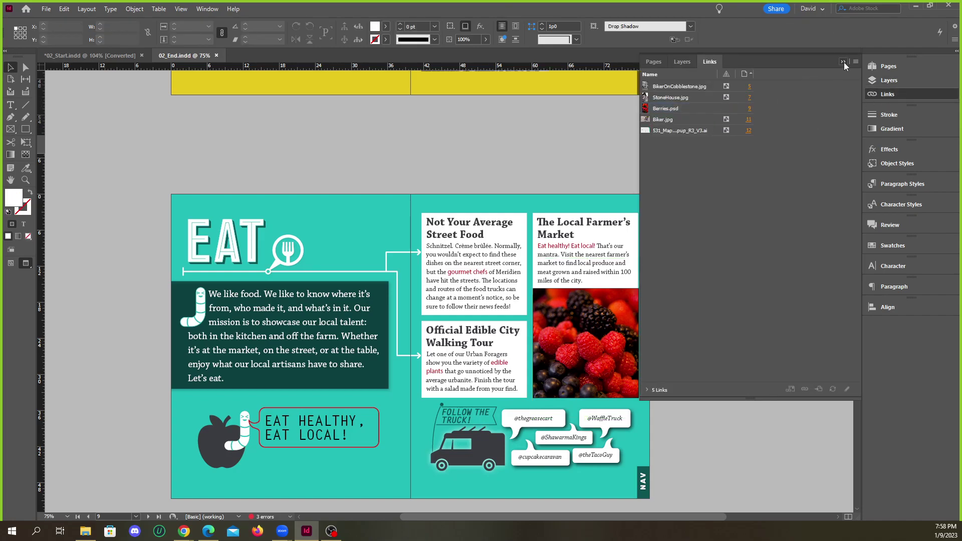
View the cover spread of 02_Start.indd, return to 02_End.indd, and fit its MOVE spread in the window.
left_click(103, 56)
scroll(483, 212, "up", 3)
scroll(216, 129, "down", 1)
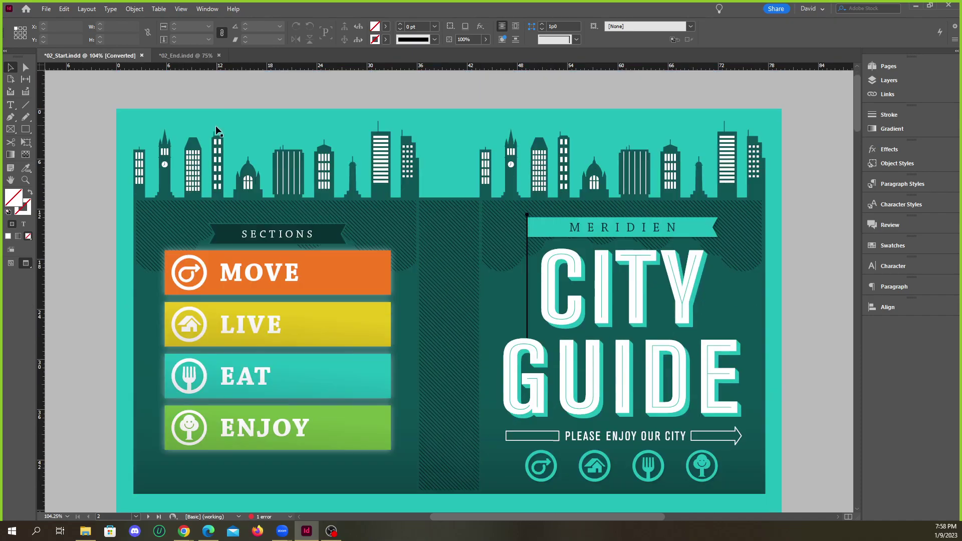
left_click(184, 57)
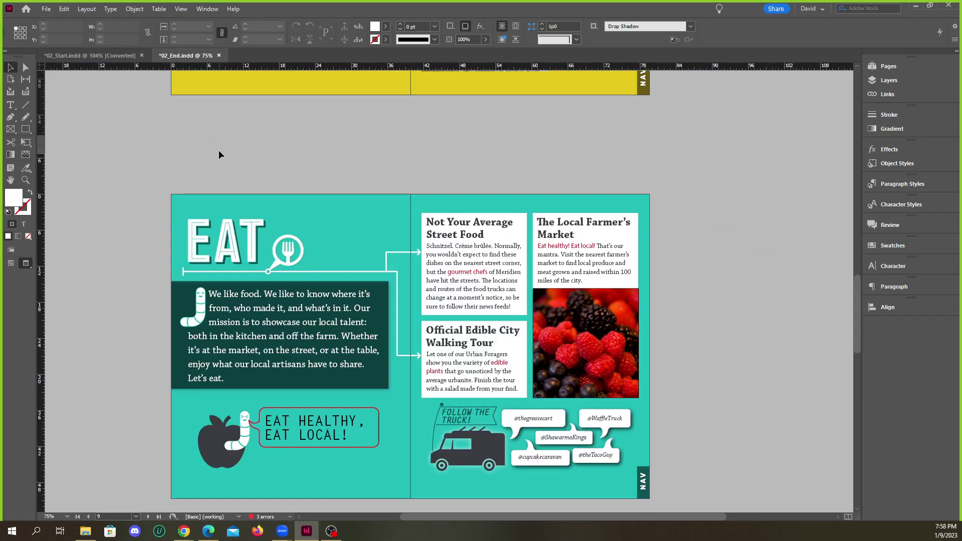
scroll(219, 149, "up", 15)
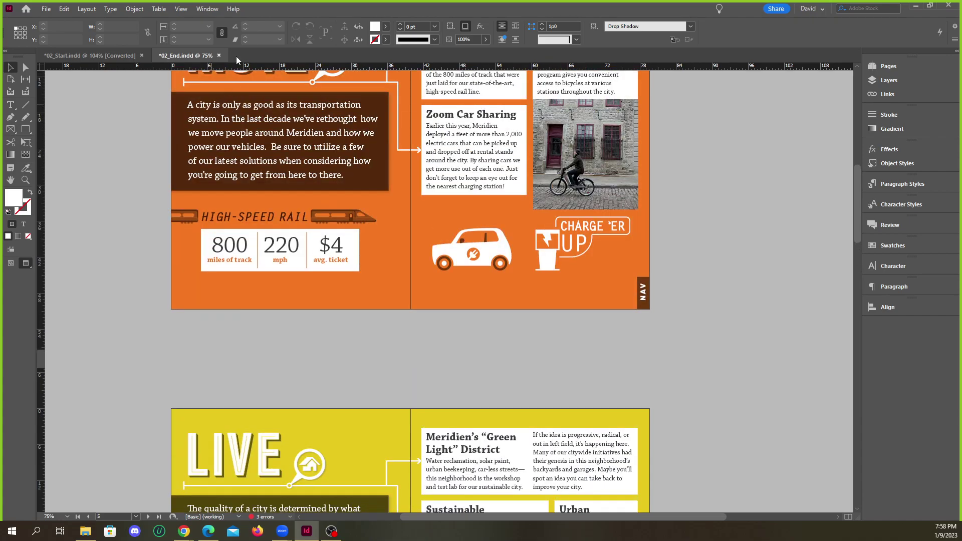
left_click(182, 9)
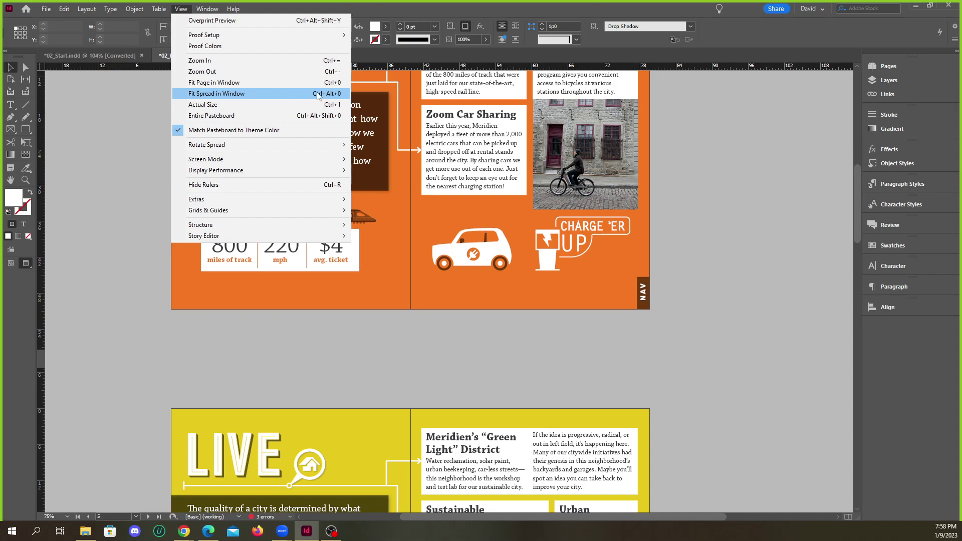
left_click(336, 96)
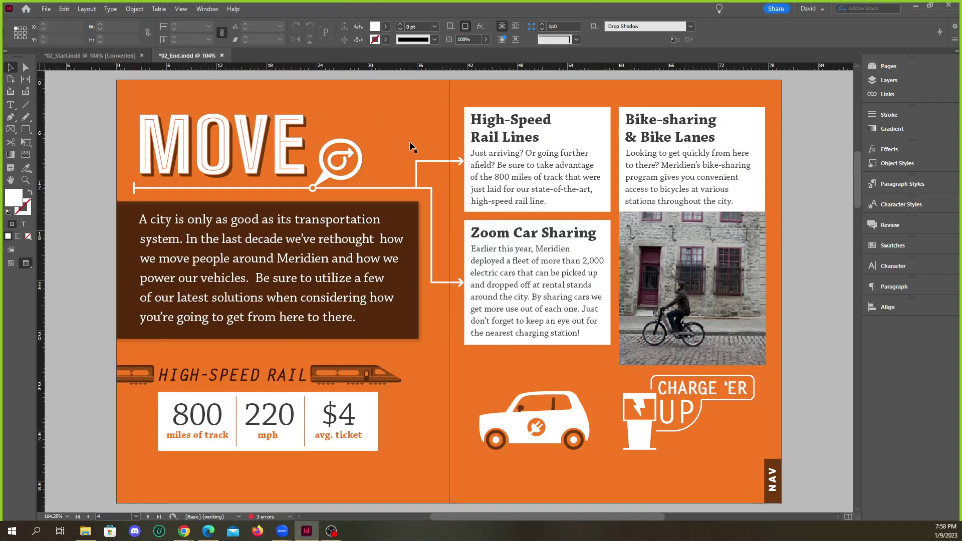
Compare the cover spreads of 02_Start.indd and 02_End.indd by alternating between the two documents.
left_click(117, 56)
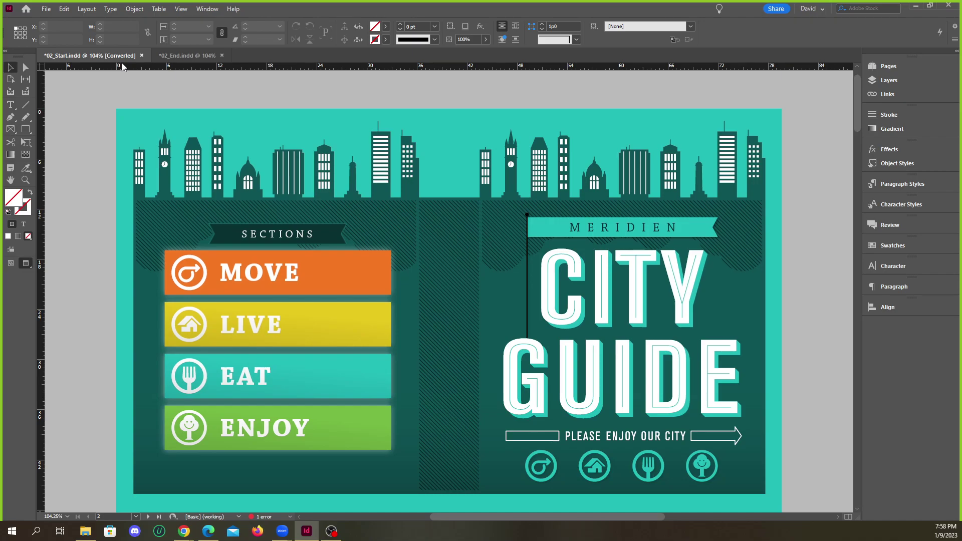
scroll(123, 67, "down", 1)
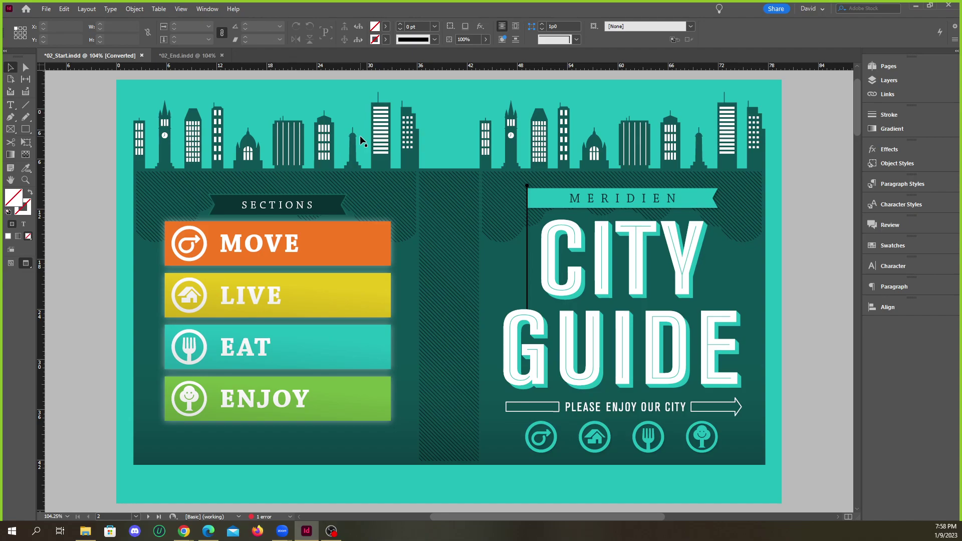
left_click(176, 54)
left_click_drag(859, 182, 860, 113)
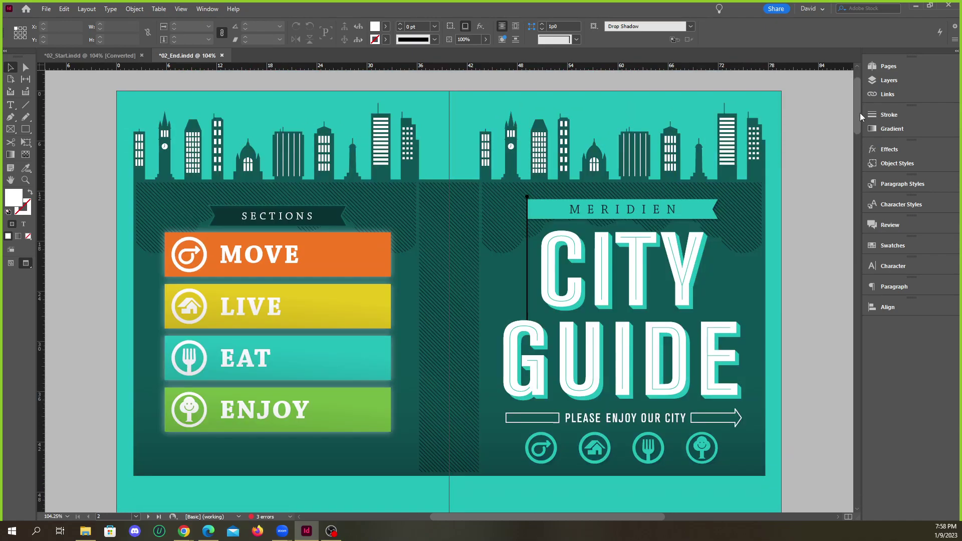
scroll(860, 113, "down", 1)
left_click(90, 56)
left_click(187, 56)
left_click(89, 55)
left_click(186, 55)
left_click(117, 56)
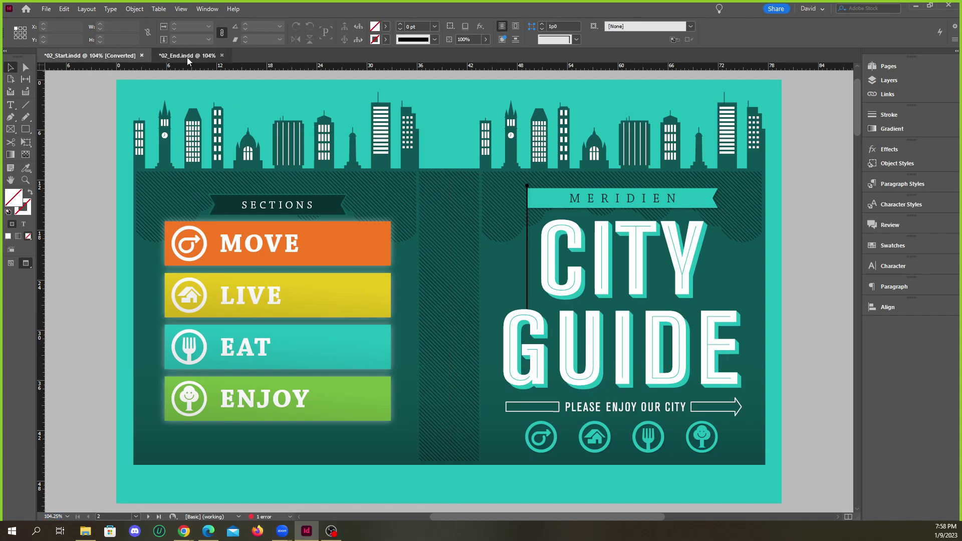
left_click(183, 55)
Arrange the two documents in a 2-up vertical layout with 02_End.indd first and browse its cover and MOVE spreads.
left_click(206, 9)
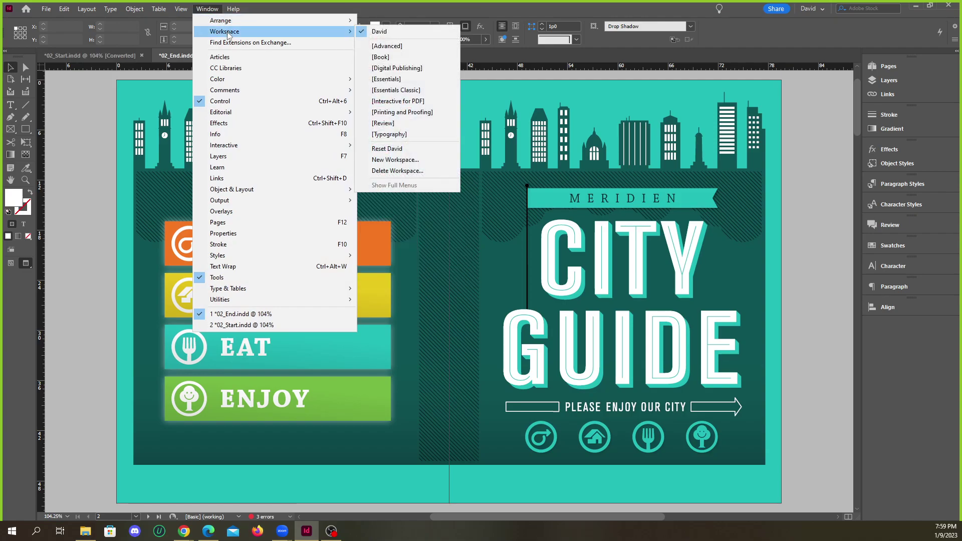
mouse_move(225, 23)
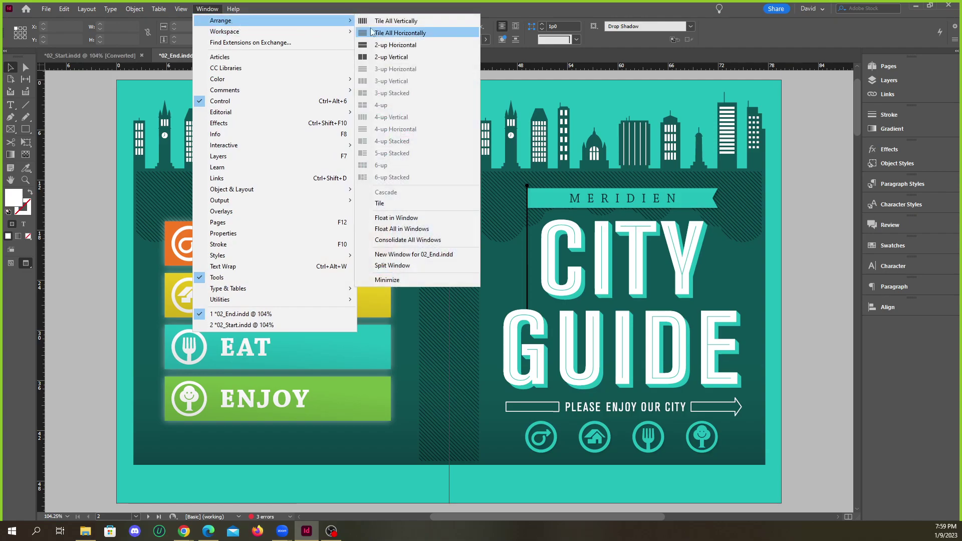
left_click(393, 58)
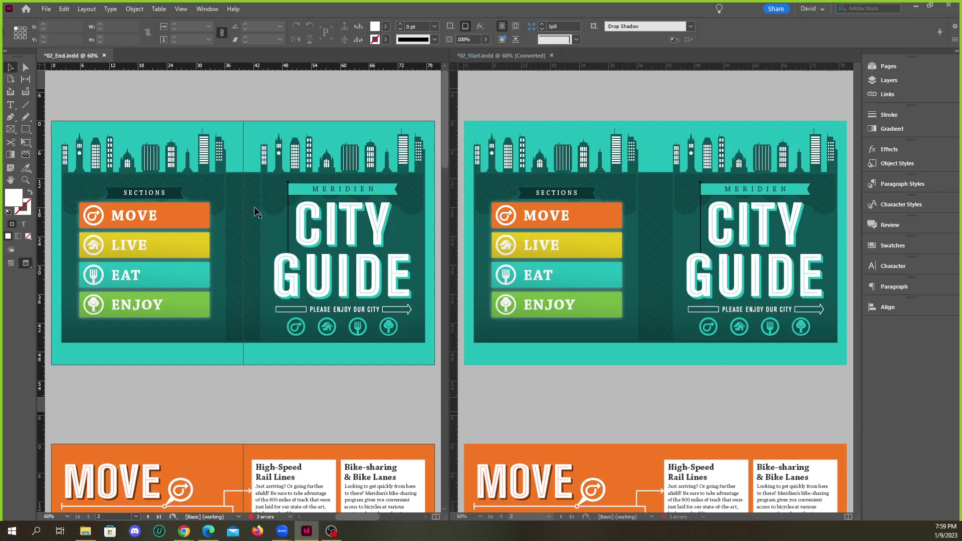
scroll(328, 211, "down", 10)
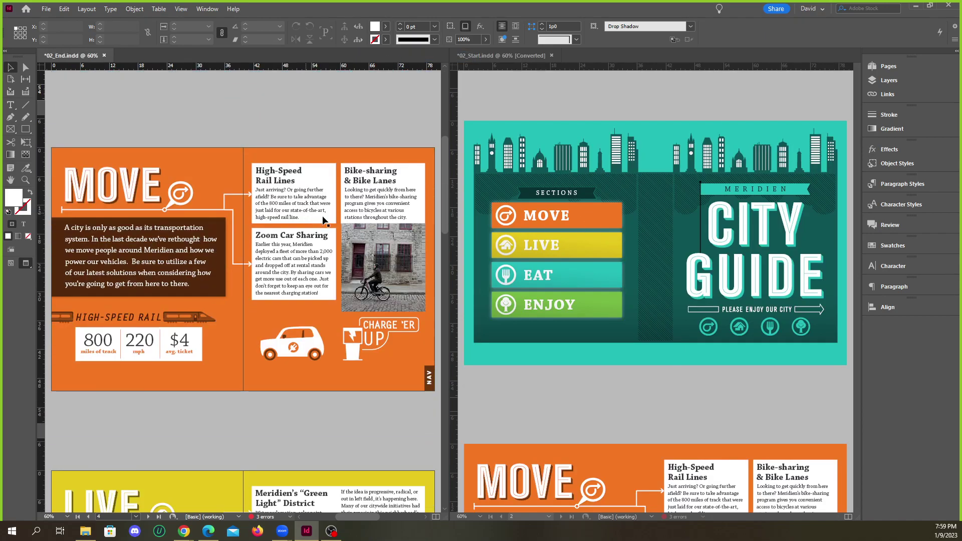
scroll(343, 237, "up", 9)
scroll(344, 238, "up", 1)
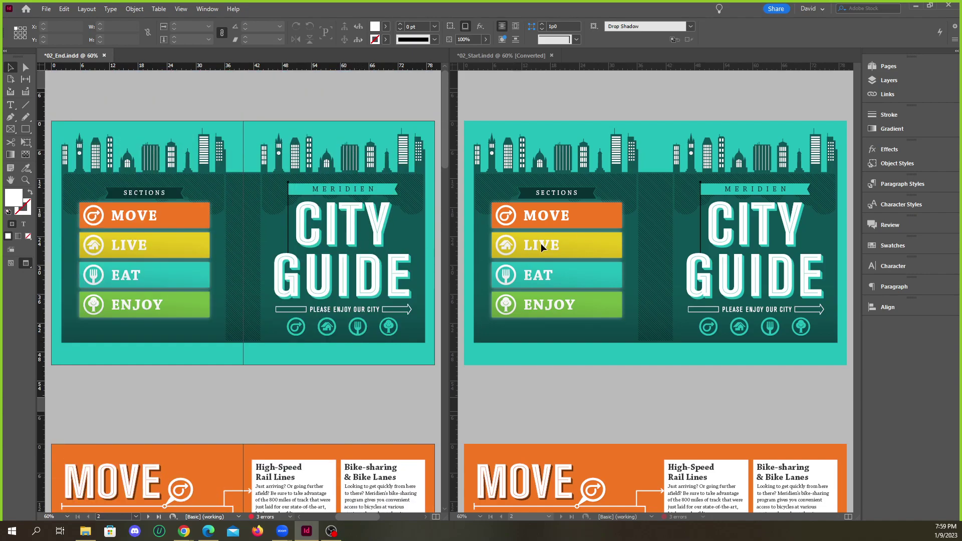
left_click(586, 392)
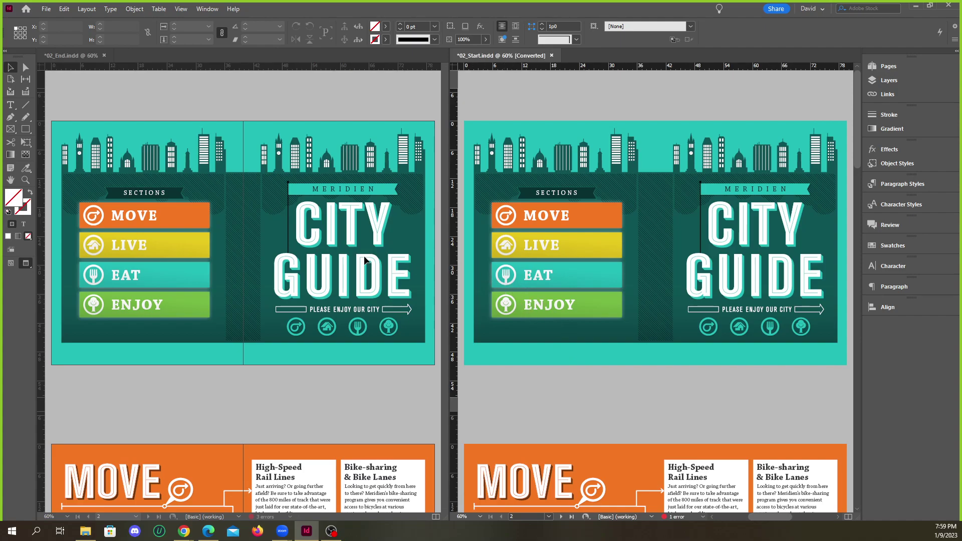
scroll(359, 259, "down", 3)
scroll(359, 259, "down", 5)
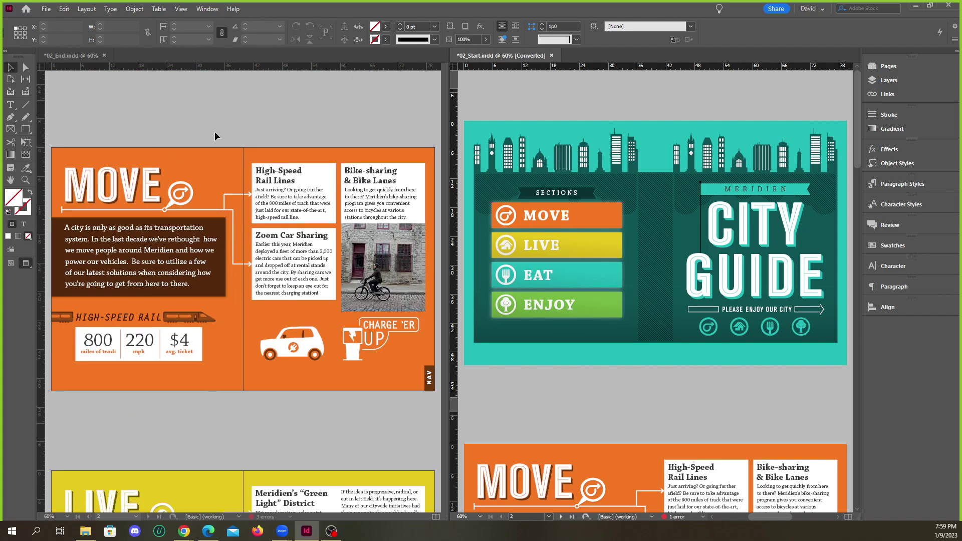
scroll(215, 136, "up", 8)
Regroup the document windows with 02_Start.indd ahead of 02_End.indd and arrange them in a 2-up vertical layout.
left_click_drag(511, 56, 167, 61)
key("ctrl+alt+0")
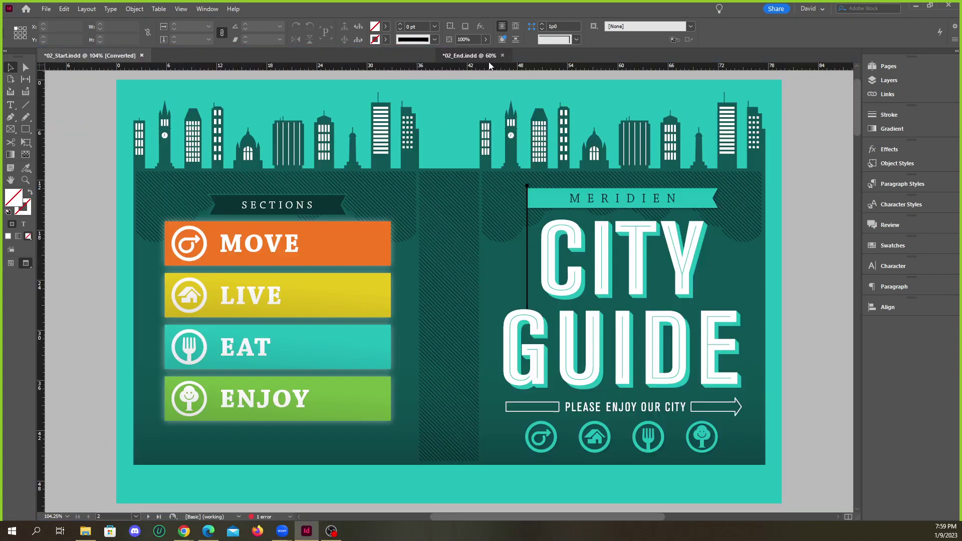
left_click(208, 9)
mouse_move(267, 26)
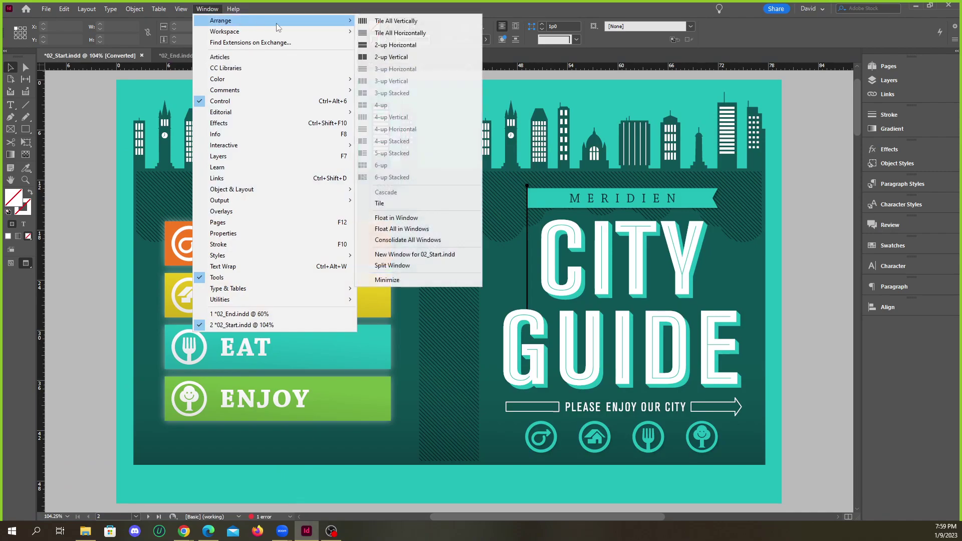
left_click(384, 57)
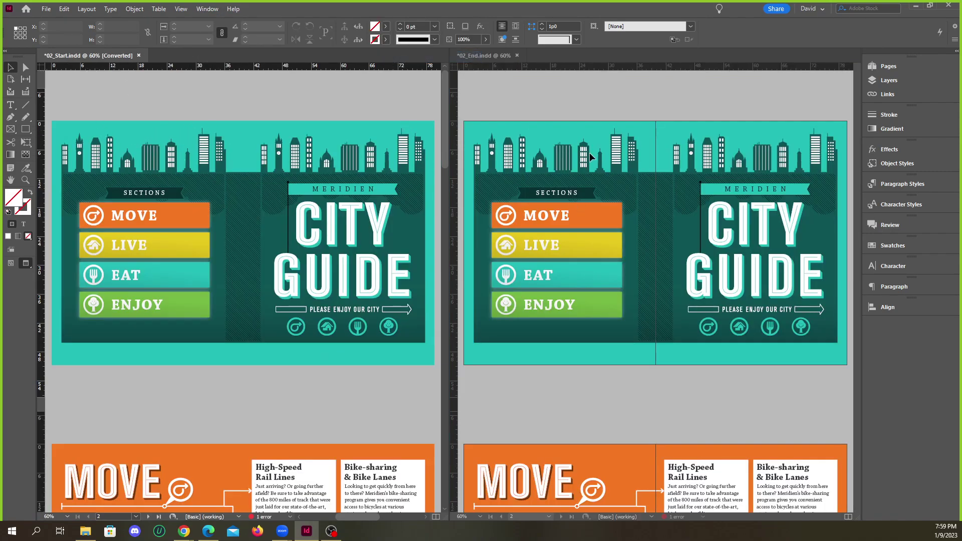
Bring the EAT spreads of 02_Start.indd and 02_End.indd into view side by side for comparison.
scroll(372, 214, "down", 5)
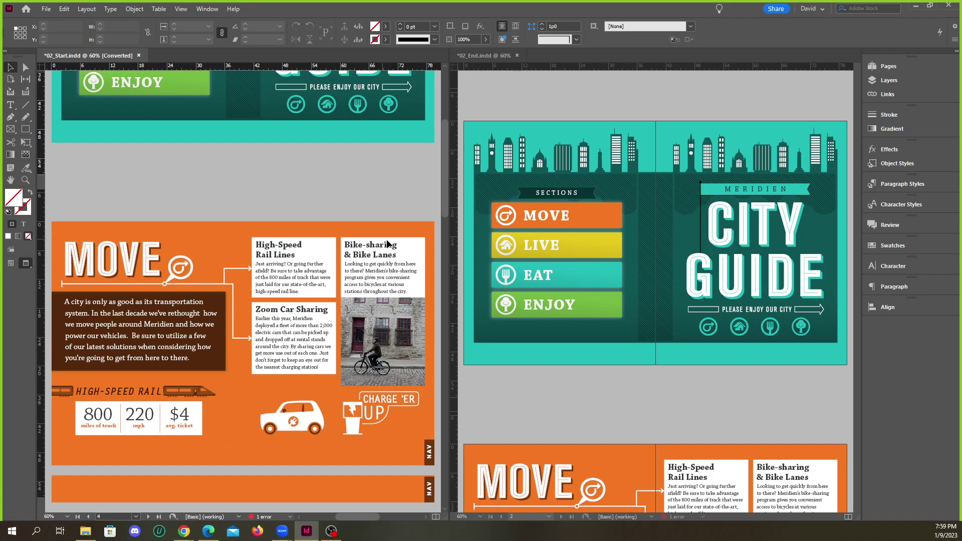
scroll(594, 301, "down", 5)
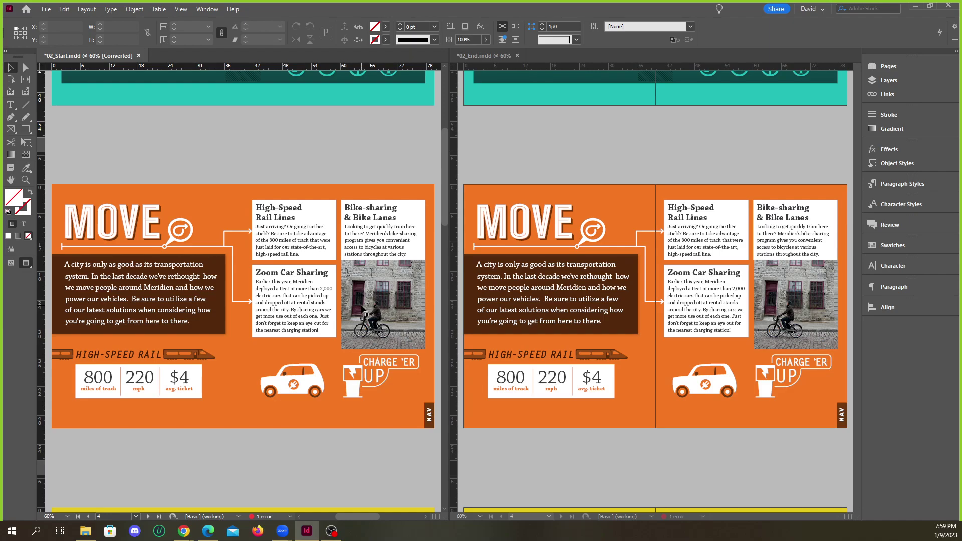
scroll(361, 308, "down", 6)
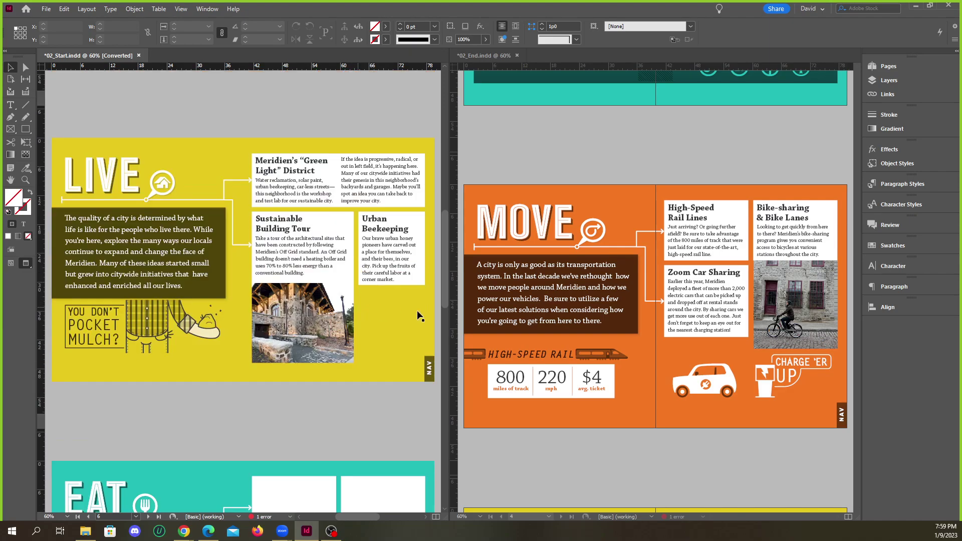
scroll(540, 326, "down", 6)
scroll(365, 337, "down", 6)
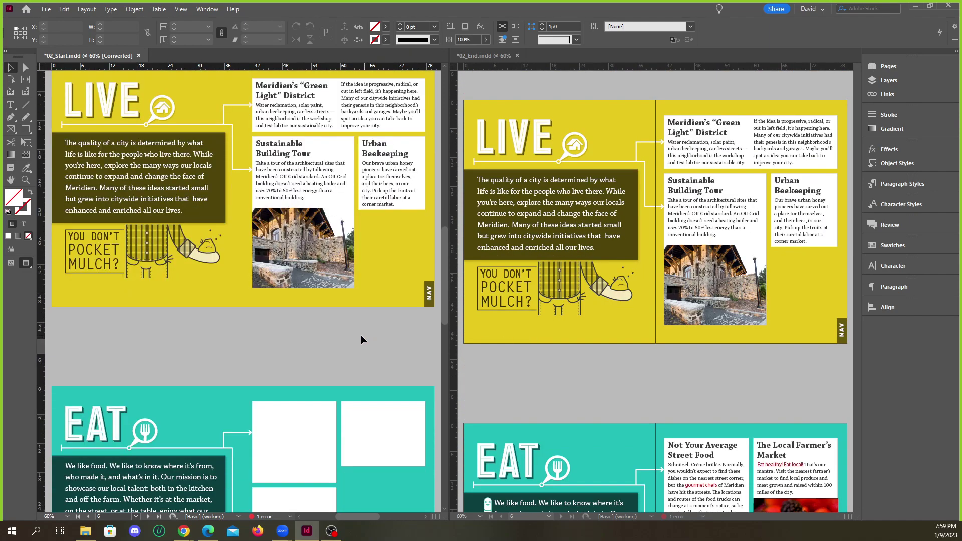
scroll(553, 340, "down", 6)
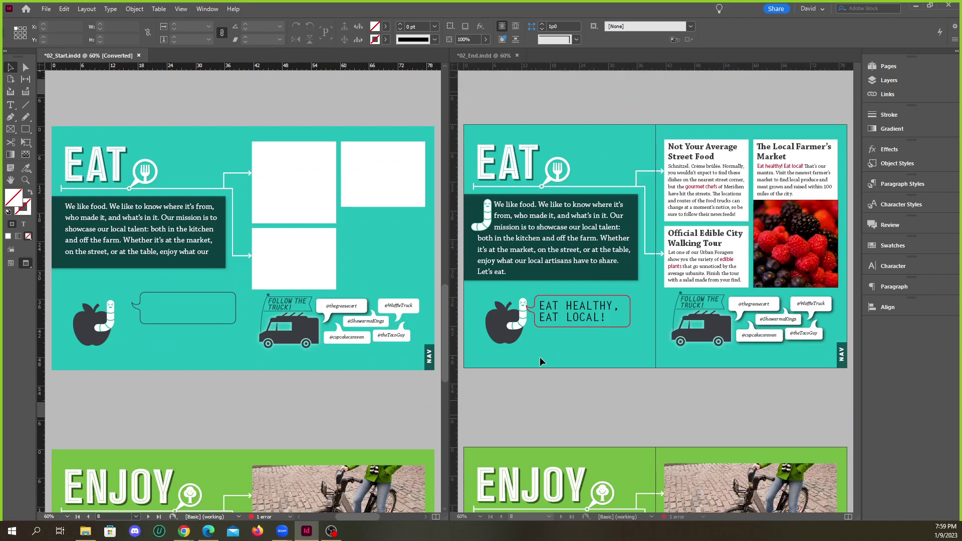
Display page 8 and page 9 of 02_Start.indd individually, centring each in the document window.
scroll(509, 336, "up", 1)
scroll(509, 336, "down", 1)
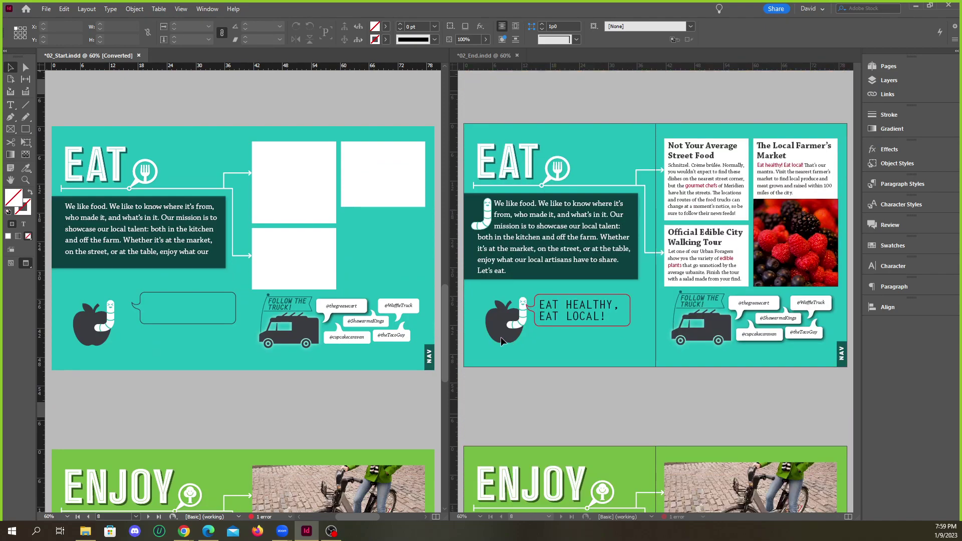
left_click(889, 66)
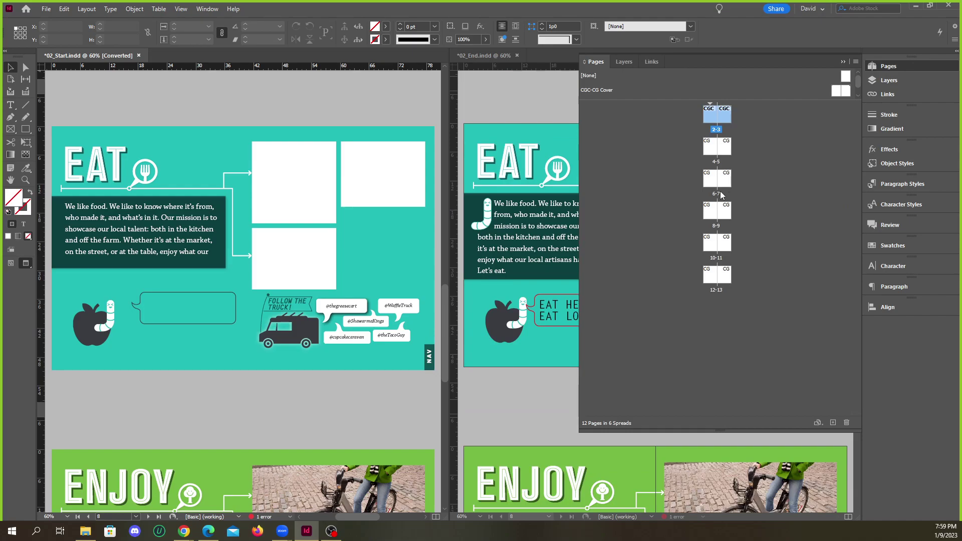
double_click(725, 209)
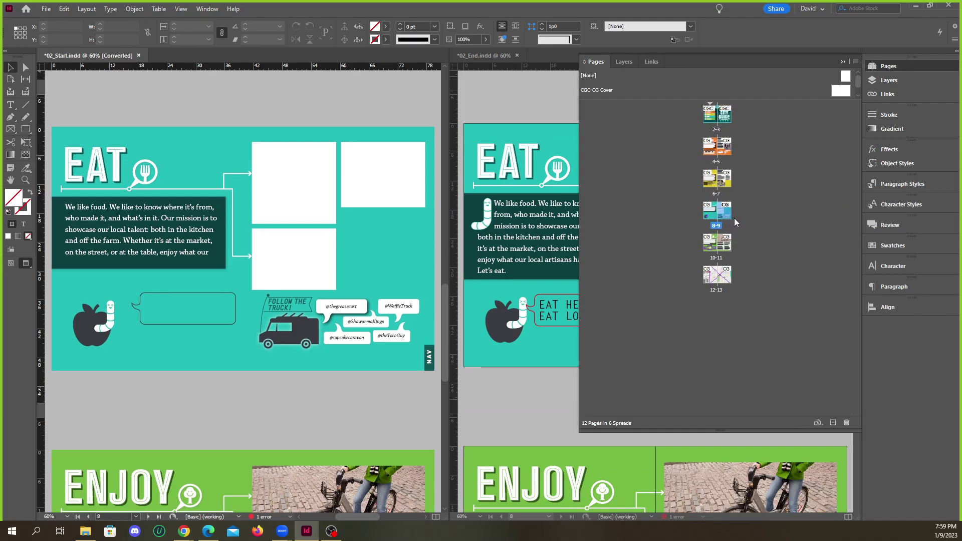
double_click(712, 213)
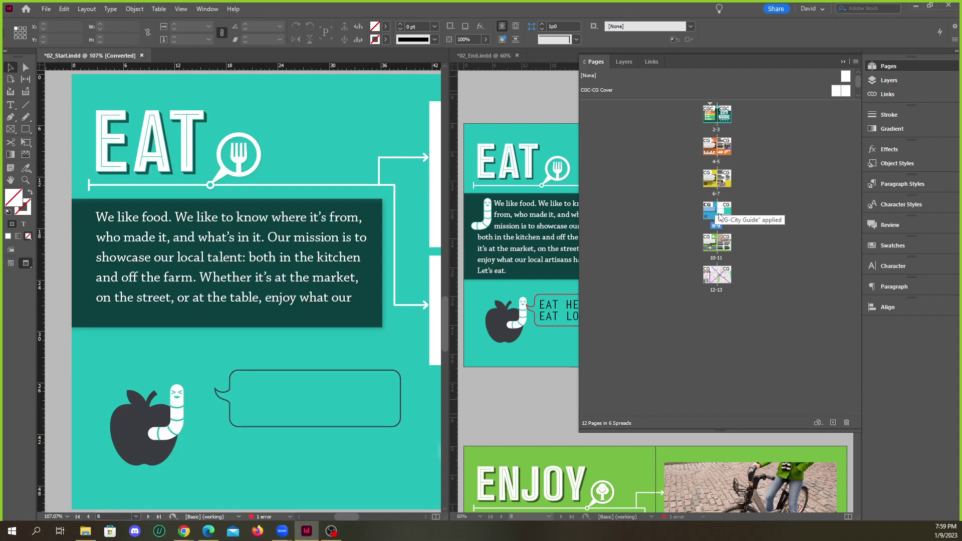
double_click(724, 214)
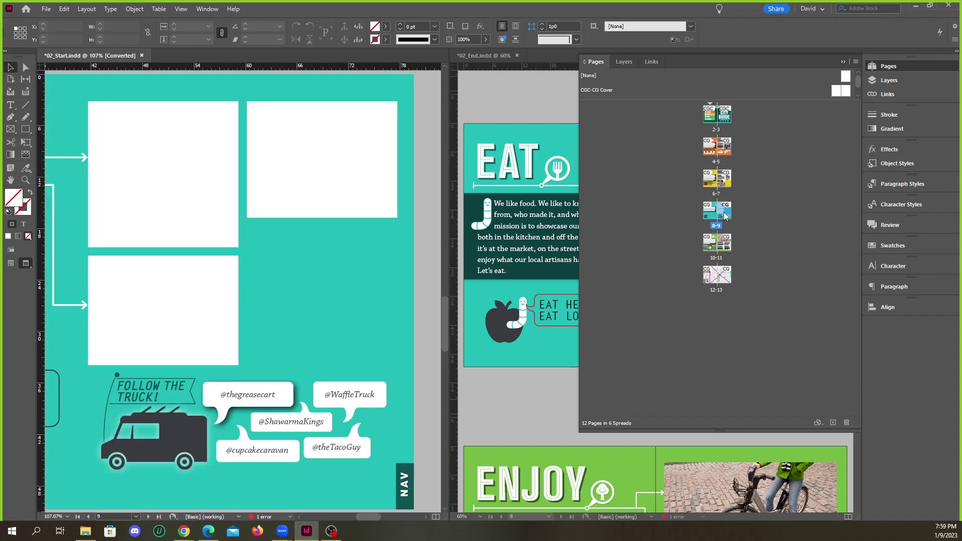
left_click(843, 61)
Fit the EAT spread in the window in both 02_Start.indd and 02_End.indd.
left_click(181, 9)
left_click(190, 5)
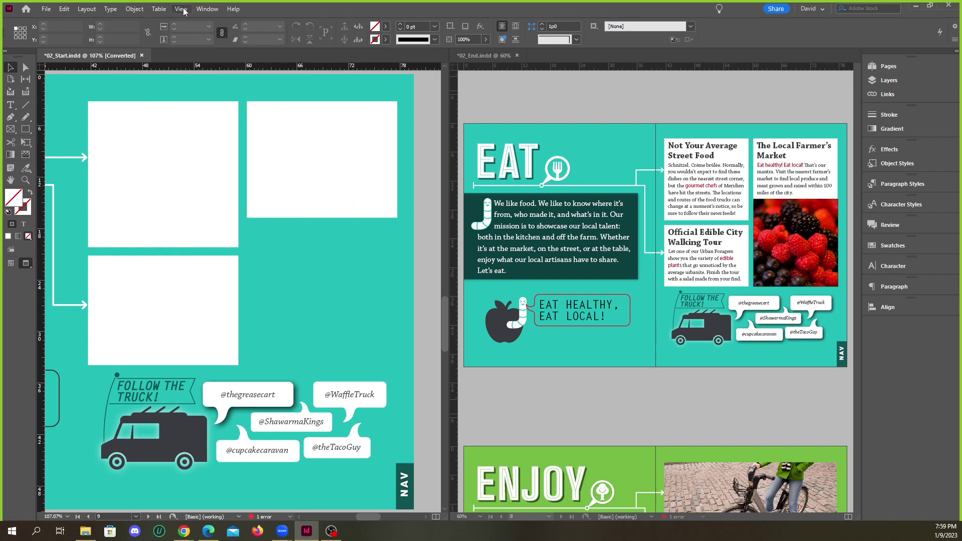
key("ctrl+alt+0")
left_click(535, 107)
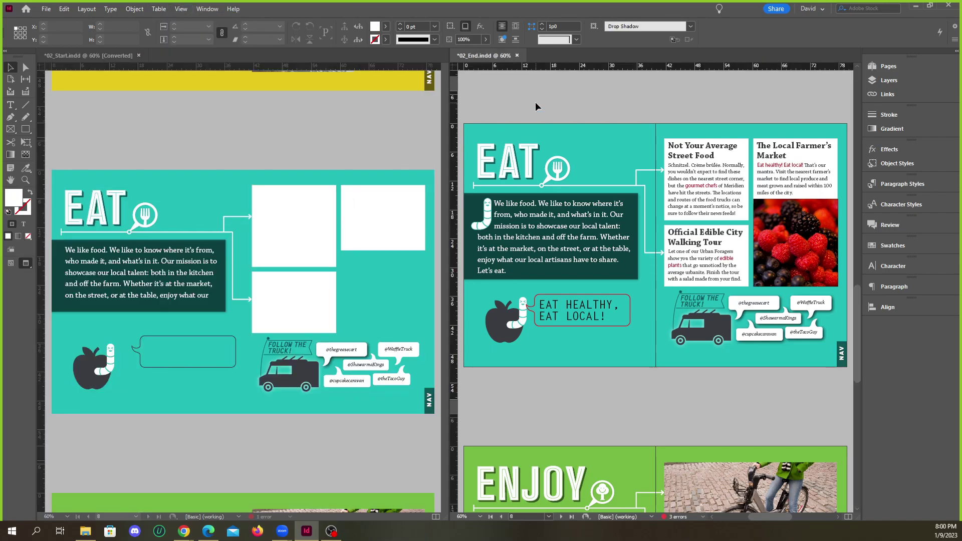
key("ctrl+alt+0")
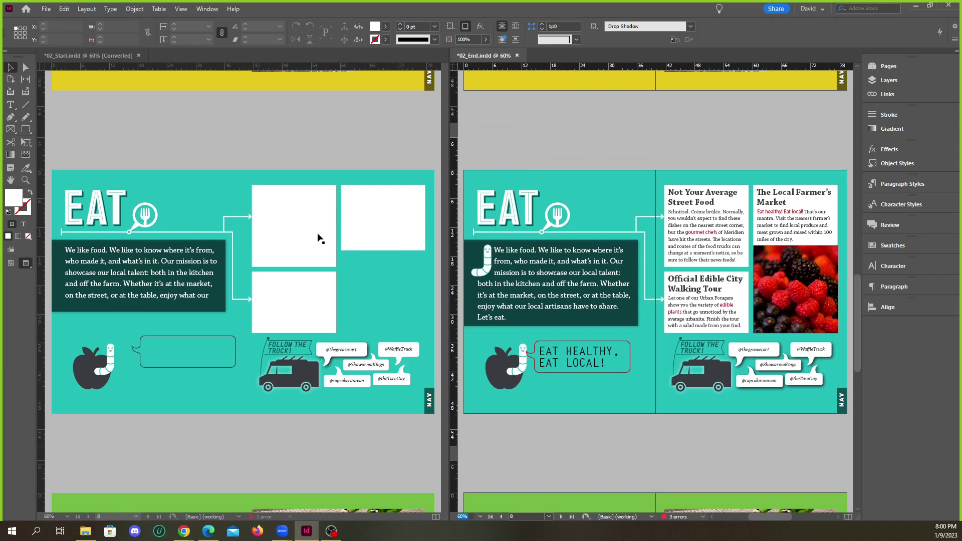
Examine the three empty white frames in 02_Start.indd and the worm graphic beside the intro text in 02_End.indd.
left_click(317, 233)
left_click(384, 226)
left_click(316, 292)
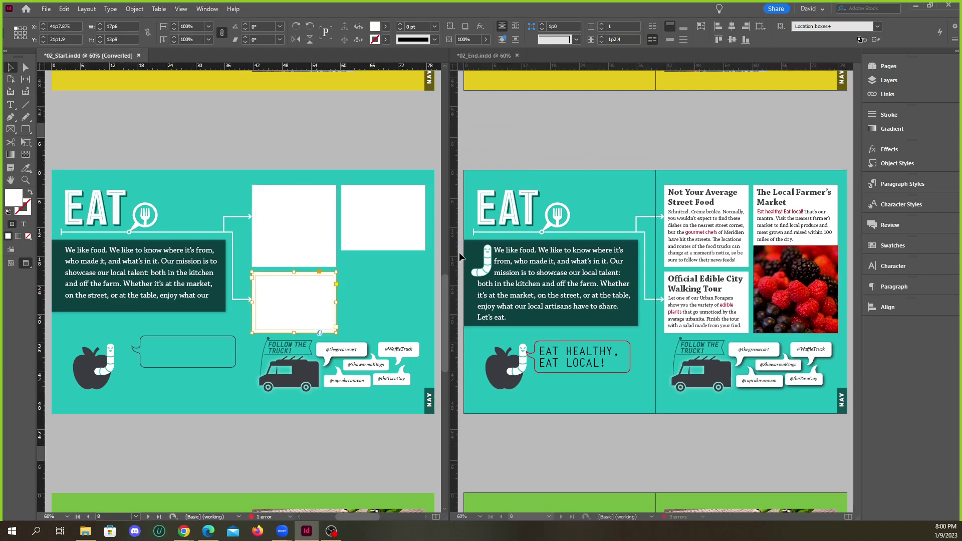
left_click(347, 169)
left_click(488, 263)
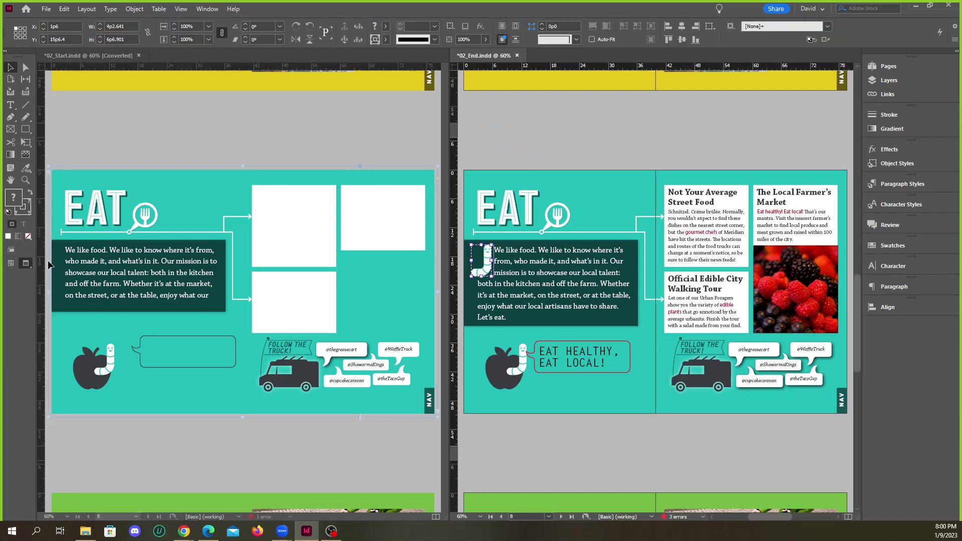
left_click(69, 260)
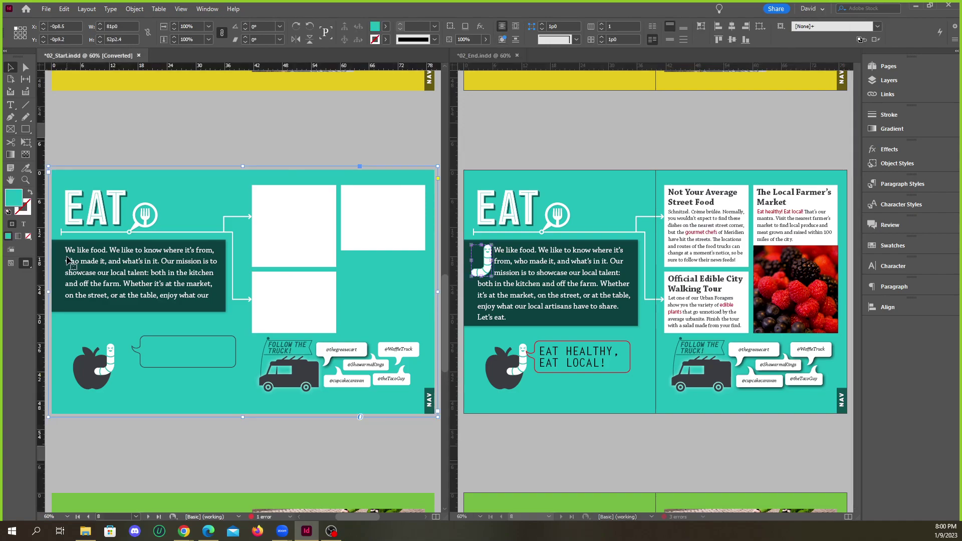
left_click(229, 457)
Compare the worm's speech balloon in both documents and inspect the food truck balloons in 02_Start.indd.
left_click(558, 358)
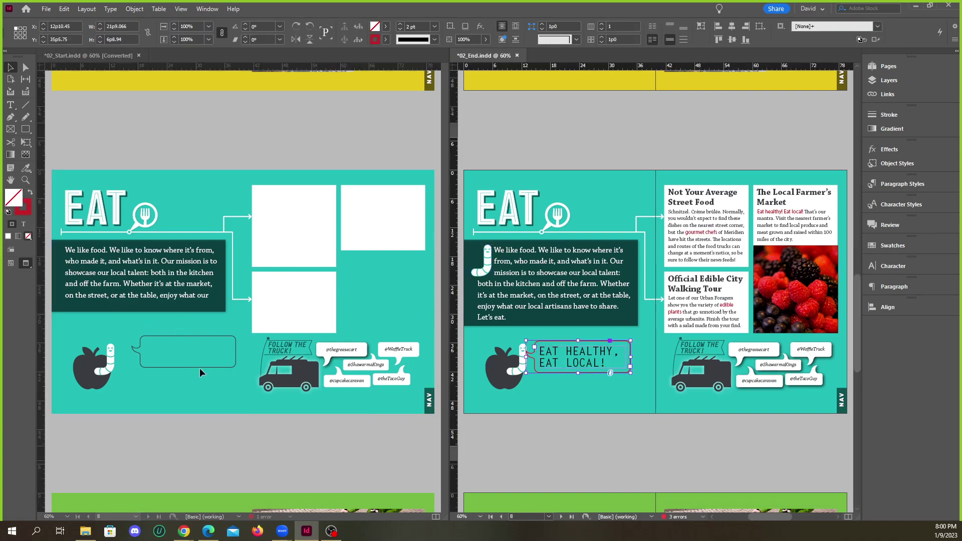
left_click(173, 351)
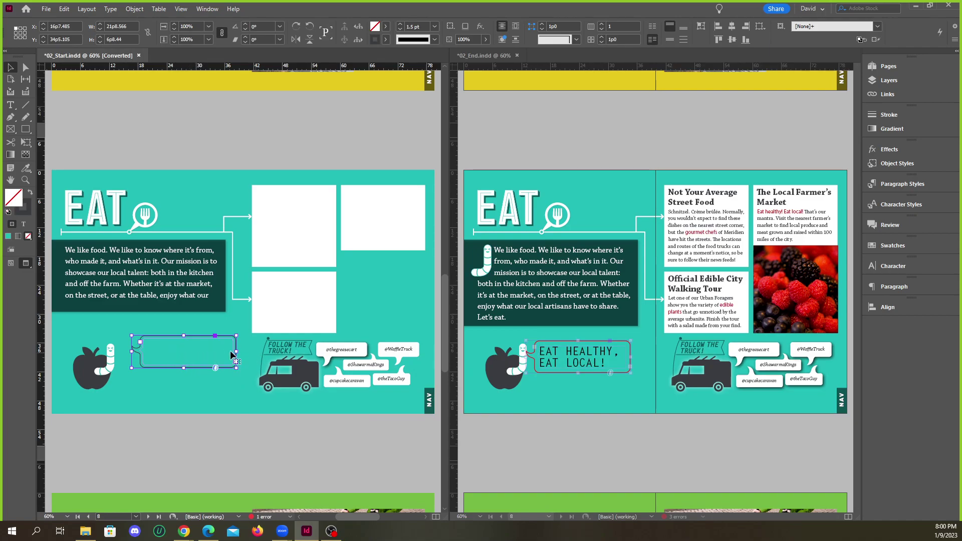
left_click(376, 438)
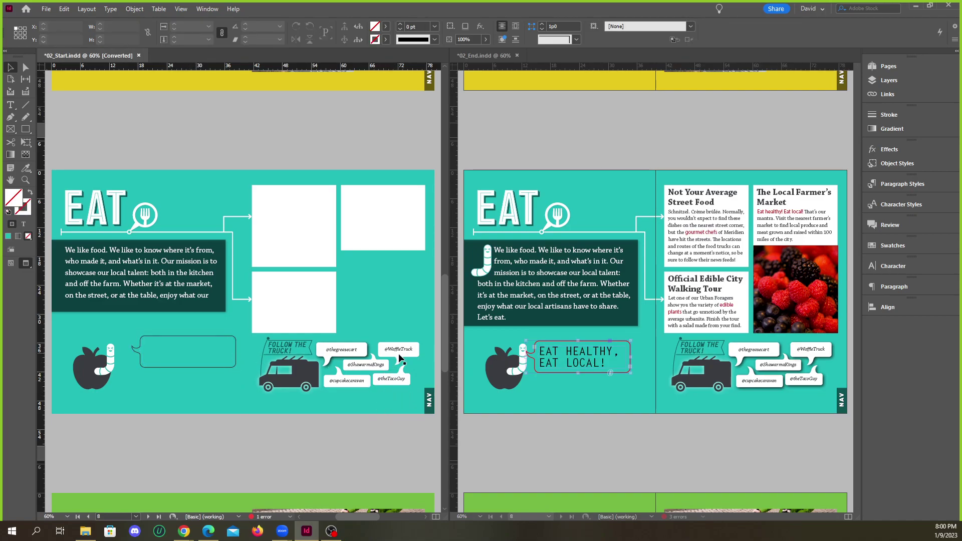
left_click(402, 361)
left_click(389, 390)
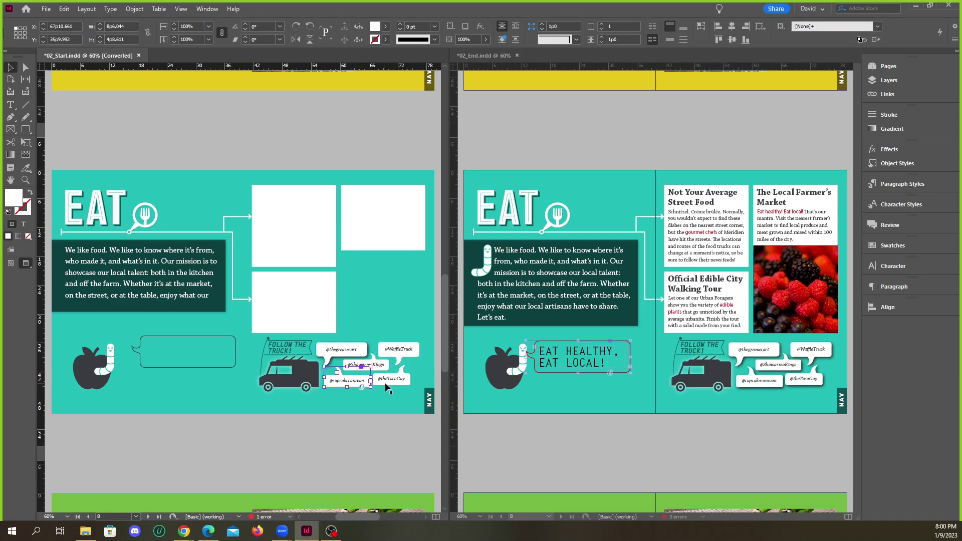
left_click(382, 282)
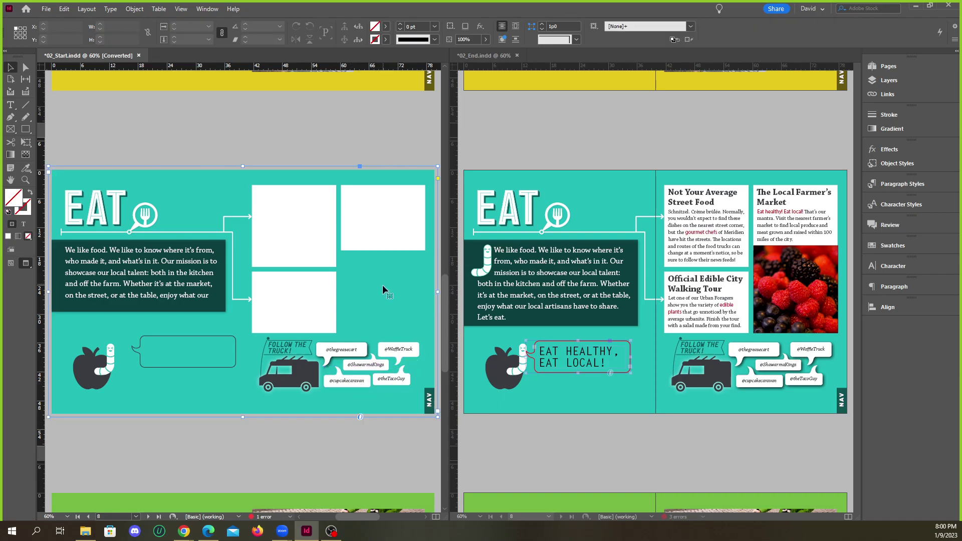
left_click(356, 421)
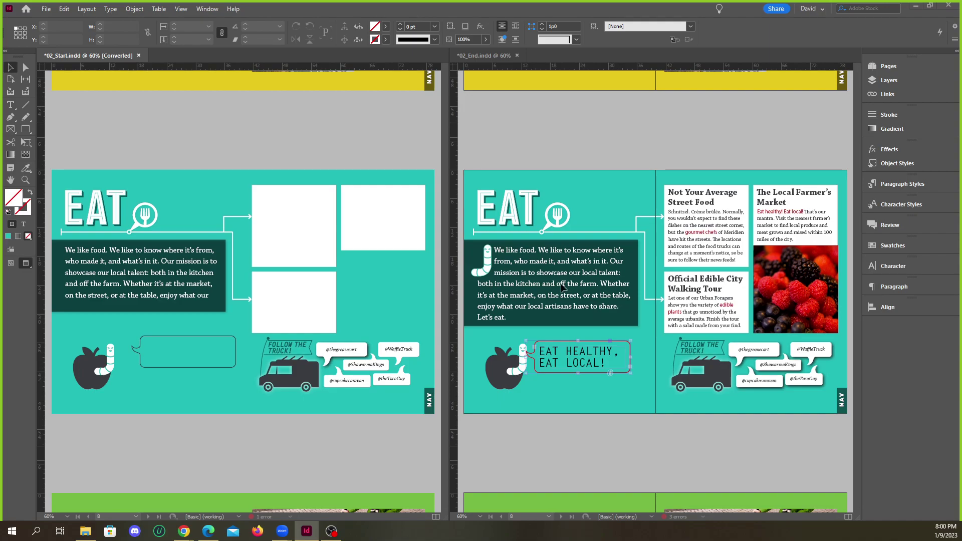
Check the Classroom in a Book PDF in Chrome, then switch to Adobe_inDesign_Book.pdf in Edge and view its EAT spread.
mouse_move(184, 531)
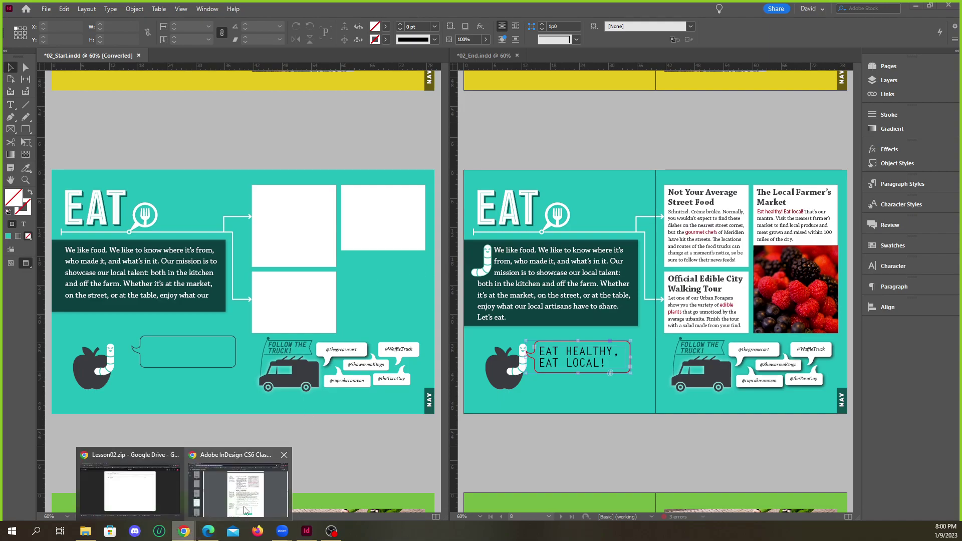
left_click(246, 509)
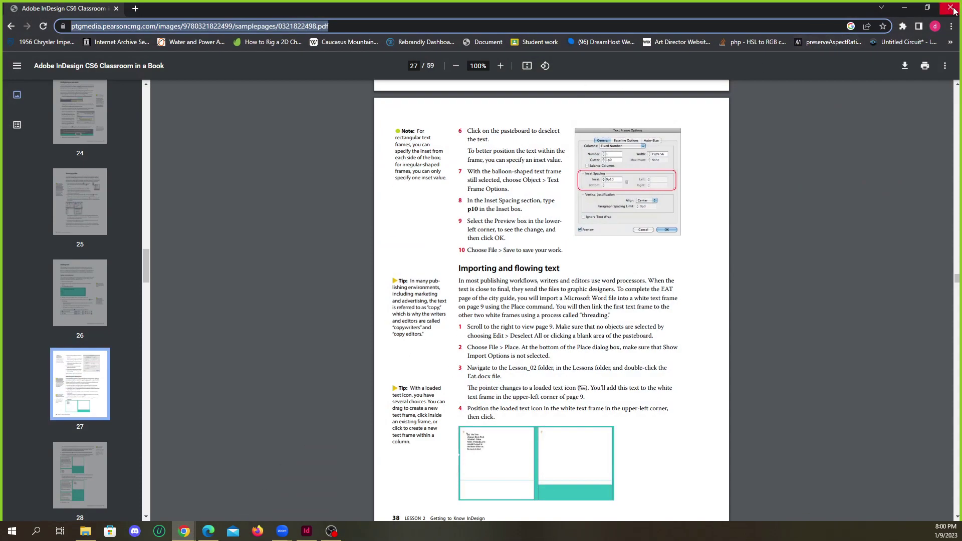
left_click(904, 8)
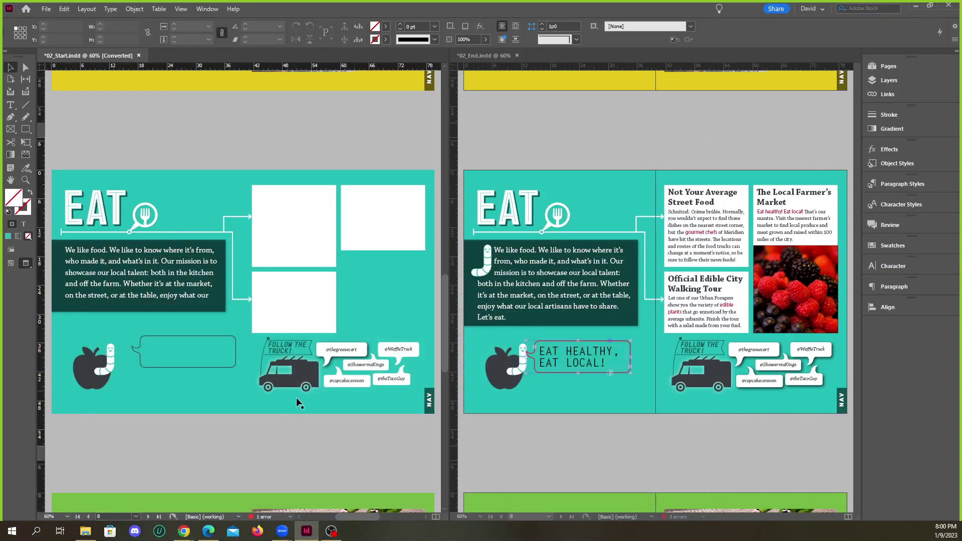
left_click(208, 531)
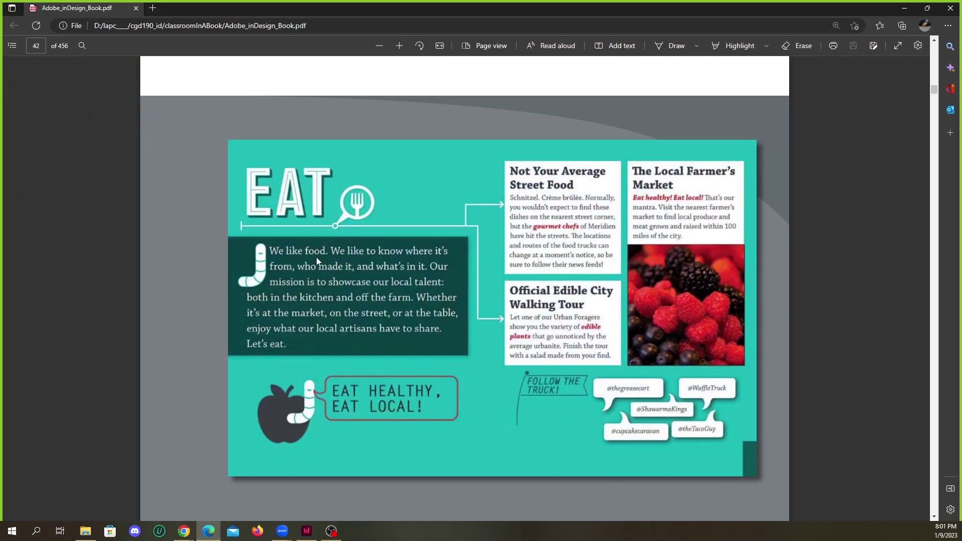
scroll(450, 221, "down", 5)
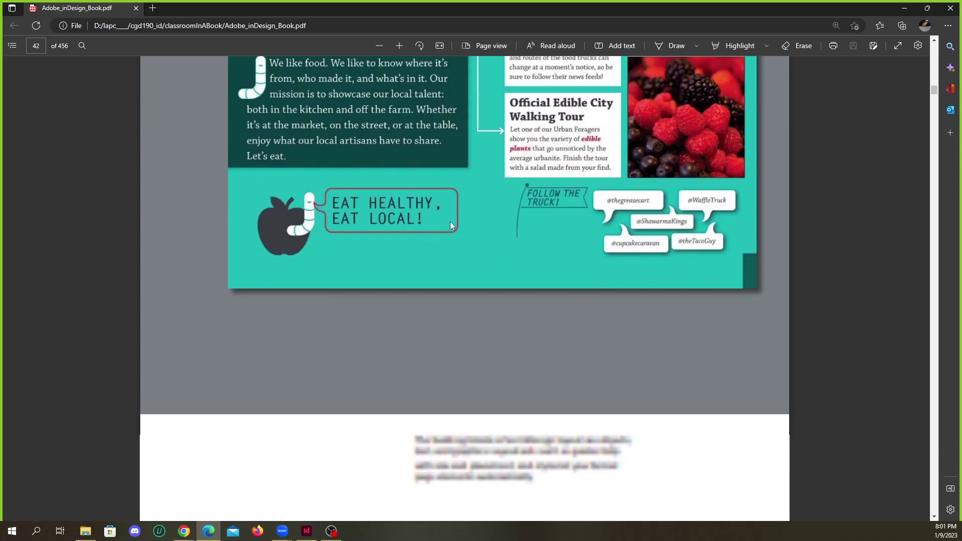
scroll(450, 221, "up", 6)
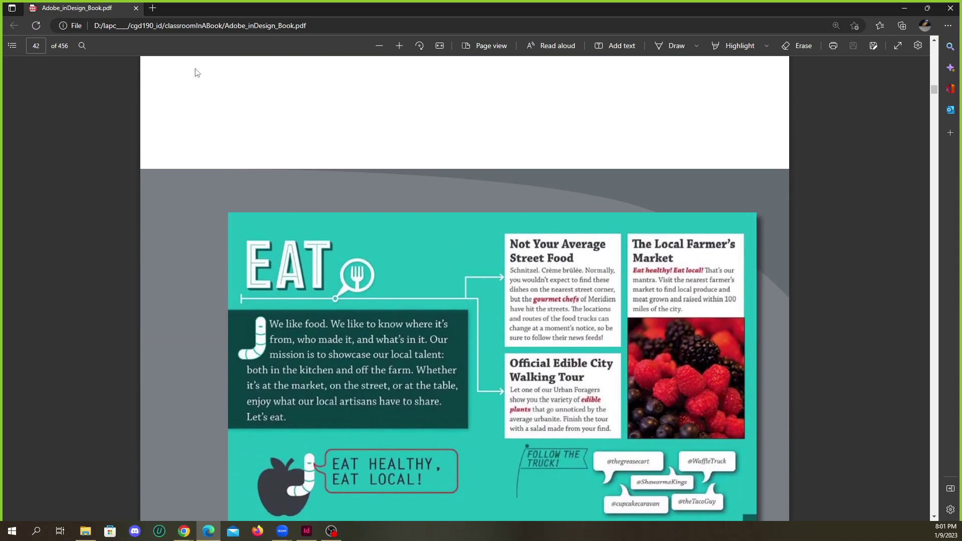
Read through the Lesson 2 instructions in Adobe_inDesign_Book.pdf, from the Bridge steps to the Preflight steps on page 46.
scroll(360, 171, "down", 5)
scroll(357, 174, "down", 10)
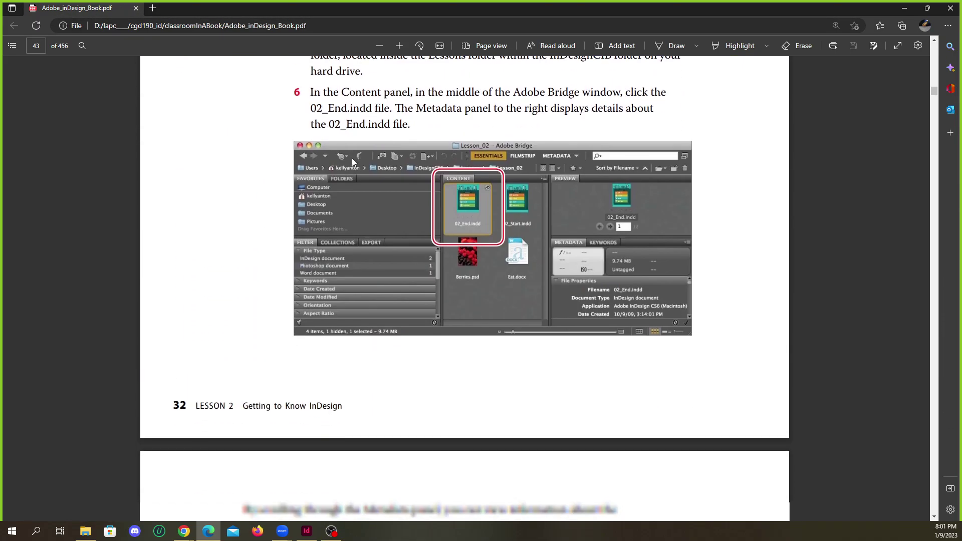
scroll(358, 160, "down", 2)
scroll(357, 160, "up", 1)
scroll(357, 160, "down", 10)
scroll(320, 166, "down", 9)
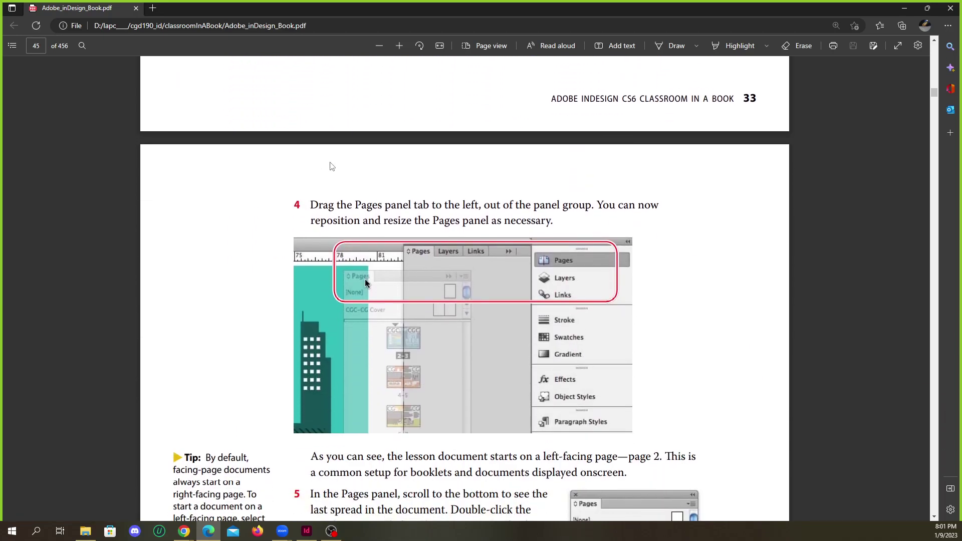
scroll(405, 204, "down", 11)
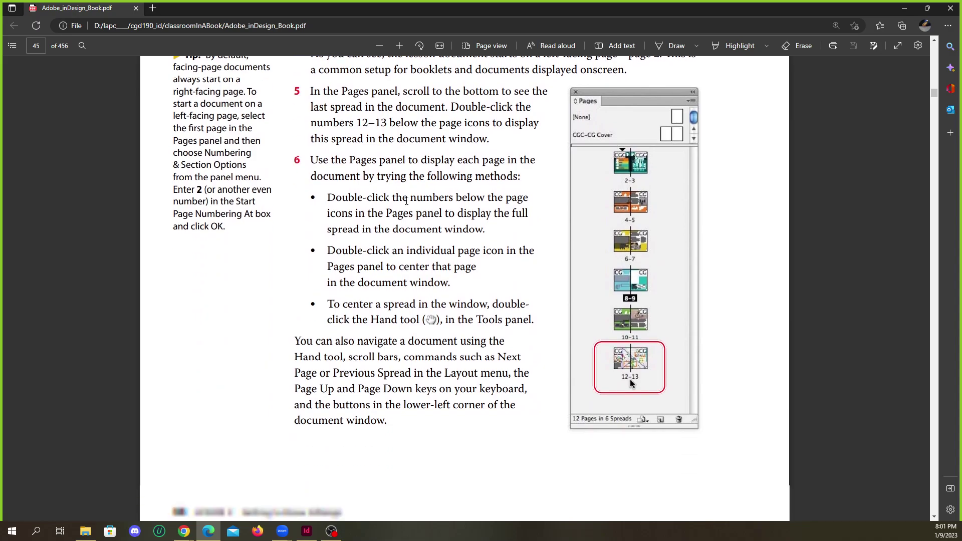
scroll(407, 201, "down", 8)
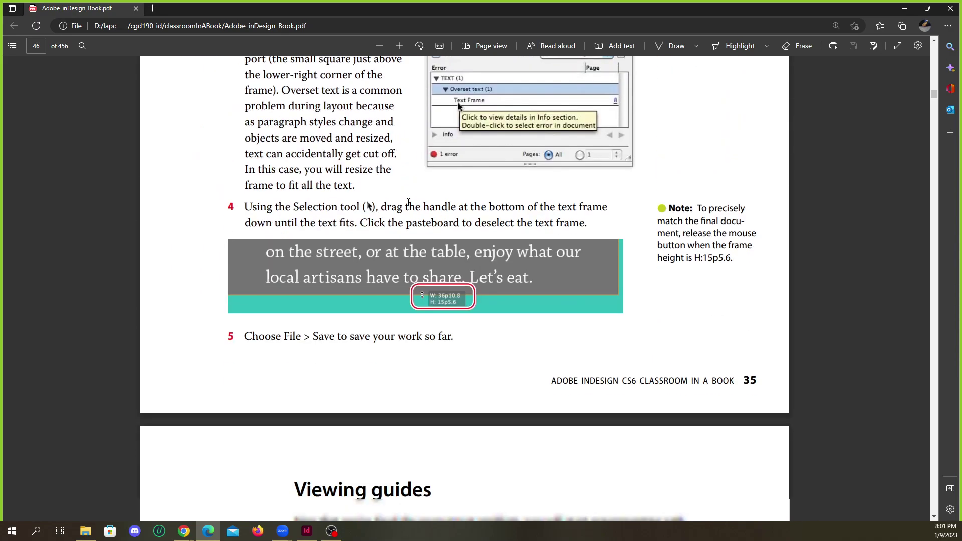
scroll(410, 205, "up", 7)
scroll(410, 207, "down", 2)
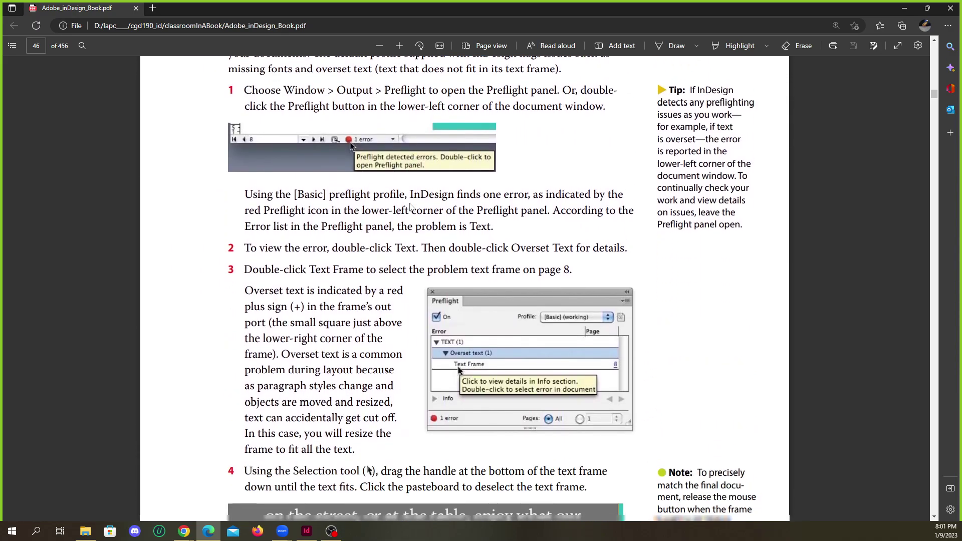
Return to the start of Lesson 2 and review the instructions for opening 02_End.indd through Adobe Bridge.
scroll(415, 207, "up", 15)
scroll(690, 258, "up", 20)
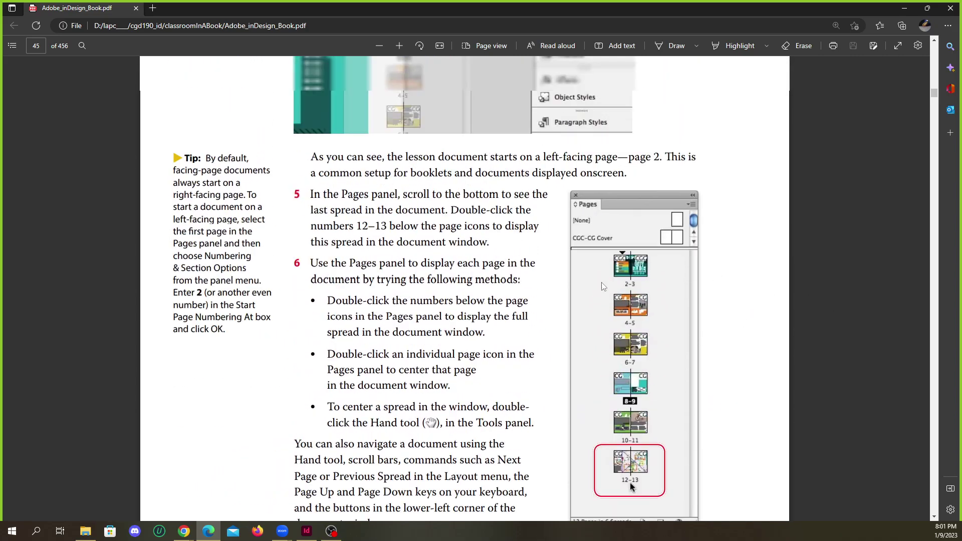
scroll(580, 282, "up", 6)
scroll(580, 282, "down", 13)
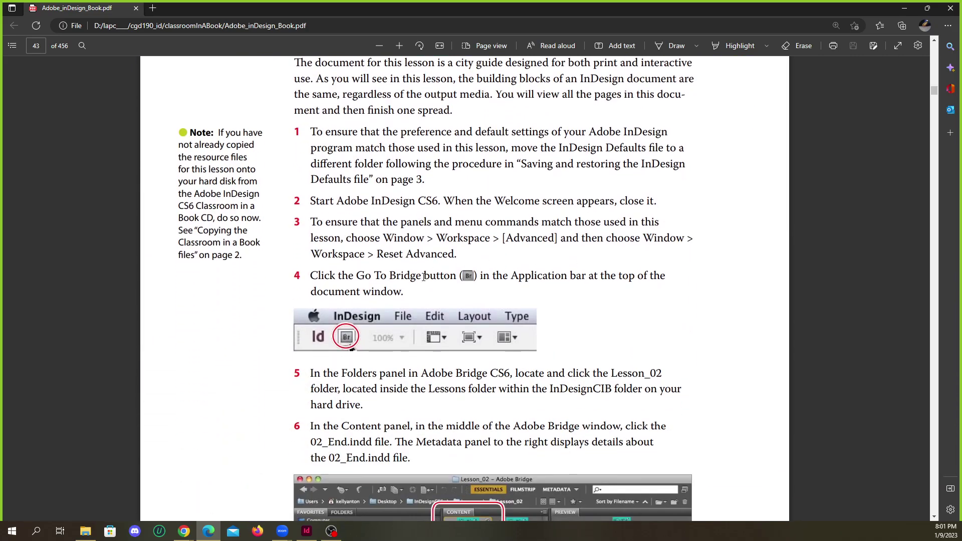
scroll(424, 276, "down", 9)
scroll(439, 294, "up", 5)
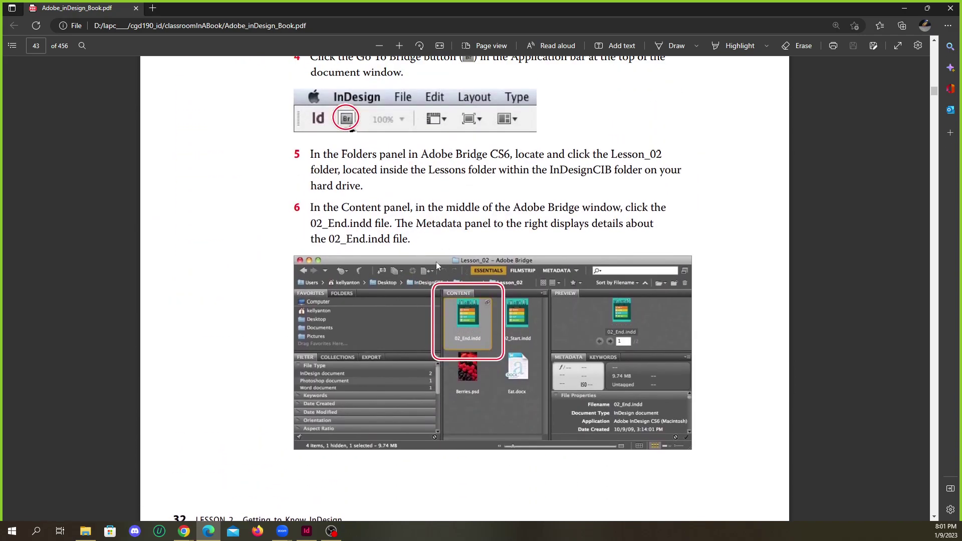
scroll(429, 333, "down", 10)
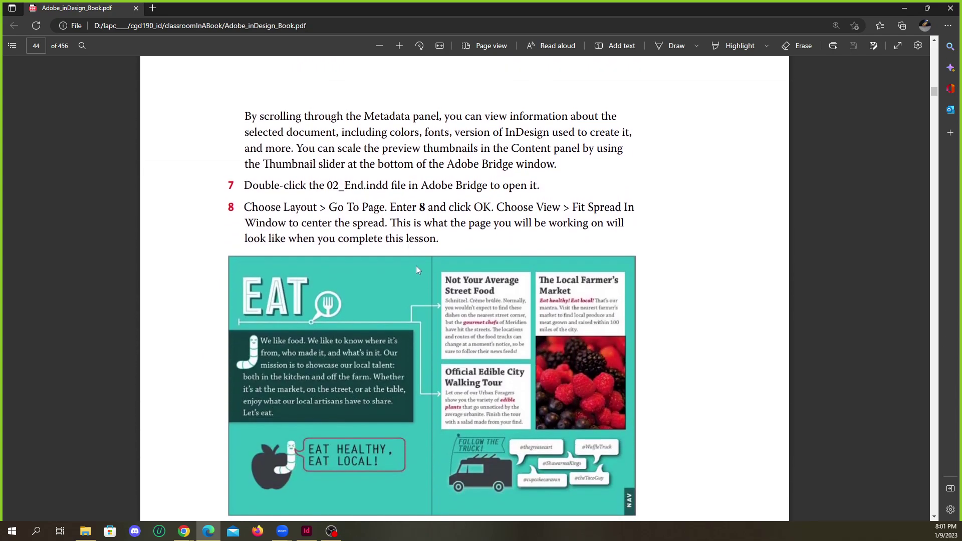
Switch back to InDesign and launch Adobe Bridge from it.
left_click(307, 531)
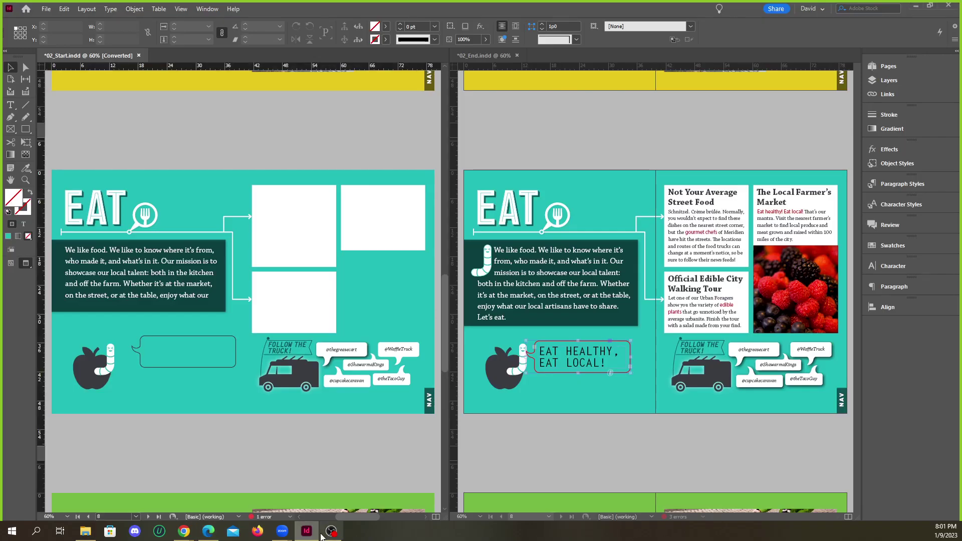
left_click(45, 8)
left_click(95, 44)
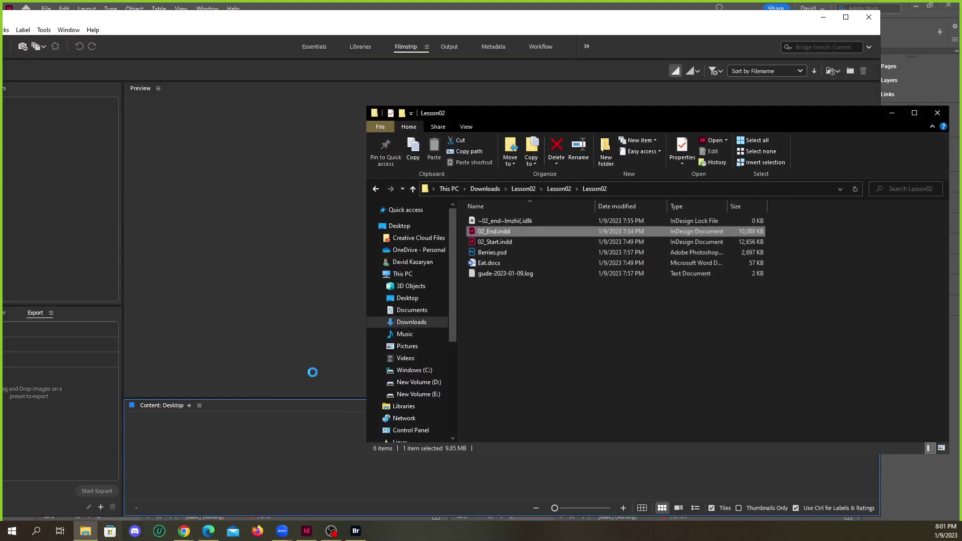
Reposition the Lesson02 File Explorer window over Adobe Bridge to compare its files with the folder's contents in Bridge.
left_click_drag(594, 115, 355, 125)
left_click(907, 163)
left_click_drag(812, 115, 660, 108)
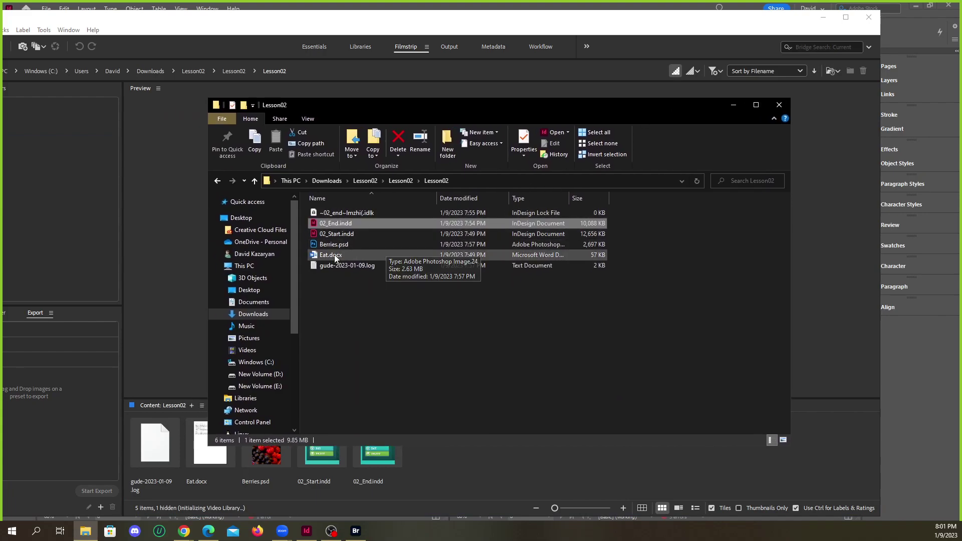
Maximize the Lesson02 File Explorer window and display its files as extra large icons to examine the lesson files.
left_click(759, 108)
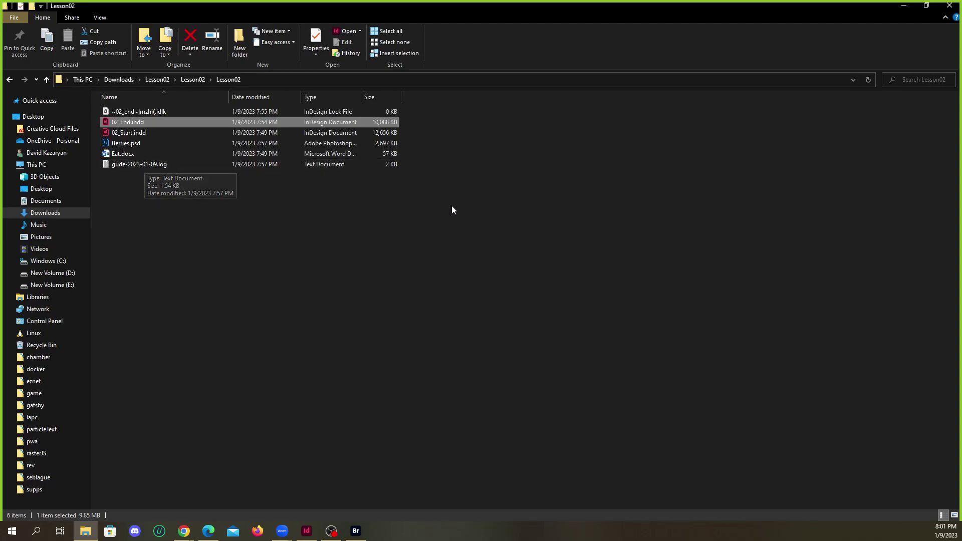
right_click(527, 173)
mouse_move(592, 181)
left_click(684, 180)
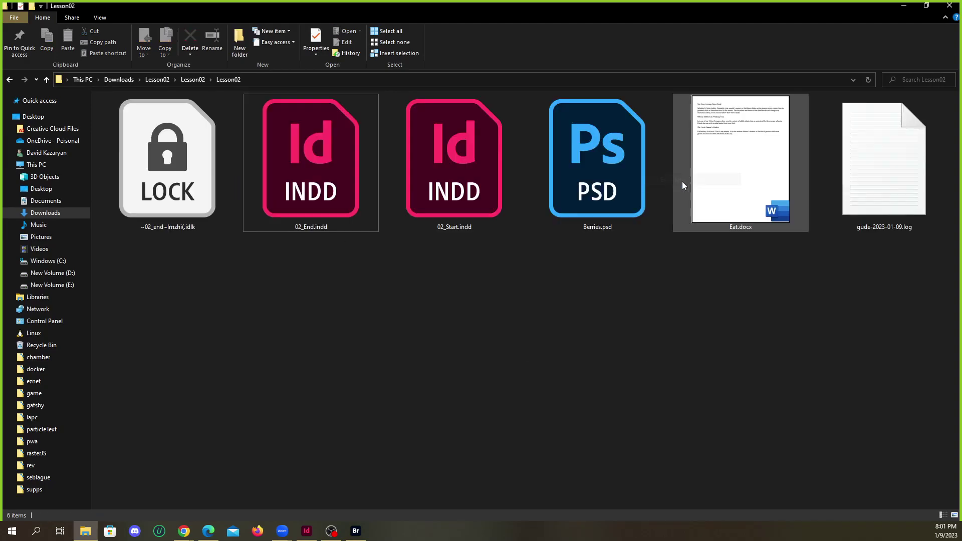
left_click(439, 179)
left_click(569, 181)
left_click(431, 184)
left_click(335, 183)
left_click(468, 173)
left_click(576, 185)
left_click(405, 278)
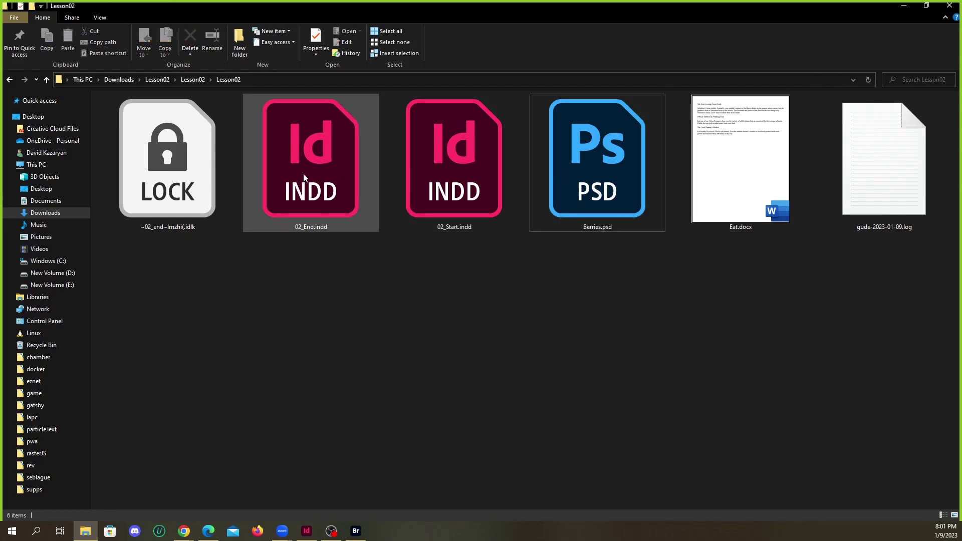
Close the Lesson02 File Explorer window and maximize Adobe Bridge.
left_click(952, 6)
double_click(841, 31)
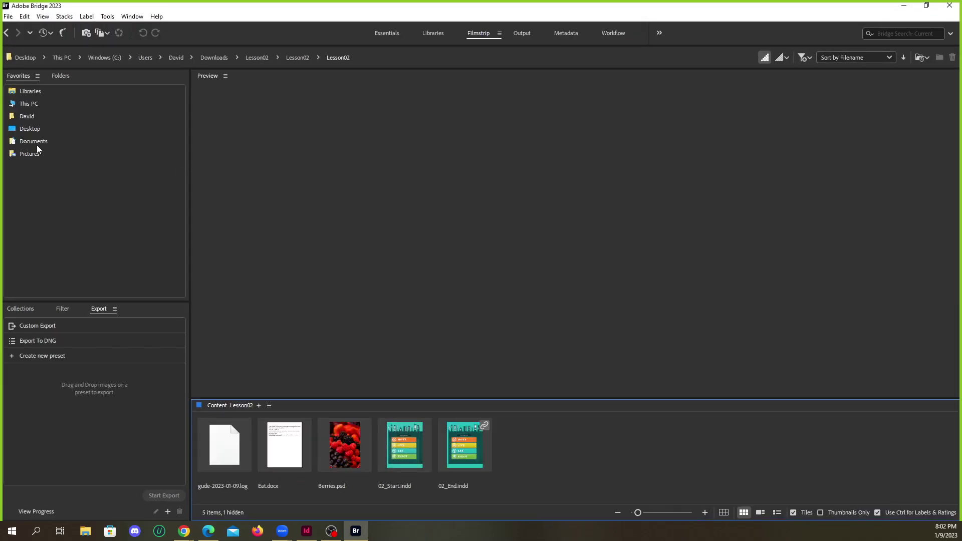
Browse in Bridge from This PC through Downloads to the innermost Lesson02 folder.
left_click(28, 103)
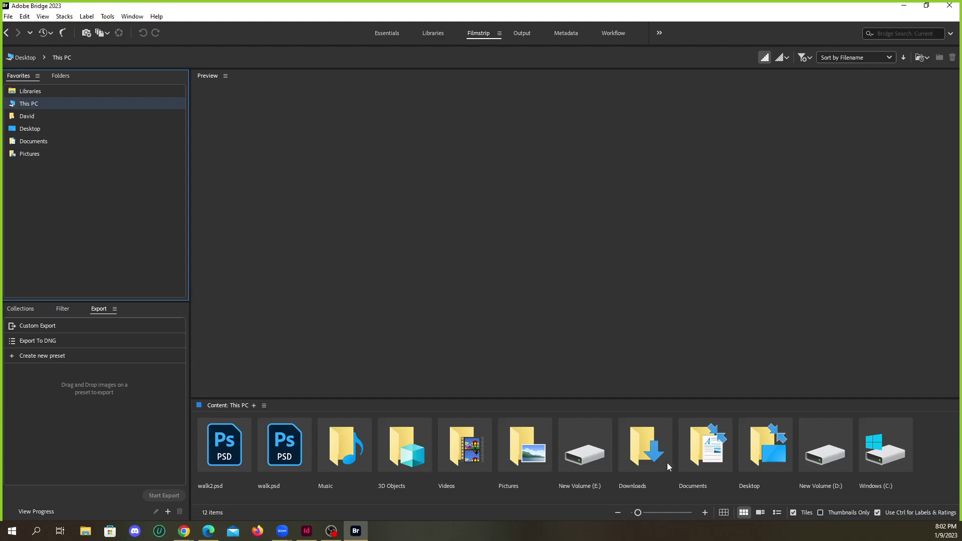
double_click(640, 454)
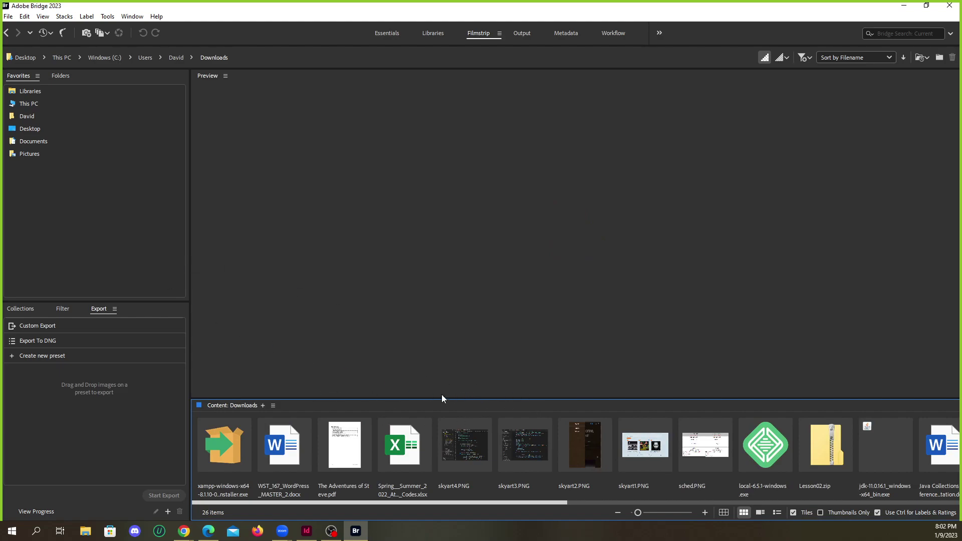
scroll(642, 474, "down", 10)
scroll(571, 485, "up", 4)
scroll(581, 481, "down", 5)
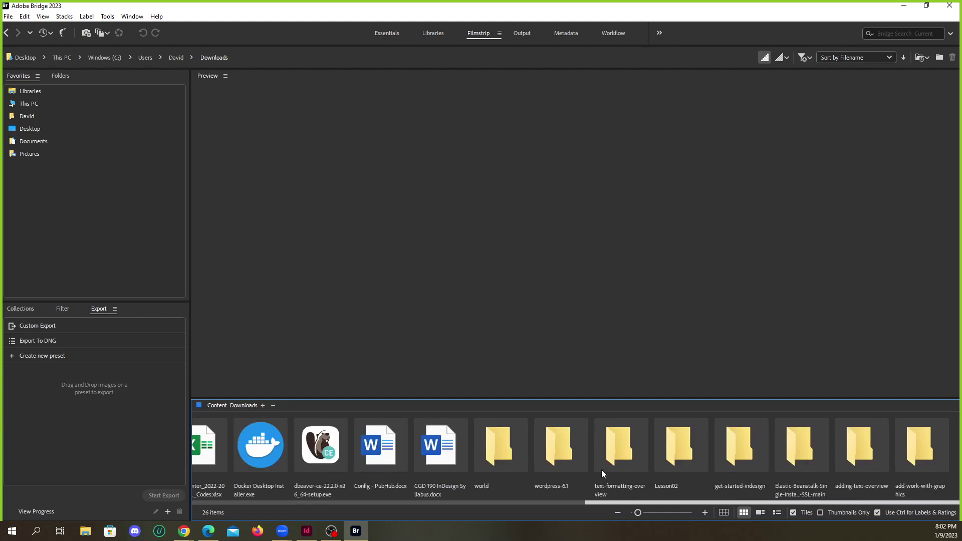
scroll(651, 458, "up", 4)
scroll(671, 458, "down", 4)
double_click(681, 444)
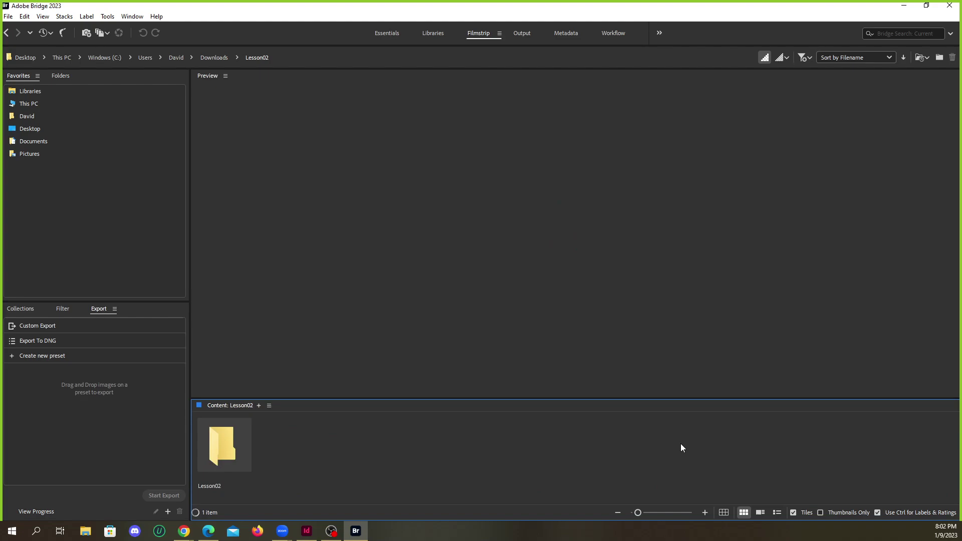
double_click(234, 449)
double_click(251, 447)
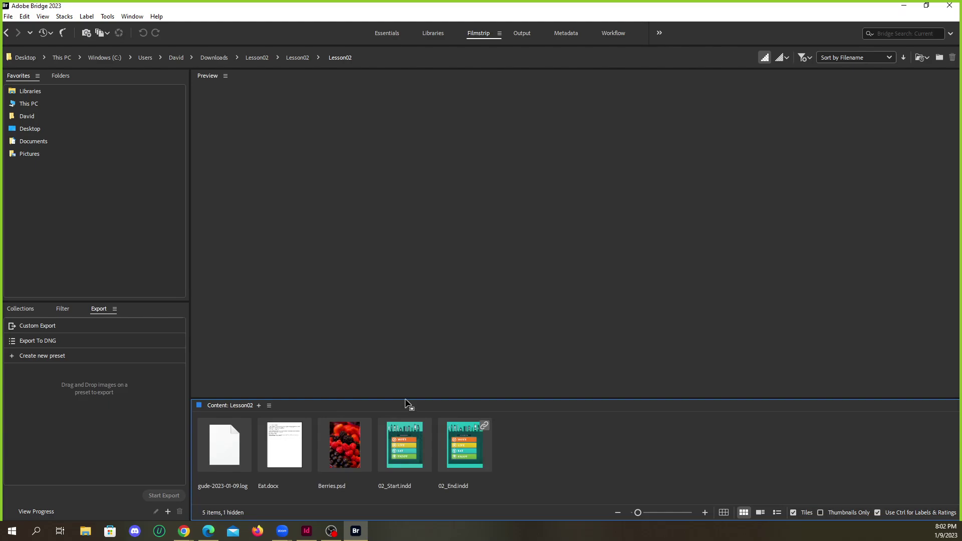
Enlarge the Lesson02 content area and preview its files, including 02_End.indd and Berries.psd.
left_click_drag(405, 398, 404, 261)
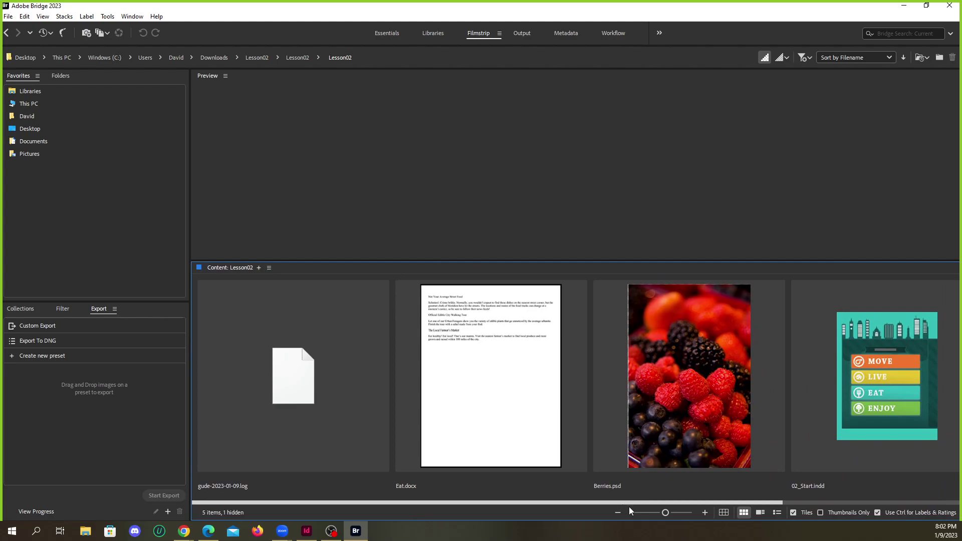
left_click(689, 460)
left_click_drag(666, 503, 889, 501)
left_click(684, 390)
left_click(846, 382)
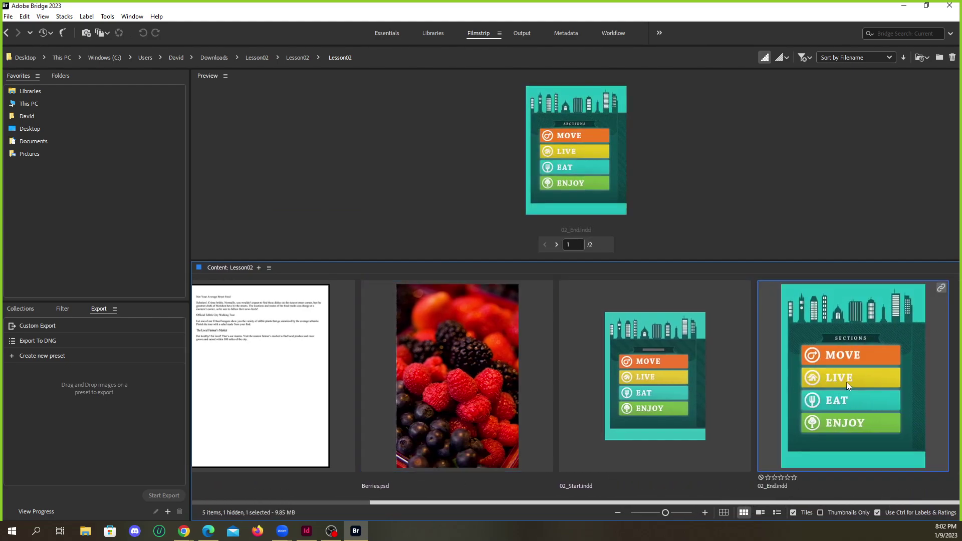
scroll(727, 397, "up", 1)
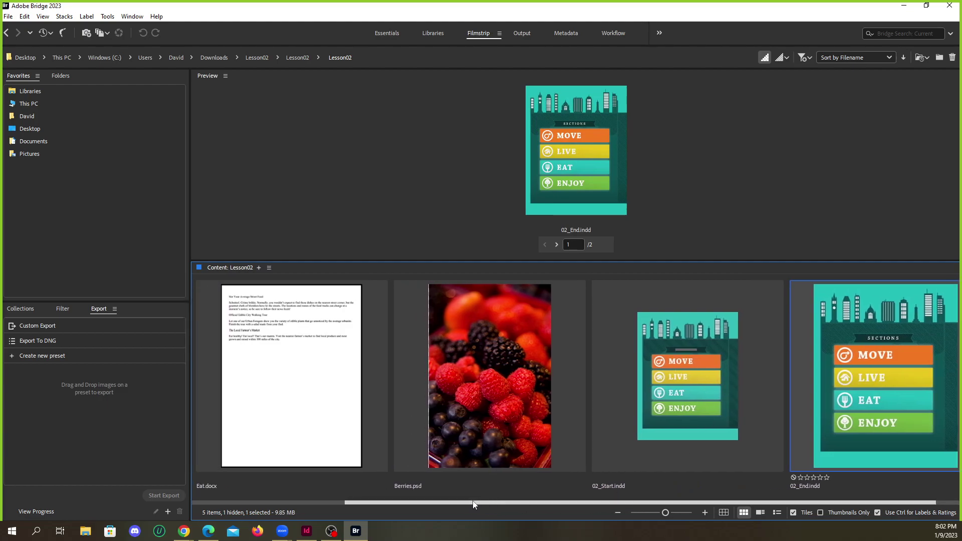
scroll(435, 418, "up", 6)
left_click(647, 411)
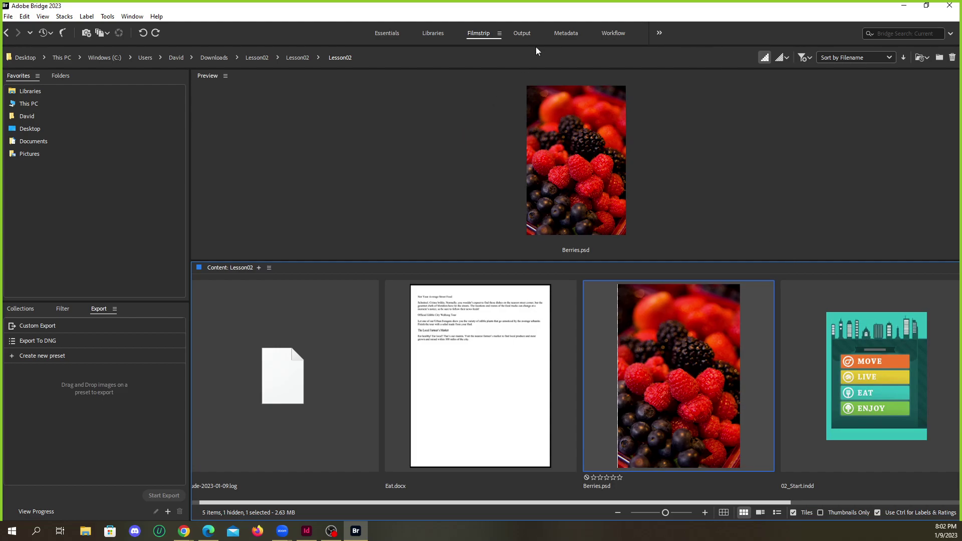
Try the Metadata and Filmstrip workspaces in Bridge and switch to Essentials.
left_click(578, 38)
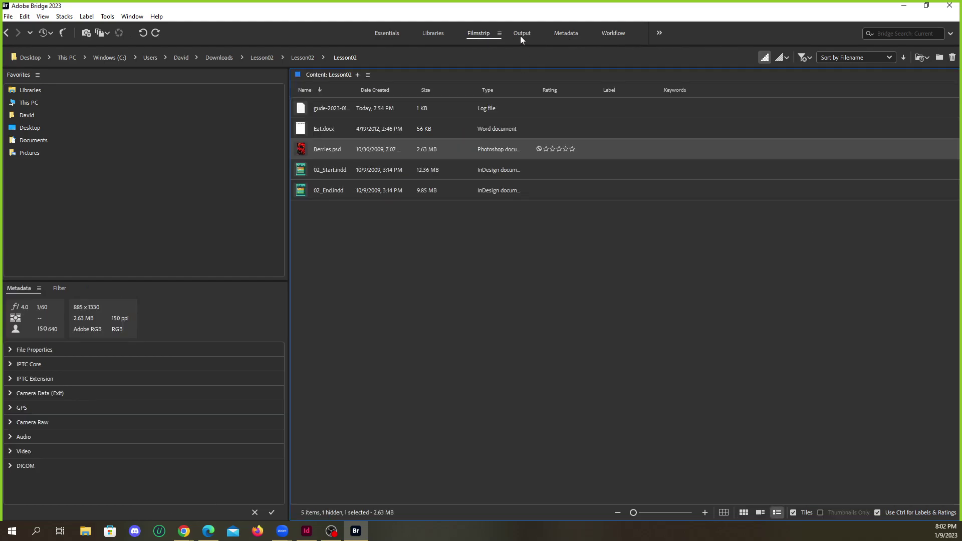
left_click(475, 36)
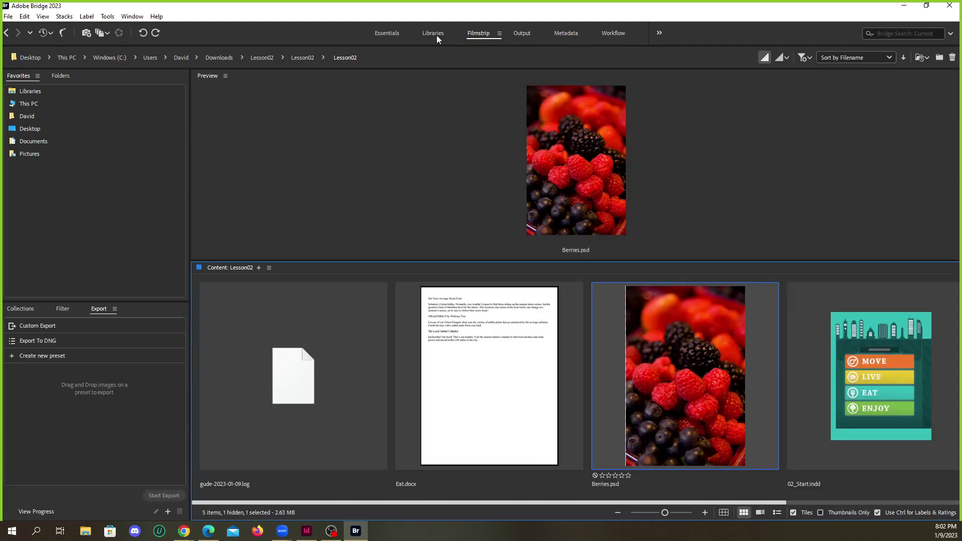
left_click(397, 34)
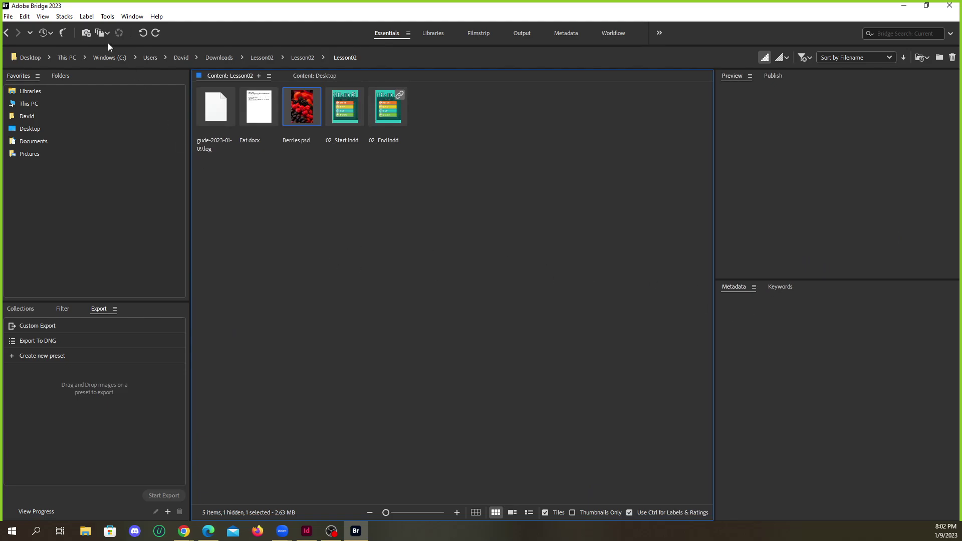
Reset the Essentials workspace to its saved layout.
left_click(132, 16)
mouse_move(150, 28)
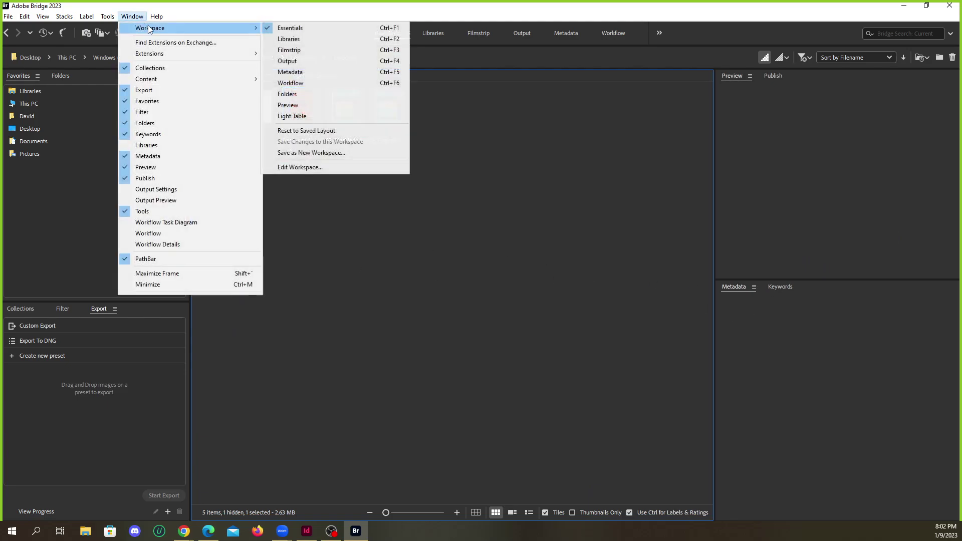
left_click(324, 130)
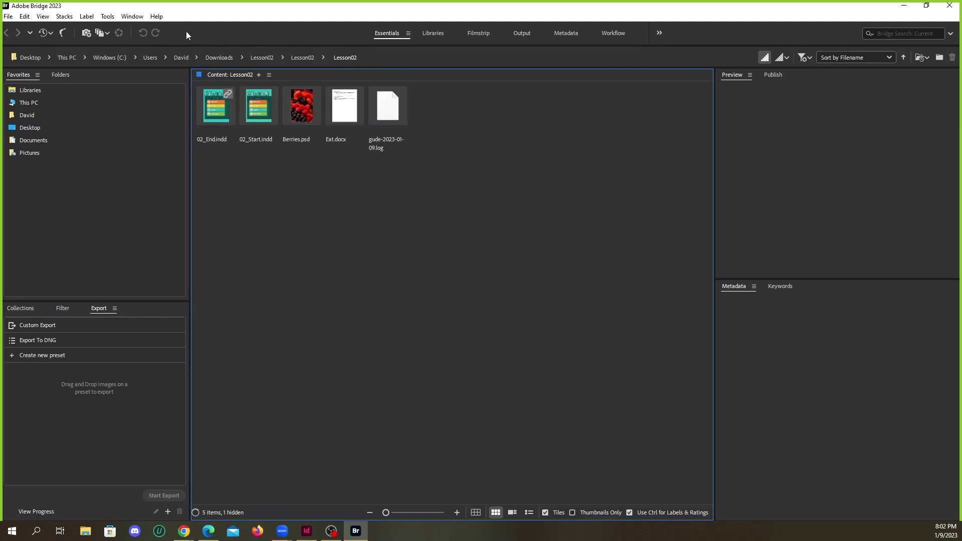
left_click(132, 16)
mouse_move(254, 33)
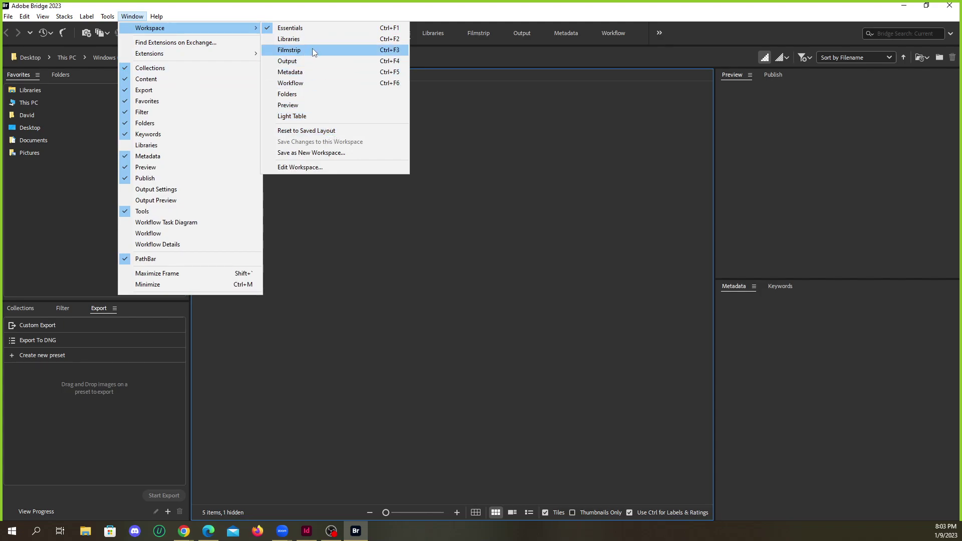
left_click(563, 31)
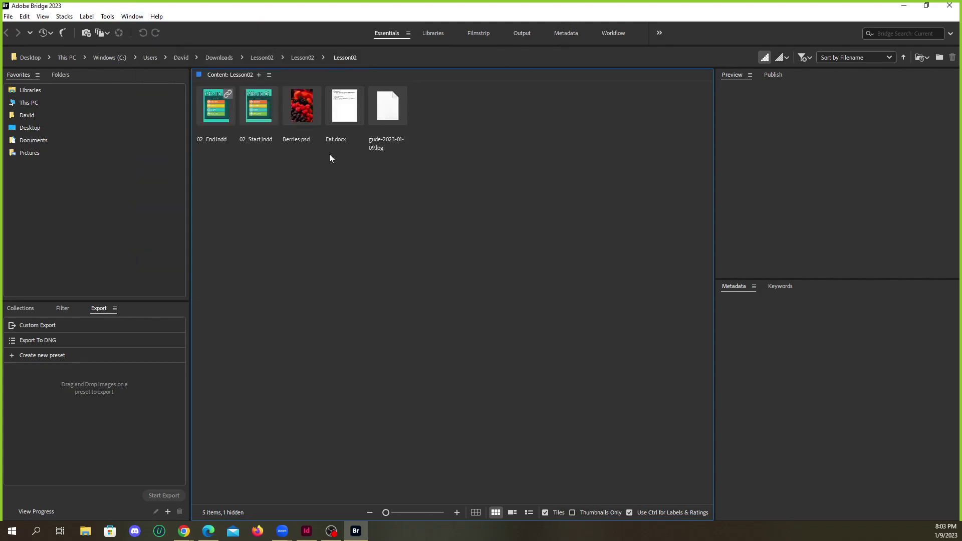
Preview Berries.psd and check its File Properties metadata, and close Bridge.
left_click(306, 110)
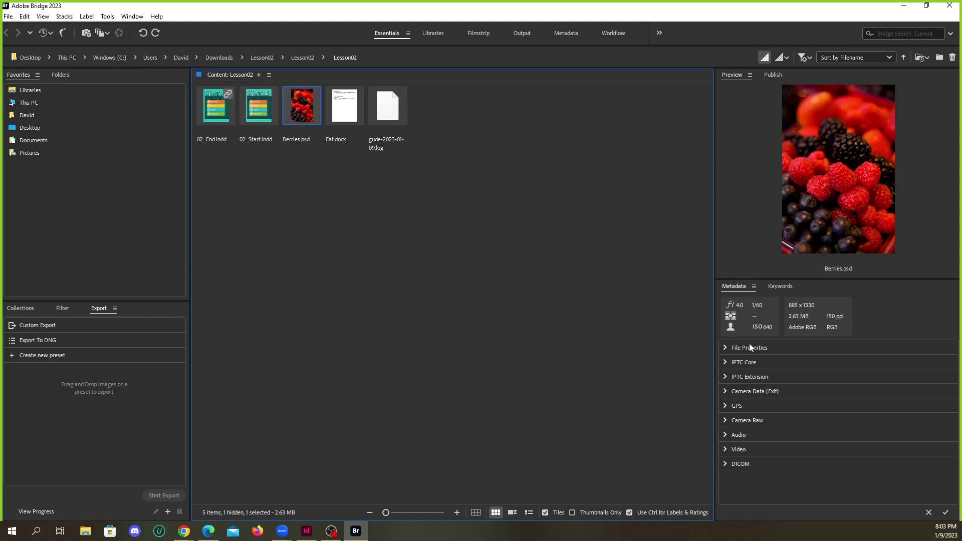
left_click(724, 348)
left_click(725, 346)
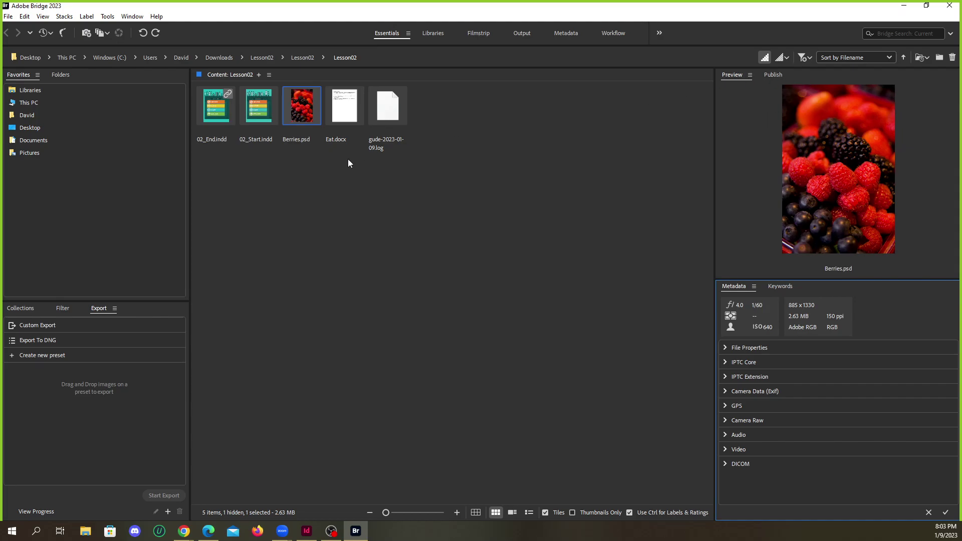
left_click(955, 7)
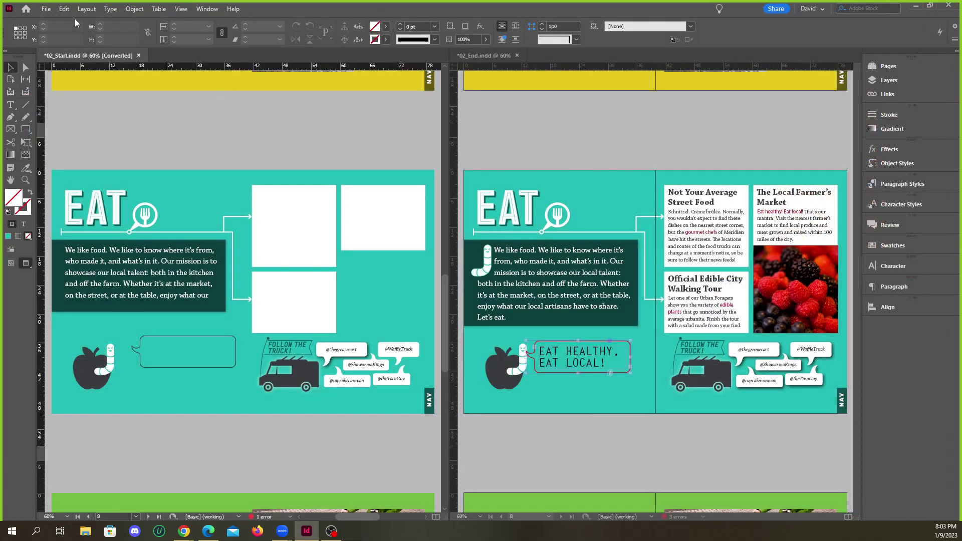
Switch to the InDesign CS6 Classroom in a Book PDF in Chrome and skim it to find the "Viewing the lesson document" section.
left_click(46, 8)
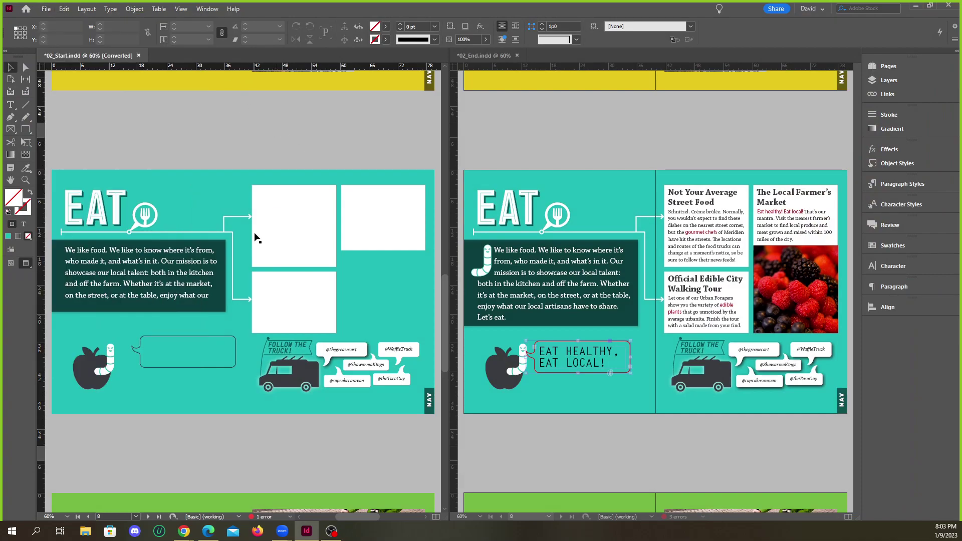
left_click(183, 531)
left_click(247, 474)
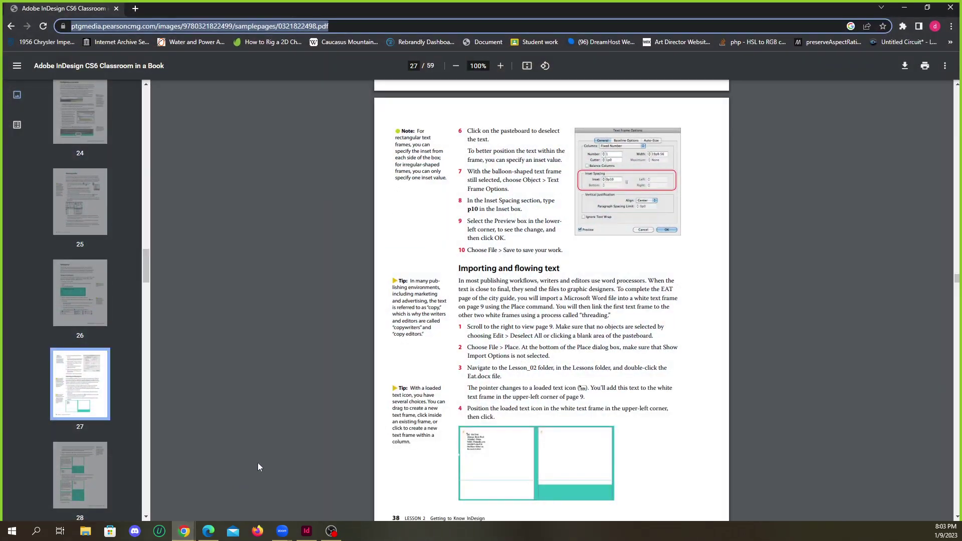
scroll(461, 341, "up", 15)
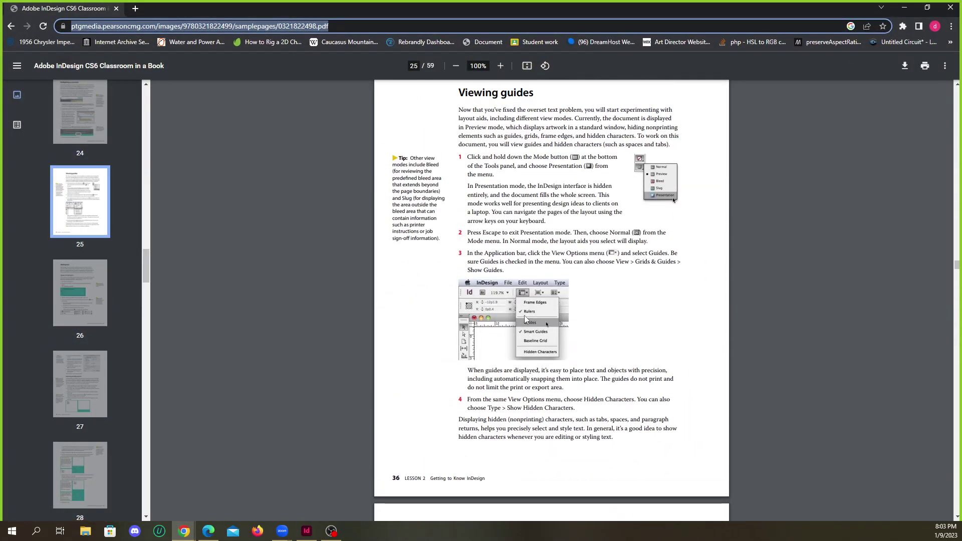
scroll(301, 207, "down", 17)
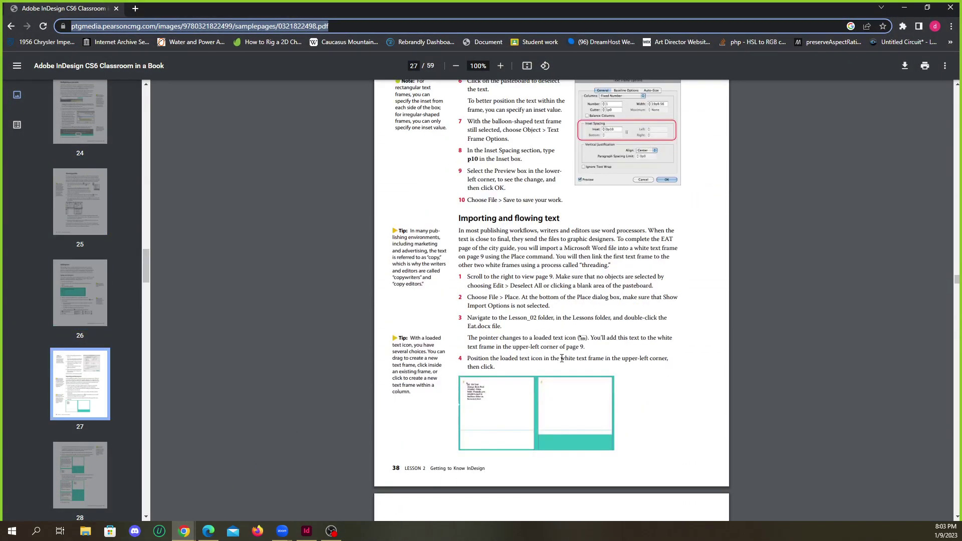
scroll(343, 233, "down", 18)
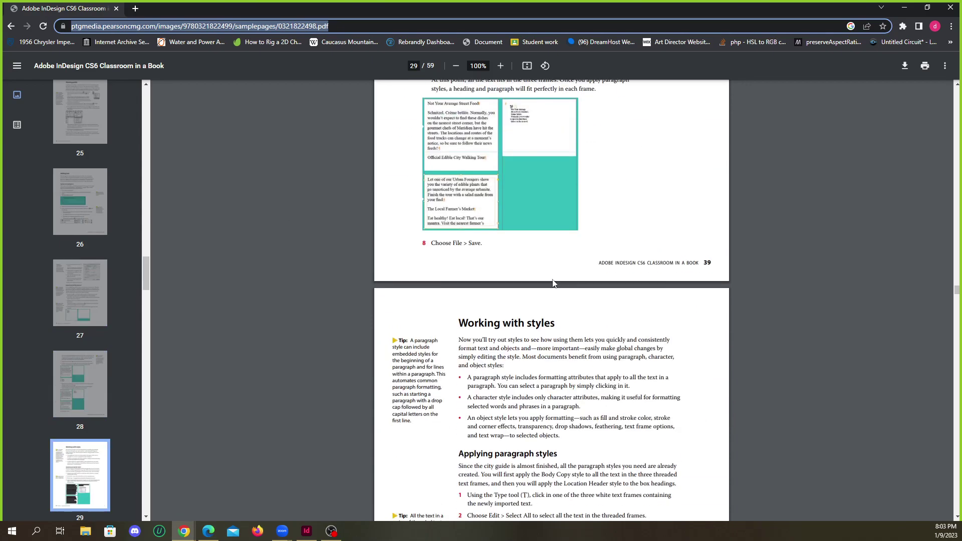
scroll(552, 282, "down", 20)
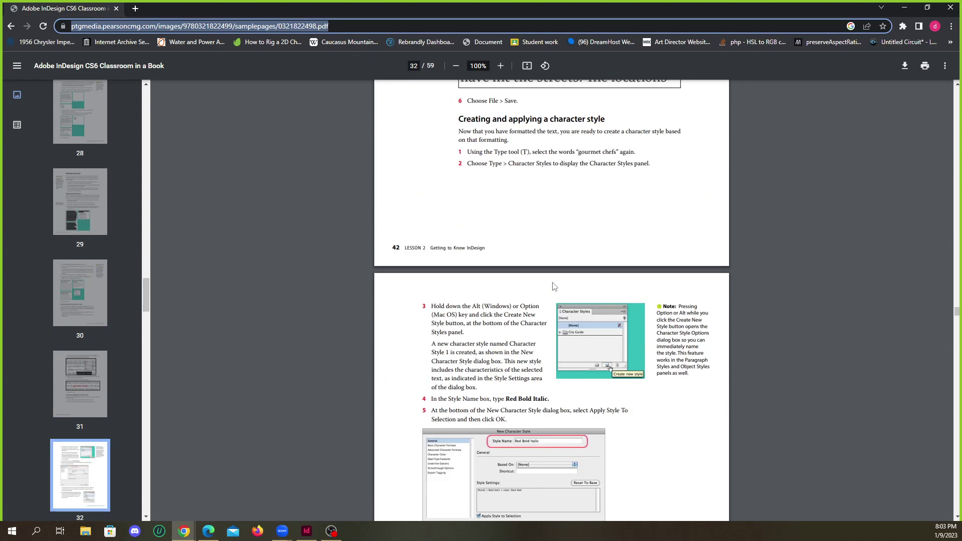
scroll(553, 282, "down", 7)
left_click_drag(956, 323, 957, 244)
scroll(556, 303, "down", 2)
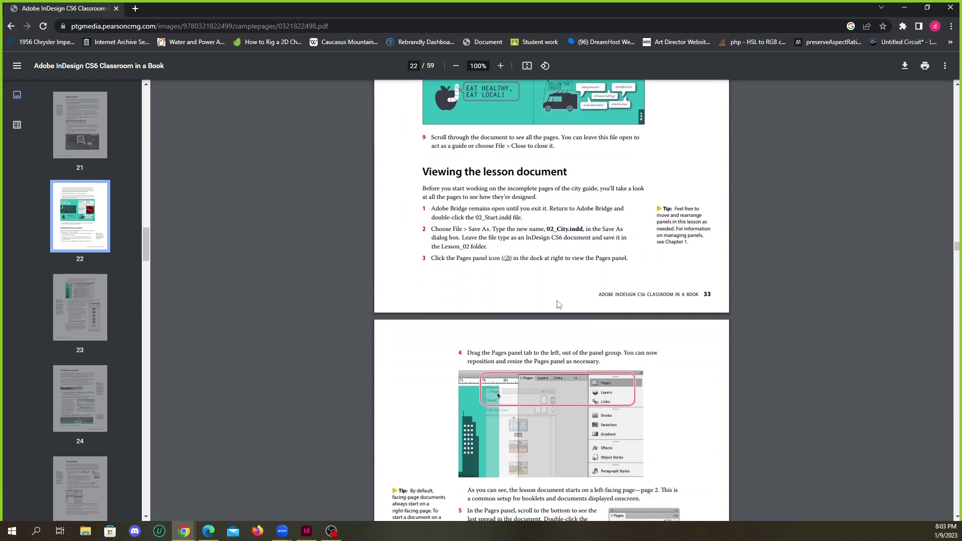
Enlarge the PDF to 156% and read the "Viewing the lesson document" steps on book pages 33 and 34.
scroll(503, 291, "up", 5, "ctrl")
scroll(503, 291, "up", 1)
scroll(494, 270, "down", 2)
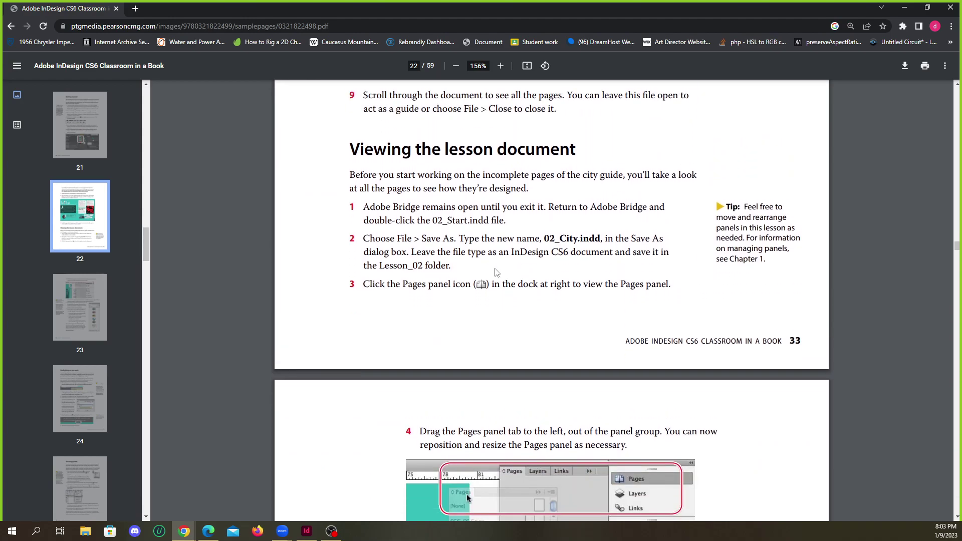
scroll(472, 232, "up", 1)
scroll(430, 228, "down", 2)
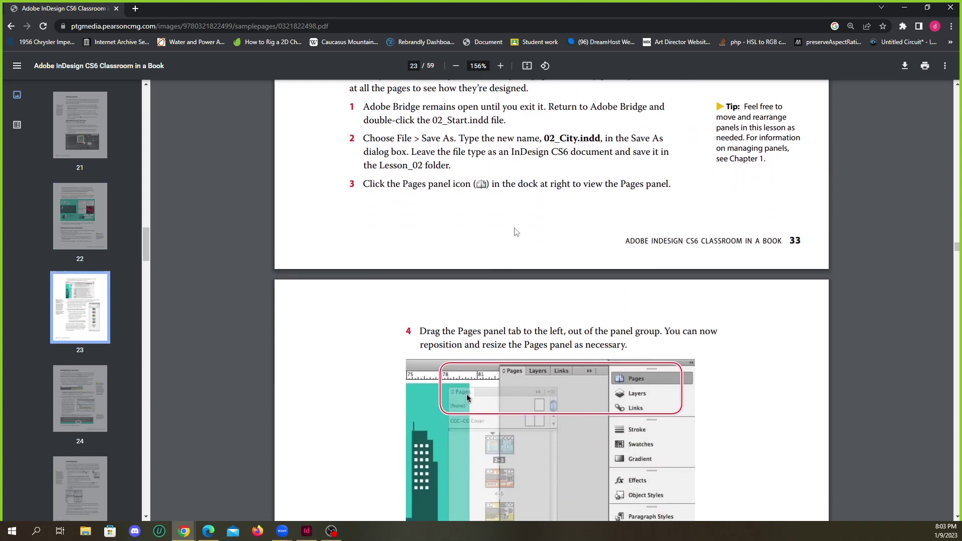
scroll(551, 253, "down", 2)
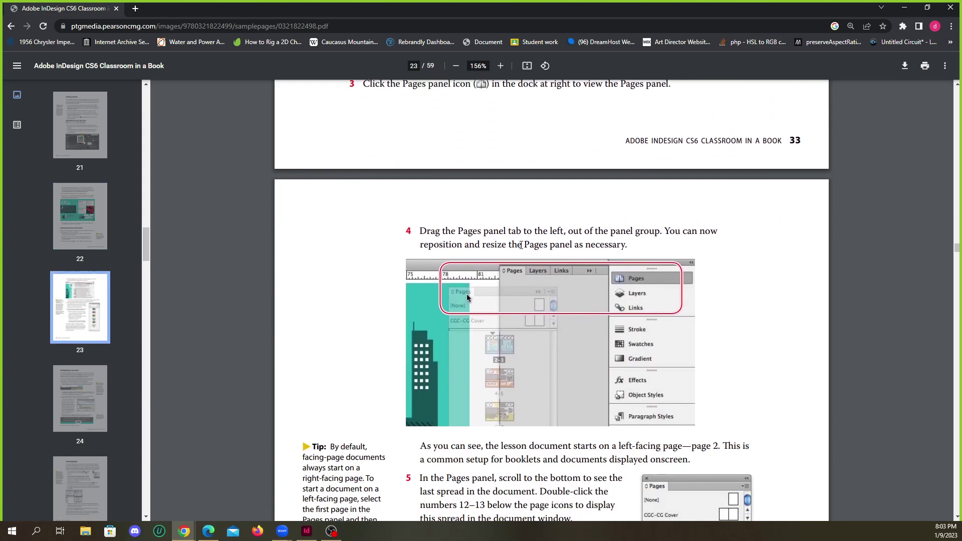
scroll(556, 257, "down", 1)
scroll(555, 257, "down", 4)
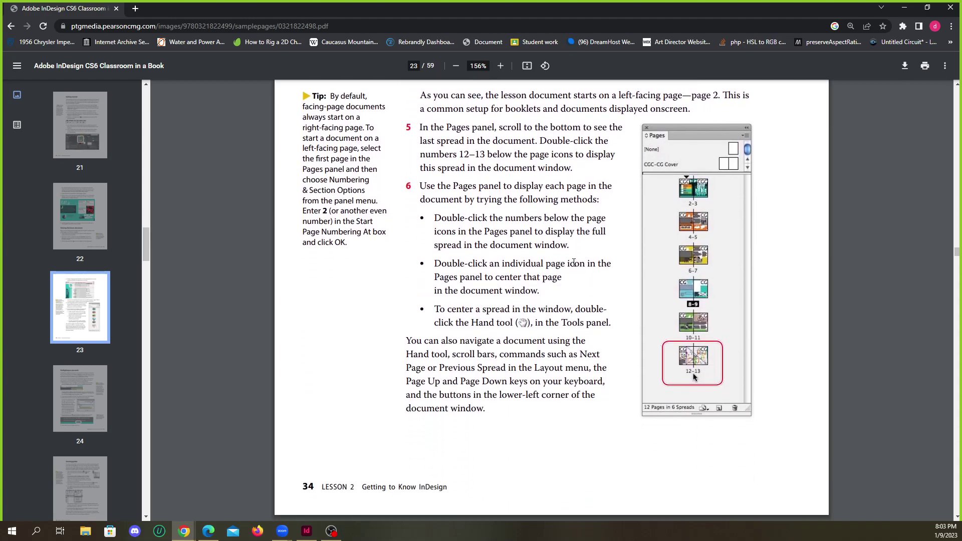
scroll(574, 261, "up", 1)
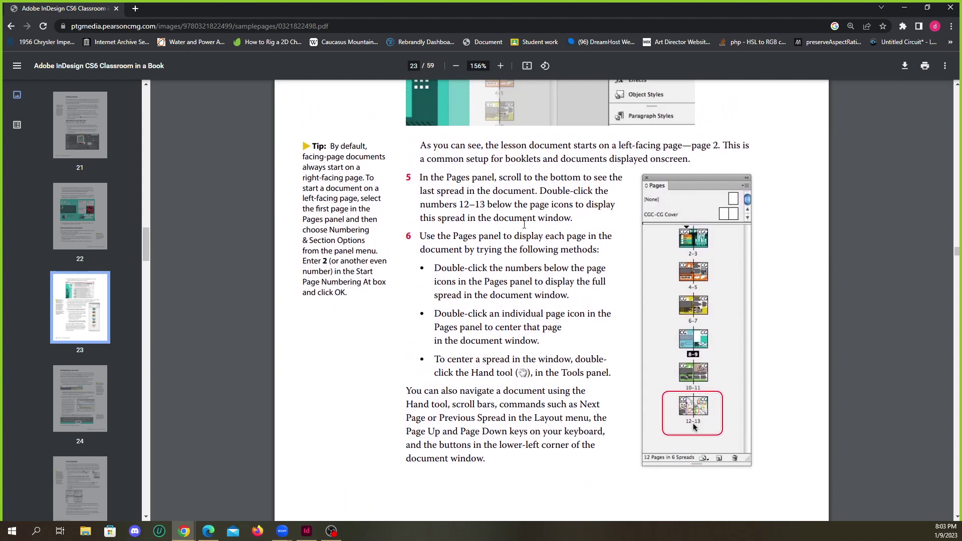
Read the "Preflighting as you work" section on page 24 of the PDF, including how to fix the overset text.
scroll(521, 222, "down", 5)
scroll(536, 258, "down", 3)
scroll(554, 231, "up", 2)
scroll(521, 228, "down", 3)
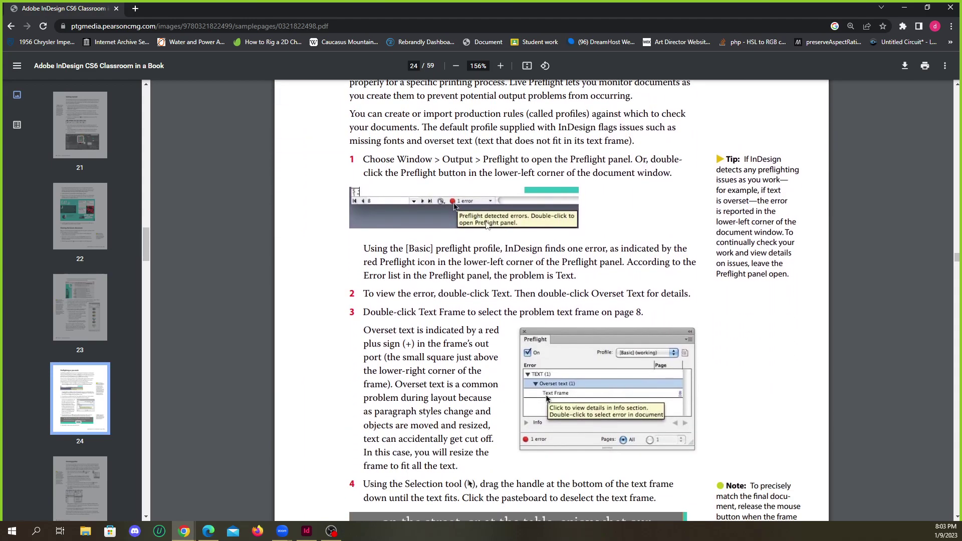
scroll(496, 220, "down", 2)
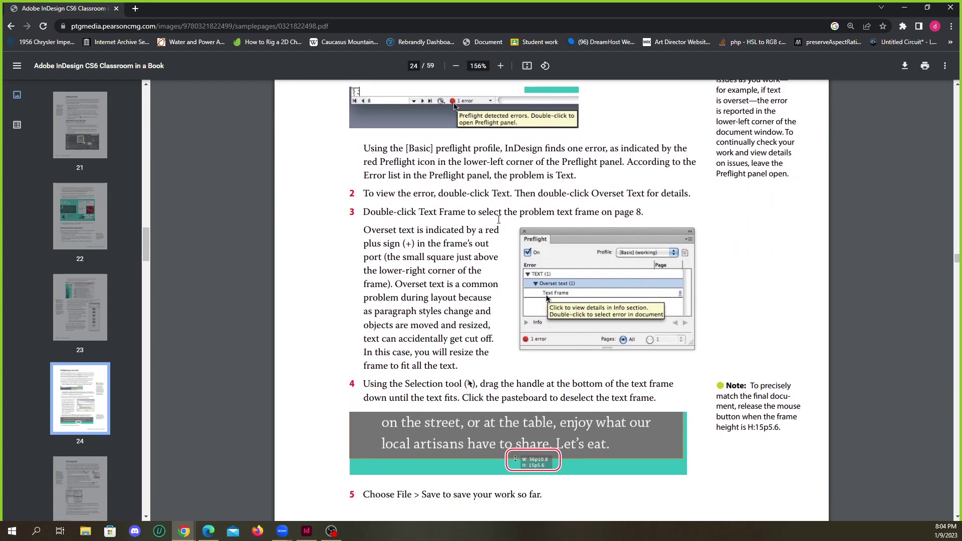
scroll(498, 219, "up", 3)
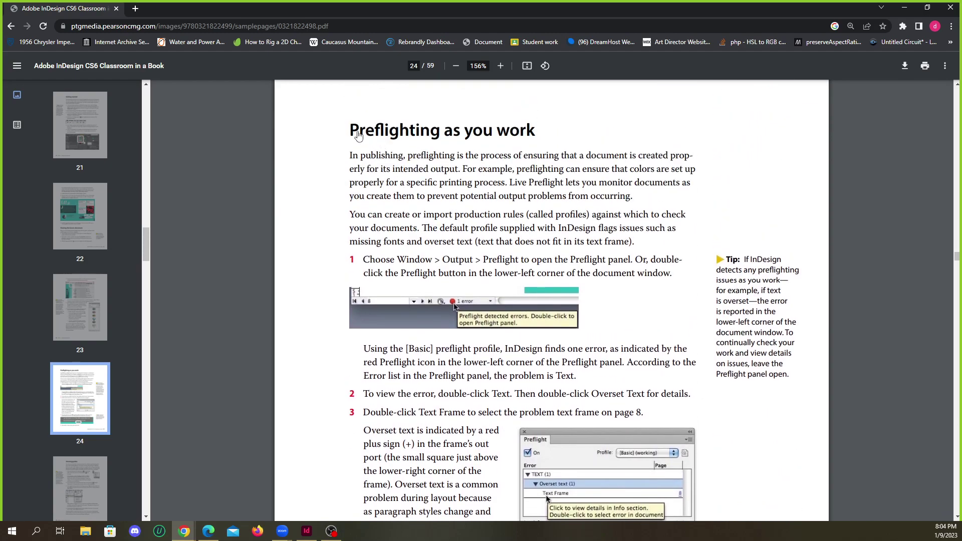
Return to InDesign and compare the EAT spreads by activating the 02_Start.indd and 02_End.indd document windows in turn.
left_click(905, 9)
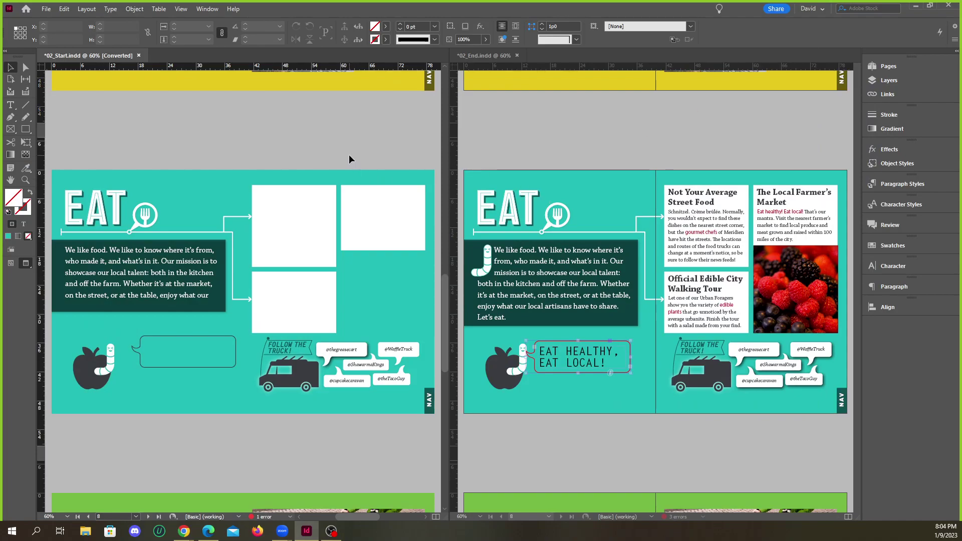
left_click(498, 142)
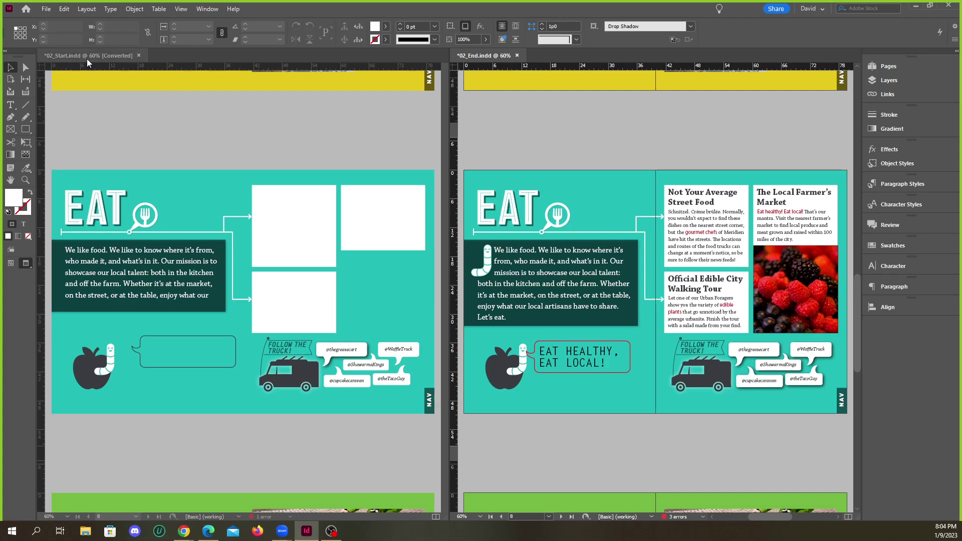
left_click(223, 131)
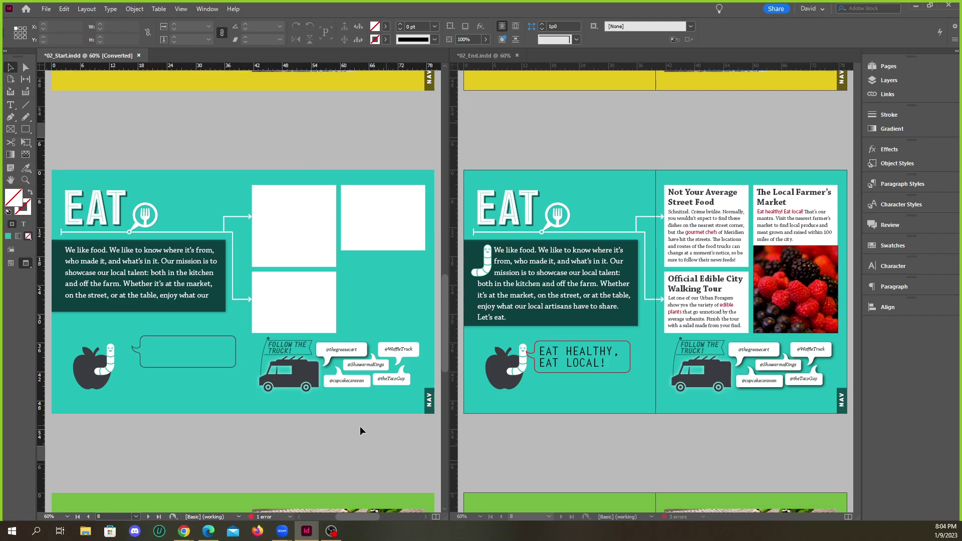
left_click(497, 160)
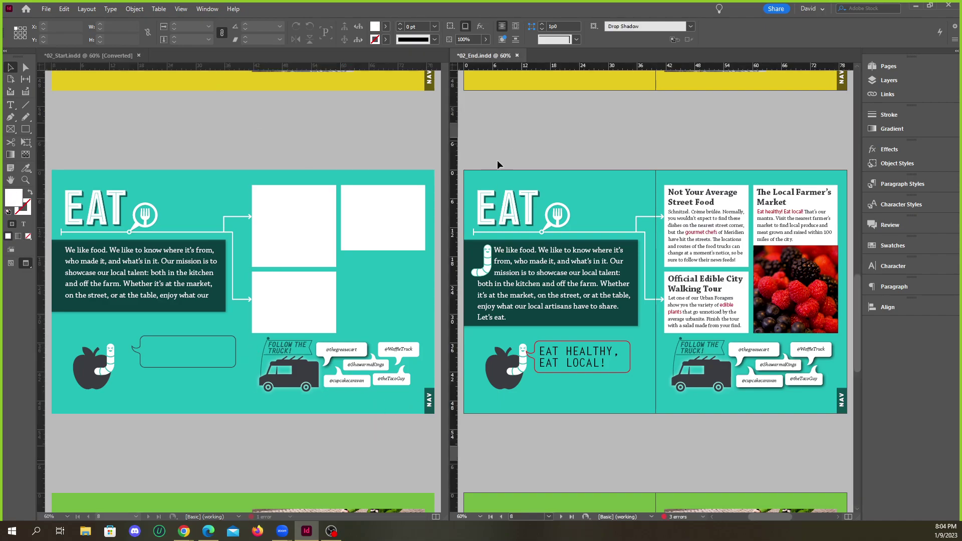
left_click(320, 462)
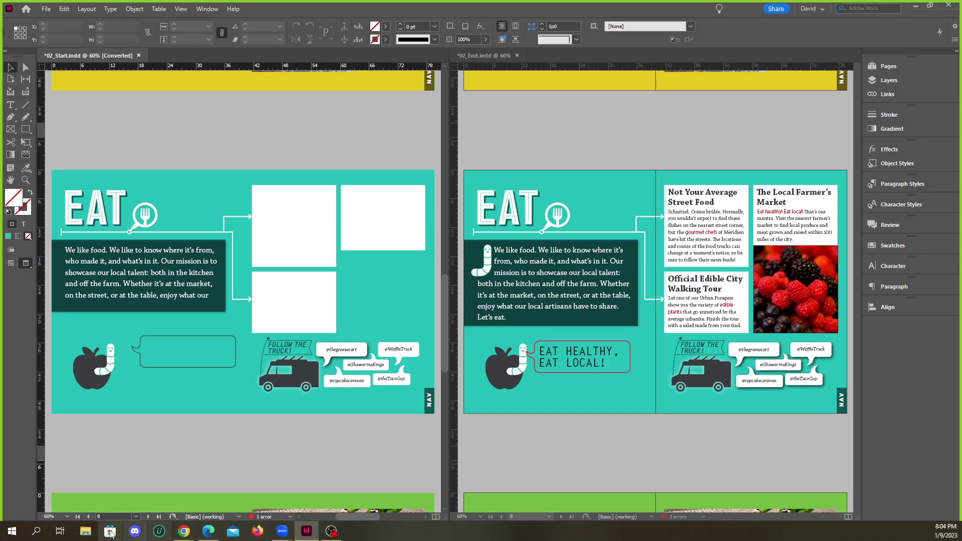
Switch to workspace.pdf in Edge, rotate the page until it is upright and enlarge it.
left_click(86, 532)
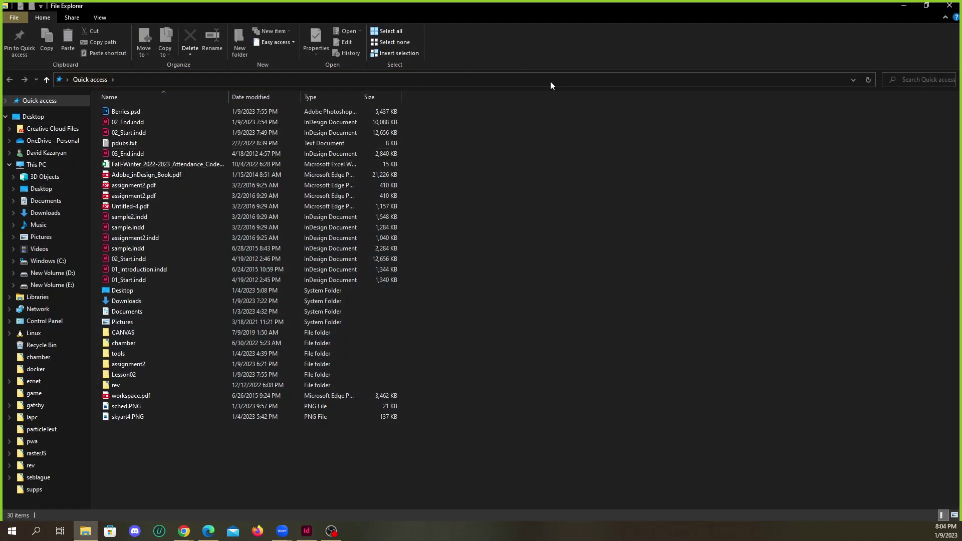
key("alt+Tab")
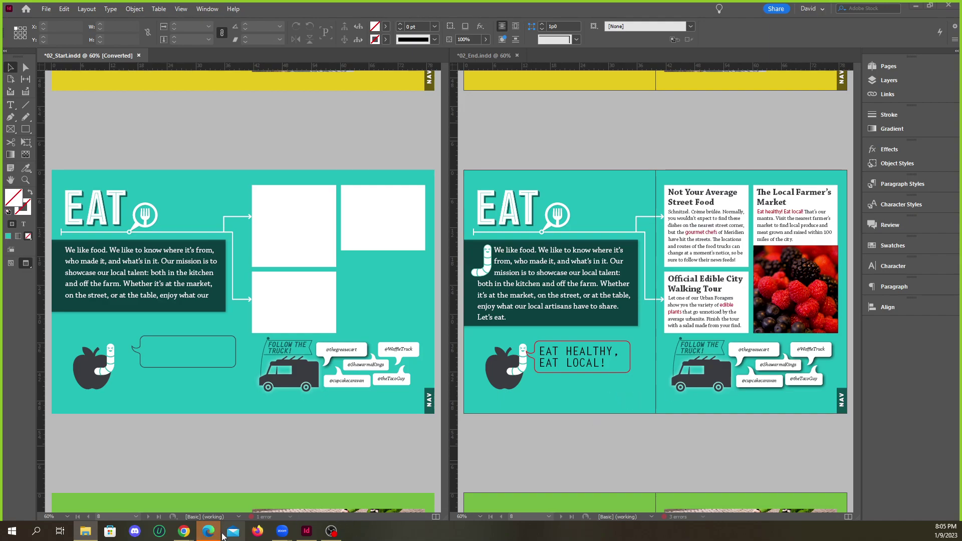
key("alt+Tab")
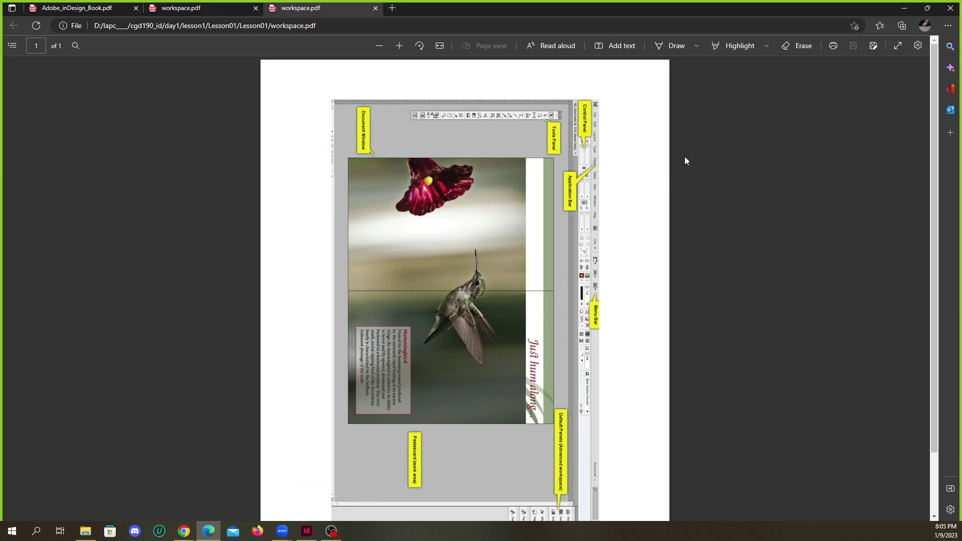
left_click(423, 47)
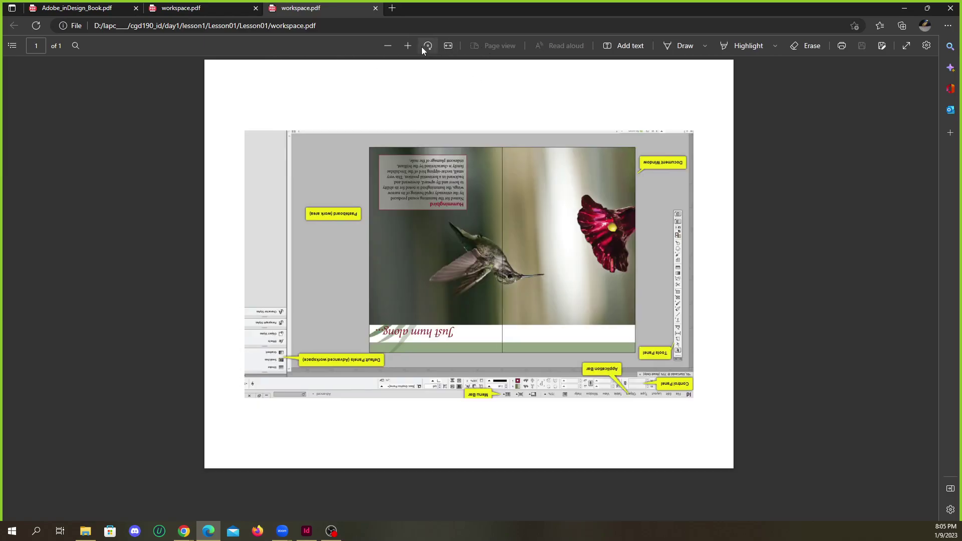
left_click(421, 46)
left_click(419, 46)
scroll(371, 206, "up", 5)
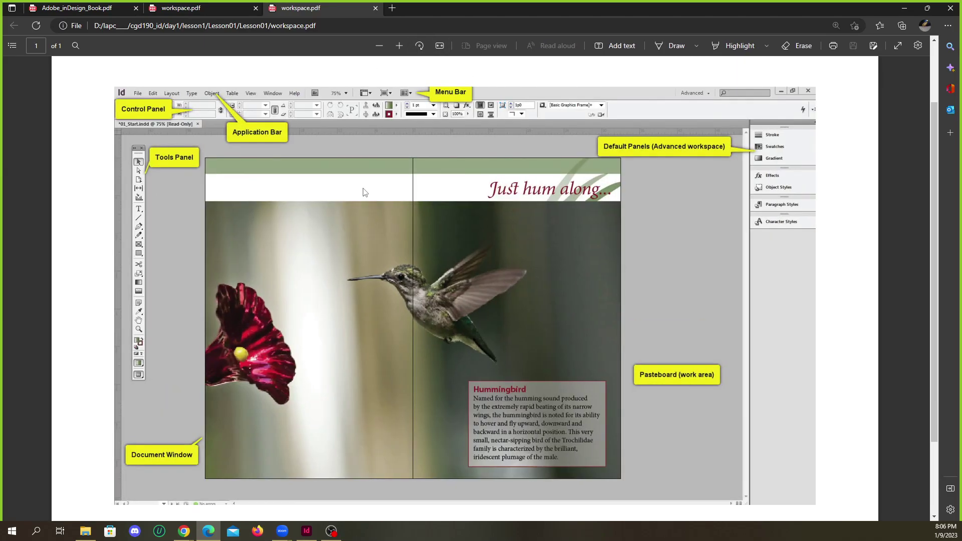
Examine the labelled parts of the InDesign interface in workspace.pdf, including the Control Panel, Tools Panel, Application Bar and Menu Bar.
scroll(295, 190, "down", 3)
scroll(235, 236, "up", 2)
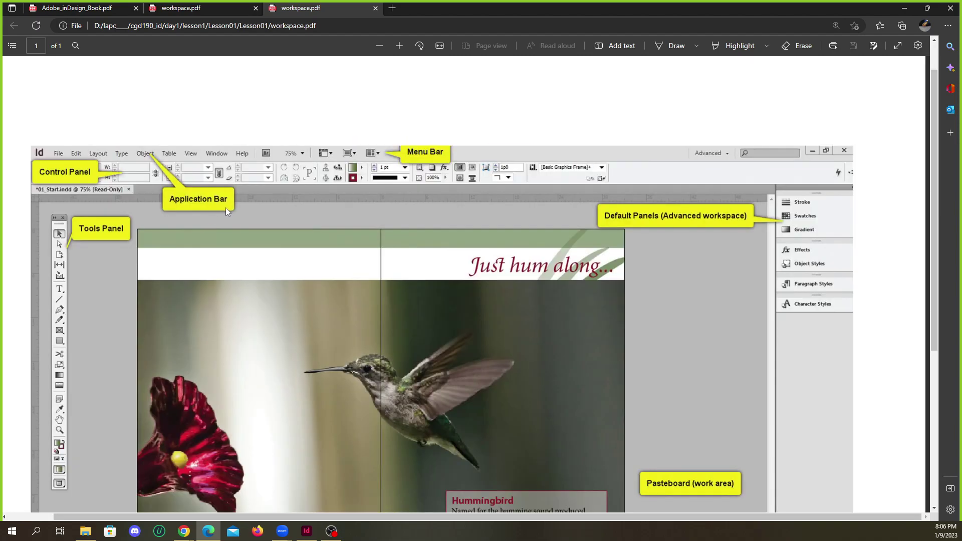
scroll(246, 201, "down", 3)
scroll(134, 159, "up", 2)
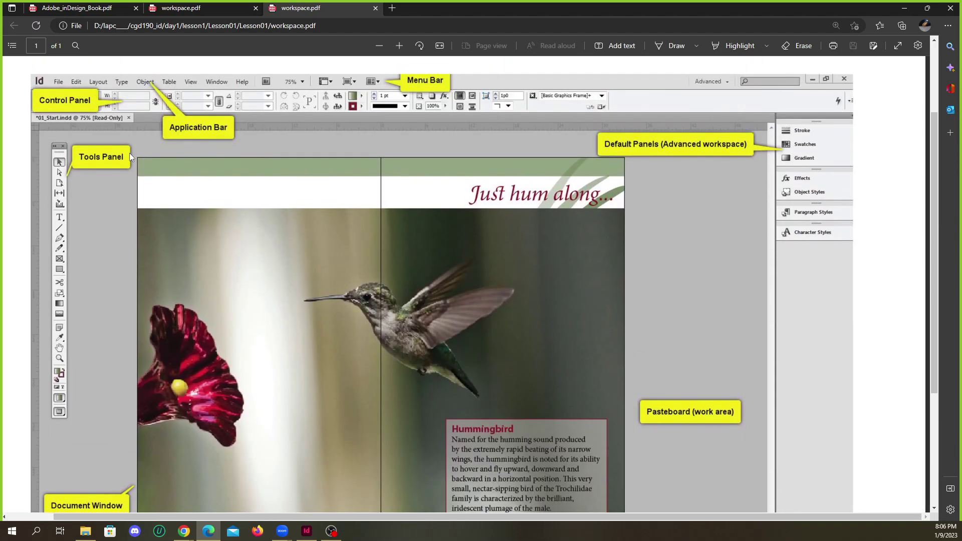
scroll(137, 132, "up", 1)
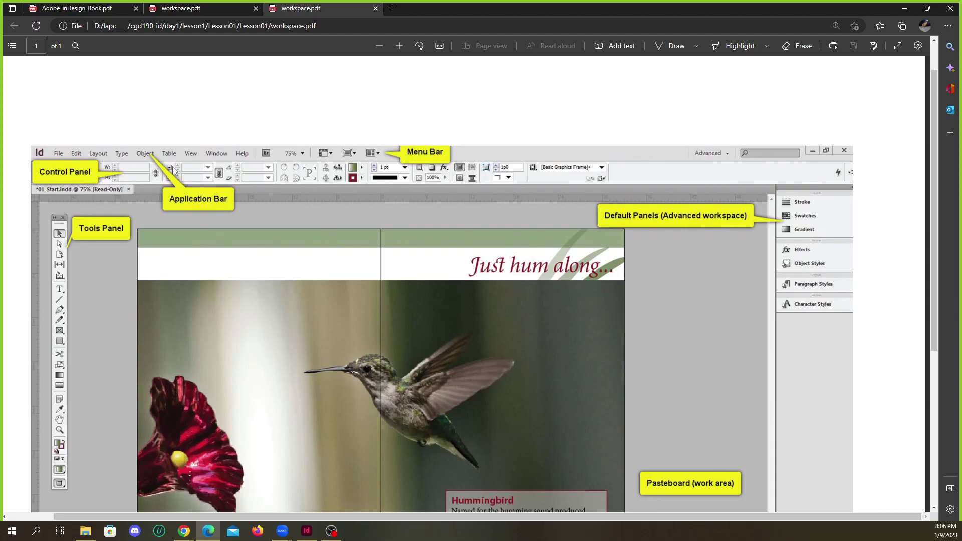
scroll(197, 151, "down", 1)
scroll(152, 139, "up", 1)
Switch to InDesign and inspect the fill and stroke options in the Control panel.
left_click(307, 531)
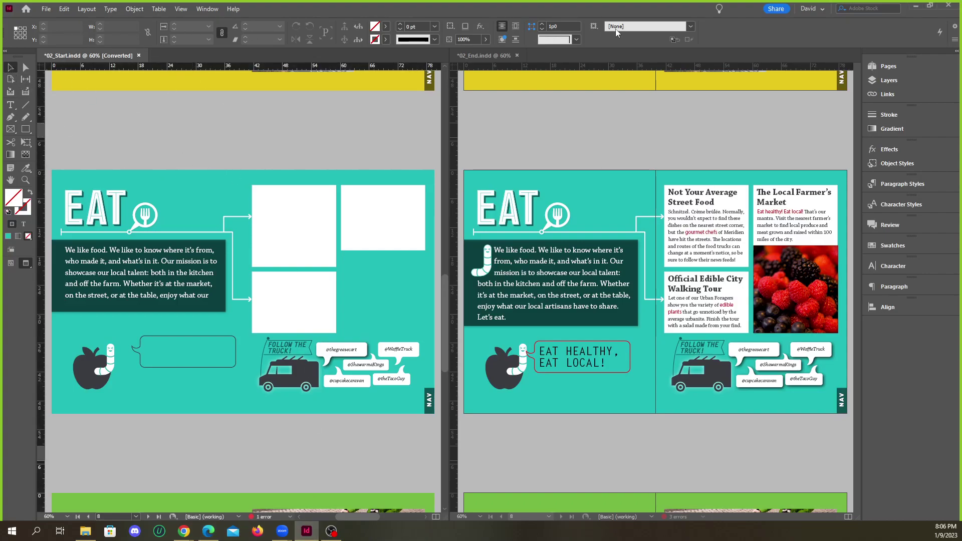
left_click(386, 26)
left_click(386, 39)
left_click(431, 19)
With the Type tool, compare the Control panel's character and paragraph formatting options, and return to the Selection tool.
left_click(11, 106)
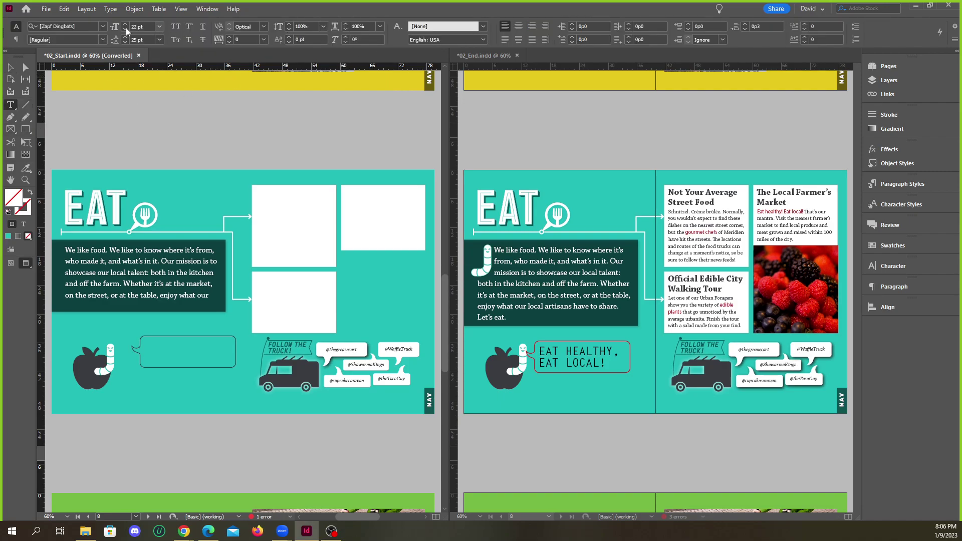
left_click(16, 39)
left_click(16, 26)
left_click(16, 39)
left_click(15, 27)
left_click(16, 40)
left_click(16, 27)
left_click(16, 39)
left_click(15, 27)
left_click(10, 67)
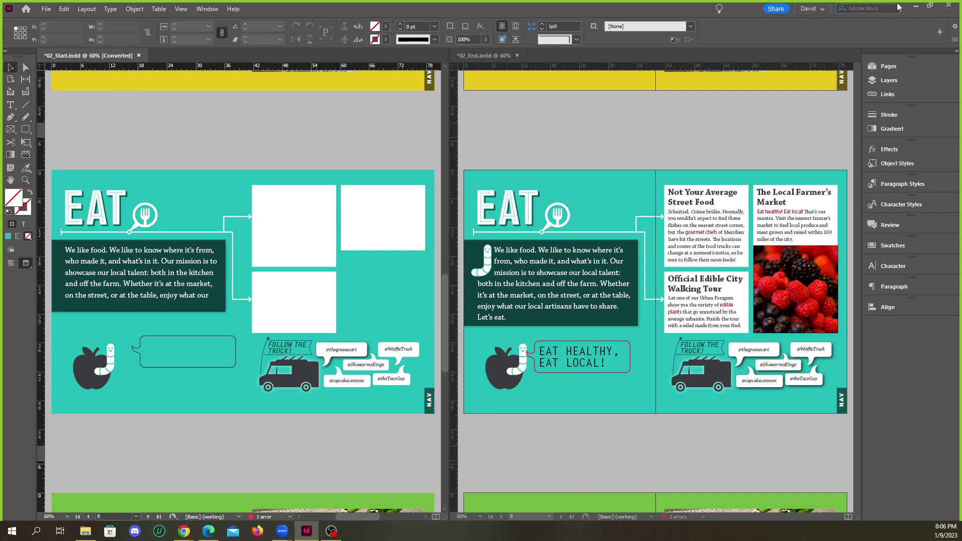
left_click(208, 9)
left_click(208, 9)
left_click(208, 9)
left_click(208, 9)
left_click(48, 10)
left_click(47, 10)
left_click(46, 11)
left_click(46, 10)
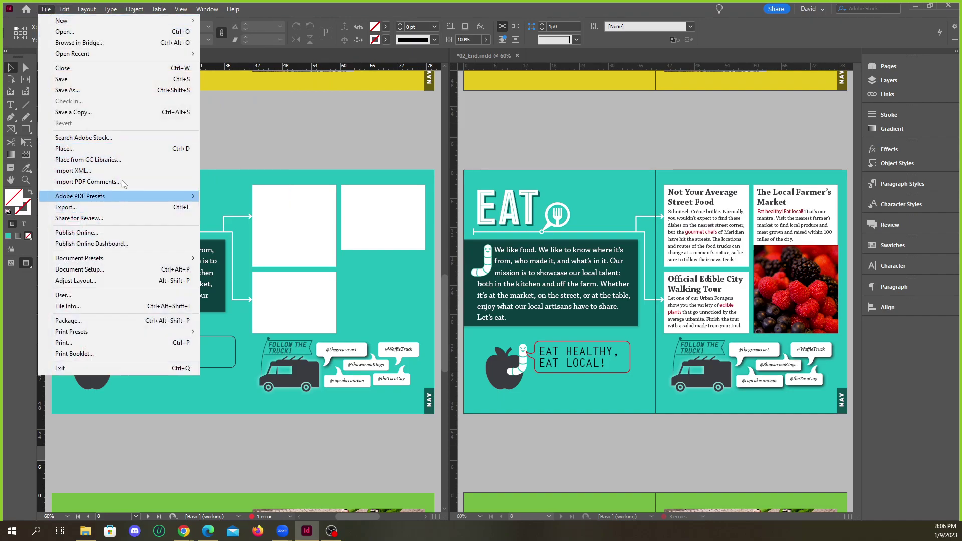
left_click(46, 10)
left_click(46, 10)
Review the choices for arranging document windows and the available Screen Mode options.
left_click(207, 11)
left_click(208, 11)
mouse_move(301, 21)
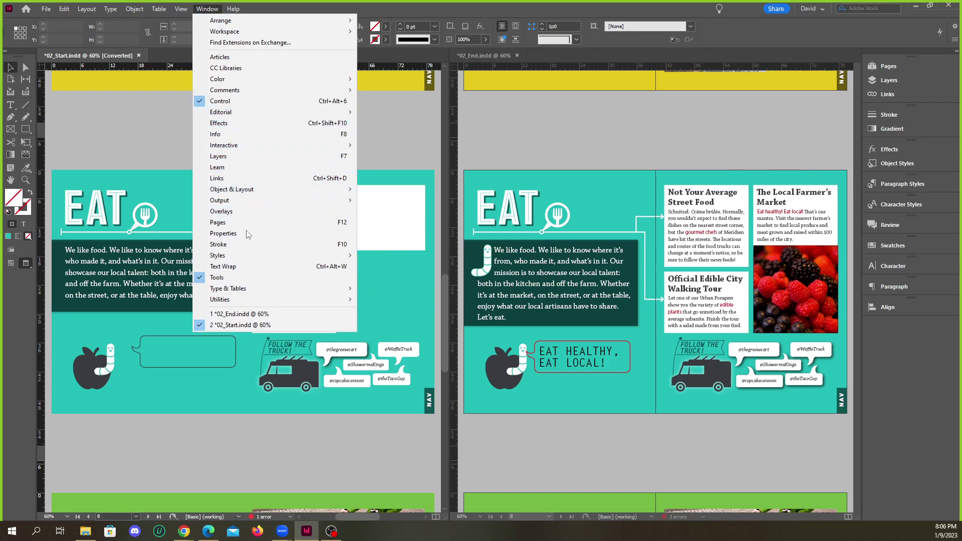
mouse_move(219, 25)
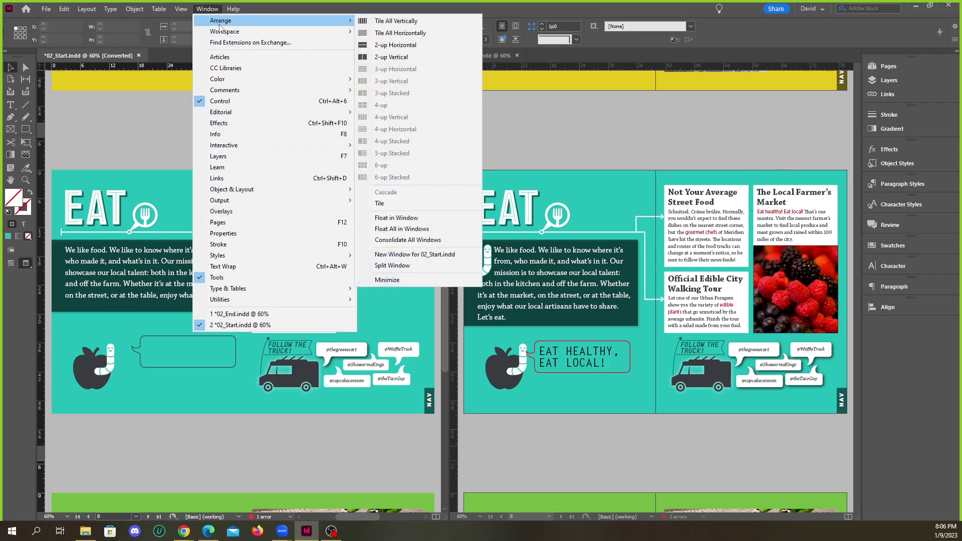
left_click(224, 43)
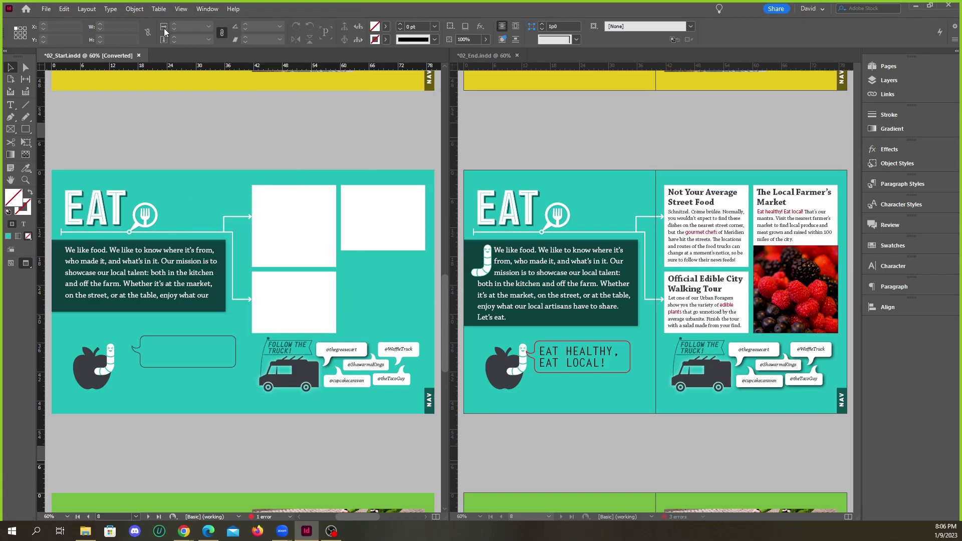
left_click(181, 8)
mouse_move(248, 159)
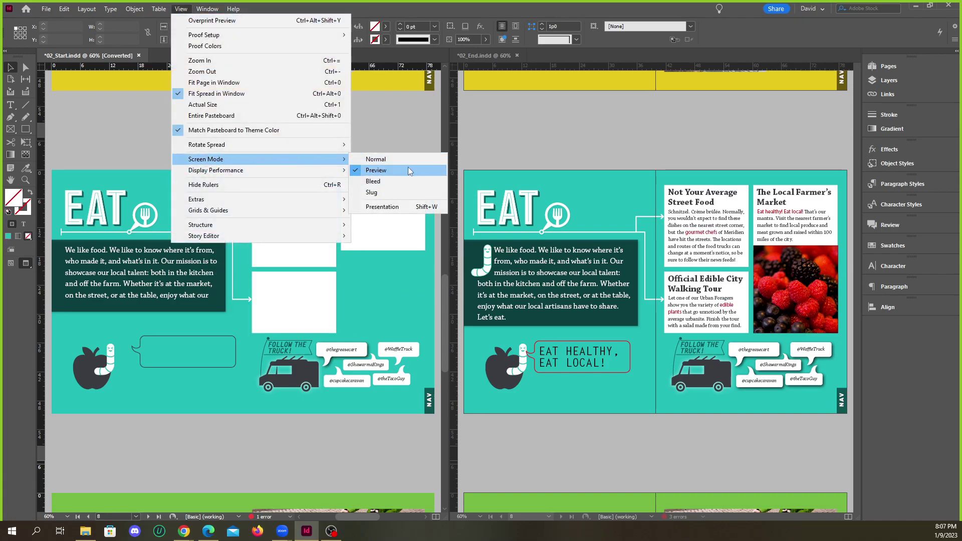
mouse_move(242, 177)
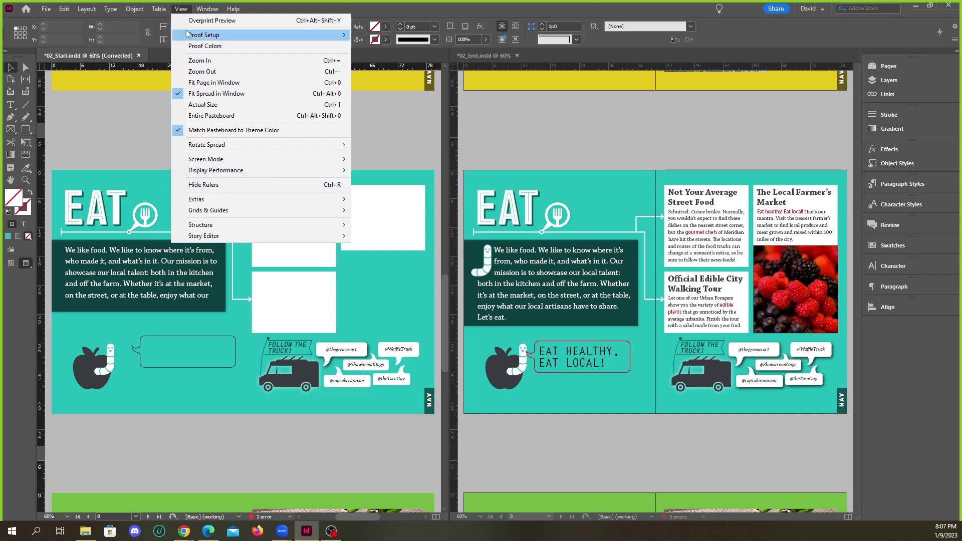
left_click(181, 9)
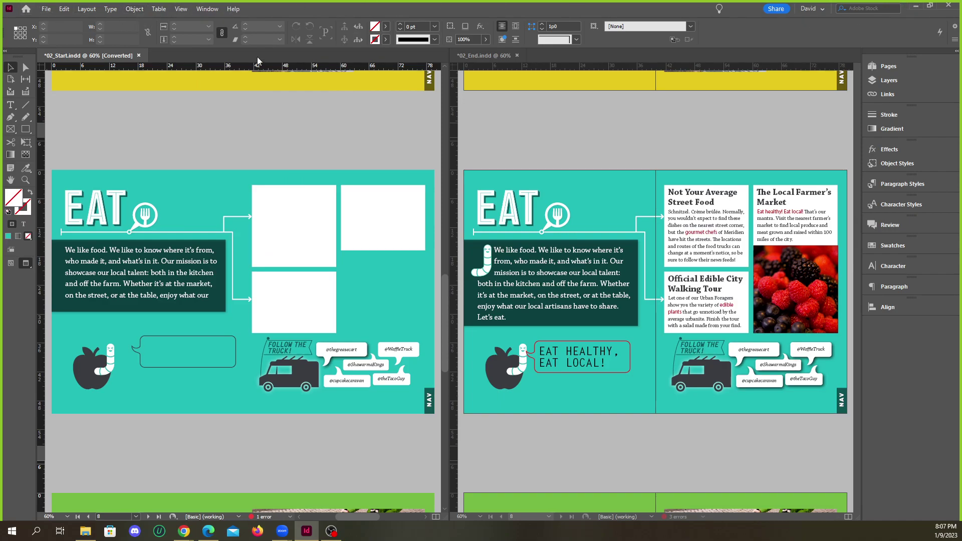
Go back to workspace.pdf in Edge and examine the Default Panels and Pasteboard labels.
left_click(915, 8)
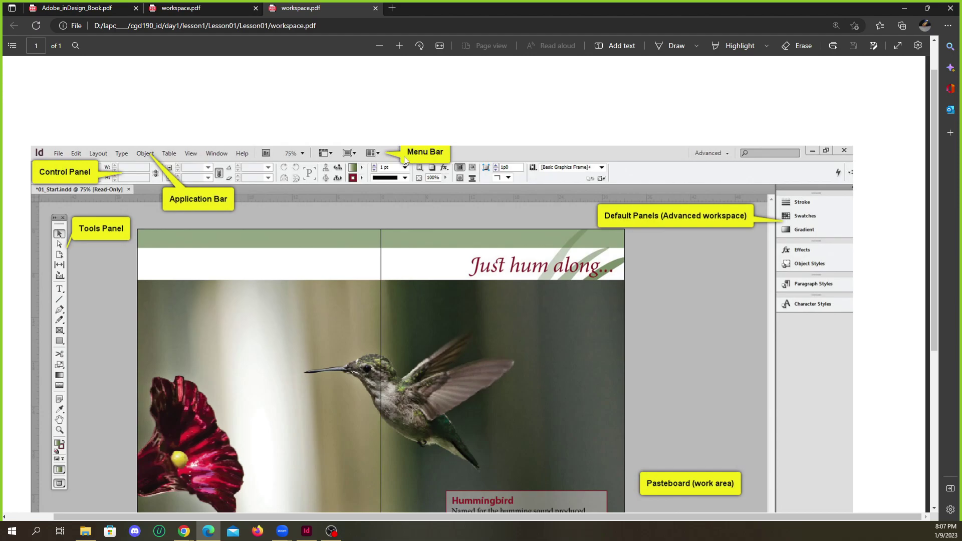
scroll(209, 286, "down", 1)
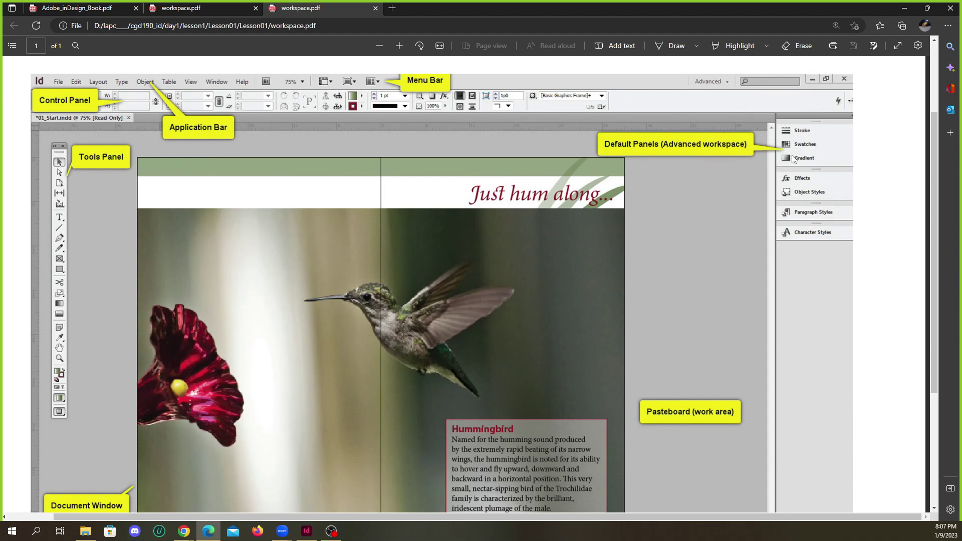
scroll(754, 246, "down", 2)
scroll(722, 296, "up", 2)
Switch to InDesign and inspect the spreads and surrounding pasteboard of 02_Start.indd at several magnifications, from 5% to 100%.
left_click(307, 531)
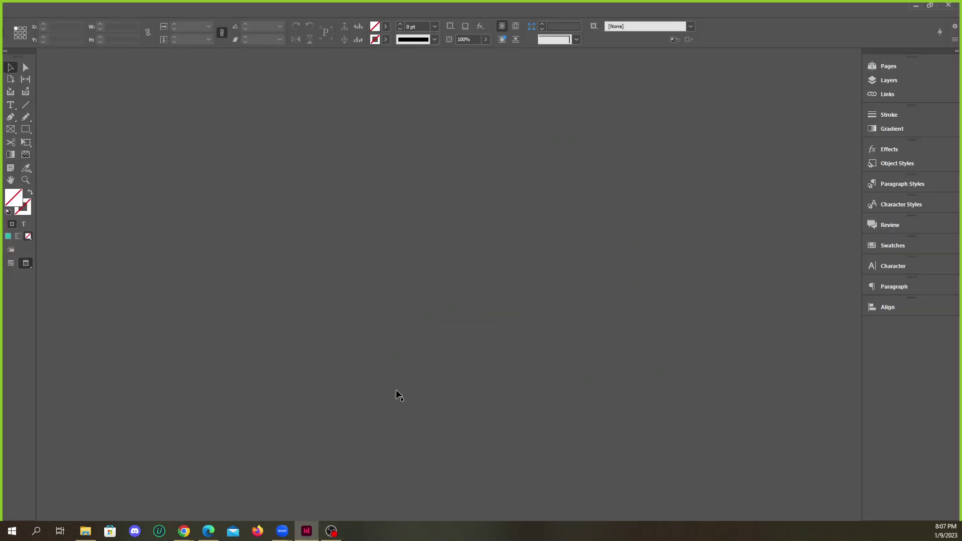
scroll(425, 348, "down", 1)
scroll(429, 299, "up", 2)
scroll(396, 310, "right", 2)
scroll(300, 304, "left", 3)
scroll(272, 309, "down", 3)
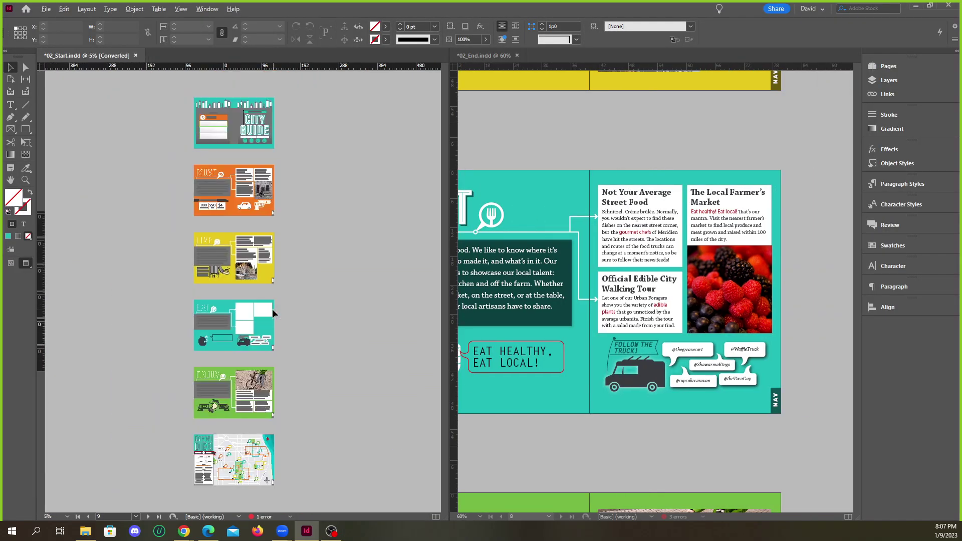
scroll(238, 306, "up", 1)
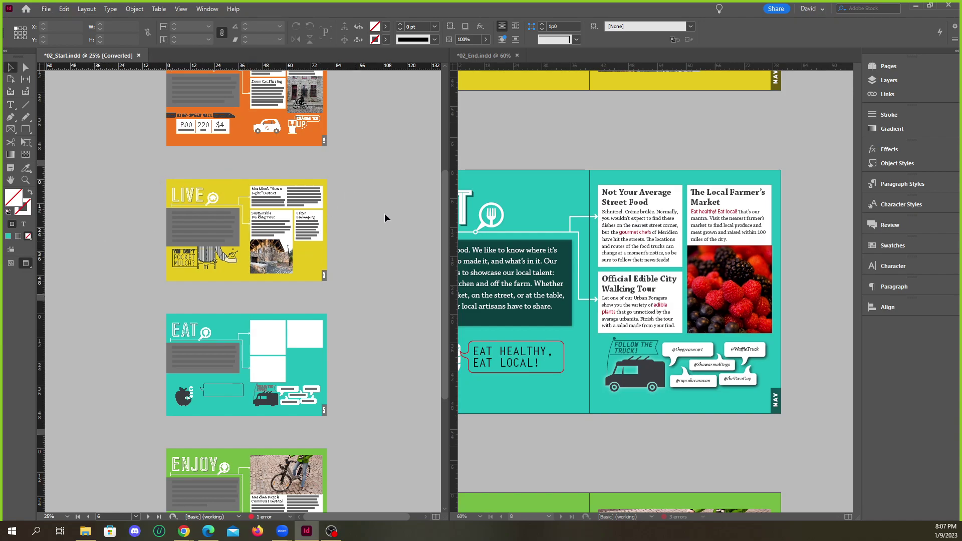
scroll(236, 257, "up", 3)
scroll(289, 318, "down", 7)
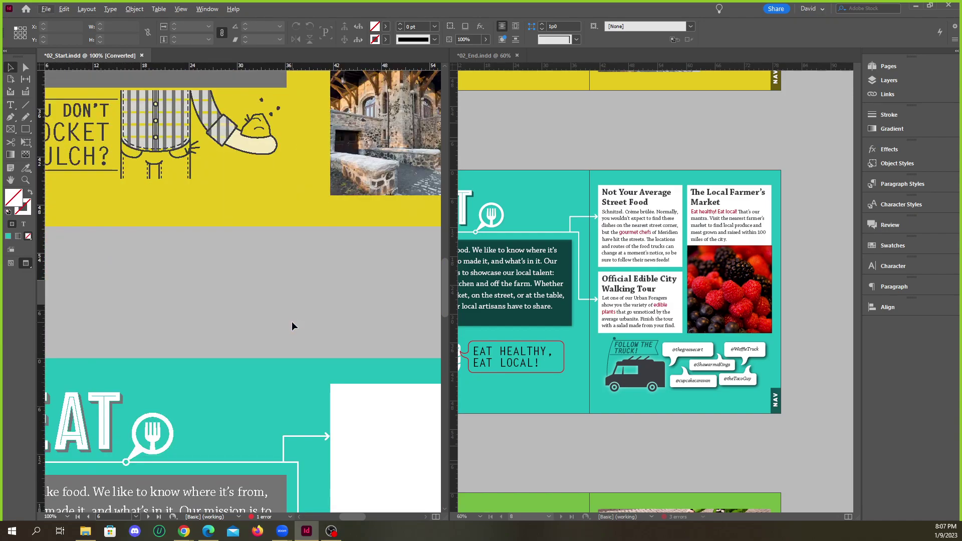
Switch through the Classroom in a Book PDF to workspace.pdf and examine the Document Window label.
mouse_move(184, 531)
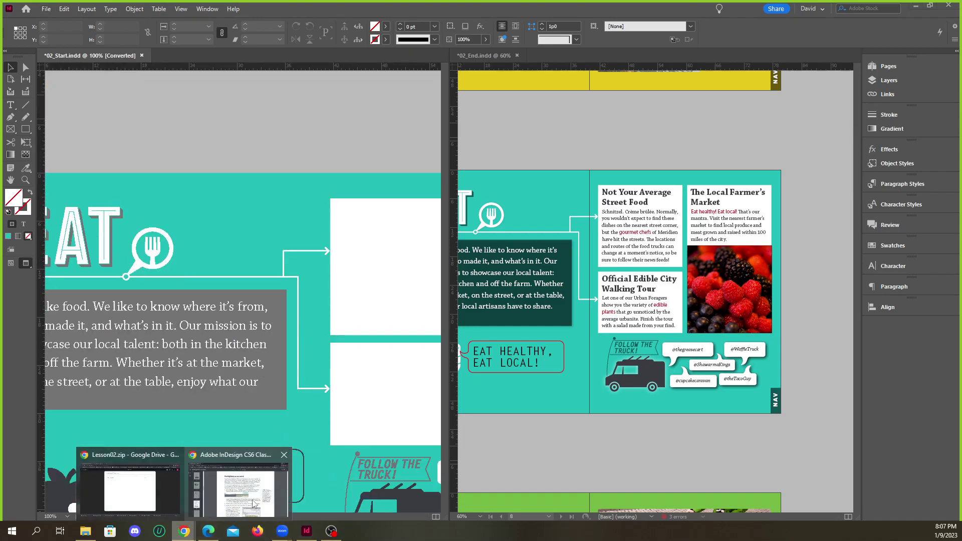
left_click(260, 483)
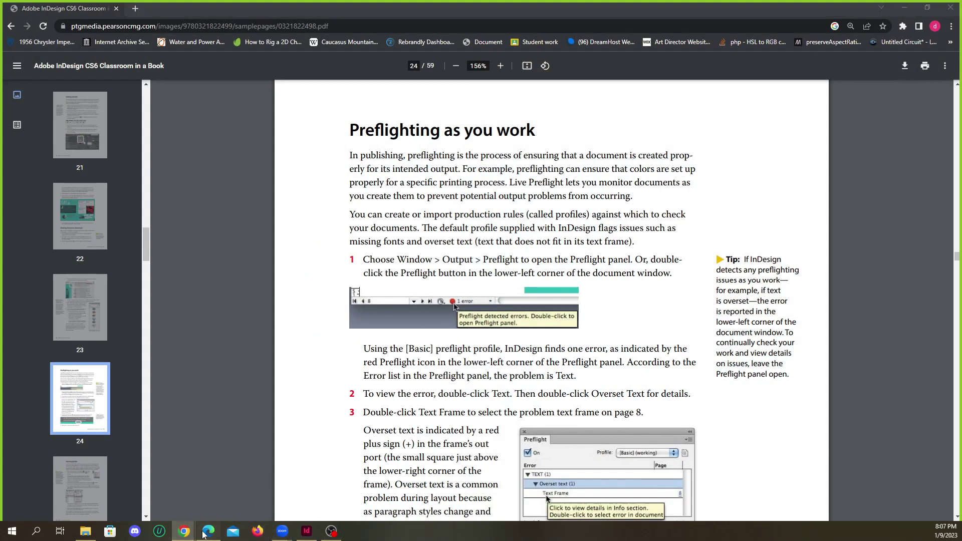
left_click(209, 531)
scroll(361, 304, "down", 4)
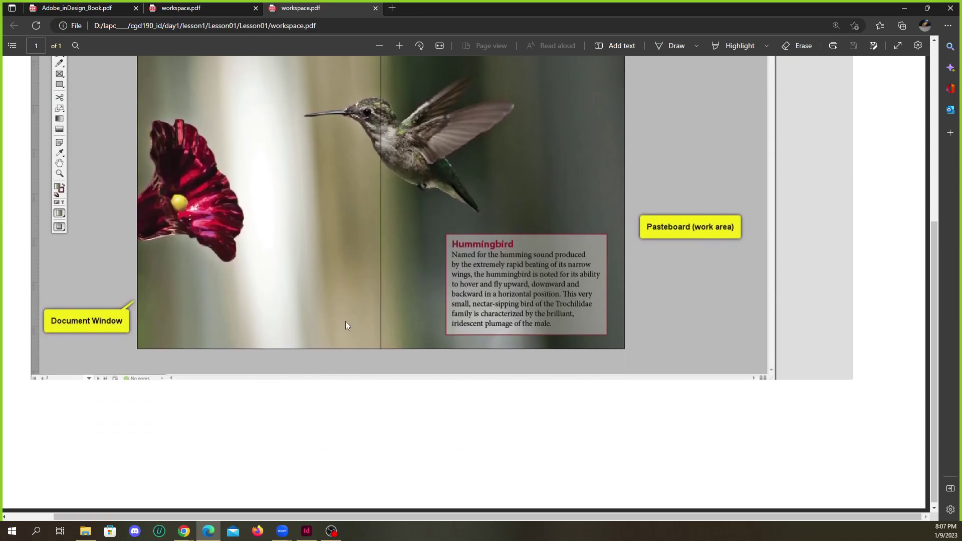
Examine the lower part of the workspace.pdf diagram, around the Document Window label and the bar beneath the page.
scroll(233, 340, "up", 2)
scroll(143, 346, "down", 1)
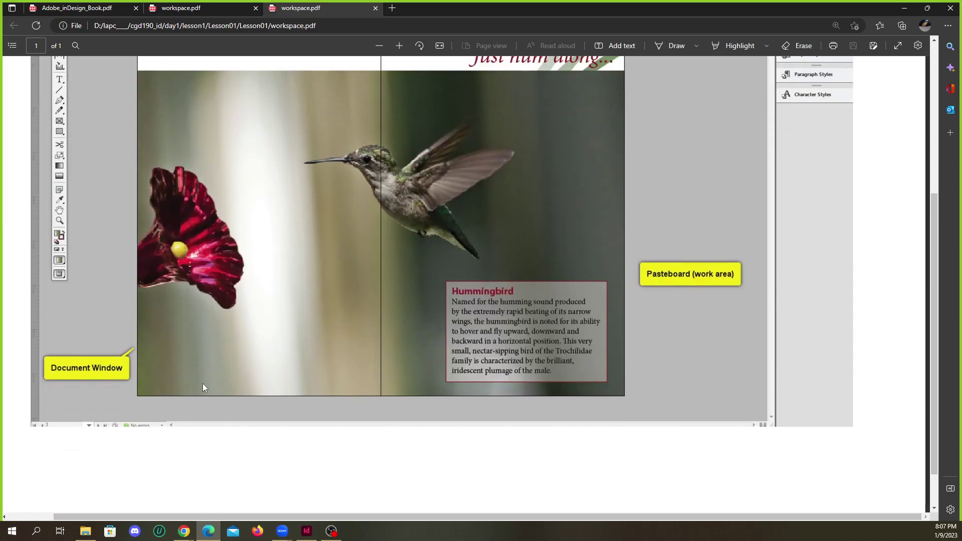
scroll(263, 386, "up", 5)
scroll(266, 387, "down", 6)
scroll(277, 401, "up", 3)
scroll(244, 413, "down", 3)
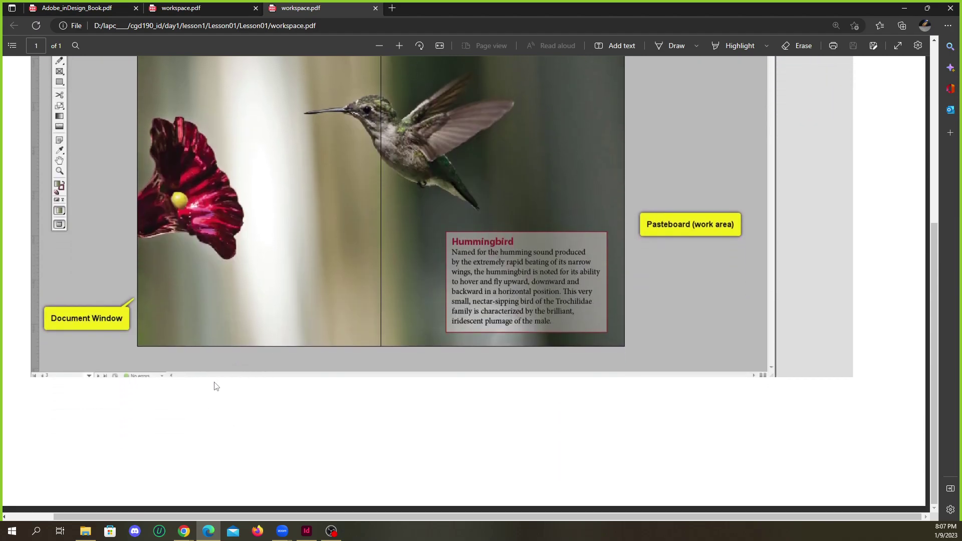
scroll(349, 347, "up", 2)
Close both workspace.pdf documents, minimize the Edge window and switch back to InDesign.
left_click(376, 8)
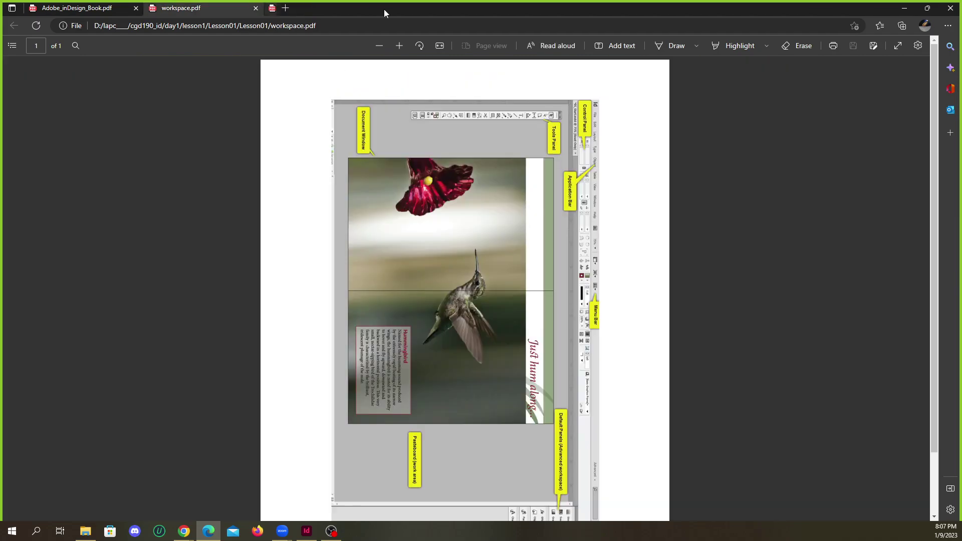
left_click(255, 8)
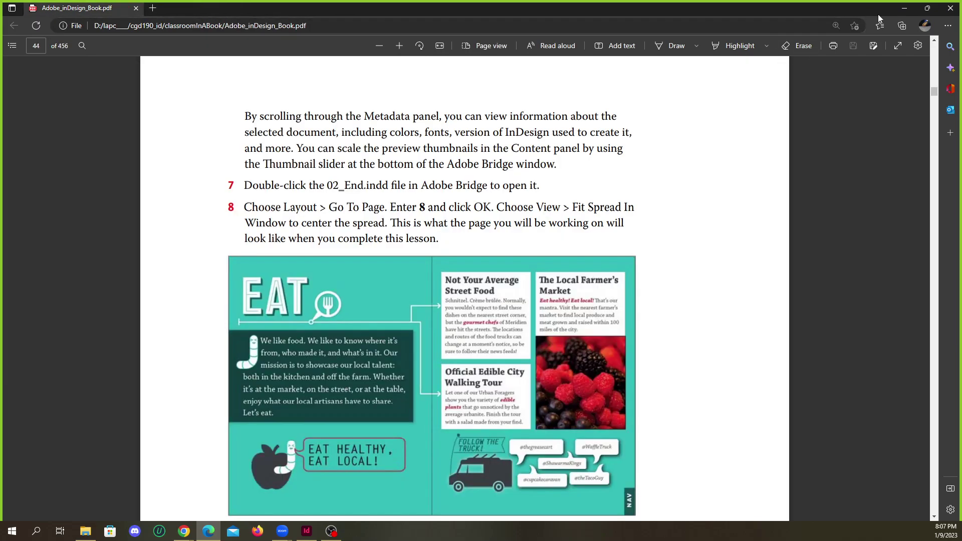
left_click(904, 8)
left_click(307, 530)
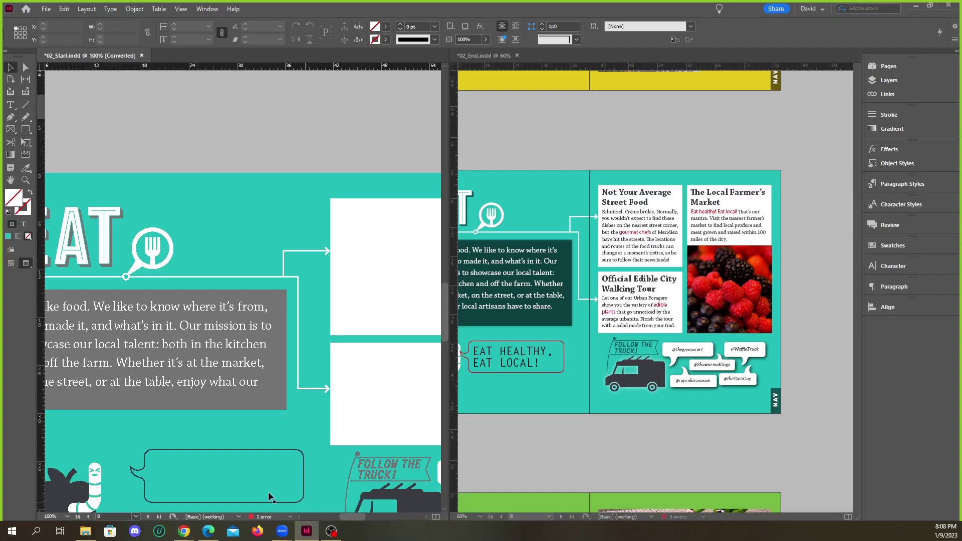
Review the preset magnification levels available for 02_Start.indd without choosing a different one.
left_click(67, 517)
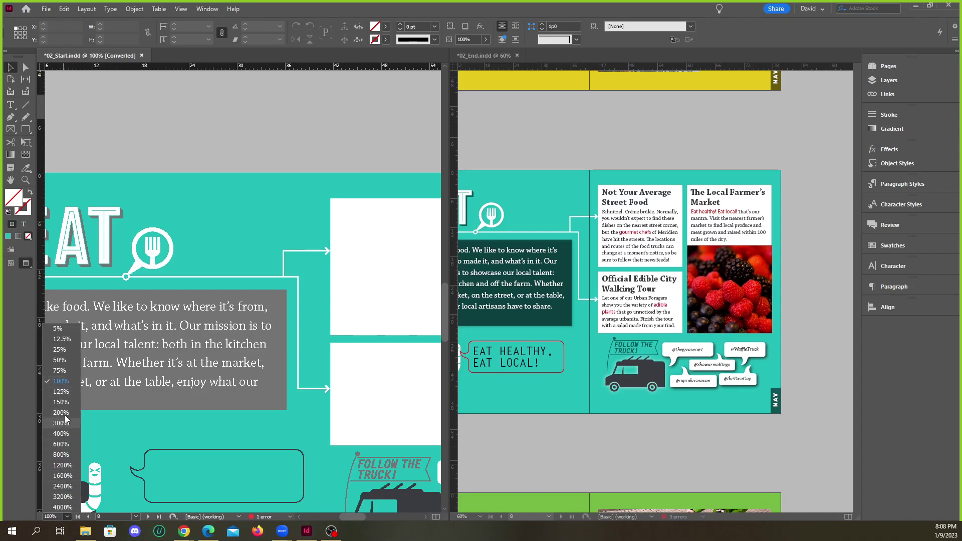
left_click(61, 519)
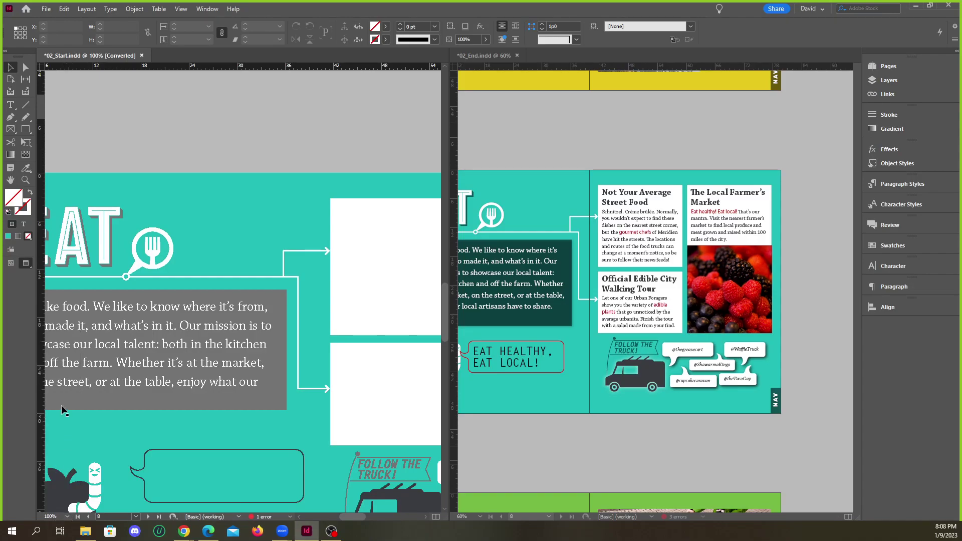
left_click(60, 519)
left_click(61, 519)
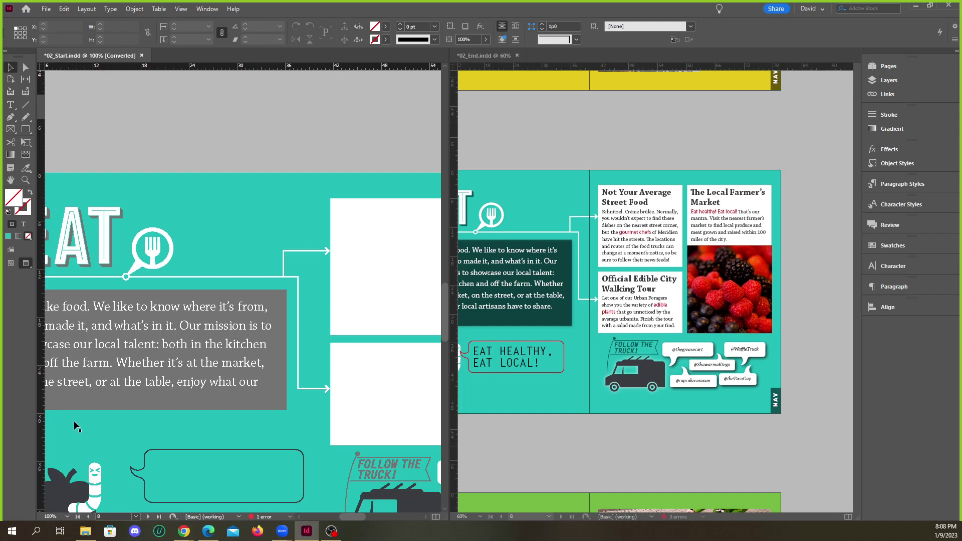
left_click(67, 516)
key("Escape")
Browse backward and forward through the pages of 02_Start.indd, check the page list, and finish on page 9.
left_click(148, 516)
left_click(89, 517)
left_click(89, 517)
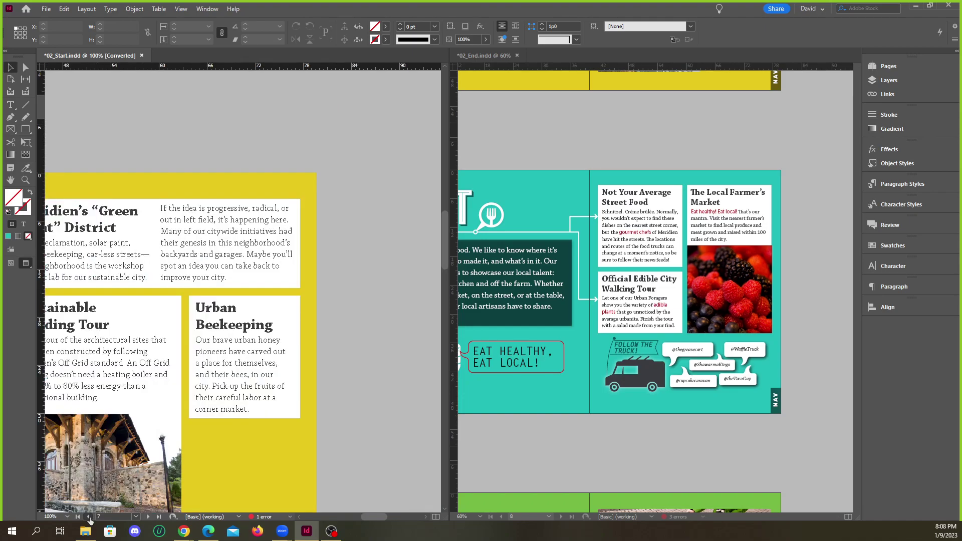
left_click(89, 517)
left_click(89, 517)
left_click(88, 517)
left_click(148, 516)
left_click(148, 517)
left_click(147, 516)
left_click(148, 516)
left_click(148, 516)
left_click(136, 517)
left_click(116, 440)
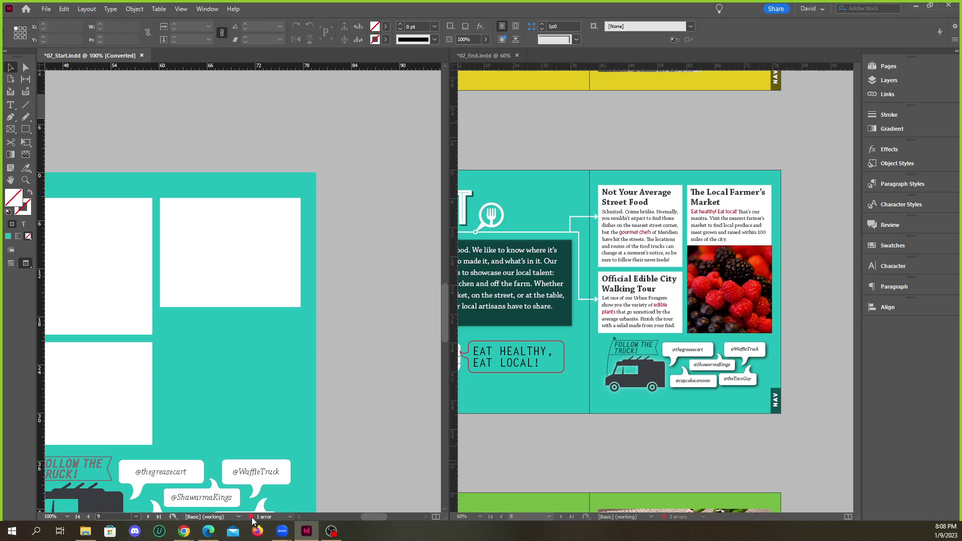
Bring up the Preflight panel from the error status of 02_Start.indd, move it over the document, and close it.
left_click(557, 482)
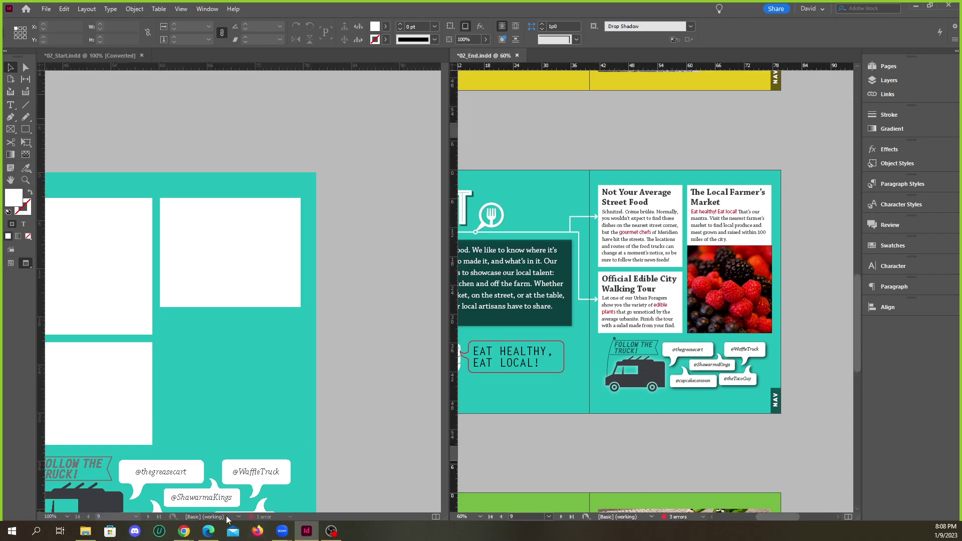
left_click(259, 519)
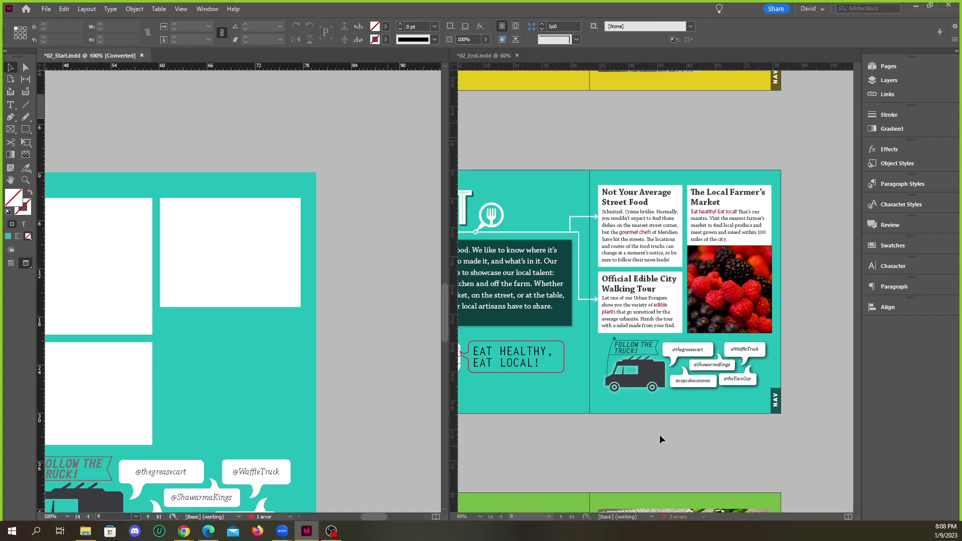
key("alt+Tab")
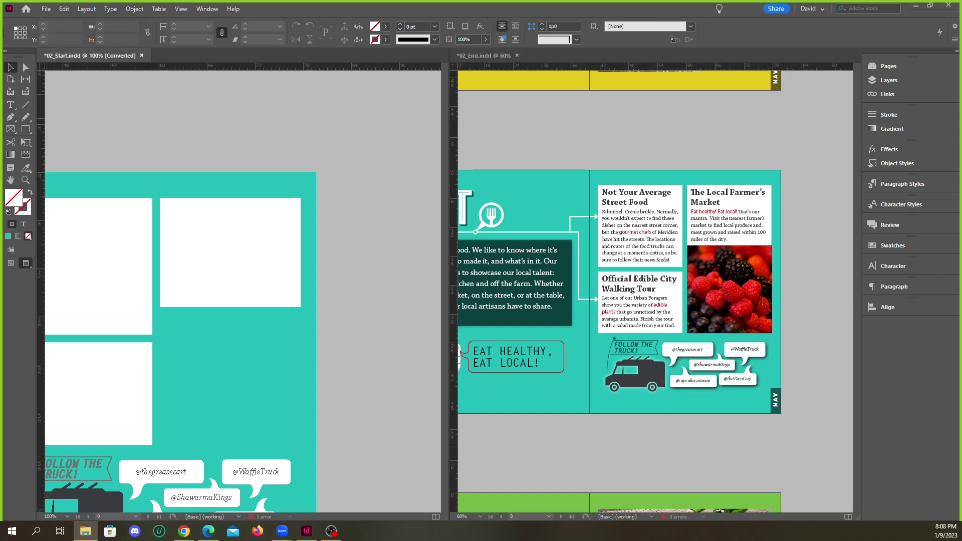
left_click_drag(961, 240, 358, 158)
left_click(383, 150)
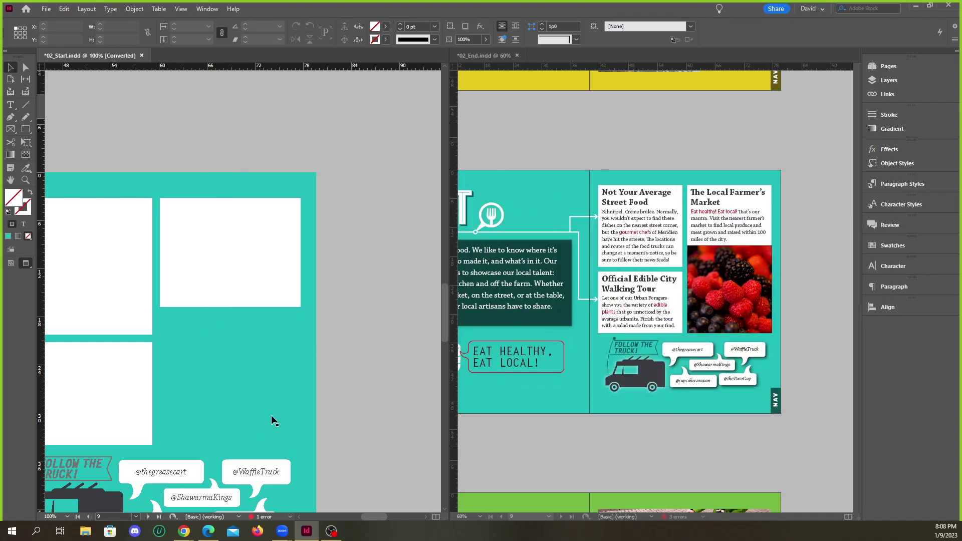
double_click(261, 516)
left_click(384, 151)
Look over the available panels and reopen the Preflight panel from the Output group.
left_click(207, 9)
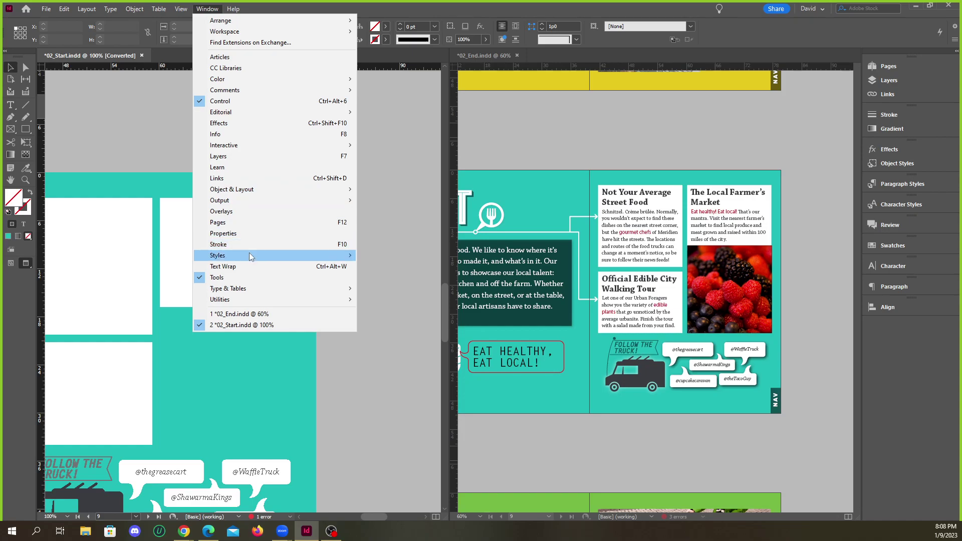
mouse_move(261, 299)
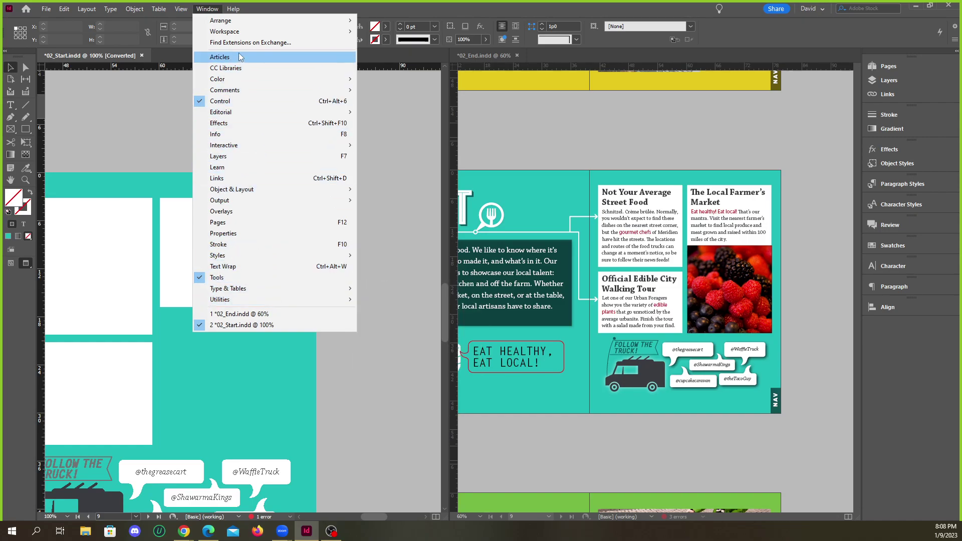
mouse_move(244, 188)
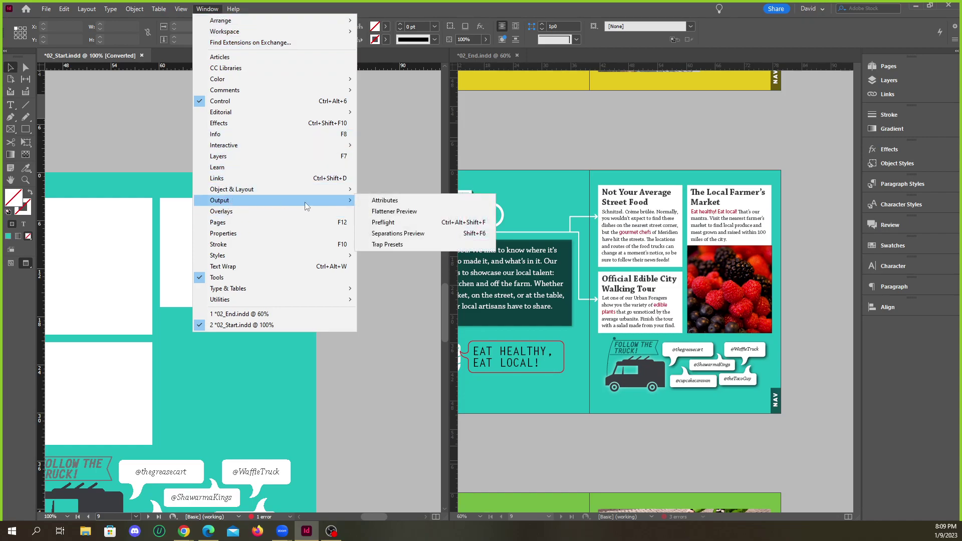
left_click(396, 223)
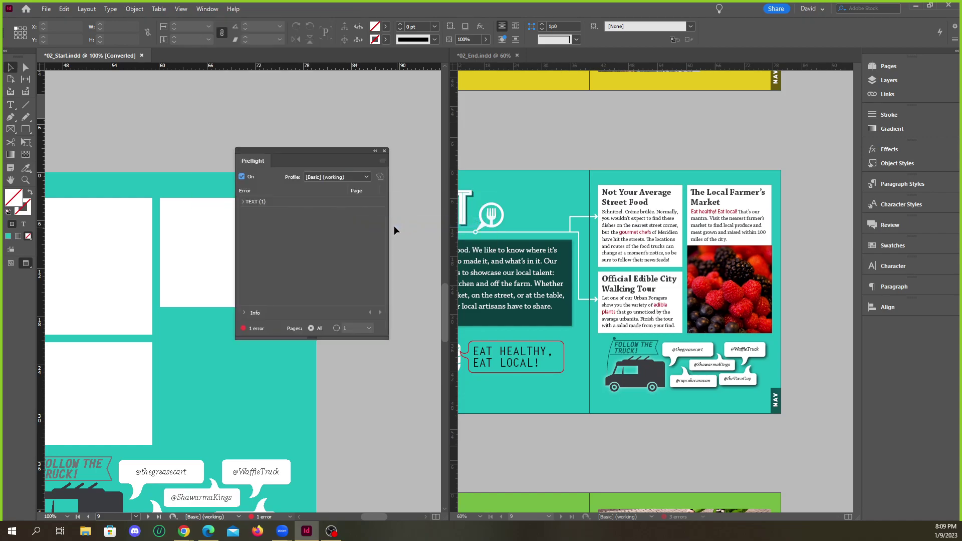
Expand the overset text error in Preflight and jump to the text frame that causes it.
mouse_move(304, 154)
left_mouse_down()
mouse_move(337, 157)
mouse_move(326, 146)
mouse_move(298, 149)
mouse_move(311, 150)
mouse_move(293, 161)
mouse_move(331, 161)
mouse_move(317, 161)
left_mouse_up()
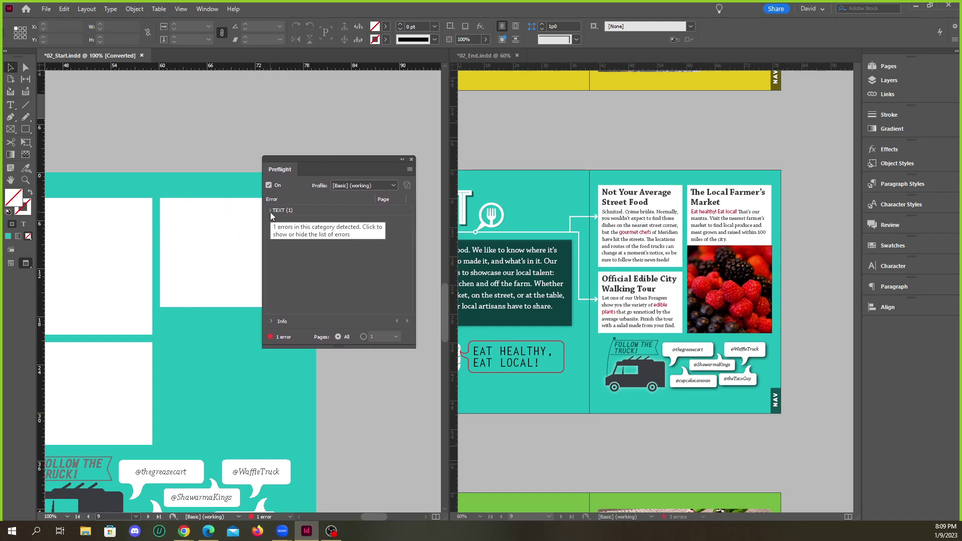
left_click_drag(318, 164, 334, 164)
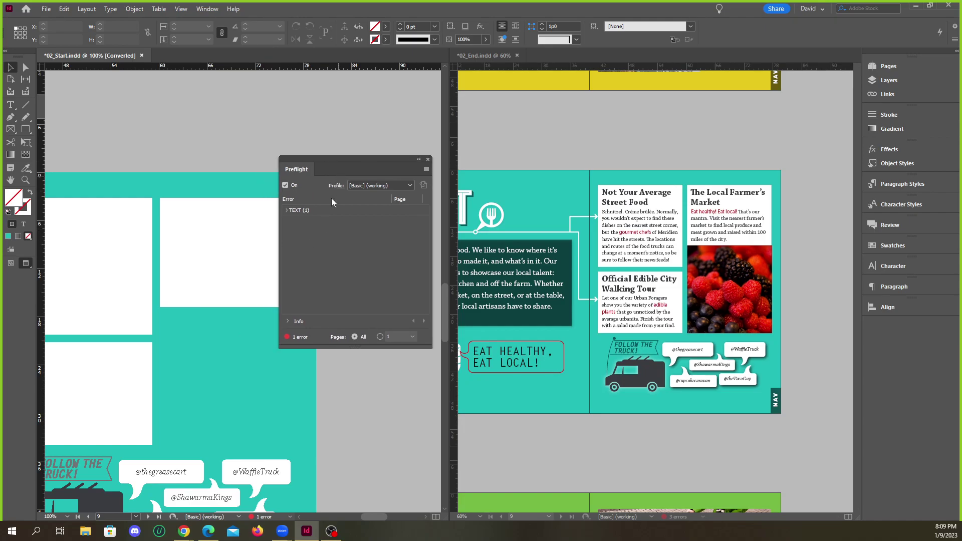
left_click(287, 212)
left_click(287, 211)
left_click(286, 210)
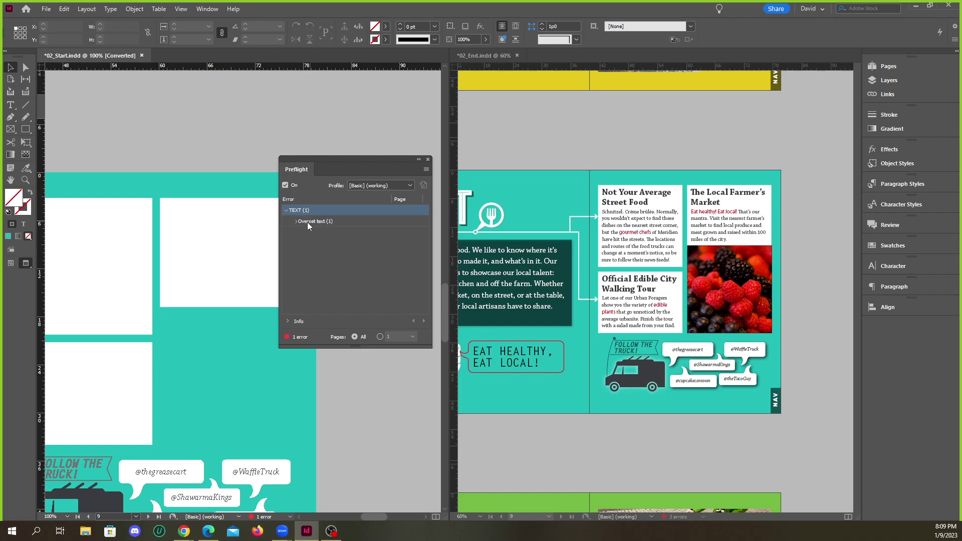
left_click(312, 222)
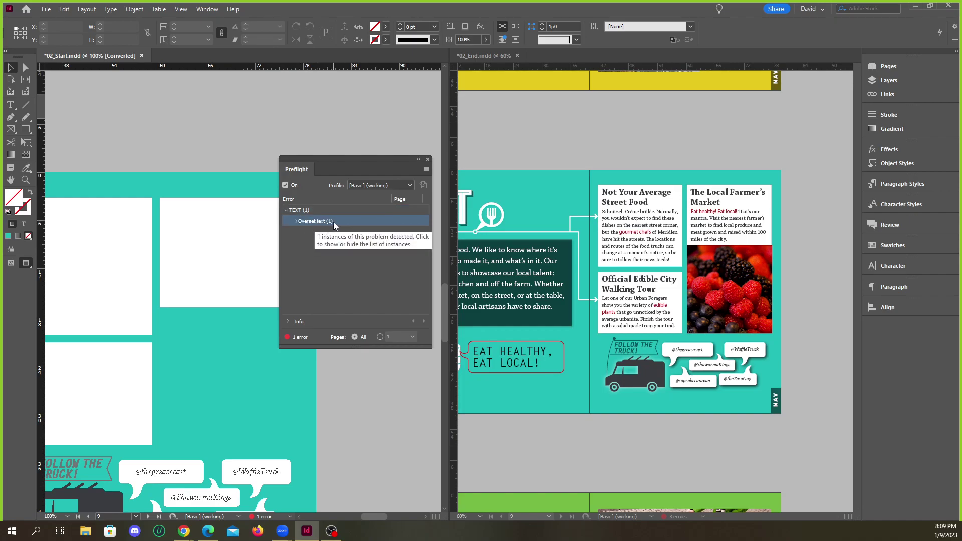
left_click(296, 221)
left_click(316, 235)
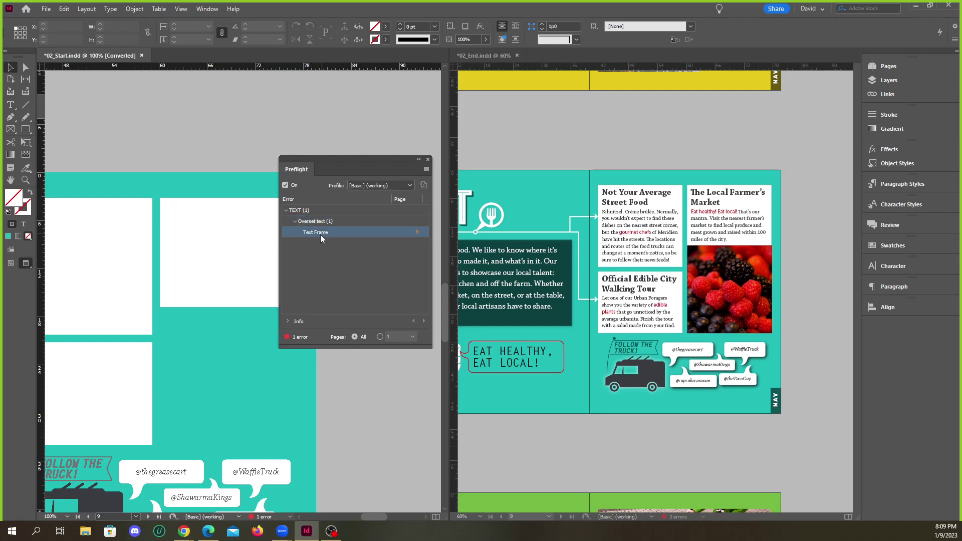
double_click(318, 233)
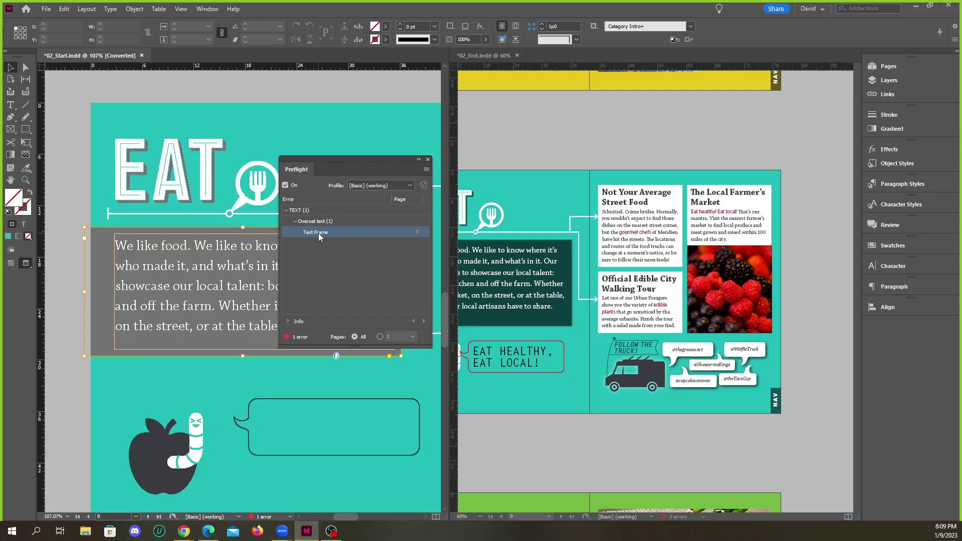
Collapse the Preflight panel and deselect the overset intro text frame.
left_click(418, 162)
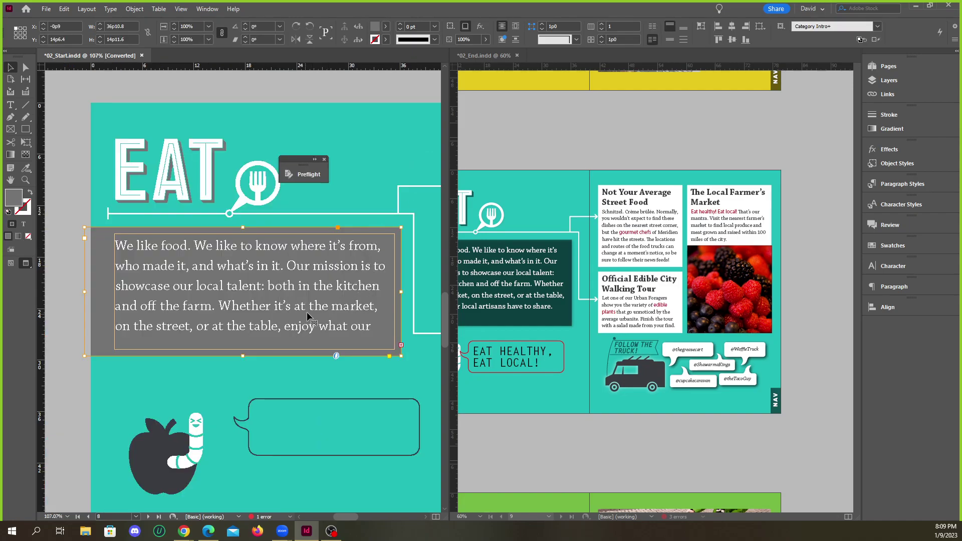
left_click(263, 398)
left_click(245, 287)
left_click(80, 188)
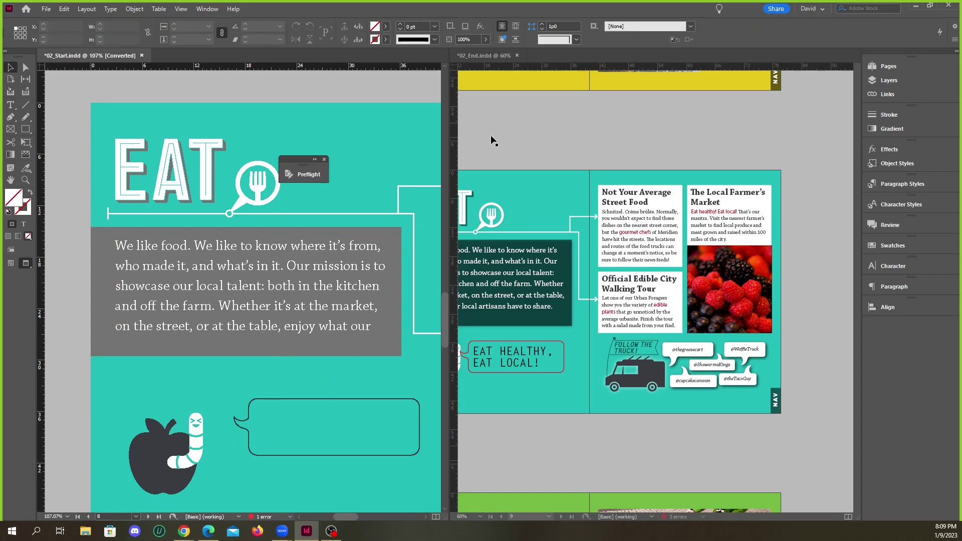
Consolidate the side-by-side 02_Start and 02_End documents into tabs of a single window.
scroll(218, 311, "up", 3)
scroll(231, 311, "down", 4)
scroll(284, 297, "up", 1)
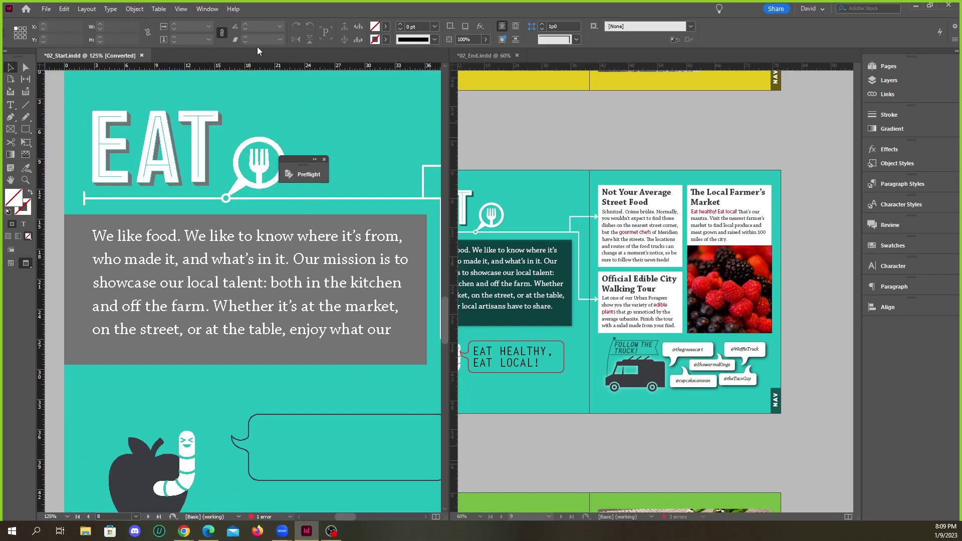
left_click(212, 11)
mouse_move(295, 20)
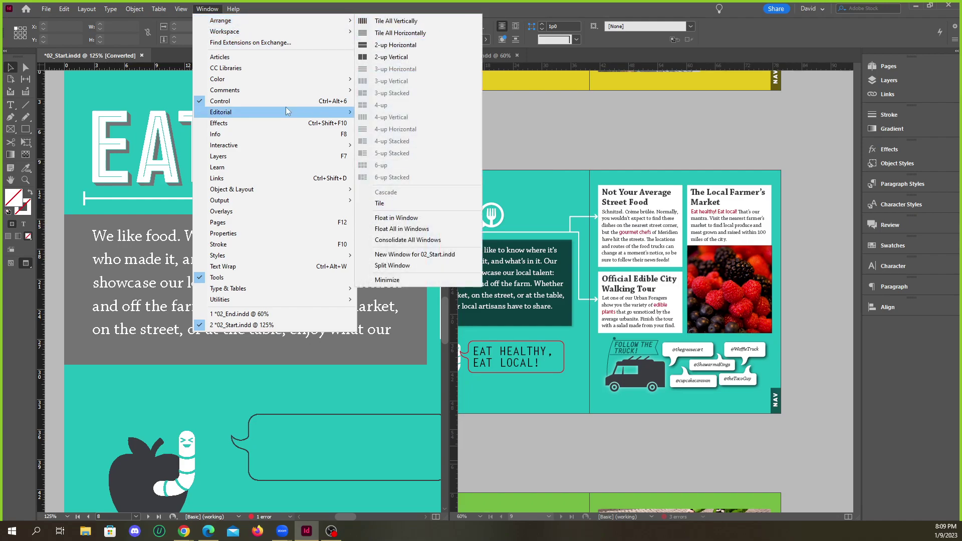
mouse_move(239, 20)
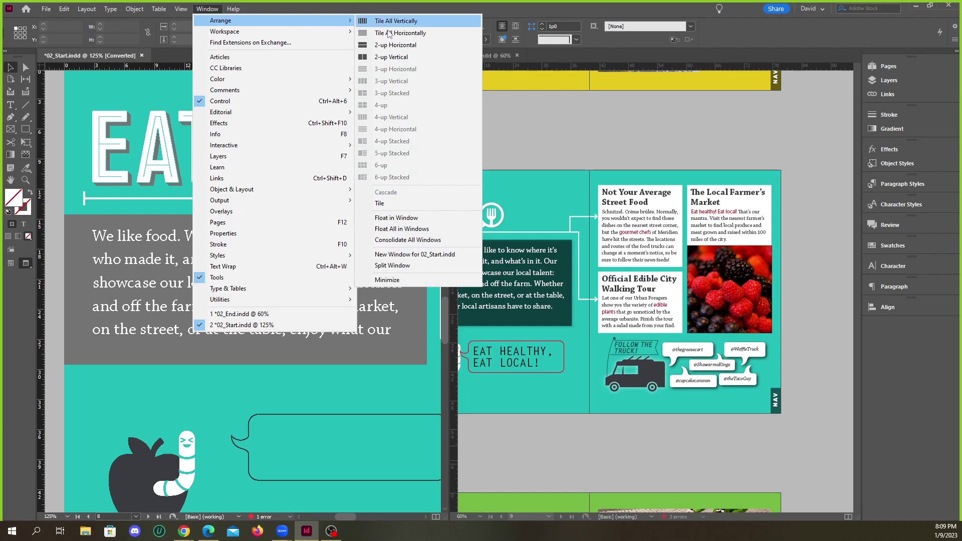
left_click(423, 240)
scroll(224, 234, "down", 1)
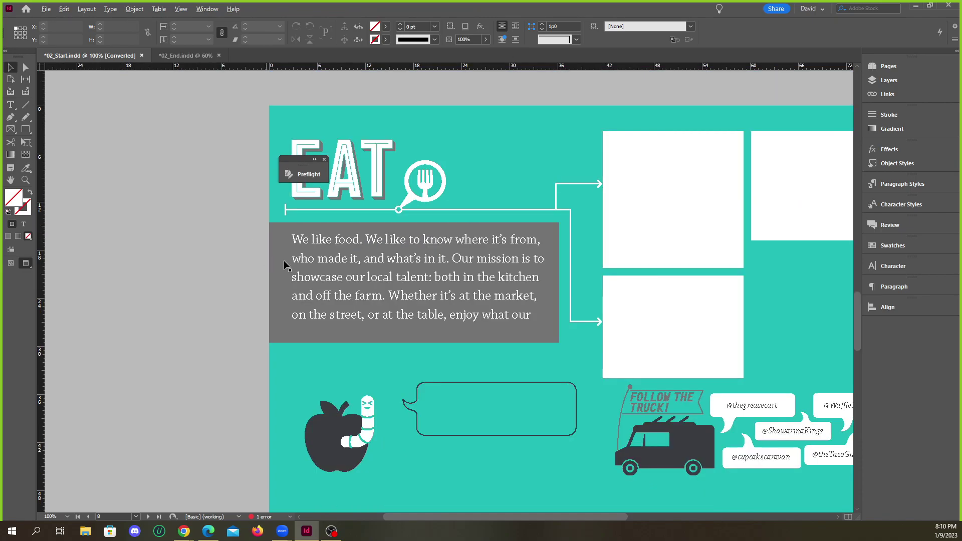
scroll(569, 301, "up", 2)
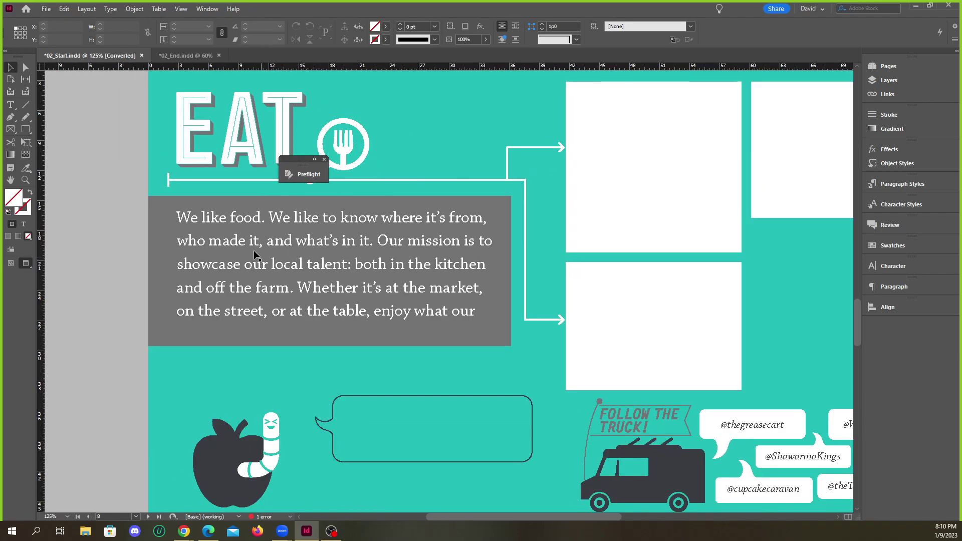
Check the available screen modes while keeping Preview, and deselect the hidden pasteboard artwork.
left_click_drag(81, 205, 124, 271)
left_click(207, 8)
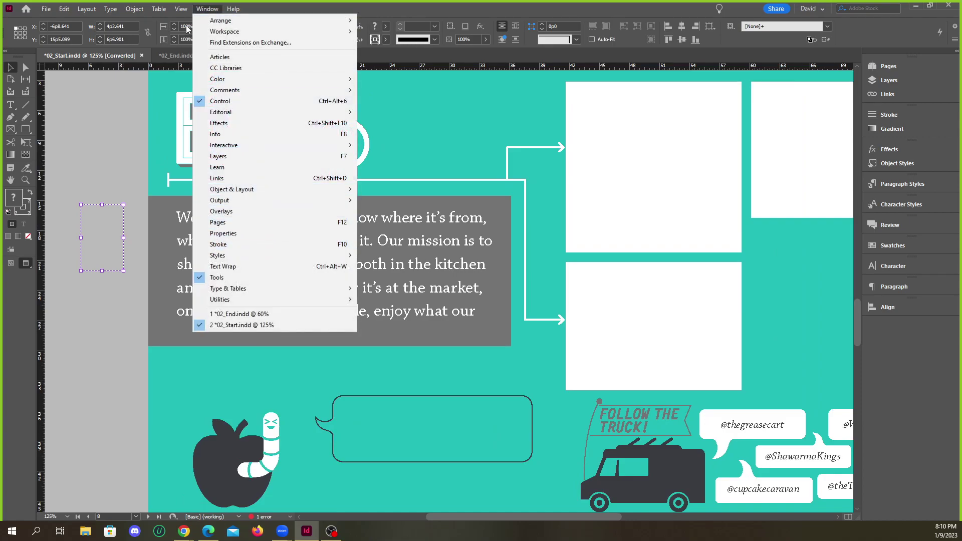
left_click(181, 9)
mouse_move(294, 160)
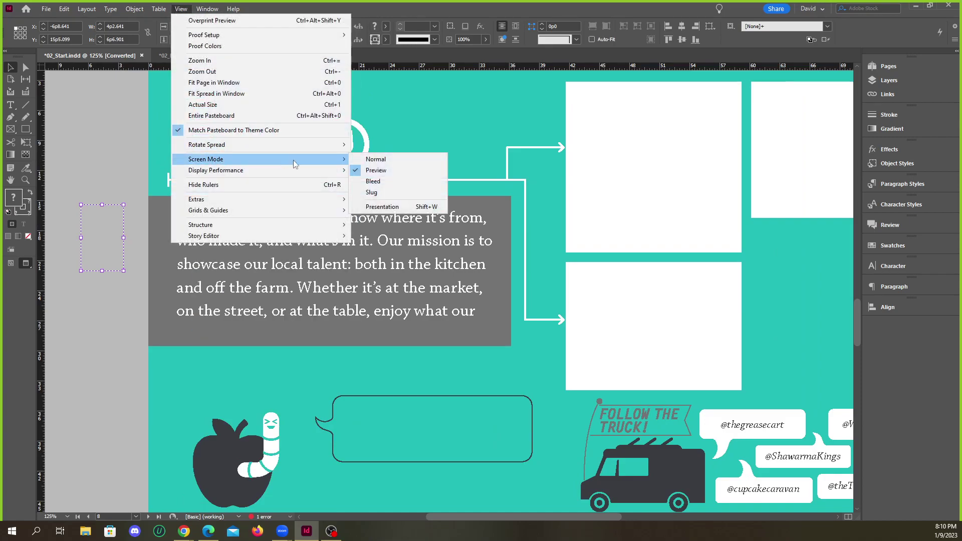
left_click(380, 171)
left_click(121, 172)
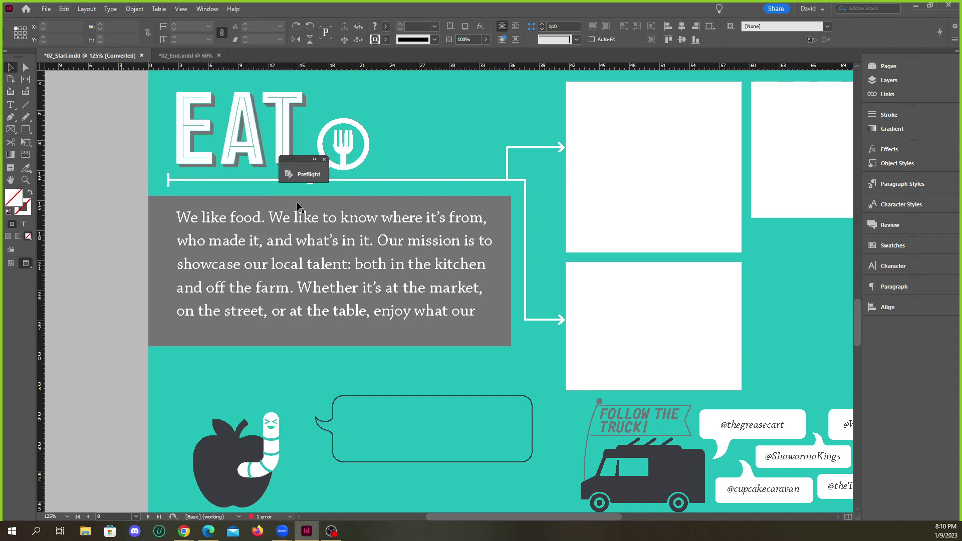
Show the page at actual size and move the collapsed Preflight panel off the artwork onto the pasteboard.
key("ctrl+1")
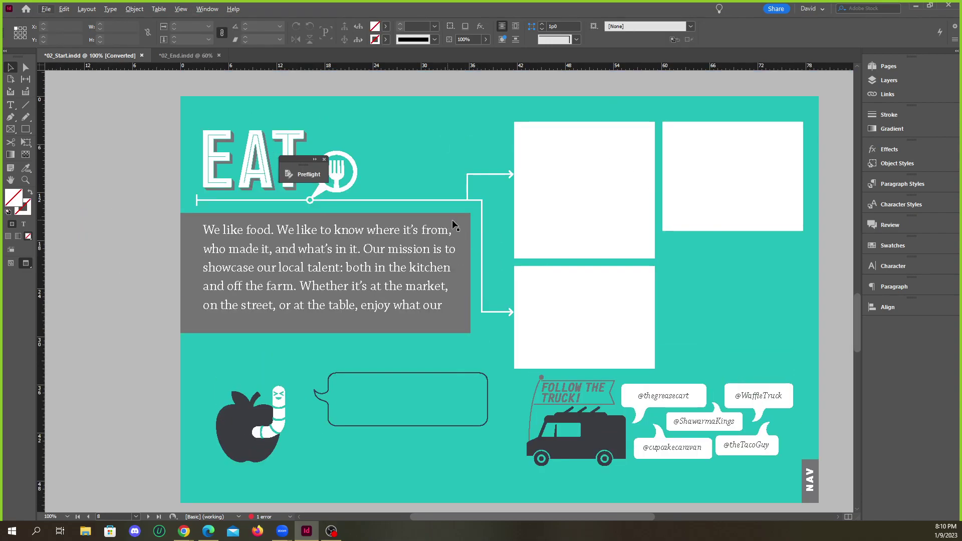
left_click_drag(304, 159, 88, 99)
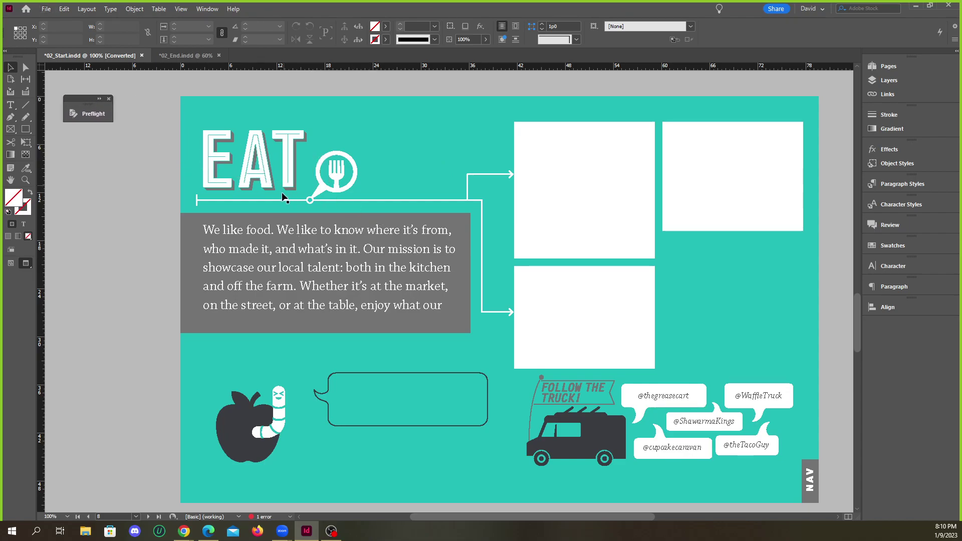
Alternate between Preview and Normal screen modes to compare the pasteboard items and bleed, finishing in Normal.
key("w")
key("w")
key("w")
key("w")
key("w")
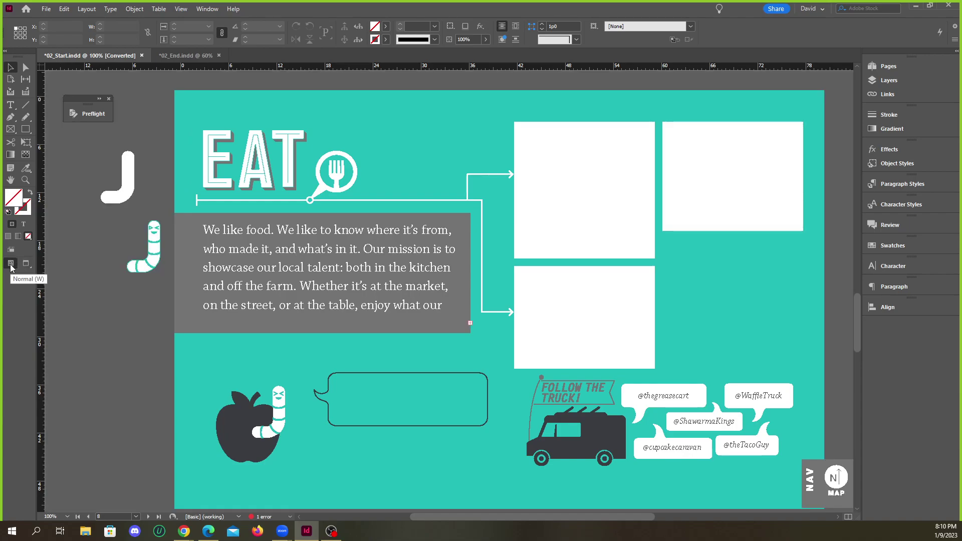
key("w")
key("w")
key("w")
key("w")
key("w")
key("w")
key("w")
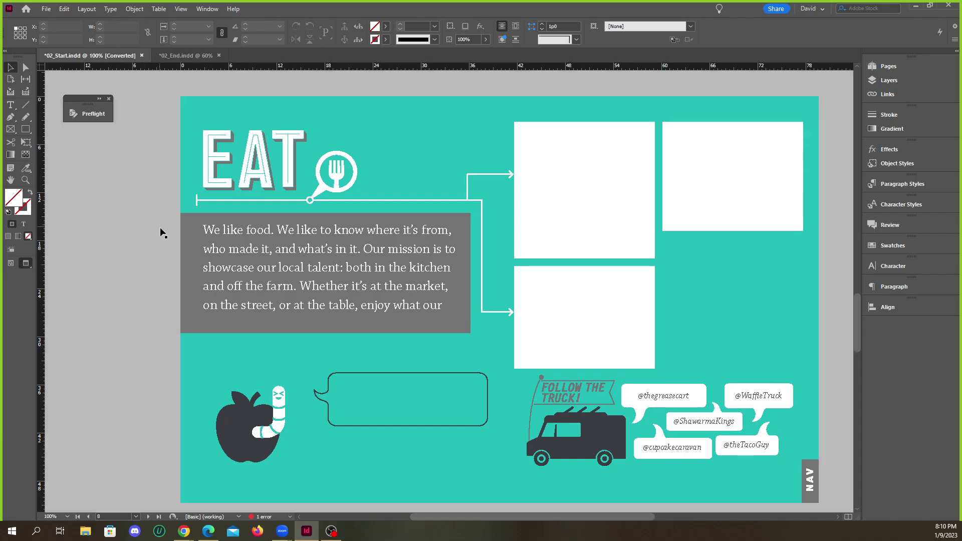
key("w")
key("w")
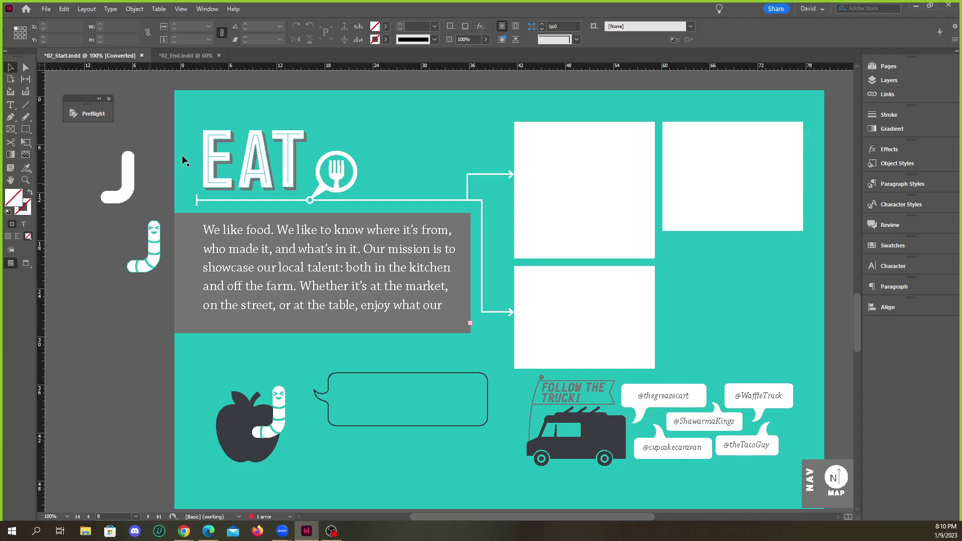
Try shrinking the teal background frame from its upper-left corner to expose the page edge, and undo the resize.
left_click(186, 170)
left_click(166, 191)
key("w")
left_click(182, 221)
left_click(181, 155)
left_click_drag(174, 90, 228, 124)
left_click(188, 108)
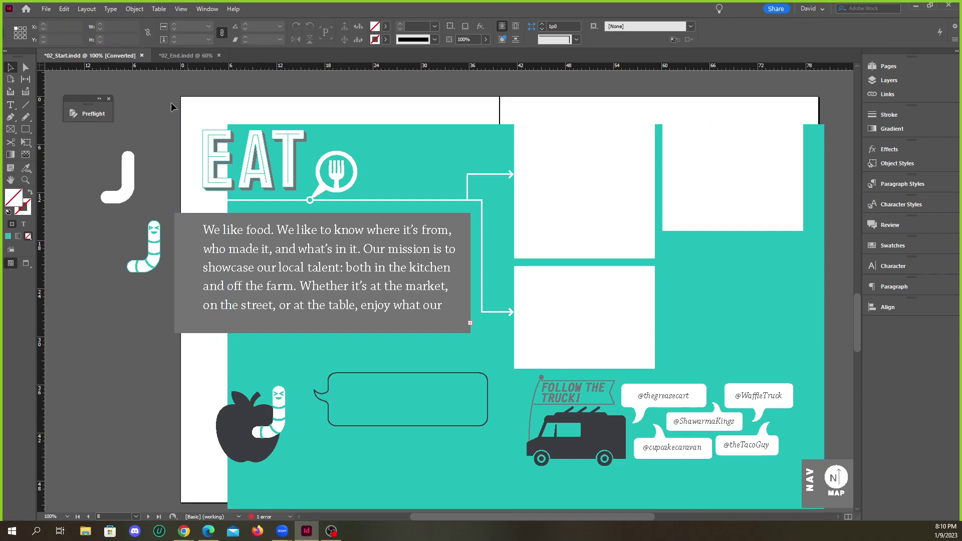
scroll(186, 104, "up", 3)
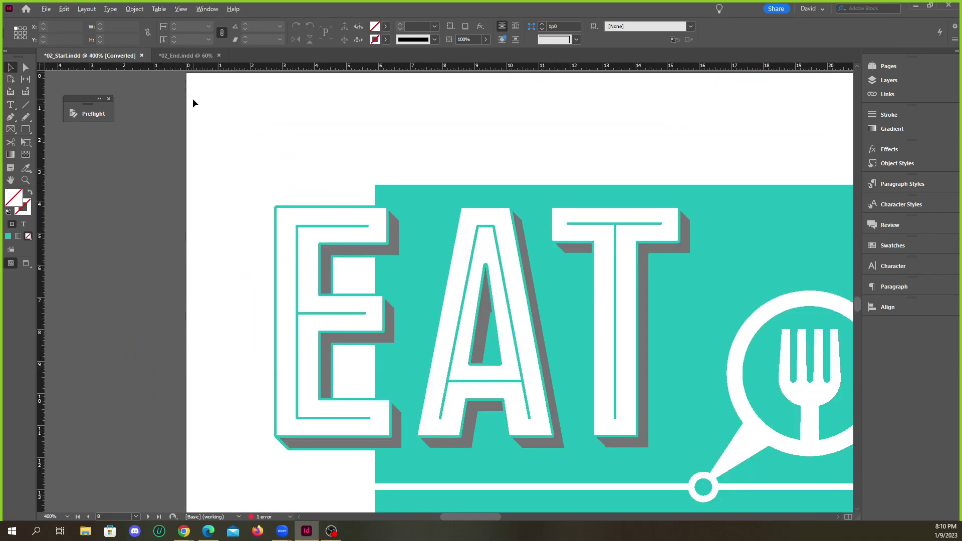
scroll(227, 242, "down", 2)
key("ctrl+z")
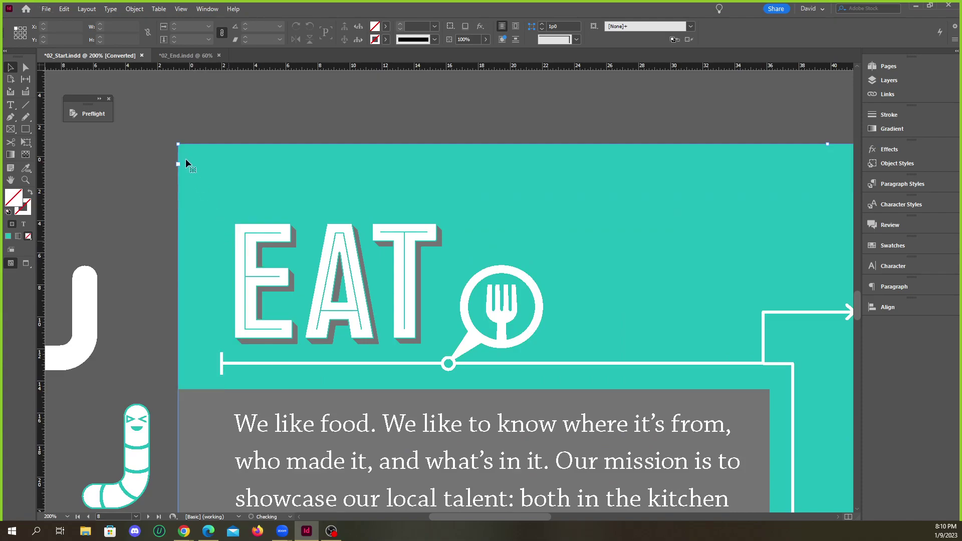
left_click(154, 166)
Compare the bleed around the page's upper-left corner by alternating between Preview and Normal screen modes.
key("w")
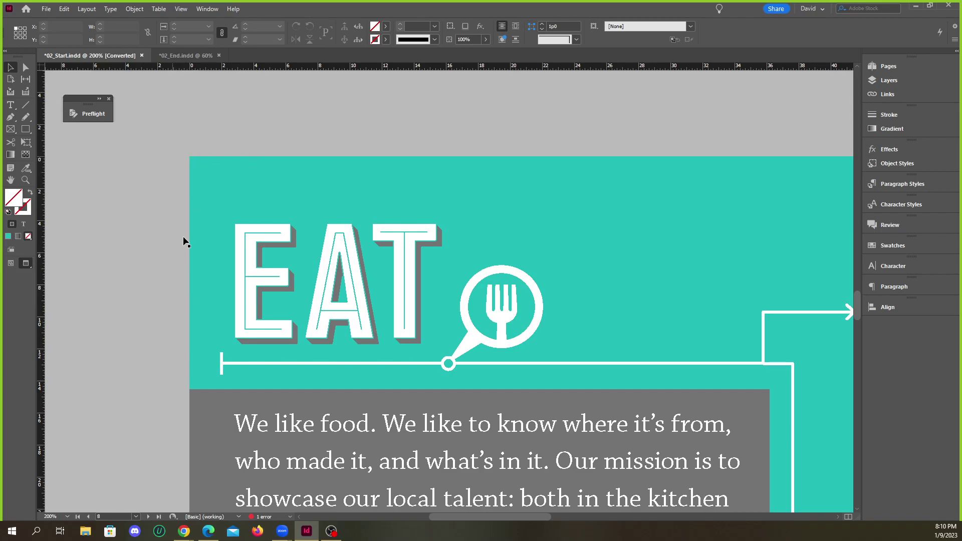
key("w")
key("w")
key("w")
key("w")
key("w")
key("w")
key("w")
key("w")
key("w")
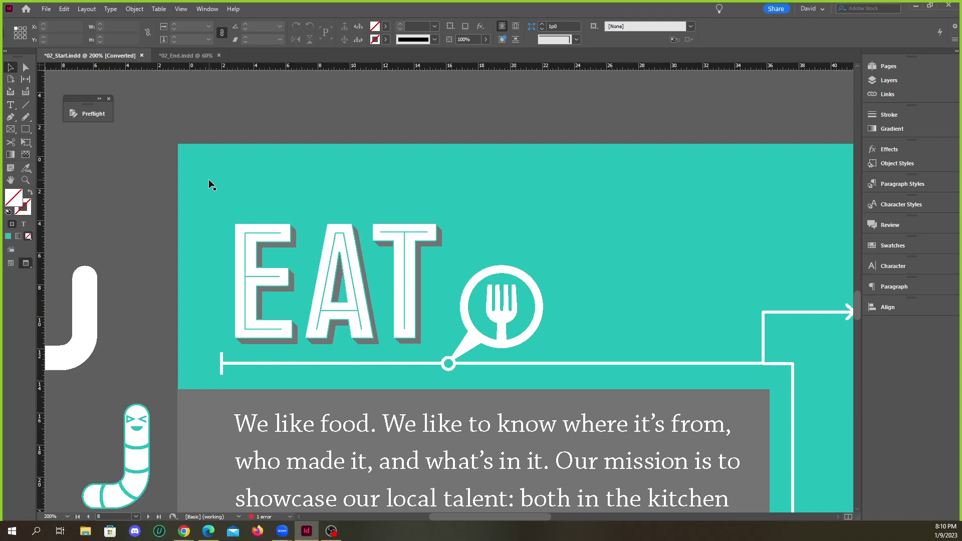
key("w")
key("w")
Examine the overset text marker at the lower-right corner of the intro text frame.
scroll(246, 206, "down", 4)
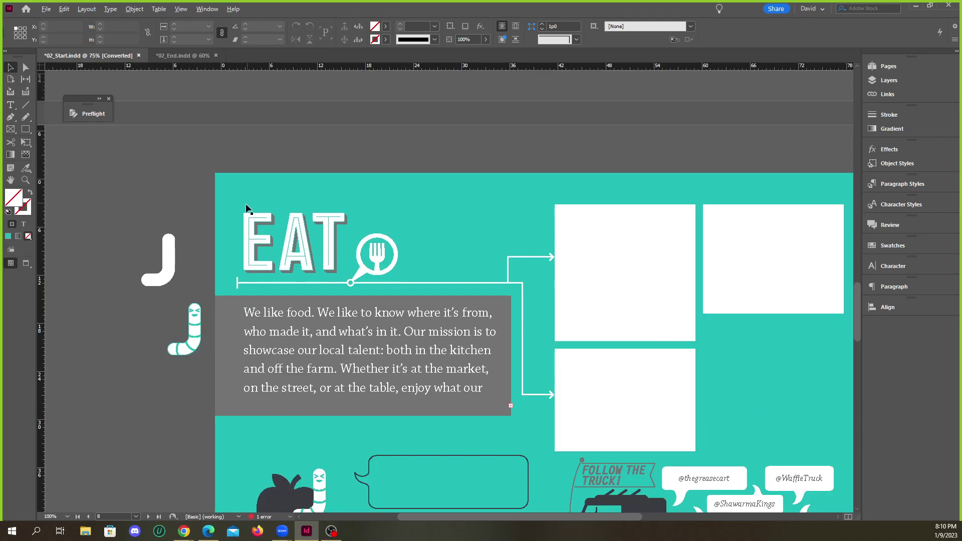
scroll(265, 344, "up", 1)
scroll(266, 343, "down", 2)
scroll(396, 391, "up", 2)
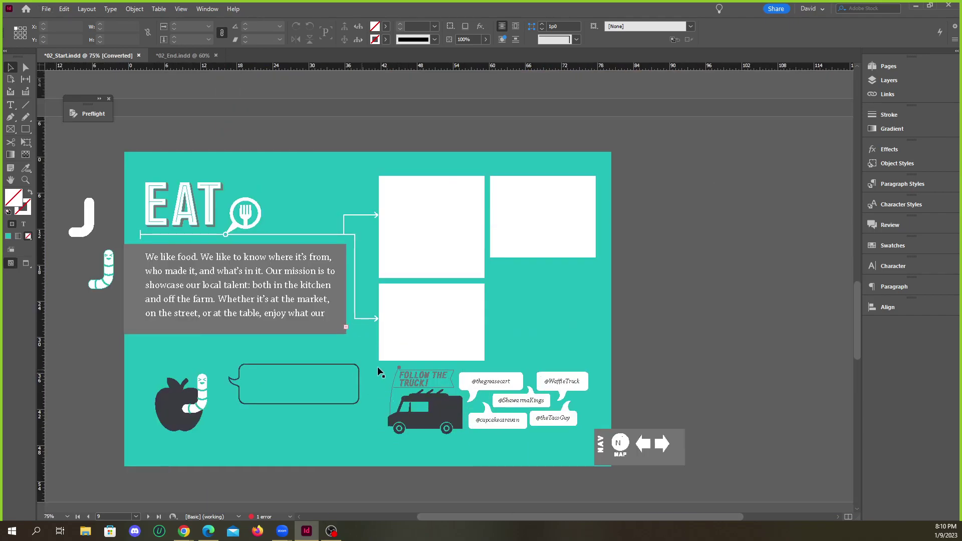
scroll(218, 342, "up", 1)
scroll(328, 334, "down", 1)
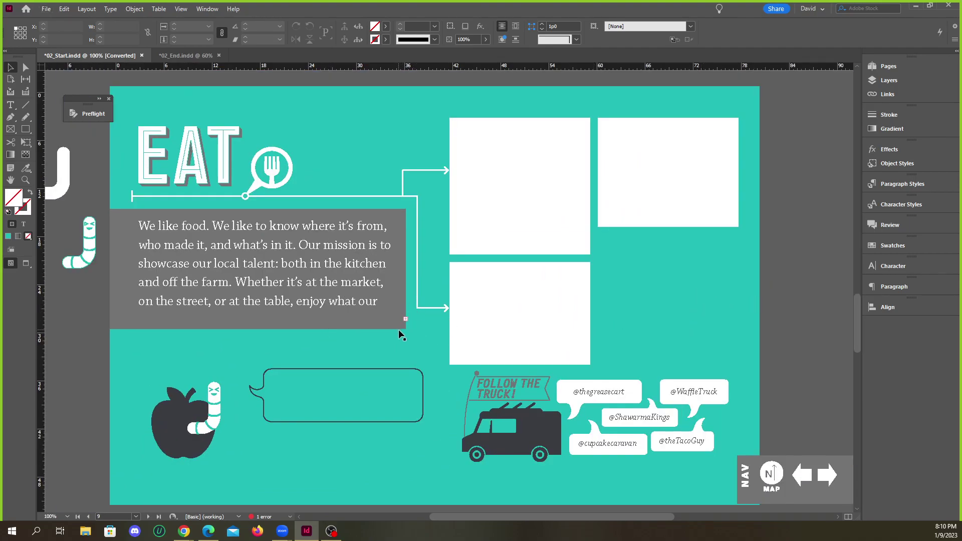
scroll(399, 330, "up", 3)
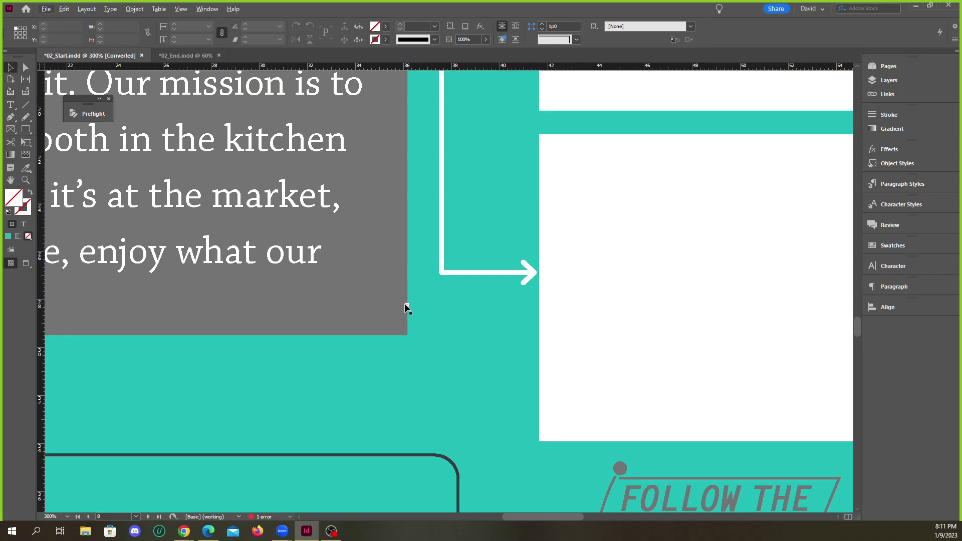
scroll(450, 325, "down", 5)
scroll(356, 342, "up", 2)
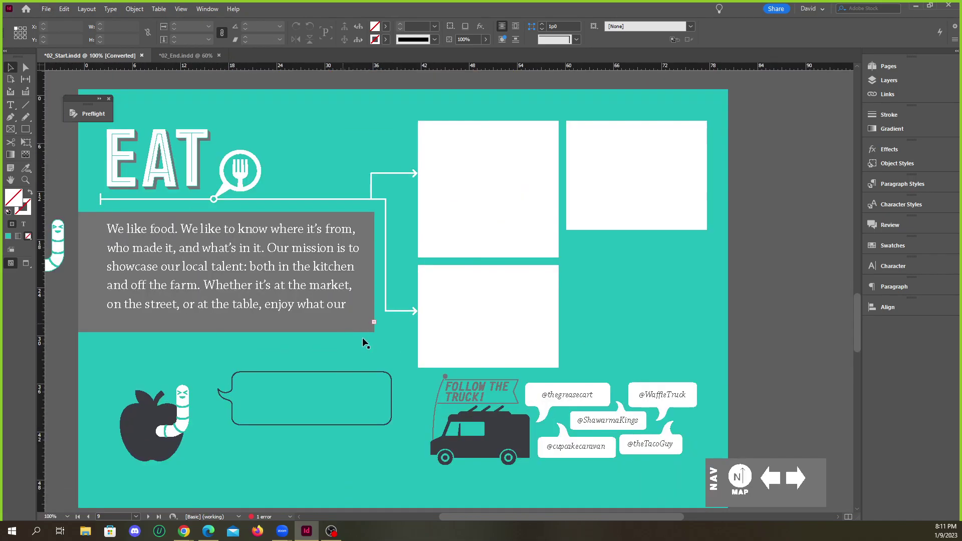
Compare how the intro frame's overset marker displays in Preview and Normal screen modes, finishing in Normal.
key("w")
key("w")
key("w")
key("w")
key("w")
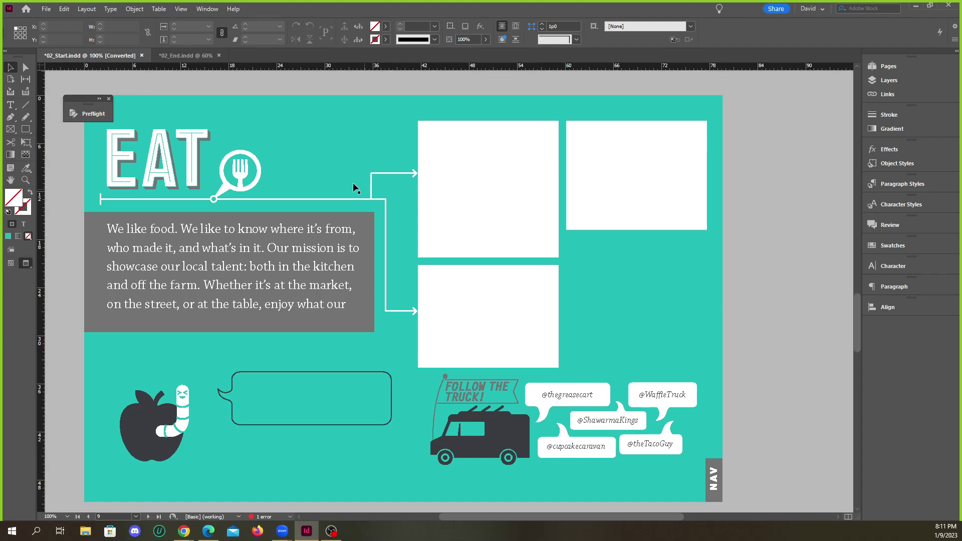
key("w")
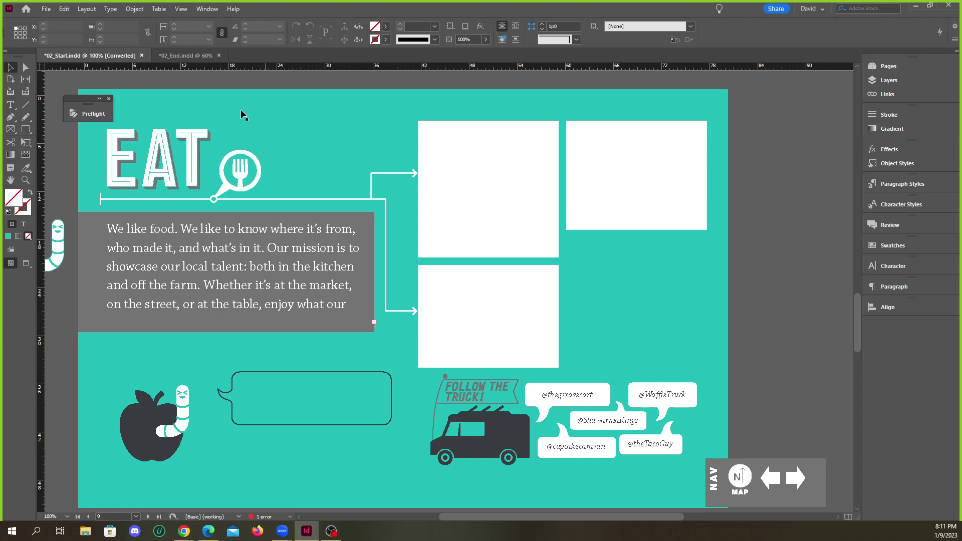
Turn on the display of frame edges in the 02_Start layout.
left_click(180, 10)
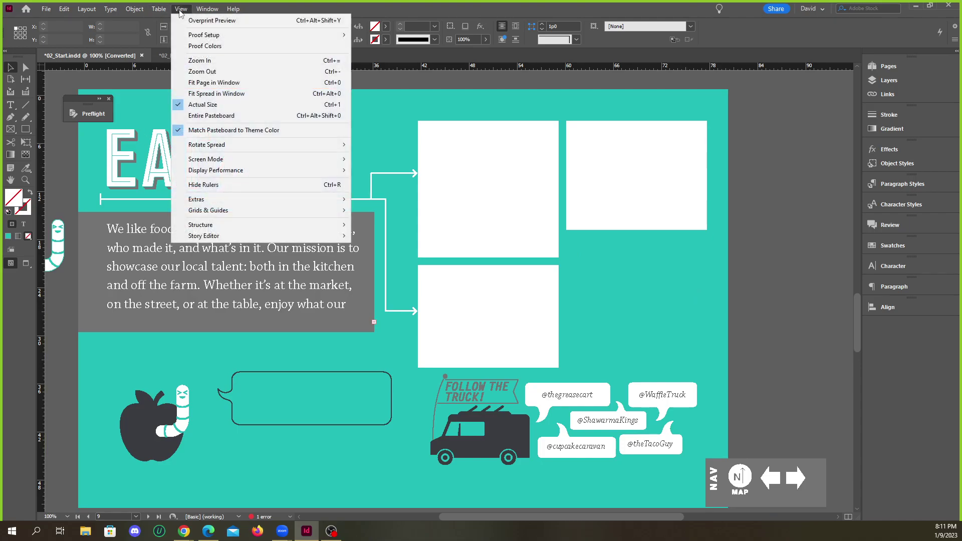
mouse_move(247, 199)
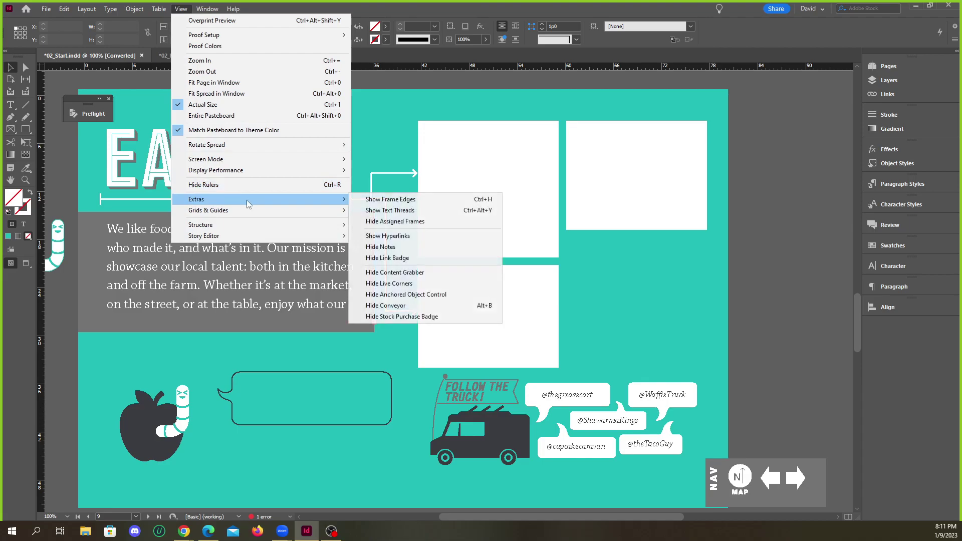
left_click(394, 200)
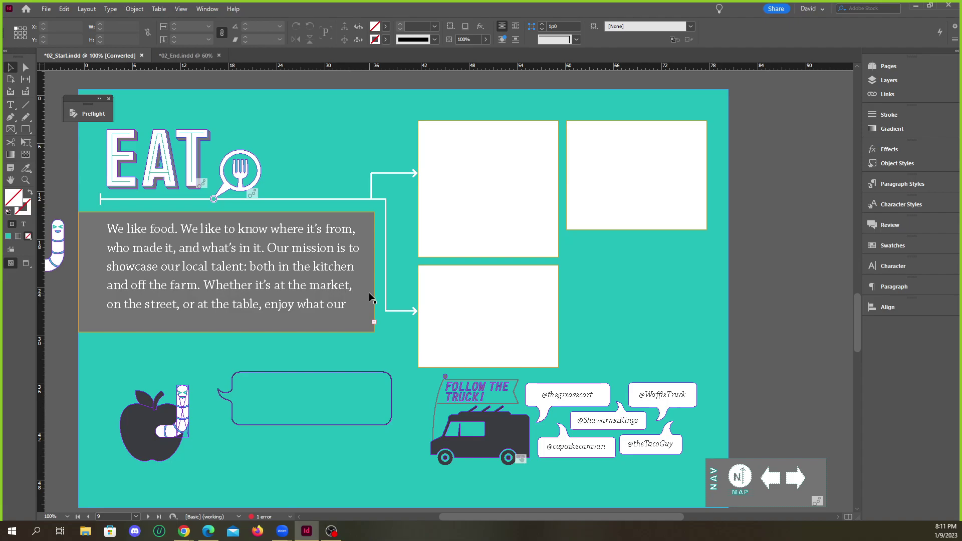
Show the layout guides and inspect them around the EAT spread.
left_click(181, 9)
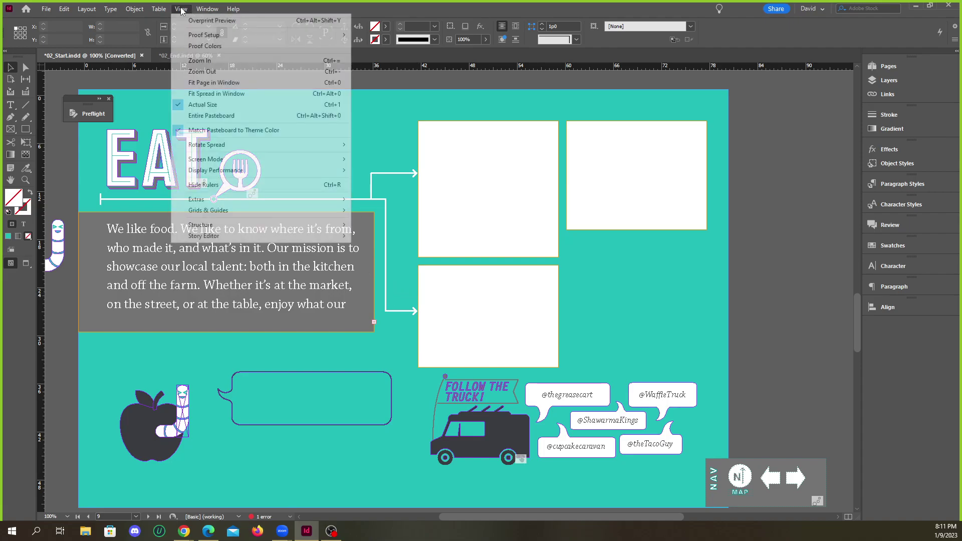
mouse_move(257, 201)
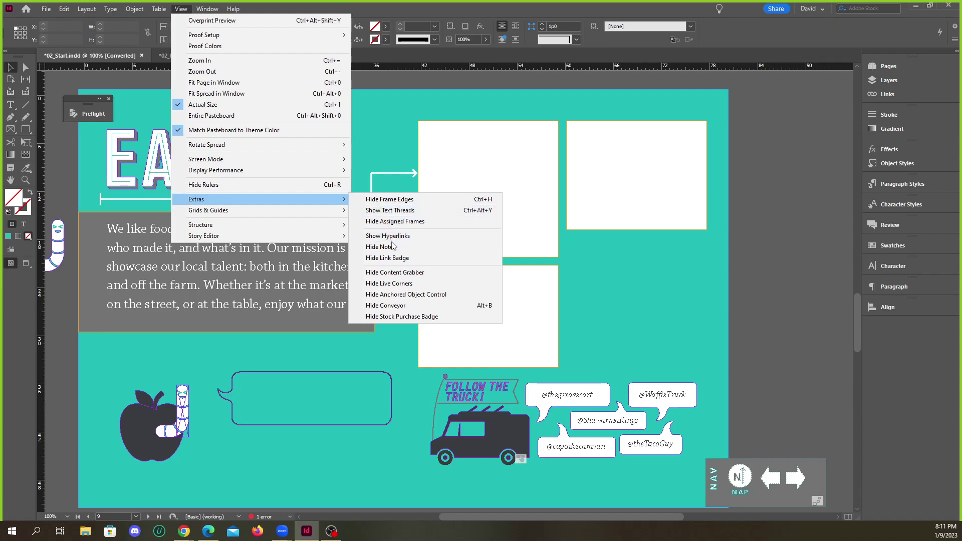
mouse_move(277, 213)
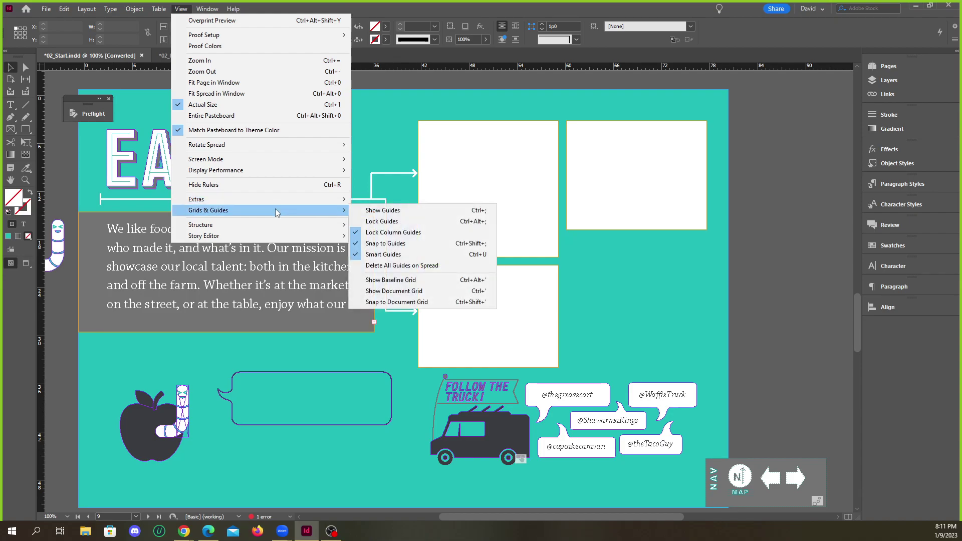
left_click(383, 211)
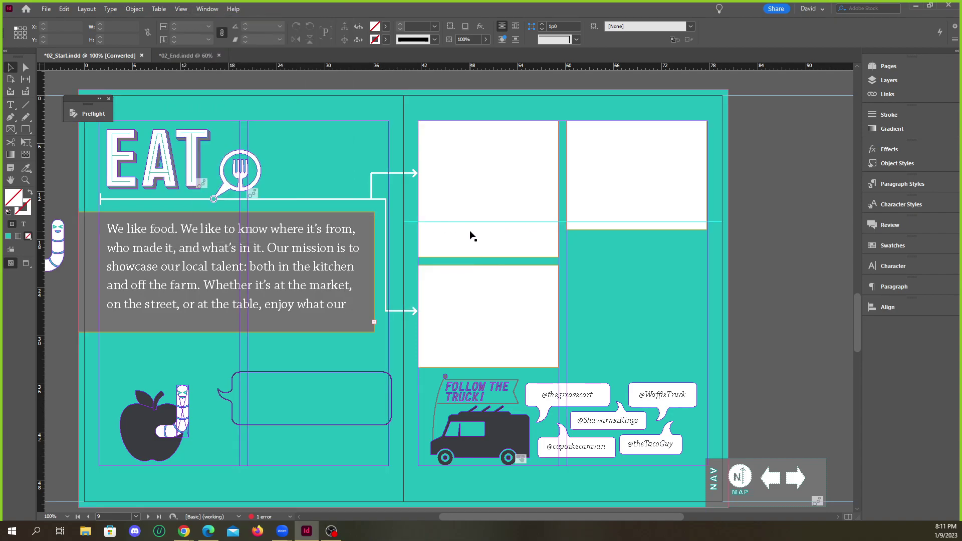
scroll(501, 242, "down", 1)
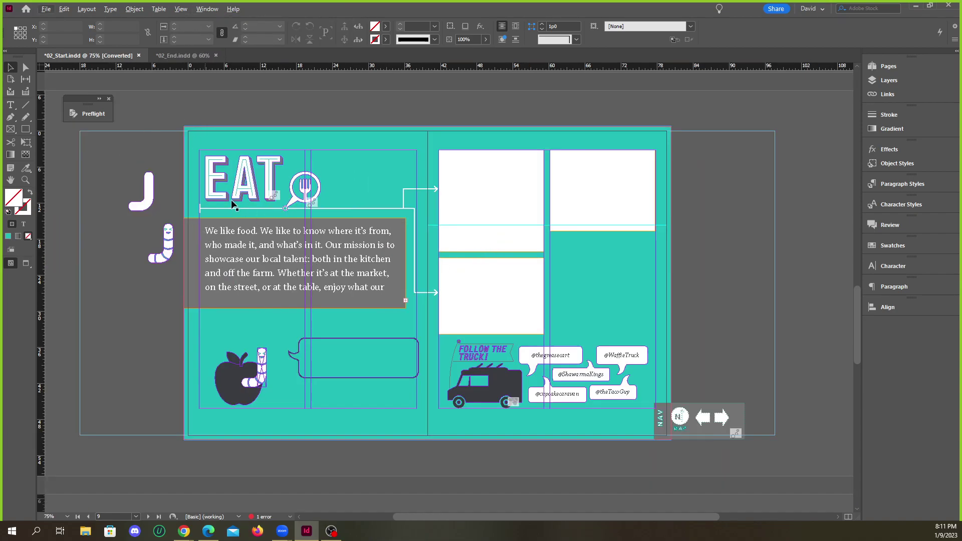
scroll(232, 203, "up", 2)
scroll(248, 257, "down", 2)
scroll(260, 255, "up", 2)
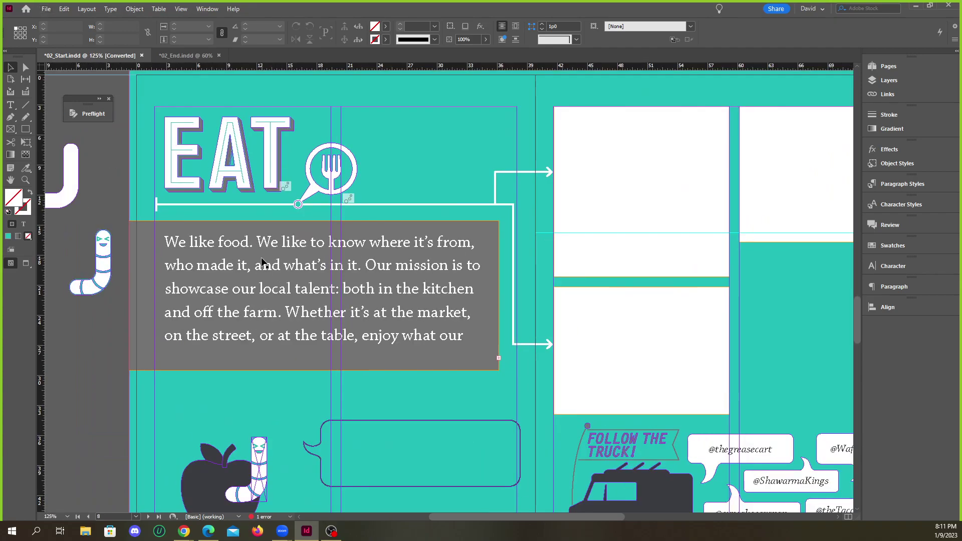
scroll(285, 254, "down", 1)
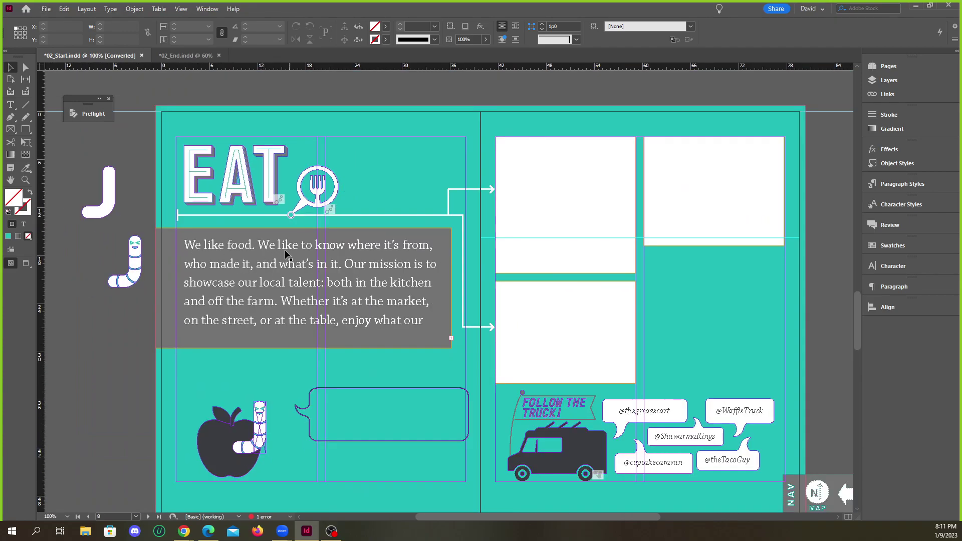
Compare the EAT spread's guides and frame edges in Preview and Normal screen modes, finishing in Normal.
left_click(180, 9)
left_click(153, 103)
left_click(180, 9)
left_click(148, 95)
key("w")
key("w")
key("w")
key("w")
key("w")
key("w")
key("w")
key("w")
scroll(410, 327, "down", 3)
scroll(404, 316, "up", 2)
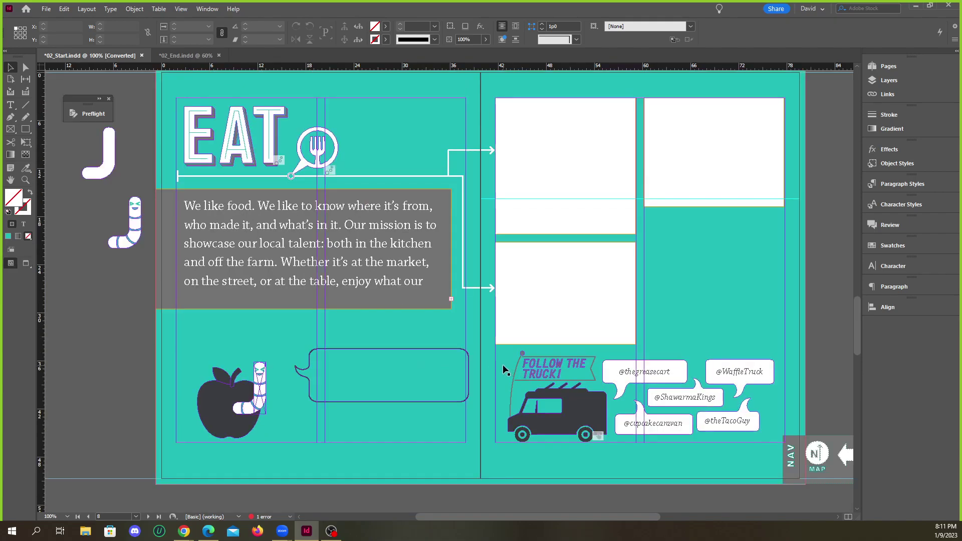
Go to the overset text frame listed under Preflight's text errors, and collapse the Preflight panel.
left_click(345, 258)
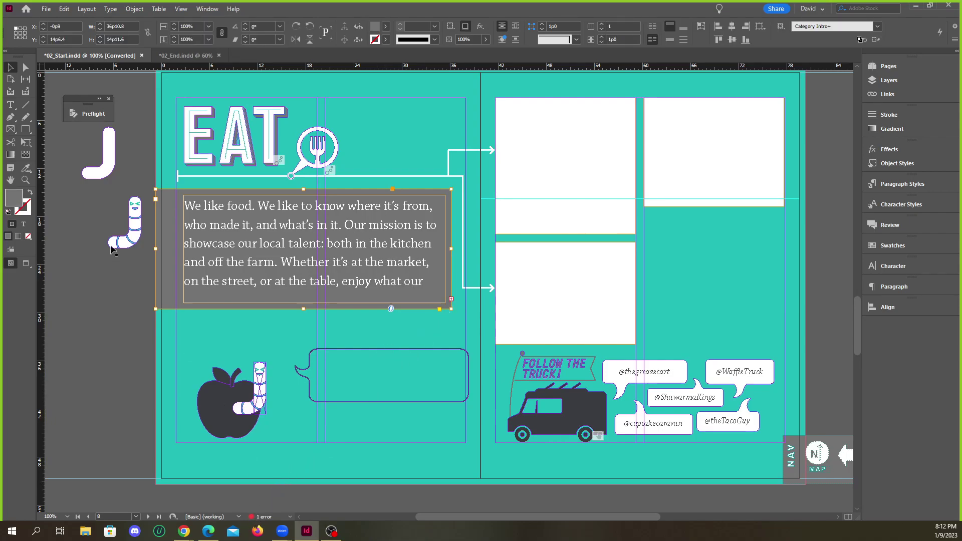
left_click(87, 114)
double_click(149, 172)
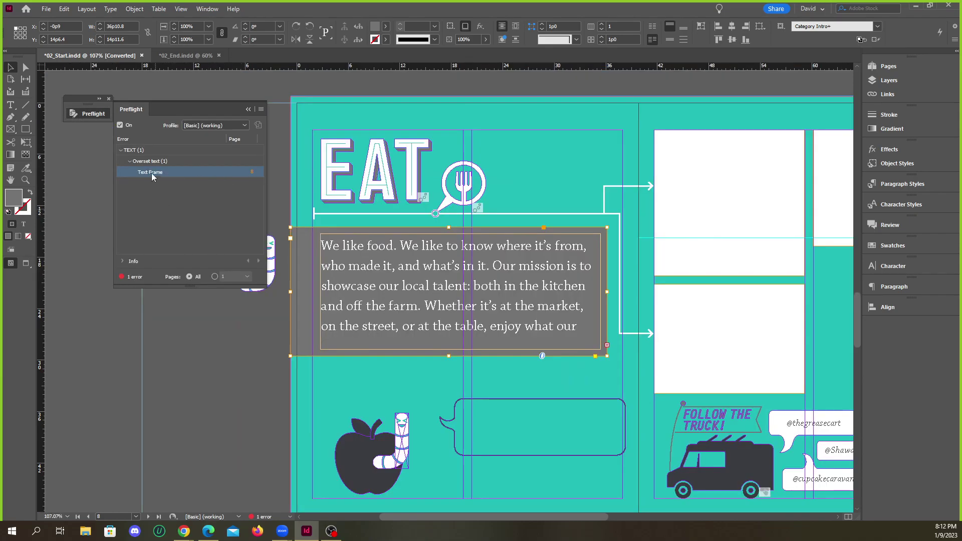
left_click(142, 162)
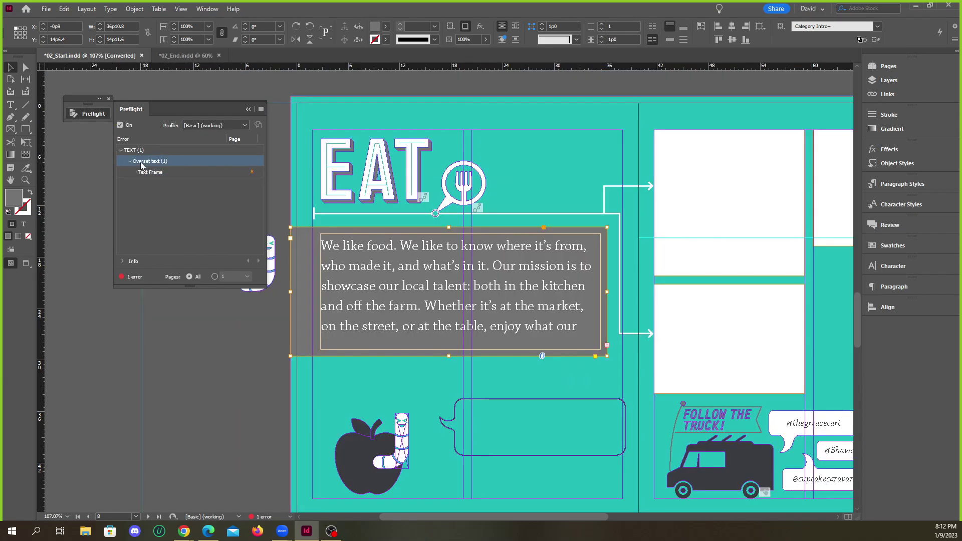
left_click(256, 110)
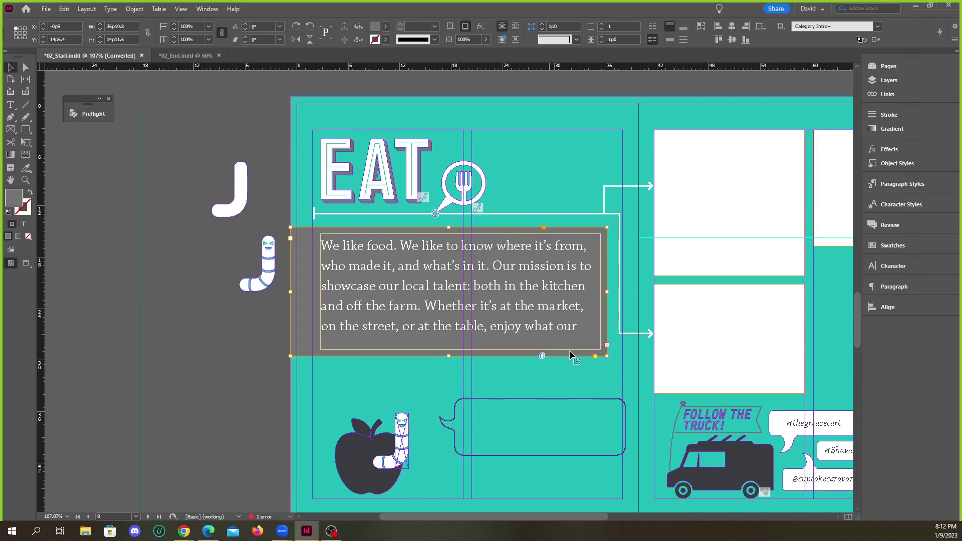
Compare the end of the EAT spread's intro text with the intro text on the ENJOY spread.
scroll(568, 350, "up", 5)
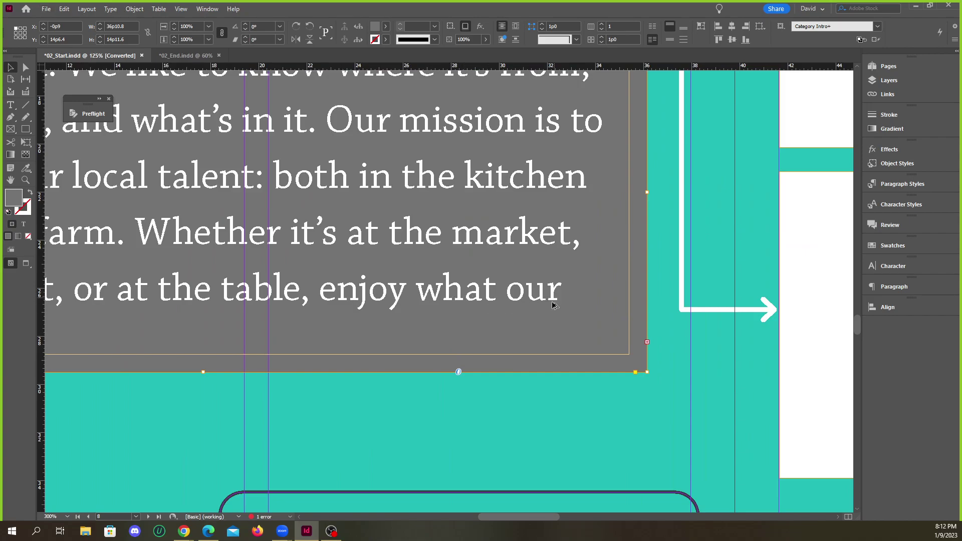
scroll(551, 301, "down", 3)
scroll(485, 293, "down", 3)
scroll(399, 279, "down", 5)
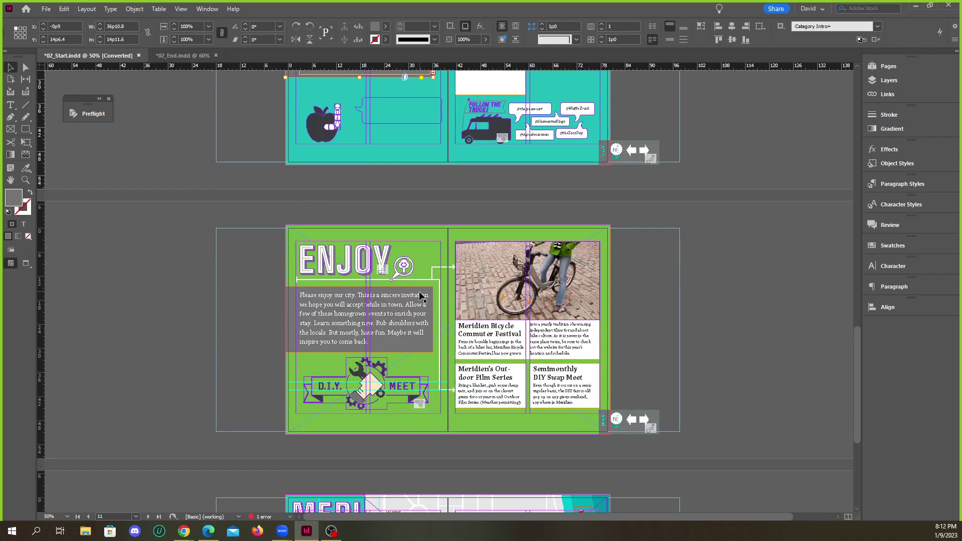
scroll(411, 286, "up", 3)
scroll(409, 262, "down", 3)
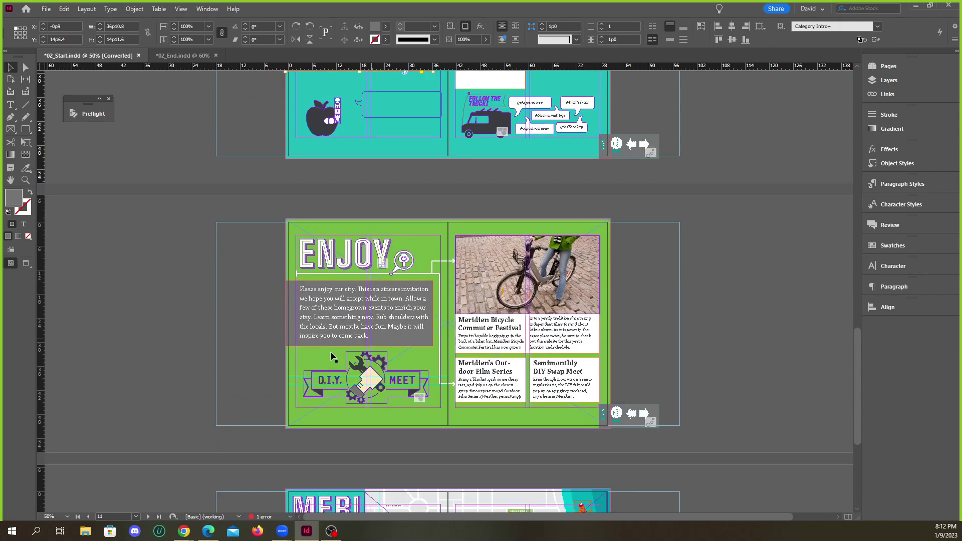
scroll(307, 313, "up", 3)
scroll(286, 332, "up", 1)
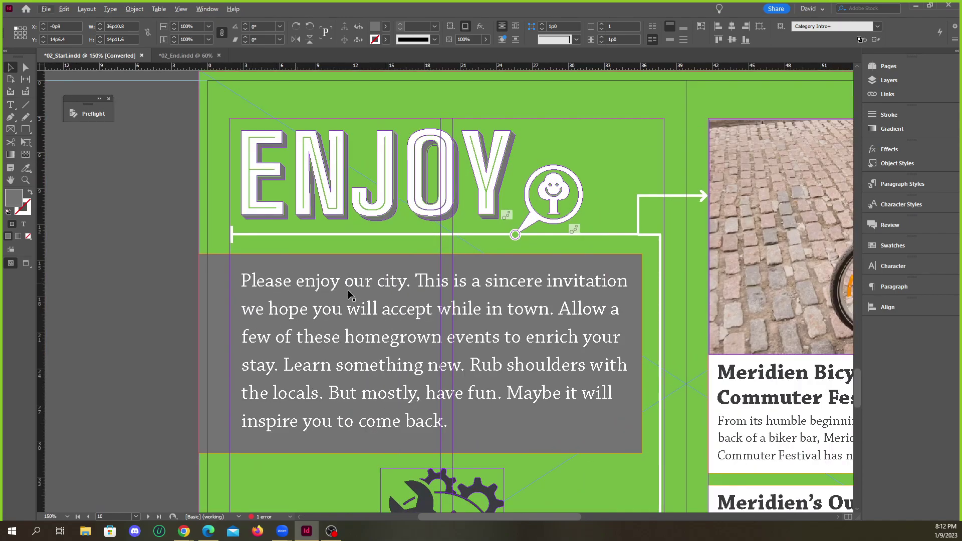
scroll(313, 362, "down", 1)
scroll(372, 320, "up", 5)
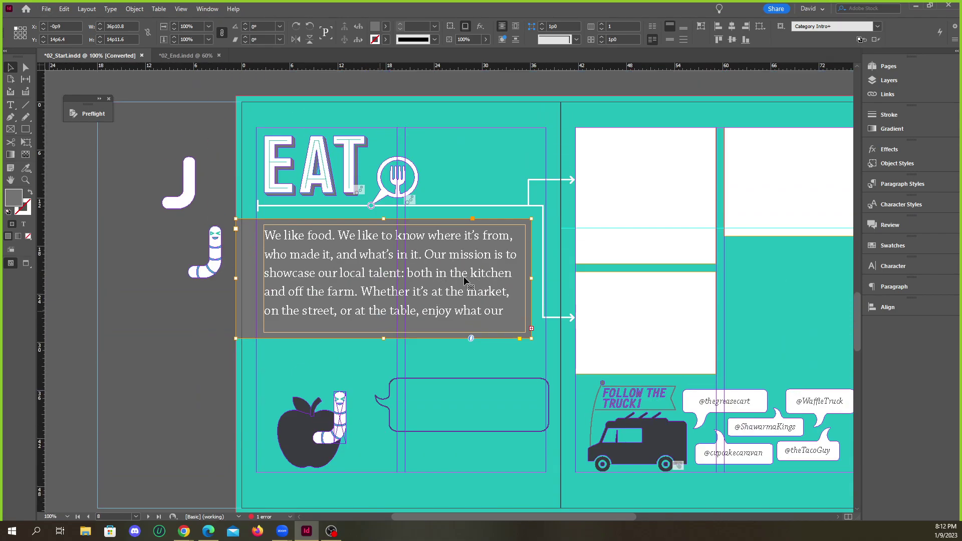
scroll(489, 293, "down", 1)
Select the EAT intro text frame and examine its overset marker at 600% zoom.
left_click(789, 332)
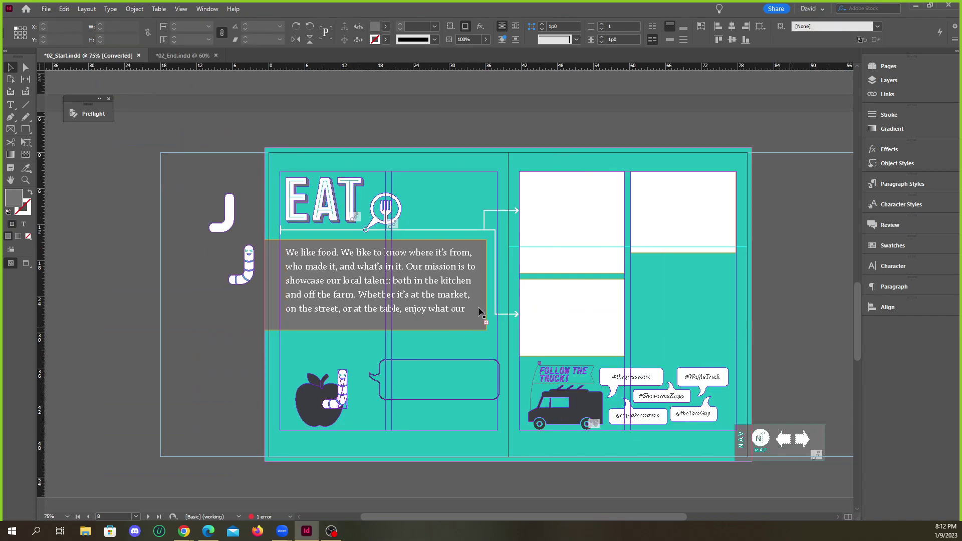
scroll(446, 315, "up", 2)
scroll(462, 304, "up", 1)
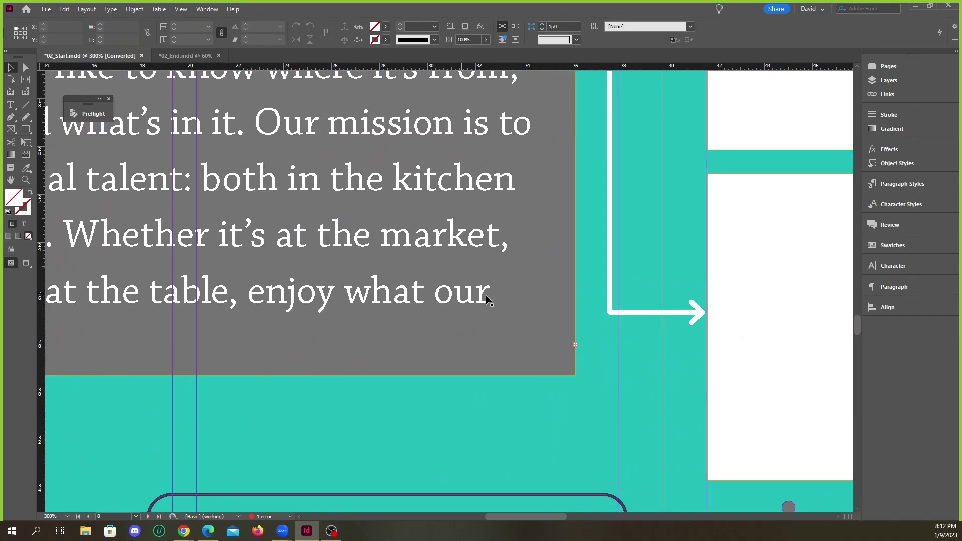
scroll(429, 306, "down", 1)
left_click(341, 297)
scroll(505, 333, "up", 4)
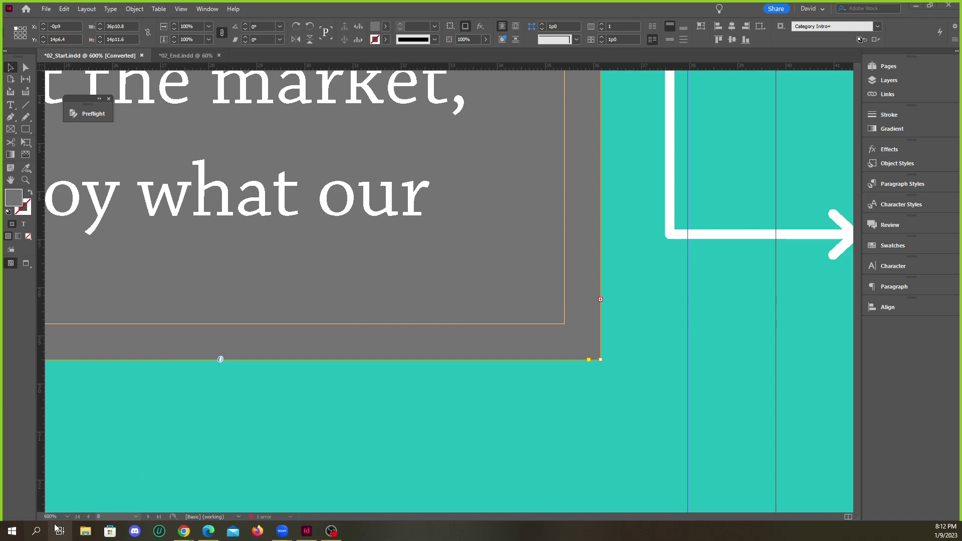
Switch to the Windows Magnifier and move its lens window above the intro frame's lower-right corner.
left_click(35, 531)
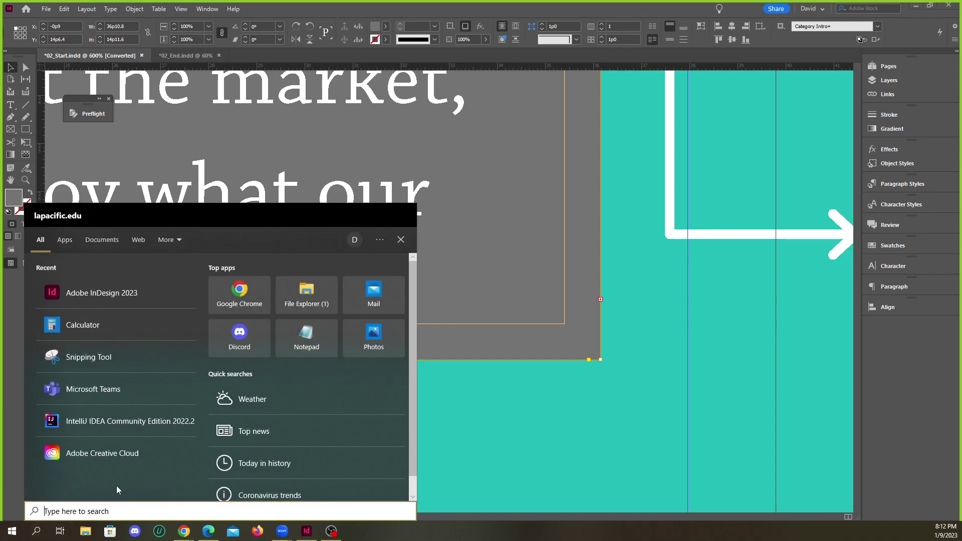
type("mail")
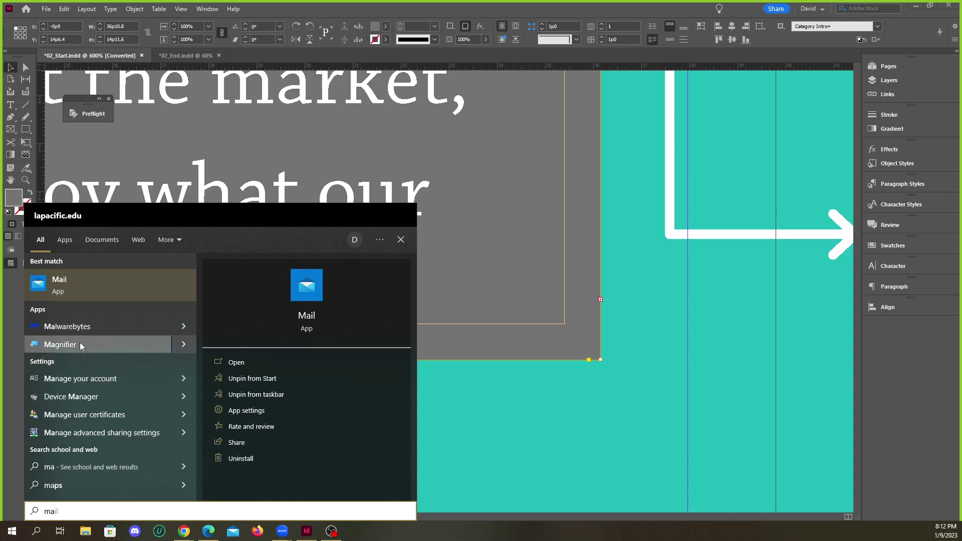
key("Escape")
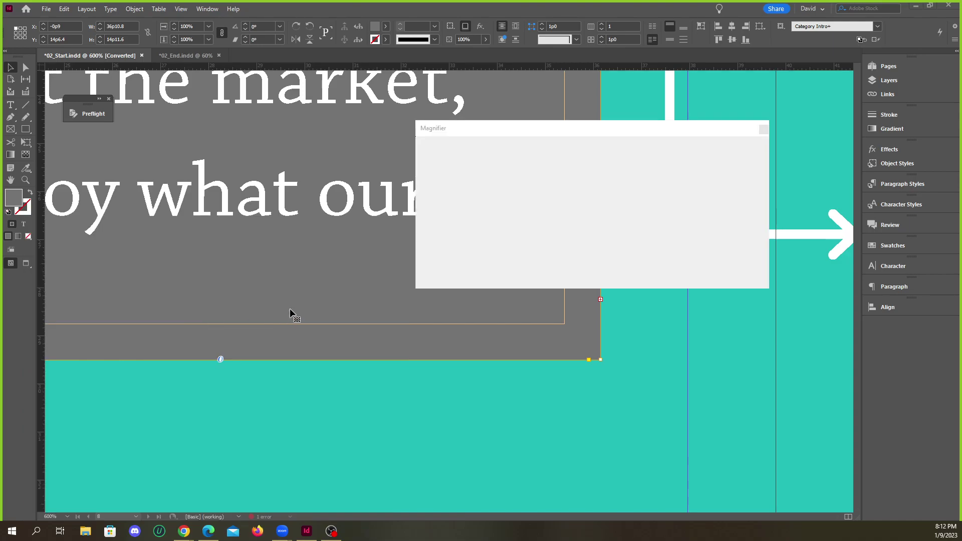
left_click_drag(511, 124, 430, 25)
left_click_drag(542, 22, 552, 47)
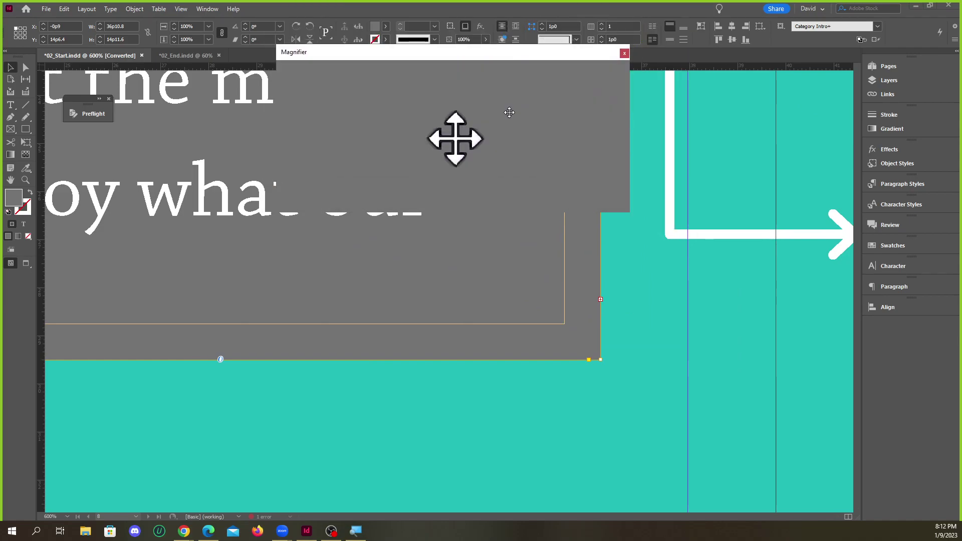
right_click(491, 55)
left_click_drag(491, 54, 504, 78)
Reduce the Magnifier's zoom level to 300%.
left_click(355, 530)
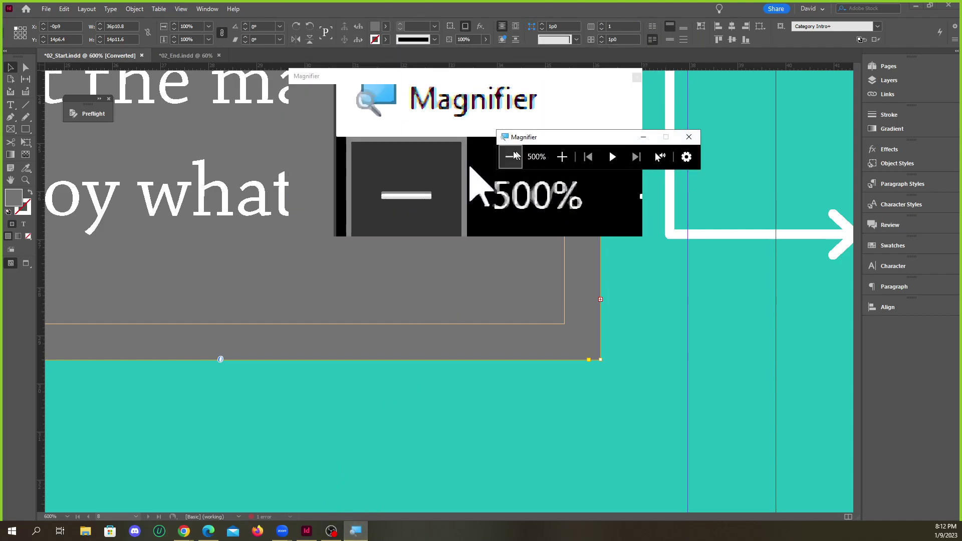
left_click(518, 159)
left_click(686, 157)
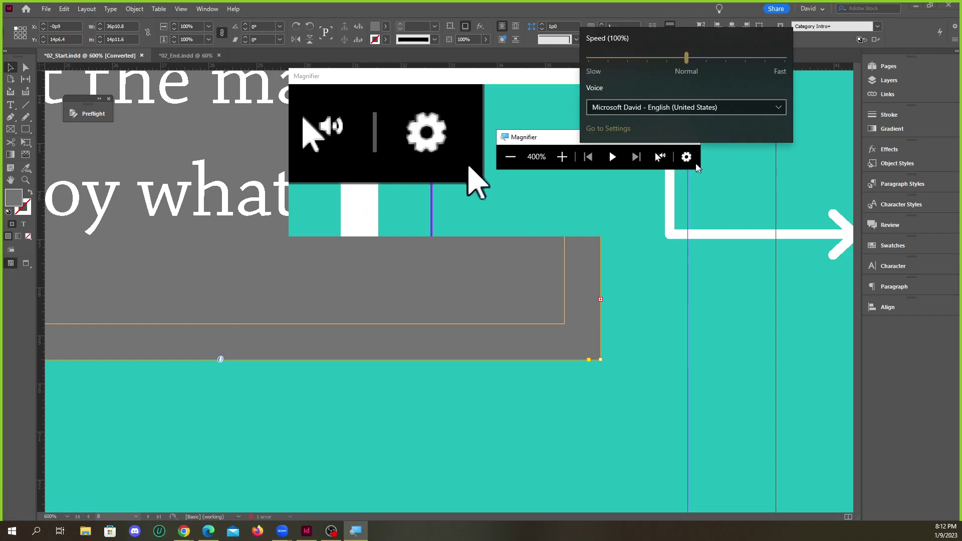
left_click(678, 159)
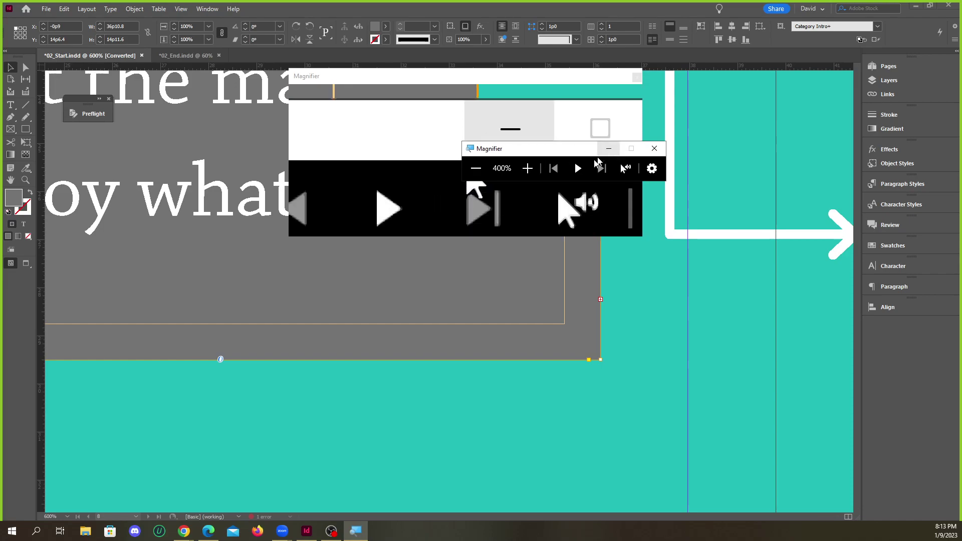
left_click(476, 168)
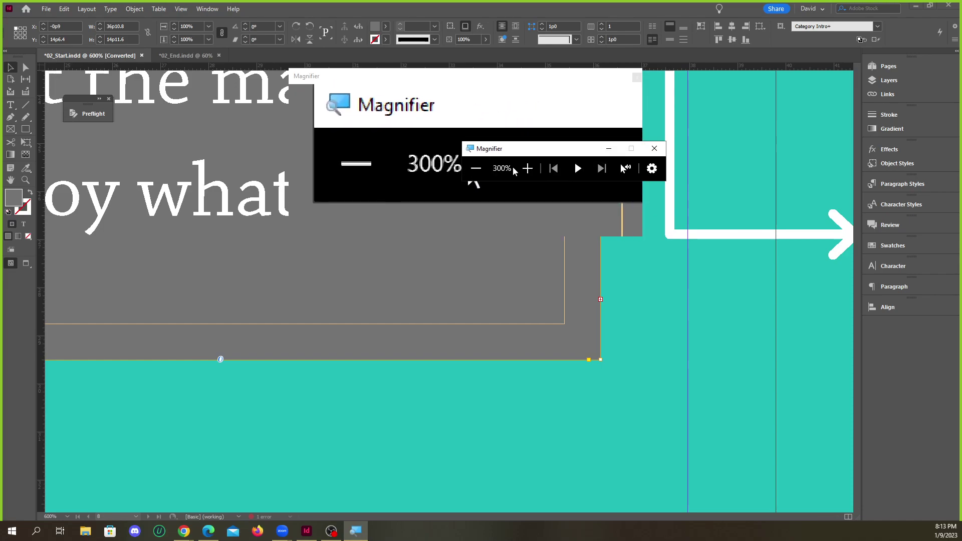
Move the Magnifier lens farther from the overset marker, and load the intro frame's overset text into the cursor.
right_click(512, 150)
left_click(537, 169)
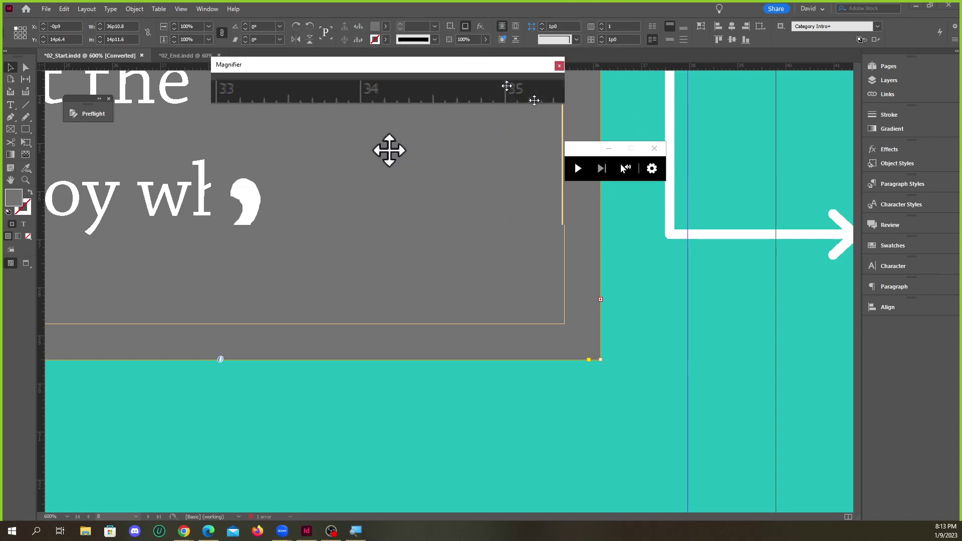
left_click(446, 140)
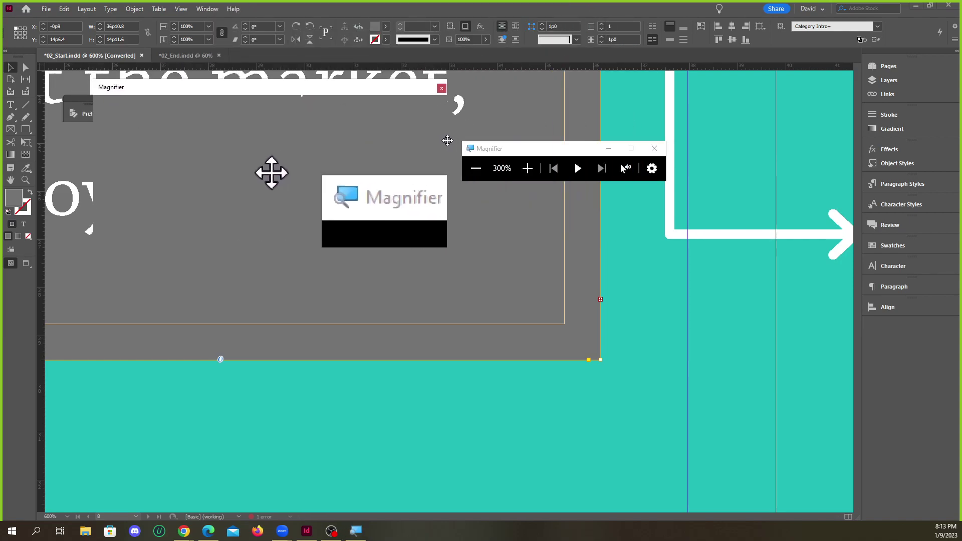
left_click(600, 299)
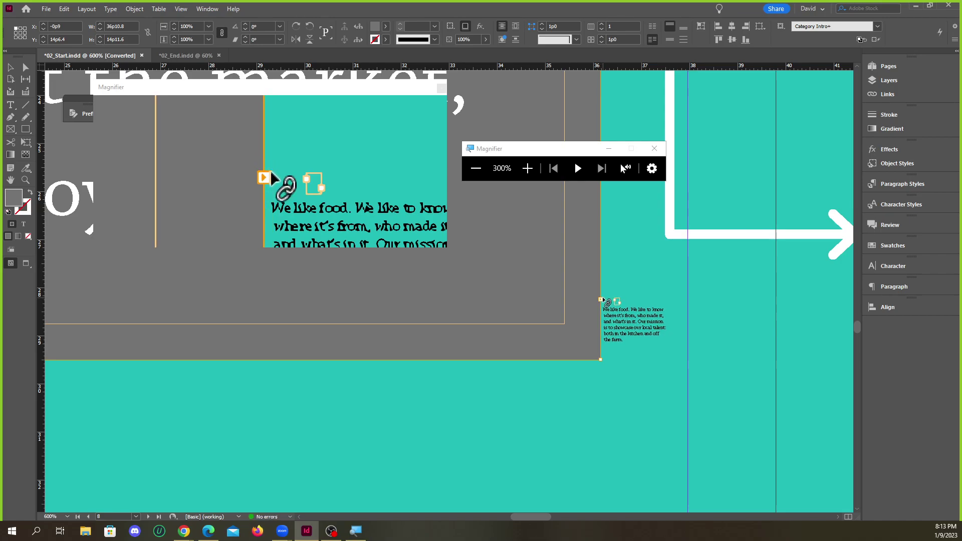
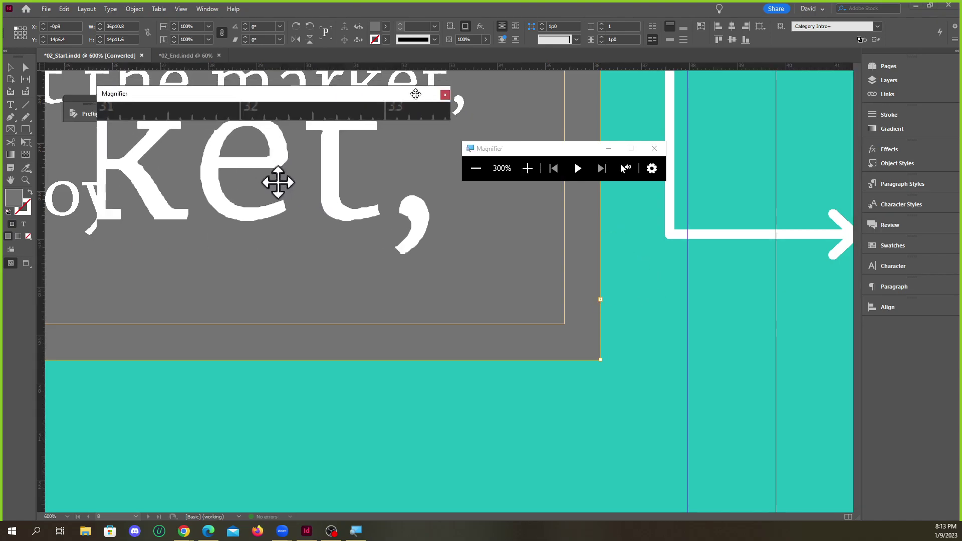
Place the loaded overset text in a threaded frame about 11p5 wide and 8p9 high on the EAT spread's right page.
scroll(201, 208, "up", 3)
scroll(201, 208, "down", 5)
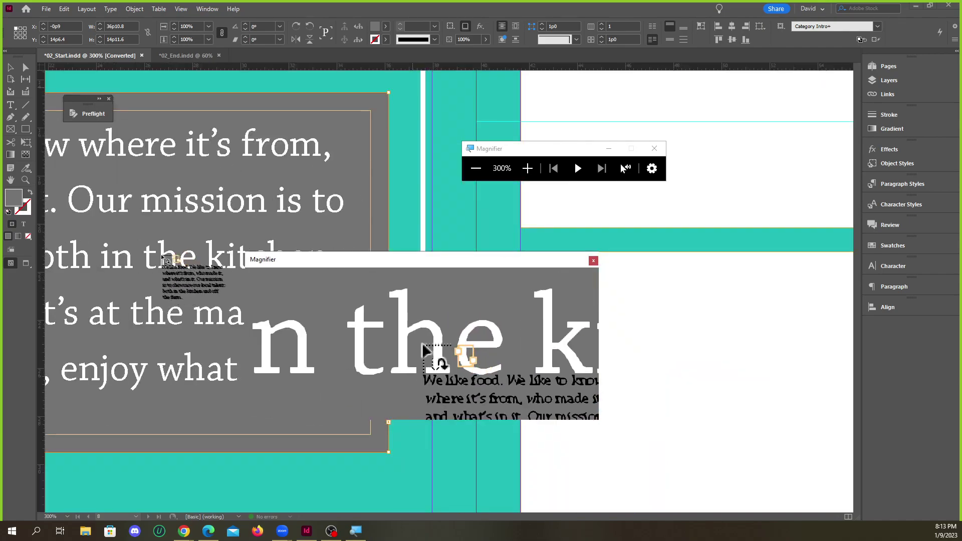
scroll(226, 262, "down", 5)
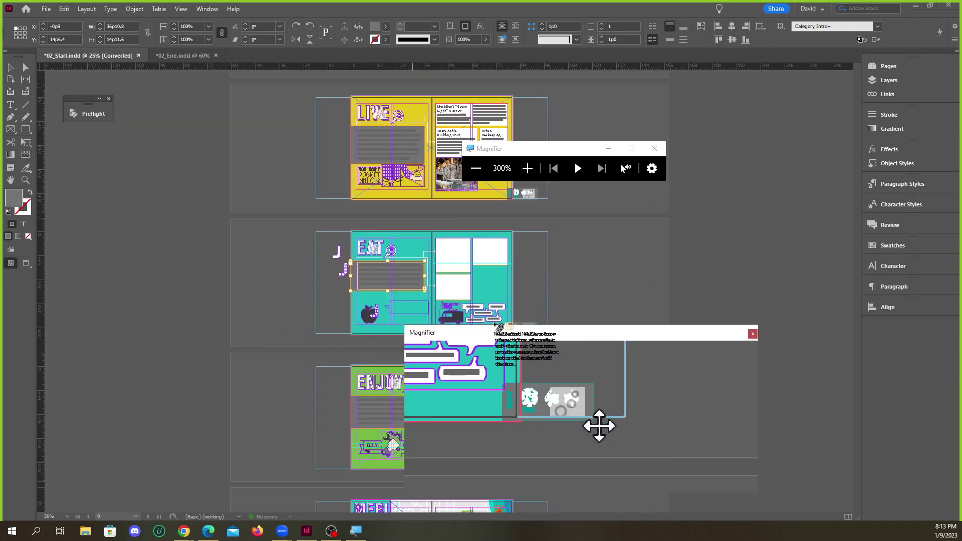
scroll(289, 240, "up", 6)
scroll(280, 236, "down", 1)
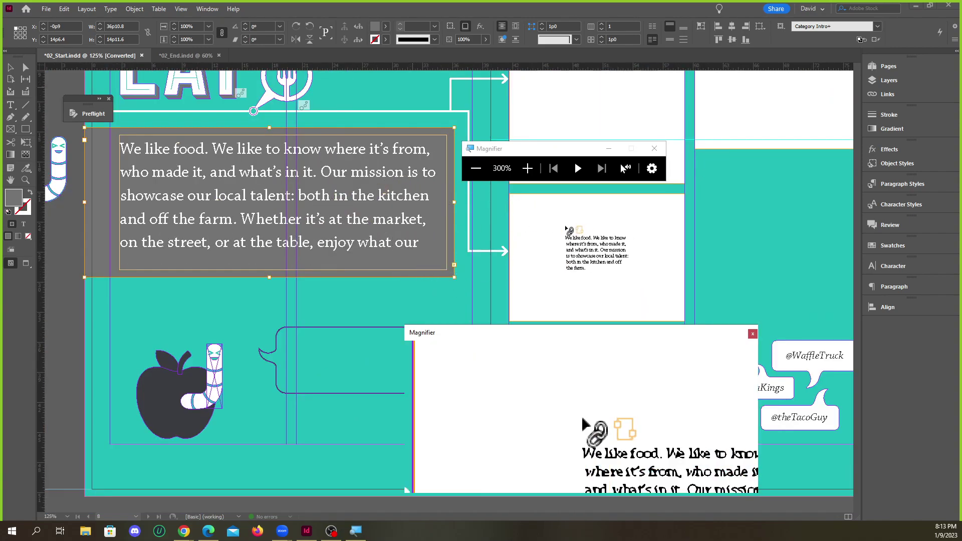
left_click_drag(727, 207, 841, 294)
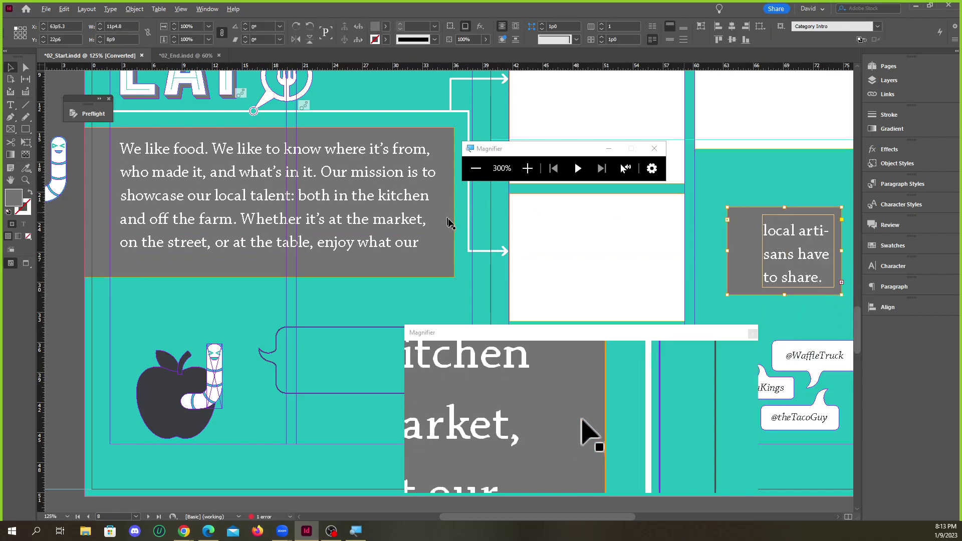
Enlarge the threaded frame on the right page to about 19p4 wide and enter its text.
scroll(466, 252, "down", 4)
scroll(466, 252, "up", 4)
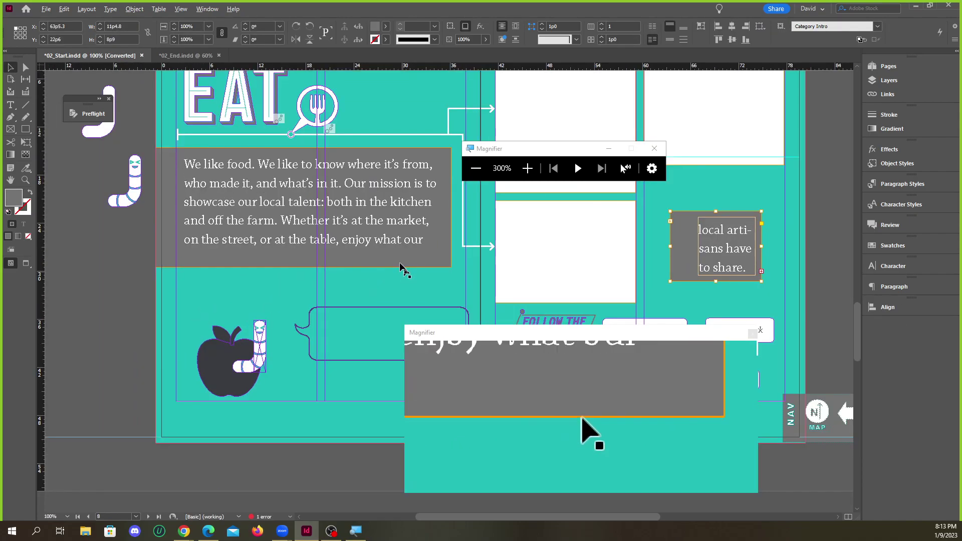
left_click_drag(762, 281, 824, 347)
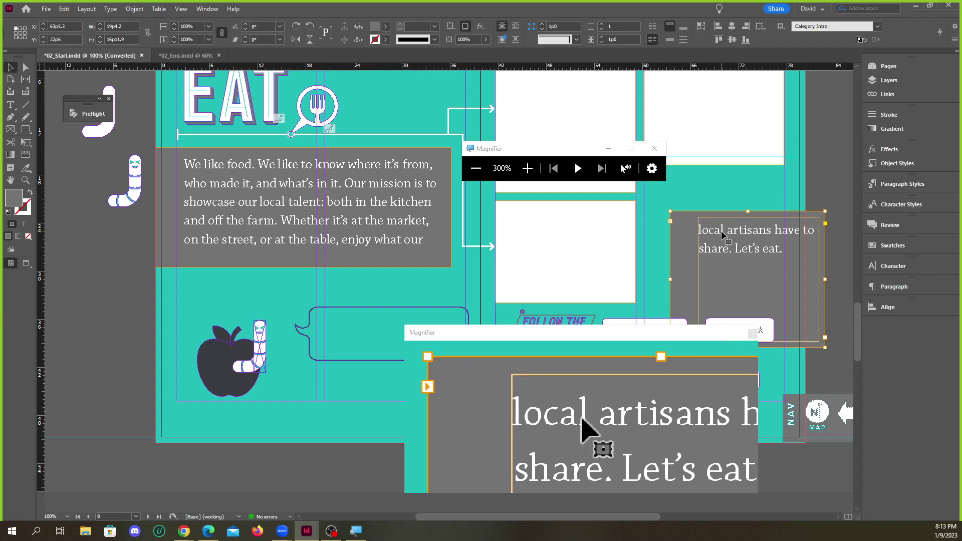
double_click(753, 230)
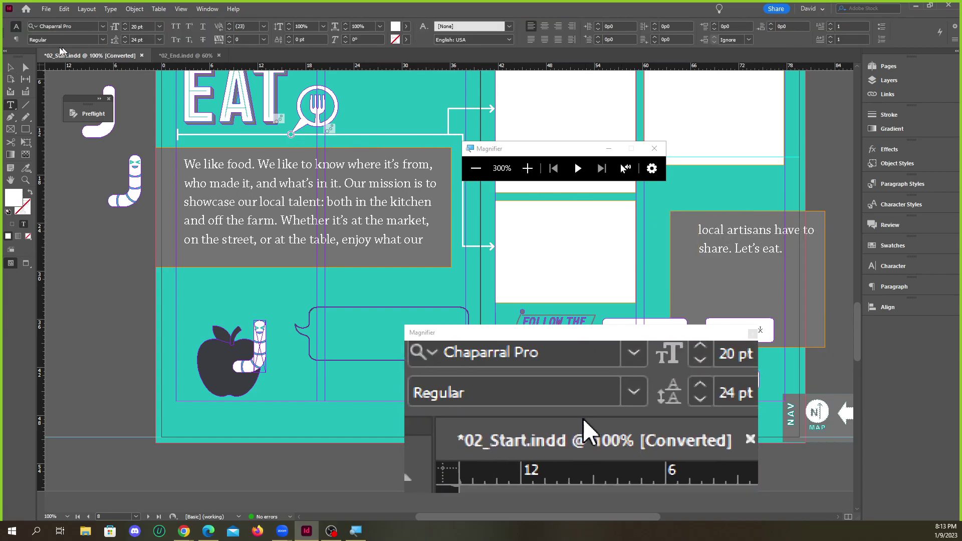
Delete the enlarged threaded frame from the right page.
left_click(10, 66)
left_click_drag(720, 248, 624, 239)
key("Delete")
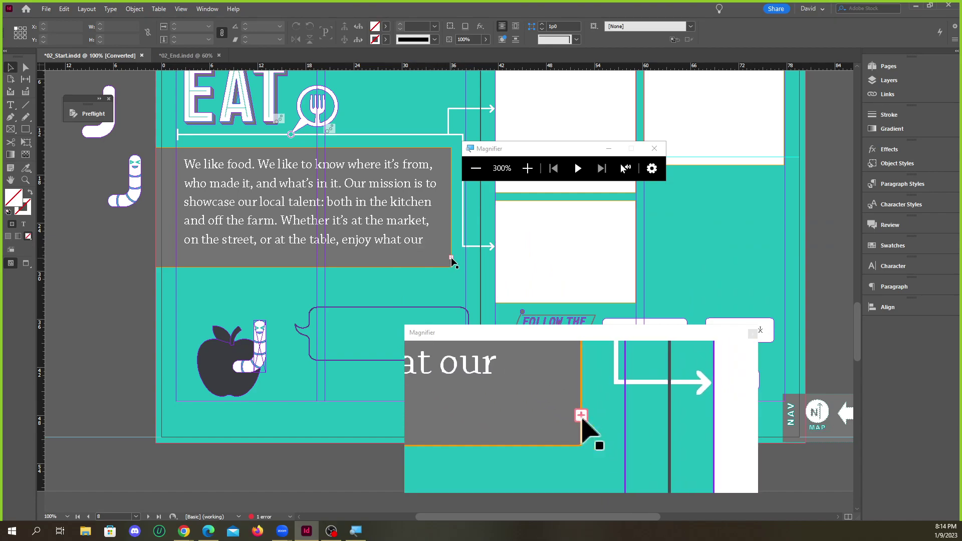
Thread the intro frame's overset text into a new frame about 16p8 wide on the right page, and delete that frame.
left_click(451, 259)
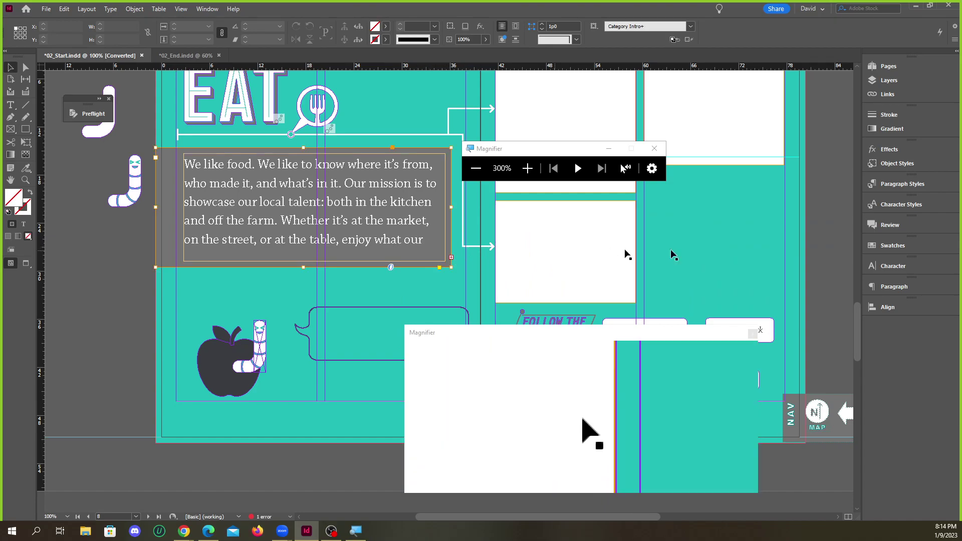
left_click(450, 258)
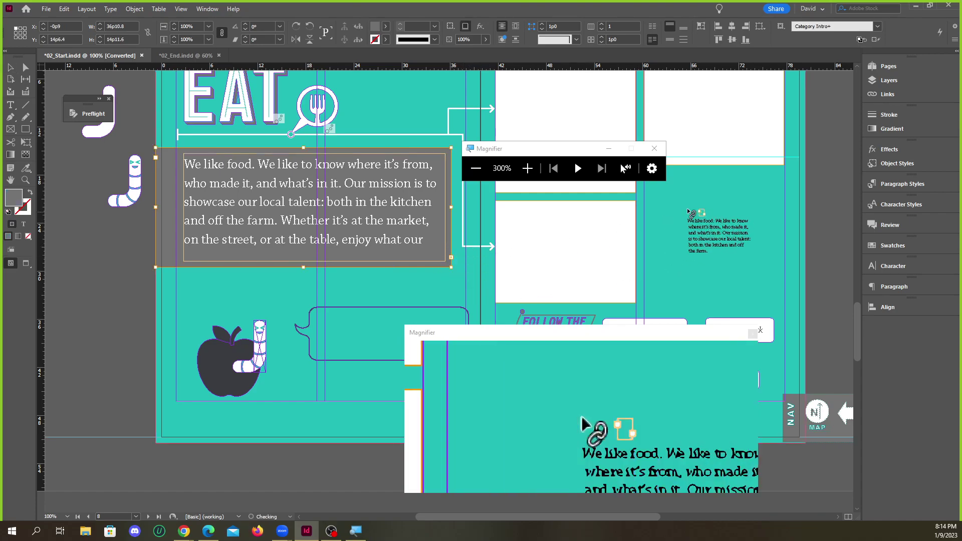
mouse_move(683, 206)
left_mouse_down()
mouse_move(740, 271)
mouse_move(817, 326)
left_mouse_up()
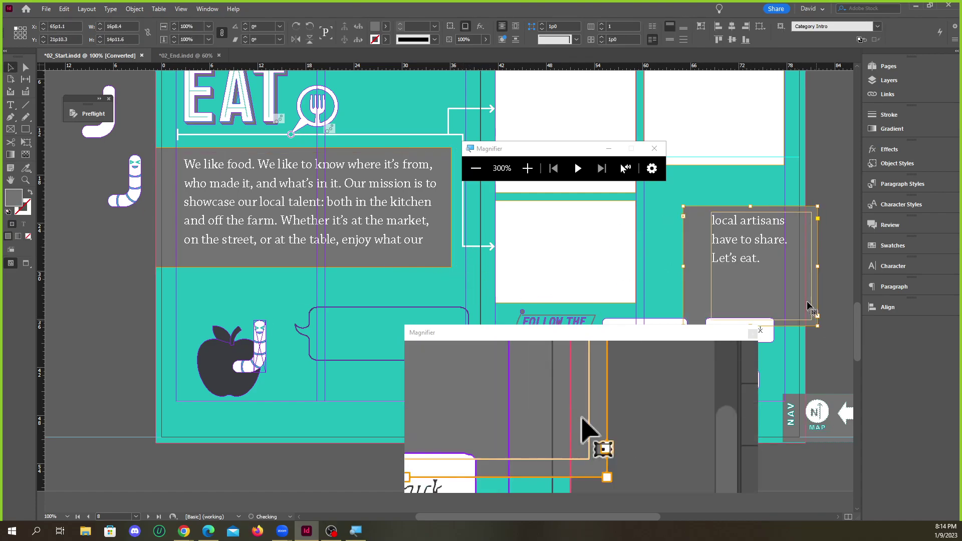
key("Delete")
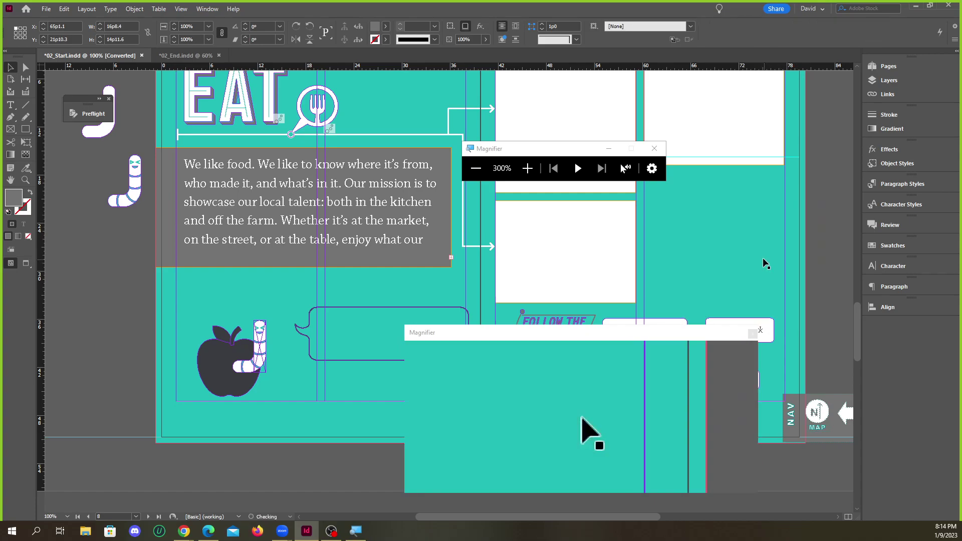
Flow the overset text into a frame about 13p10 wide and 10p6 high, select its wording, and remove the whole frame.
left_click(450, 259)
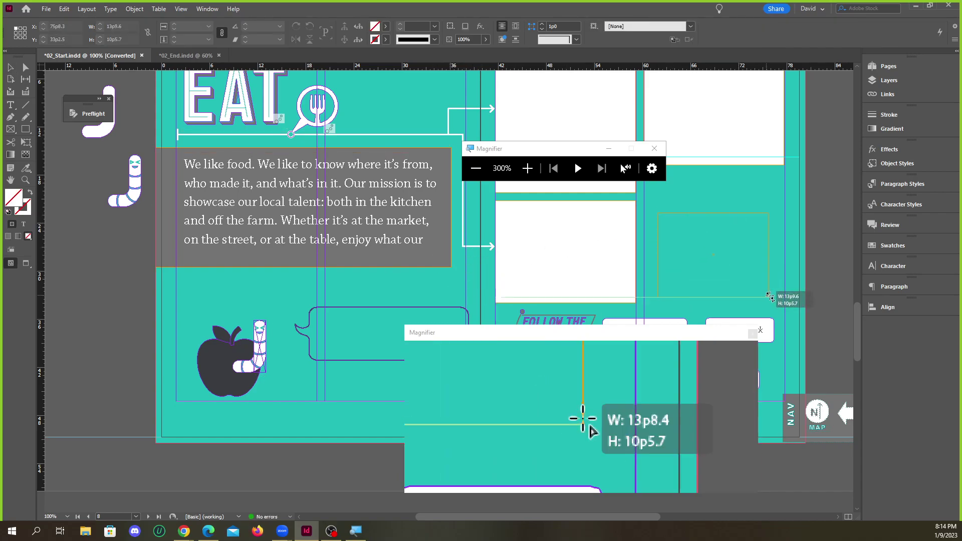
left_click(659, 214)
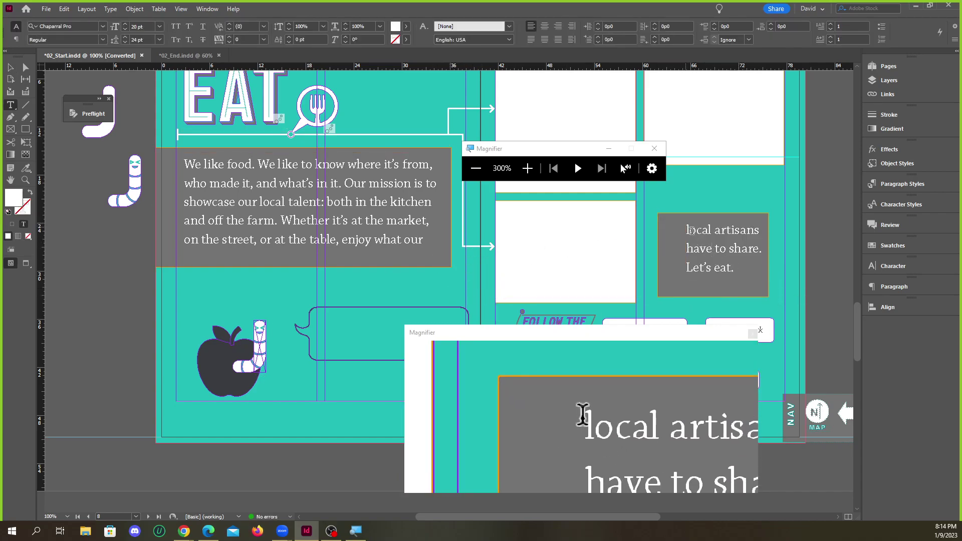
left_click_drag(686, 231, 754, 280)
key("BackSpace")
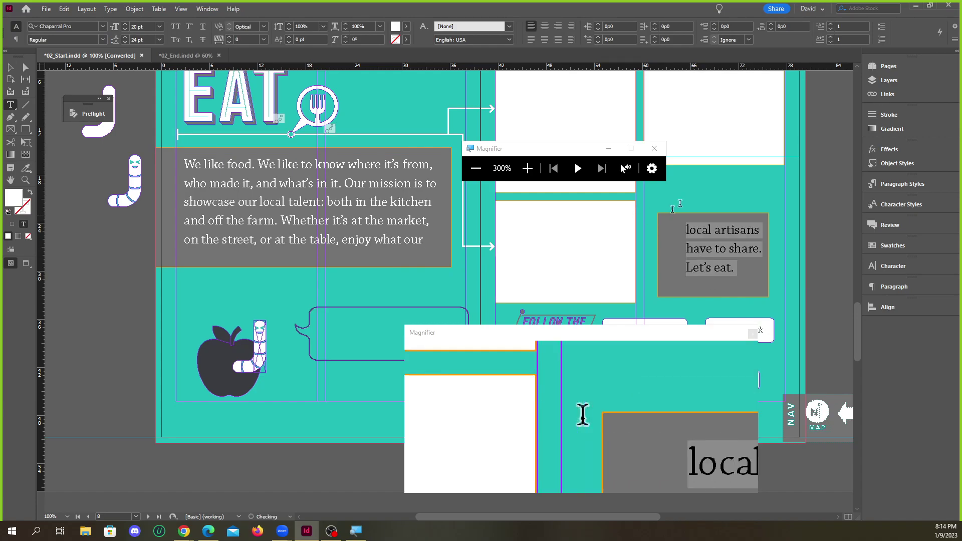
left_click(11, 67)
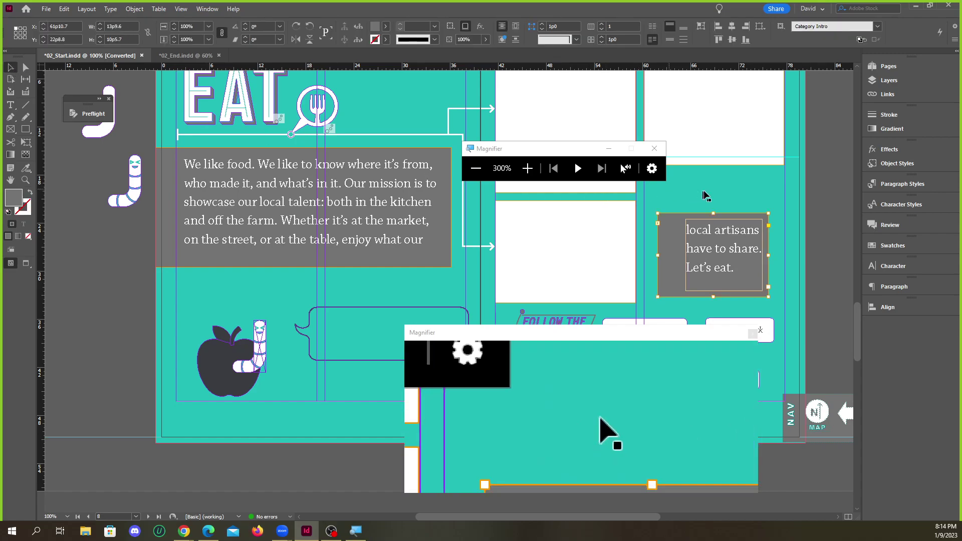
key("Delete")
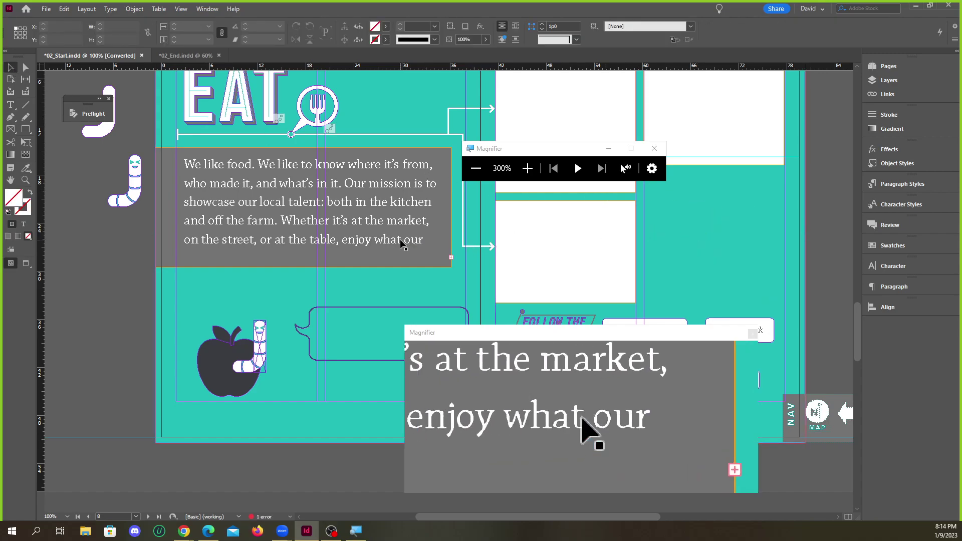
Thread the intro's overset text into a small frame about 8p6 wide and 8p10 high, and delete it.
left_click(447, 261)
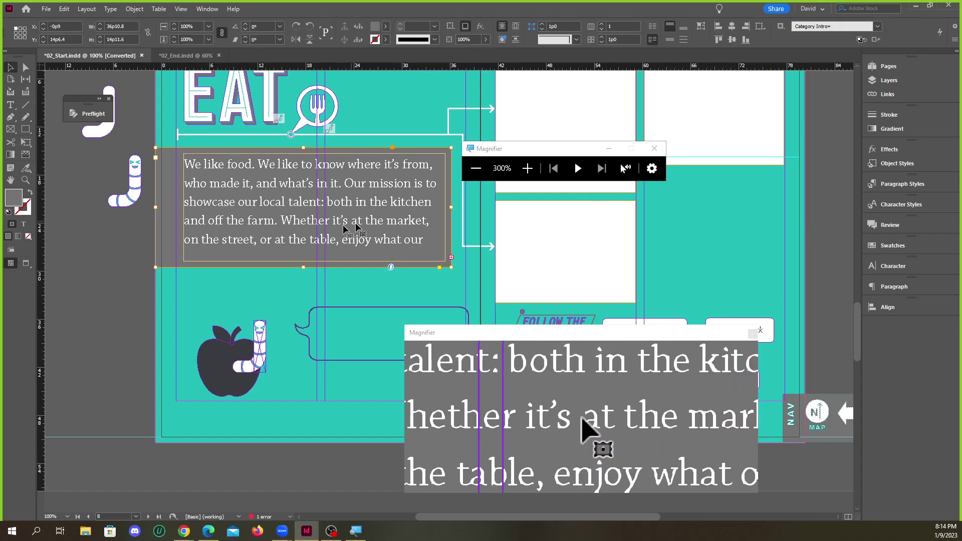
left_click(451, 258)
left_click_drag(696, 210, 765, 281)
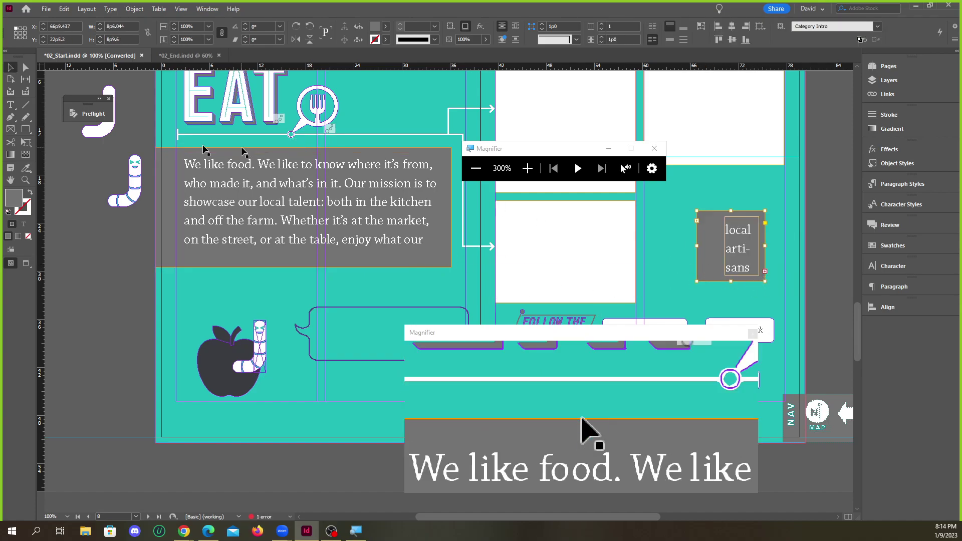
left_click(664, 260)
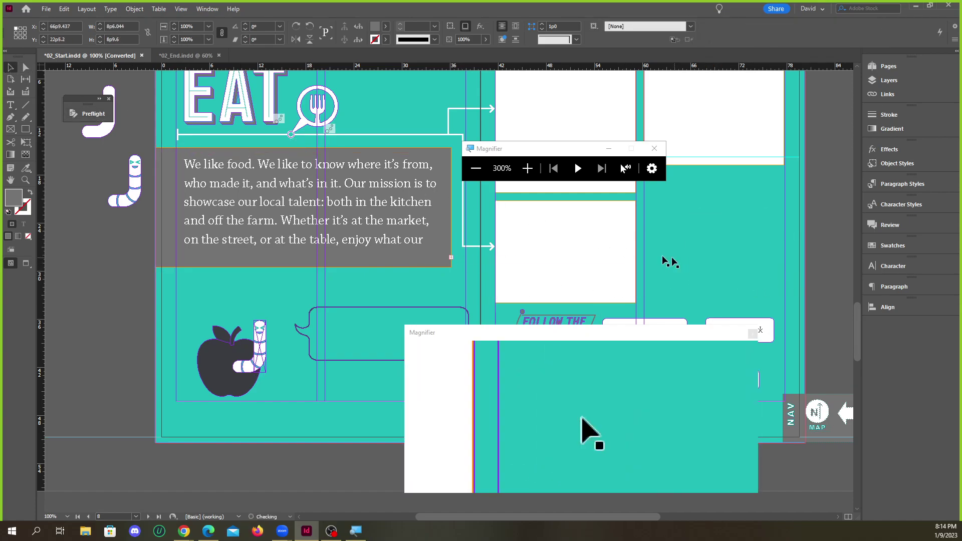
Extend the EAT intro text frame's bottom edge to a height of about 17p5 to fit all its text, and deselect it.
left_click_drag(303, 267, 305, 288)
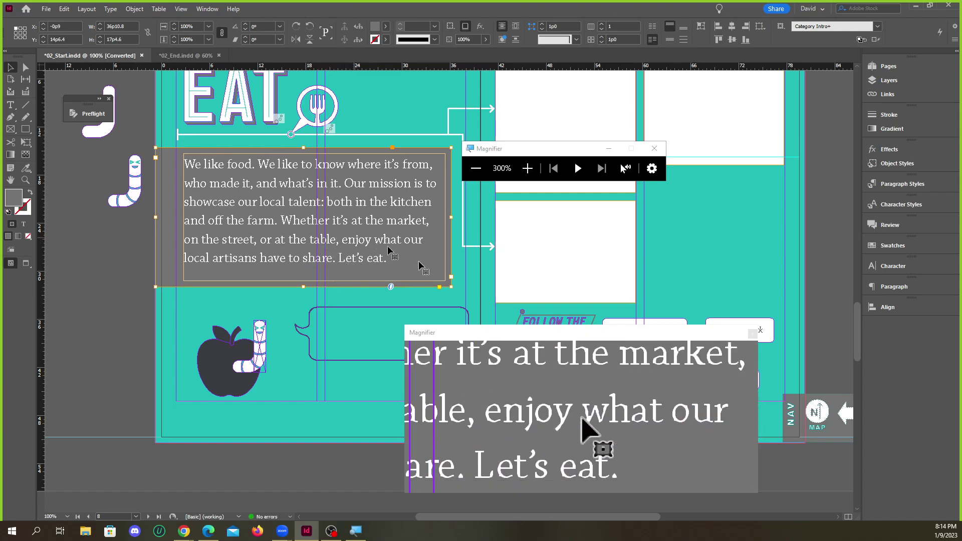
left_click(490, 279)
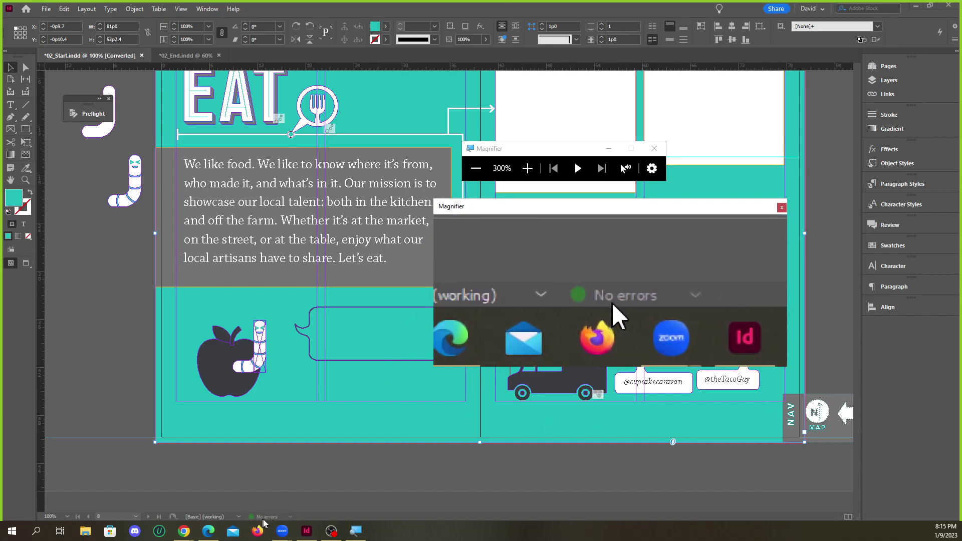
Check the document for errors in the Preflight panel and close the panel.
left_click(93, 113)
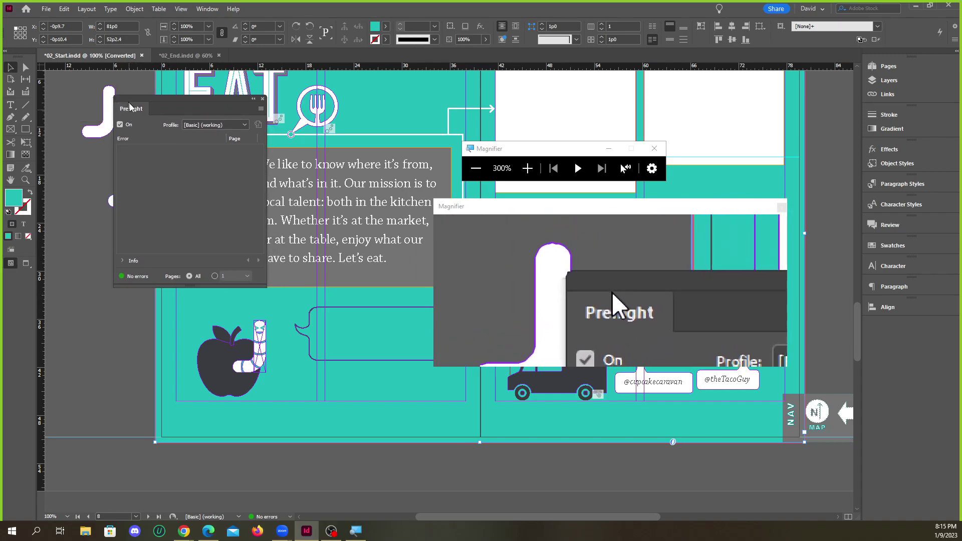
left_click_drag(131, 110, 103, 113)
left_click(235, 102)
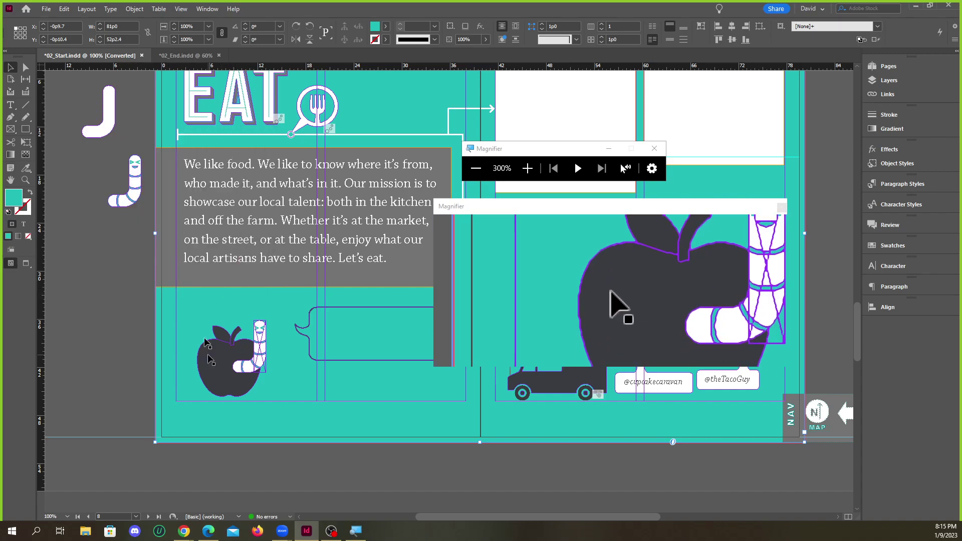
Switch to the Adobe InDesign CS6 Classroom in a Book PDF in Chrome and close the Magnifier.
mouse_move(187, 530)
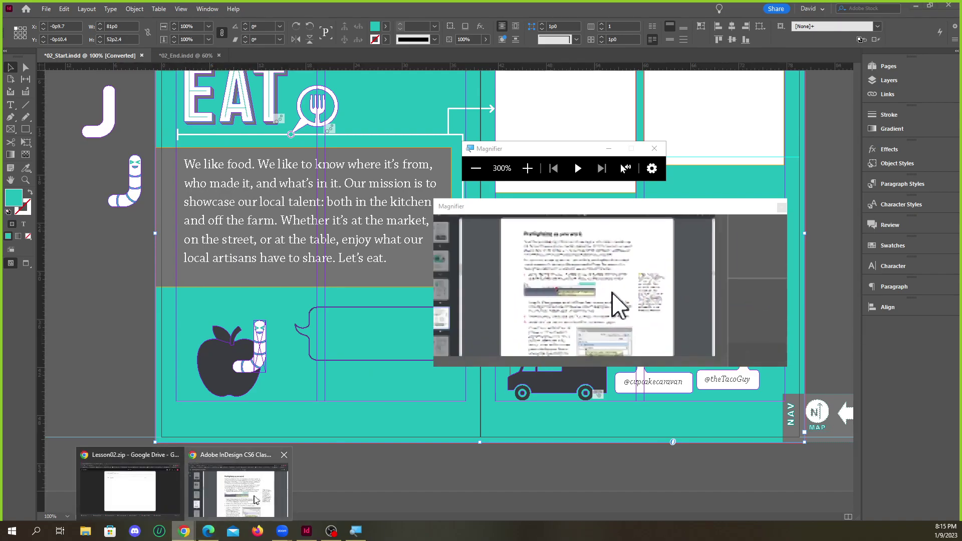
left_click(243, 476)
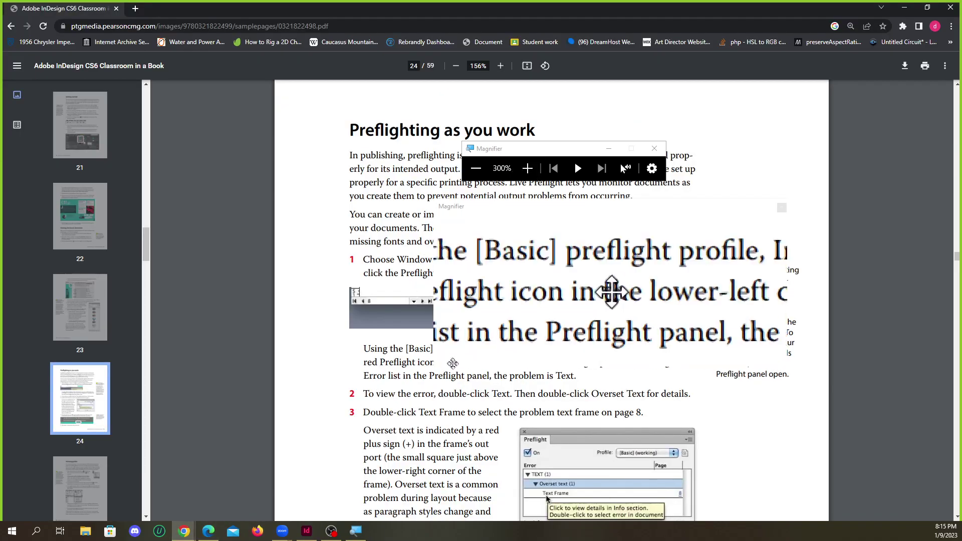
scroll(507, 294, "down", 2)
key("super+Escape")
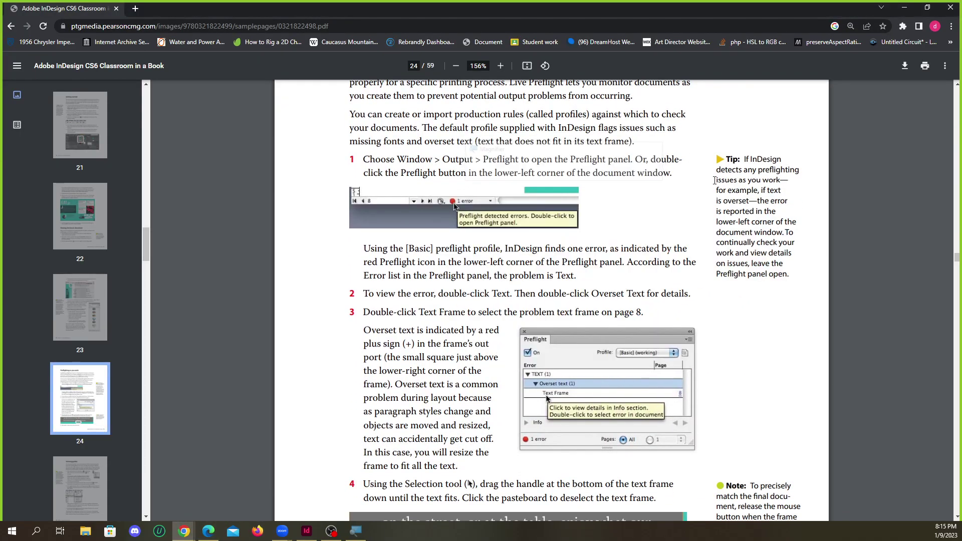
Read the remaining preflighting instructions and the Viewing guides steps on screen modes, guides and hidden characters.
scroll(507, 284, "up", 2)
scroll(508, 289, "down", 11)
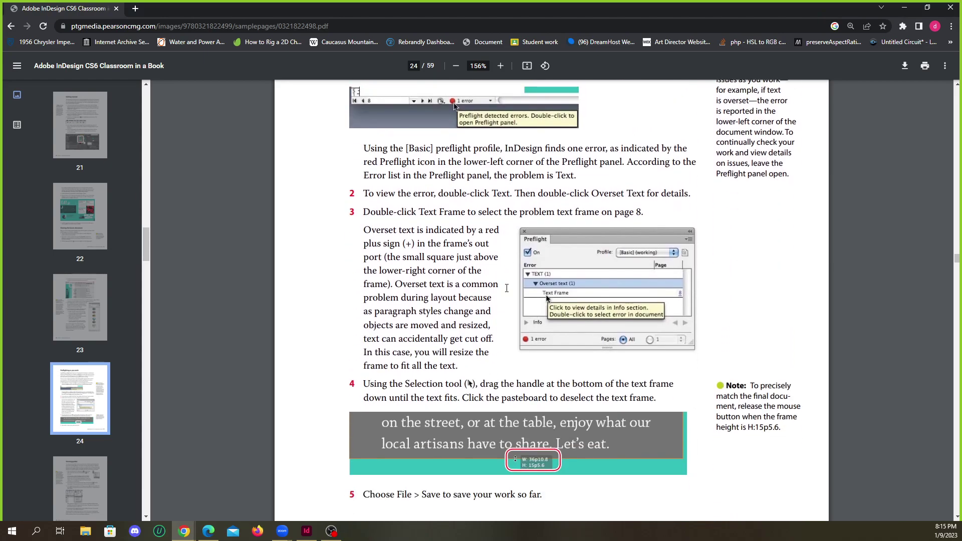
scroll(509, 294, "down", 3)
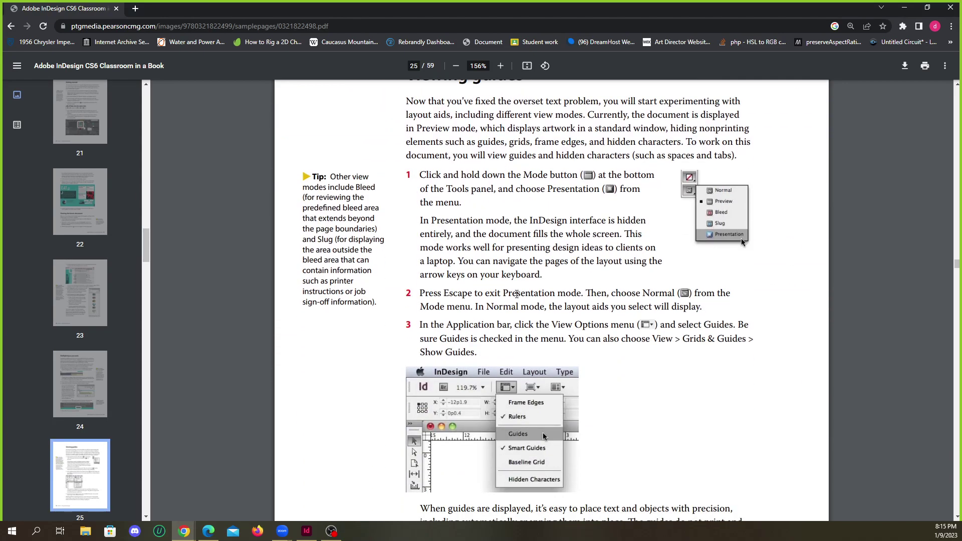
scroll(537, 277, "up", 2)
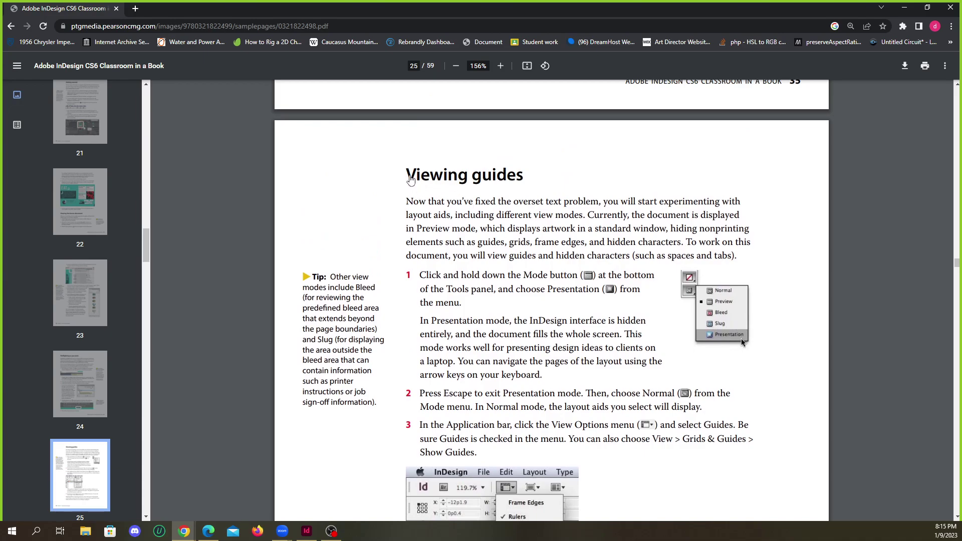
scroll(468, 196, "down", 2)
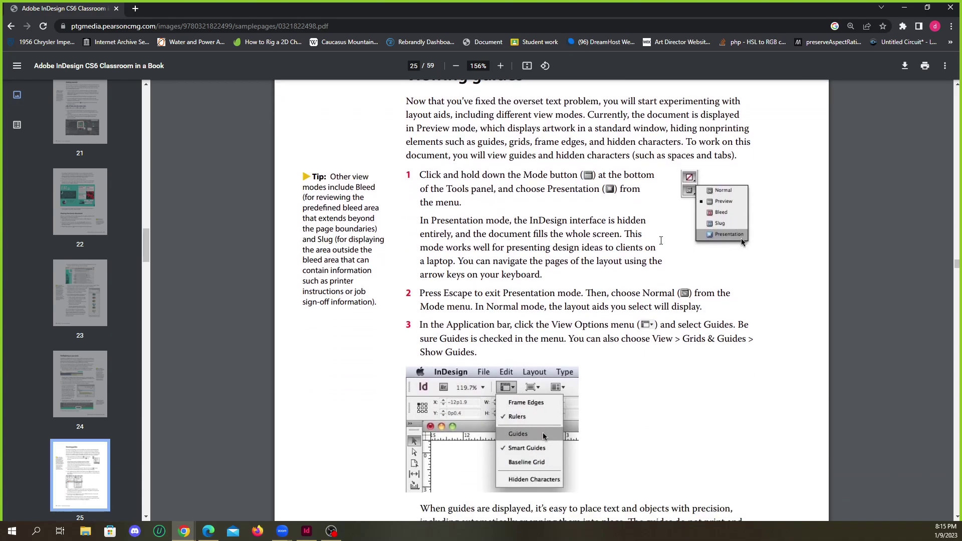
scroll(649, 245, "down", 3)
scroll(554, 222, "up", 3)
scroll(554, 222, "up", 2)
scroll(551, 216, "down", 2)
scroll(519, 188, "down", 2)
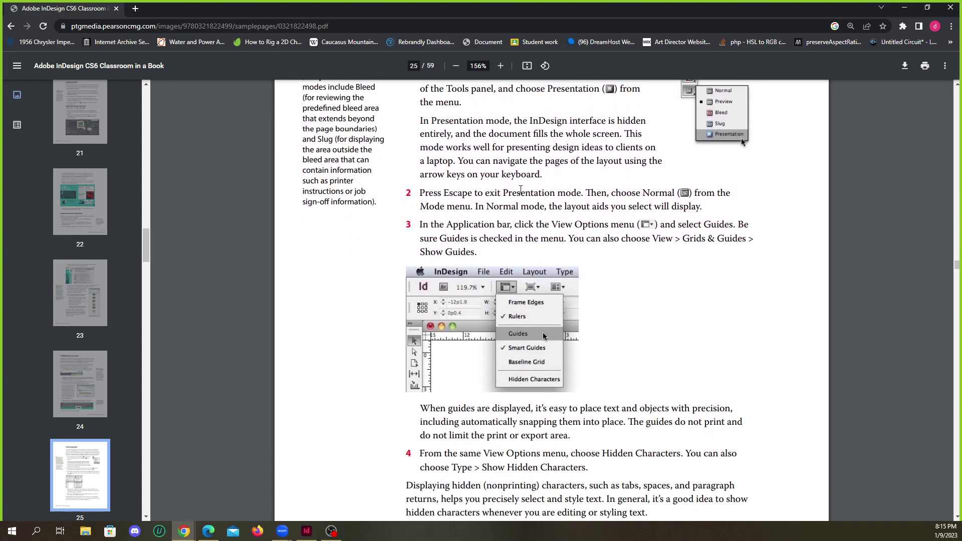
Return to InDesign, look over the Screen Mode options including Presentation, and deselect the spread's background frame.
left_click(904, 7)
scroll(330, 197, "up", 1)
left_click(180, 8)
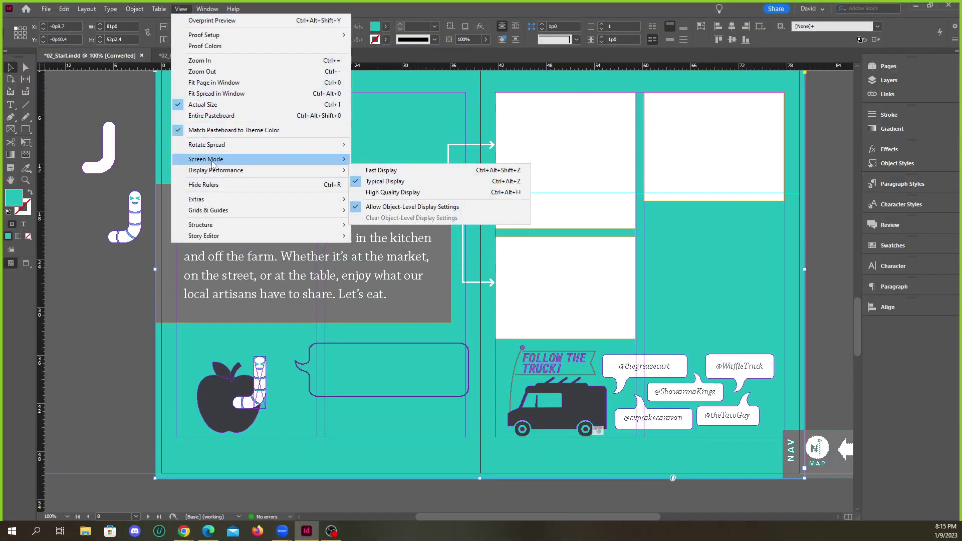
mouse_move(215, 160)
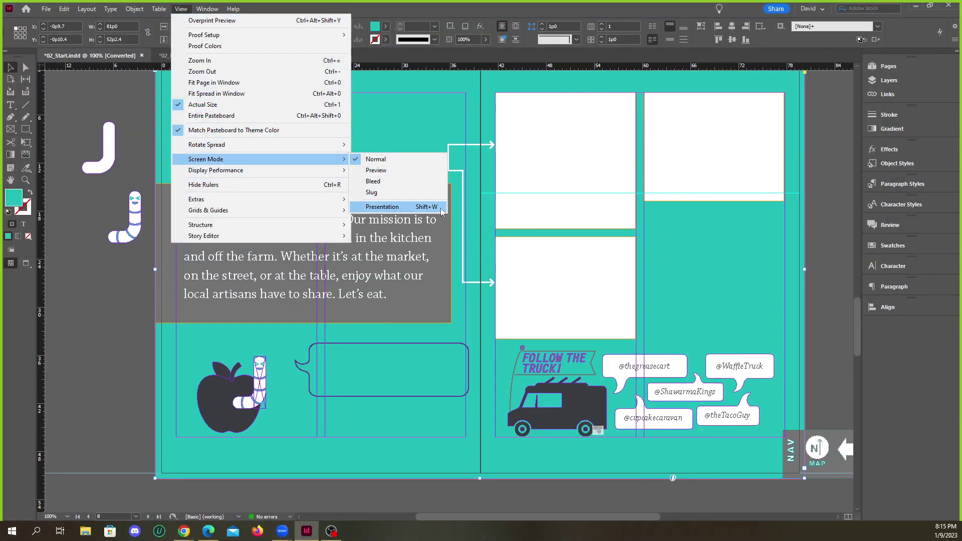
left_click(92, 271)
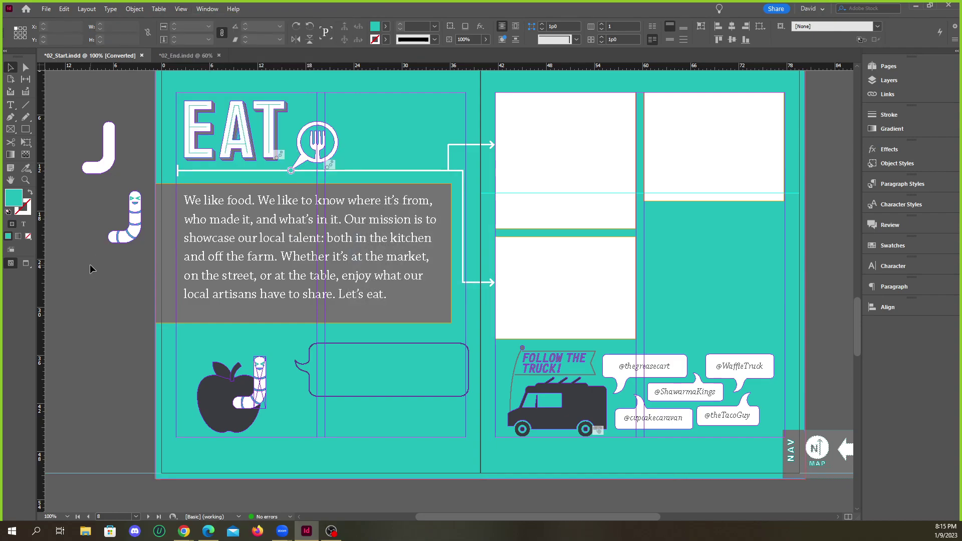
Show the spread in Preview screen mode, view it in Presentation mode, and exit the presentation.
left_click(25, 265)
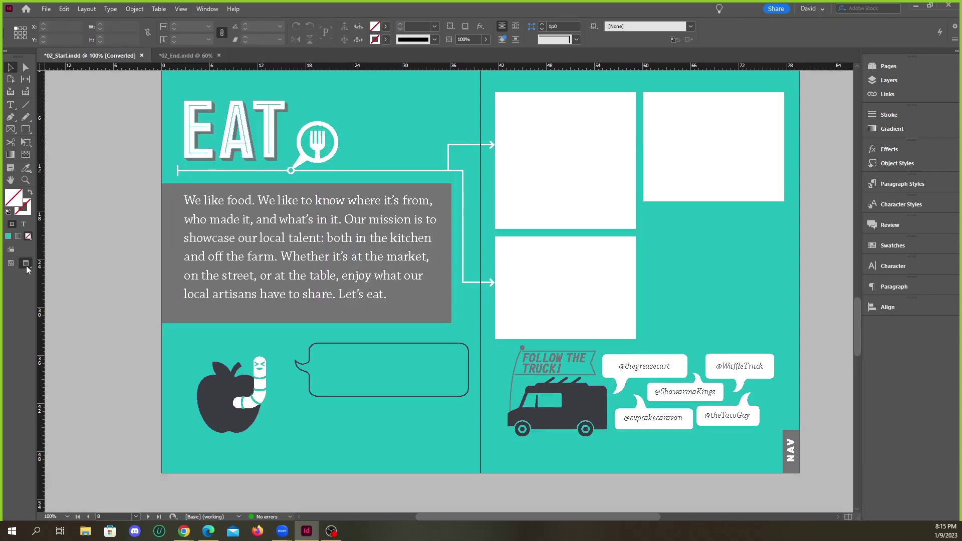
left_click(26, 265)
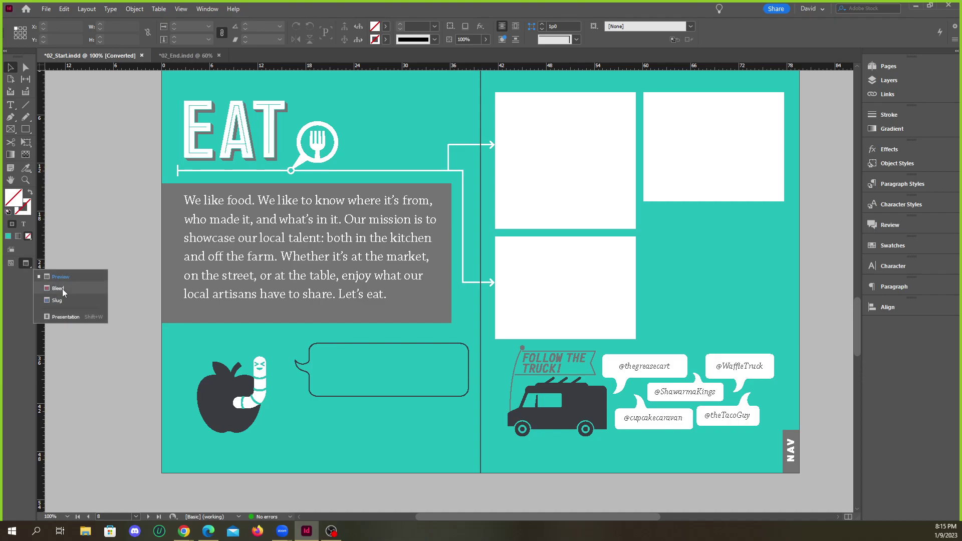
left_click(64, 319)
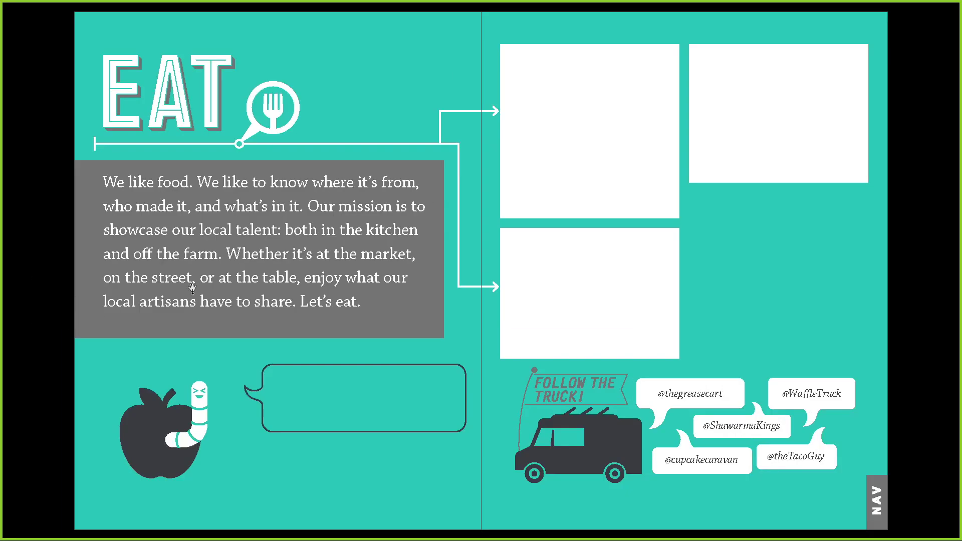
key("Escape")
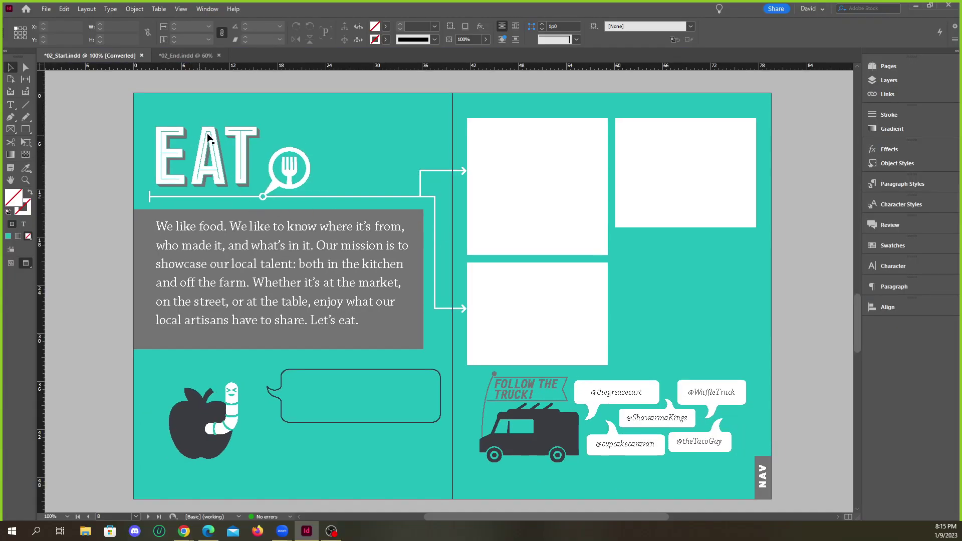
Toggle the spread repeatedly between Normal and Preview screen modes, finishing in Normal mode.
key("w")
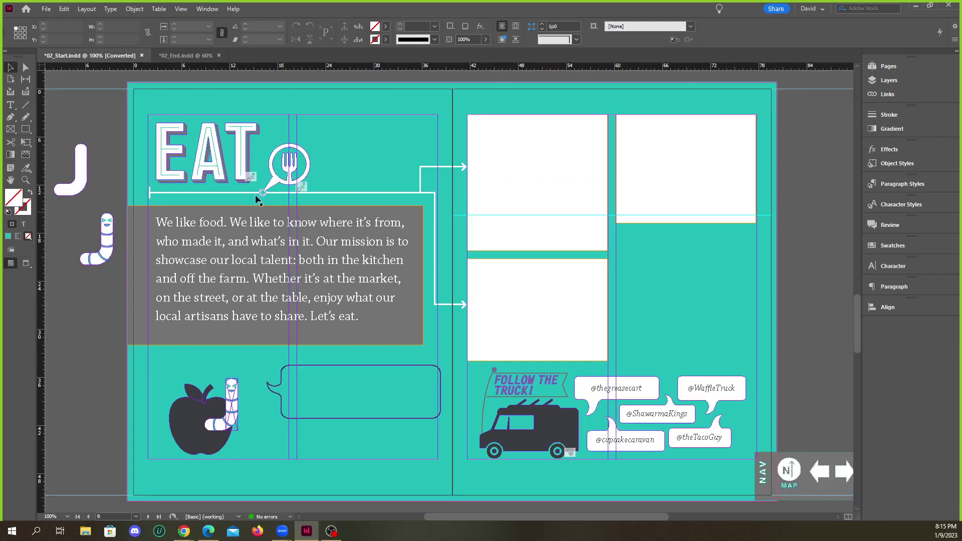
key("w")
key("w")
key("w")
key("w")
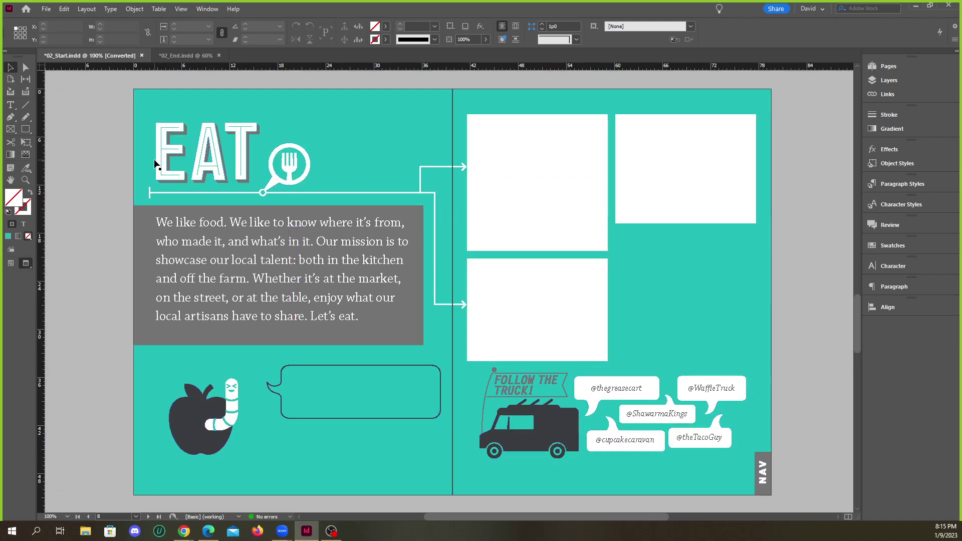
key("w")
key("w")
key("w")
key("w")
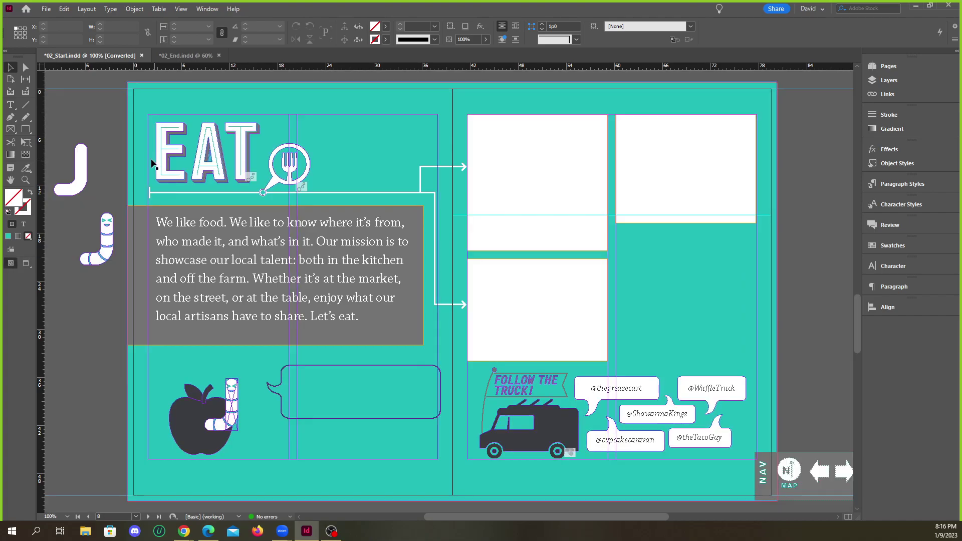
Look over the view's Extras options for frame edges, text threads and link badges, and check the EAT spread.
left_click(181, 9)
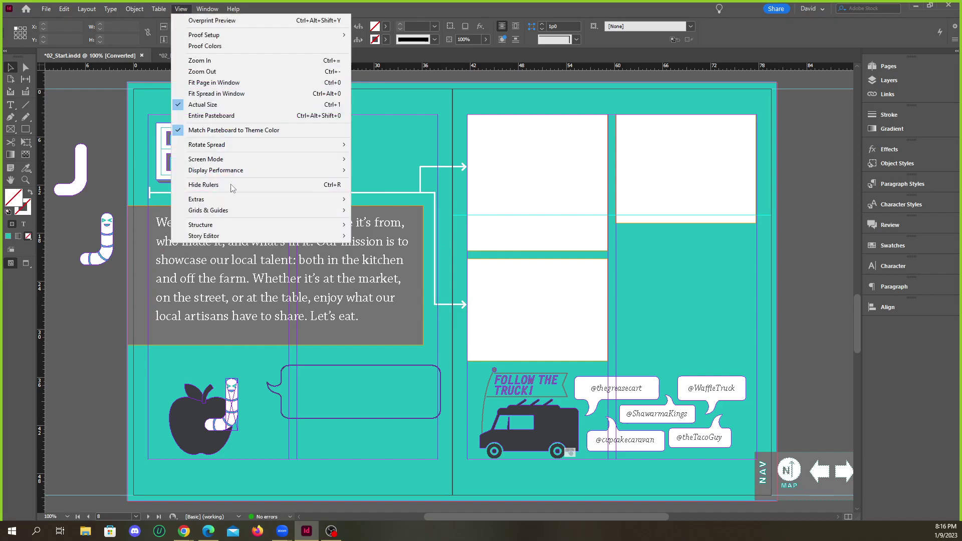
mouse_move(246, 200)
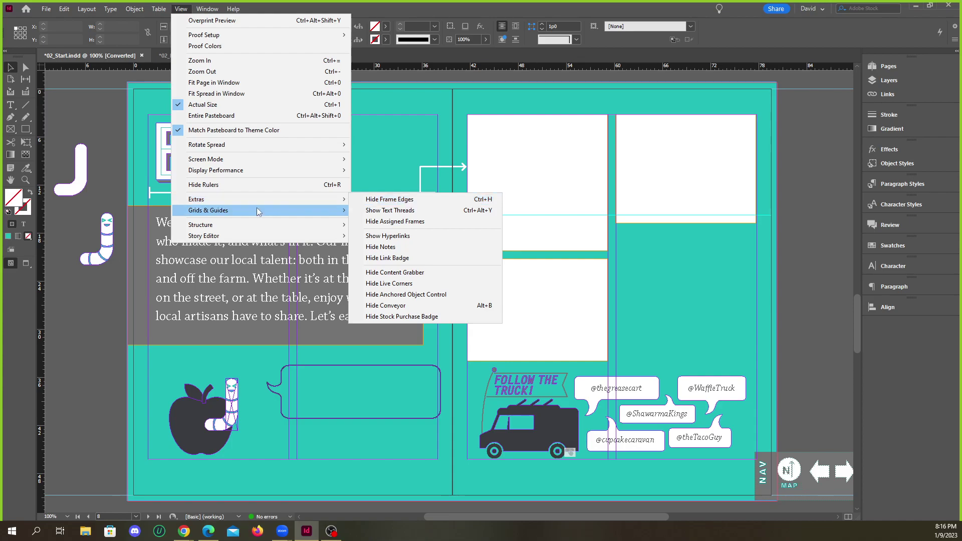
left_click(784, 267)
scroll(372, 239, "up", 1)
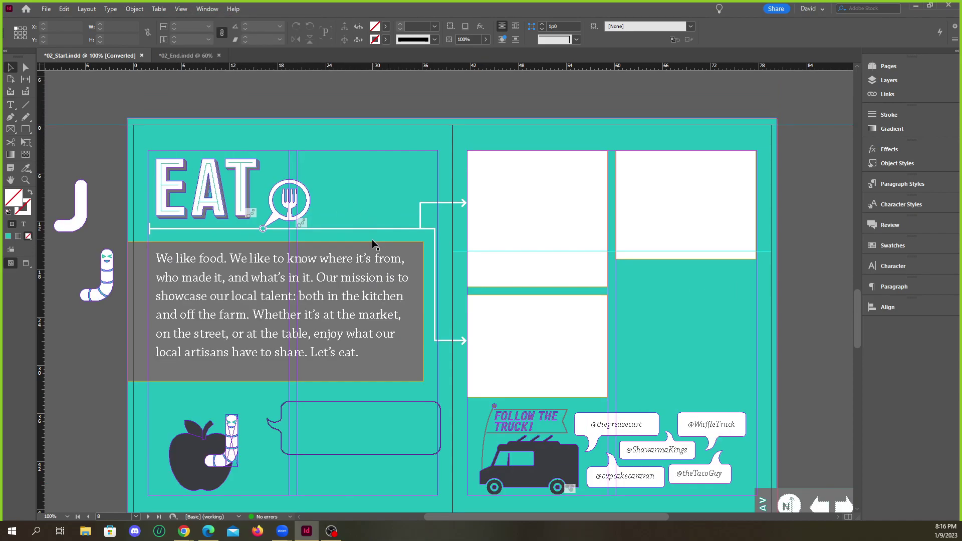
scroll(373, 239, "down", 2)
scroll(372, 239, "down", 1)
scroll(347, 212, "up", 1)
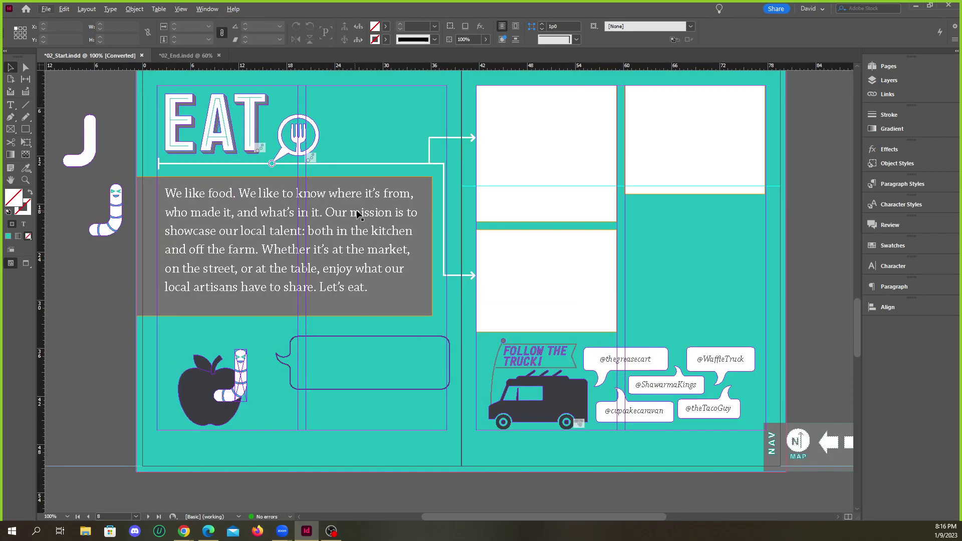
Select the spread's background frame, compare Normal and Preview screen modes several times, and leave the document in Preview.
key("alt+w")
key("Escape")
left_click(408, 172)
key("w")
scroll(415, 234, "up", 2)
scroll(414, 234, "down", 2)
key("w")
key("w")
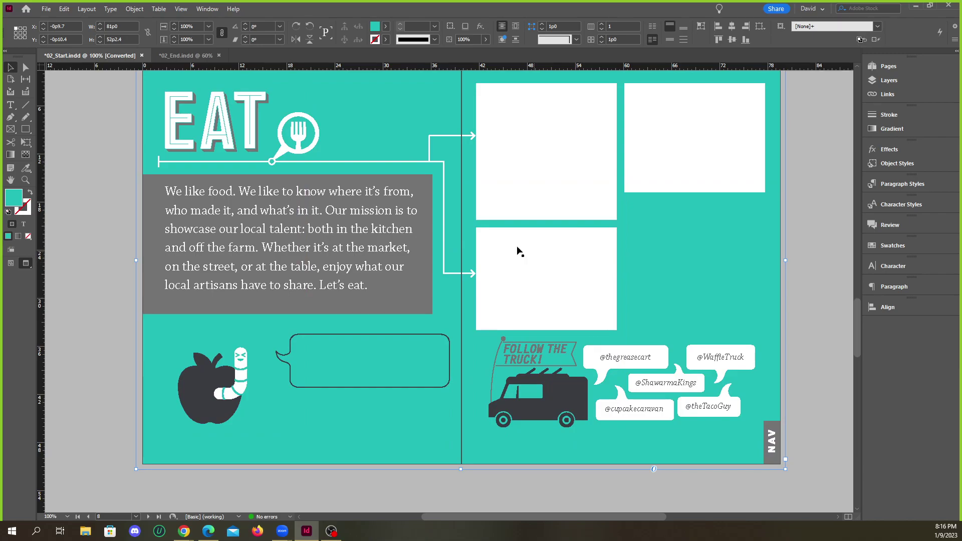
scroll(521, 251, "up", 1)
key("w")
key("w")
key("w")
key("w")
key("w")
key("w")
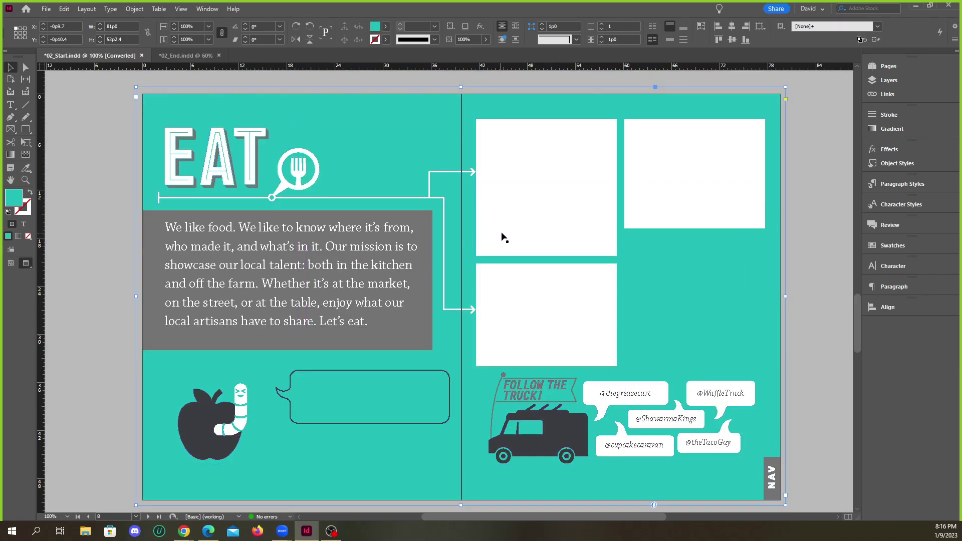
key("w")
key("w")
key("w")
key("w")
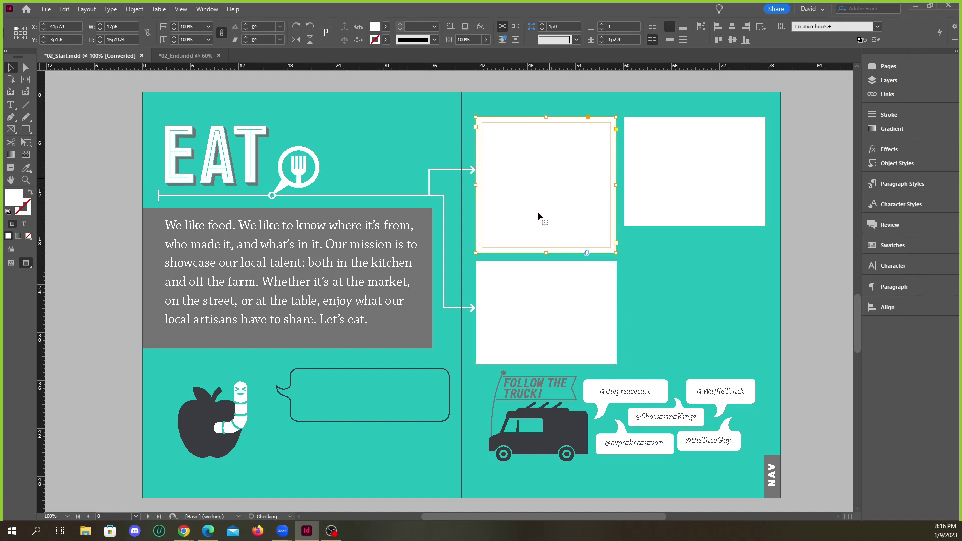
Switch to File Explorer, look over the files in the Lesson02 folder, and minimize its window.
left_click(111, 530)
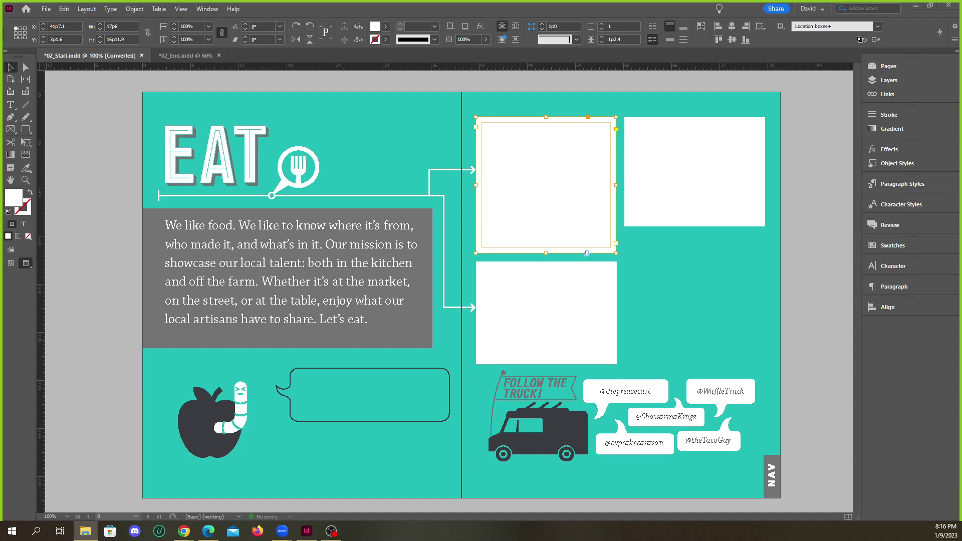
left_click_drag(961, 121, 538, 88)
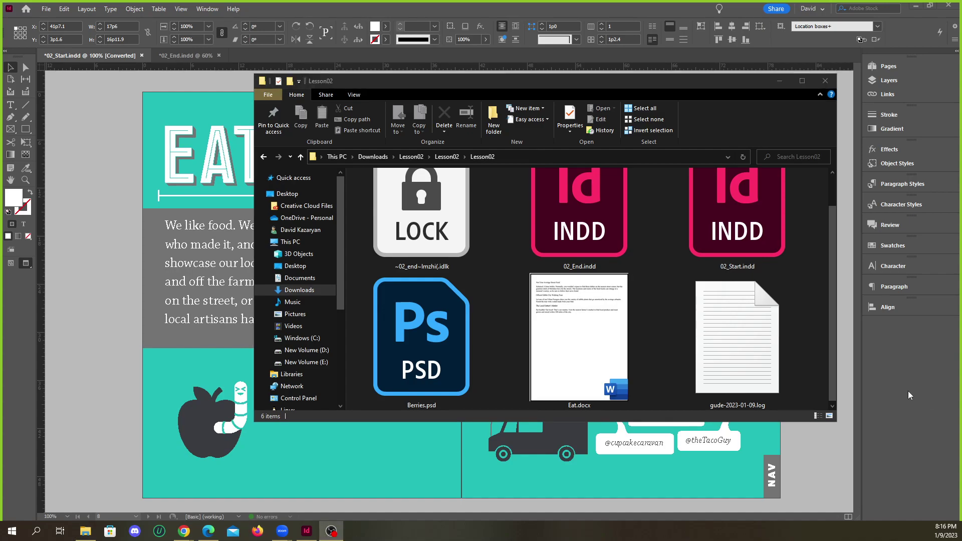
left_click(779, 81)
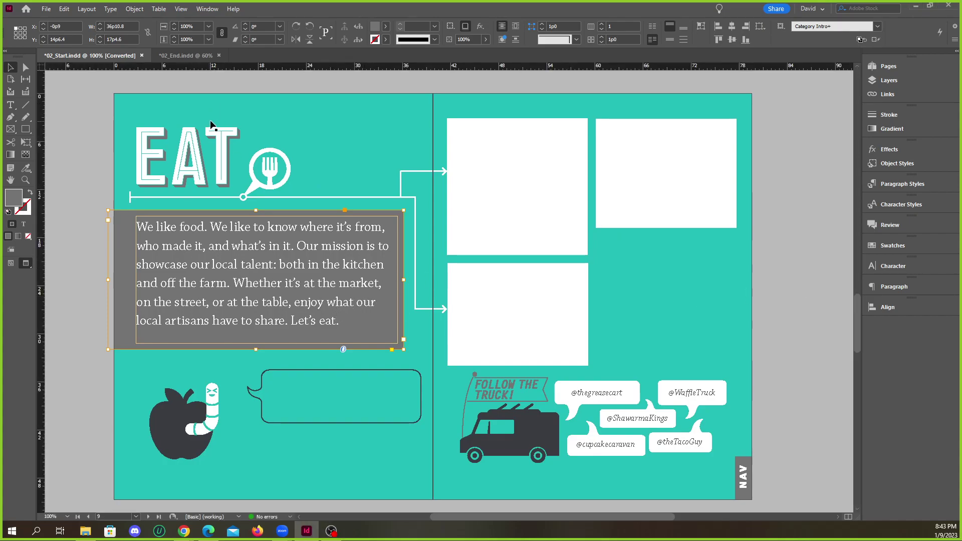
Switch to the 02_End document and bring its EAT spread into view.
left_click(179, 58)
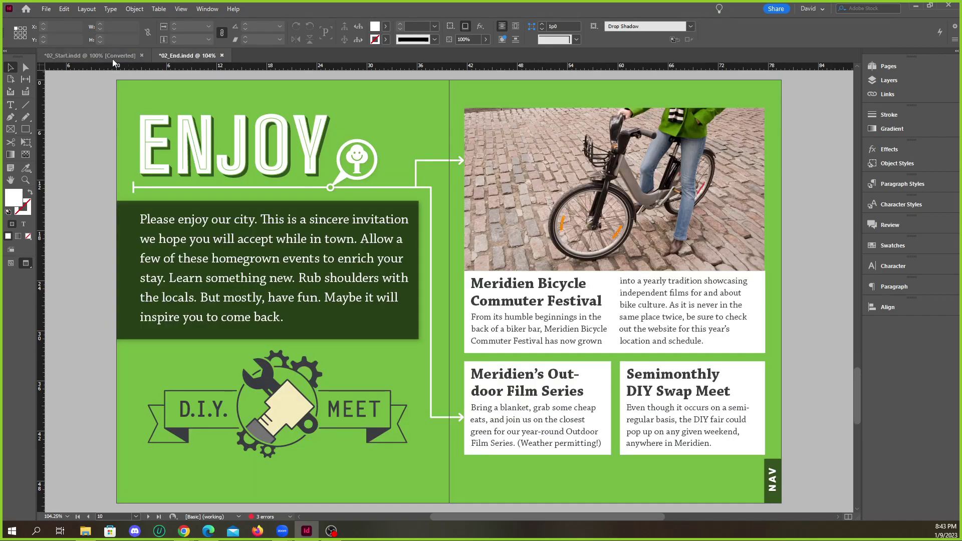
left_click(110, 55)
left_click(199, 55)
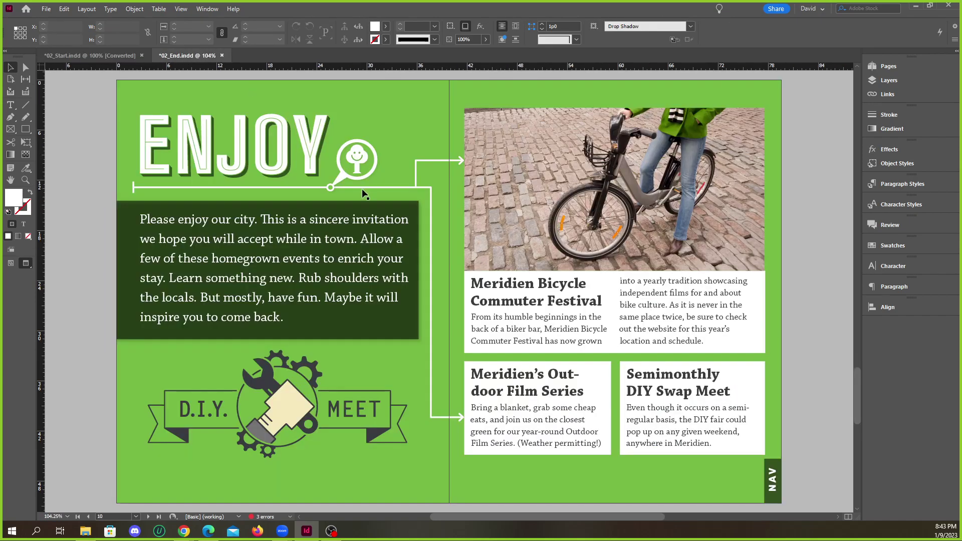
scroll(361, 187, "up", 10)
scroll(333, 197, "down", 1)
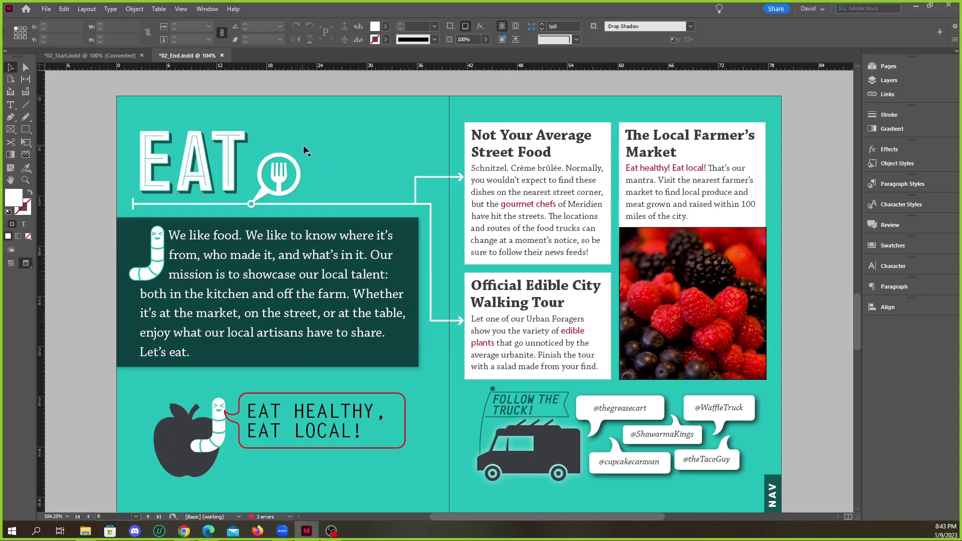
scroll(302, 145, "down", 1)
scroll(290, 142, "up", 1)
Compare the EAT spreads of 02_Start and 02_End by switching between the two documents.
left_click(99, 55)
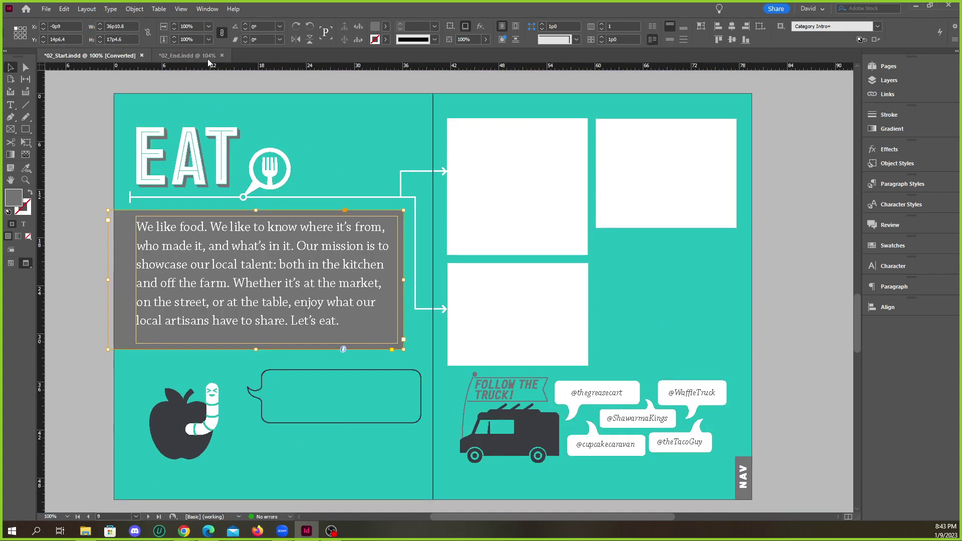
left_click(205, 55)
left_click(111, 56)
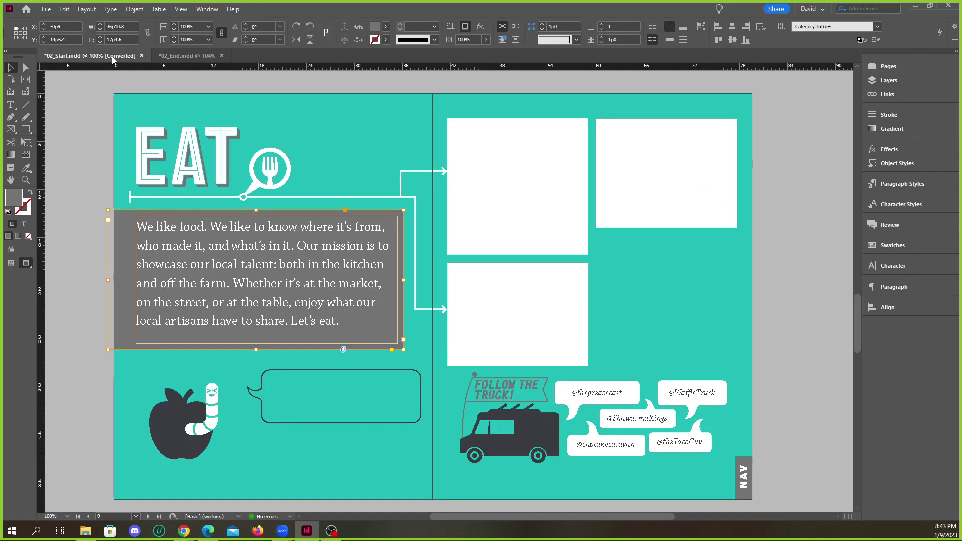
left_click(160, 56)
left_click(114, 58)
left_click(194, 58)
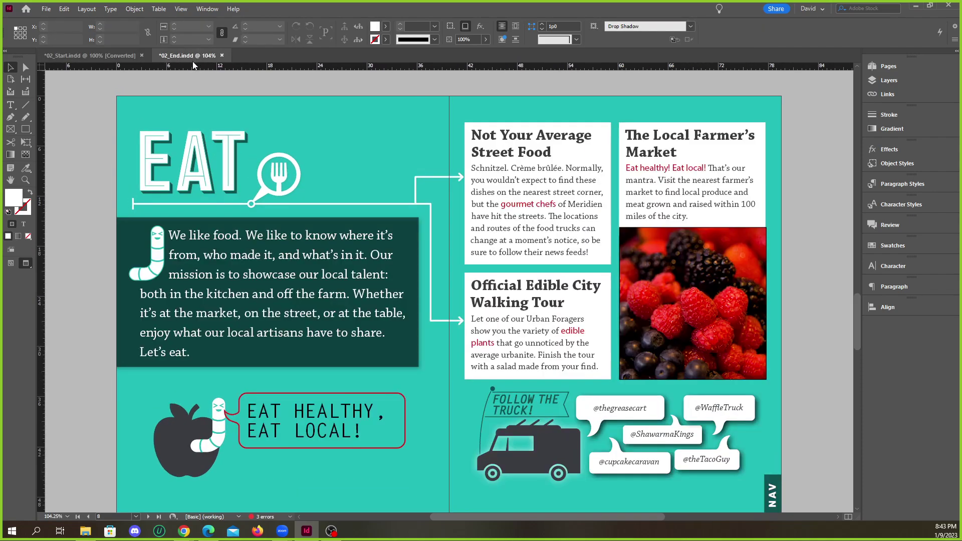
left_click(90, 56)
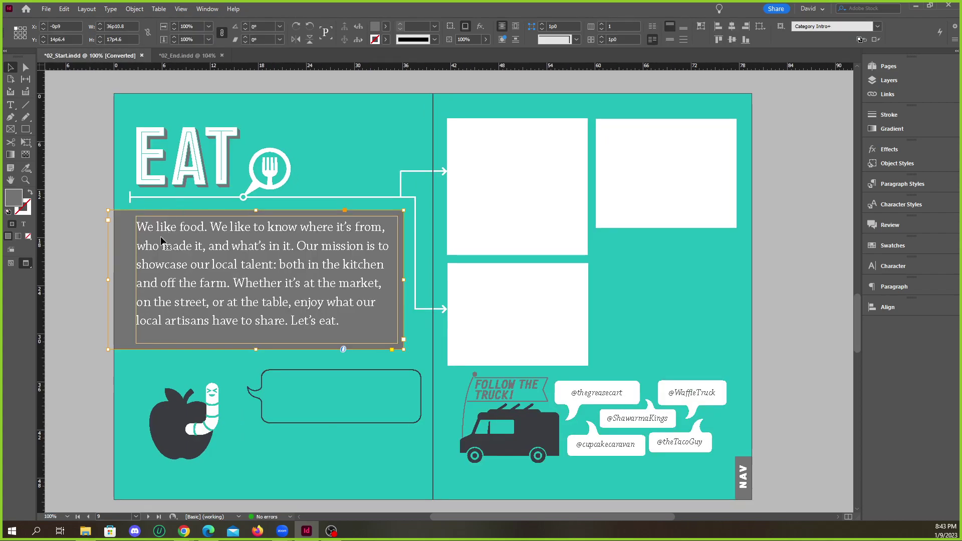
left_click(177, 58)
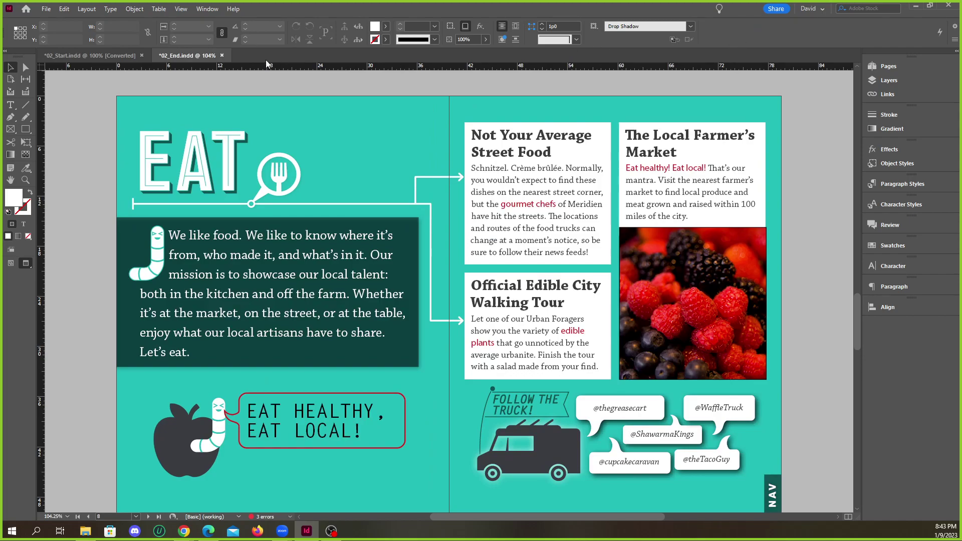
left_click(207, 9)
mouse_move(256, 22)
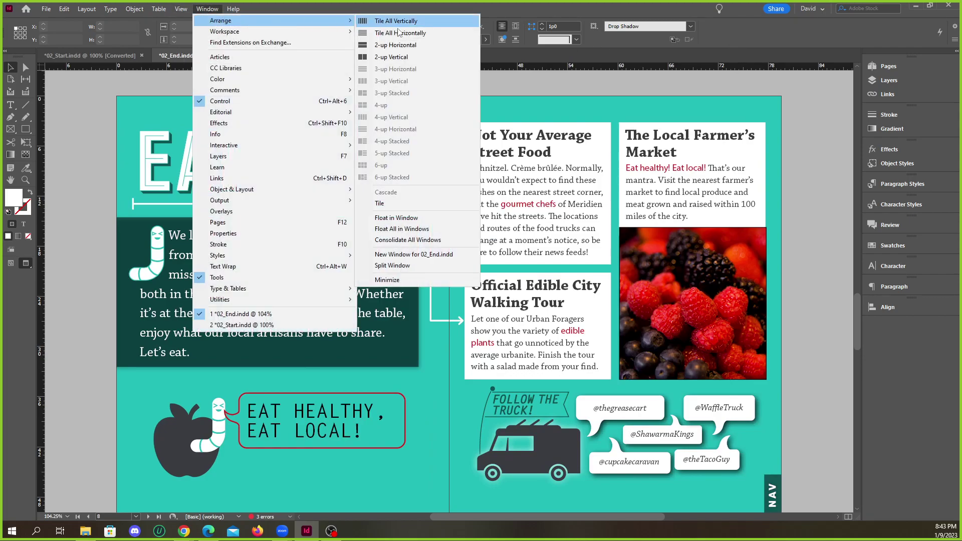
left_click(587, 10)
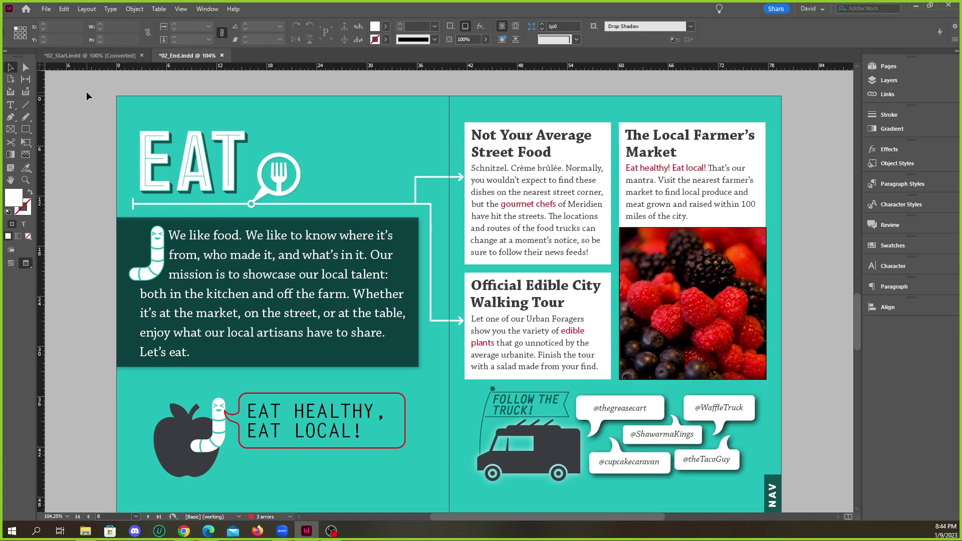
left_click(811, 13)
left_click(820, 9)
Arrange the 02_End and 02_Start documents side by side using the 2-up Vertical layout.
left_click(206, 9)
mouse_move(301, 20)
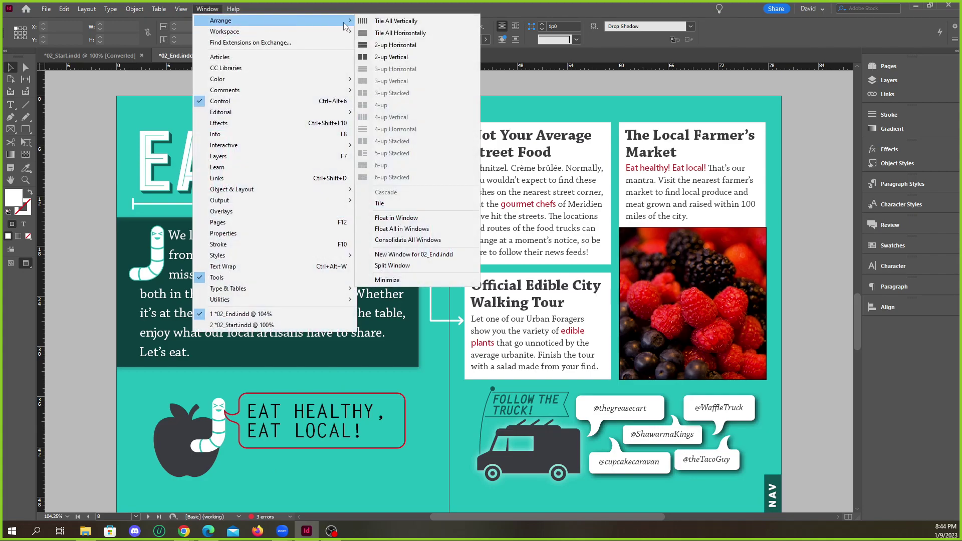
left_click(396, 59)
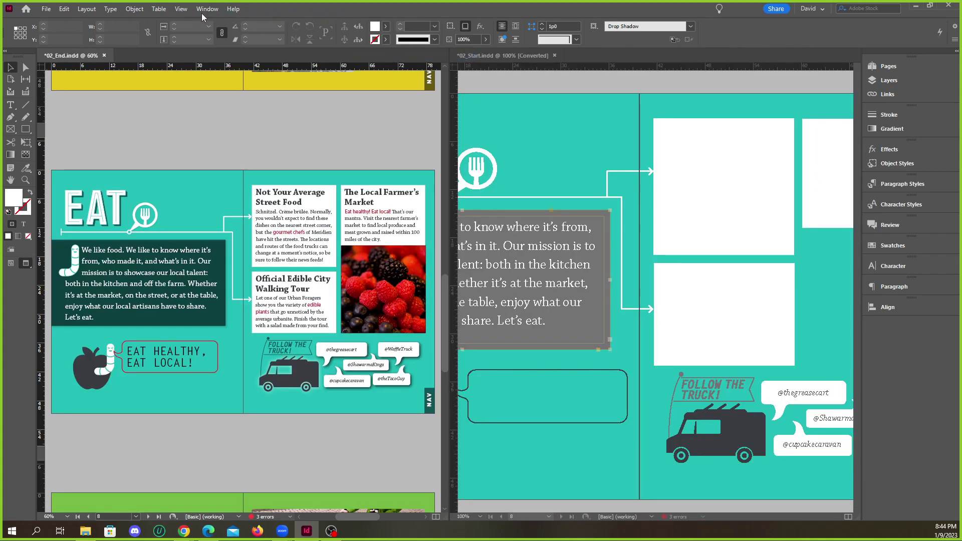
left_click(205, 10)
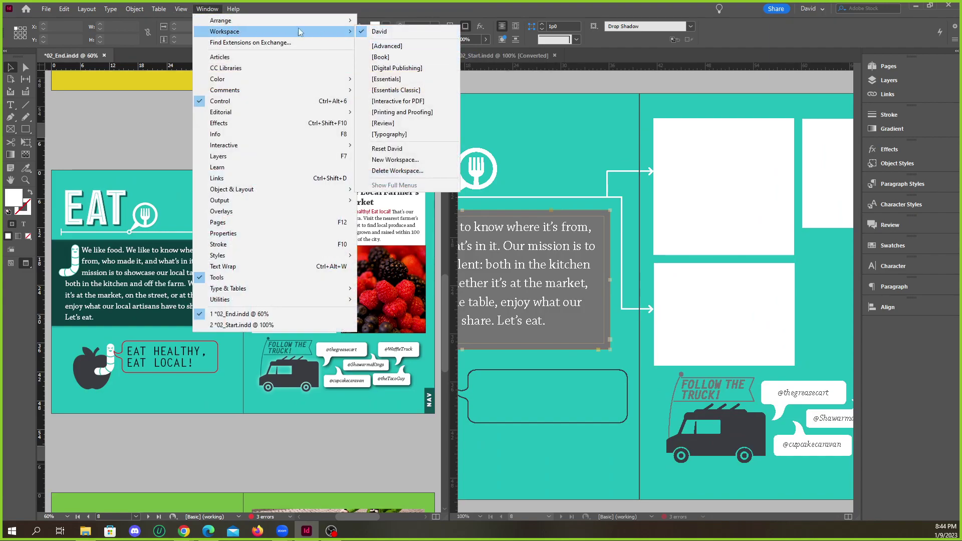
mouse_move(279, 23)
left_click(383, 57)
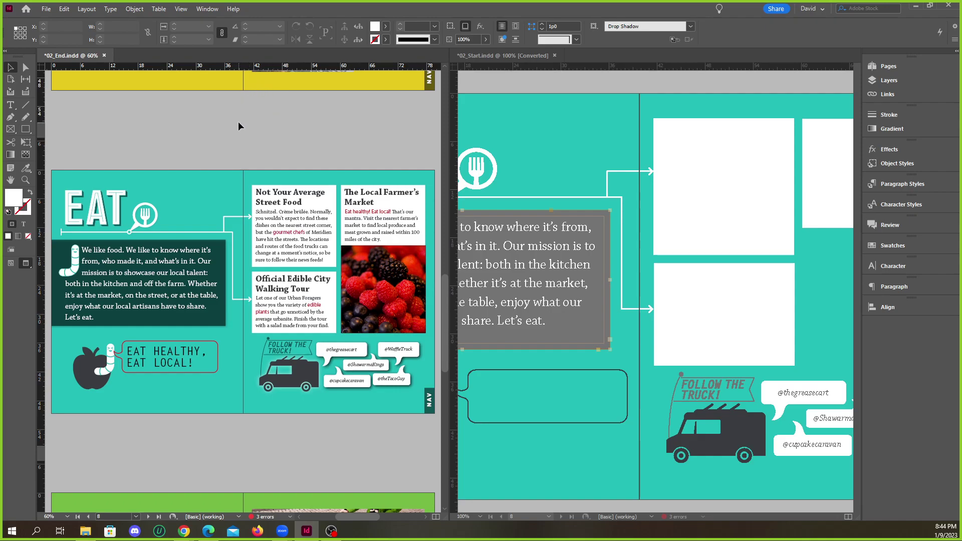
Make 02_Start the active document and fit its EAT spread in the window.
scroll(239, 121, "up", 5)
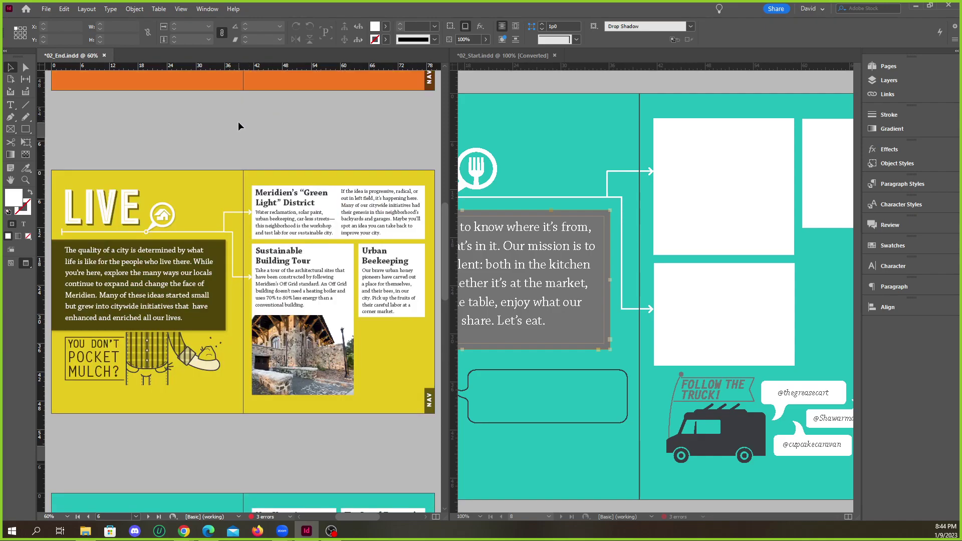
left_click(544, 111)
key("ctrl+alt+0")
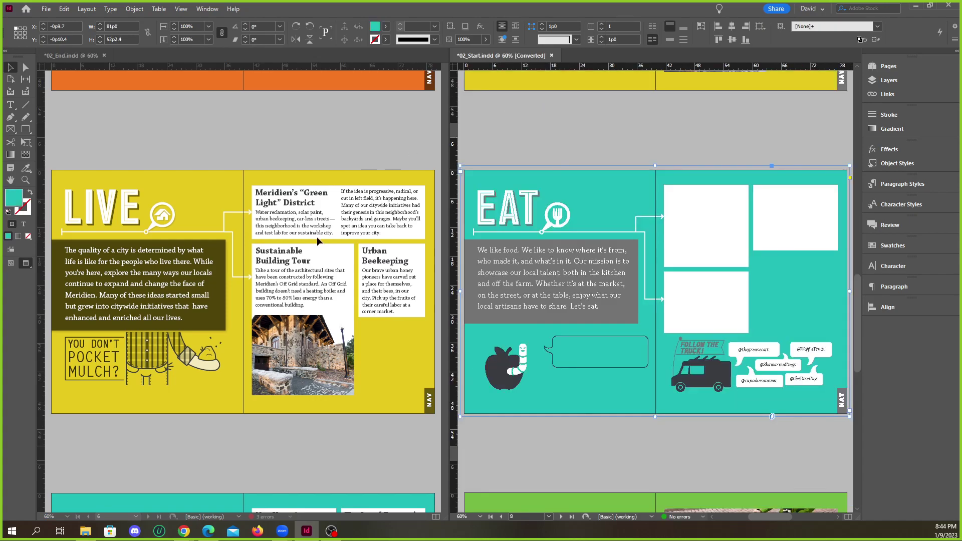
Bring 02_End's EAT spread level with the one in 02_Start, then return to 02_Start with nothing selected.
scroll(316, 236, "down", 5)
left_click(303, 221)
left_click(299, 271)
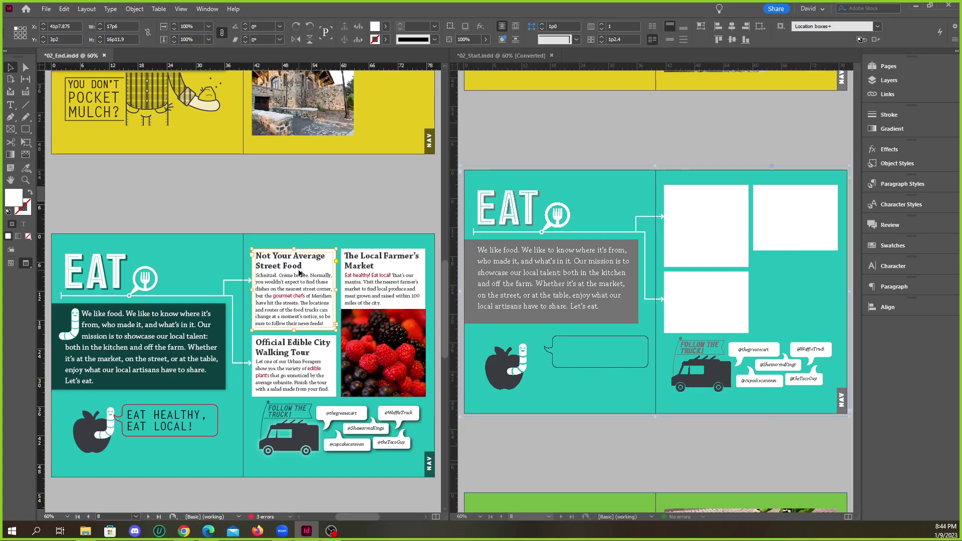
scroll(299, 273, "down", 2)
left_click(493, 144)
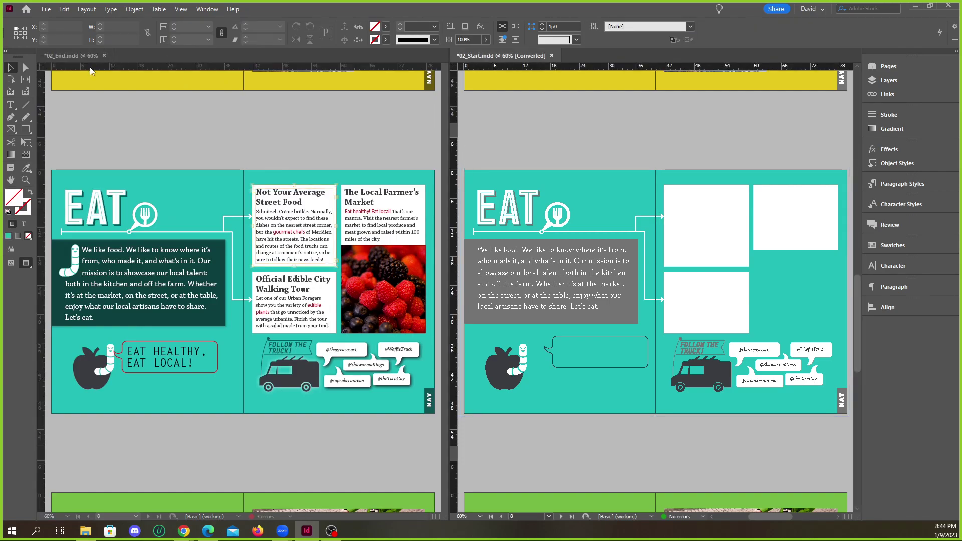
Detach 02_End, dock both documents back into one window, and order 02_Start before 02_End.
left_click(81, 56)
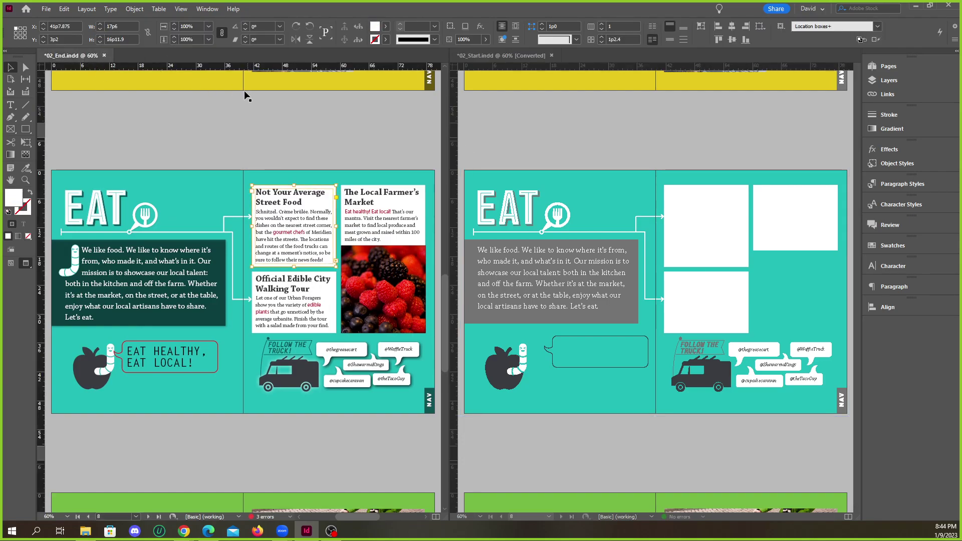
left_click_drag(489, 68, 159, 68)
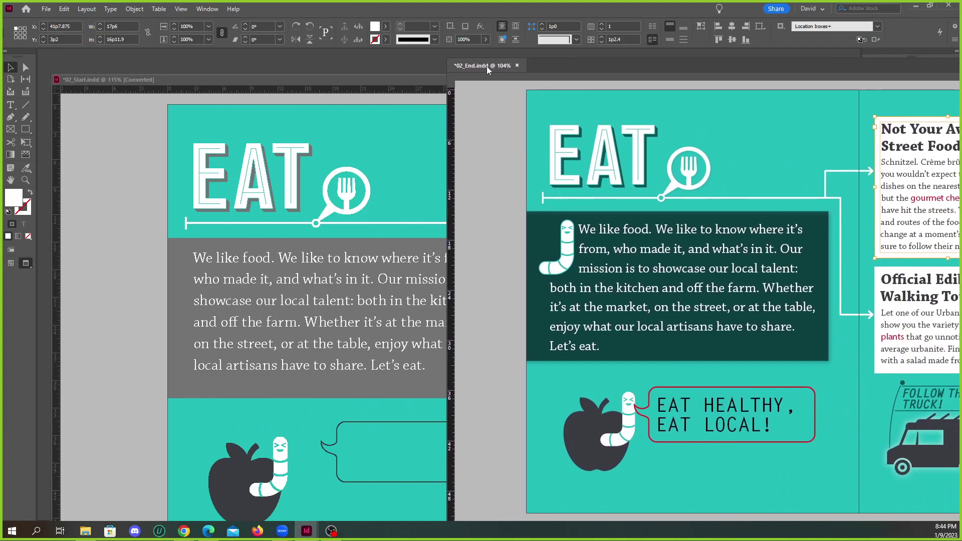
left_click_drag(486, 66, 155, 79)
left_click_drag(59, 55, 112, 65)
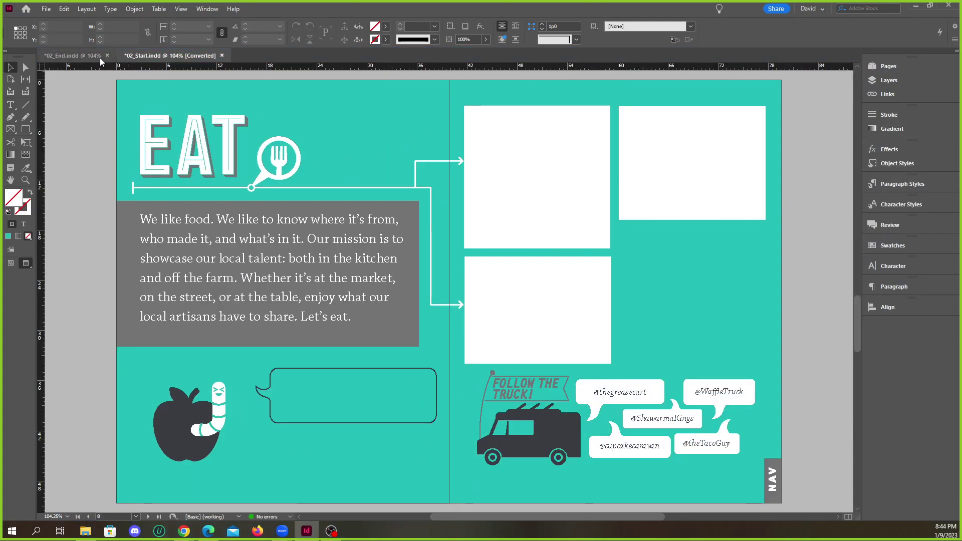
left_click_drag(101, 58, 215, 59)
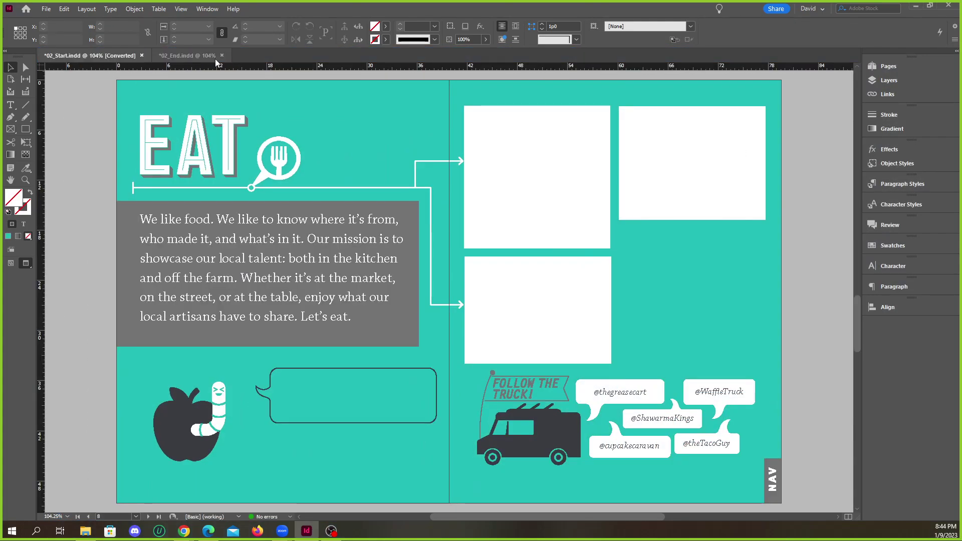
Tile 02_Start and 02_End side by side in their new order with the 2-up Vertical arrangement.
left_click(207, 9)
mouse_move(225, 21)
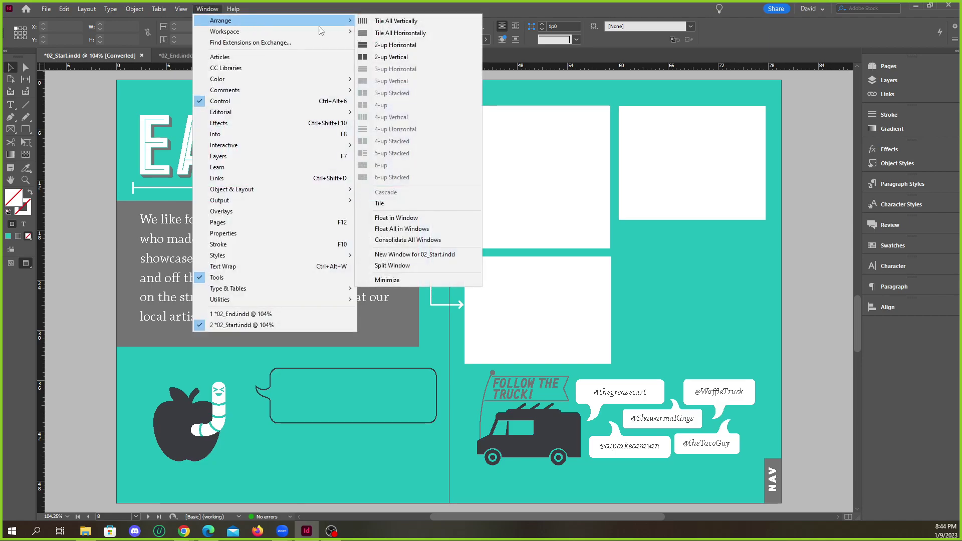
left_click(389, 59)
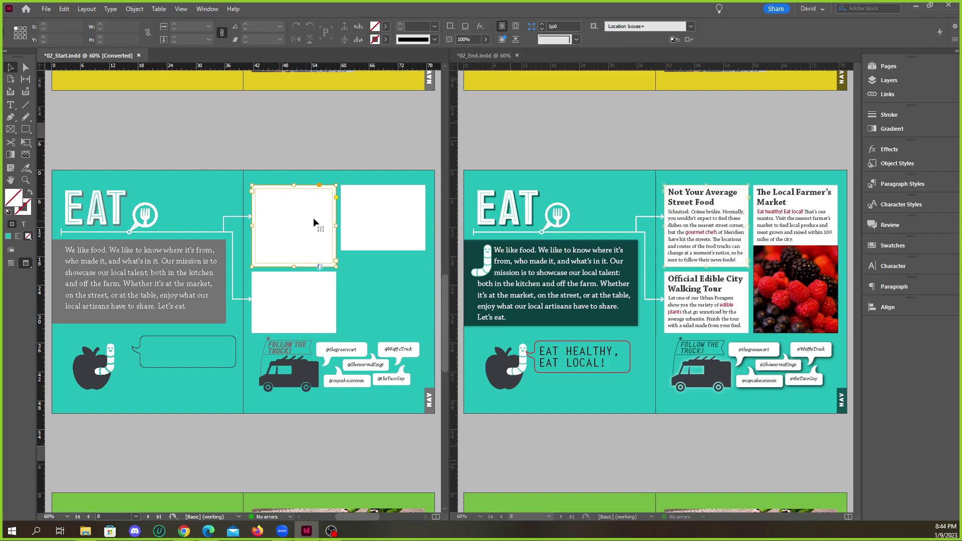
Examine the three empty white text frames on the EAT spread's right page in 02_Start, selecting each in turn.
left_click(286, 308)
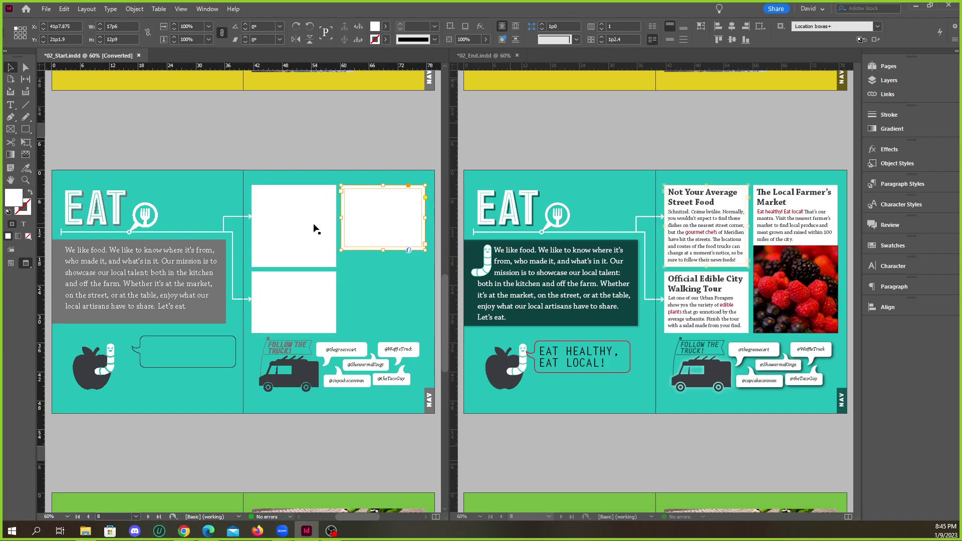
left_click(305, 243)
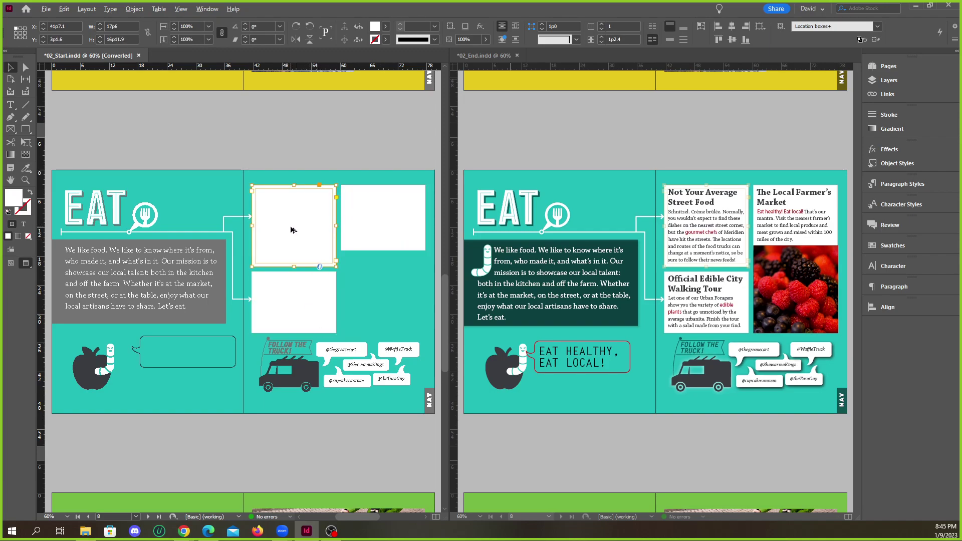
scroll(304, 240, "up", 3)
scroll(292, 228, "down", 2)
scroll(263, 243, "up", 1)
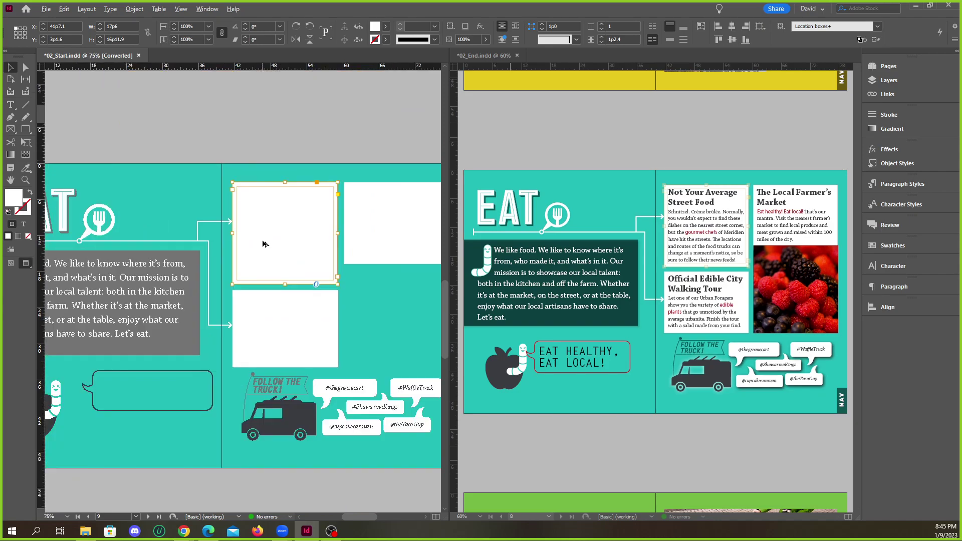
left_click(284, 138)
left_click(285, 217)
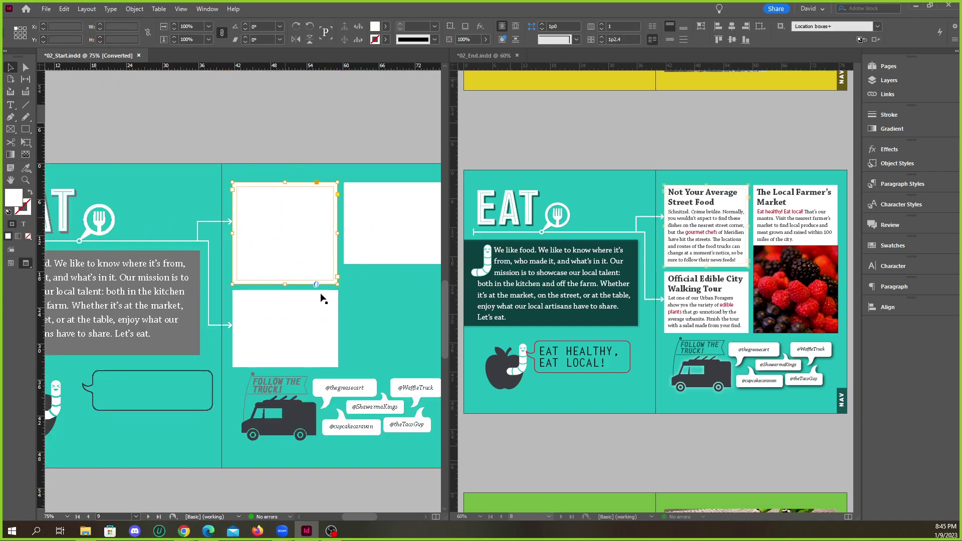
left_click(374, 226)
left_click(326, 273)
left_click(307, 301)
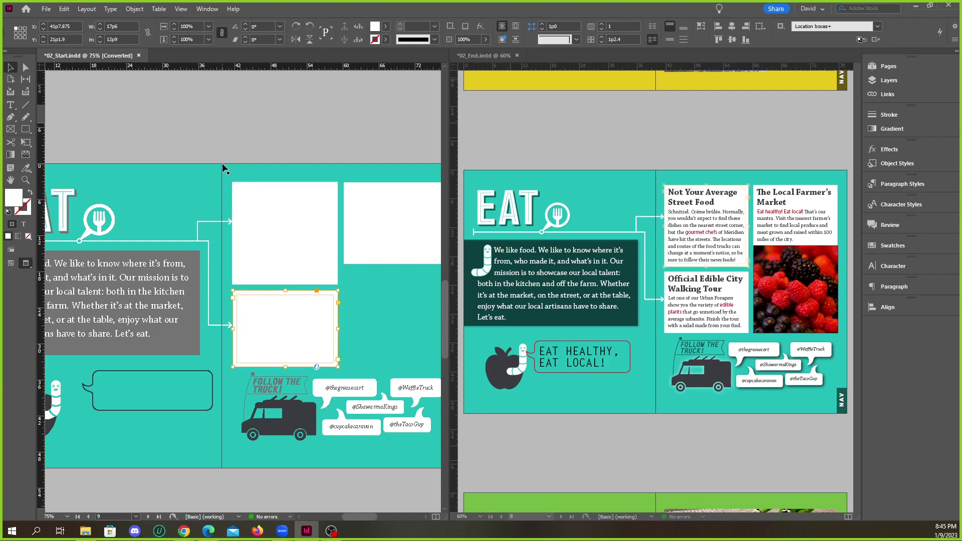
left_click(181, 9)
left_click(181, 9)
scroll(307, 189, "up", 3)
scroll(217, 204, "down", 1)
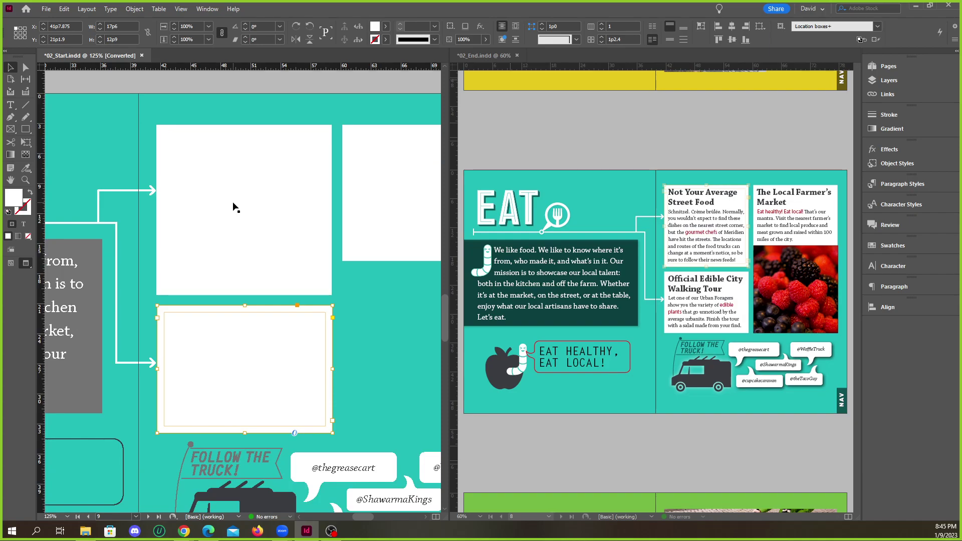
scroll(236, 207, "down", 3)
scroll(202, 274, "up", 3)
Shorten the grey intro text frame on EAT's left page from its lower edge to about 13p6.6 high.
left_click(202, 273)
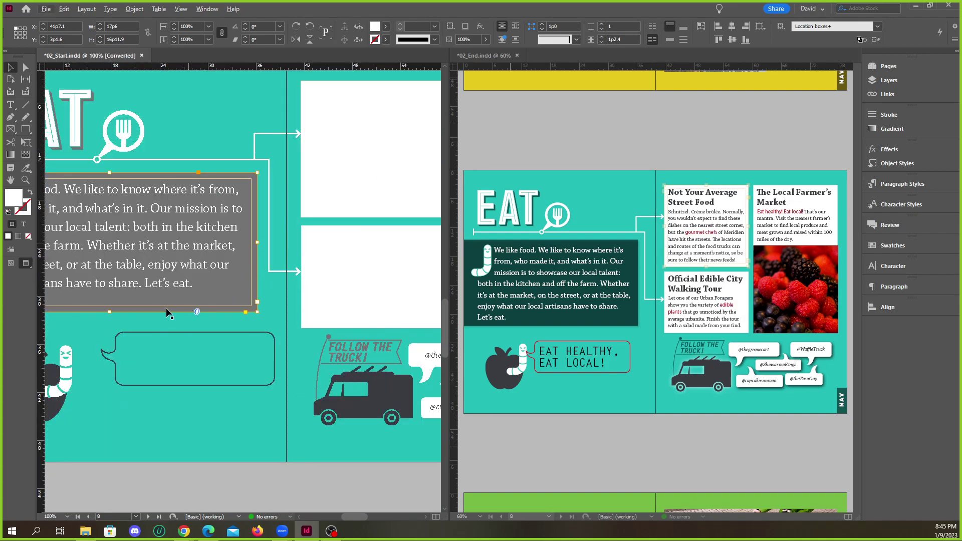
scroll(171, 309, "down", 3)
left_click_drag(182, 295, 182, 281)
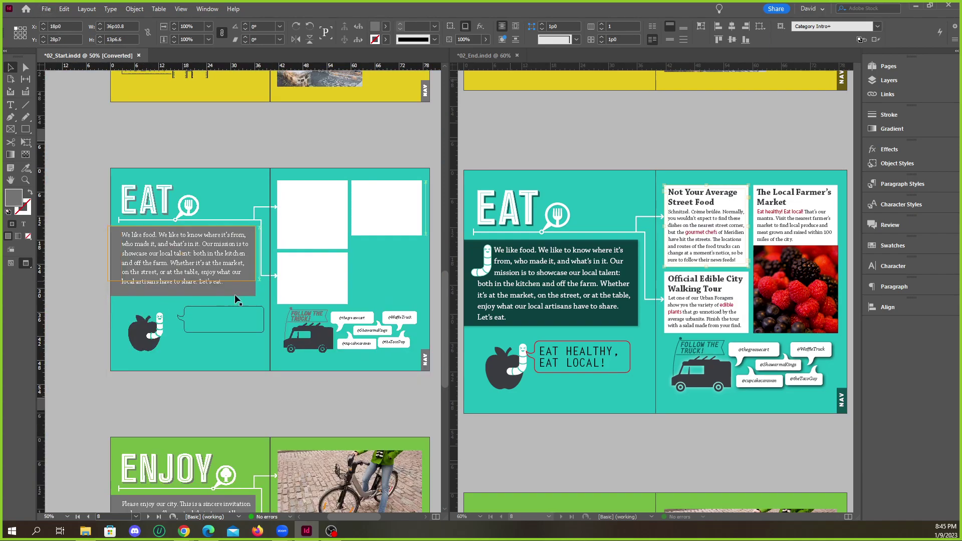
Flow the intro frame's overset text into a new frame about 15p2.7 by 11p5.5 below the right page's outer white frame.
scroll(230, 293, "up", 2)
left_click(264, 266)
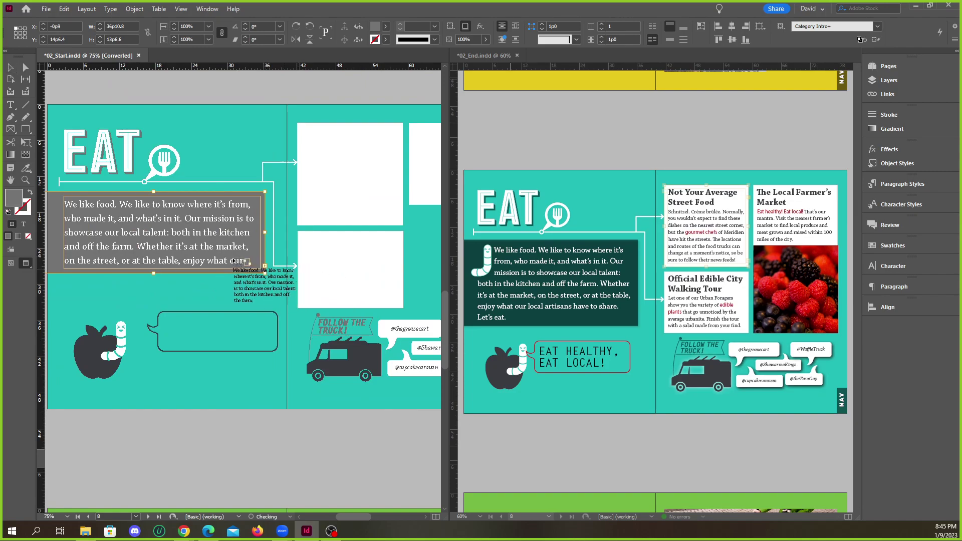
scroll(280, 281, "down", 2)
left_click_drag(322, 234, 382, 281)
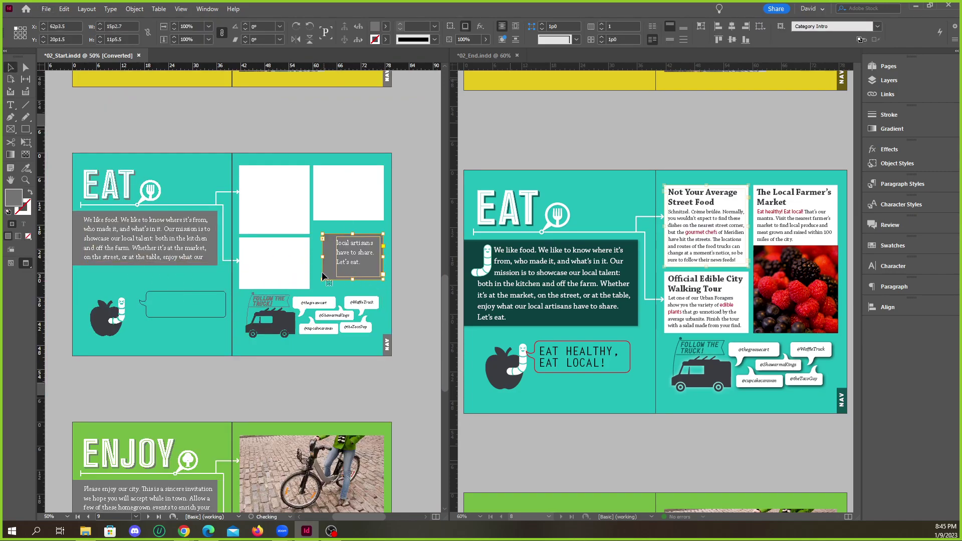
Check the two linked grey text frames, switch 02_Start to Normal screen mode and show its text threads.
scroll(320, 273, "up", 2)
left_click(111, 222)
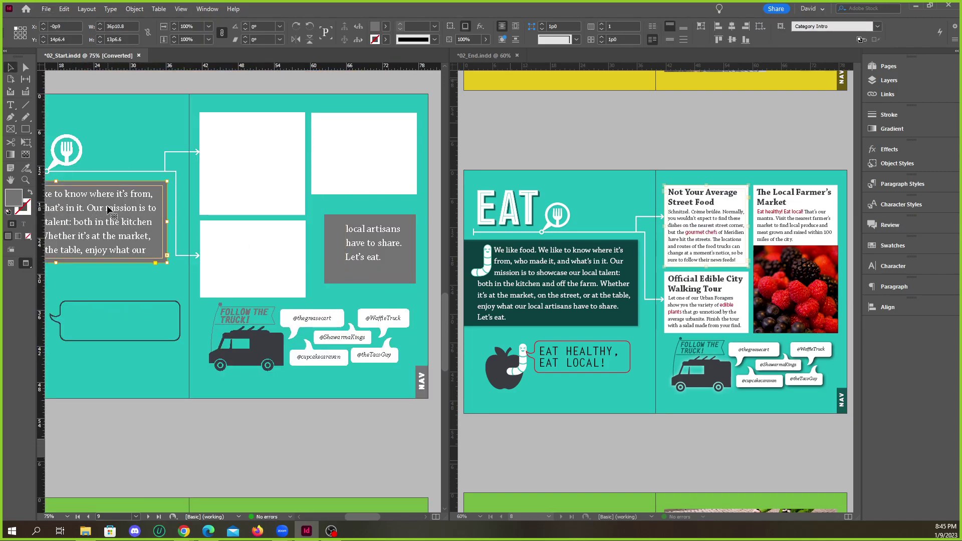
left_click(387, 245)
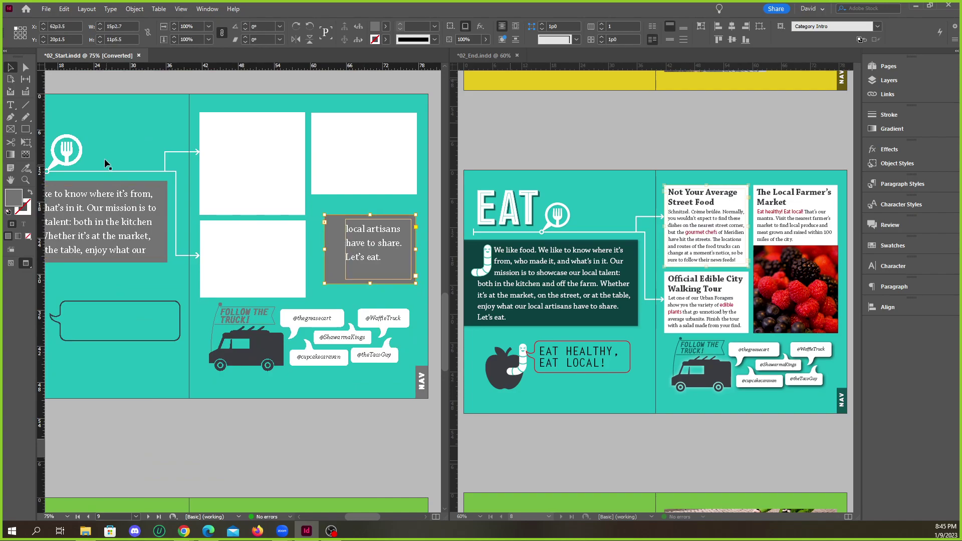
key("w")
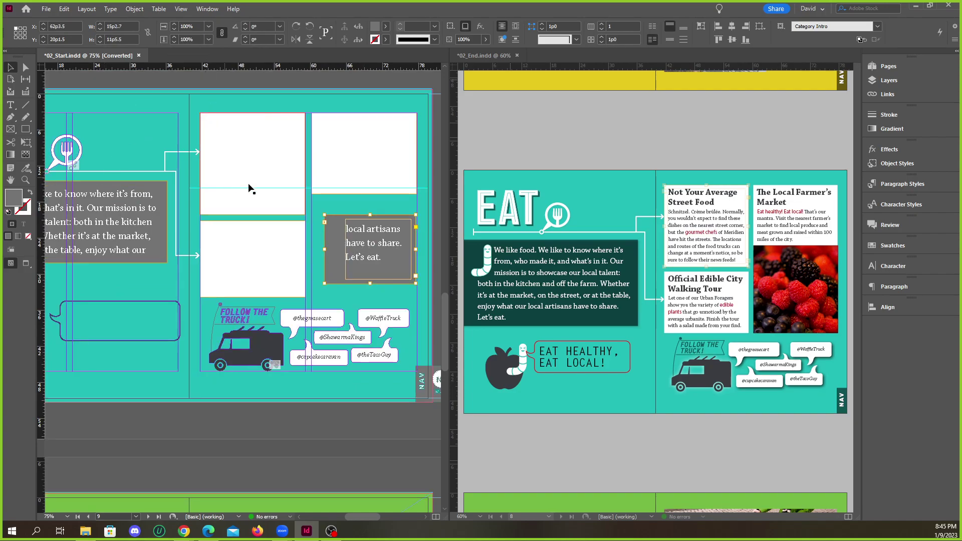
left_click(181, 9)
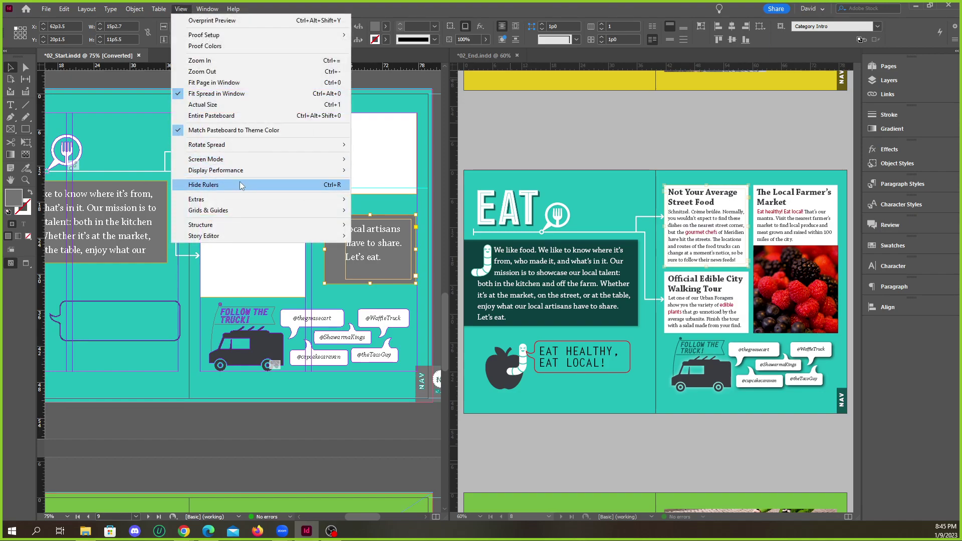
mouse_move(227, 199)
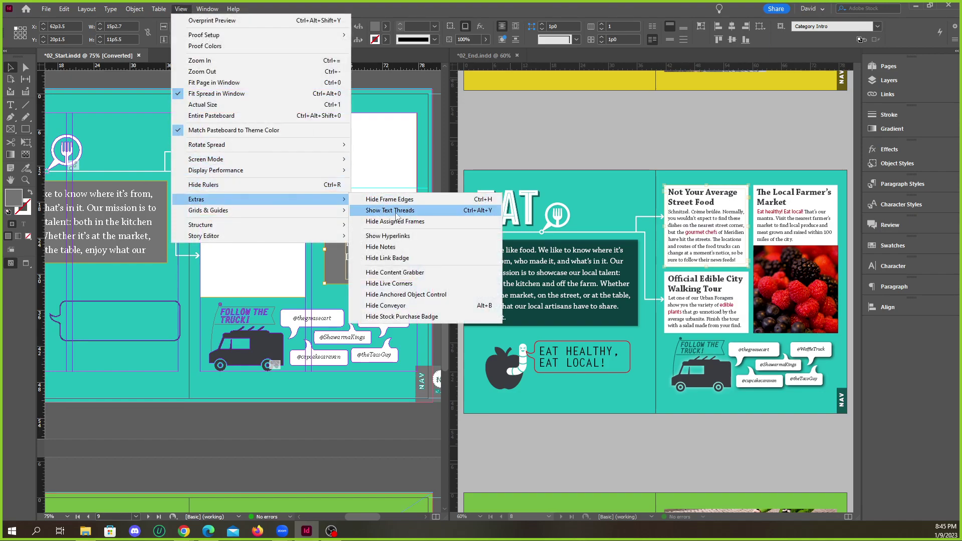
left_click(396, 210)
Examine the thread line running from the intro frame's out port to the linked frame's in port.
scroll(125, 244, "down", 2)
scroll(173, 252, "up", 4)
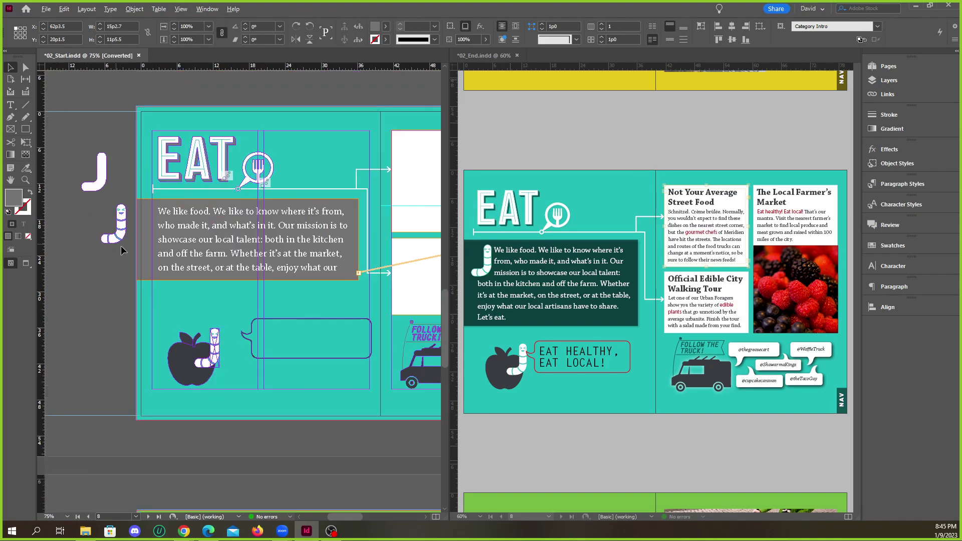
scroll(181, 290, "down", 2)
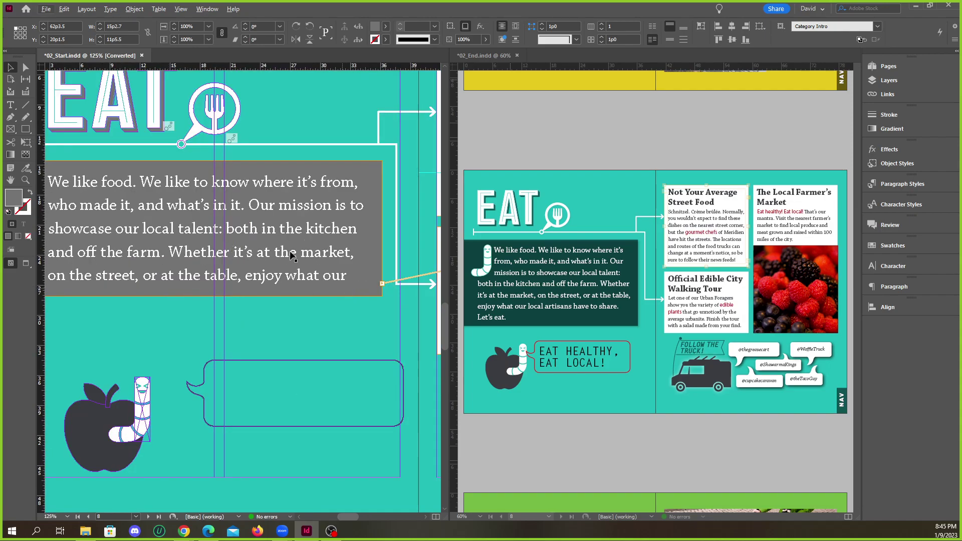
scroll(178, 222, "down", 1)
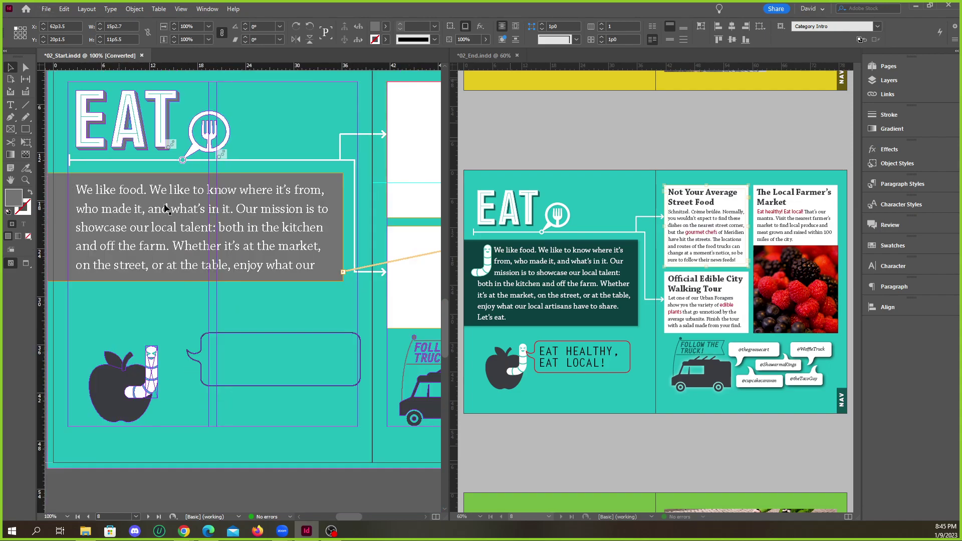
scroll(370, 284, "up", 2)
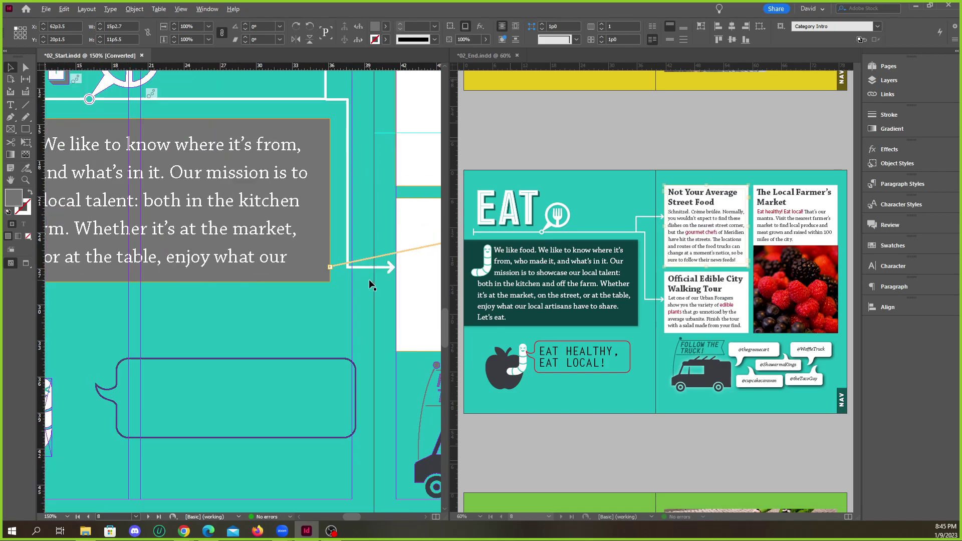
scroll(369, 285, "up", 2)
scroll(251, 266, "down", 3)
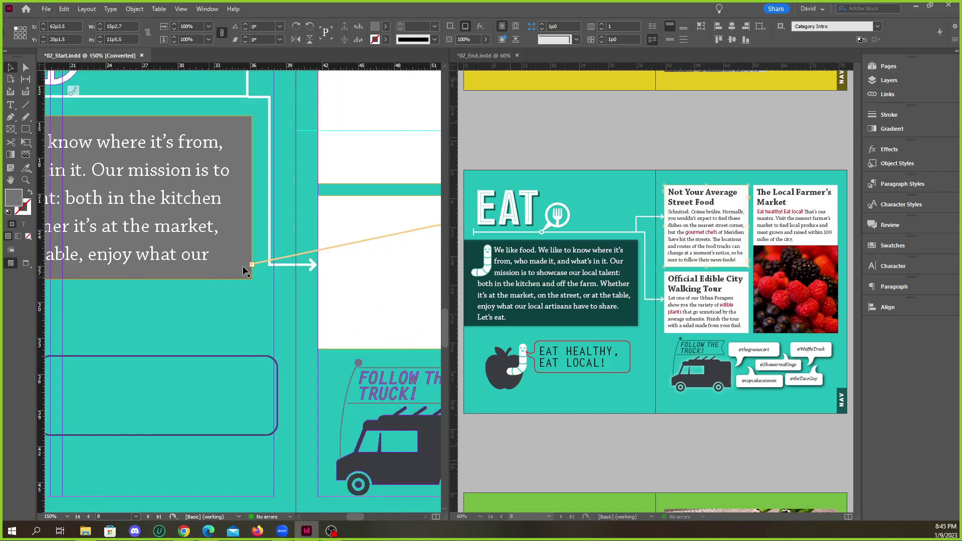
scroll(287, 275, "down", 2)
left_click(160, 241)
scroll(206, 260, "up", 2)
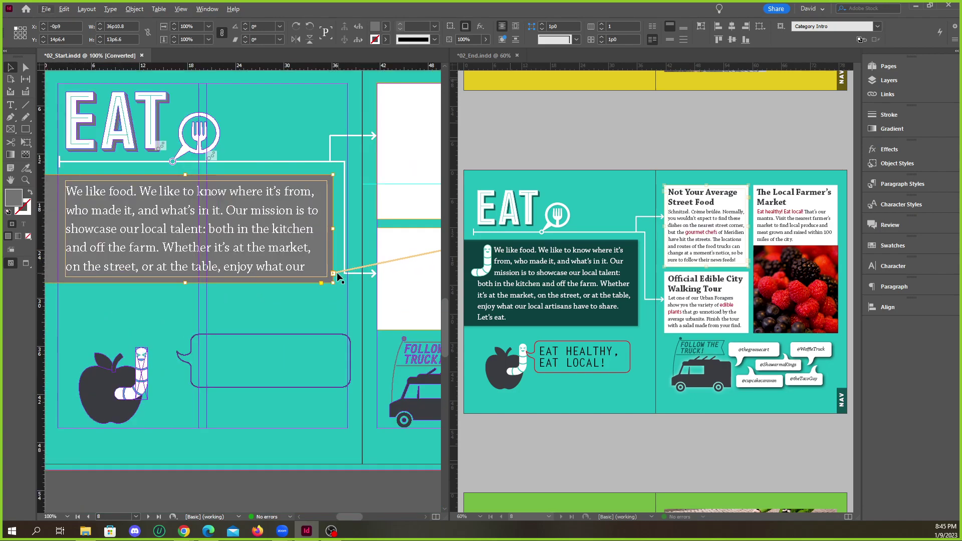
scroll(283, 248, "down", 1)
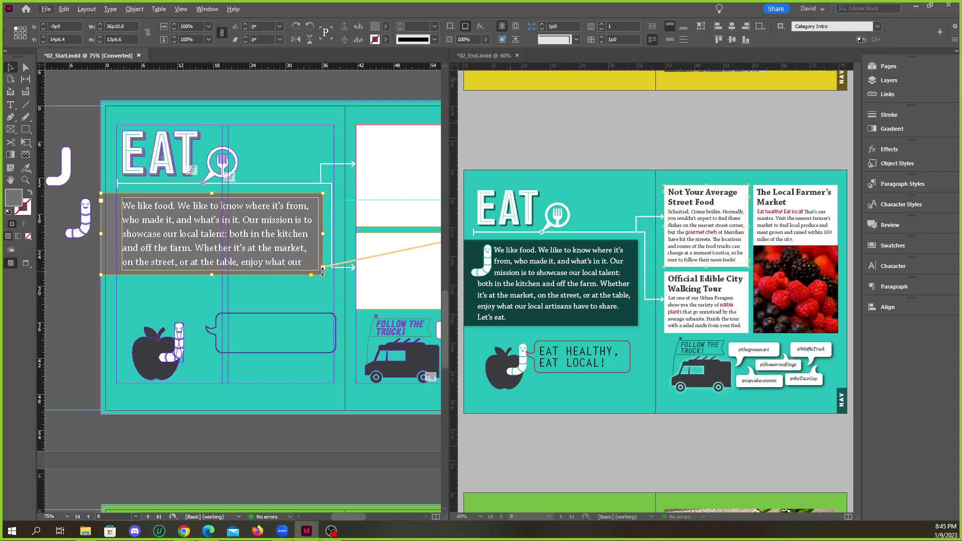
scroll(323, 271, "up", 3)
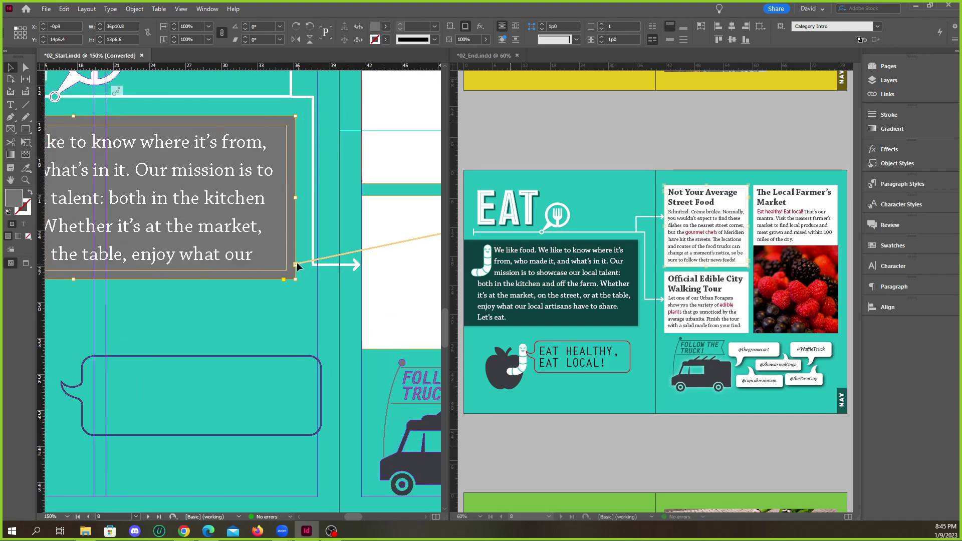
left_click_drag(351, 512, 368, 510)
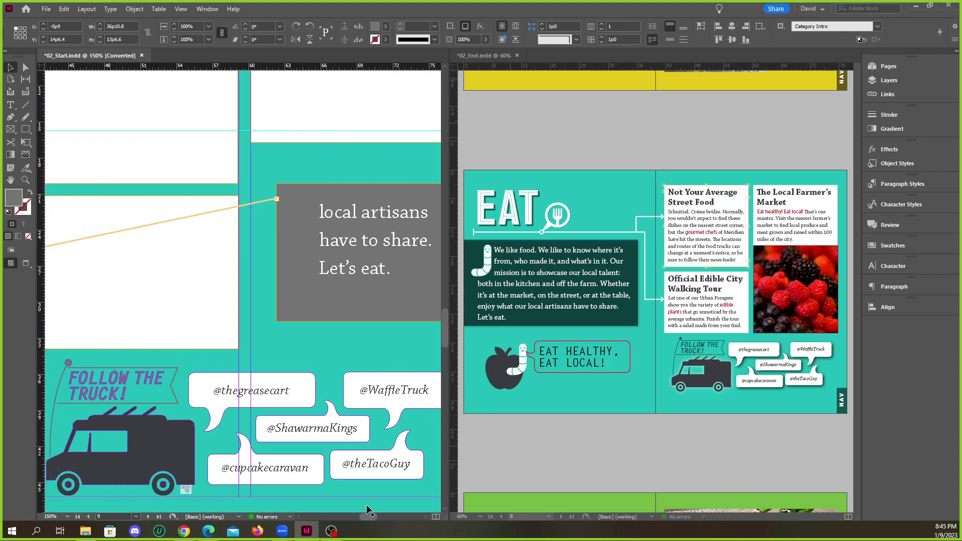
Move the linked "local artisans" frame below the intro frame, overlapping the speech bubble and truck, and inspect its thread.
scroll(378, 233, "down", 3, "ctrl")
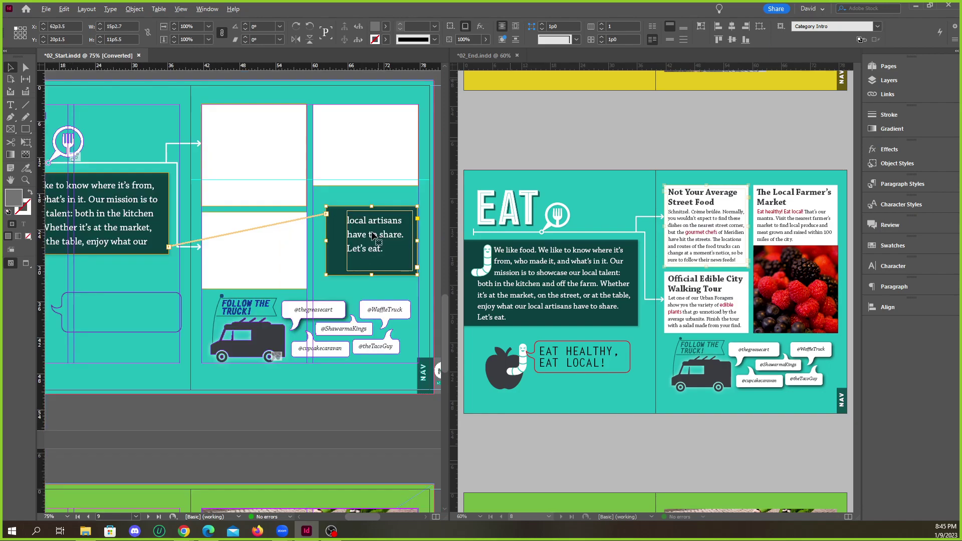
left_click_drag(241, 313, 136, 323)
scroll(185, 240, "down", 3, "alt")
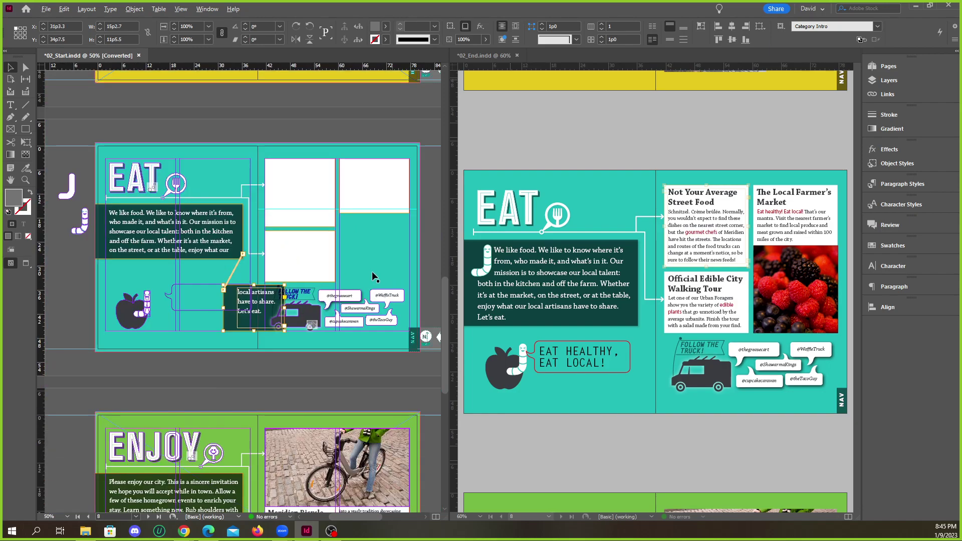
scroll(114, 209, "up", 3, "alt")
scroll(164, 198, "up", 1, "alt")
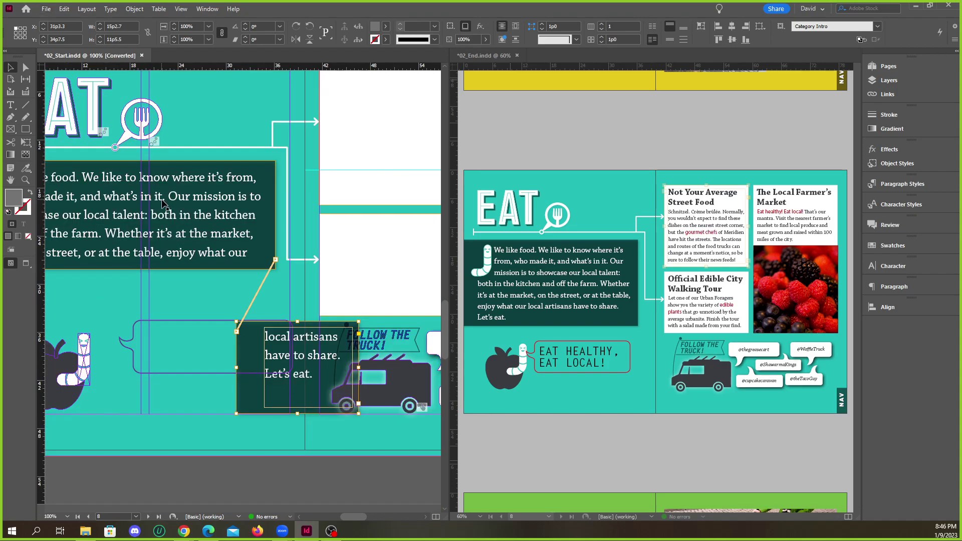
scroll(261, 240, "down", 1, "alt")
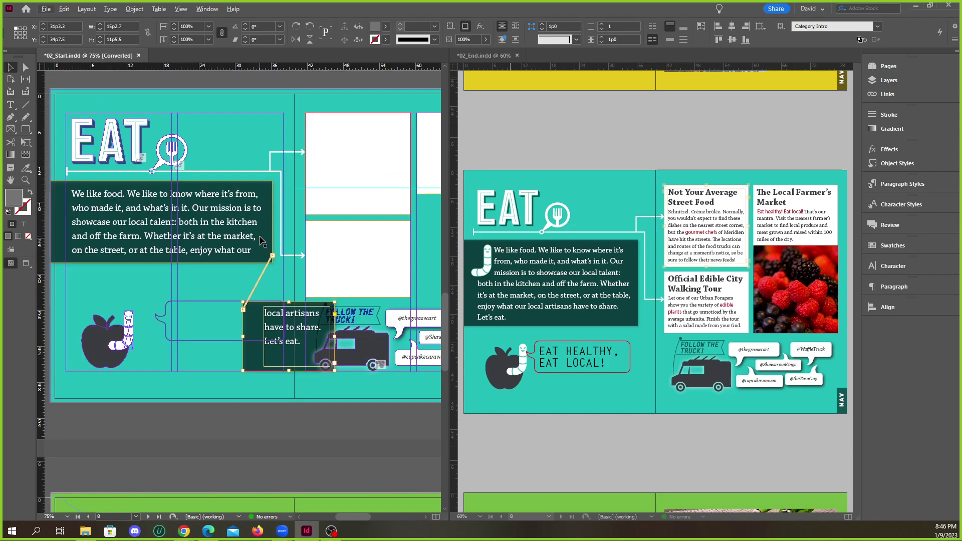
Delete the linked "local artisans" frame, pick up the intro frame's overset text and drop the loaded text again.
key("Delete")
left_click(272, 255)
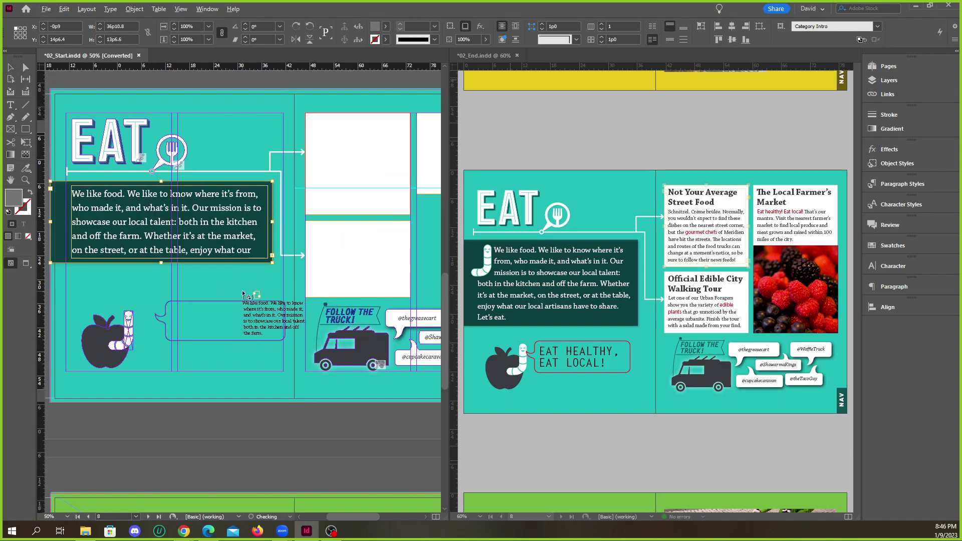
scroll(242, 287, "down", 1, "alt")
left_click(10, 77)
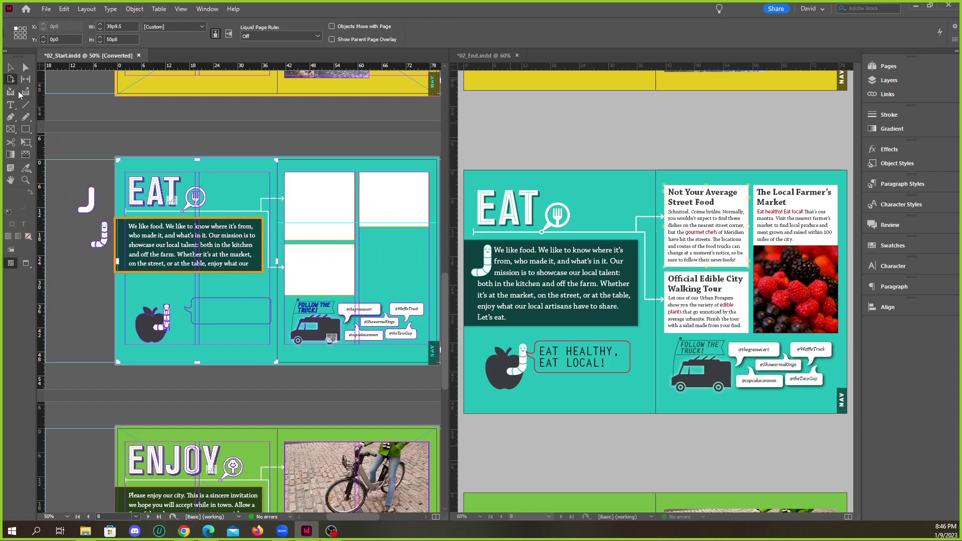
left_click(10, 69)
Flow the intro frame's overset text into a new frame about 8p8.4 by 8p0.9 on the right page, below the outer white frame.
scroll(173, 269, "down", 1, "alt")
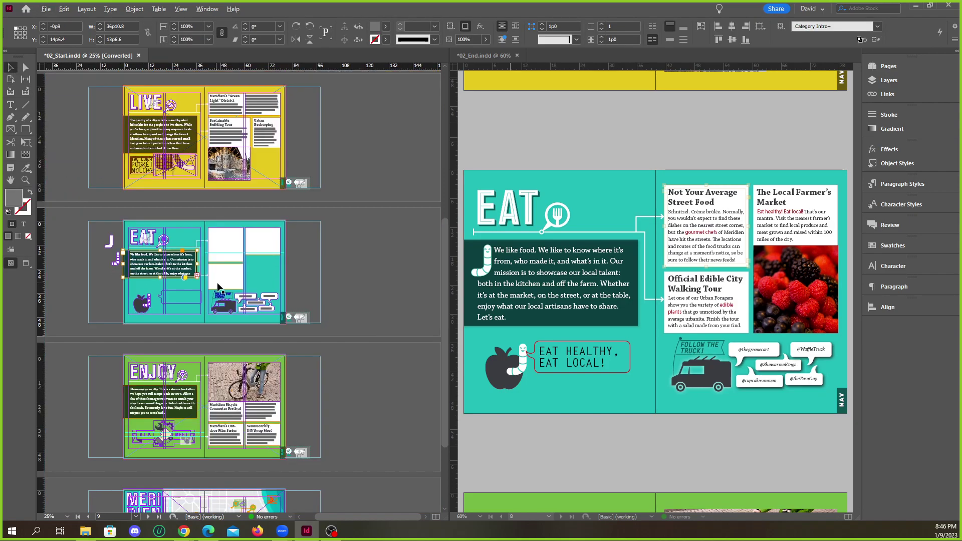
scroll(171, 270, "up", 1, "alt")
scroll(168, 269, "up", 1, "alt")
left_click(193, 274)
left_click_drag(353, 239, 405, 287)
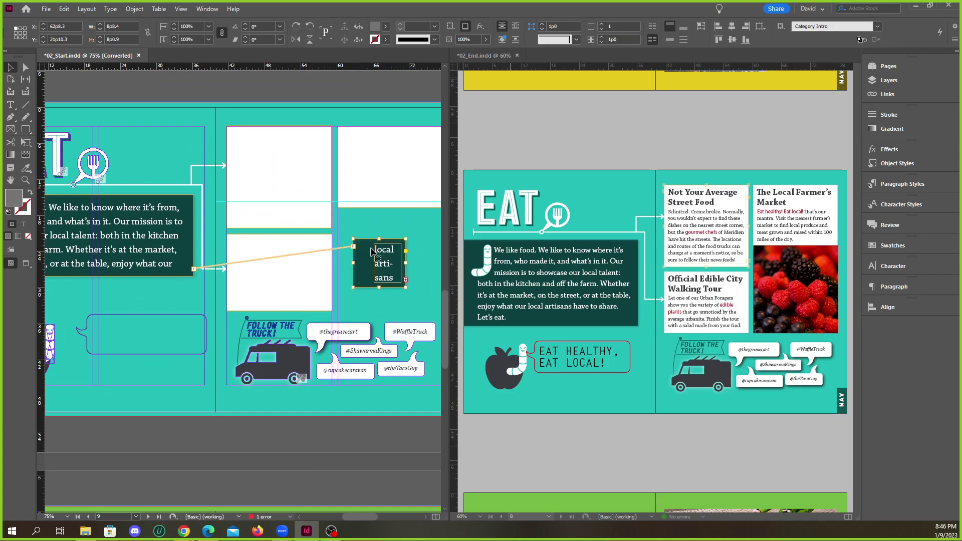
Continue the text thread into another new frame about 13p1.5 by 13p1 on the pasteboard beside the right page.
scroll(203, 240, "down", 1, "alt")
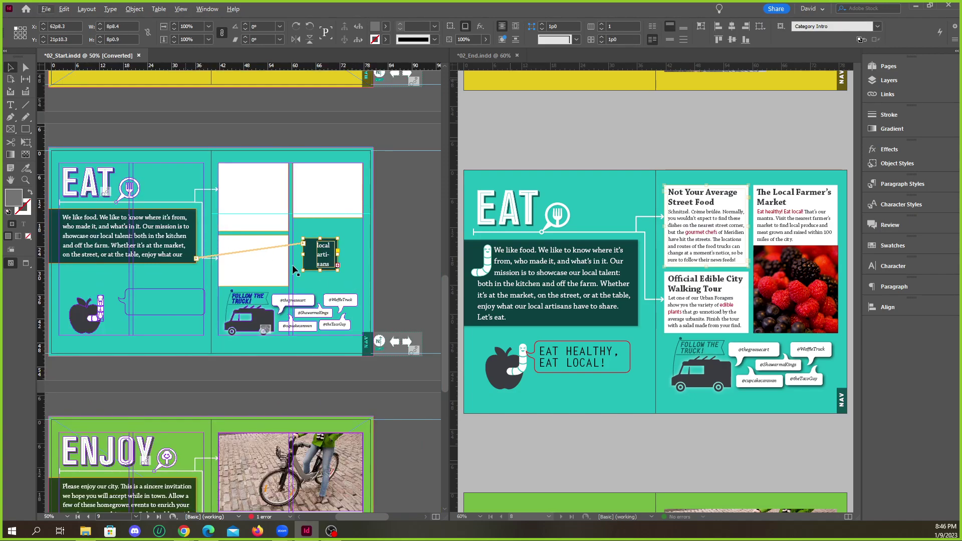
left_click(338, 265)
left_click_drag(386, 239, 411, 291)
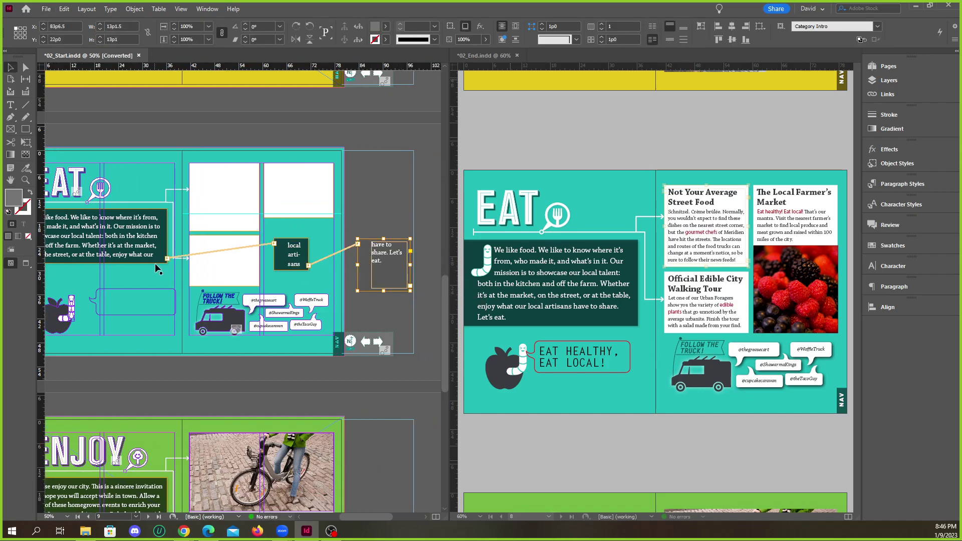
Delete the threaded pasteboard frame and the small threaded frame on the right page.
left_click(382, 220)
left_click(386, 255)
key("Delete")
left_click(298, 256)
key("Delete")
Extend the intro text frame downward to a height of about 17p4.8 so all of its text fits.
left_click(118, 253)
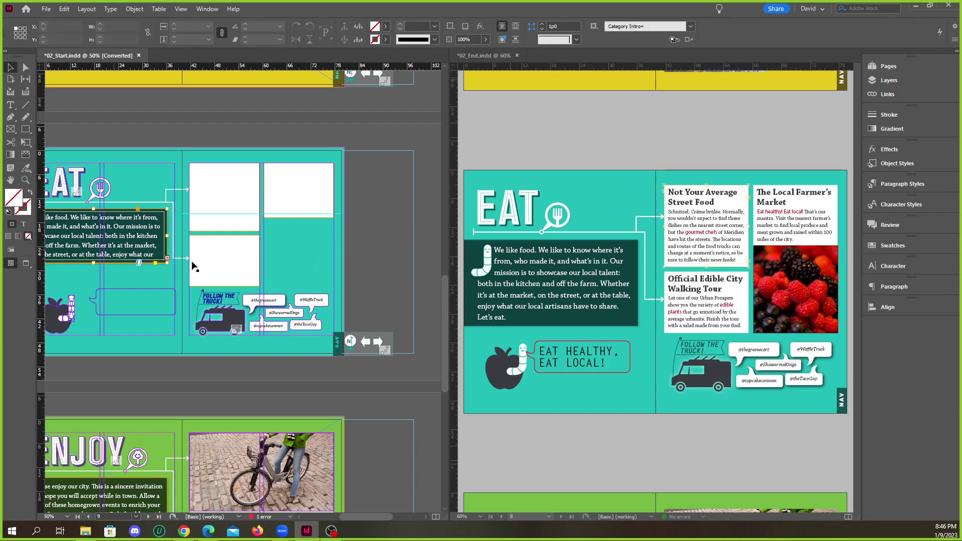
scroll(132, 275, "down", 1)
scroll(165, 271, "up", 2)
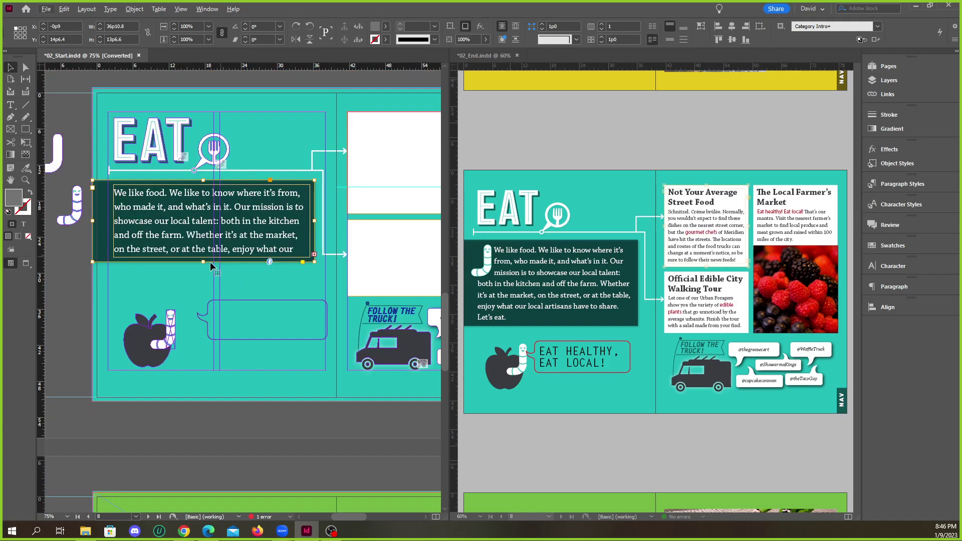
left_click_drag(203, 262, 205, 284)
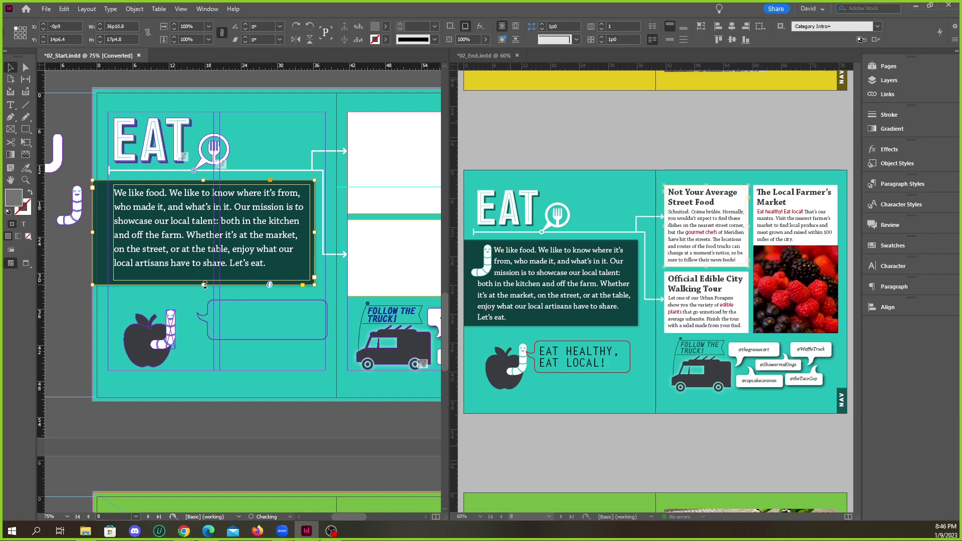
Check the three empty white text frames on the right page of the EAT spread one by one.
left_click(398, 191)
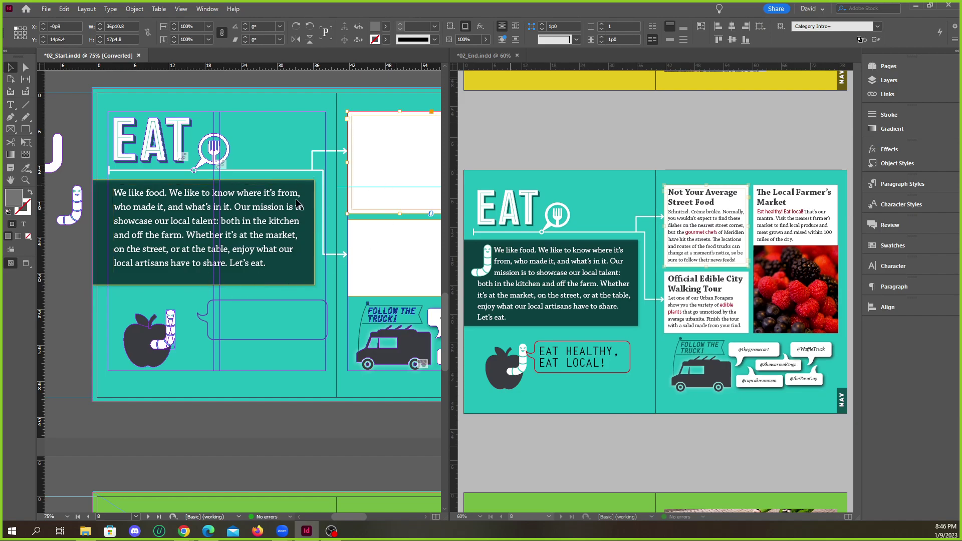
key("ctrl+=")
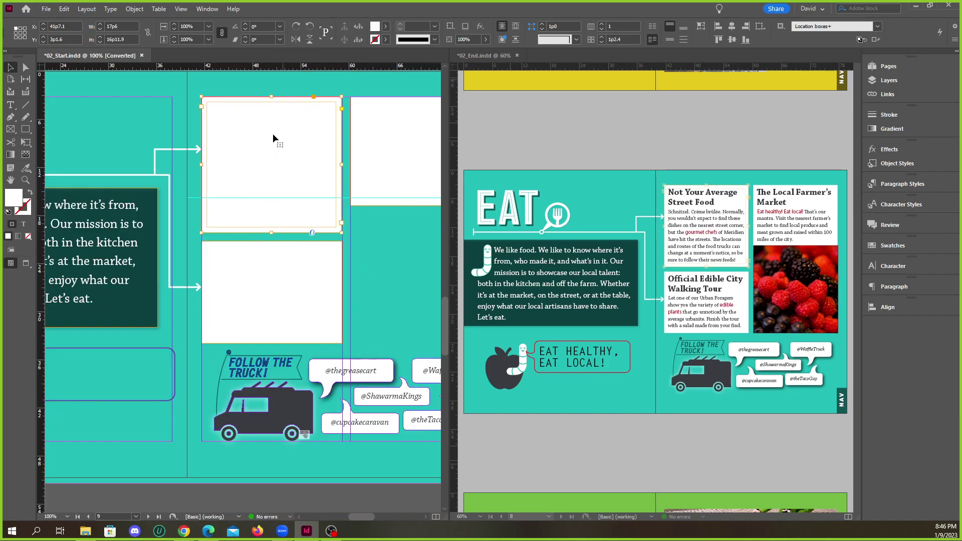
left_click(263, 277)
left_click(396, 140)
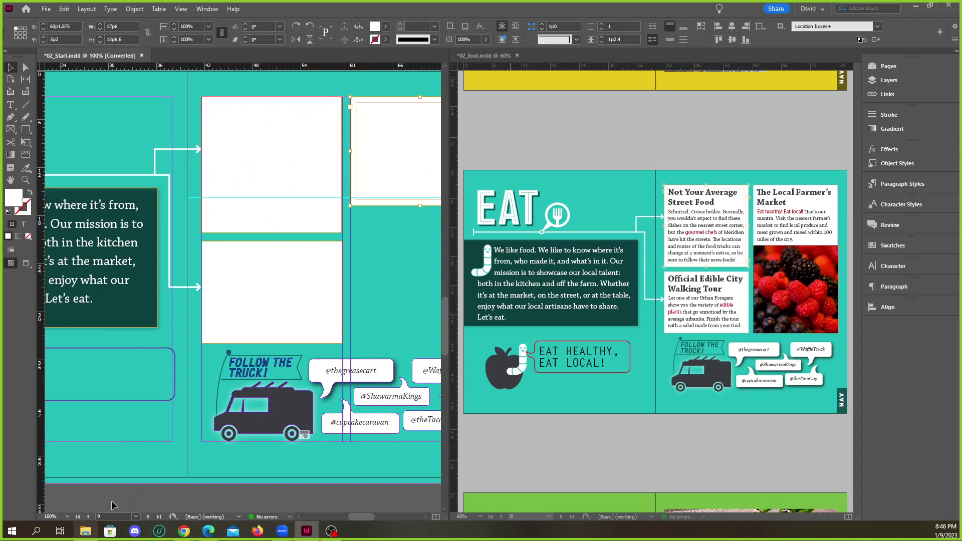
left_click(373, 279)
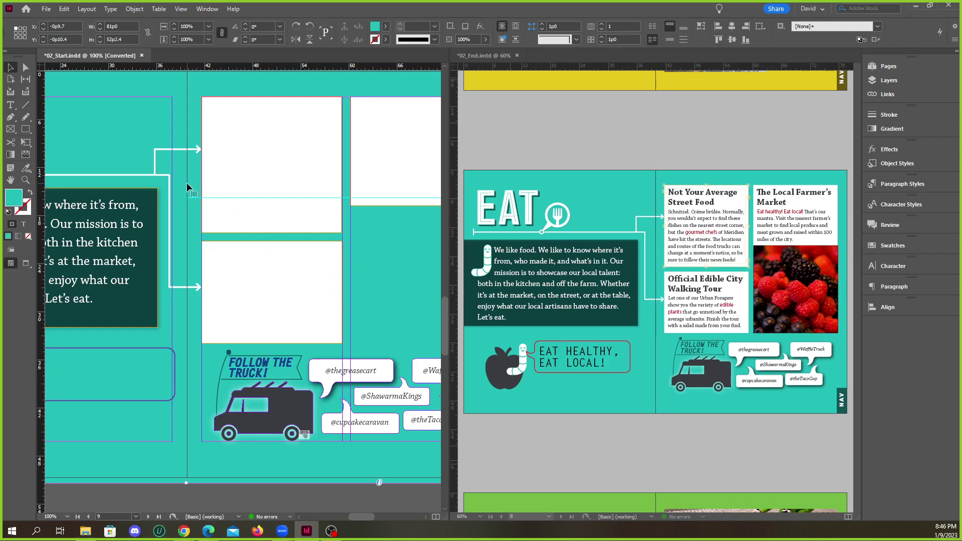
Try to place Eat.docx from the innermost Lesson02 folder while the teal background frame is selected.
left_click(47, 9)
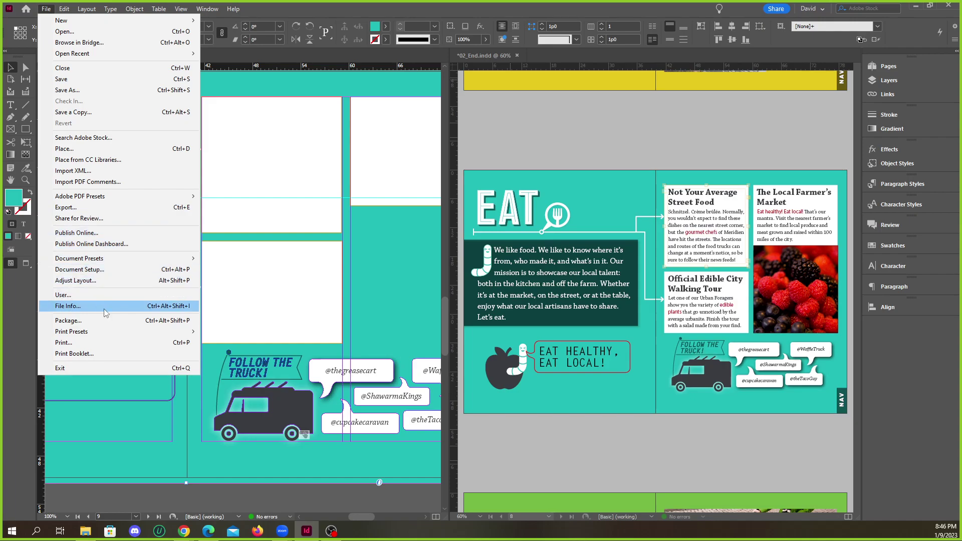
left_click(92, 150)
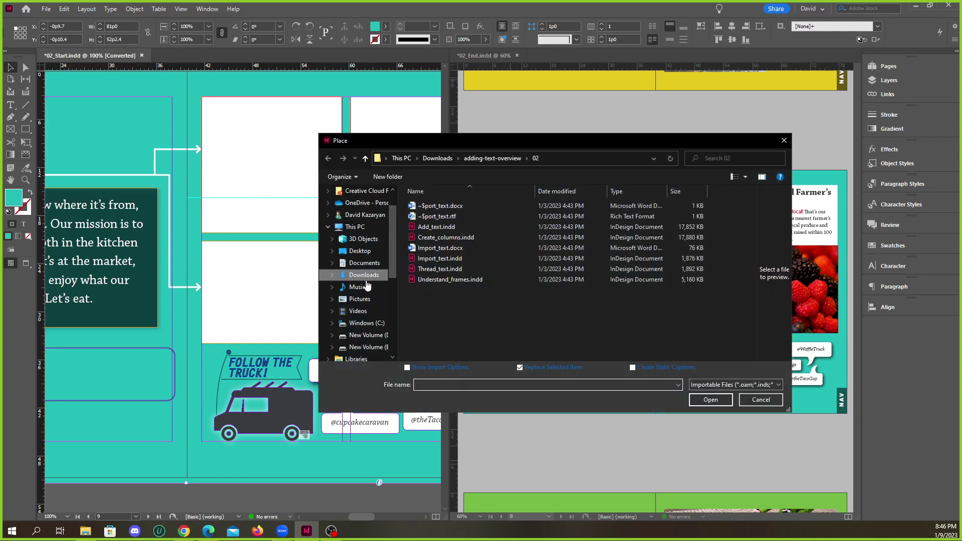
left_click(371, 281)
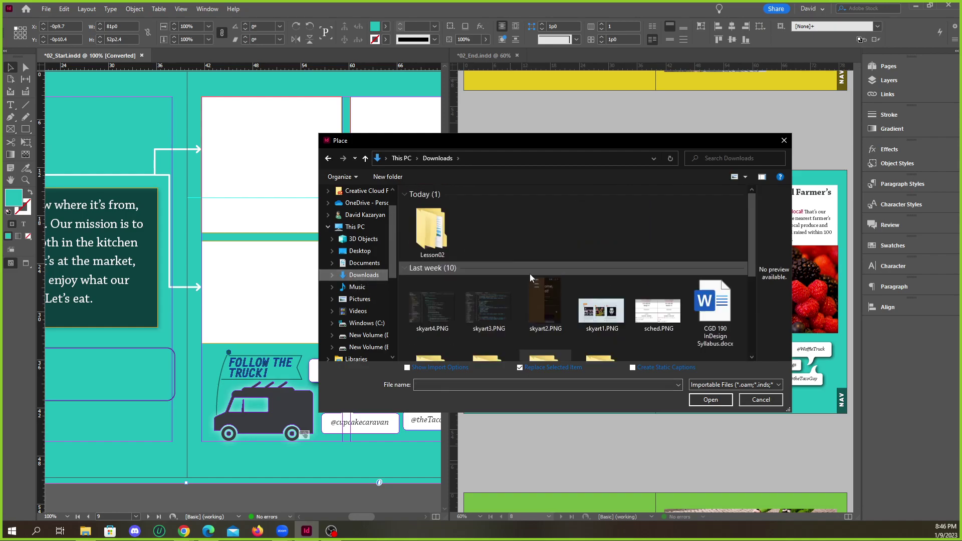
double_click(435, 235)
double_click(436, 239)
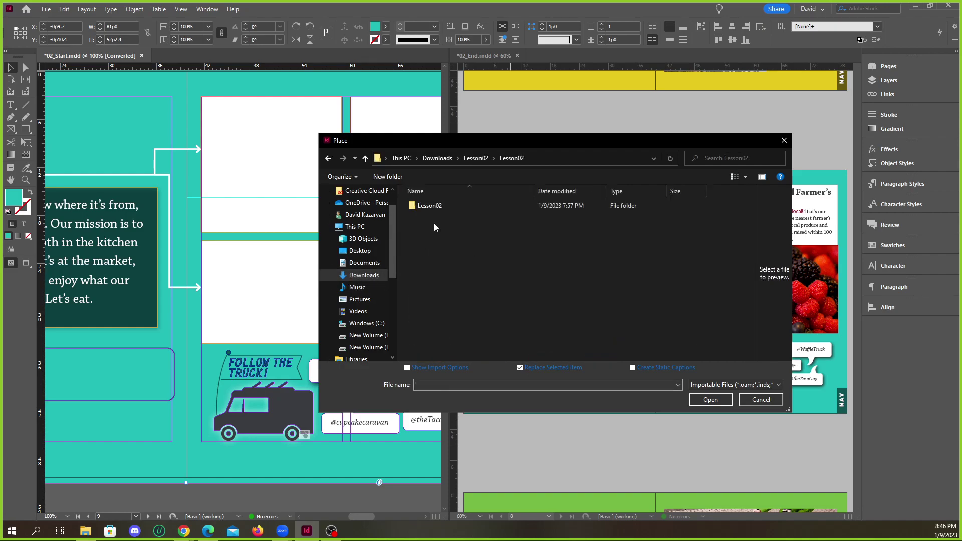
double_click(429, 209)
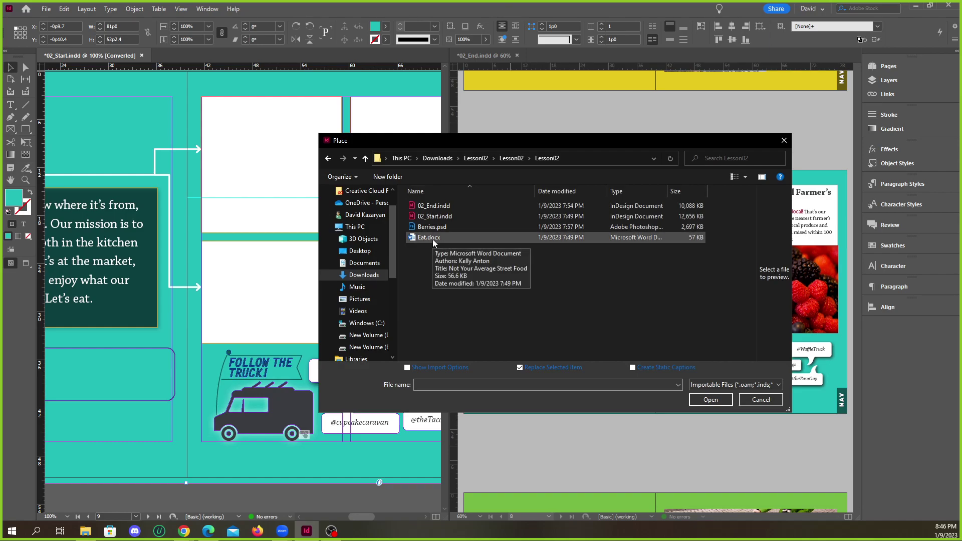
left_click(433, 239)
left_click(710, 399)
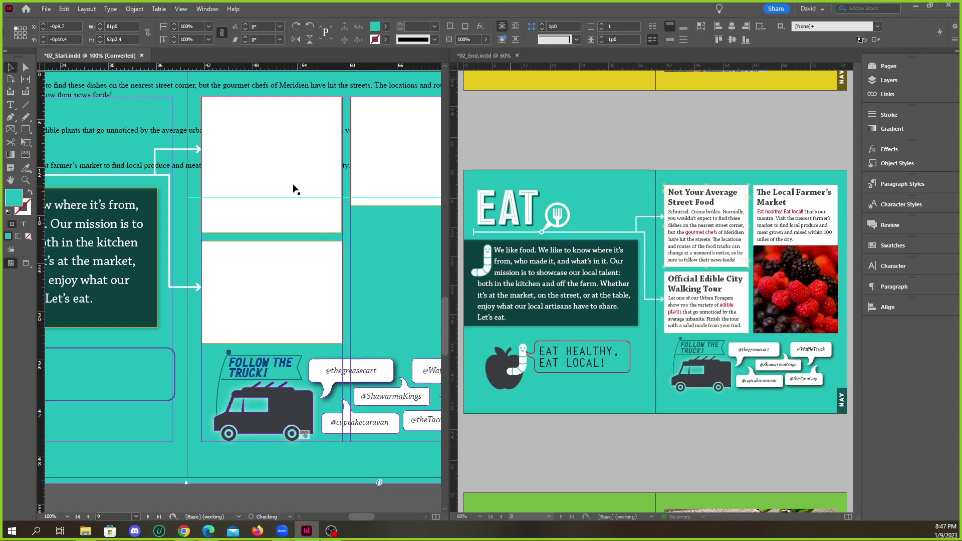
Inspect where the Eat.docx text landed on the spread, undo its placement in the background frame and discard the loaded text.
key("ctrl+minus")
key("ctrl+minus")
key("ctrl+minus")
key("ctrl+minus")
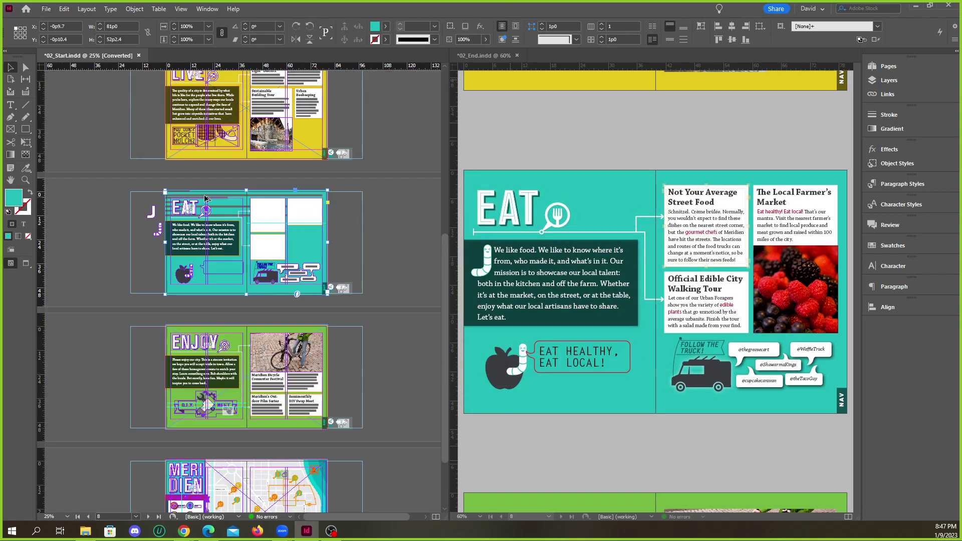
key("ctrl+equal")
key("ctrl+equal")
key("ctrl+equal")
key("ctrl+equal")
left_click(175, 146)
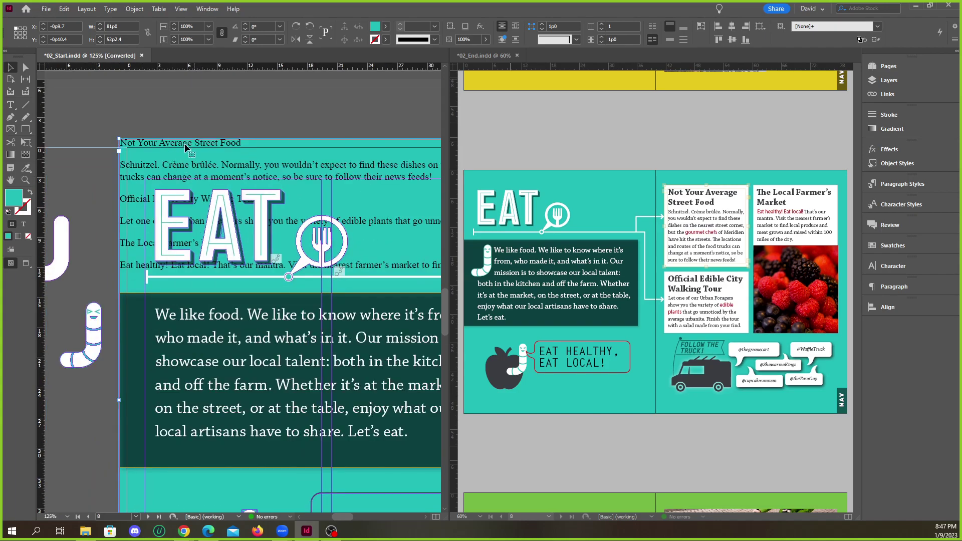
key("ctrl+z")
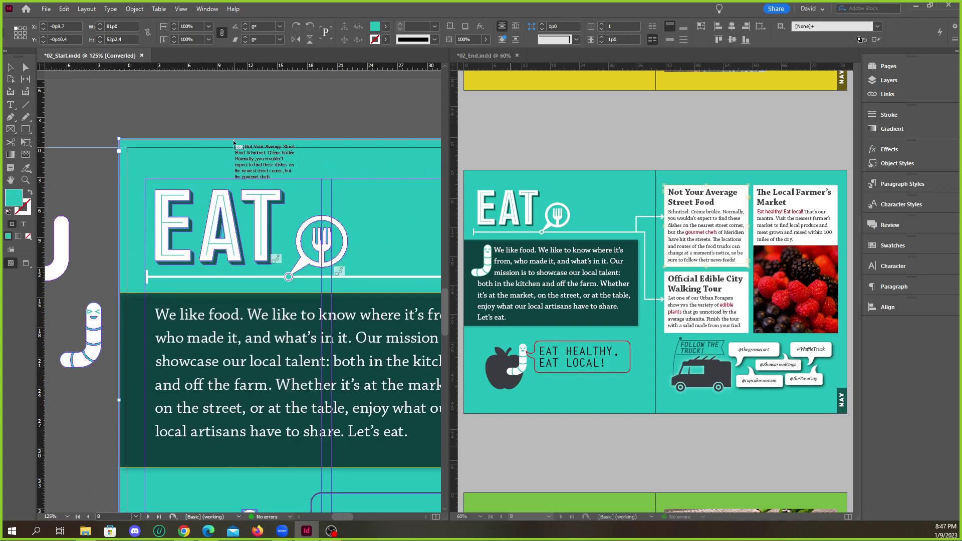
key("Escape")
Return to the EAT spread and look up the Deselect All command without running it.
key("ctrl+minus")
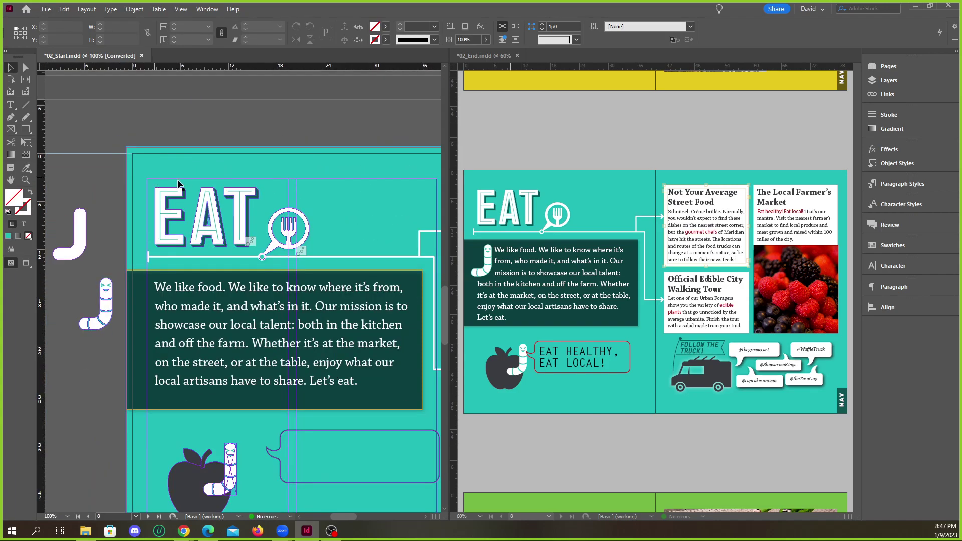
scroll(172, 179, "down", 1)
scroll(351, 204, "up", 1)
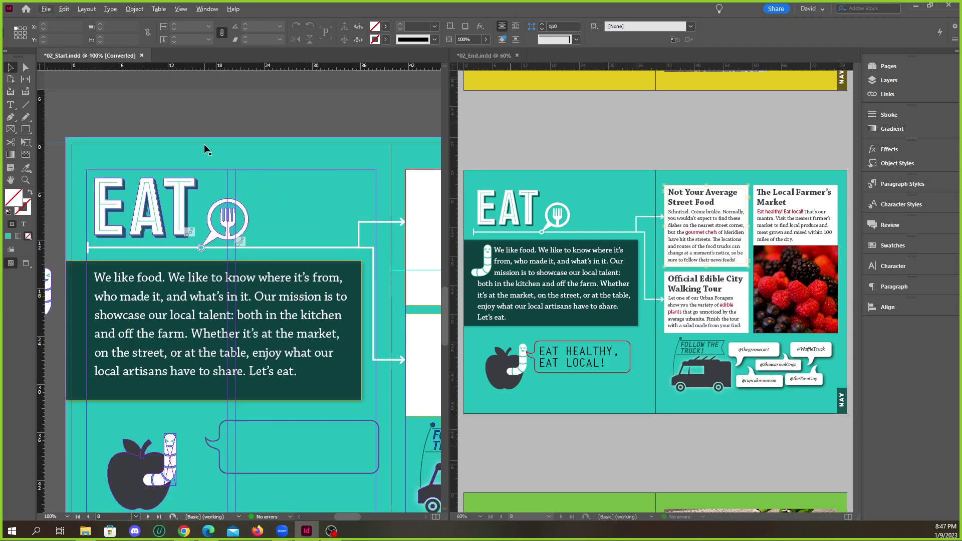
scroll(190, 161, "down", 1)
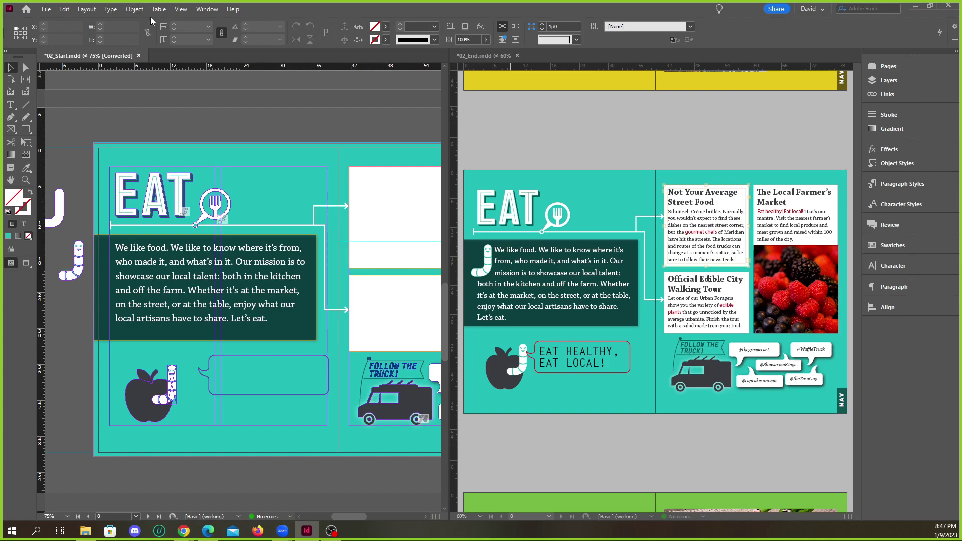
left_click(68, 10)
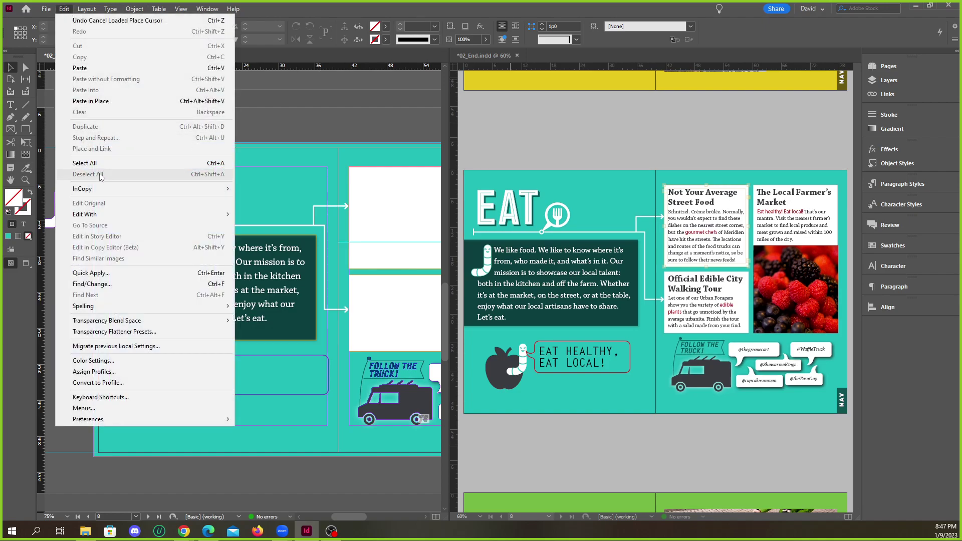
left_click(266, 136)
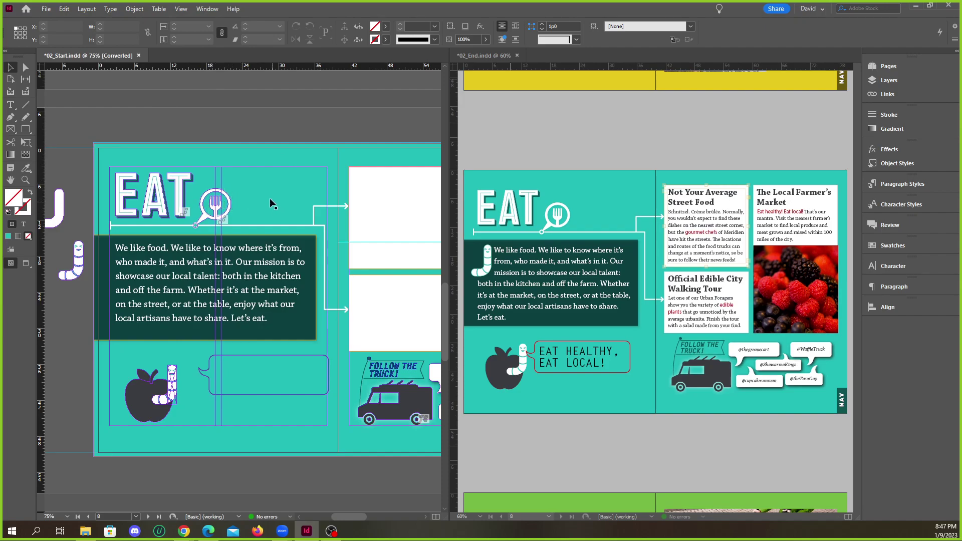
Select the empty speech bubble frame beside the apple and look up the Place command without running it.
scroll(226, 211, "down", 1)
scroll(267, 309, "up", 2)
left_click(245, 317)
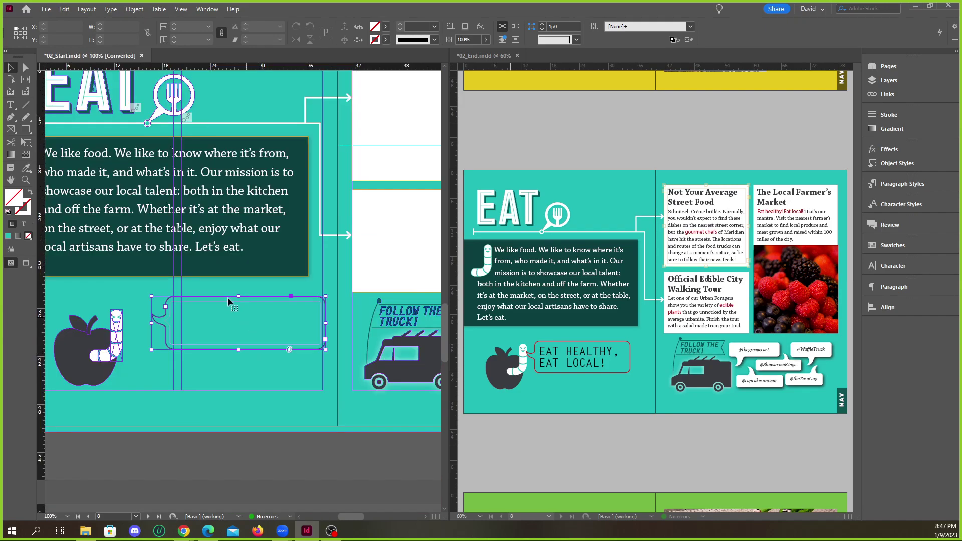
left_click(46, 10)
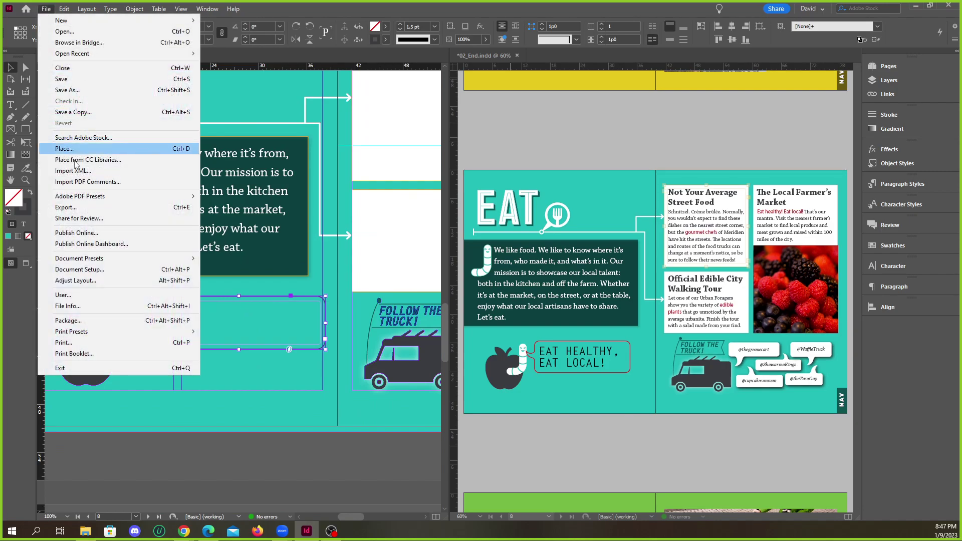
left_click(266, 113)
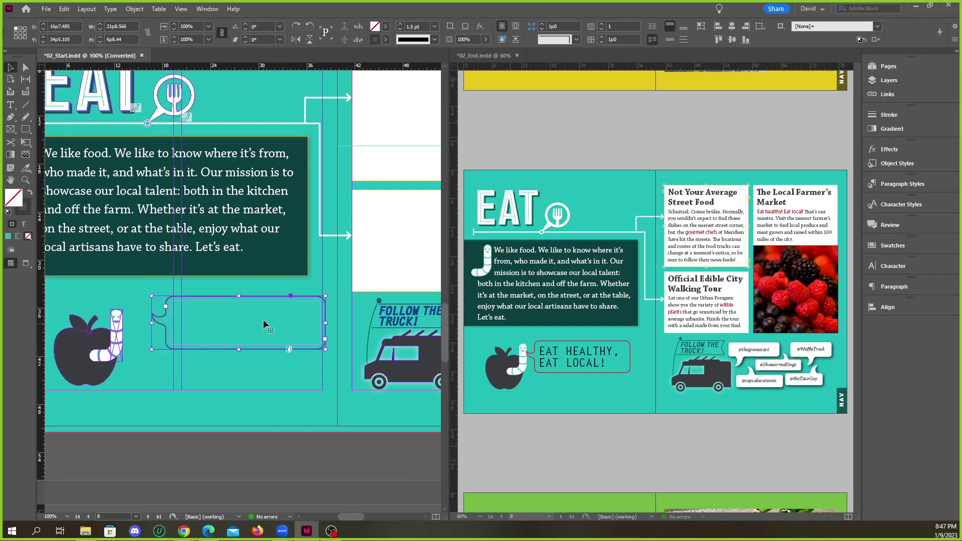
Clear the selection on the EAT spread and verify that nothing is left to deselect.
scroll(227, 335, "down", 2)
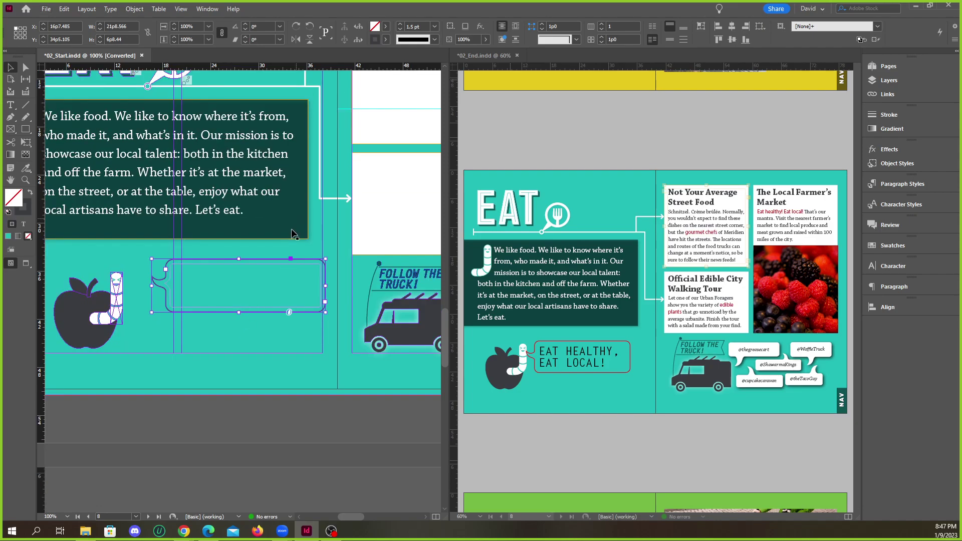
key("ctrl+minus")
scroll(277, 143, "up", 3)
left_click(272, 114)
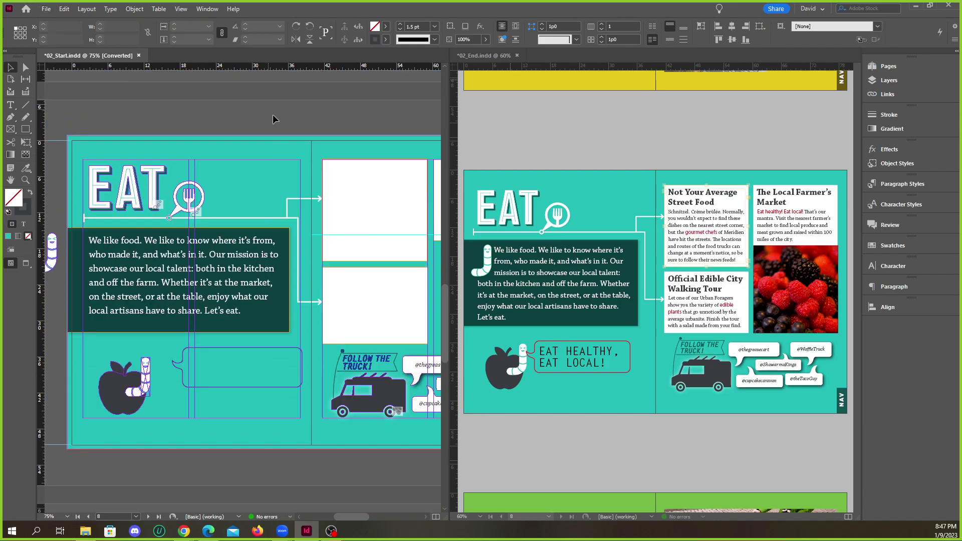
left_click(382, 193)
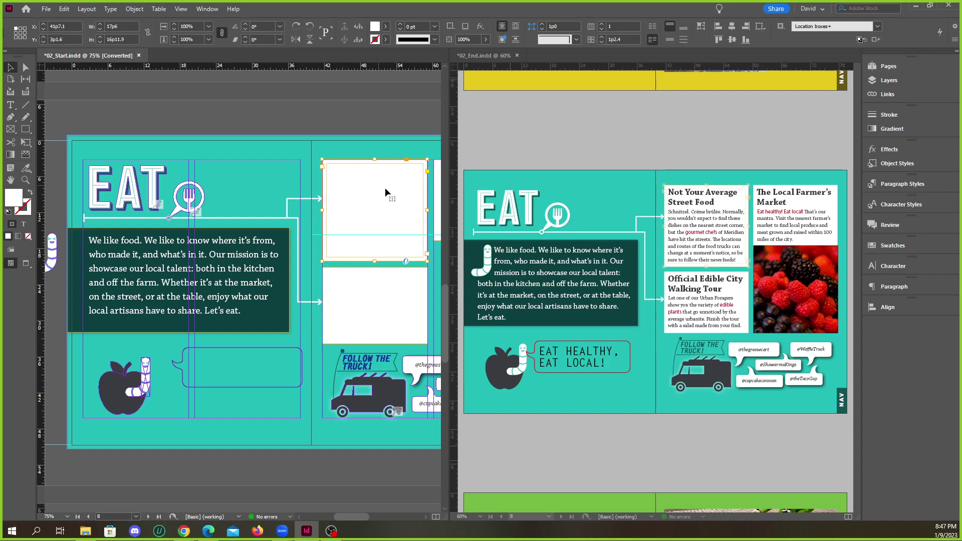
left_click(308, 125)
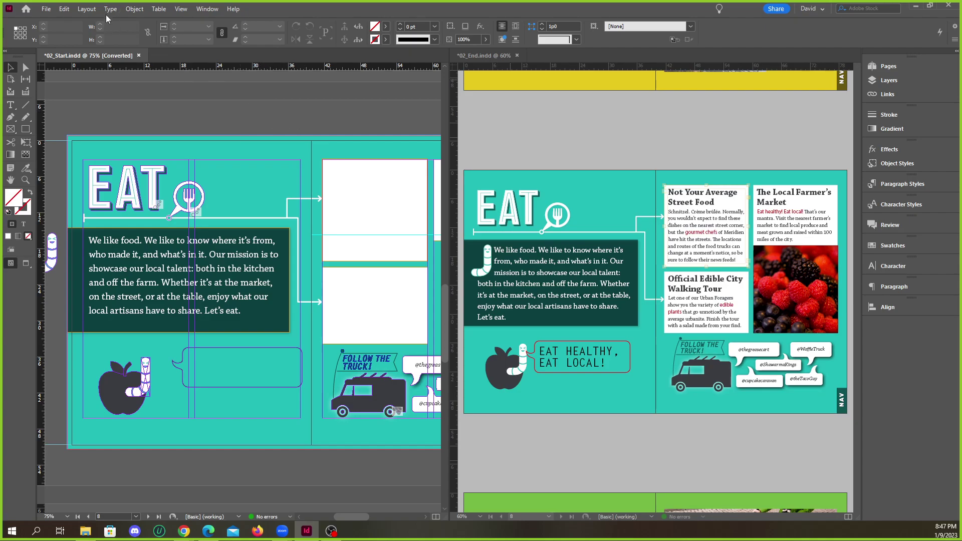
left_click(88, 9)
mouse_move(64, 9)
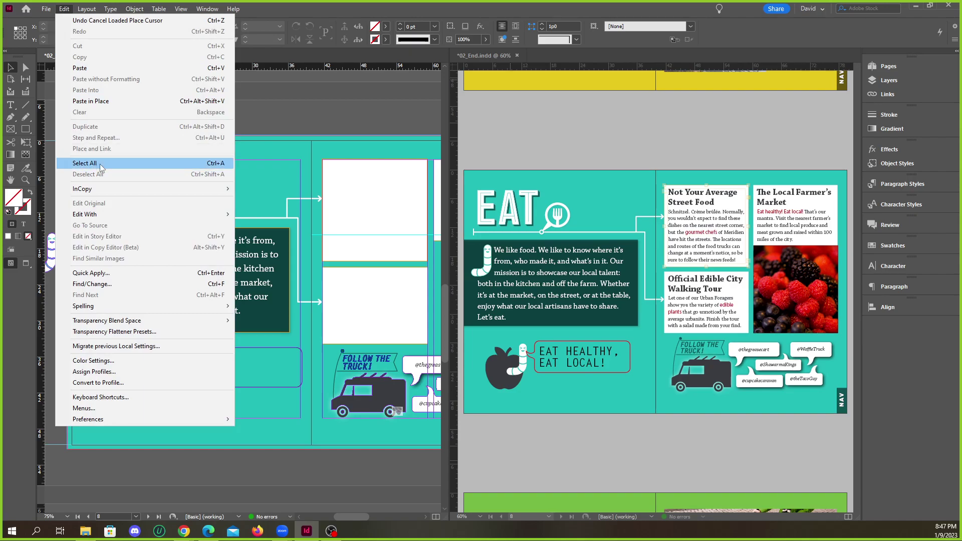
left_click(307, 118)
Place Eat.docx from the Lesson02 folder into the upper-left white text frame on the EAT spread's right-hand page.
left_click(46, 9)
left_click(82, 150)
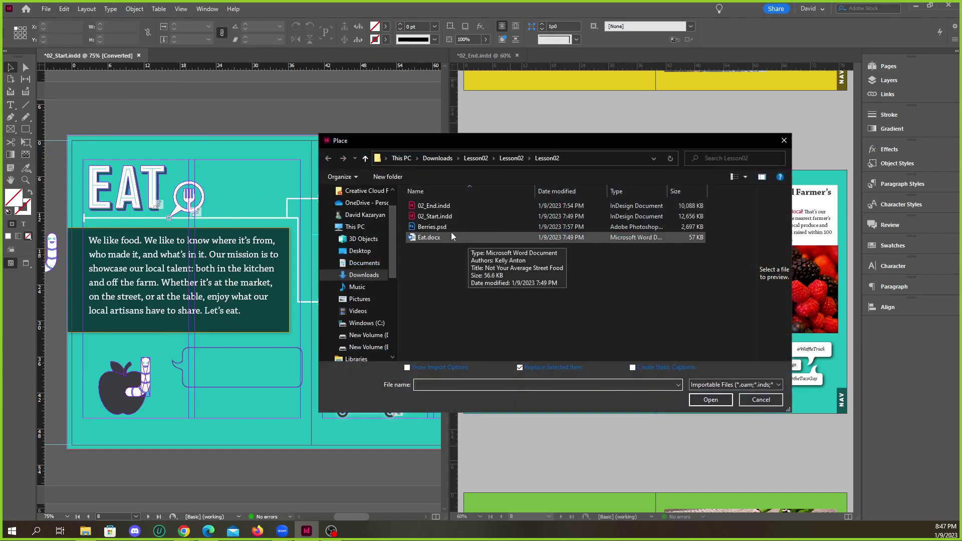
left_click(427, 236)
left_click(710, 399)
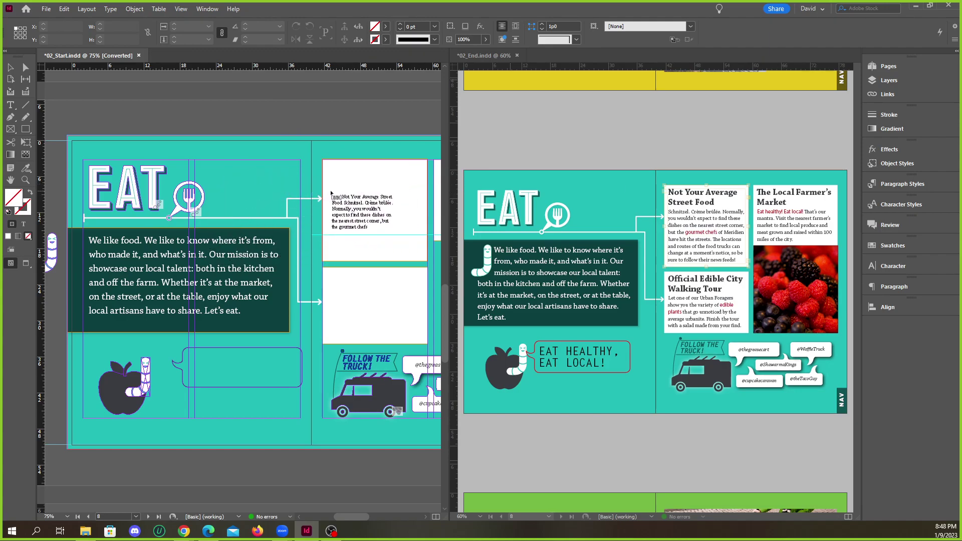
left_click(334, 170)
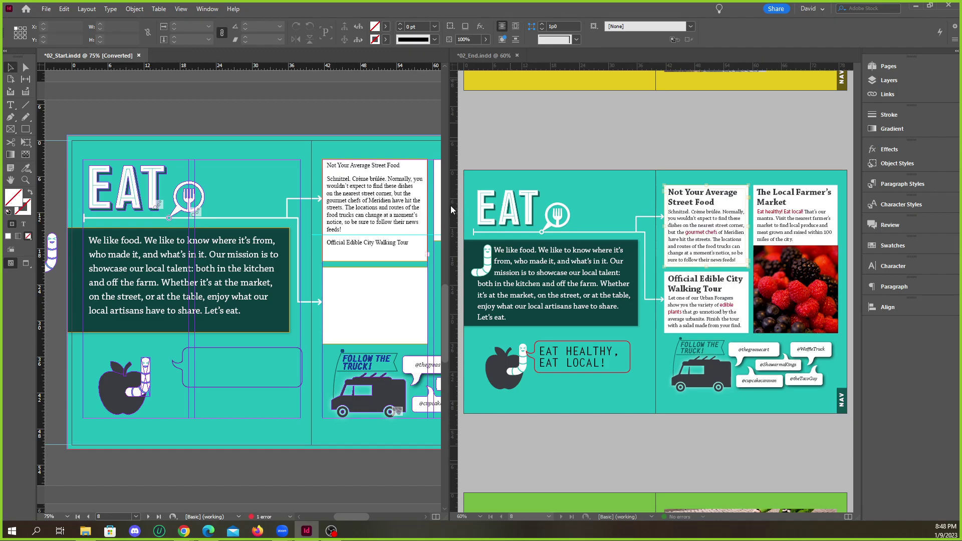
Widen the 02_Start view beside 02_End and select the white frame holding the placed text.
left_click_drag(451, 205, 583, 222)
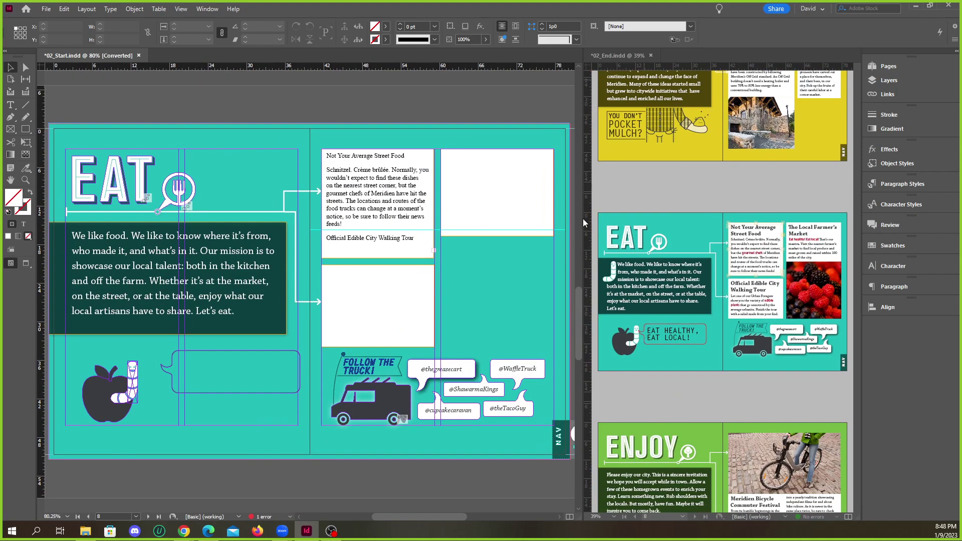
left_click(390, 194)
key("ctrl+=")
key("ctrl+=")
key("ctrl+=")
key("ctrl+=")
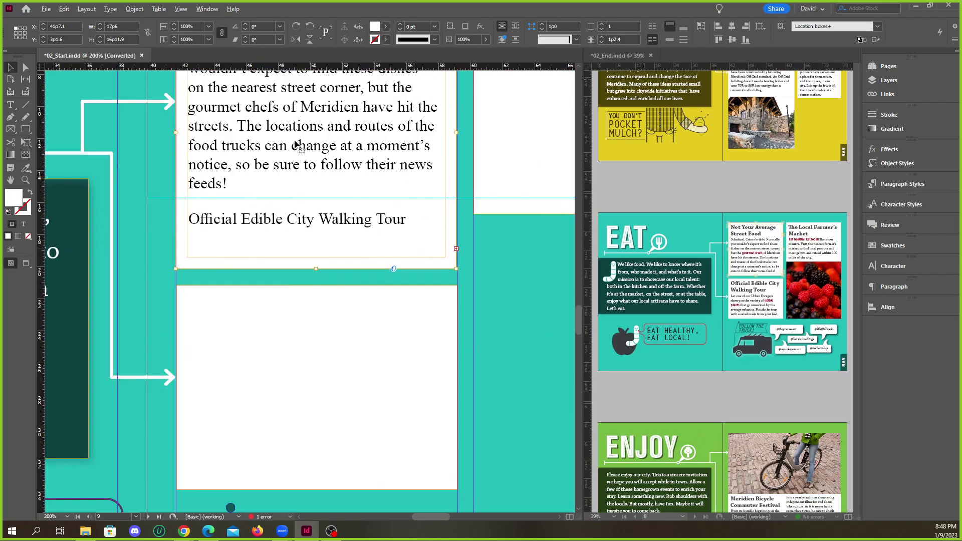
Thread the overset text from the Street Food frame into the empty white frame directly below it.
scroll(296, 148, "up", 3)
scroll(381, 225, "down", 1)
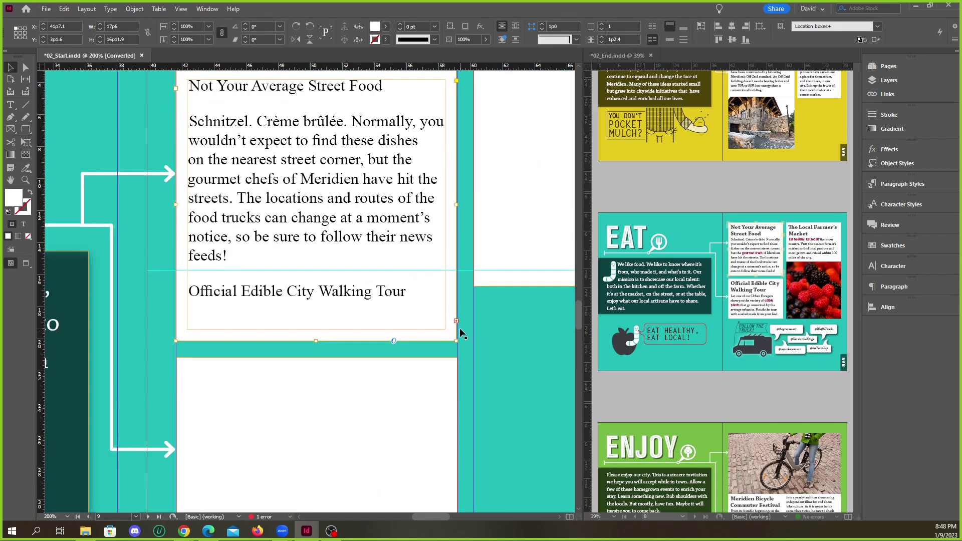
scroll(459, 328, "up", 4)
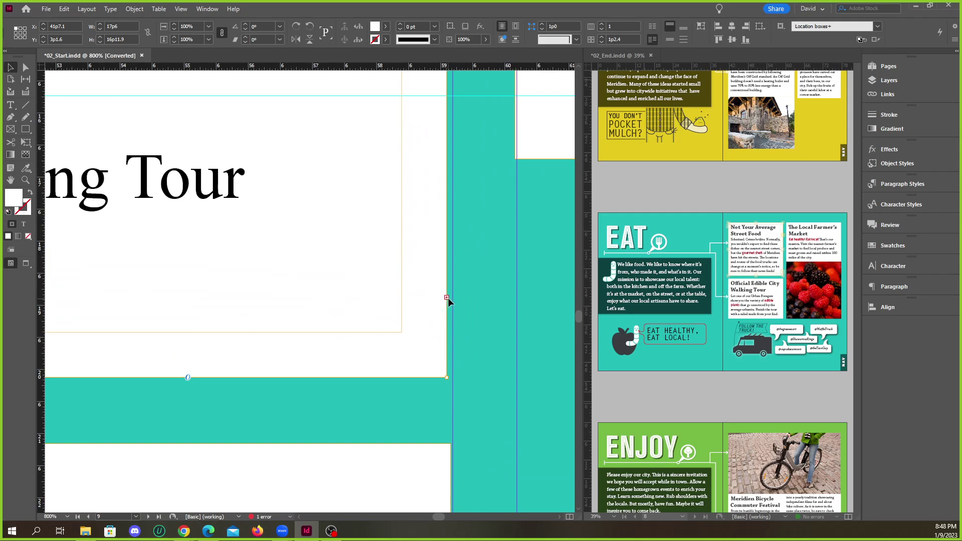
scroll(446, 295, "down", 5)
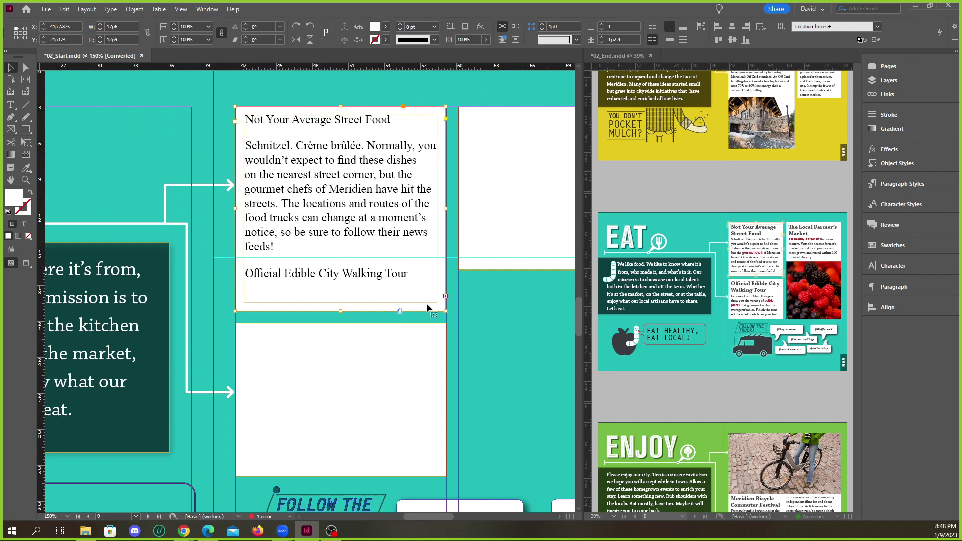
left_click(445, 296)
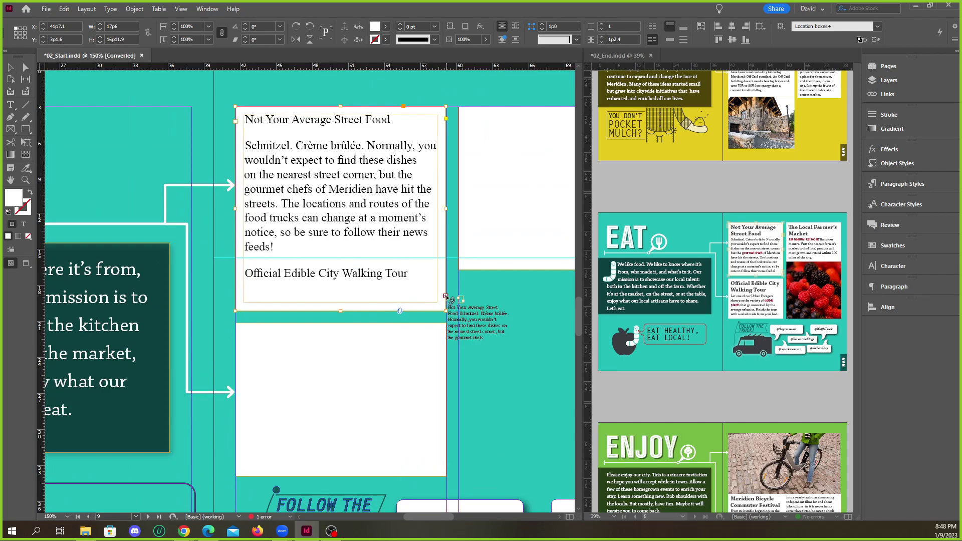
left_click(344, 382)
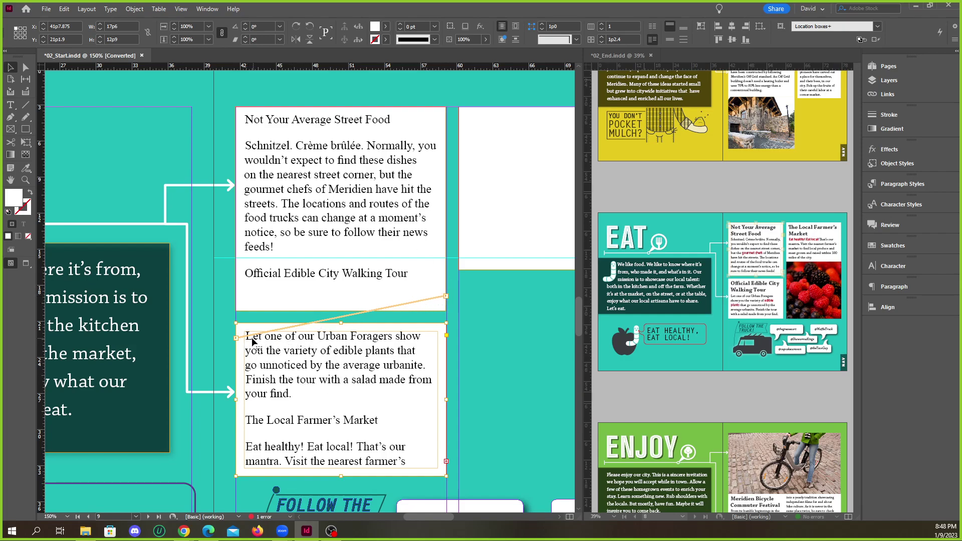
Hide the text threads between the linked frames.
left_click(182, 9)
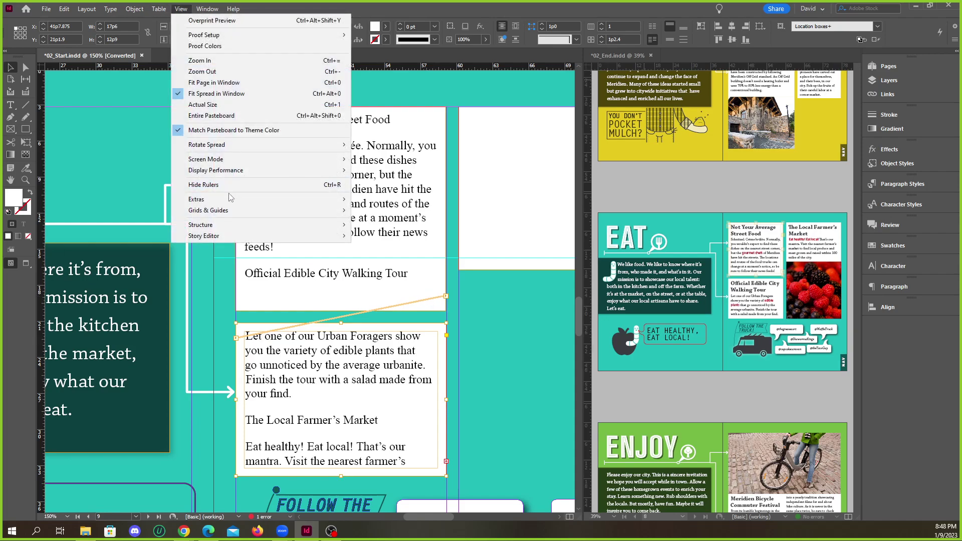
mouse_move(252, 203)
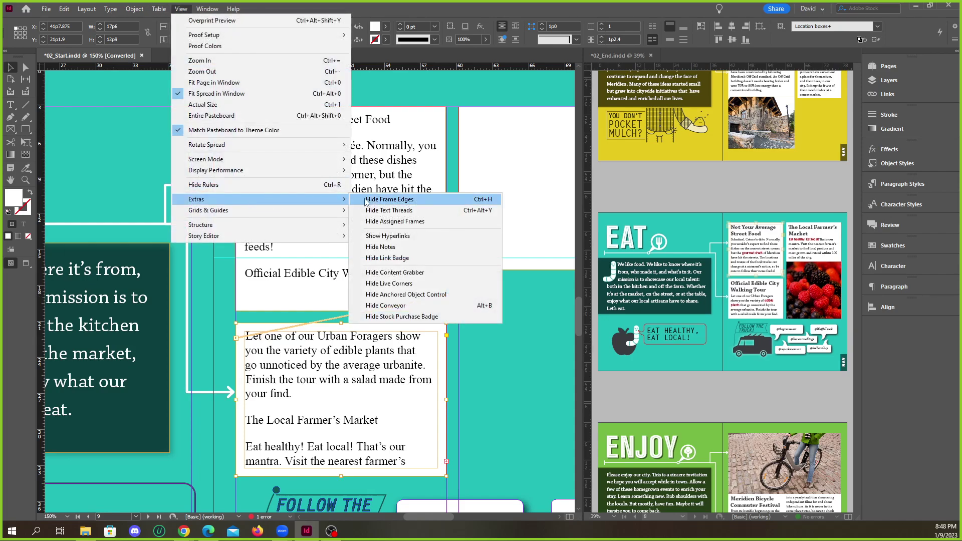
left_click(393, 213)
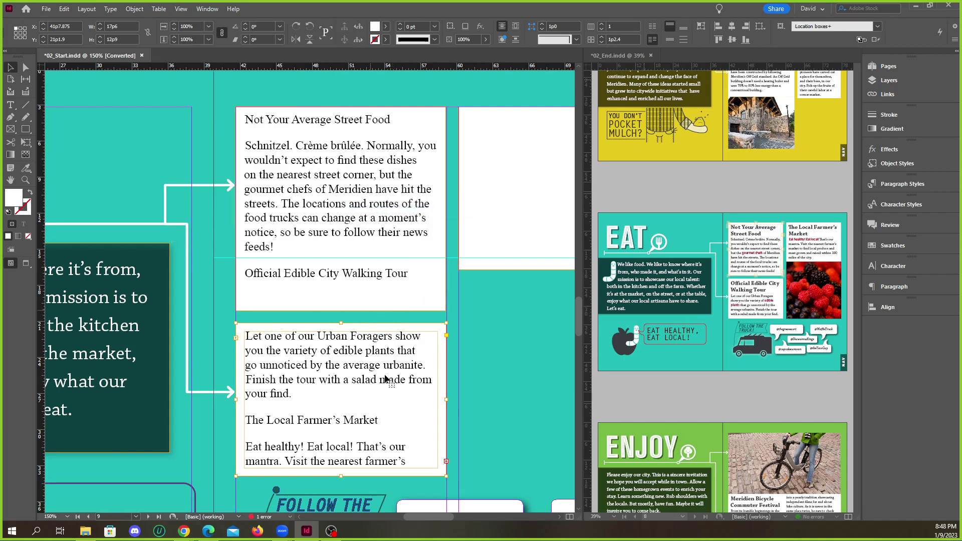
Thread the second frame's overset text into the empty white frame in the page's right-hand column.
left_click(446, 461)
left_click(505, 182)
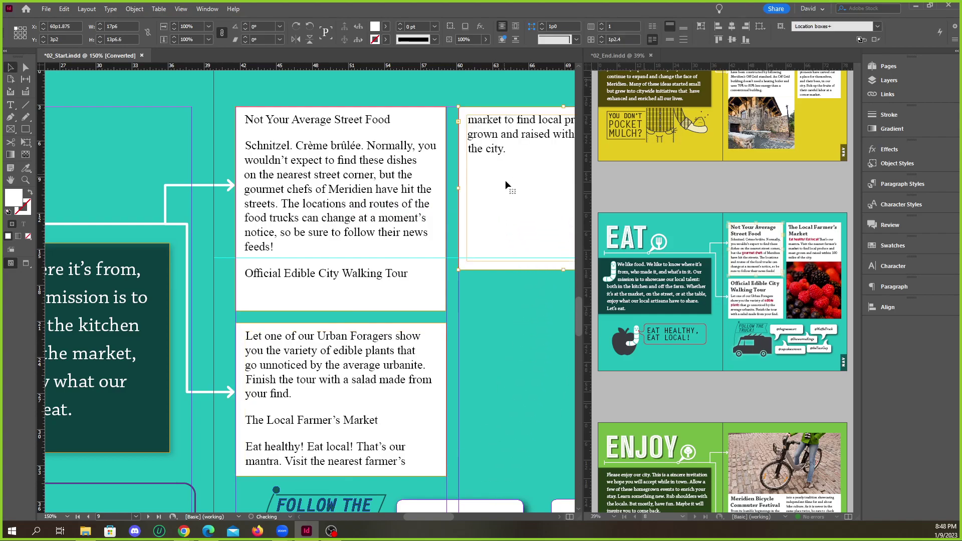
scroll(411, 273, "down", 3)
scroll(410, 272, "up", 1)
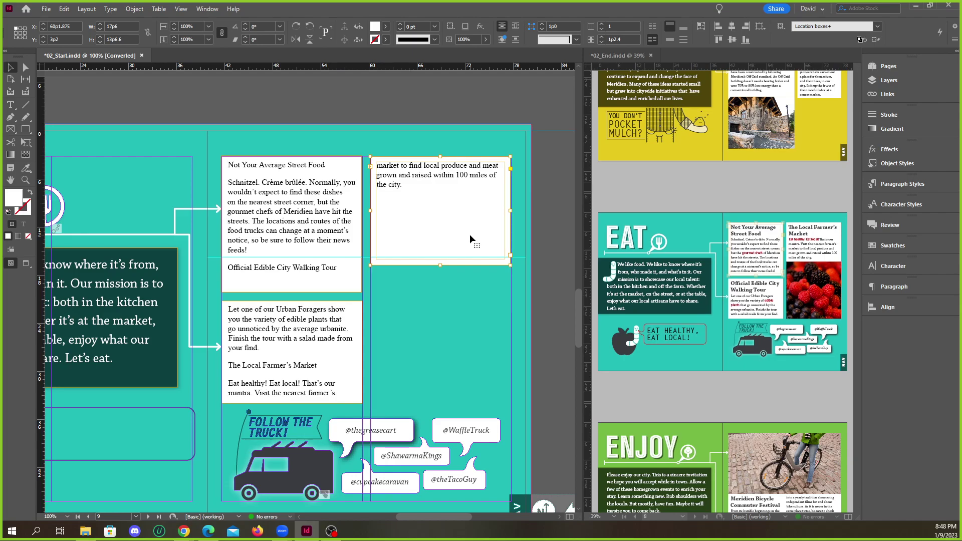
Compare the font, style and size of the "Not Your Average Street Food" heading in 02_Start with the finished 02_End.
scroll(306, 259, "up", 1)
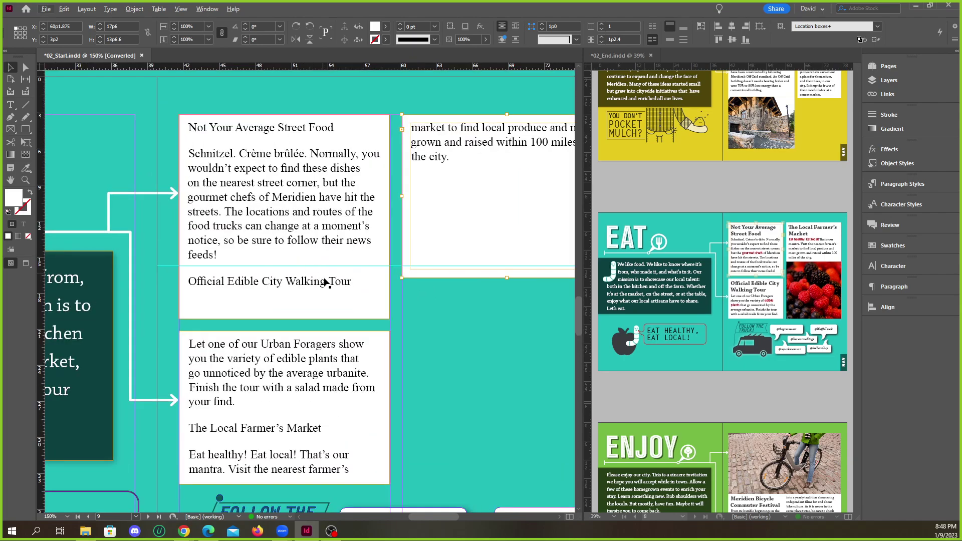
left_click(251, 135)
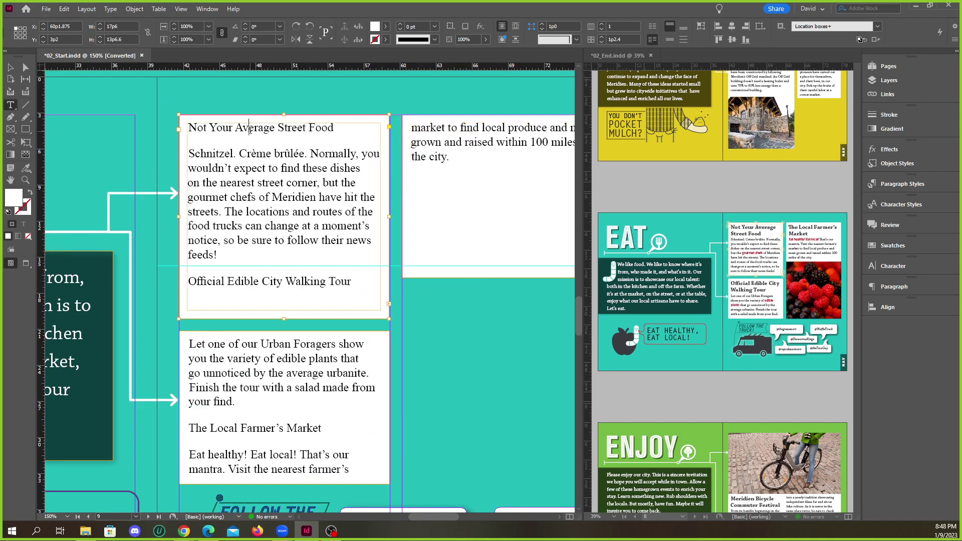
key("t")
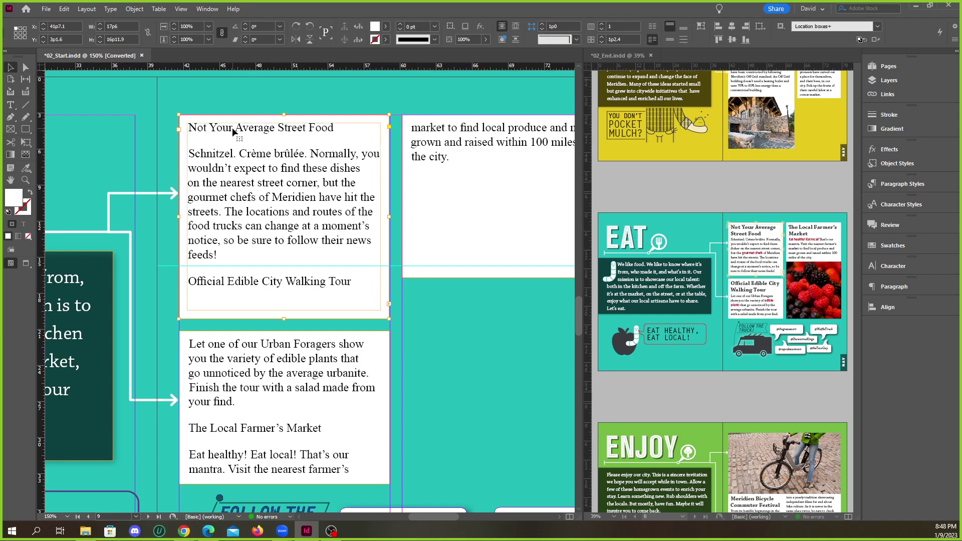
triple_click(241, 130)
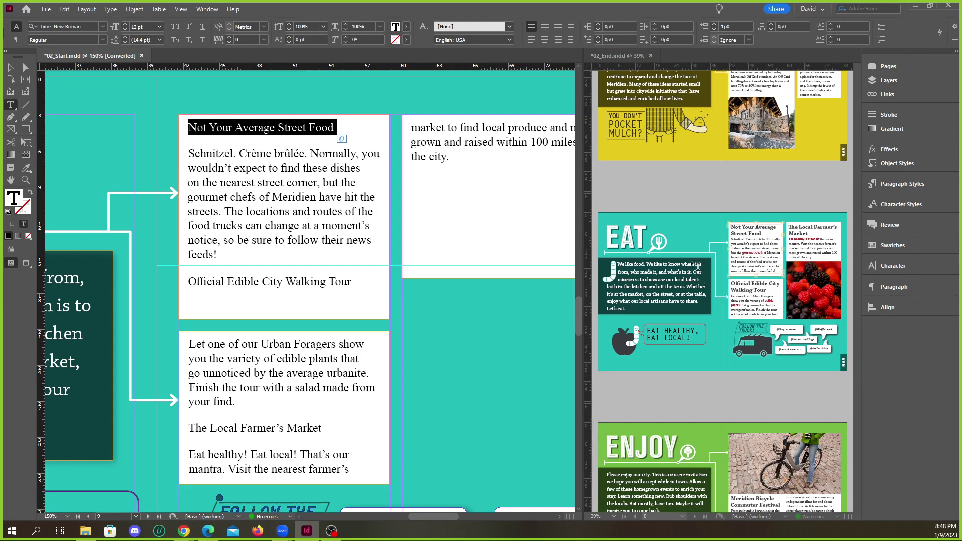
scroll(761, 228, "up", 5)
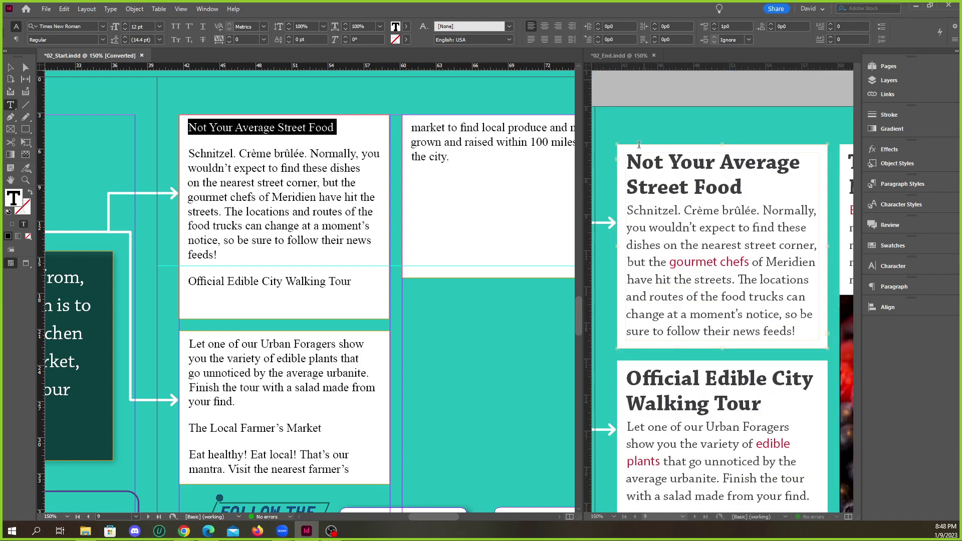
triple_click(668, 165)
scroll(755, 195, "down", 1)
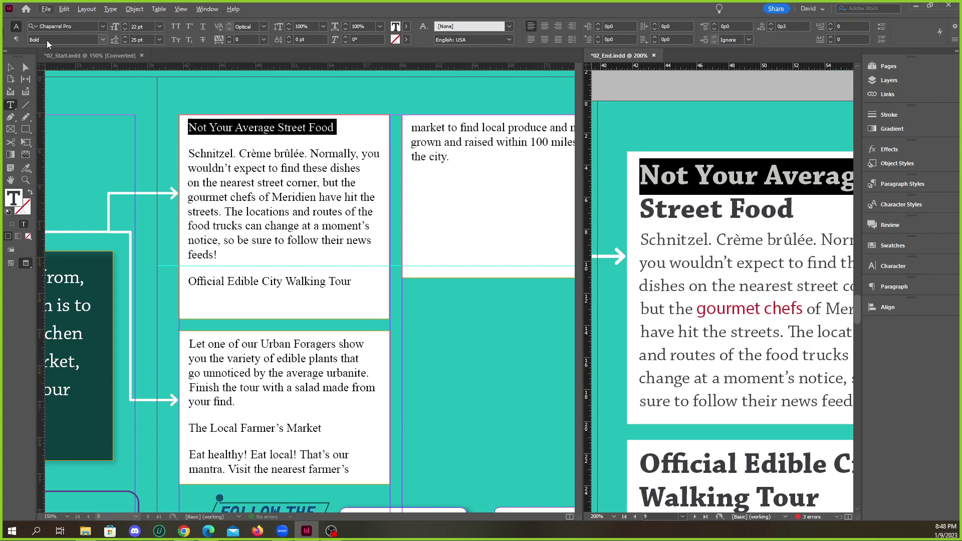
triple_click(231, 131)
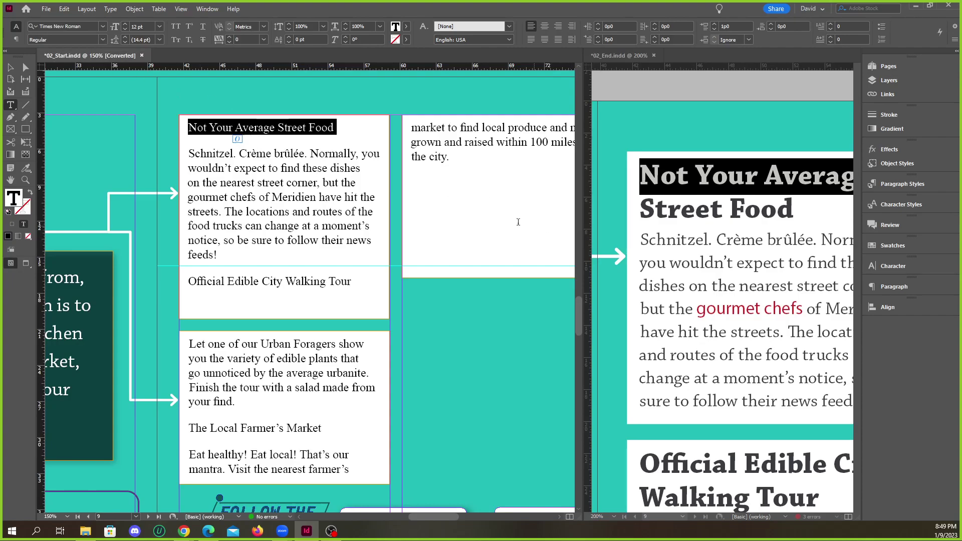
Examine the font, style, size and leading of the "Schnitzel" body text in the finished 02_End.
triple_click(667, 245)
left_click(701, 248)
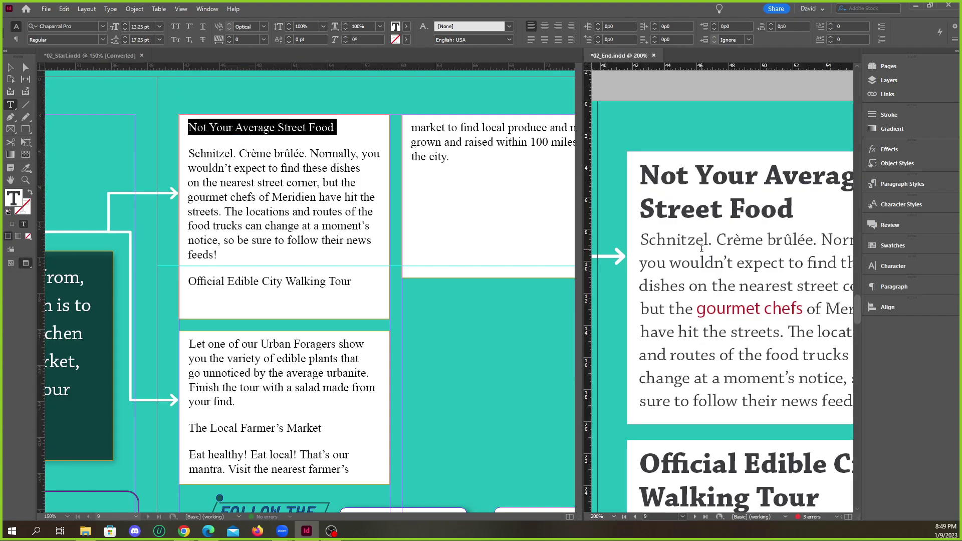
key("ctrl+a")
left_click(680, 240)
triple_click(681, 240)
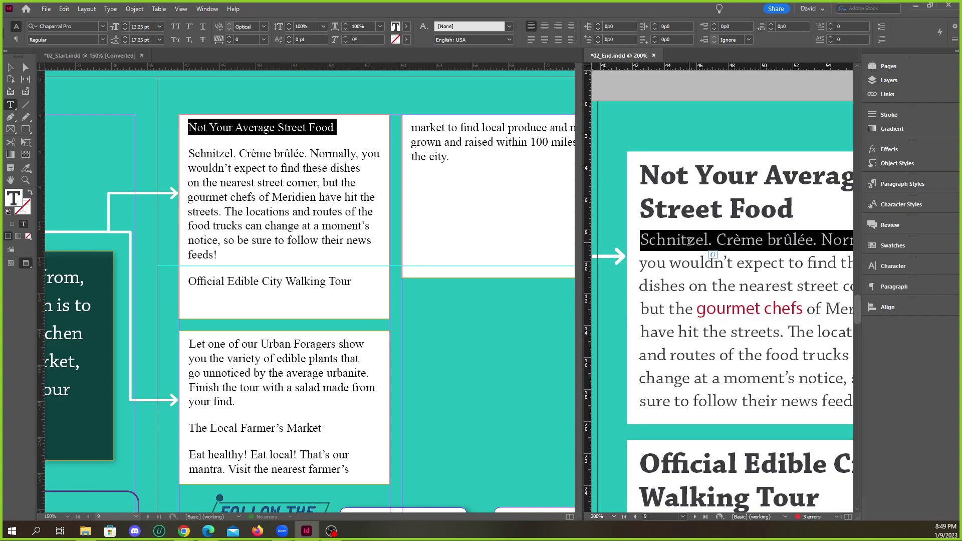
Select the whole "Schnitzel" body paragraph in 02_Start and search the available fonts for "chappa" and "ch".
triple_click(259, 185)
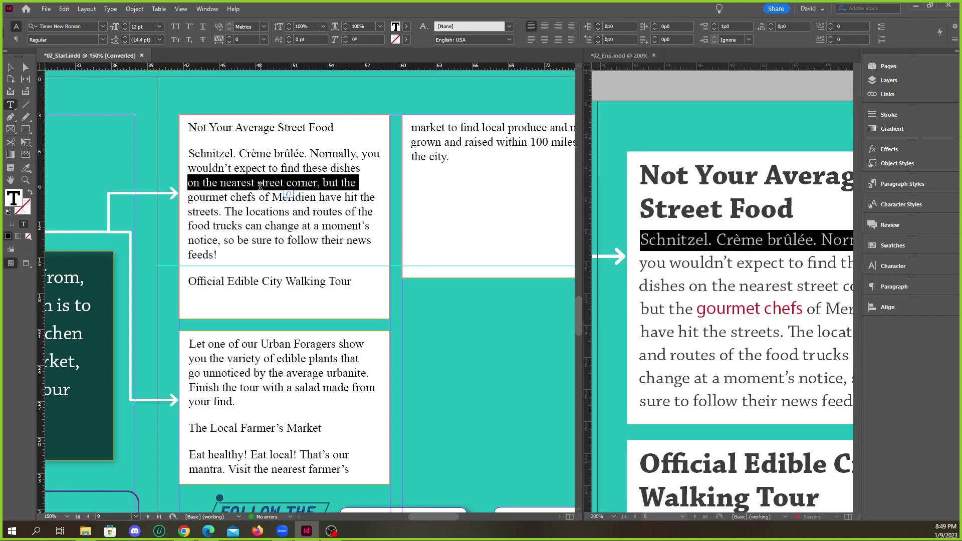
left_click(265, 166)
double_click(264, 154)
double_click(264, 154)
left_click(80, 26)
type("chappa")
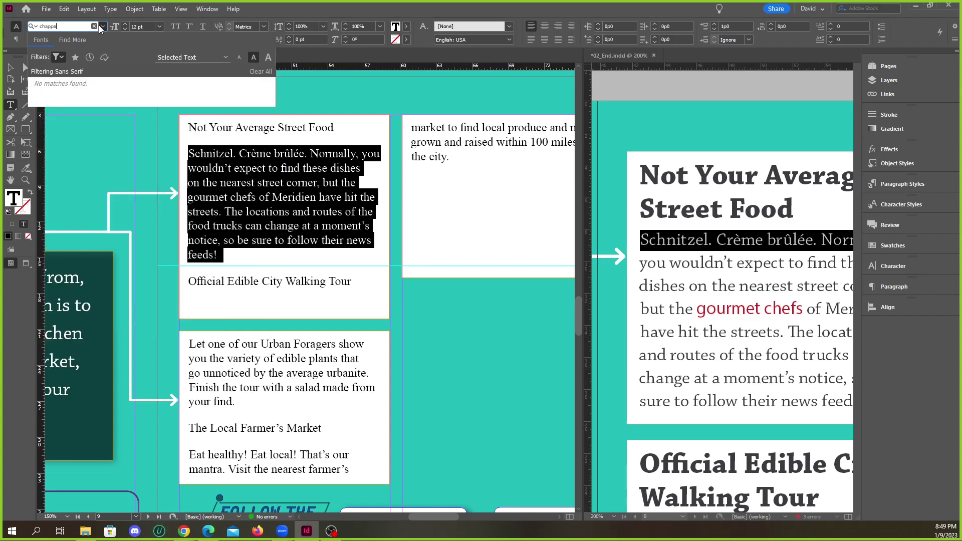
key("BackSpace")
type("ch")
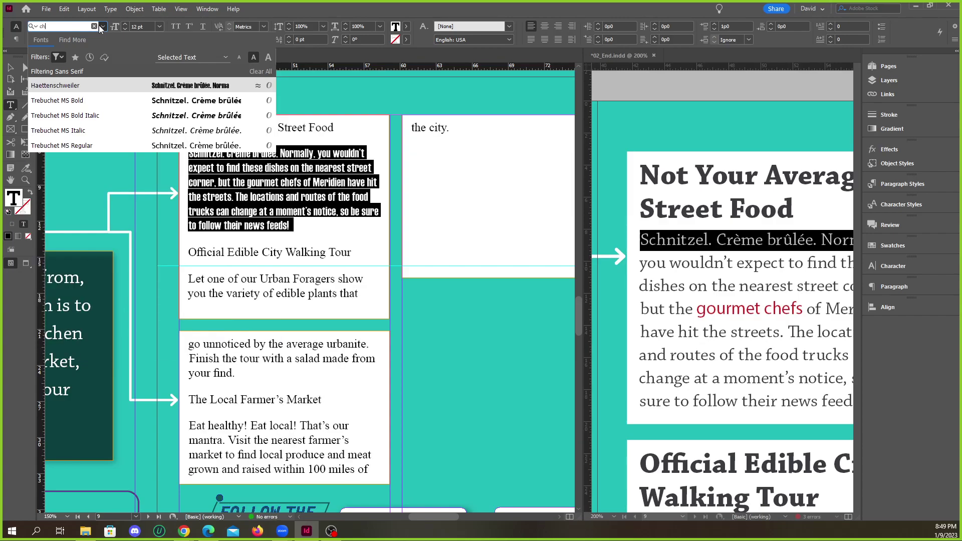
Search the fonts for "cha" and clear the Sans Serif classification filter from the font list.
key("BackSpace")
key("BackSpace")
type("cha")
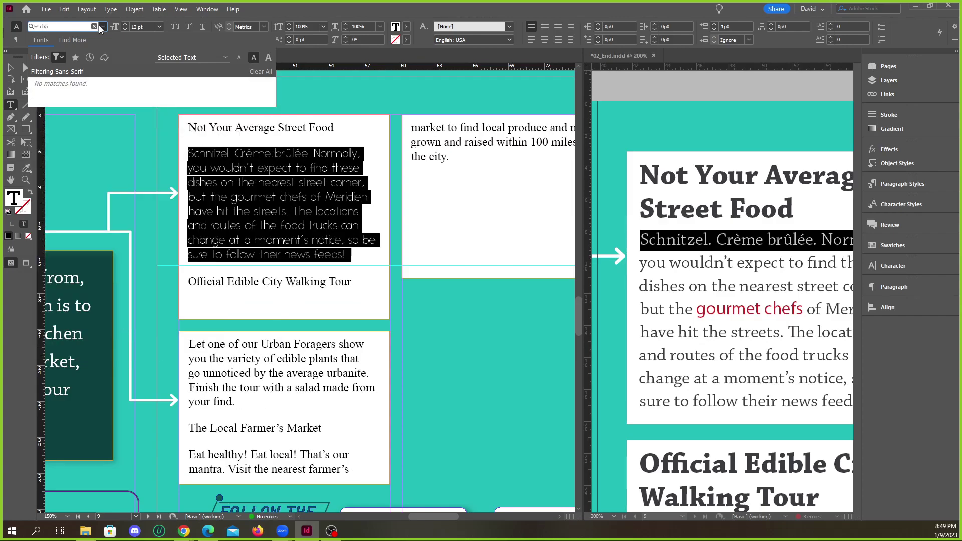
left_click(59, 57)
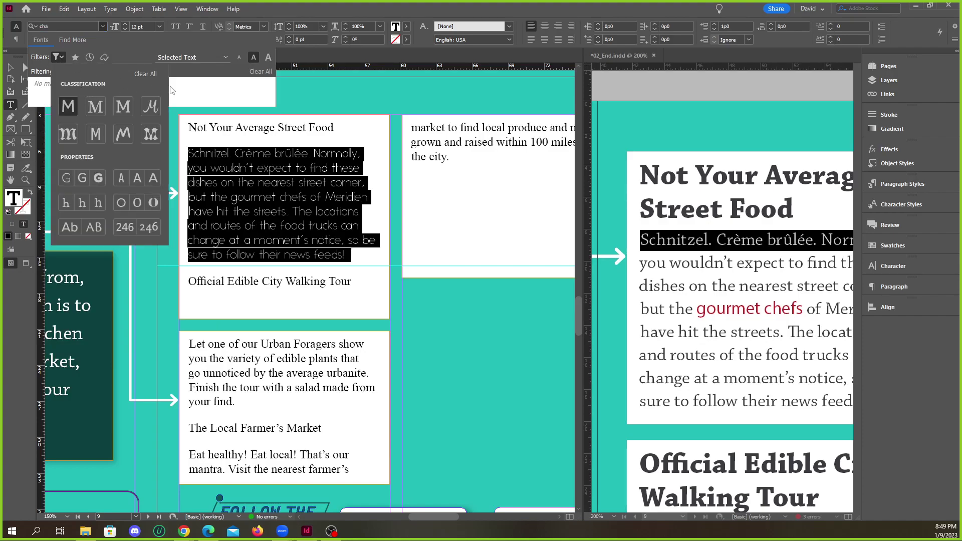
left_click(146, 74)
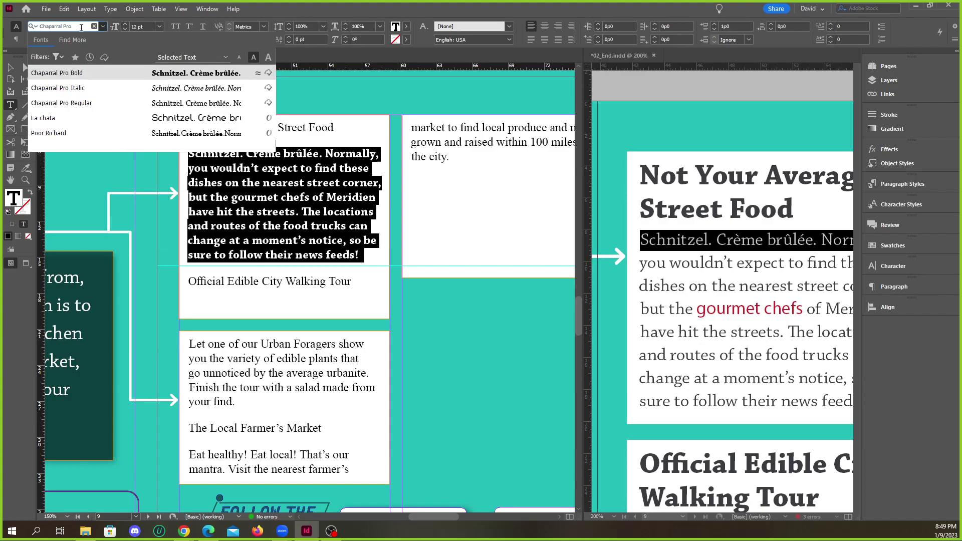
key("Escape")
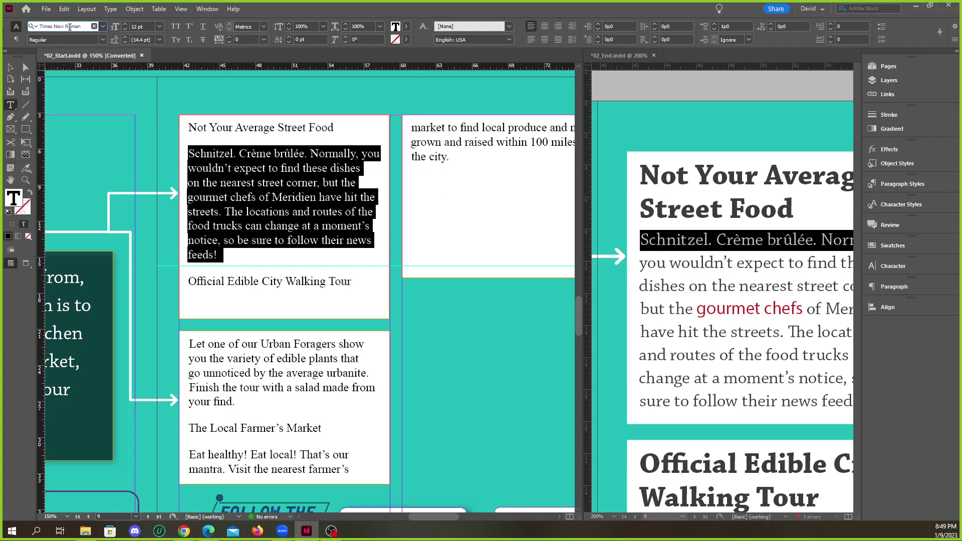
Search the fonts for "chap" and apply Chaparral Pro Bold to the selected "Schnitzel" paragraph.
left_click(70, 27)
type("ch")
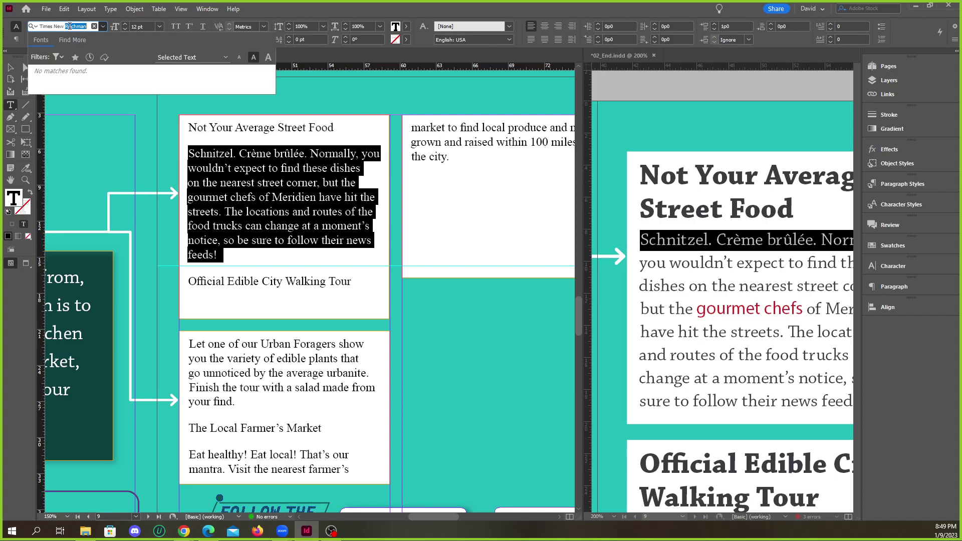
key("shift+Left")
key("shift+Left")
left_click(90, 23)
key("ctrl+a")
type("chpa")
key("BackSpace")
key("BackSpace")
type("a")
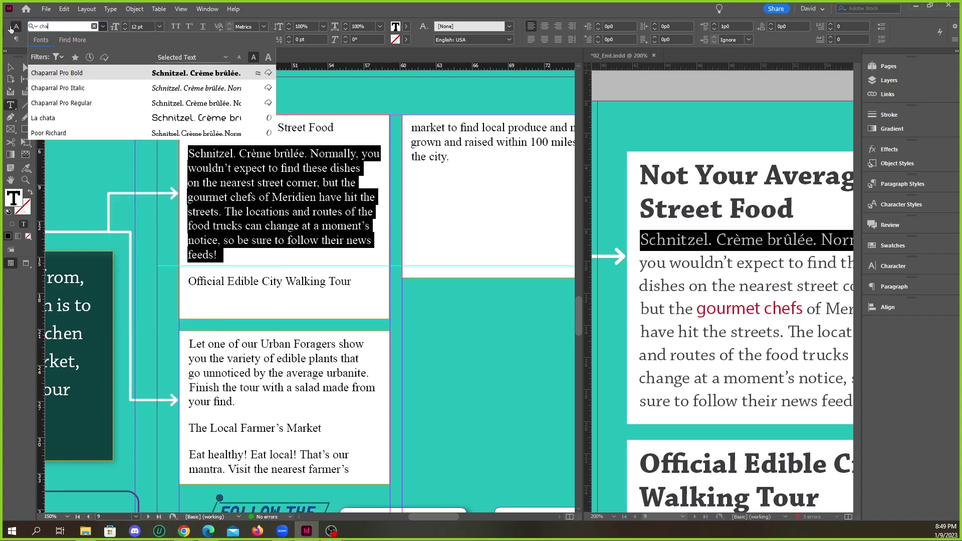
type("p")
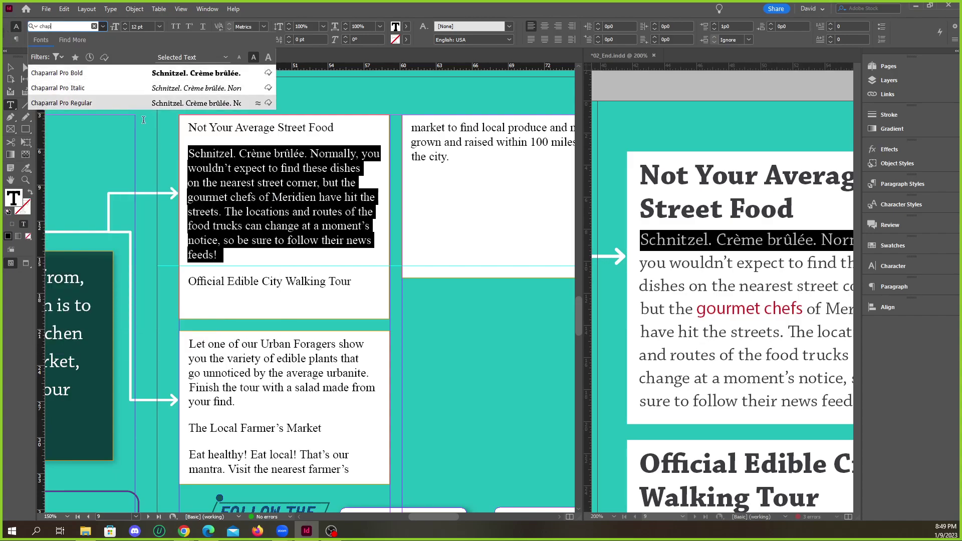
left_click(75, 73)
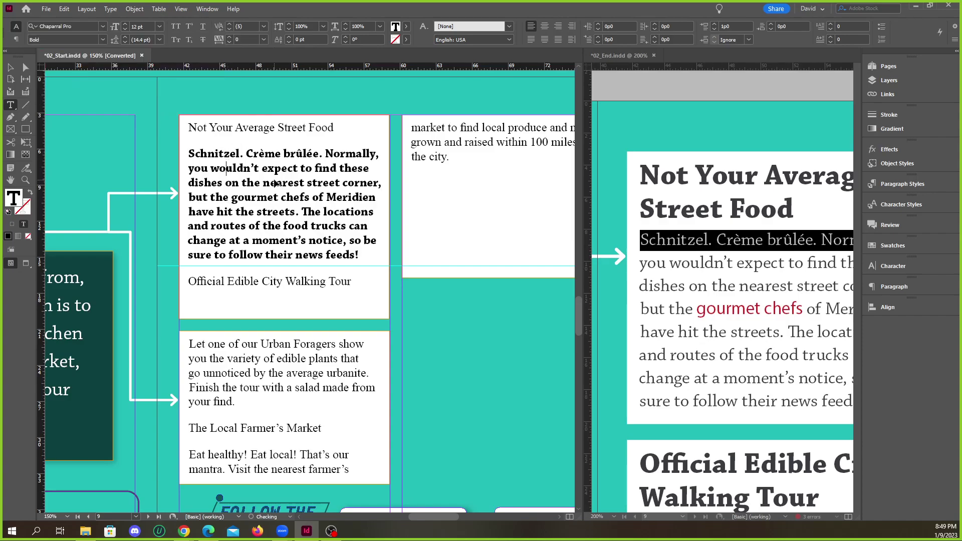
Compare the text frames of the EAT spread in 02_Start with those in the finished 02_End.
left_click(228, 153)
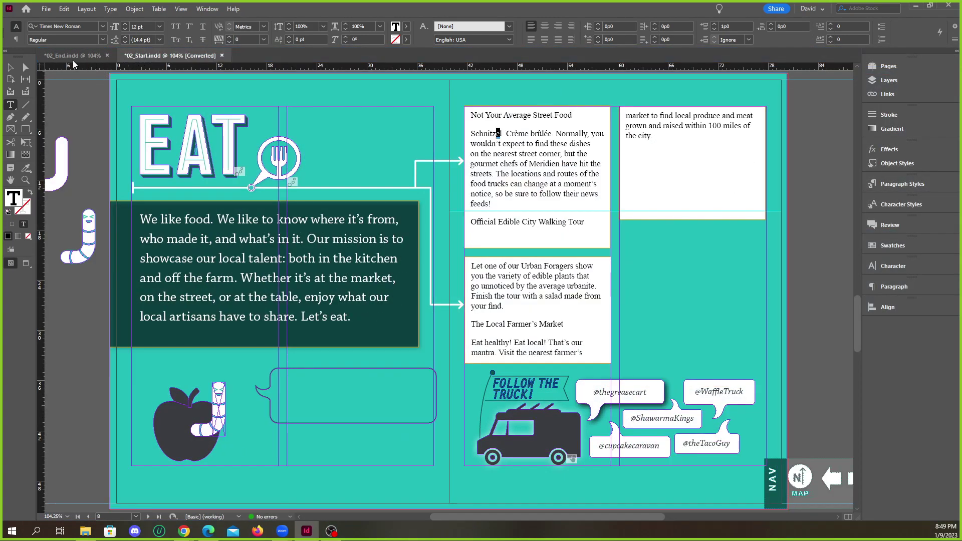
left_click(75, 60)
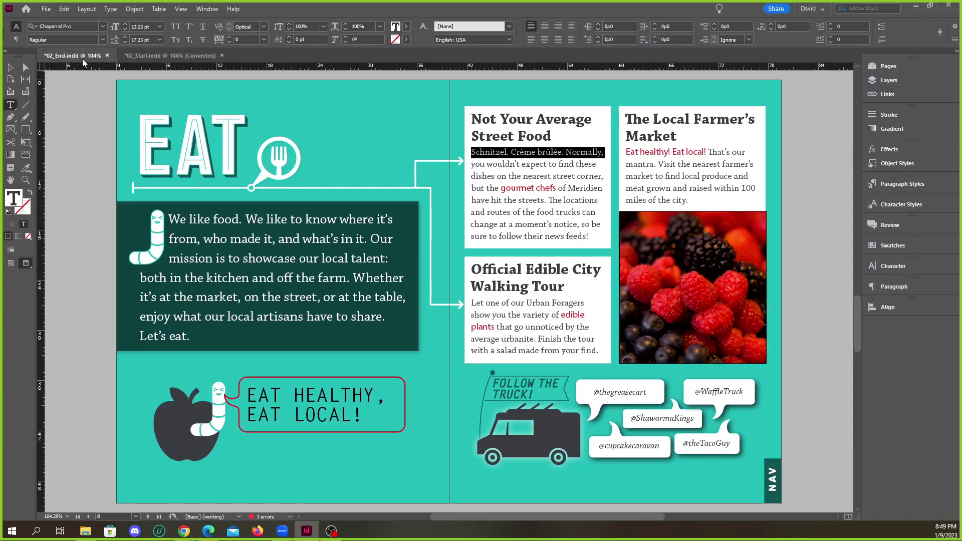
left_click(146, 58)
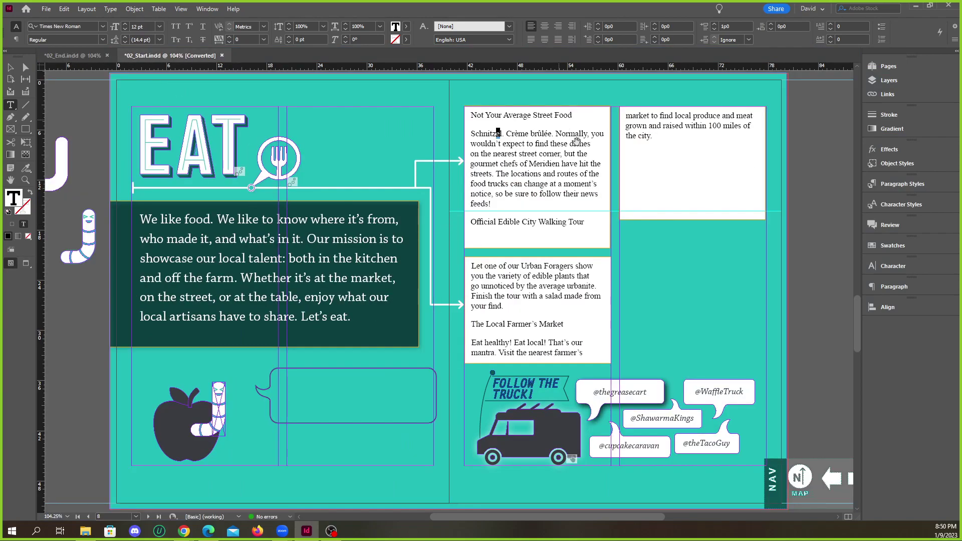
key("ctrl+equal")
key("ctrl+equal")
key("ctrl+equal")
key("ctrl+equal")
key("ctrl+equal")
key("ctrl+minus")
key("ctrl+minus")
key("ctrl+minus")
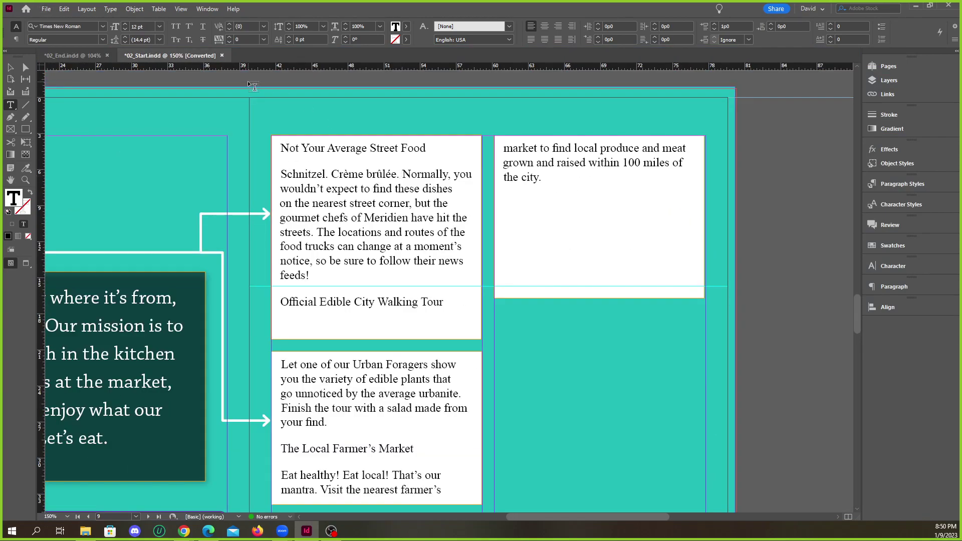
Replace all Times New Roman Regular text in the document with Chaparral Pro Regular using Find/Replace Font, and undo the replacement.
left_click(112, 10)
left_click(173, 149)
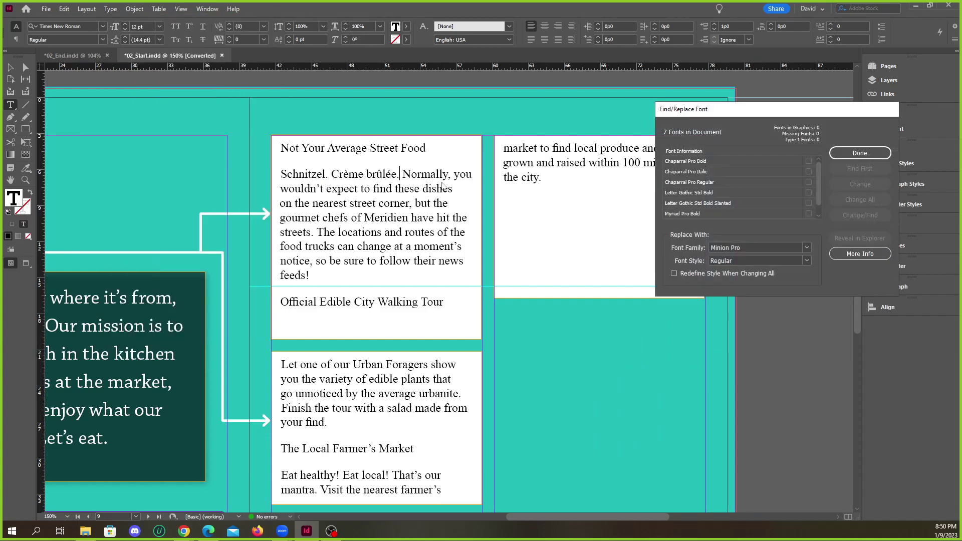
scroll(700, 180, "down", 1)
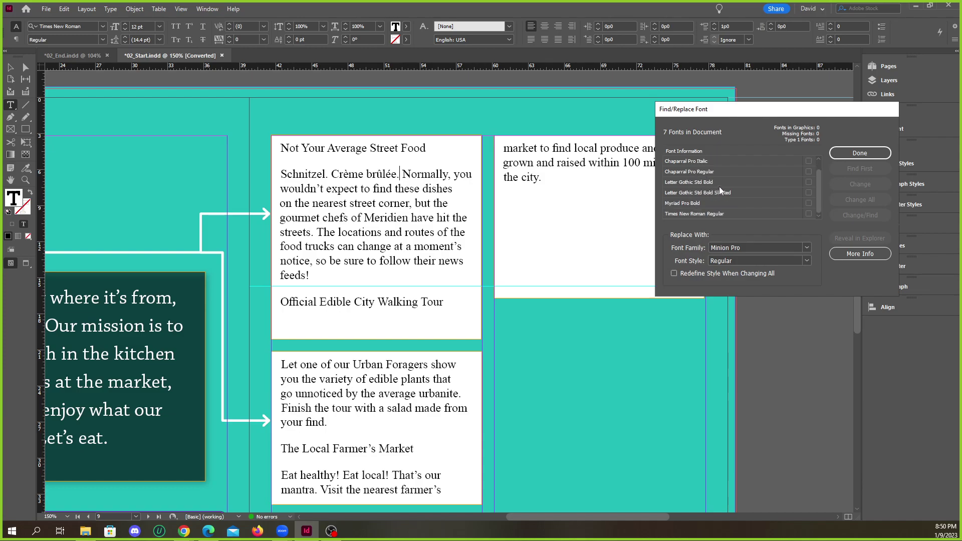
left_click(693, 213)
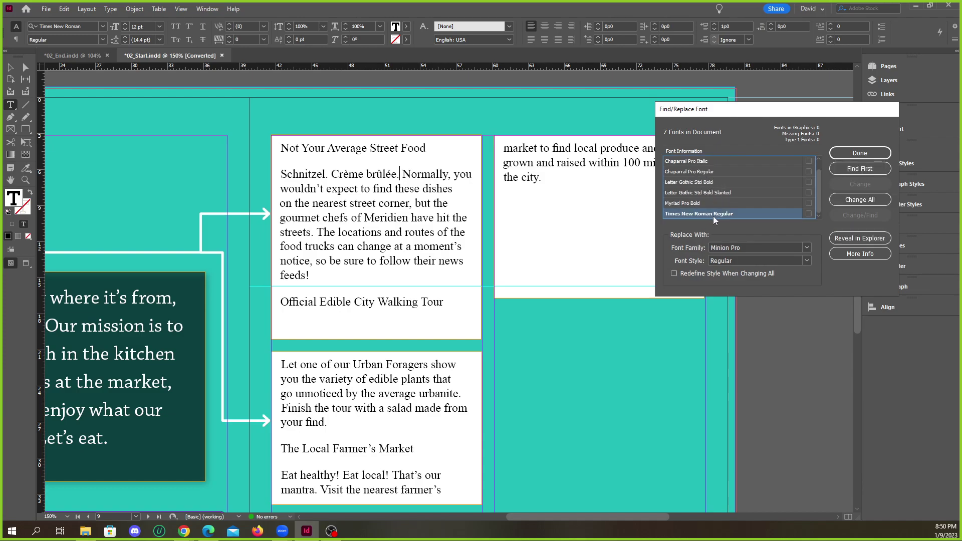
left_click_drag(747, 247, 702, 254)
type("Chaparral")
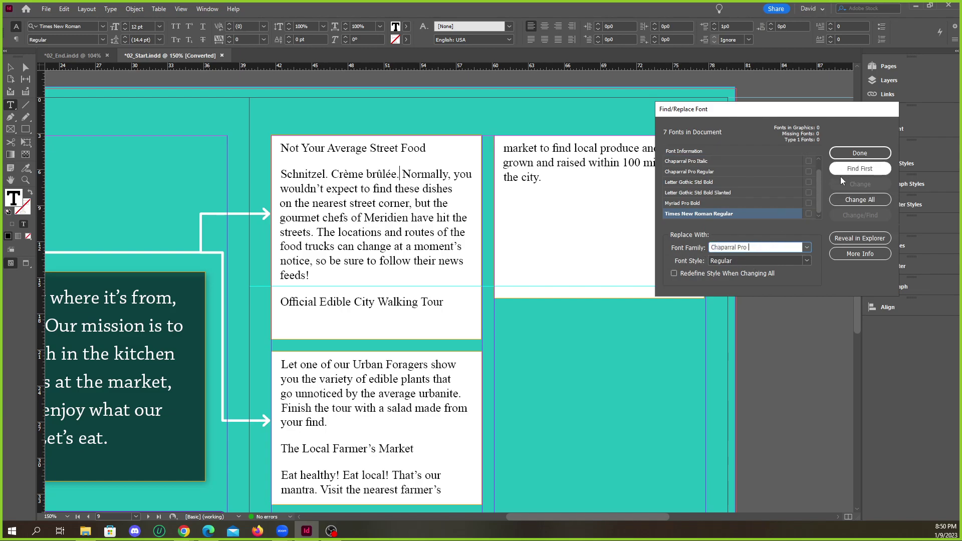
left_click(858, 200)
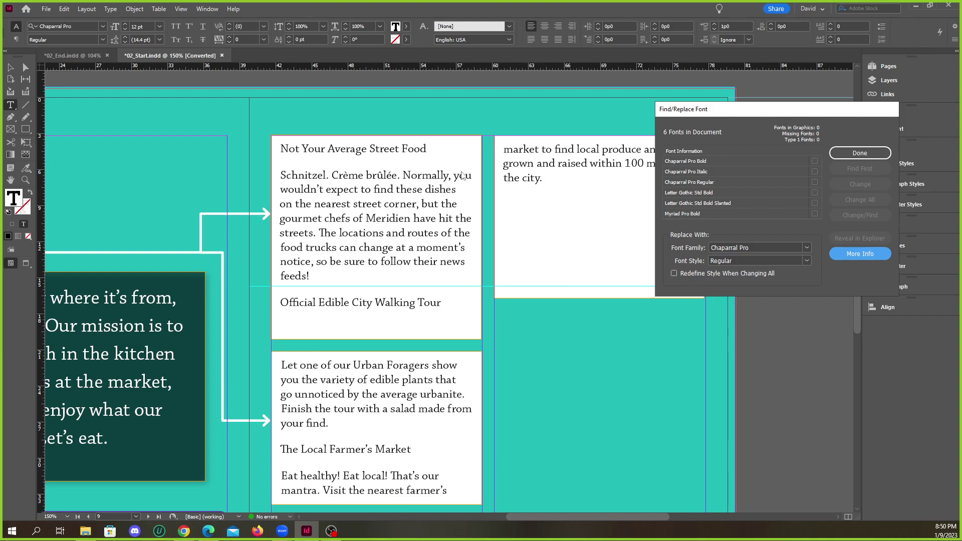
left_click(860, 153)
key("ctrl+z")
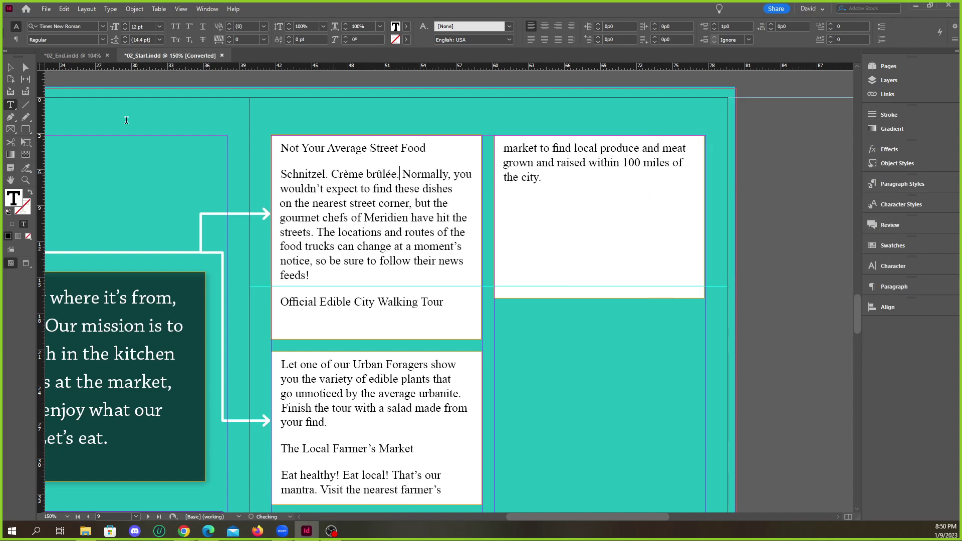
key("Escape")
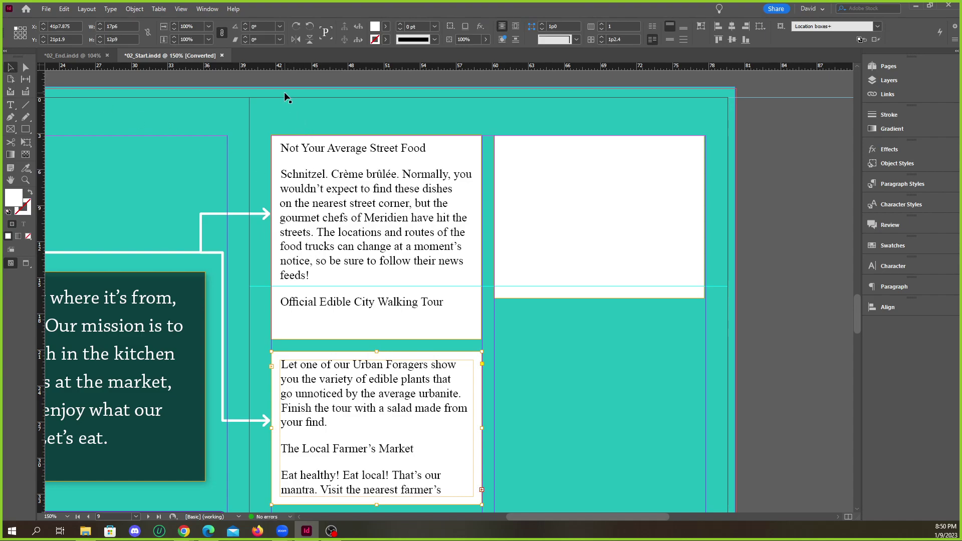
Thread the overset text of the "Urban Foragers" frame into the empty white frame beside the street food text again.
left_click(287, 81)
scroll(374, 232, "down", 1)
left_click(432, 376)
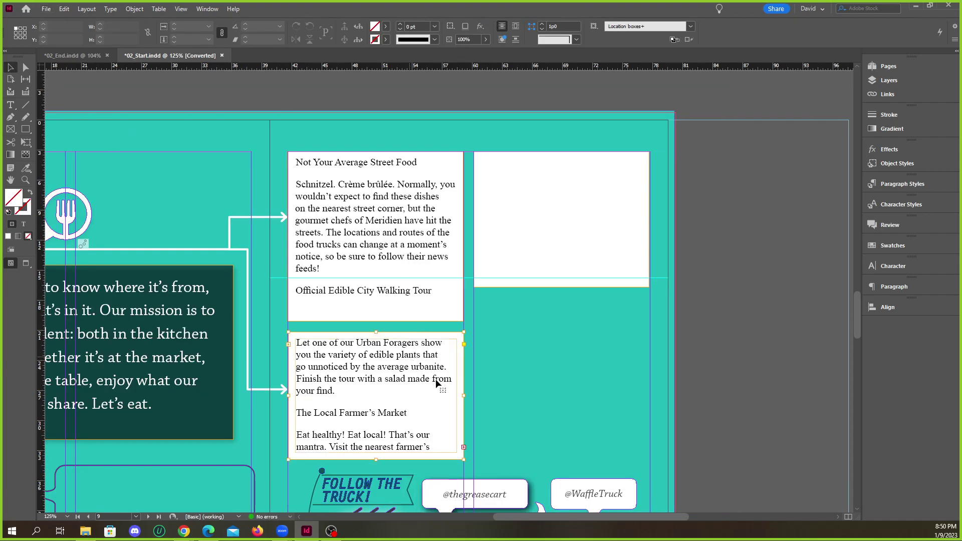
left_click(464, 447)
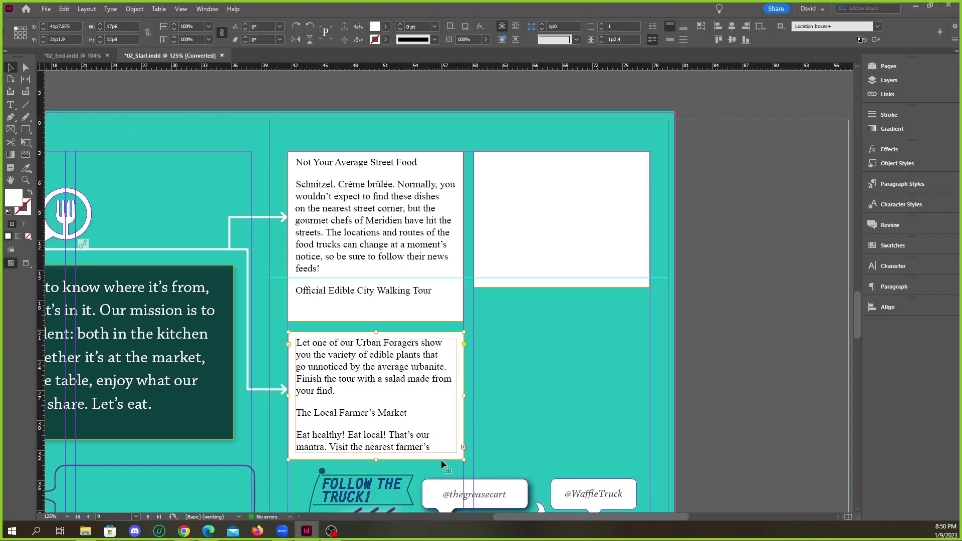
left_click(531, 210)
left_click(170, 95)
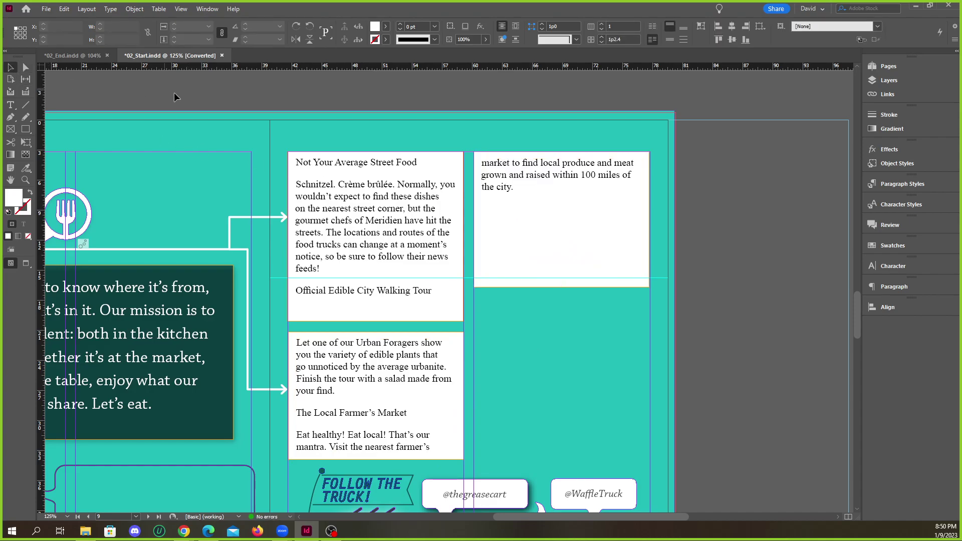
scroll(404, 220, "down", 1)
scroll(421, 221, "up", 2)
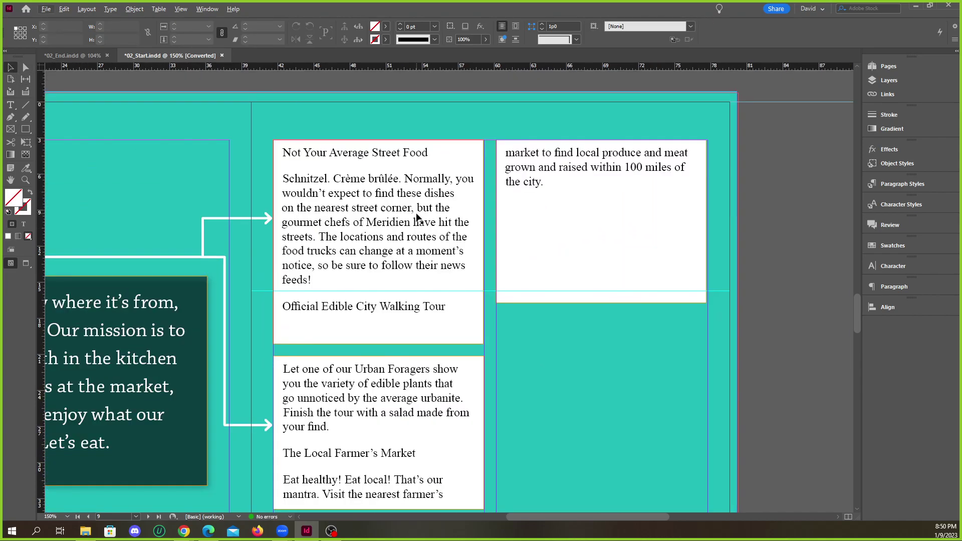
scroll(413, 218, "up", 1)
scroll(395, 216, "up", 1)
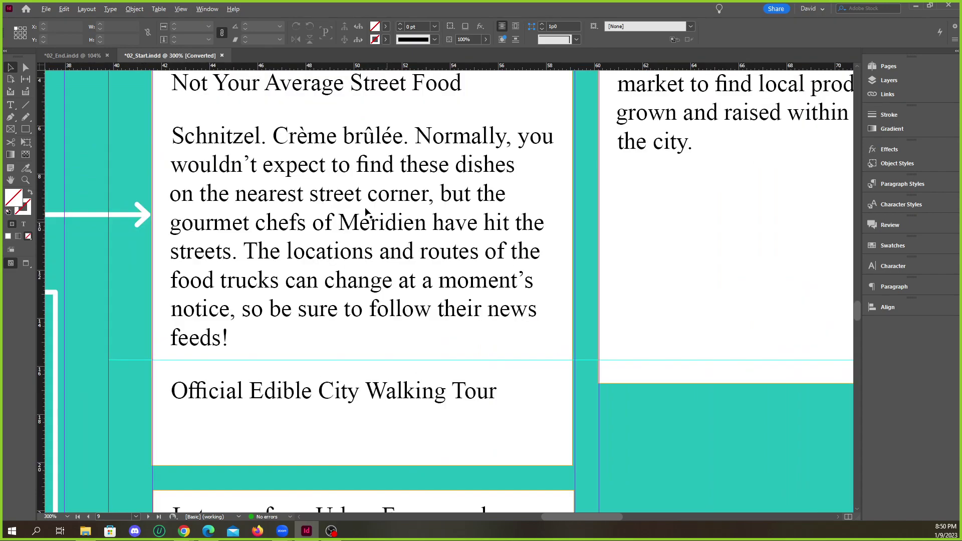
scroll(366, 213, "down", 1)
scroll(388, 211, "down", 3)
scroll(395, 212, "up", 5)
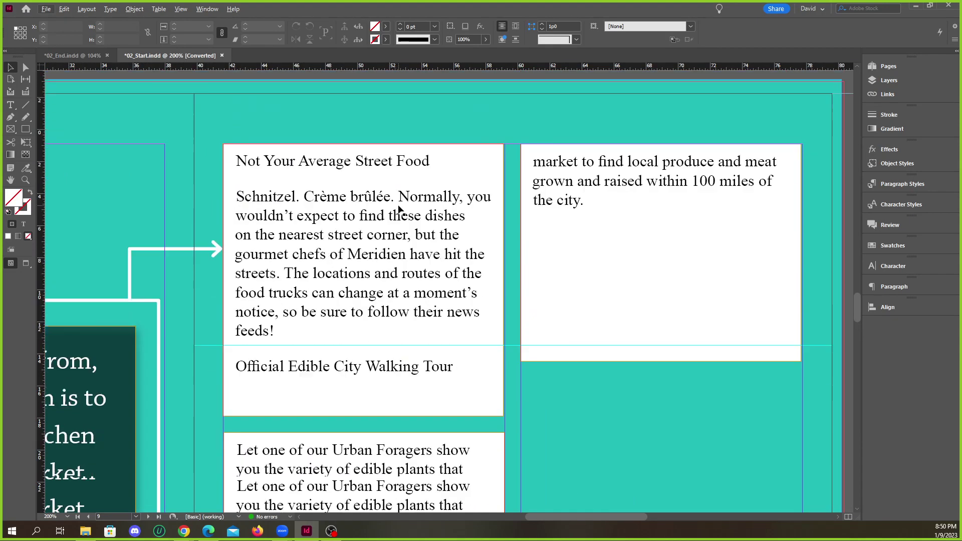
scroll(401, 210, "down", 3)
scroll(405, 200, "up", 2)
scroll(406, 200, "down", 2)
scroll(407, 198, "up", 2)
scroll(434, 200, "down", 1)
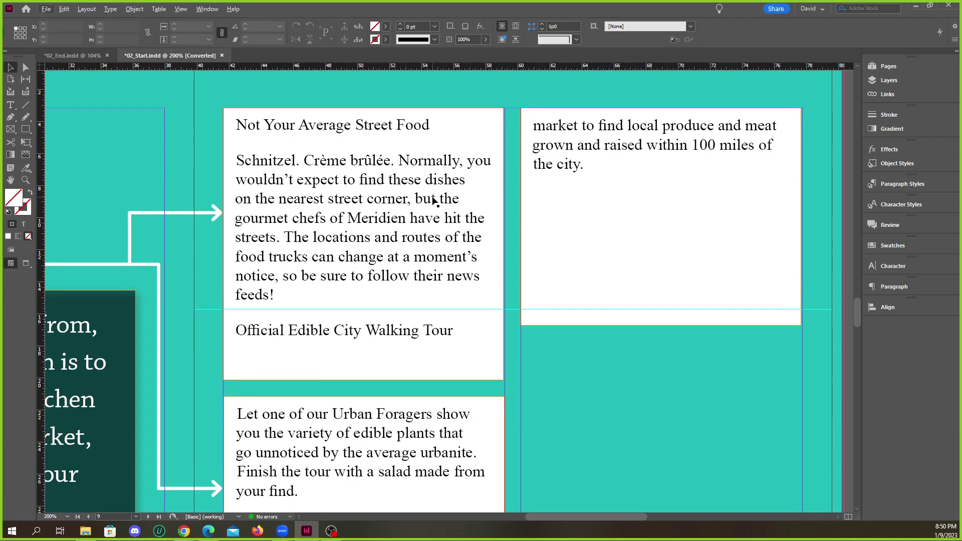
scroll(459, 191, "down", 2)
scroll(456, 193, "up", 4)
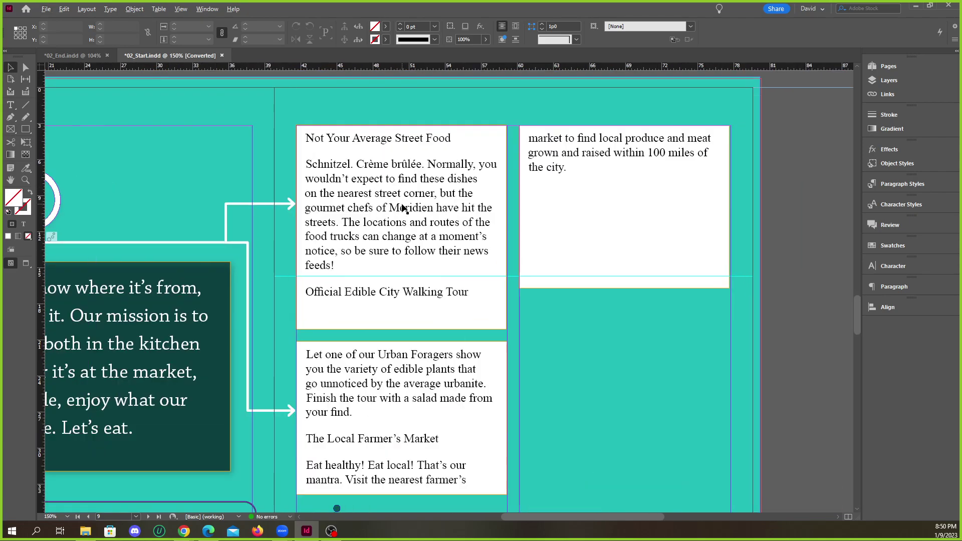
scroll(445, 202, "up", 2)
scroll(444, 203, "down", 1)
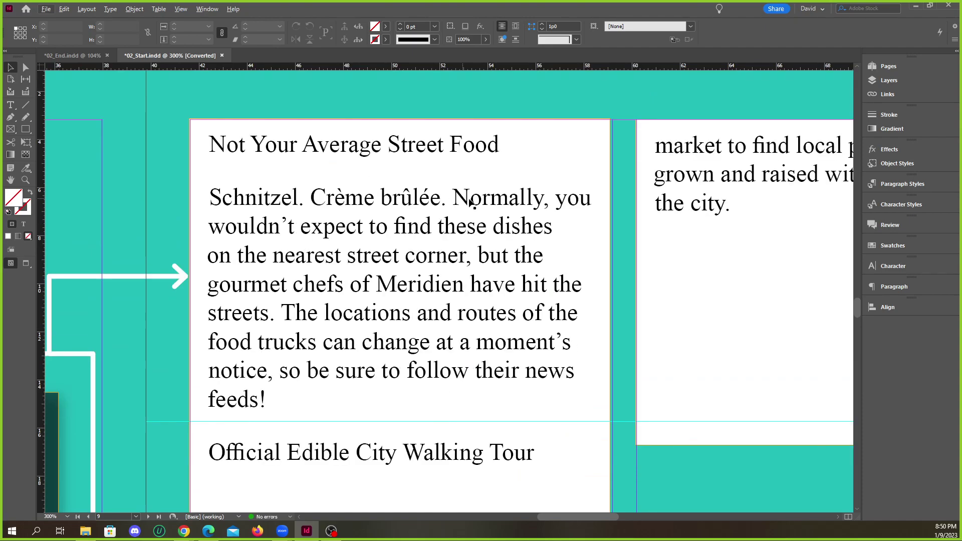
Examine the font, style, size and leading of the "High-Speed Rail Lines" body paragraph on the MOVE spread.
scroll(476, 200, "down", 3)
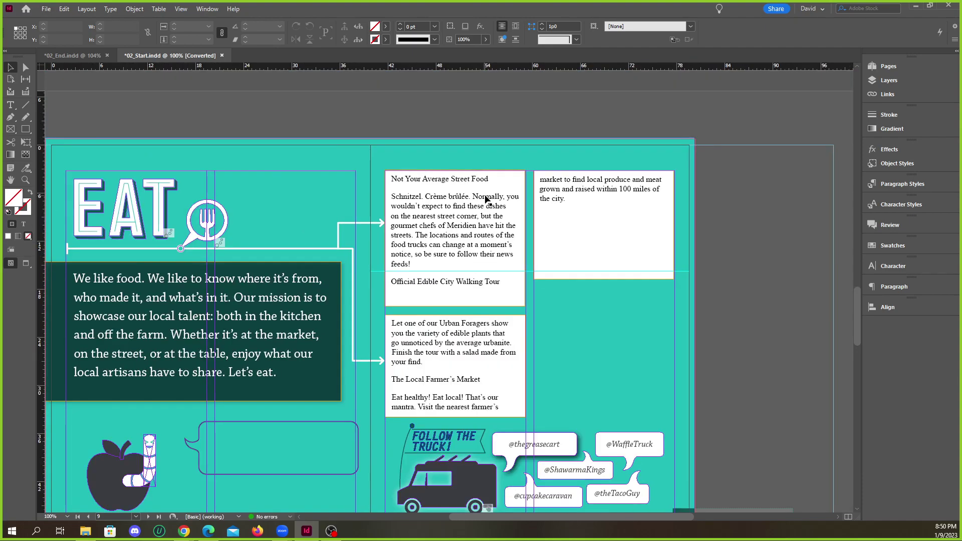
scroll(483, 201, "down", 2)
scroll(484, 204, "down", 1)
scroll(484, 210, "down", 1)
scroll(485, 215, "up", 3)
scroll(484, 219, "up", 2)
scroll(484, 219, "up", 6)
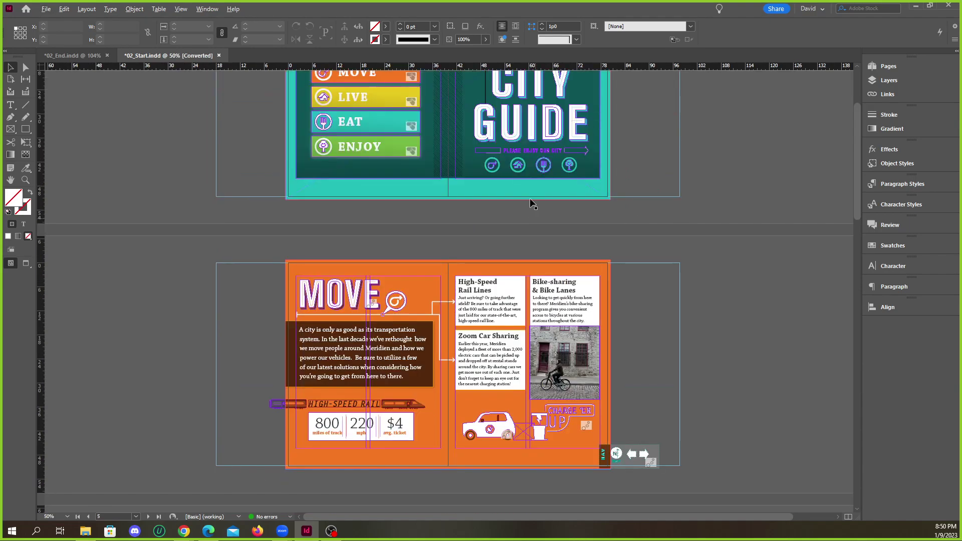
scroll(485, 227, "up", 3)
scroll(484, 231, "down", 3)
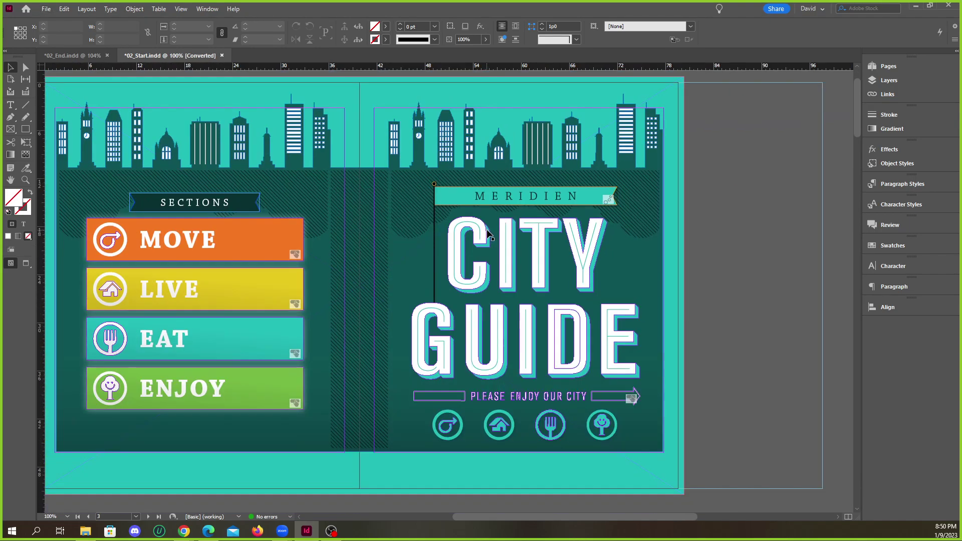
scroll(486, 232, "down", 5)
scroll(490, 235, "up", 2)
scroll(462, 230, "up", 2)
left_click(416, 180)
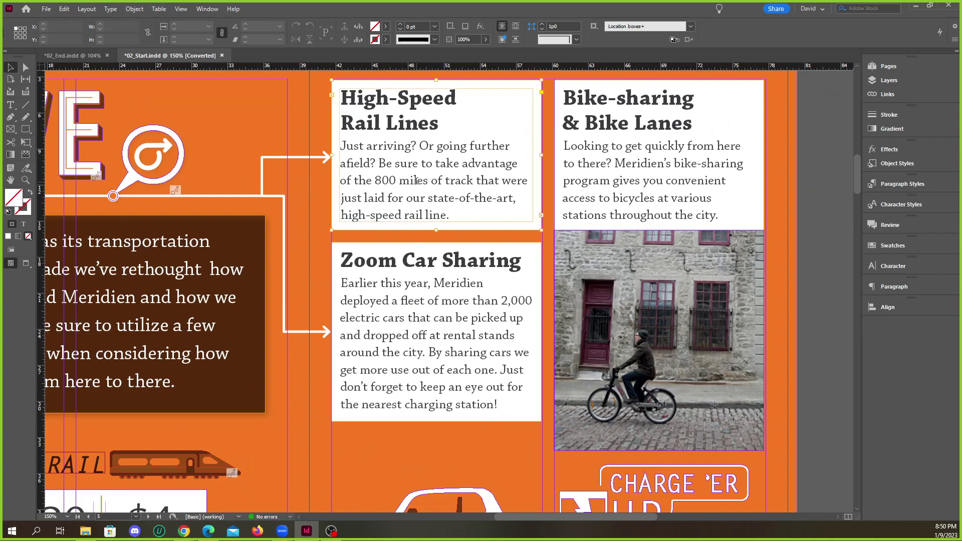
double_click(416, 181)
triple_click(407, 163)
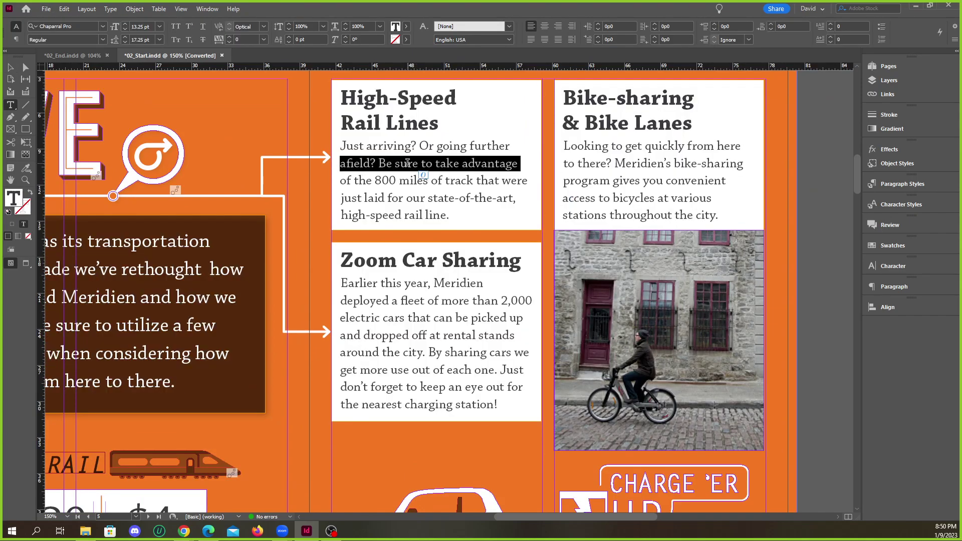
double_click(397, 148)
double_click(398, 148)
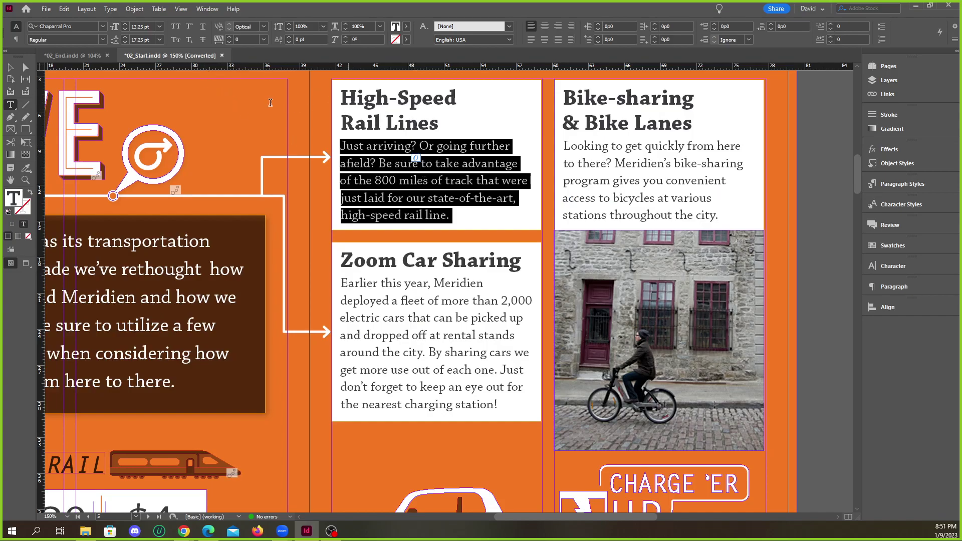
Examine the character formatting of the body text and heading in the "High-Speed Rail Lines" frame on the MOVE spread.
left_click(46, 10)
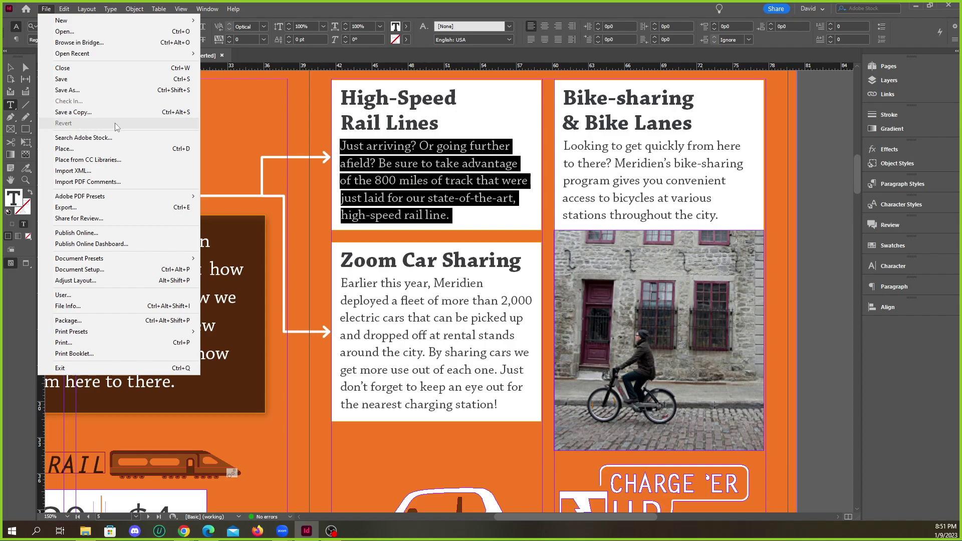
left_click(394, 147)
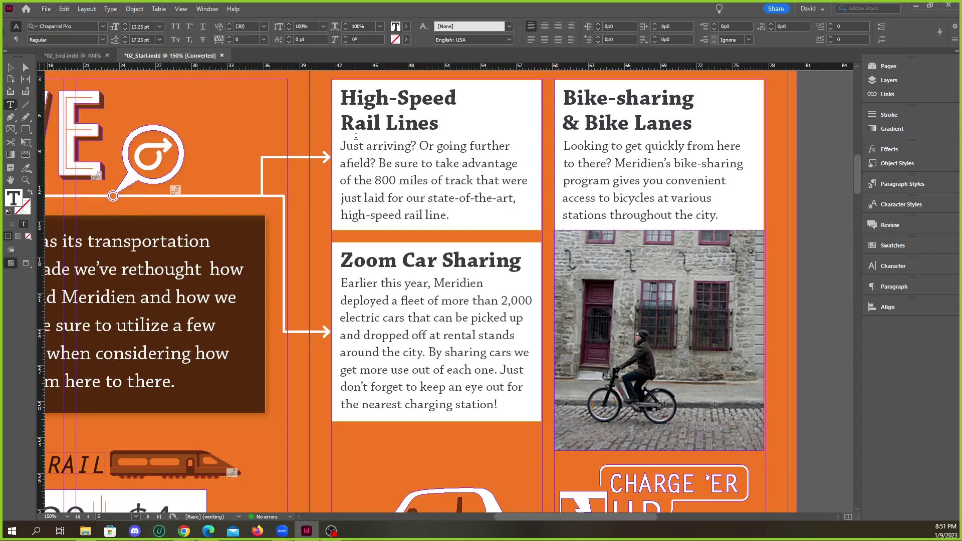
triple_click(414, 146)
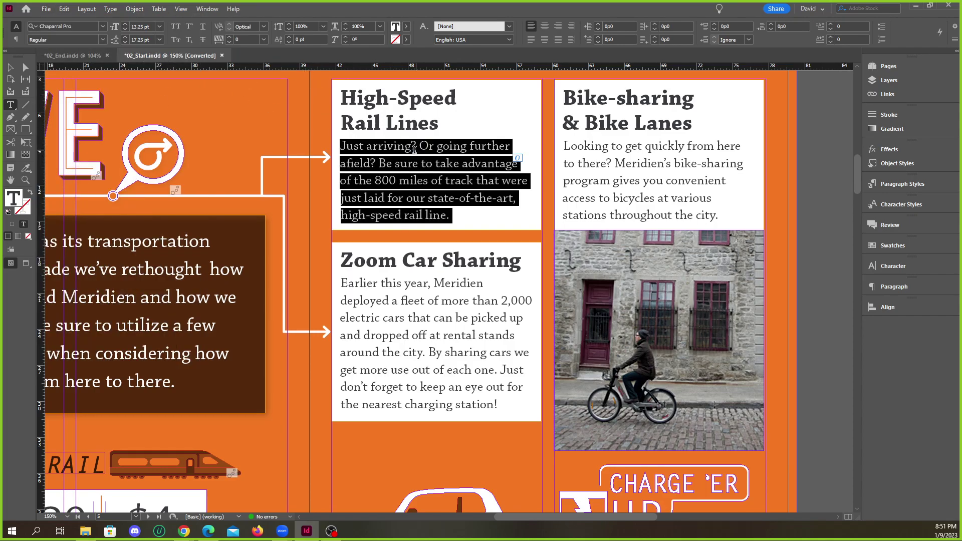
triple_click(609, 175)
left_click(610, 175)
double_click(411, 124)
left_click(410, 124)
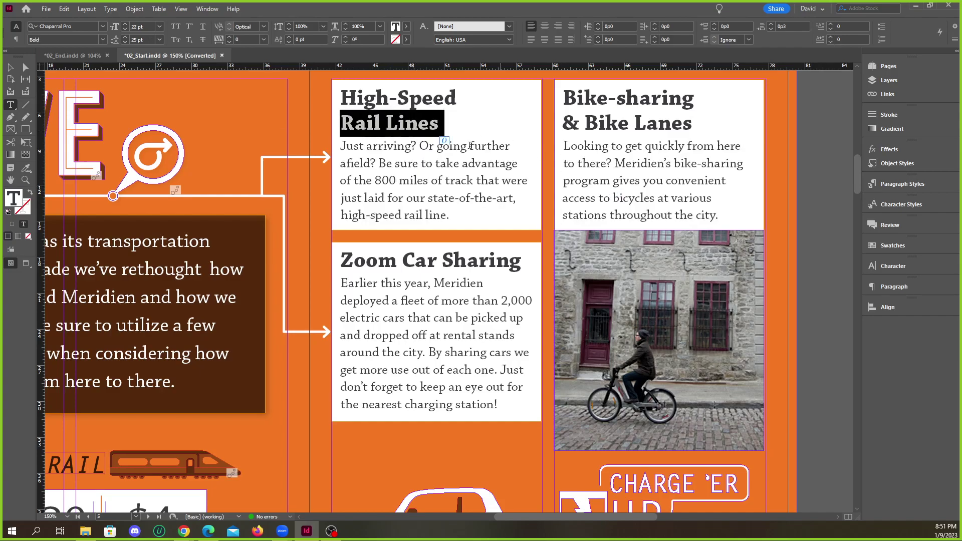
Examine the font, style and size of the "Green Light" District heading and body text on the yellow spread.
scroll(413, 277, "down", 20)
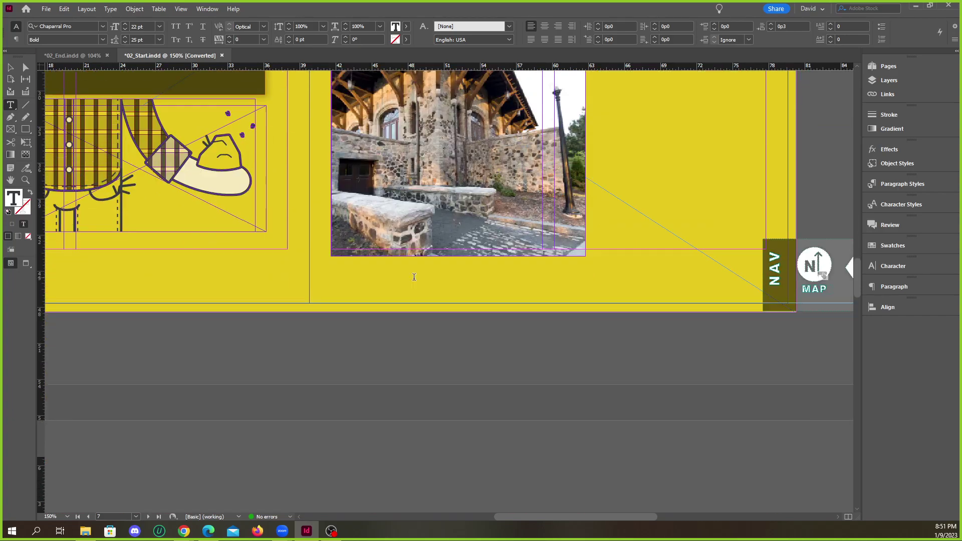
scroll(414, 277, "down", 15)
scroll(414, 277, "up", 3)
double_click(405, 158)
left_click(405, 162)
scroll(425, 197, "up", 15)
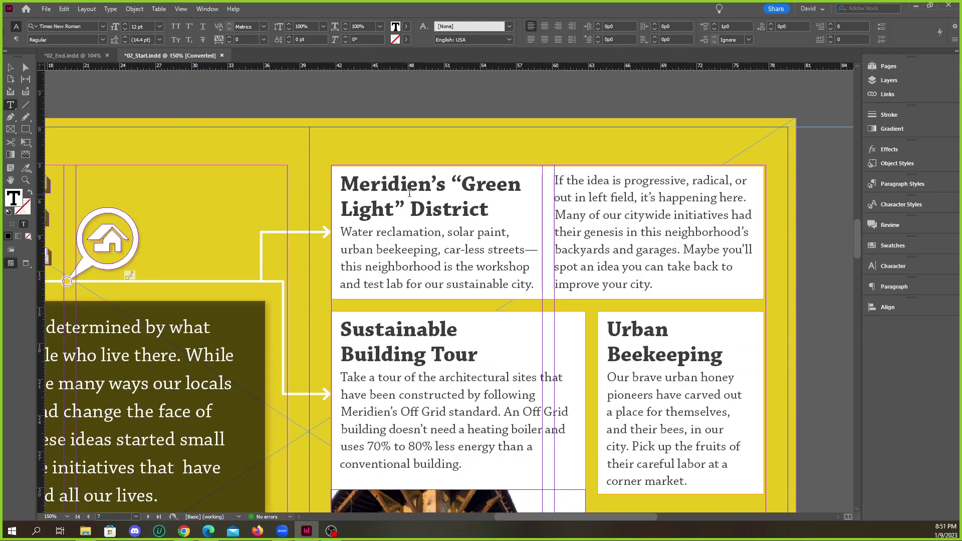
triple_click(404, 182)
scroll(423, 197, "down", 3)
scroll(420, 165, "up", 3)
triple_click(427, 249)
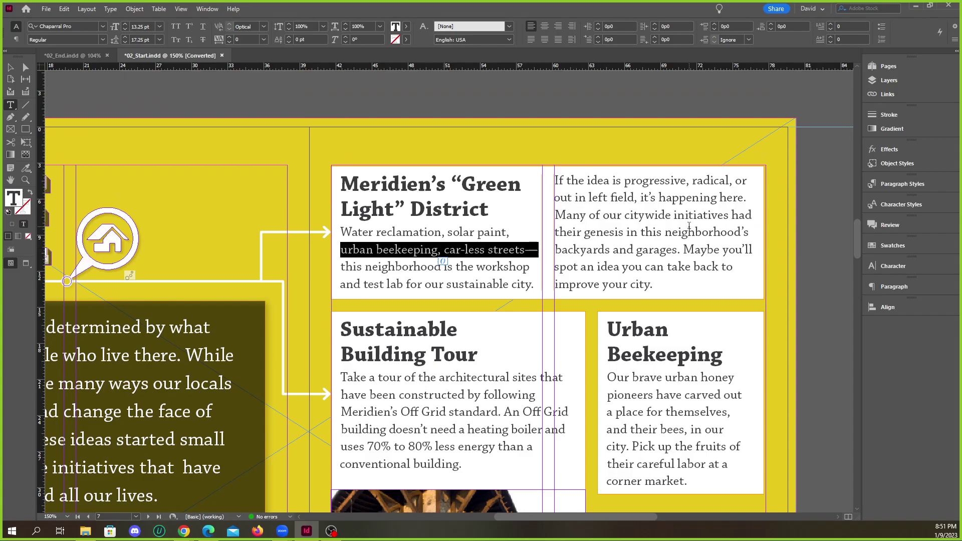
Show the paragraph styles in the City Guide group and check which one the "Green Light" District body text uses.
left_click(896, 188)
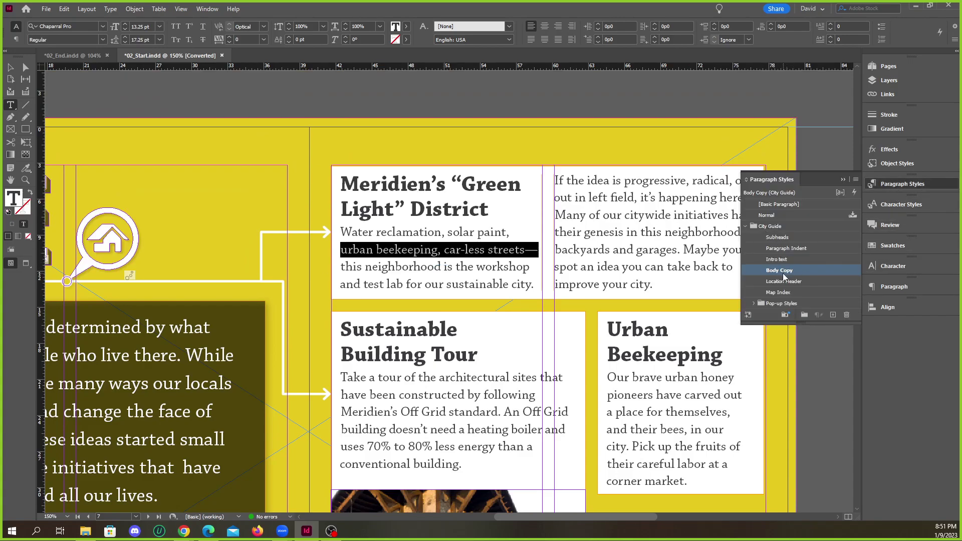
left_click(746, 227)
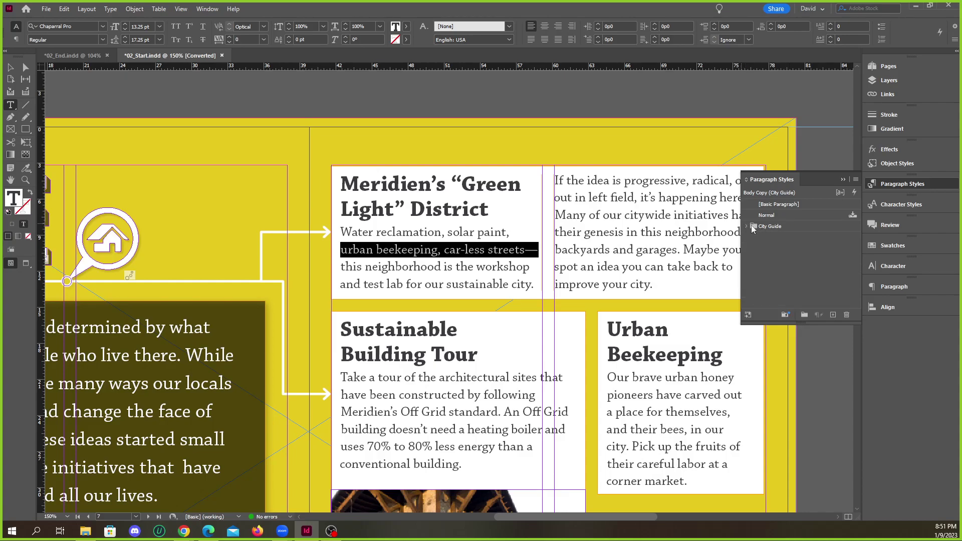
left_click(747, 227)
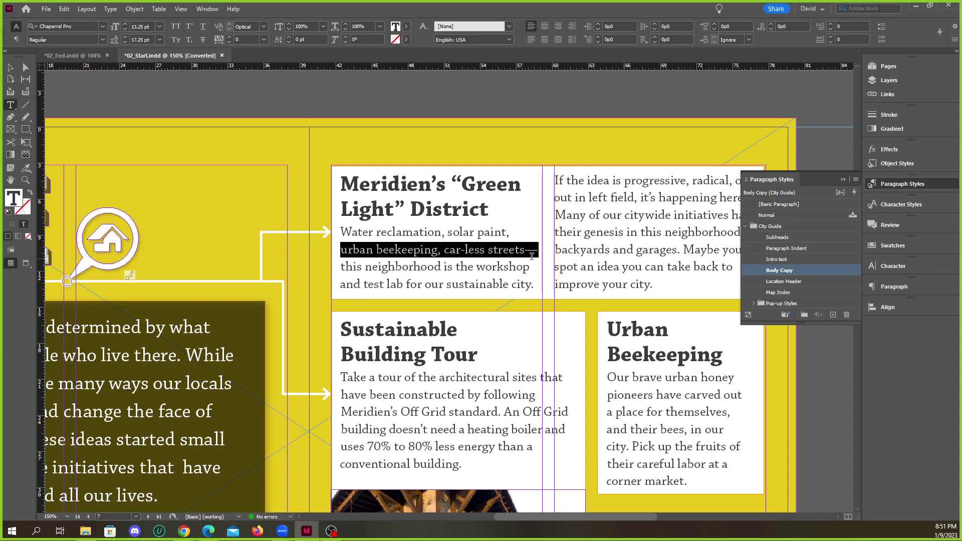
left_click(415, 245)
Check the font and style of the street food text on the EAT spread, and select the entire threaded story.
scroll(451, 266, "down", 5)
scroll(446, 263, "down", 15)
double_click(421, 203)
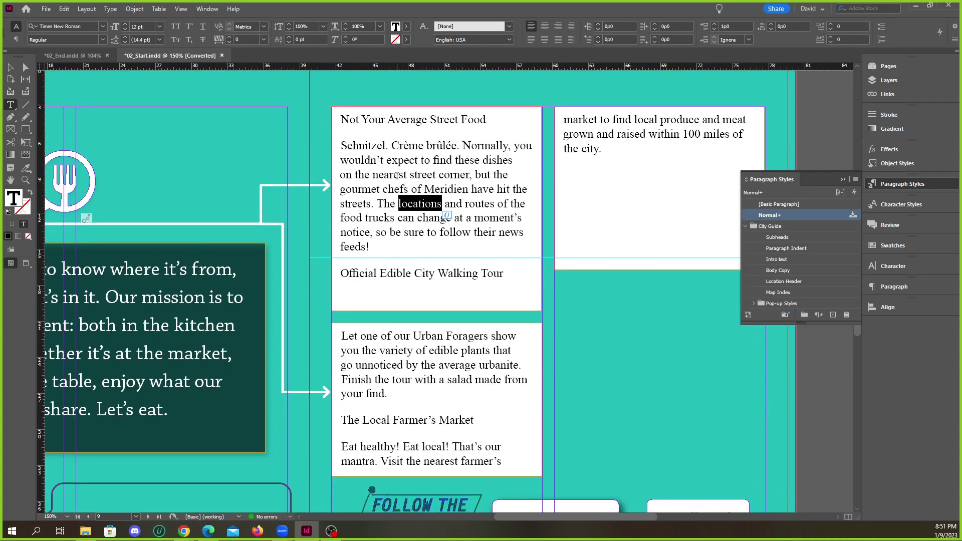
double_click(427, 174)
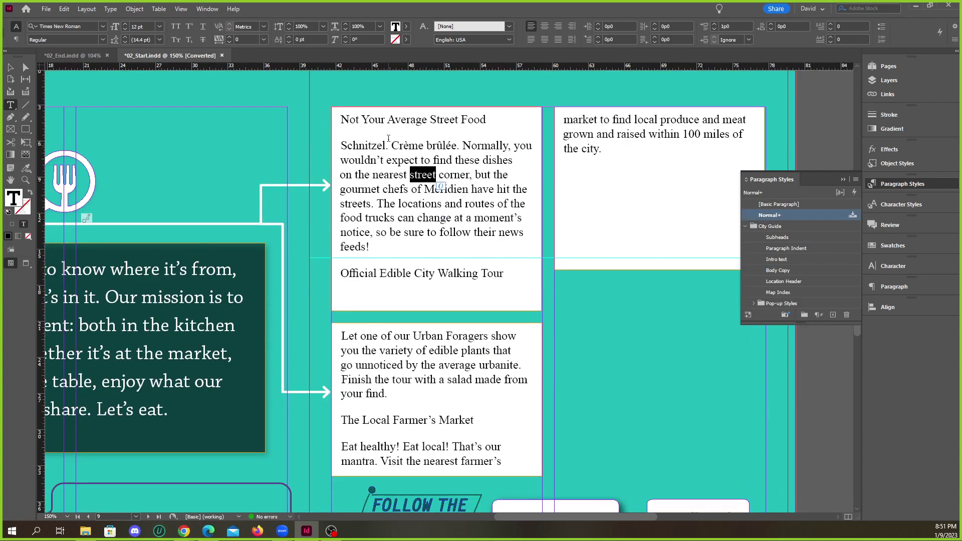
double_click(375, 119)
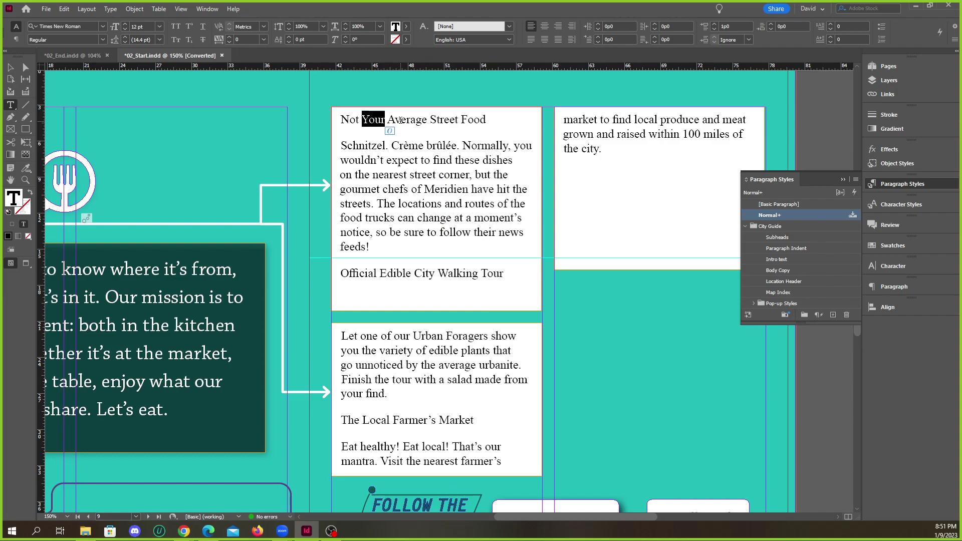
double_click(404, 119)
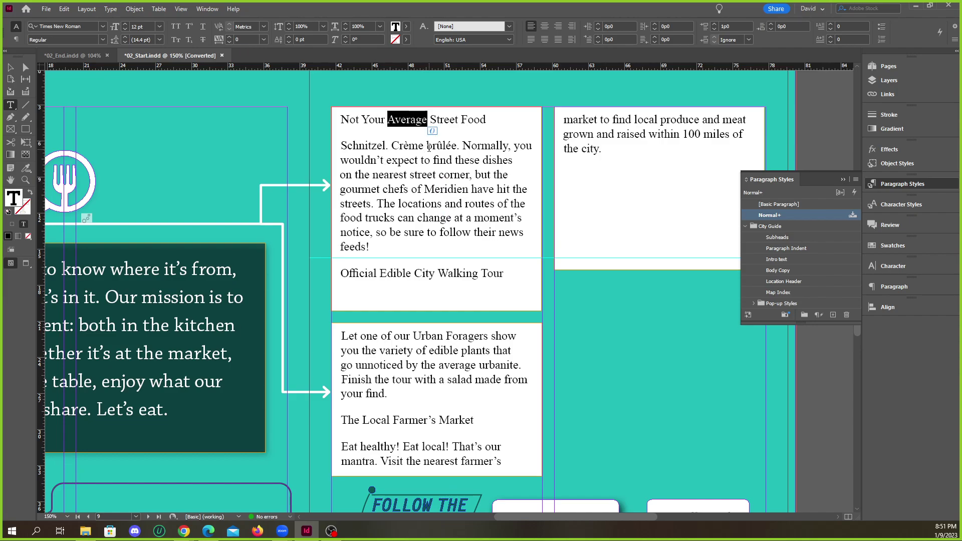
key("ctrl+a")
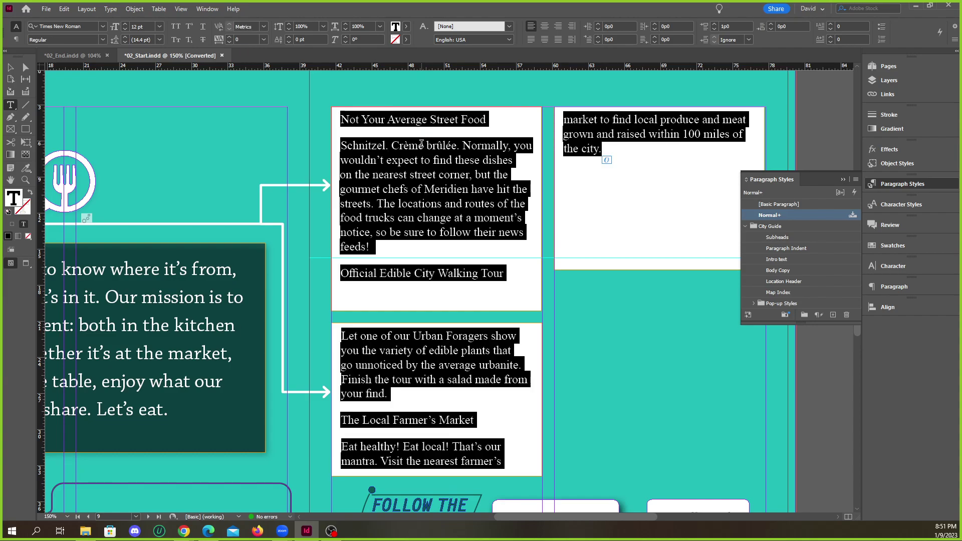
Select only the "Not Your Average Street Food" heading line on the EAT spread.
left_click(416, 125)
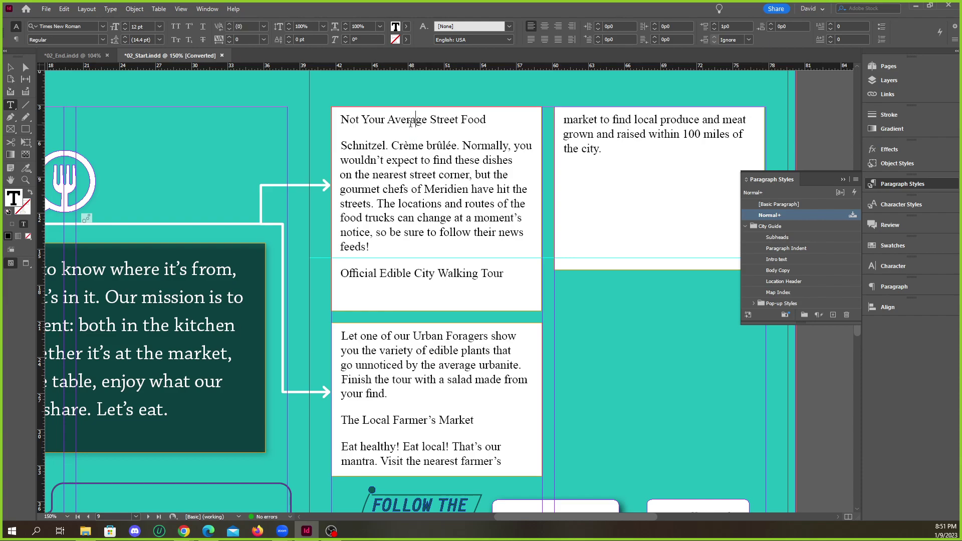
double_click(411, 121)
left_click(411, 122)
left_click(417, 125)
double_click(406, 121)
triple_click(411, 123)
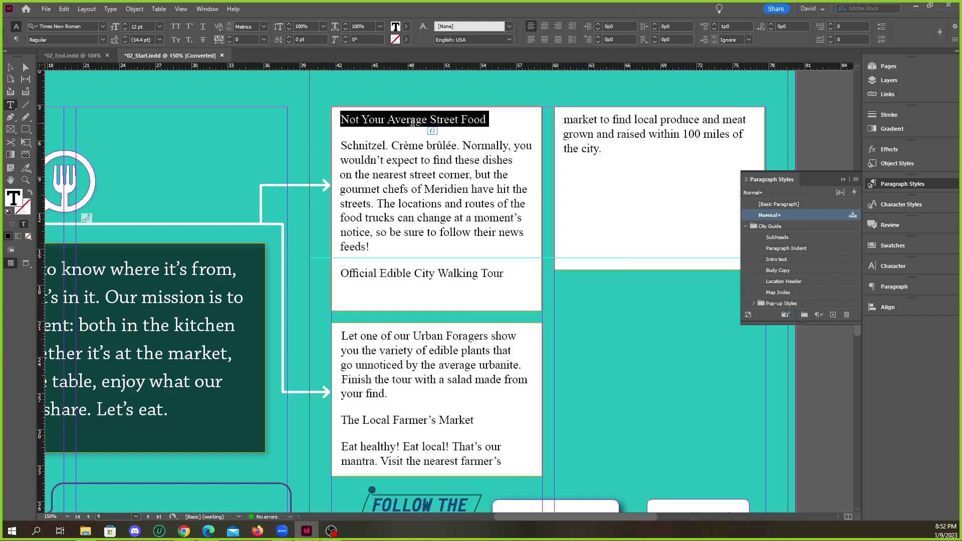
Extend the selection from the "Not Your Average Street Food" heading to the whole threaded story, and clear it again.
double_click(420, 122)
left_click(420, 122)
double_click(420, 122)
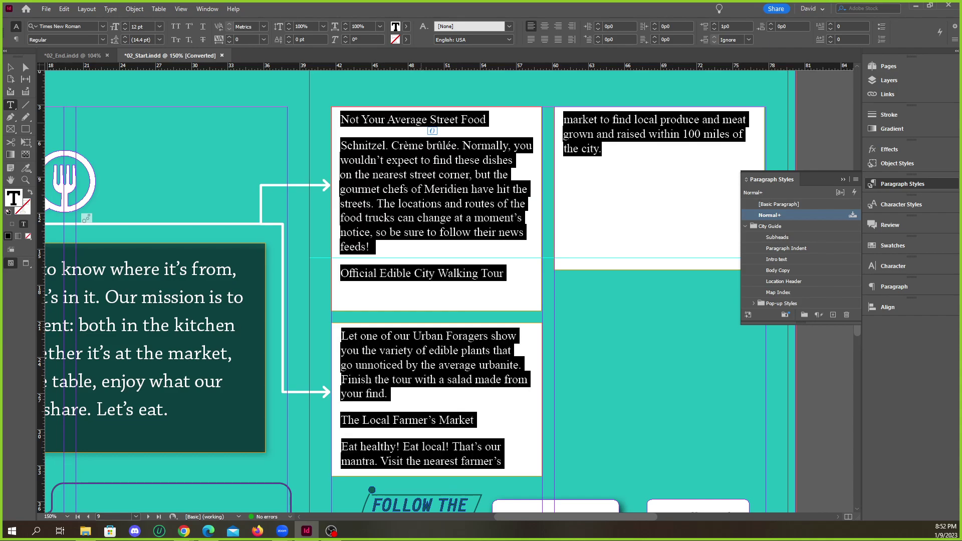
double_click(416, 122)
left_click(417, 122)
left_click(417, 121)
left_click(417, 121)
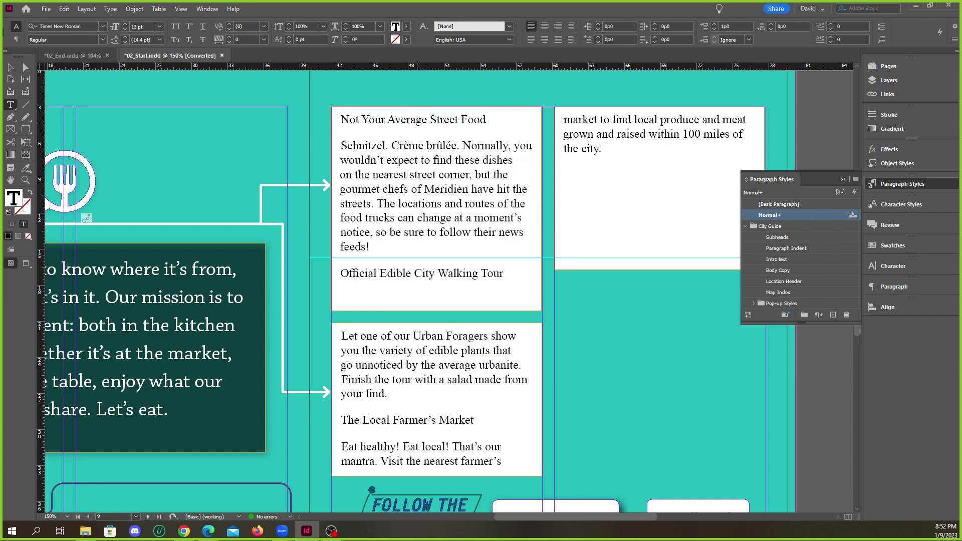
double_click(412, 122)
left_click(414, 121)
left_click(414, 122)
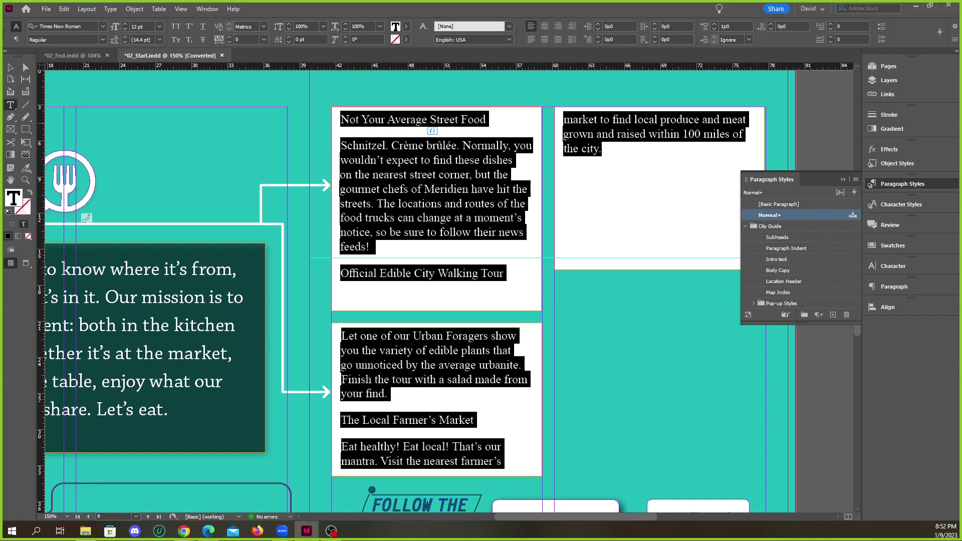
double_click(416, 123)
left_click(416, 123)
left_click(416, 123)
left_click(417, 123)
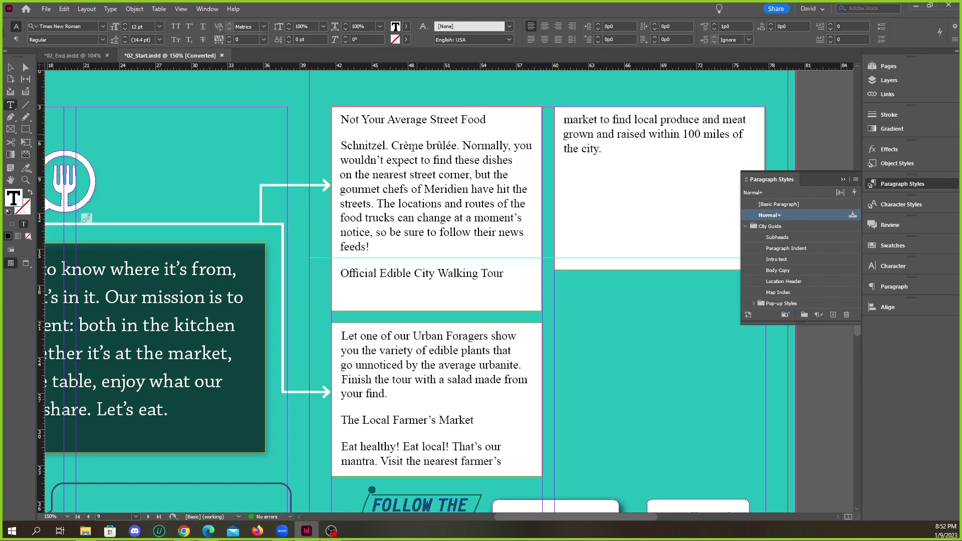
Select the "Schnitzel. Crème brûlée" body paragraph, and extend the selection to the whole threaded story.
triple_click(414, 146)
left_click(414, 146)
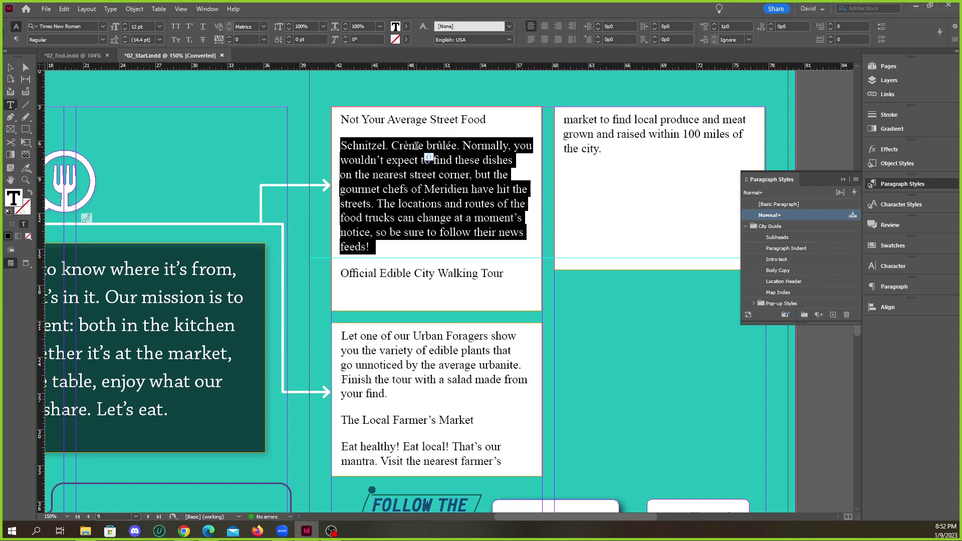
left_click(416, 146)
double_click(416, 145)
left_click(416, 145)
left_click(416, 144)
left_click(416, 144)
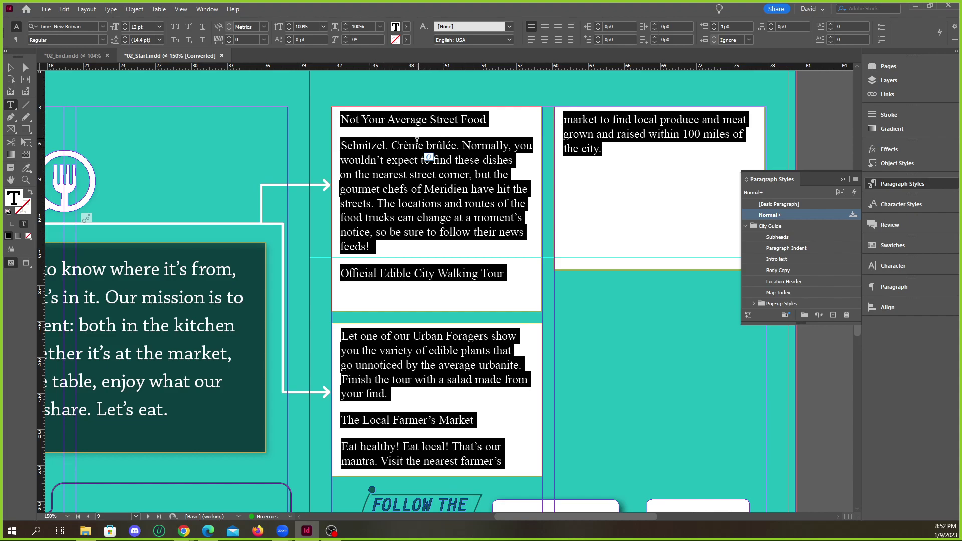
Select the word "Crème", its full paragraph, and the whole threaded story in turn.
left_click(418, 148)
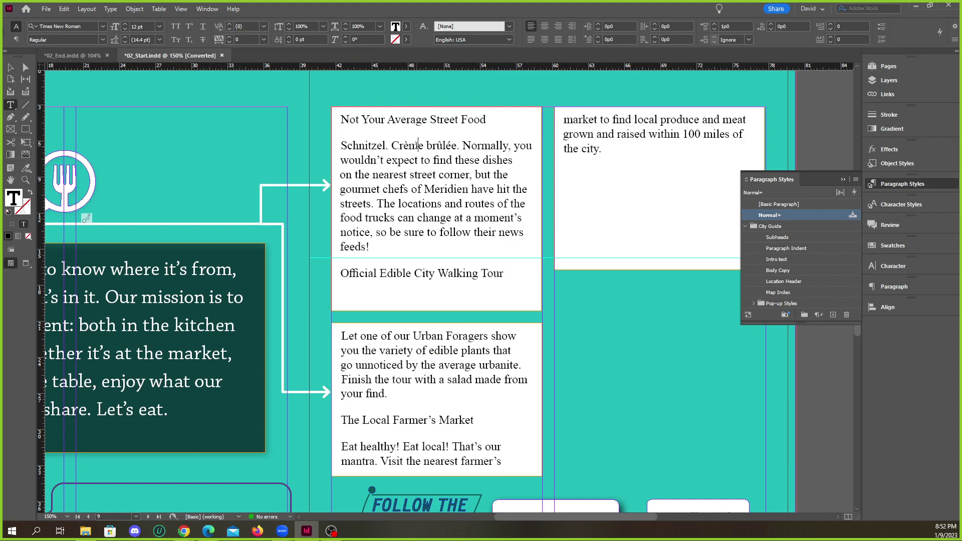
triple_click(417, 146)
triple_click(415, 145)
double_click(414, 146)
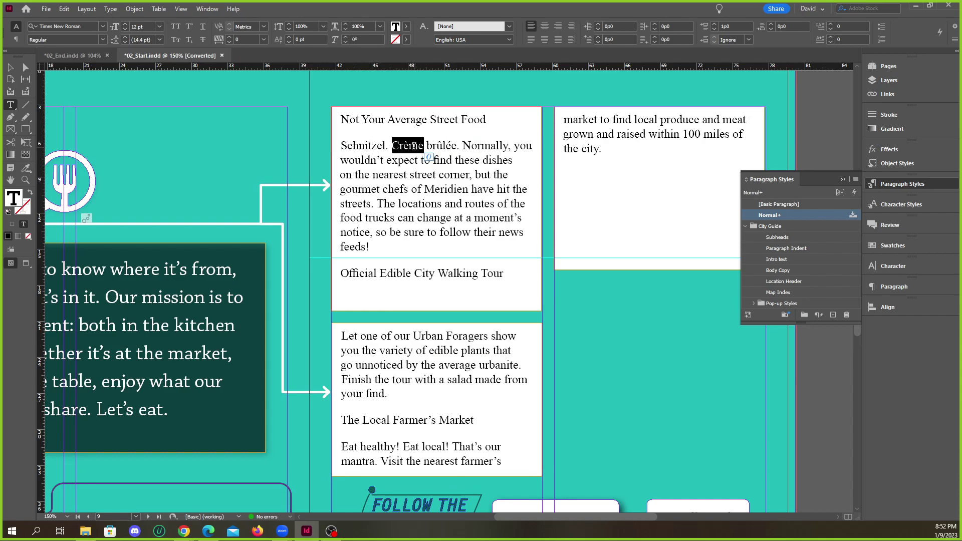
triple_click(415, 147)
triple_click(415, 147)
left_click(415, 147)
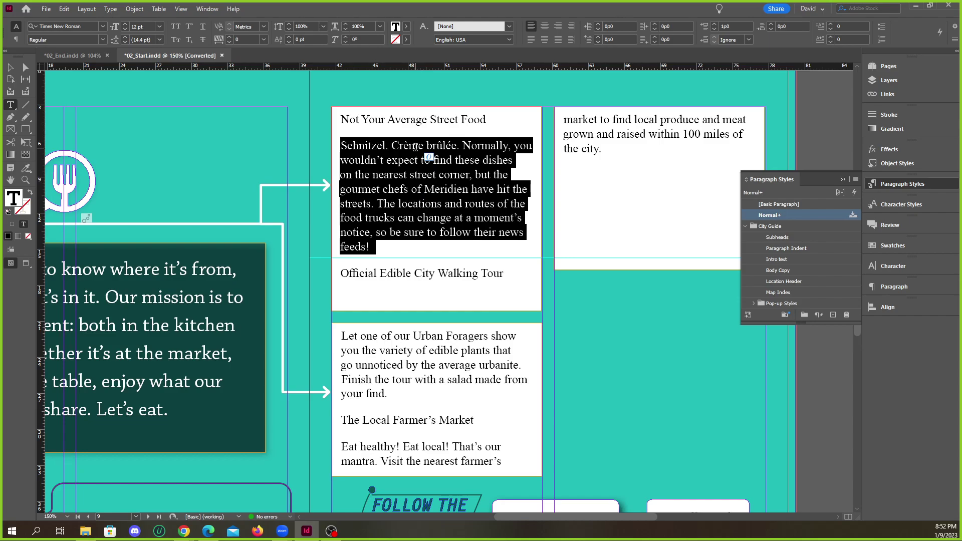
left_click(415, 147)
triple_click(415, 147)
left_click(415, 147)
triple_click(415, 147)
left_click(415, 147)
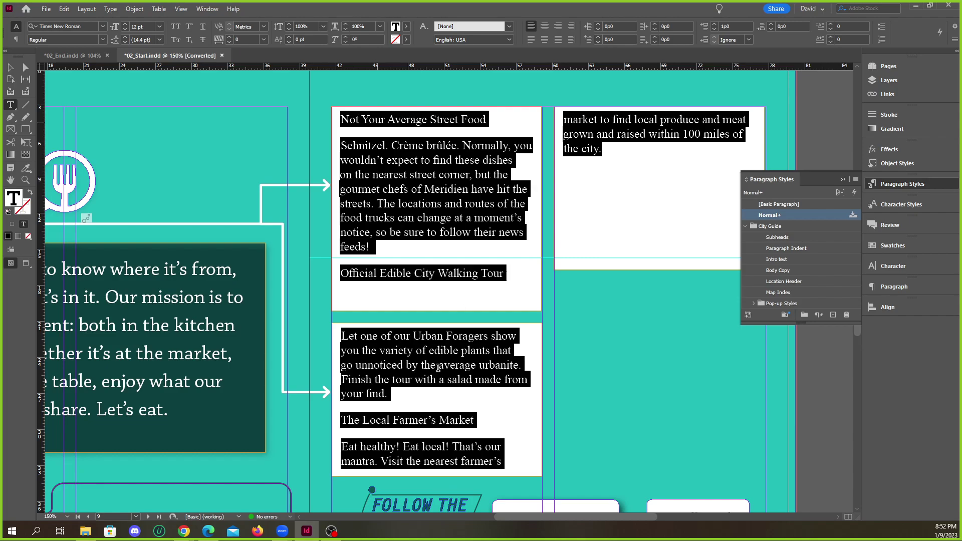
Select all text of the threaded Eat story from the street food frame, and hide the paragraph styles.
left_click(383, 124)
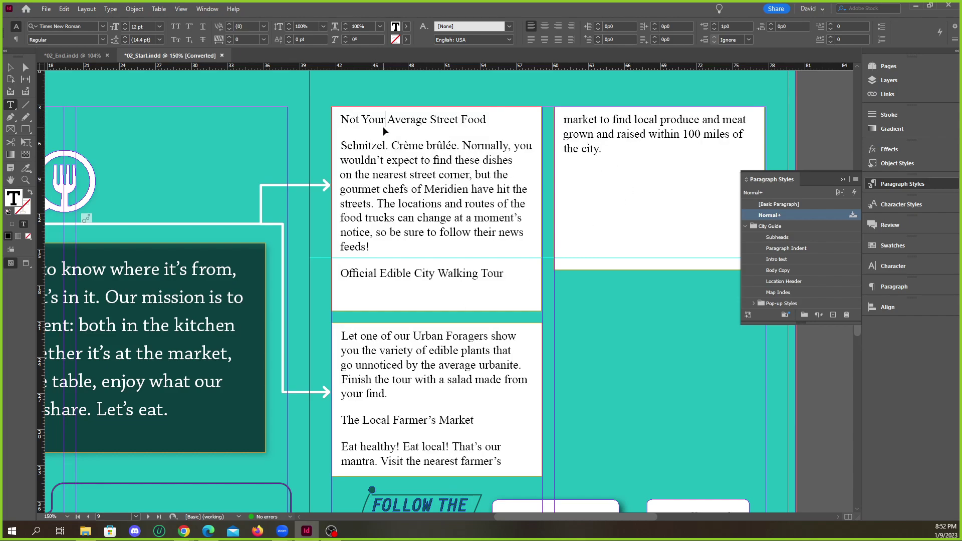
left_click(388, 122)
left_click(434, 174)
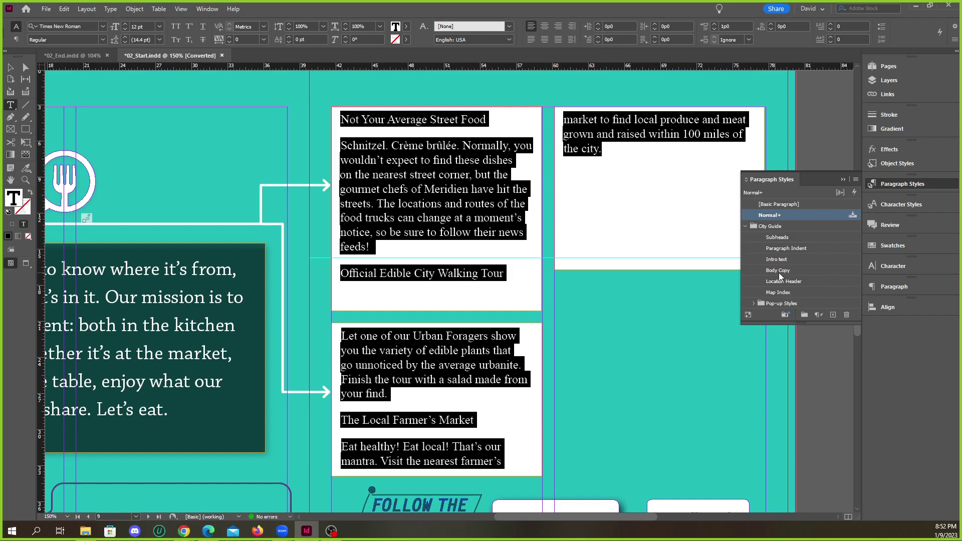
left_click(896, 191)
left_click(905, 189)
left_click(905, 190)
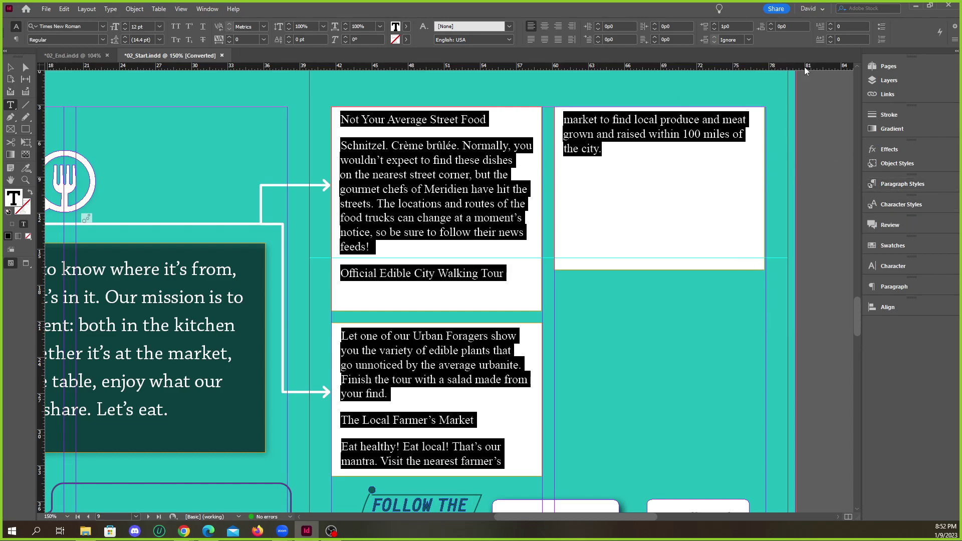
Switch to the Advanced workspace and reset it to its default layout.
left_click(814, 10)
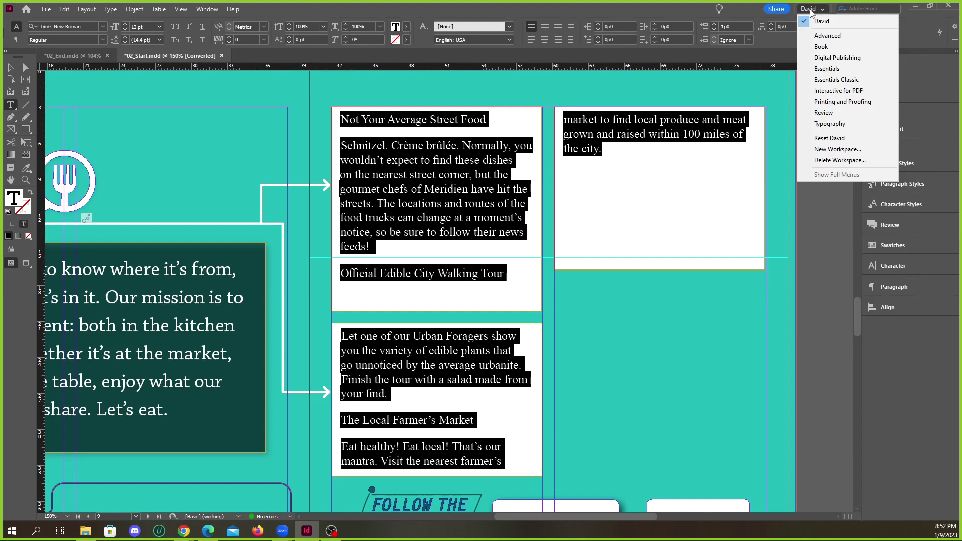
left_click(827, 36)
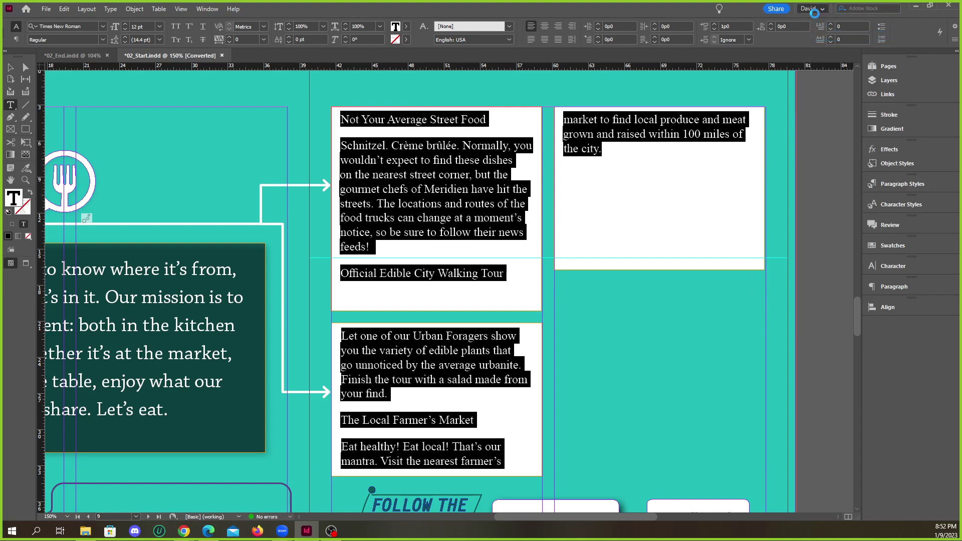
left_click(814, 10)
left_click(837, 138)
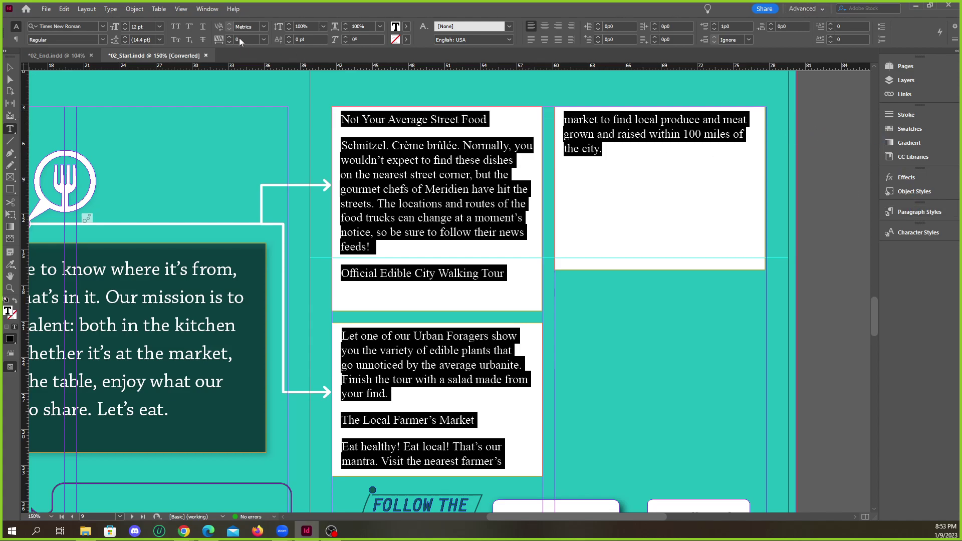
Show the document's paragraph styles in the Advanced workspace with the Eat story still selected.
left_click(207, 9)
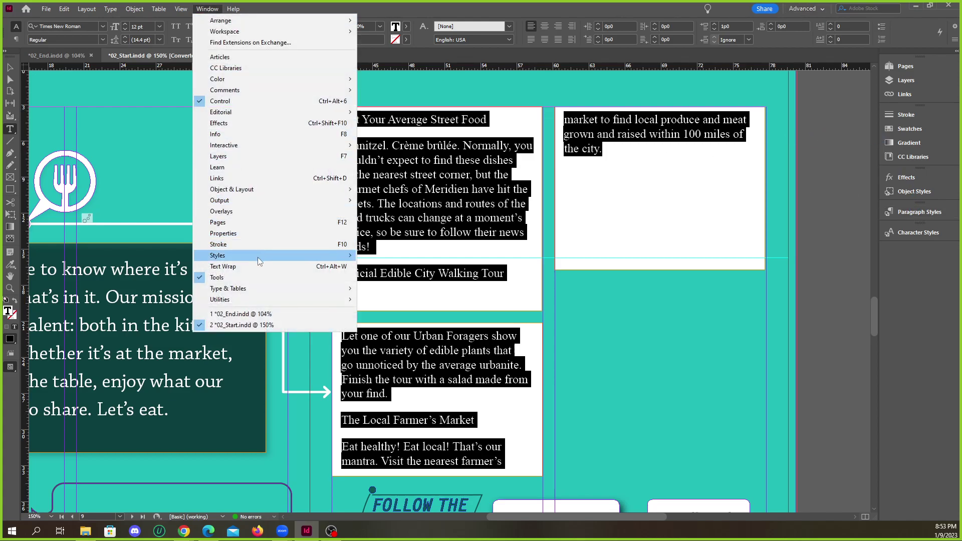
mouse_move(261, 256)
left_click(389, 290)
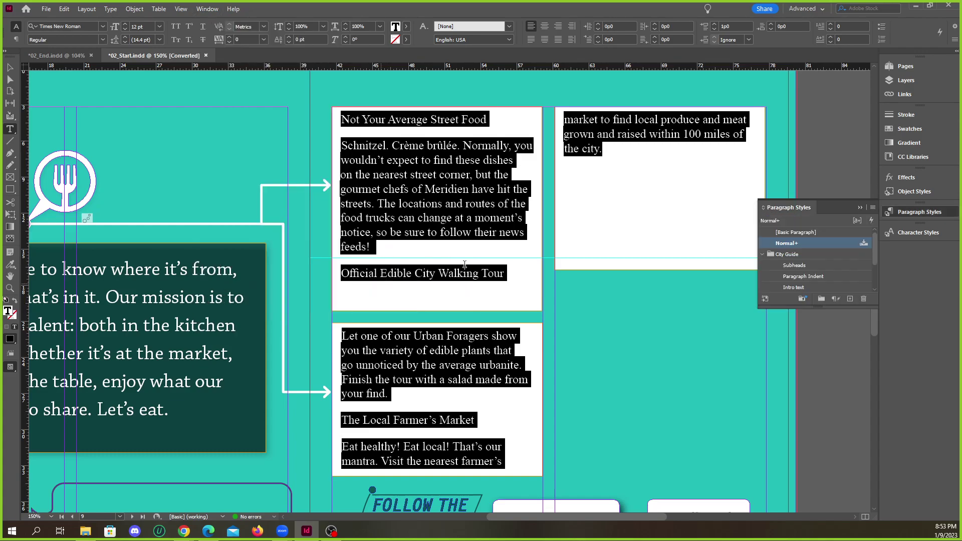
Apply the Body Copy paragraph style from the City Guide group to the whole selected Eat story.
scroll(802, 276, "down", 2)
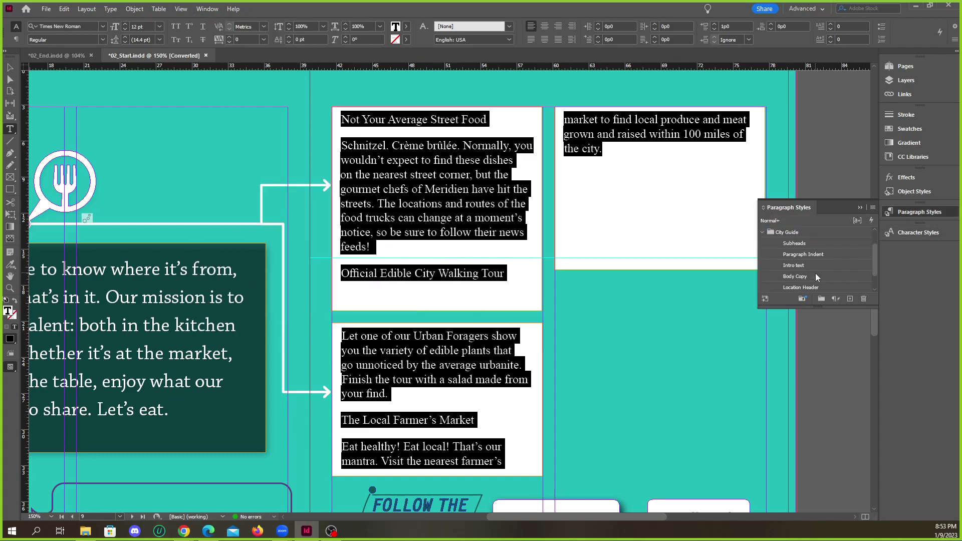
left_click(805, 269)
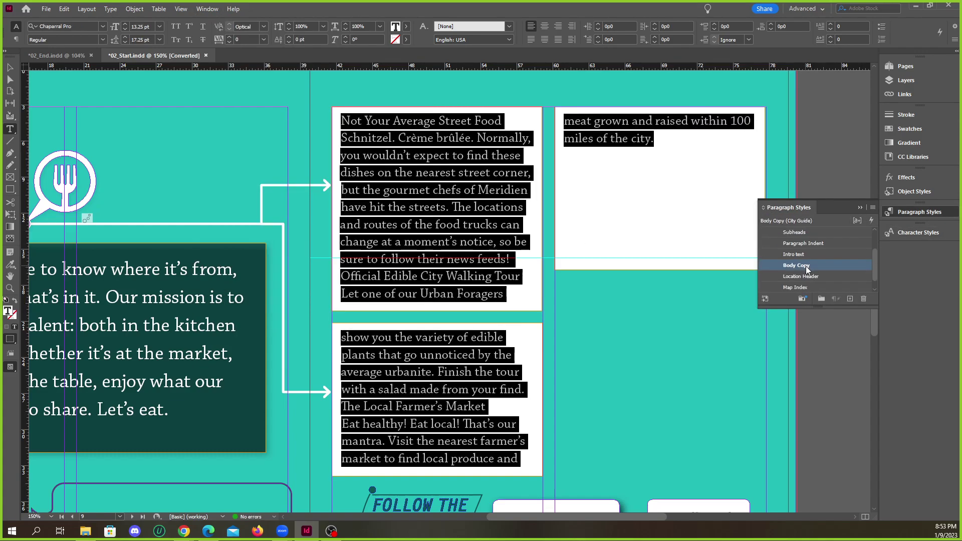
left_click(454, 210)
double_click(456, 193)
double_click(456, 193)
left_click(439, 184)
left_click(452, 192)
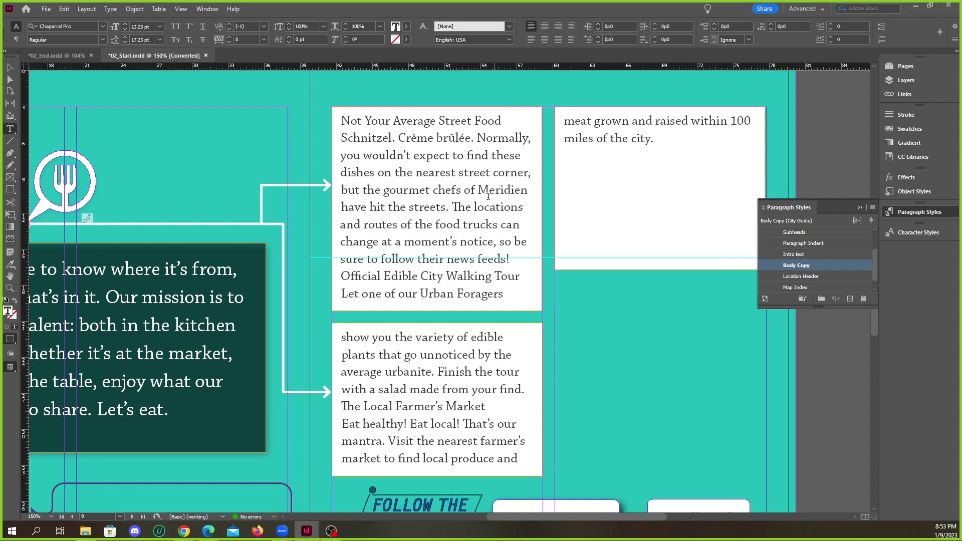
Enlarge the paragraph style list and try the Subheads style on the "Not Your Average Street Food" headline.
triple_click(395, 122)
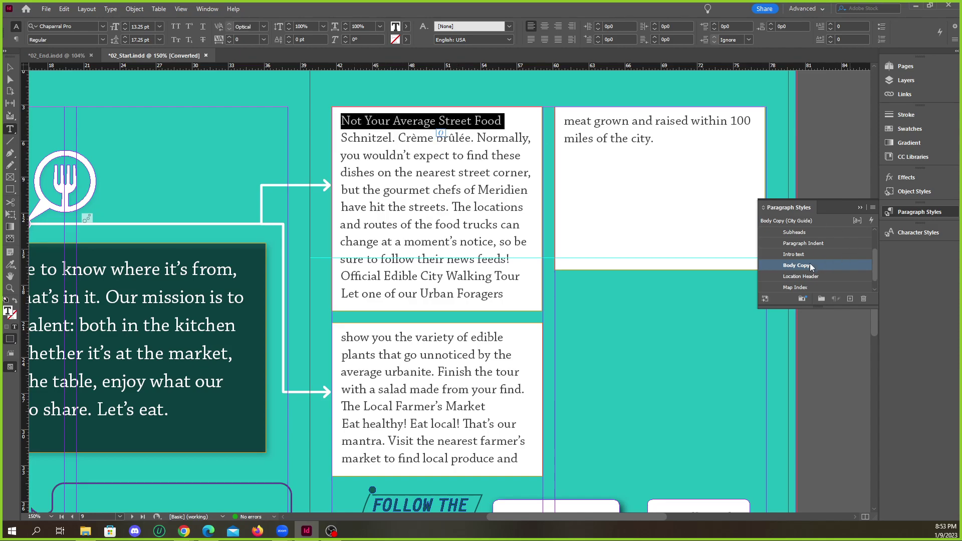
left_click_drag(824, 307, 824, 406)
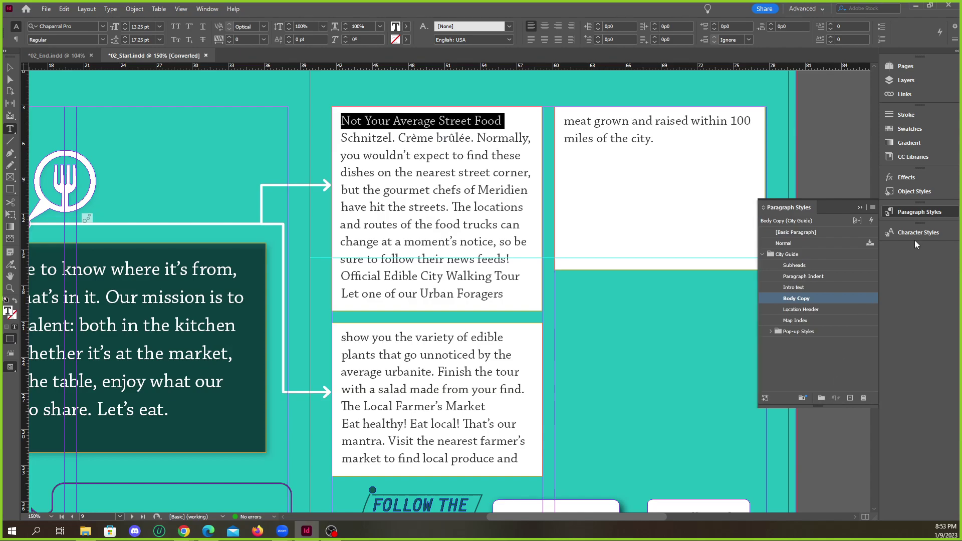
left_click(796, 271)
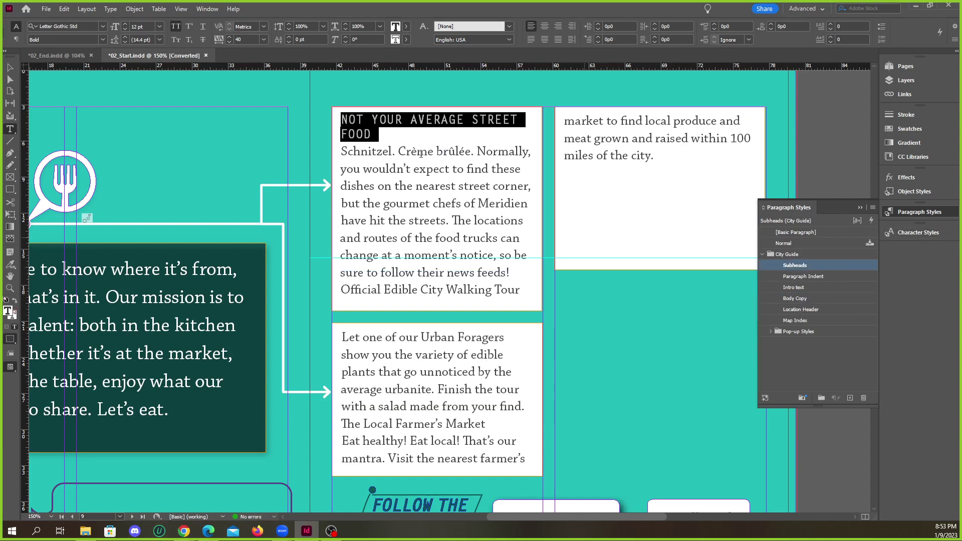
Apply the Location Header paragraph style to the "Not Your Average Street Food" headline.
left_click(382, 140)
triple_click(380, 138)
left_click(802, 311)
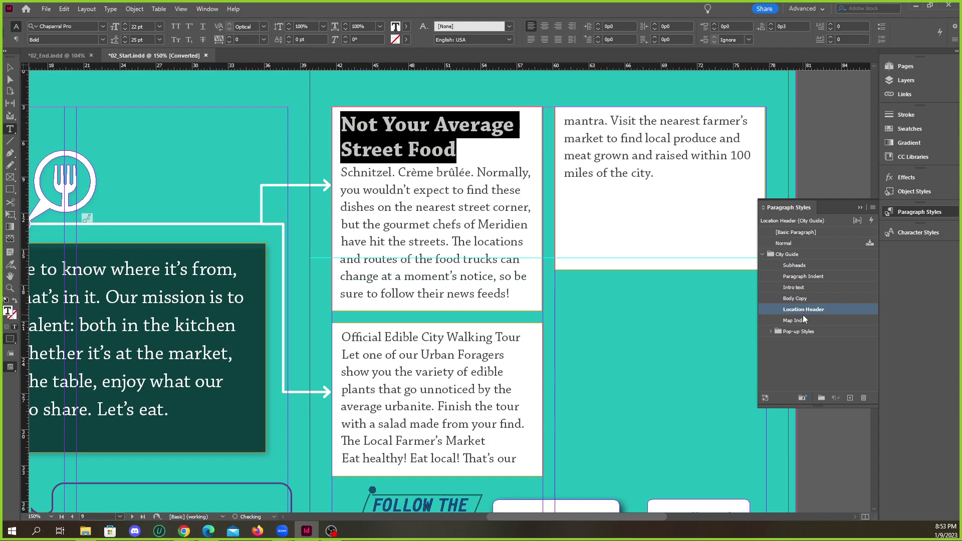
left_click(466, 163)
triple_click(462, 157)
Check which paragraph style the "Sustainable Building Tour" headline uses on the preceding spread.
scroll(438, 222, "up", 10)
scroll(424, 228, "up", 3)
double_click(416, 186)
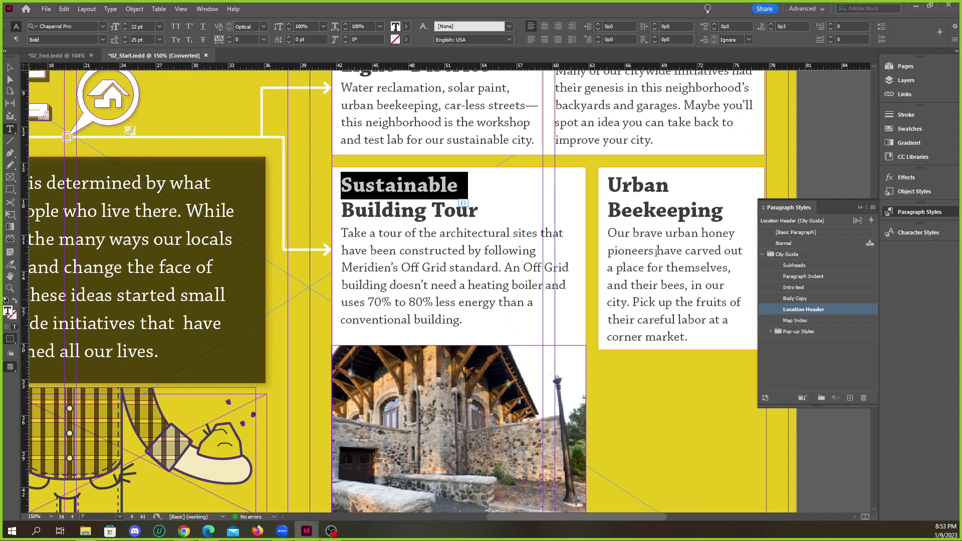
scroll(488, 210, "down", 13)
Select the full "Not Your Average Street Food" headline again and reapply its Location Header style.
left_click(465, 298)
left_click_drag(465, 298, 340, 265)
scroll(428, 209, "down", 5)
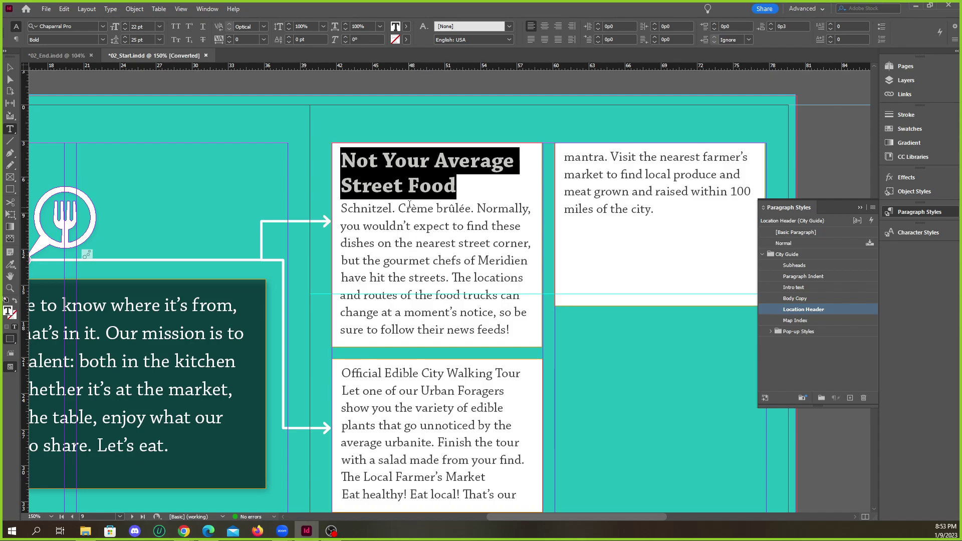
left_click(803, 298)
left_click(805, 309)
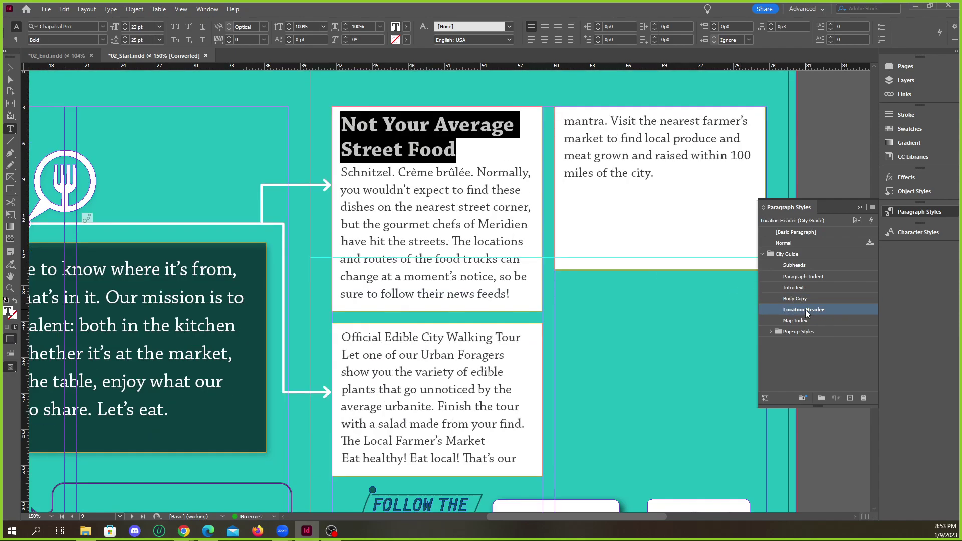
left_click(469, 157)
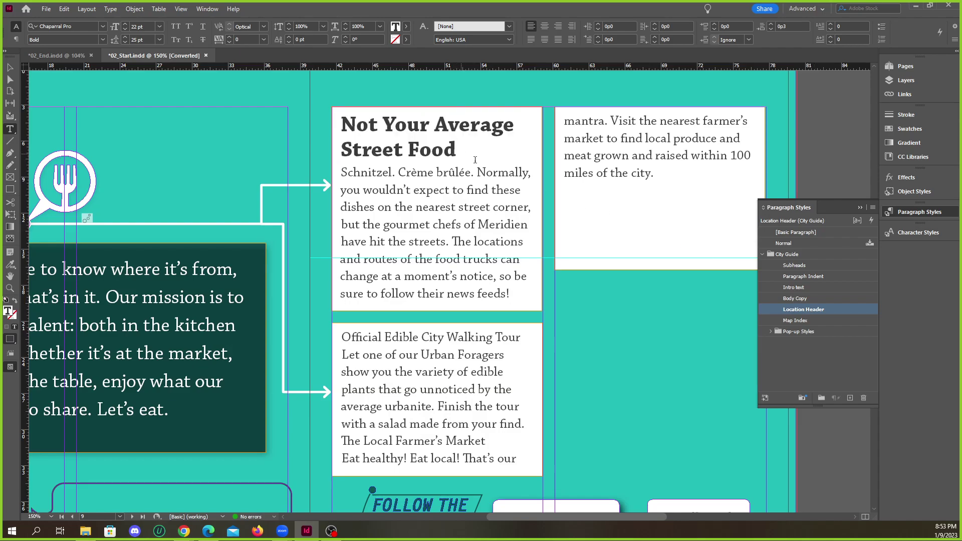
Apply the Location Header paragraph style to the "Official Edible City Walking Tour" headline.
scroll(445, 279, "down", 2)
scroll(438, 293, "up", 1)
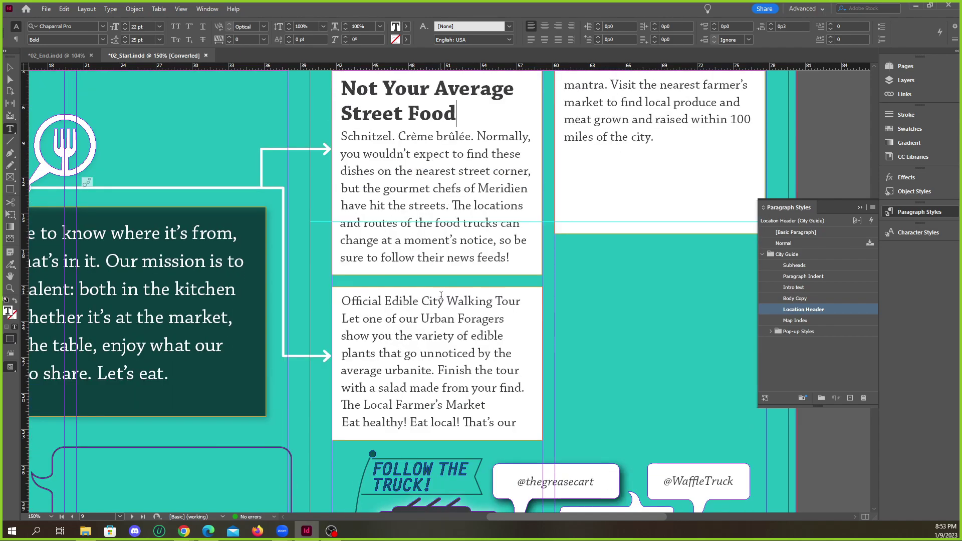
triple_click(395, 300)
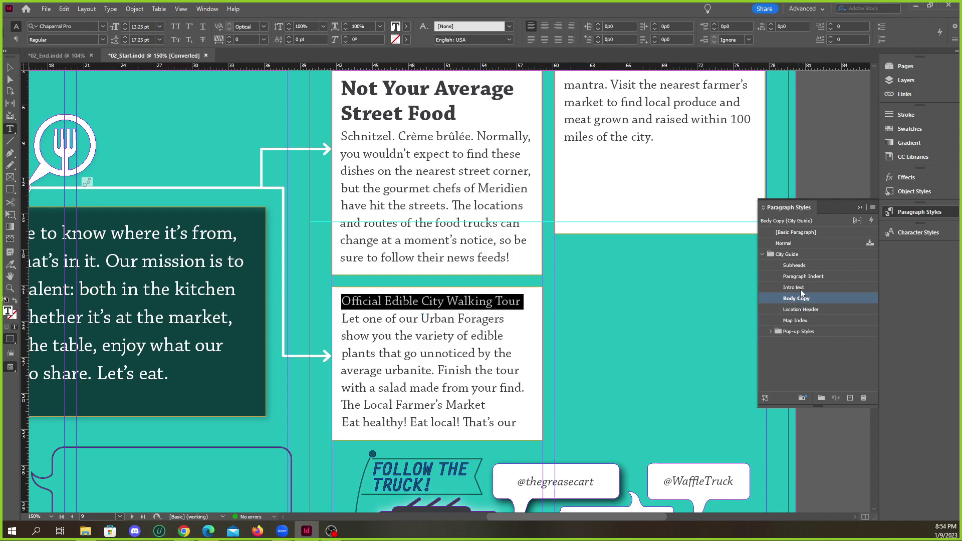
left_click(802, 310)
left_click(456, 314)
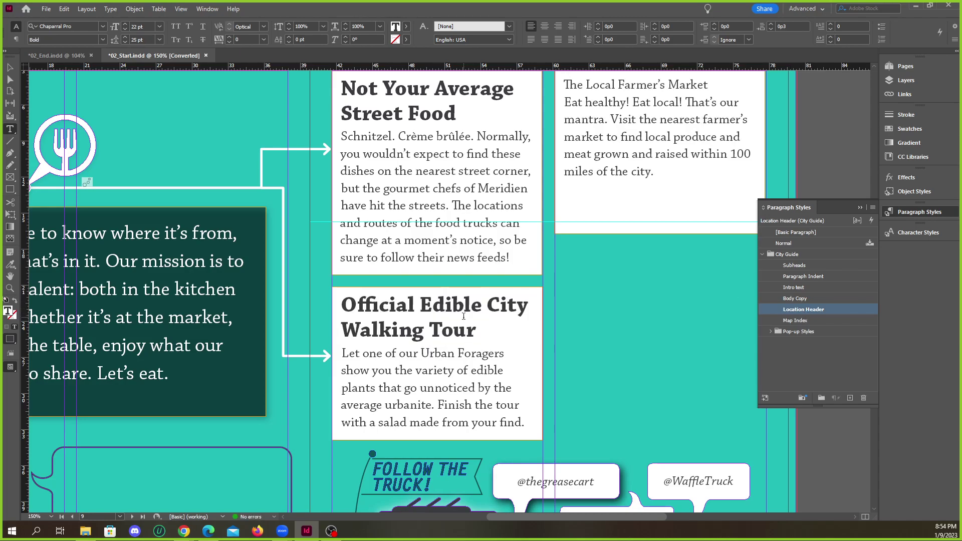
Apply the Location Header paragraph style to the "The Local Farmer's Market" headline.
scroll(568, 318, "up", 3)
triple_click(605, 192)
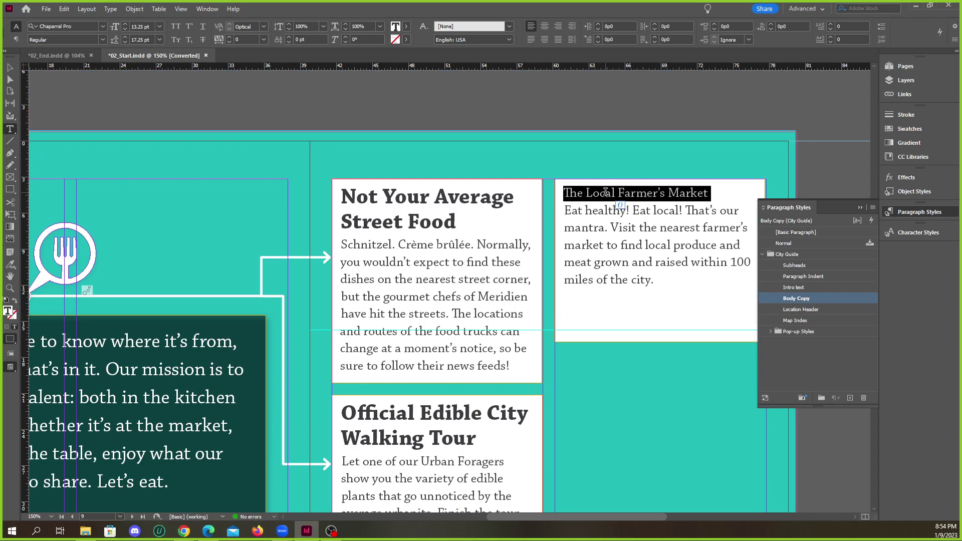
triple_click(607, 192)
left_click(625, 194)
scroll(536, 247, "down", 1)
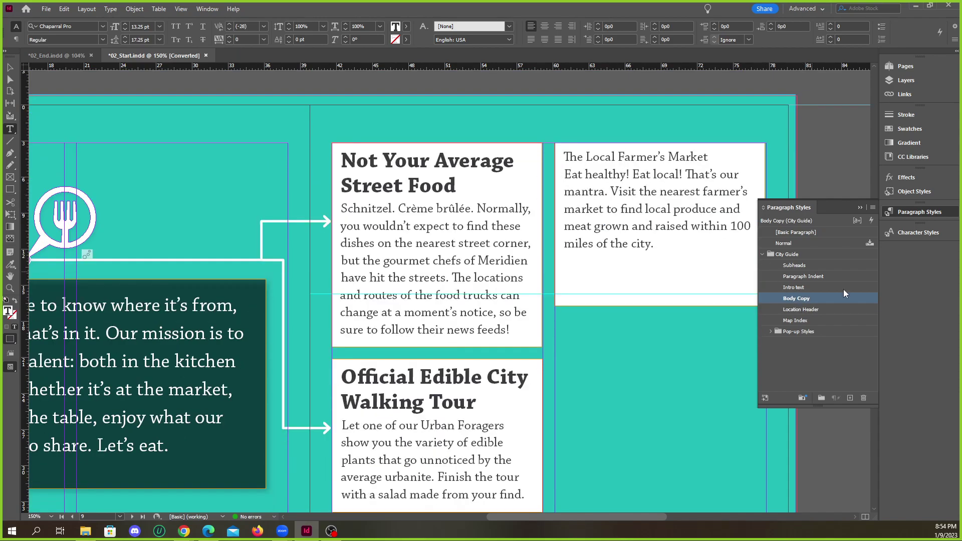
left_click(600, 157)
left_click(804, 310)
Select and deselect the full "The Local Farmer's Market" headline text, and place the text cursor within it.
left_click_drag(647, 184, 562, 160)
left_click(645, 182)
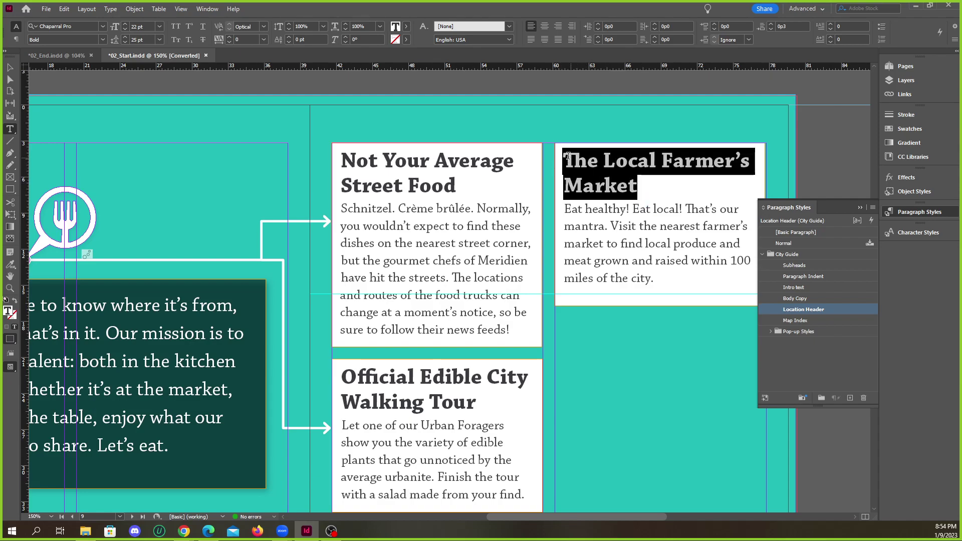
left_click(648, 186)
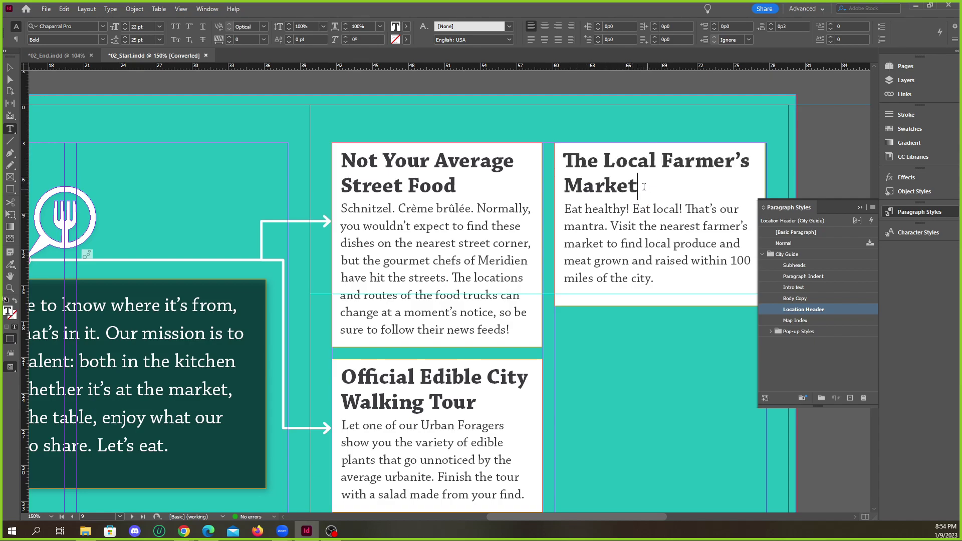
left_click_drag(646, 185, 561, 155)
left_click(658, 186)
left_click_drag(637, 186, 564, 158)
left_click(673, 189)
left_click(335, 155, "shift")
left_click(608, 164)
left_click(614, 161)
left_click(580, 159)
left_click(631, 164)
Try the Location Header style on the farmer's market body paragraph, and set it back to Body Copy.
left_click(674, 245)
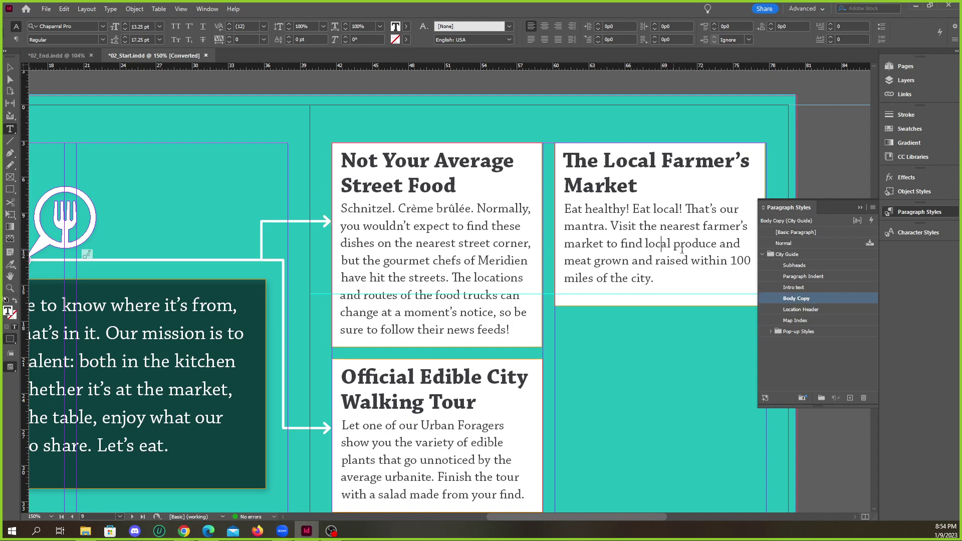
left_click(800, 309)
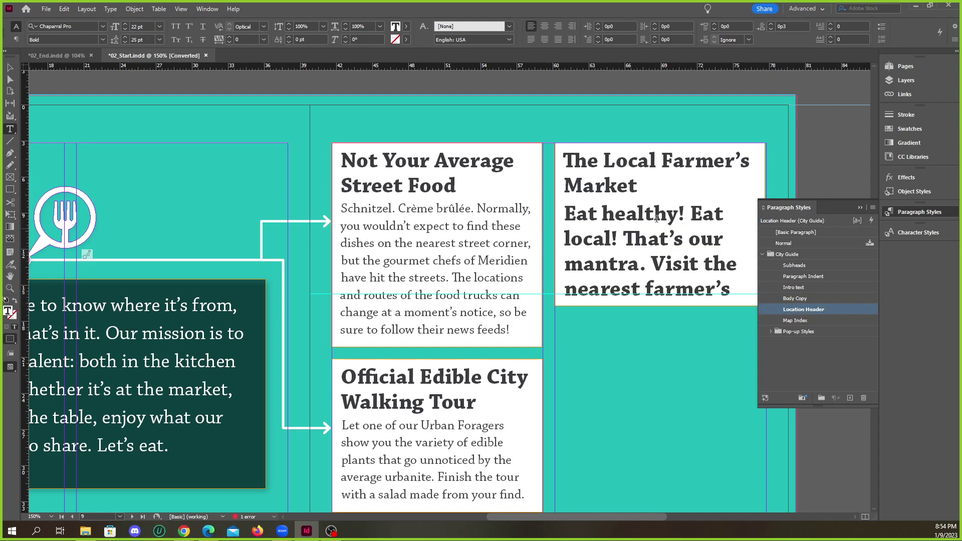
left_click(801, 299)
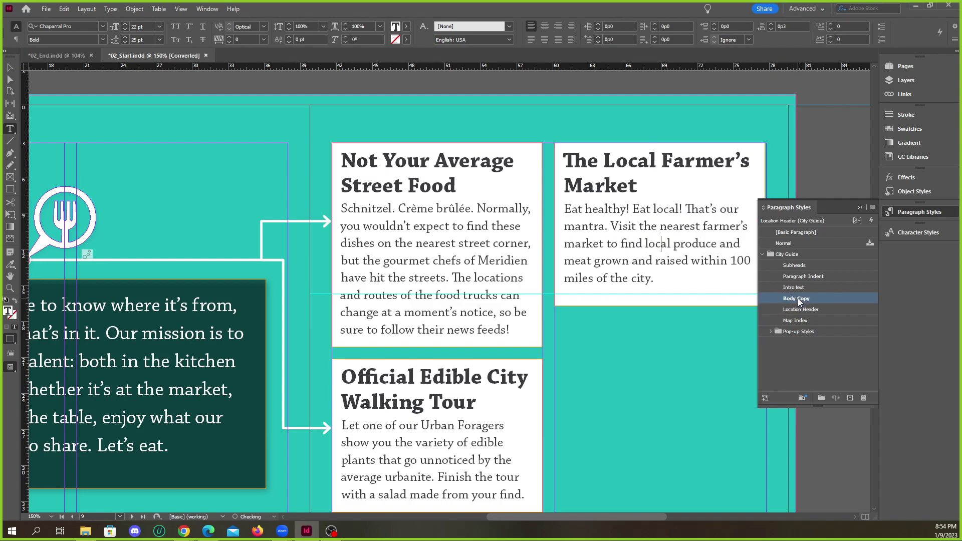
left_click(602, 183)
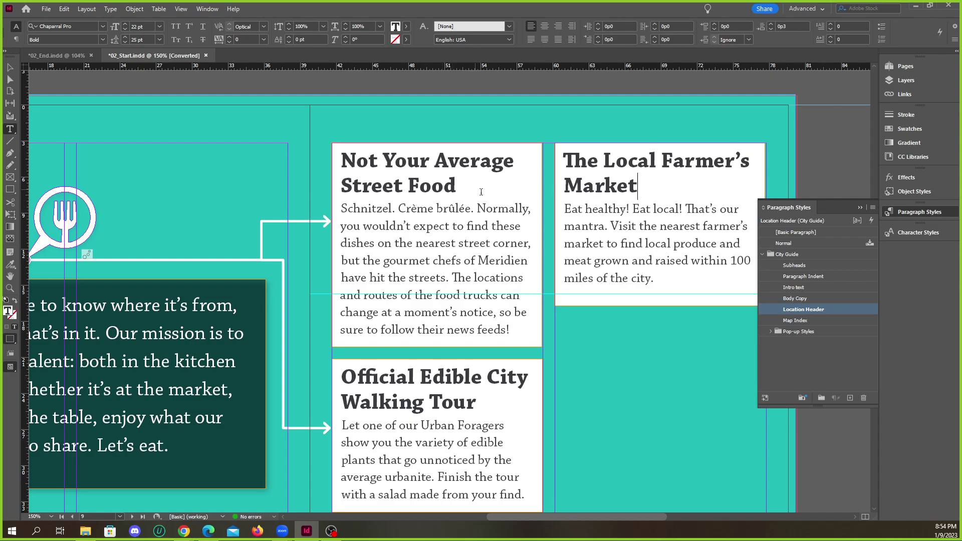
Collapse the paragraph styles, and select the trailing space after "Street Food" in the headline at 400% zoom.
scroll(462, 186, "left", 6)
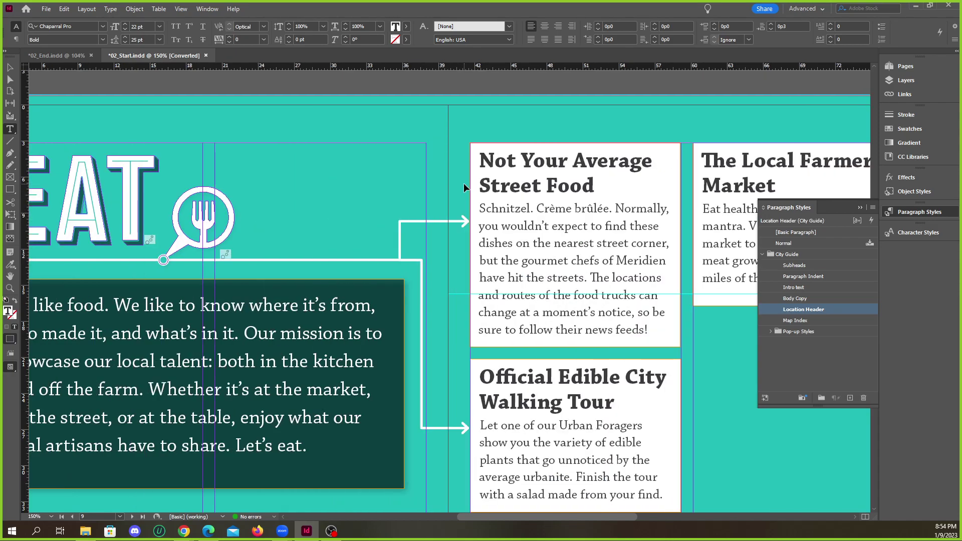
left_click(860, 207)
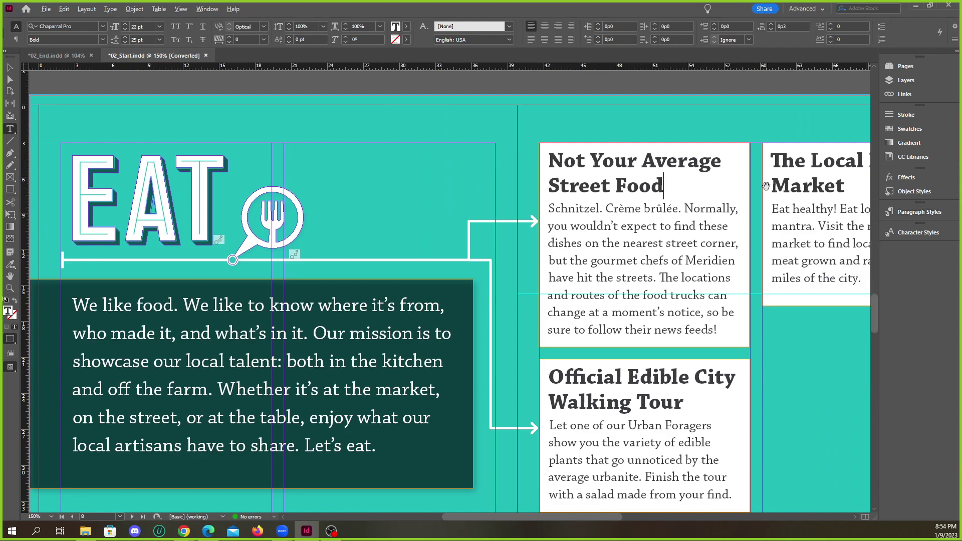
key("ctrl+4")
left_click(519, 186)
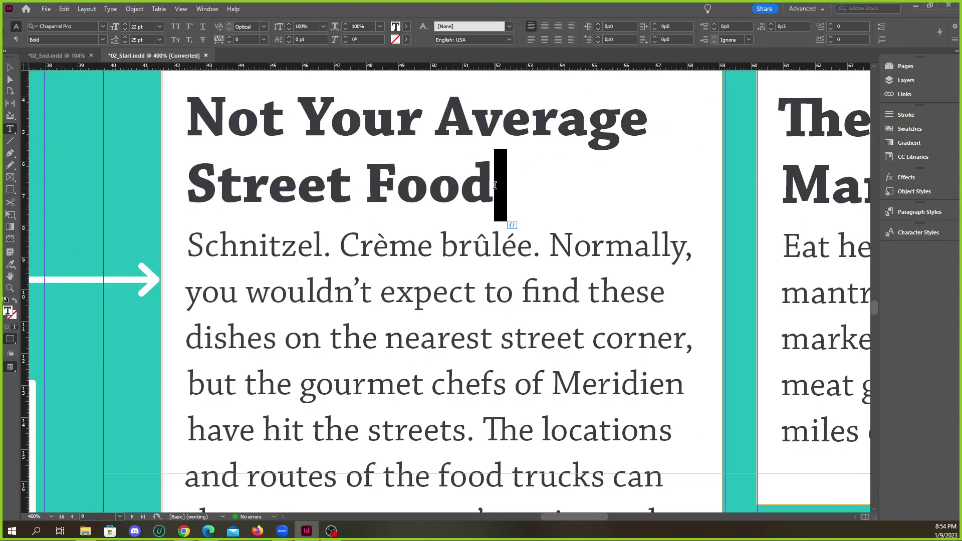
left_click(494, 185)
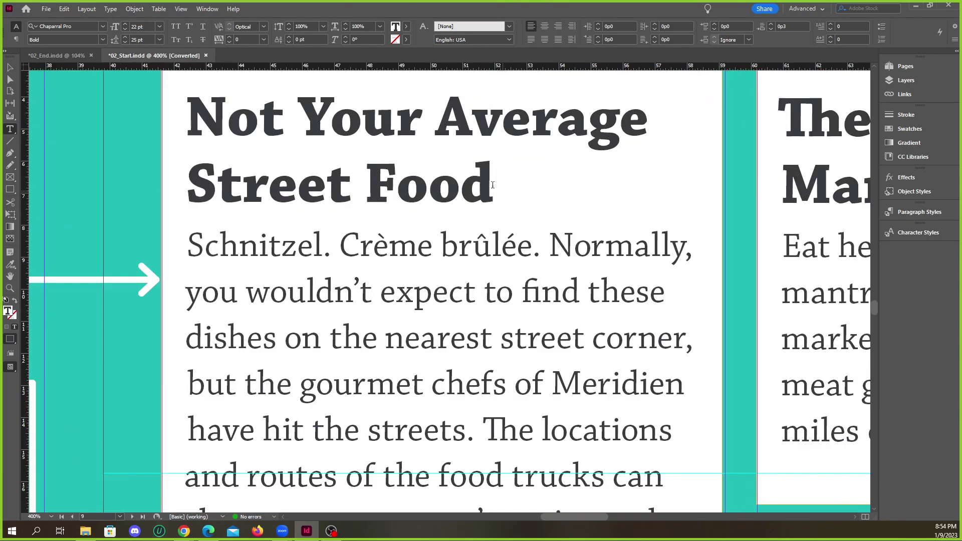
left_click(180, 9)
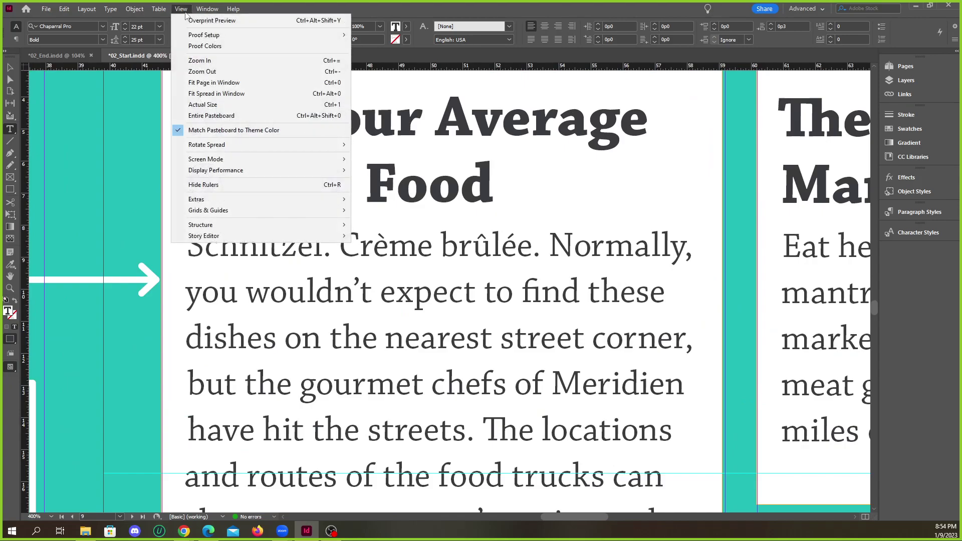
left_click(182, 10)
left_click(183, 10)
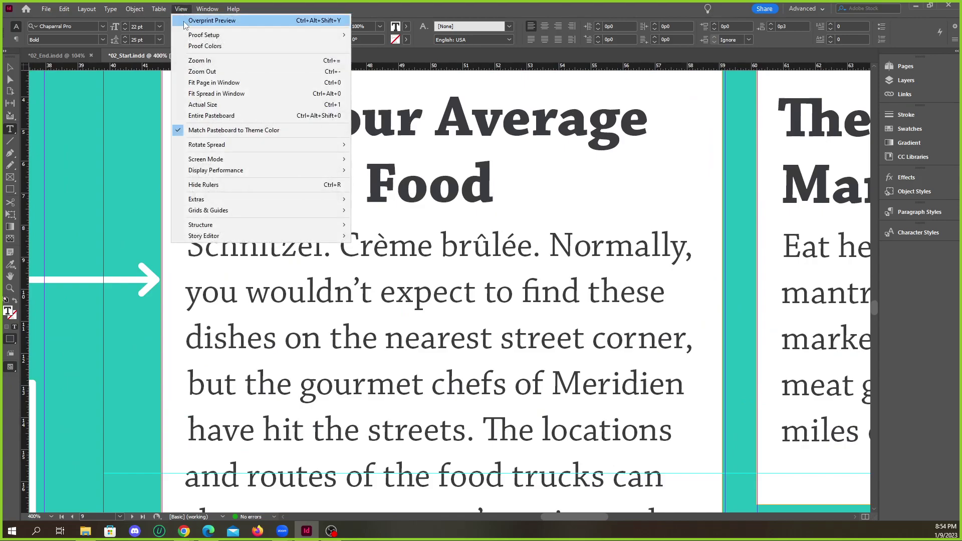
mouse_move(218, 200)
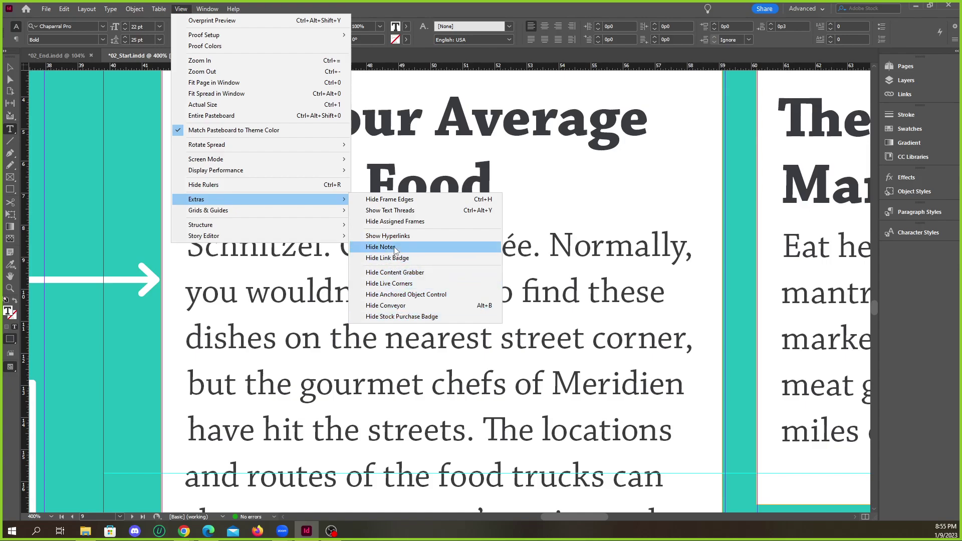
mouse_move(288, 212)
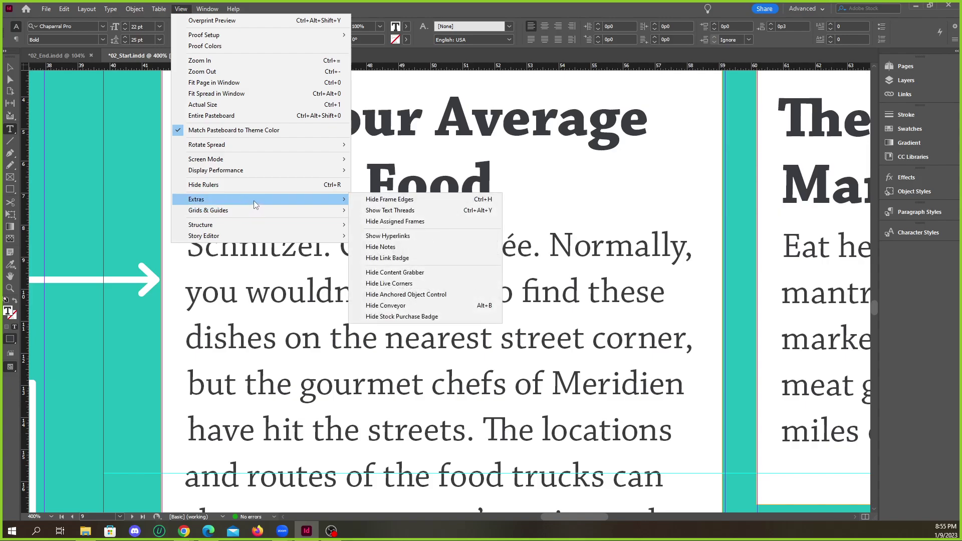
left_click(410, 199)
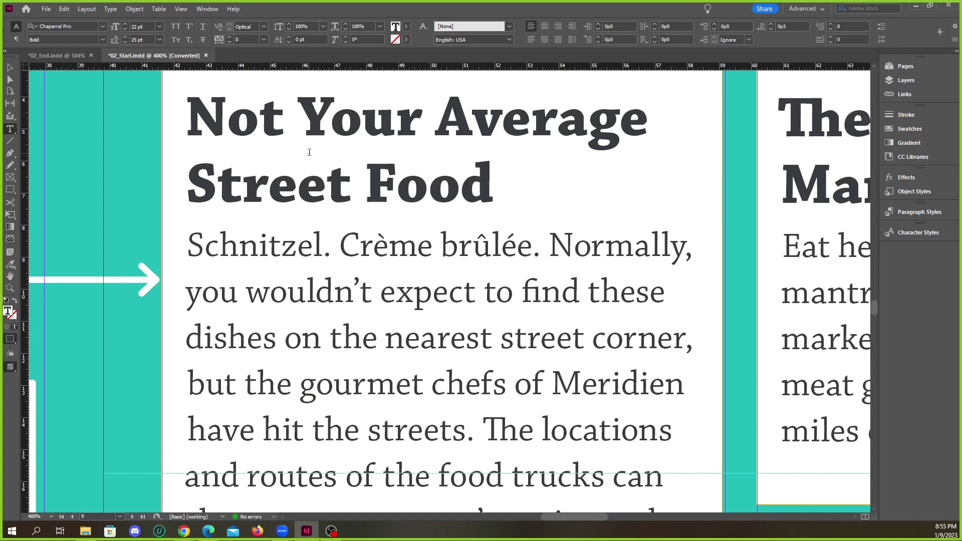
left_click(181, 8)
mouse_move(247, 213)
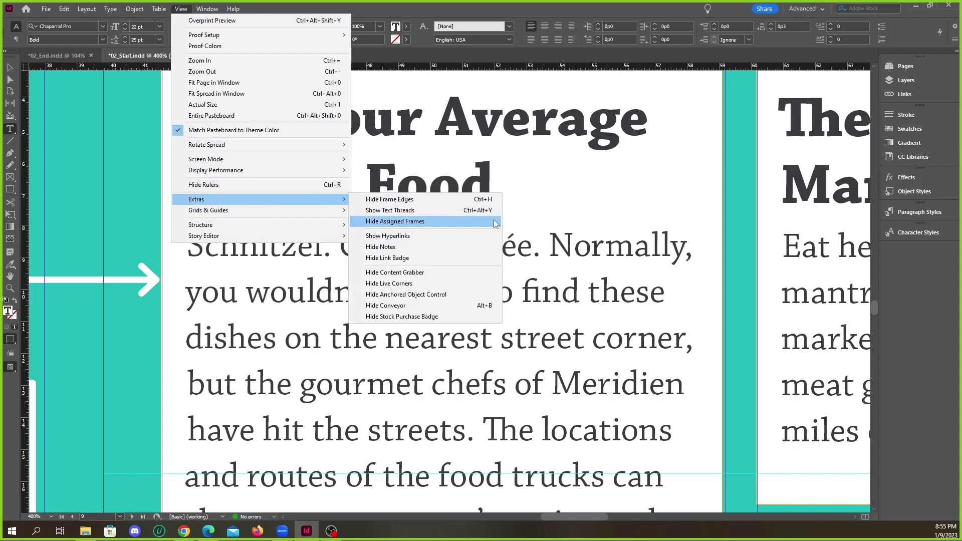
Delete the trailing space at the end of the "Not Your Average Street Food" headline.
left_click(495, 183)
left_click(507, 189)
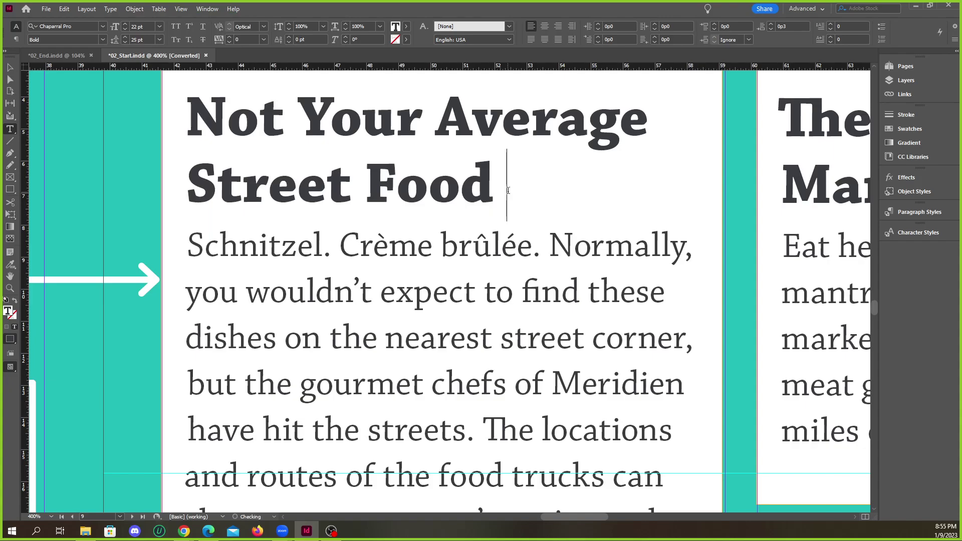
left_click_drag(507, 189, 502, 185)
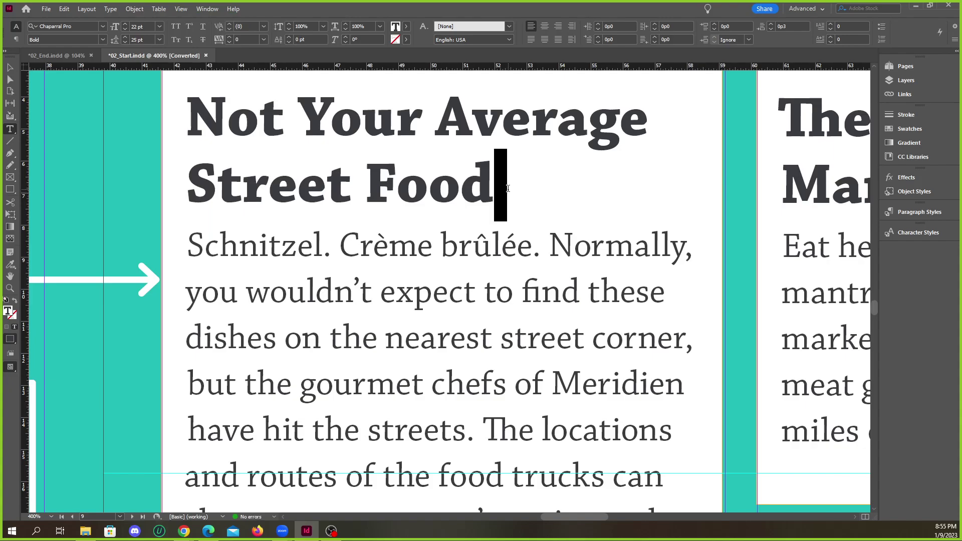
left_click(502, 185)
key("BackSpace")
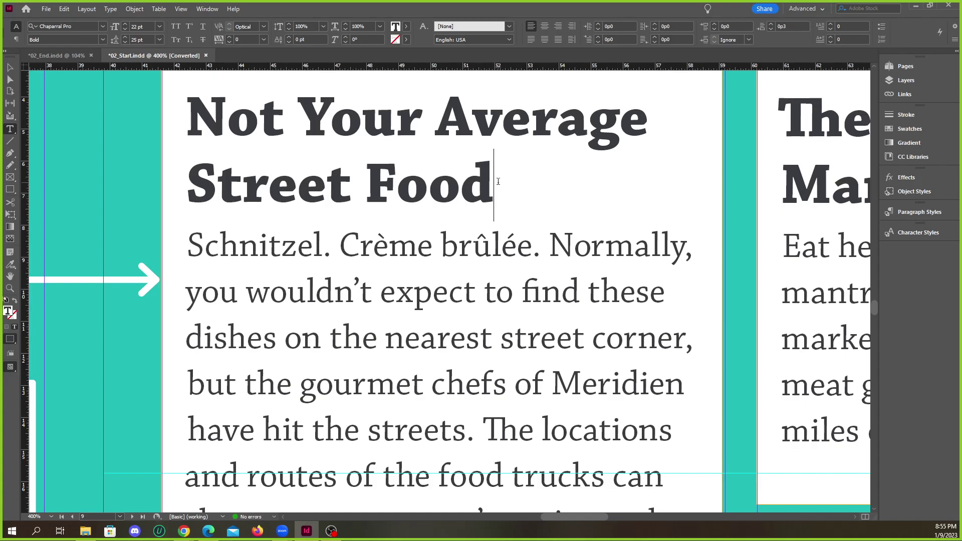
Show the document's hidden characters so that spaces and paragraph marks are displayed in the text.
left_click(181, 9)
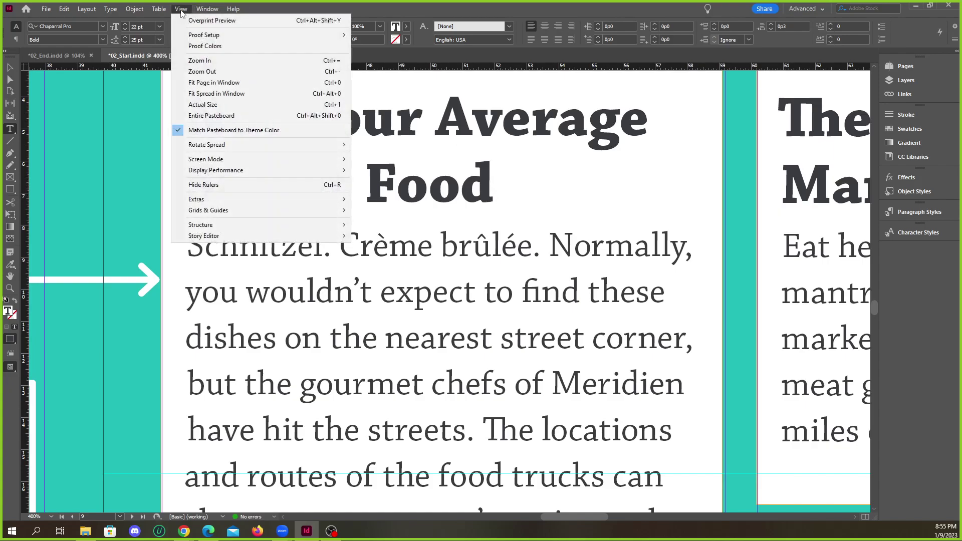
mouse_move(281, 200)
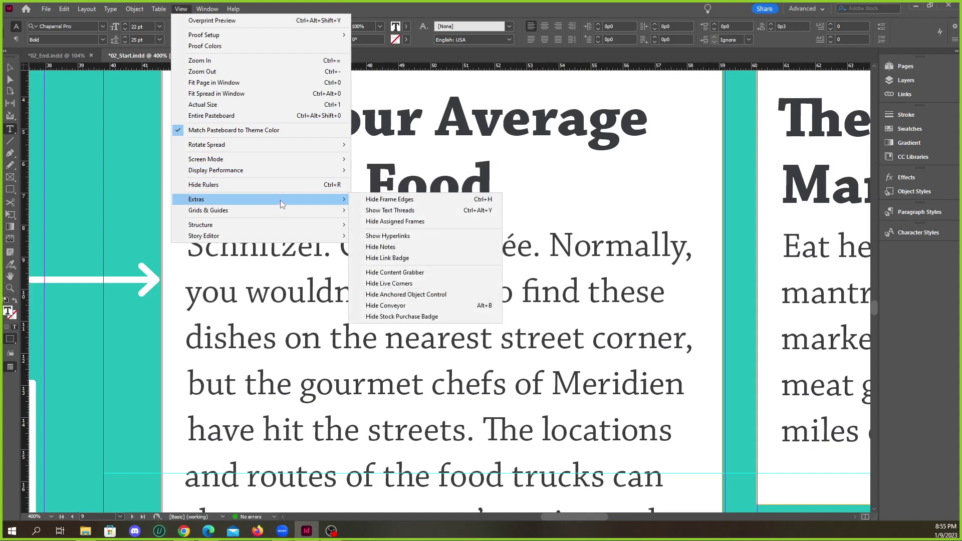
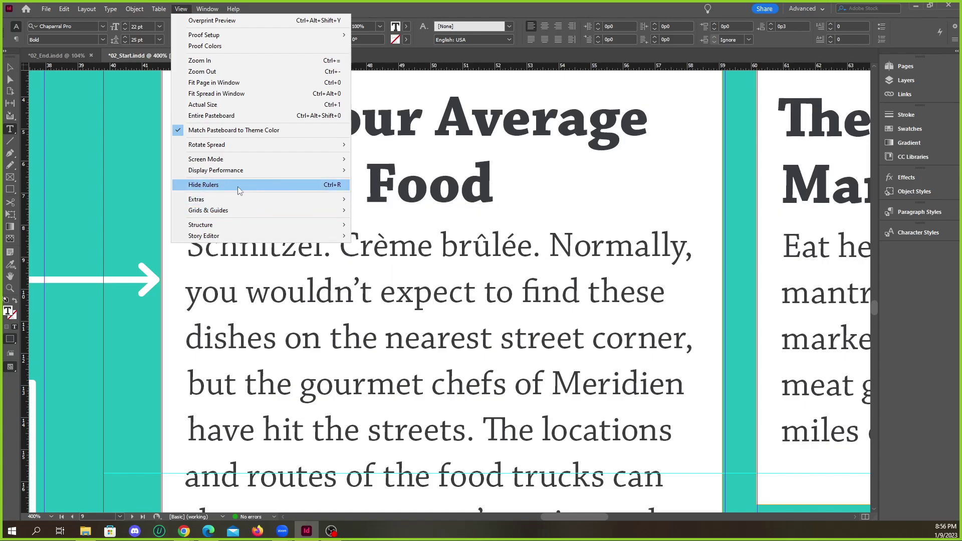
mouse_move(232, 226)
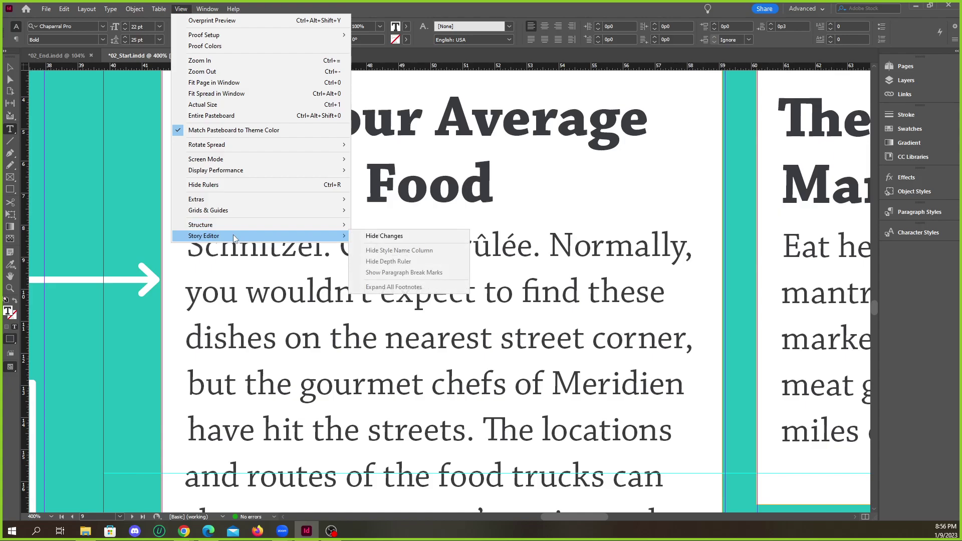
mouse_move(316, 230)
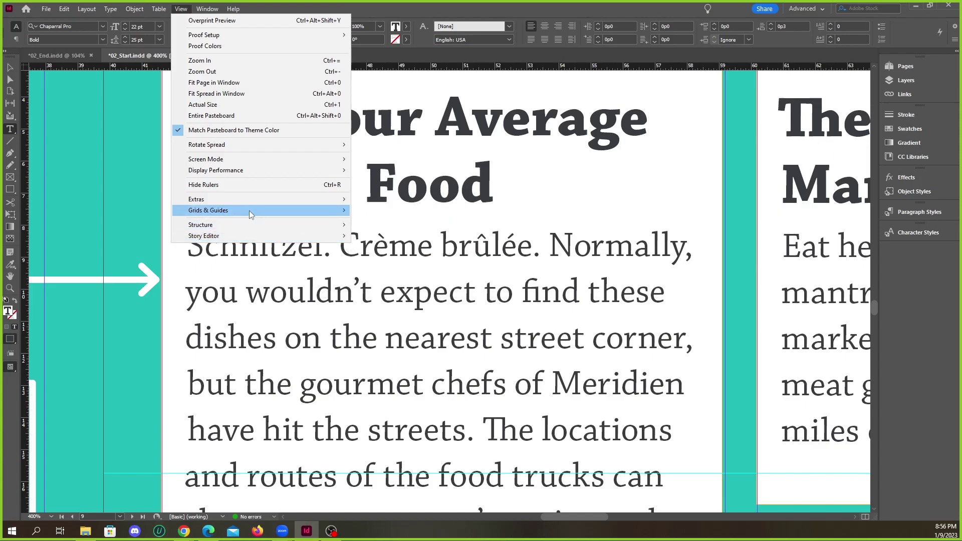
mouse_move(240, 201)
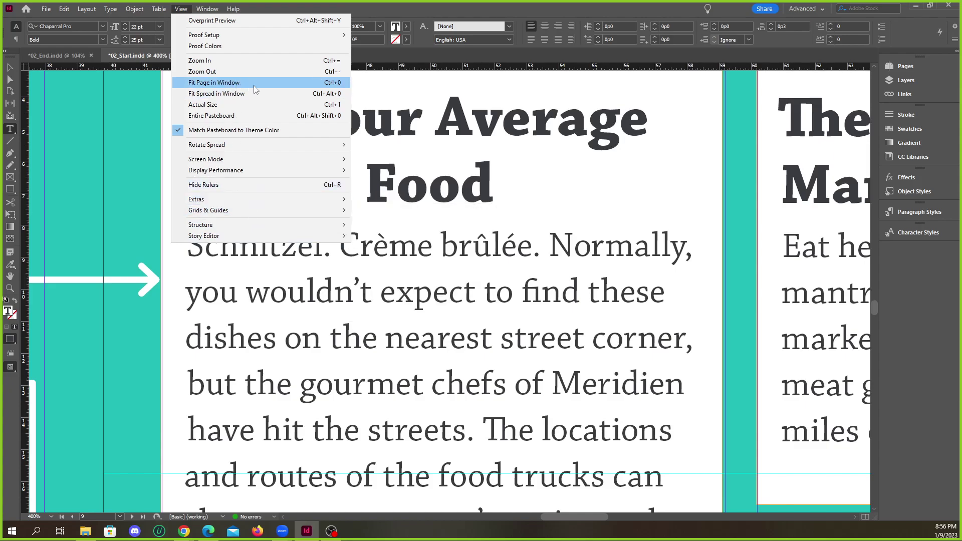
left_click(259, 11)
left_click(208, 11)
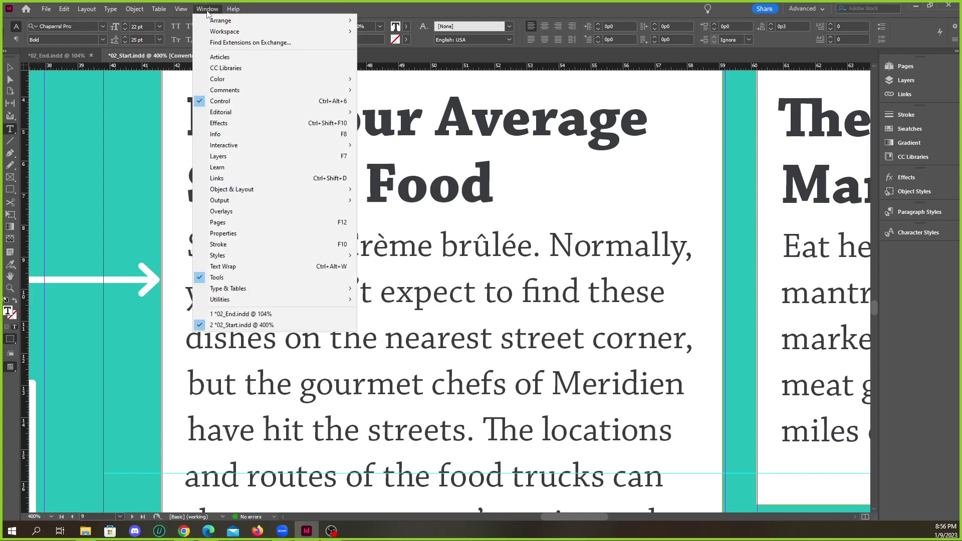
left_click(207, 10)
left_click(181, 10)
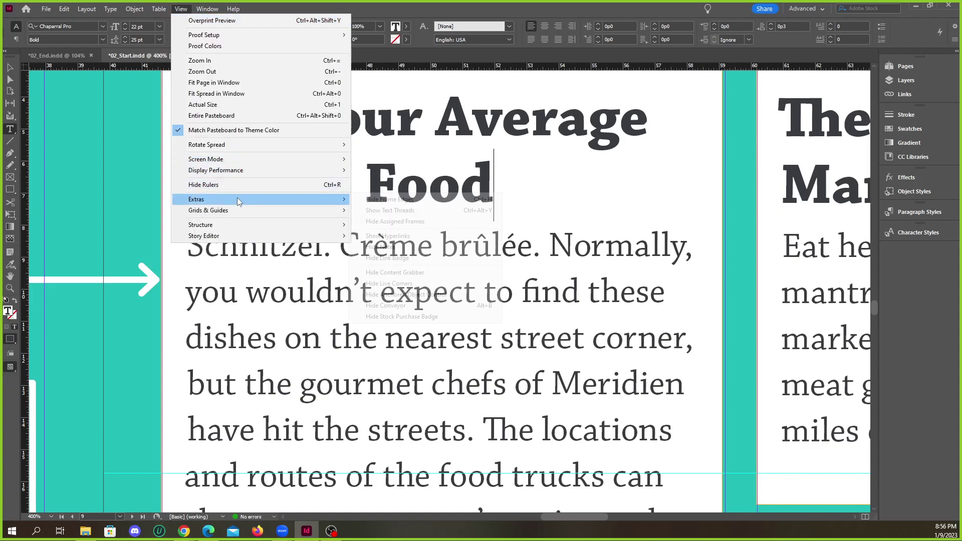
mouse_move(134, 10)
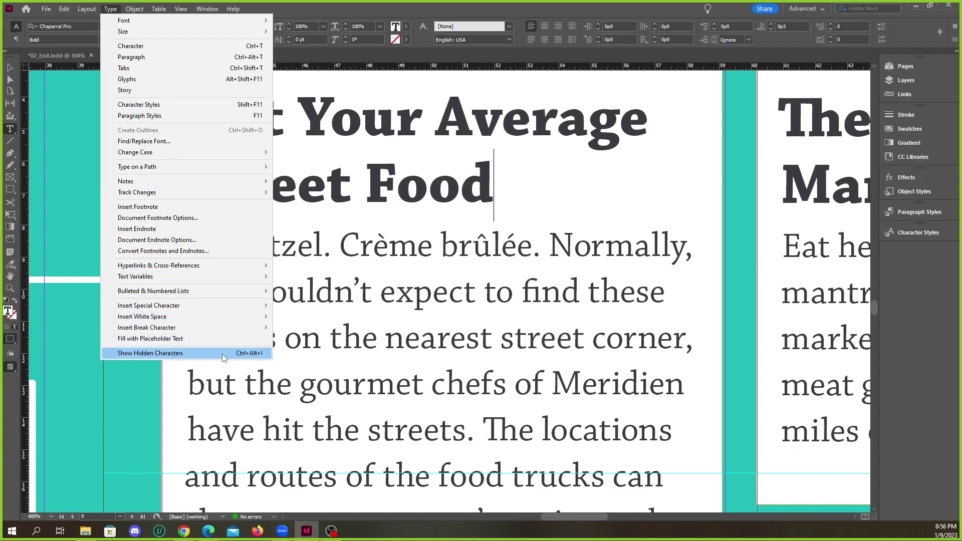
left_click(260, 354)
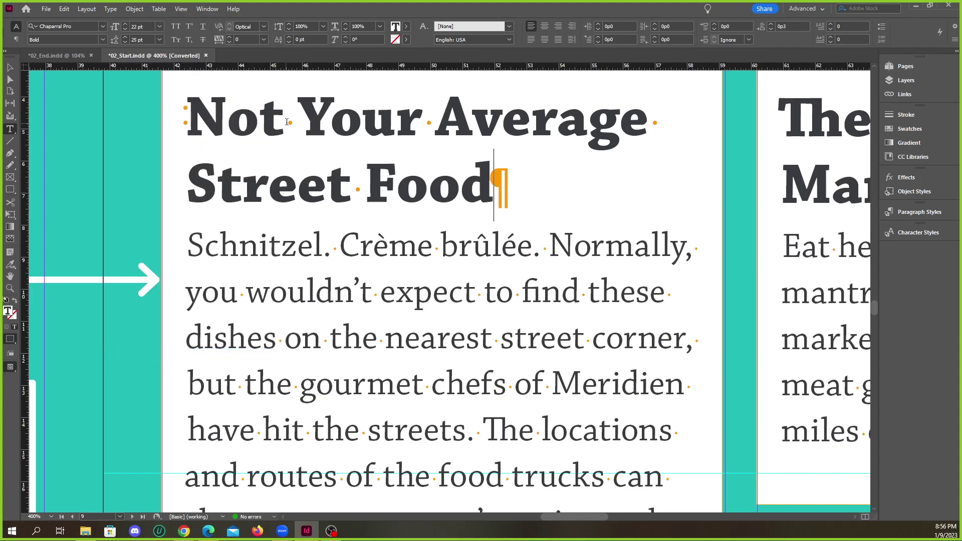
Select the space marks between the street food headline's words, and try extra spaces after "Average" before deleting them.
left_click_drag(284, 125, 307, 130)
left_click_drag(424, 125, 436, 126)
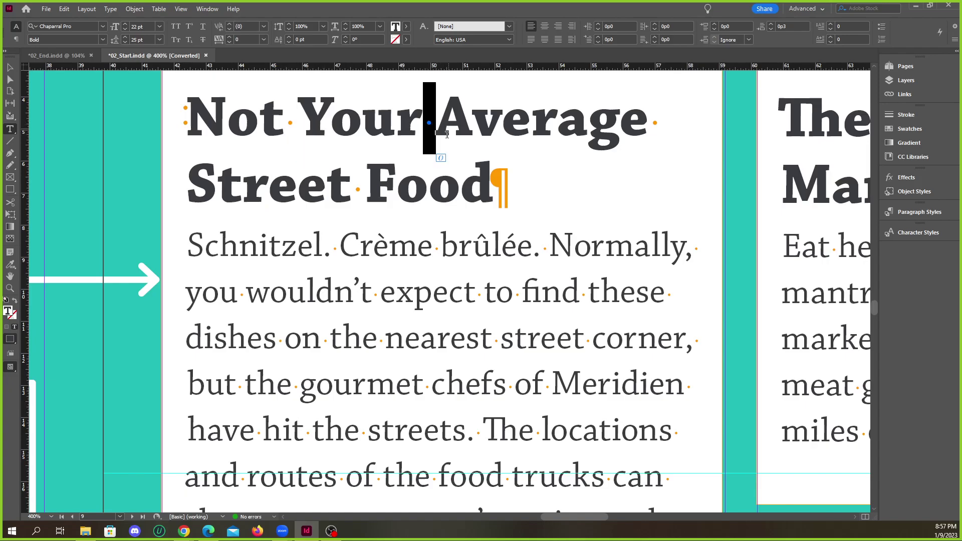
left_click(654, 122)
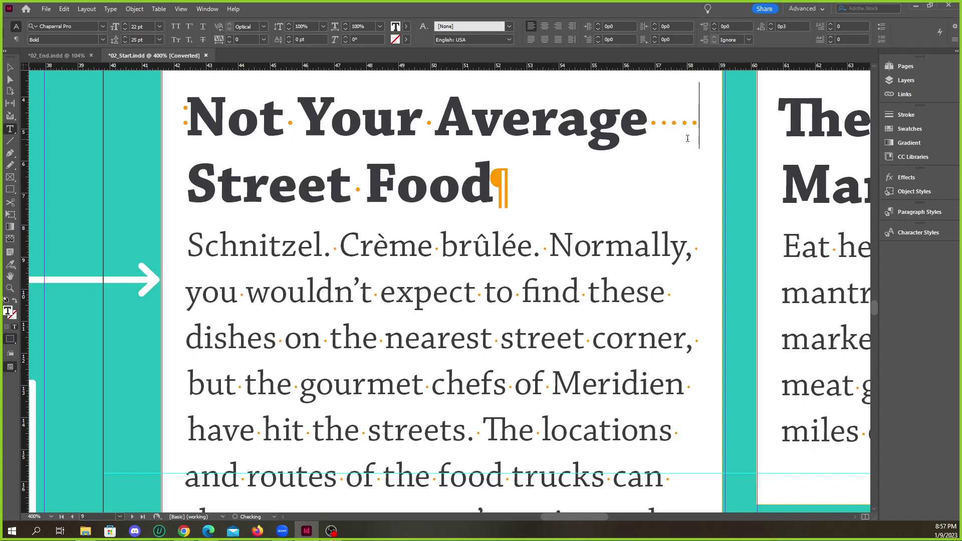
left_click(707, 132)
key("BackSpace")
key("BackSpace")
Select the paragraph mark after "Street Food", try four extra paragraph returns there, and delete the empty paragraphs.
left_click(517, 182)
key("shift+Right")
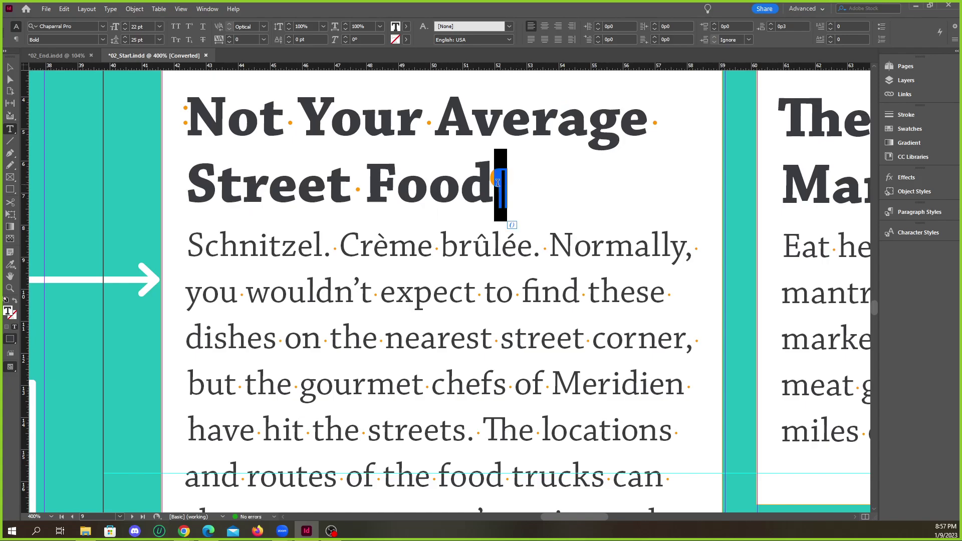
left_click(498, 182)
key("Return")
key("Return")
key("Return")
key("Return")
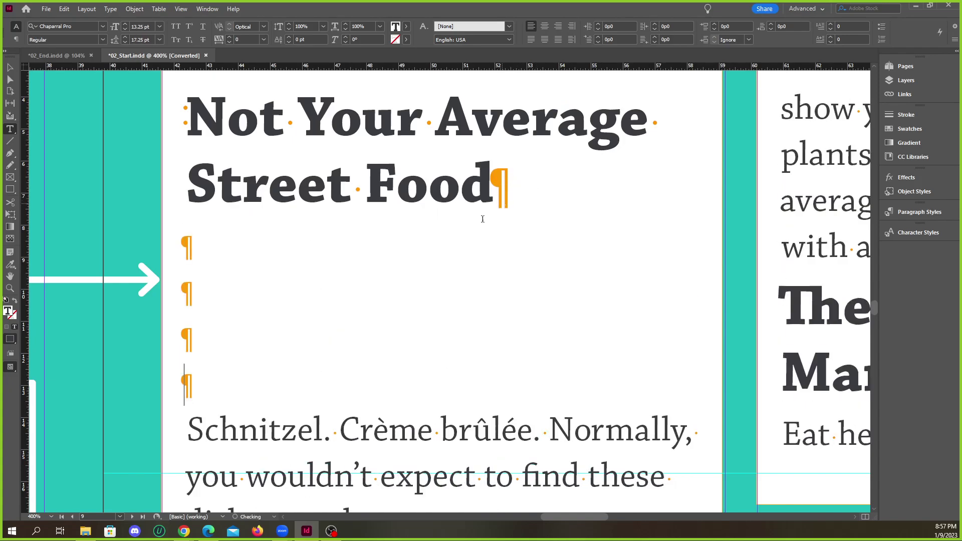
left_click_drag(181, 371, 186, 228)
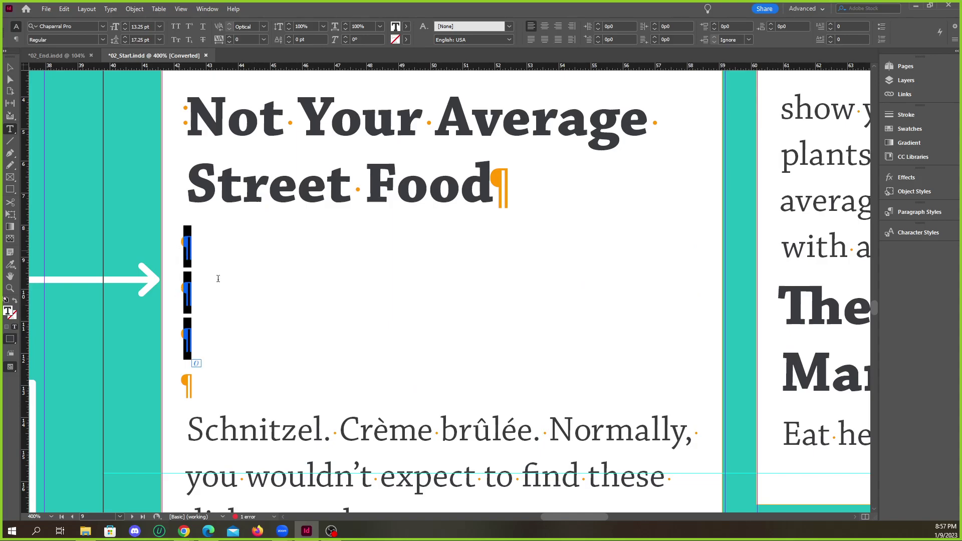
key("BackSpace")
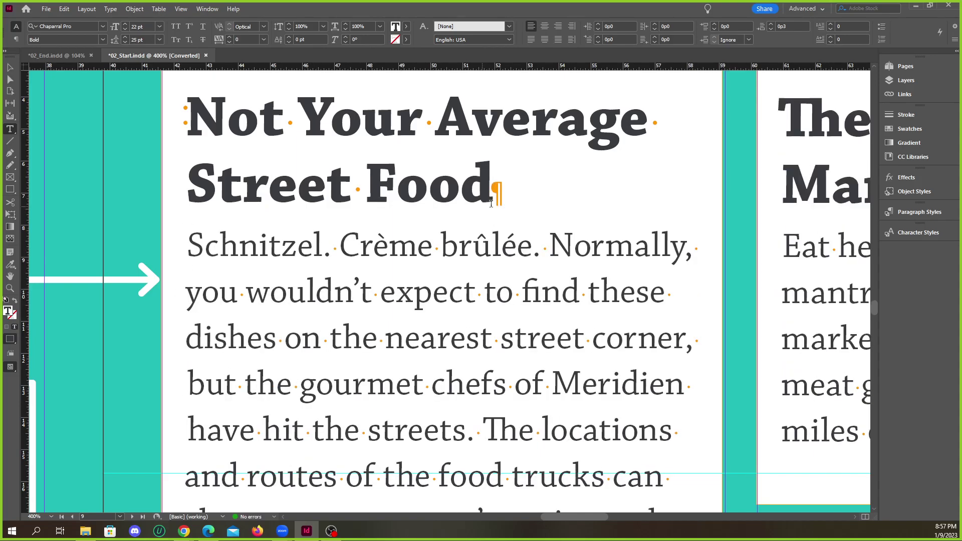
Select the street food headline up to its paragraph mark, and select the full body paragraph beneath it.
double_click(498, 188)
left_click(520, 185)
left_click_drag(498, 186, 184, 125)
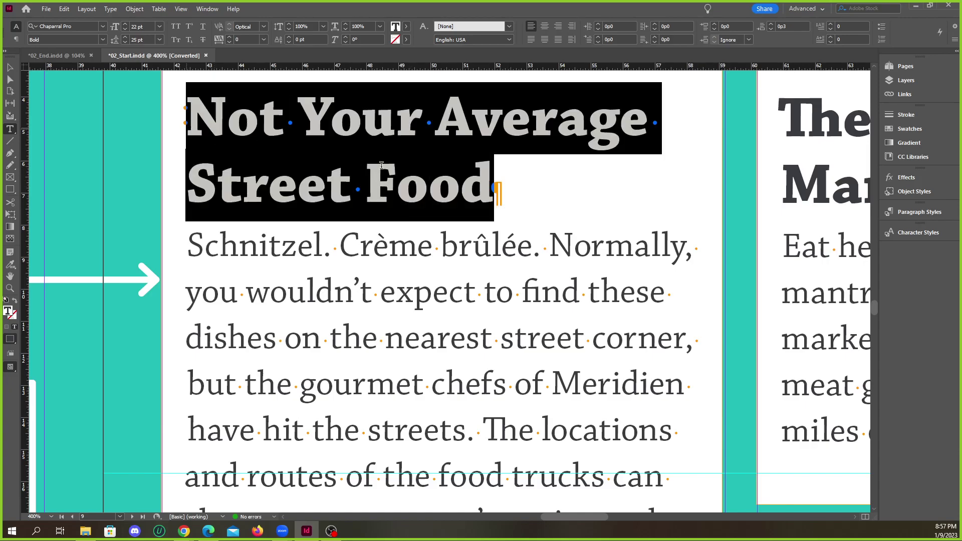
left_click(506, 225)
scroll(501, 250, "down", 5)
left_click(649, 316)
left_click_drag(647, 331, 225, 139)
Select the body paragraph beneath the "Official Edible City Walking Tour" headline.
key("ctrl+minus")
key("ctrl+minus")
key("ctrl+minus")
left_click(314, 185)
scroll(422, 281, "down", 2)
left_click_drag(446, 364, 264, 295)
Place the text cursor at the end-of-story mark after "miles of the city." and examine it at 300% zoom.
scroll(580, 261, "up", 4)
left_click(589, 294)
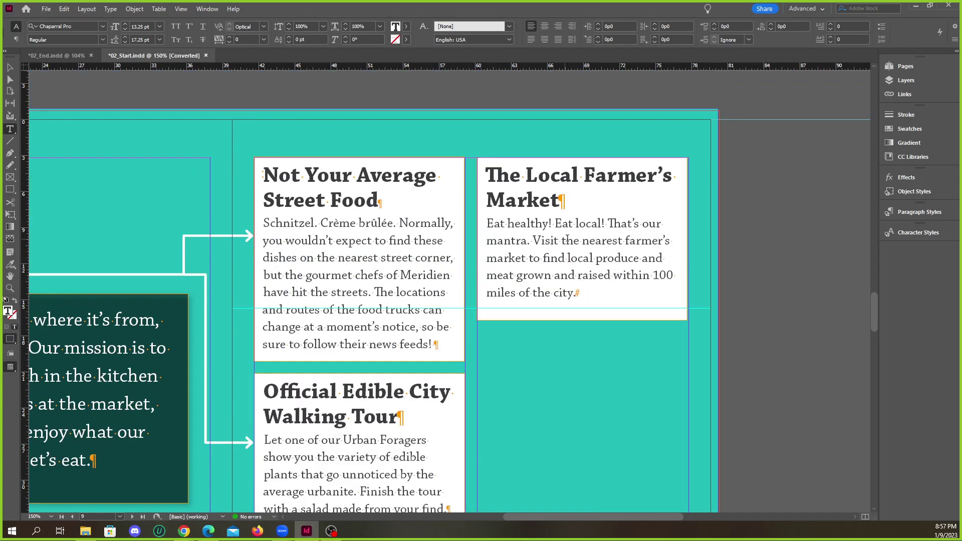
key("ctrl+equal")
key("ctrl+equal")
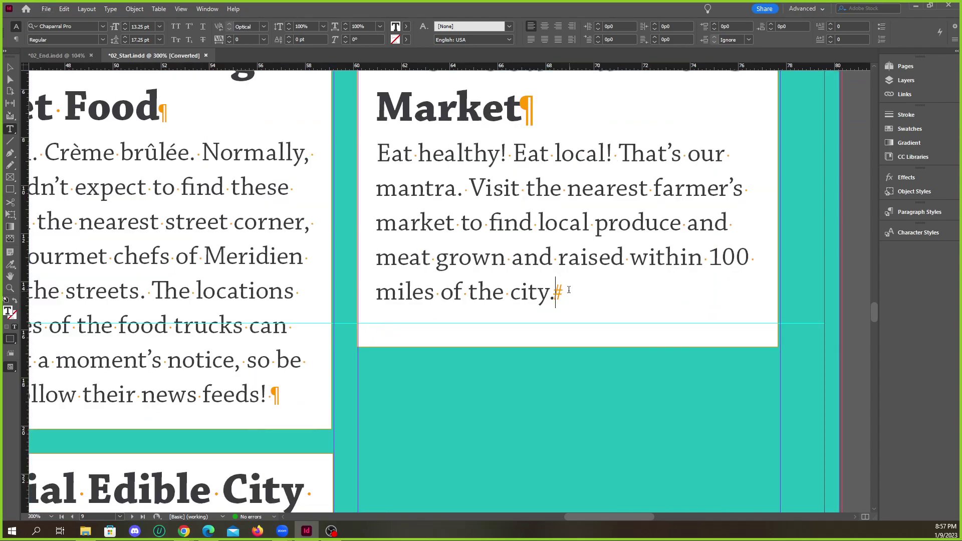
scroll(570, 293, "up", 1)
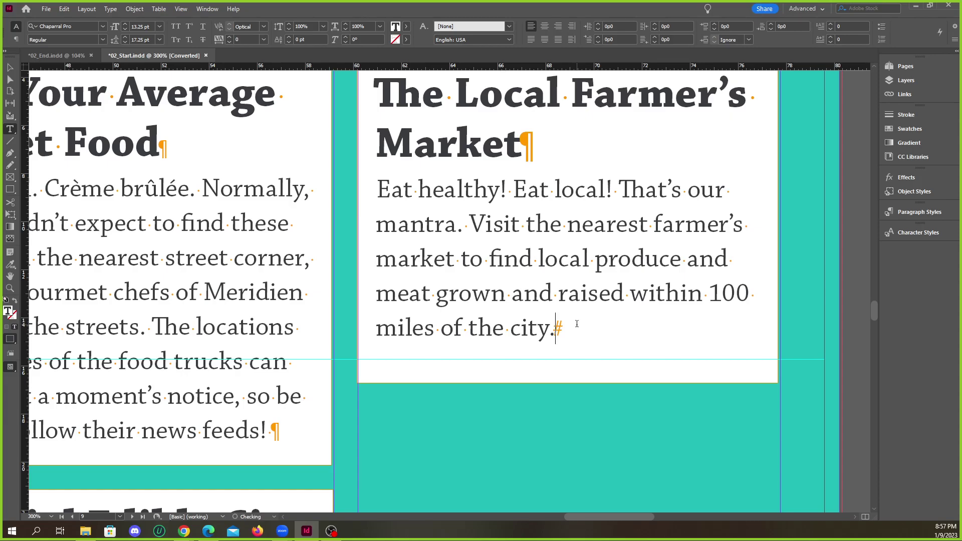
Try deleting the paragraph break after the "The Local Farmer's Market" headline, and undo the deletion.
left_click(550, 153)
key("Delete")
key("ctrl+z")
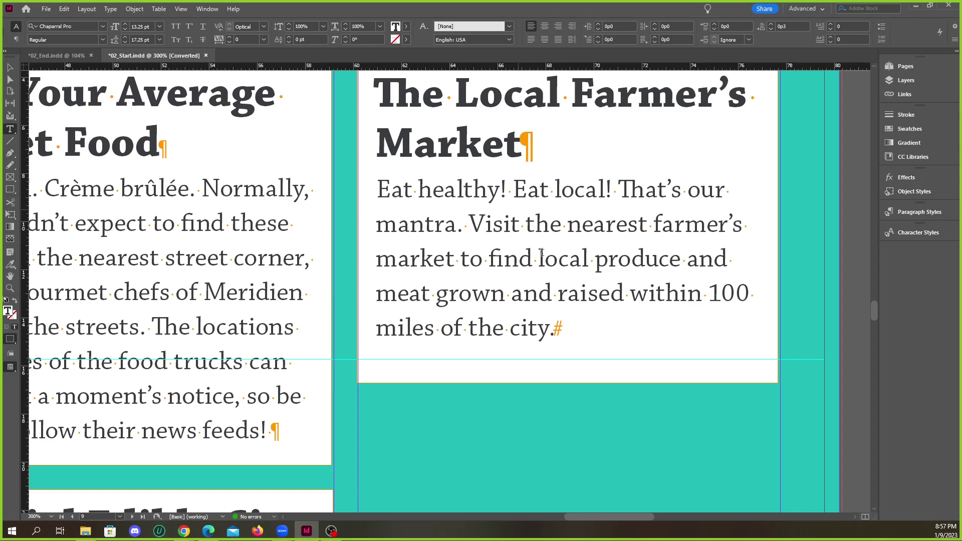
Replace the paragraph break between the "The Local Farmer's Market" heading and its body text with a new one.
key("Return")
key("BackSpace")
left_click(527, 150)
scroll(527, 150, "up", 1)
left_click_drag(524, 180, 385, 131)
left_click(524, 179)
key("Return")
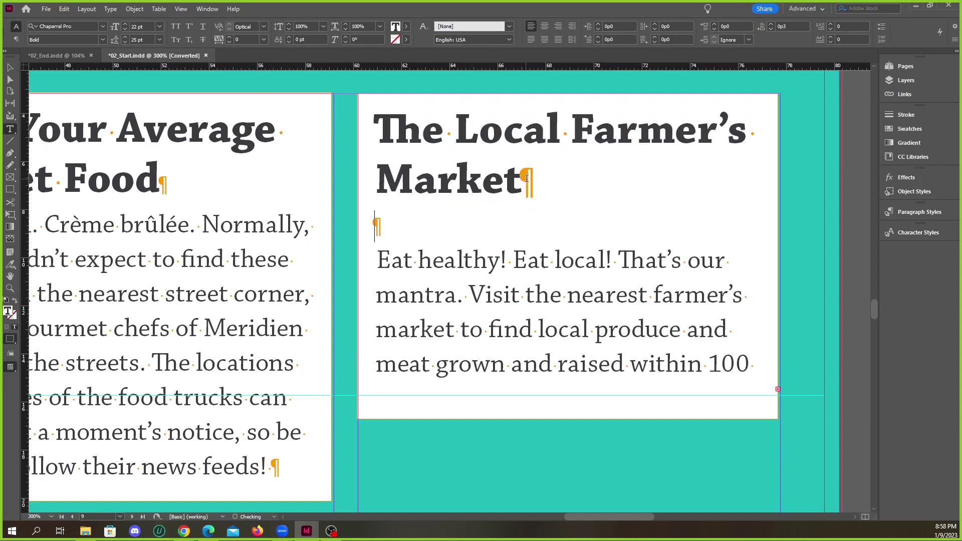
key("BackSpace")
key("Return")
key("BackSpace")
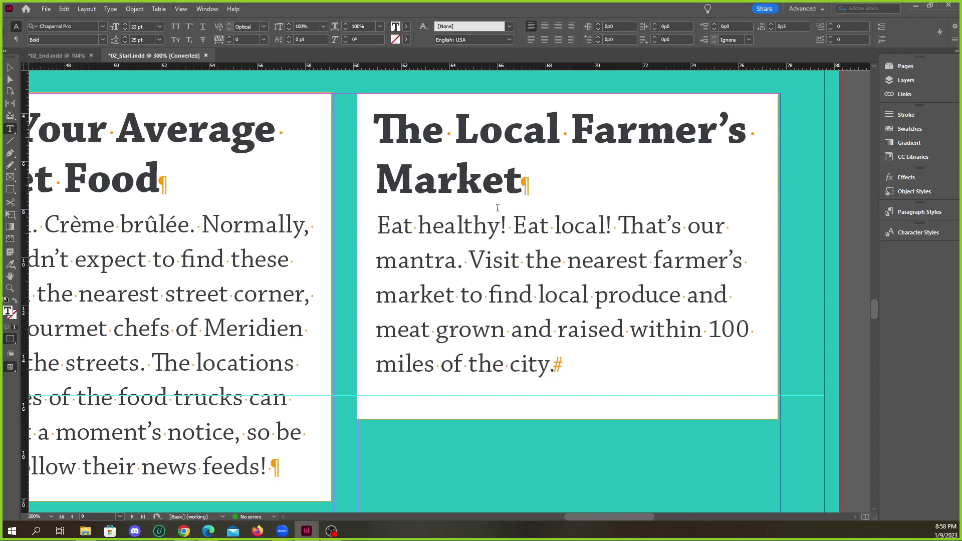
key("Delete")
key("Return")
Compare the paragraph styles used by the body text of the Street Food and Local Farmer's Market stories.
left_click(548, 352, "shift")
left_click(440, 346)
scroll(339, 260, "down", 2)
scroll(296, 278, "down", 4)
scroll(296, 278, "up", 4)
left_click(254, 241)
left_click(908, 213)
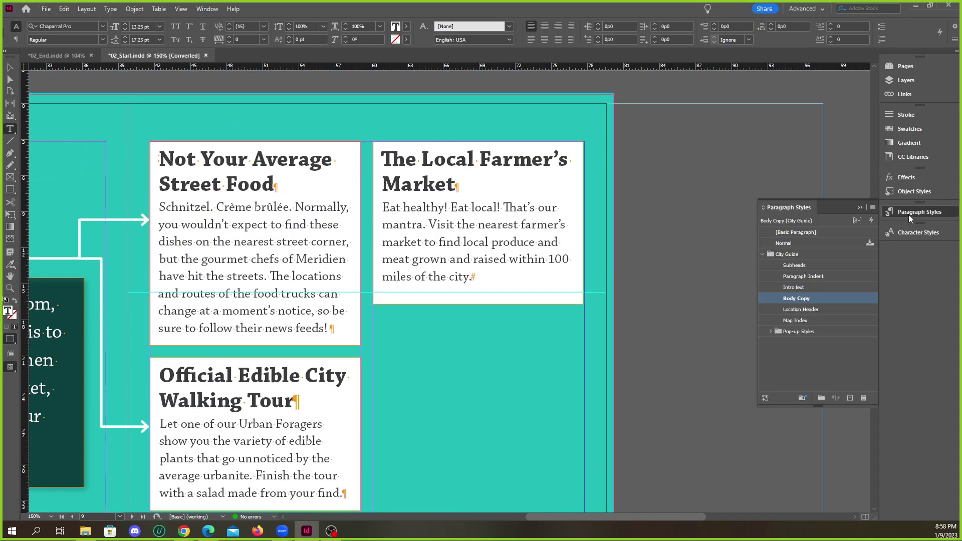
double_click(466, 225)
double_click(466, 226)
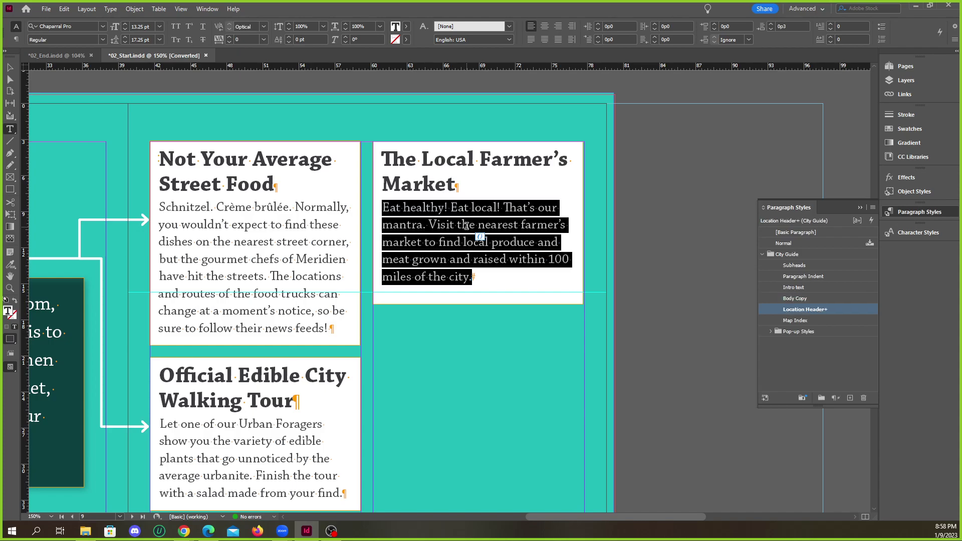
triple_click(266, 234)
left_click(265, 234)
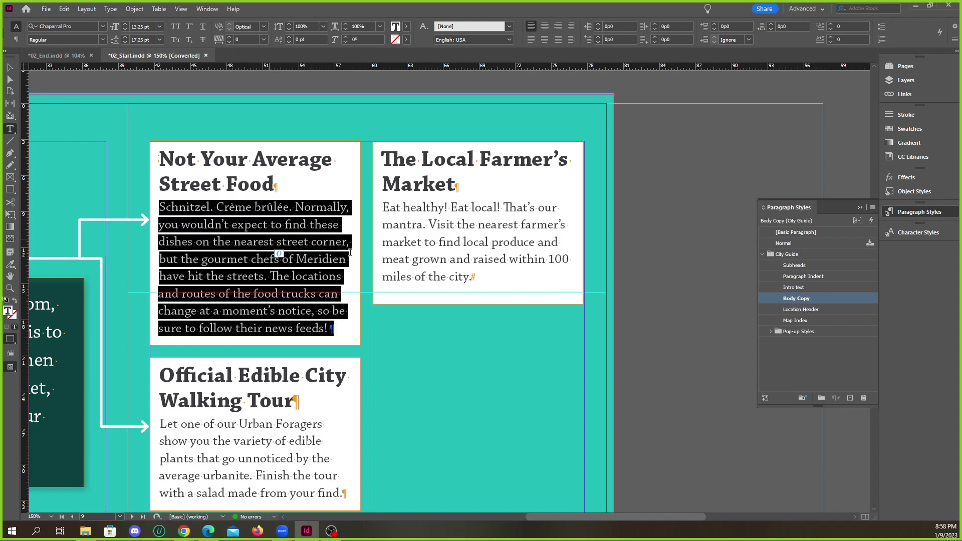
Clear the overrides on the Local Farmer's Market body paragraph and apply the Body Copy paragraph style to it.
left_click(440, 242)
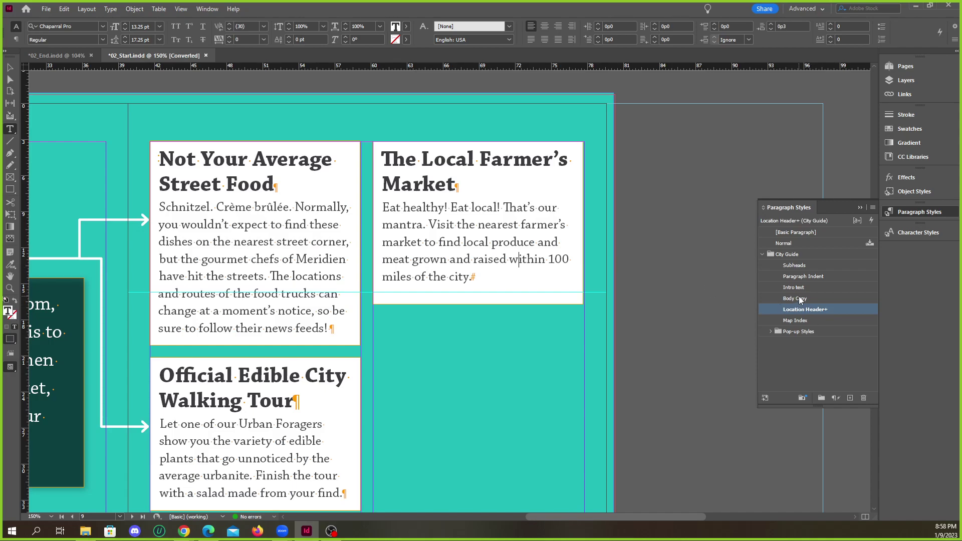
left_click(804, 309, "alt")
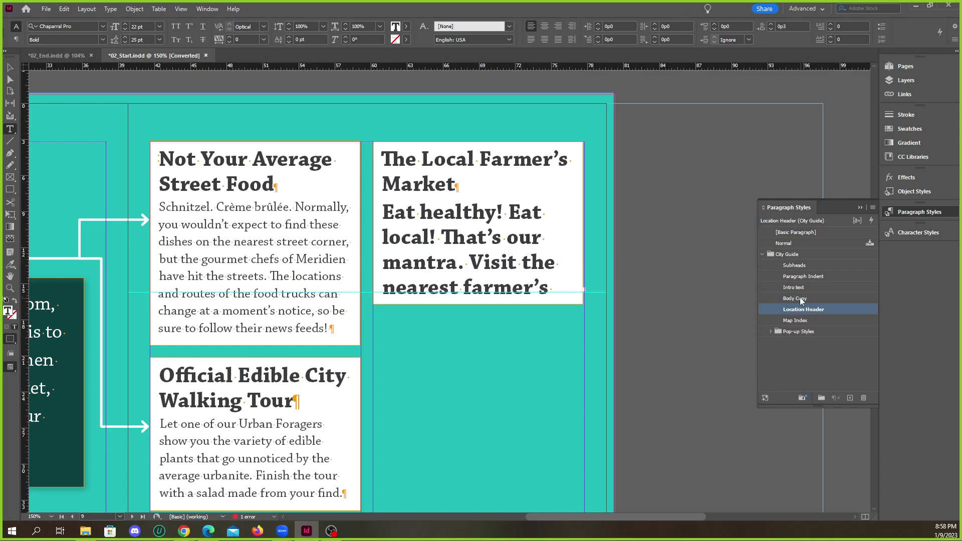
left_click(801, 298)
left_click(804, 309)
left_click(804, 299)
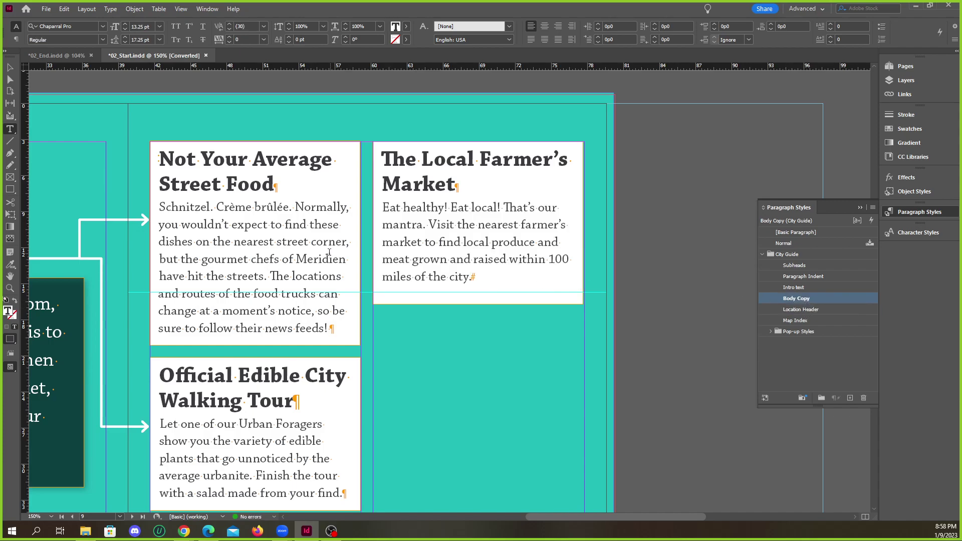
left_click(860, 207)
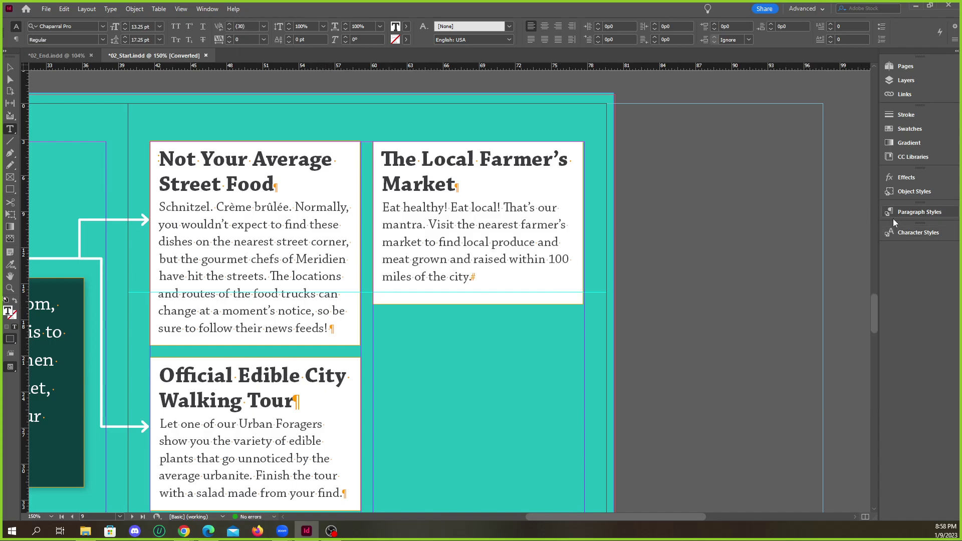
Show the character styles in the City Guide group and look over the Live and Move spreads.
left_click(910, 232)
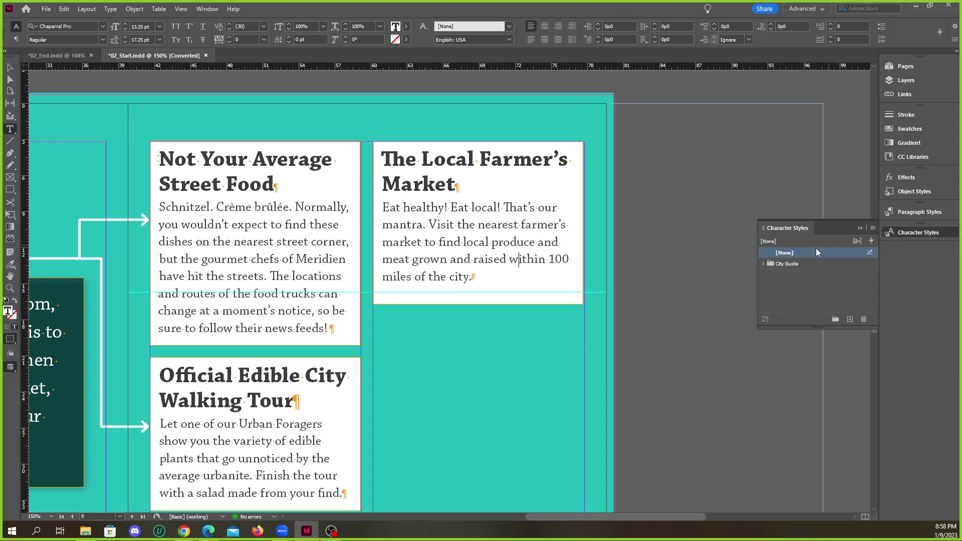
left_click(762, 264)
key("ctrl+minus")
key("ctrl+minus")
key("ctrl+minus")
scroll(373, 296, "up", 8)
scroll(376, 296, "up", 1)
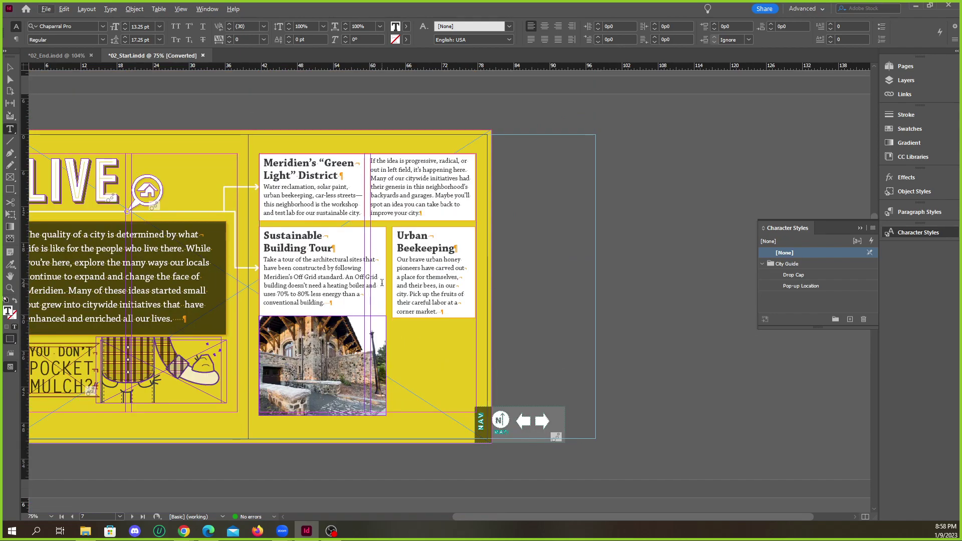
scroll(366, 257, "up", 10)
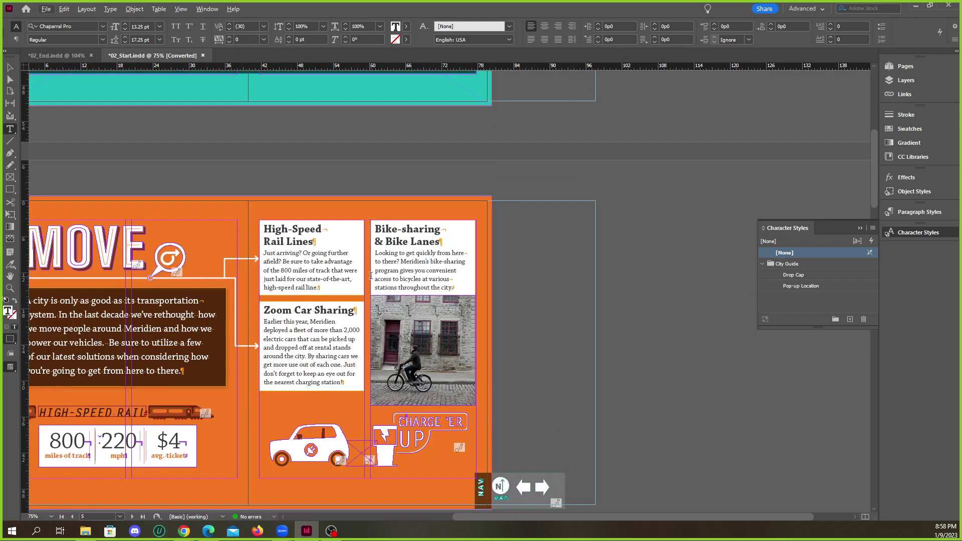
scroll(373, 278, "down", 15)
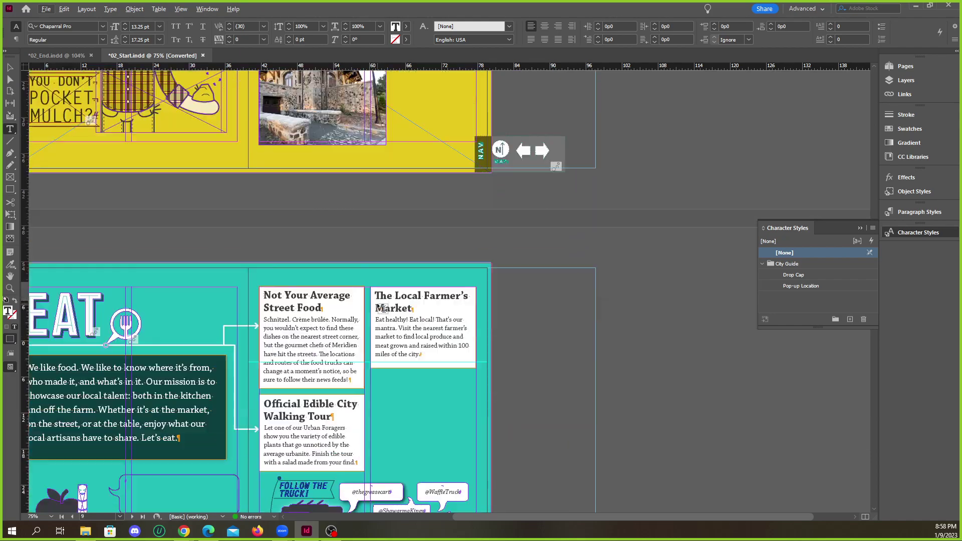
key("ctrl+equal")
key("ctrl+equal")
scroll(300, 226, "up", 1)
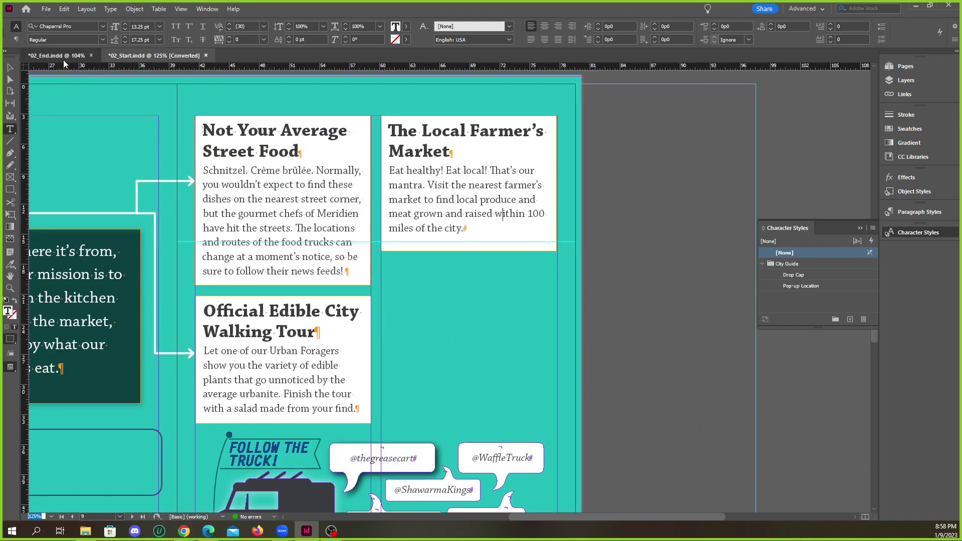
In 02_End.indd, check which character style is applied to the red words "gourmet chefs" in the Street Food story.
left_click(56, 55)
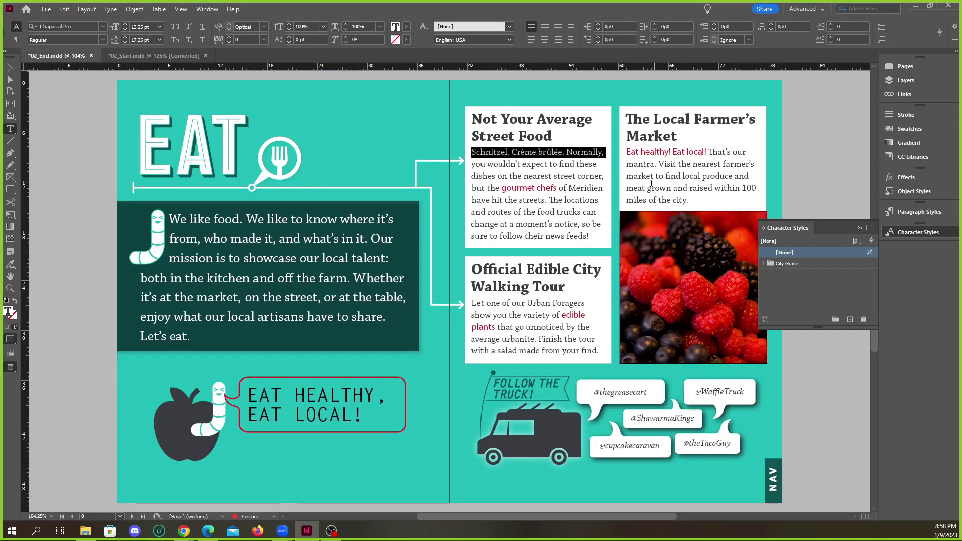
key("ctrl+equal")
key("ctrl+equal")
double_click(512, 192)
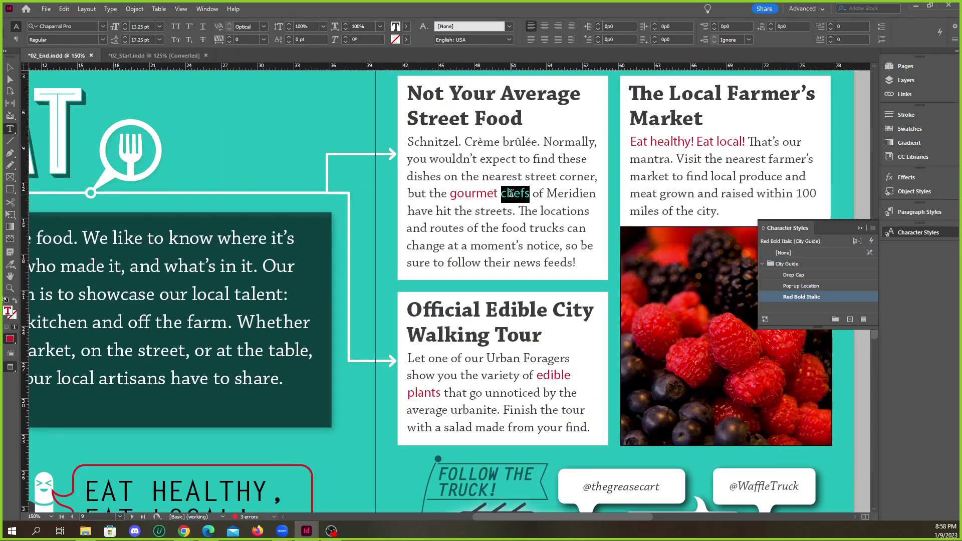
key("ctrl+equal")
scroll(529, 206, "up", 2)
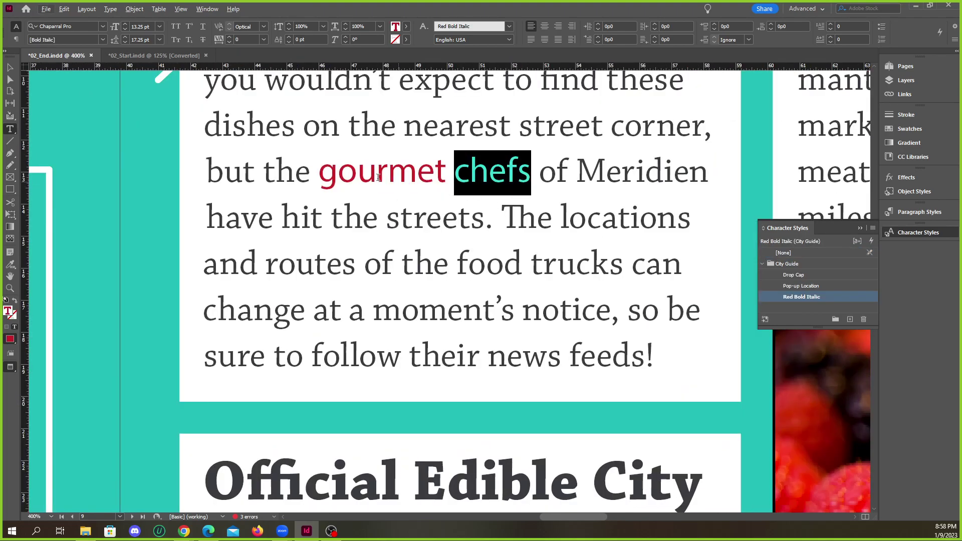
left_click_drag(324, 169, 530, 173)
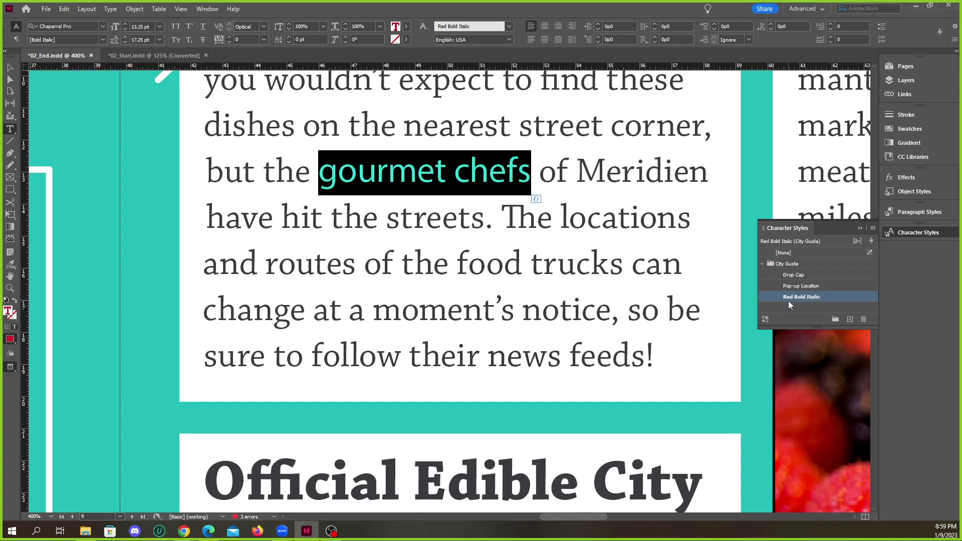
scroll(322, 221, "down", 4)
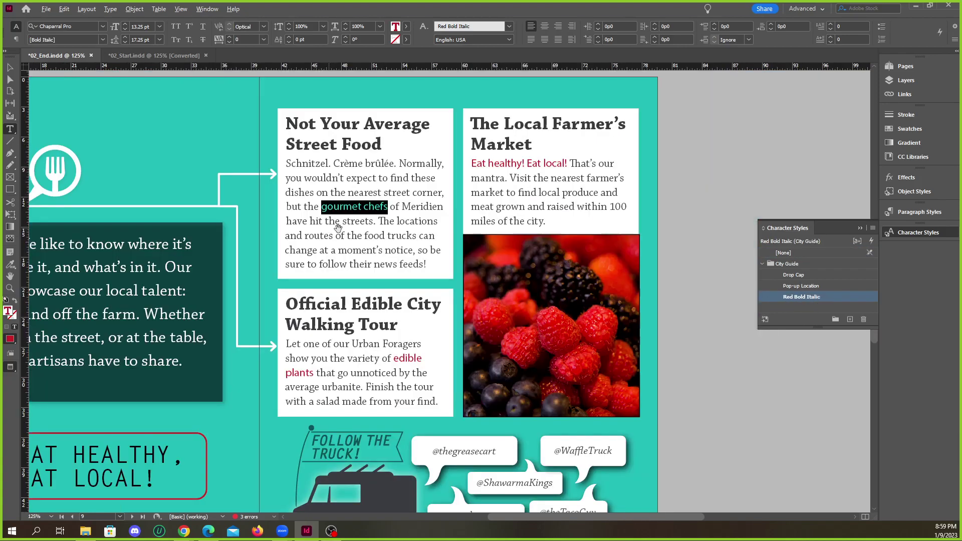
In 02_Start.indd, inspect the character formatting of the Street Food heading and body text, including the "gourmet chefs" line.
left_click(153, 56)
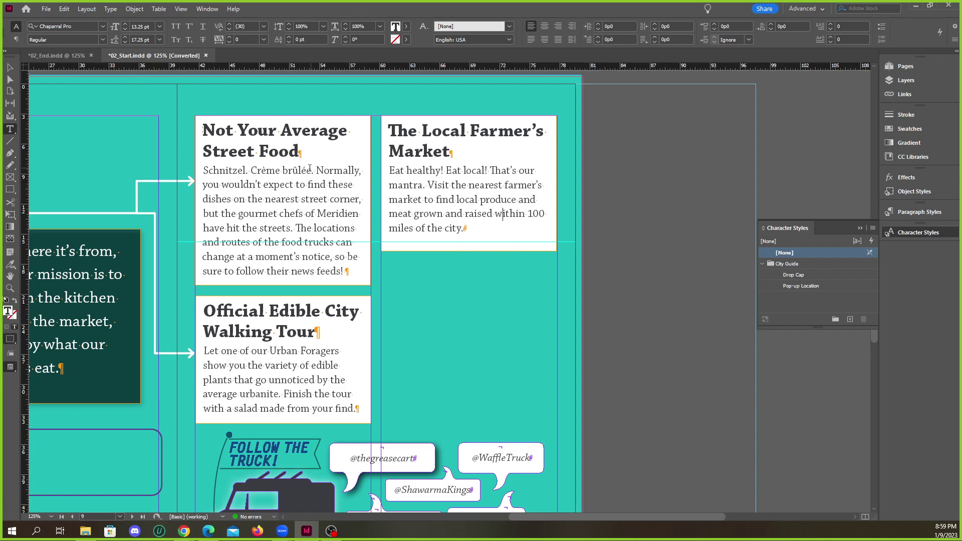
scroll(408, 242, "down", 3)
scroll(311, 206, "up", 4)
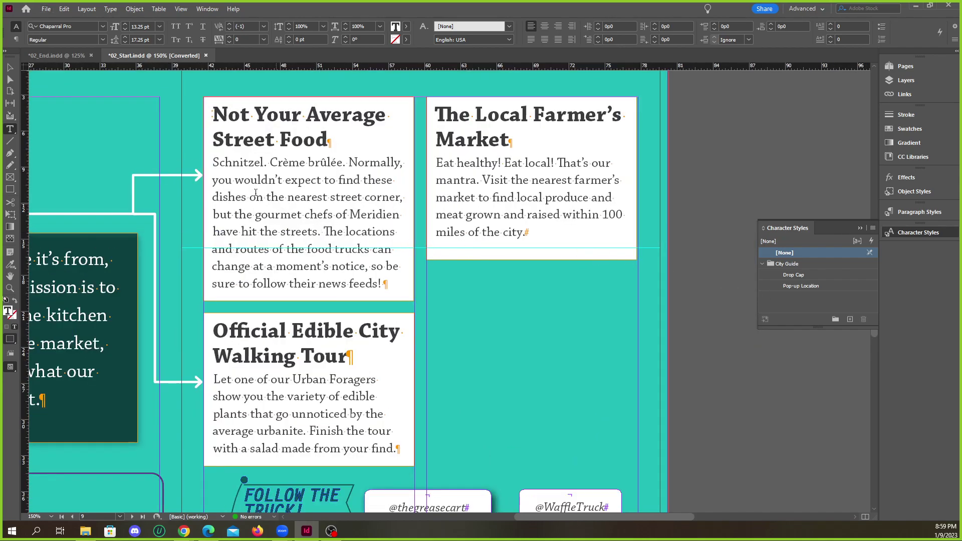
left_click_drag(231, 117, 332, 157)
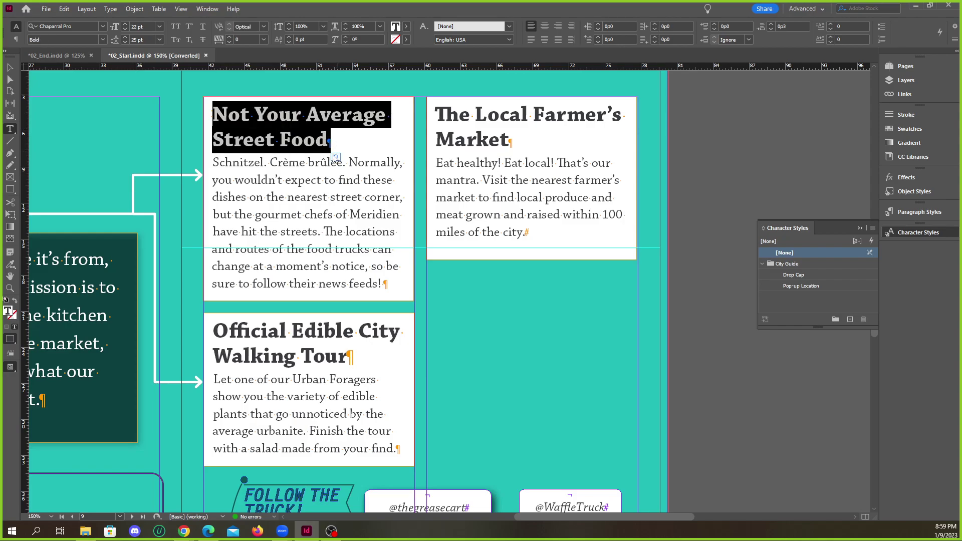
left_click(282, 202)
scroll(281, 201, "up", 2)
left_click_drag(266, 183, 384, 185)
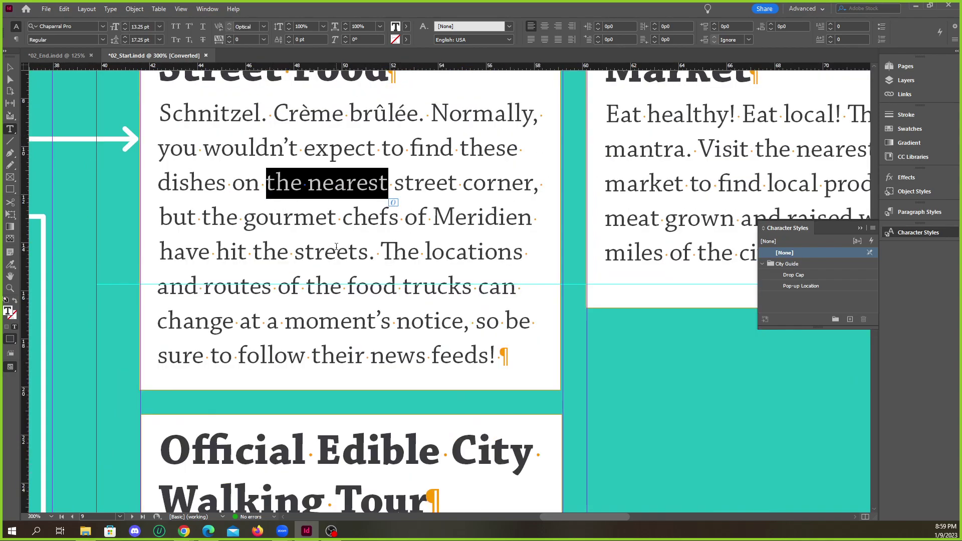
left_click(281, 221)
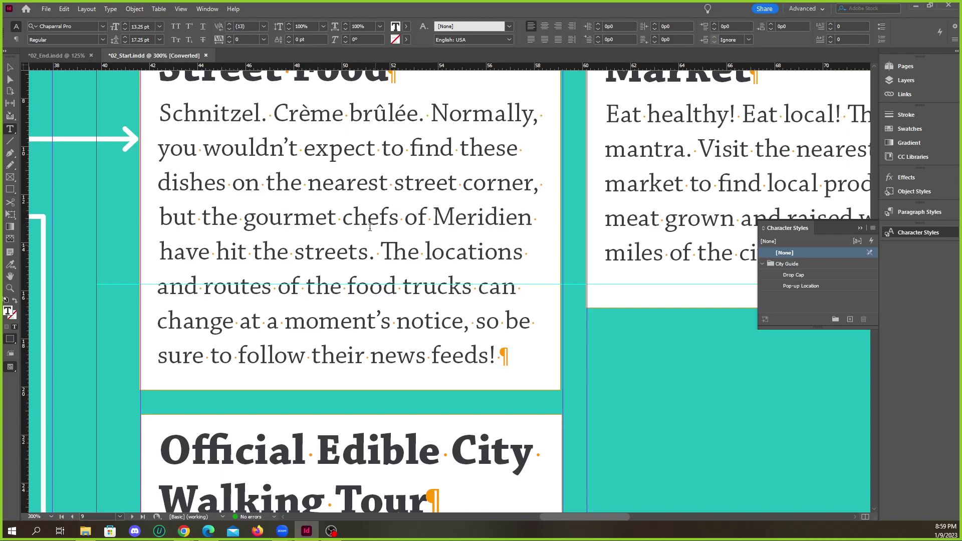
scroll(417, 228, "down", 4)
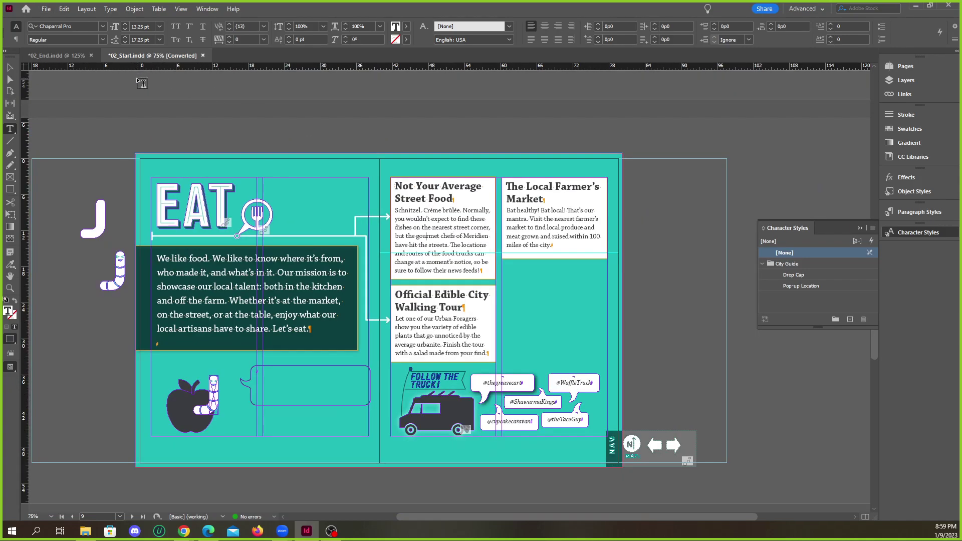
In 02_End.indd, check the character style of "gourmet chefs", "edible plants" and "Eat healthy! Eat local!".
left_click(69, 57)
left_click(349, 223)
left_click_drag(321, 207, 386, 201)
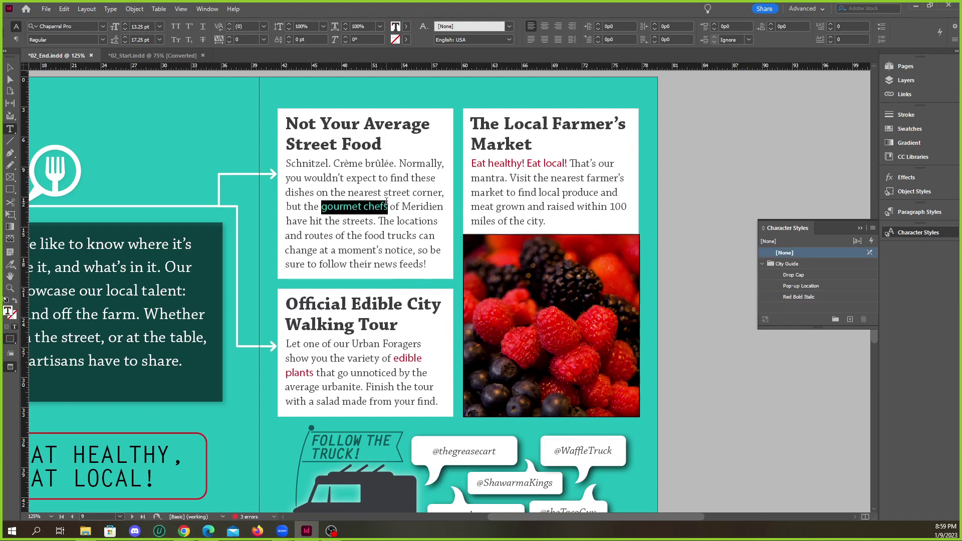
key("shift+KP_8")
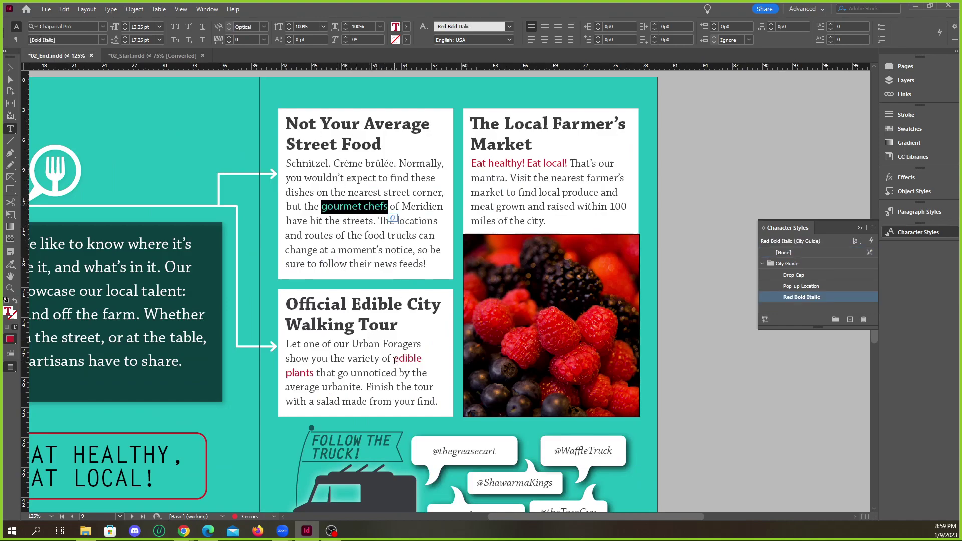
left_click_drag(393, 357, 427, 373)
left_click_drag(472, 164, 568, 164)
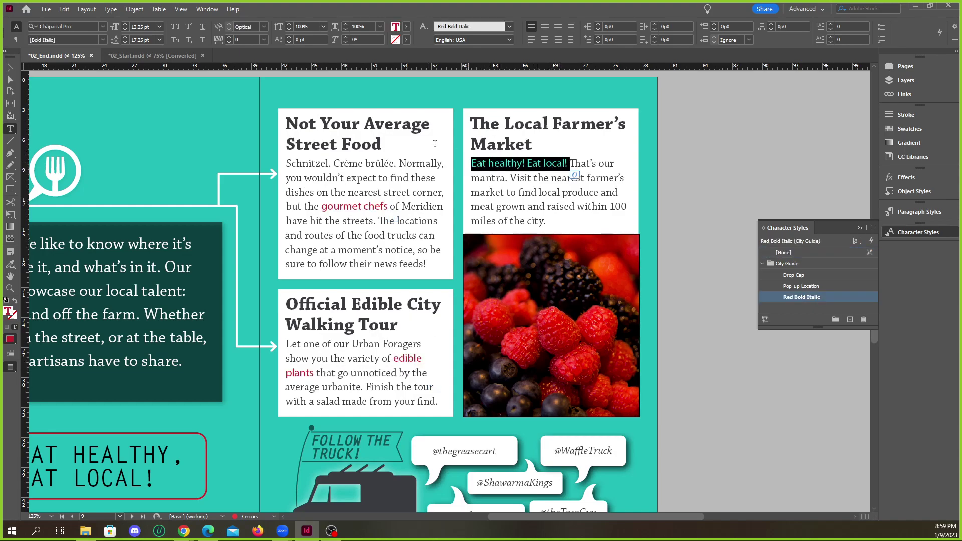
In 02_Start.indd, fill the words "gourmet chefs" in the Street Food story with the Local Red swatch.
left_click(148, 53)
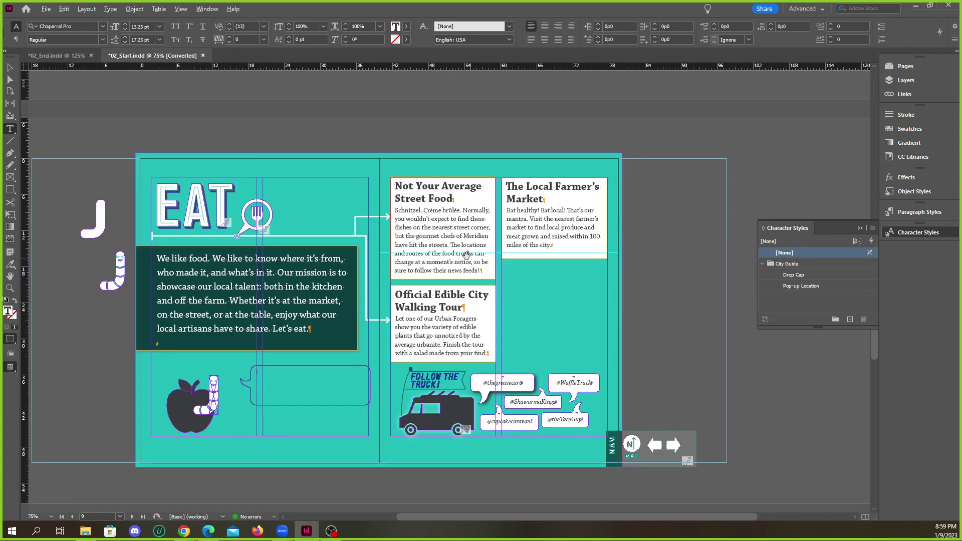
key("ctrl+2")
left_click_drag(331, 203, 436, 203)
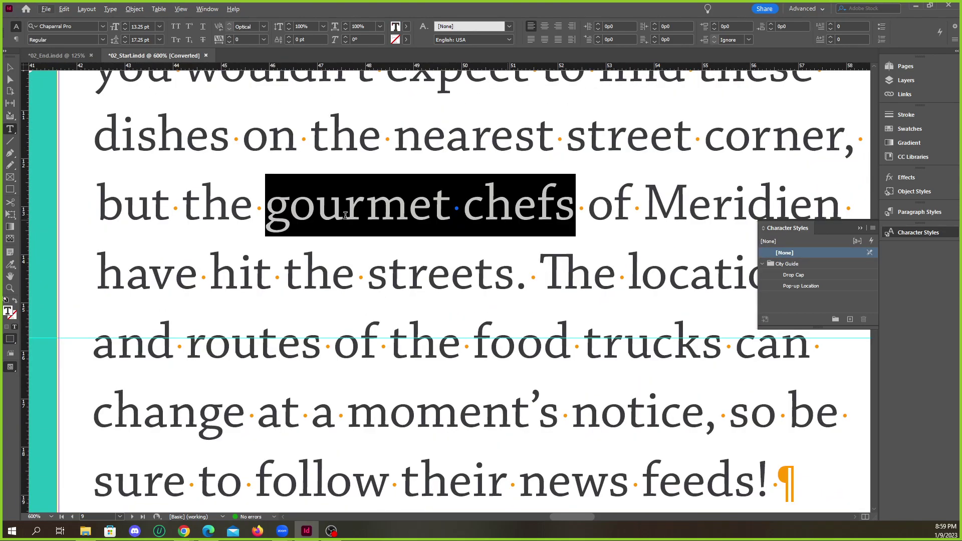
scroll(349, 215, "down", 2)
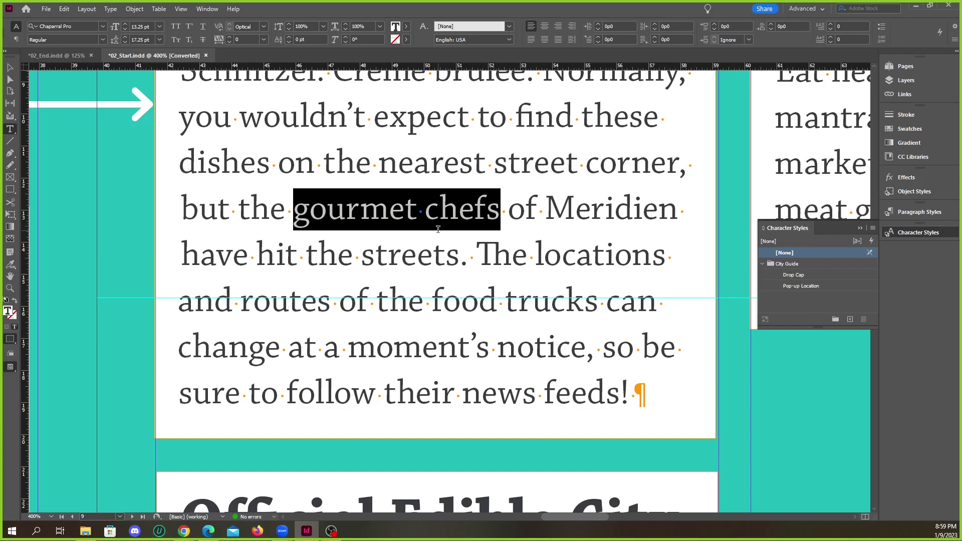
left_click(395, 212)
left_click_drag(296, 210, 497, 210)
left_click(312, 217)
left_click_drag(294, 214, 500, 213)
left_click(406, 27)
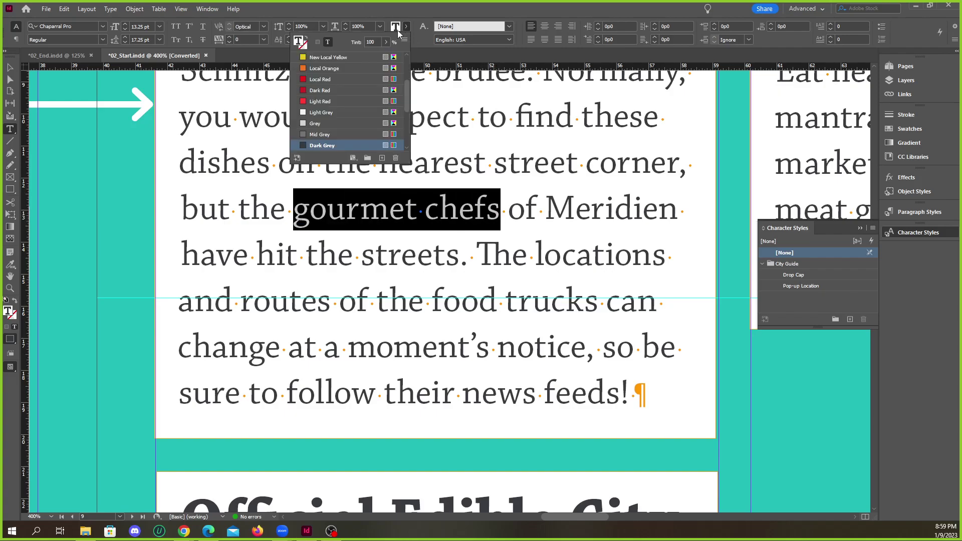
left_click(322, 80)
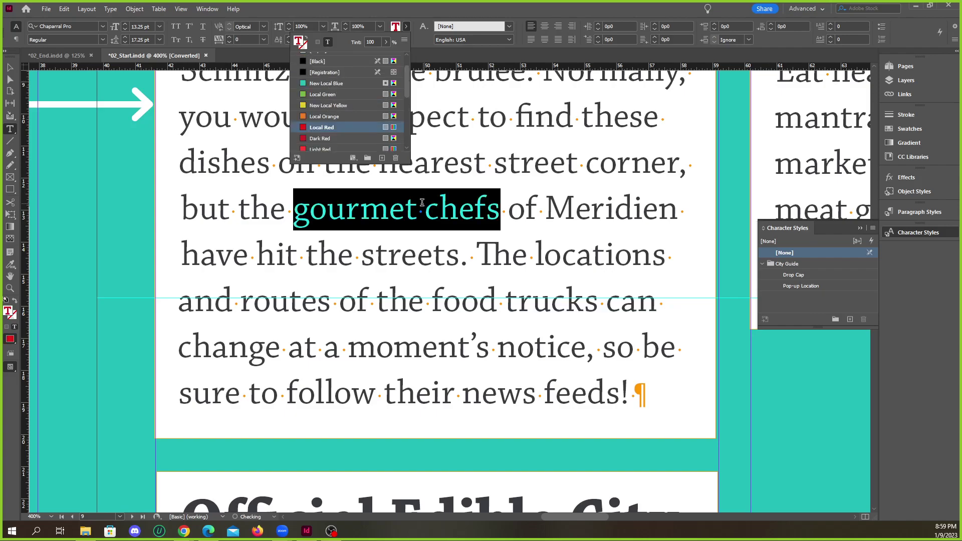
left_click(424, 208)
Set the font style of the words "gourmet chefs" in the Street Food story to Italic.
left_click_drag(500, 210, 294, 210)
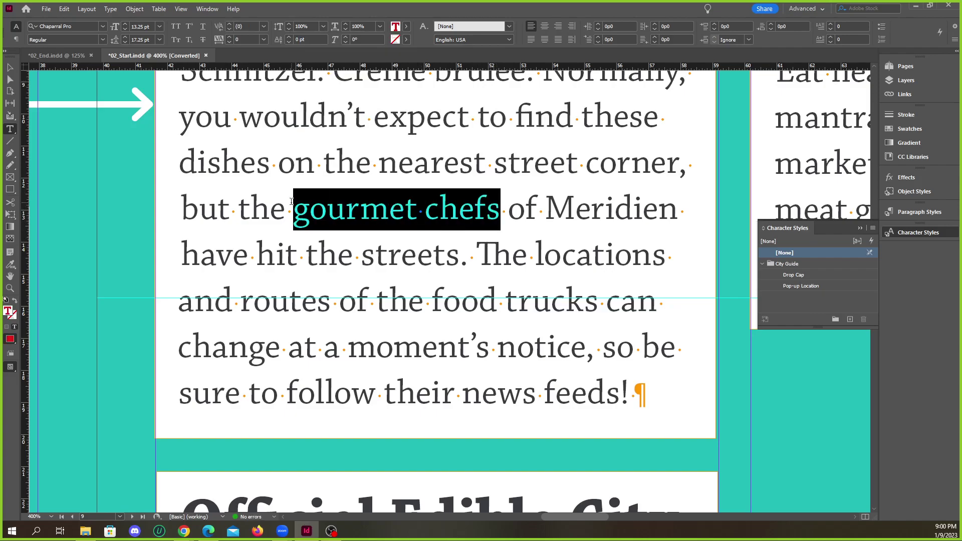
left_click(84, 39)
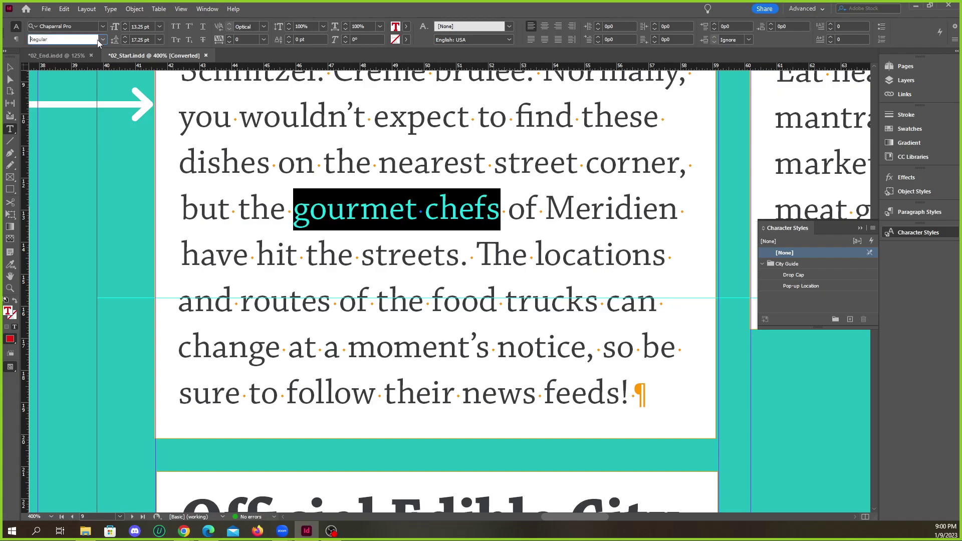
left_click(102, 39)
left_click(45, 60)
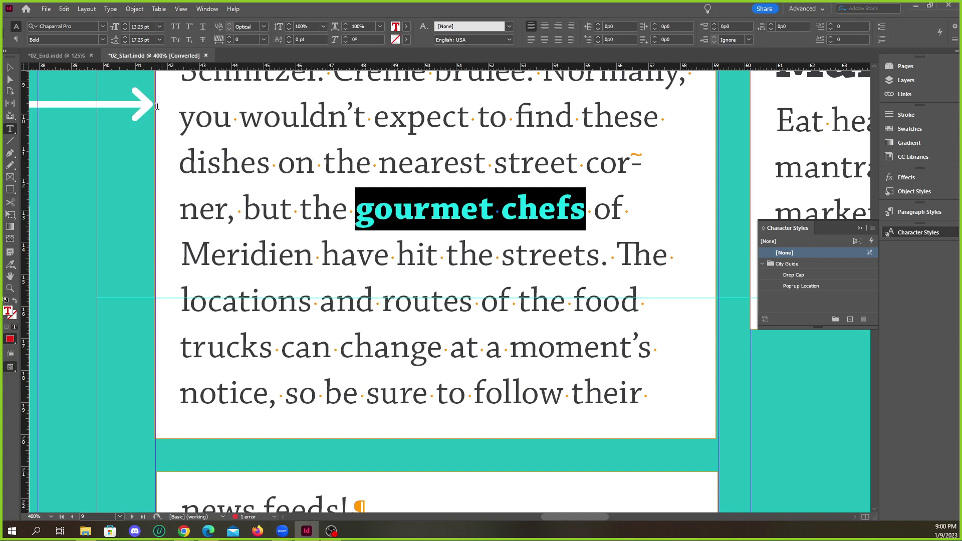
left_click(103, 40)
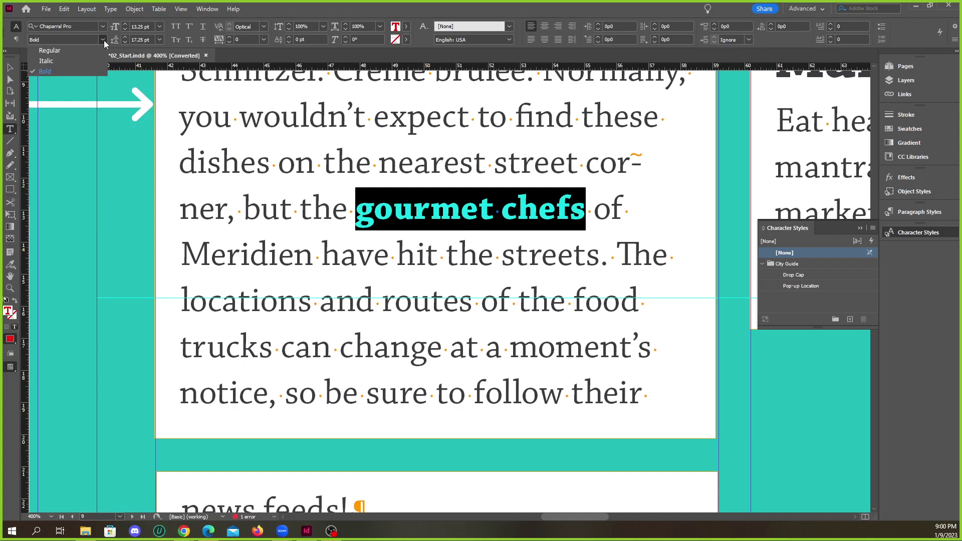
left_click(61, 60)
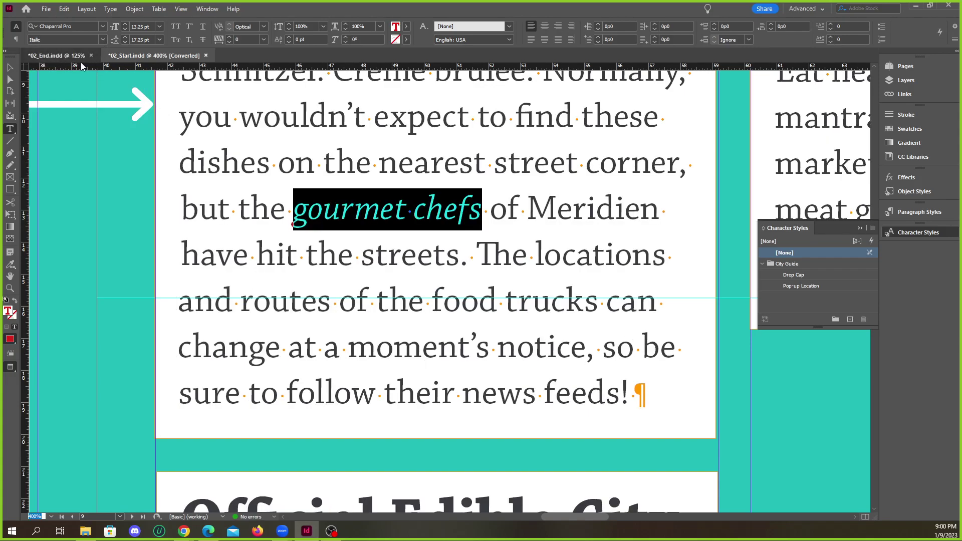
In 02_End.indd, check the font style and character style of "gourmet chefs" in the Street Food story.
left_click(70, 57)
left_click(486, 195)
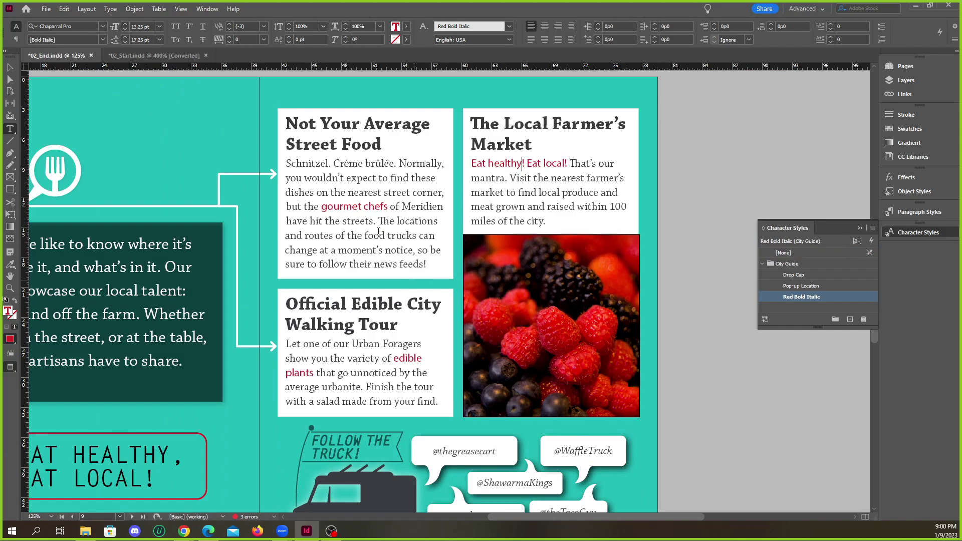
triple_click(346, 207)
left_click_drag(388, 207, 324, 206)
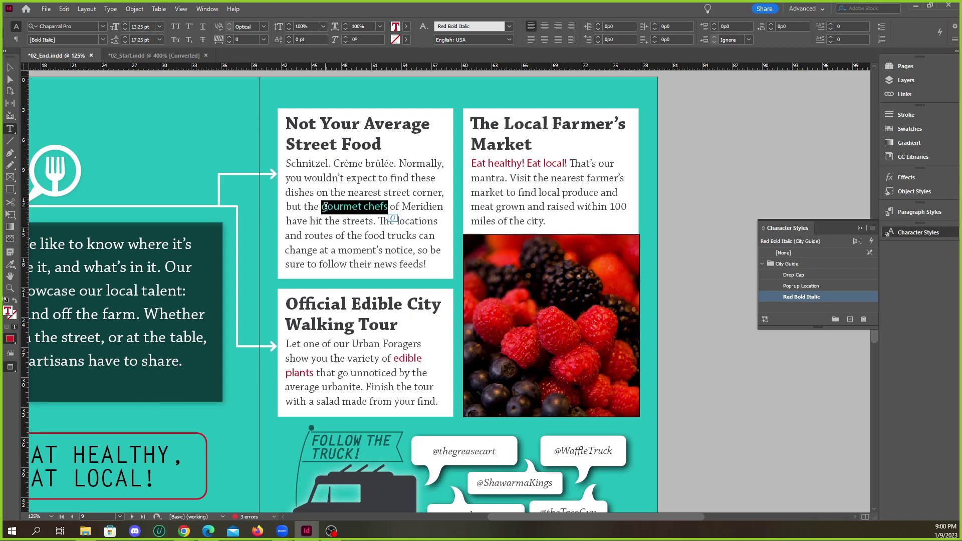
left_click(351, 207)
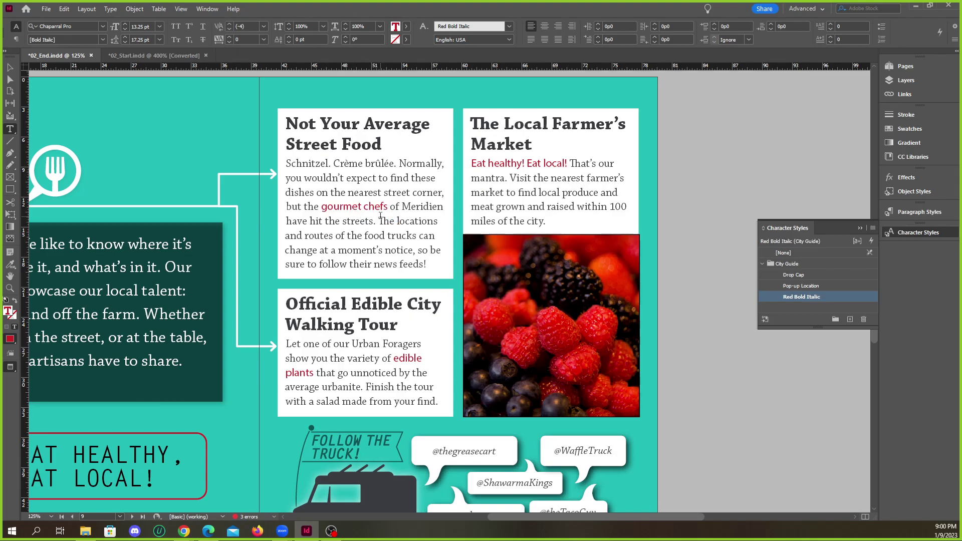
In 02_Start.indd, try the Bold font style on "gourmet chefs" against Italic, ending on Italic.
left_click(145, 56)
left_click(383, 221)
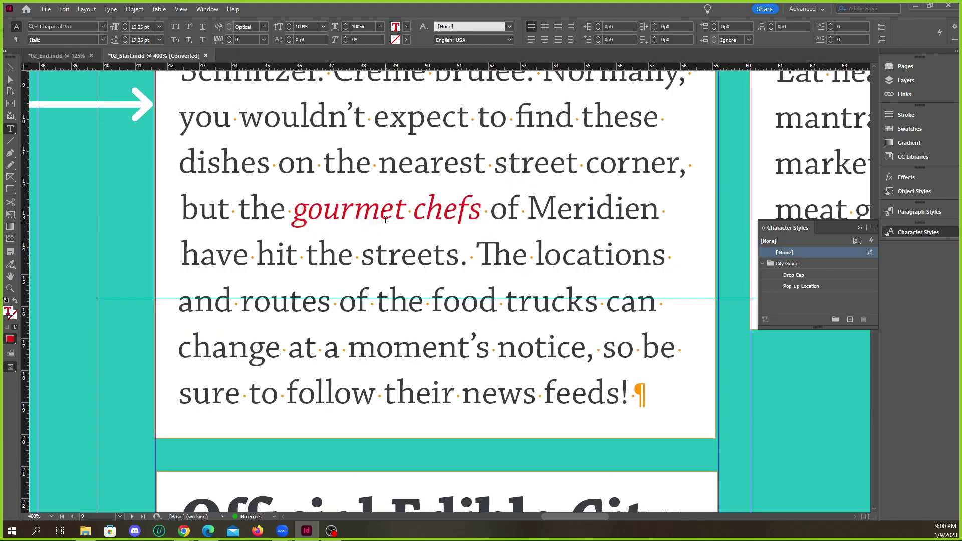
left_click_drag(479, 207, 294, 208)
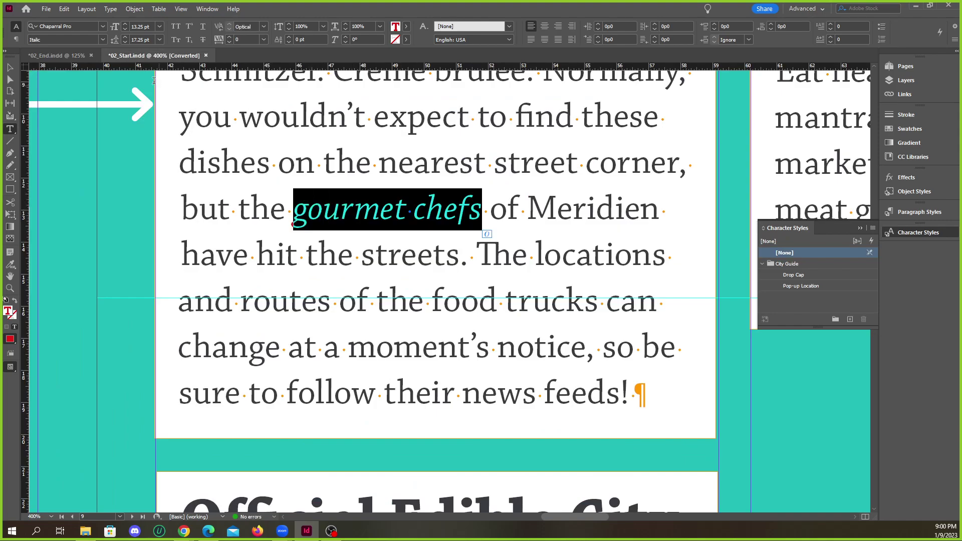
left_click(103, 41)
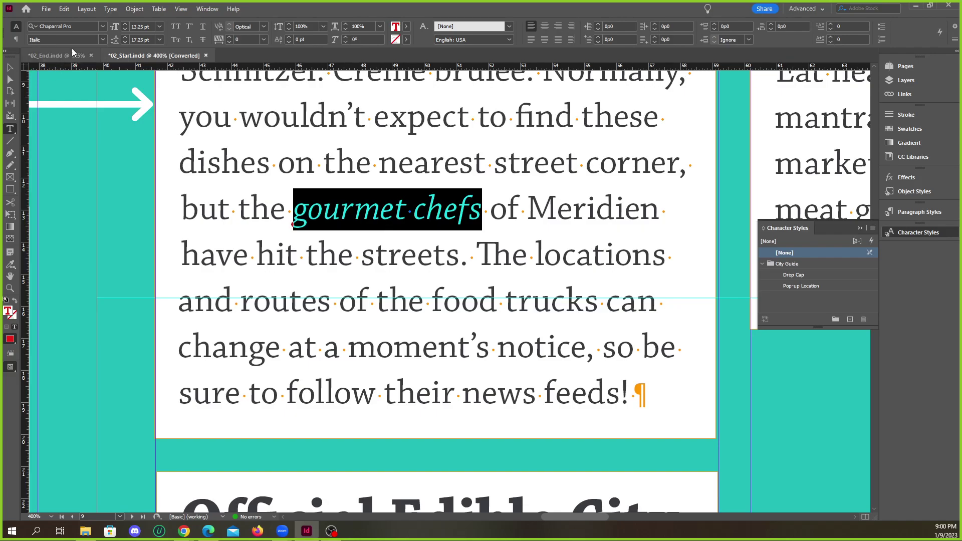
left_click(54, 72)
left_click(103, 40)
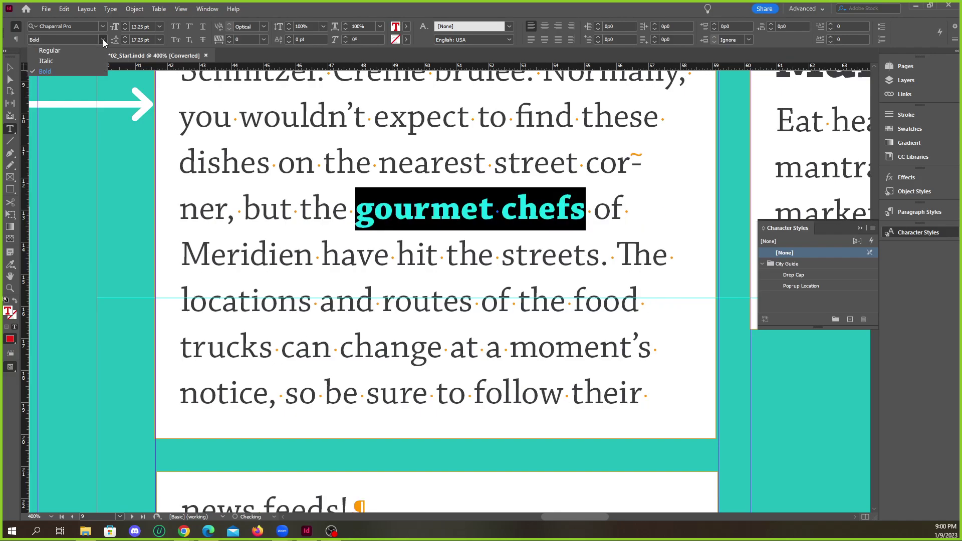
left_click(55, 60)
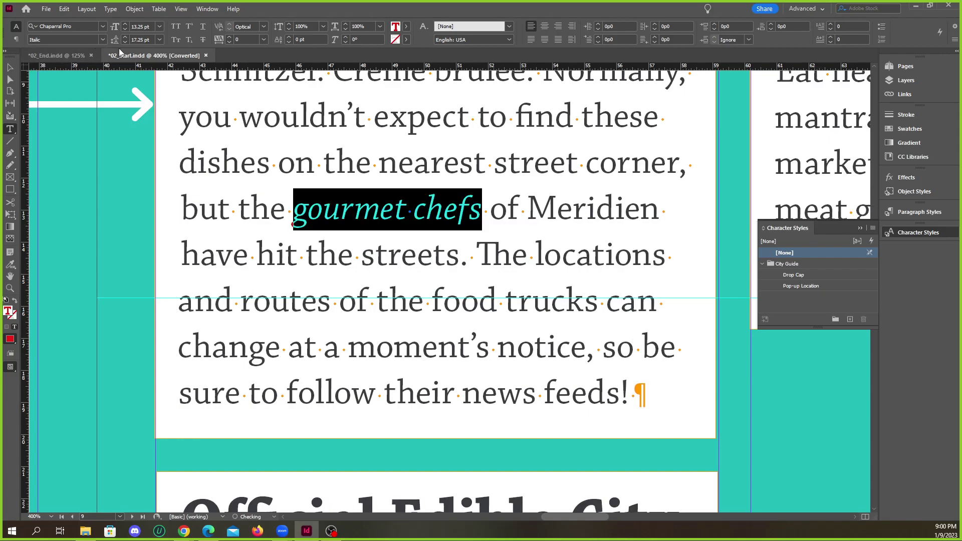
left_click(103, 40)
left_click(56, 70)
left_click(102, 40)
left_click(55, 61)
Inspect the font style of the red words "gourmet chefs" up close and leave both words selected.
left_click(338, 211)
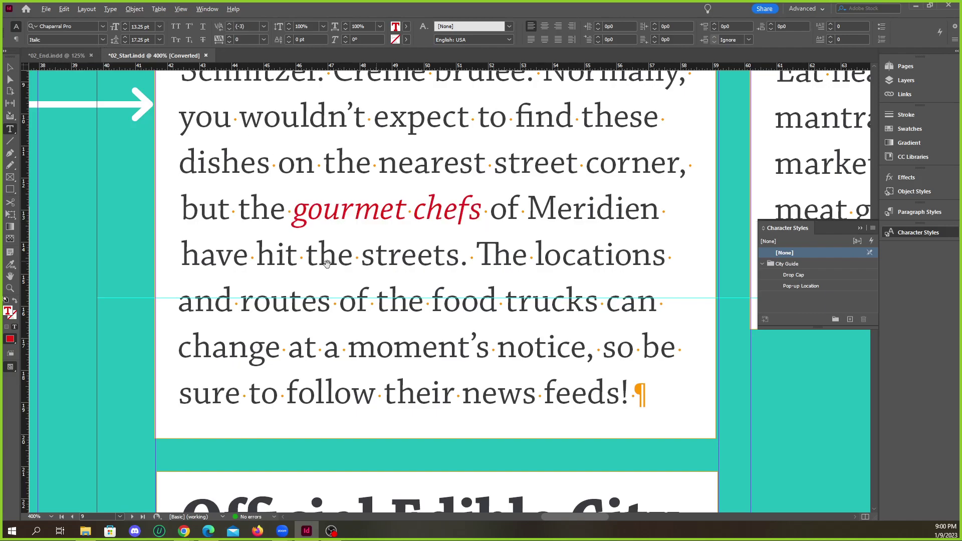
scroll(311, 265, "down", 2)
left_click_drag(301, 240, 396, 241)
scroll(370, 253, "up", 3)
left_click(164, 213)
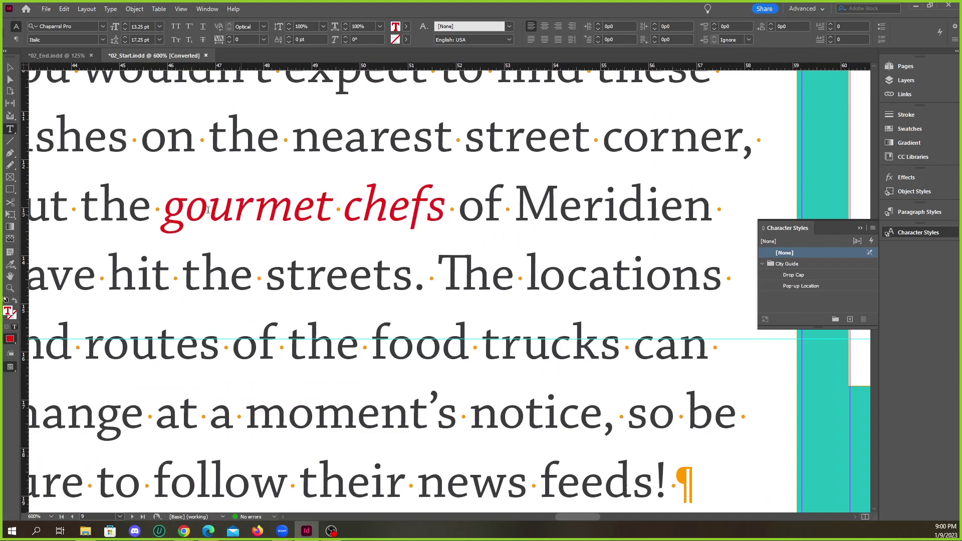
left_click_drag(164, 213, 439, 207)
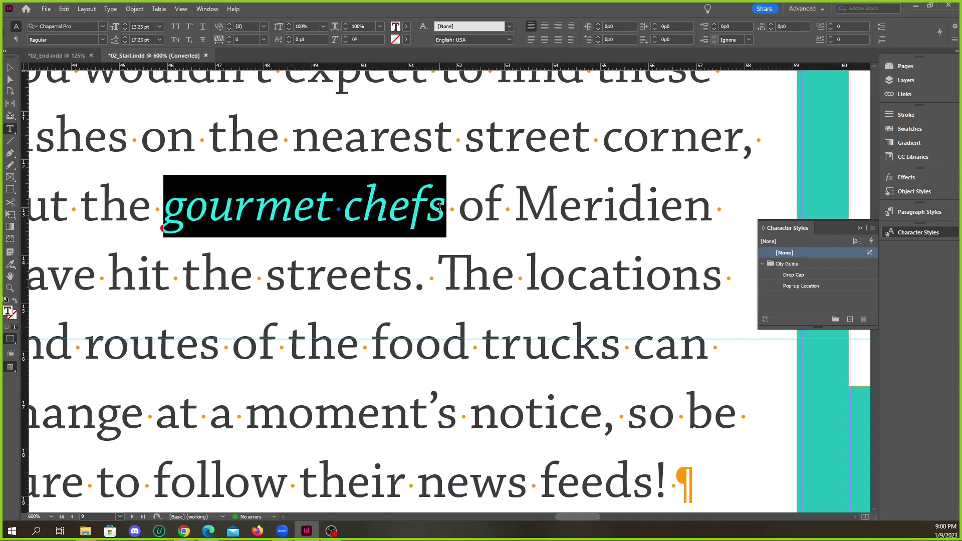
left_click(255, 211)
left_click_drag(164, 213, 446, 213)
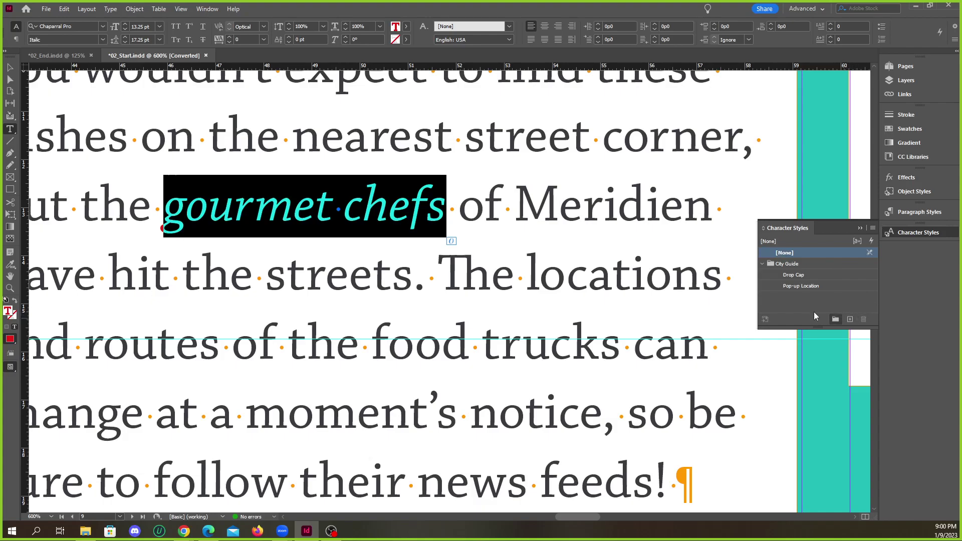
left_click(274, 209)
left_click_drag(167, 209, 440, 203)
left_click(32, 39)
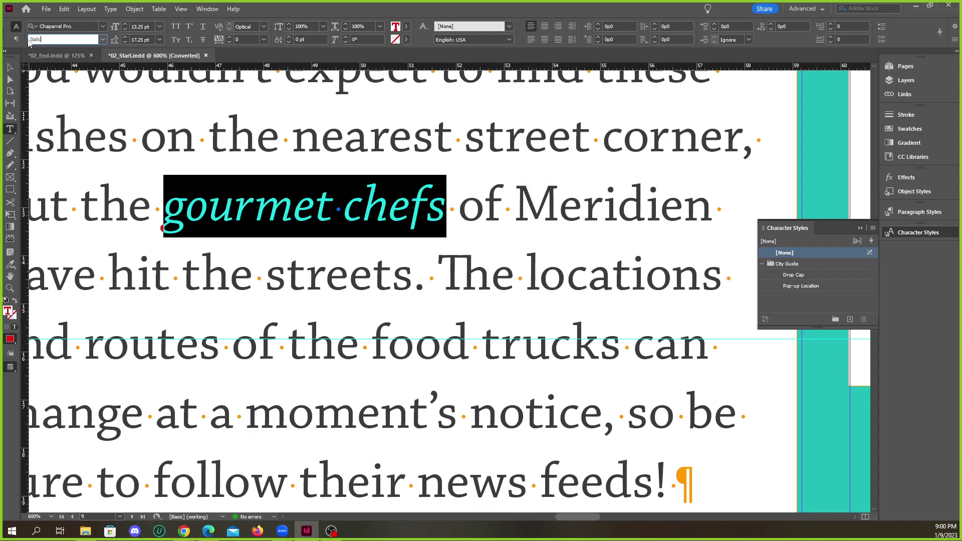
left_click(336, 195)
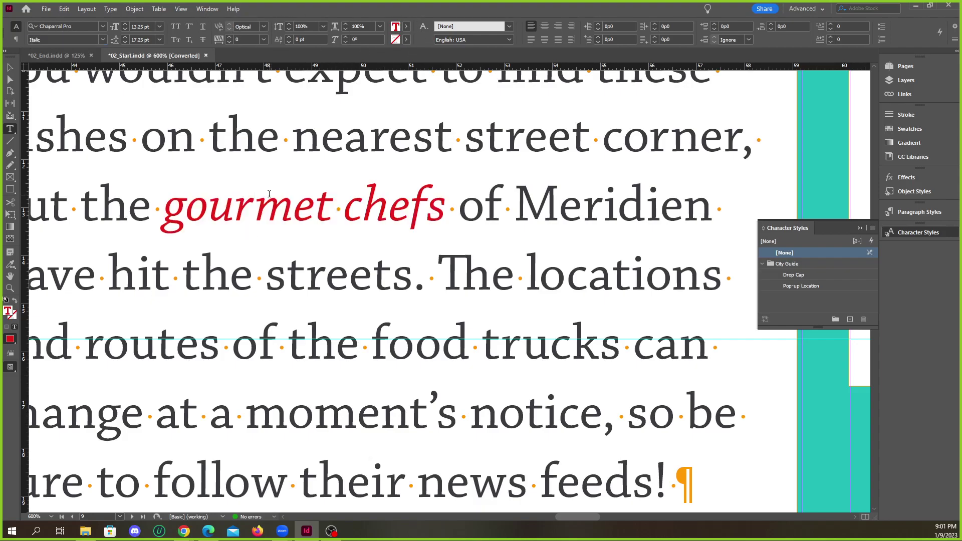
left_click_drag(166, 205, 444, 205)
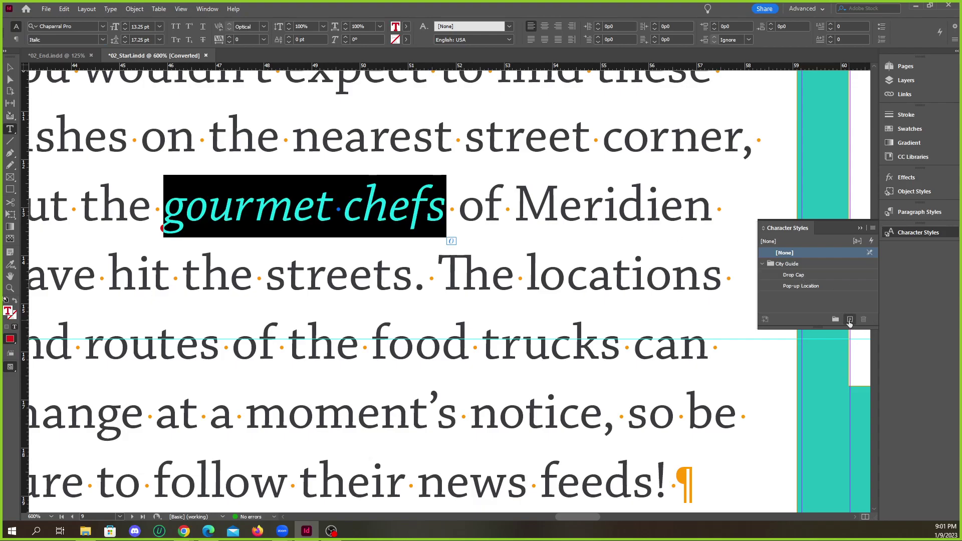
left_click(909, 234)
left_click(909, 235)
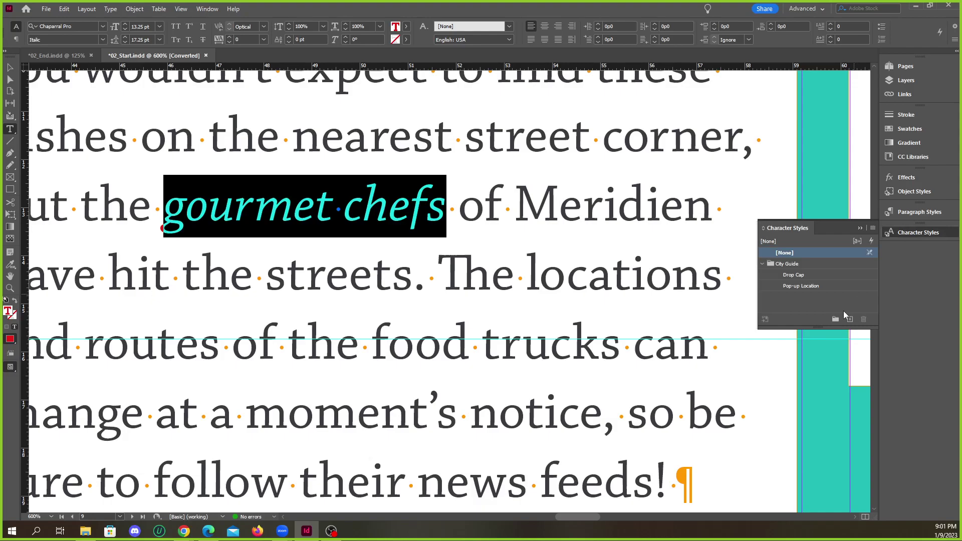
left_click(873, 229)
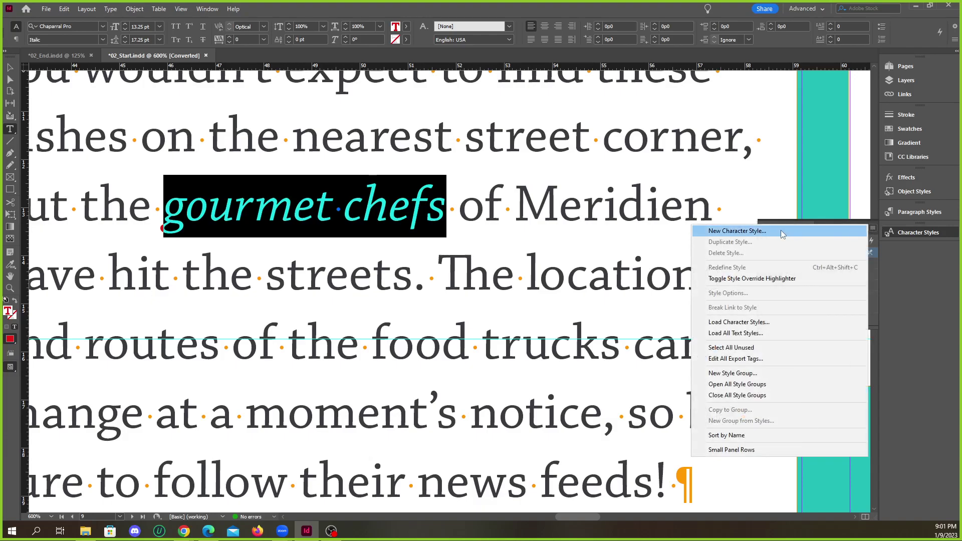
left_click(861, 237)
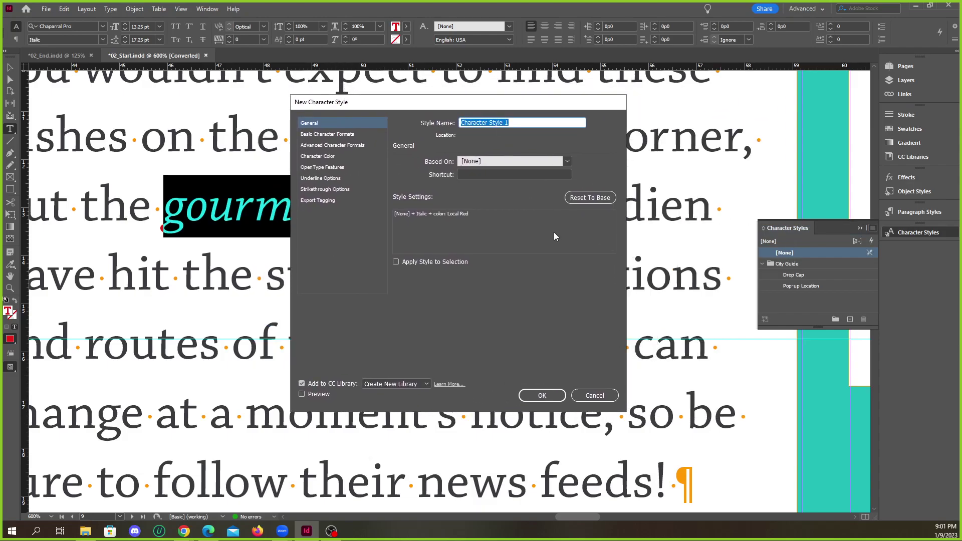
left_click(594, 397)
Create an unnamed character style from the selected words, apply it to them, and delete it again.
left_click(850, 319)
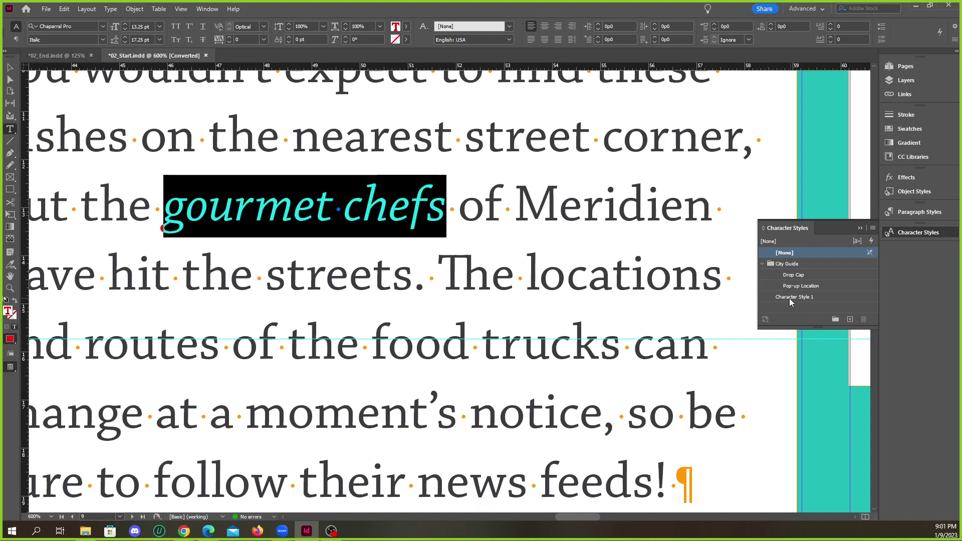
left_click(811, 296)
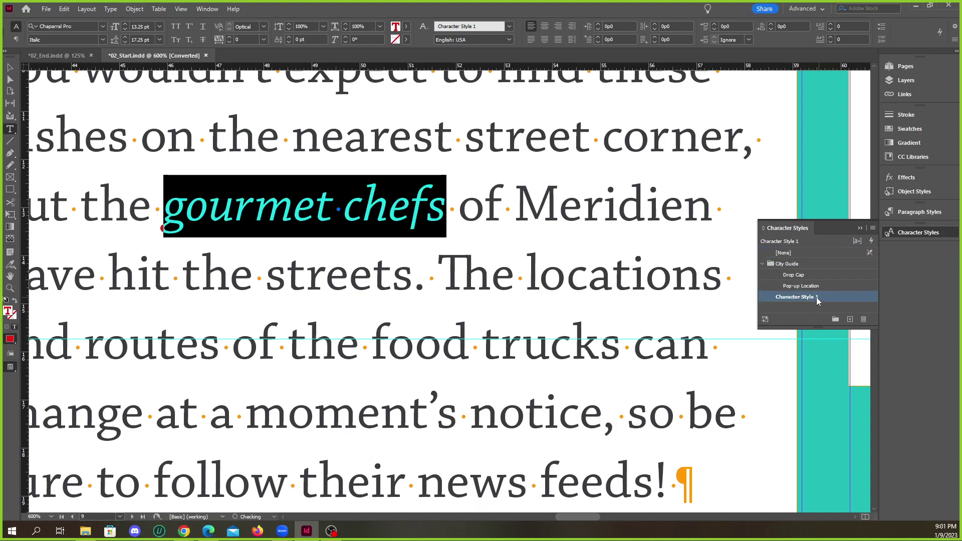
left_click(863, 319)
left_click(496, 286)
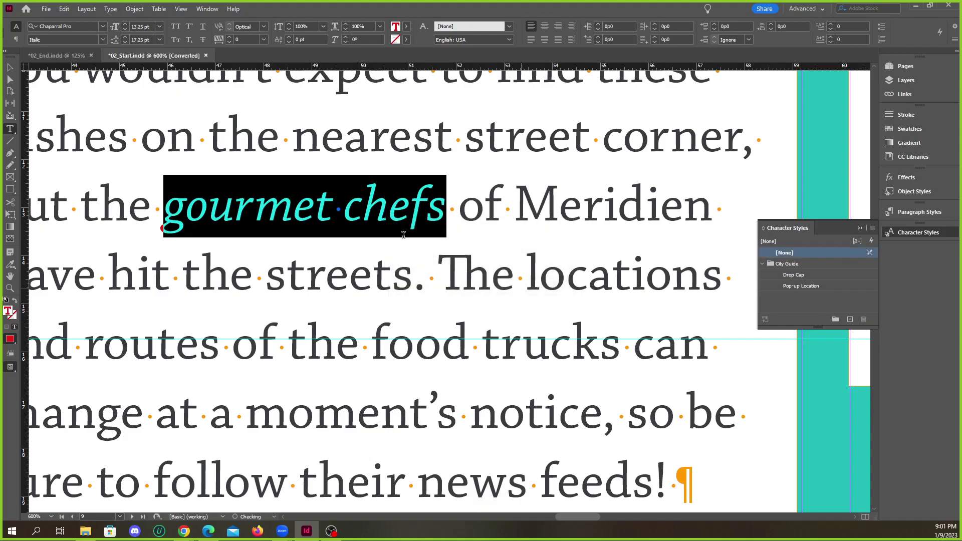
Create a new character style named "red italic" from the formatting of the selected words "gourmet chefs".
left_click(873, 228)
left_click(852, 231)
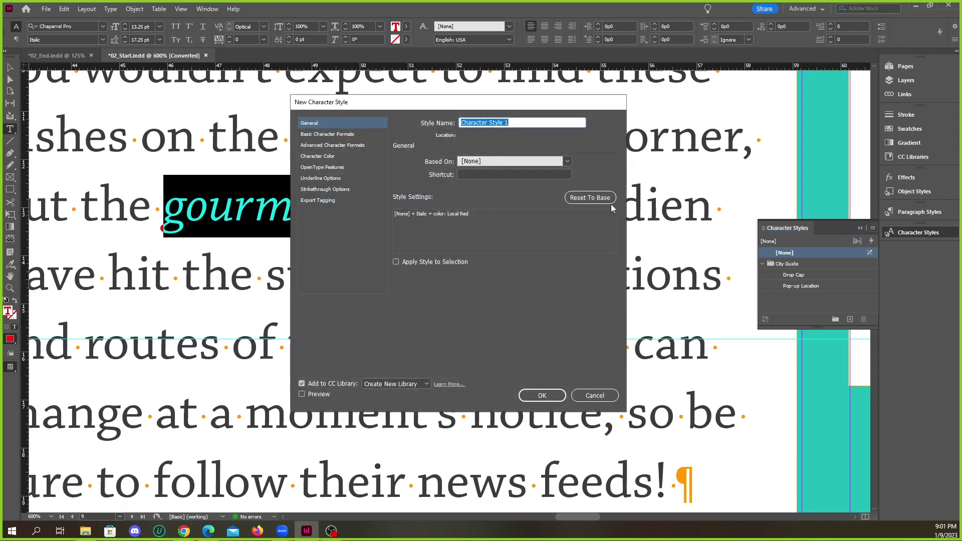
left_click_drag(448, 107, 497, 109)
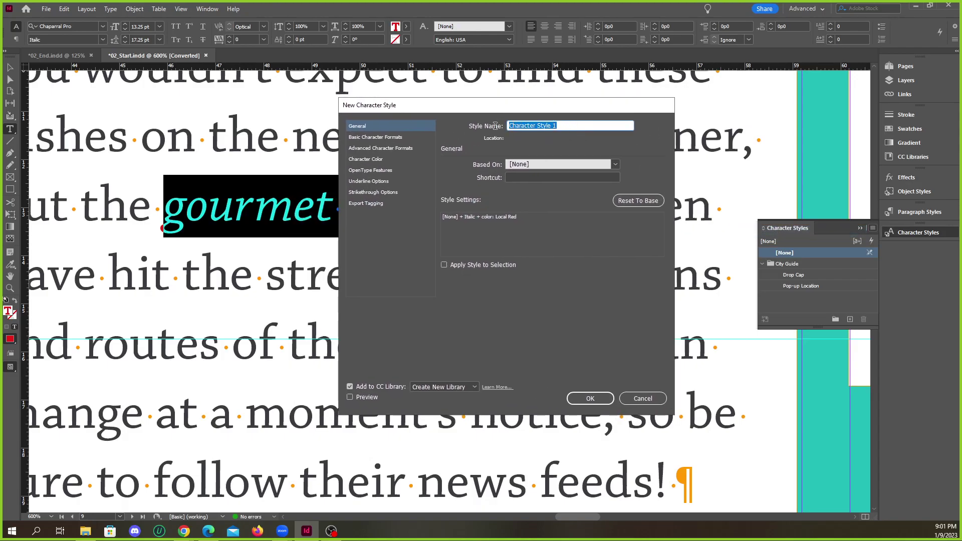
type("red italic")
left_click(590, 398)
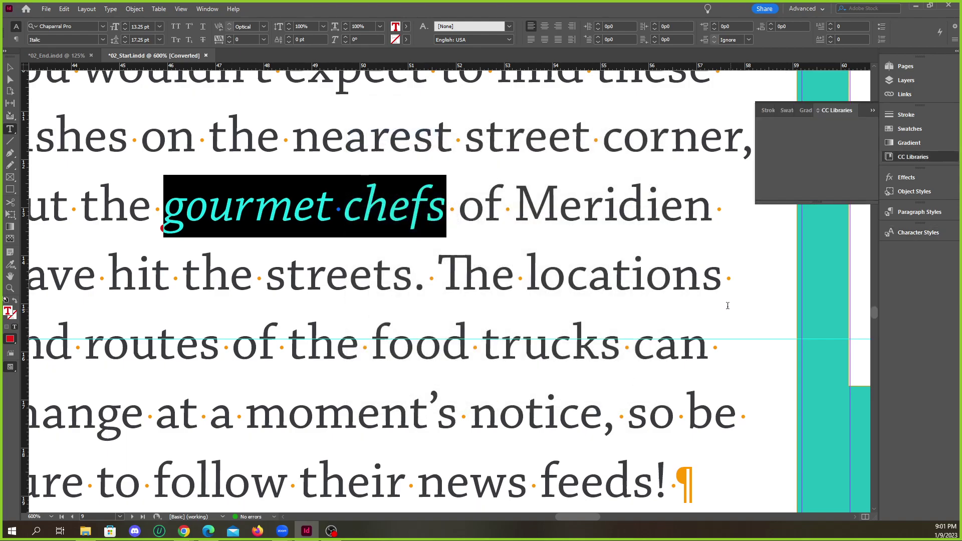
left_click(905, 234)
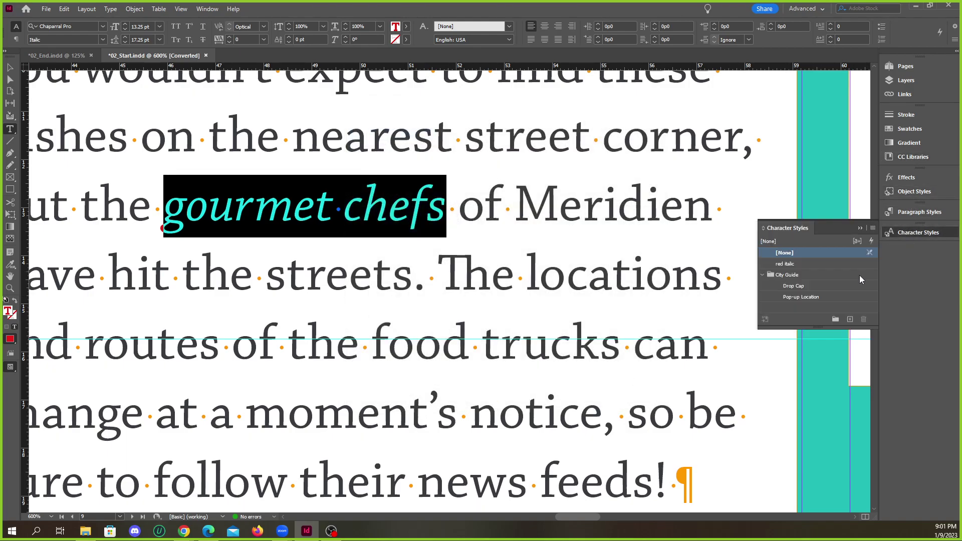
Move the red italic character style into the City Guide group and apply it to "gourmet chefs".
left_click(913, 231)
left_click(913, 232)
left_click_drag(817, 329, 806, 375)
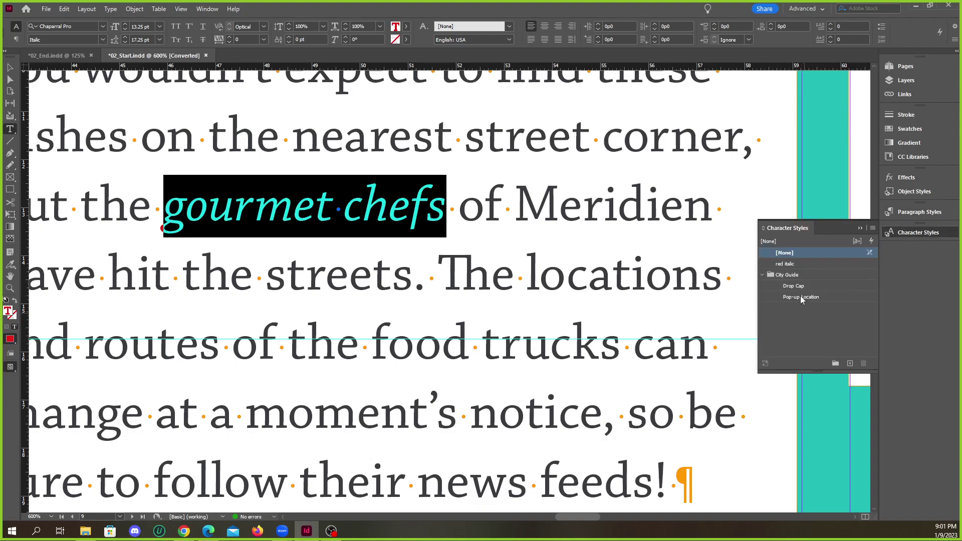
left_click(793, 265)
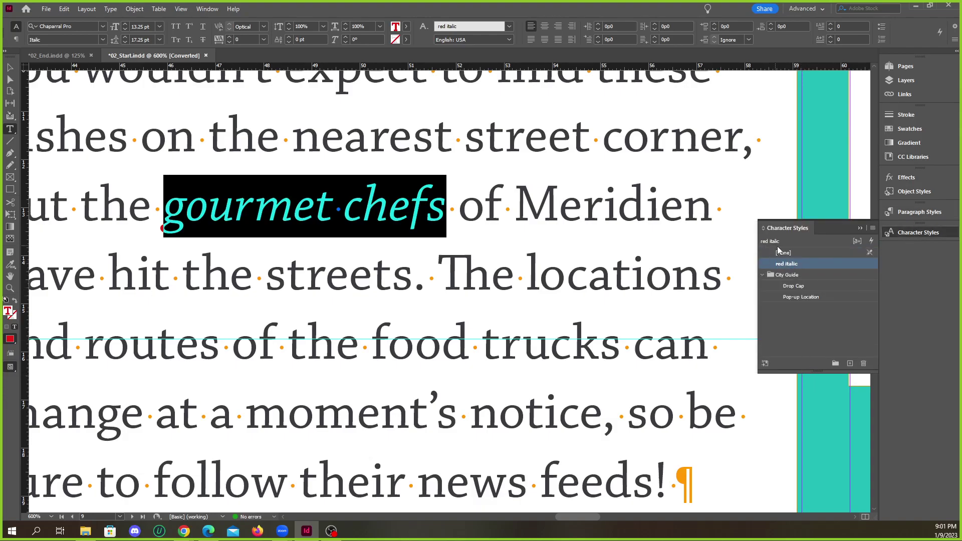
left_click_drag(783, 263, 849, 272)
left_click(802, 296)
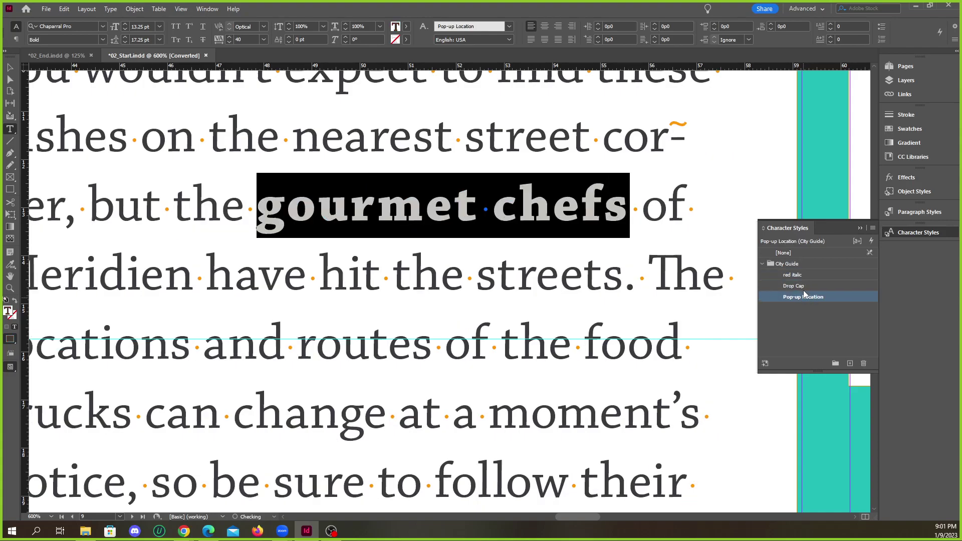
left_click(802, 275)
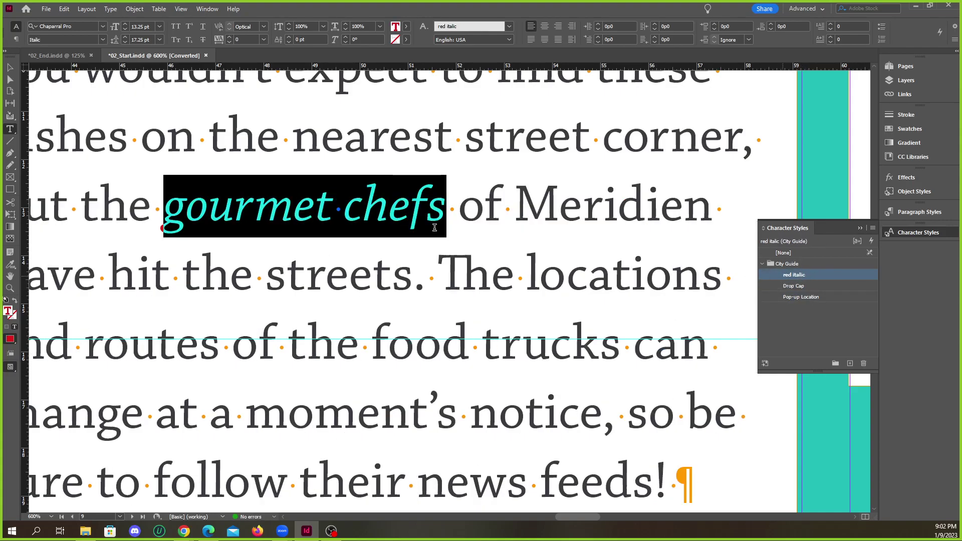
Compare the character style applied to "gourmet chefs" with that of the neighbouring words "of Meridien".
left_click(414, 223)
left_click_drag(165, 205, 386, 209)
left_click_drag(455, 208, 516, 275)
left_click(531, 212)
left_click_drag(514, 211, 592, 222)
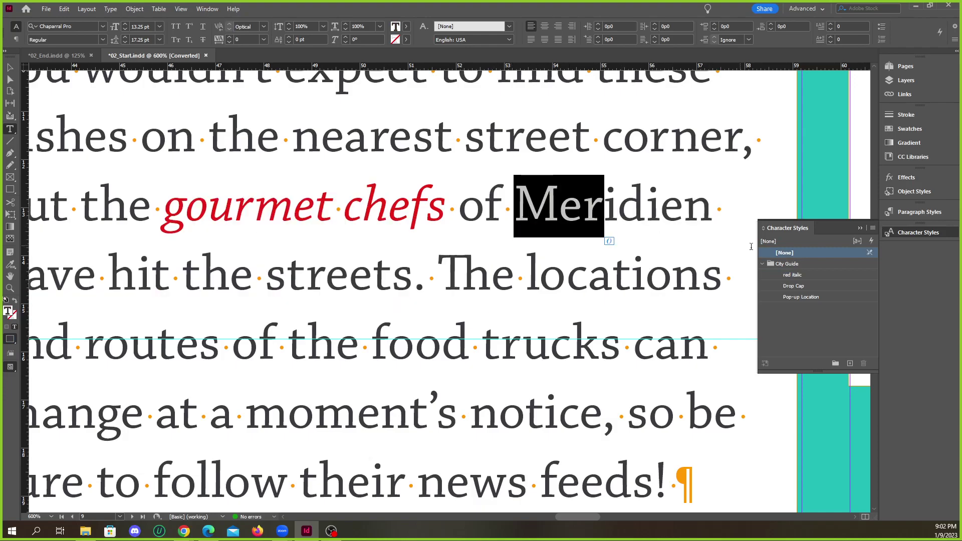
Apply the red italic character style to the letters "Mer" in "Meridien", then reset them to [None].
left_click(795, 274)
left_click(632, 276)
left_click_drag(514, 206, 599, 205)
left_click(807, 277)
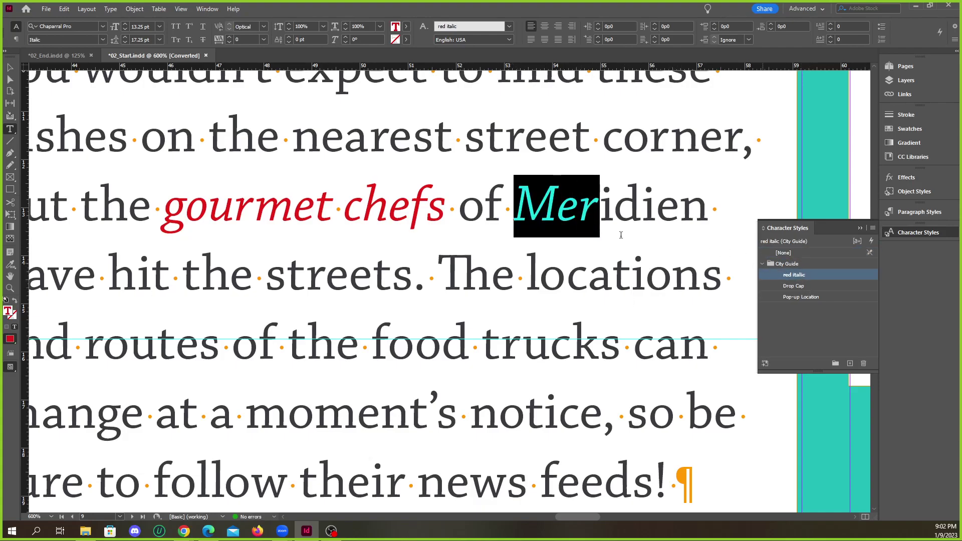
right_click(823, 276)
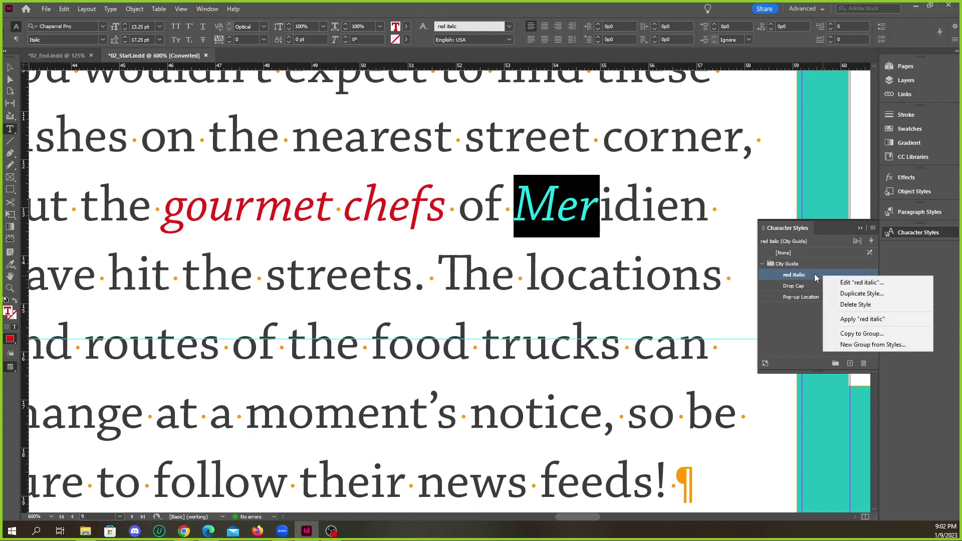
left_click(573, 215)
left_click_drag(598, 205, 515, 206)
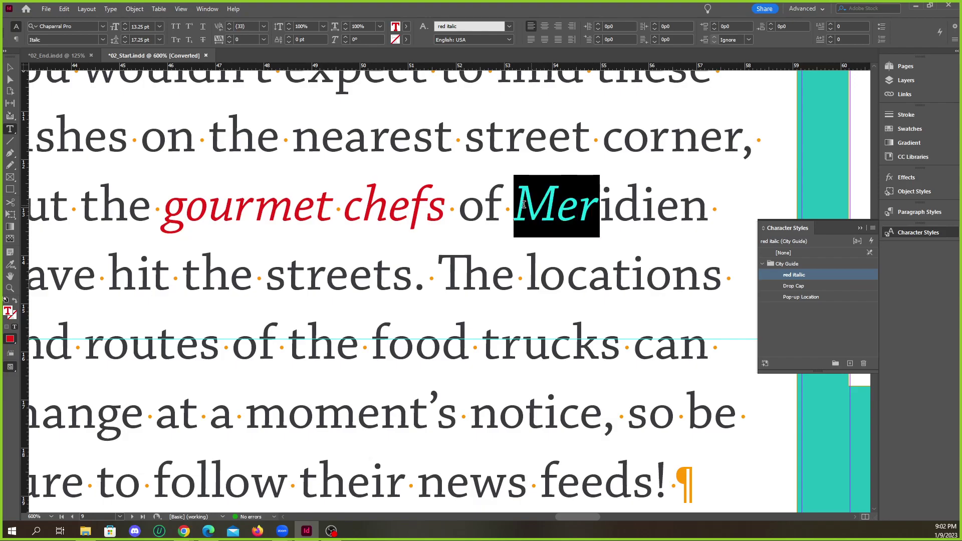
left_click(791, 254)
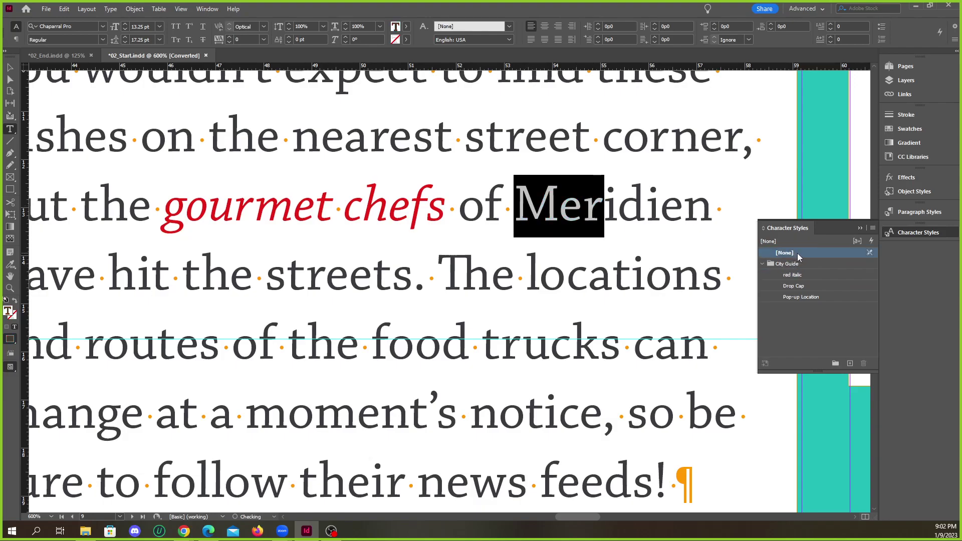
Try the red italic, Drop Cap and Pop-up Location character styles on "Mer" in "Meridien", returning it to [None].
left_click(612, 209)
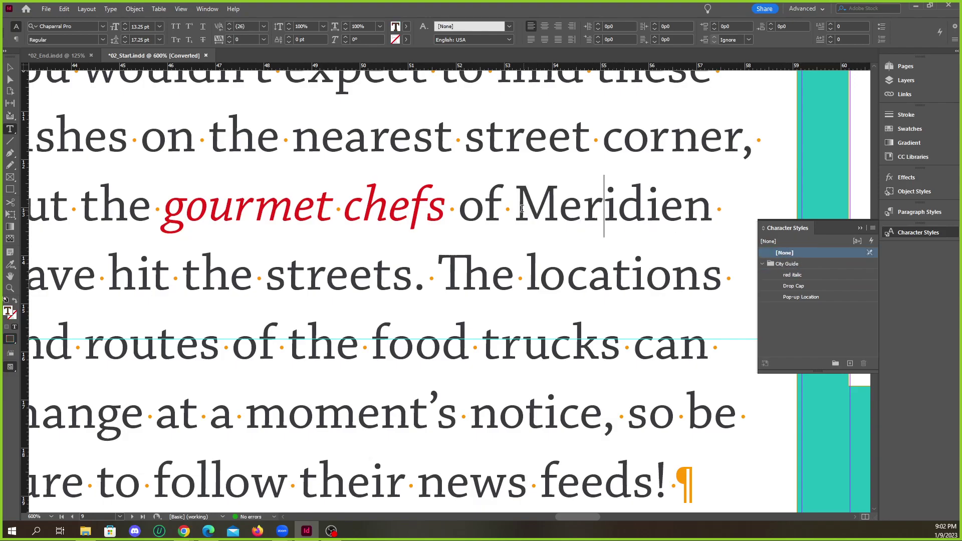
left_click_drag(603, 210, 516, 210)
left_click(800, 276)
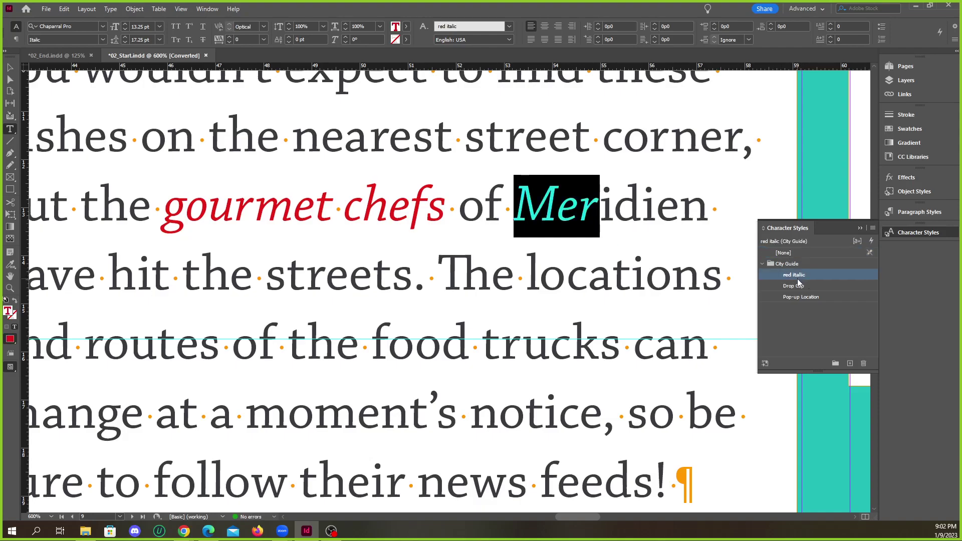
left_click(789, 255)
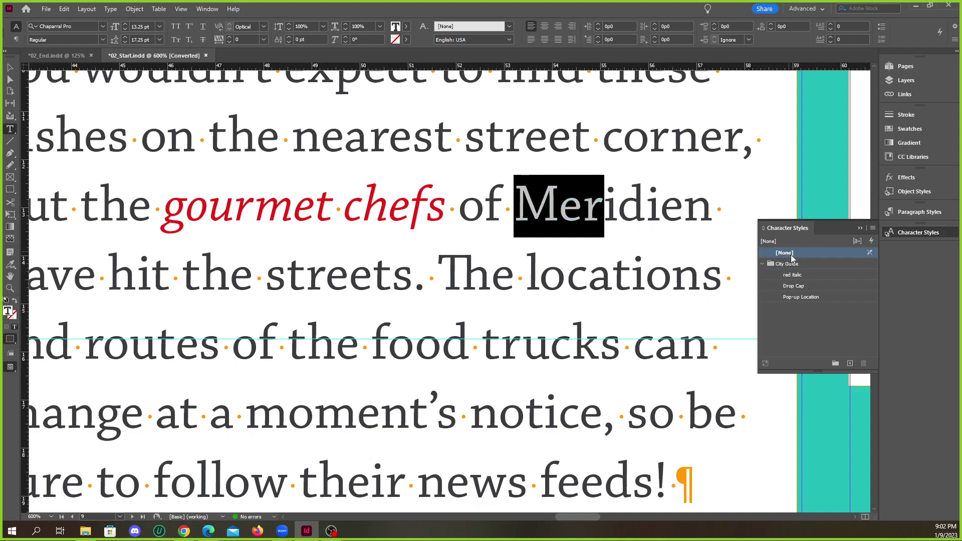
left_click(799, 287)
left_click(804, 297)
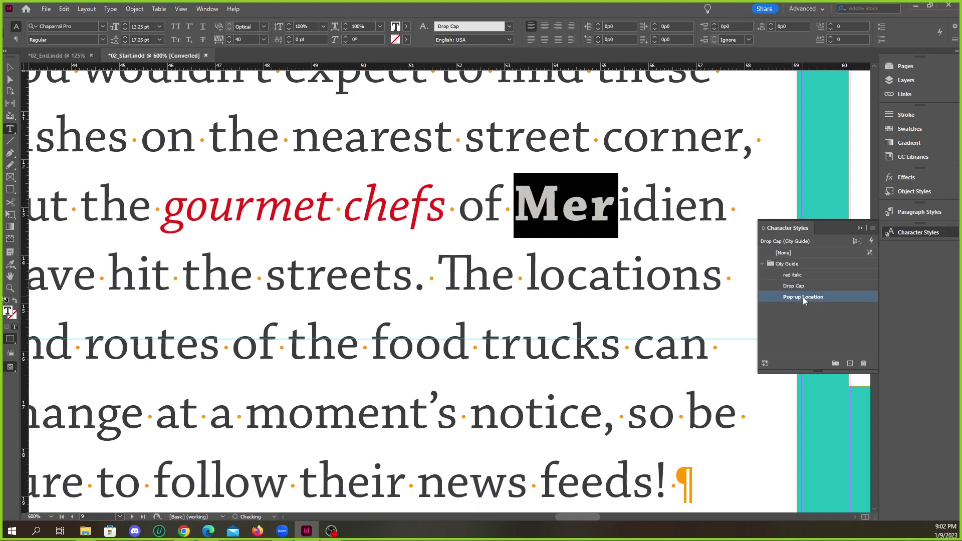
left_click(800, 275)
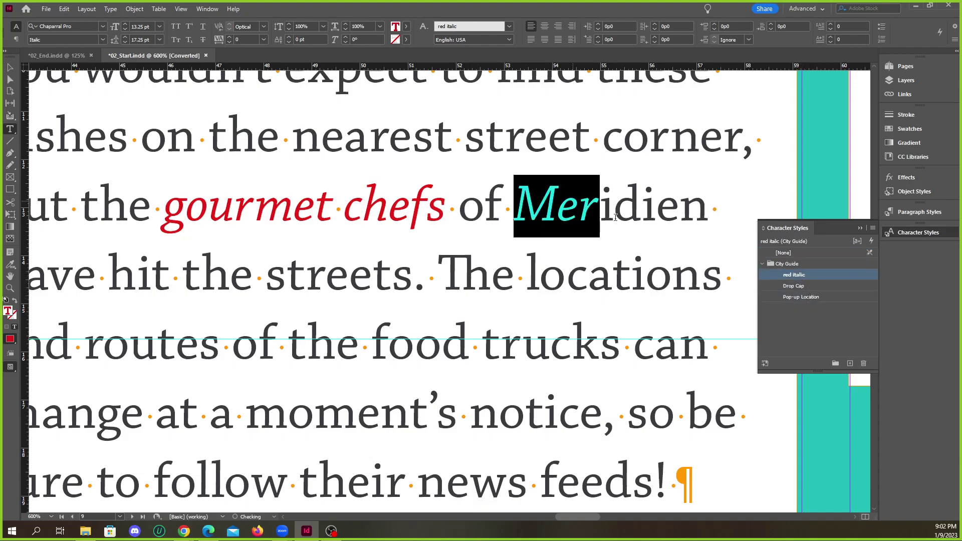
left_click(785, 253)
left_click(420, 219)
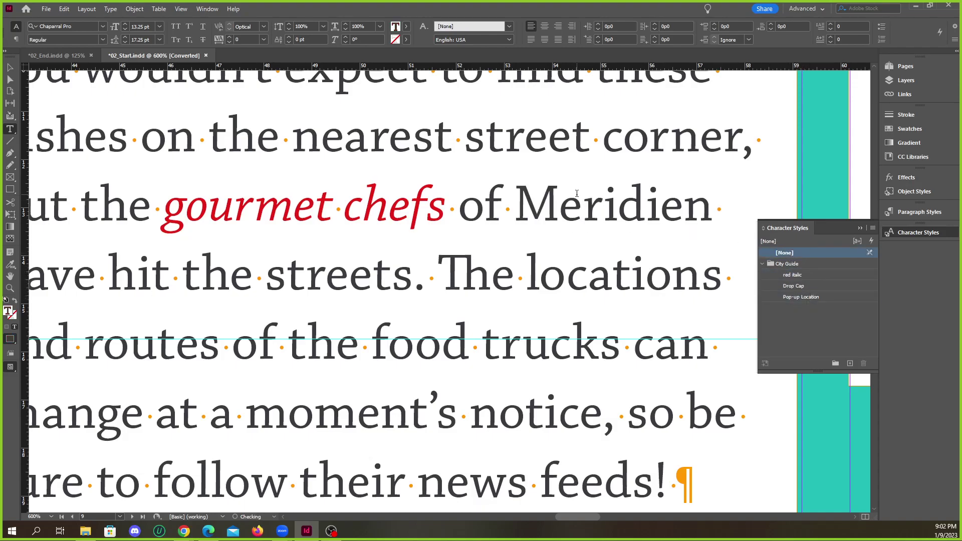
Apply the red italic character style to "edible plants" in the Official Edible City Walking Tour paragraph.
key("ctrl+2")
left_click_drag(276, 217, 368, 220)
scroll(372, 240, "down", 3)
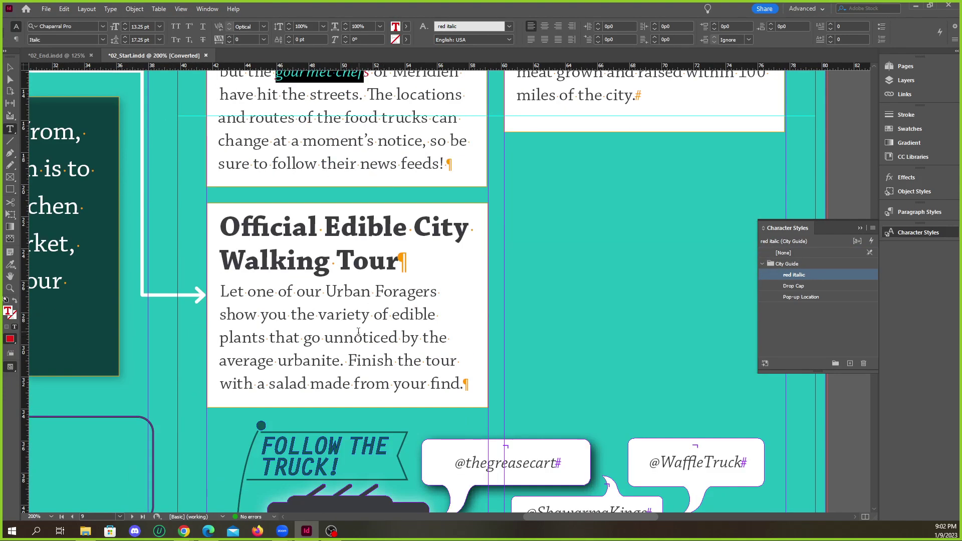
left_click_drag(393, 314, 262, 333)
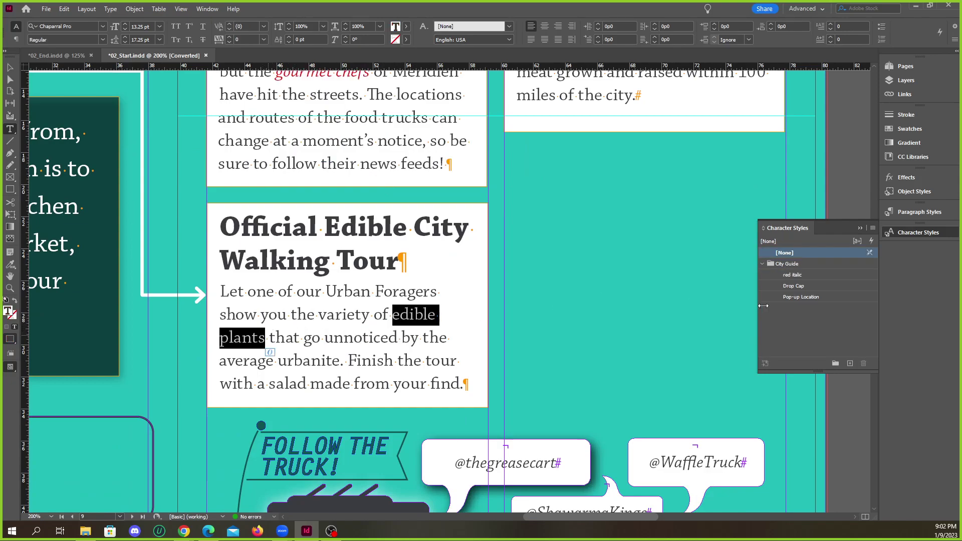
left_click(795, 274)
left_click(382, 325)
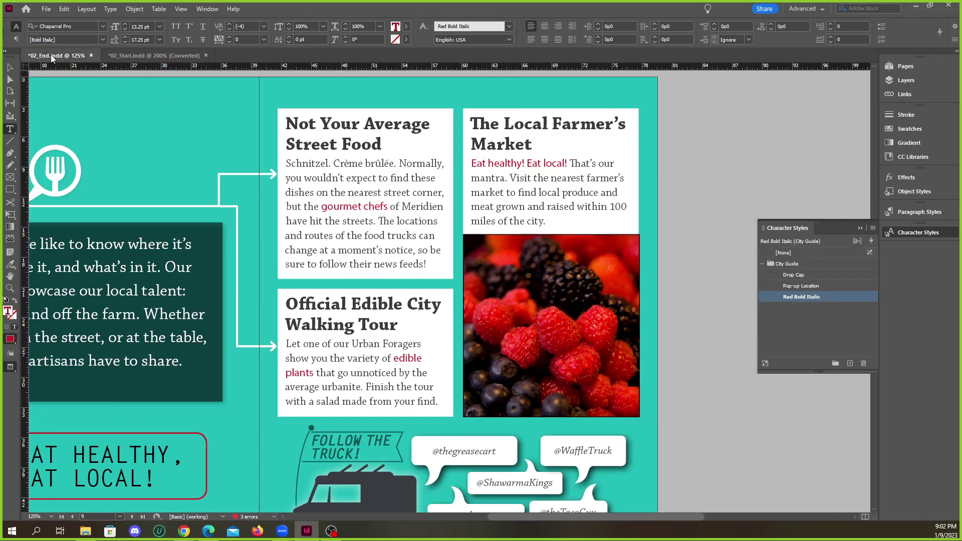
Check the highlighted phrases in 02_End.indd and apply the red italic character style to "Eat healthy! Eat local!" in 02_Start.indd.
left_click(51, 55)
left_click(143, 56)
scroll(433, 279, "up", 4)
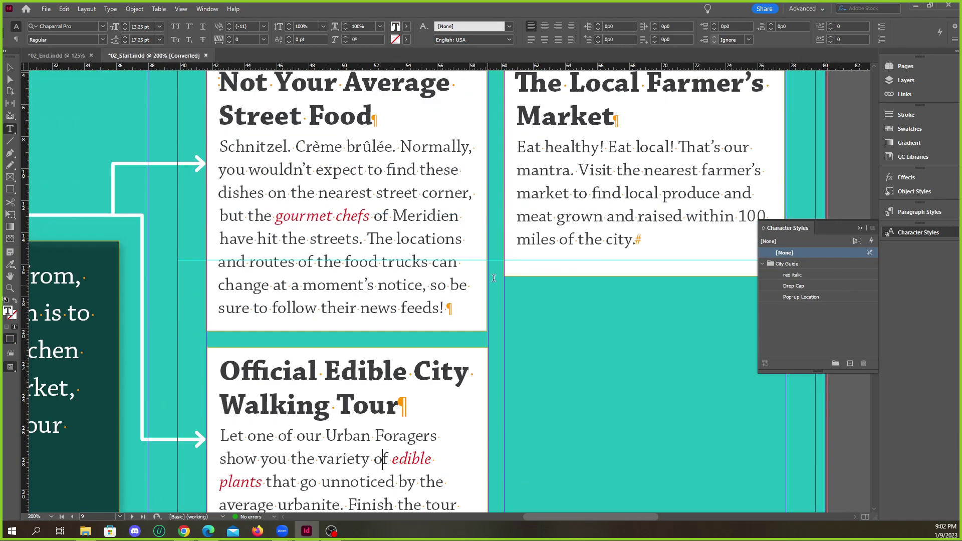
left_click_drag(518, 219, 672, 220)
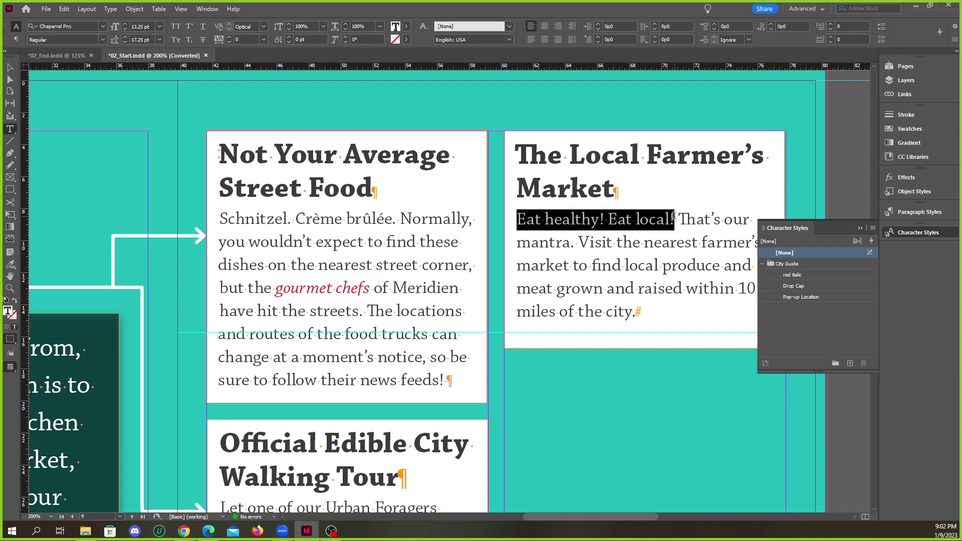
left_click(802, 275)
left_click(860, 228)
left_click(653, 243)
Examine the styled phrases "gourmet chefs", "Eat healthy! Eat local!" and "edible plants" across the three text frames.
scroll(403, 294, "down", 1)
scroll(403, 294, "down", 5)
scroll(402, 295, "up", 5)
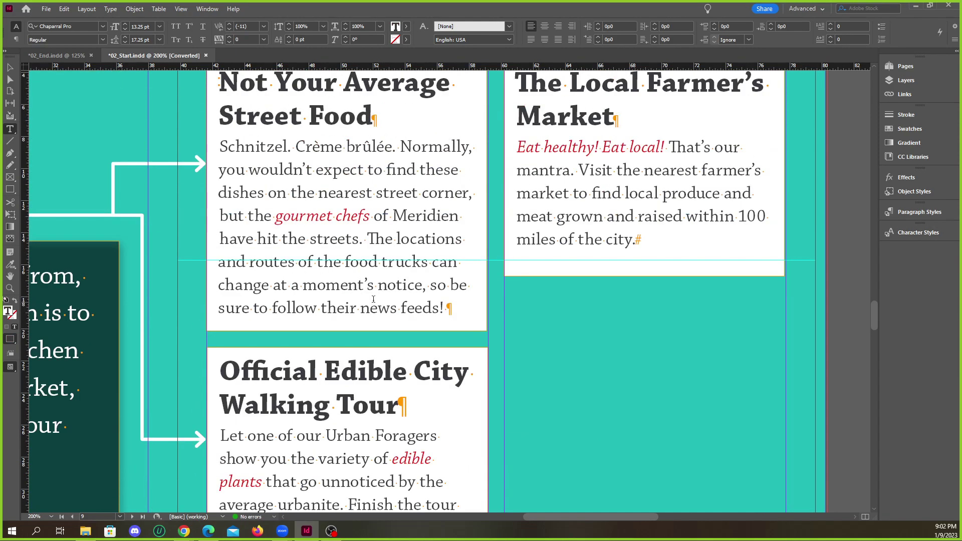
scroll(365, 257, "left", 5)
scroll(622, 275, "up", 3)
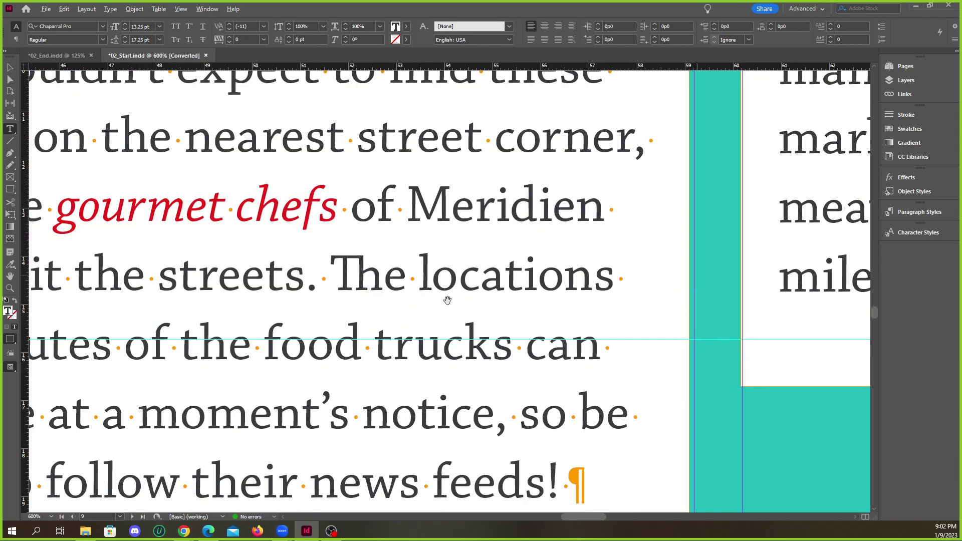
scroll(421, 273, "down", 2)
scroll(420, 271, "up", 2)
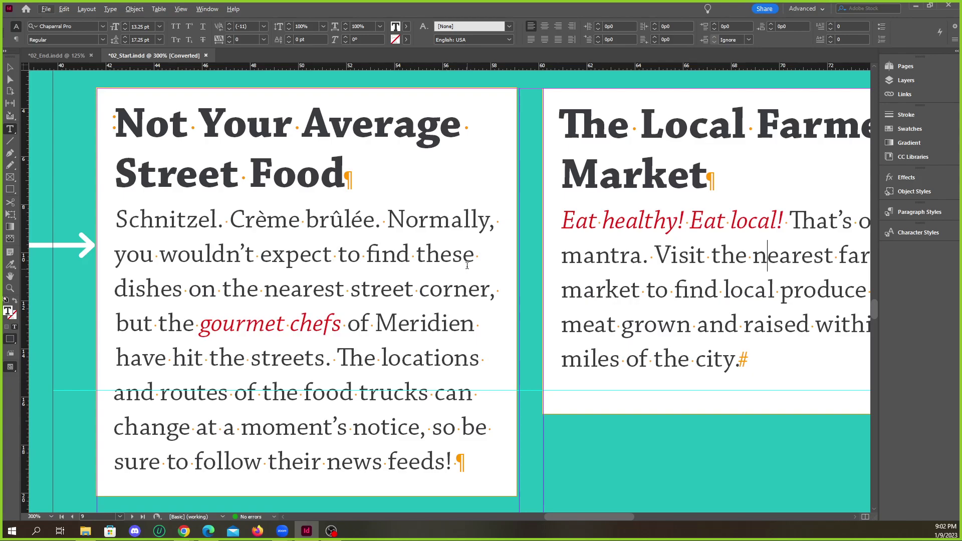
double_click(303, 325)
left_click(340, 325)
mouse_move(337, 326)
left_mouse_down()
mouse_move(202, 325)
mouse_move(342, 323)
left_mouse_up()
left_click(241, 326)
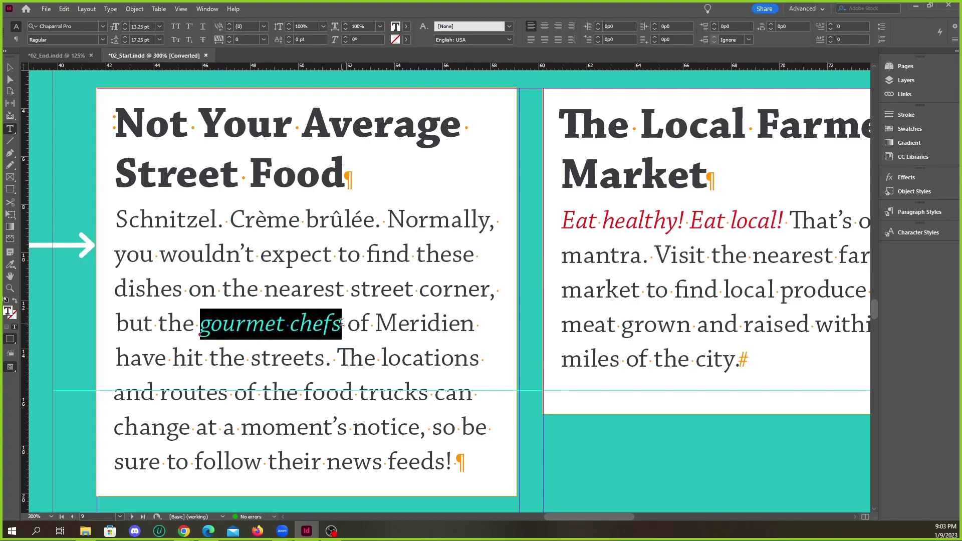
left_click_drag(561, 222, 783, 216)
scroll(386, 296, "down", 8)
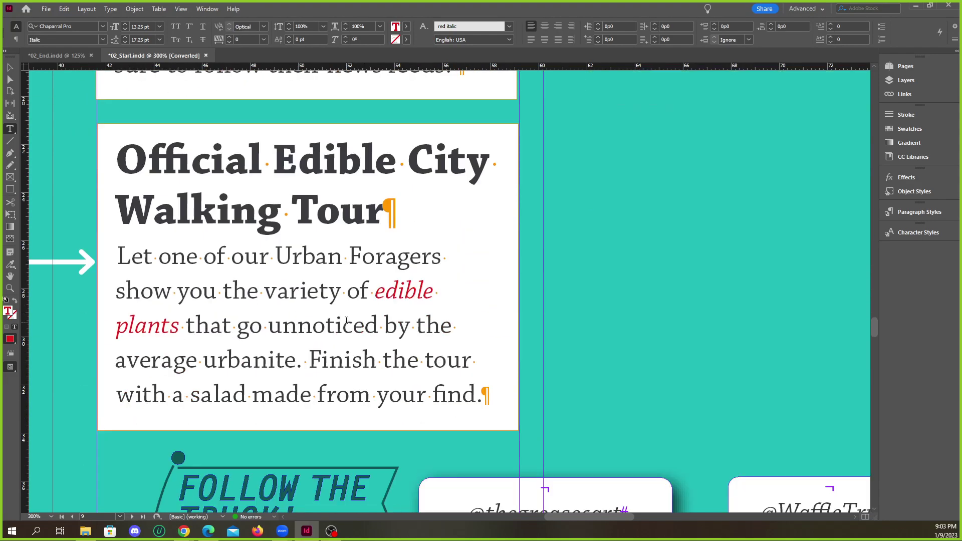
left_click_drag(372, 294, 454, 346)
left_click(368, 294)
left_click_drag(376, 292, 435, 293)
scroll(219, 290, "up", 8)
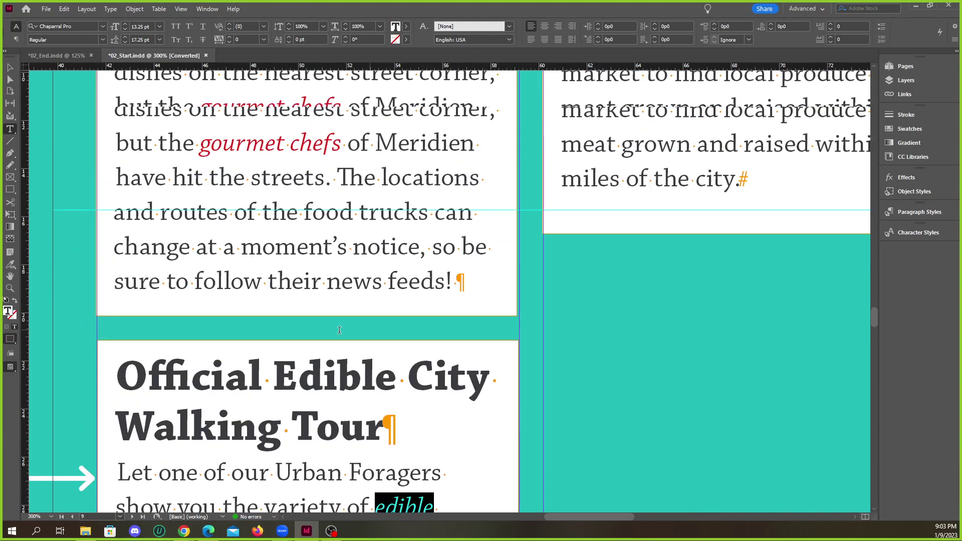
Override the formatting of "gourmet chefs" locally with a Local Green fill and the Bold font style.
left_click_drag(200, 326, 342, 325)
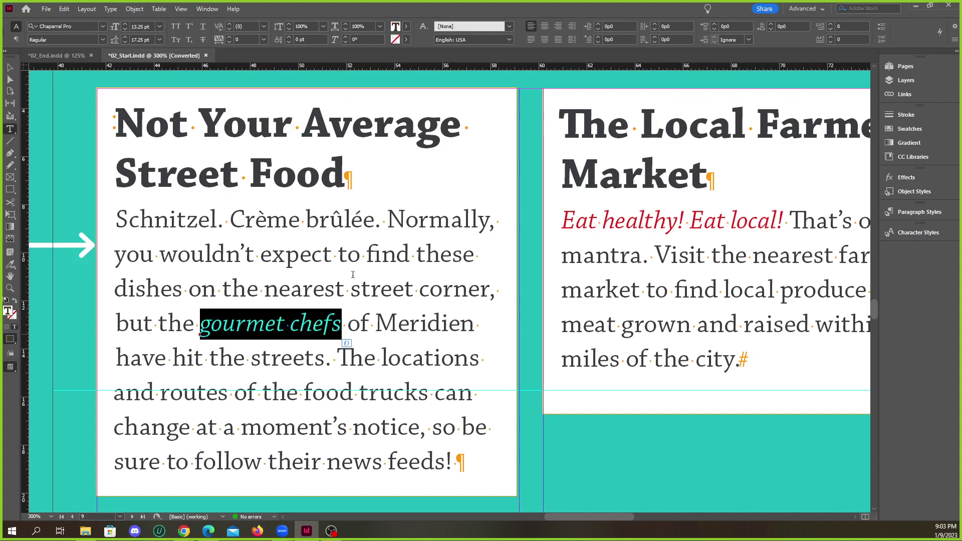
left_click(406, 26)
left_click(320, 113)
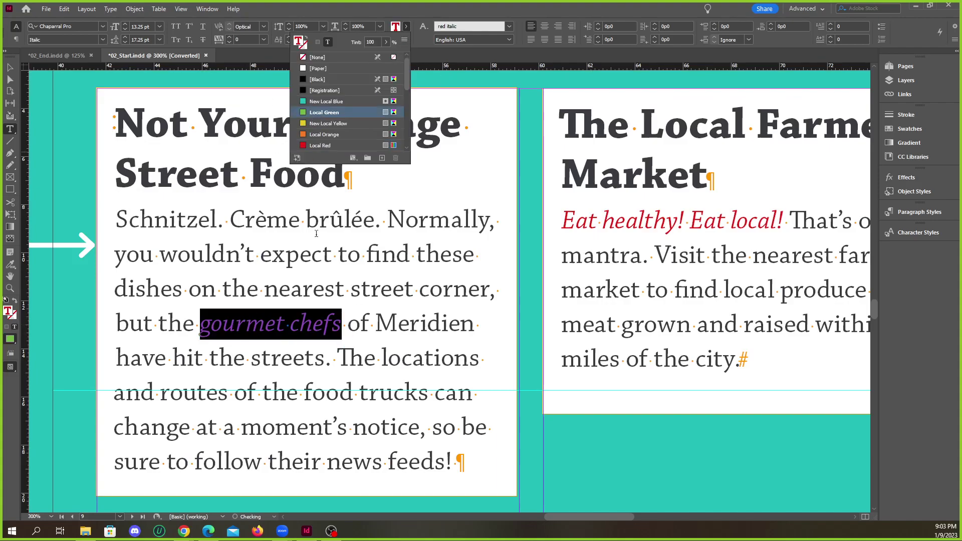
left_click(90, 40)
left_click(102, 39)
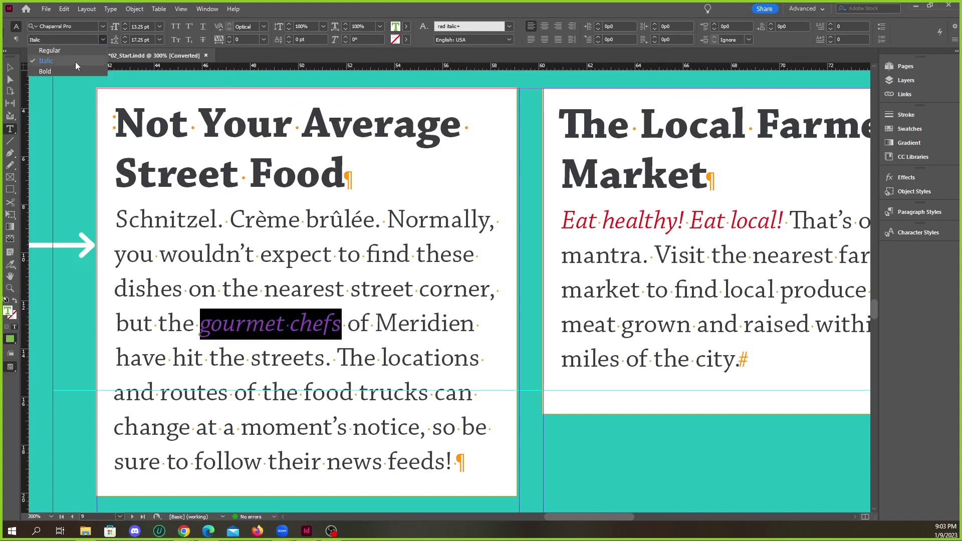
left_click(53, 73)
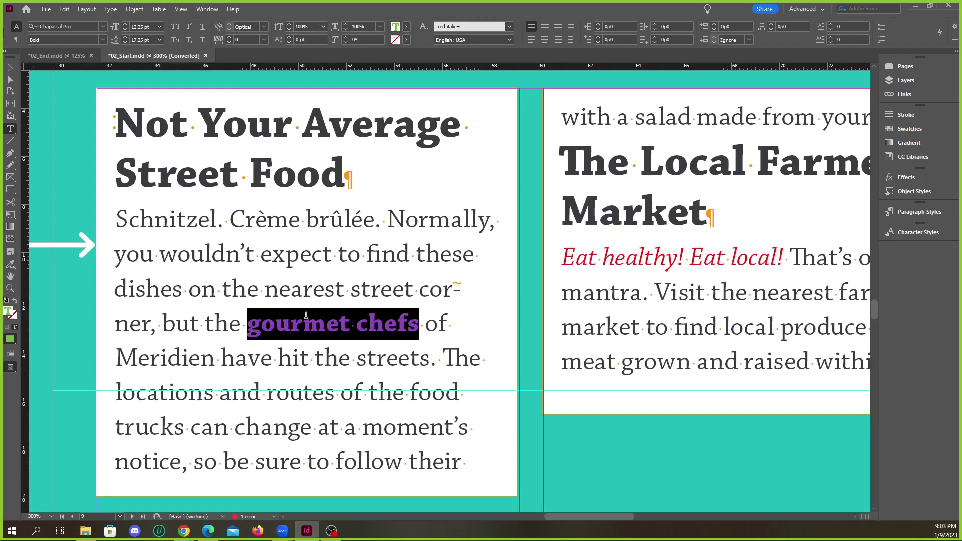
left_click(324, 323)
Compare the locally overridden "gourmet chefs" with the other red italic phrases on the page.
scroll(357, 323, "down", 10)
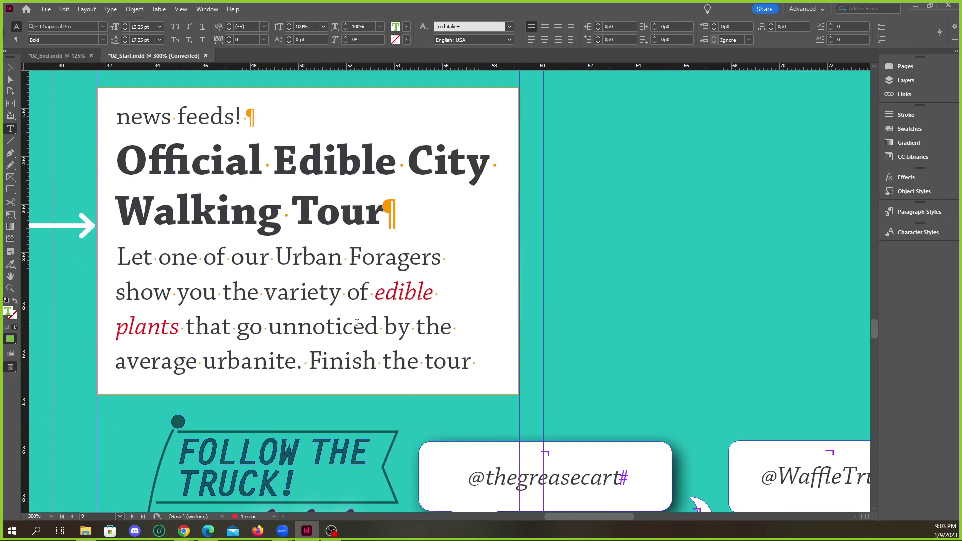
scroll(357, 323, "up", 8)
left_click_drag(247, 216, 415, 215)
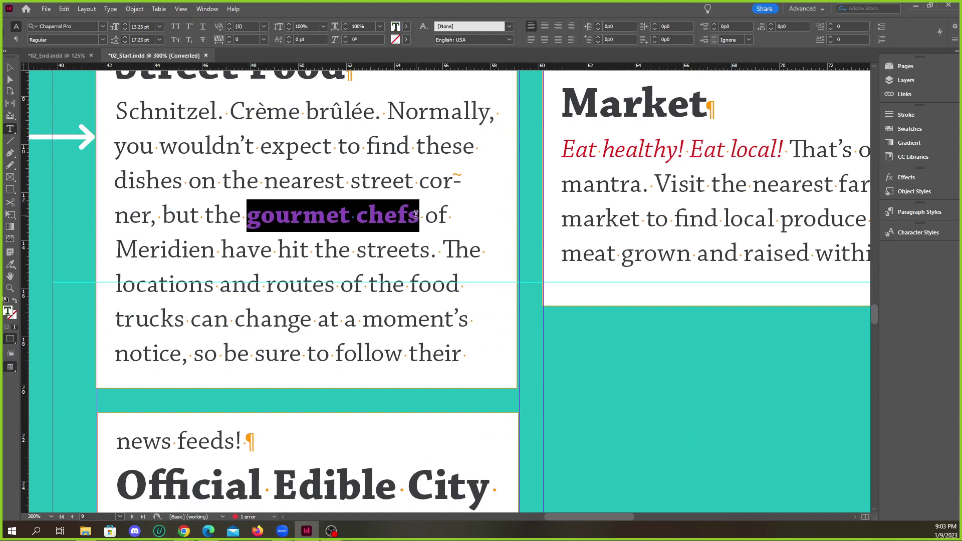
left_click_drag(563, 149, 624, 146)
left_click(290, 216)
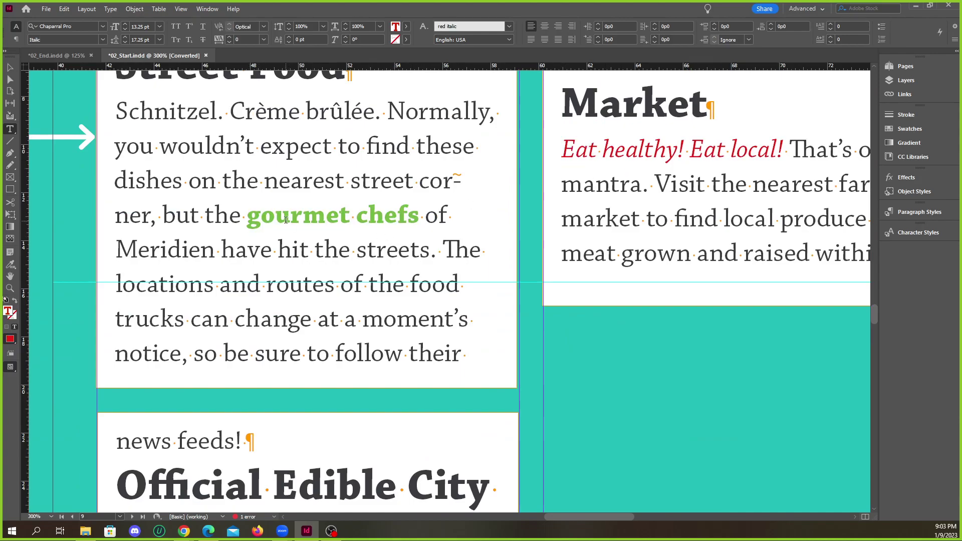
double_click(257, 216)
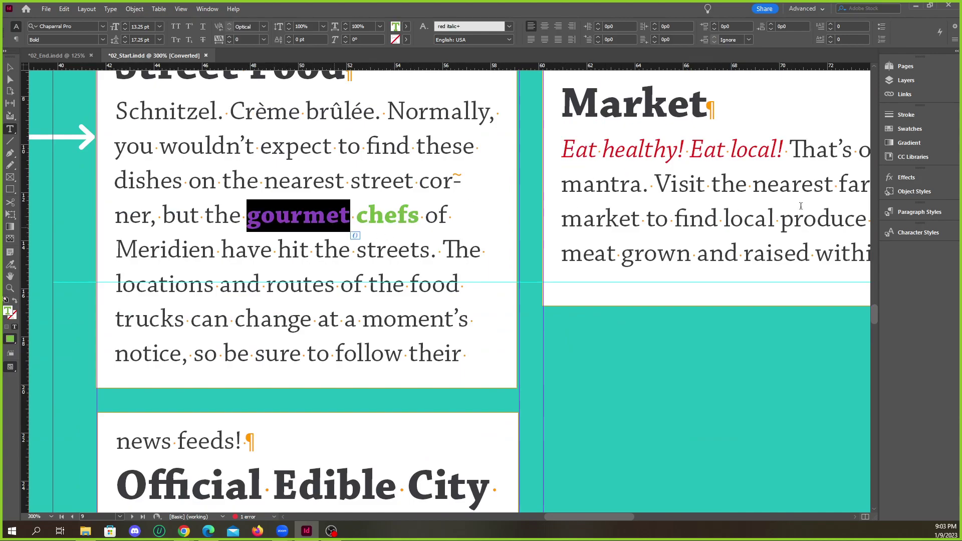
left_click(481, 216)
Reapply the red italic character style to "gourmet chefs" to clear its green bold override, and review the text frames.
left_click_drag(420, 216, 247, 215)
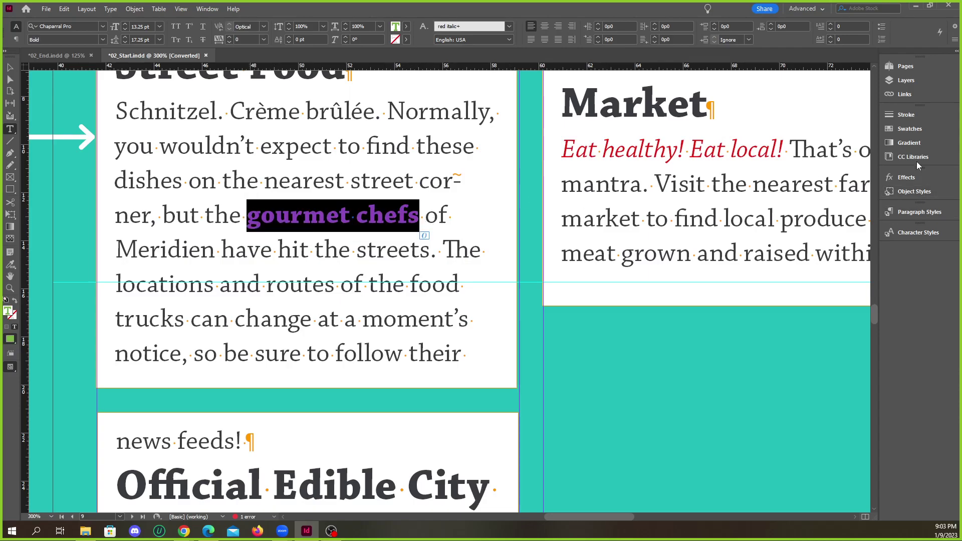
left_click(912, 232)
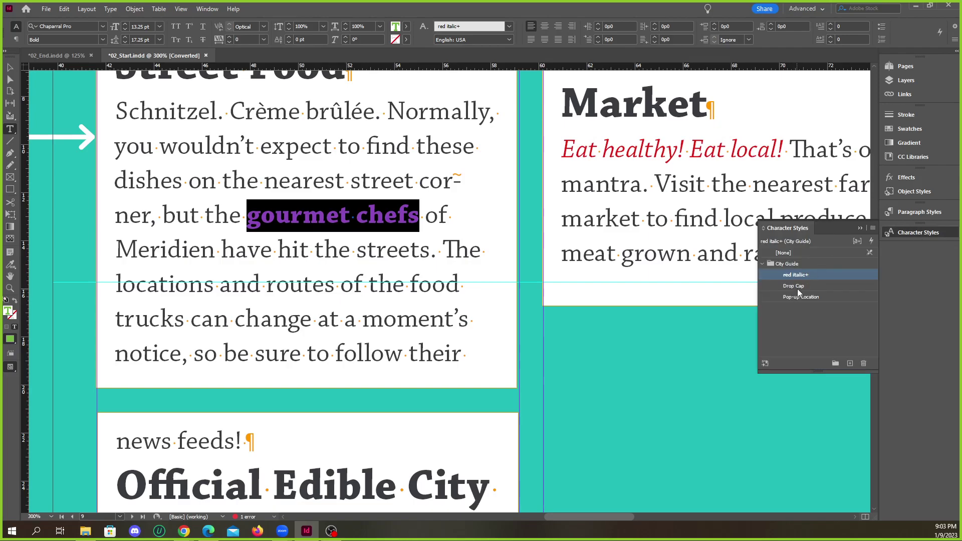
left_click(821, 275)
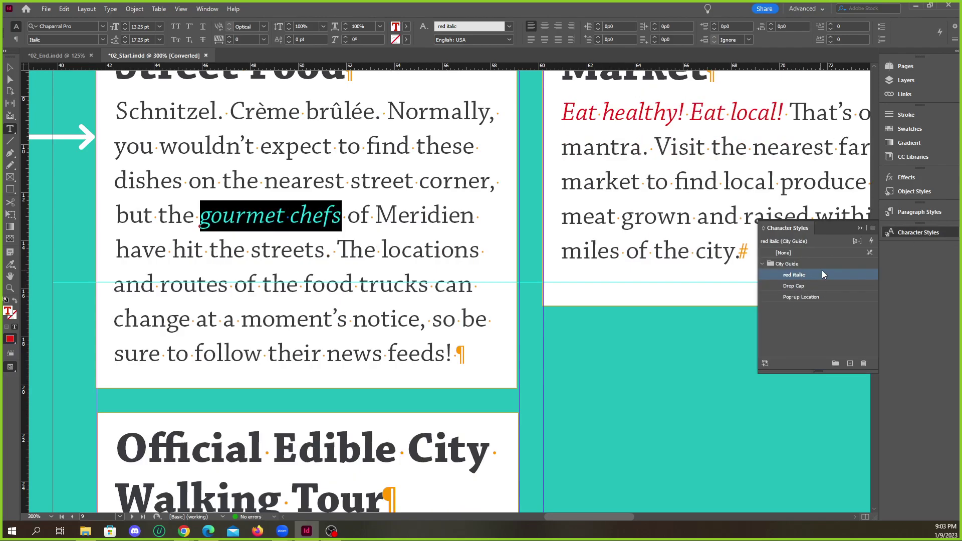
left_click(281, 221)
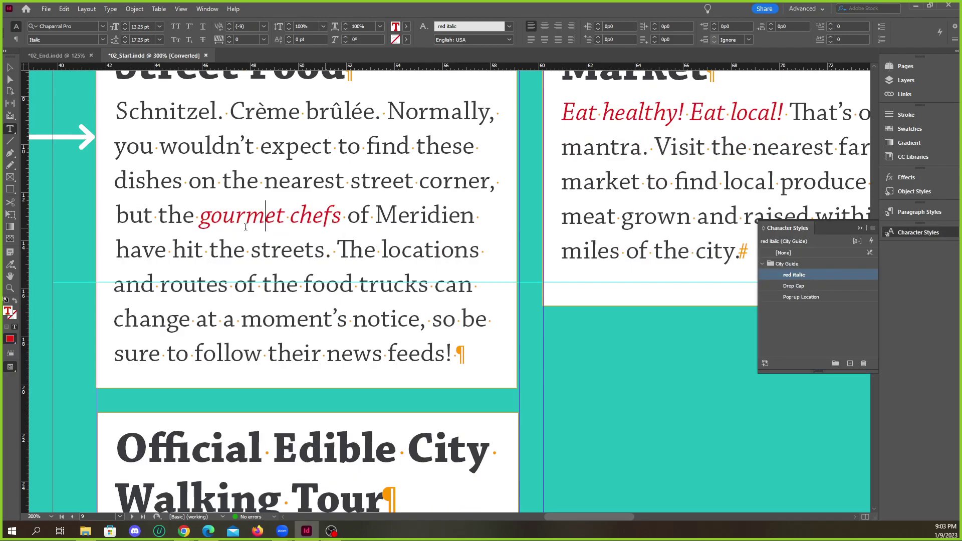
scroll(249, 226, "up", 3)
scroll(281, 236, "down", 9)
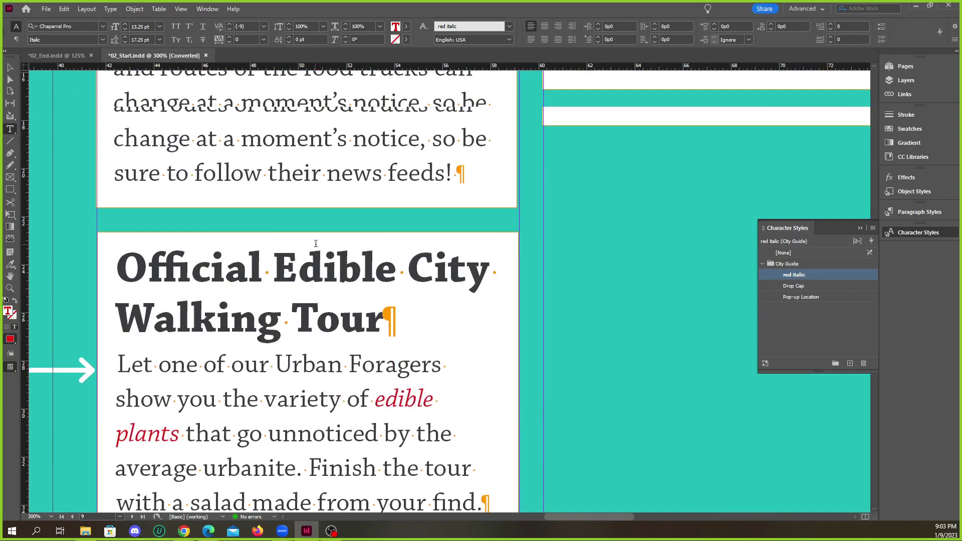
scroll(315, 243, "up", 8)
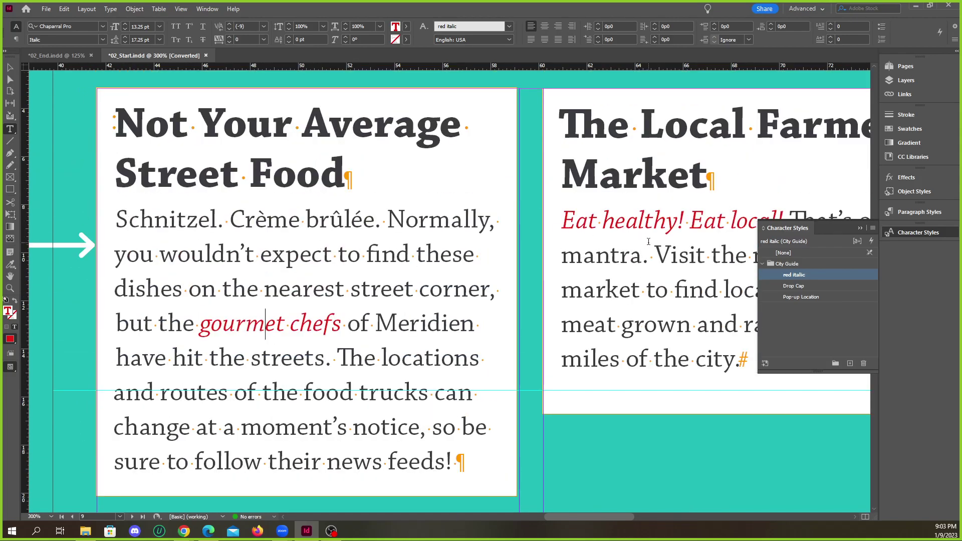
Rename the red italic character style applied to "gourmet chefs" as "red bold".
left_click(860, 228)
scroll(326, 288, "down", 2)
scroll(326, 288, "up", 3)
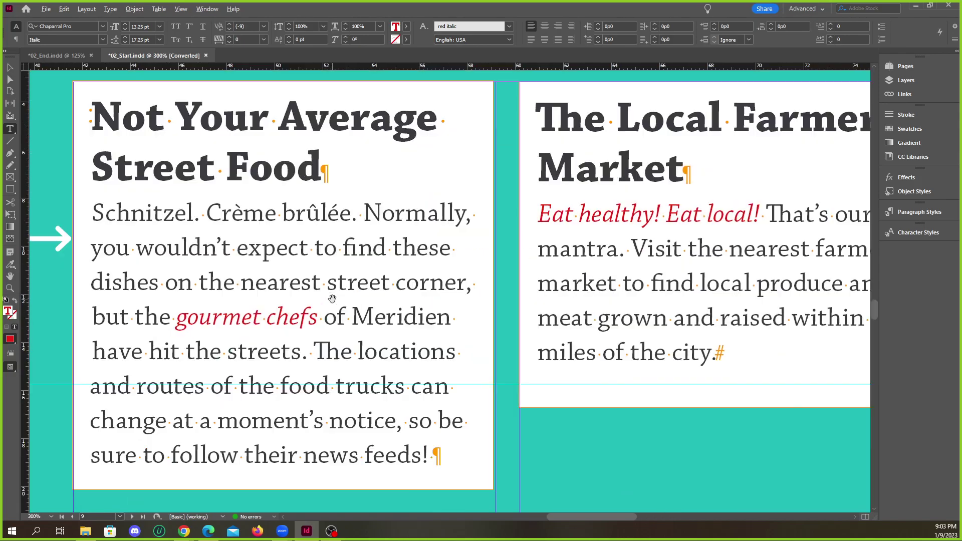
scroll(342, 301, "down", 3)
scroll(342, 301, "up", 3)
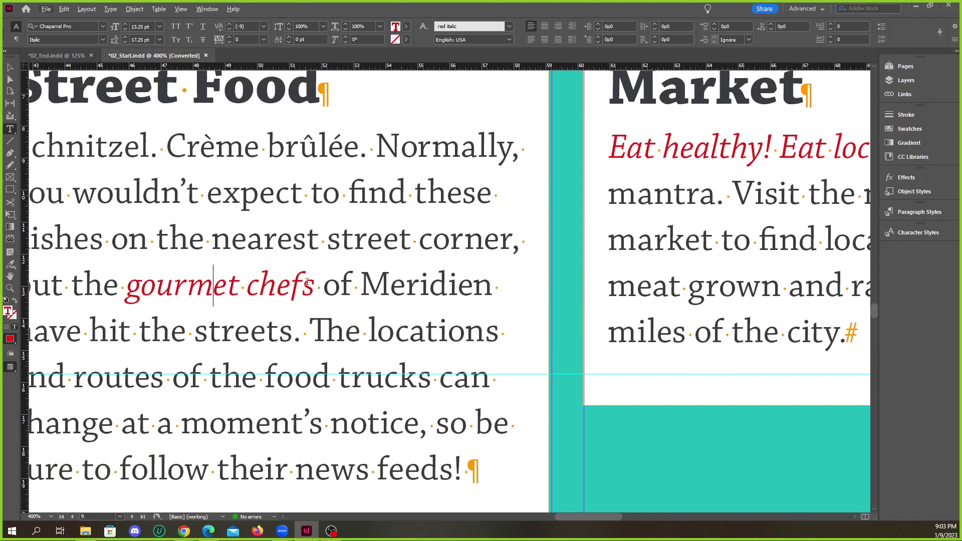
left_click_drag(127, 293, 315, 290)
left_click(259, 291)
left_click(926, 234)
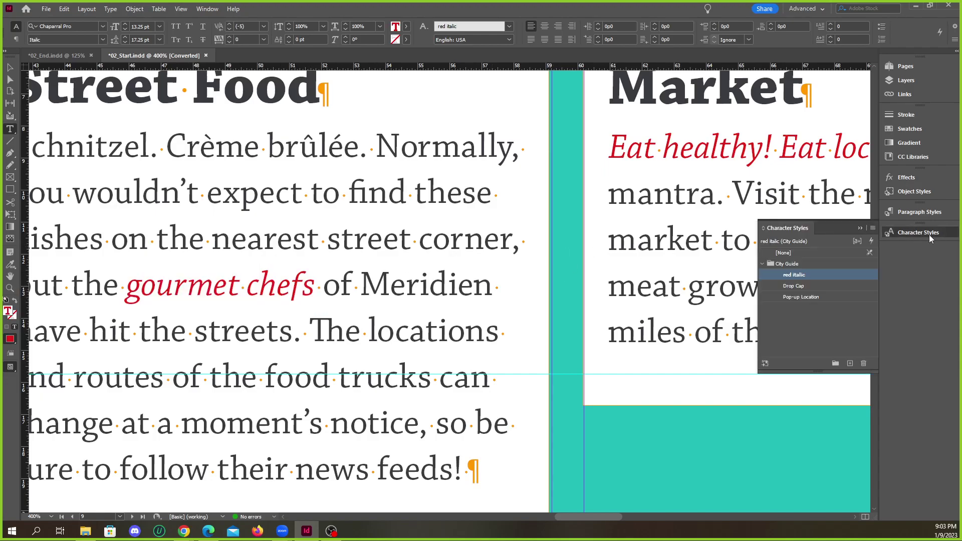
double_click(832, 276)
left_click_drag(542, 126, 520, 130)
type("bold")
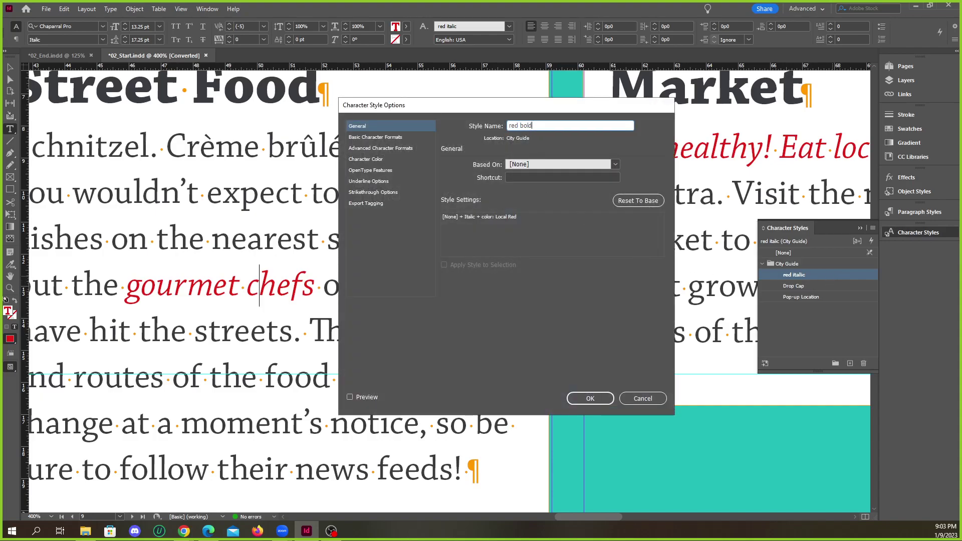
Change the font style in the red bold character style's basic formats to Bold and accept the style changes.
left_click(373, 138)
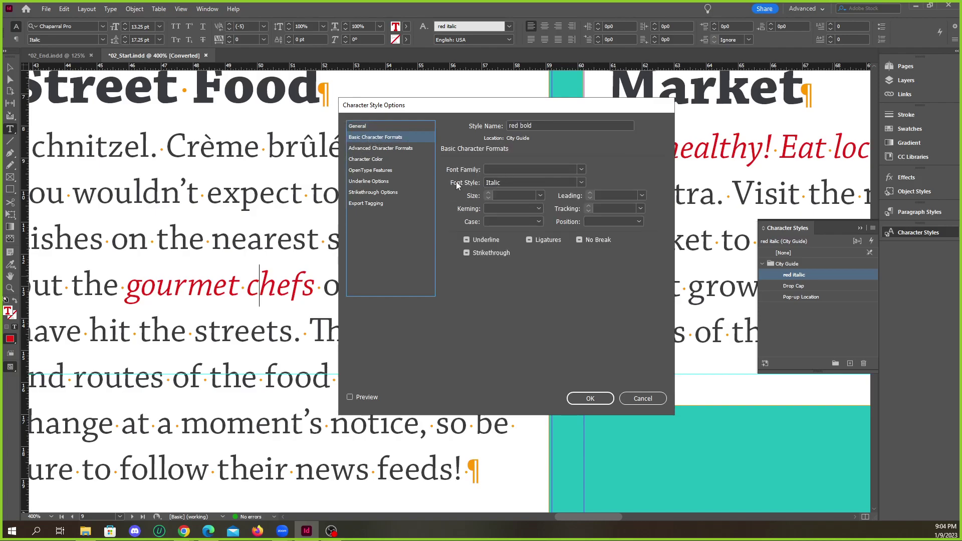
left_click(581, 183)
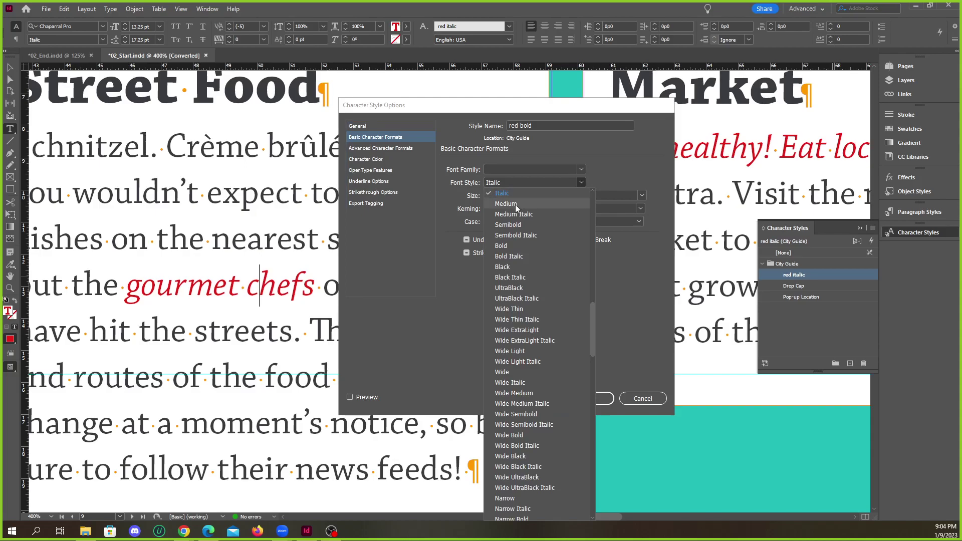
left_click(501, 245)
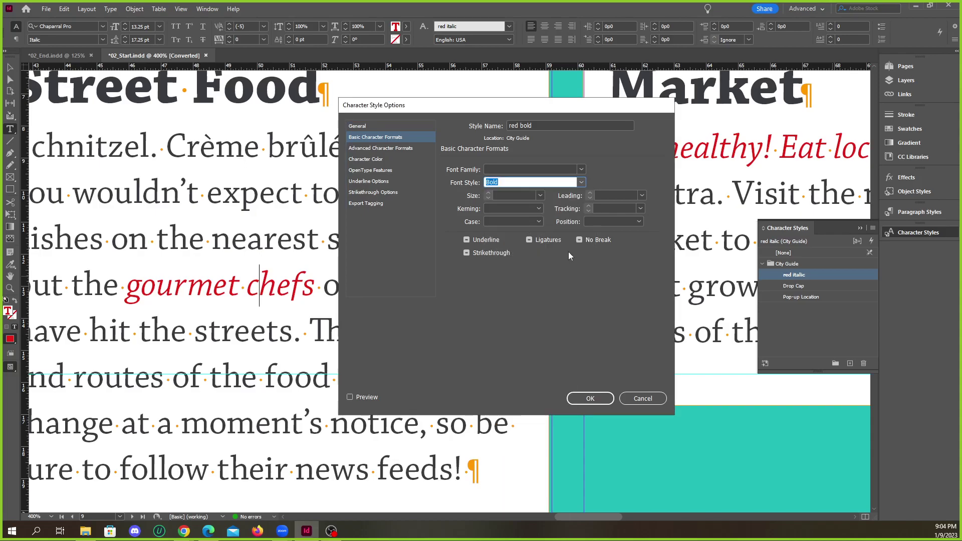
left_click(590, 399)
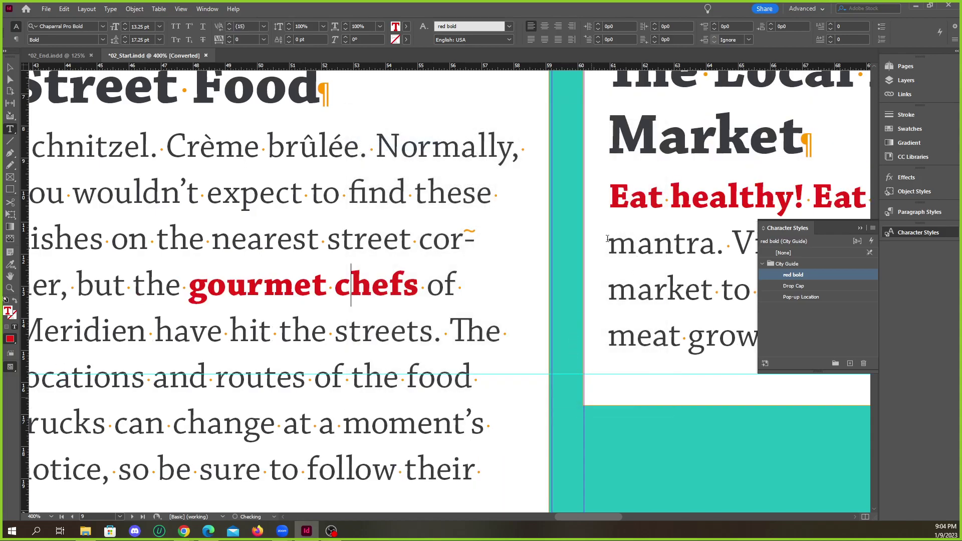
Override the fill of "gourmet chefs" locally with the Local Green swatch.
key("ctrl+minus")
key("ctrl+minus")
key("ctrl+minus")
scroll(372, 298, "up", 3)
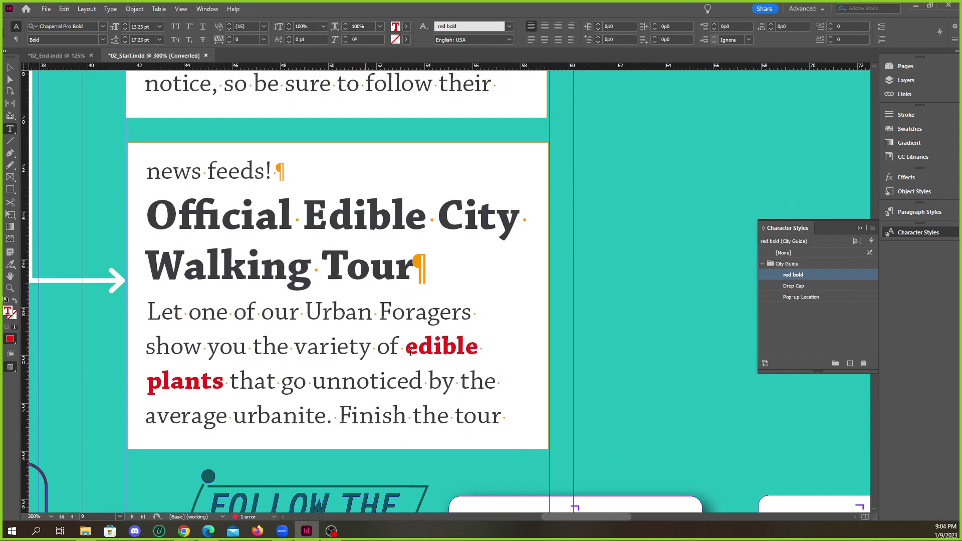
scroll(399, 368, "up", 5)
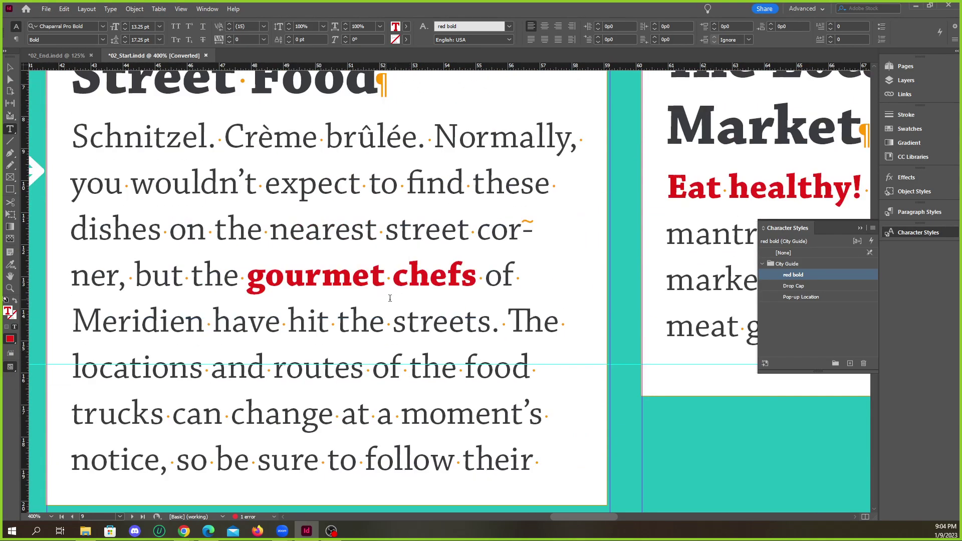
left_click_drag(248, 275, 477, 277)
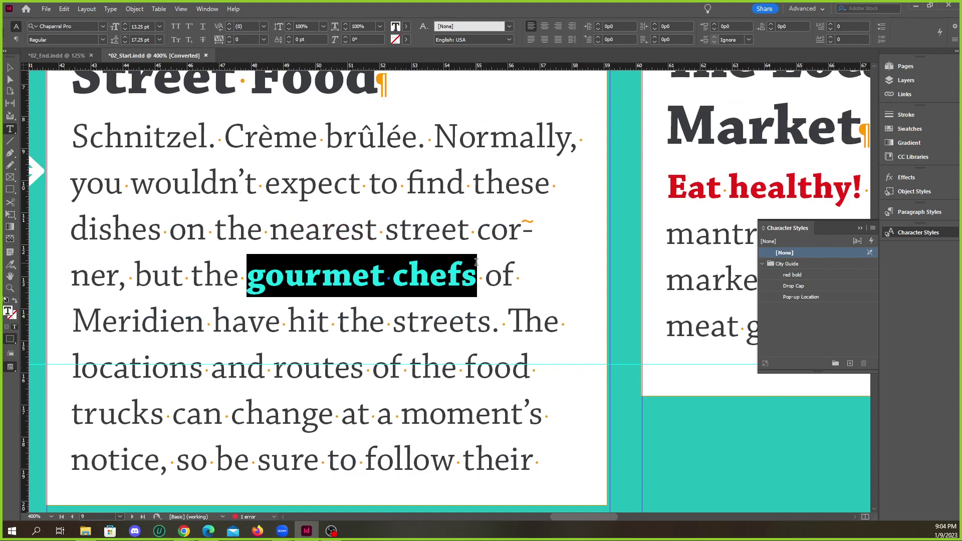
left_click(407, 27)
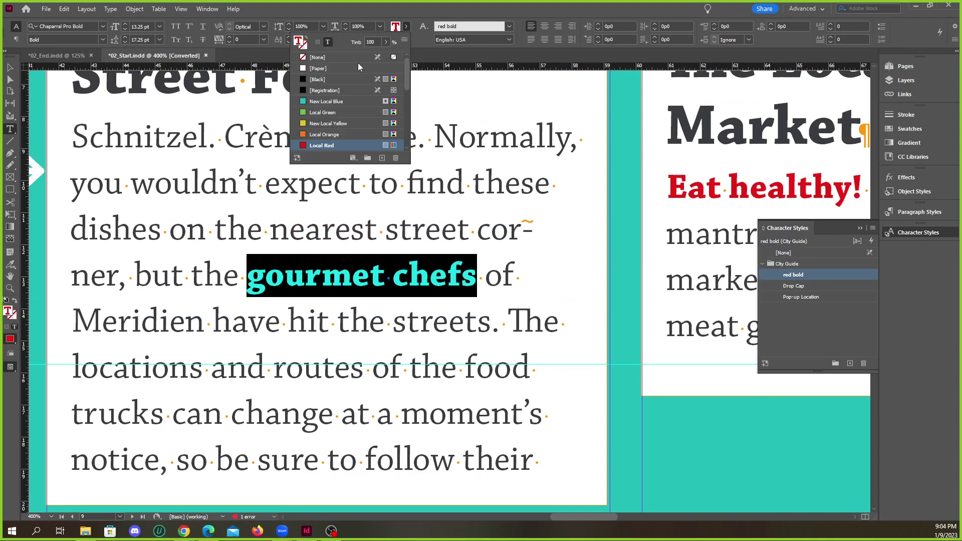
scroll(330, 103, "down", 1)
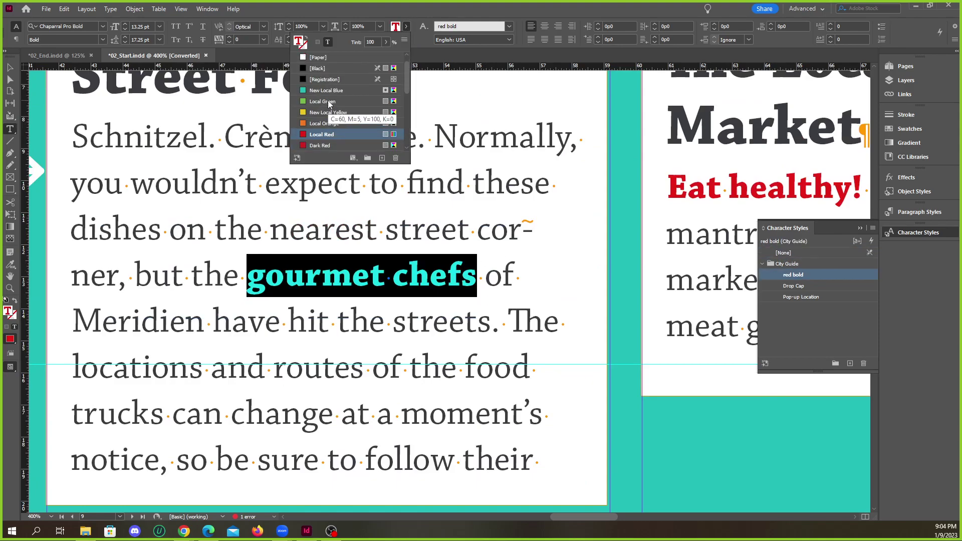
left_click(322, 102)
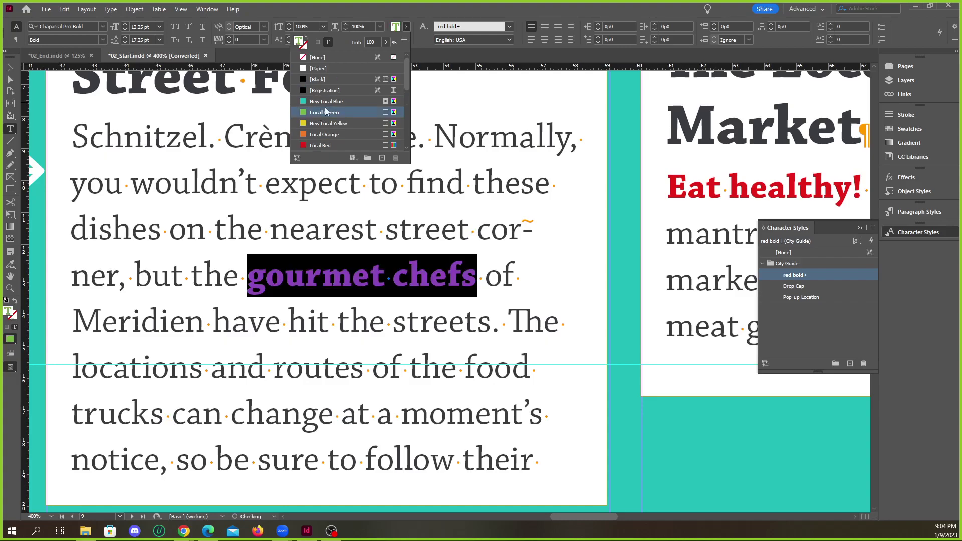
Redefine the red bold character style from the locally overridden green text of "gourmet chefs".
left_click(248, 277)
left_click_drag(248, 276, 474, 273)
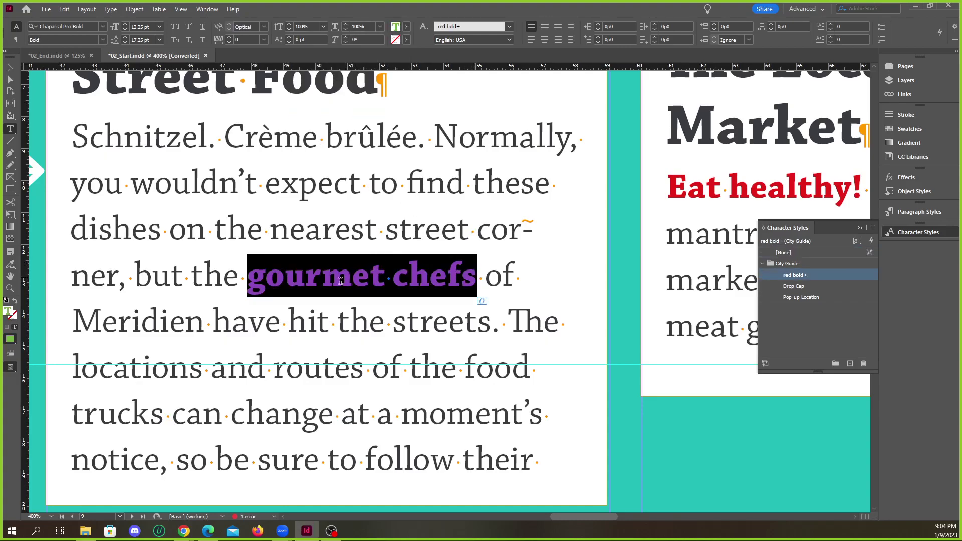
left_click(393, 120)
left_click_drag(249, 276, 477, 275)
left_click(782, 275)
left_click_drag(248, 277, 478, 281)
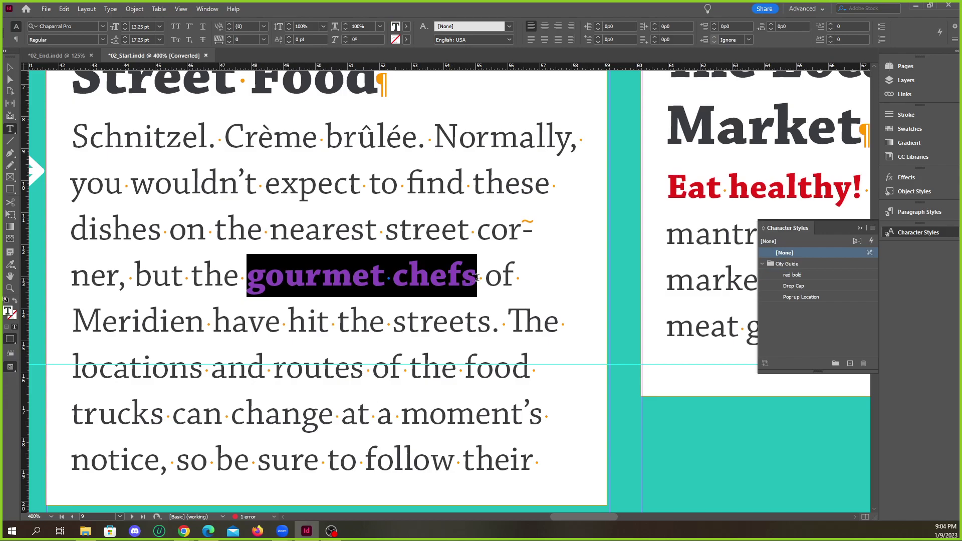
right_click(810, 278)
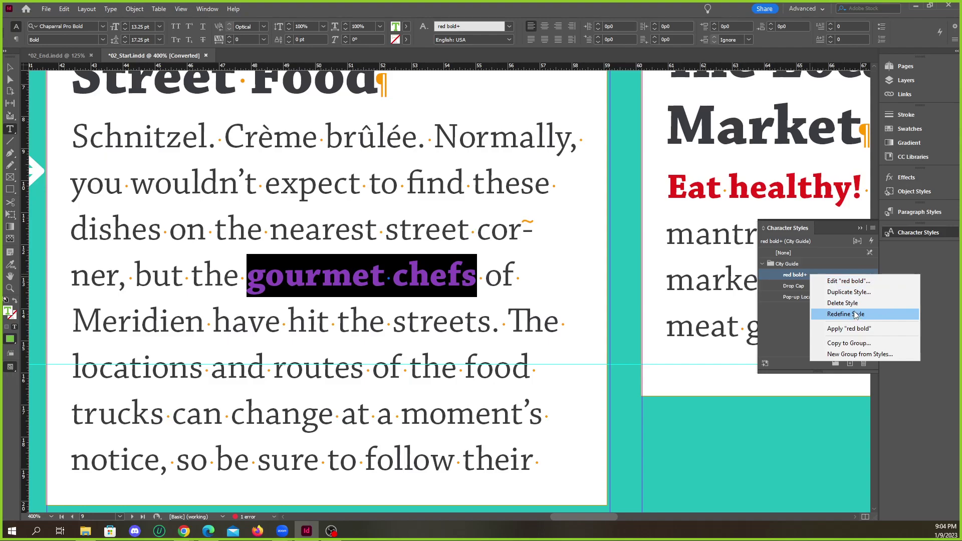
left_click(339, 273)
left_click_drag(248, 276, 470, 278)
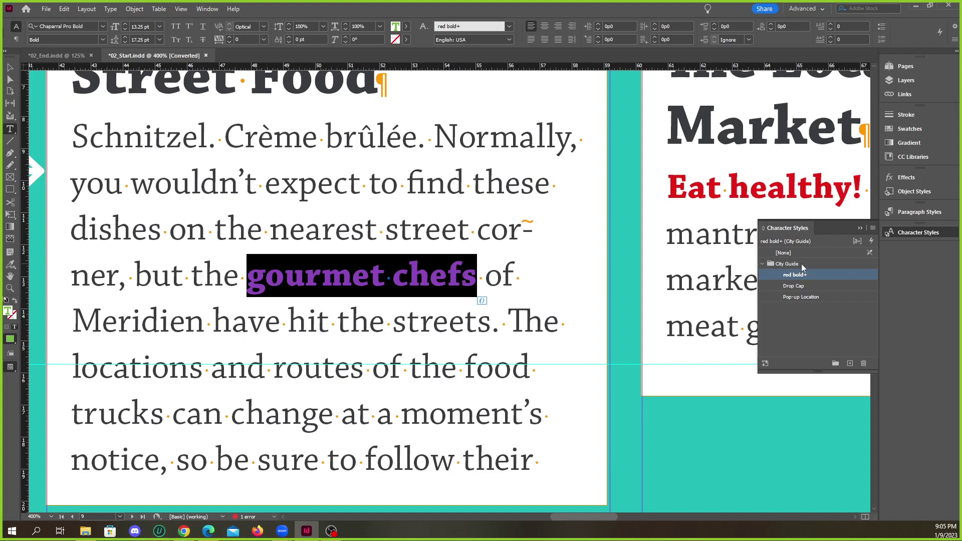
right_click(813, 272)
left_click(849, 311)
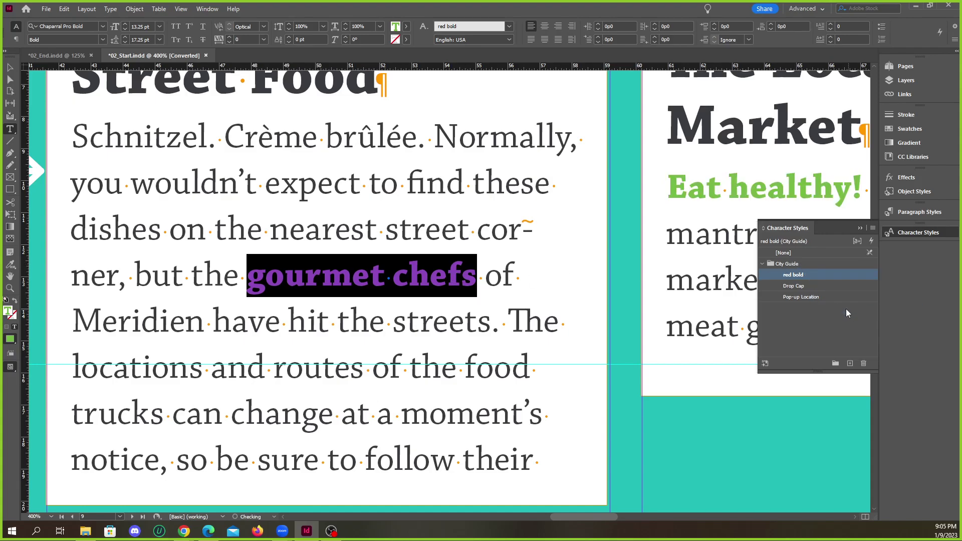
Check the redefined style on "gourmet chefs", "Eat healthy! Eat local!" and "edible plants" across the text frames.
left_click(514, 275)
left_click_drag(463, 276, 281, 276)
left_click(350, 267)
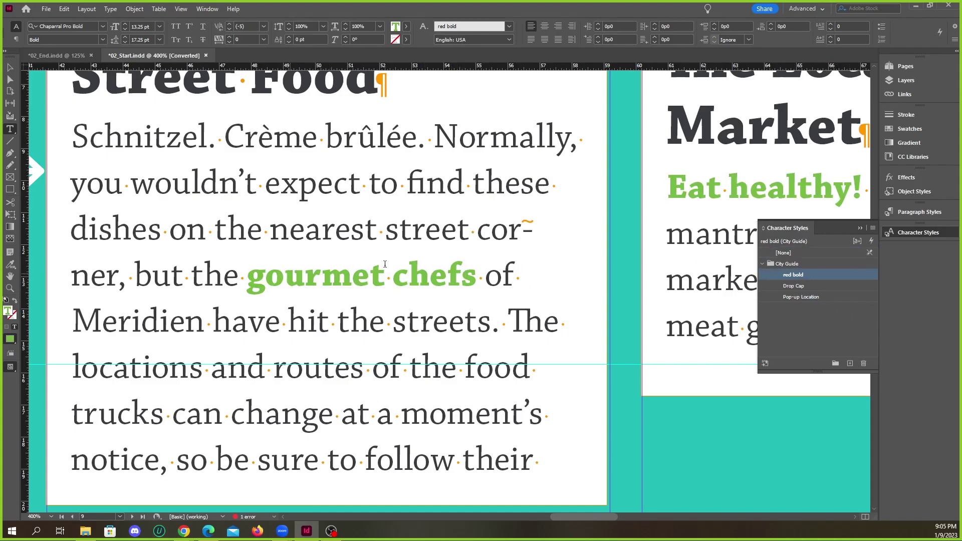
scroll(680, 235, "down", 2)
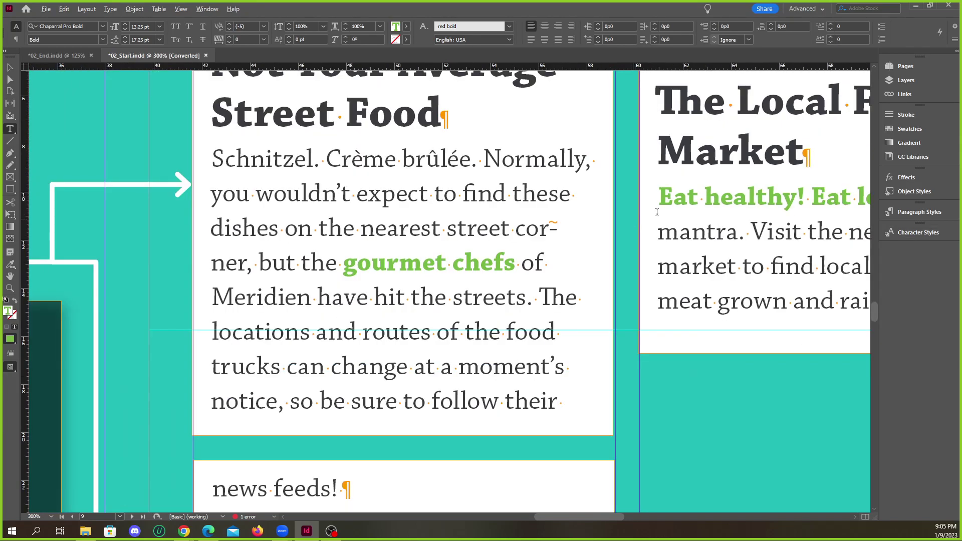
left_click_drag(651, 205, 791, 206)
scroll(640, 253, "down", 3)
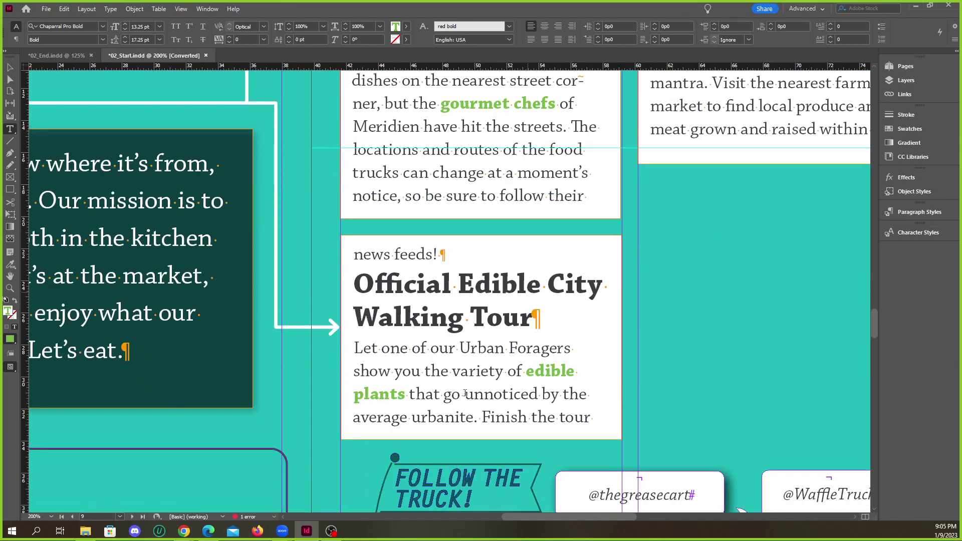
scroll(547, 408, "up", 2)
double_click(509, 332)
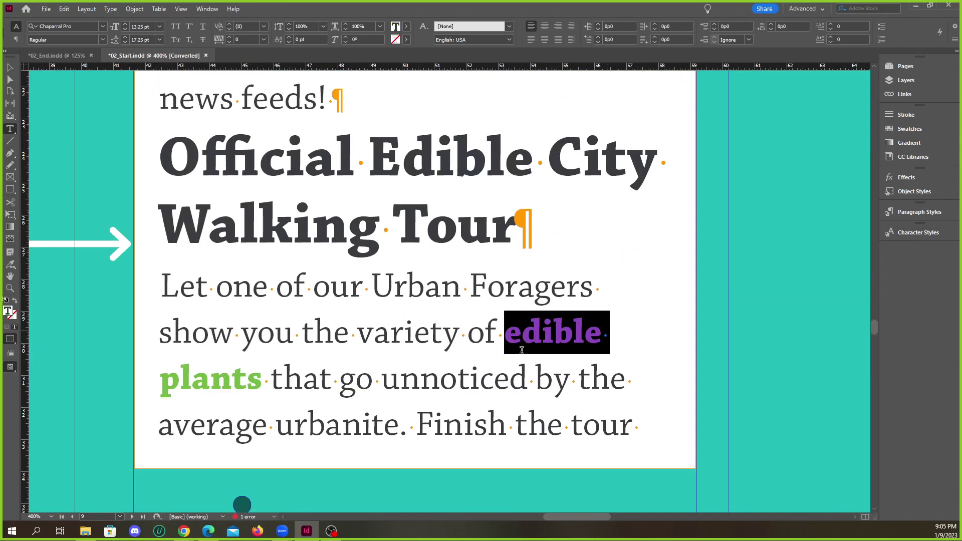
double_click(247, 379)
scroll(358, 373, "up", 8)
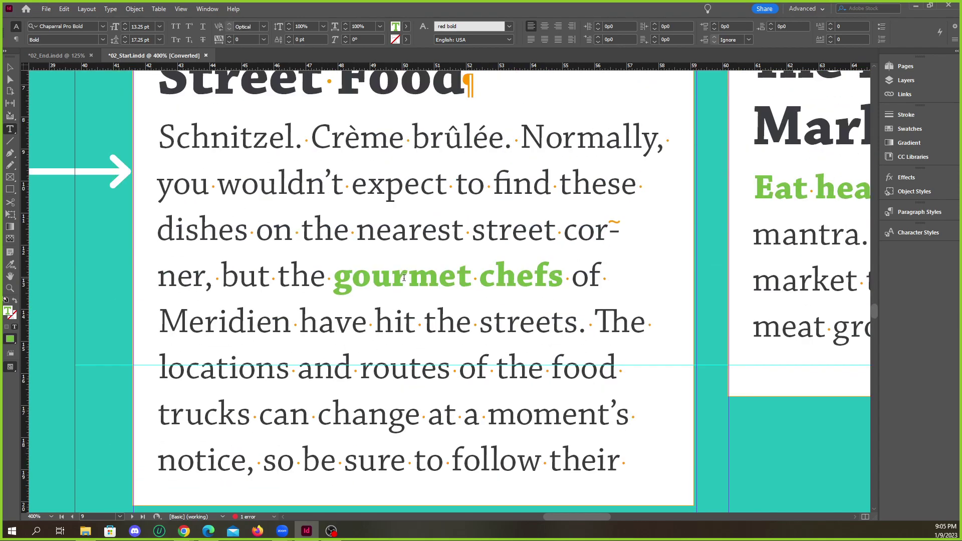
Rename the red bold character style as "green bold" and put the character style list away.
left_click(416, 290)
left_click(927, 232)
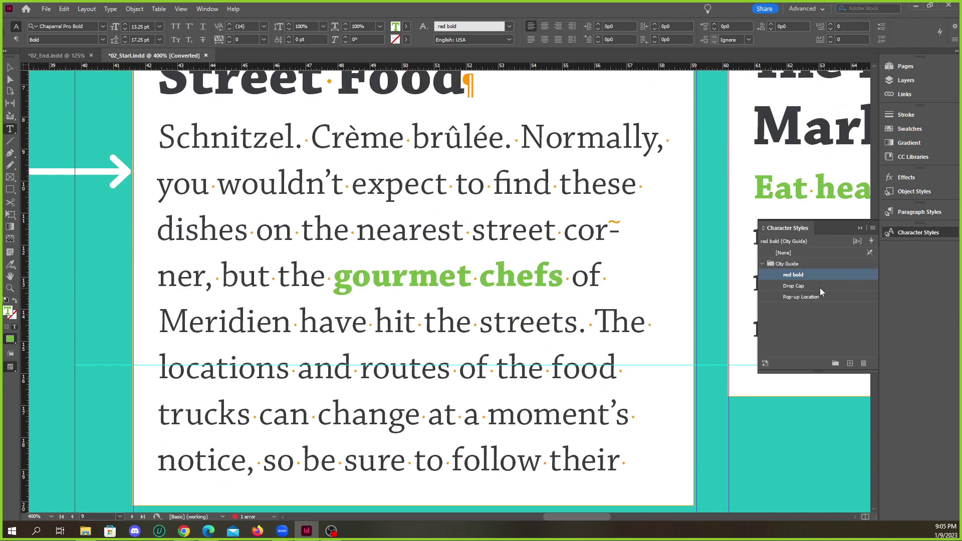
double_click(822, 276)
left_click(537, 129)
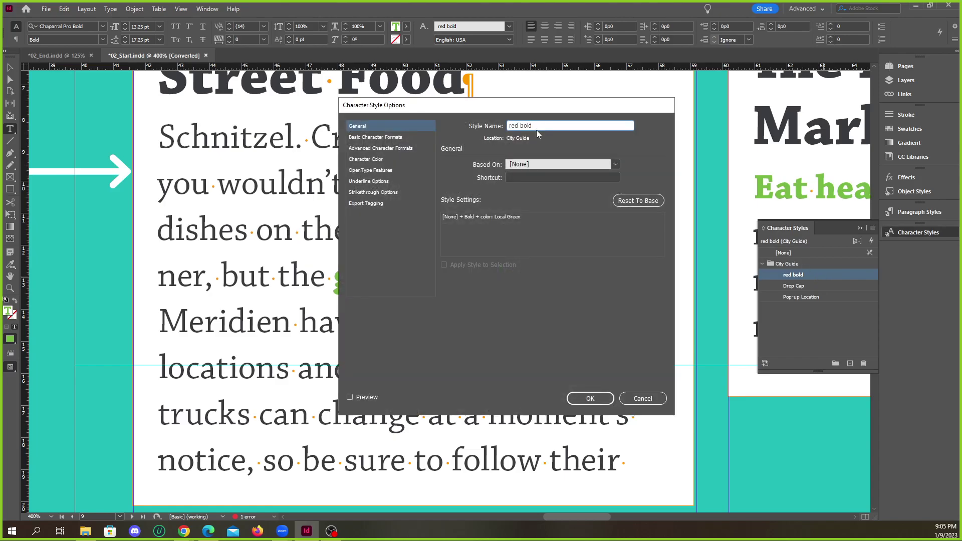
left_click_drag(520, 126, 508, 126)
type("green")
left_click(591, 398)
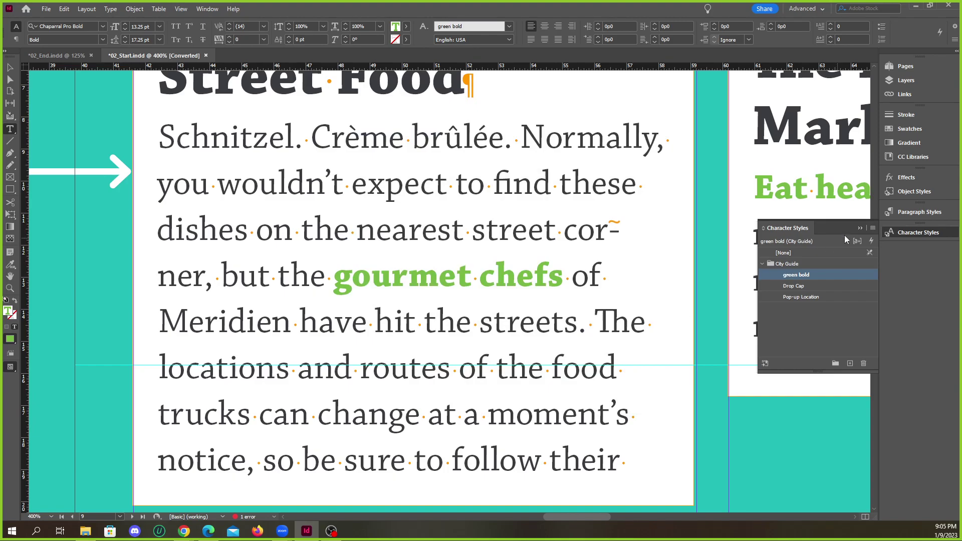
left_click(860, 229)
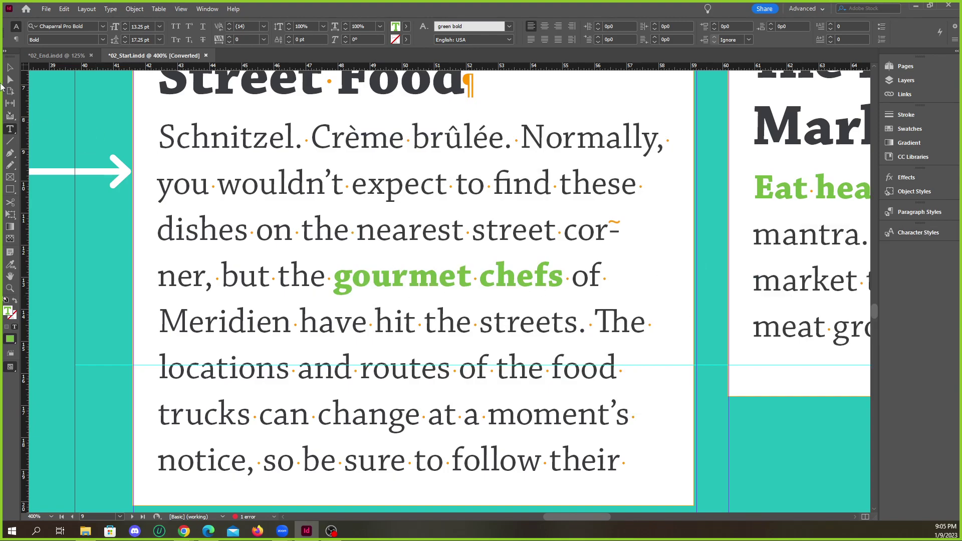
Review the text frames with the renamed style and inspect the formatting of "gourmet chefs" up close.
key("Escape")
key("ctrl+minus")
key("ctrl+minus")
key("ctrl+minus")
key("ctrl+minus")
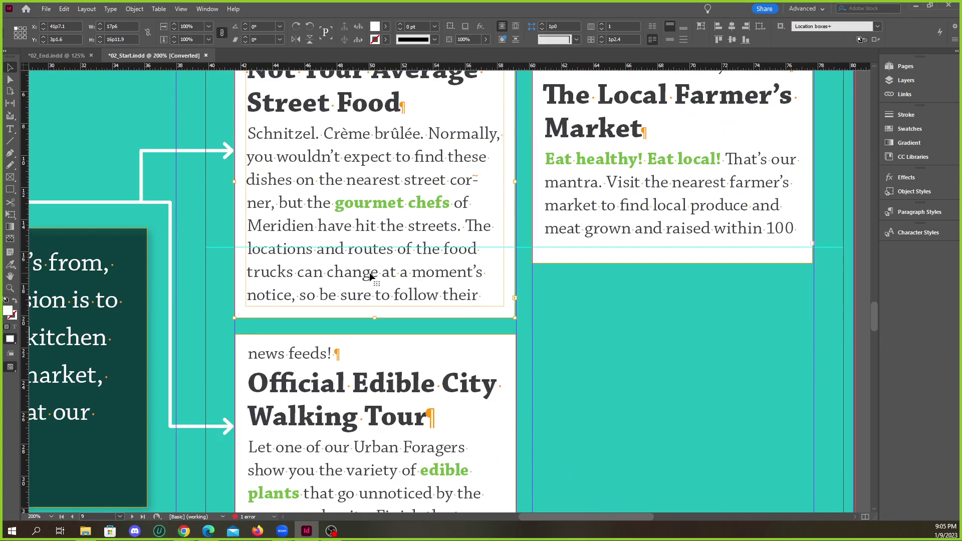
key("ctrl+equal")
scroll(401, 256, "up", 3)
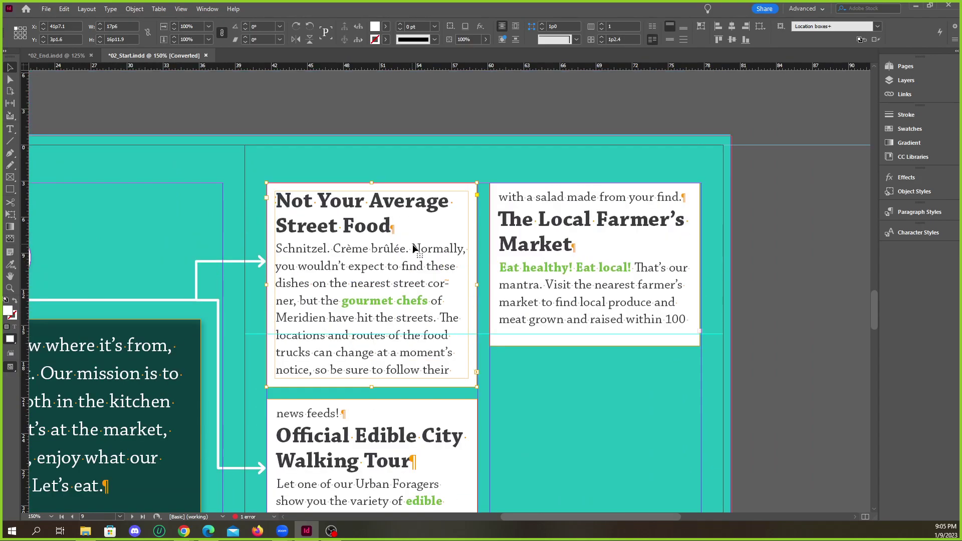
scroll(385, 299, "up", 2)
double_click(337, 300)
scroll(337, 300, "up", 3)
left_click_drag(311, 290, 283, 295)
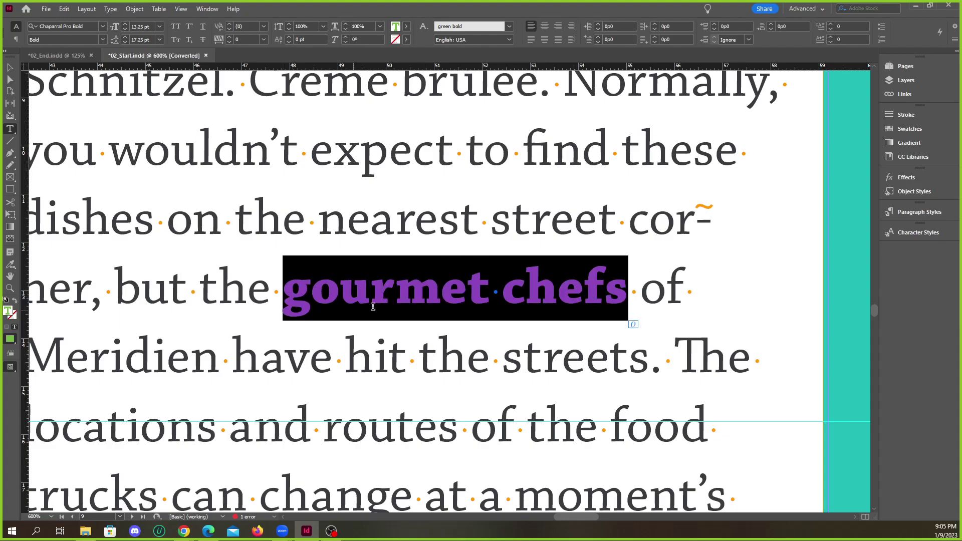
Deselect the text with the Selection tool and review the styled phrases across the whole Eat spread.
key("ctrl+minus")
key("ctrl+minus")
key("ctrl+minus")
key("ctrl+minus")
key("ctrl+minus")
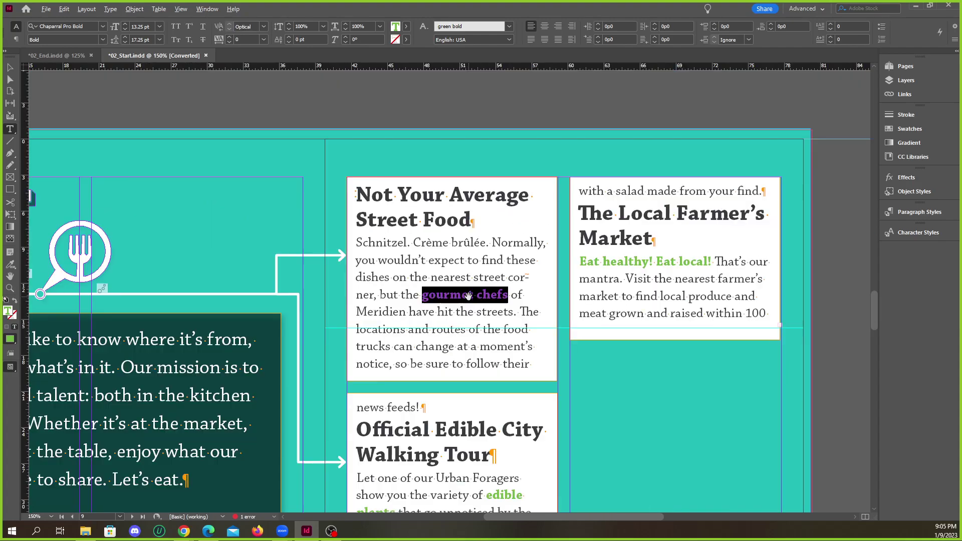
left_click(10, 67)
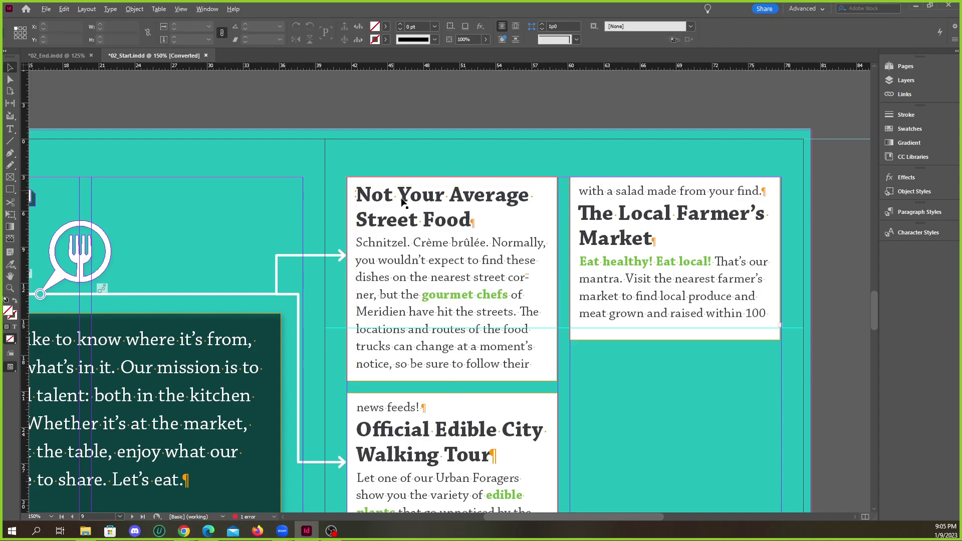
scroll(419, 273, "down", 2, "alt")
scroll(418, 273, "down", 2)
scroll(418, 273, "up", 2)
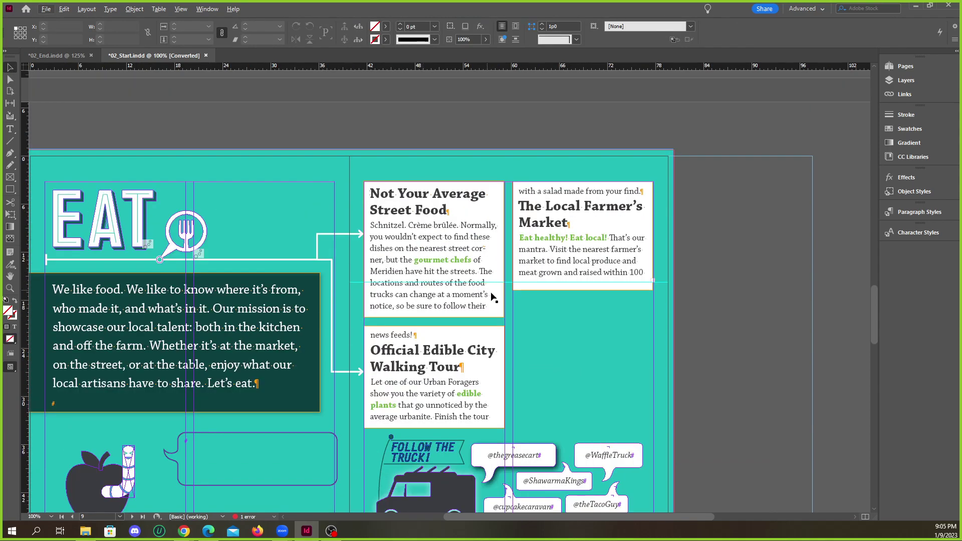
scroll(485, 286, "up", 2, "alt")
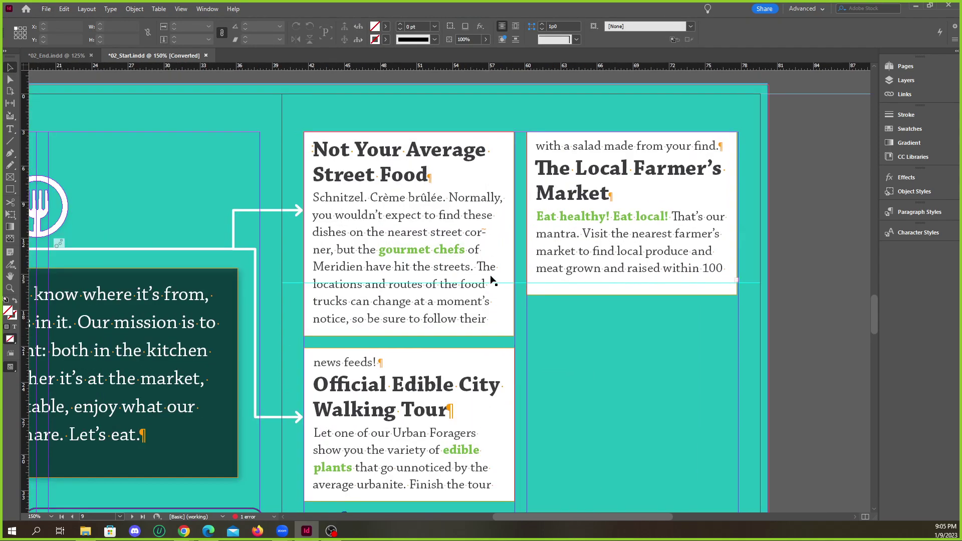
Examine the green bold phrases in the Eat spread's text frames, both up close and across the whole spread.
scroll(542, 287, "down", 1, "alt")
scroll(476, 279, "up", 5, "alt")
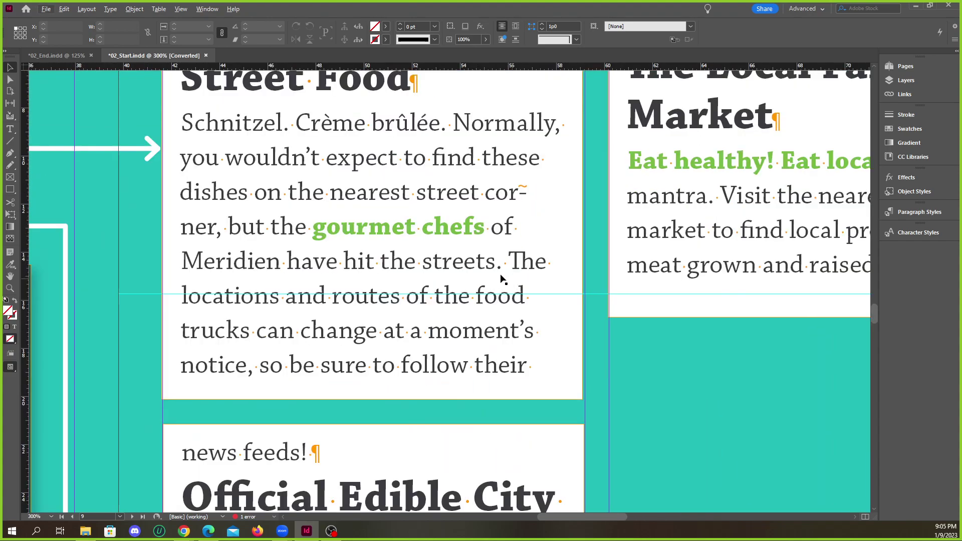
scroll(506, 279, "down", 5, "alt")
scroll(474, 270, "up", 2, "alt")
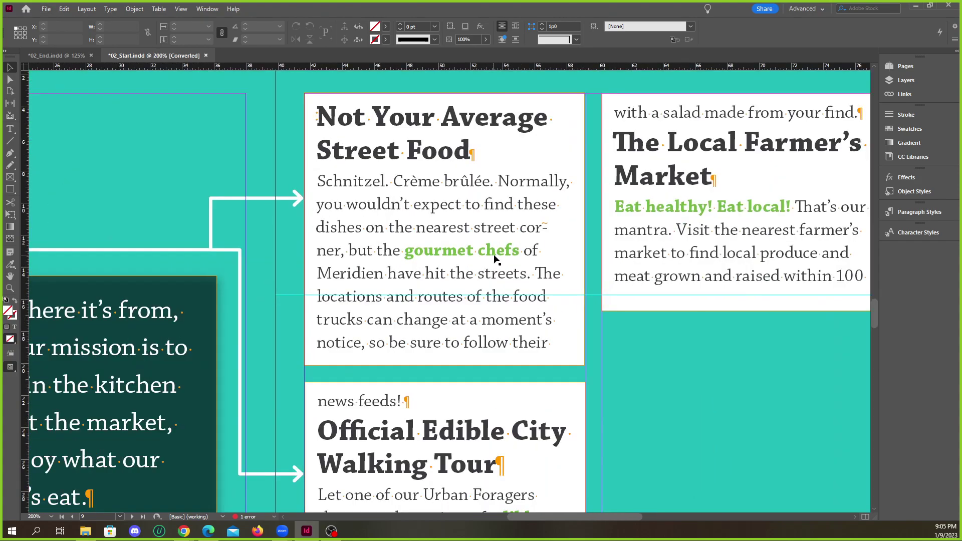
scroll(505, 256, "up", 3, "alt")
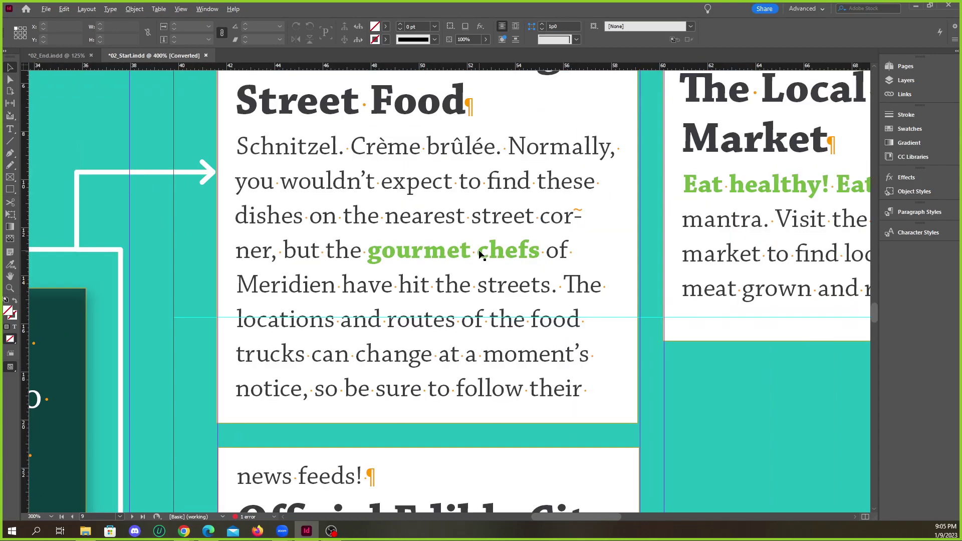
scroll(501, 258, "down", 4, "alt")
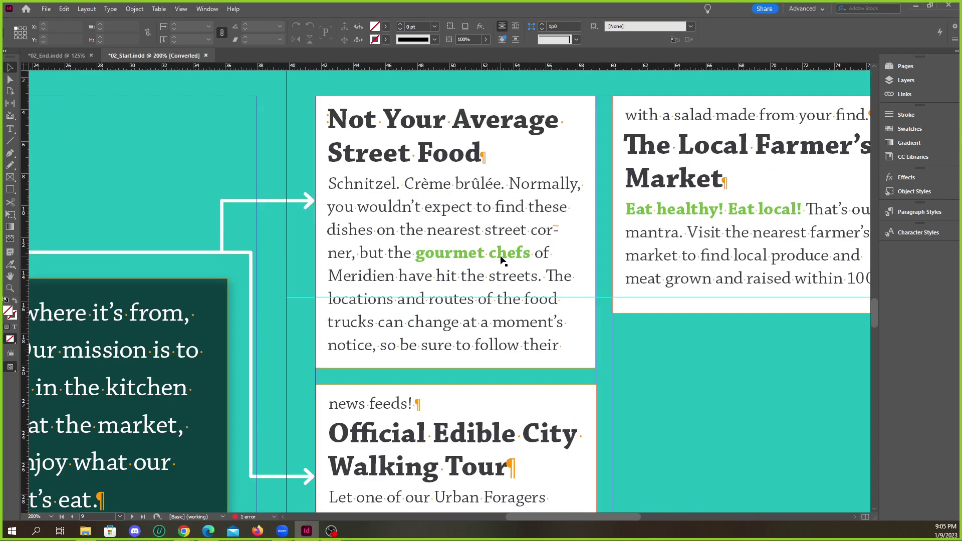
scroll(432, 315, "up", 1, "alt")
scroll(446, 317, "down", 7)
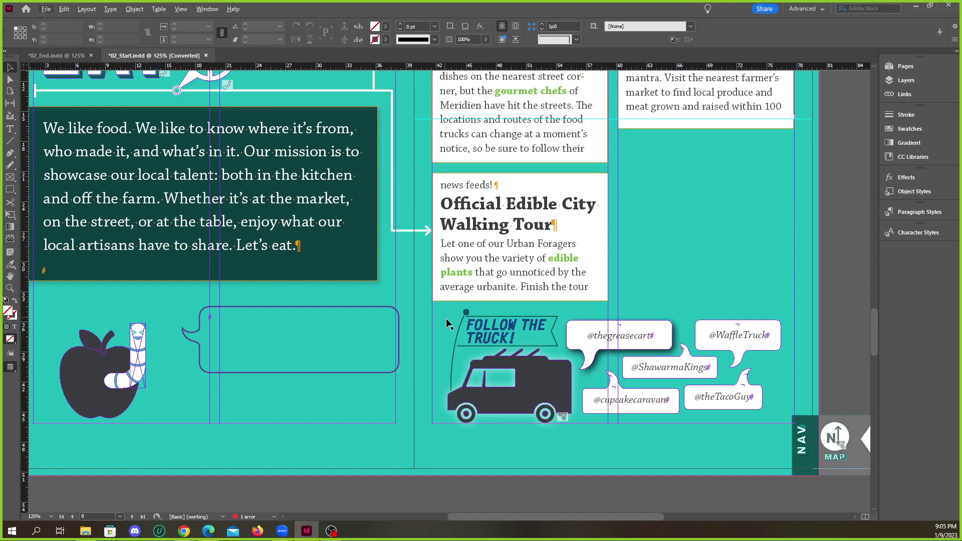
scroll(454, 321, "up", 9)
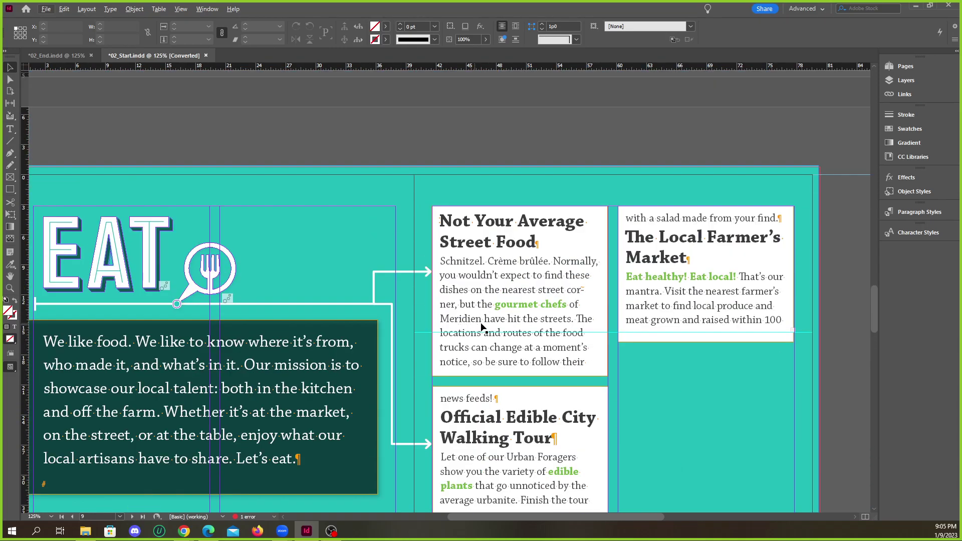
scroll(543, 347, "up", 3, "alt")
scroll(519, 329, "down", 1, "alt")
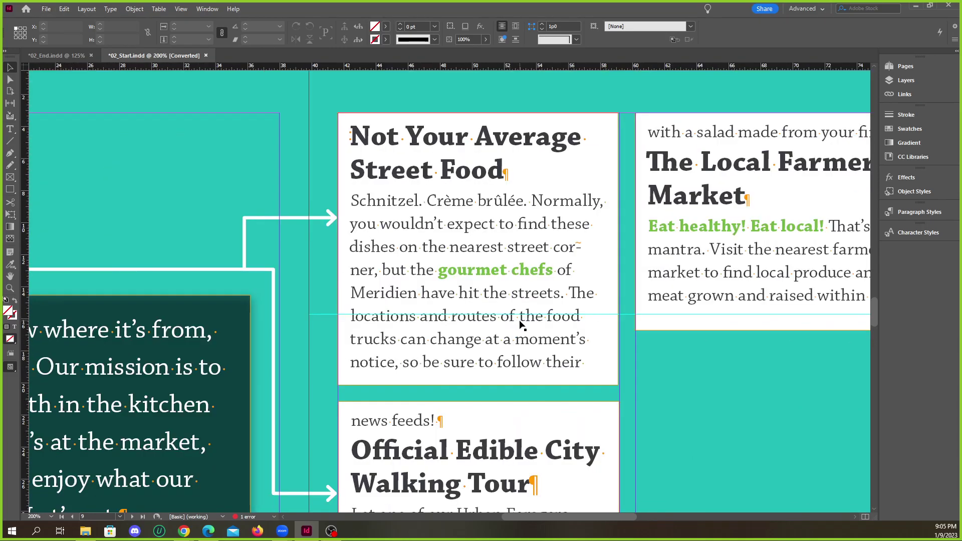
scroll(516, 310, "up", 2, "alt")
scroll(495, 299, "down", 2, "alt")
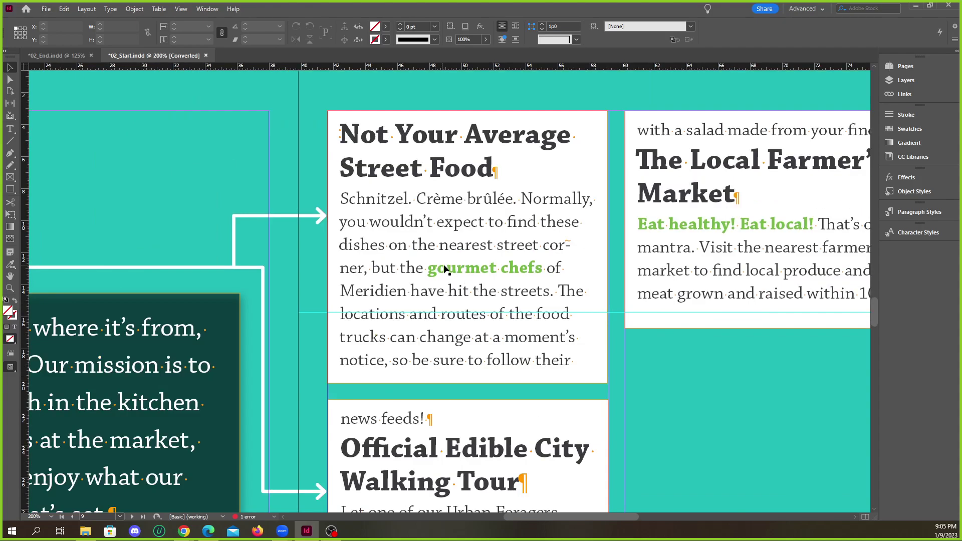
scroll(535, 293, "up", 2, "alt")
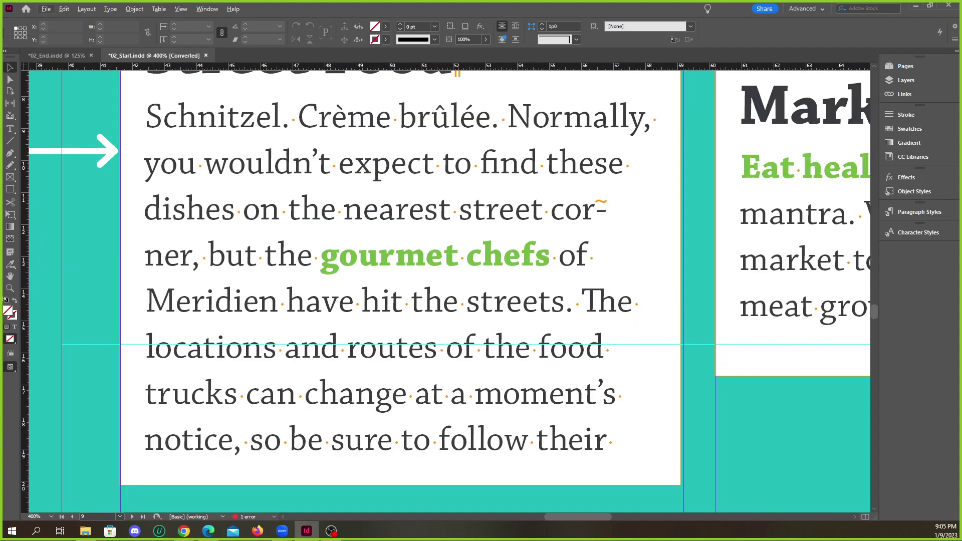
Create a new one-page portrait document, 51p0 by 66p0, with one column and 3p0 margins.
key("alt+Tab")
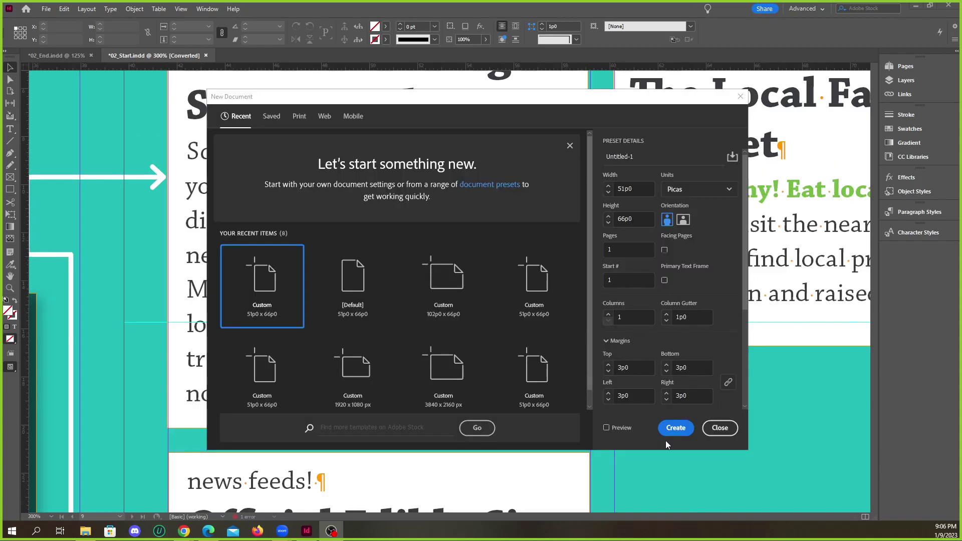
left_click_drag(431, 119, 471, 125)
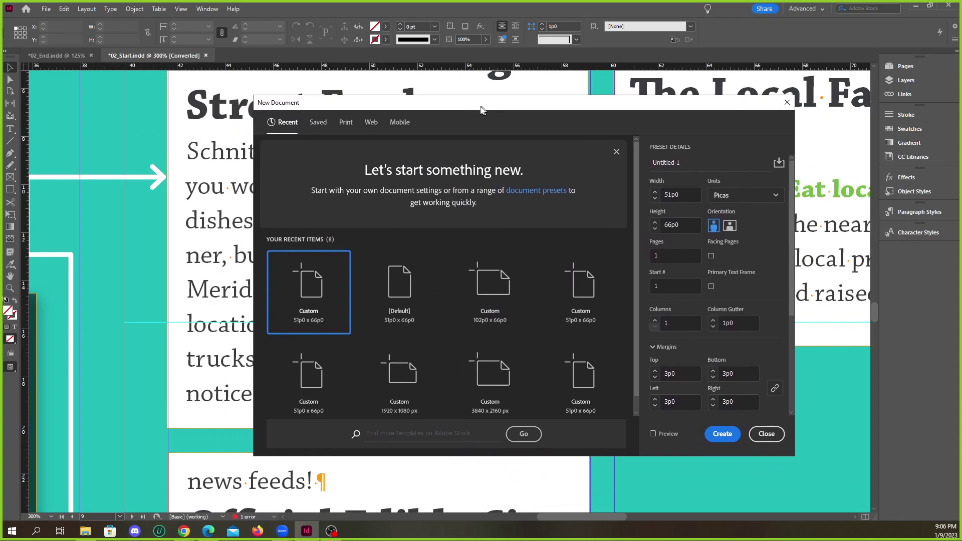
left_click(711, 435)
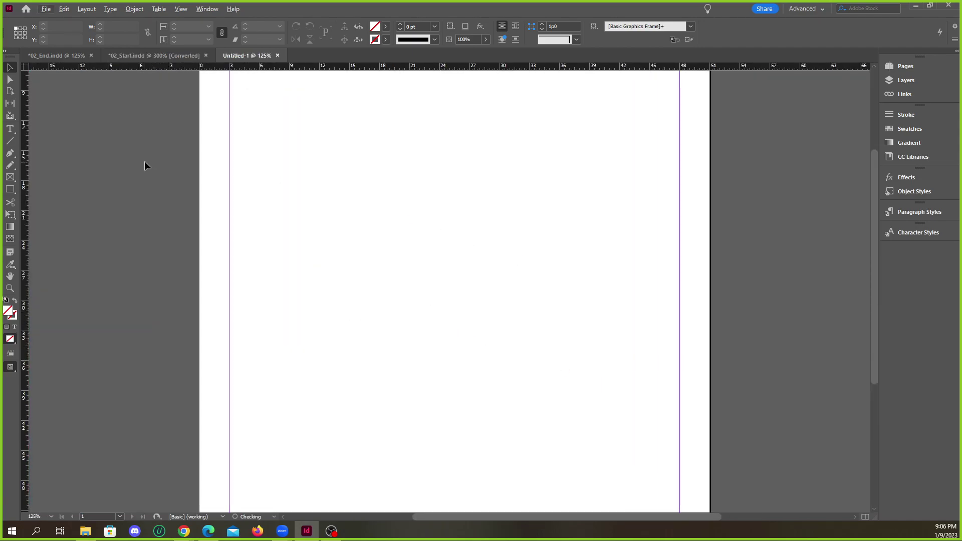
Draw a text frame about 37 by 28 picas just inside the page's upper margin and fill it with placeholder text.
left_click(10, 128)
left_click_drag(261, 106, 613, 387)
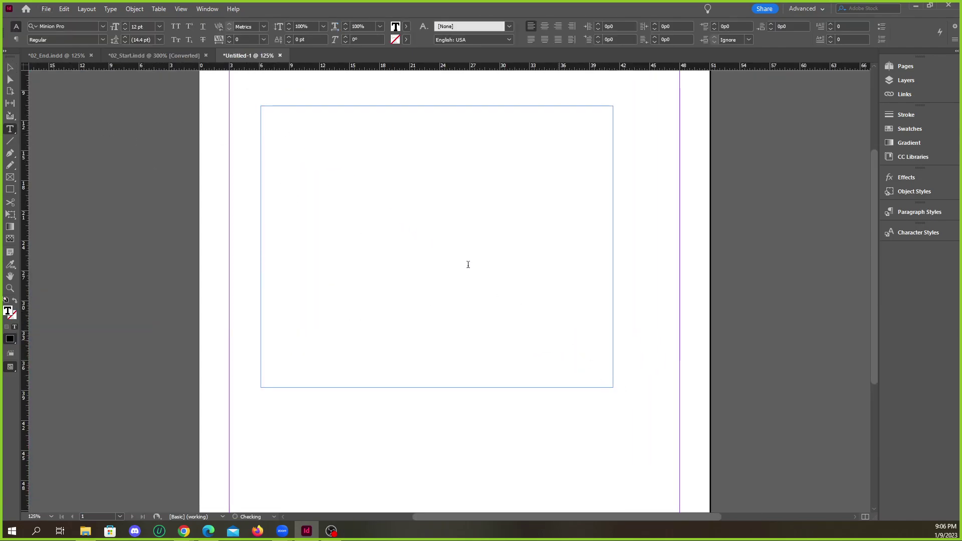
key("ctrl+z")
scroll(304, 192, "up", 3)
scroll(261, 181, "down", 2)
scroll(277, 165, "up", 1)
left_click_drag(245, 113, 613, 394)
right_click(325, 152)
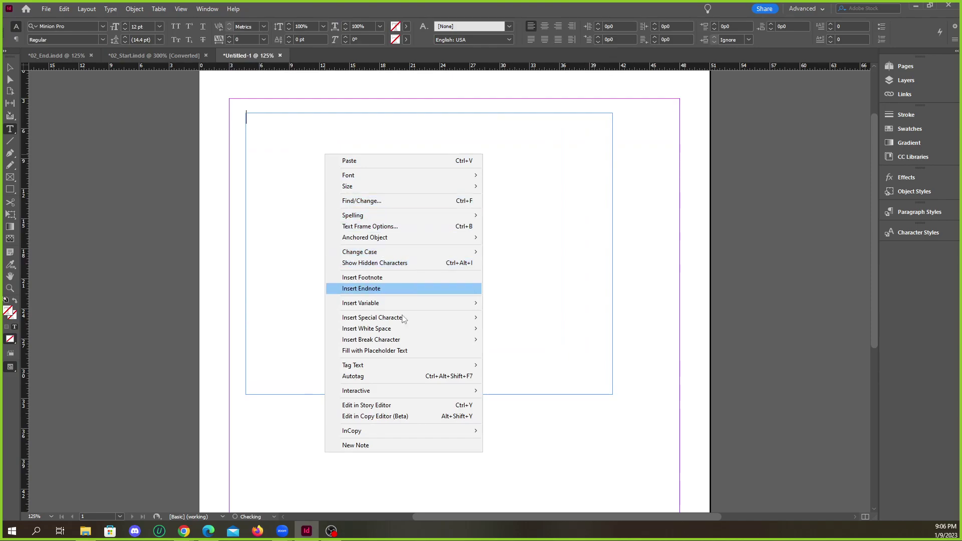
left_click(379, 352)
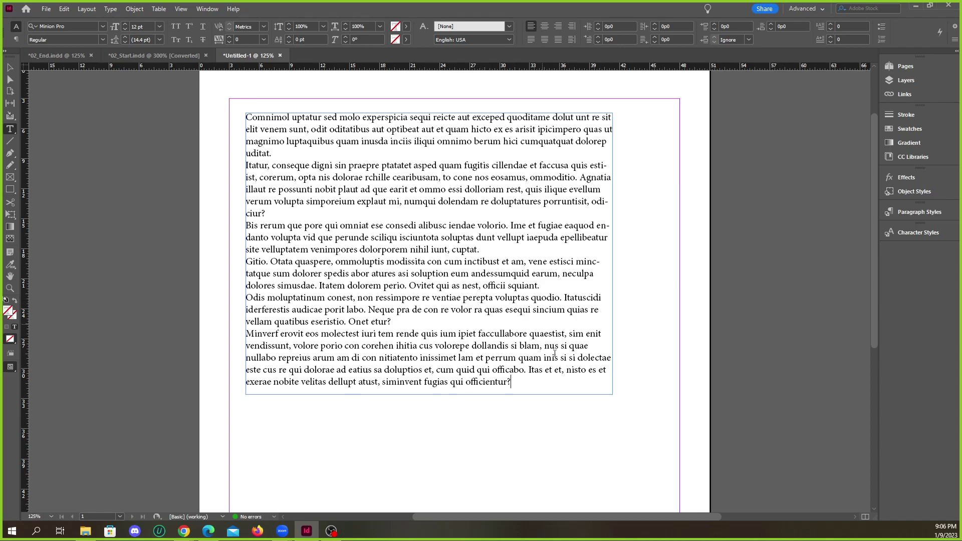
left_click_drag(519, 384, 241, 119)
left_click(299, 151)
scroll(297, 179, "up", 2)
scroll(303, 250, "down", 1)
scroll(303, 250, "up", 2)
scroll(443, 309, "down", 2)
scroll(442, 308, "up", 3)
scroll(489, 340, "down", 3)
scroll(534, 372, "up", 1)
left_click_drag(564, 439, 307, 246)
left_click(308, 245)
key("ctrl+a")
left_click(383, 275)
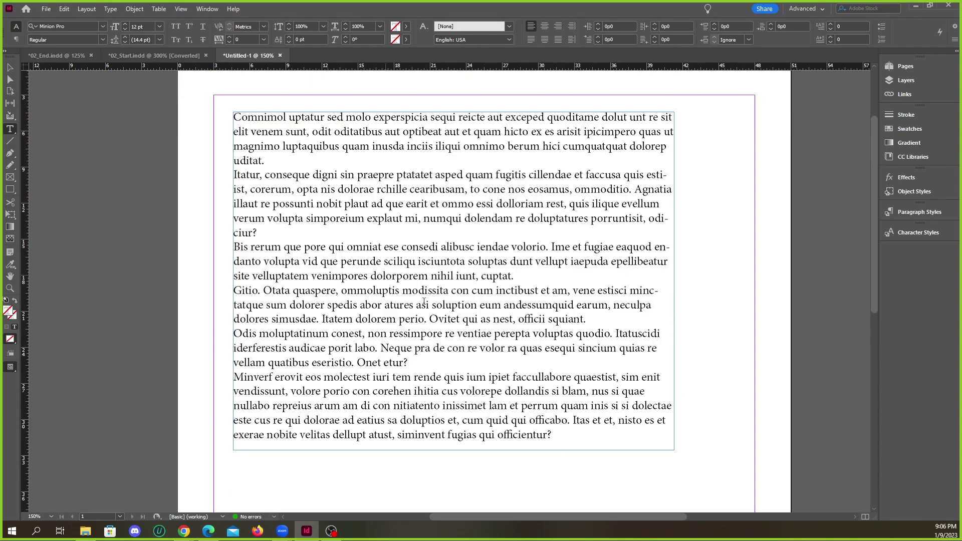
Set the font of the first placeholder paragraph to Montserrat (OTF).
left_click_drag(266, 161, 224, 109)
left_click(324, 128)
left_click_drag(266, 160, 224, 108)
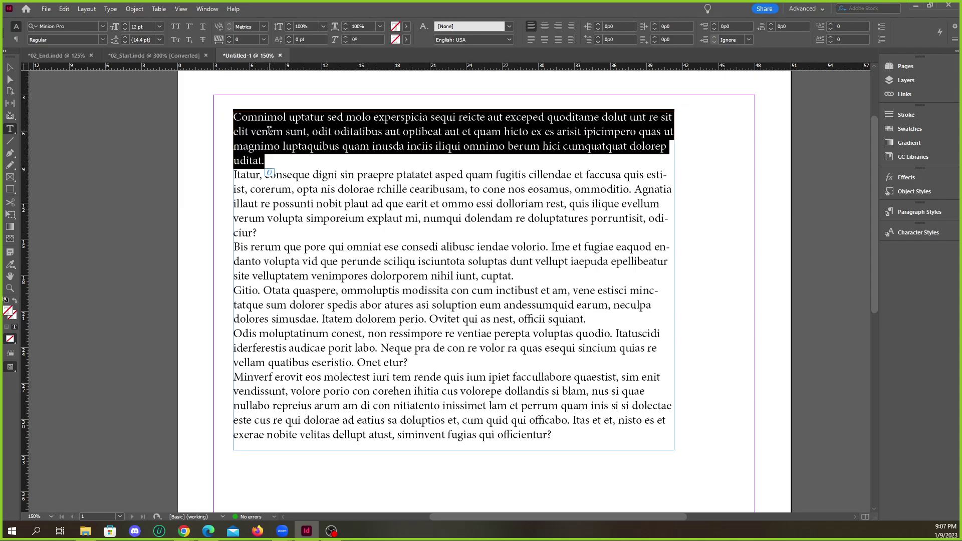
left_click(101, 26)
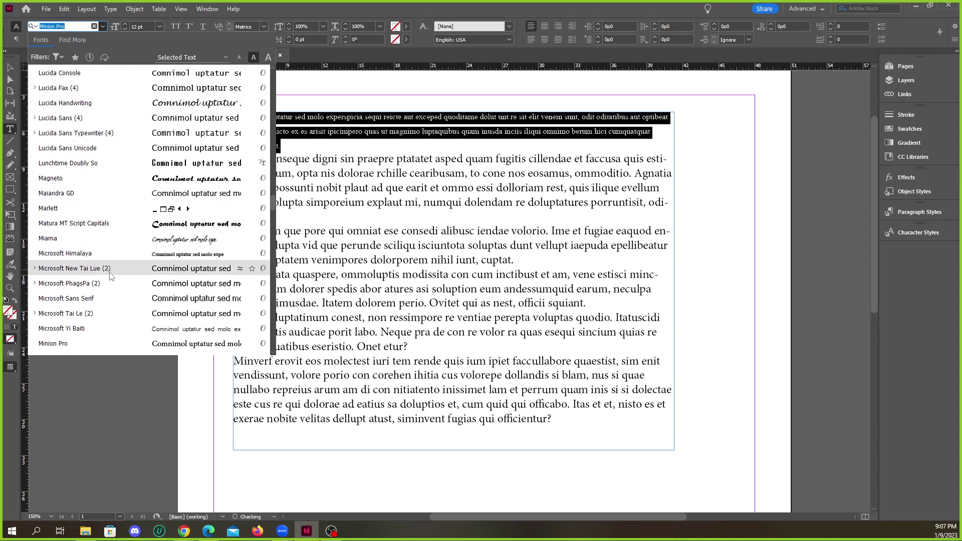
scroll(105, 274, "down", 3)
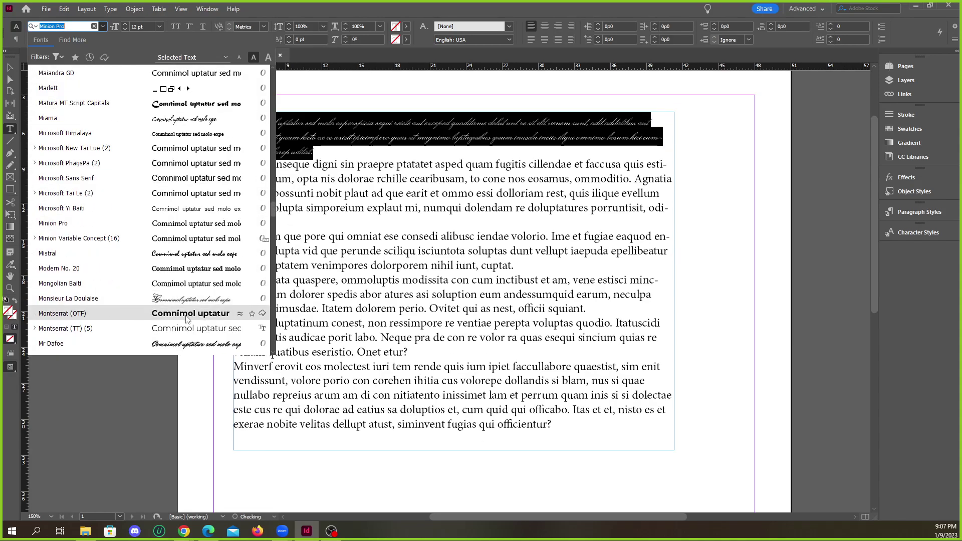
scroll(187, 319, "down", 2)
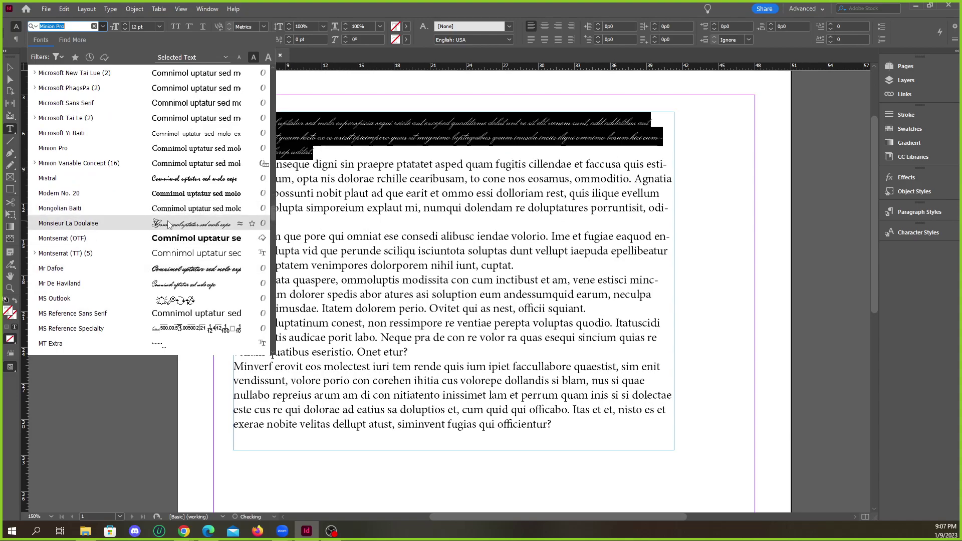
left_click(172, 238)
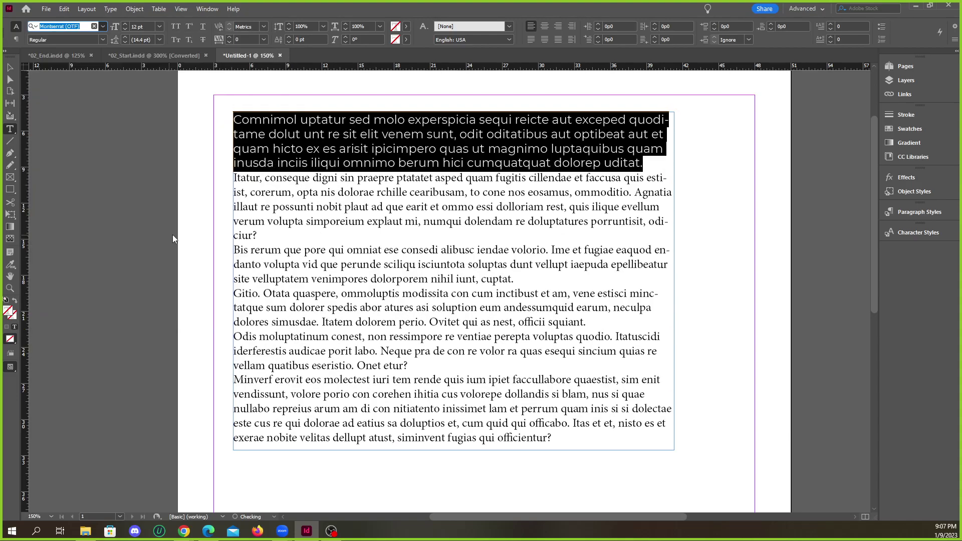
Increase the font size of the first paragraph to 14 pt.
left_click(327, 199)
key("ctrl+=")
key("ctrl+=")
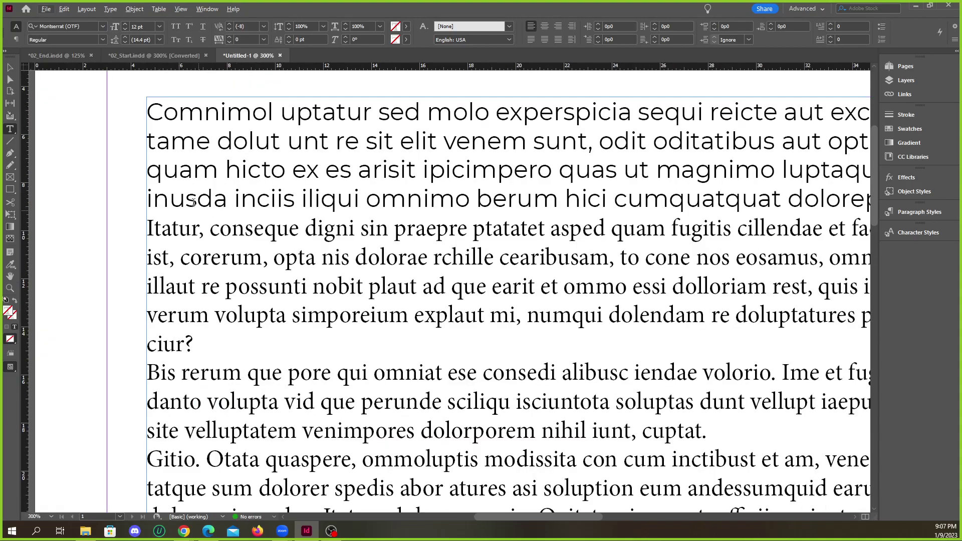
triple_click(216, 123)
left_click(216, 124)
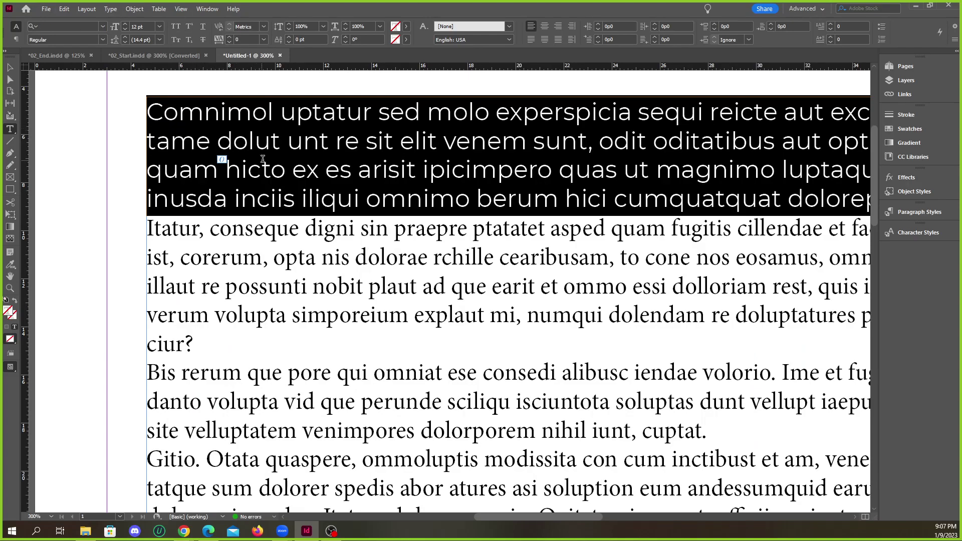
left_click(126, 24)
left_click(125, 25)
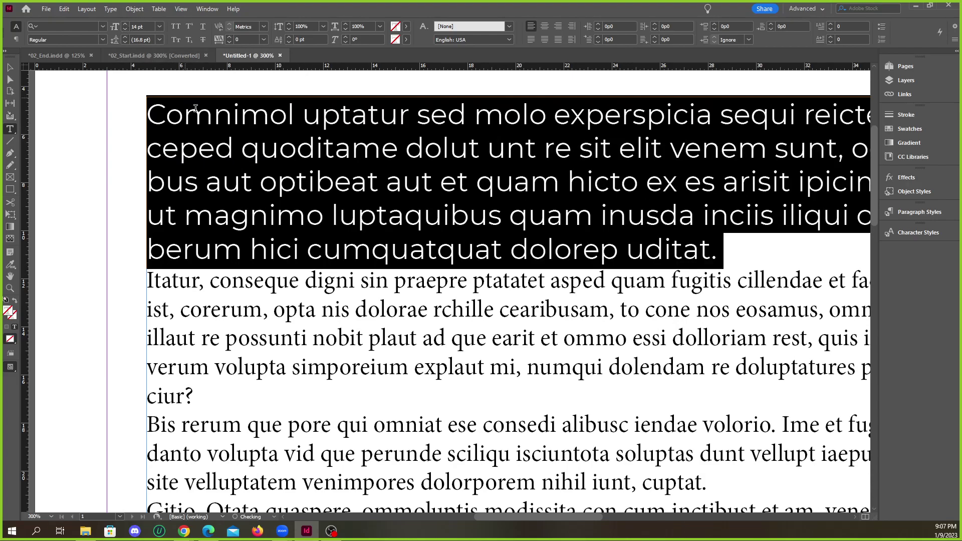
left_click(302, 180)
Set the text fill of the whole first paragraph to the [Black] swatch.
left_click(285, 143)
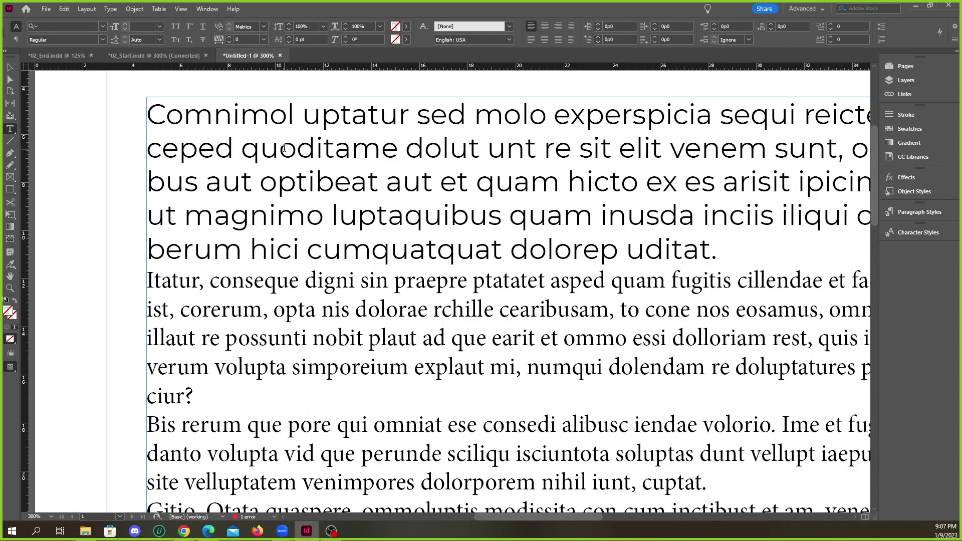
triple_click(285, 147)
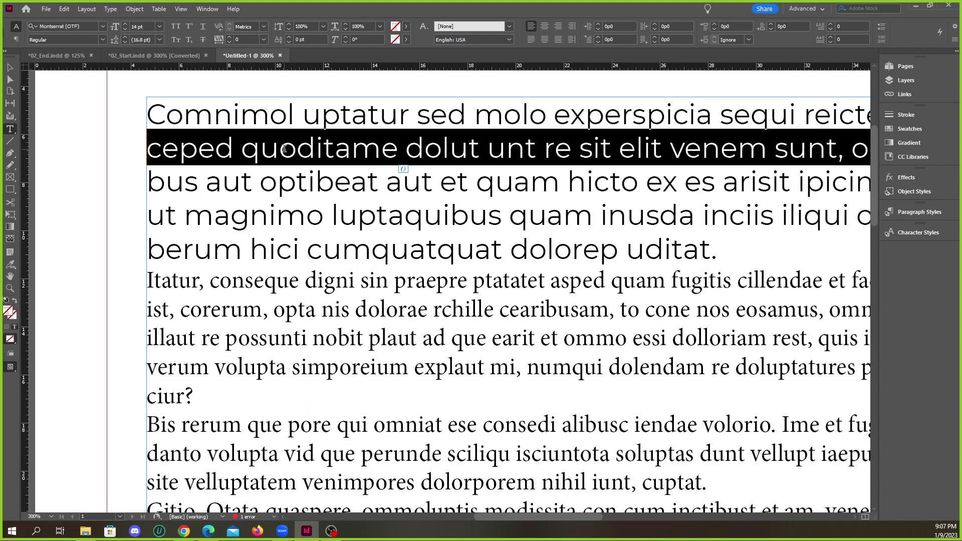
left_click(284, 147)
left_click(406, 26)
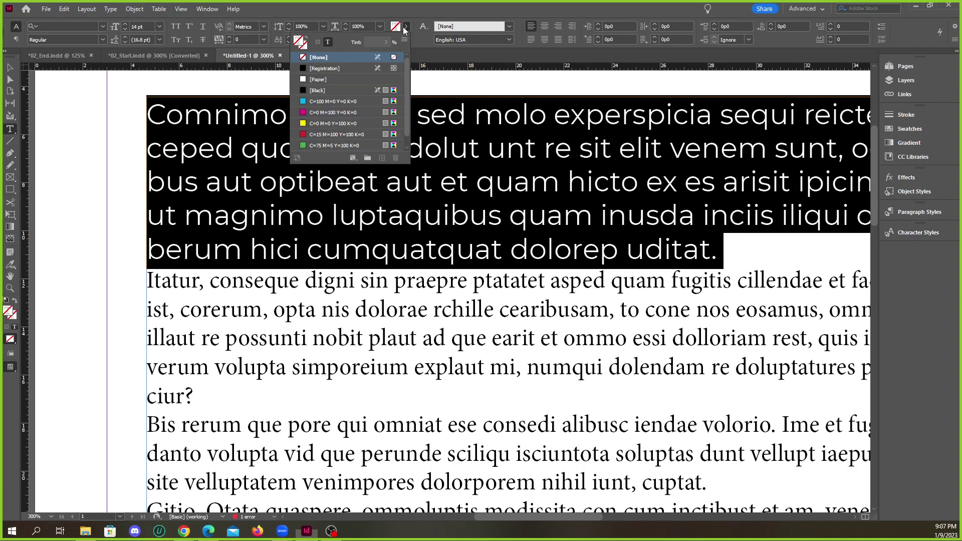
left_click(325, 90)
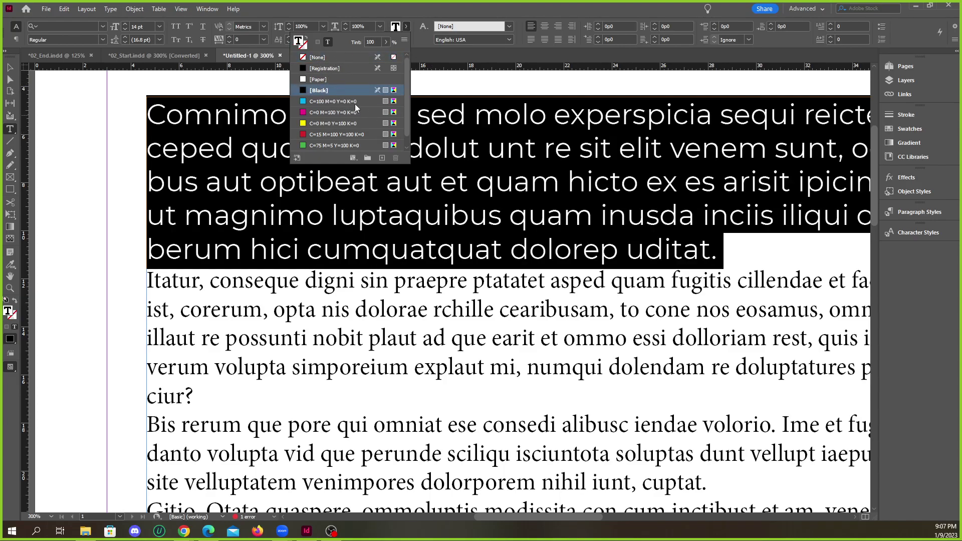
left_click(525, 116)
Reselect the first paragraph's text and check its fill color in the swatch list.
left_click_drag(728, 257, 136, 108)
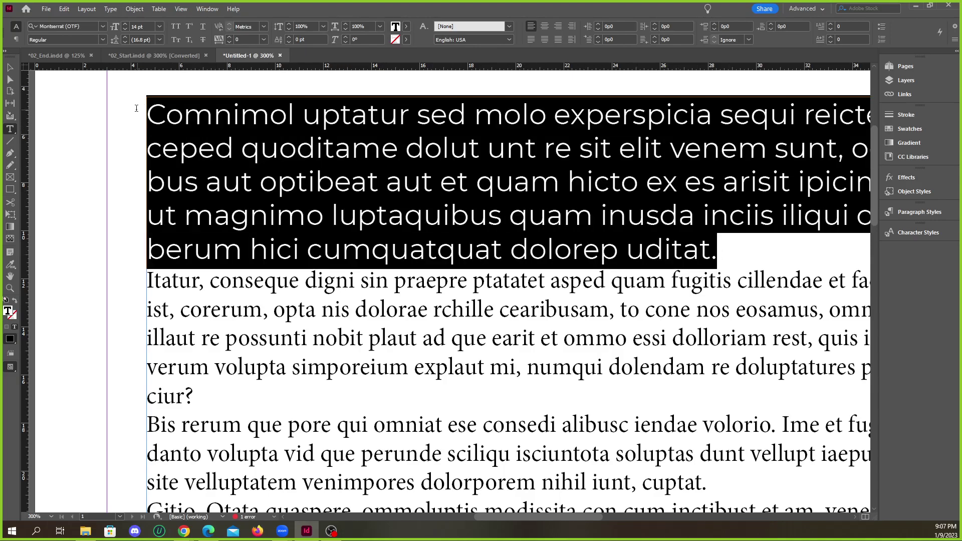
left_click(406, 27)
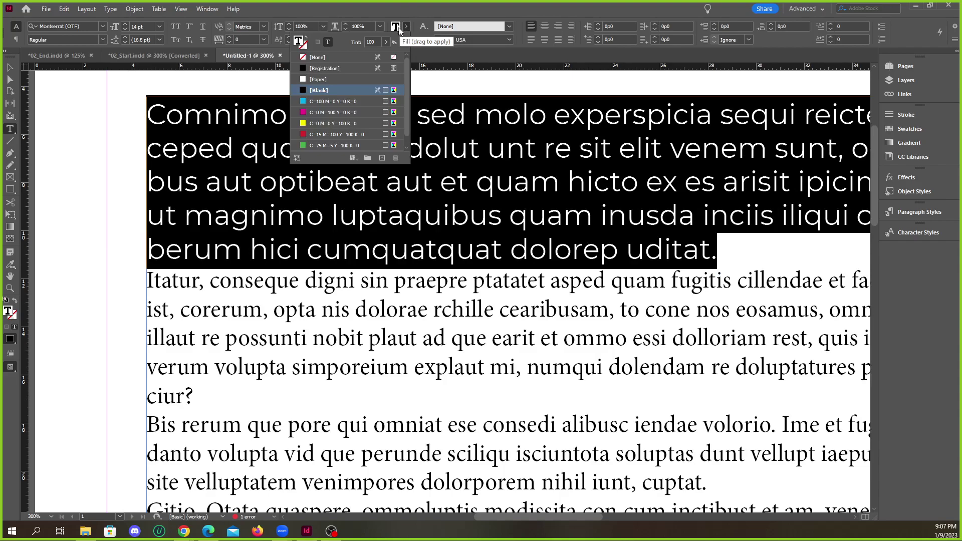
left_click(405, 27)
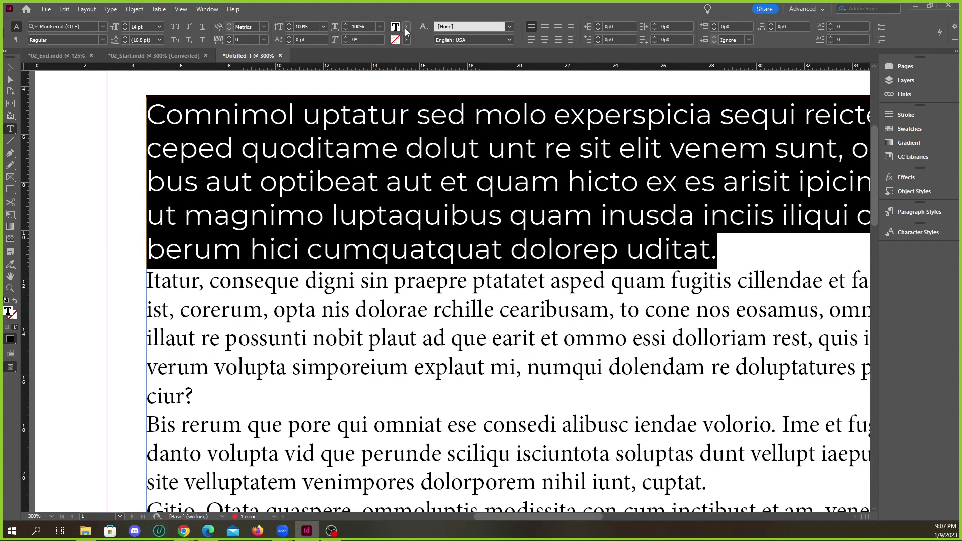
left_click(406, 27)
left_click(469, 181)
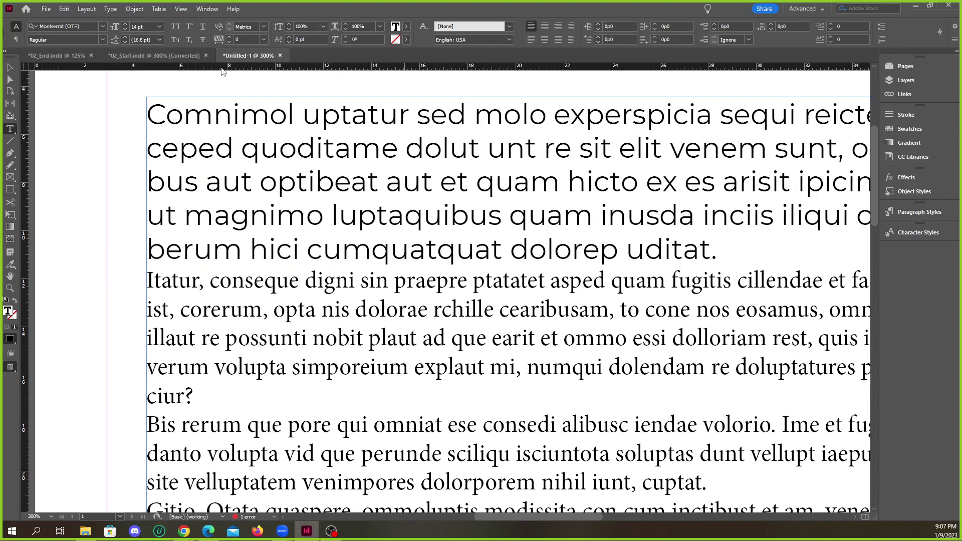
Show the hidden characters in the placeholder text.
left_click(132, 11)
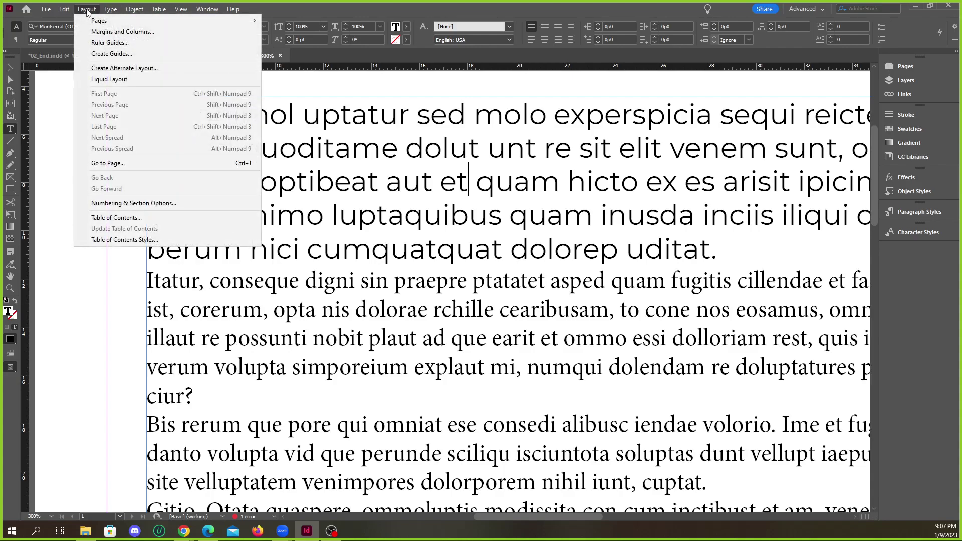
mouse_move(112, 13)
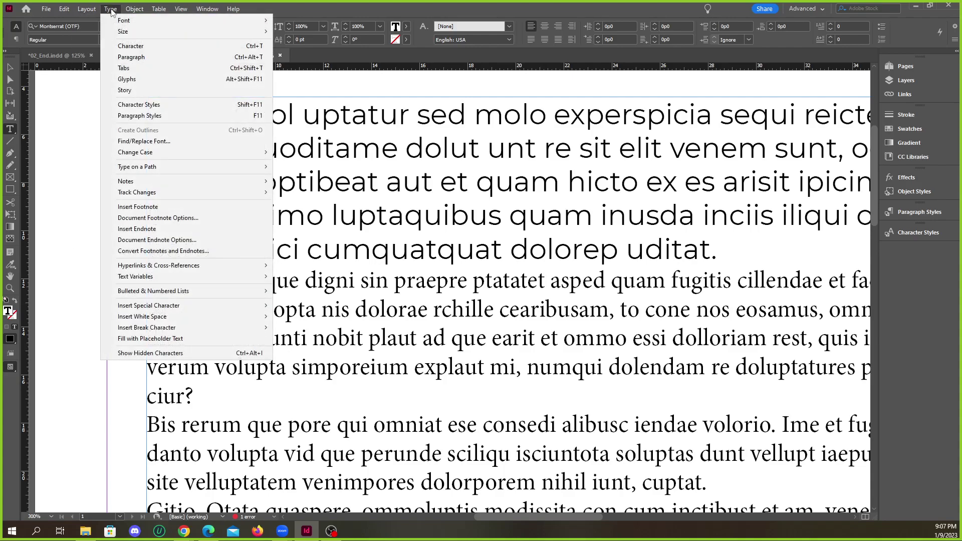
left_click(174, 356)
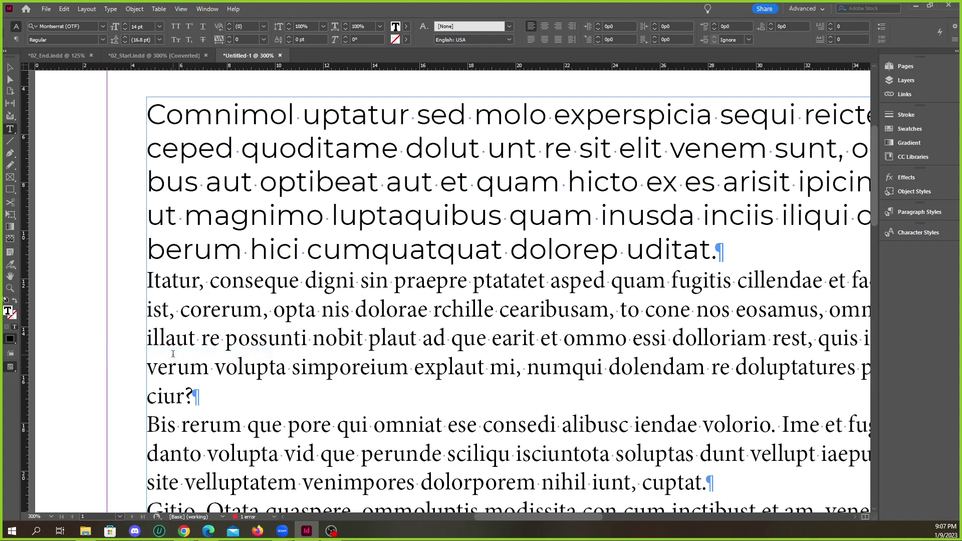
left_click_drag(719, 252, 161, 119)
left_click(405, 212)
type("w")
key("BackSpace")
key("Escape")
Switch repeatedly between preview and normal screen mode to compare the text with and without guides, frame edges and hidden characters.
left_click(89, 172)
key("w")
key("w")
key("w")
key("w")
key("w")
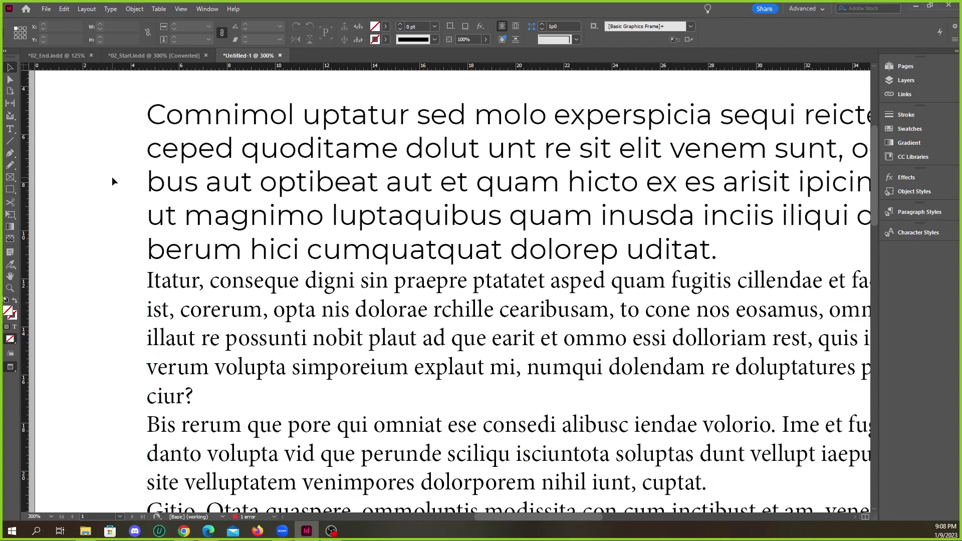
key("w")
key("w")
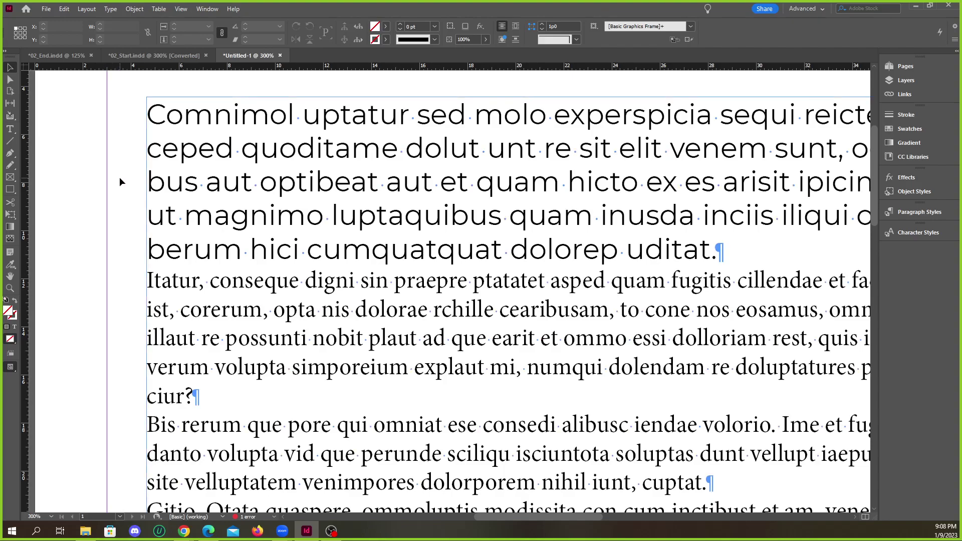
key("w")
key("w")
key("w")
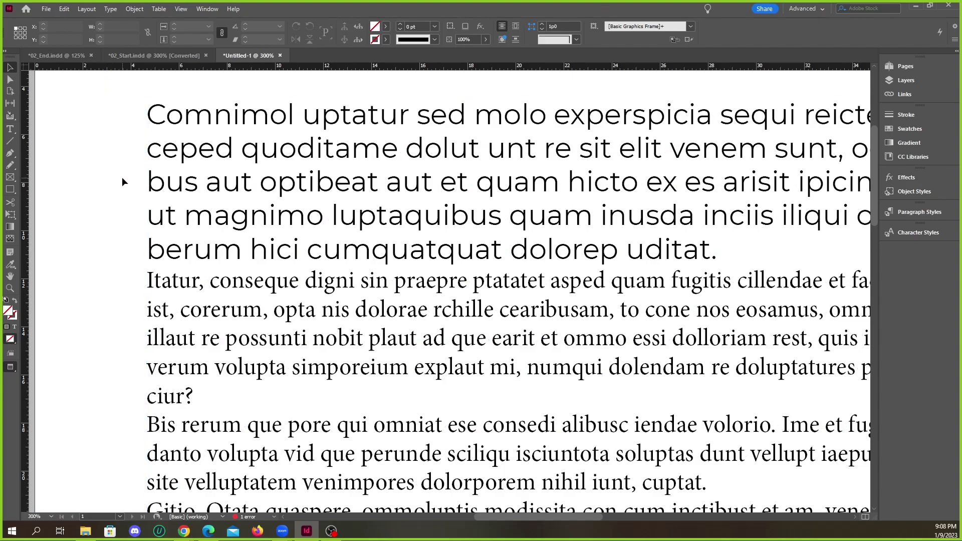
key("w")
key("w")
key("w")
key("w")
key("w")
key("w")
Apply the Montserrat (OTF) font in Bold to the whole first paragraph.
triple_click(573, 222)
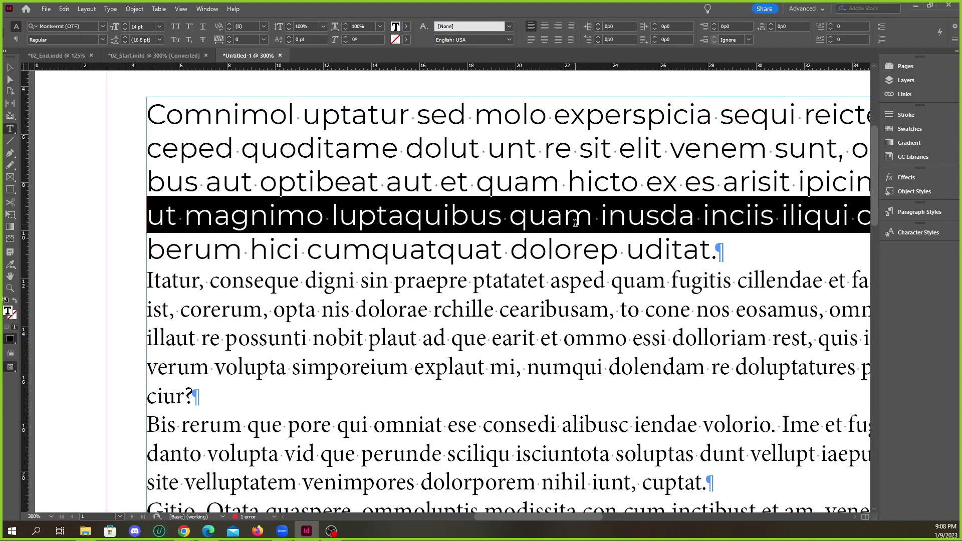
left_click(572, 222)
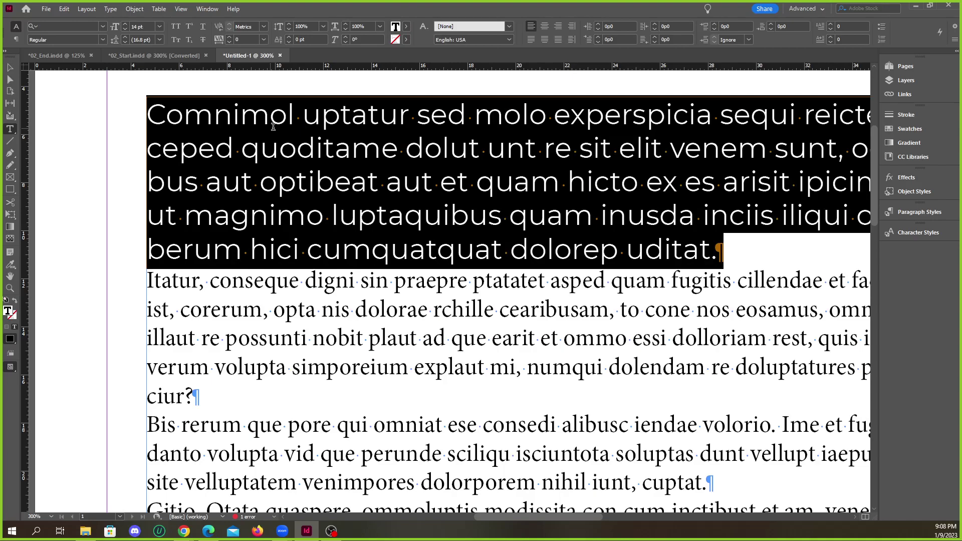
left_click(102, 26)
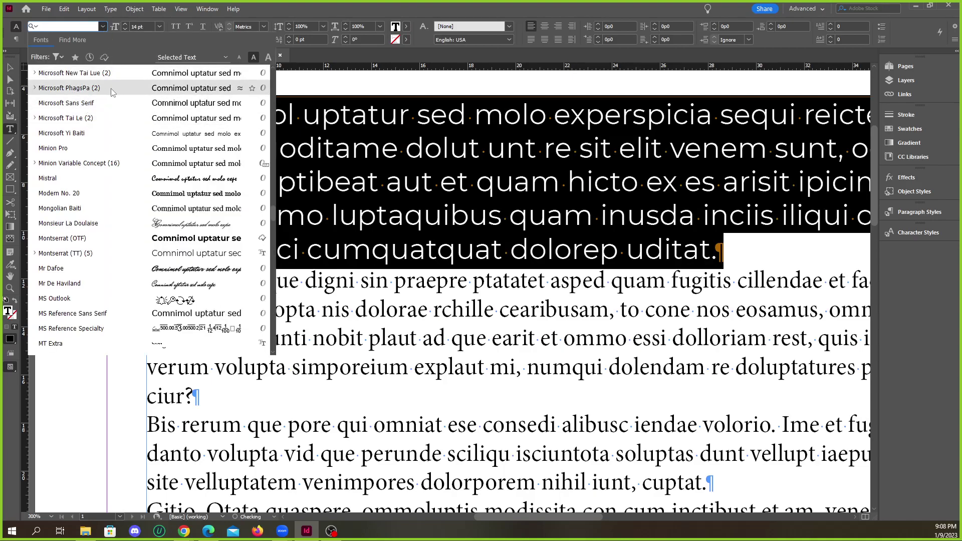
type("mo")
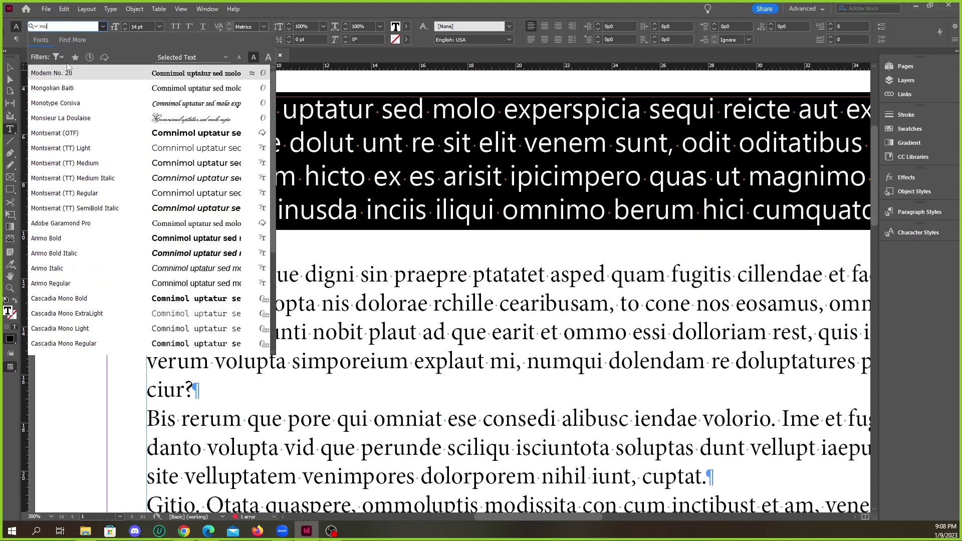
left_click(76, 134)
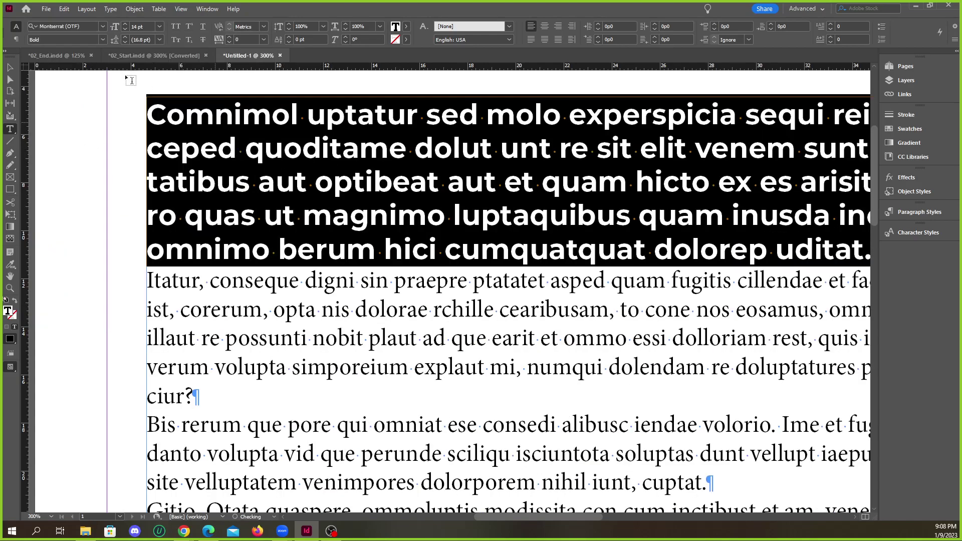
Change the first paragraph's font to Montserrat (TT) Medium.
left_click(103, 27)
left_click(81, 74)
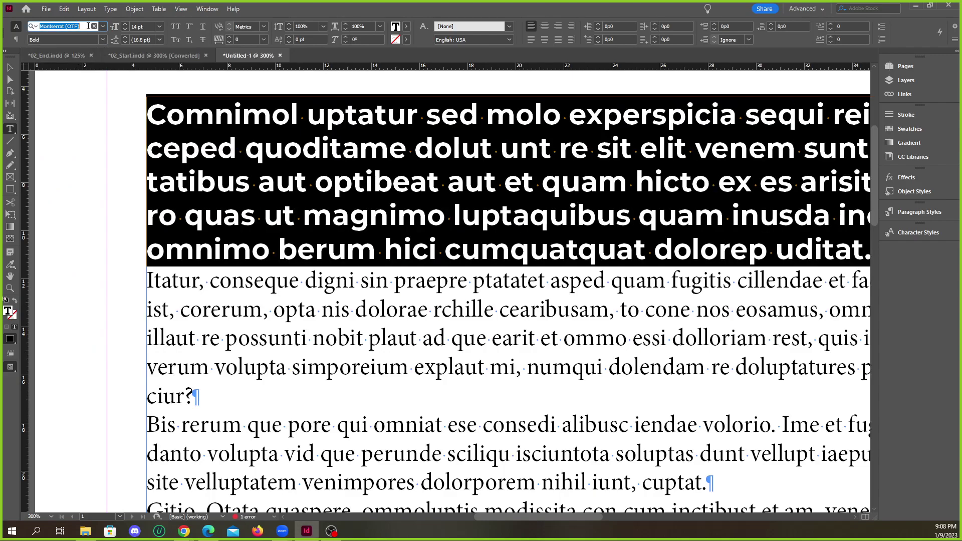
type("mon")
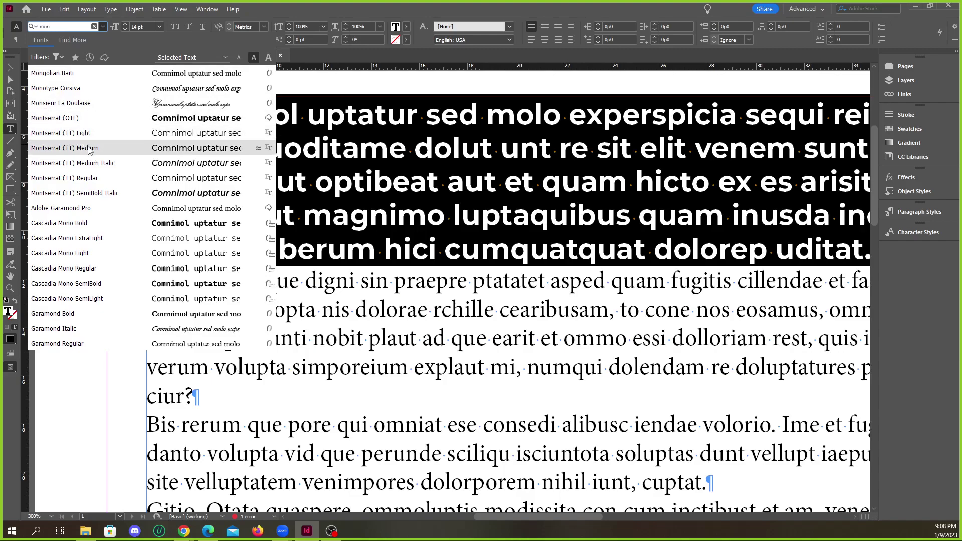
left_click(82, 149)
left_click(273, 186)
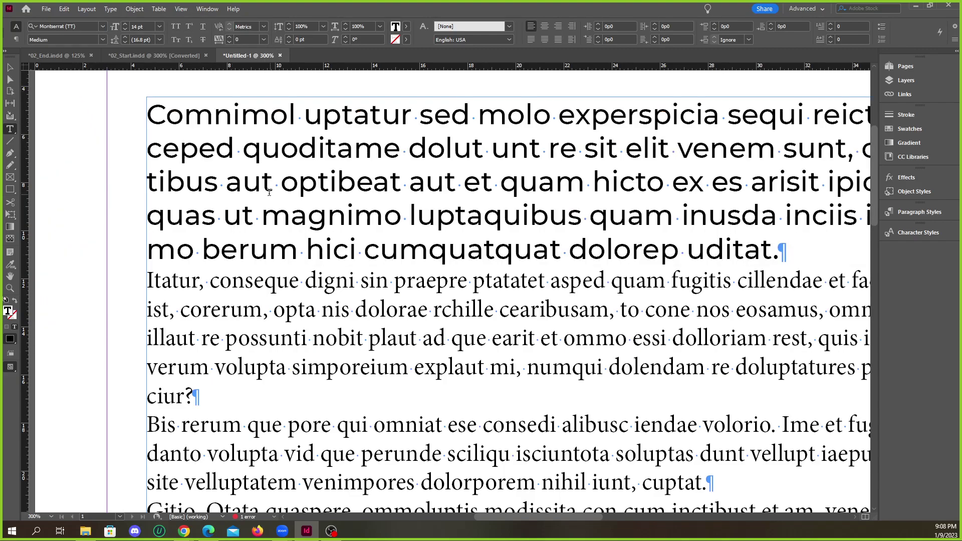
Select the whole first paragraph including its paragraph mark and show the paragraph formatting controls.
left_click(790, 254)
left_click_drag(799, 253, 169, 125)
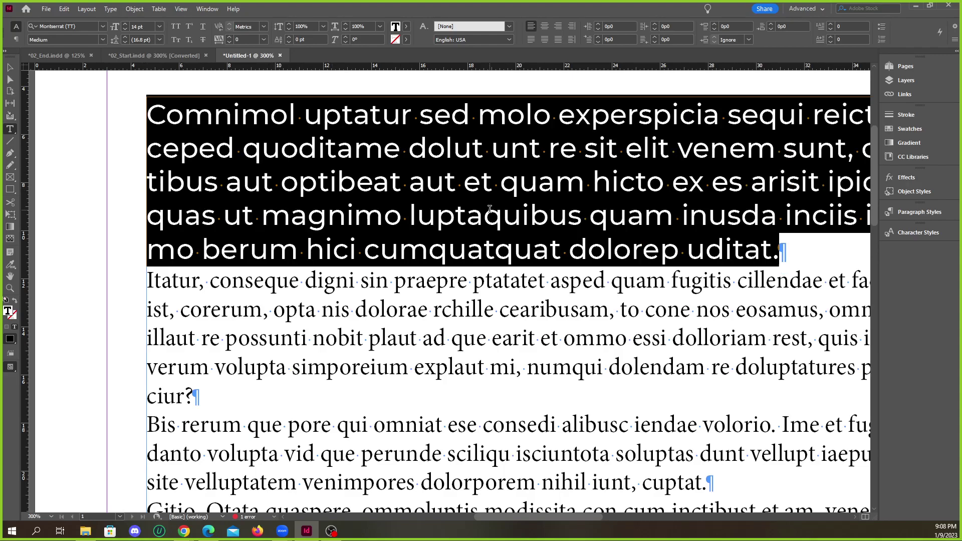
left_click(739, 261)
left_click(530, 214)
left_click(782, 254, "shift")
left_click(628, 216)
mouse_move(780, 251)
left_mouse_down()
mouse_move(451, 150)
mouse_move(151, 118)
mouse_move(686, 253)
mouse_move(786, 258)
left_mouse_up()
left_click(243, 124)
left_click(16, 39)
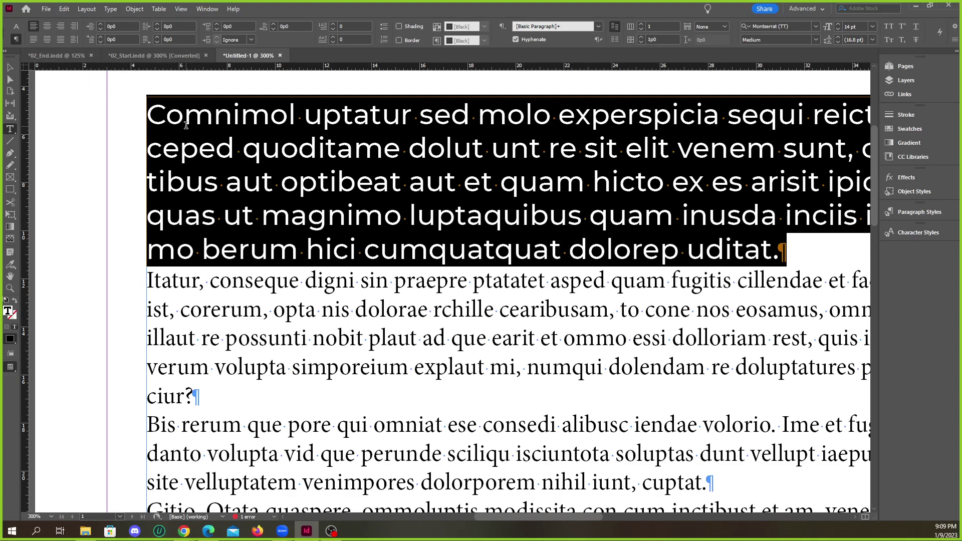
Try center and right alignment on the first paragraph, restore left alignment, and deselect the text.
left_click(47, 29)
key("ctrl+z")
left_click(47, 29)
left_click(60, 26)
left_click(33, 26)
left_click(332, 154)
triple_click(333, 154)
left_click(391, 219)
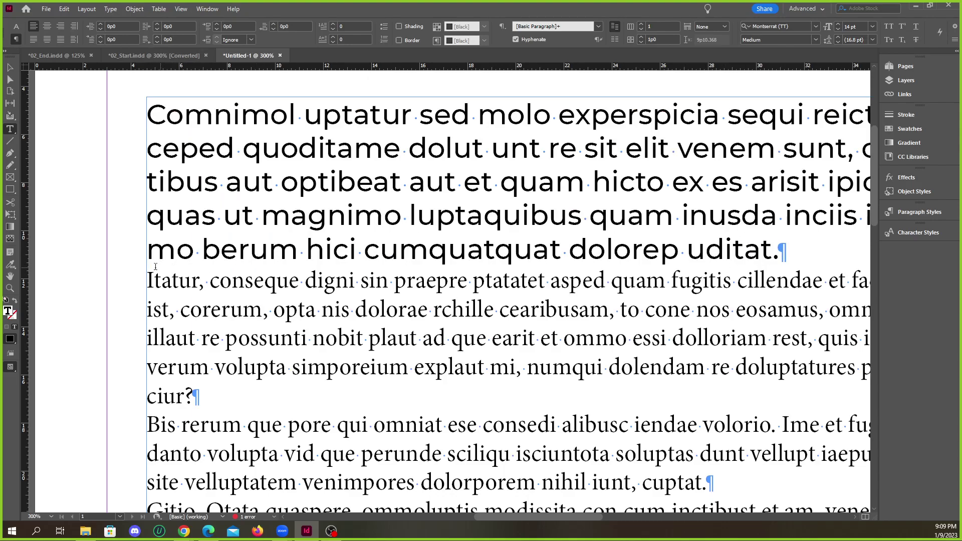
Select the whole first paragraph and raise its last line right indent to 1p5.
triple_click(603, 235)
left_click(602, 236)
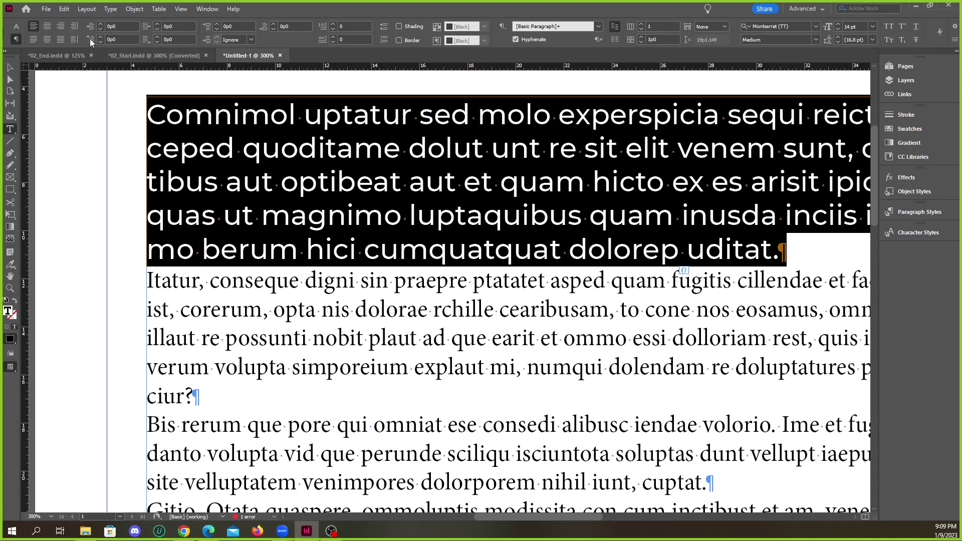
left_click(156, 37)
left_click(157, 37)
left_click(156, 38)
left_click(156, 38)
left_click(156, 38)
left_click(156, 38)
left_click(156, 38)
left_click(156, 37)
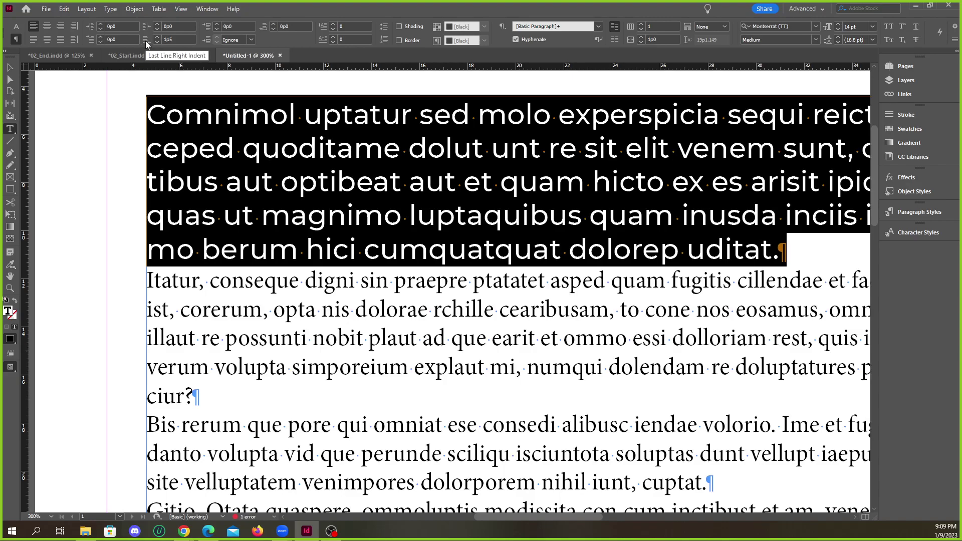
Try to reset the last line right indent to 0, and briefly view the 02_Start document before returning to Untitled-1.
left_click(163, 38)
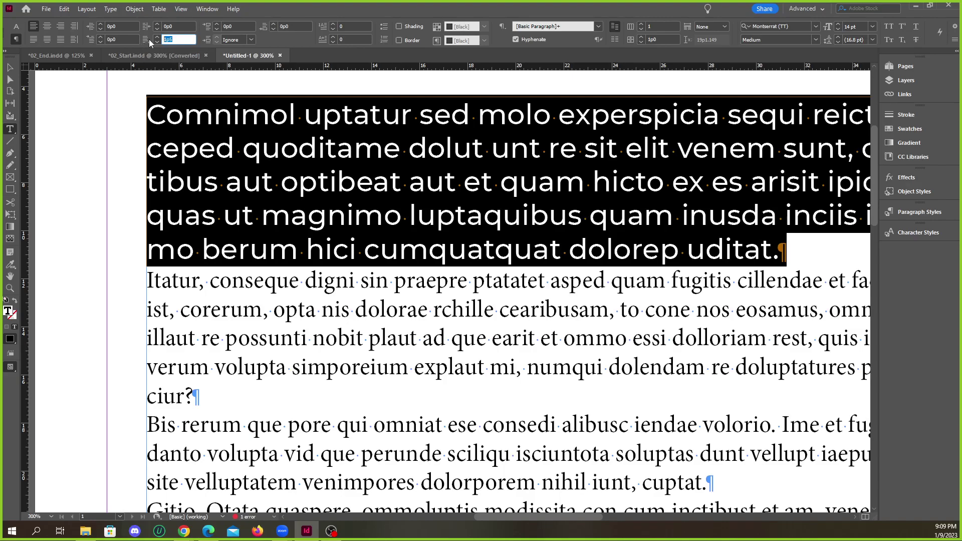
type("0")
left_click(187, 55)
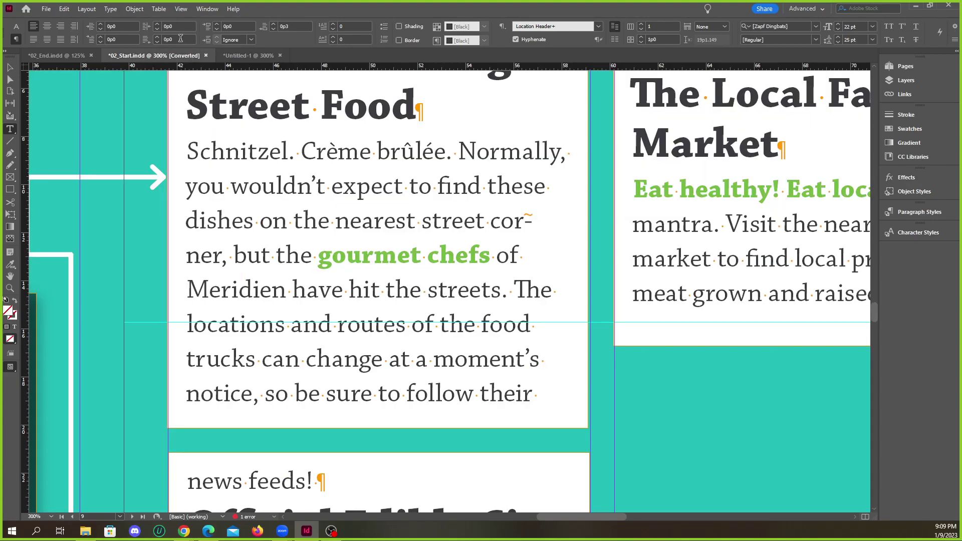
left_click(248, 55)
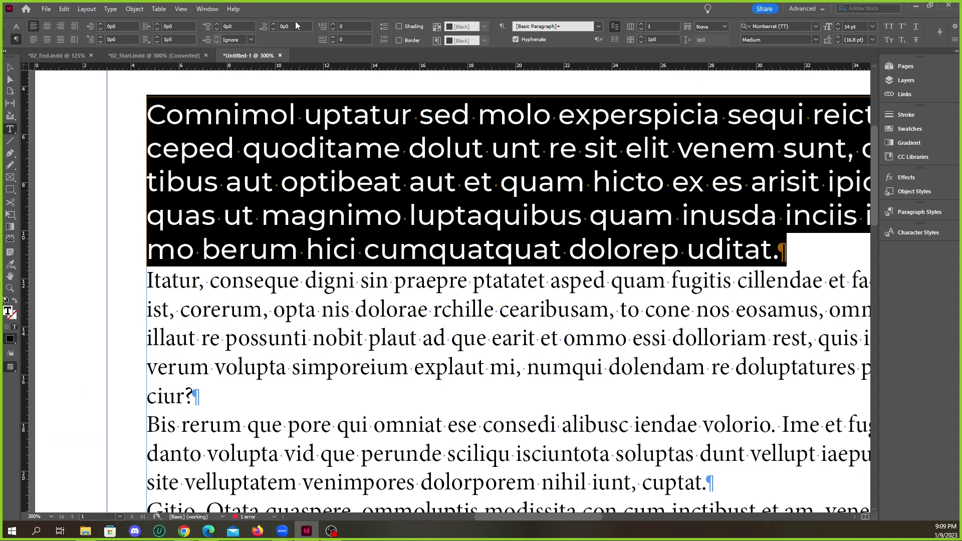
Increase the space after the first paragraph to 0p6.
left_click(273, 24)
left_click(273, 24)
left_click(274, 25)
left_click(274, 24)
left_click(273, 24)
left_click(274, 24)
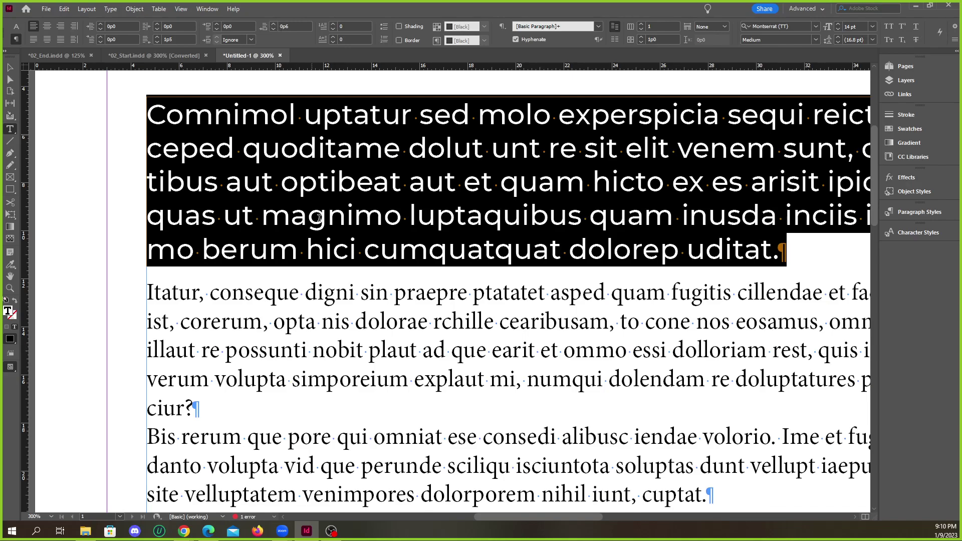
Reduce the font size of the first paragraph's text to 12 pt.
left_click(327, 245)
key("ctrl+minus")
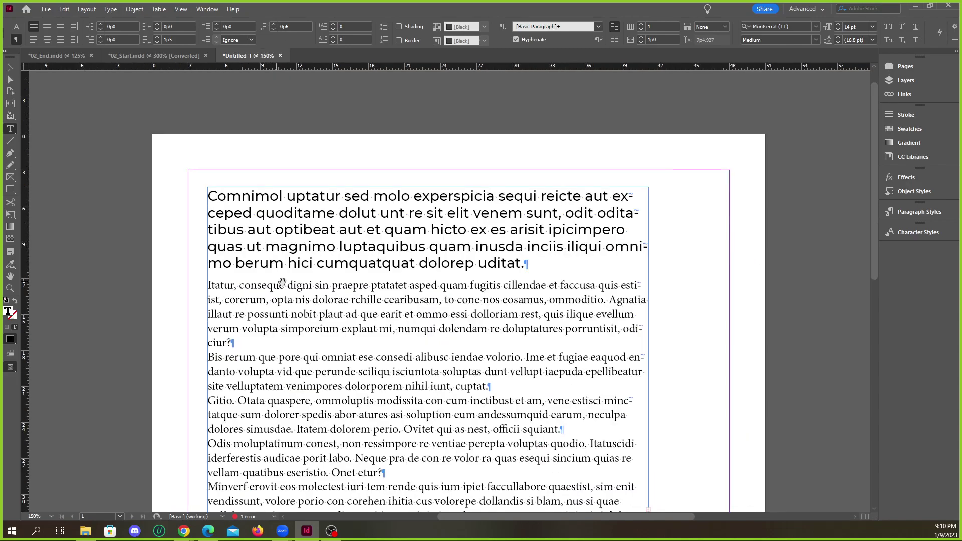
key("End")
left_click(330, 216, "shift")
key("ctrl+shift+Up")
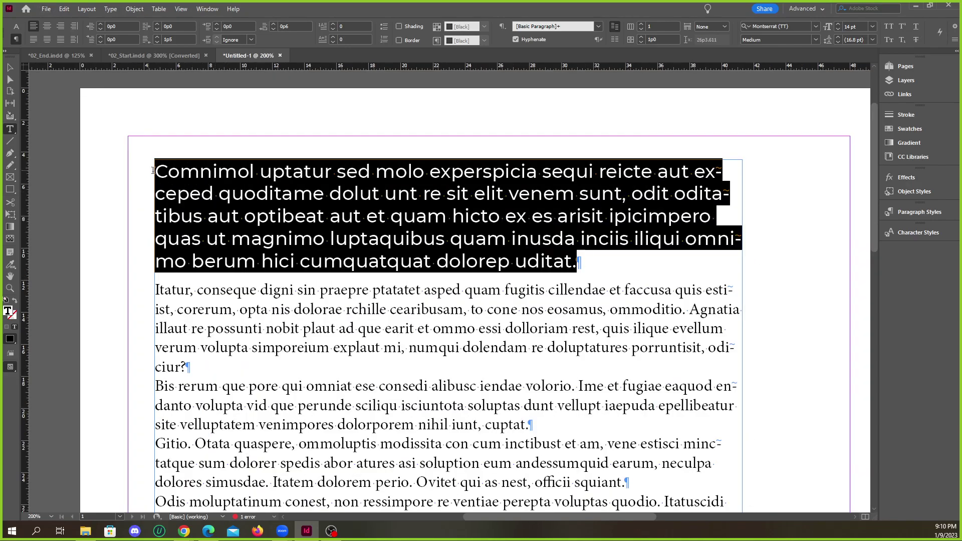
left_click(18, 27)
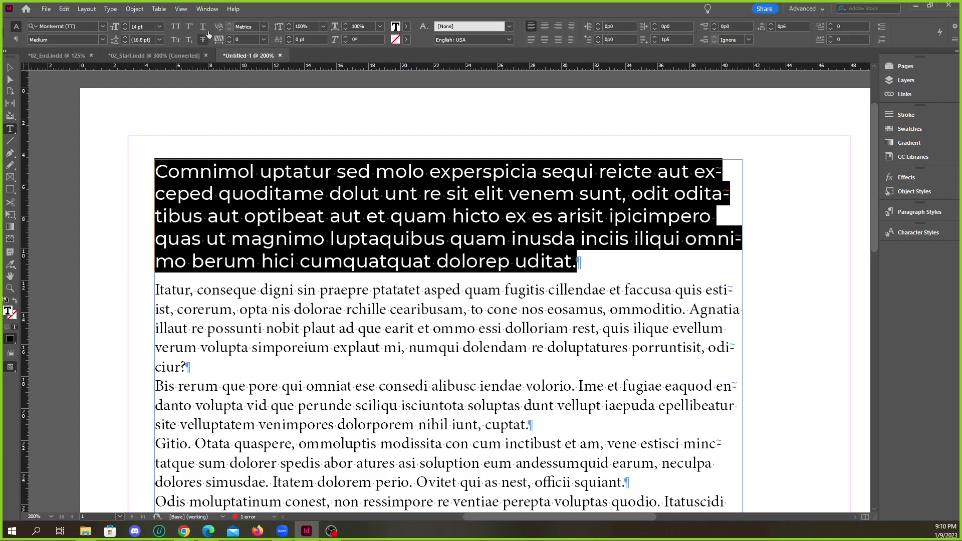
left_click(125, 28)
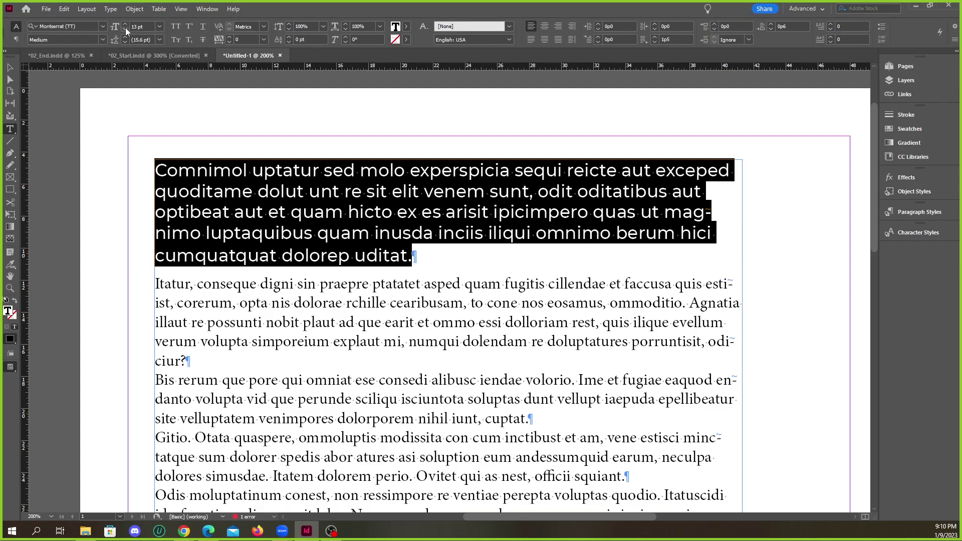
left_click(125, 28)
left_click_drag(194, 251, 147, 161)
left_click_drag(194, 251, 176, 183)
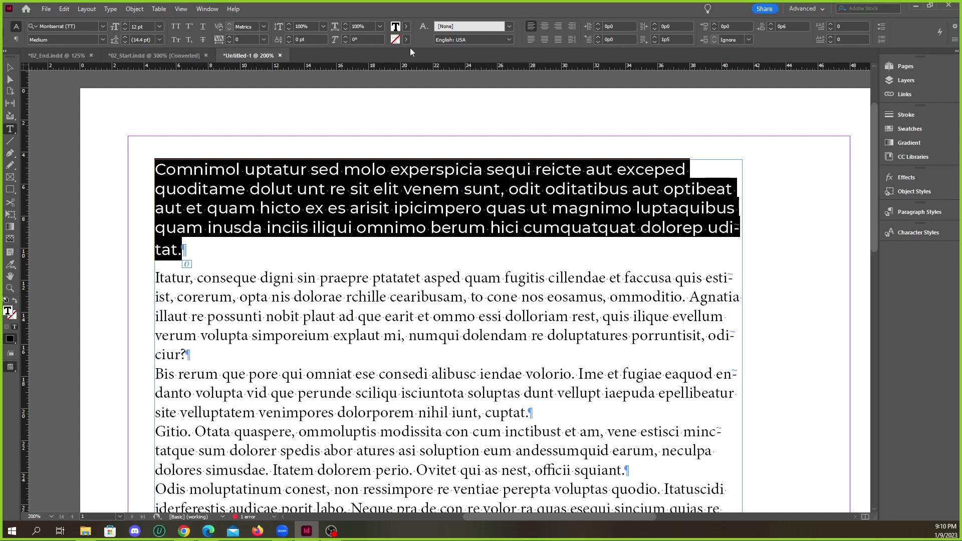
Turn hyphenation off and on again for the first paragraph.
left_click(18, 40)
left_click(515, 40)
left_click(515, 39)
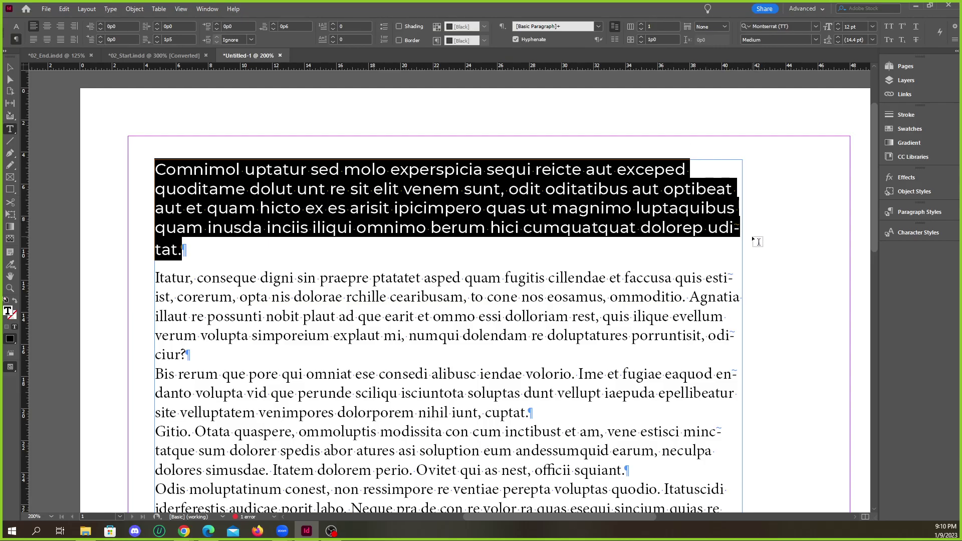
Examine the hyphenated word "udi-" at the end of the first paragraph's fourth line and its automatic hyphen.
scroll(762, 240, "left", 4)
scroll(702, 228, "down", 2)
scroll(725, 220, "up", 2)
scroll(616, 250, "down", 2)
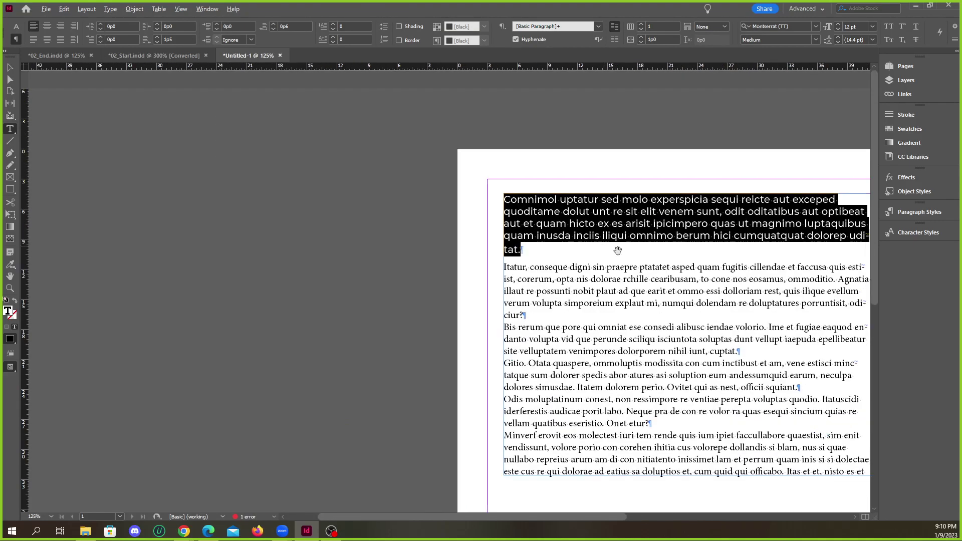
scroll(607, 250, "up", 4)
scroll(449, 351, "down", 4)
scroll(624, 345, "up", 4)
scroll(624, 344, "up", 2)
left_click(565, 281)
key("ctrl+shift+Left")
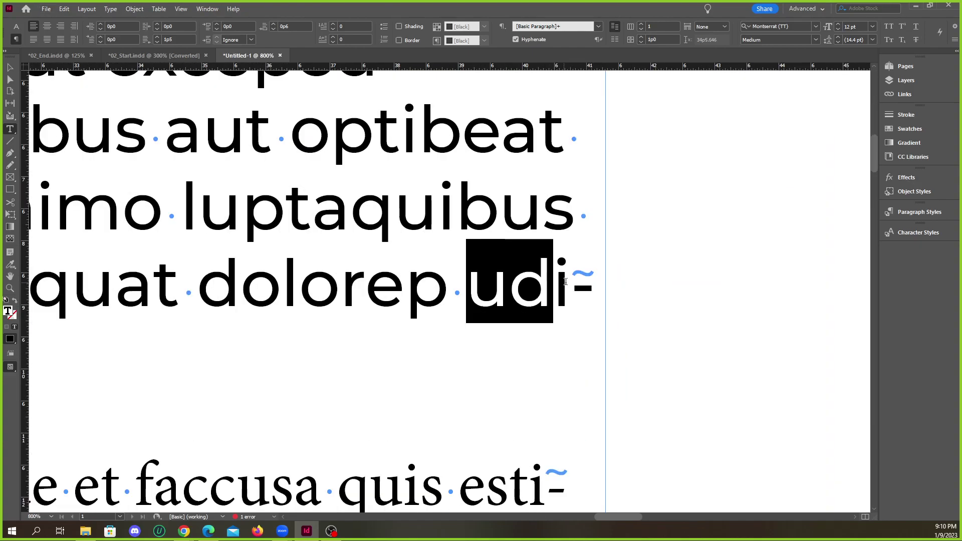
key("shift+End")
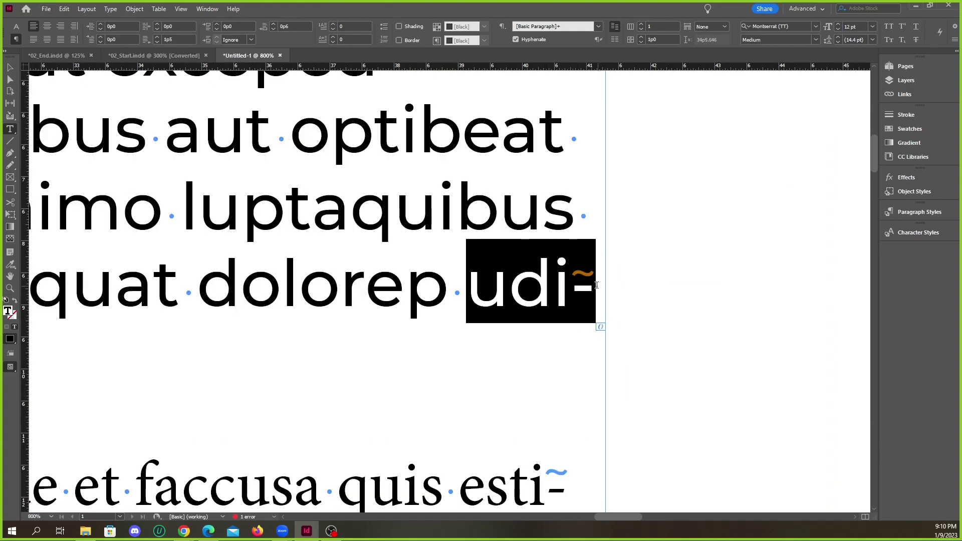
left_click(598, 285)
key("ctrl+shift+Left")
left_click(577, 292)
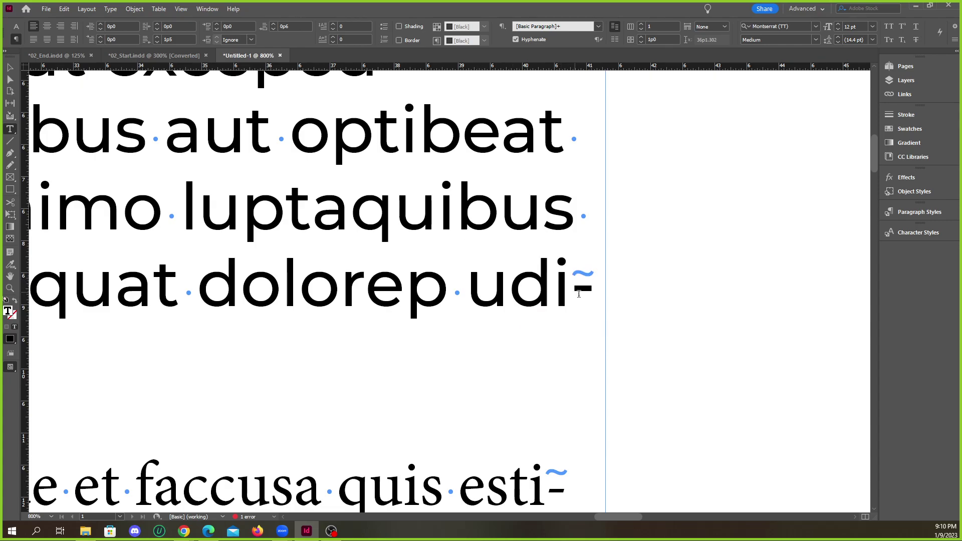
left_click_drag(593, 295, 557, 271)
scroll(589, 305, "down", 3)
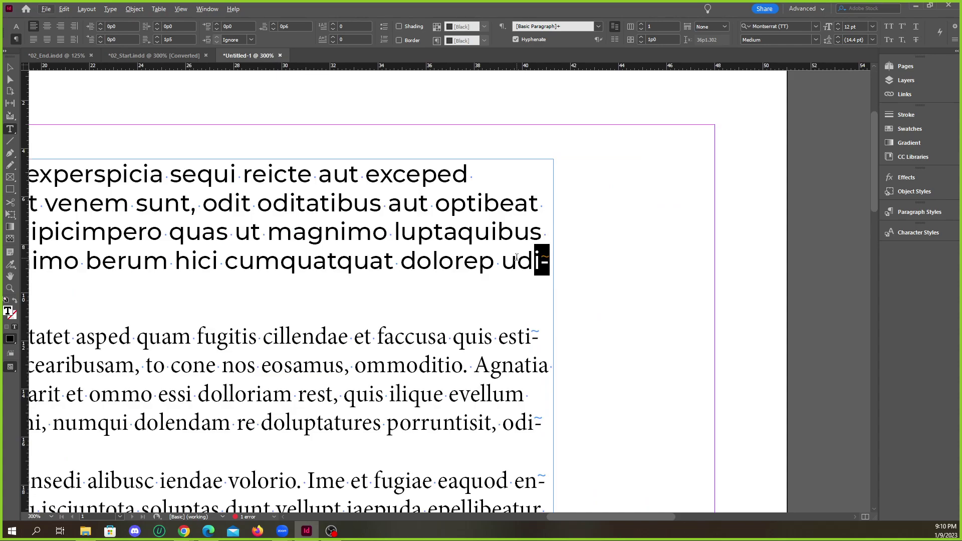
Turn off hyphenation for the first paragraph and check how its lines break across the text frame.
left_click(482, 239)
double_click(487, 240)
double_click(487, 239)
double_click(488, 239)
left_click(488, 239)
left_click(488, 239)
left_click(513, 233)
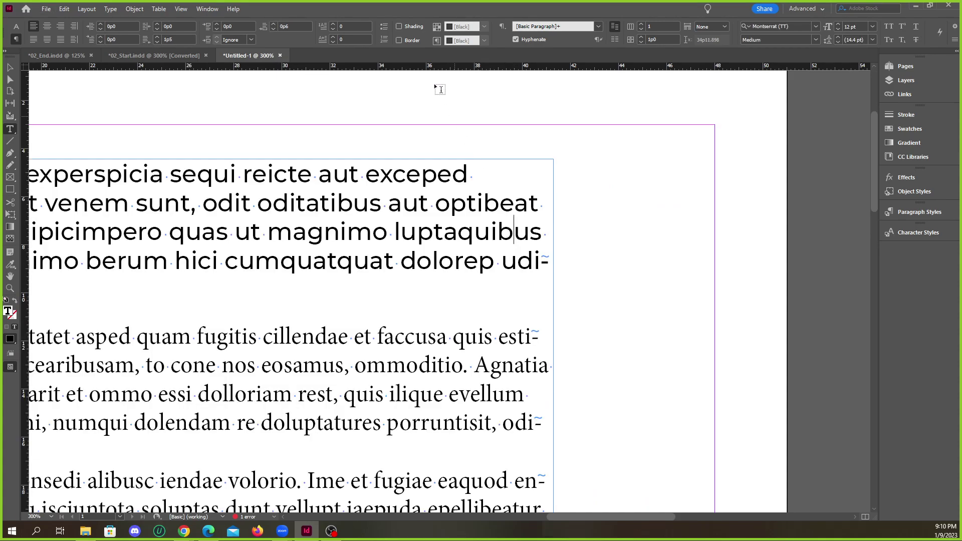
left_click(516, 40)
left_click(516, 40)
left_click(516, 40)
key("ctrl+minus")
key("ctrl+minus")
key("ctrl+minus")
key("ctrl+equal")
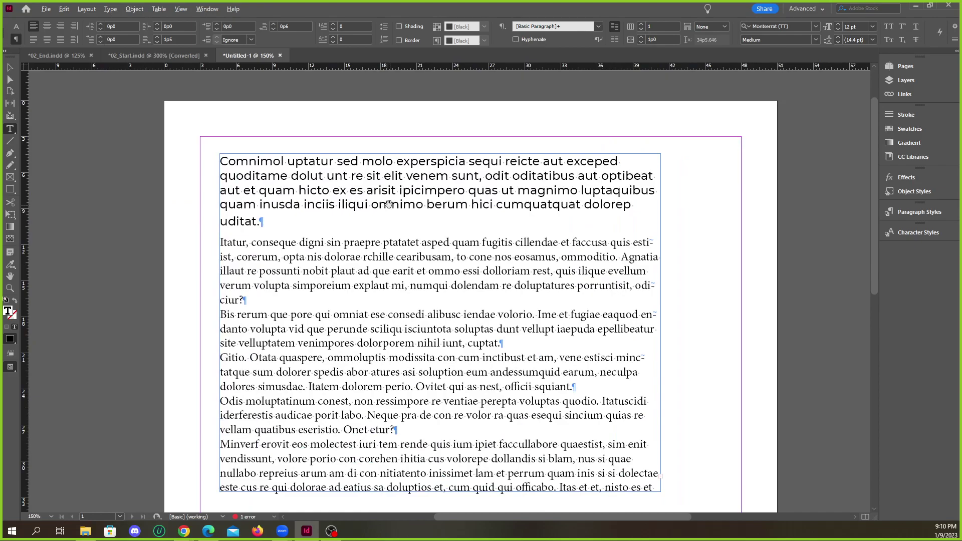
Reselect all text of the first paragraph, including its paragraph mark, for further formatting.
left_click(10, 68)
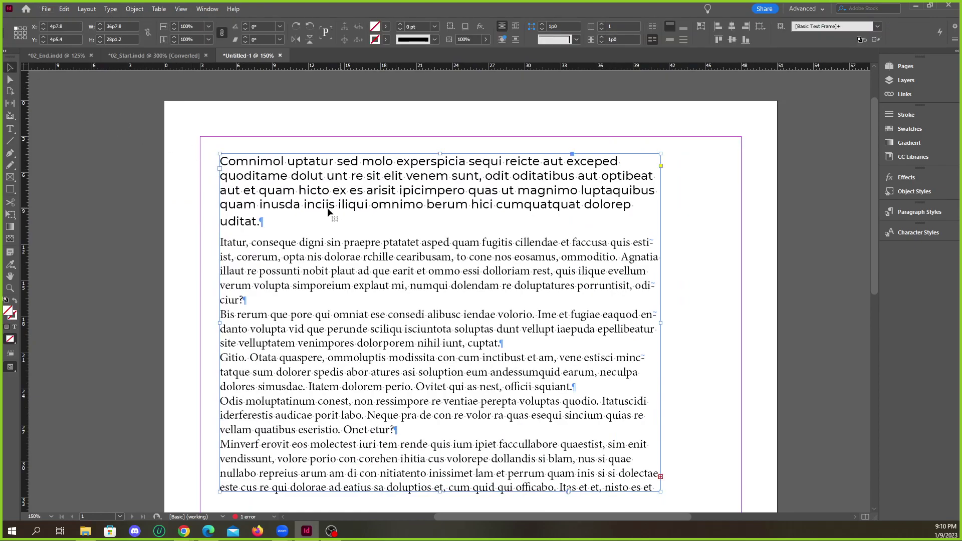
scroll(333, 210, "up", 1)
double_click(319, 227)
double_click(319, 227)
key("ctrl+equal")
key("ctrl+equal")
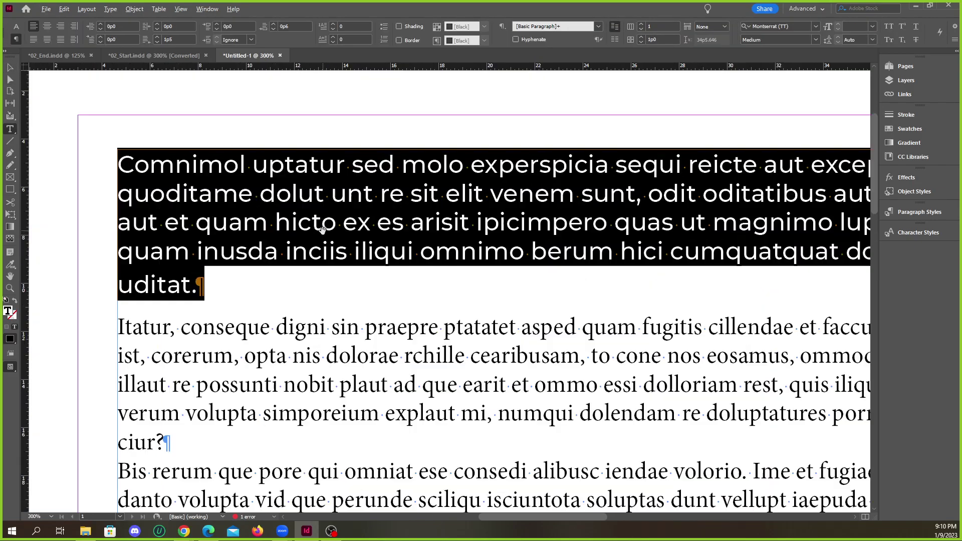
Select only the paragraph mark ending the first paragraph, and reselect the whole first paragraph including its mark.
key("ctrl+minus")
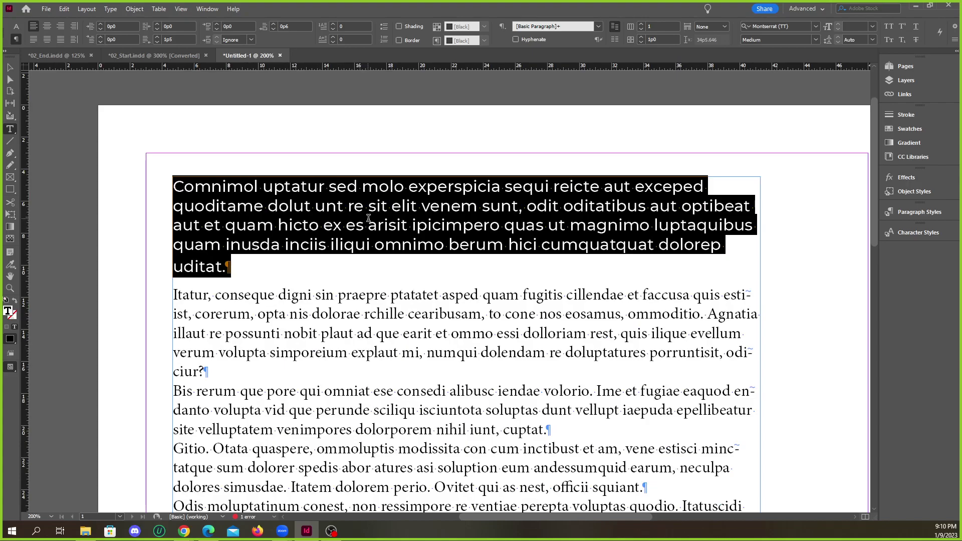
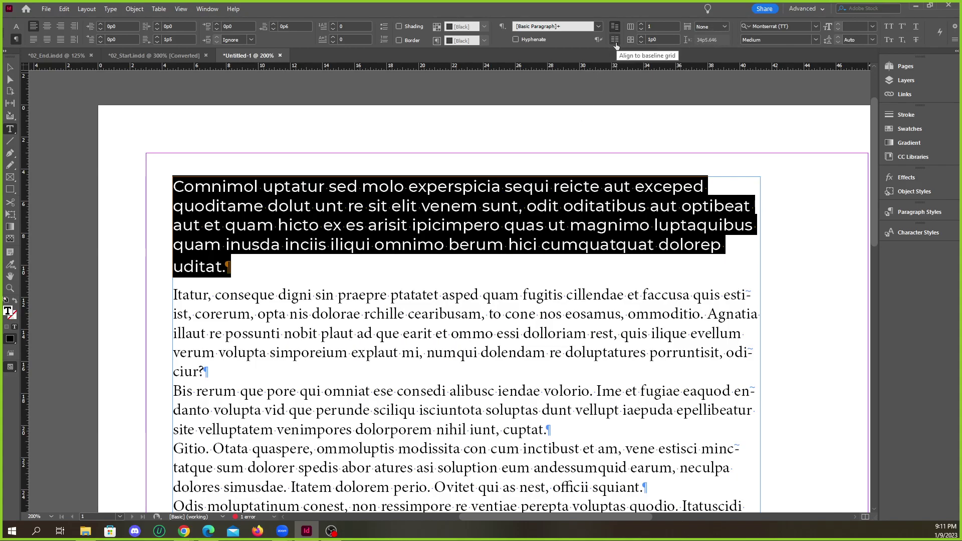
left_click(230, 265)
key("ctrl+shift+period")
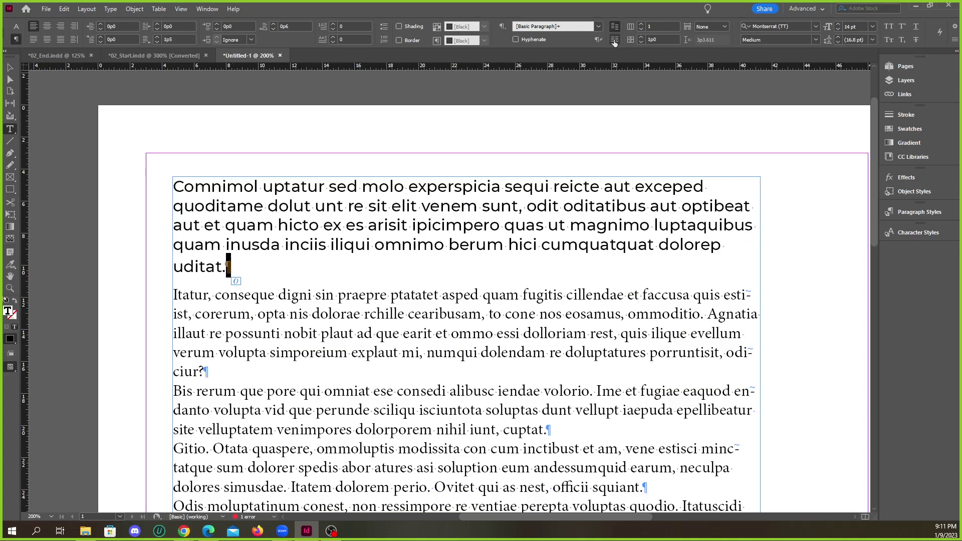
left_click(241, 270)
left_click_drag(239, 268, 143, 187)
left_click(245, 248)
left_click(222, 225)
triple_click(222, 225)
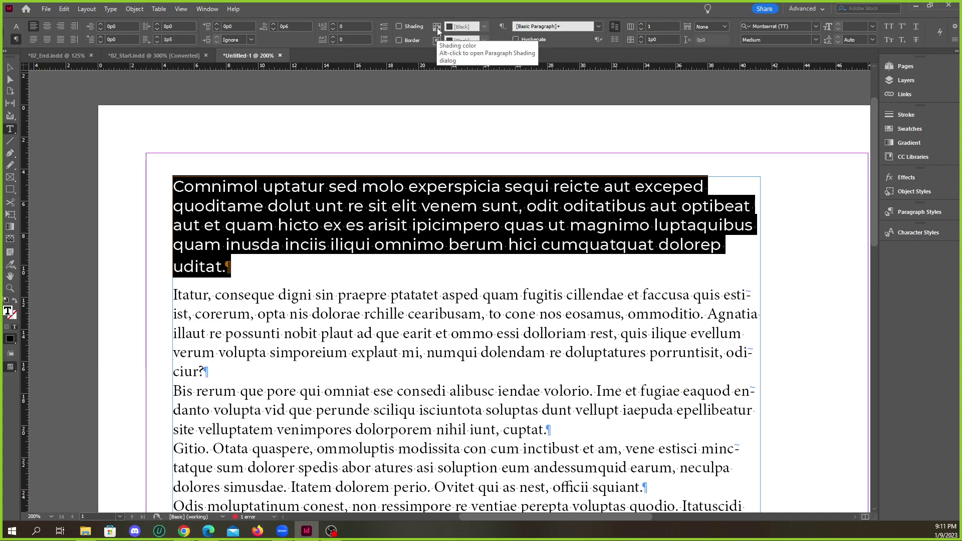
left_click(16, 26)
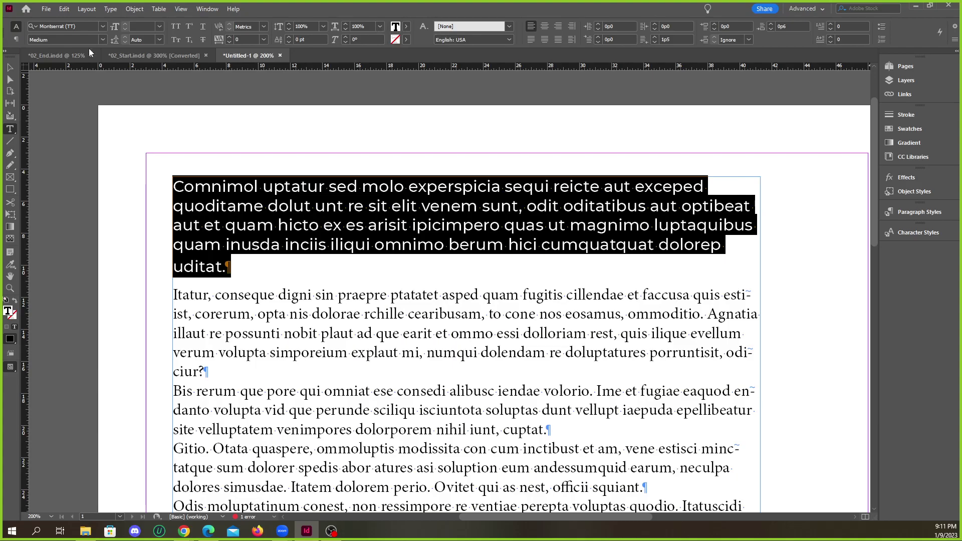
left_click(16, 40)
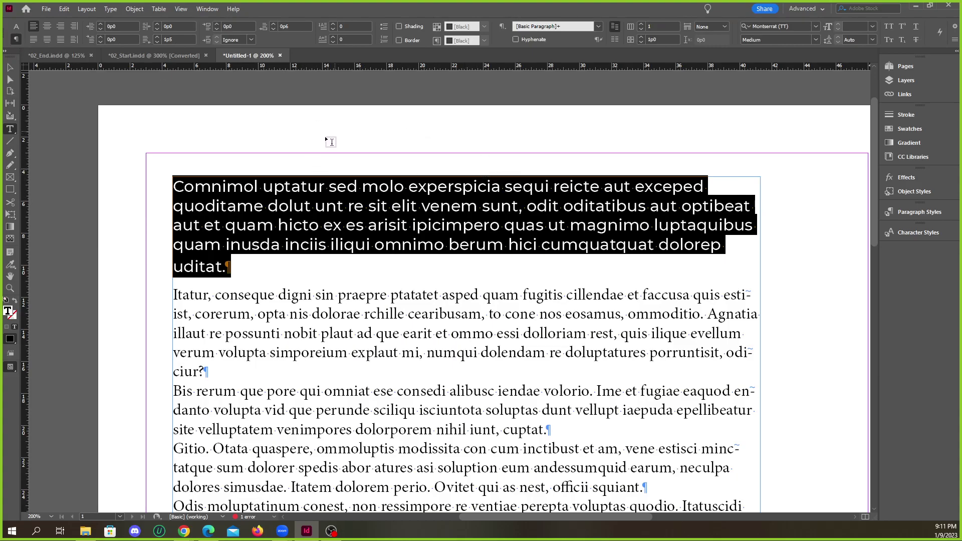
double_click(8, 311)
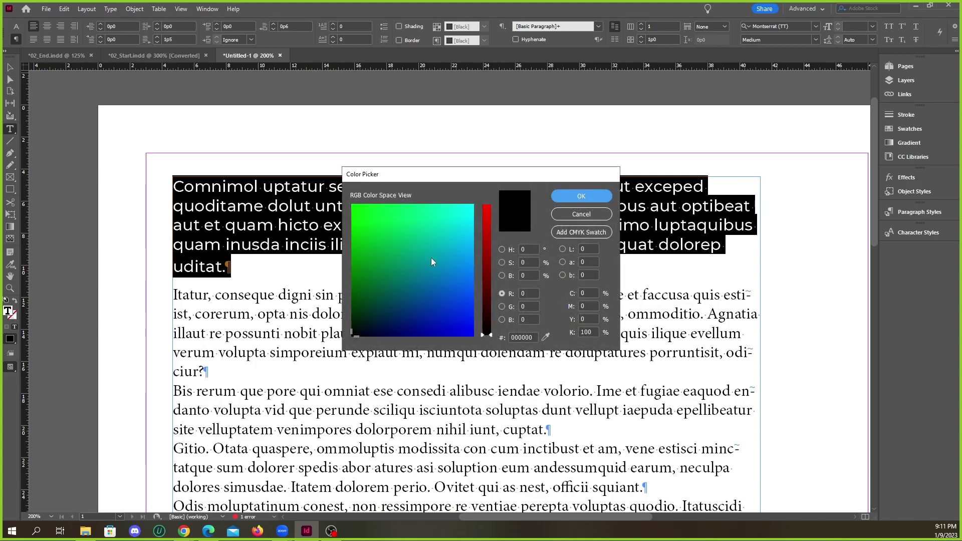
left_click_drag(484, 328, 488, 324)
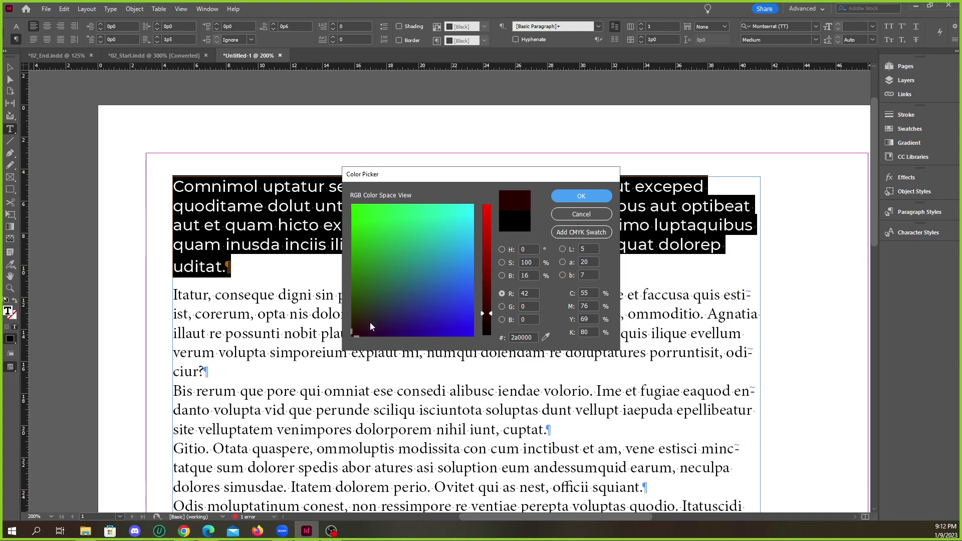
left_click(581, 214)
Create a process HSB colour swatch with hue 0, saturation 0 and brightness 15 for the first paragraph's text.
left_click(910, 129)
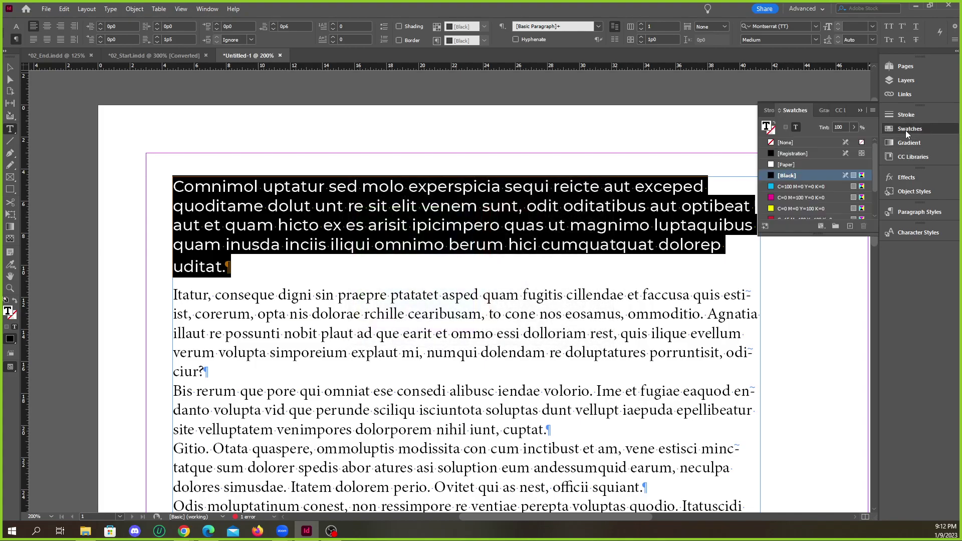
left_click(872, 109)
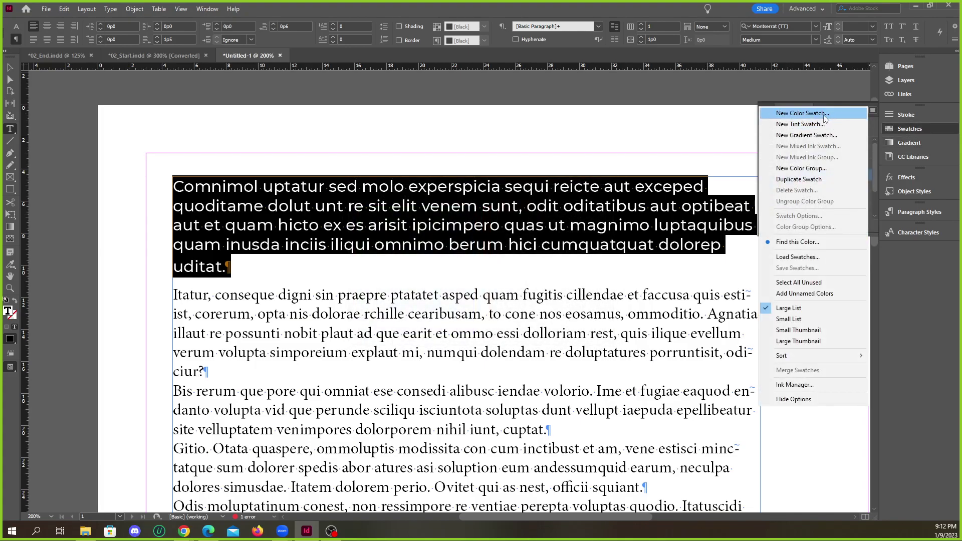
left_click(826, 114)
left_click(492, 222)
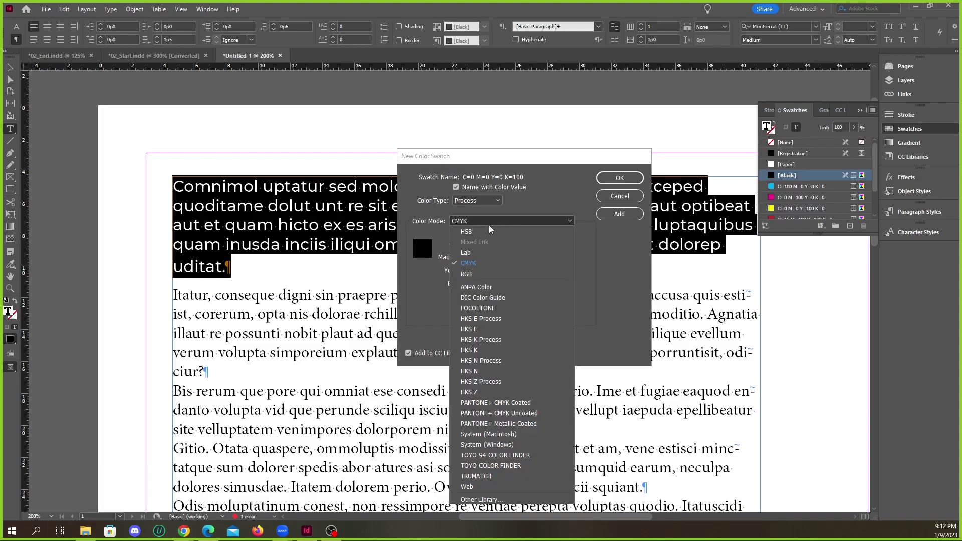
left_click(492, 232)
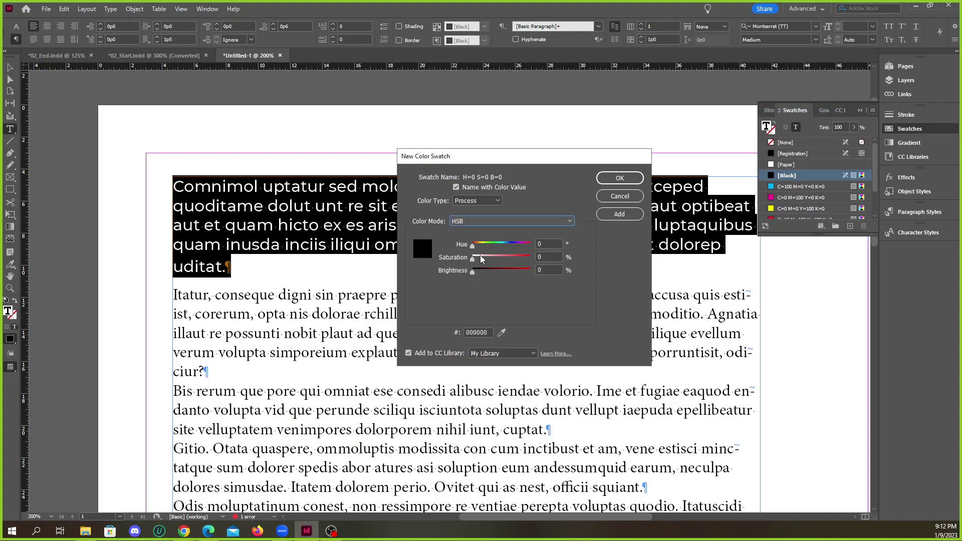
mouse_move(477, 262)
left_mouse_down()
mouse_move(550, 245)
mouse_move(442, 247)
mouse_move(481, 277)
left_mouse_up()
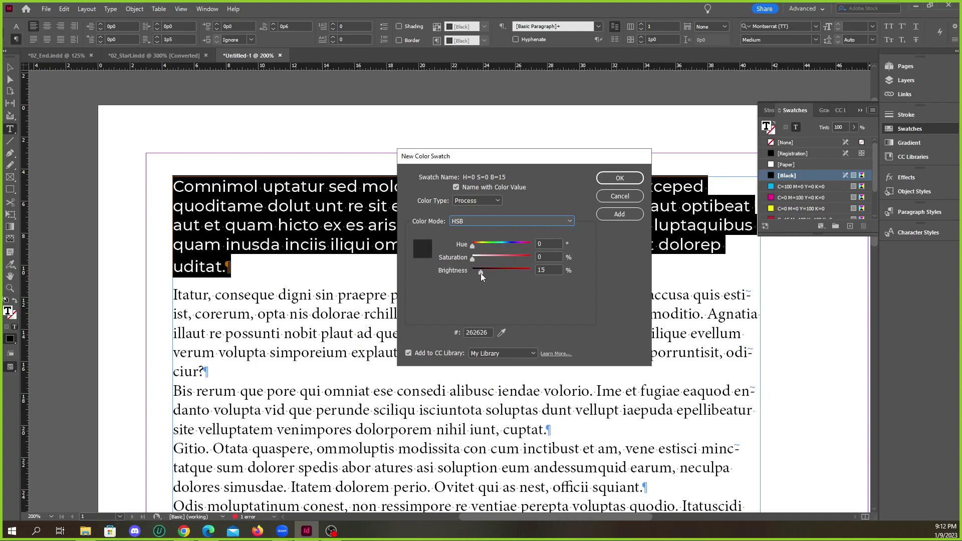
left_click(620, 177)
Select the first paragraph's text and set its dark grey swatch's brightness to 20%.
left_click(315, 250)
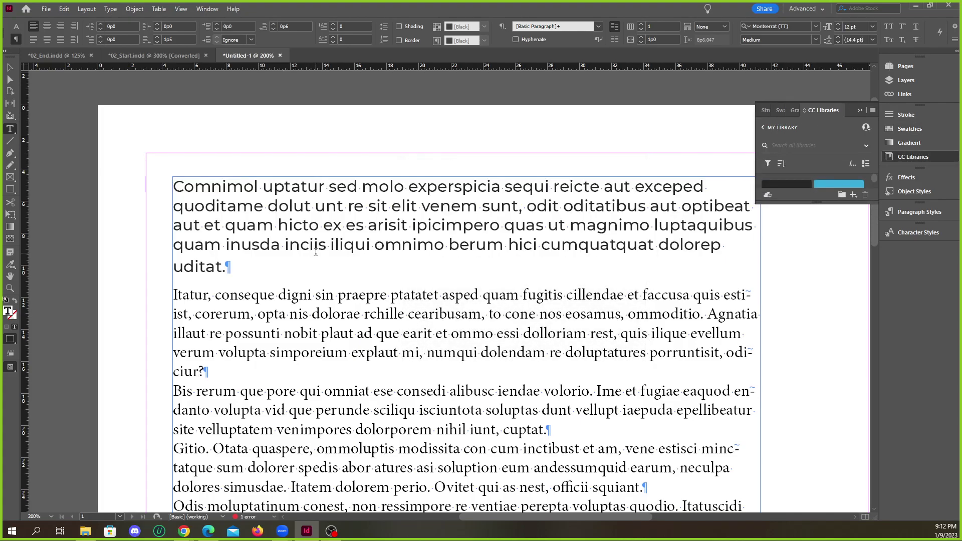
scroll(195, 262, "up", 3)
left_click_drag(317, 295, 331, 296)
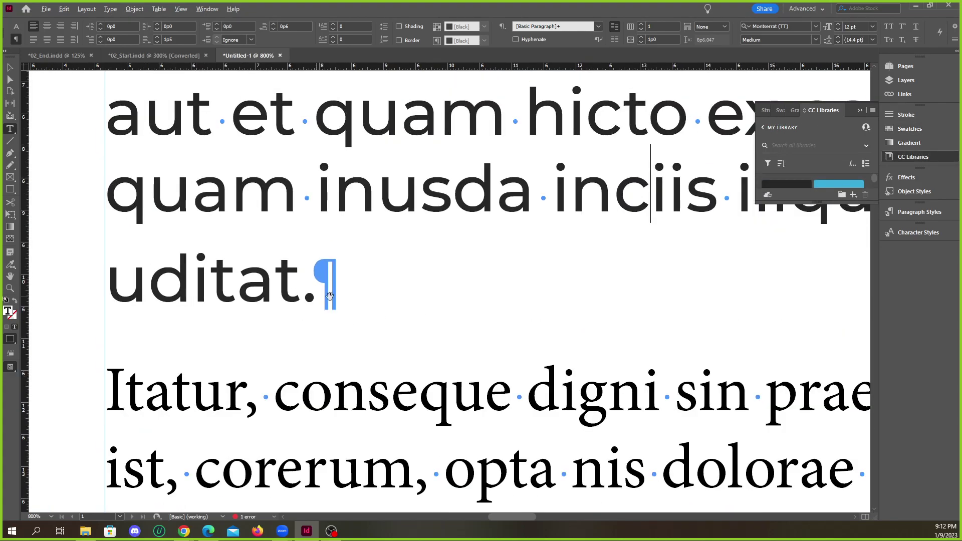
scroll(325, 295, "down", 1)
key("ctrl+shift+Up")
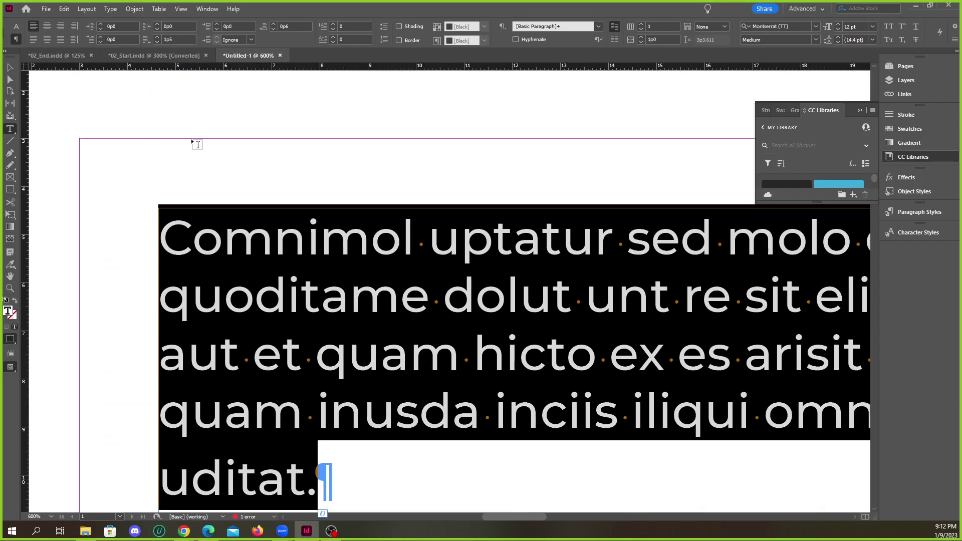
left_click(909, 129)
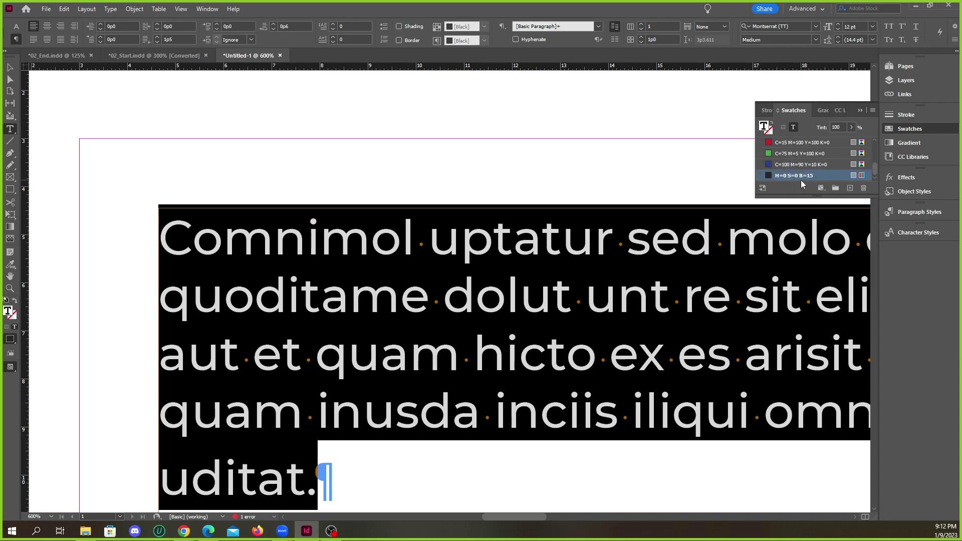
double_click(804, 175)
left_click_drag(439, 280, 440, 281)
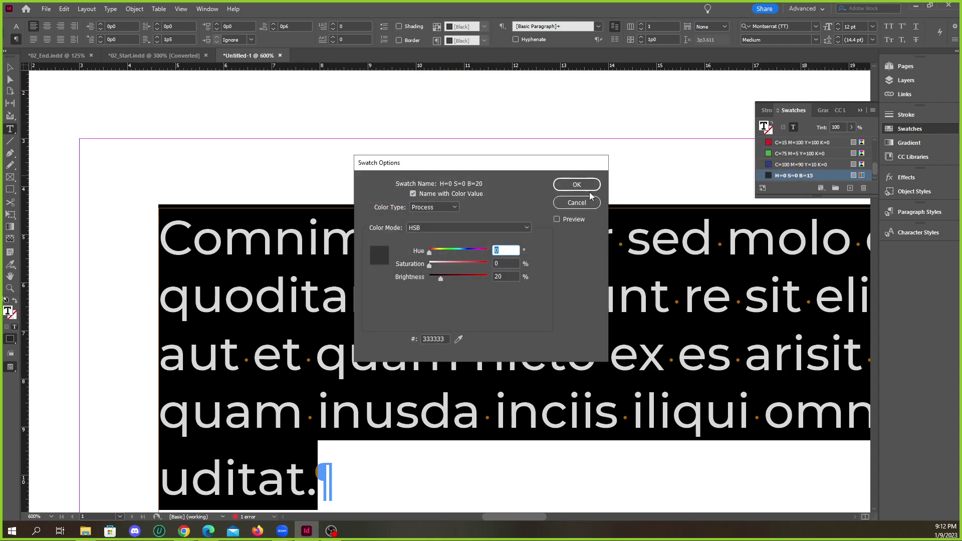
left_click(577, 184)
Check the recoloured first paragraph and reselect its text up to the paragraph mark.
left_click(335, 302)
key("ctrl+minus")
scroll(354, 263, "down", 2)
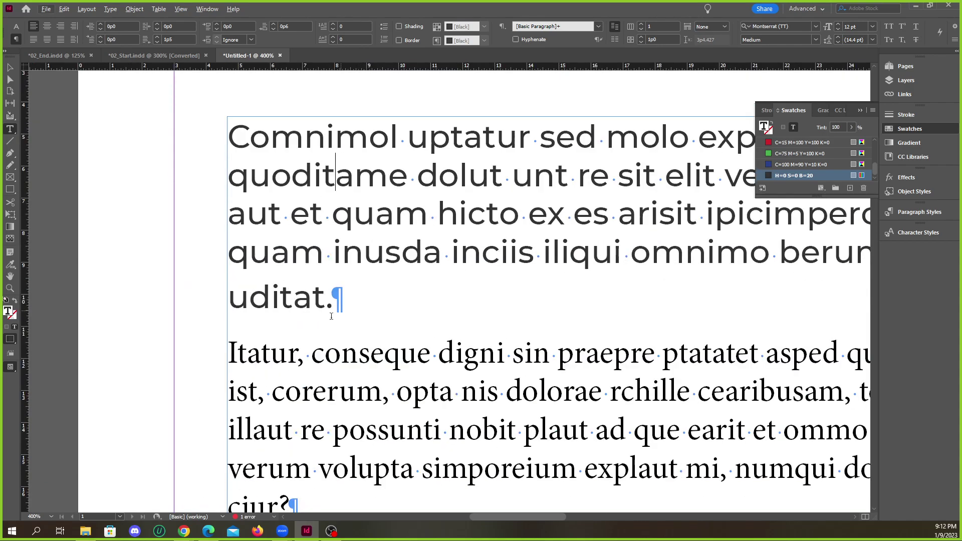
scroll(213, 238, "down", 2)
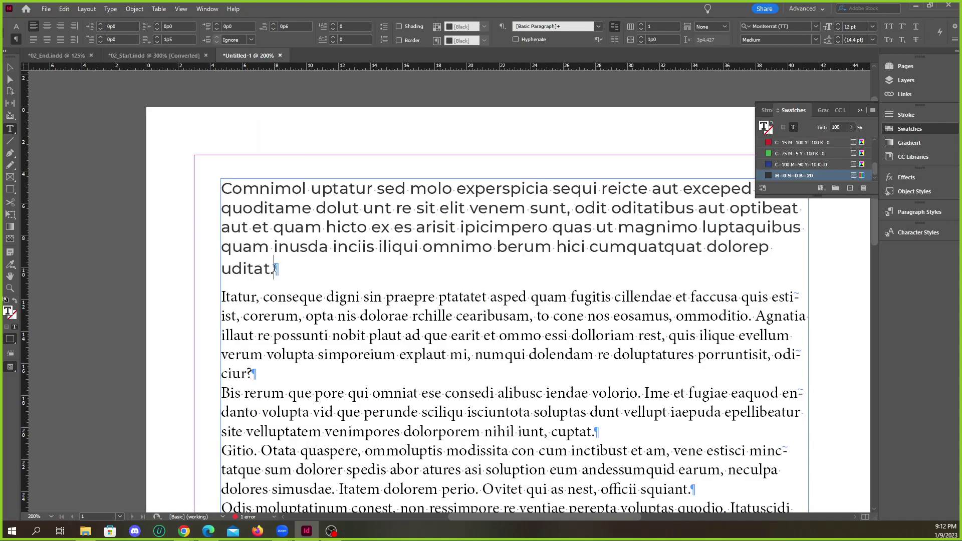
key("ctrl+shift+Up")
key("Right")
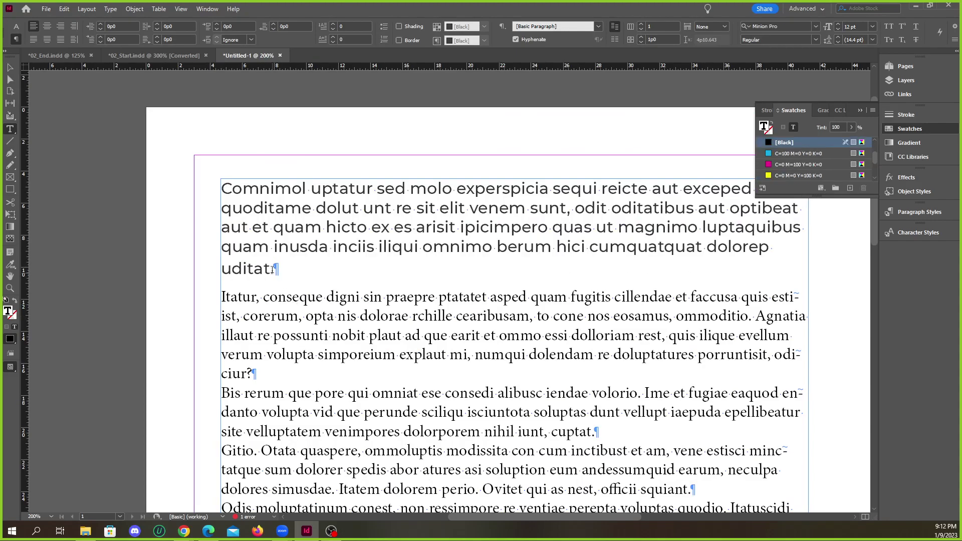
key("ctrl+shift+Up")
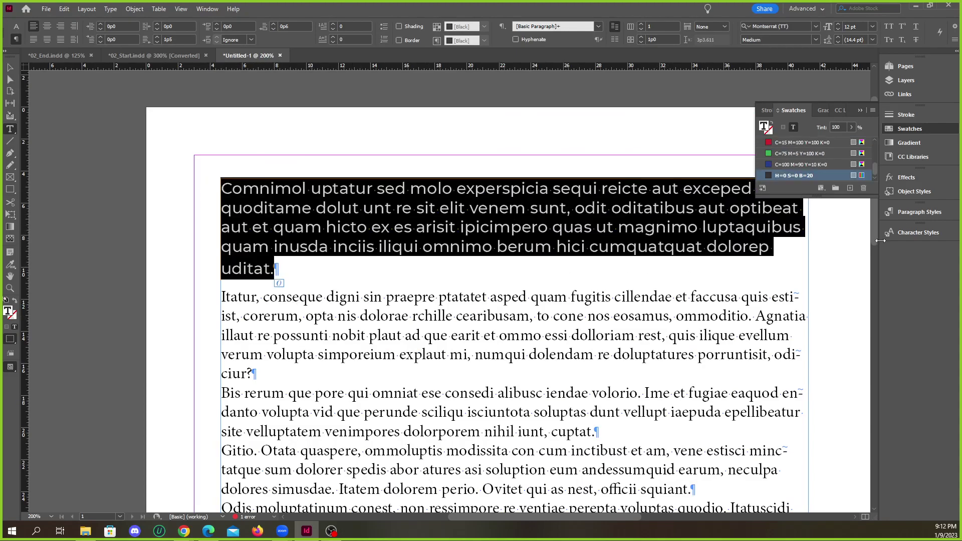
Create a paragraph style named bodytext from the first paragraph's formatting.
left_click(920, 213)
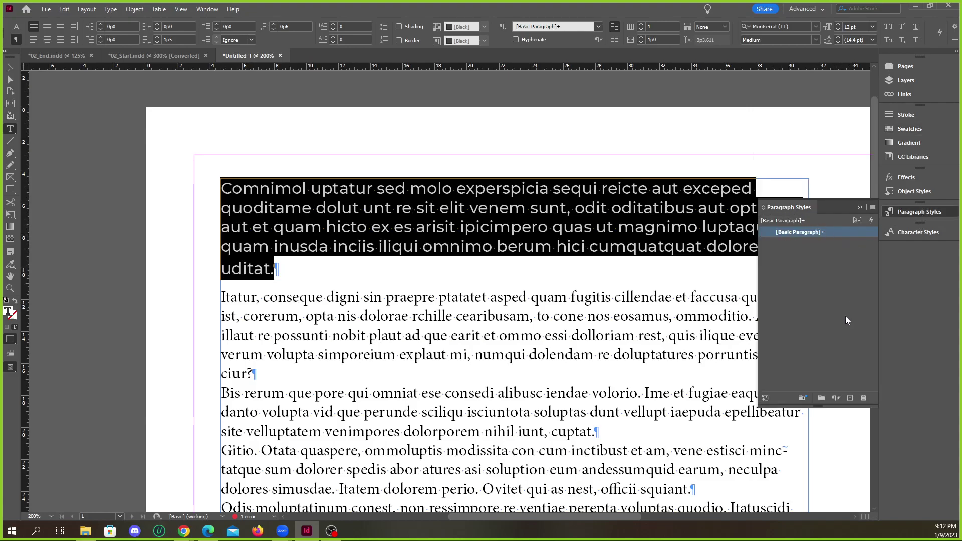
left_click(415, 229)
triple_click(415, 230)
left_click(425, 230)
left_click(397, 208)
left_click(365, 210)
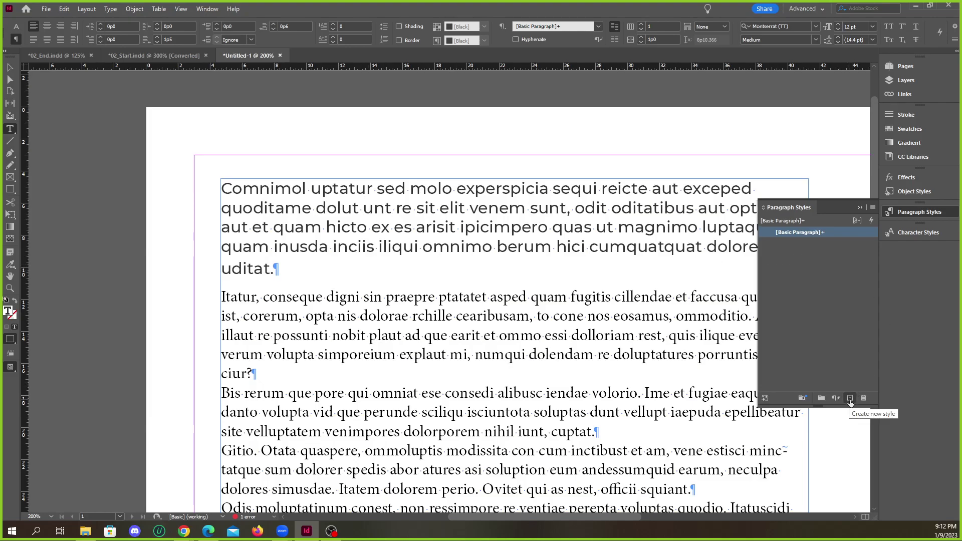
left_click(872, 208)
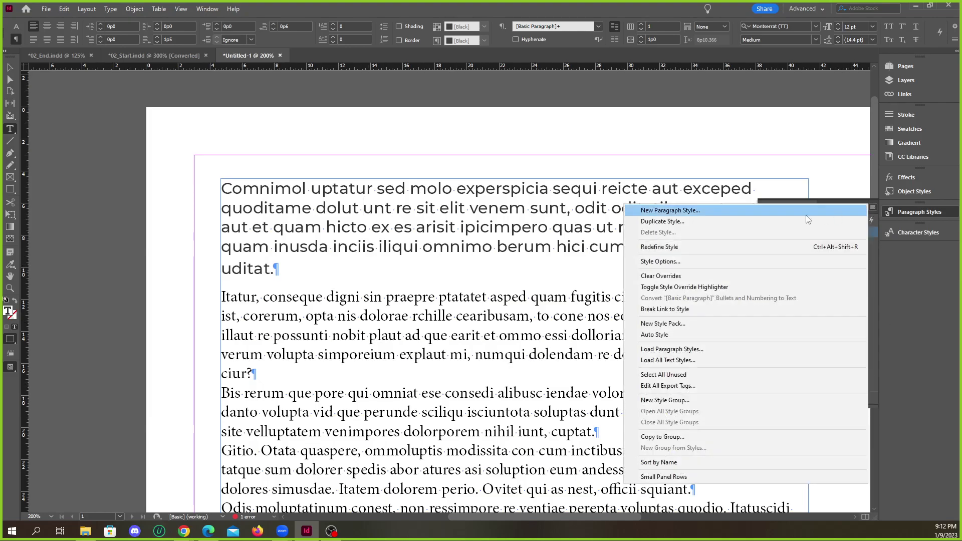
left_click(686, 211)
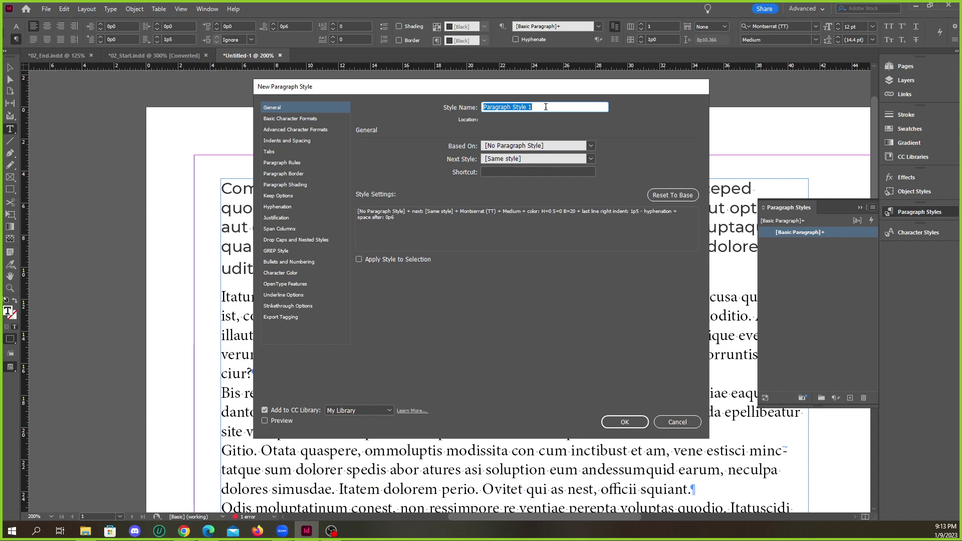
type("bodytext")
left_click(625, 422)
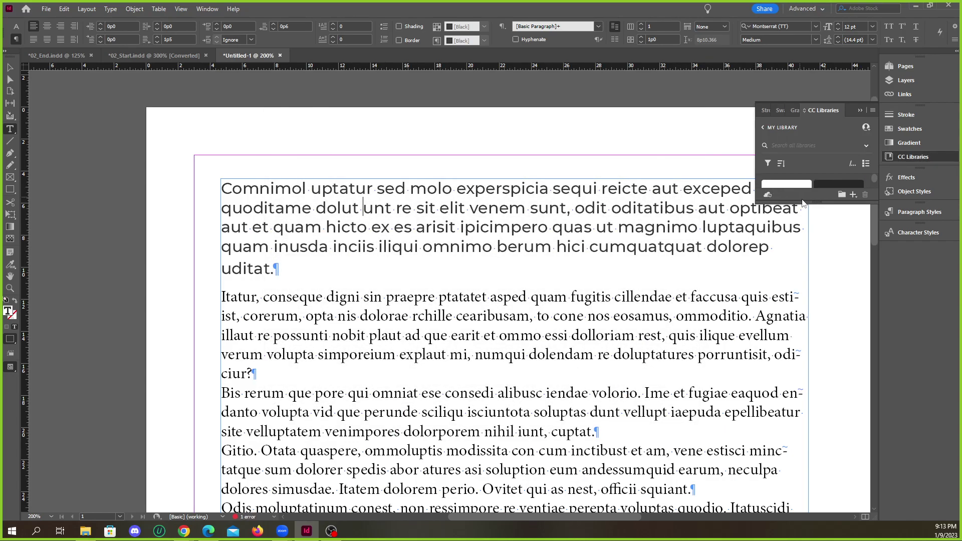
Apply the bodytext paragraph style to the second, third, fourth and fifth paragraphs.
left_click(413, 316)
left_click(918, 213)
left_click(798, 243)
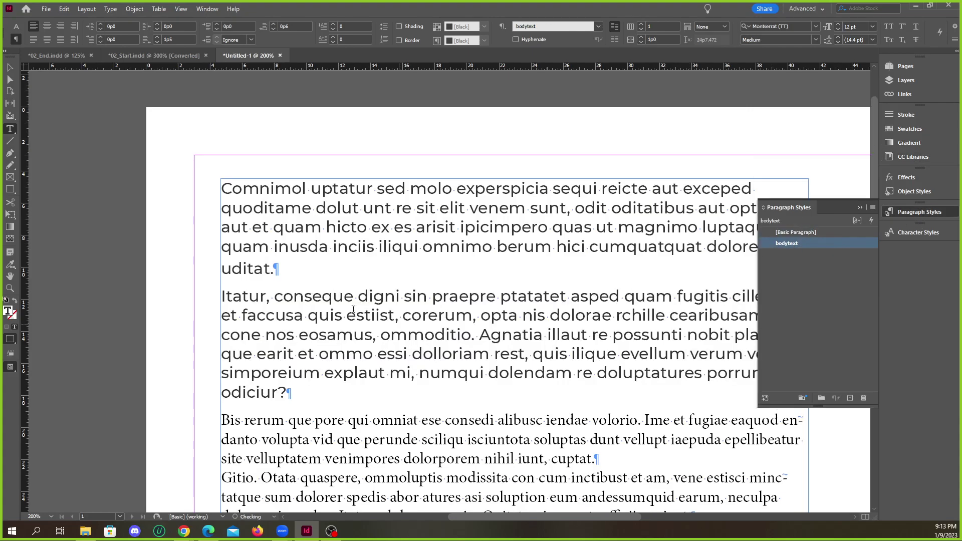
scroll(341, 334, "down", 3)
left_click(345, 331)
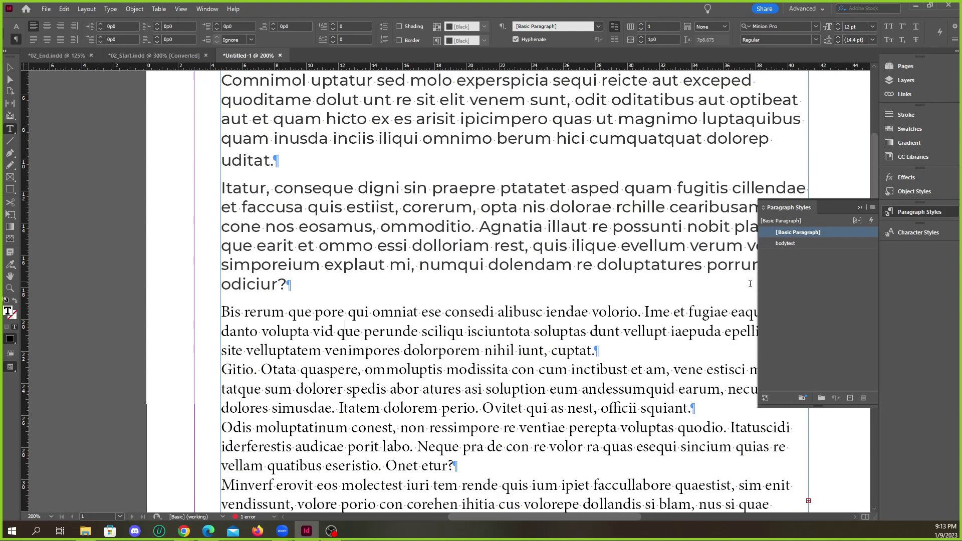
left_click(799, 244)
left_click(375, 398)
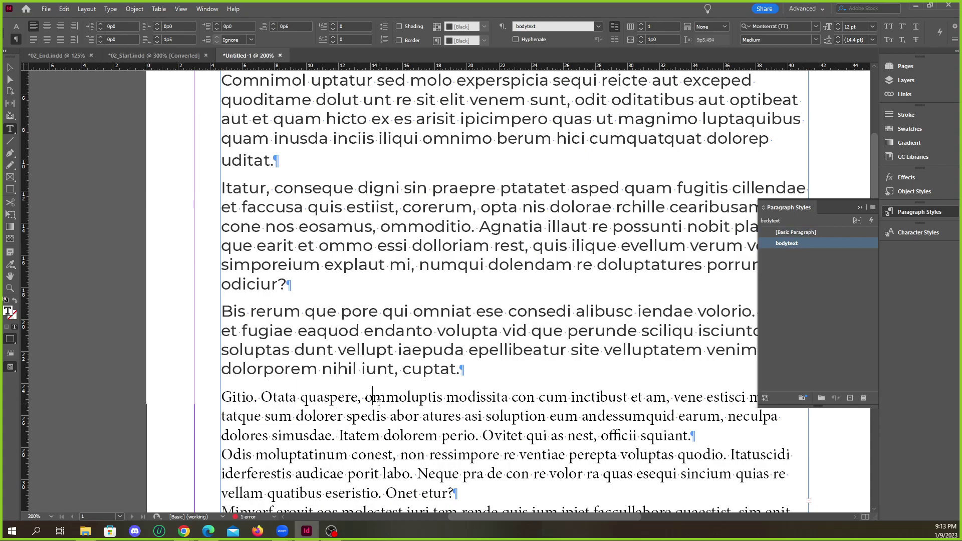
left_click(798, 243)
scroll(451, 301, "down", 3)
left_click(425, 337)
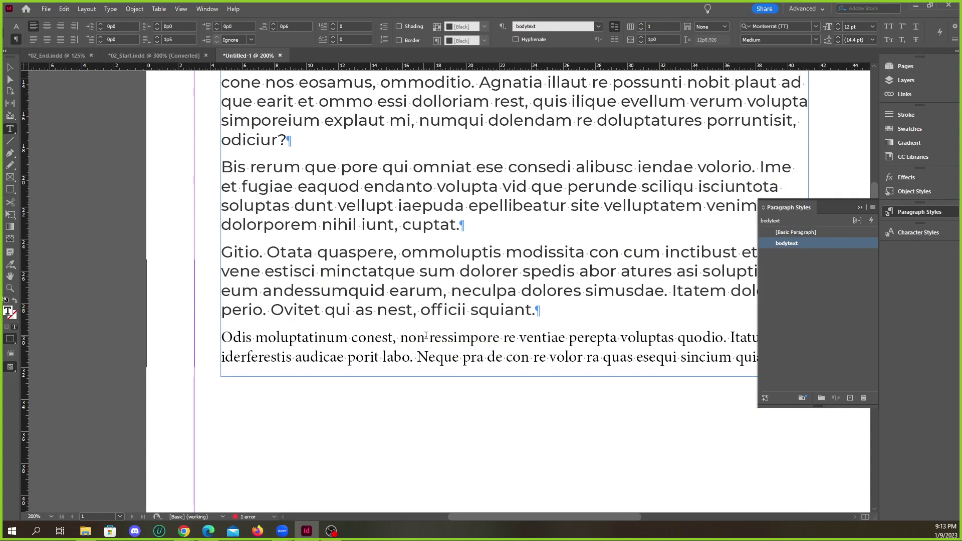
left_click(789, 243)
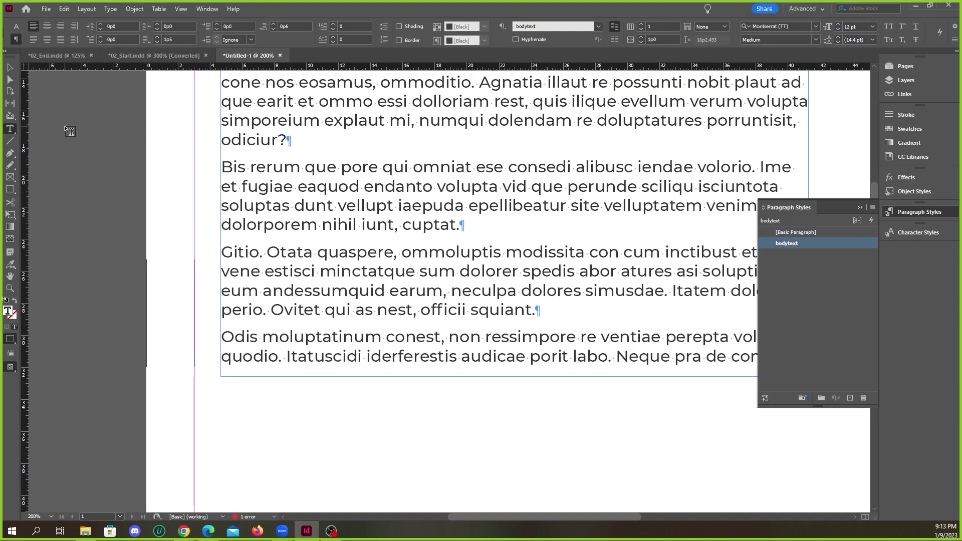
Extend the text frame's lower edge to fit all of its text.
left_click(10, 68)
left_click(438, 331)
double_click(514, 380)
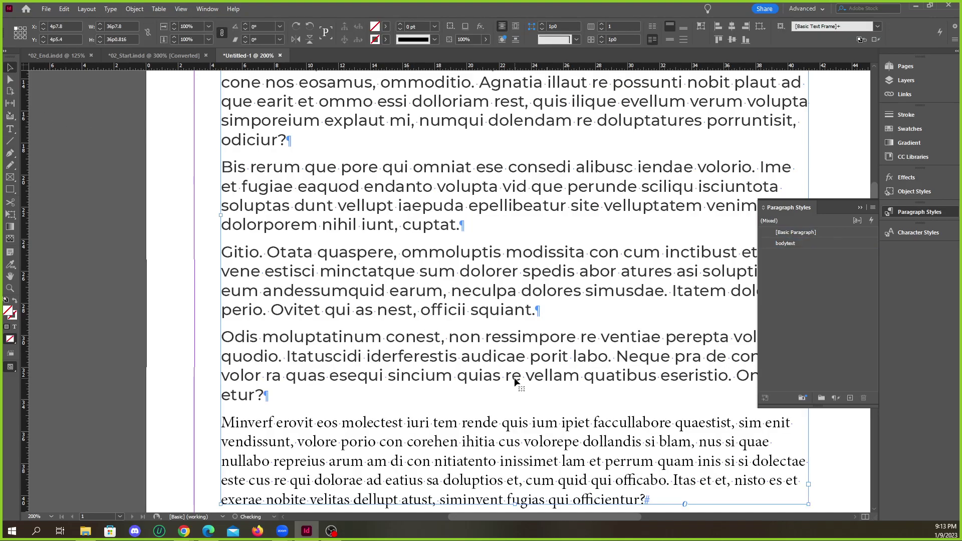
Apply the bodytext paragraph style to the last paragraph, starting with "Minverf", and return to the text's beginning.
scroll(424, 375, "down", 3)
triple_click(436, 352)
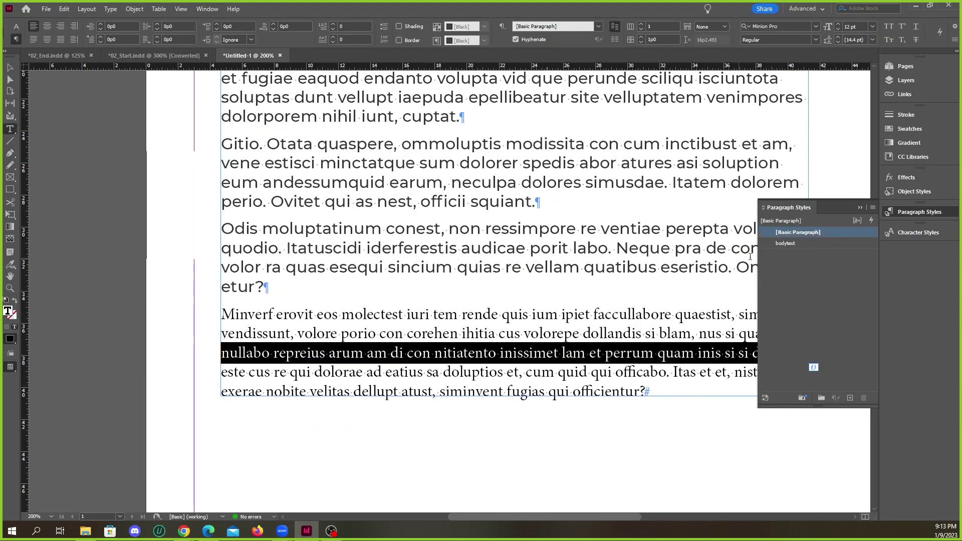
left_click(786, 244)
scroll(428, 300, "up", 3)
left_click(428, 300)
scroll(428, 299, "up", 6)
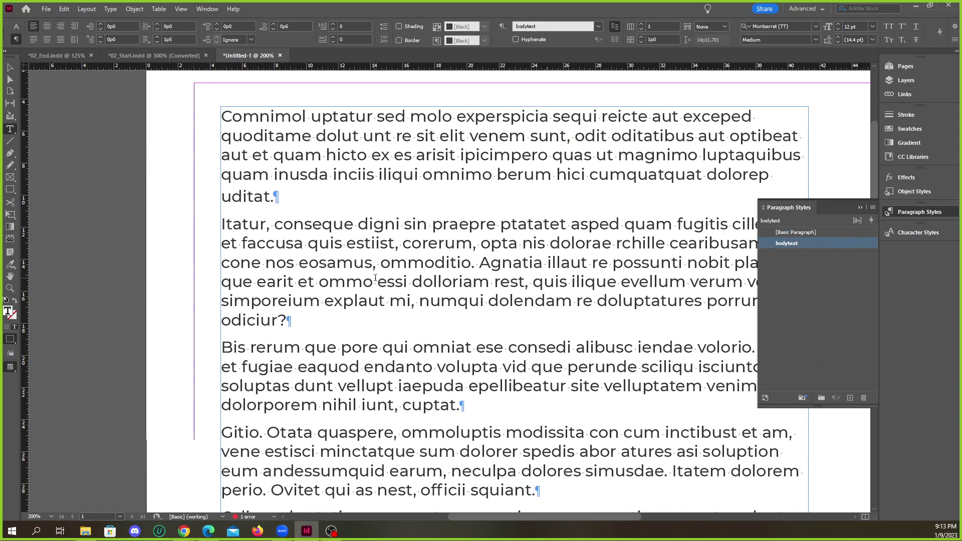
Apply the bodytext paragraph style to the first paragraph, which contains the word "inusda".
scroll(602, 251, "down", 3)
left_click(860, 207)
scroll(301, 221, "up", 2)
scroll(301, 220, "down", 3)
scroll(283, 210, "up", 4)
double_click(284, 204)
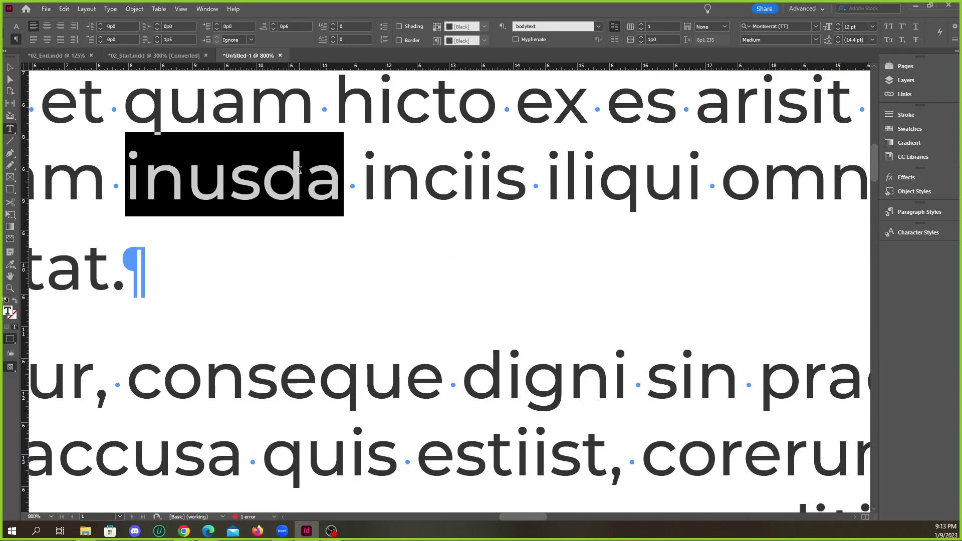
scroll(273, 328, "down", 3)
scroll(278, 276, "up", 5)
scroll(277, 276, "down", 3)
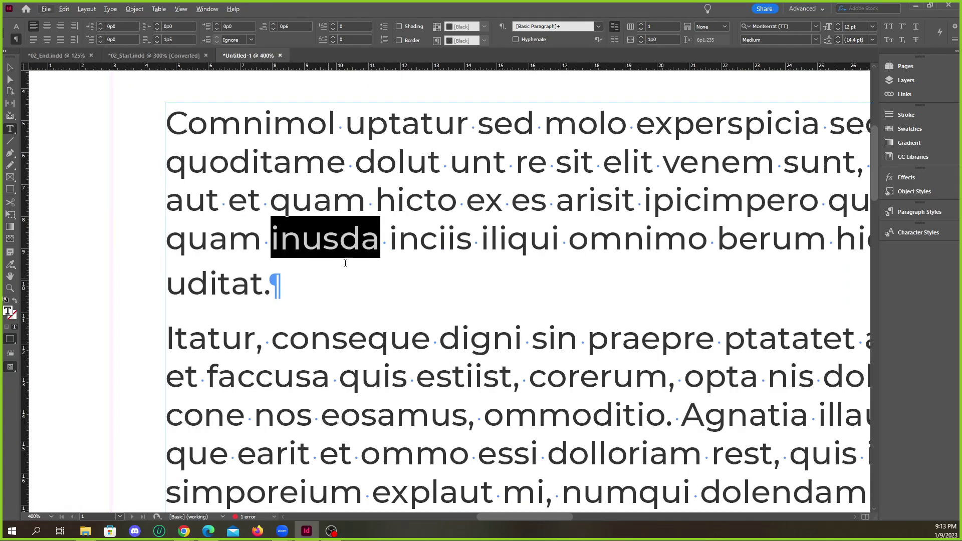
left_click(908, 213)
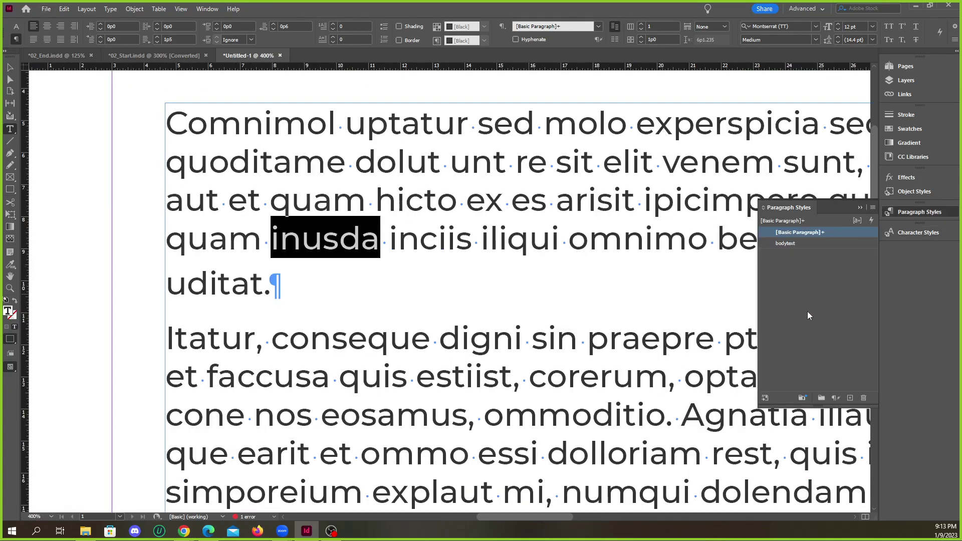
left_click(798, 243)
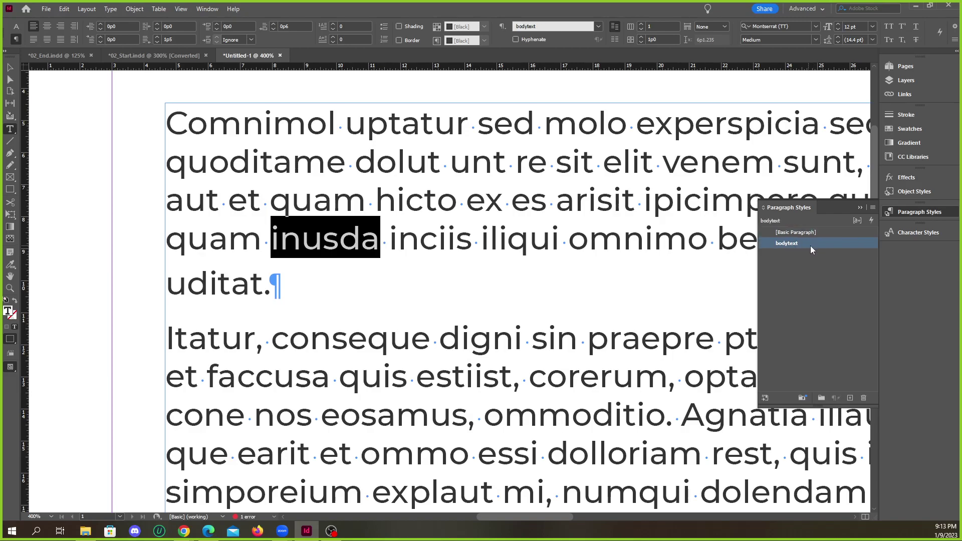
Review the bodytext paragraph style's basic character formats and character color in its style options.
double_click(859, 245)
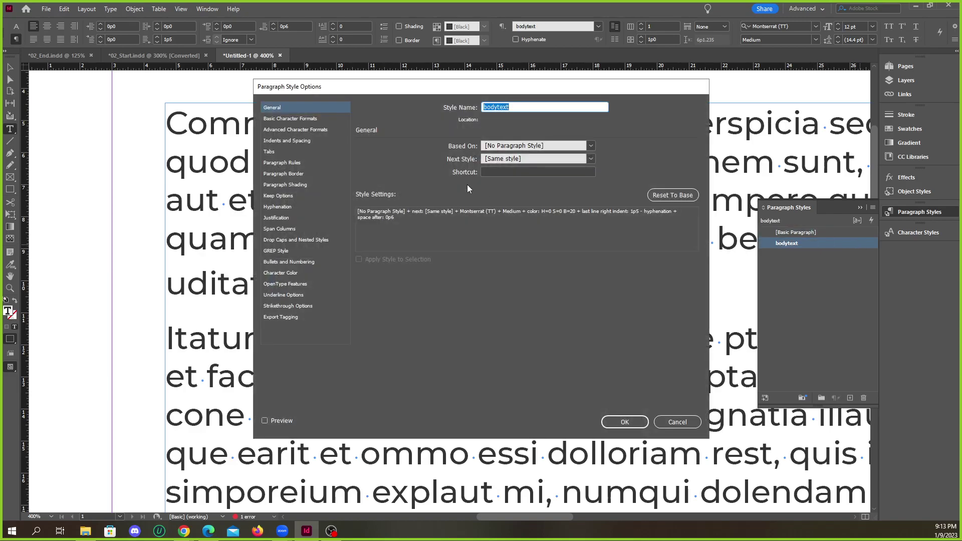
left_click(288, 119)
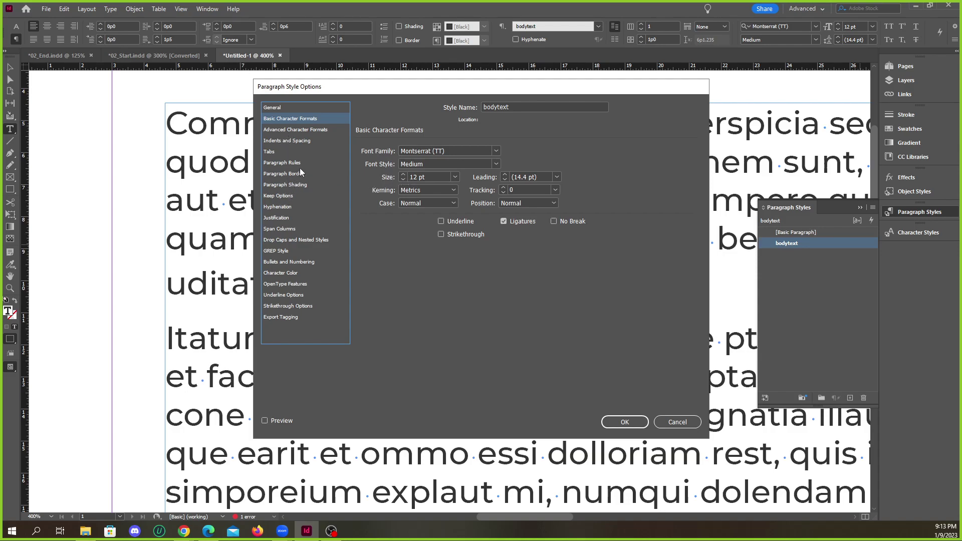
left_click(284, 274)
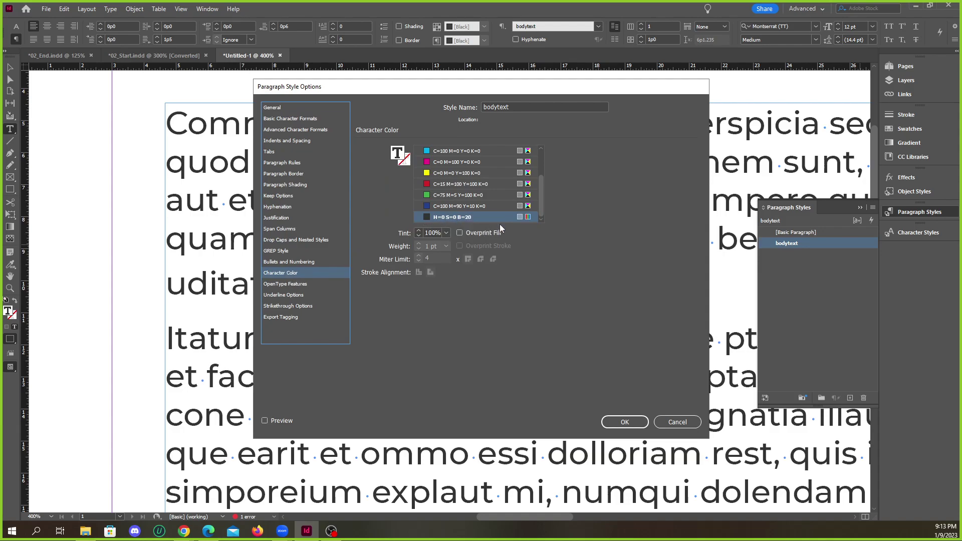
left_click(625, 421)
left_click(437, 238)
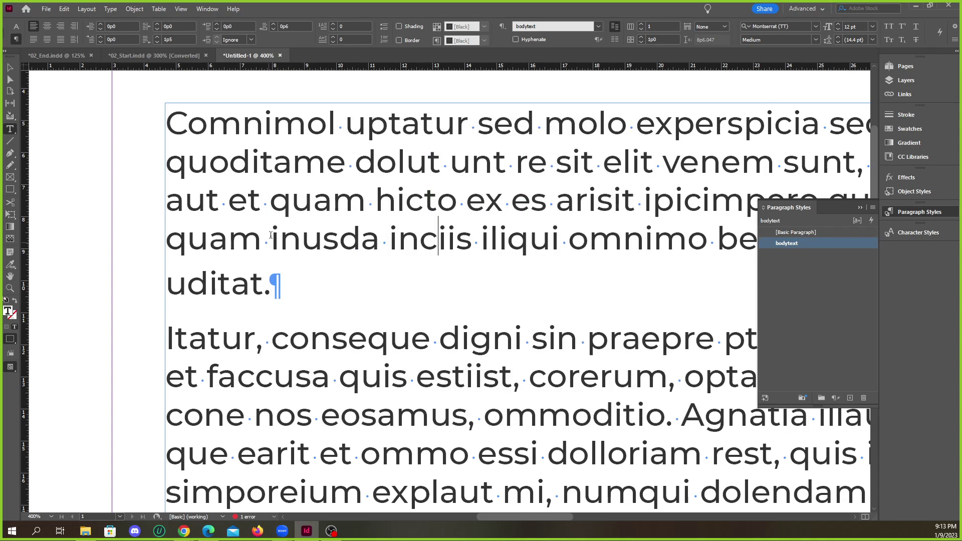
scroll(256, 300, "down", 2)
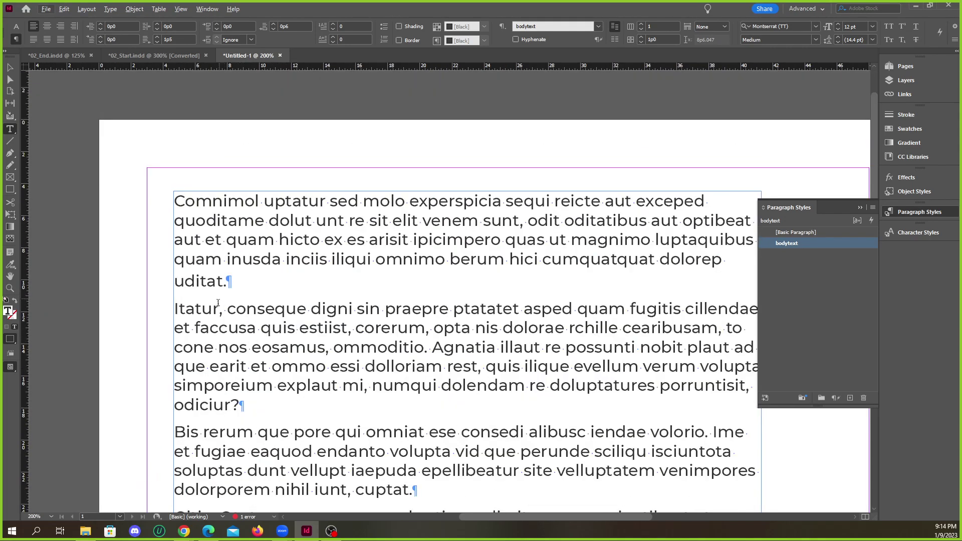
scroll(221, 320, "up", 2)
scroll(224, 271, "down", 1)
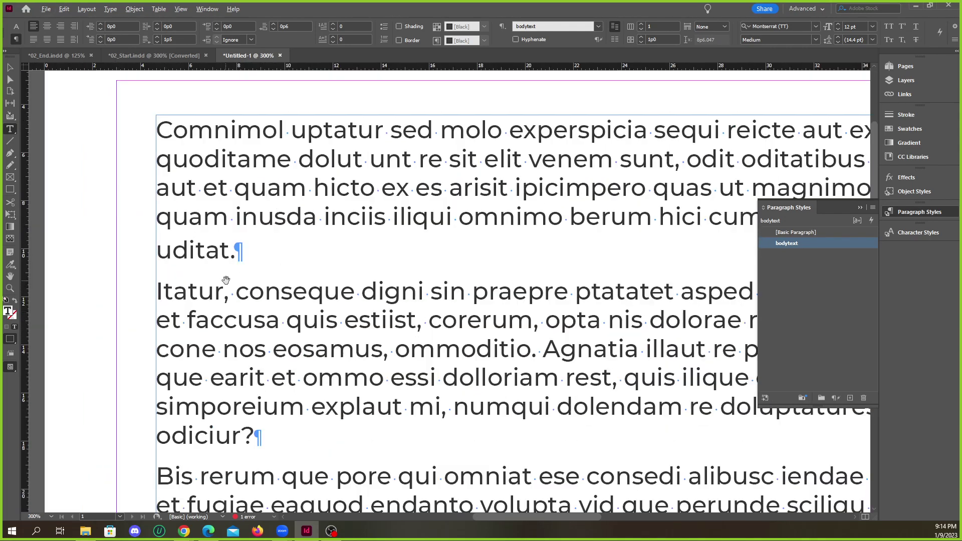
triple_click(290, 217)
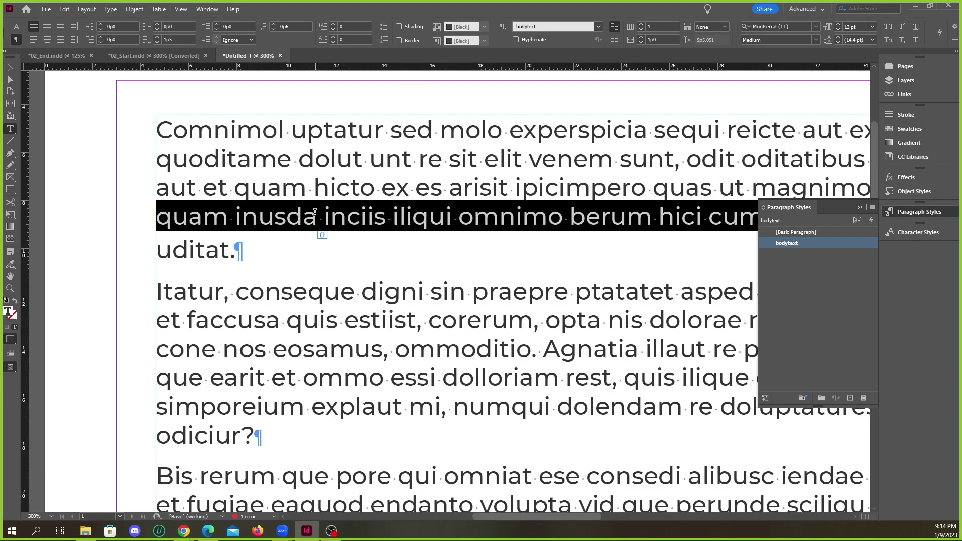
double_click(219, 134)
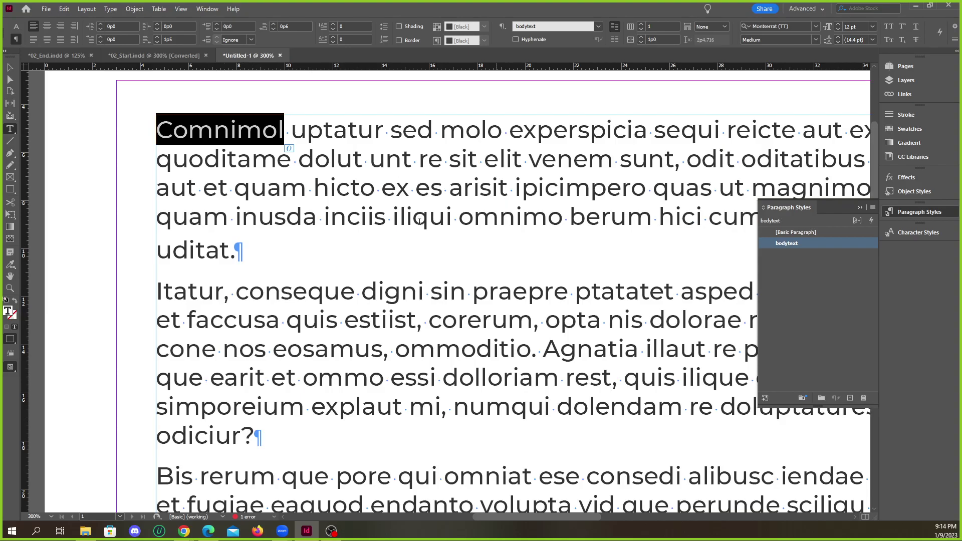
scroll(290, 256, "down", 2)
scroll(316, 227, "up", 2)
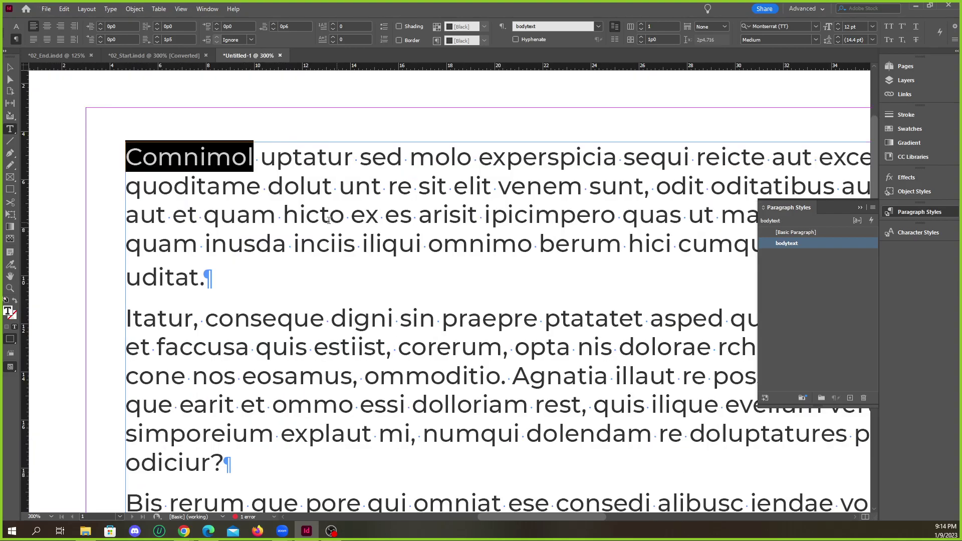
Color the words "hicto ex es" in the first paragraph red (C=15 M=100 Y=100 K=0) and set their font style to SemiBold Italic.
left_click_drag(283, 217, 412, 210)
left_click(330, 212)
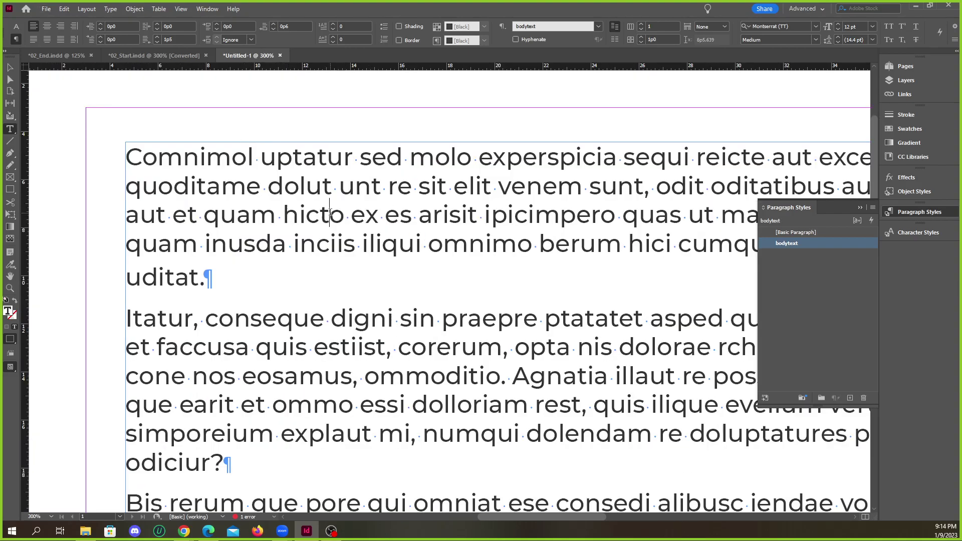
left_click_drag(284, 215, 411, 219)
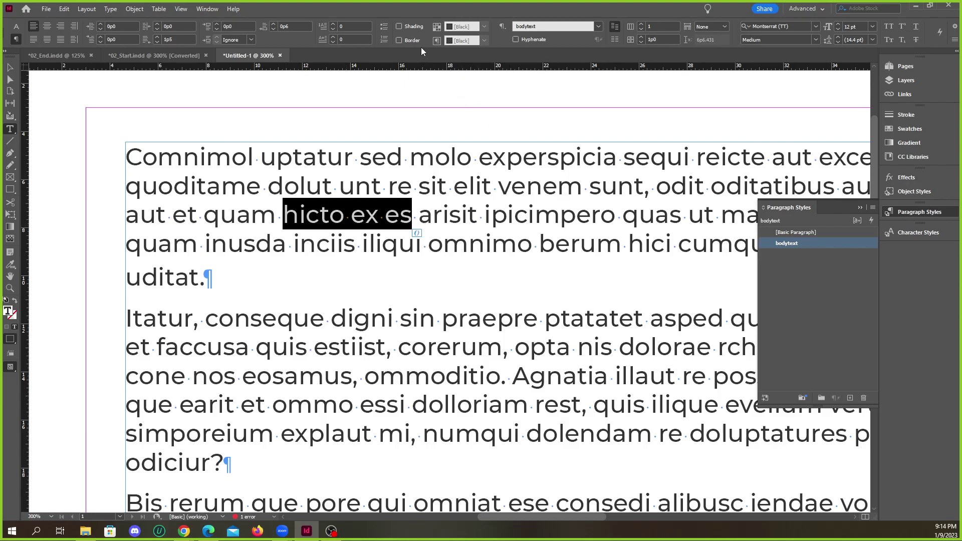
left_click(17, 29)
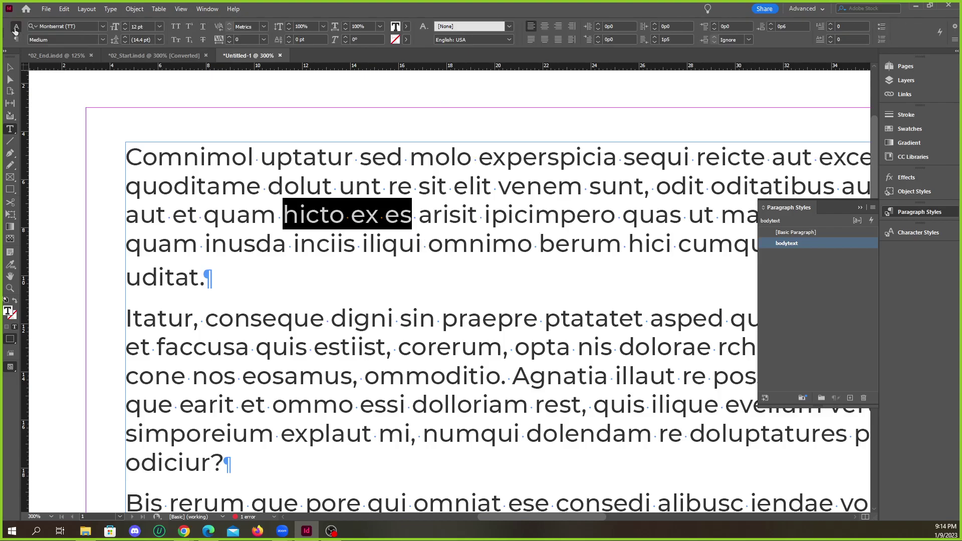
left_click(407, 27)
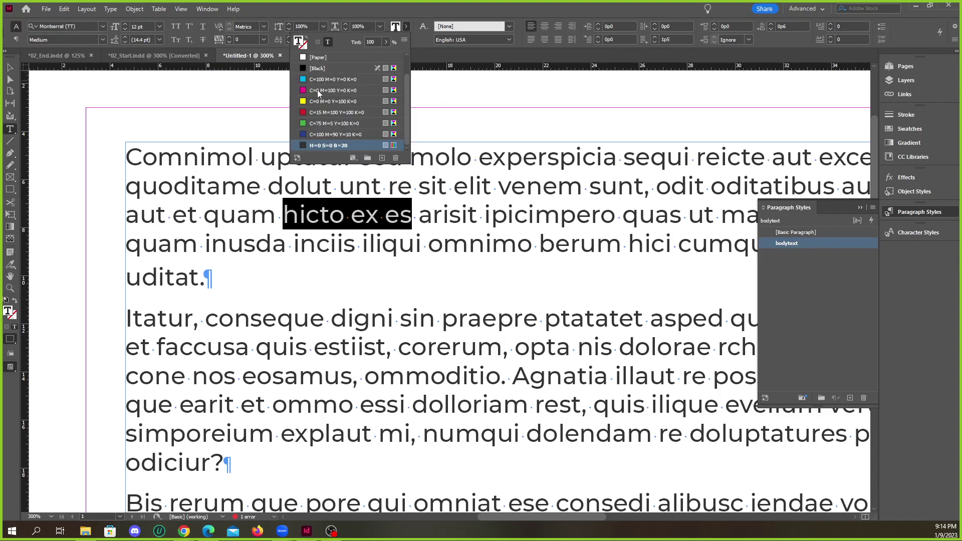
left_click(315, 113)
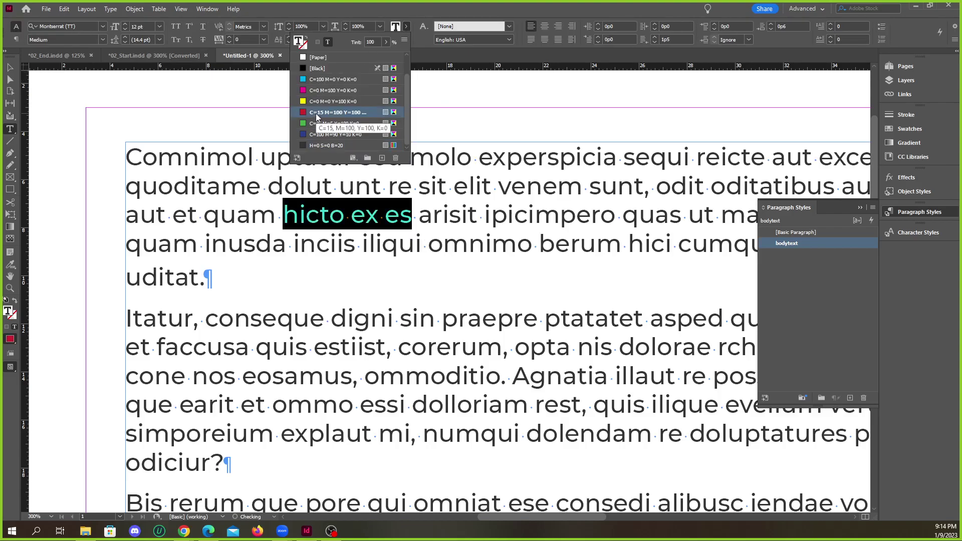
left_click(102, 41)
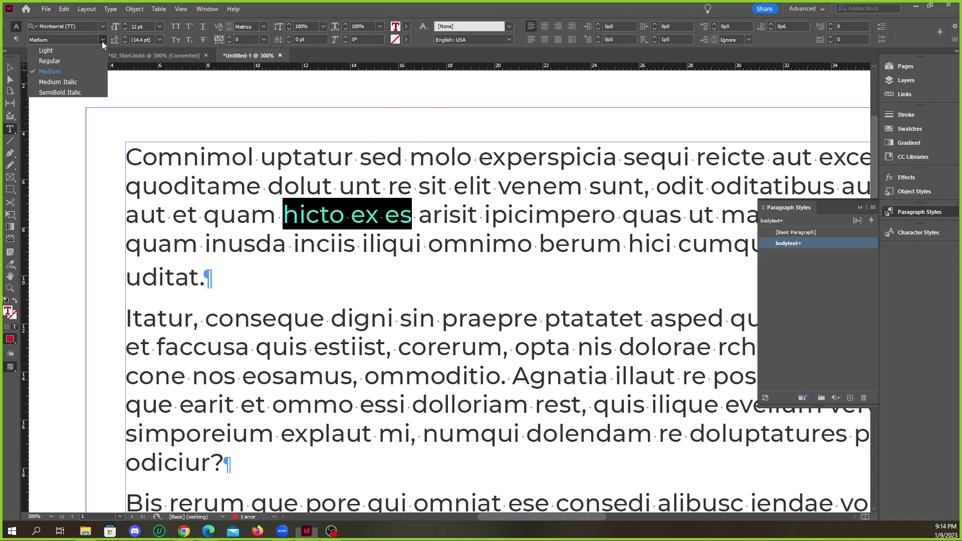
left_click(62, 93)
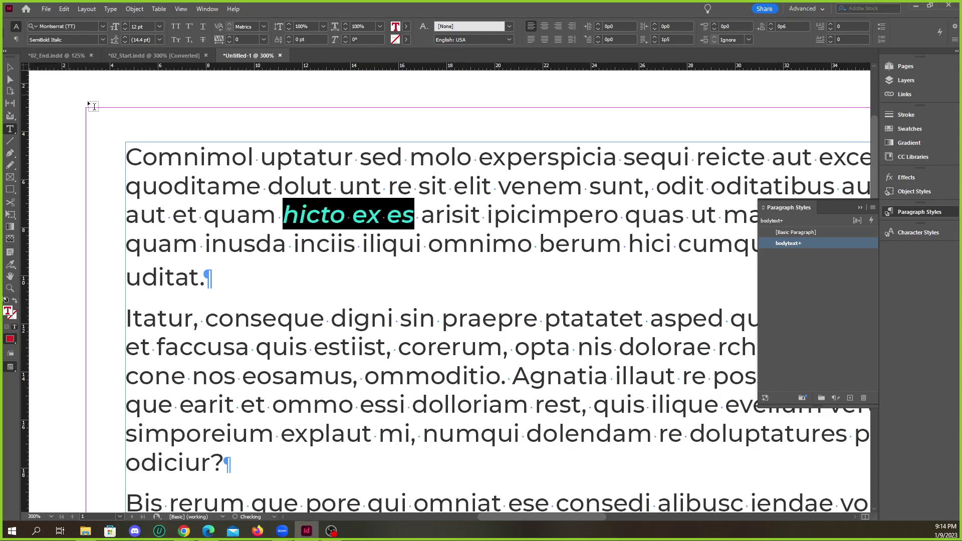
Create a character style named reditalic from the formatting of "hicto ex es".
left_click(331, 216)
left_click_drag(283, 216, 413, 215)
left_click(918, 233)
left_click(850, 364)
double_click(804, 263)
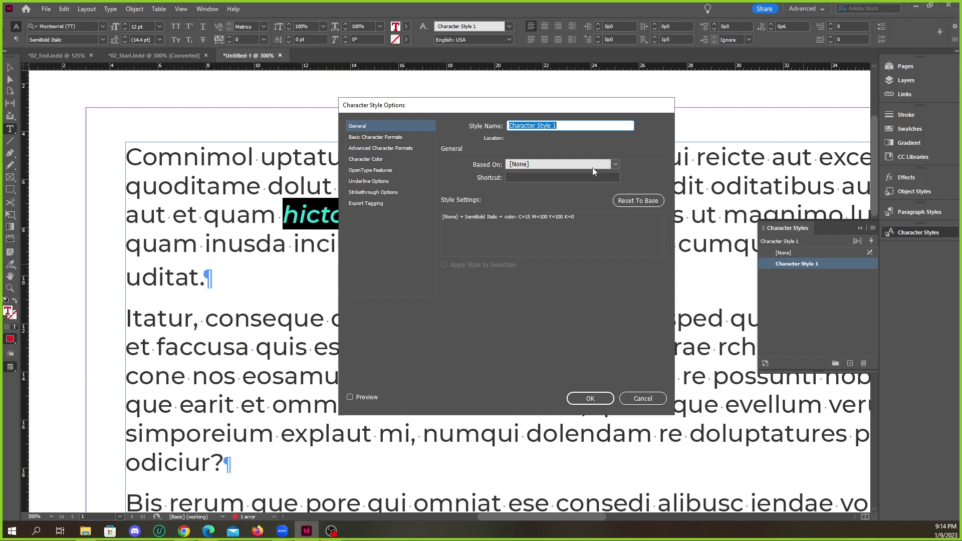
type("highlighttext")
left_click_drag(548, 126, 489, 121)
type("reditalicc")
key("Return")
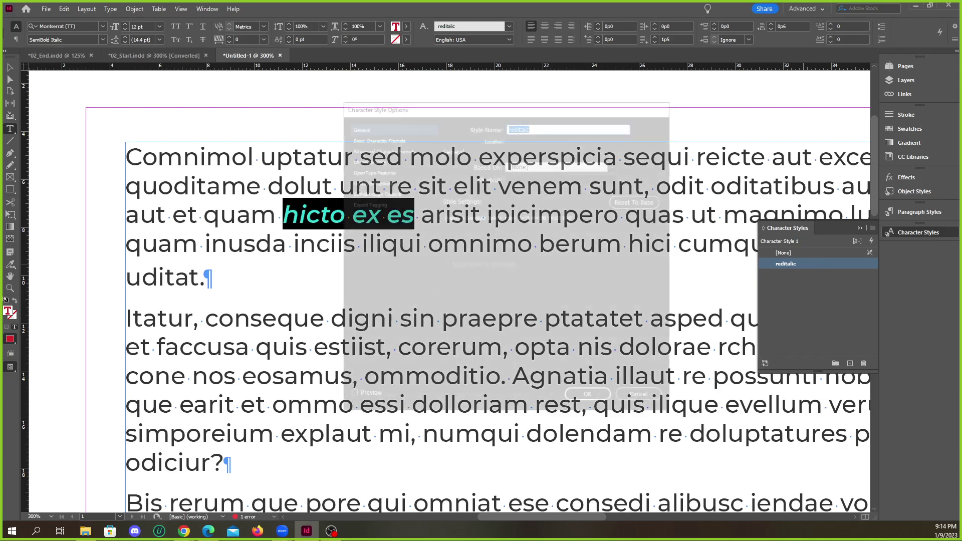
Apply the reditalic character style to the word "corerum" in the second paragraph.
left_click(322, 219)
left_click_drag(283, 216, 503, 206)
scroll(417, 246, "down", 3)
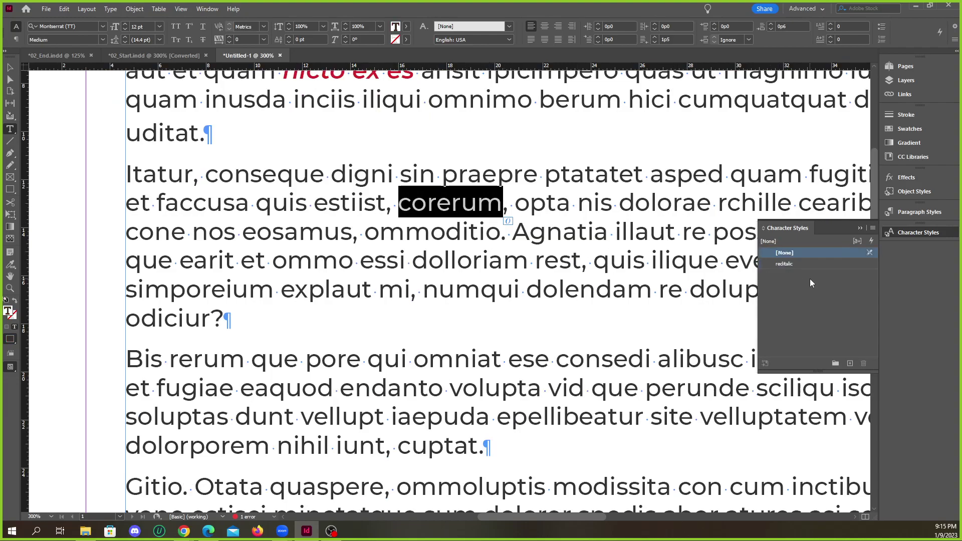
left_click(805, 264)
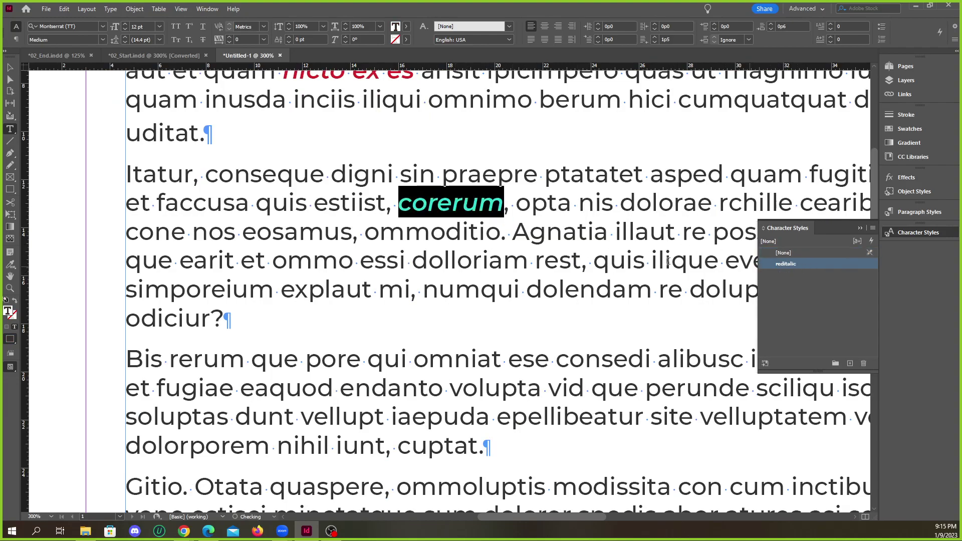
Apply the reditalic character style to the word "dolendam" in the second paragraph.
left_click(550, 322)
scroll(551, 323, "up", 2)
scroll(550, 322, "down", 2)
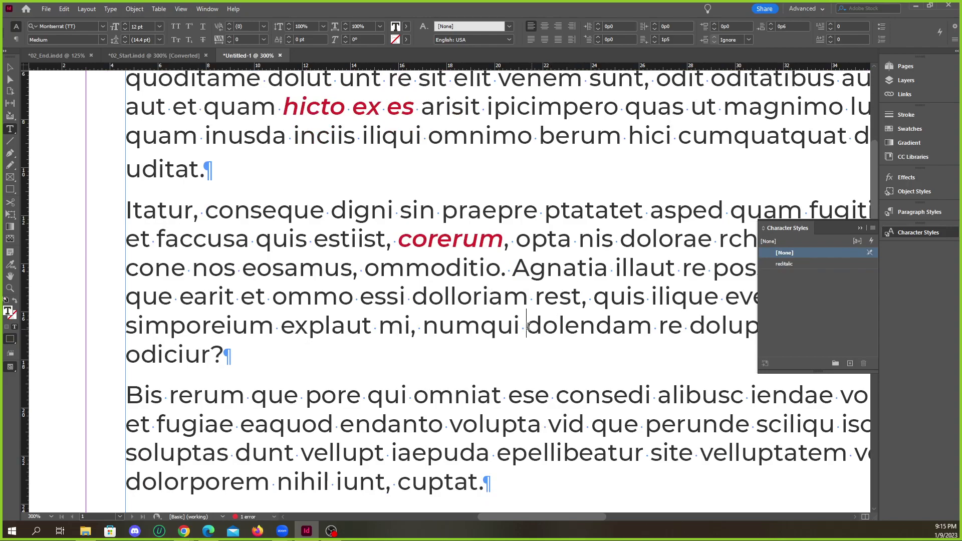
left_click_drag(528, 326, 653, 326)
left_click(785, 264)
left_click(633, 326)
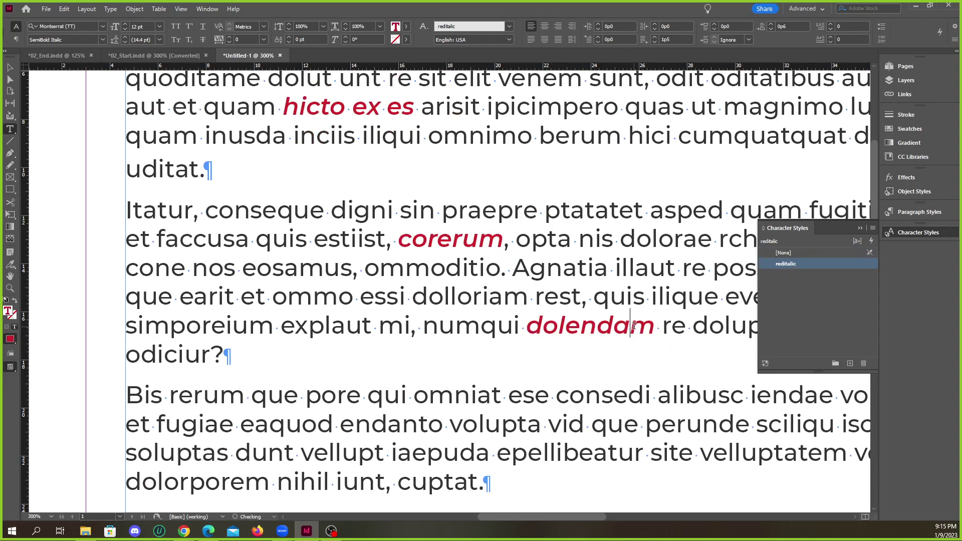
Apply the reditalic character style to ", cuptat." at the end of the third paragraph.
scroll(490, 353, "down", 3)
left_click_drag(388, 313, 486, 303)
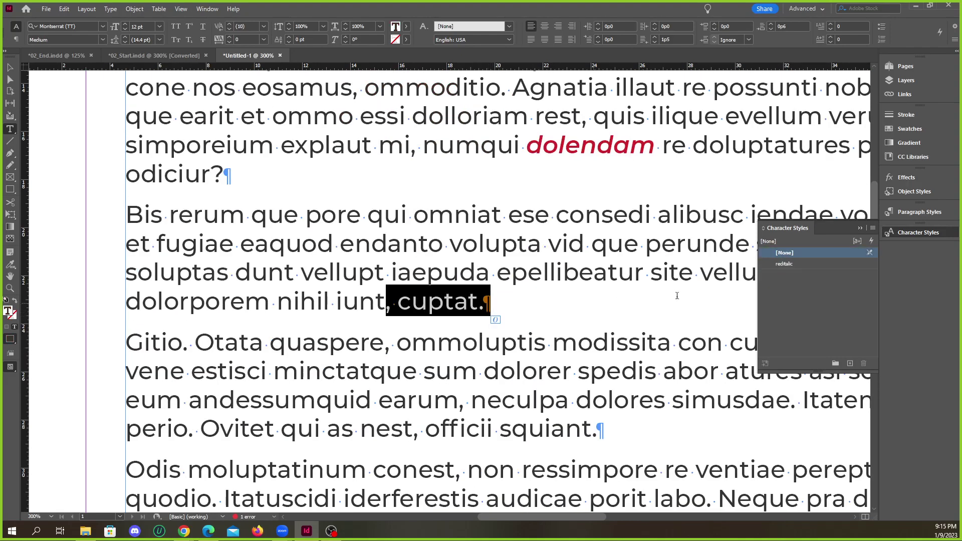
left_click(785, 265)
scroll(472, 344, "up", 1)
scroll(413, 275, "up", 2)
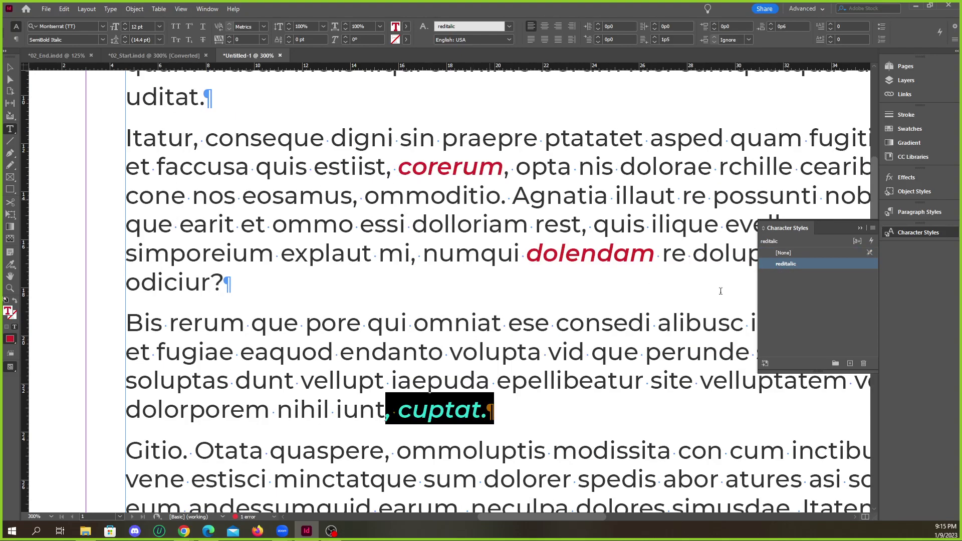
Change the reditalic style's character color to green (C=75 M=5 Y=100 K=0) and check the styled words in the text.
double_click(844, 266)
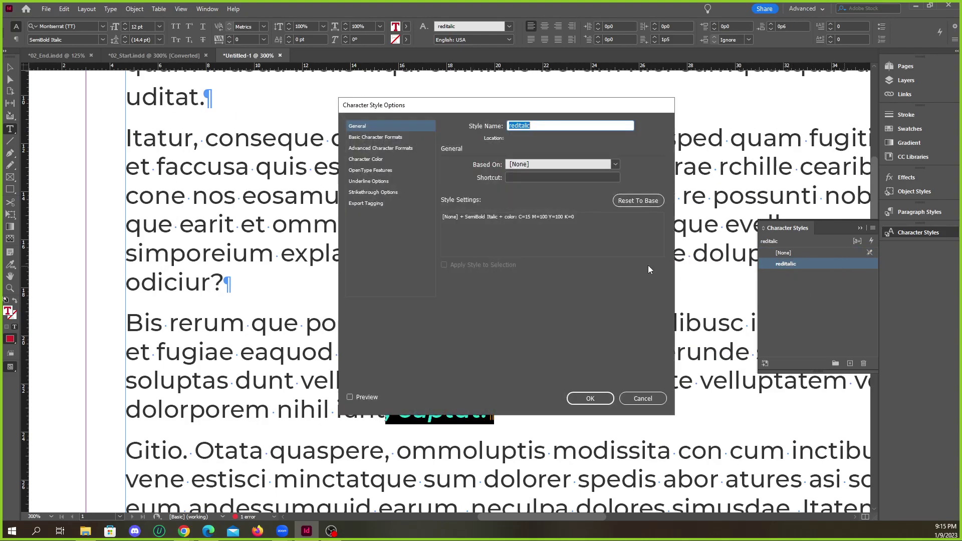
left_click(383, 160)
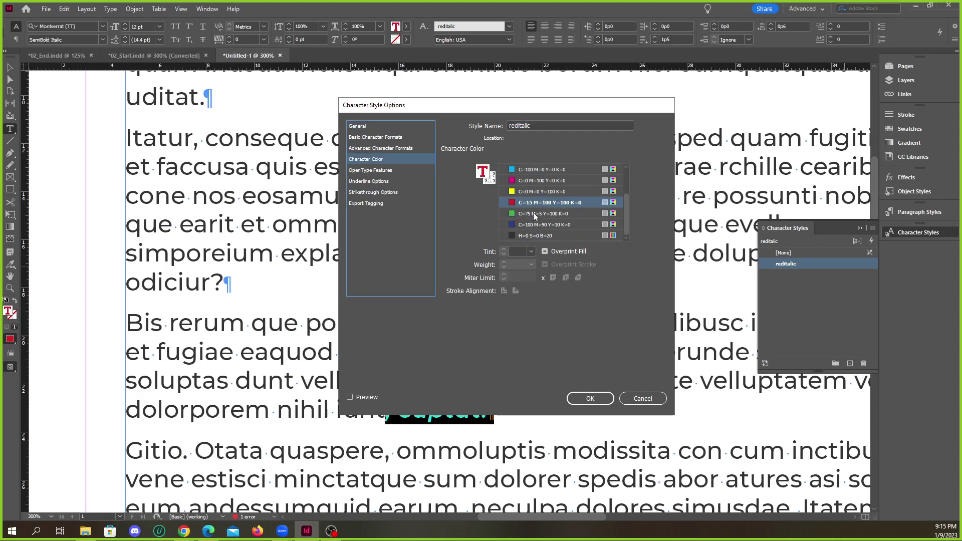
scroll(531, 215, "up", 1)
scroll(552, 226, "down", 3)
left_click(546, 225)
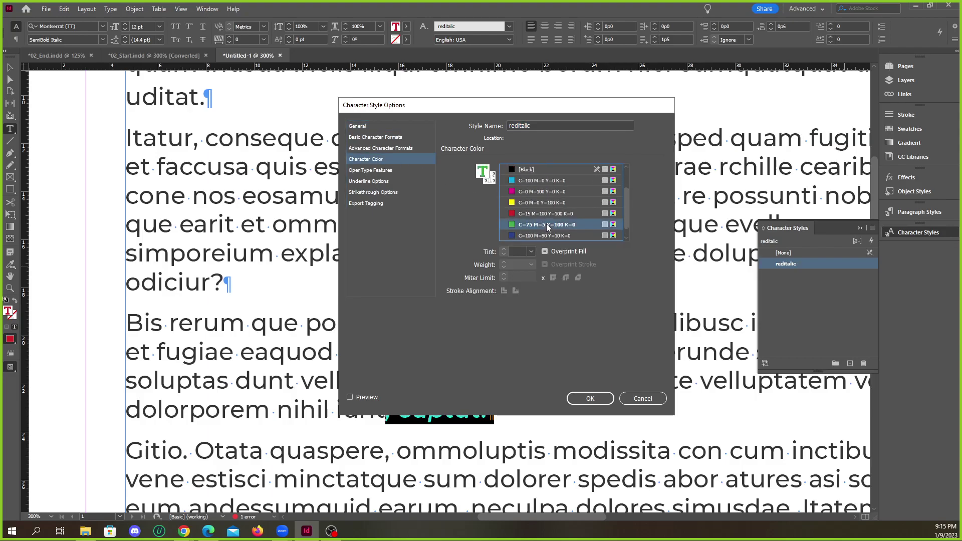
left_click(589, 397)
left_click_drag(412, 166, 503, 166)
scroll(430, 390, "up", 5)
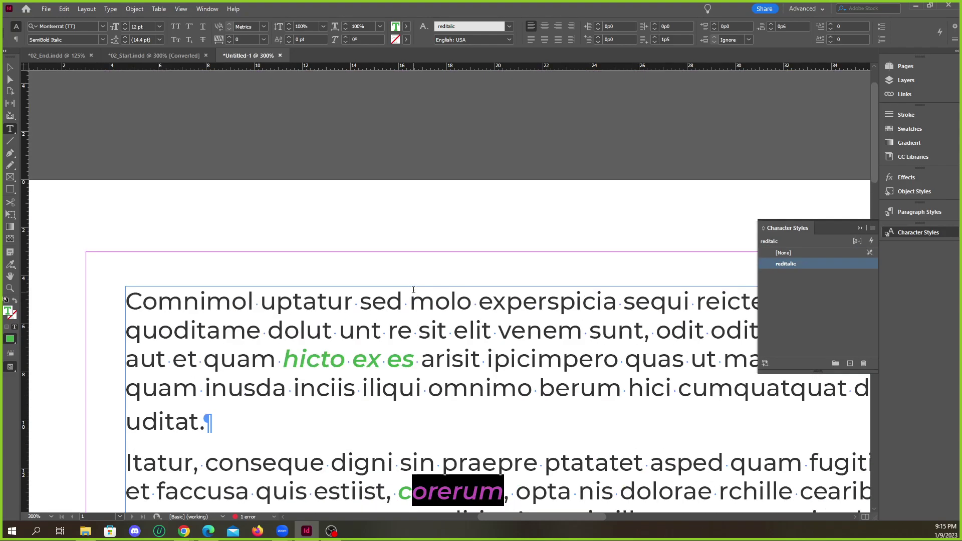
Close the untitled practice document without saving it and return to the text frames in 02_Start.indd.
left_click(863, 228)
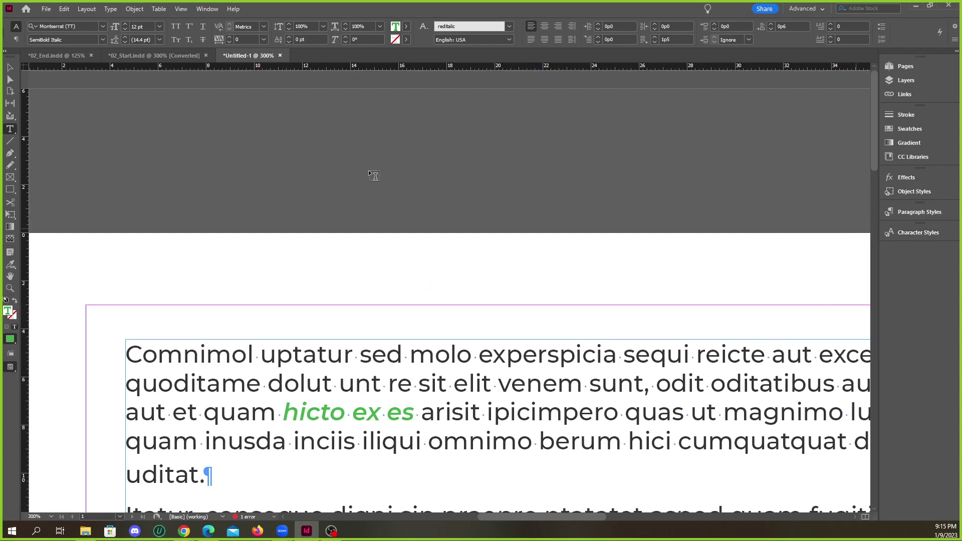
left_click(279, 55)
left_click(528, 279)
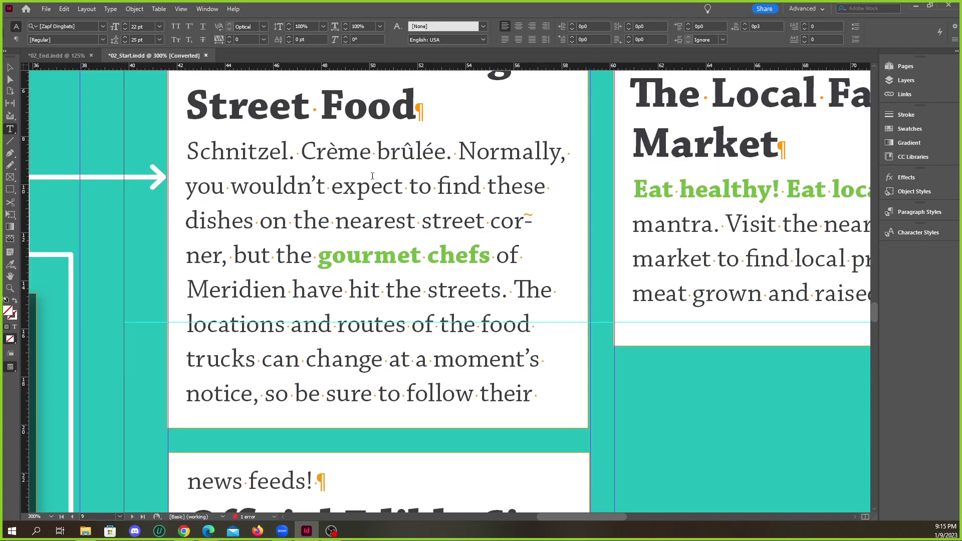
scroll(534, 235, "up", 1)
scroll(343, 314, "down", 2)
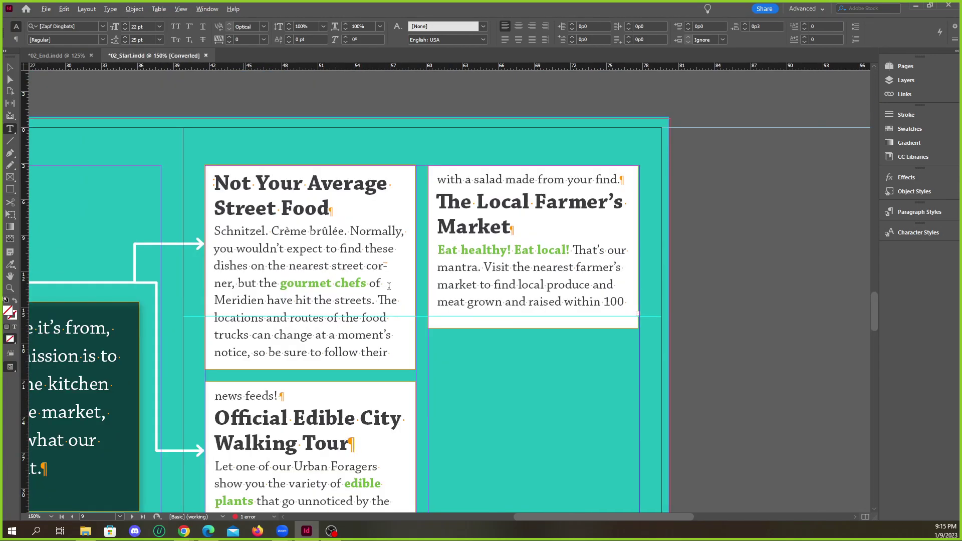
scroll(343, 315, "down", 1)
key("ctrl+equal")
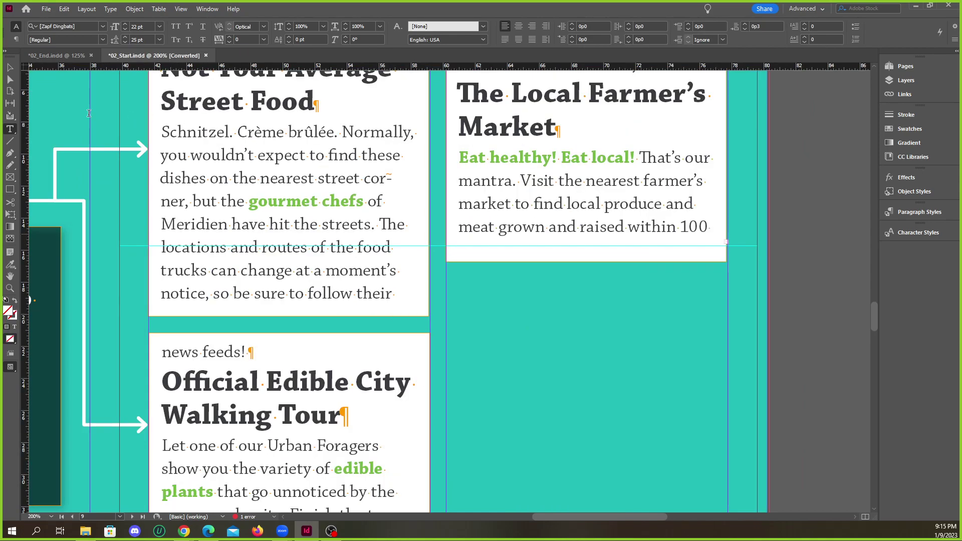
left_click(6, 67)
scroll(403, 190, "up", 2)
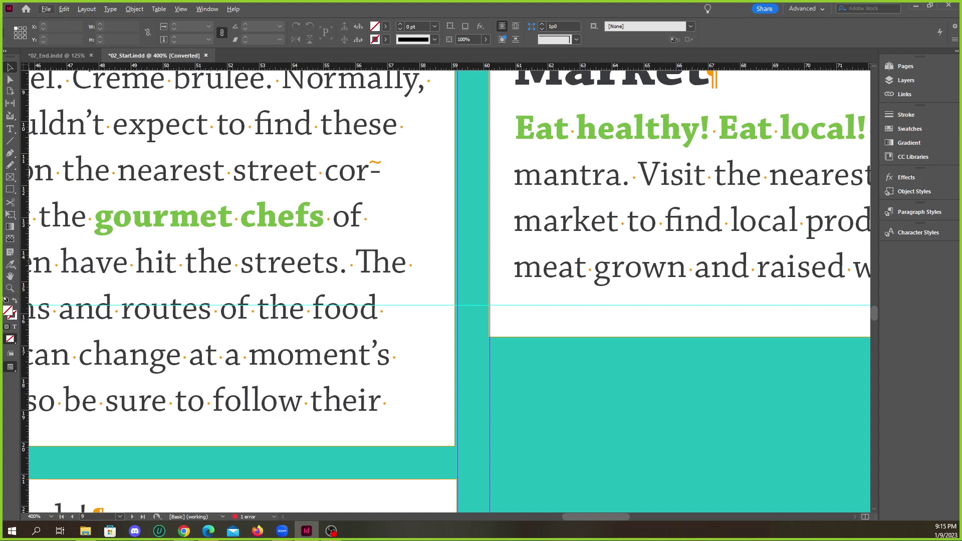
left_click(331, 531)
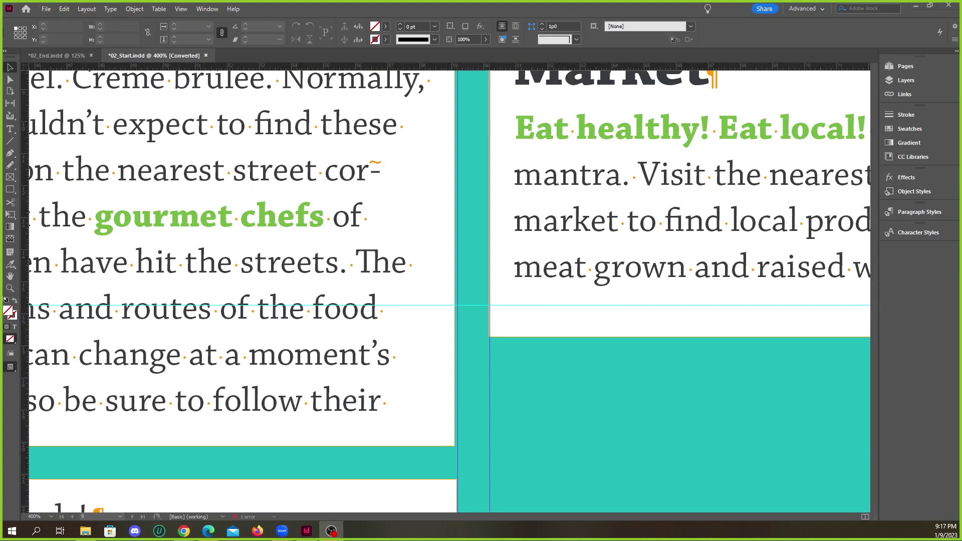
Arrange 02_Start.indd and 02_End.indd side by side in a 2-up vertical layout.
scroll(453, 363, "down", 4)
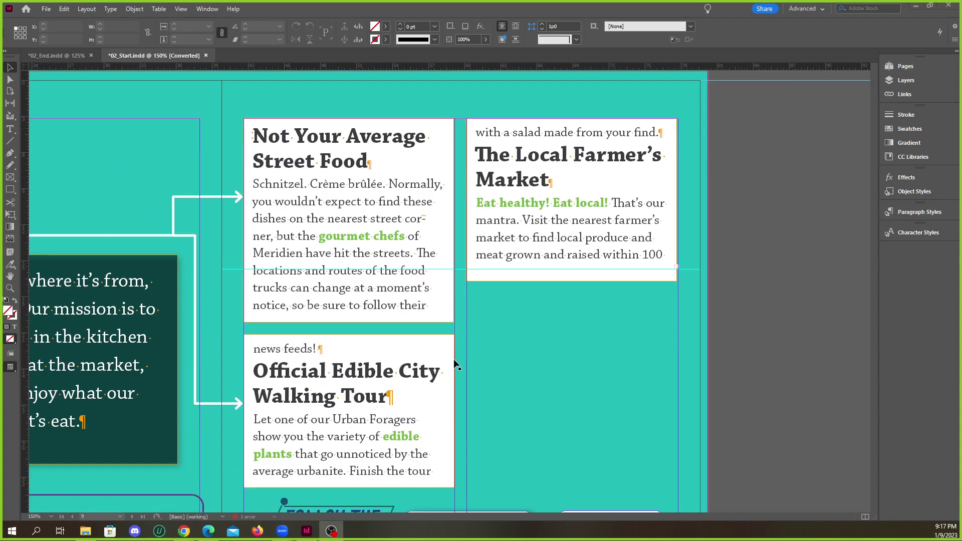
scroll(481, 359, "down", 1)
scroll(514, 360, "down", 3)
scroll(401, 276, "down", 1)
scroll(350, 226, "up", 1)
left_click(207, 8)
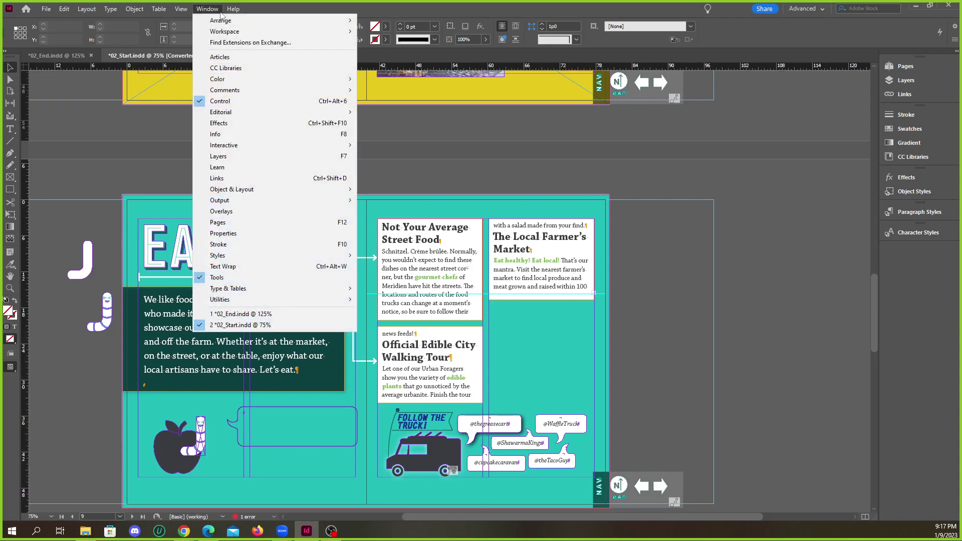
mouse_move(238, 23)
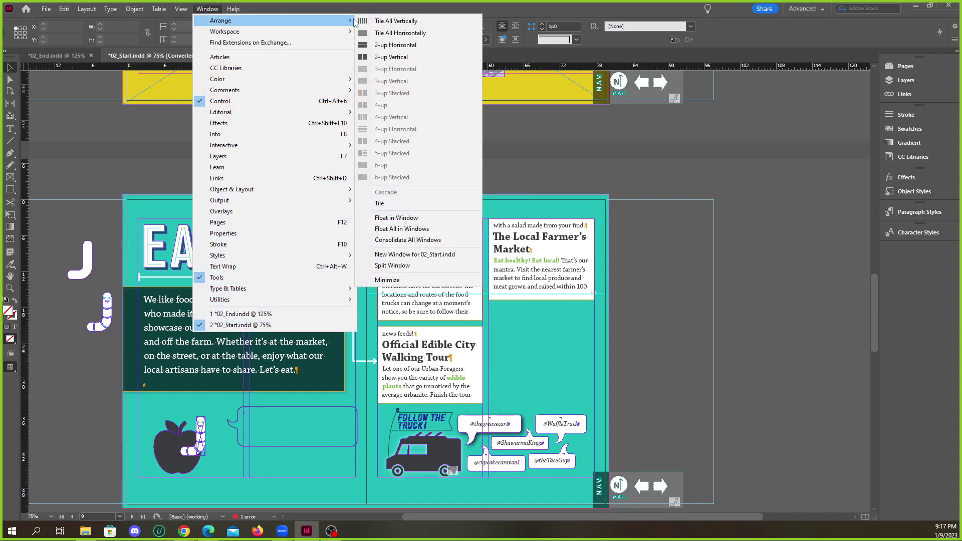
left_click(395, 57)
Fit the whole EAT spread into view in 02_Start.indd and line it up with the same spread in 02_End.indd.
scroll(317, 198, "up", 1)
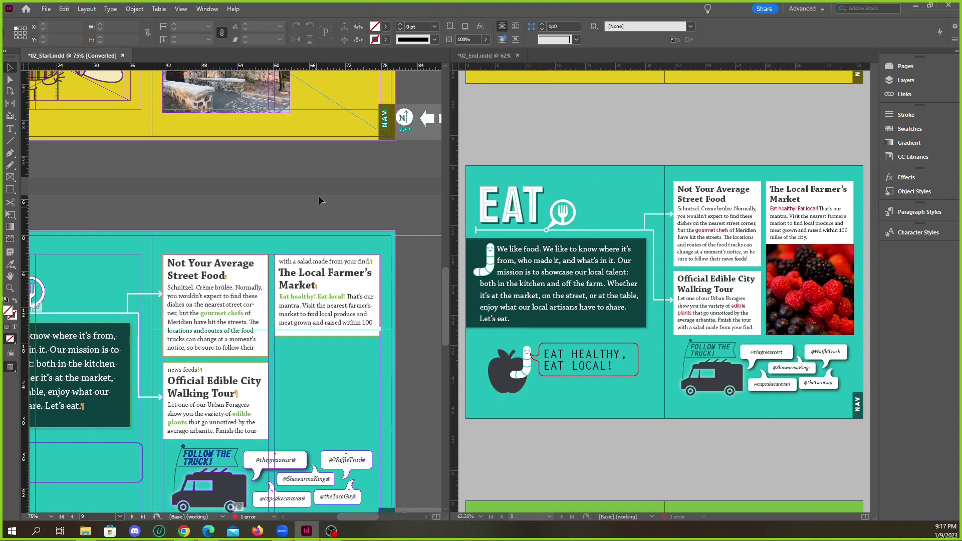
scroll(319, 196, "down", 3)
scroll(557, 274, "down", 1)
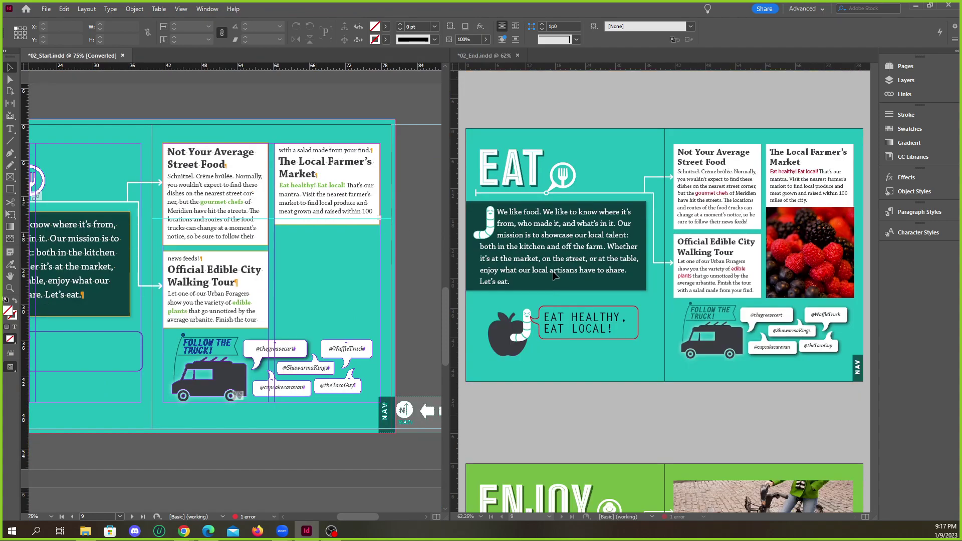
key("ctrl+alt+0")
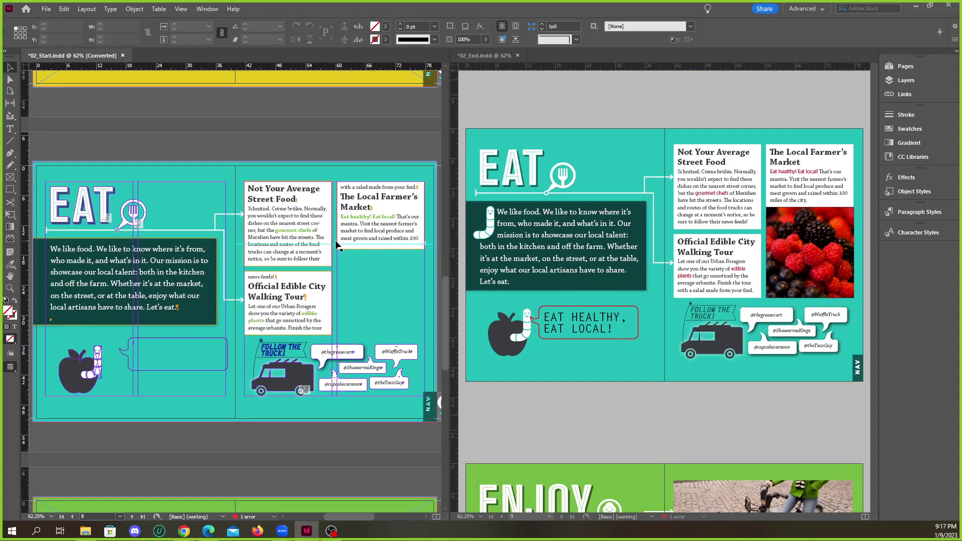
left_click(523, 389)
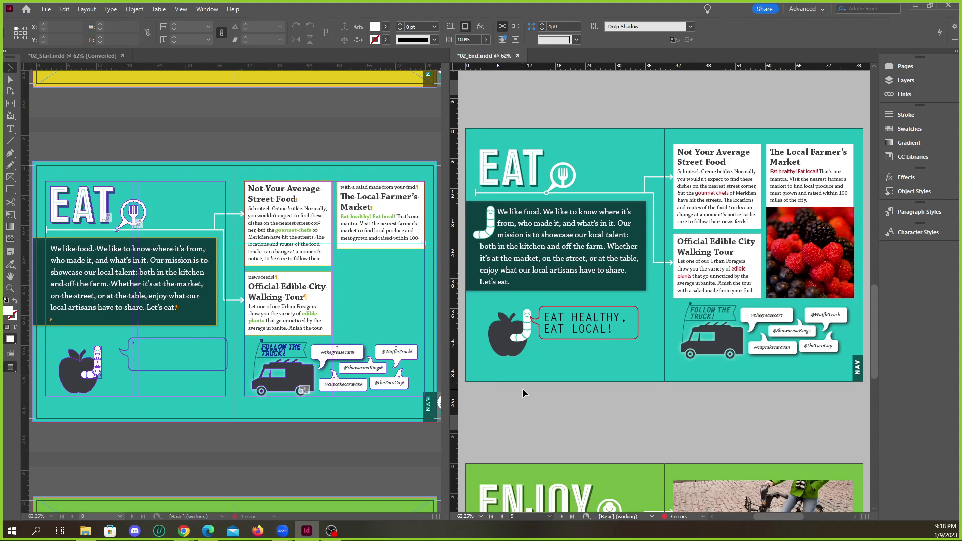
scroll(522, 388, "up", 1)
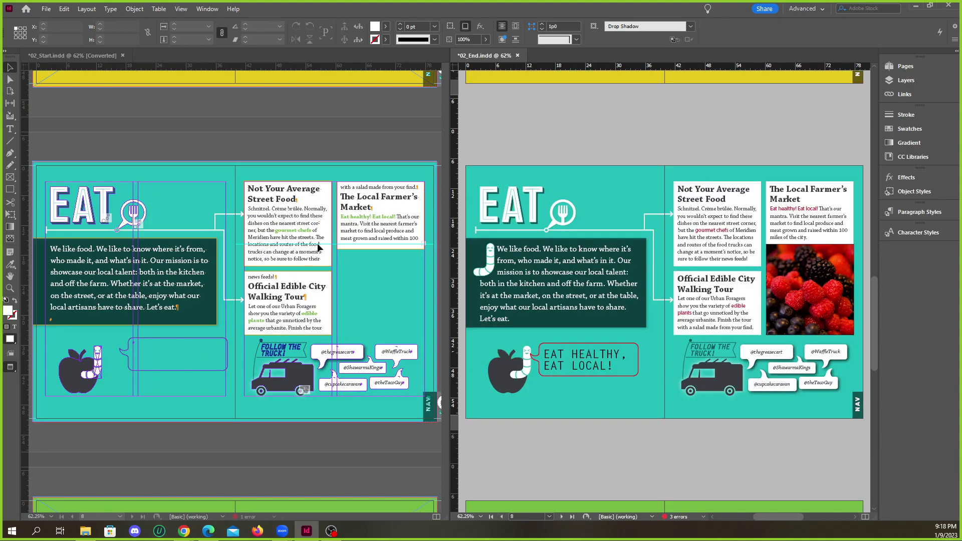
left_click(321, 455)
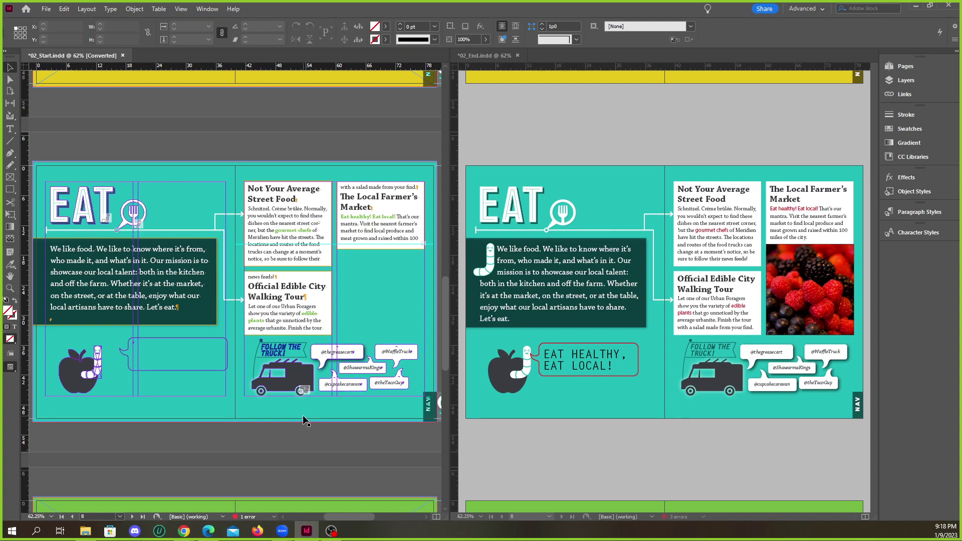
Compare the empty speech bubble with the finished one in 02_End.indd, and check which paragraph and character styles its word "HEALTHY" uses.
left_click(184, 351)
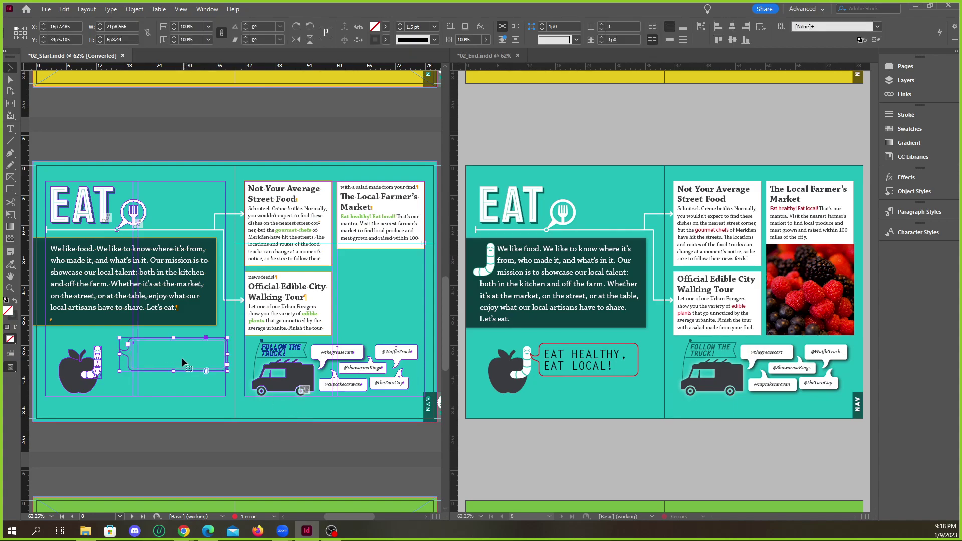
left_click(595, 357)
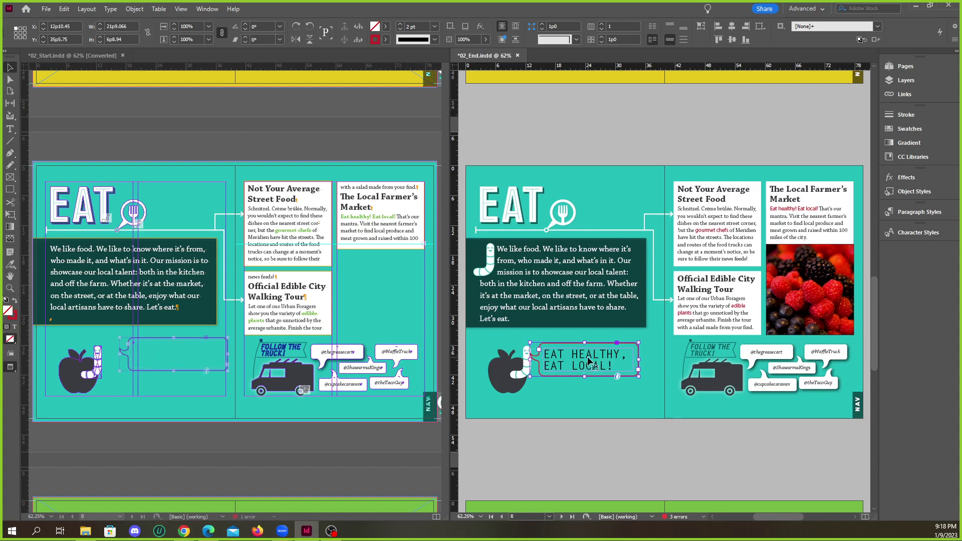
double_click(593, 353)
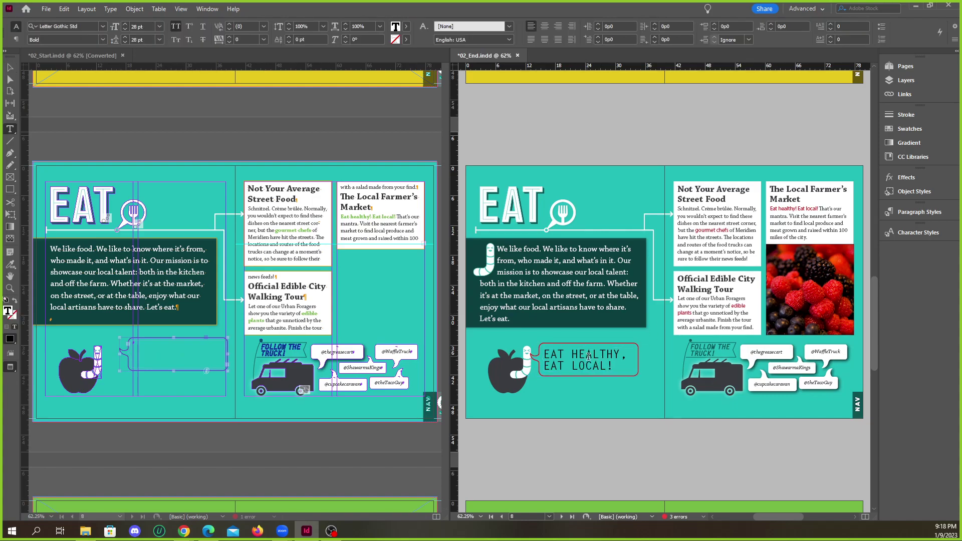
double_click(594, 354)
left_click(917, 214)
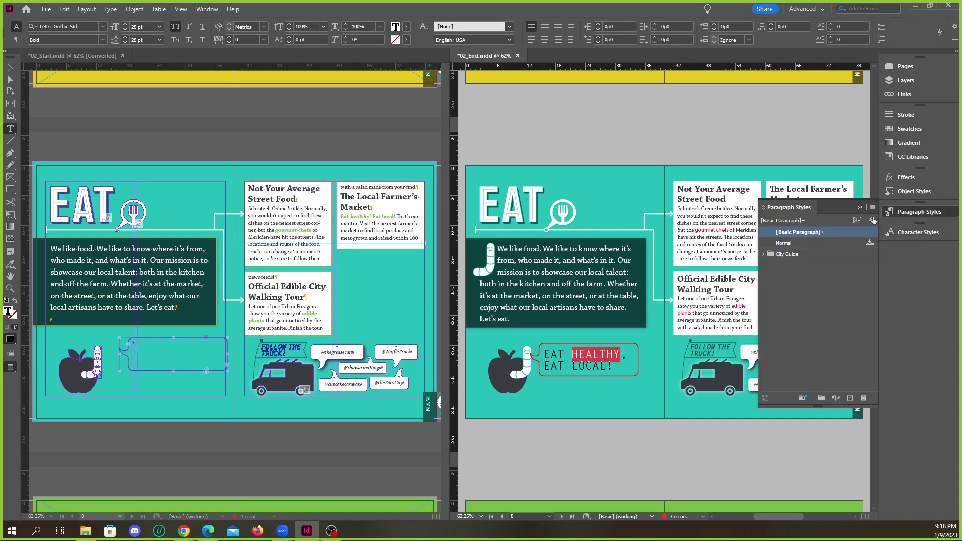
left_click(919, 215)
left_click(917, 233)
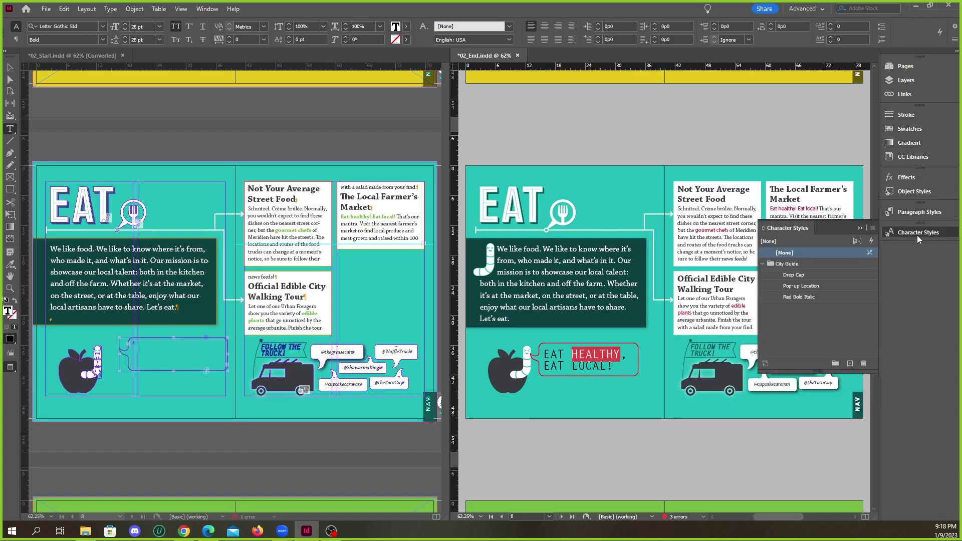
left_click(918, 231)
left_click(918, 234)
left_click(918, 212)
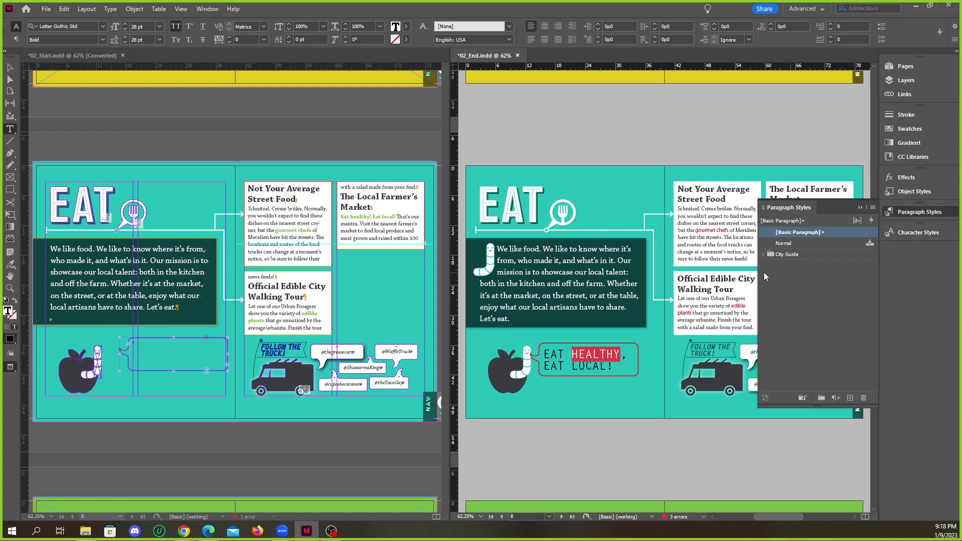
left_click(770, 331)
left_click(916, 213)
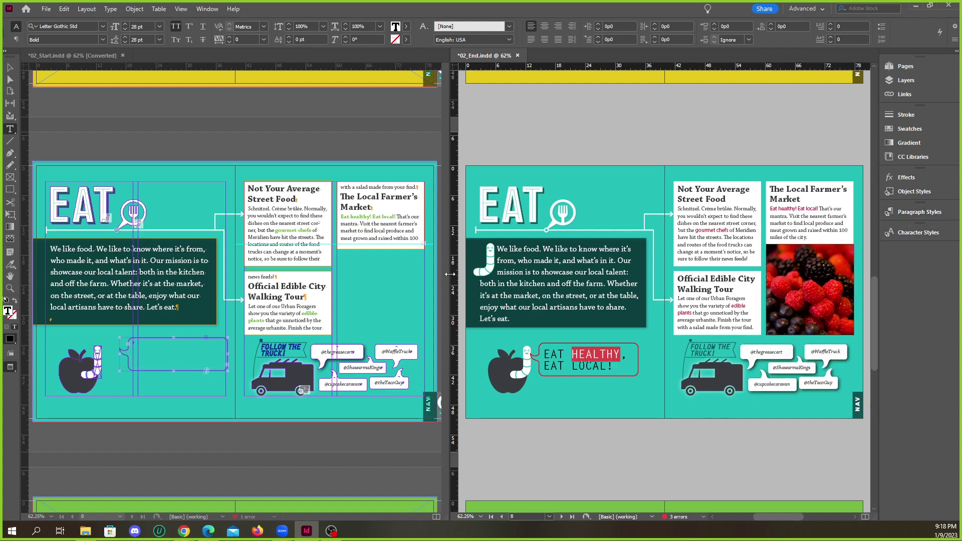
left_click(592, 366)
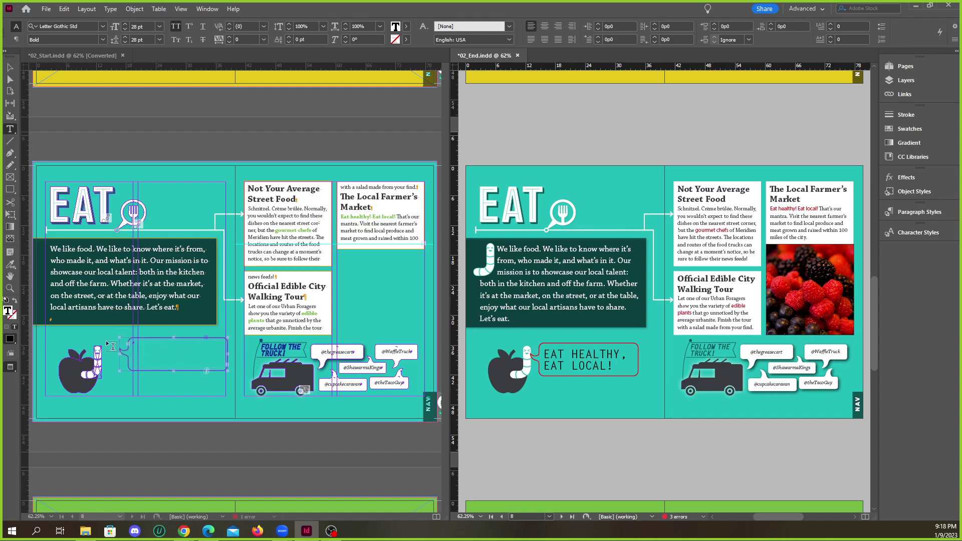
Look through the other spreads of 02_Start.indd, including the MOVE spread and the city map, and return to the EAT spread.
scroll(158, 351, "down", 3)
scroll(158, 350, "up", 3)
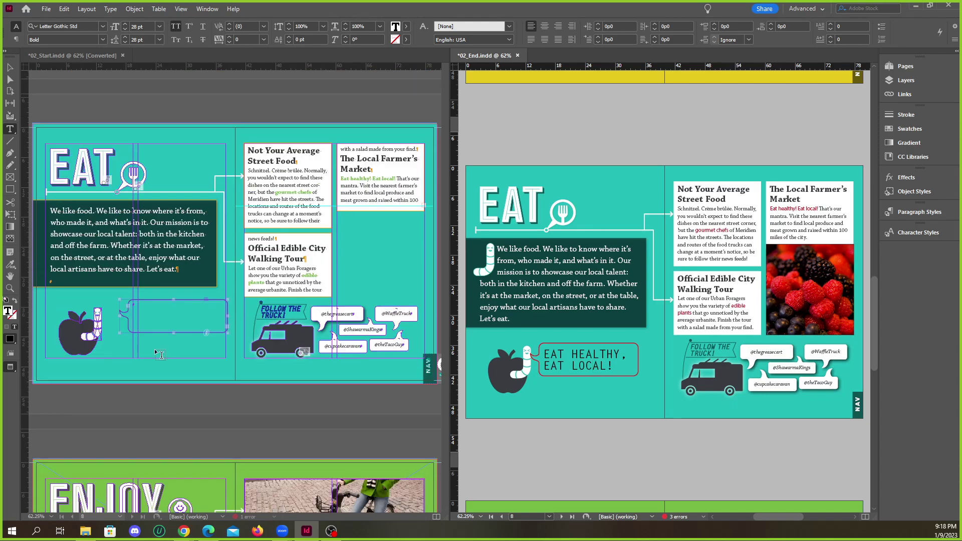
scroll(156, 349, "down", 2)
scroll(155, 350, "up", 2)
scroll(156, 351, "down", 2)
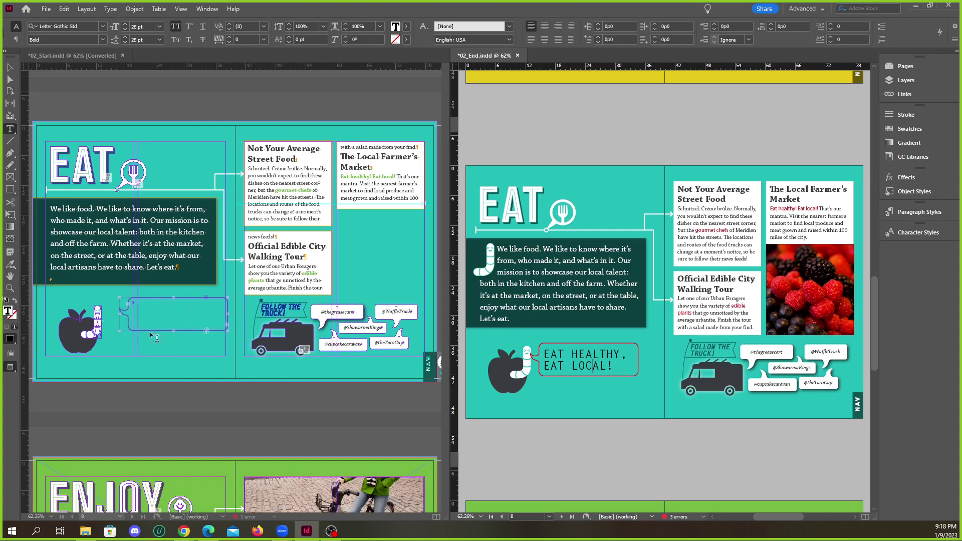
scroll(174, 309, "down", 10)
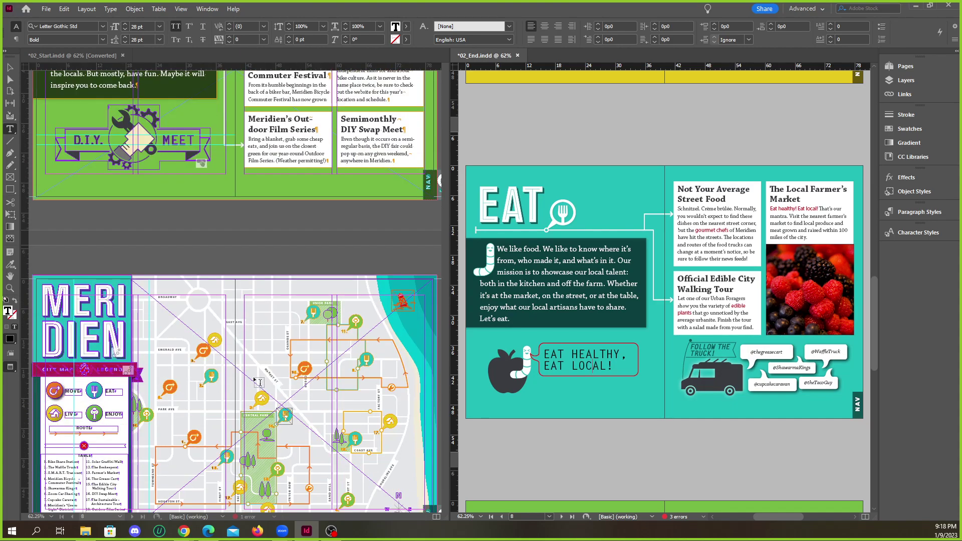
scroll(223, 369, "down", 2)
scroll(223, 369, "up", 15)
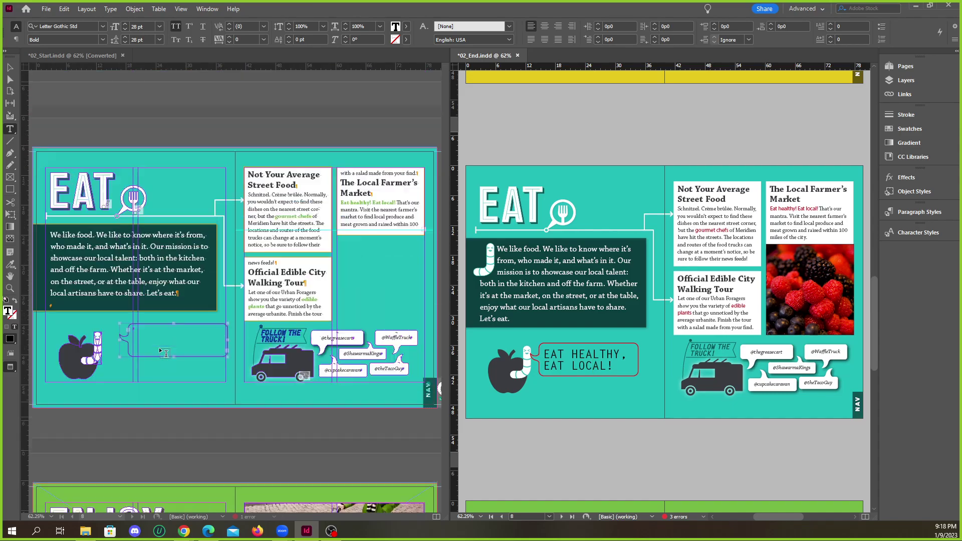
scroll(167, 352, "up", 3)
scroll(167, 353, "down", 2)
scroll(168, 353, "up", 5)
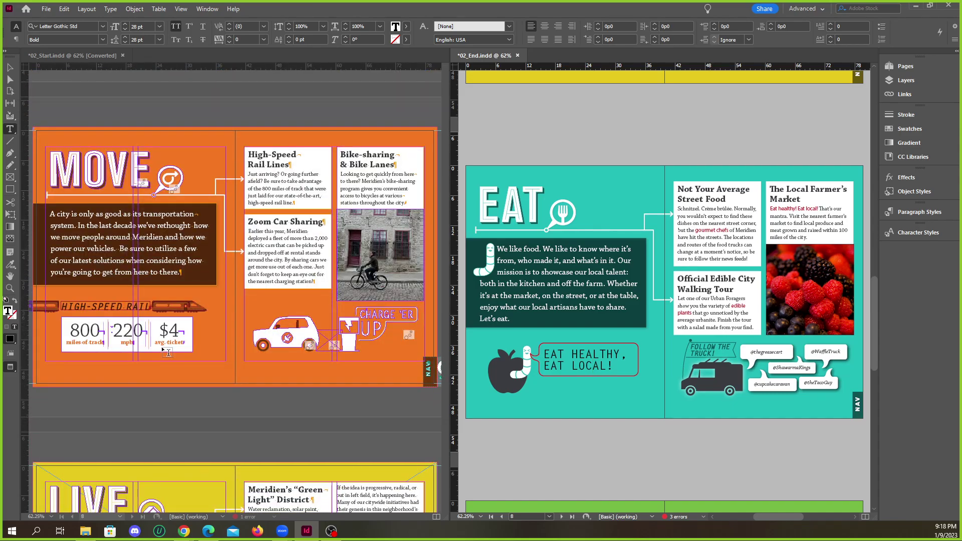
scroll(168, 352, "down", 10)
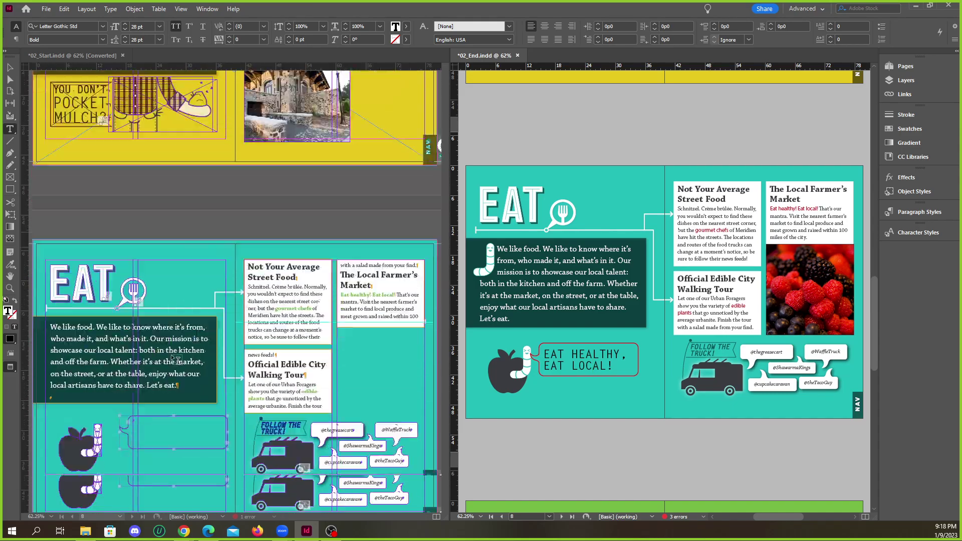
Enter "Eat healthy, eat local" in the empty speech bubble of 02_Start.indd, correcting the capital H in "Healthy" to lowercase.
scroll(143, 412, "up", 2, "alt")
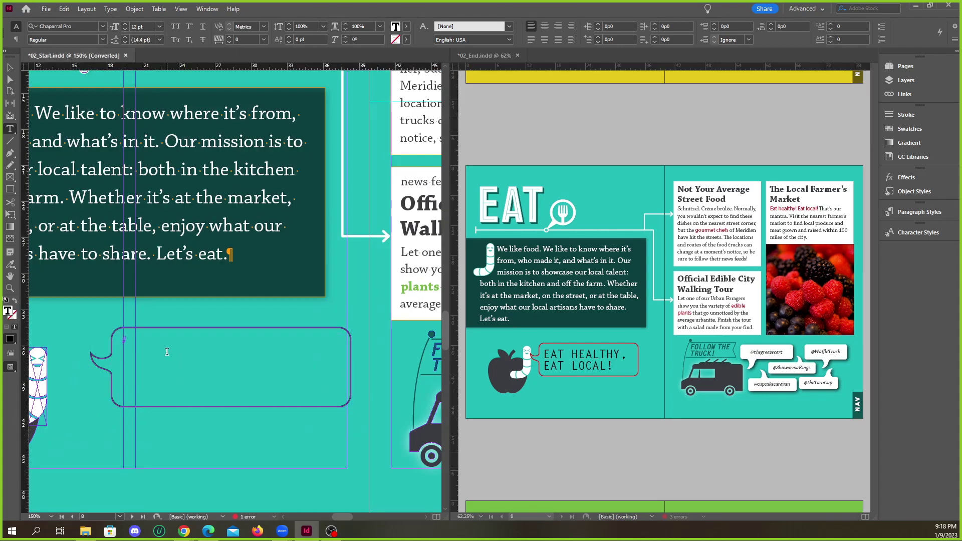
type("Eat Healthy, eat local")
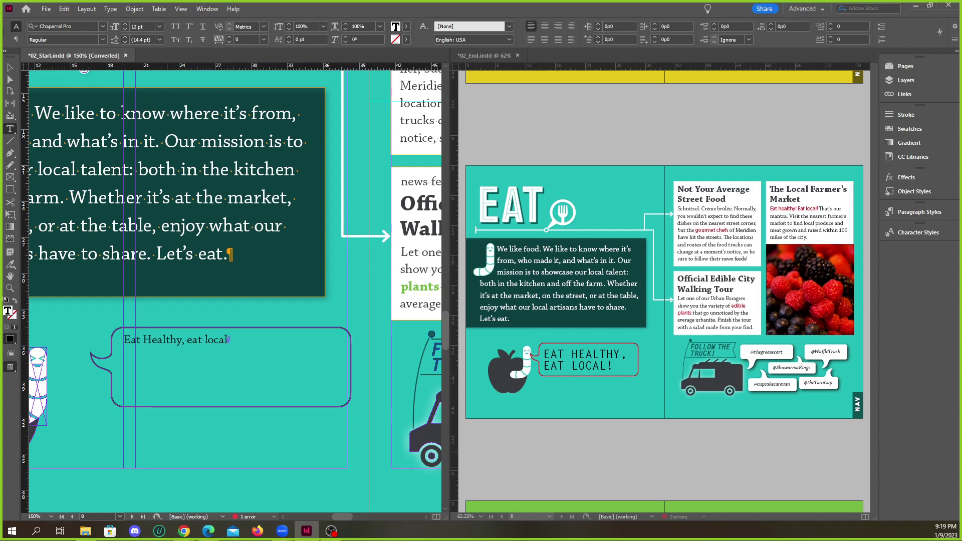
scroll(121, 349, "up", 4)
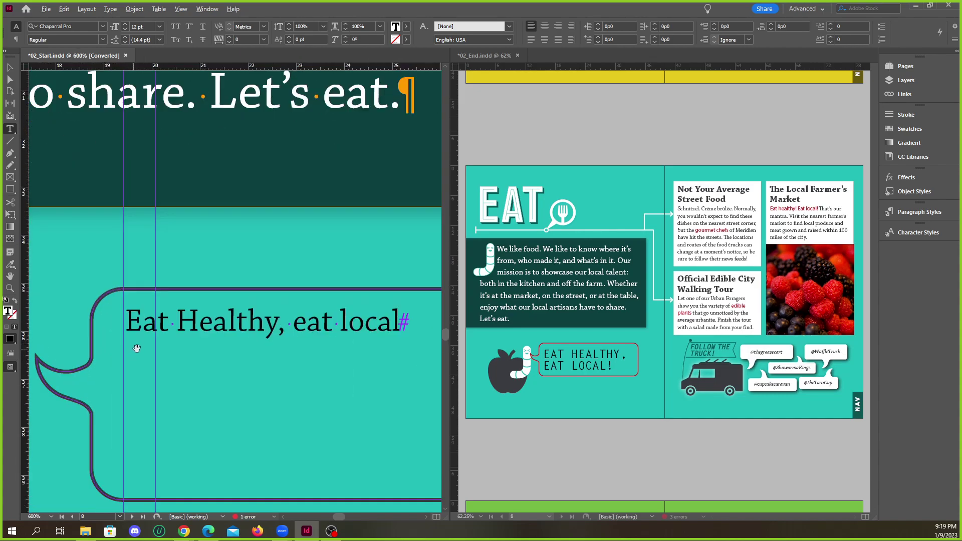
left_click_drag(154, 322, 134, 322)
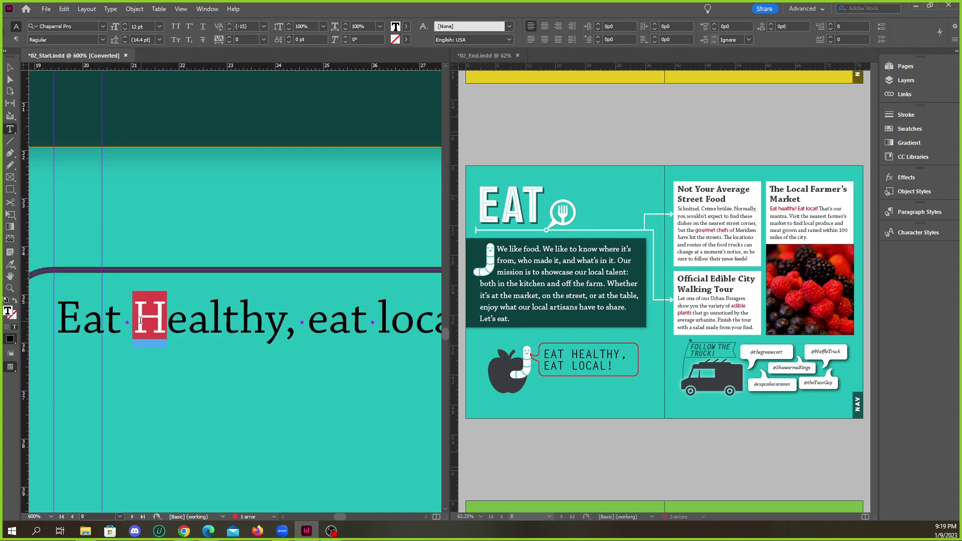
type("h")
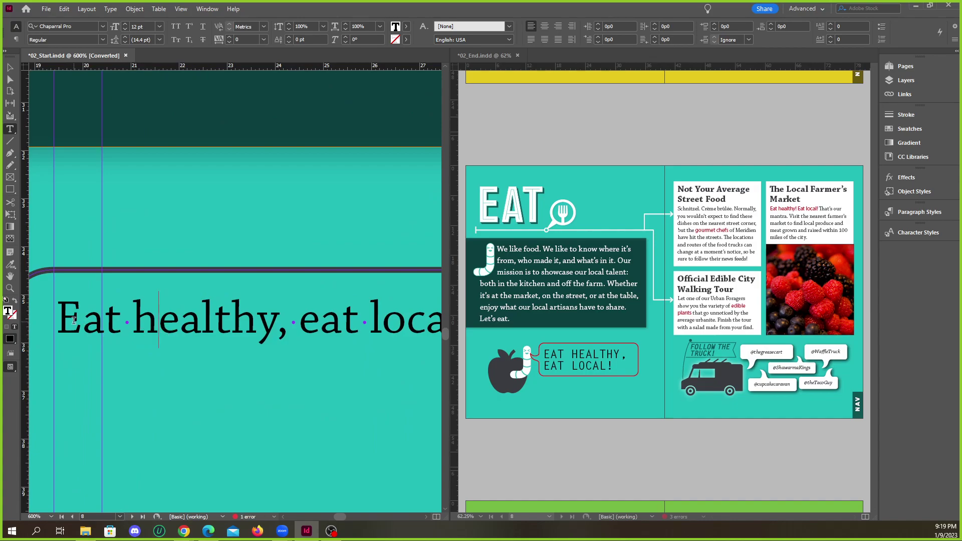
Retype the capital E at the start of the bubble text and add an exclamation mark after "local".
left_click_drag(81, 320, 67, 318)
type("e")
key("shift+Left")
type("E")
scroll(113, 337, "down", 3)
scroll(115, 335, "up", 1)
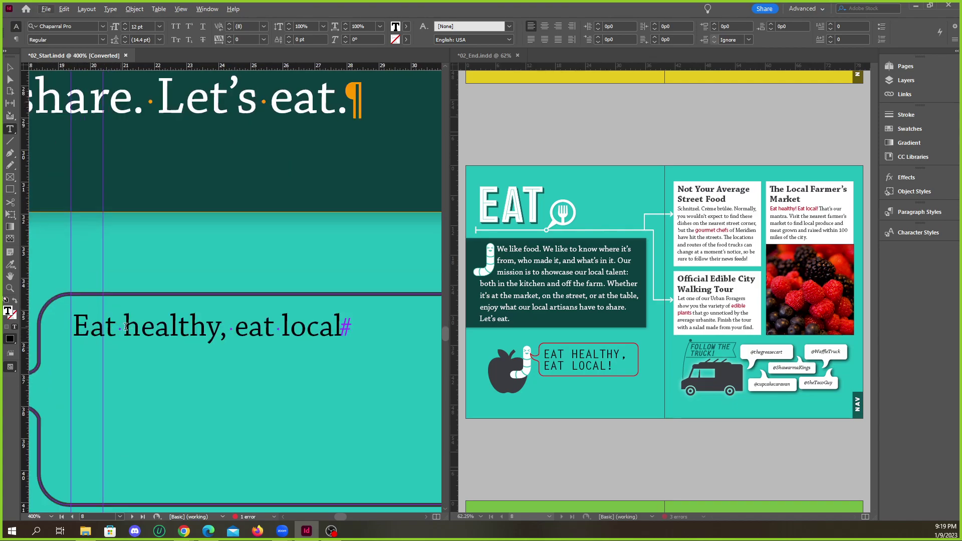
left_click(340, 329)
type("!")
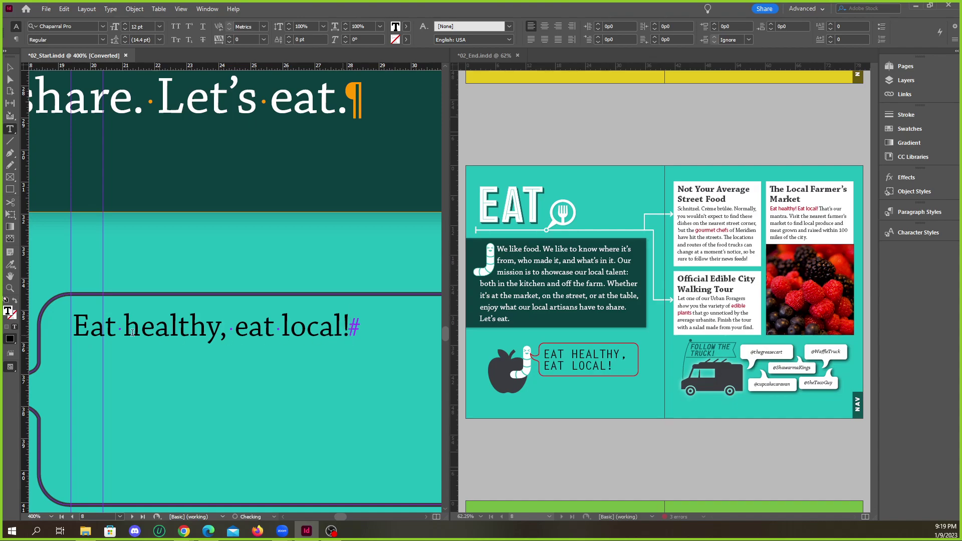
Select the whole line of speech bubble text and compare its character and paragraph formatting controls.
left_click_drag(74, 328, 94, 333)
left_click(195, 330)
triple_click(219, 326)
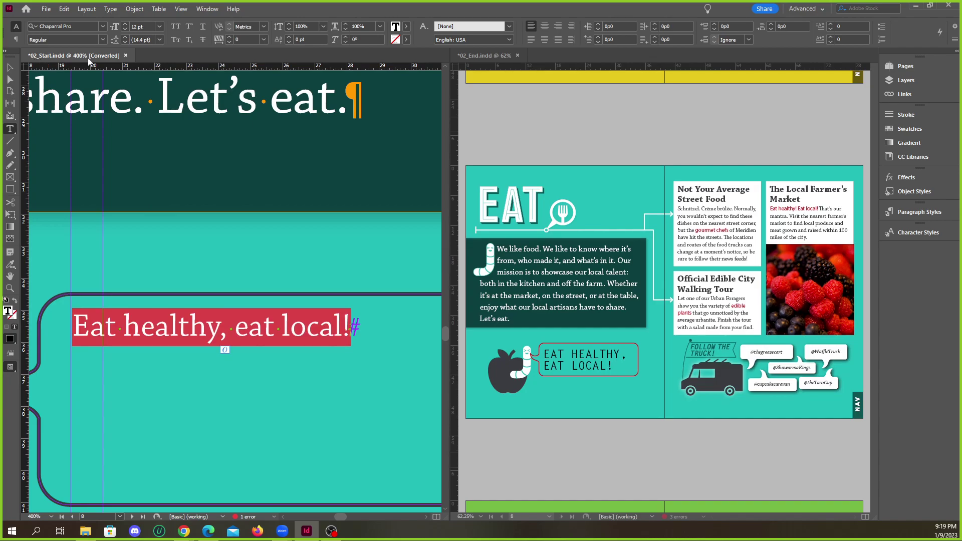
left_click(17, 40)
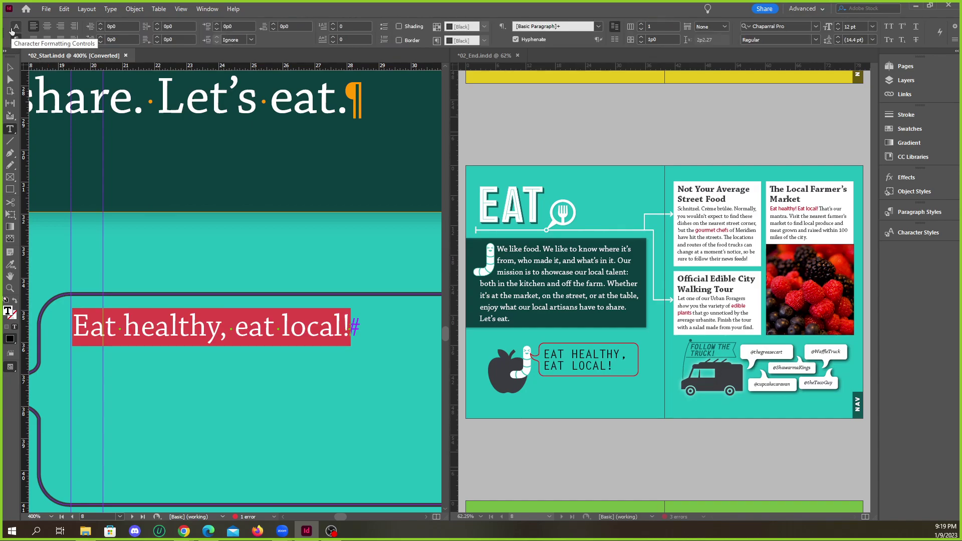
left_click(12, 31)
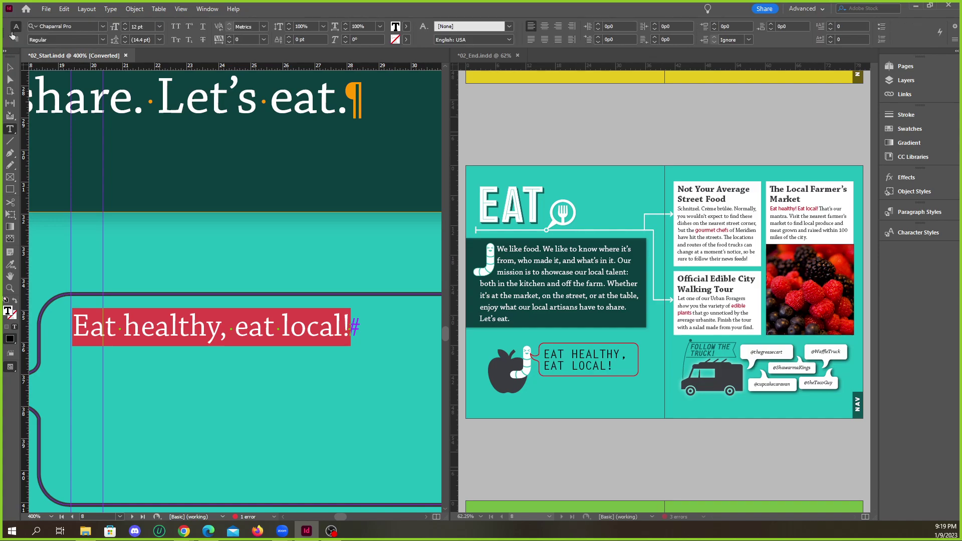
left_click(14, 37)
left_click(14, 32)
left_click(16, 40)
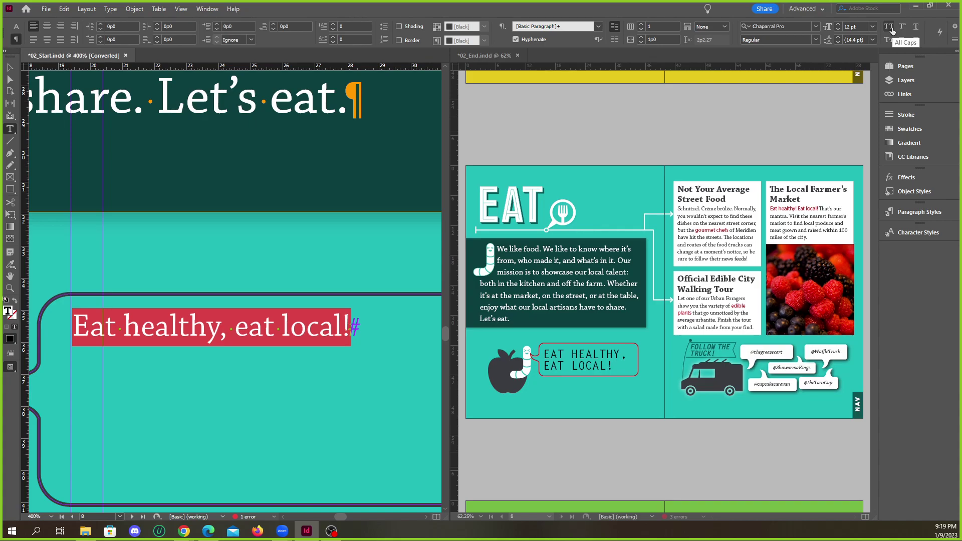
Shrink the application window, examine the additional text formatting options and the Control panel customization settings, and restore the window unchanged.
left_click(930, 5)
left_click_drag(957, 124, 620, 120)
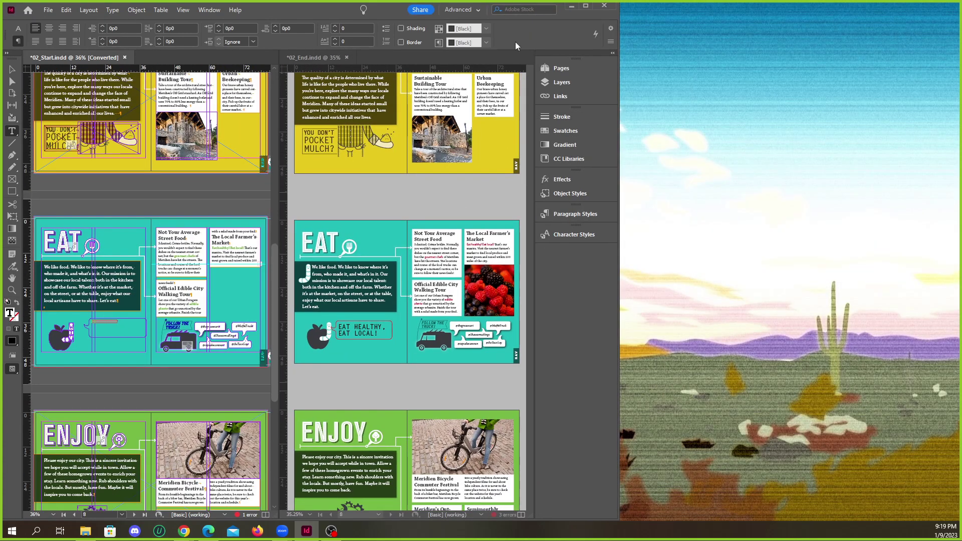
left_click(610, 44)
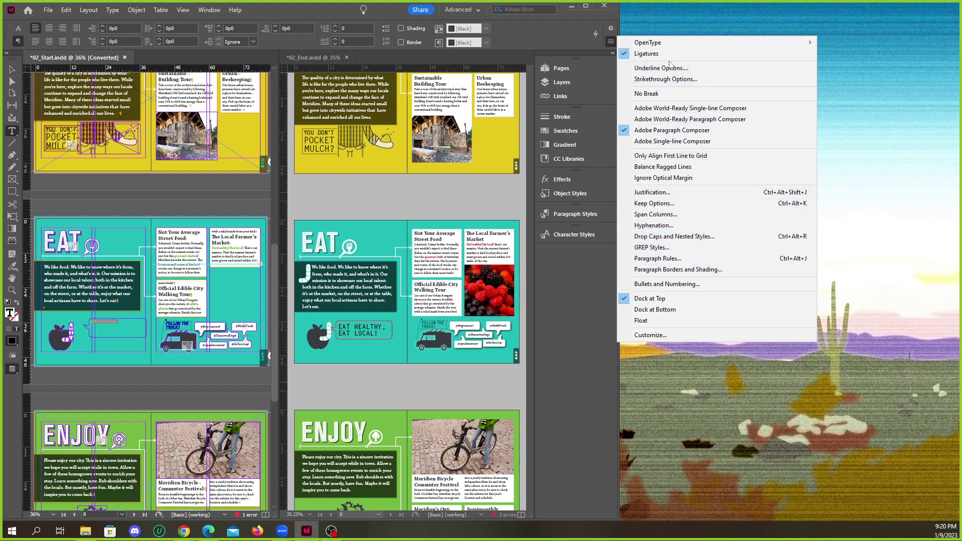
mouse_move(690, 48)
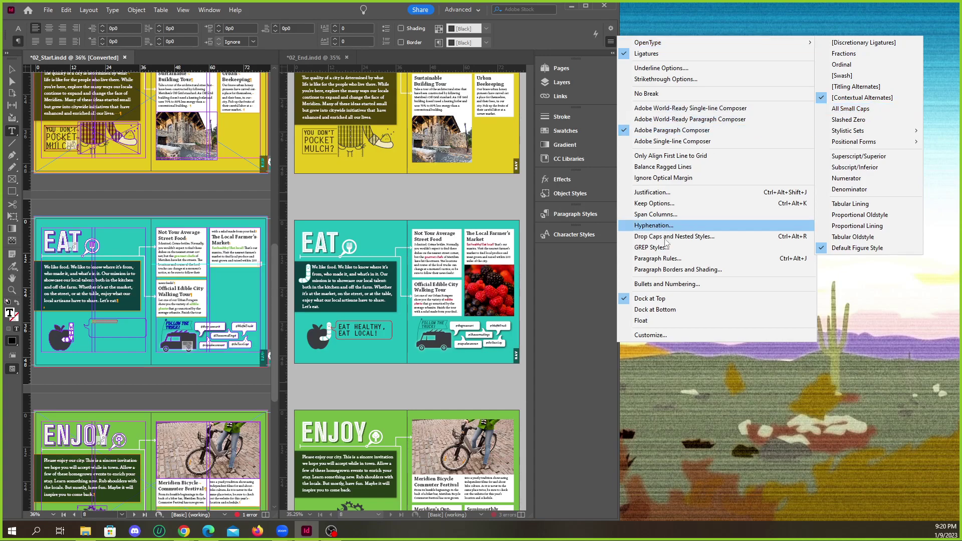
left_click(575, 38)
left_click(611, 31)
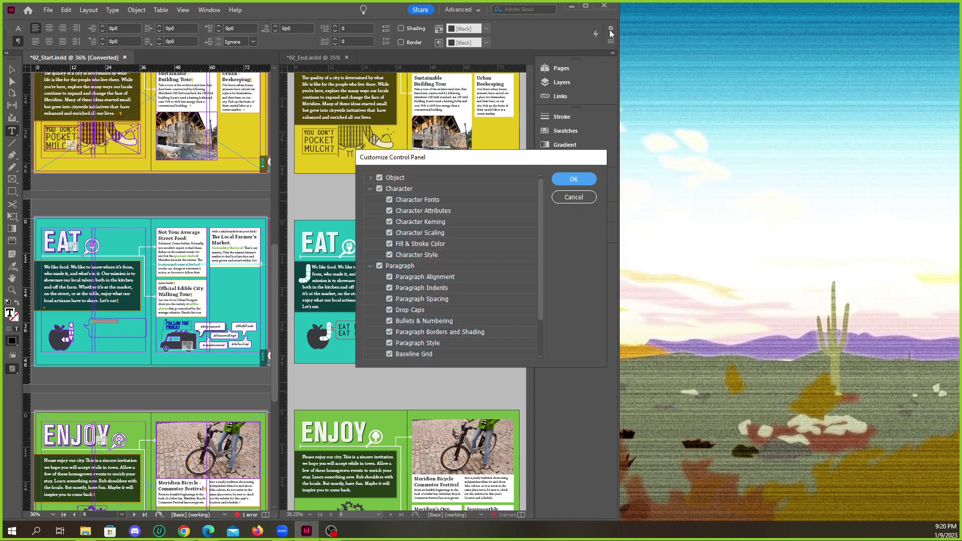
left_click(574, 197)
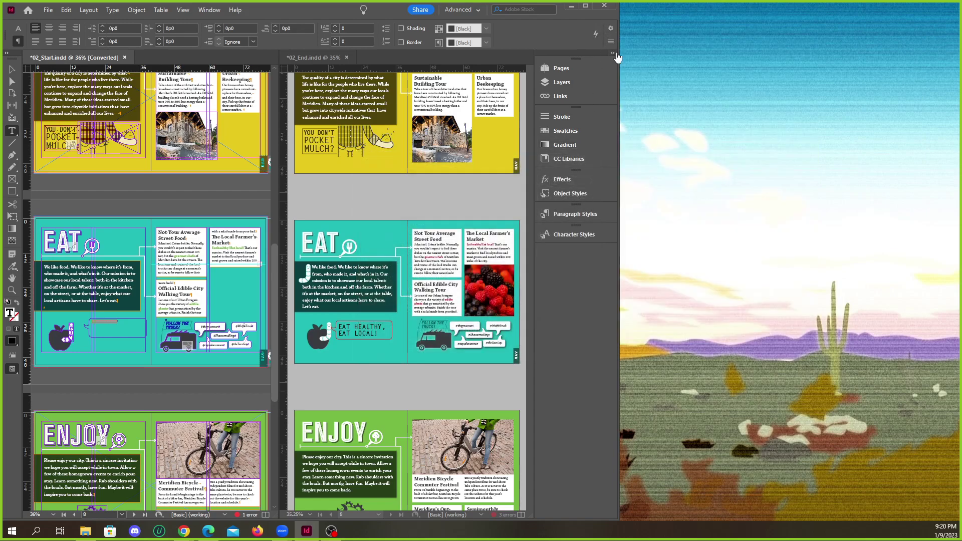
left_click(586, 6)
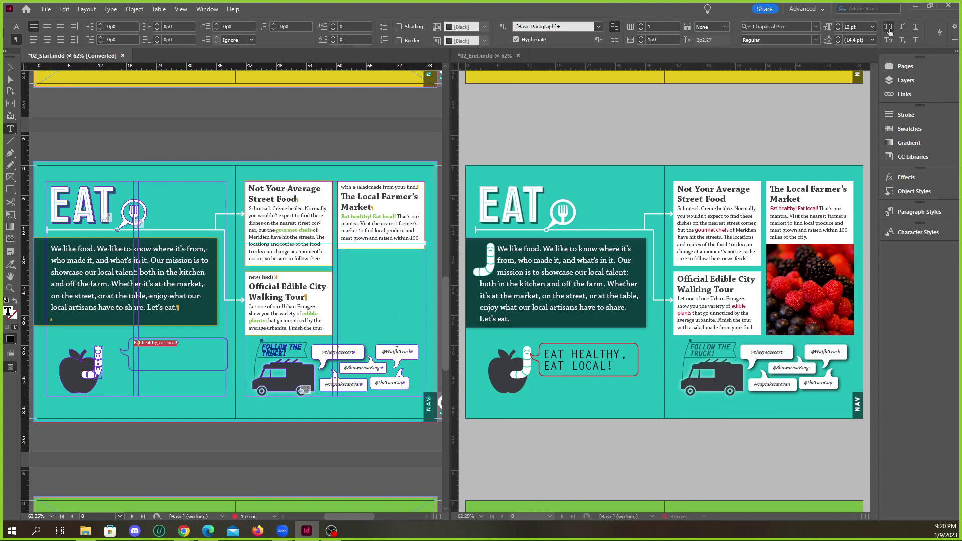
Compare which character and paragraph formatting controls are available at the full and the reduced window size.
left_click(954, 39)
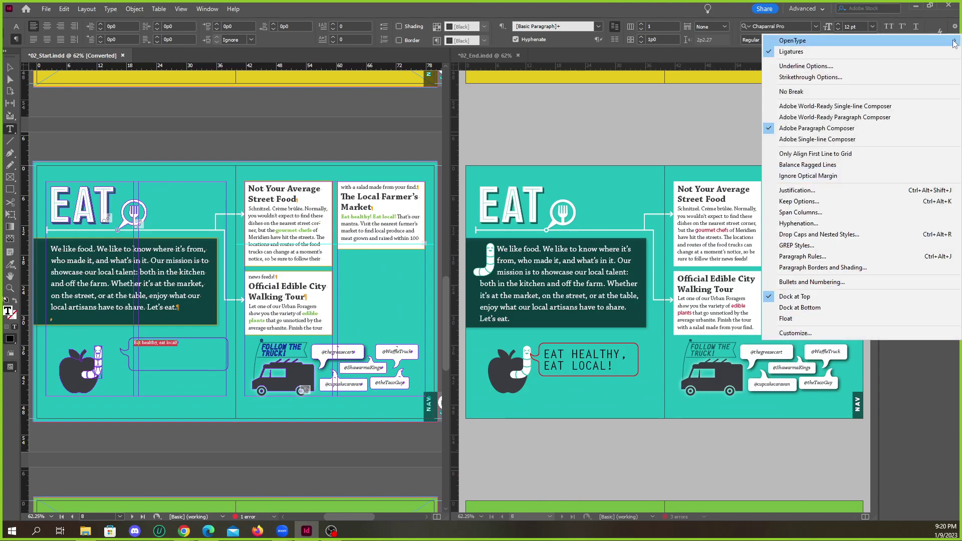
left_click(931, 26)
left_click(930, 5)
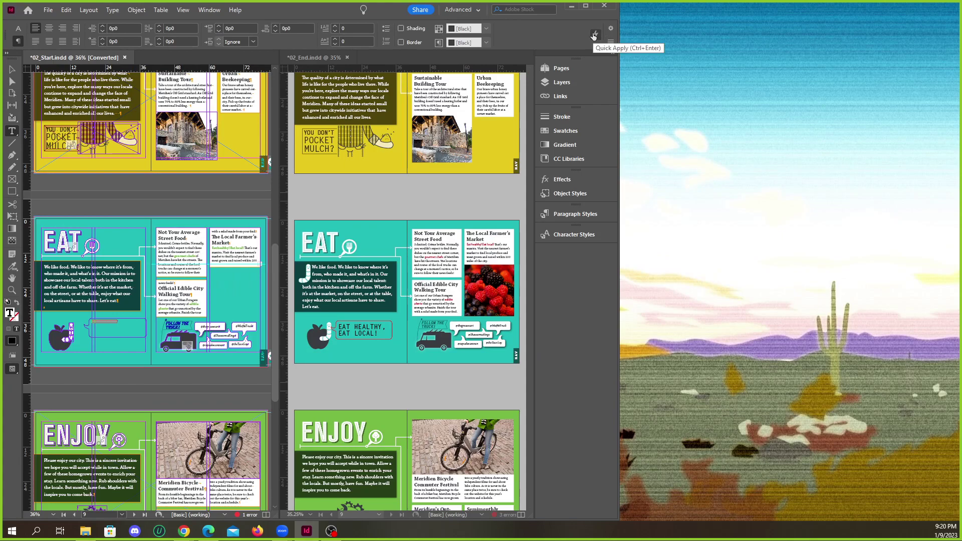
left_click(610, 42)
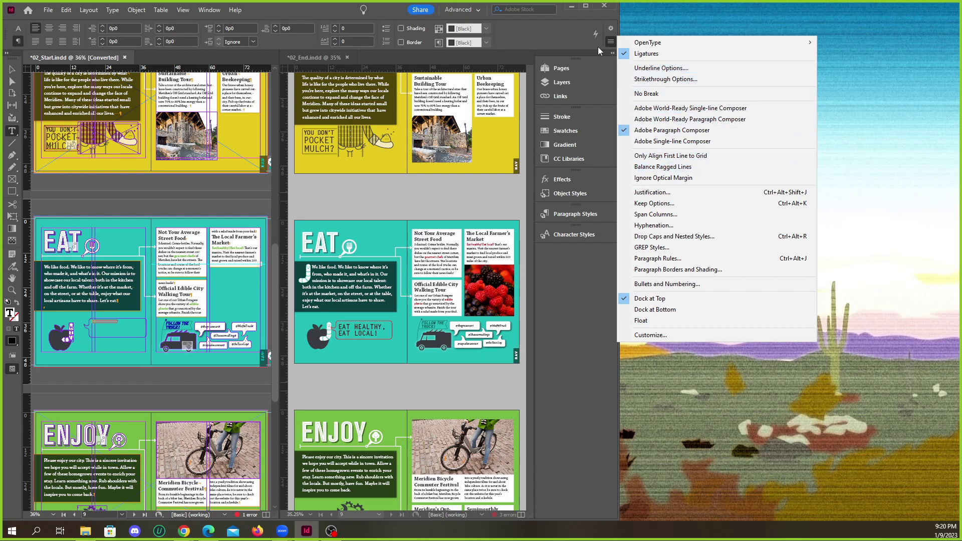
left_click(565, 43)
left_click(586, 7)
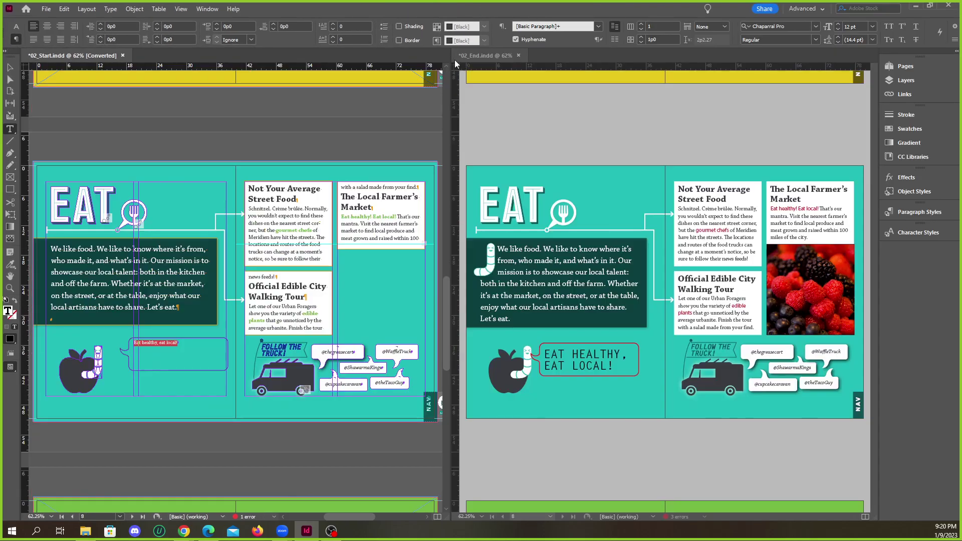
left_click(17, 26)
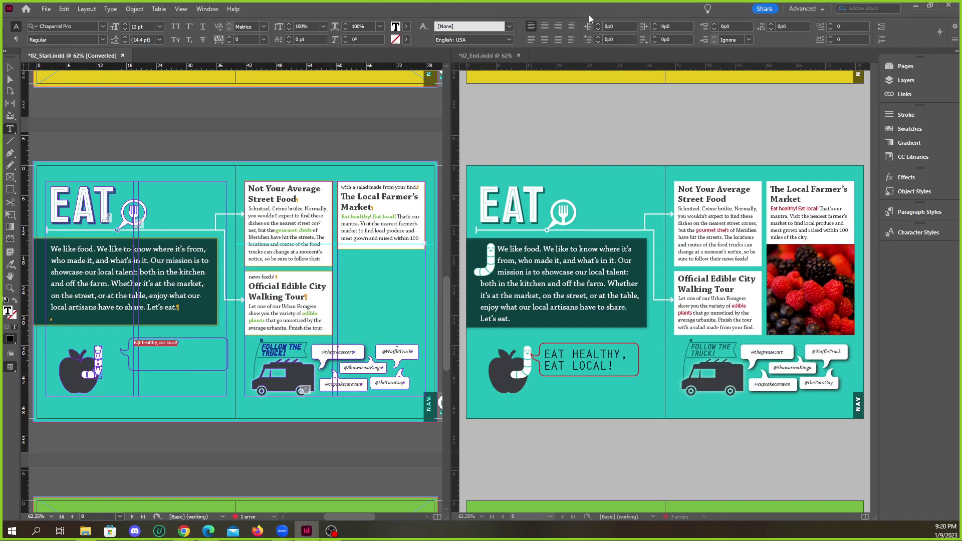
left_click(929, 5)
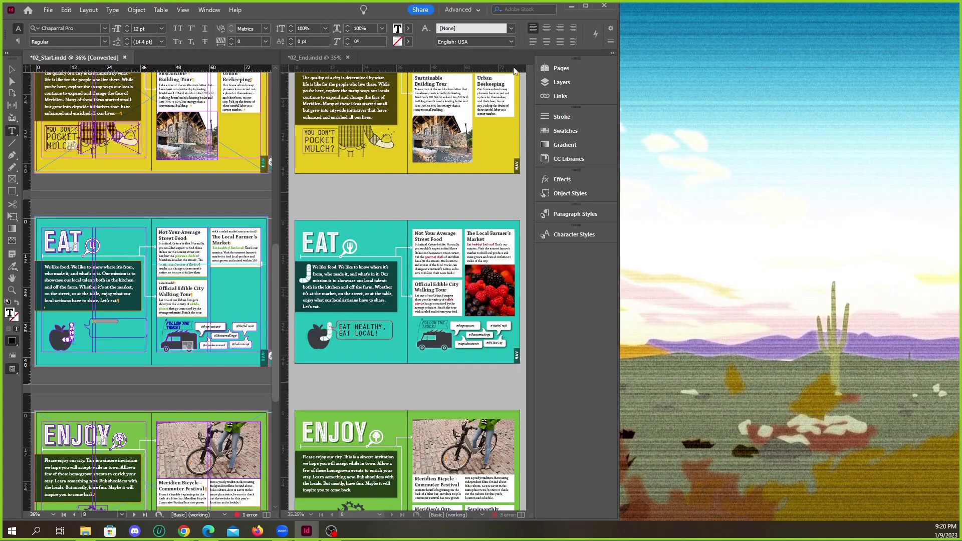
left_click(585, 9)
left_click(17, 37)
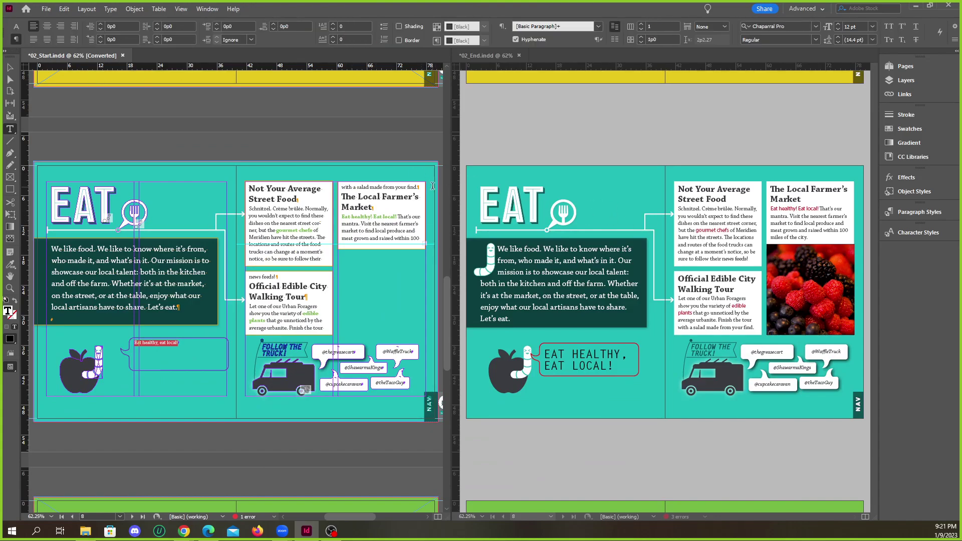
left_click(16, 26)
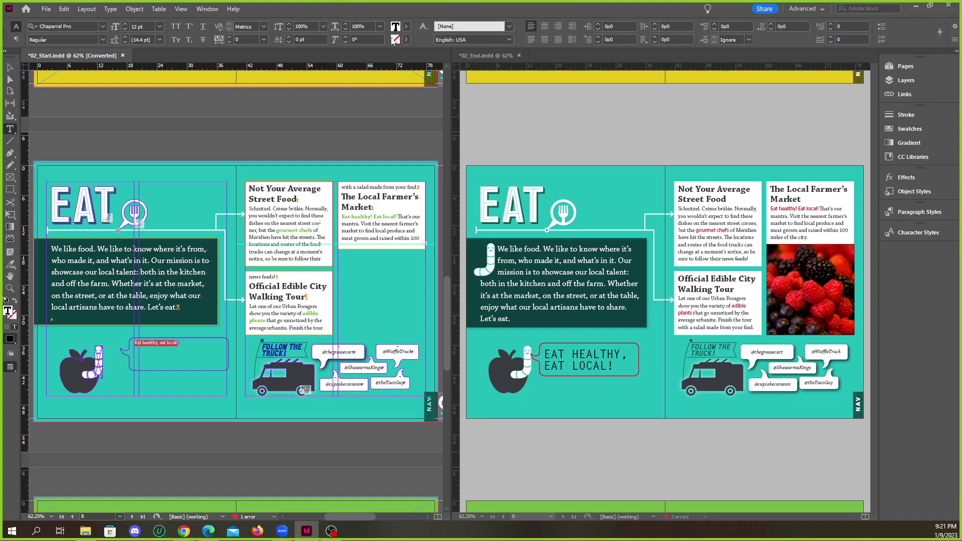
Apply All Caps to the selected speech bubble text in 02_Start.indd.
left_click(176, 27)
scroll(130, 351, "up", 10)
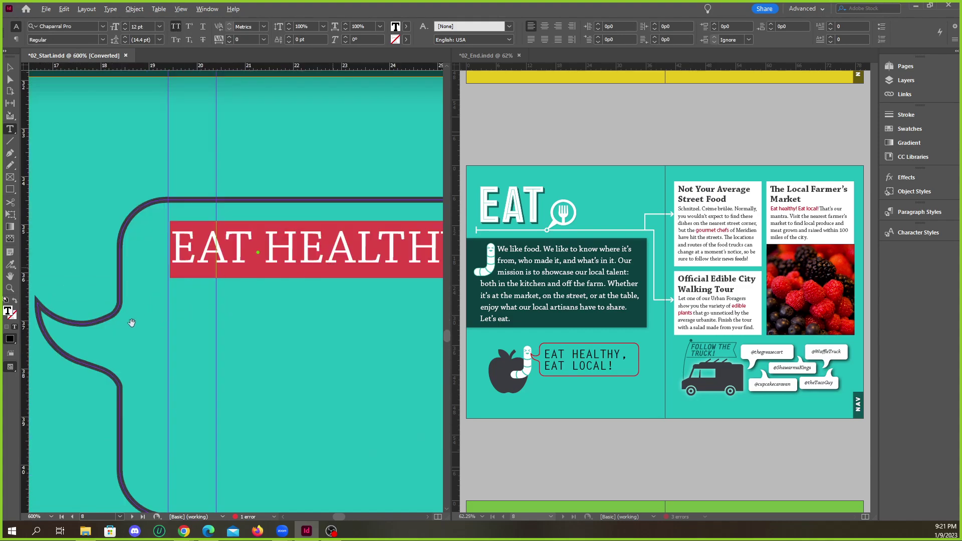
scroll(132, 321, "down", 3)
scroll(219, 290, "up", 3)
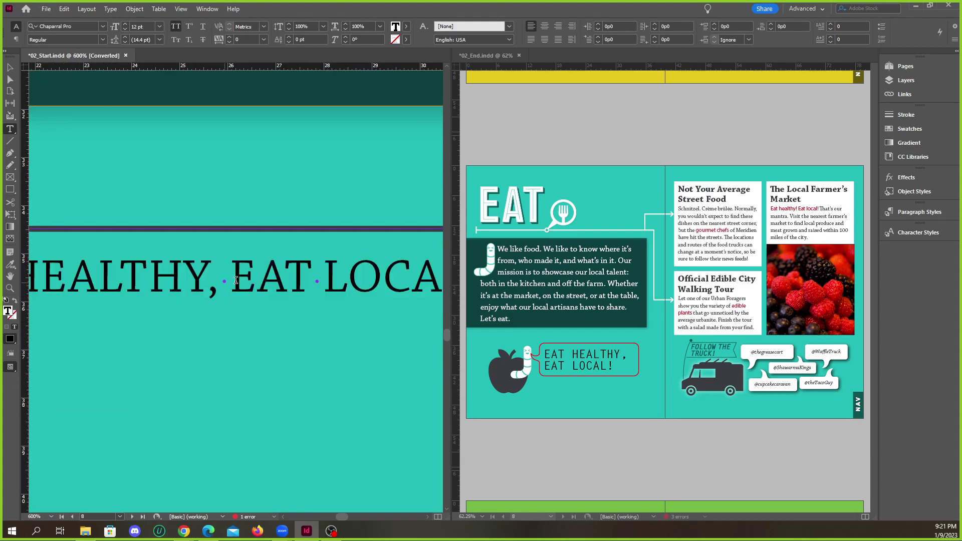
key("ctrl+minus")
key("ctrl+minus")
key("ctrl+minus")
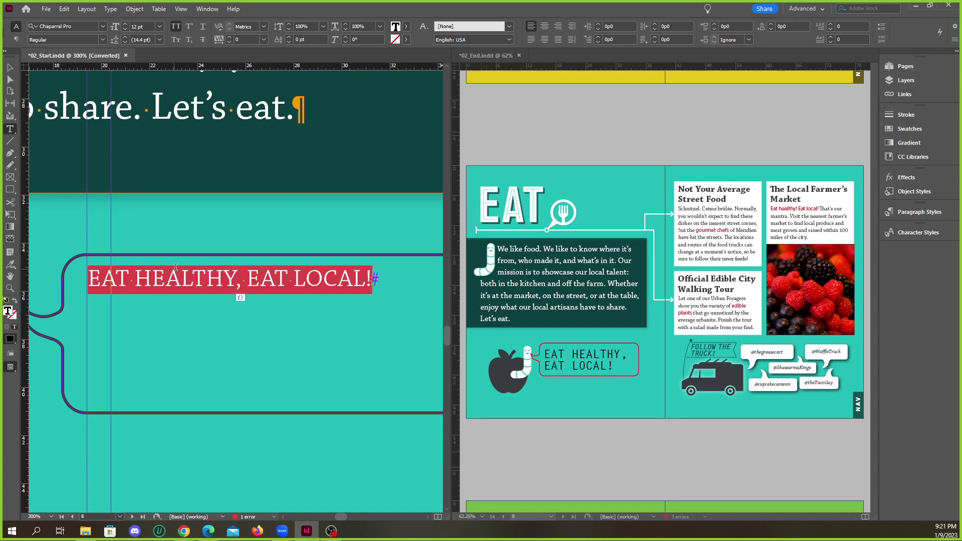
key("ctrl+minus")
key("ctrl+minus")
key("ctrl+minus")
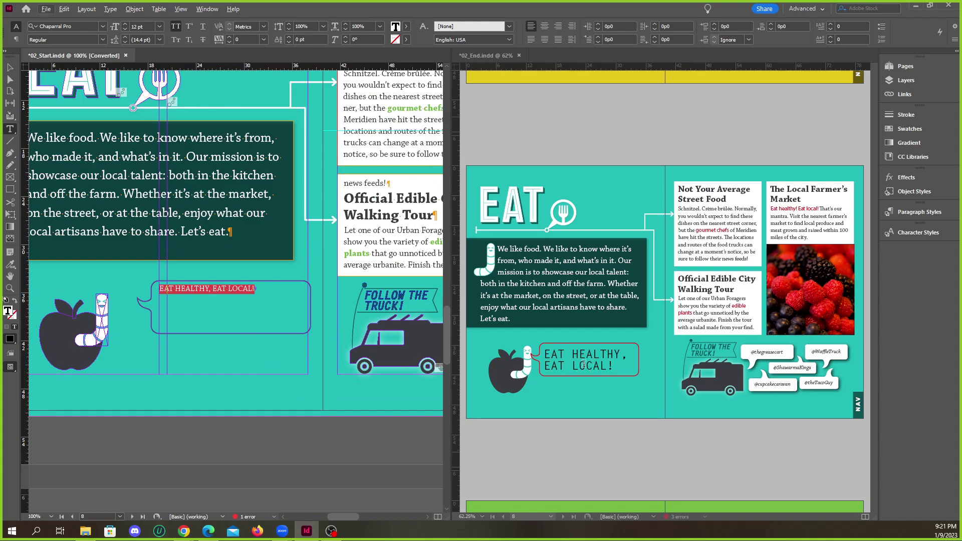
Enlarge the speech bubble text in 02_Start.indd to 33 pt, using the finished bubble in 02_End.indd as reference.
key("ctrl+equal")
key("ctrl+equal")
key("ctrl+equal")
key("ctrl+equal")
key("ctrl+equal")
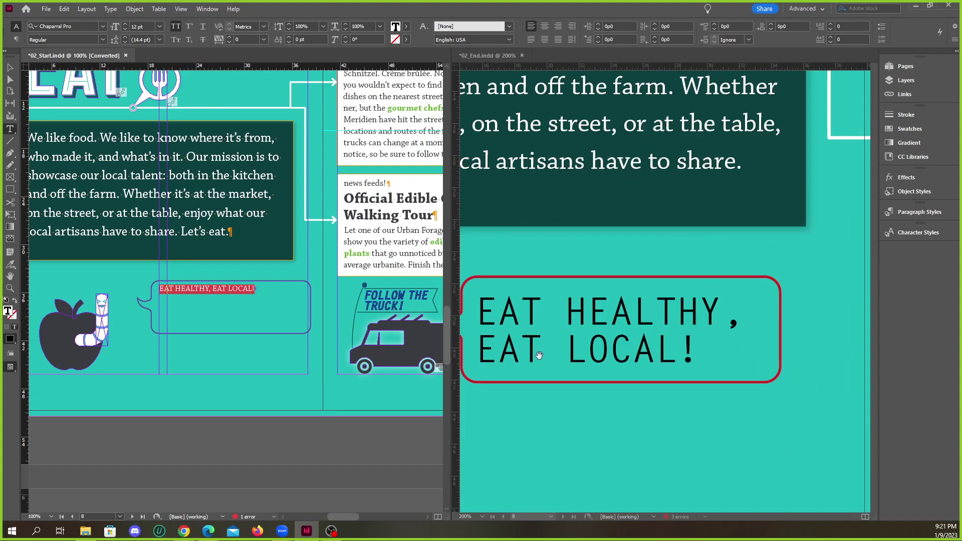
key("ctrl+equal")
left_click(228, 277)
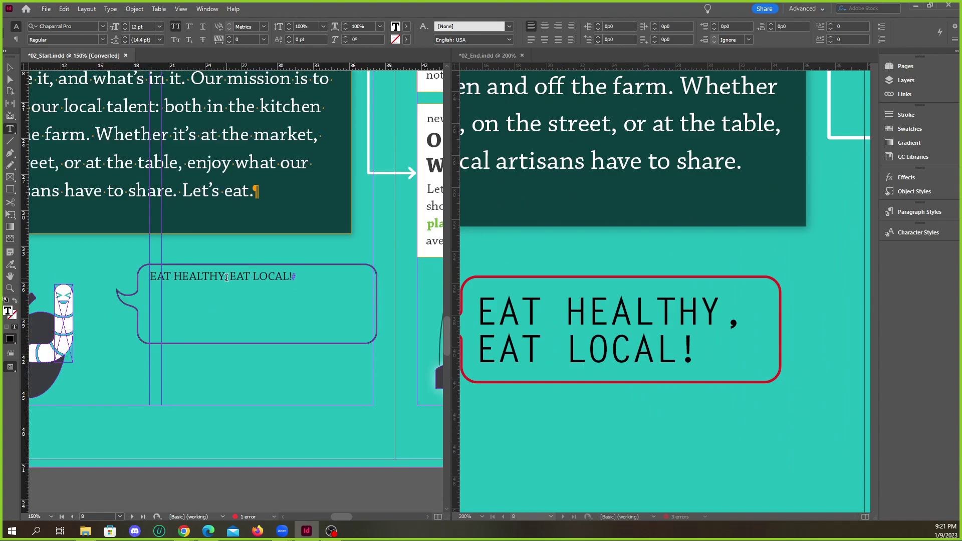
triple_click(229, 277)
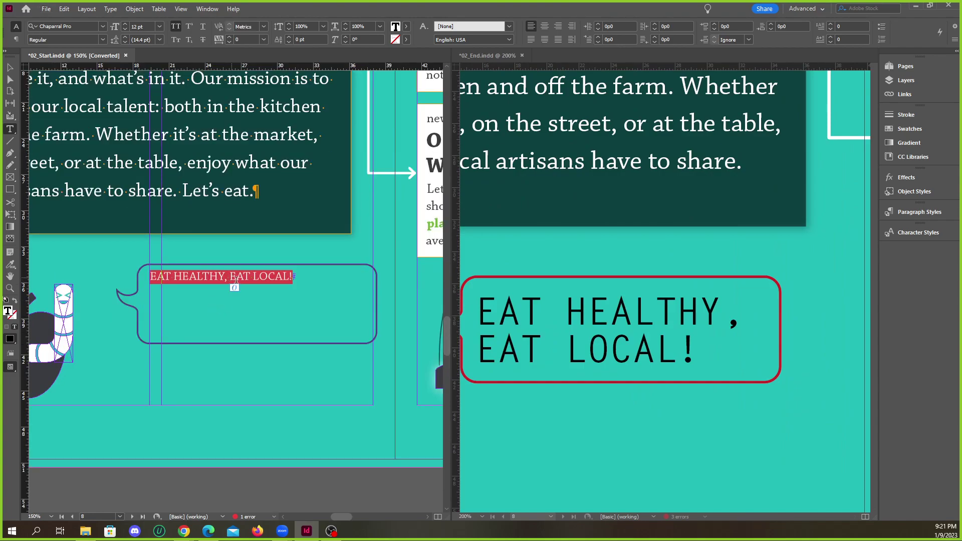
left_click(124, 24)
left_click(124, 24)
left_click(125, 24)
left_click(125, 24)
double_click(125, 23)
triple_click(124, 24)
triple_click(125, 24)
double_click(125, 23)
double_click(124, 24)
left_click(125, 24)
left_click(125, 24)
double_click(125, 24)
left_click(125, 24)
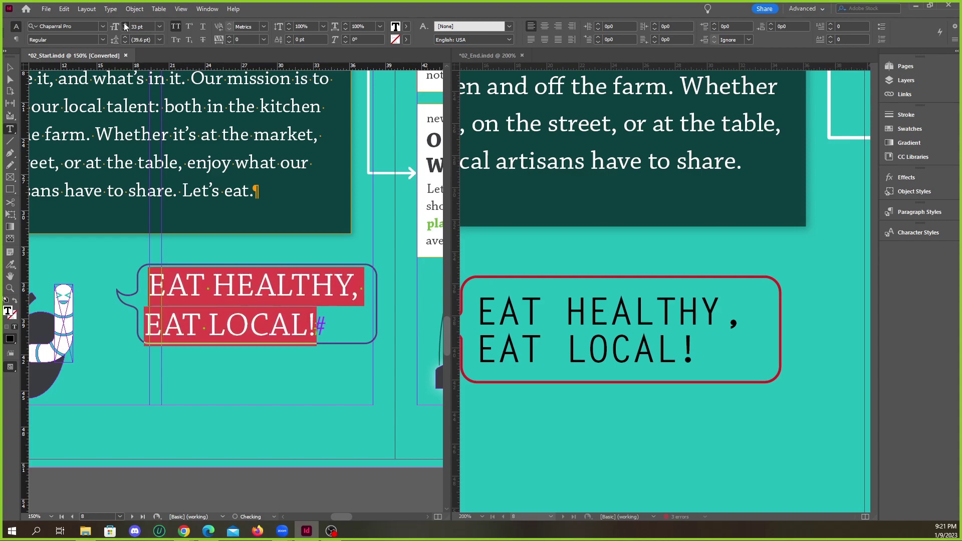
left_click(125, 24)
left_click(125, 29)
Check the font of "EAT" in the finished bubble of 02_End.indd, and apply Letter Gothic Std Bold to the bubble text in 02_Start.indd.
double_click(500, 306)
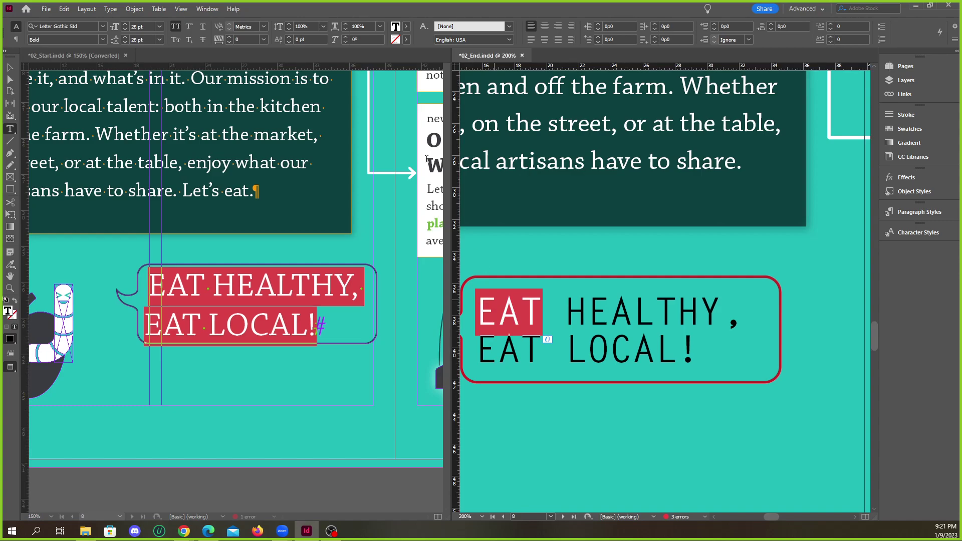
double_click(234, 289)
triple_click(234, 289)
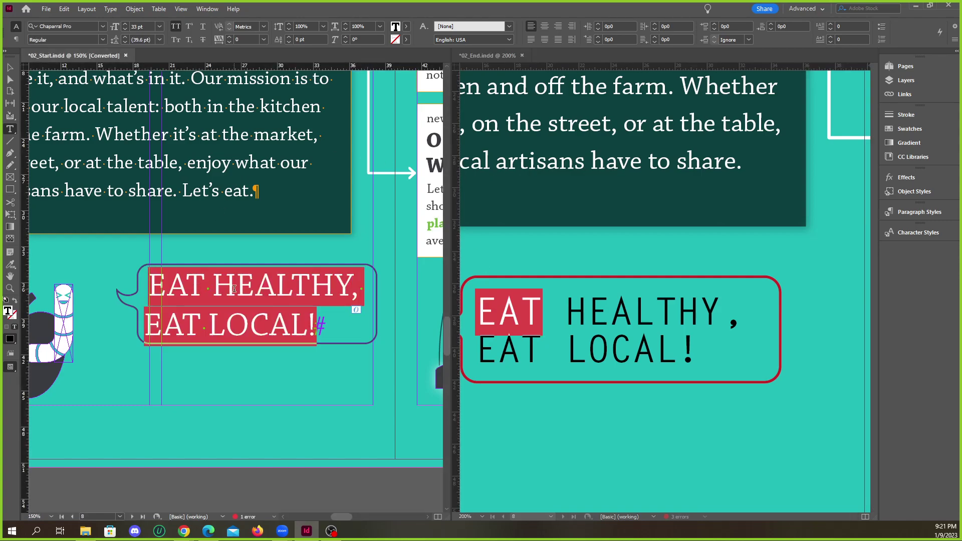
left_click(75, 26)
type("let")
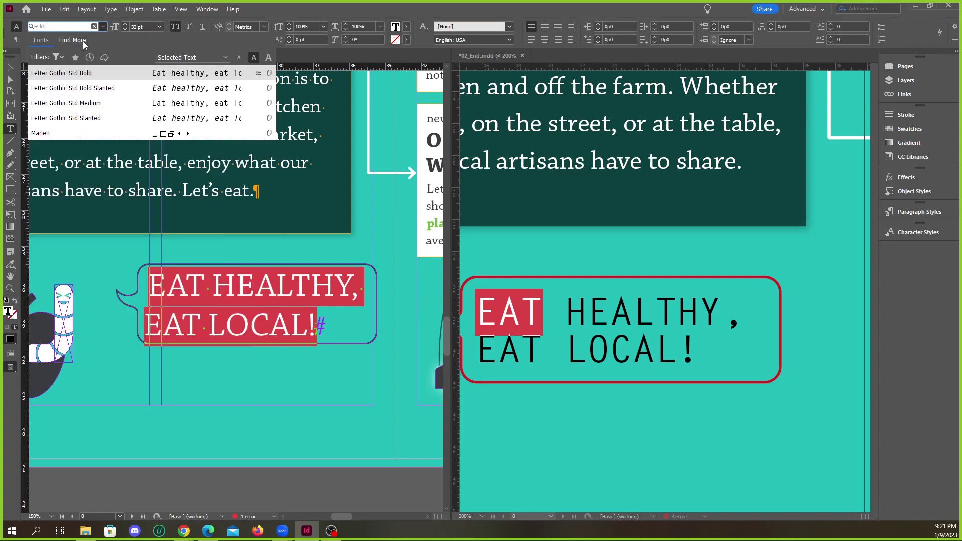
left_click(65, 75)
key("Return")
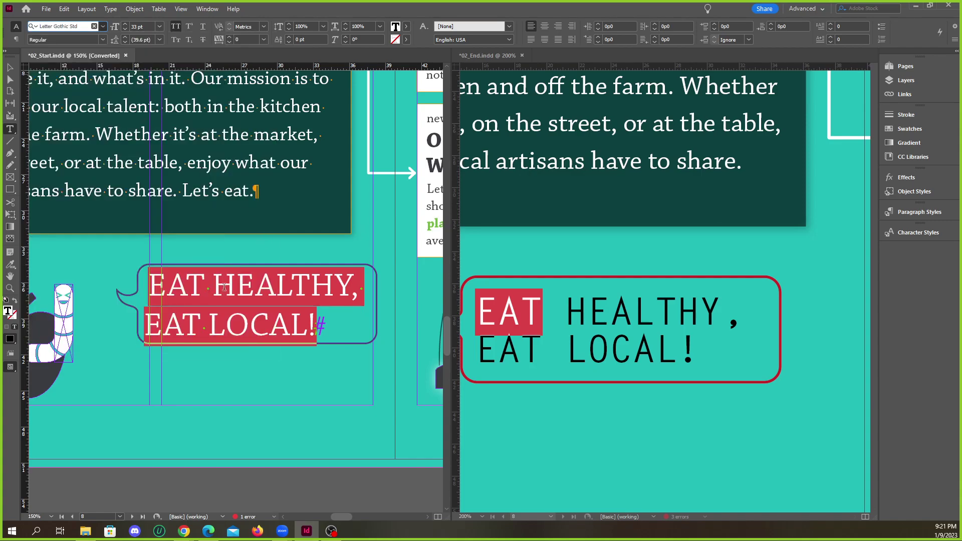
Reduce all of the speech bubble text in 02_Start.indd to 30 pt and finish editing the text.
left_click(230, 312)
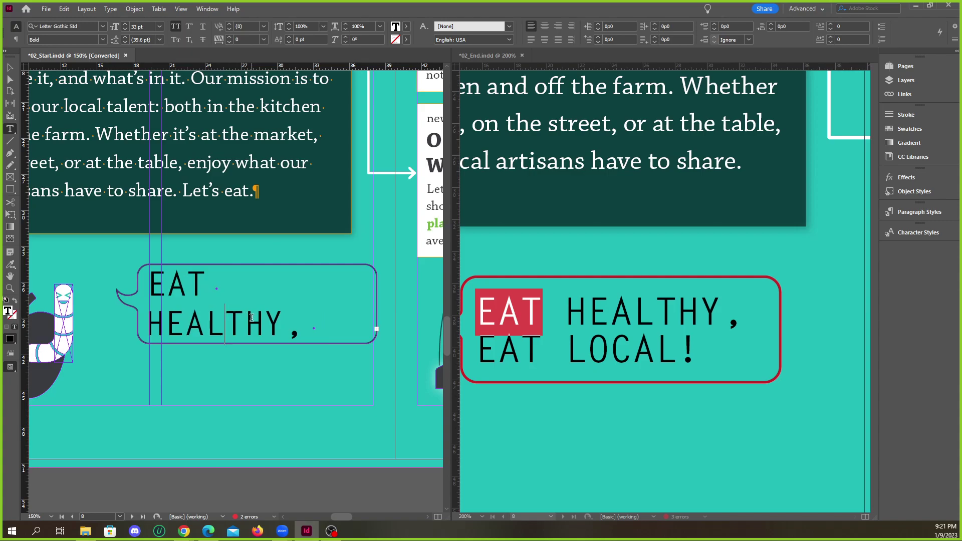
key("ctrl+a")
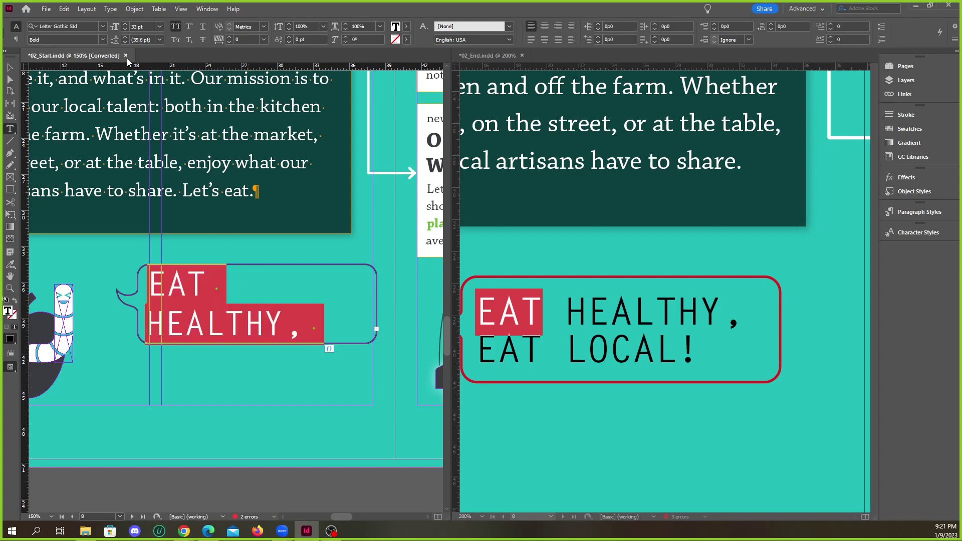
left_click(125, 29)
left_click(125, 29)
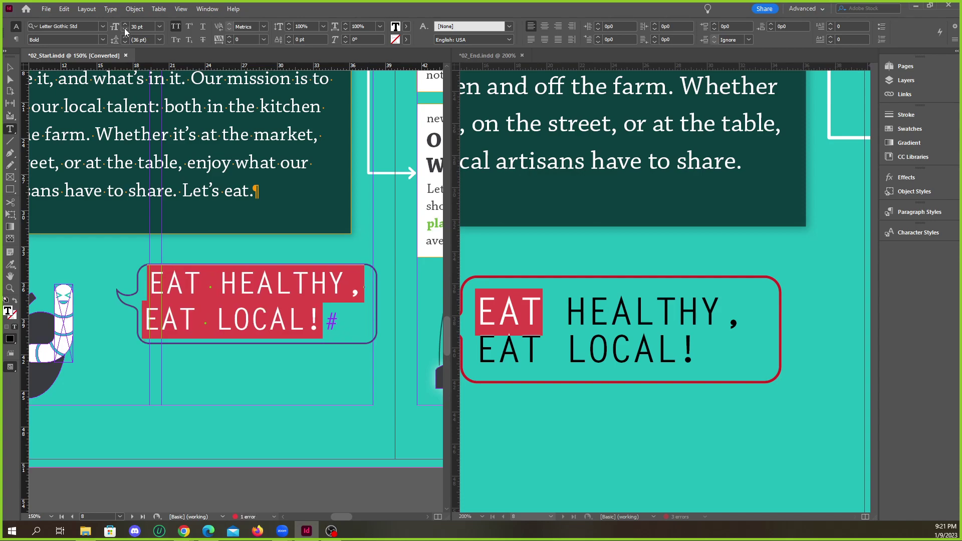
left_click(225, 304)
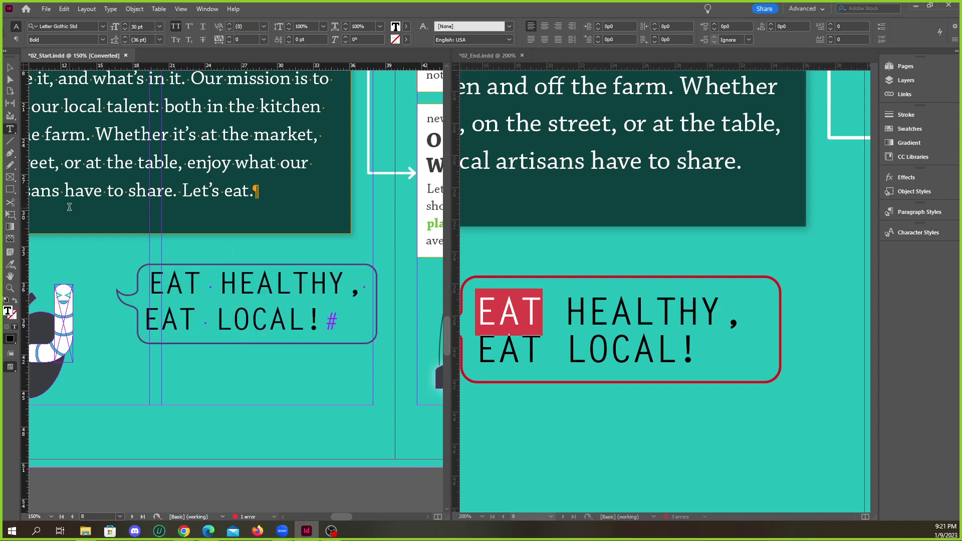
key("Escape")
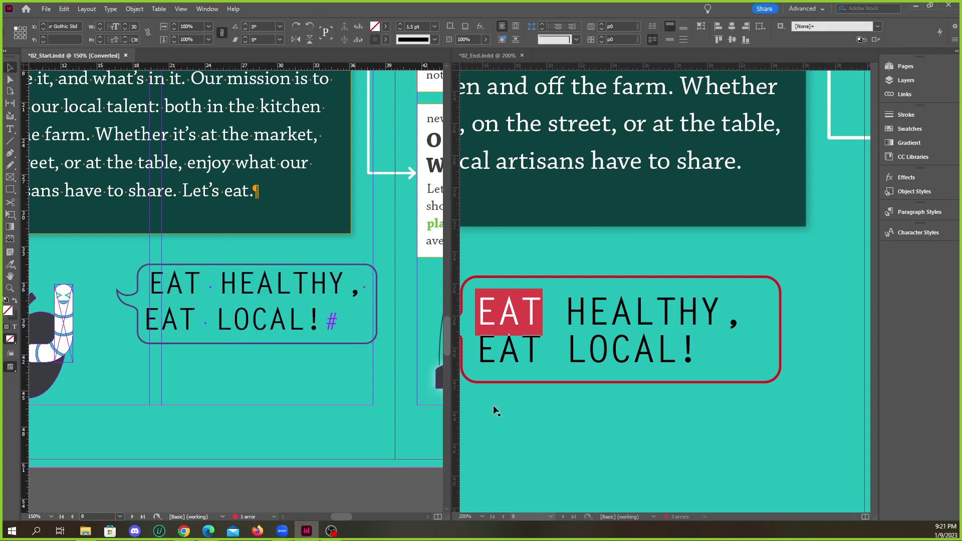
Deselect the speech bubble text in 02_End.indd and display both 02_Start.indd and 02_End.indd in Preview mode.
left_click(481, 399)
scroll(332, 349, "down", 1)
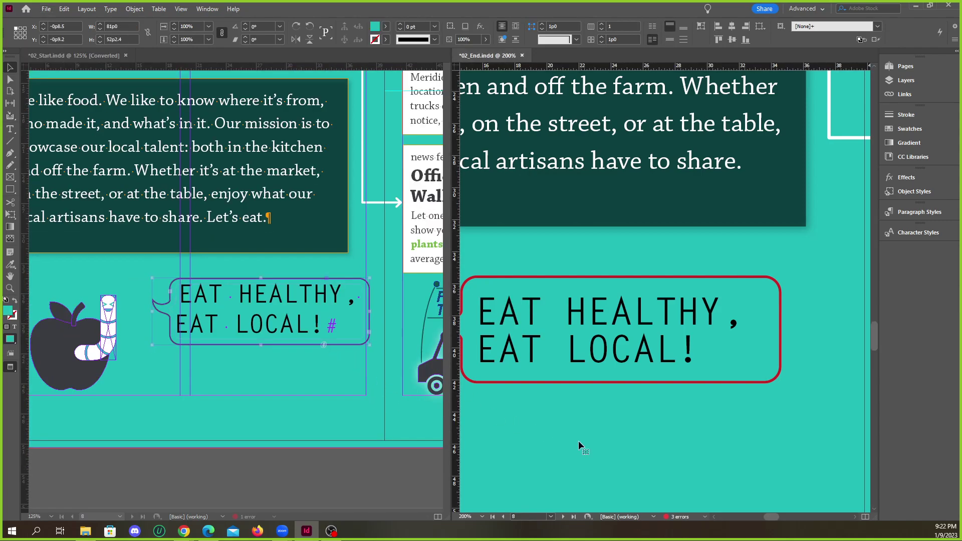
left_click(533, 353)
left_click(523, 421)
key("w")
left_click(365, 477)
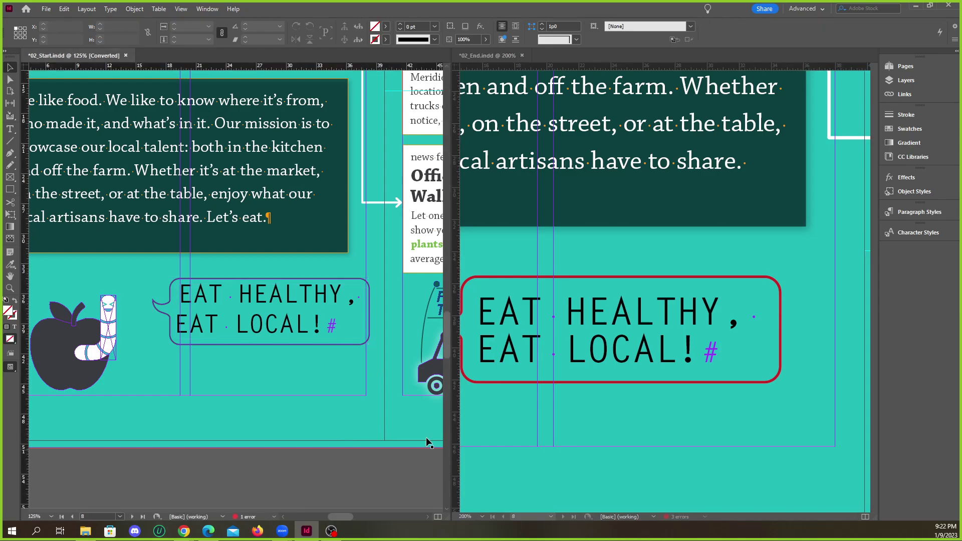
key("w")
left_click(512, 460)
key("w")
Compare the text size, line spacing and placement of the speech bubbles in 02_Start.indd and 02_End.indd at a matching 200% magnification.
scroll(346, 340, "down", 3)
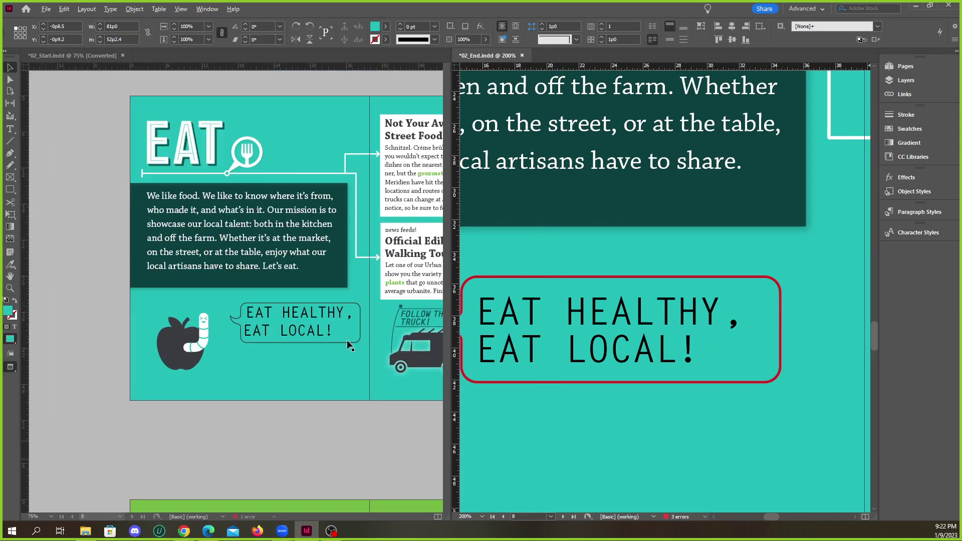
scroll(346, 339, "up", 2)
scroll(479, 353, "down", 1)
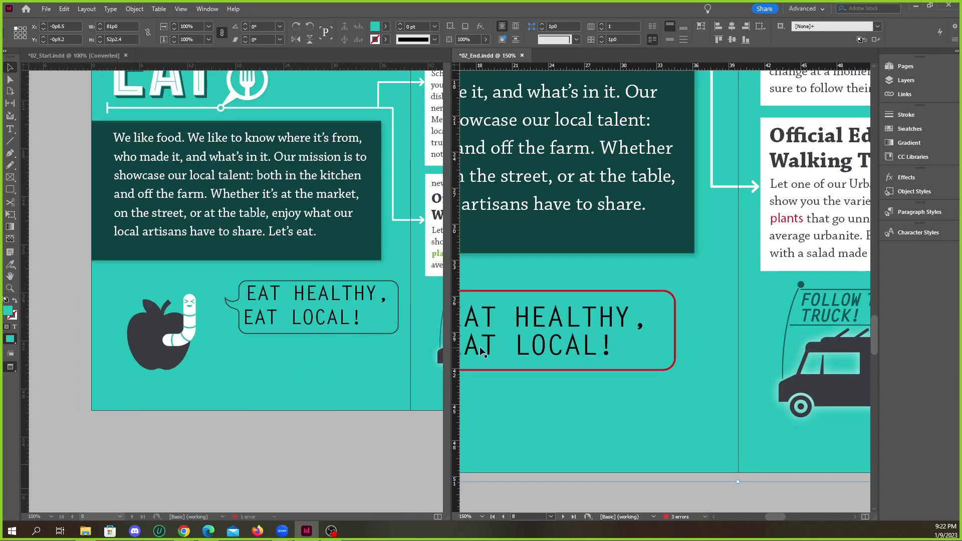
scroll(511, 337, "up", 1)
scroll(653, 393, "down", 2)
scroll(591, 373, "up", 1)
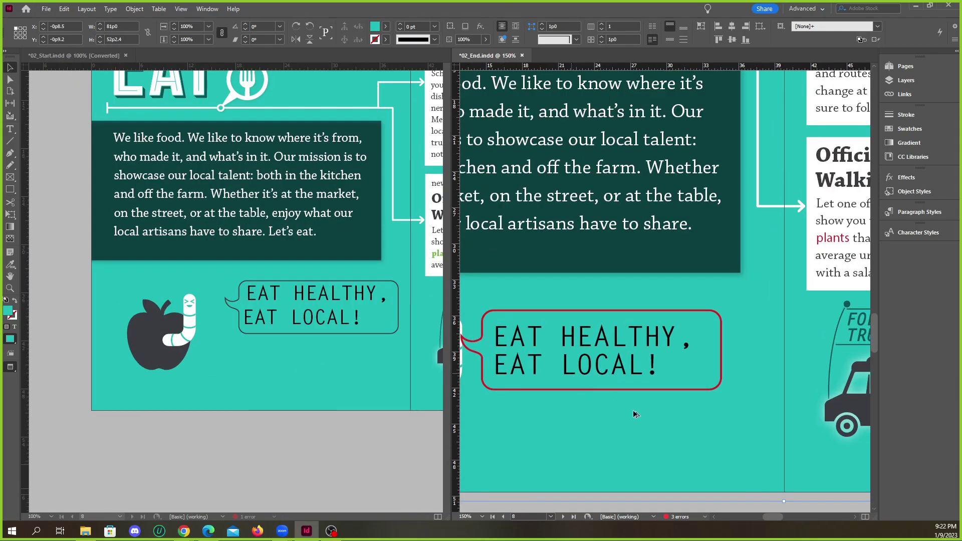
scroll(646, 404, "down", 2)
scroll(567, 395, "up", 1)
scroll(568, 395, "up", 1)
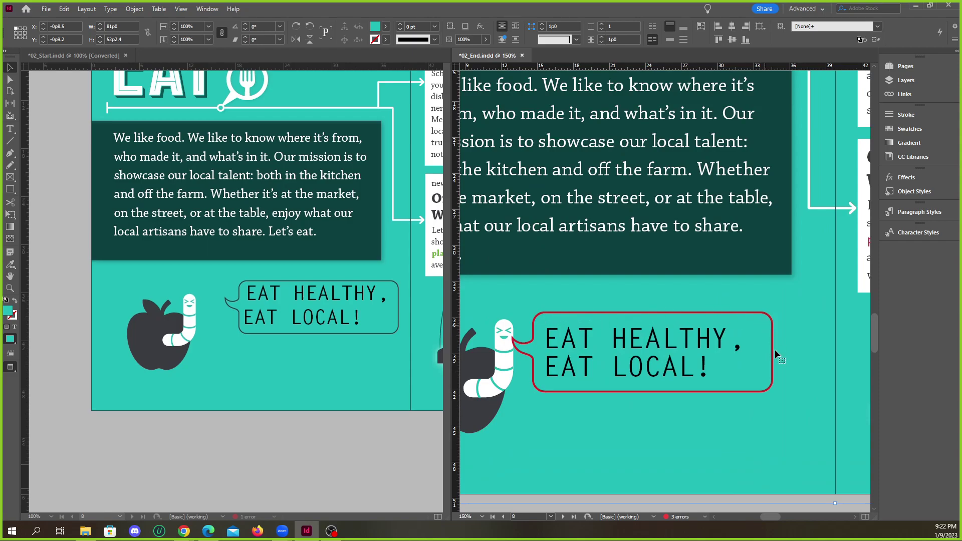
scroll(319, 342, "up", 4)
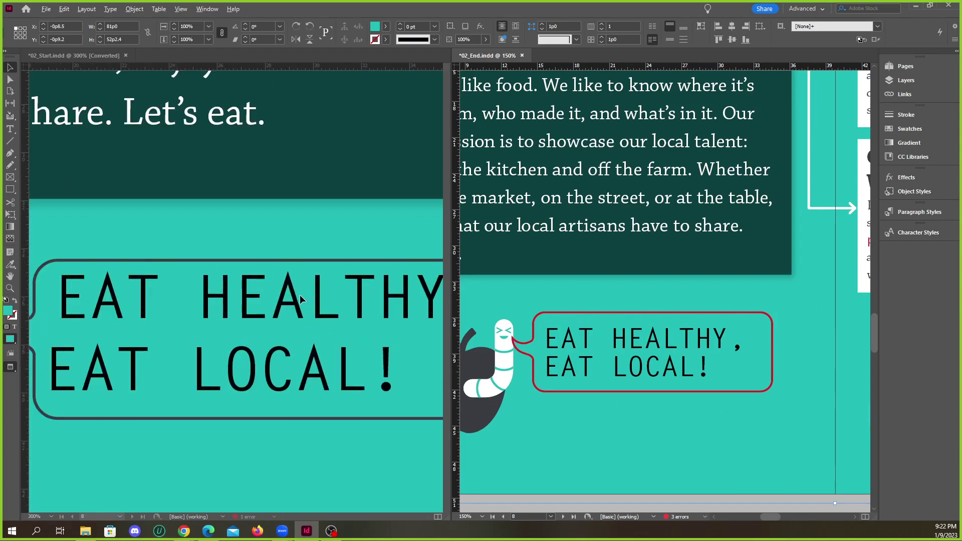
scroll(321, 312, "down", 2)
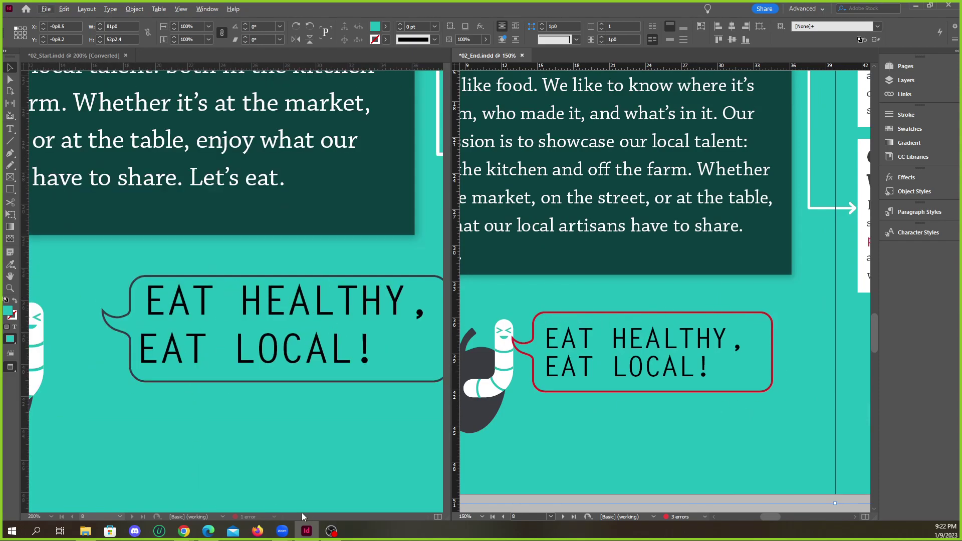
left_click_drag(264, 404, 224, 408)
left_click_drag(597, 439, 600, 416)
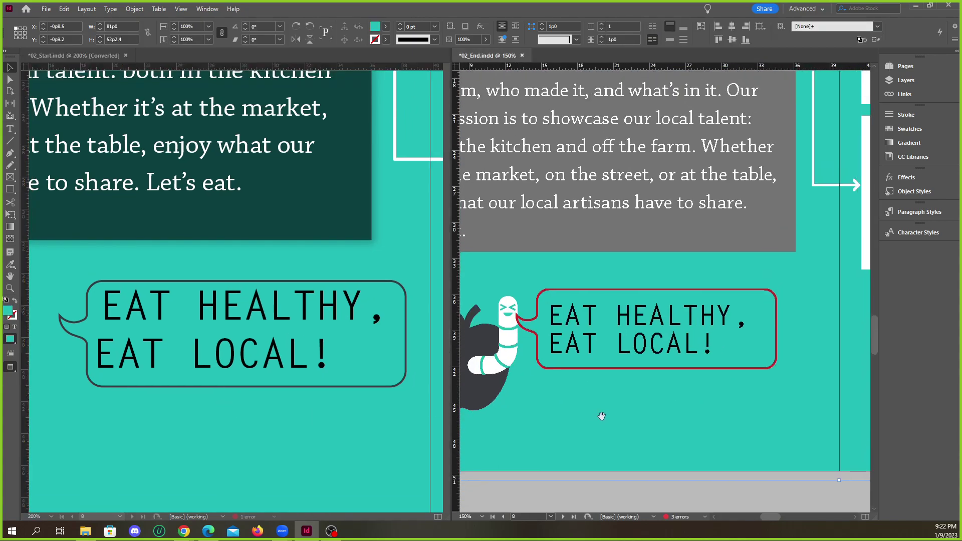
scroll(609, 384, "up", 1)
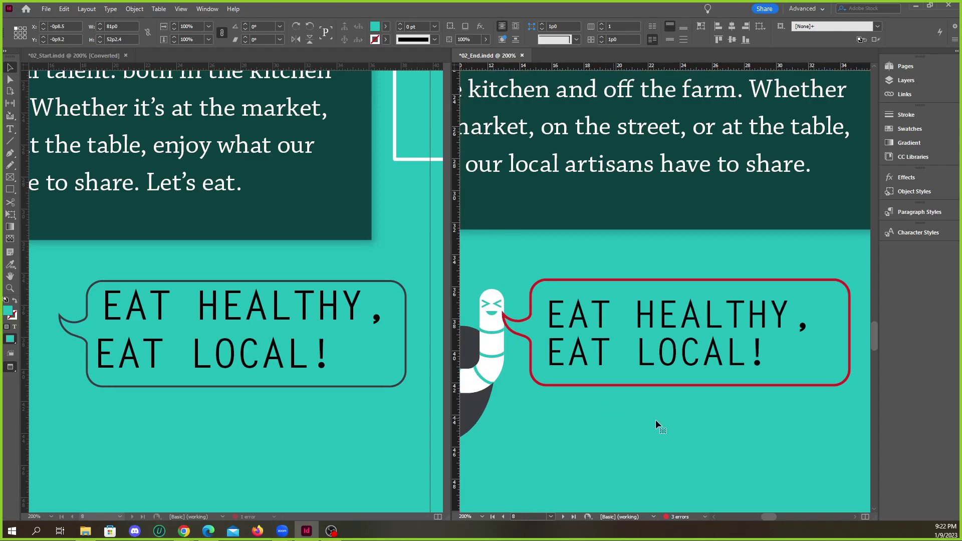
Move the speech bubble in 02_Start.indd slightly down and to the left, and select both lines of its text.
left_click(222, 335)
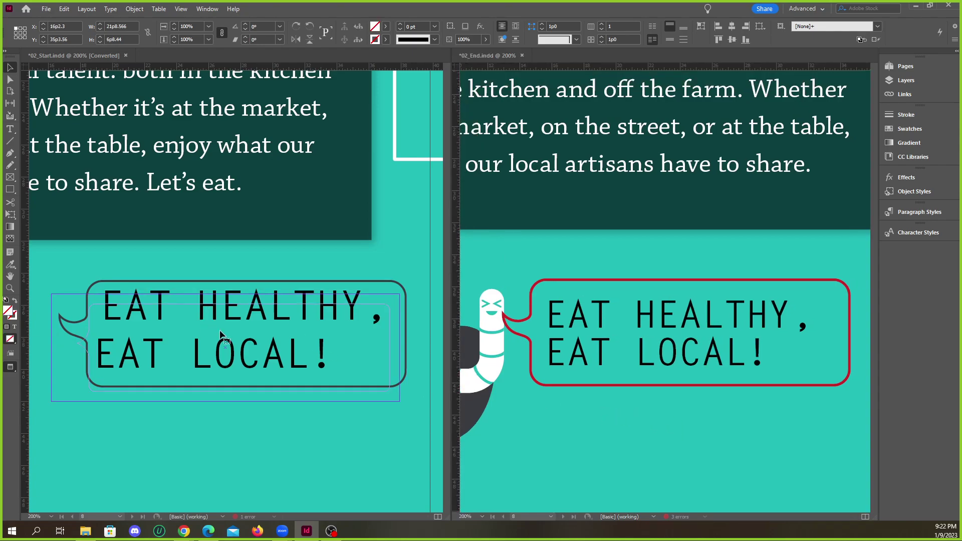
left_click(193, 426)
double_click(99, 322)
mouse_move(97, 321)
left_mouse_down()
mouse_move(284, 390)
mouse_move(332, 393)
left_mouse_up()
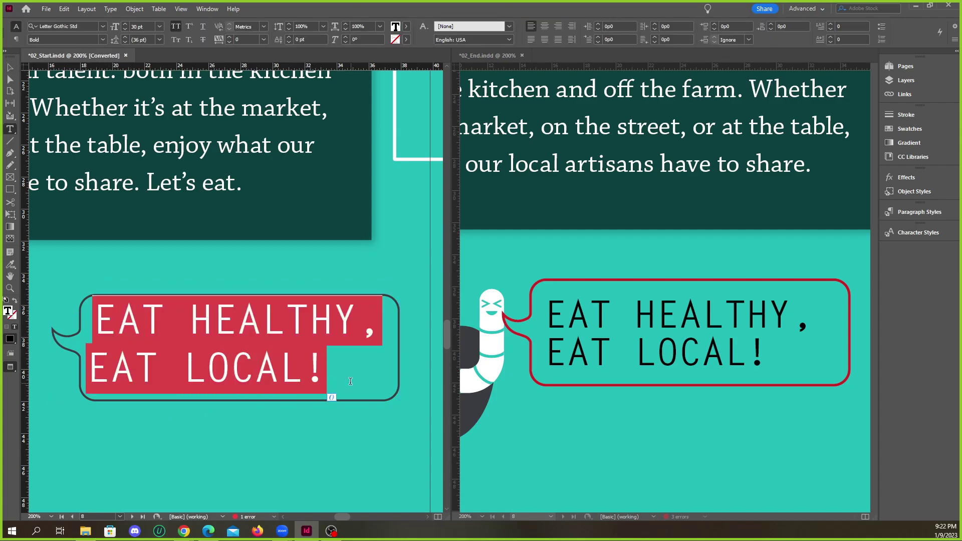
Examine where both lines of the speech bubble's text start, and try deleting whatever precedes EAT HEALTHY.
left_click(328, 371)
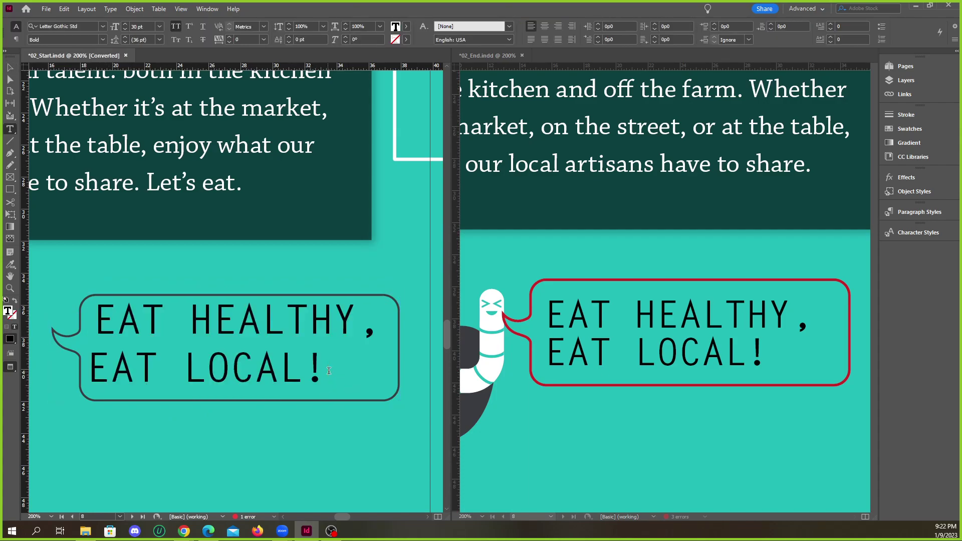
left_click(92, 363)
left_click(97, 320)
left_click_drag(95, 315, 346, 401)
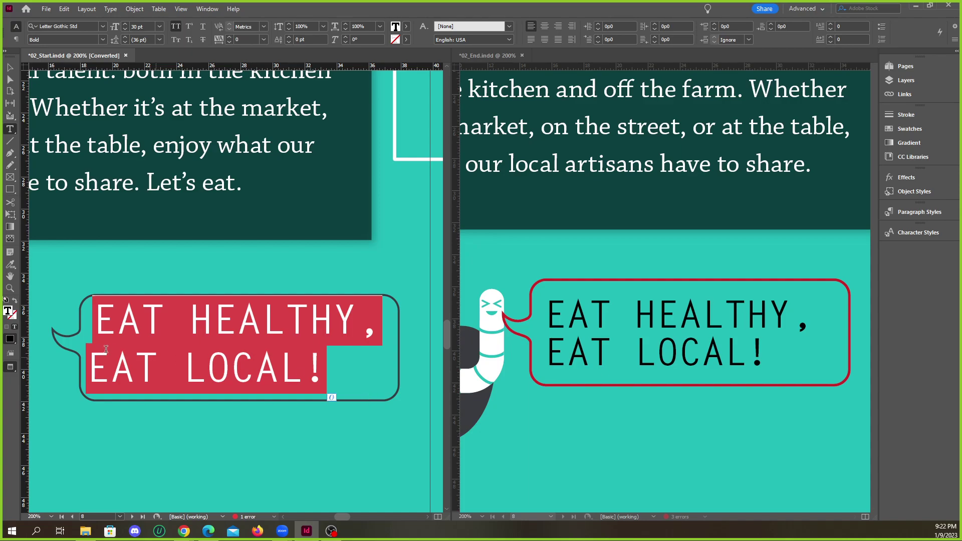
left_click(98, 321)
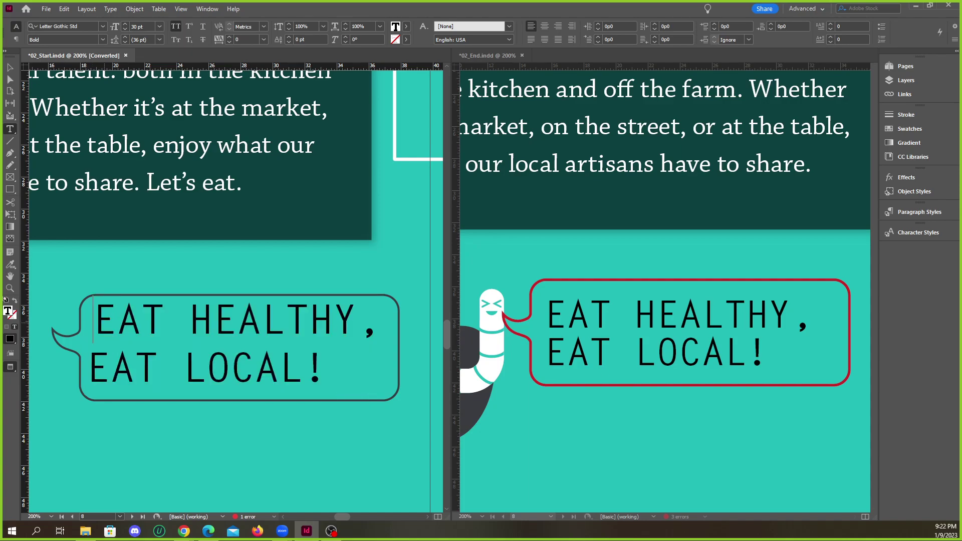
key("Delete")
key("ctrl+z")
left_click(88, 369)
mouse_move(93, 308)
left_mouse_down()
mouse_move(302, 371)
mouse_move(364, 378)
left_mouse_up()
left_click(236, 365)
Move the dark green text panel above the speech bubble slightly upward in 02_Start.indd.
left_click(9, 75)
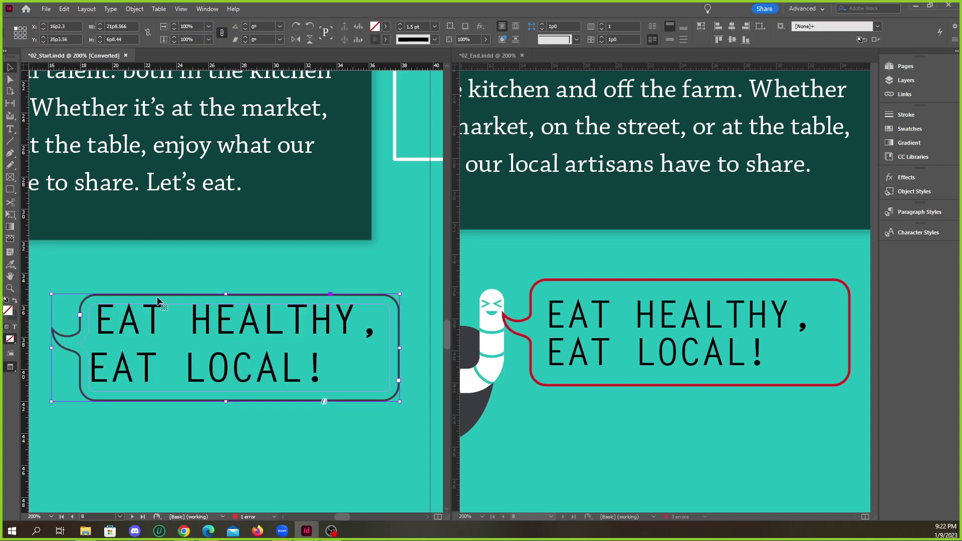
left_click(140, 288)
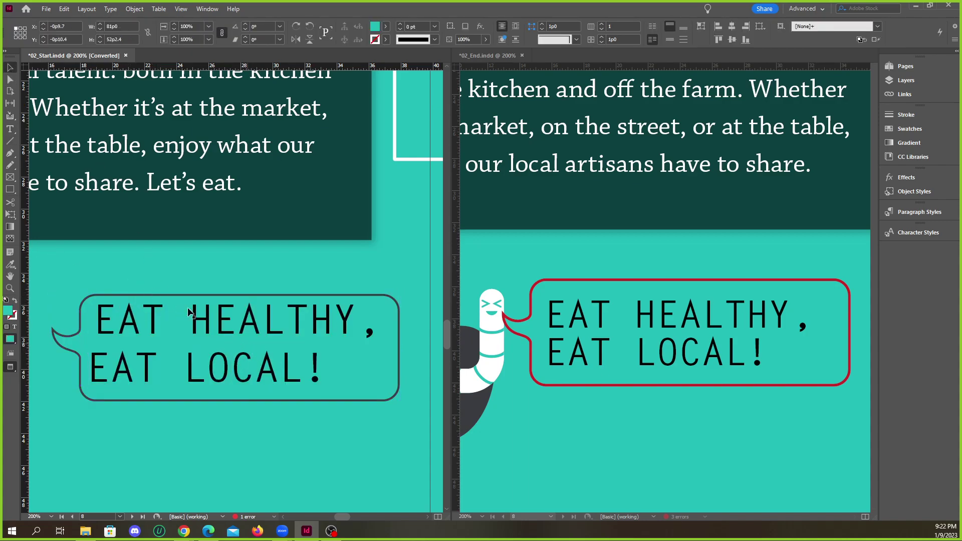
left_click_drag(140, 217, 135, 167)
Compare the speech bubble frame in 02_Start.indd with the one in 02_End.indd.
left_click(148, 309)
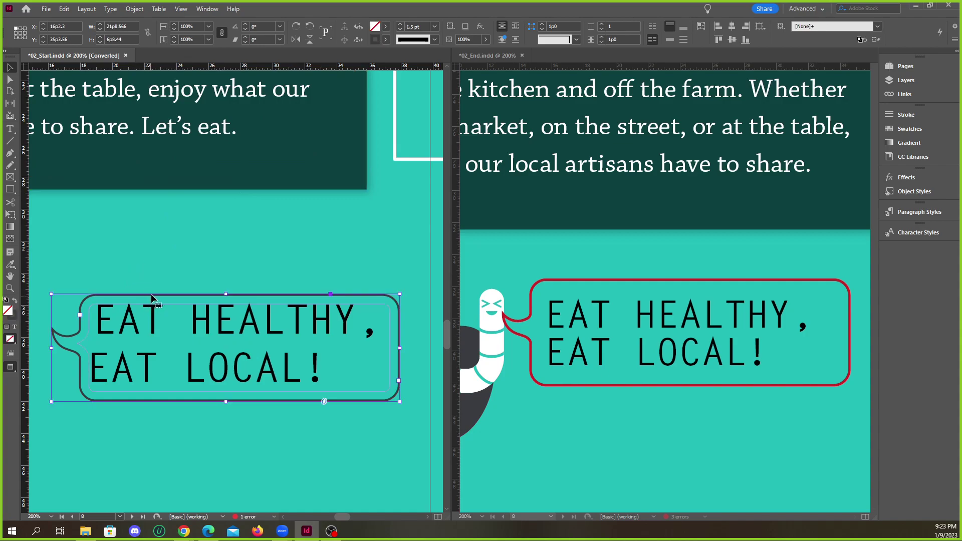
left_click(576, 302)
left_click(323, 331)
left_click(566, 327)
left_click(544, 260)
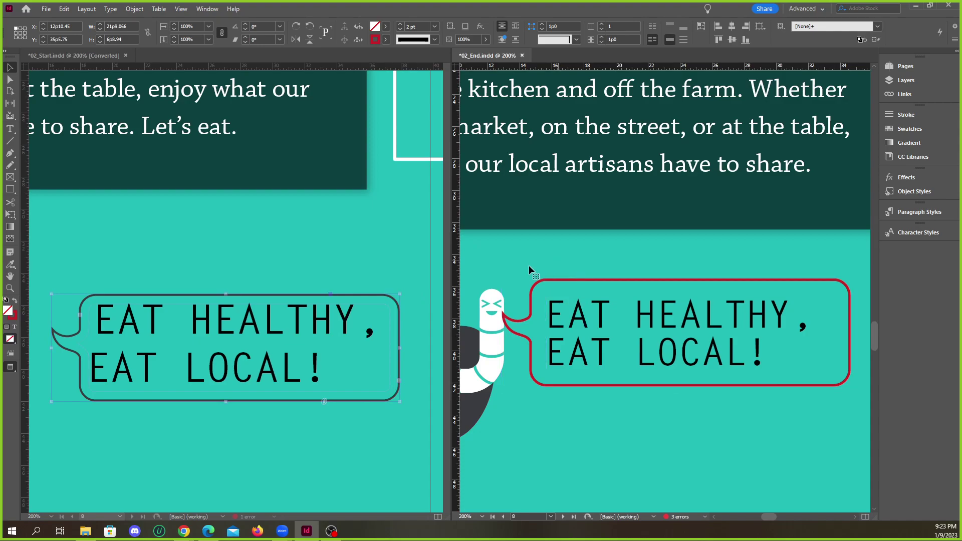
left_click(166, 311)
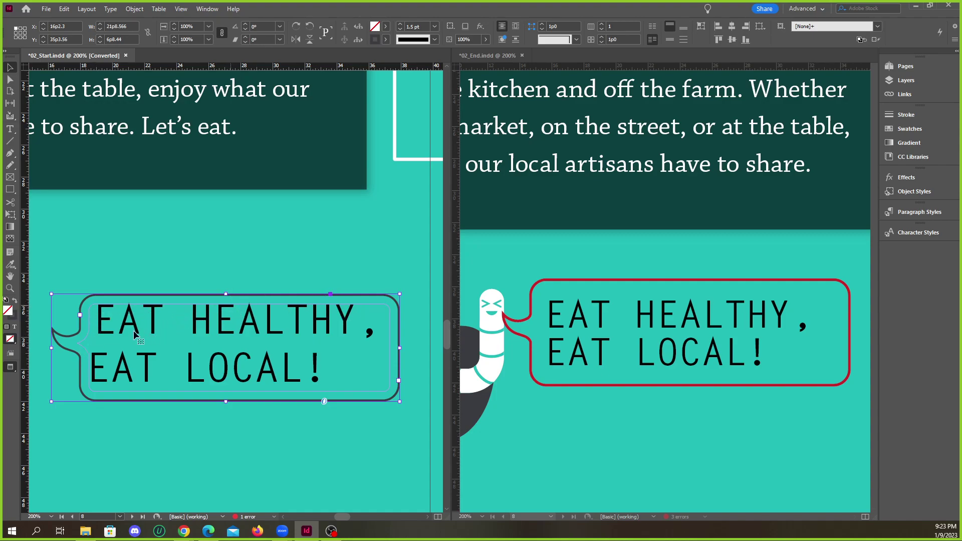
left_click(127, 296)
left_click(124, 295)
Create a new blank document for a text frame demonstration.
scroll(180, 358, "down", 8)
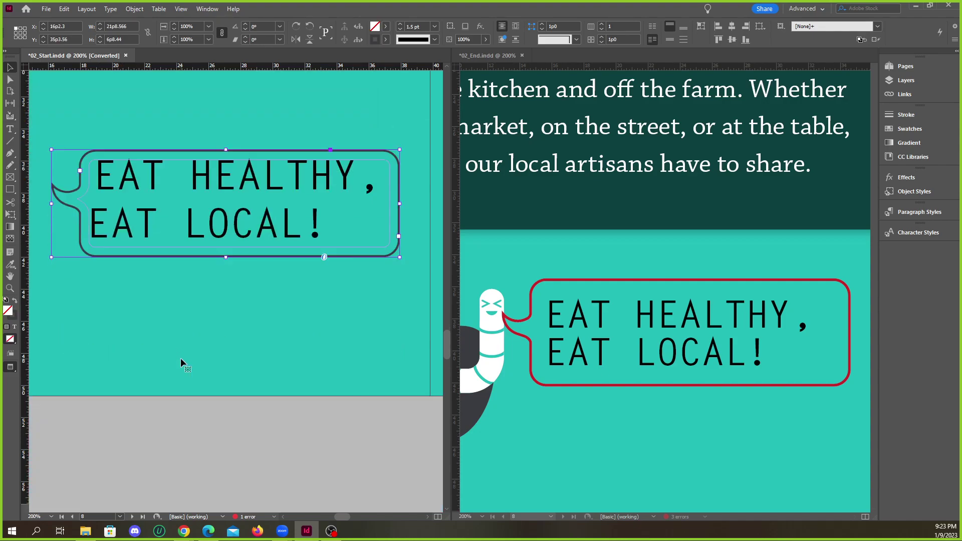
scroll(180, 336, "up", 2)
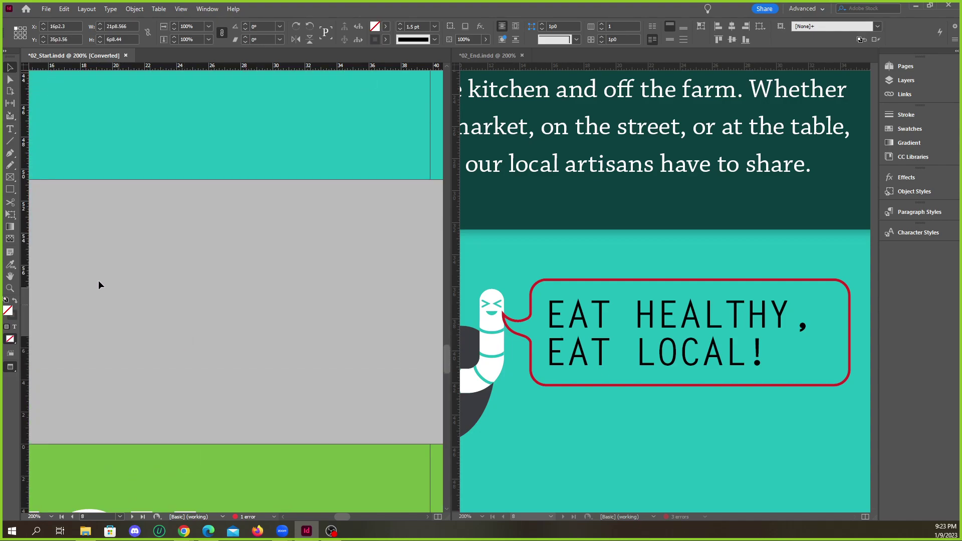
scroll(263, 306, "down", 4)
scroll(204, 306, "up", 2)
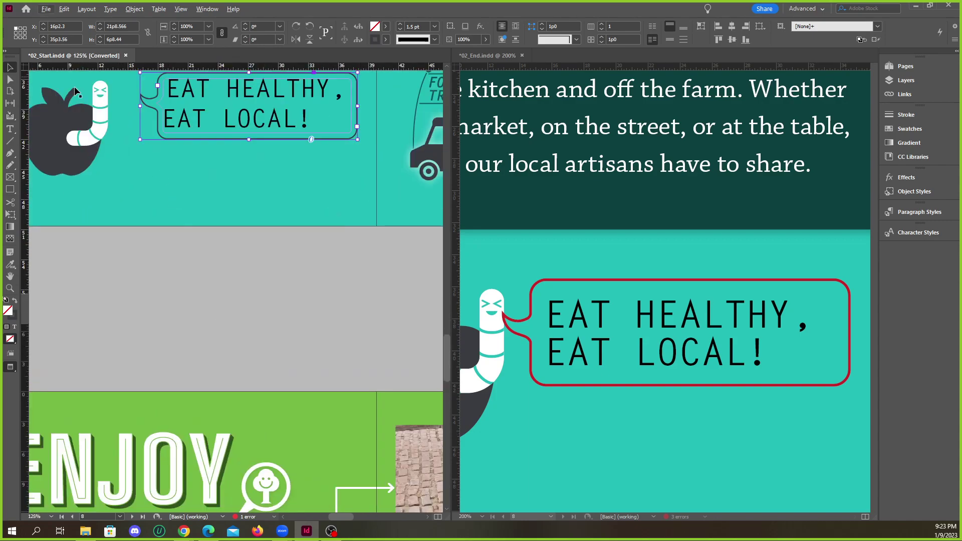
left_click(46, 9)
mouse_move(55, 17)
left_click(235, 18)
left_click(715, 434)
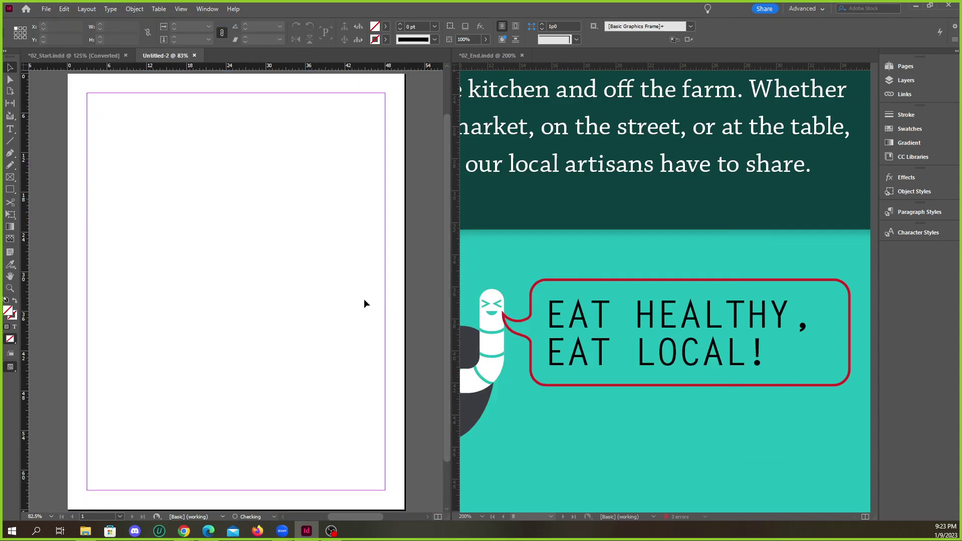
Draw a text frame about 7p4 wide and 3p6 high on the blank page and enter "Hello World!" in it.
scroll(205, 245, "up", 2)
left_click(10, 128)
left_click_drag(138, 173, 224, 210)
scroll(129, 162, "up", 3)
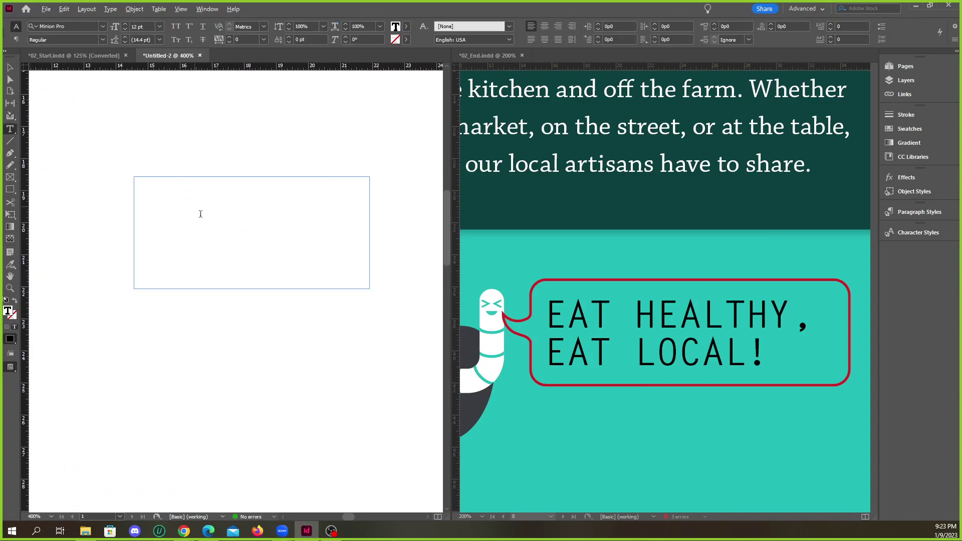
key("alt+h")
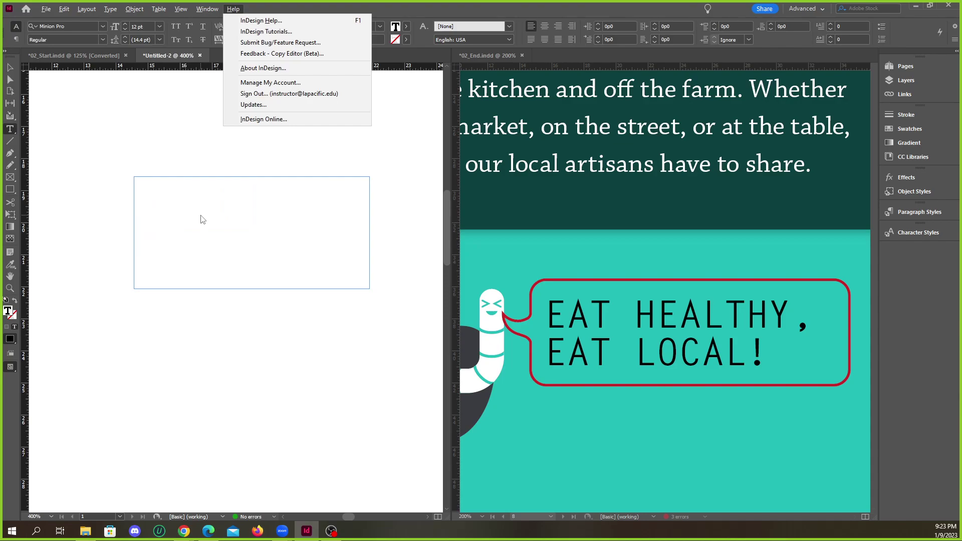
key("Escape")
type("H")
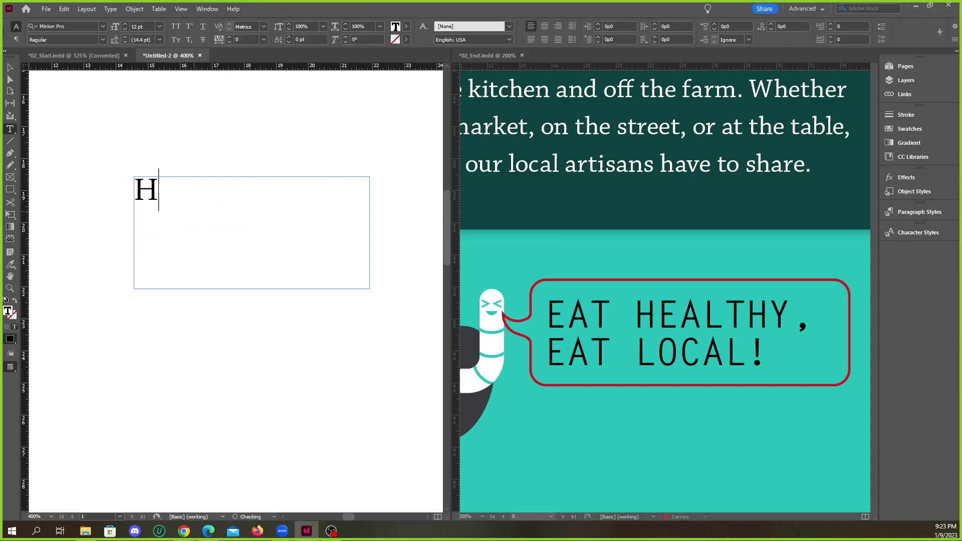
type("ello World!")
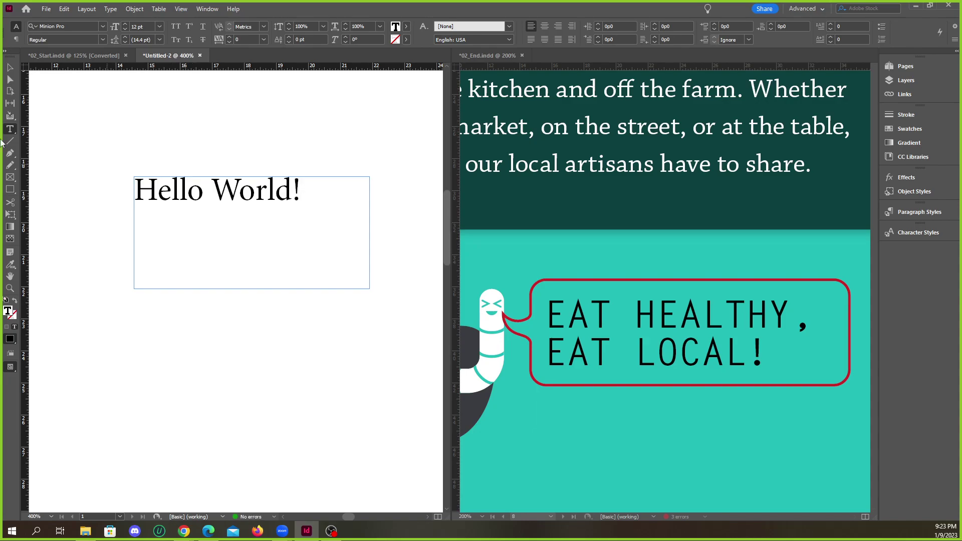
key("Escape")
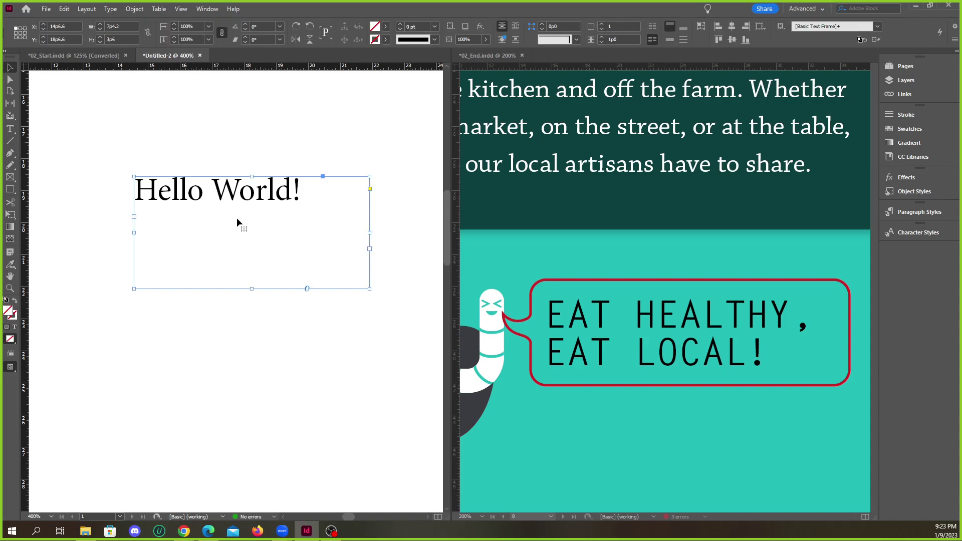
Shrink the Hello World! text frame to about 6p1.6 wide and 2p5.4 high.
double_click(367, 286)
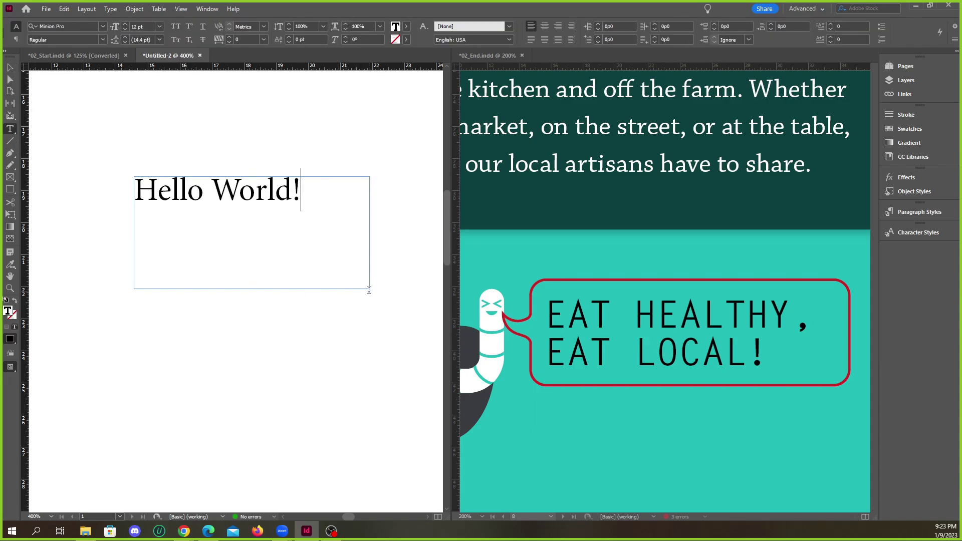
left_click(11, 67)
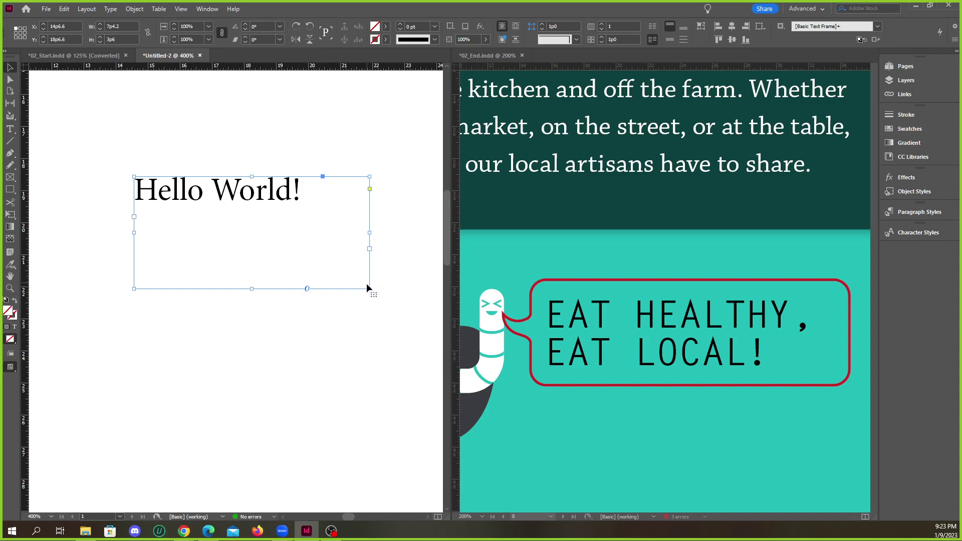
left_click_drag(367, 287, 330, 255)
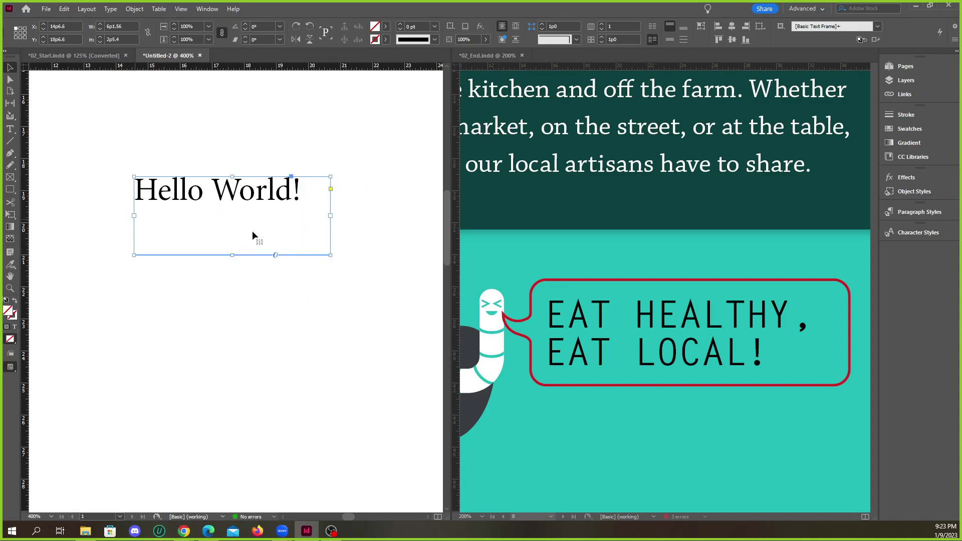
Round all four corners of the Hello World! text frame to a radius of about 0p10.4.
left_click_drag(330, 177, 311, 207)
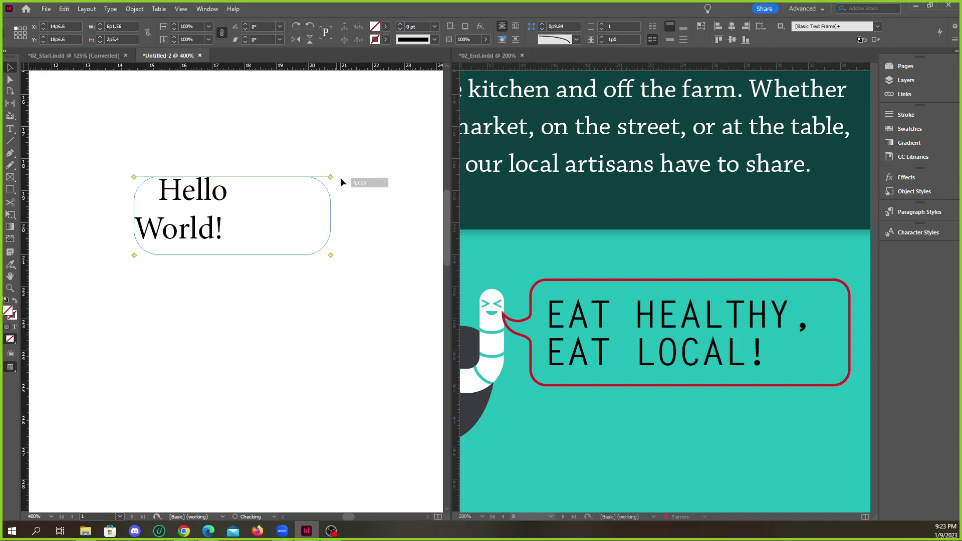
key("ctrl+z")
left_click(343, 215)
left_click(331, 193)
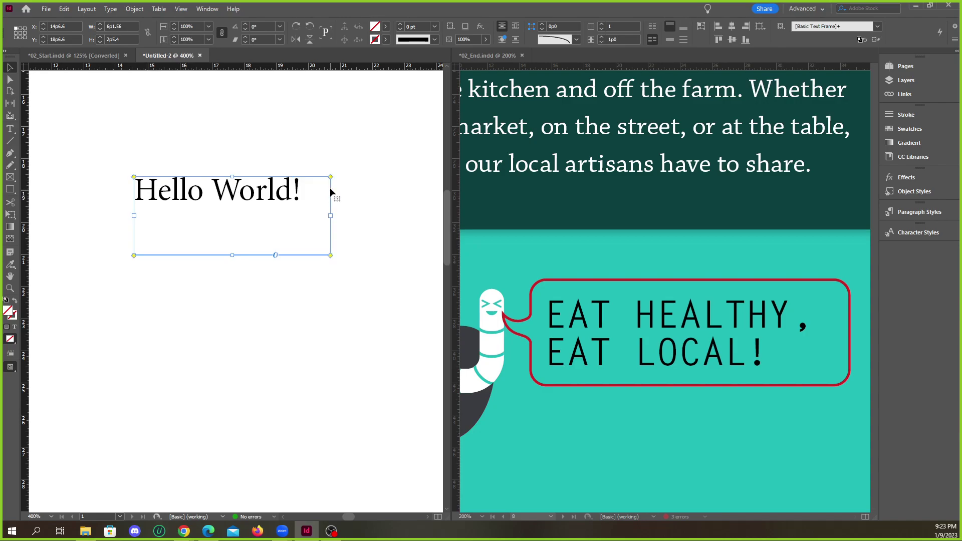
left_click_drag(331, 178, 302, 177)
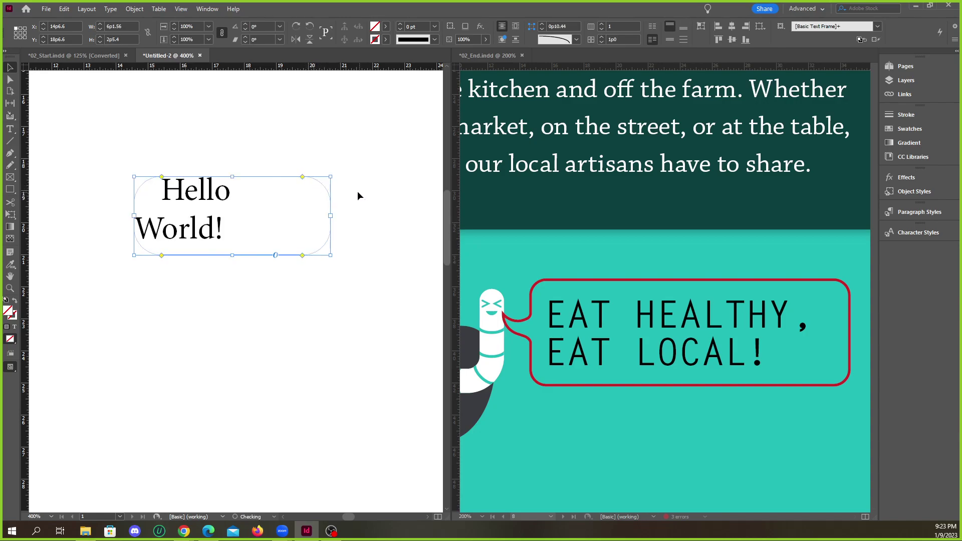
Examine how the line Hello sits against the rounded corner by selecting that line.
left_click(146, 164)
scroll(236, 243, "up", 4)
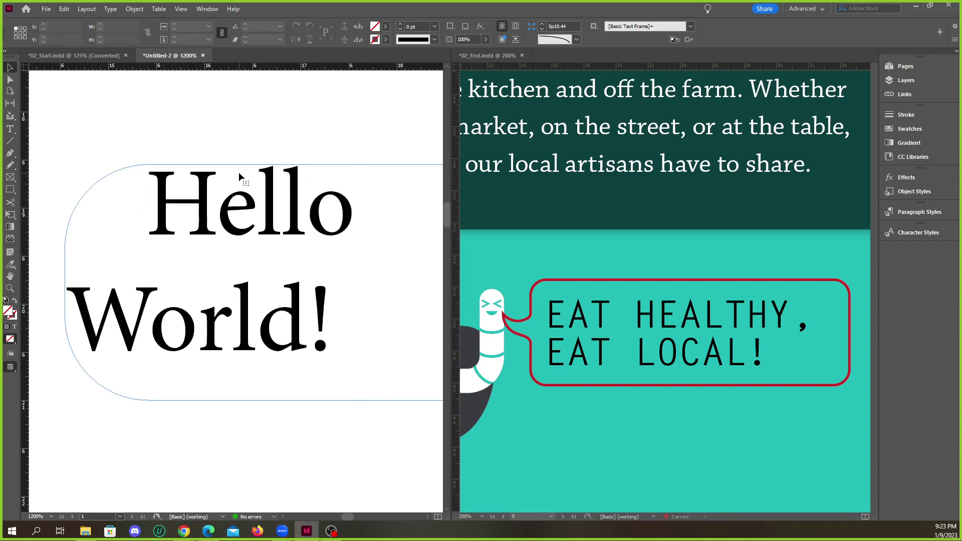
left_click(238, 172)
key("Return")
key("shift+End")
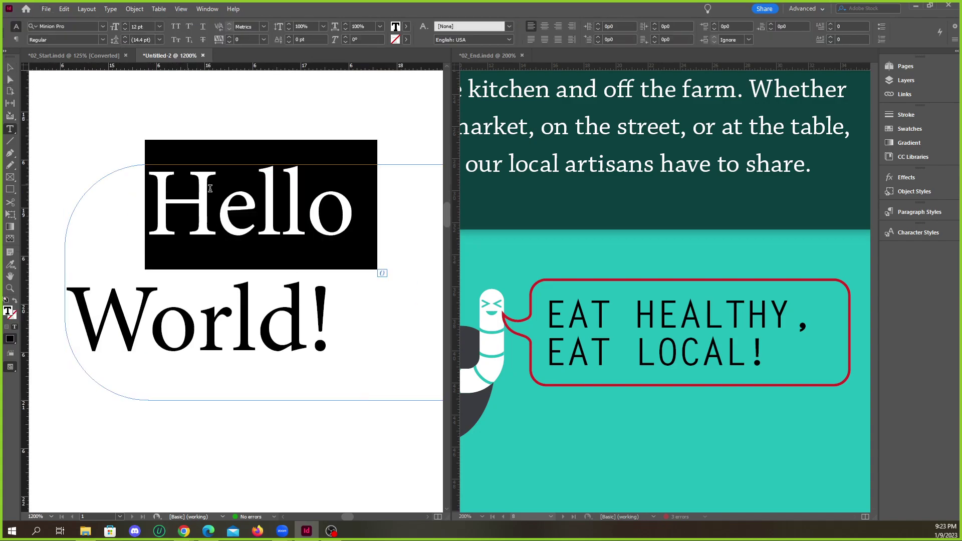
Add a 1 pt black stroke to the rounded text frame.
left_click(10, 80)
left_click(132, 172)
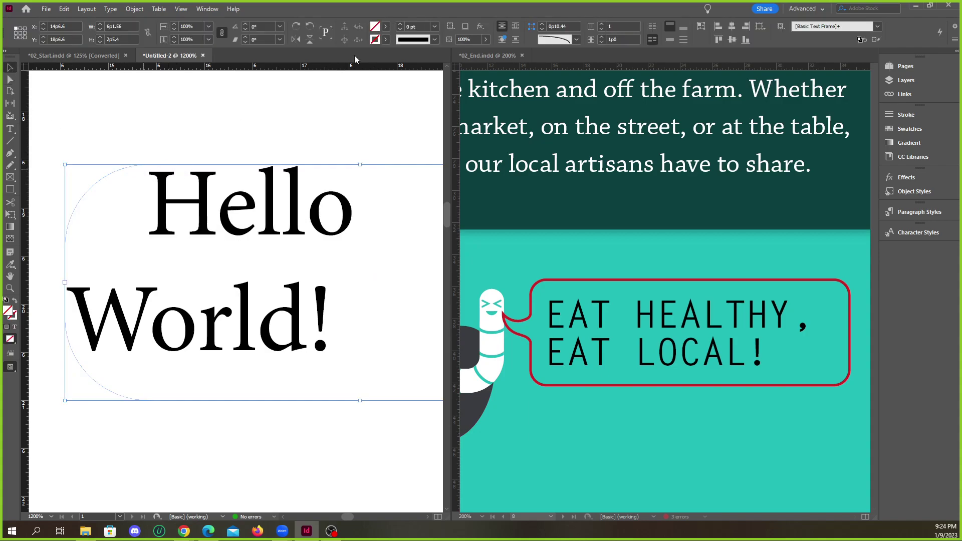
left_click(399, 24)
key("ctrl+minus")
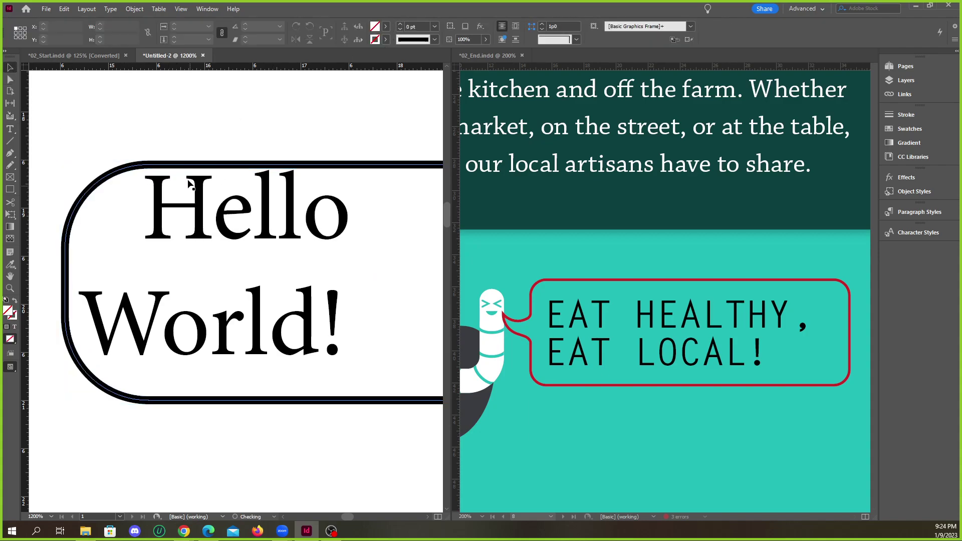
Examine the Hello line inside the outlined frame and compare it with the red speech bubble in 02_End.indd.
triple_click(201, 197)
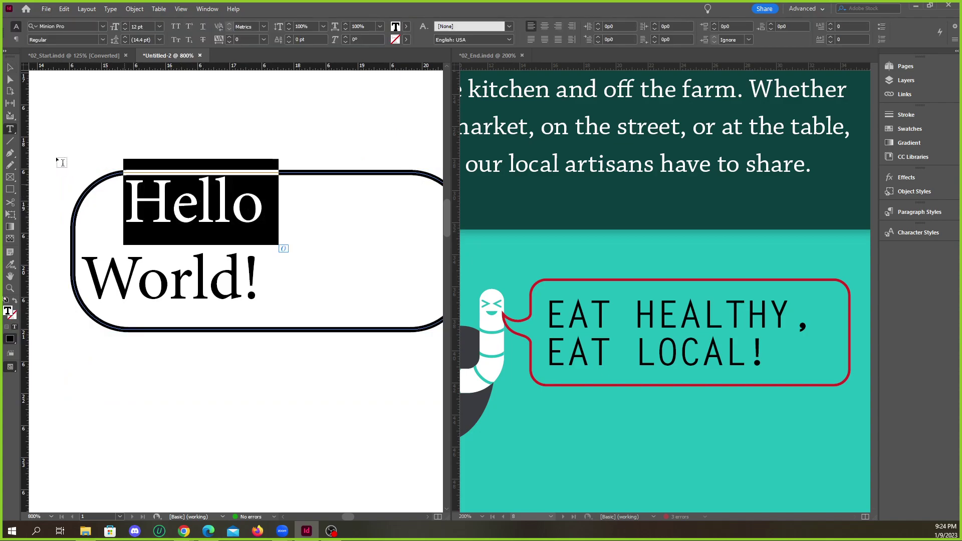
left_click(10, 67)
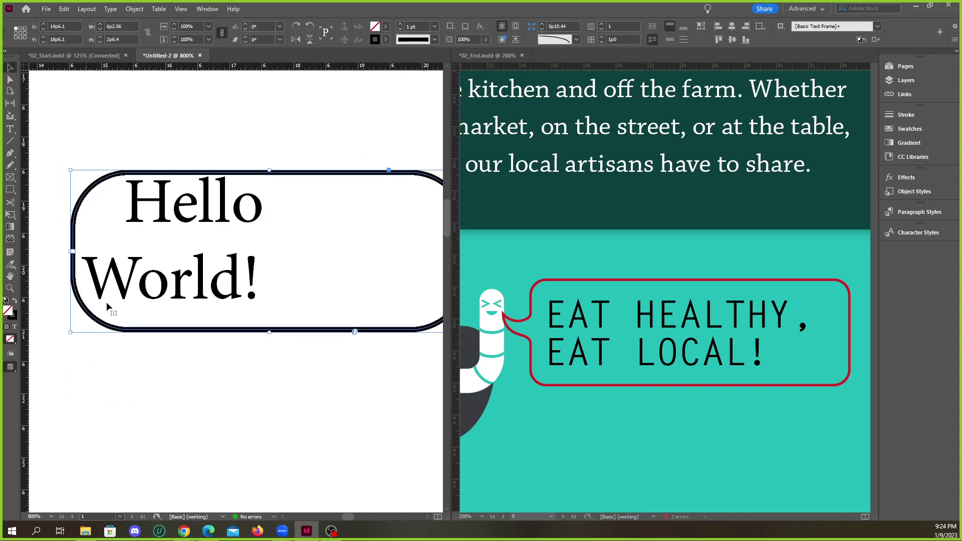
left_click(575, 306)
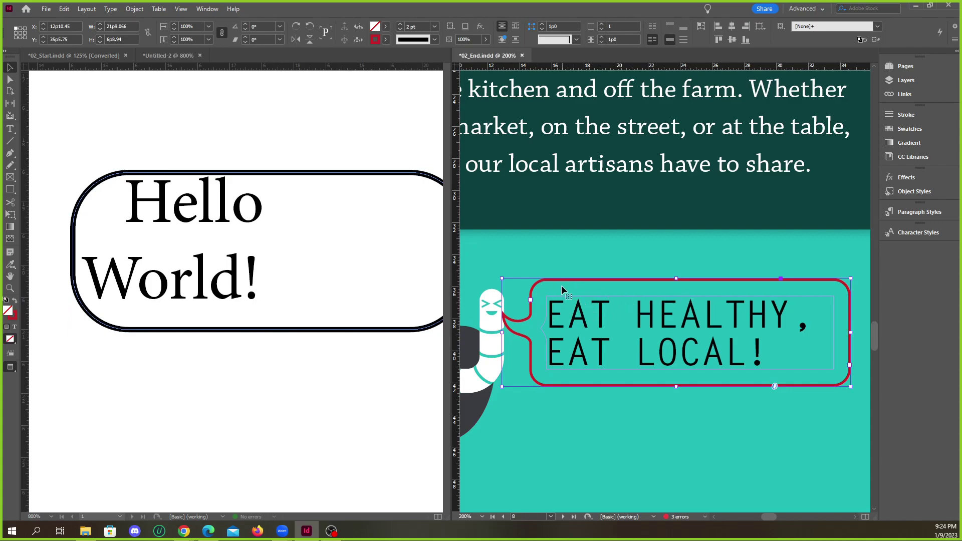
Set the inset spacing of the outlined Hello World! text frame to 0p4 in Text Frame Options.
left_click(182, 173)
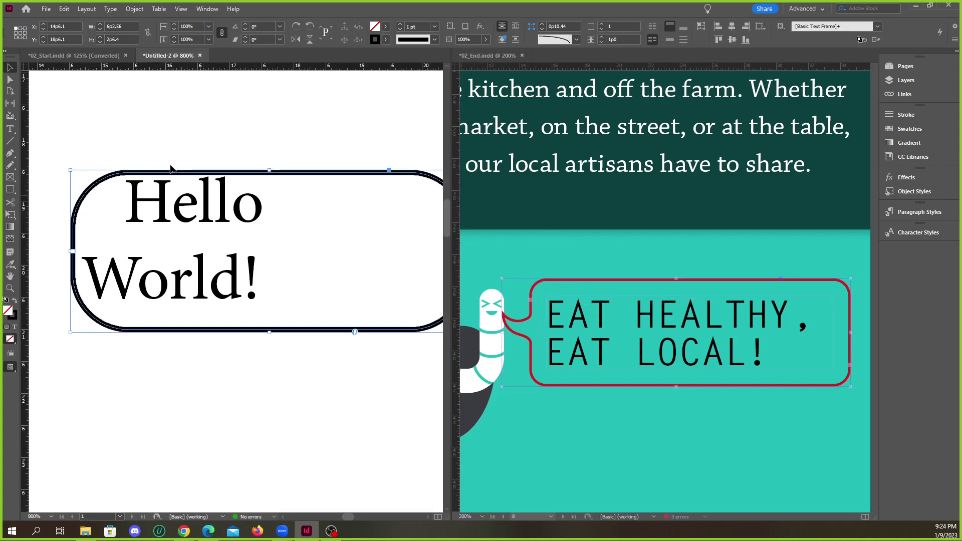
left_click(134, 9)
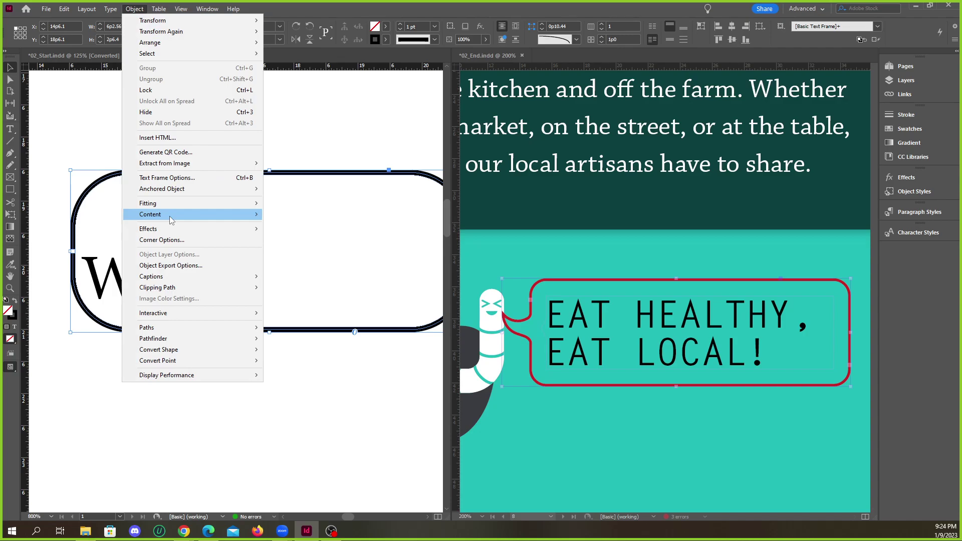
left_click(173, 178)
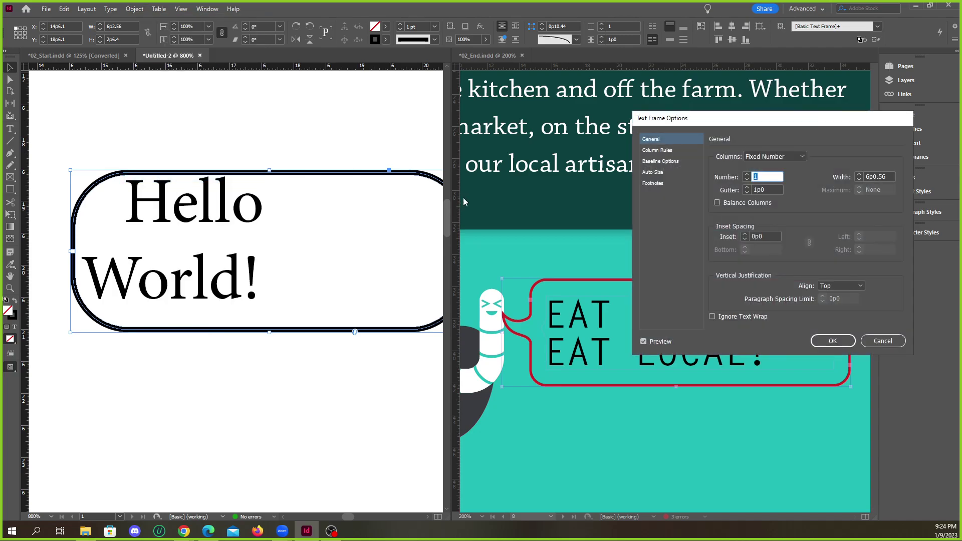
left_click_drag(749, 119, 709, 124)
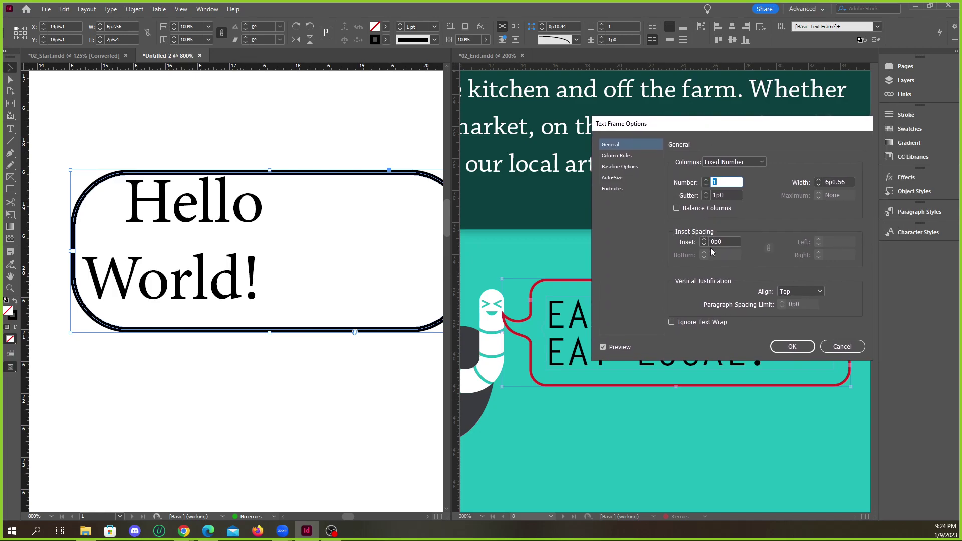
left_click_drag(720, 129, 589, 125)
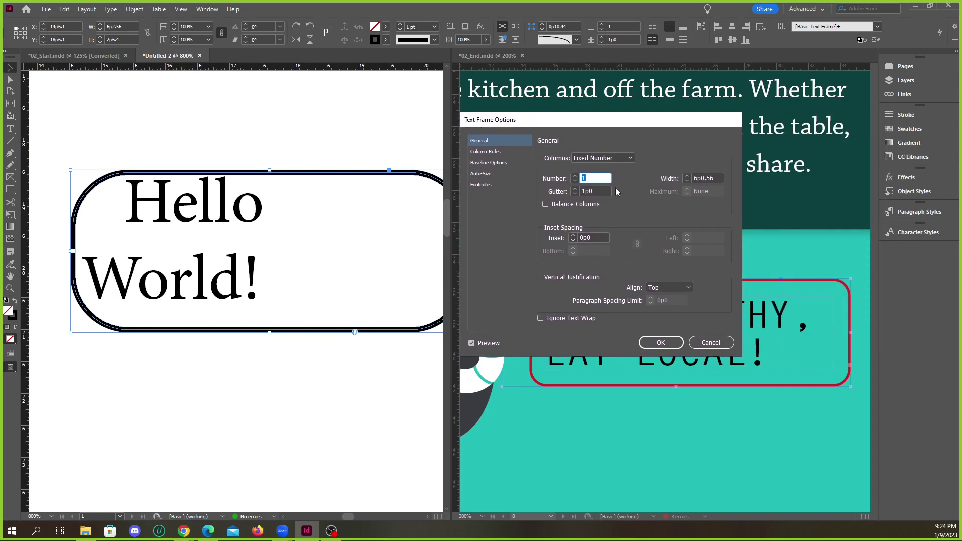
left_click(574, 238)
left_click(574, 238)
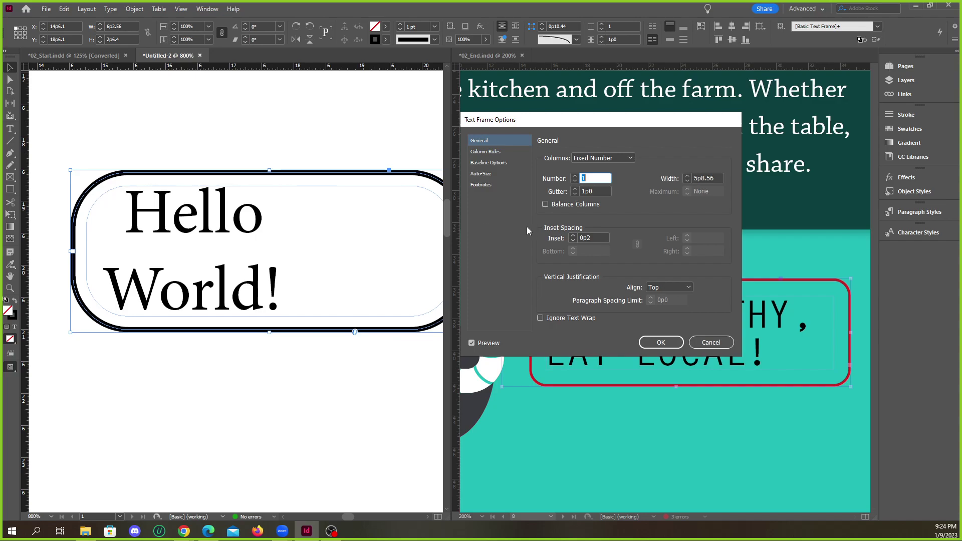
left_click(574, 237)
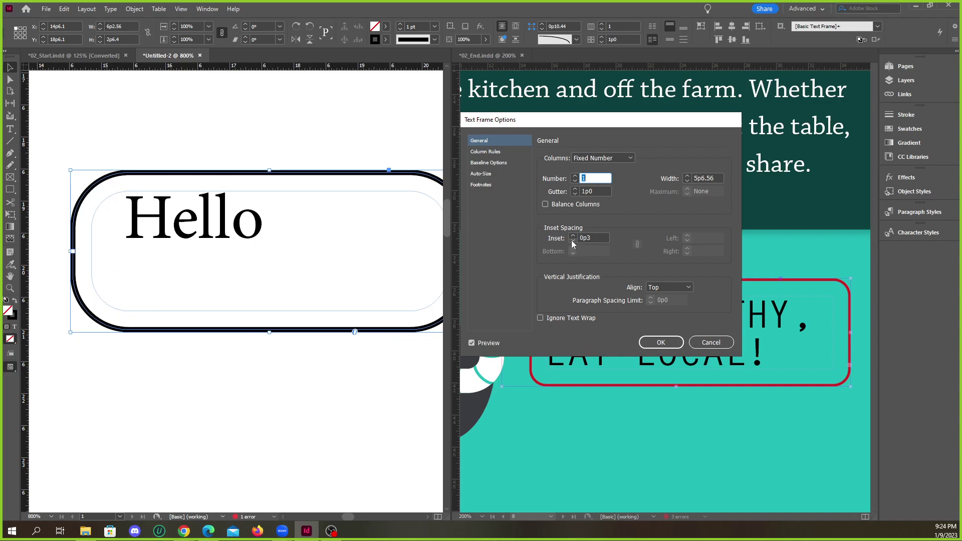
left_click(573, 238)
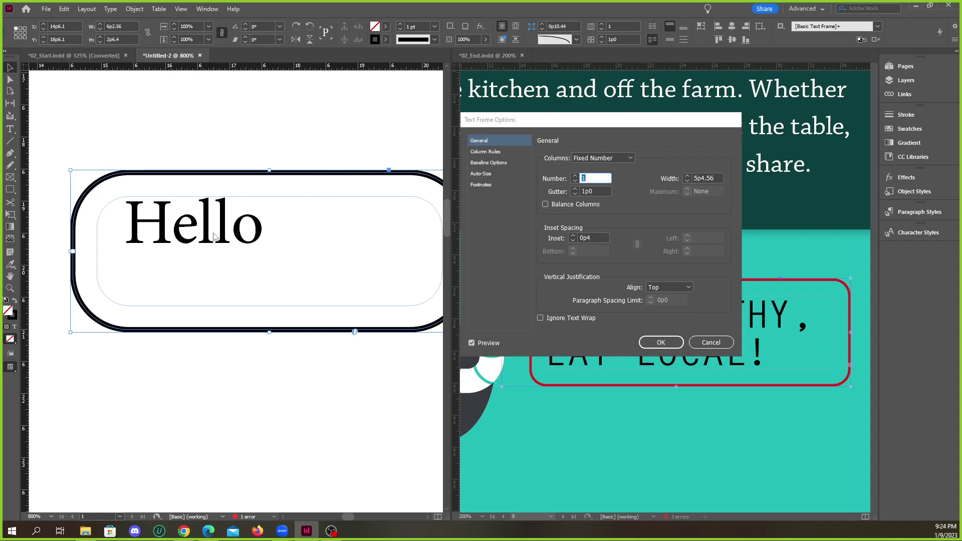
left_click(661, 342)
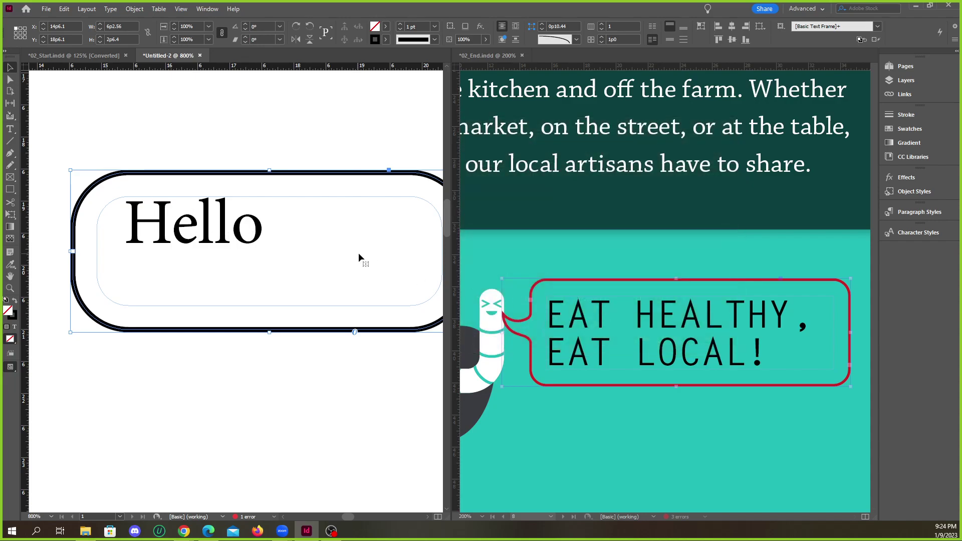
Resize the Hello World! frame to about 6p10 wide and 1p6.7 high so the text fits on one line.
scroll(172, 255, "down", 1)
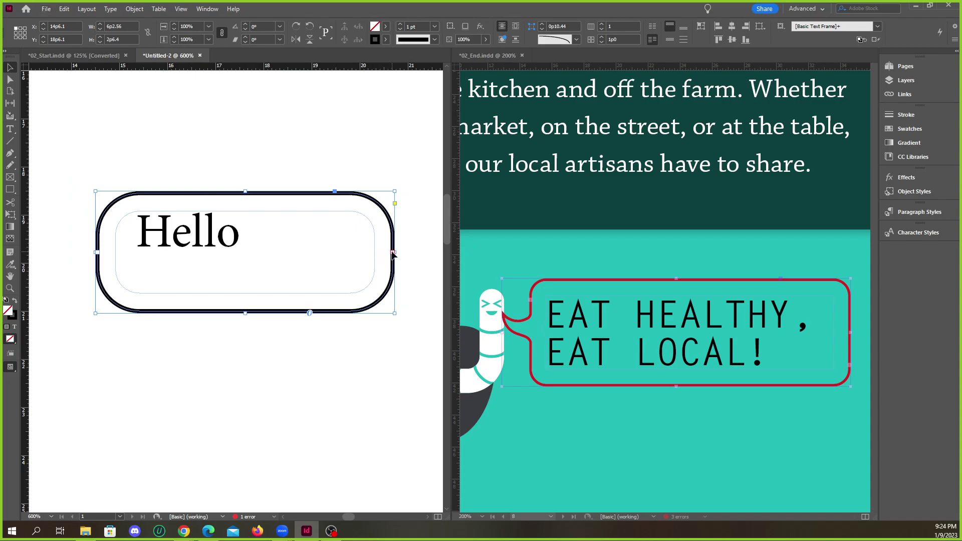
left_click_drag(395, 253, 431, 257)
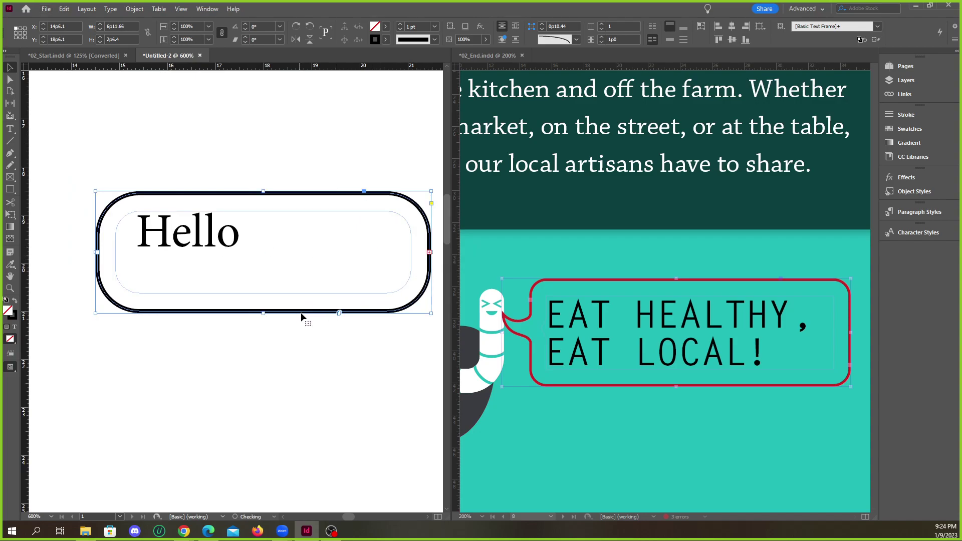
double_click(263, 313)
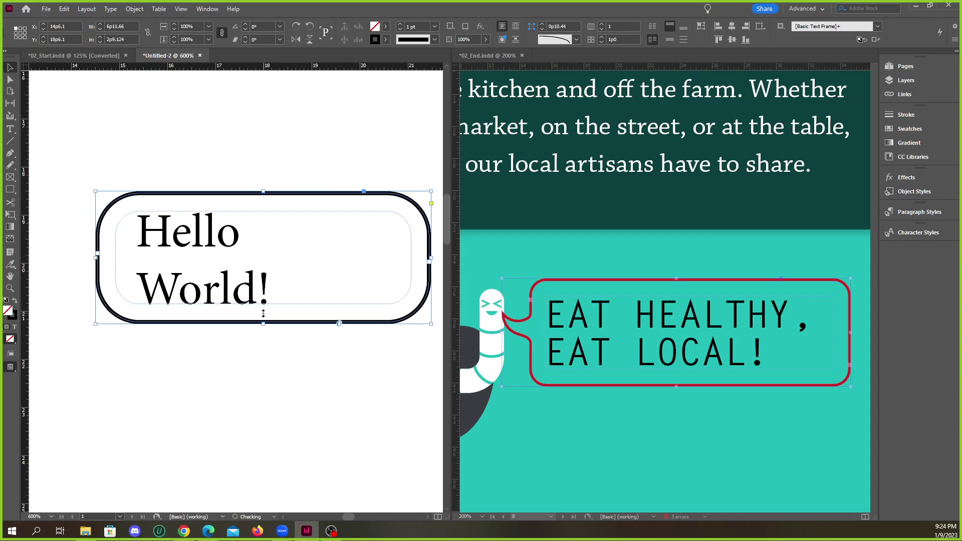
double_click(430, 322)
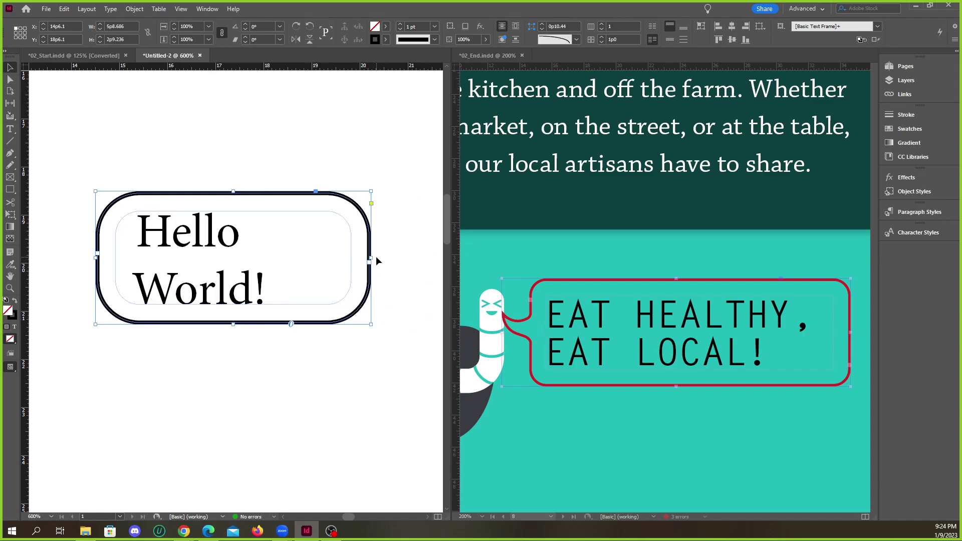
left_click_drag(371, 257, 410, 257)
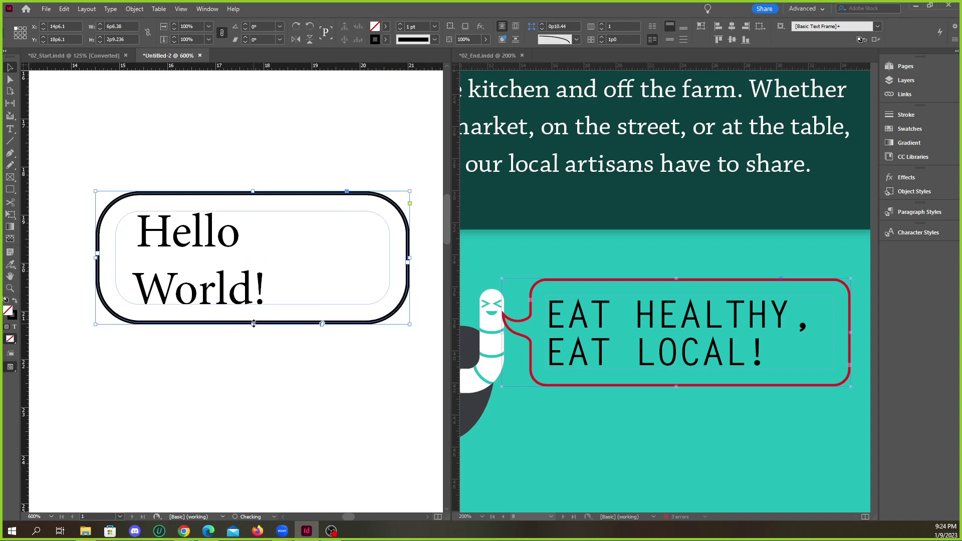
left_click_drag(253, 323, 259, 290)
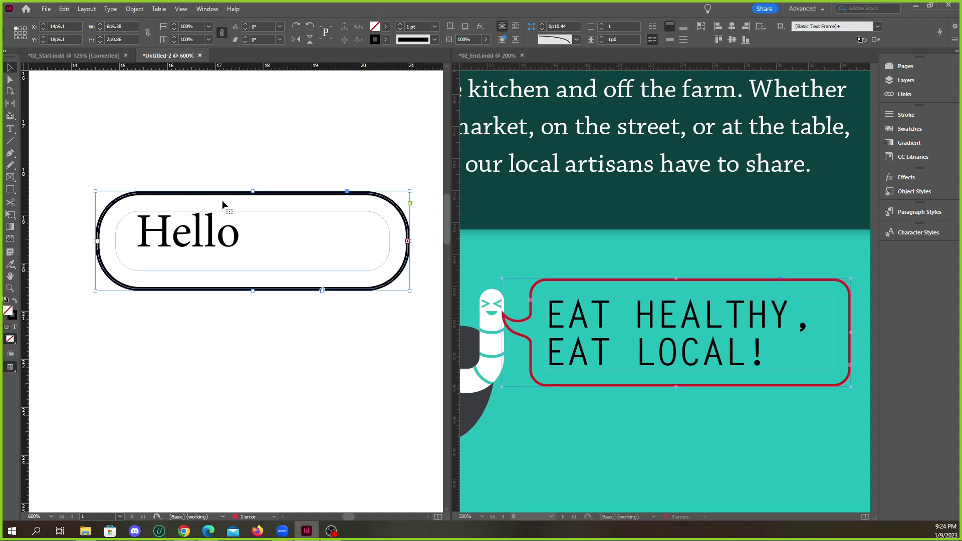
left_click_drag(93, 241, 75, 241)
left_click_drag(409, 241, 437, 242)
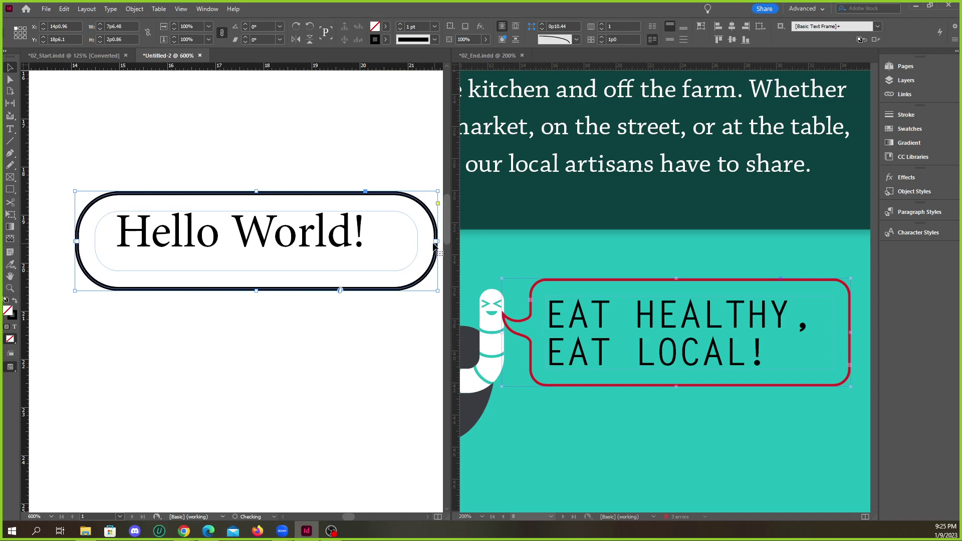
double_click(437, 191)
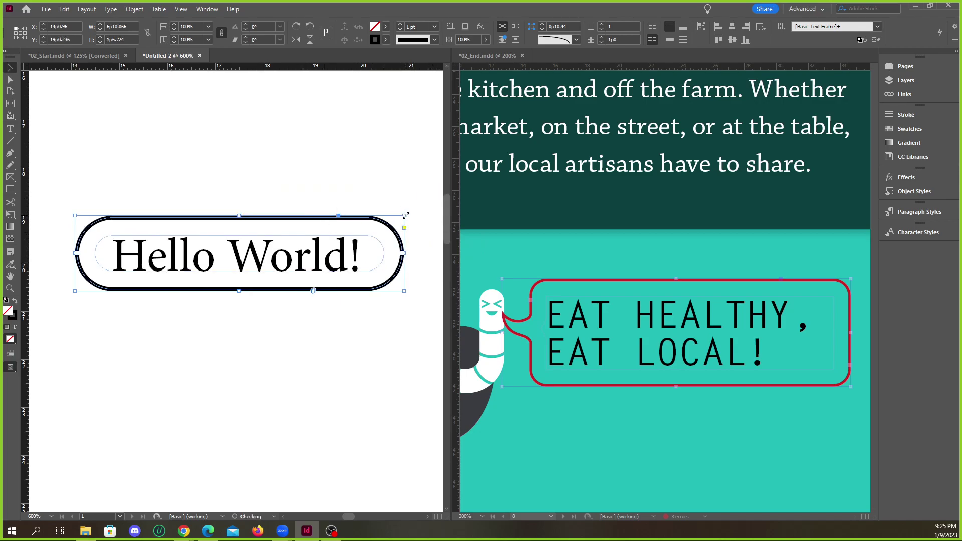
left_click(284, 187)
left_click(314, 241)
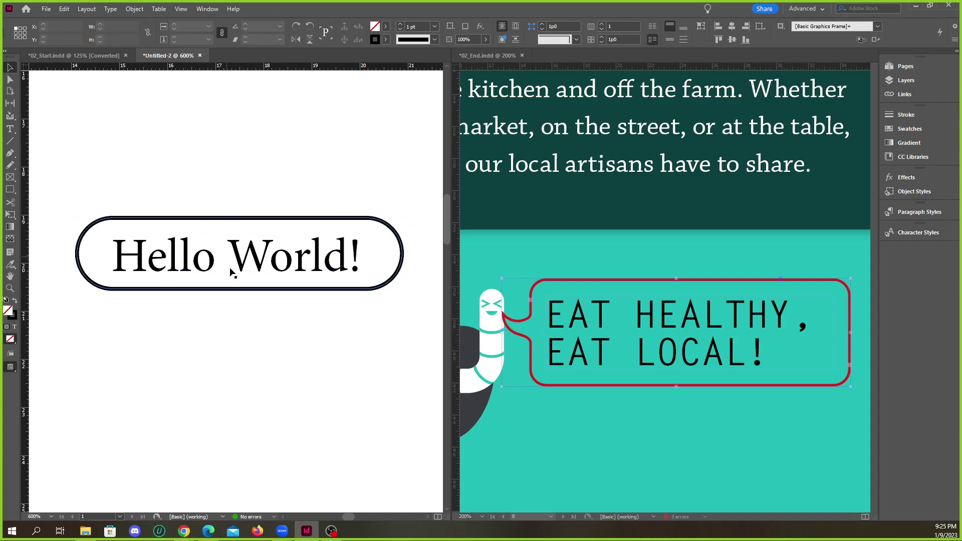
Inspect the Hello World! frame up close and check its inset spacing in Text Frame Options.
scroll(162, 257, "up", 2)
left_click(125, 197)
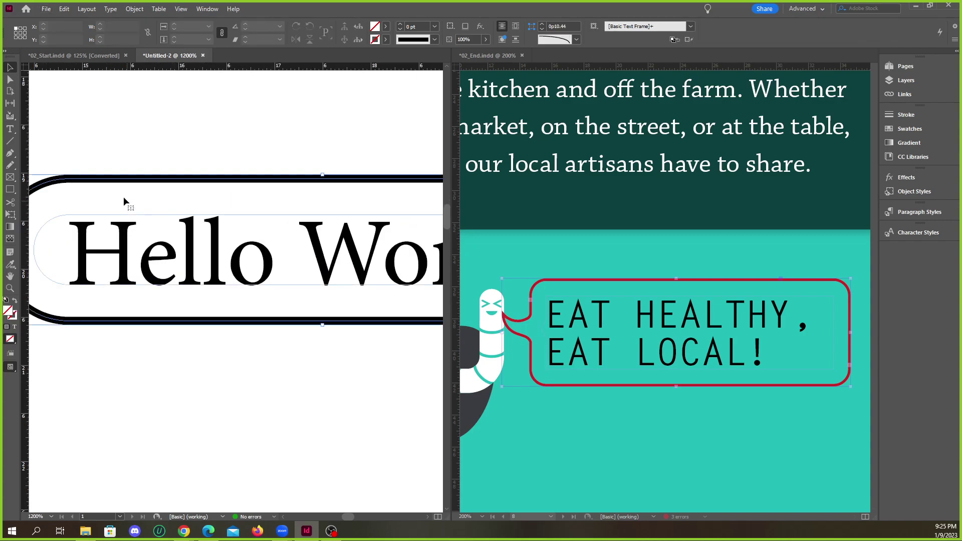
scroll(158, 217, "down", 1)
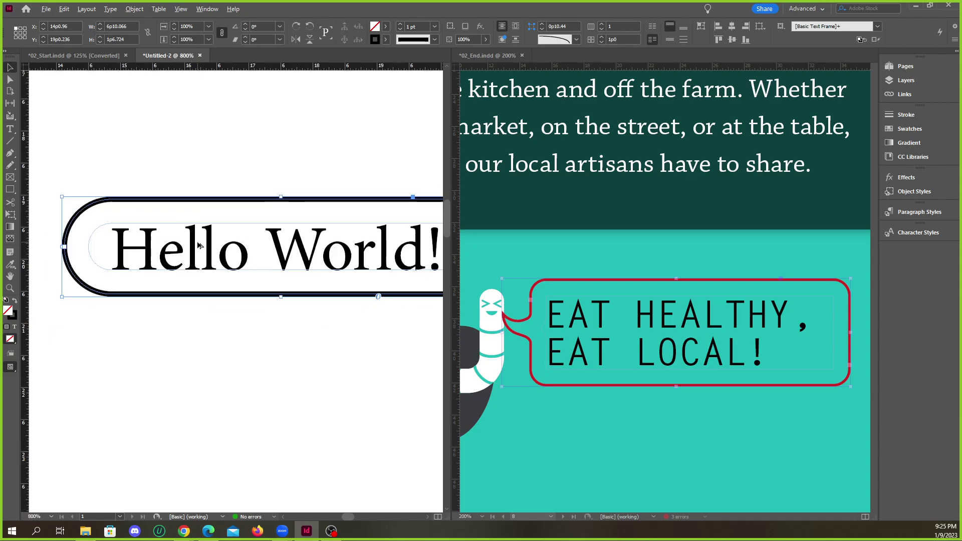
left_click(135, 9)
left_click(170, 178)
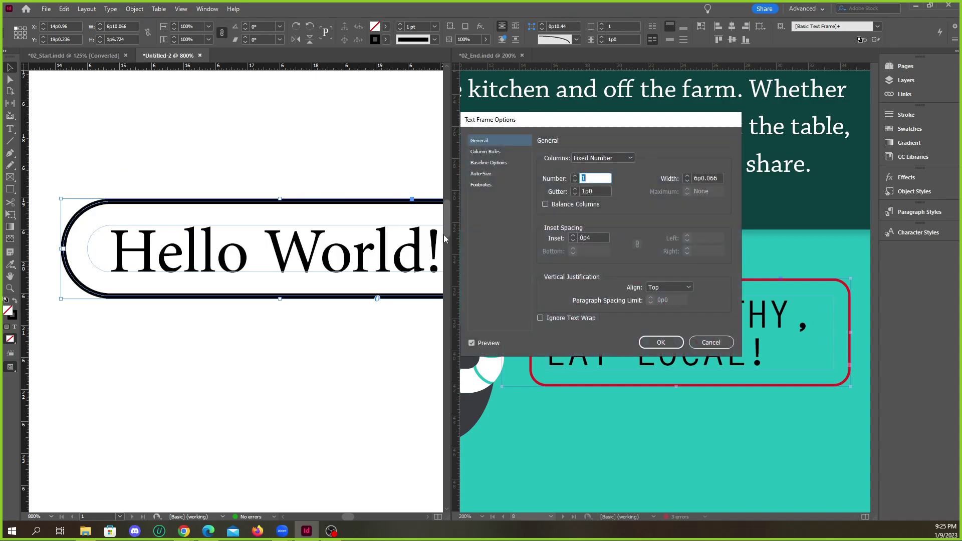
left_click(711, 343)
Delete the Hello World! text frame from the practice document.
scroll(162, 287, "down", 2)
left_click(203, 293)
left_click(203, 293)
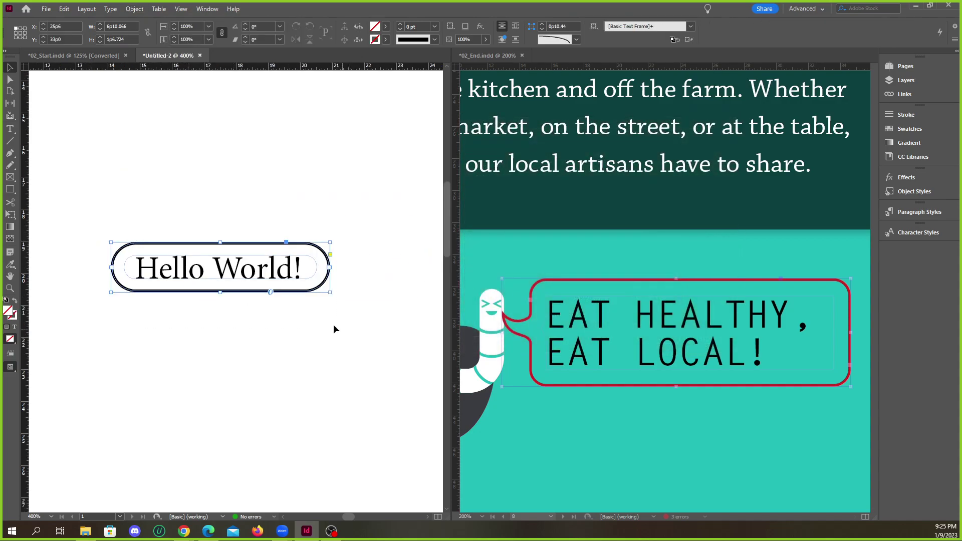
key("Delete")
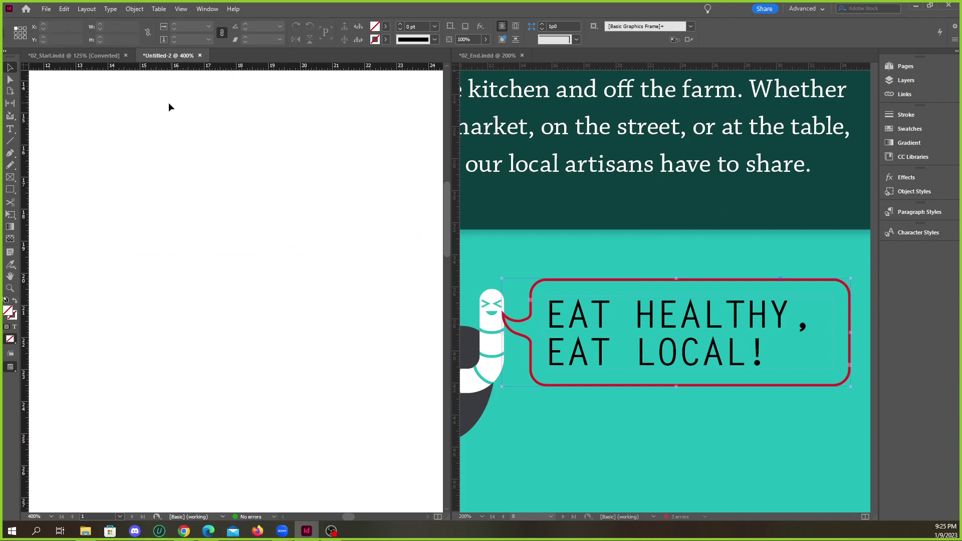
Switch to 02_Start.indd and check the speech bubble's inset spacing in Text Frame Options.
left_click(98, 57)
scroll(247, 266, "down", 3)
scroll(206, 206, "up", 5)
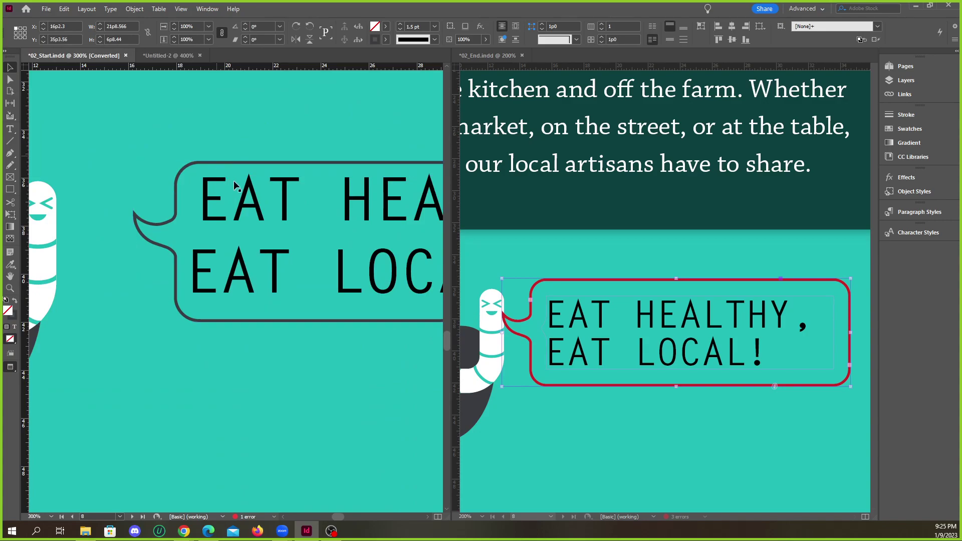
left_click(135, 8)
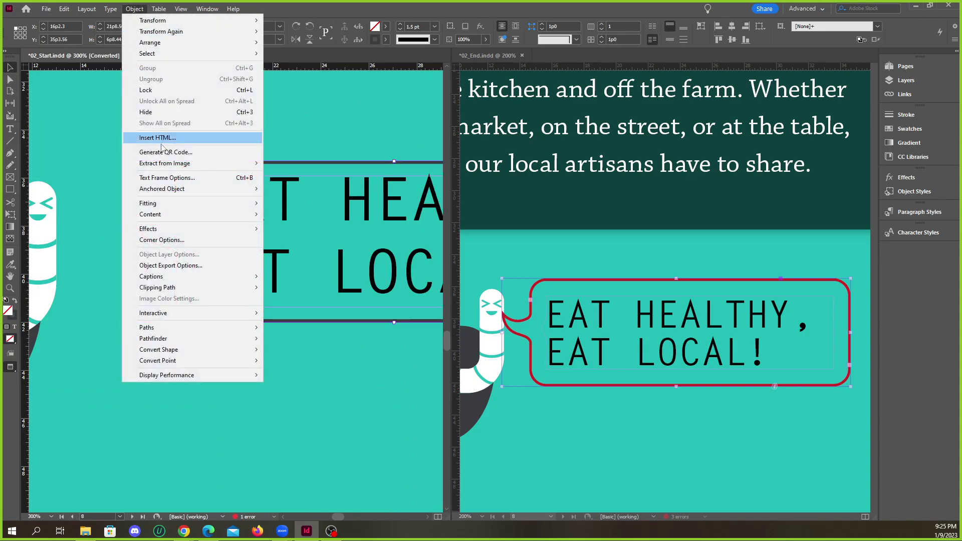
left_click(161, 178)
left_click_drag(593, 238, 581, 239)
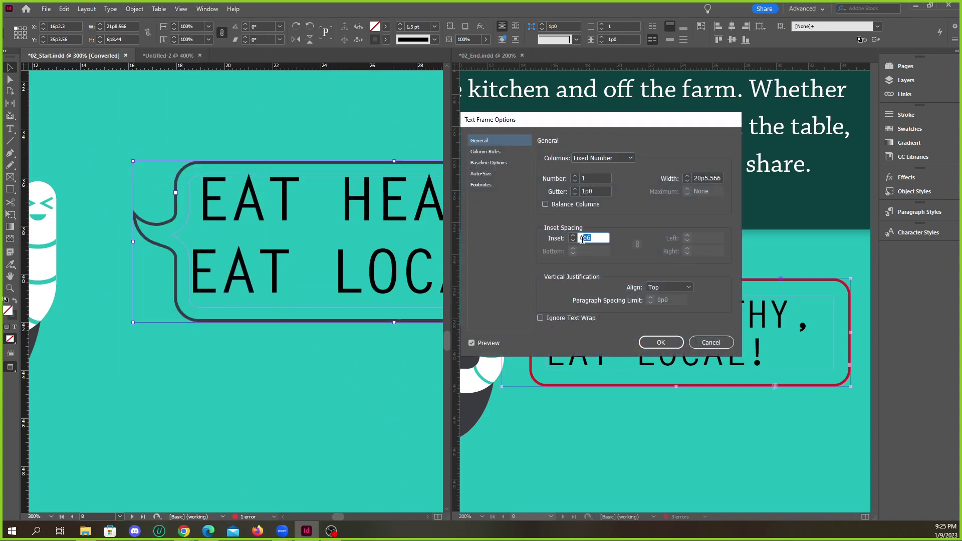
left_click(723, 343)
Check the inset spacing and vertical alignment of the red speech bubble in 02_End.indd.
left_click(642, 324)
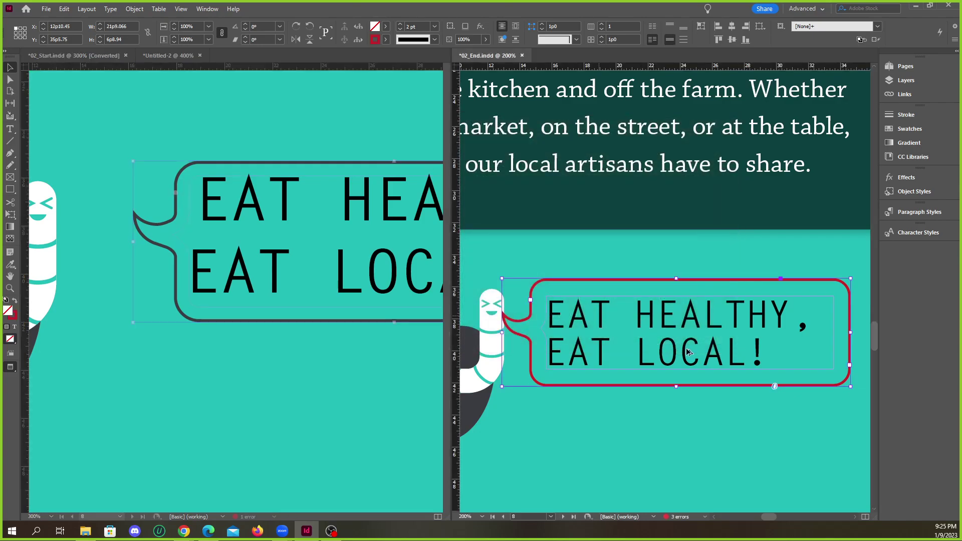
scroll(681, 346, "up", 3)
scroll(649, 331, "down", 3)
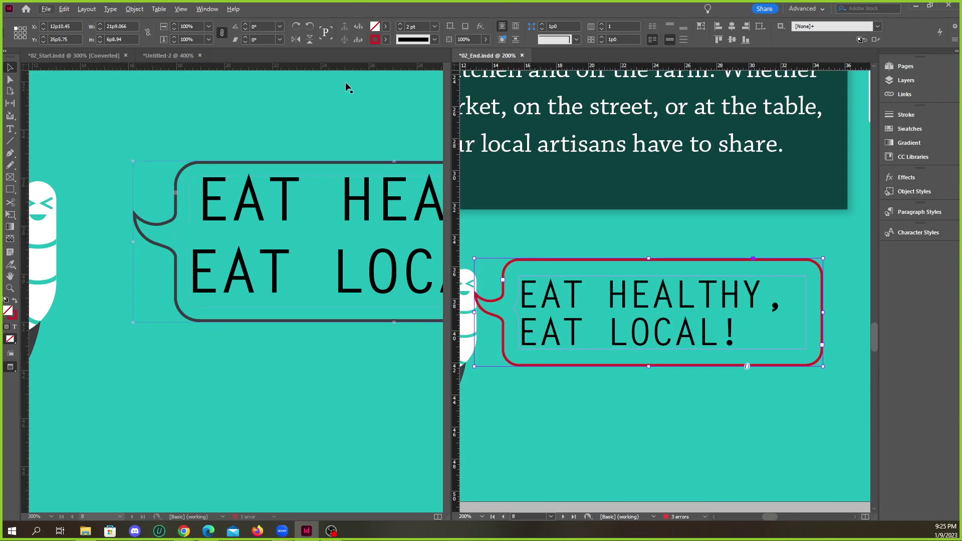
left_click(133, 9)
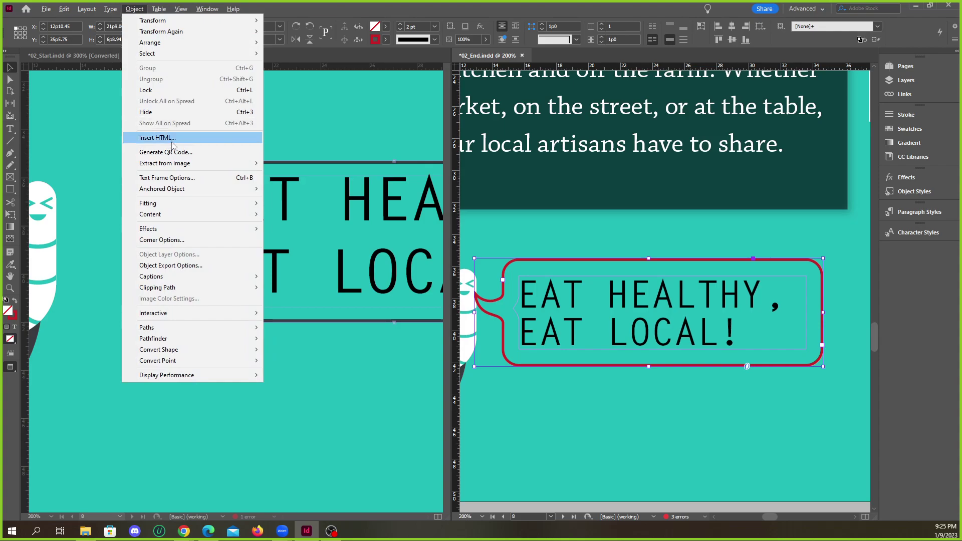
left_click(166, 178)
left_click_drag(594, 236, 579, 239)
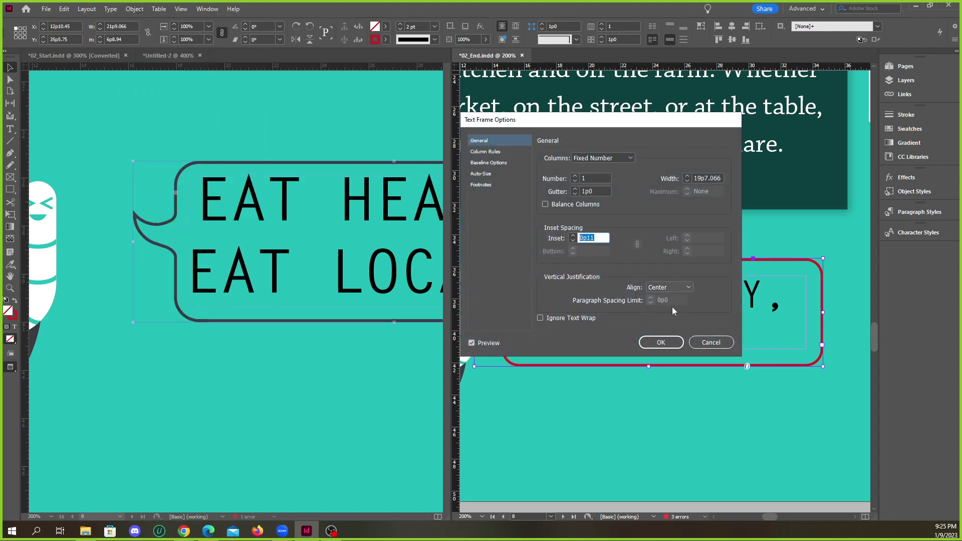
left_click(716, 343)
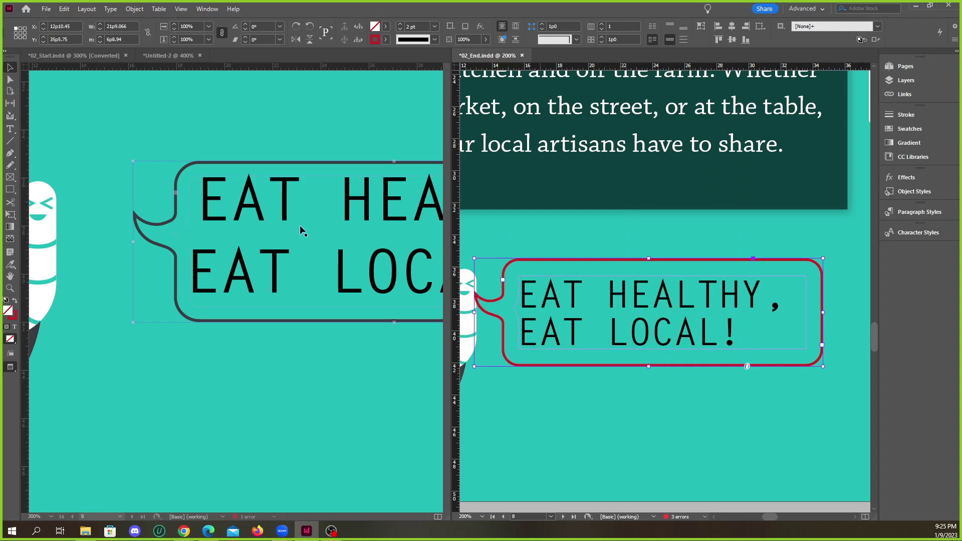
Set the inset spacing of the 02_Start.indd speech bubble's text frame to 0p11.
left_click(223, 196)
scroll(224, 195, "up", 3)
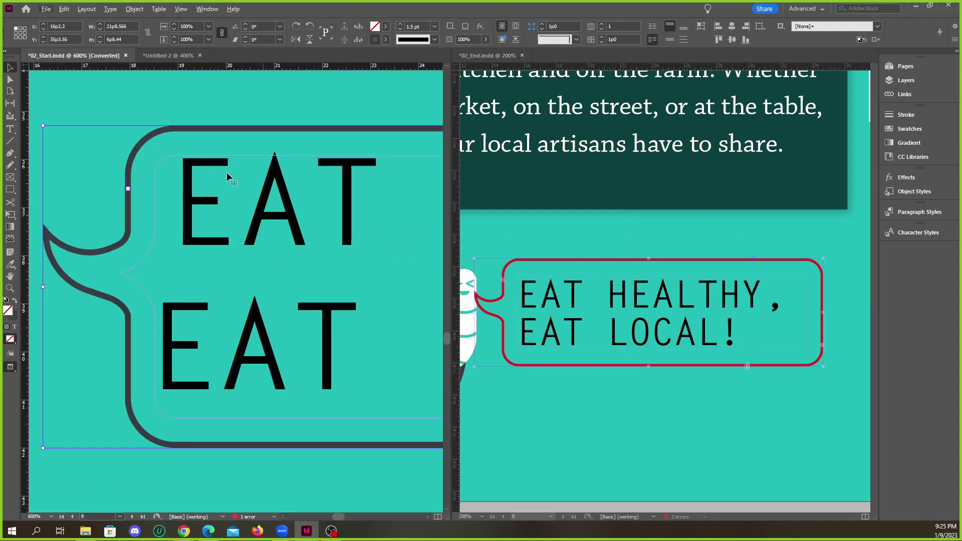
left_click(135, 8)
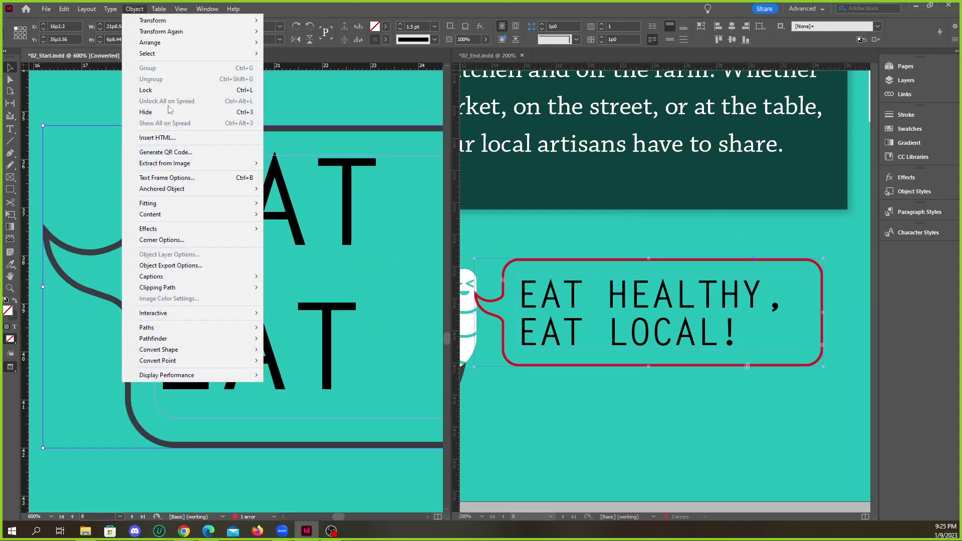
left_click(160, 178)
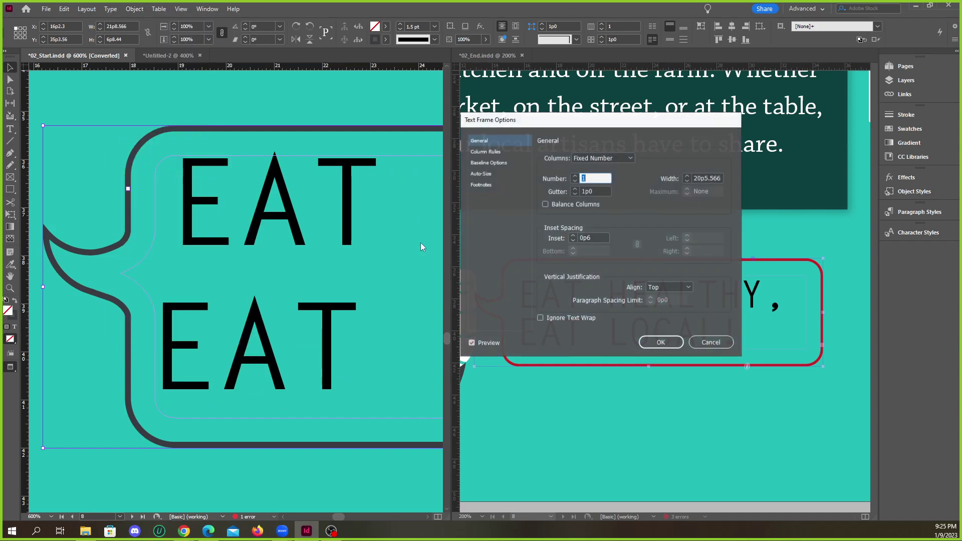
left_click(574, 238)
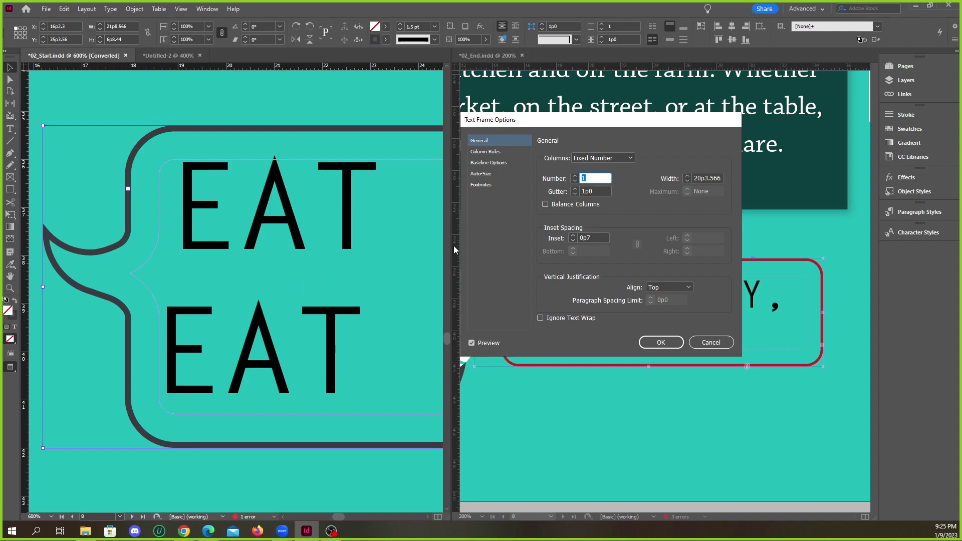
left_click(574, 235)
left_click(574, 235)
left_click(574, 235)
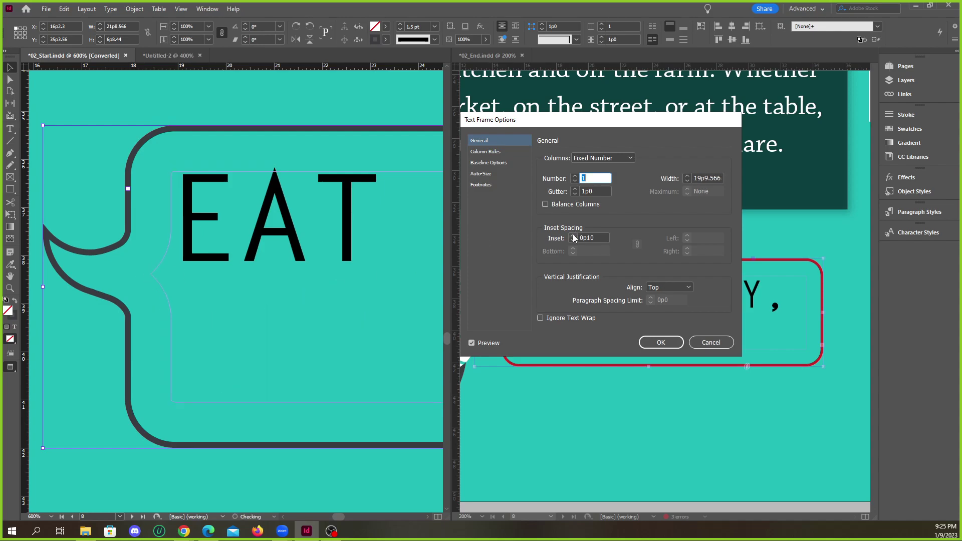
left_click(573, 236)
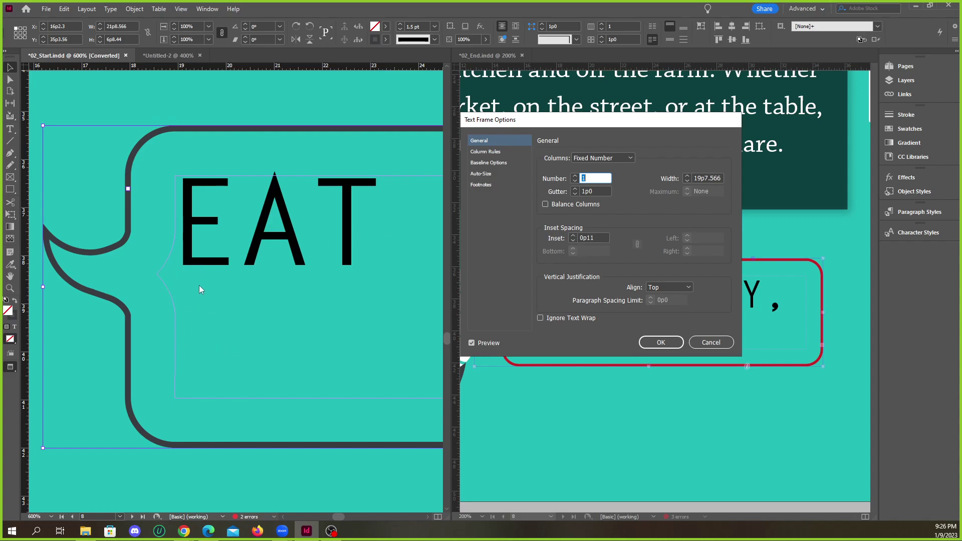
left_click(659, 342)
Reduce the font size of all the speech bubble's text to 28 pt.
key("t")
key("ctrl+a")
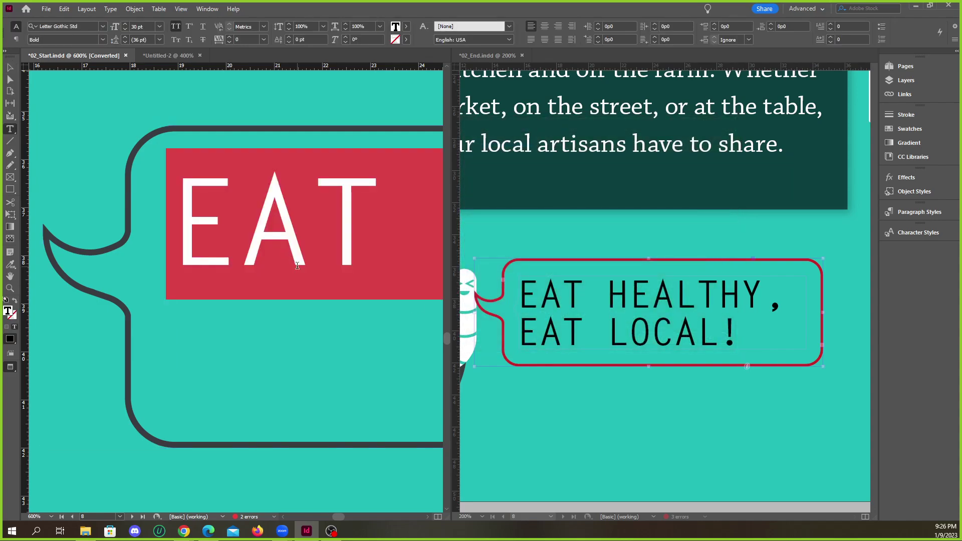
left_click(265, 239)
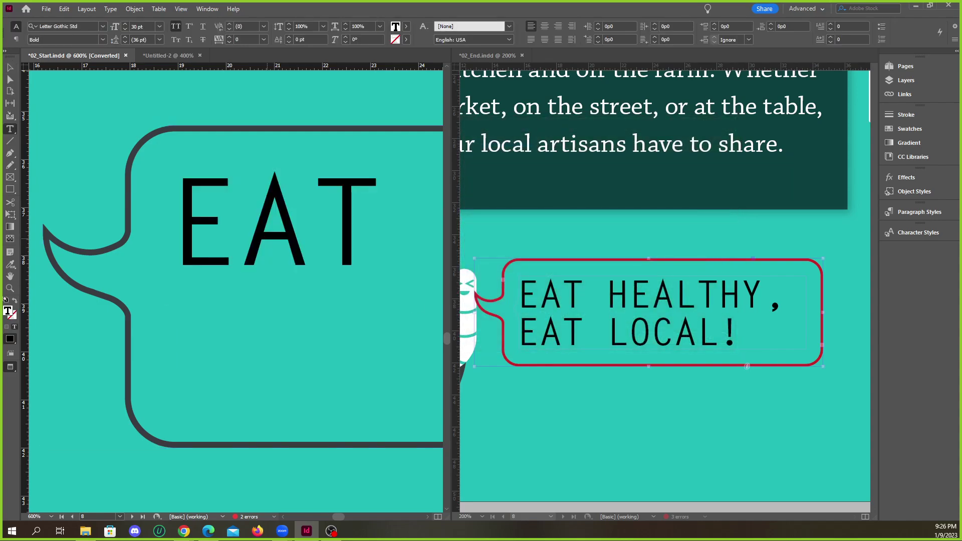
key("ctrl+a")
left_click(125, 29)
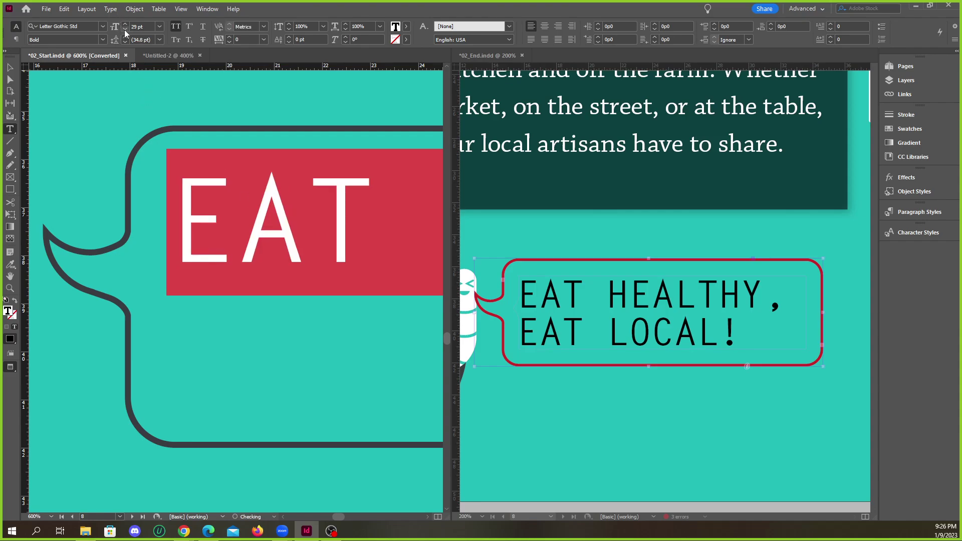
left_click(125, 30)
left_click(243, 246)
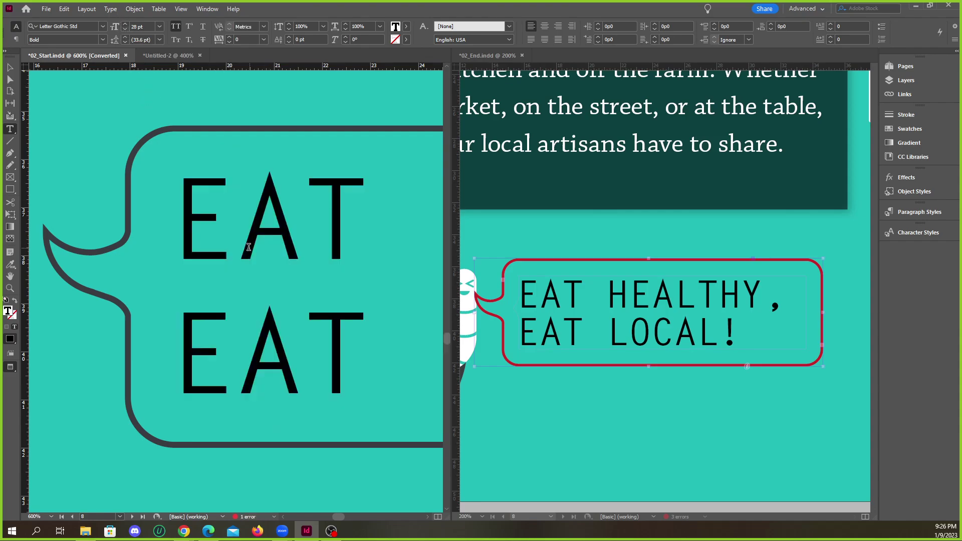
Compare the text position and inset outline of the 02_Start.indd speech bubble with the red bubble in 02_End.indd.
left_click(11, 68)
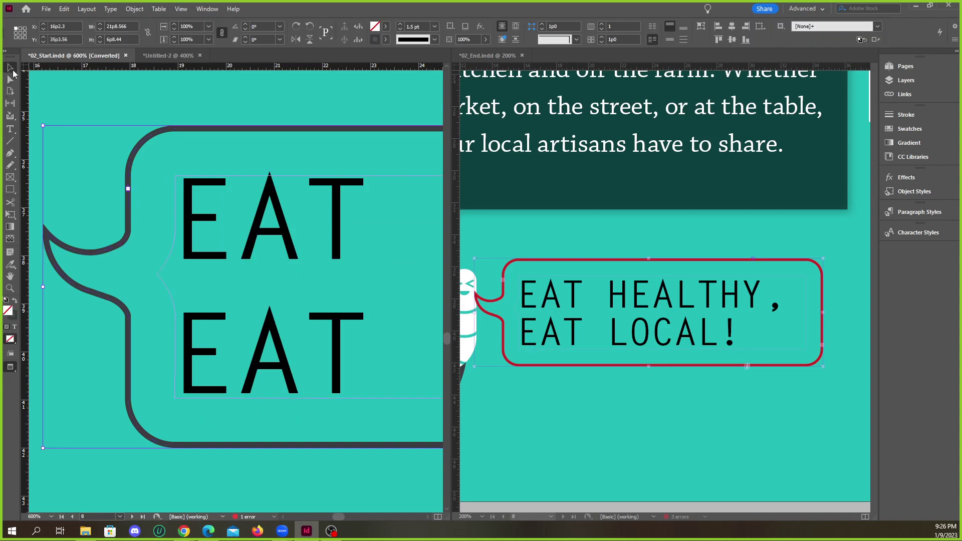
scroll(138, 227, "down", 3, "alt")
left_click(201, 203)
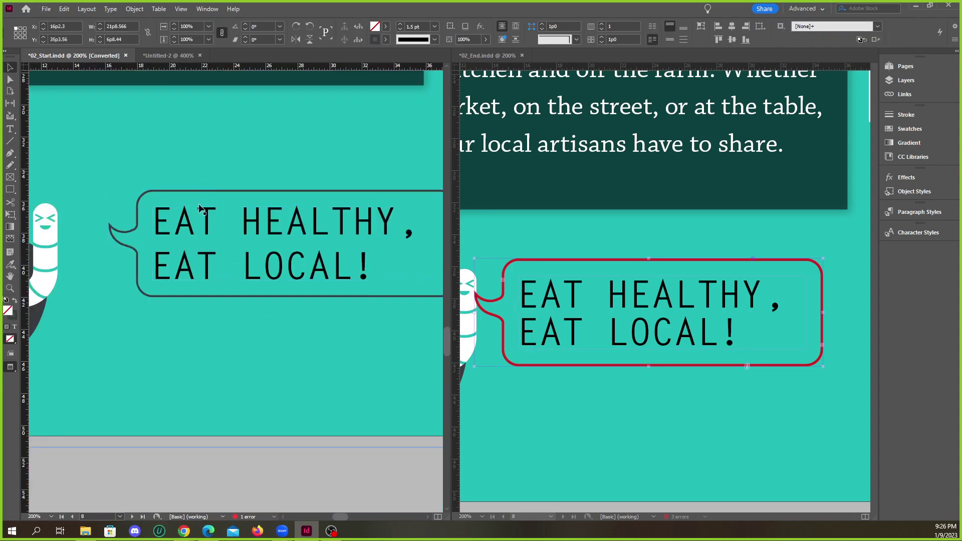
scroll(179, 275, "down", 2, "alt")
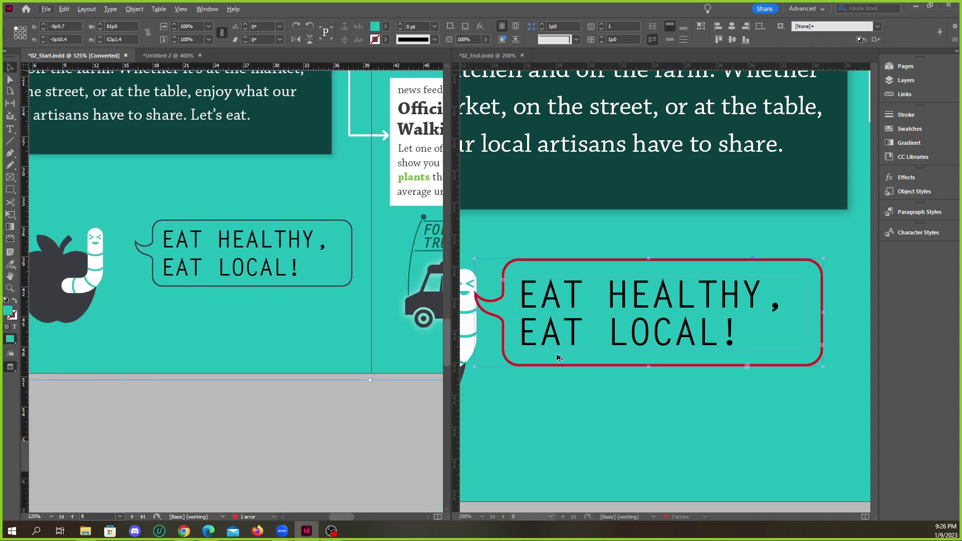
scroll(553, 356, "down", 1, "alt")
scroll(210, 259, "up", 4, "alt")
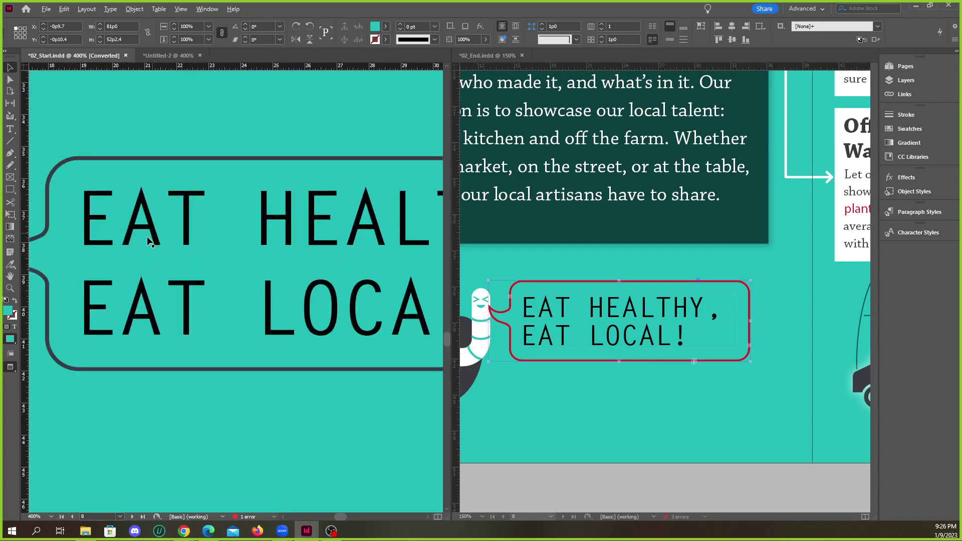
left_click(227, 275)
scroll(244, 279, "up", 1, "alt")
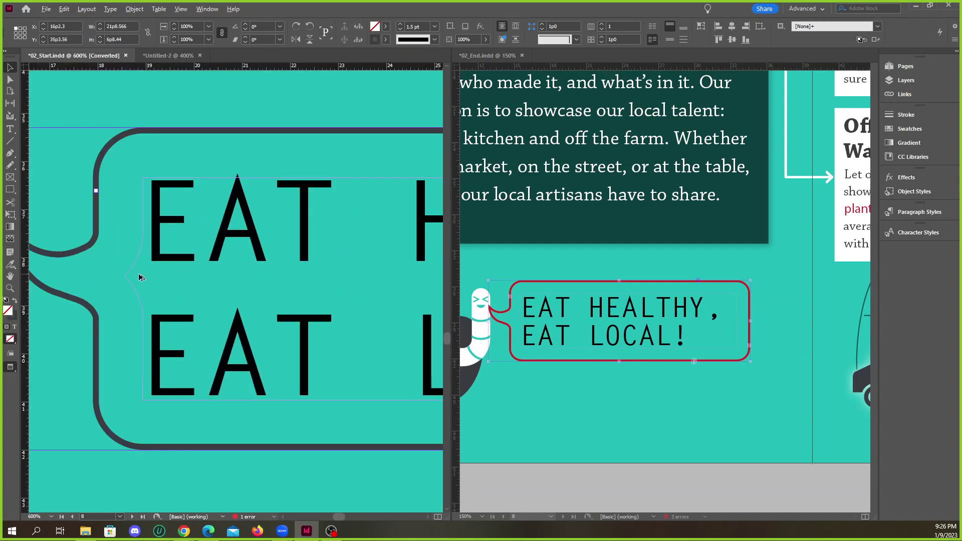
Check the inset value of the 02_Start.indd speech bubble in Text Frame Options and leave it unchanged.
scroll(138, 277, "down", 1, "alt")
triple_click(176, 252)
left_click(177, 253)
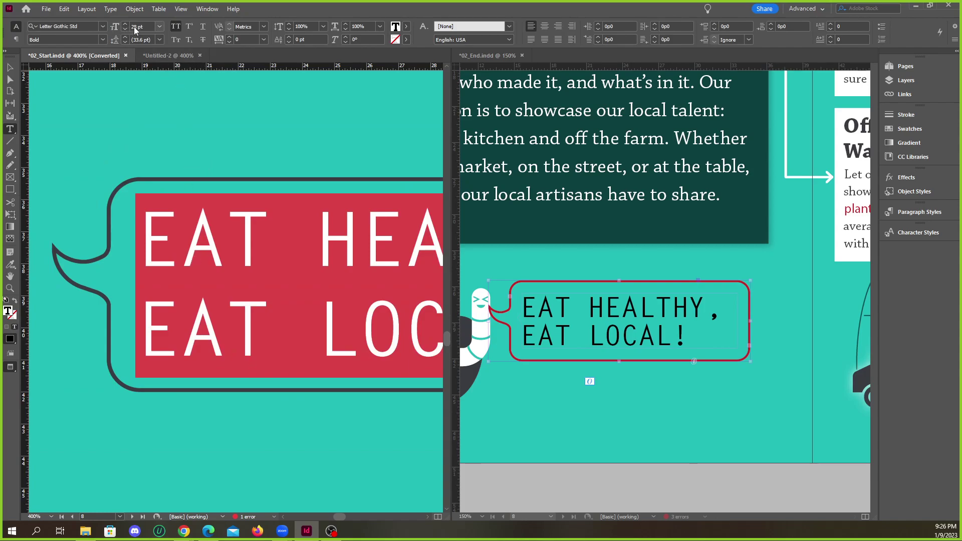
left_click(134, 9)
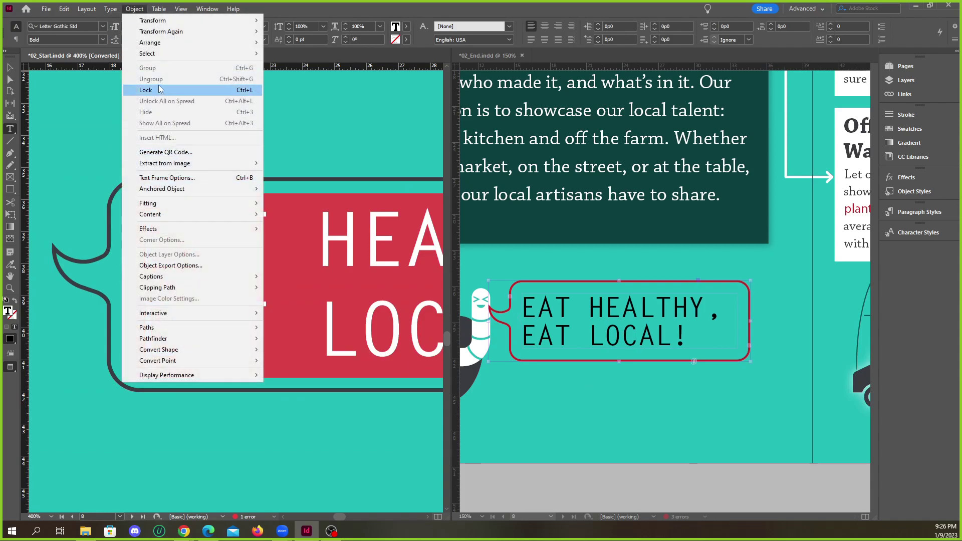
left_click(167, 177)
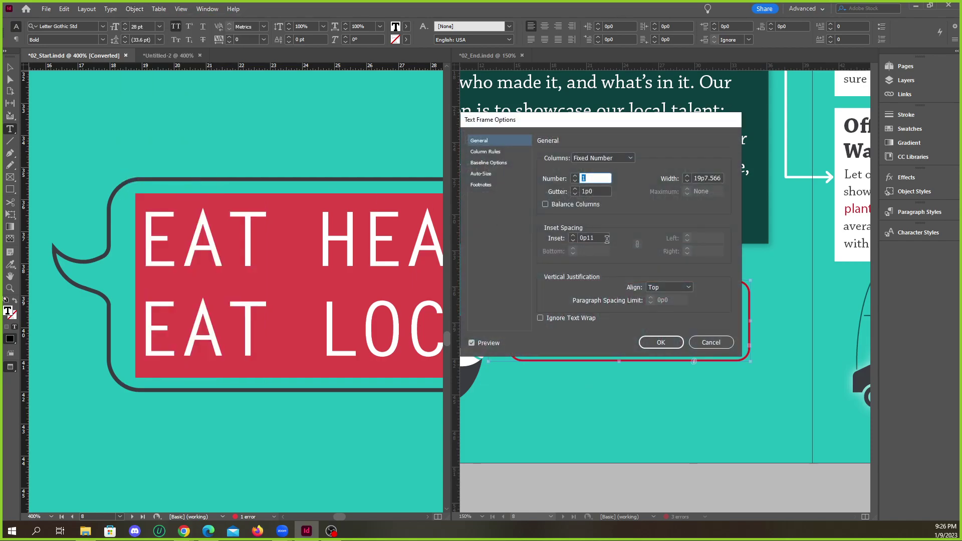
left_click(607, 239)
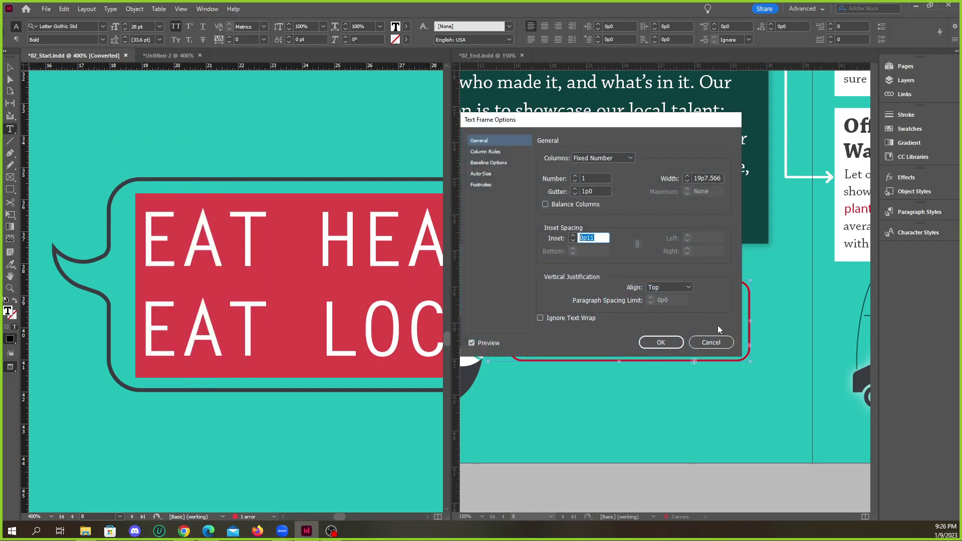
left_click(718, 345)
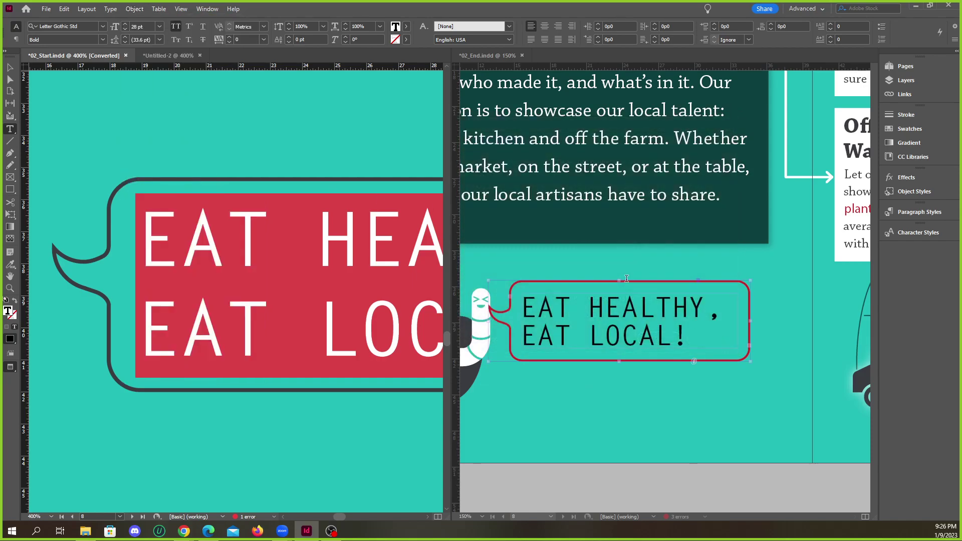
Switch the horizontal and vertical ruler units of 02_Start.indd to pixels.
right_click(200, 66)
left_click(190, 66)
right_click(190, 67)
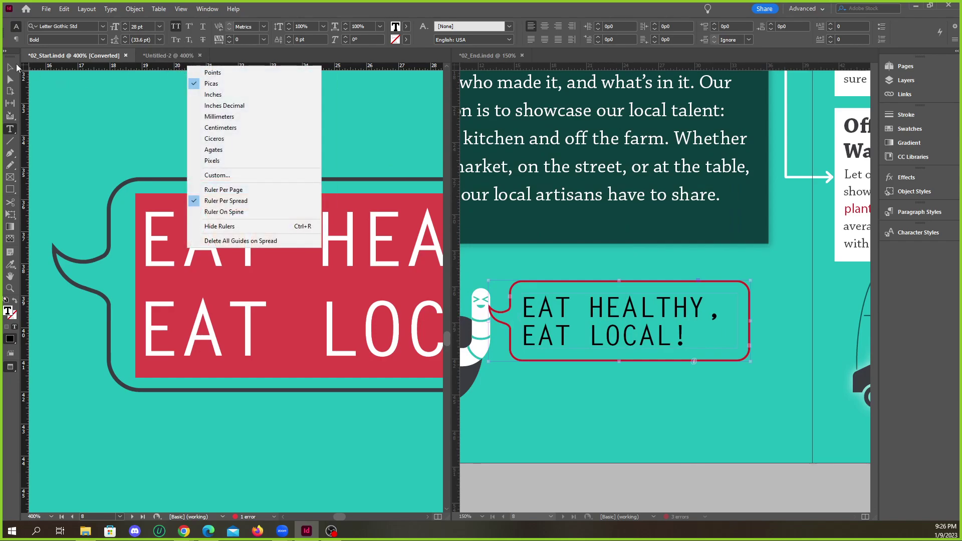
right_click(23, 117)
right_click(197, 69)
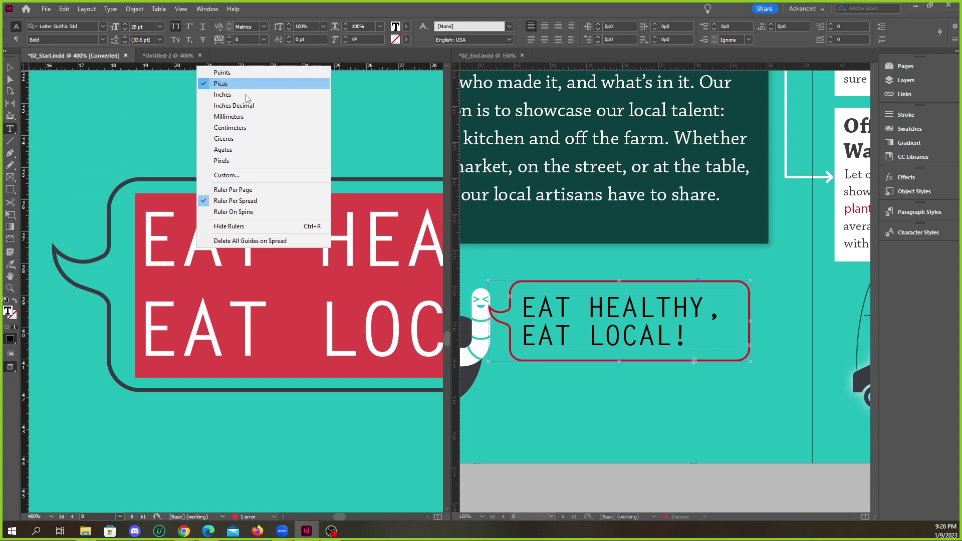
left_click(230, 161)
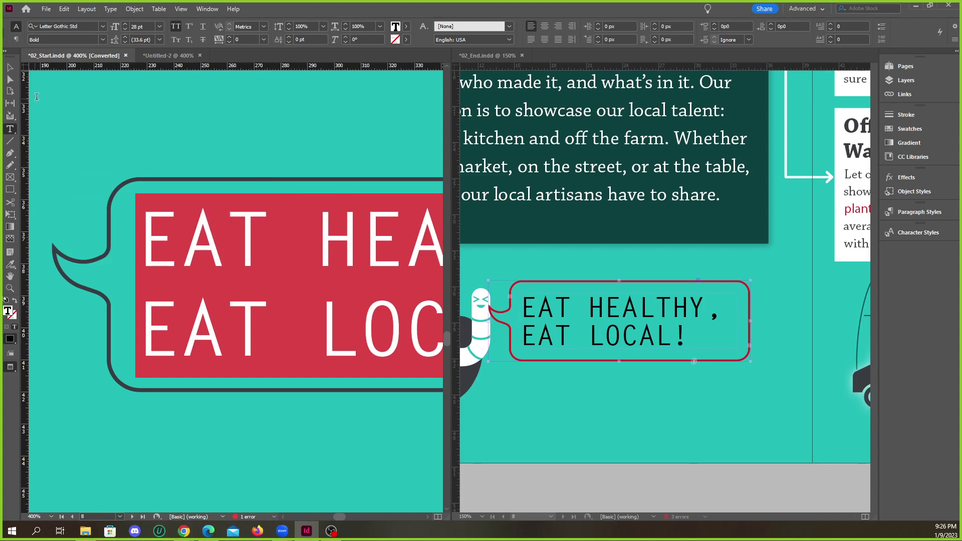
right_click(26, 103)
left_click(60, 195)
right_click(25, 95)
left_click(215, 143)
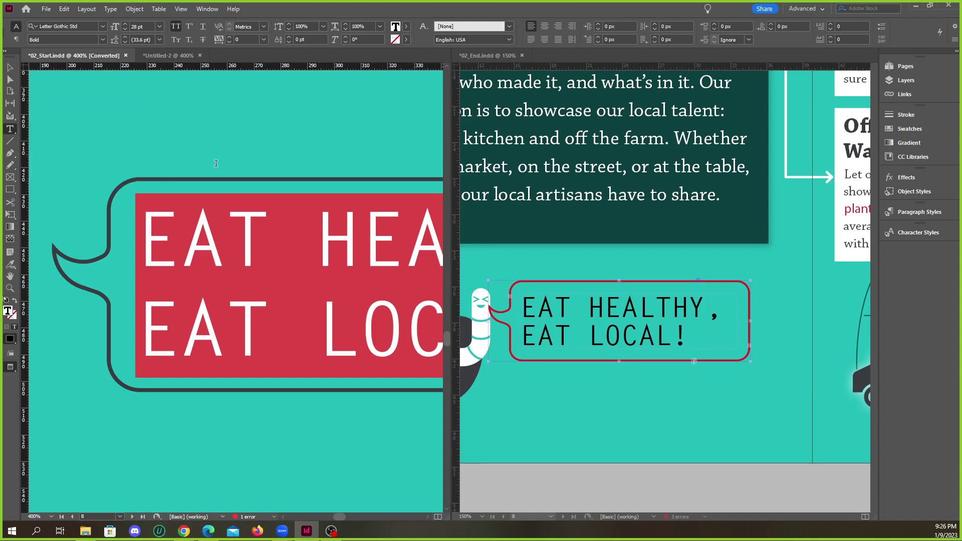
Check the speech bubble's inset spacing in pixels in Text Frame Options without changing it.
left_click(135, 8)
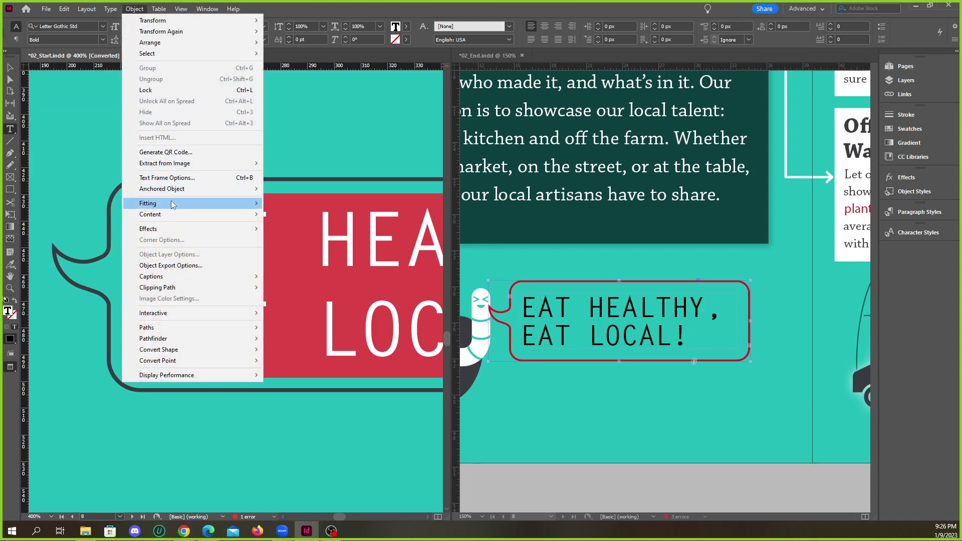
left_click(167, 177)
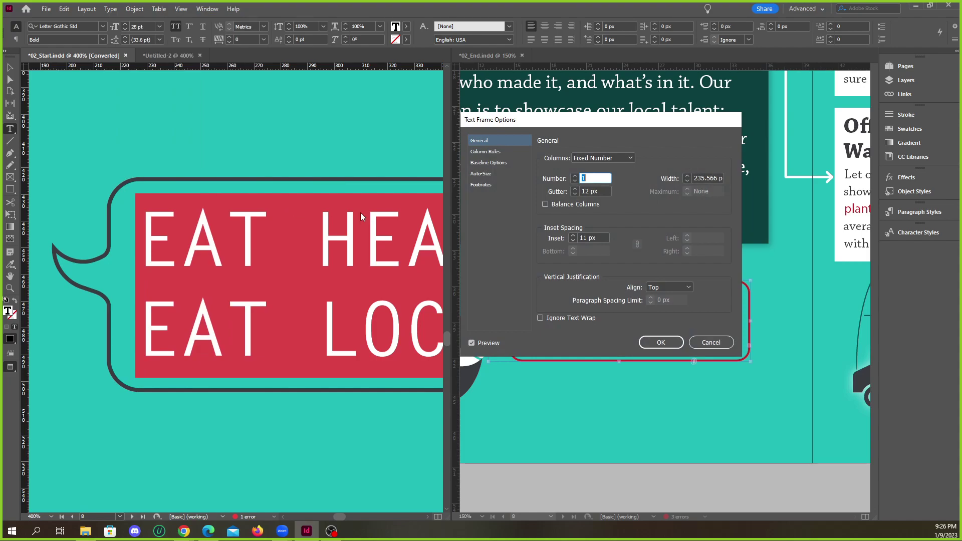
left_click_drag(598, 240, 576, 238)
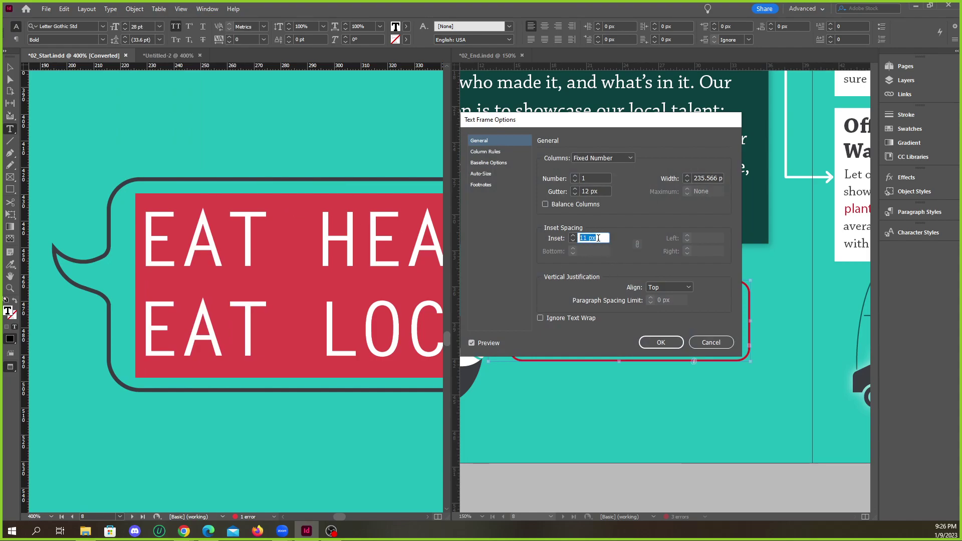
left_click(709, 342)
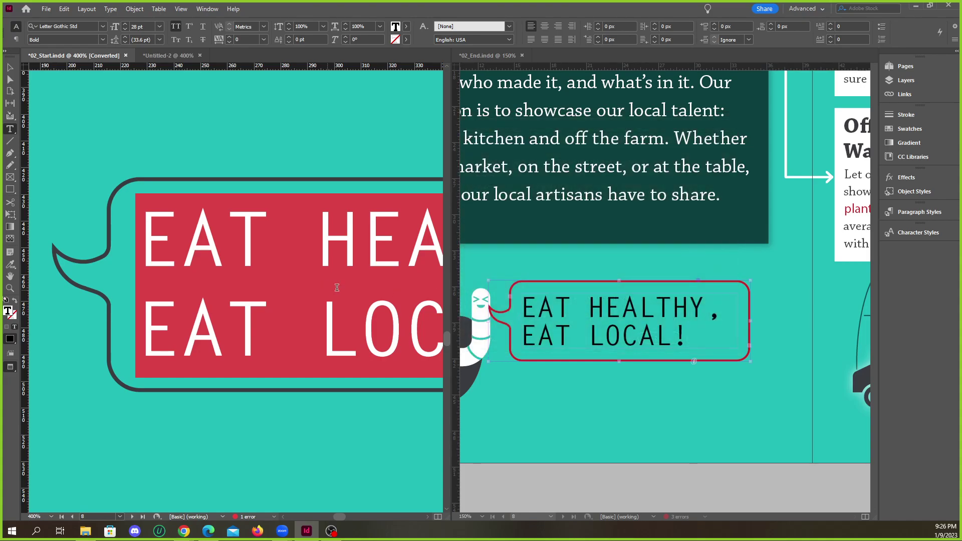
Set the horizontal and vertical ruler units of 02_Start.indd back to picas.
left_click(221, 271)
scroll(151, 272, "down", 2)
scroll(244, 286, "up", 1)
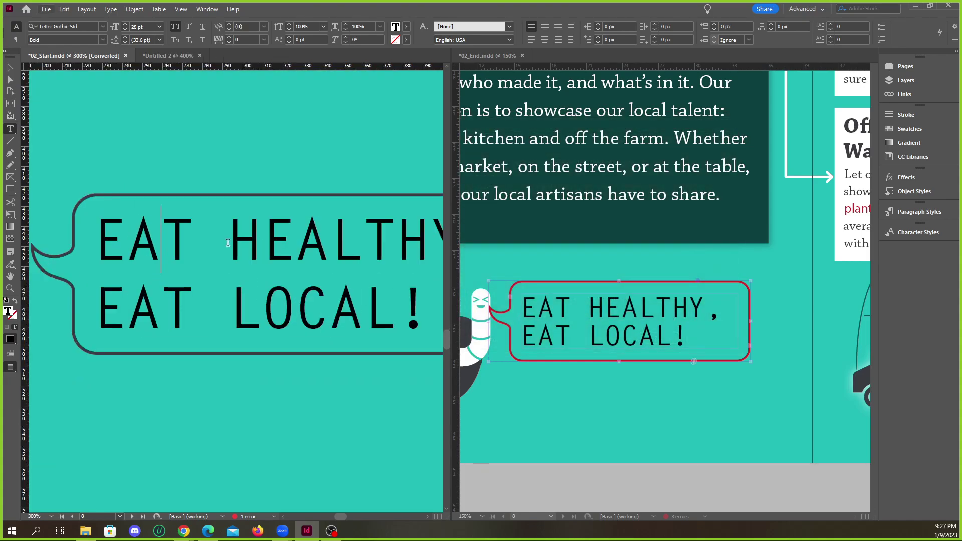
right_click(145, 66)
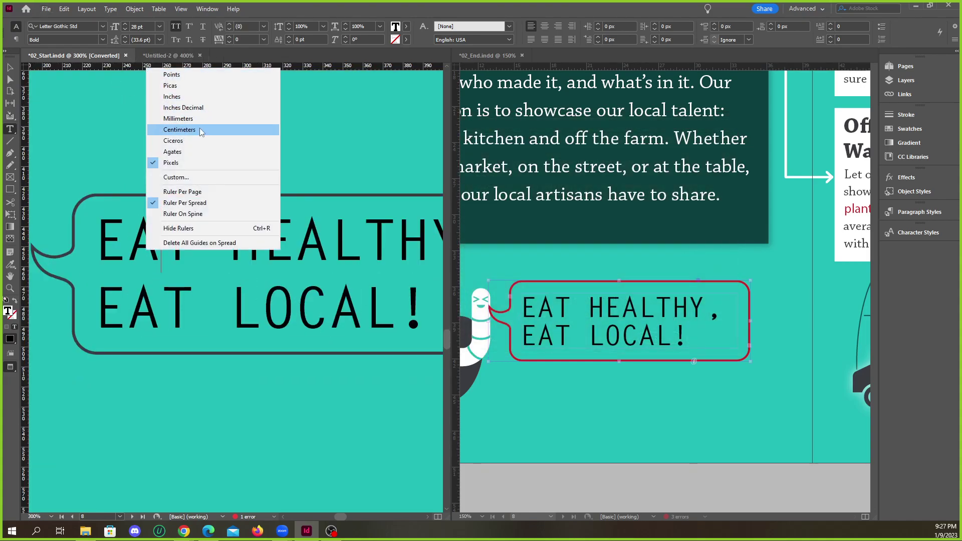
left_click(190, 86)
right_click(24, 120)
left_click(61, 141)
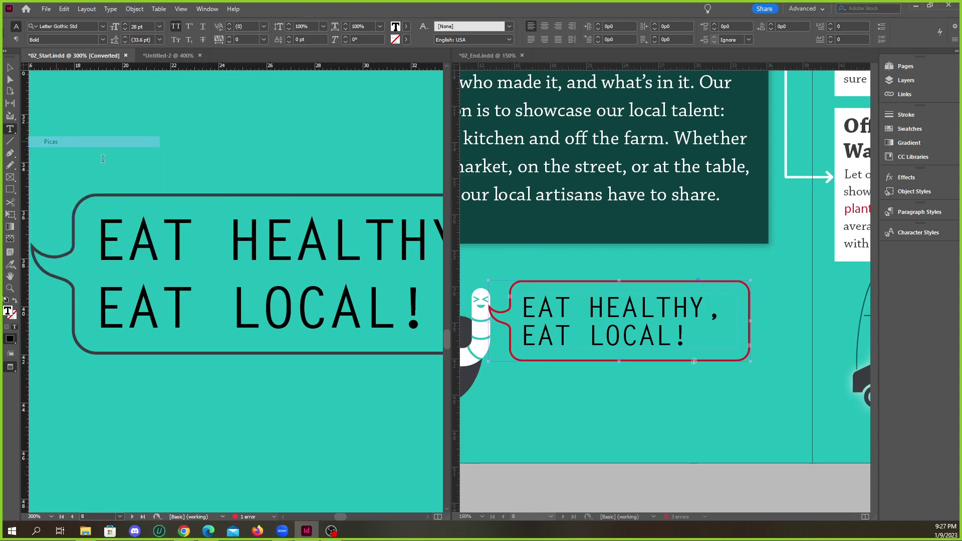
Select the speech bubble frame in 02_Start.indd and inspect its outline and text inset up close.
key("Escape")
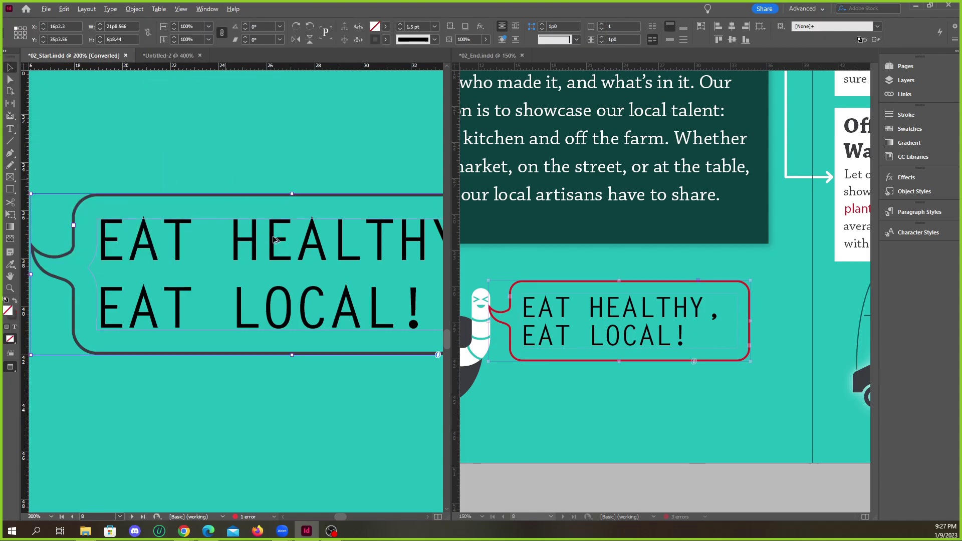
scroll(273, 238, "down", 1)
scroll(242, 202, "up", 2)
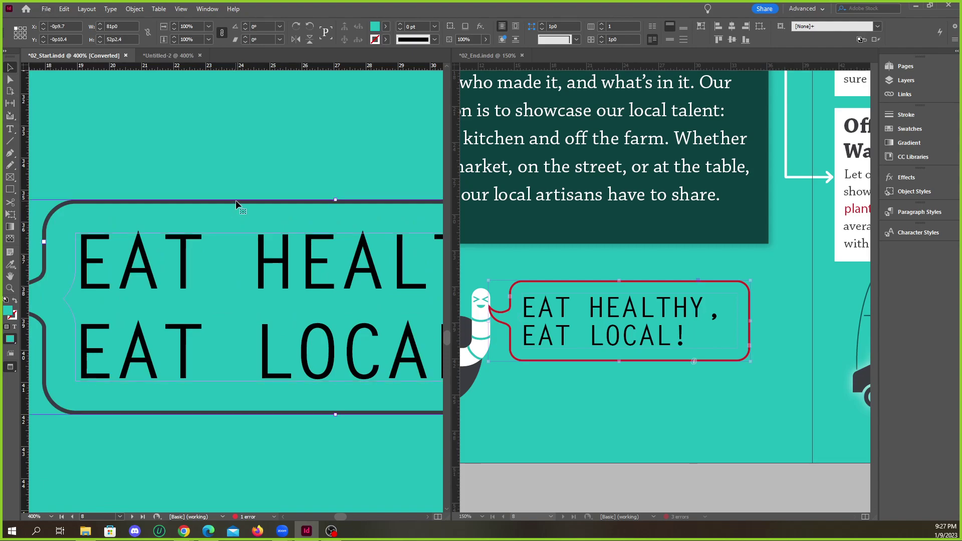
left_click(116, 184)
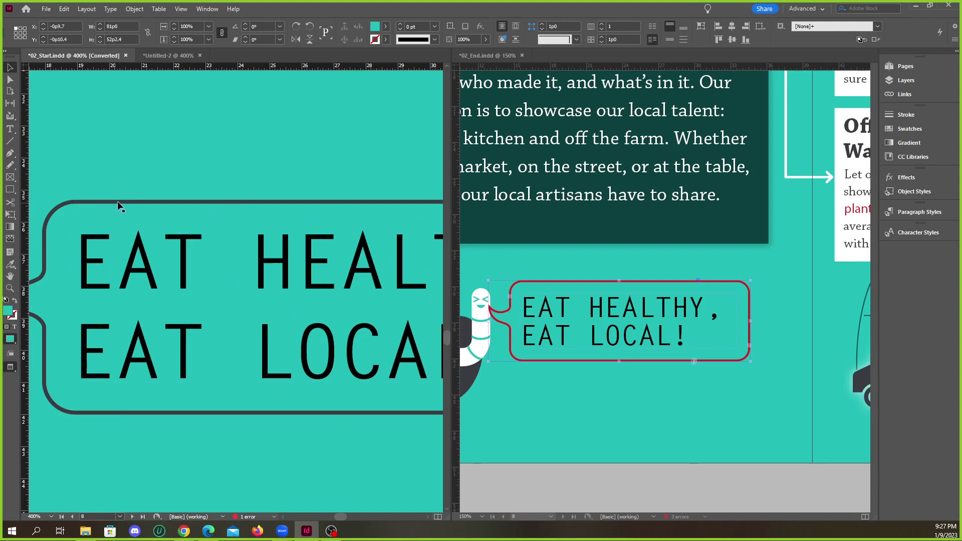
left_click(71, 201)
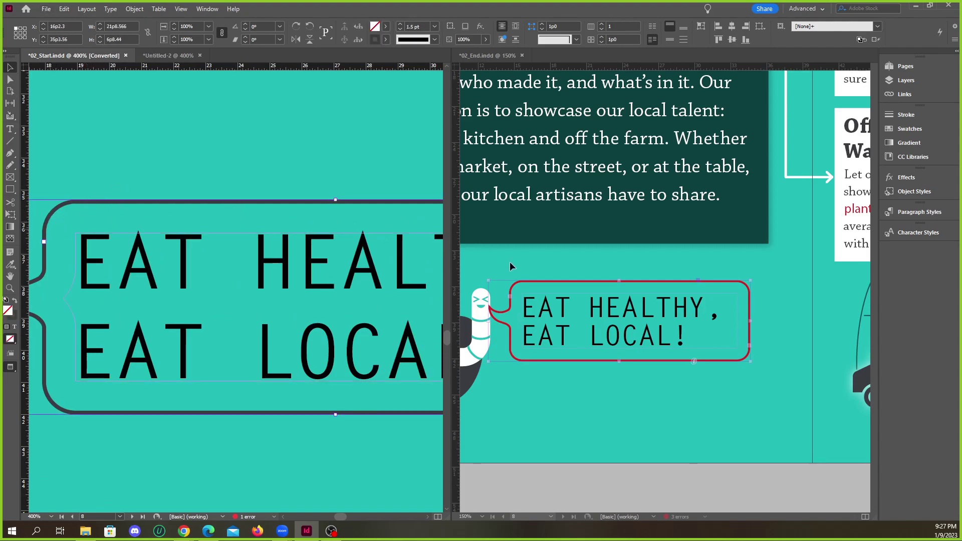
Match the 02_Start.indd speech bubble's stroke to the one in 02_End.indd, using Dark Red at 2 pt.
left_click(588, 275)
left_click(585, 281)
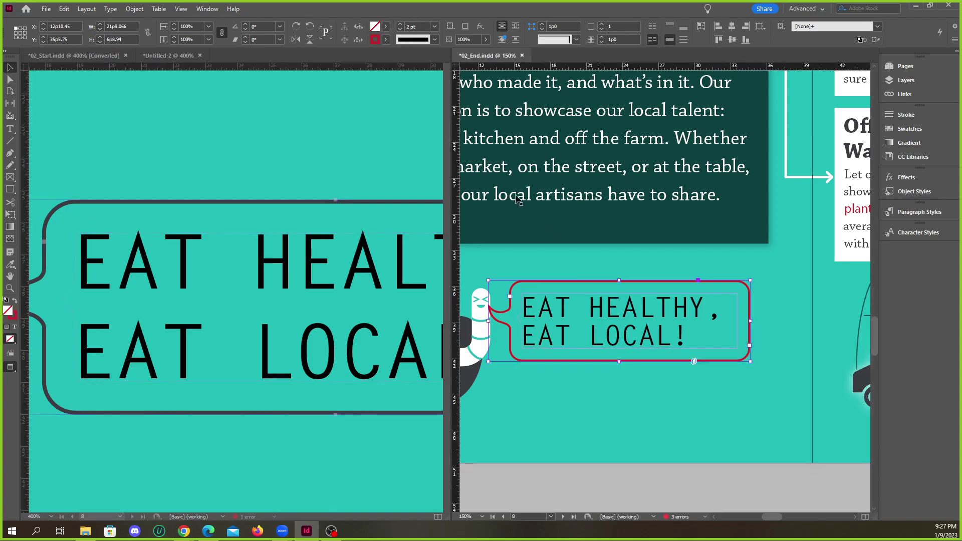
left_click(385, 40)
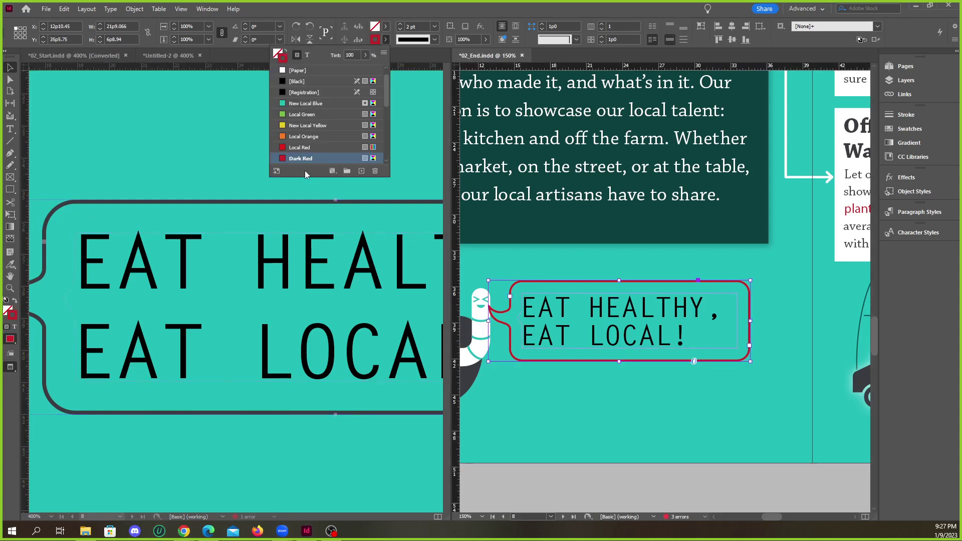
left_click(416, 12)
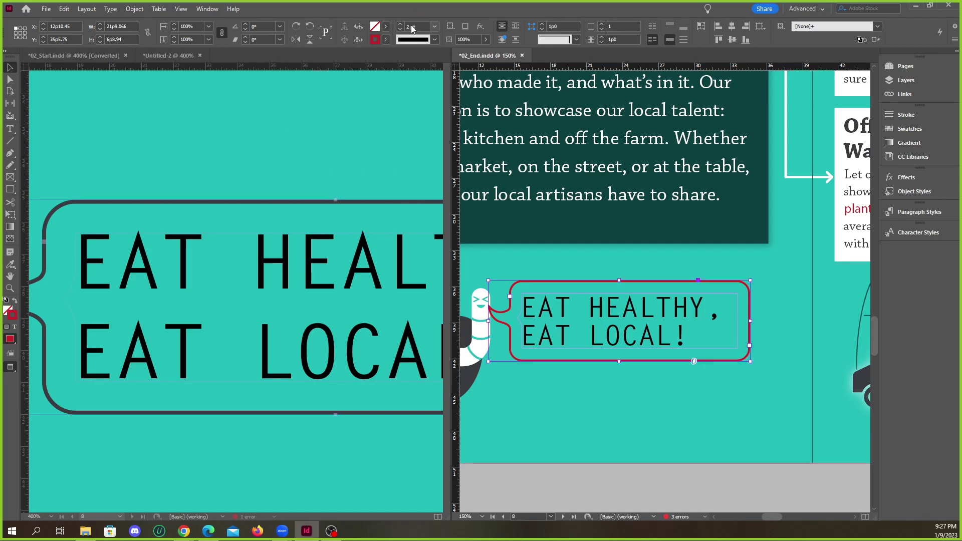
left_click(262, 201)
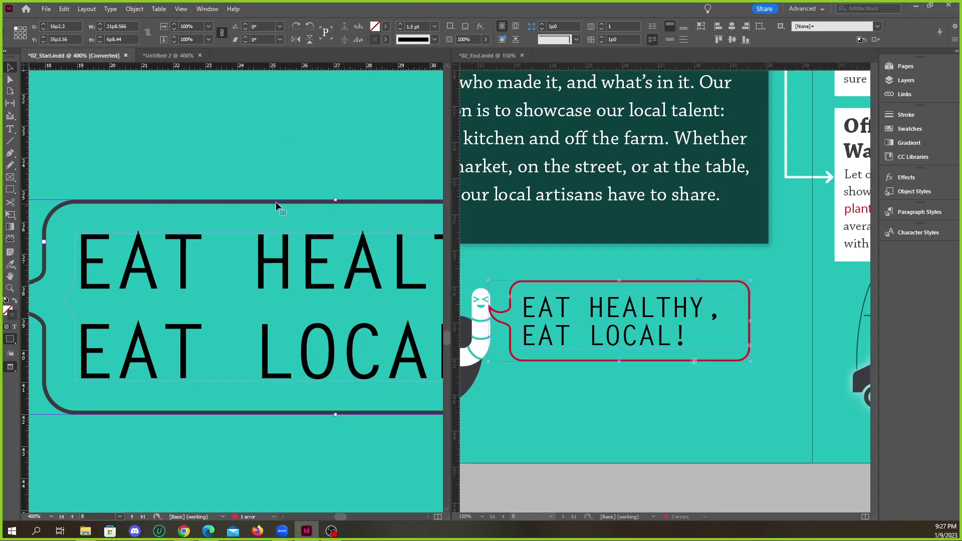
left_click(385, 39)
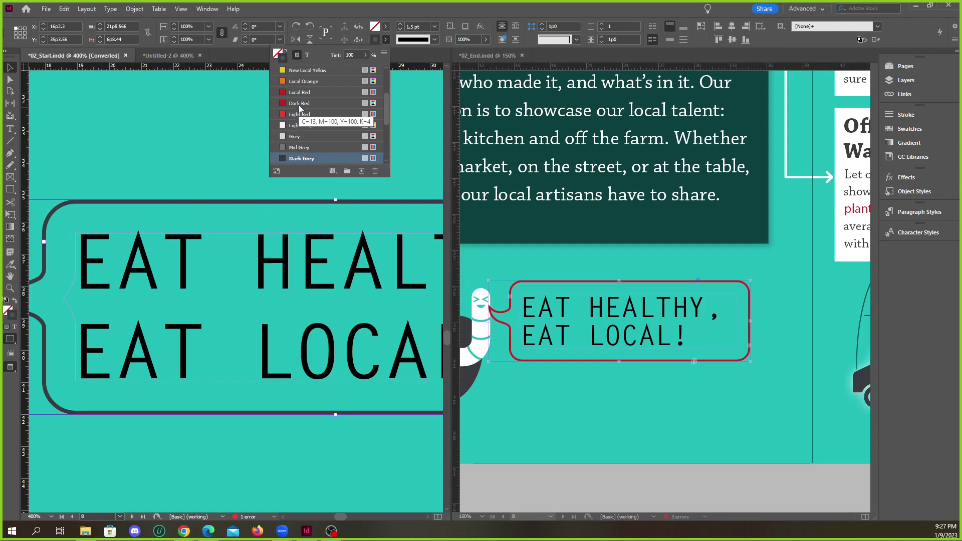
scroll(298, 106, "up", 3)
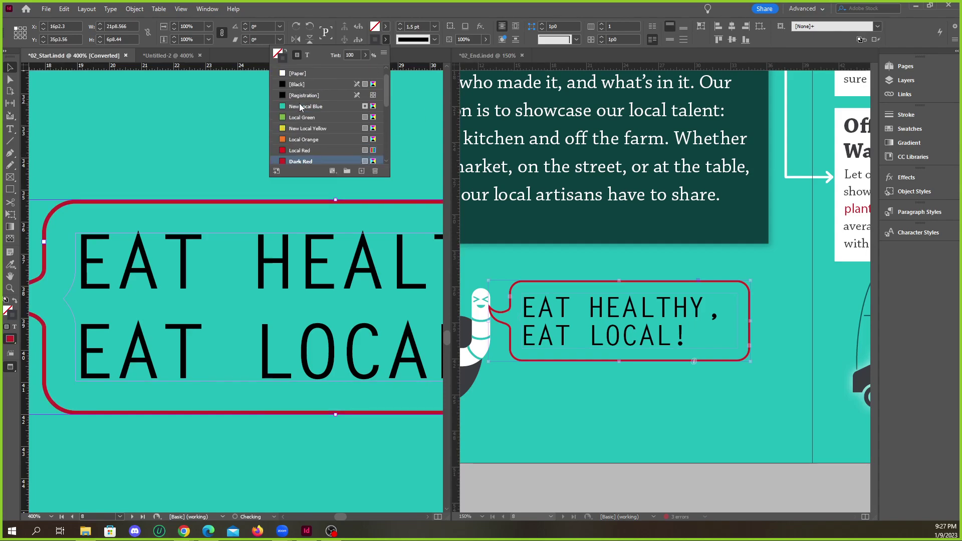
left_click(400, 24)
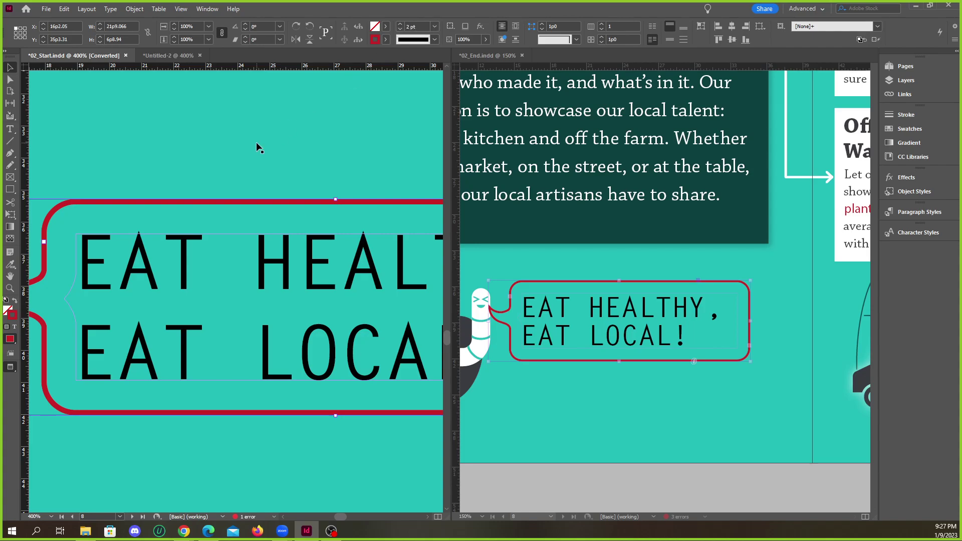
Move the speech bubble in 02_Start.indd so its tail meets the worm's mouth, at about X 12p10, Y 35p10.6.
left_click(250, 160)
scroll(265, 253, "down", 2)
scroll(266, 253, "down", 1)
scroll(564, 341, "down", 1)
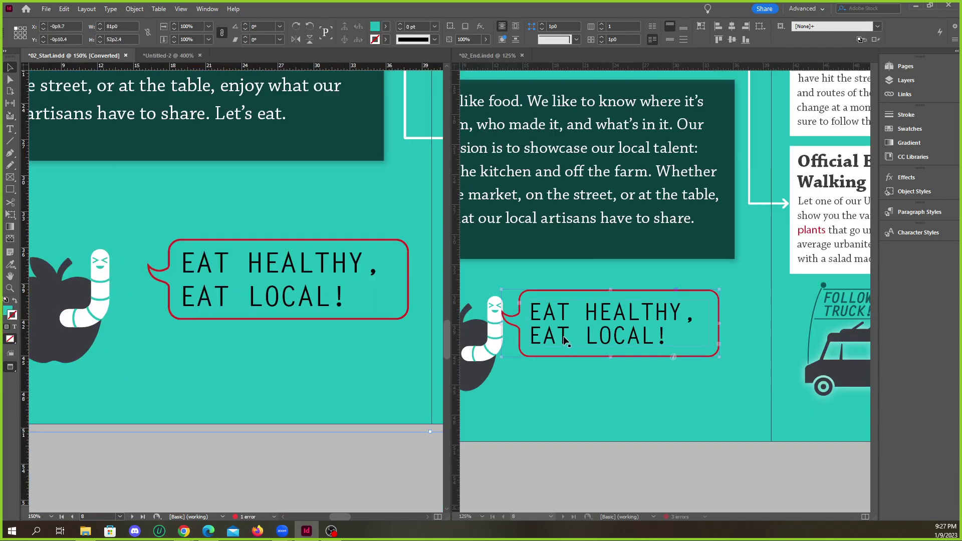
scroll(560, 341, "down", 1)
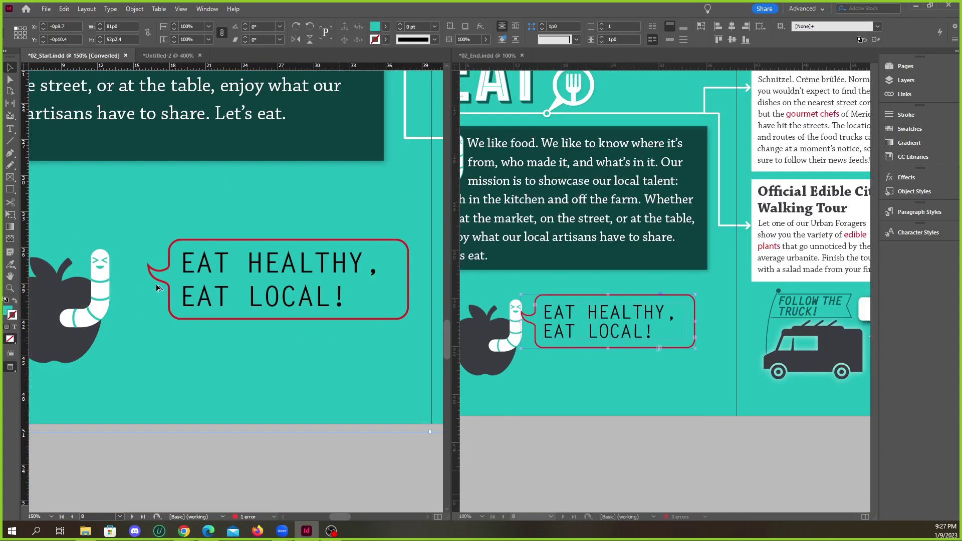
scroll(140, 294, "up", 1)
scroll(151, 294, "up", 1)
scroll(172, 303, "down", 5)
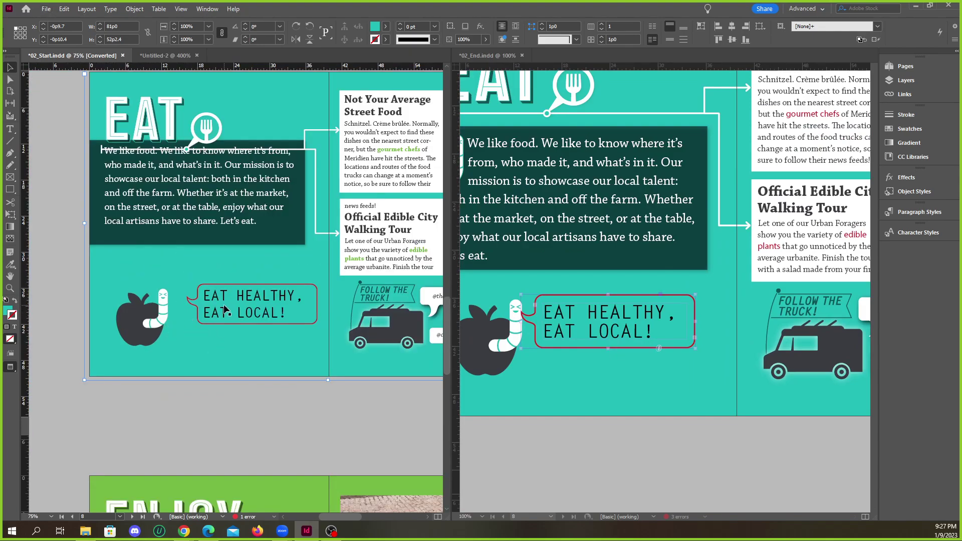
left_click(226, 312)
scroll(555, 364, "down", 2)
scroll(551, 365, "up", 1)
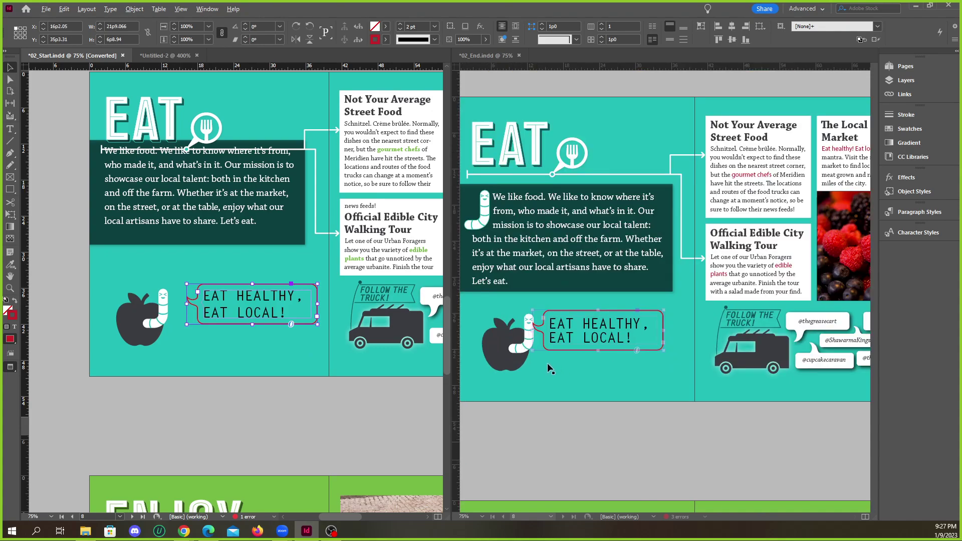
left_click_drag(261, 304, 242, 306)
key("ctrl+=")
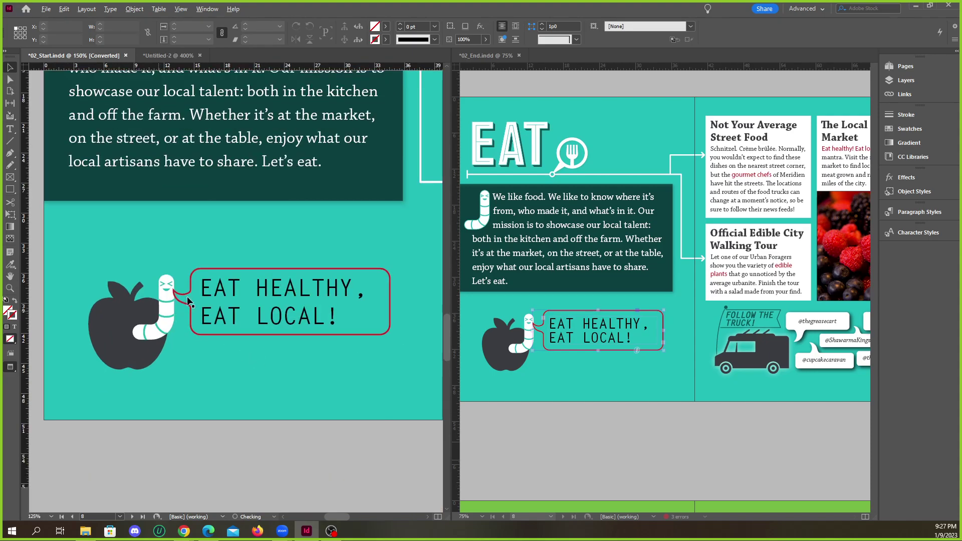
Compare the EAT spread in 02_Start.indd with the same spread and its neighbours in 02_End.indd.
left_click(290, 434)
key("ctrl+minus")
key("ctrl+minus")
key("ctrl+minus")
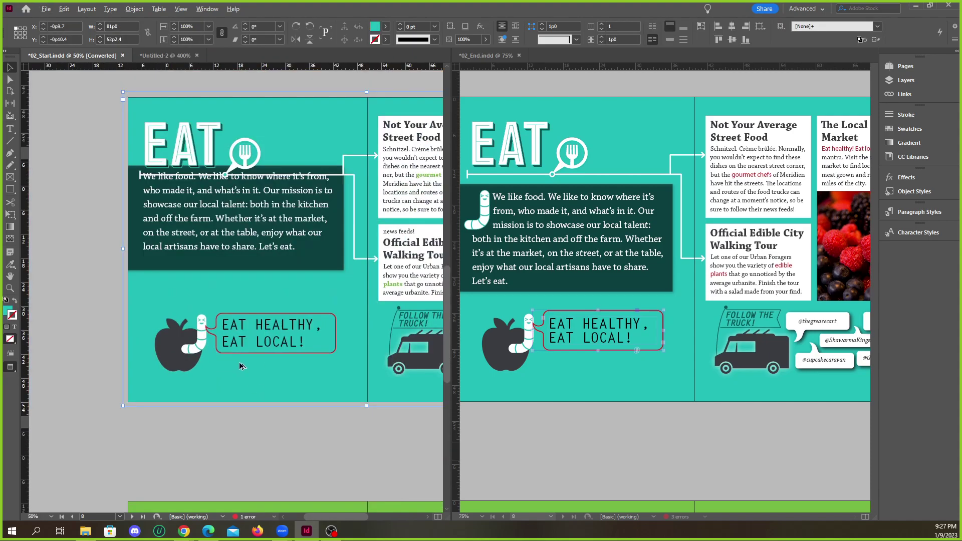
key("ctrl+minus")
key("ctrl+=")
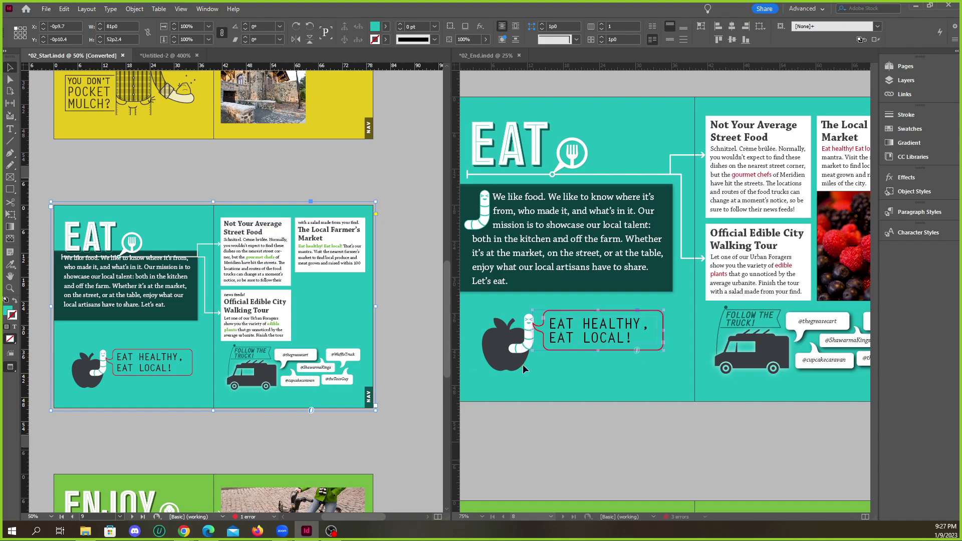
scroll(522, 363, "down", 2)
scroll(572, 367, "down", 2)
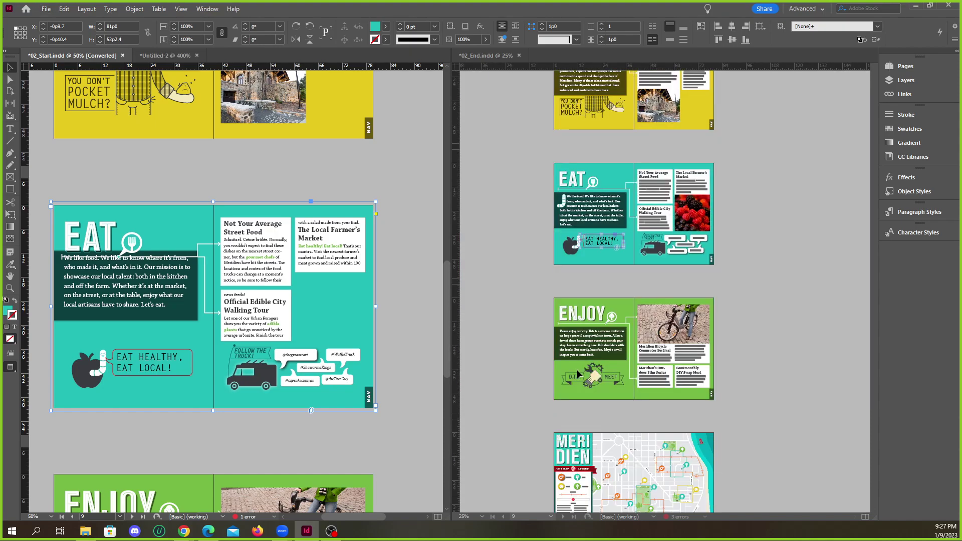
scroll(579, 371, "up", 3)
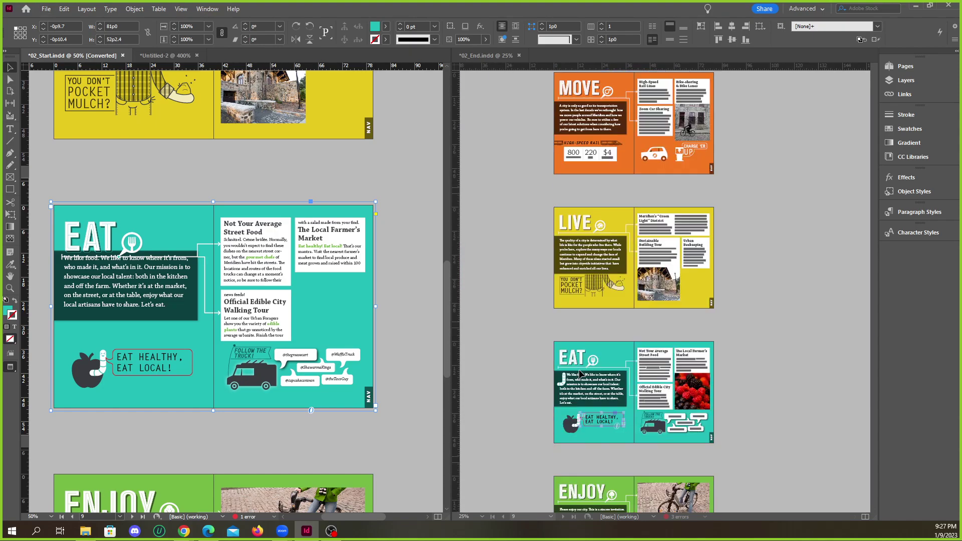
scroll(579, 371, "down", 2)
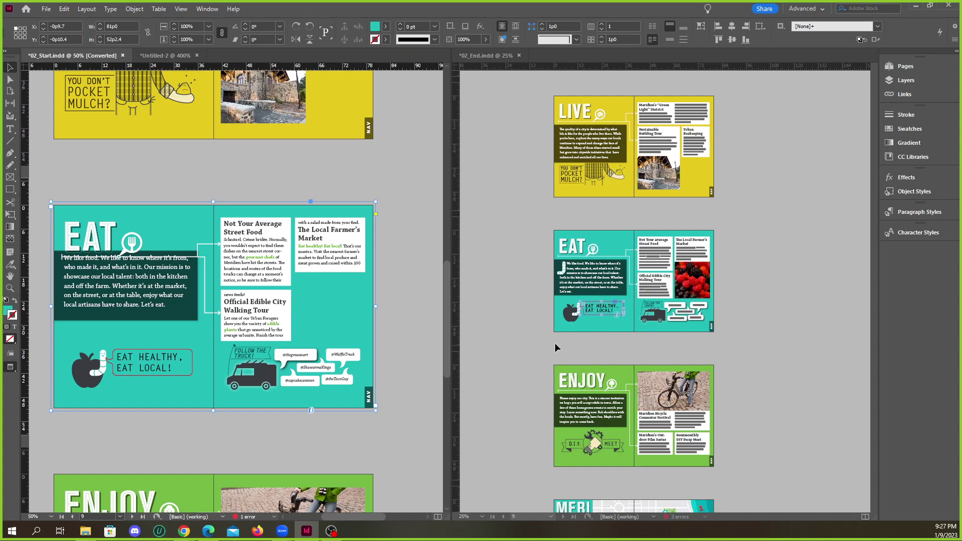
Show the frame edges, guides and pasteboard items around the EAT spread in 02_Start.indd.
left_click(140, 185)
key("w")
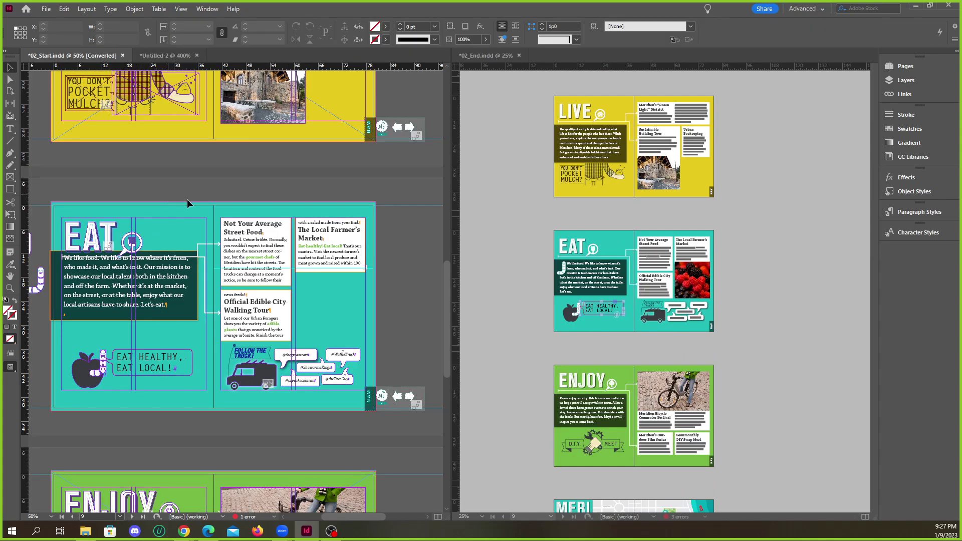
scroll(326, 302, "down", 1)
scroll(101, 297, "up", 4)
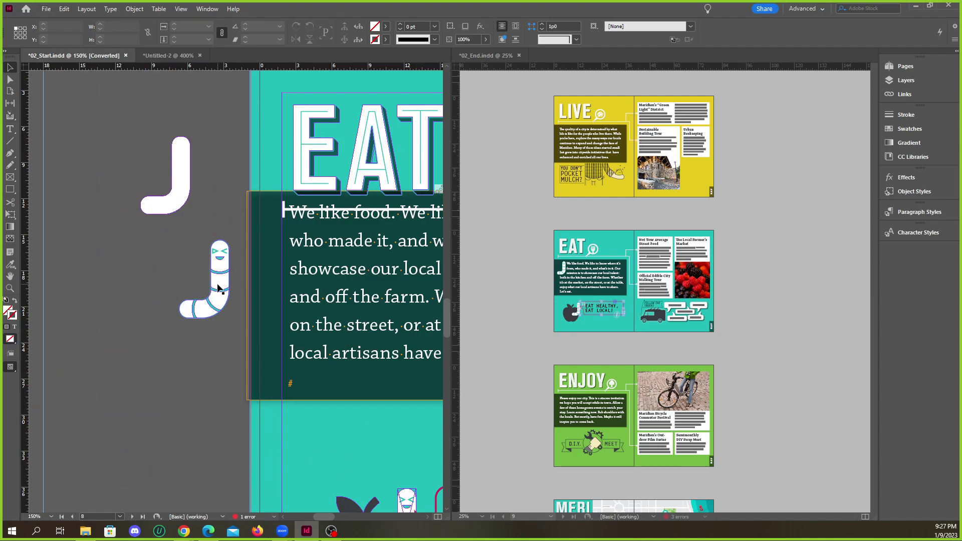
Move the smiling worm graphic on the 02_Start.indd pasteboard upward, to X -6p10.3, Y 12p8.8.
left_click(219, 288)
scroll(605, 272, "up", 5)
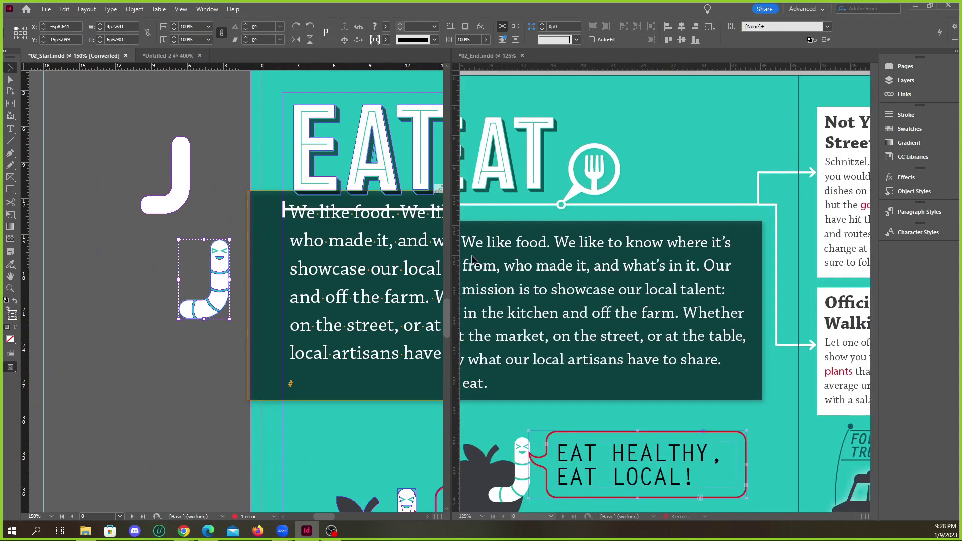
scroll(305, 249, "up", 3)
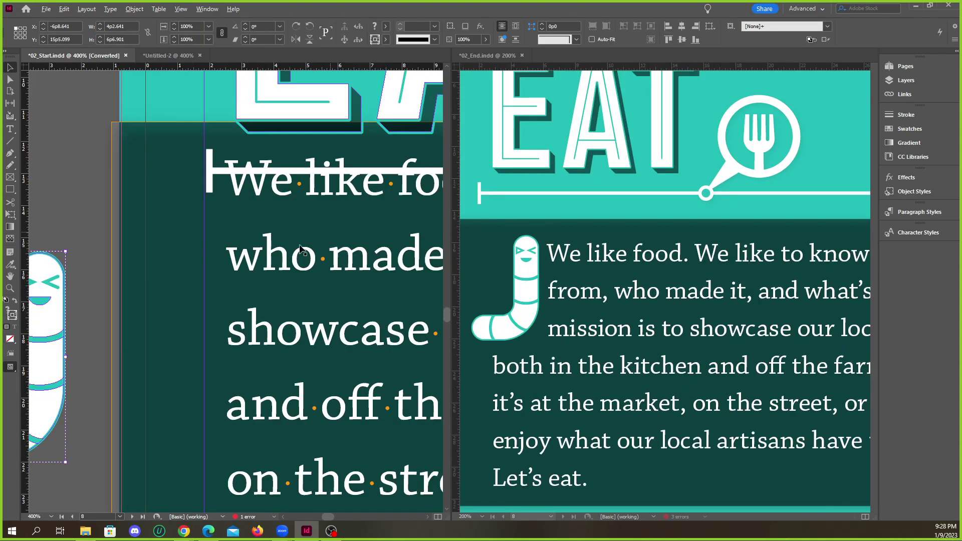
scroll(171, 247, "down", 3)
left_click_drag(130, 243, 128, 274)
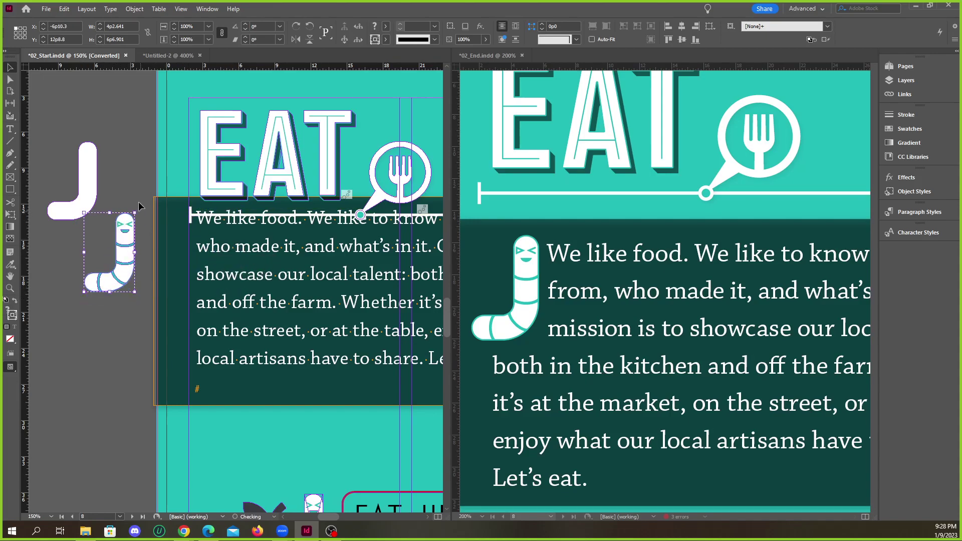
left_click(143, 280)
Examine the speech bubble's frame and its text formatting beside the apple in 02_Start.indd.
scroll(241, 307, "down", 6)
scroll(362, 262, "up", 3)
scroll(155, 272, "down", 3)
scroll(234, 261, "down", 1)
scroll(226, 253, "up", 2)
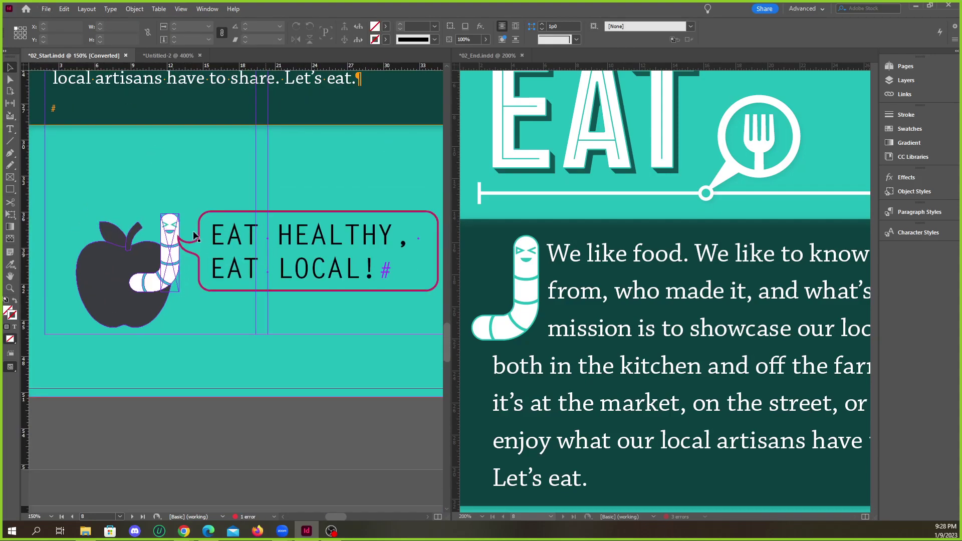
left_click(224, 236)
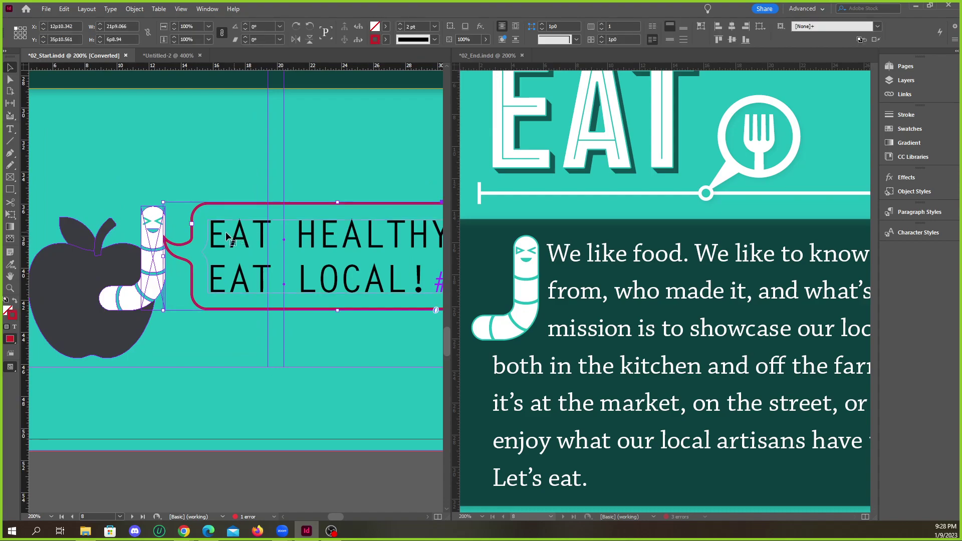
left_click(214, 179)
left_click(231, 234)
double_click(244, 236)
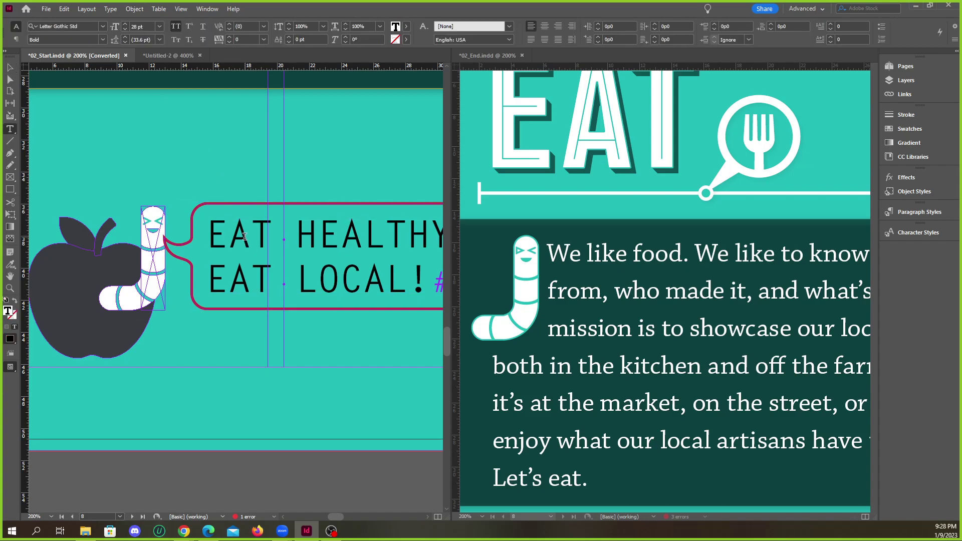
key("Escape")
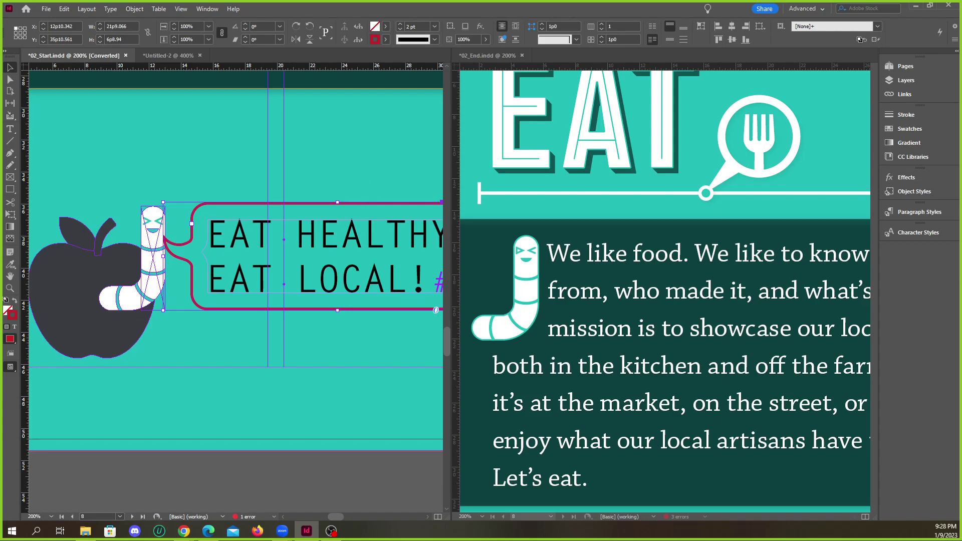
Move the dark intro text frame in 02_Start.indd down so it sits below the white rule under the EAT heading.
key("alt+Tab")
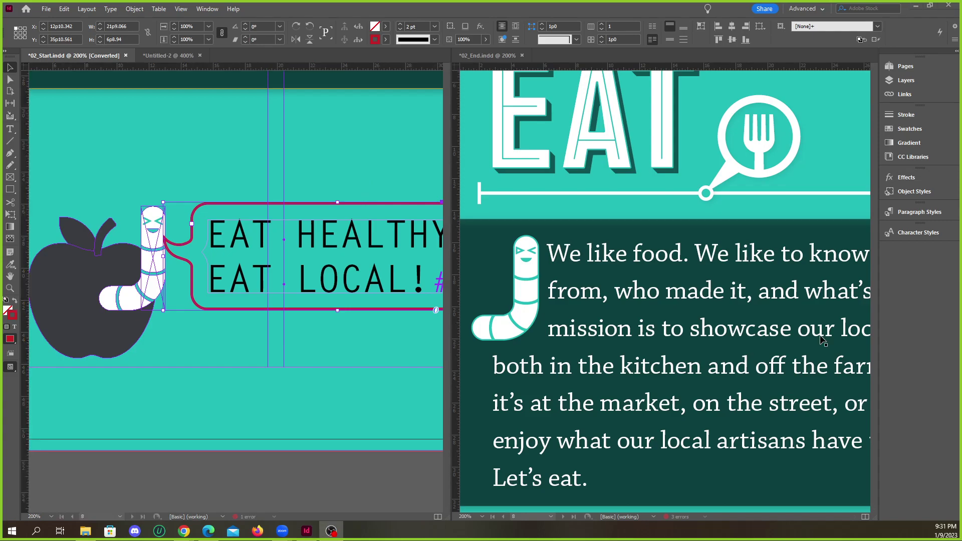
scroll(305, 347, "down", 2)
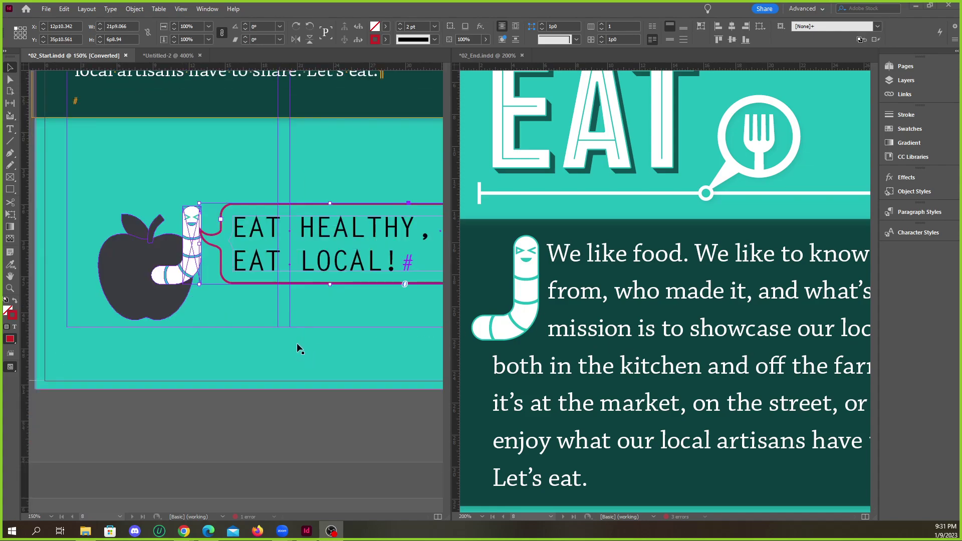
scroll(252, 328, "up", 8)
scroll(339, 337, "down", 2)
scroll(238, 323, "up", 2)
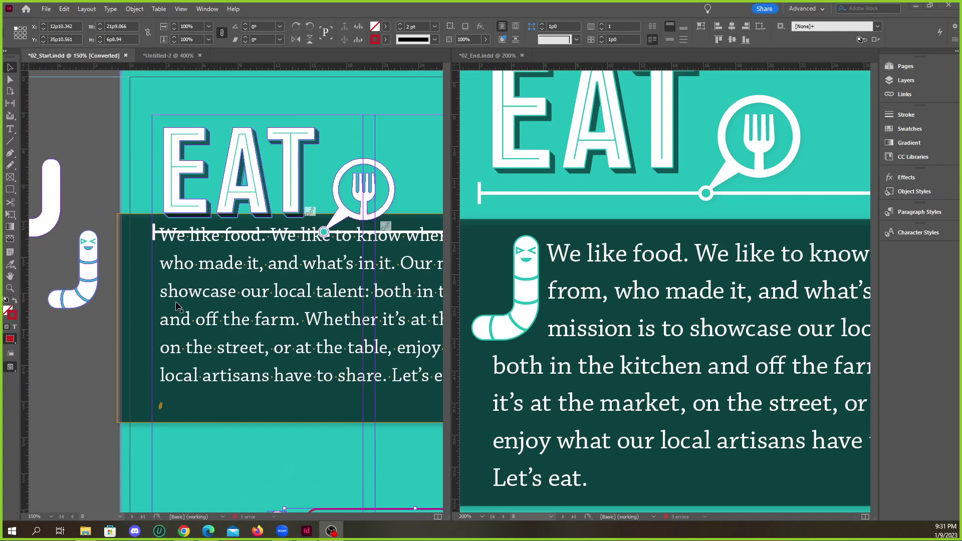
left_click(107, 322)
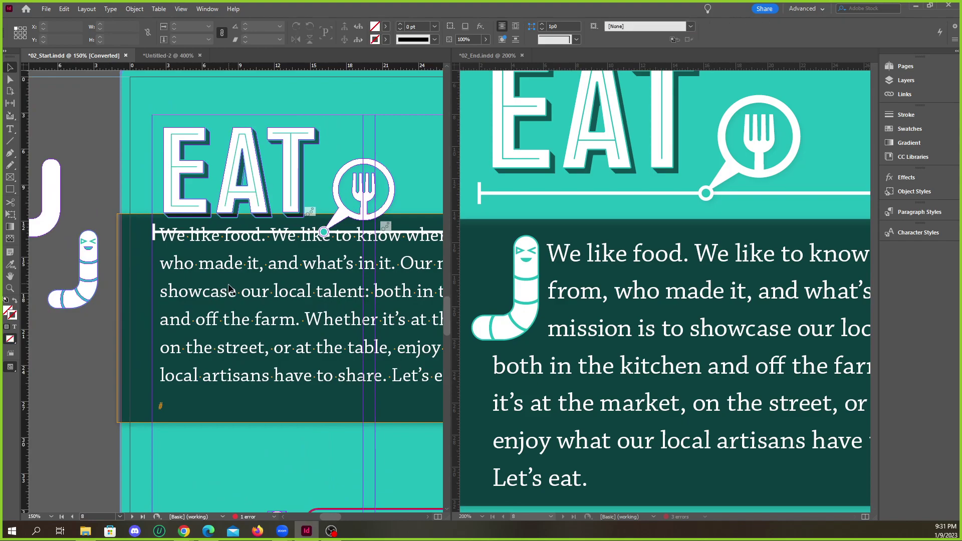
scroll(228, 289, "down", 2)
scroll(253, 308, "down", 1)
left_click_drag(252, 308, 275, 314)
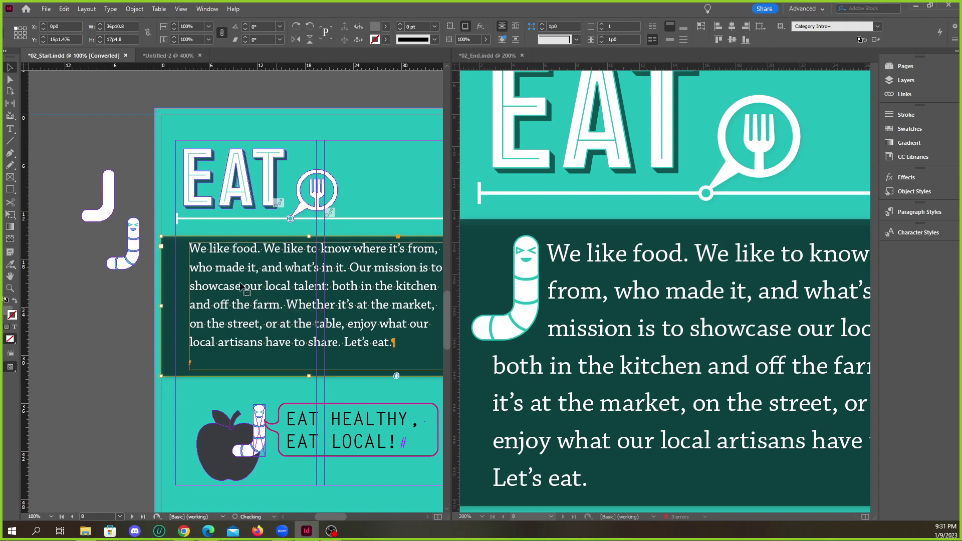
mouse_move(234, 282)
left_mouse_down()
mouse_move(254, 290)
mouse_move(234, 281)
left_mouse_up()
left_click(133, 321)
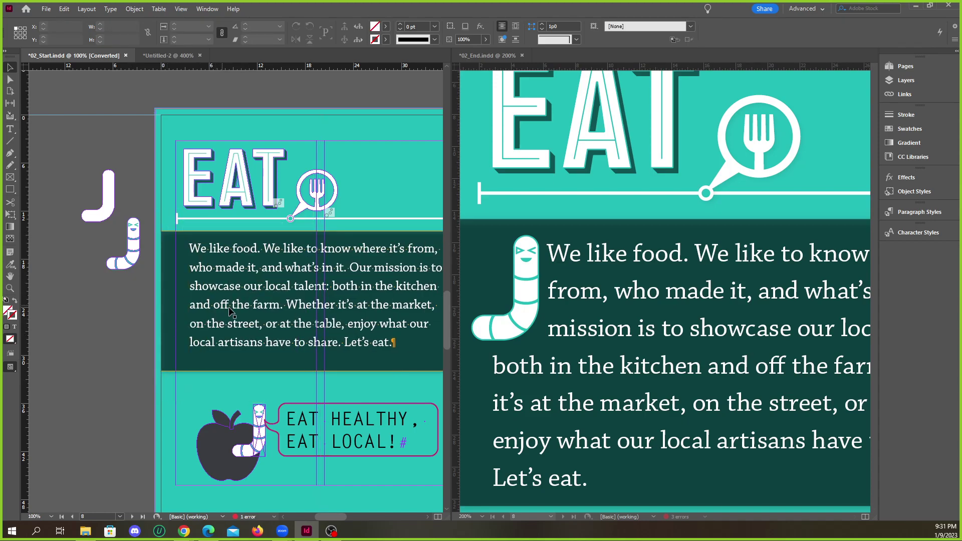
Place the pasteboard worm graphic over the start of the intro paragraph at X 0p11.3, Y 15p3.
scroll(138, 255, "up", 2)
left_click_drag(136, 254, 224, 292)
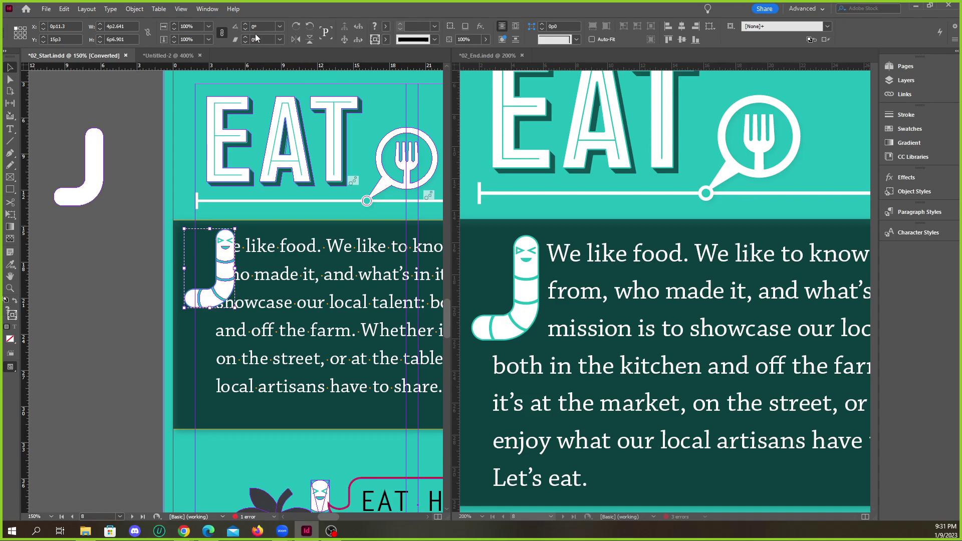
Apply a bounding-box text wrap to the worm graphic over the intro paragraph.
left_click(516, 30)
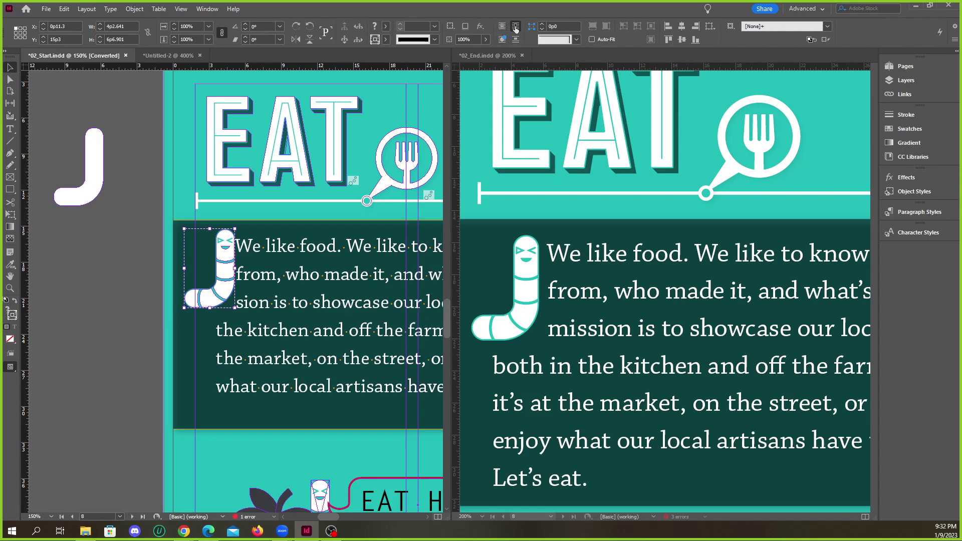
left_click(502, 40)
left_click(502, 39, "alt")
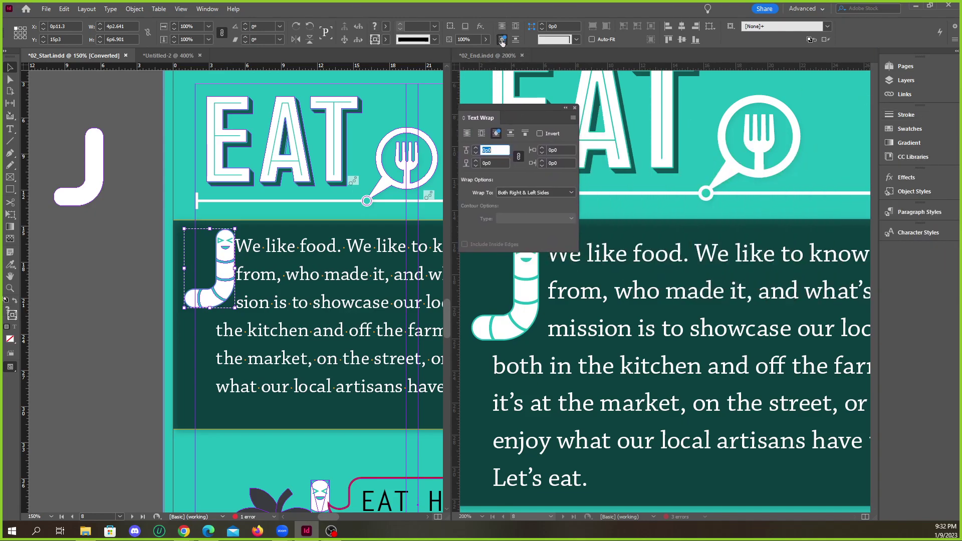
left_click_drag(523, 113, 375, 116)
left_click(380, 107)
left_click(223, 257)
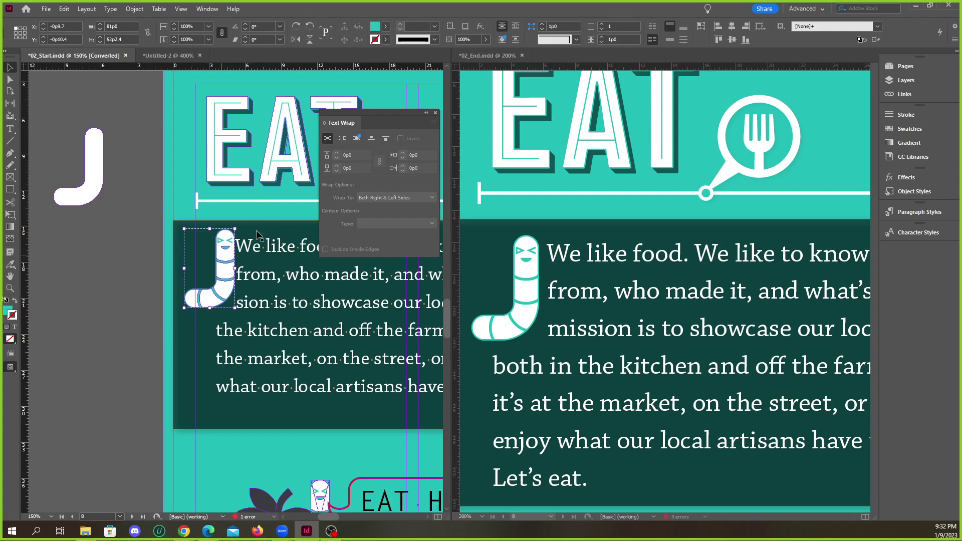
left_click(342, 140)
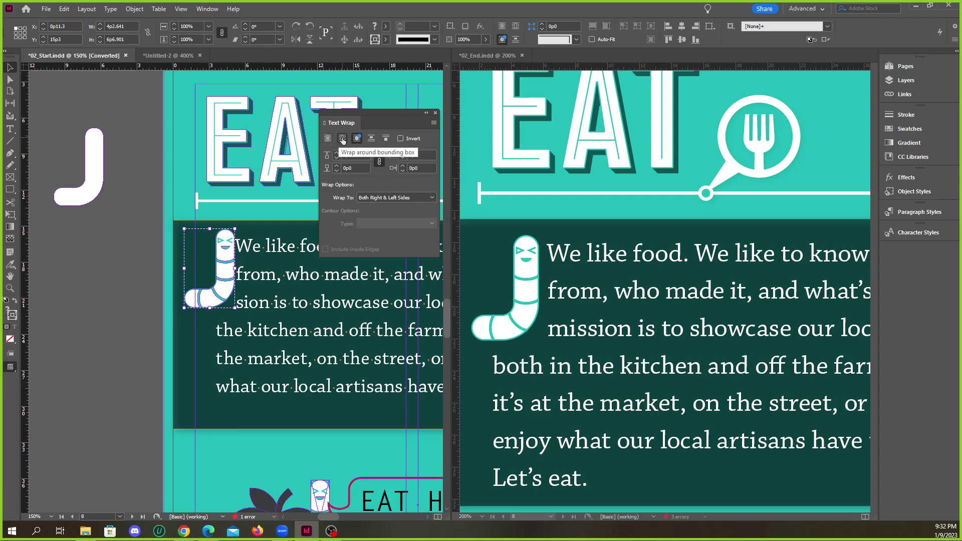
left_click(436, 113)
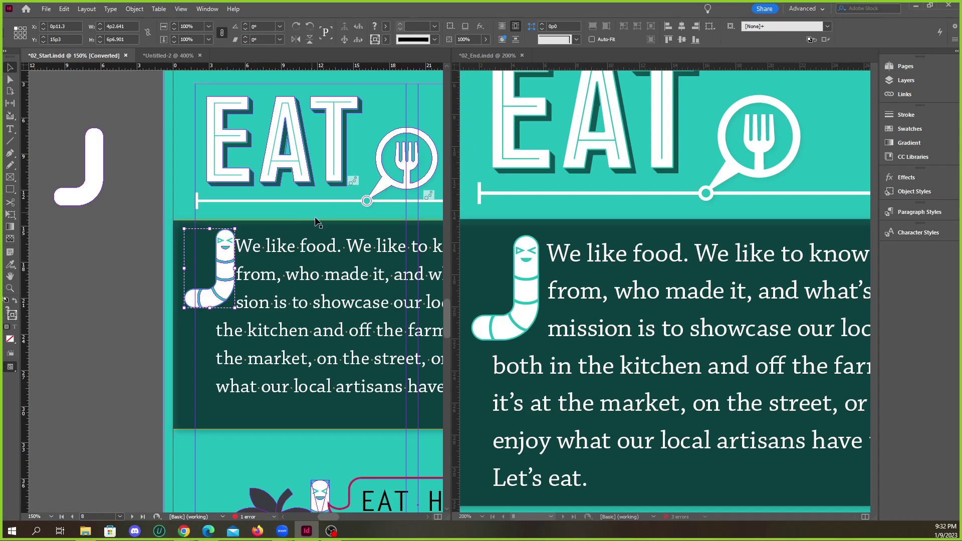
Move the worm graphic right to X 1p8.3 and set all four of its text wrap offsets to 0p6.
scroll(228, 257, "up", 3)
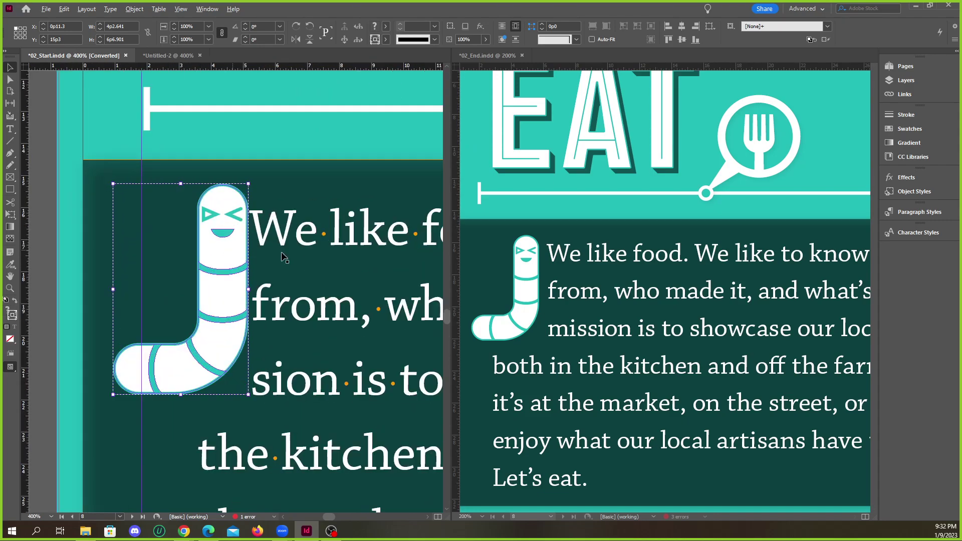
mouse_move(241, 263)
left_mouse_down()
mouse_move(331, 275)
mouse_move(265, 278)
mouse_move(234, 262)
mouse_move(259, 263)
left_mouse_up()
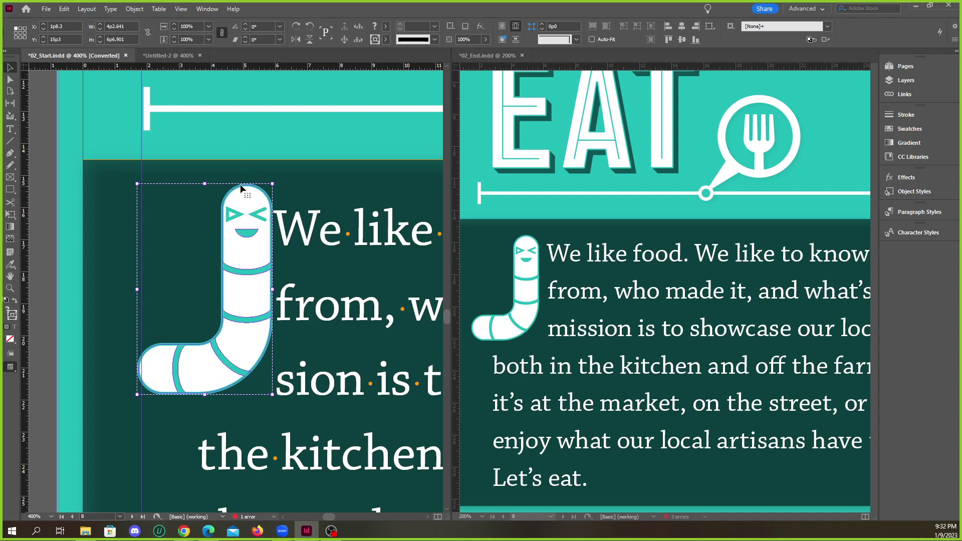
left_click(206, 9)
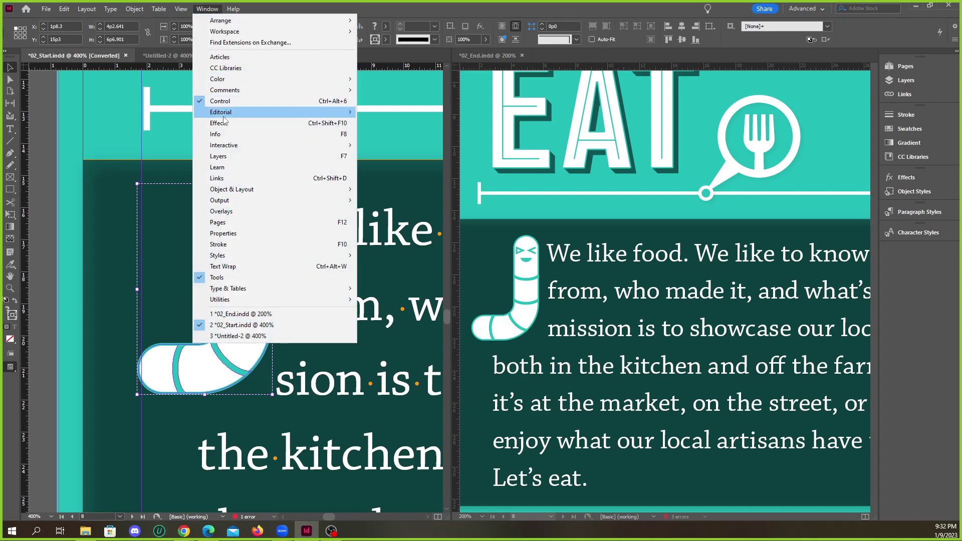
left_click(235, 266)
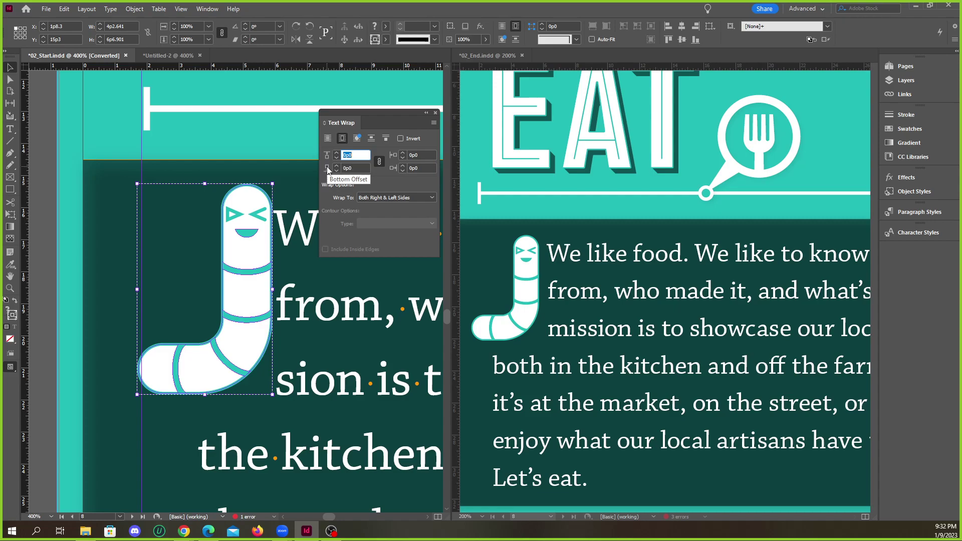
left_click(380, 162)
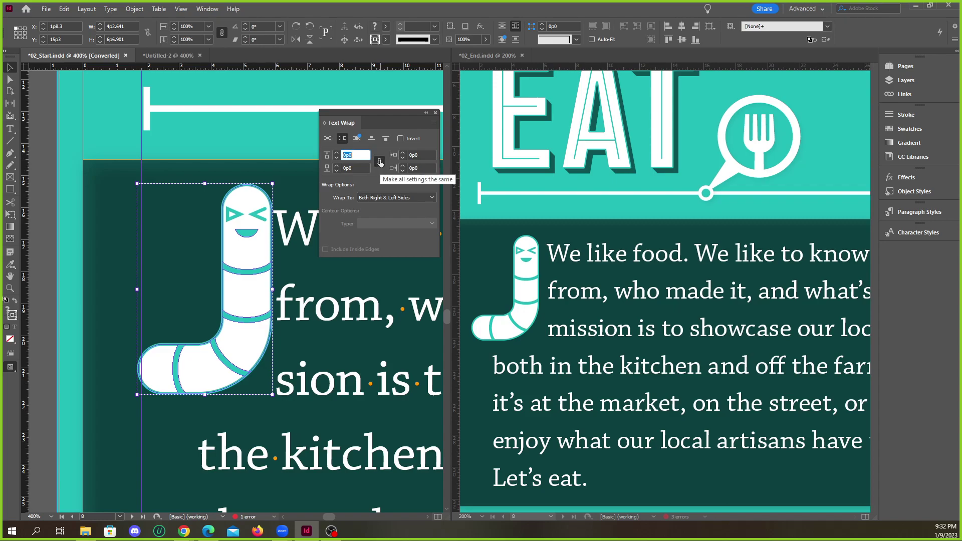
left_click(336, 152)
left_click(337, 152)
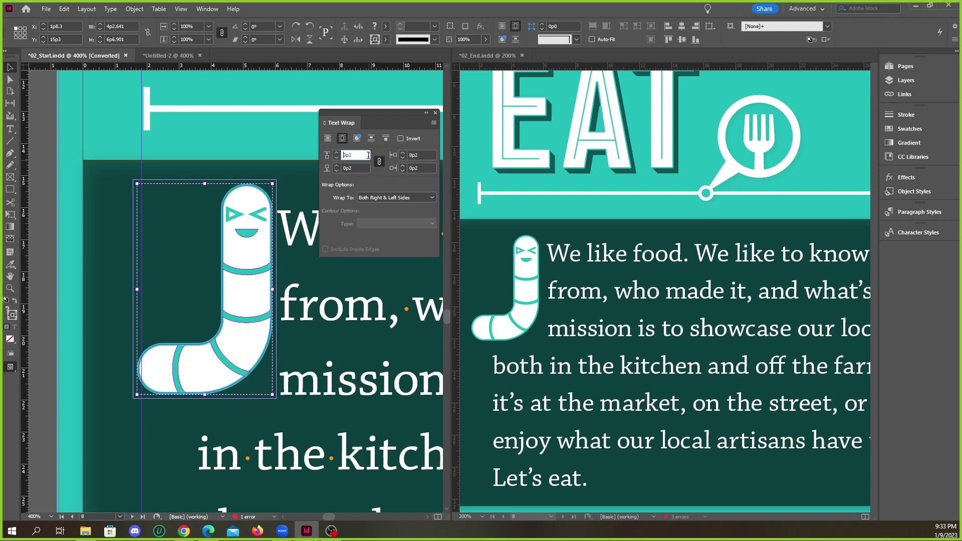
left_click(336, 153)
left_click(336, 152)
left_click(336, 152)
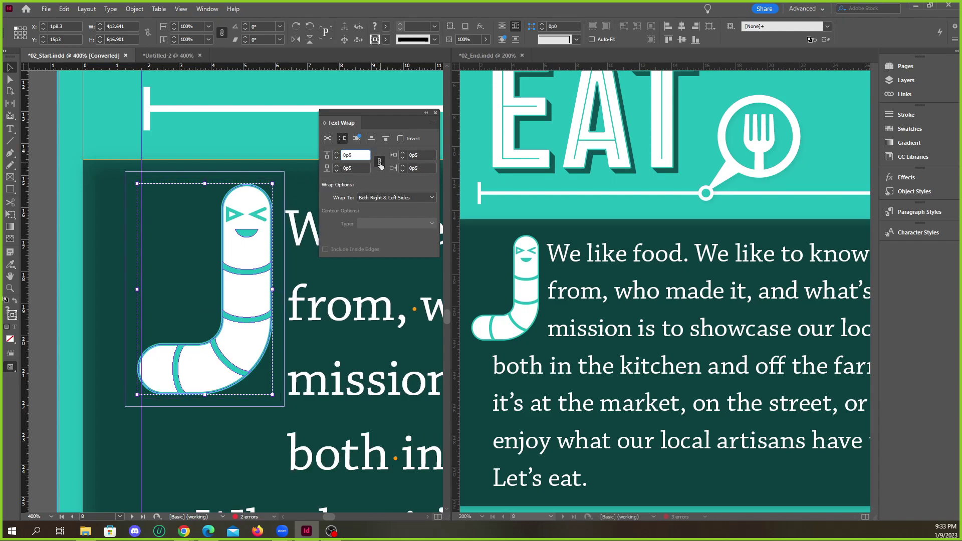
left_click(336, 152)
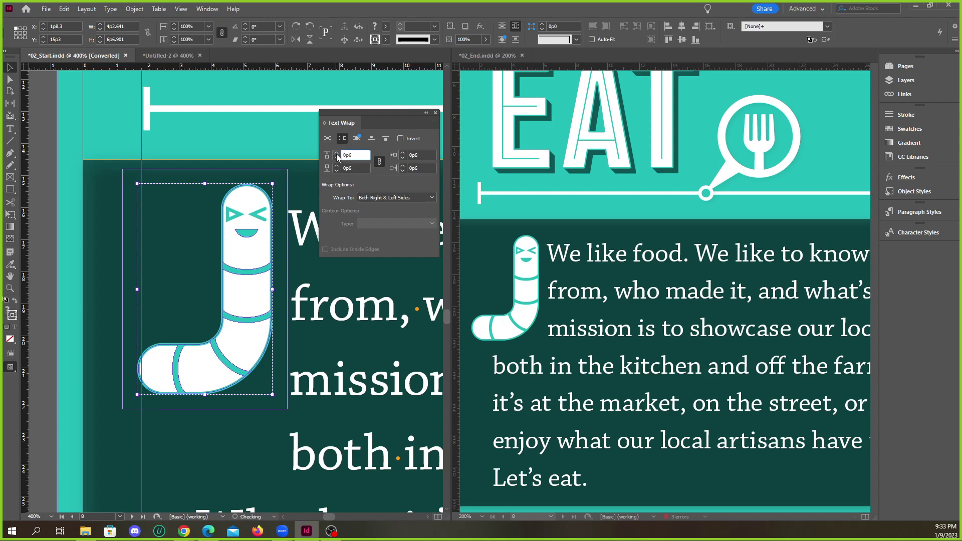
Move the worm graphic to X 1p10.7, Y 14p7 and reset all four text wrap offsets to 0p0.
left_click_drag(255, 349, 239, 338)
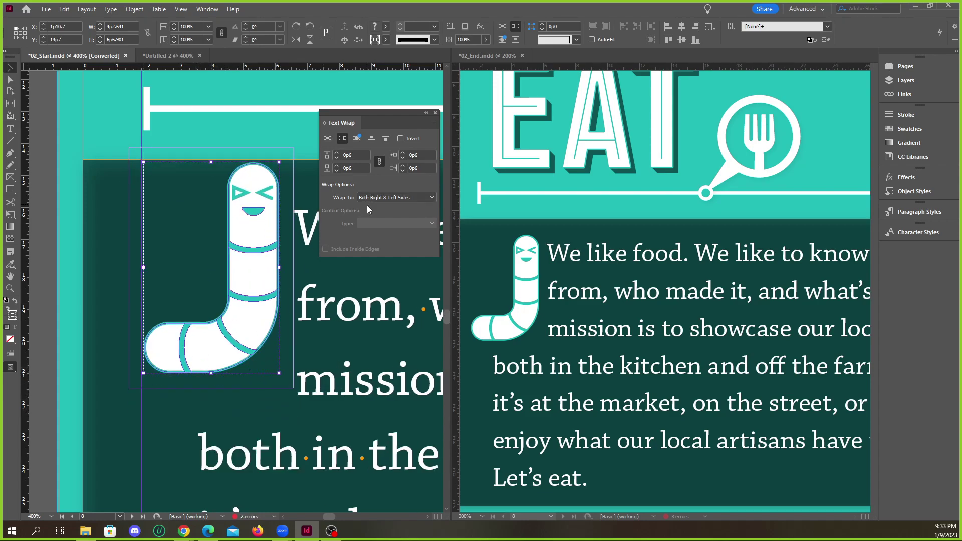
left_click(336, 170)
left_click(336, 170)
left_click(336, 171)
left_click(337, 171)
left_click(337, 170)
left_click(337, 170)
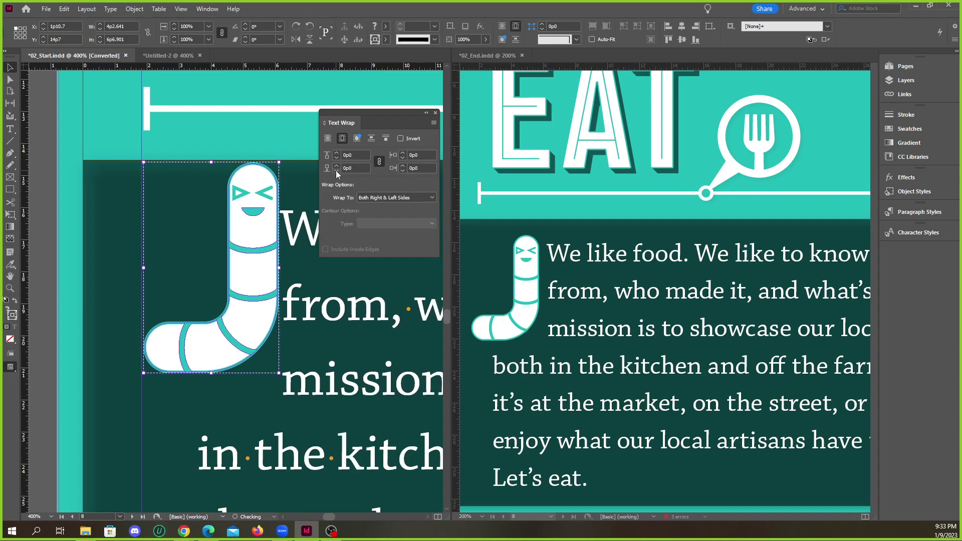
Unlink the worm graphic's text wrap offsets and set only the right offset to 0p6.
left_click(379, 162)
left_click(404, 166)
left_click(403, 166)
left_click(403, 166)
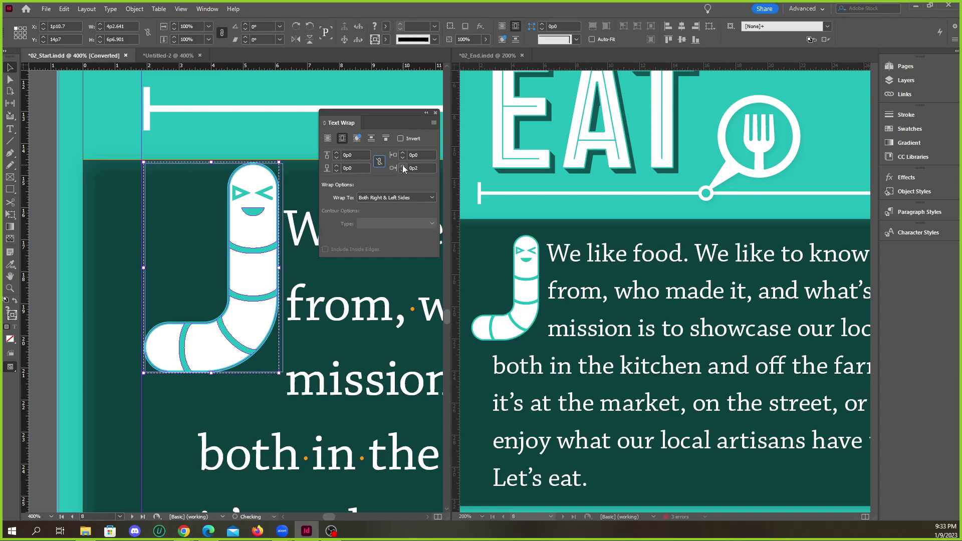
left_click(403, 166)
left_click(403, 166)
left_click(403, 165)
left_click(403, 166)
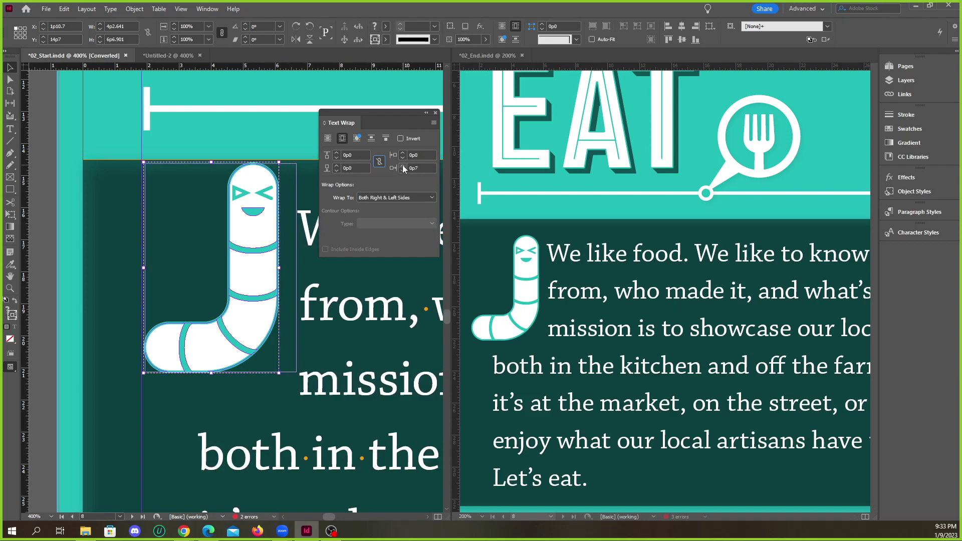
left_click(403, 170)
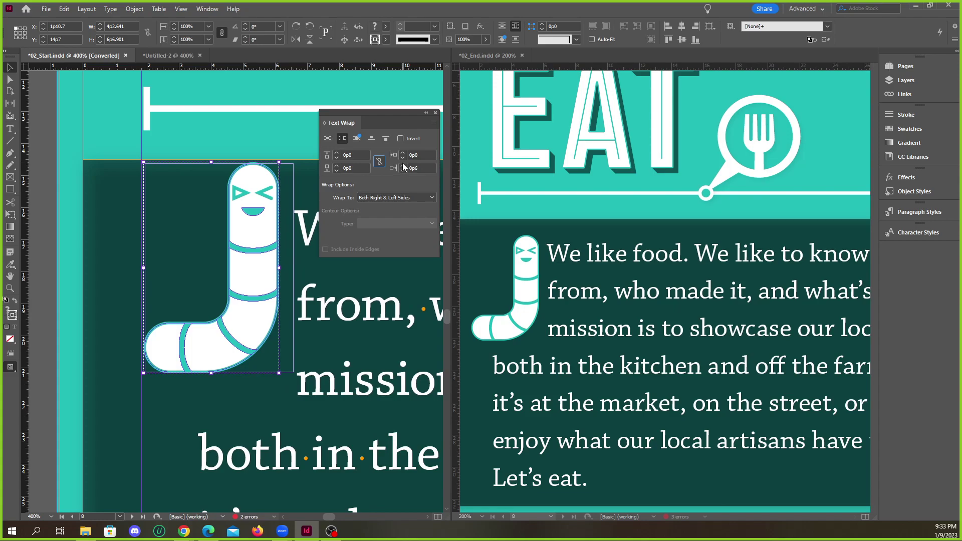
Examine the worm graphic's text wrap settings in 02_End.indd and compare them with those in 02_Start.indd.
left_click(531, 281)
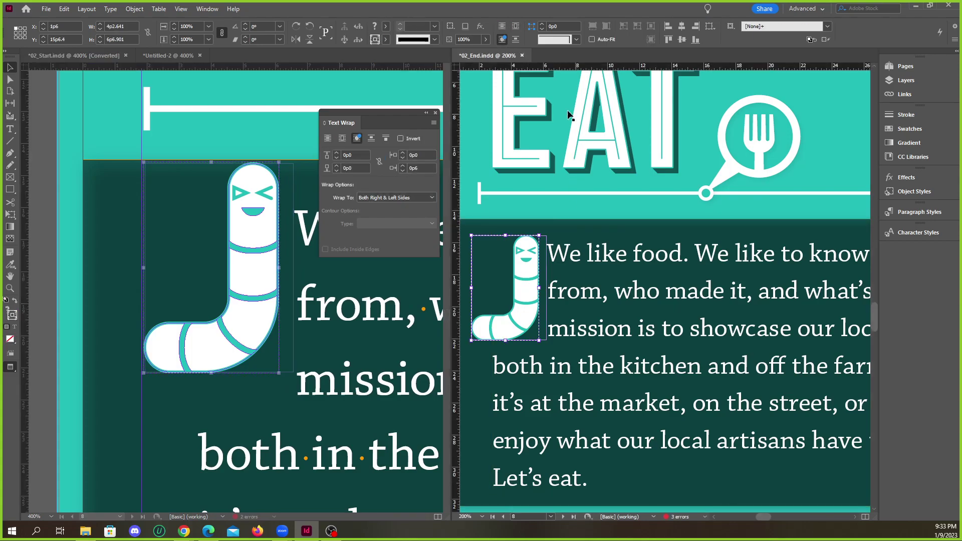
left_click(207, 9)
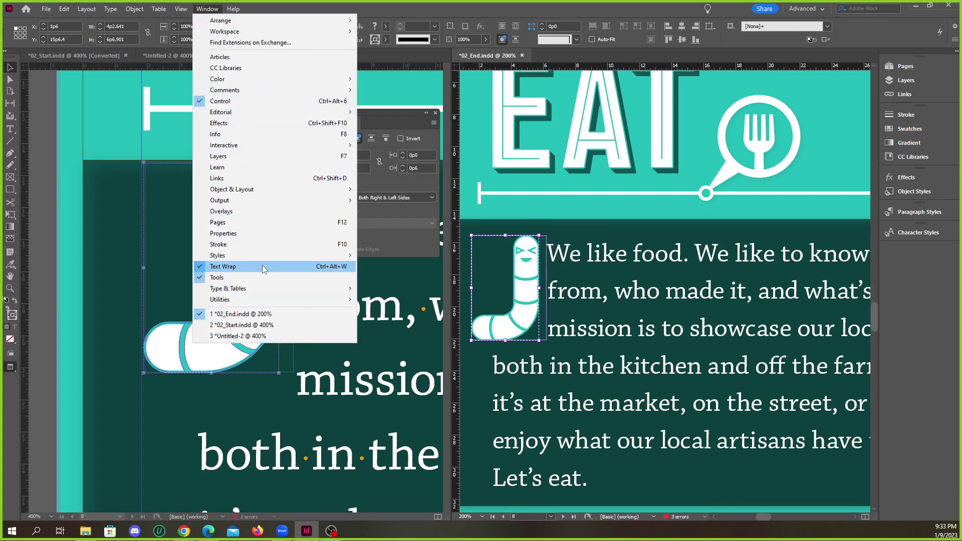
left_click(382, 119)
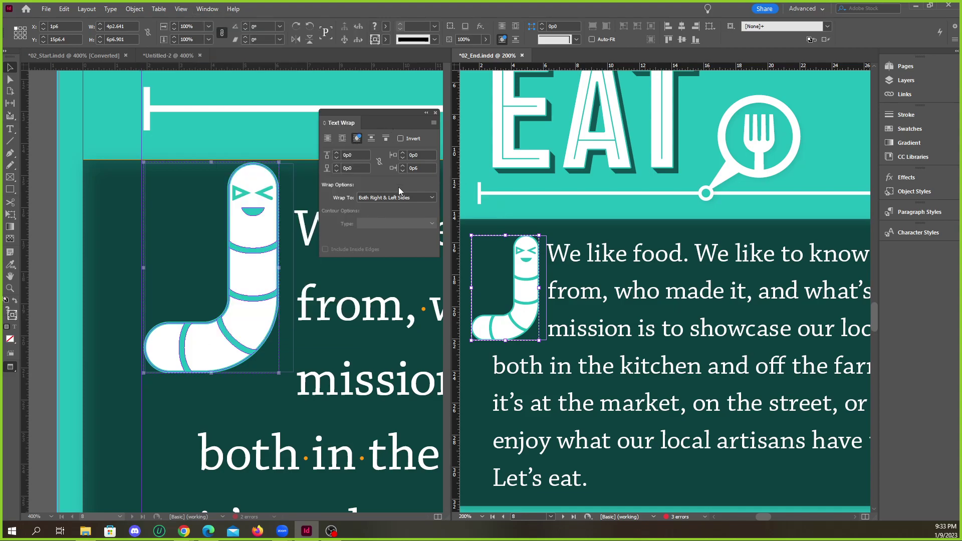
left_click(418, 167)
left_click(249, 236)
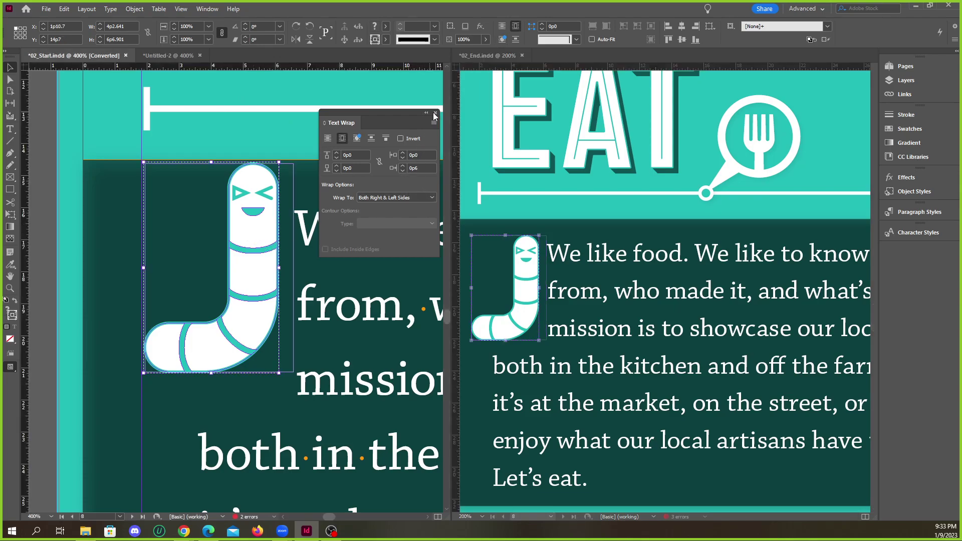
Close the text wrap settings and move the worm graphic in 02_Start.indd to X 1p10, Y 15p4.24.
left_click(403, 165)
left_click(436, 114)
left_click_drag(255, 236, 253, 266)
scroll(173, 265, "down", 3)
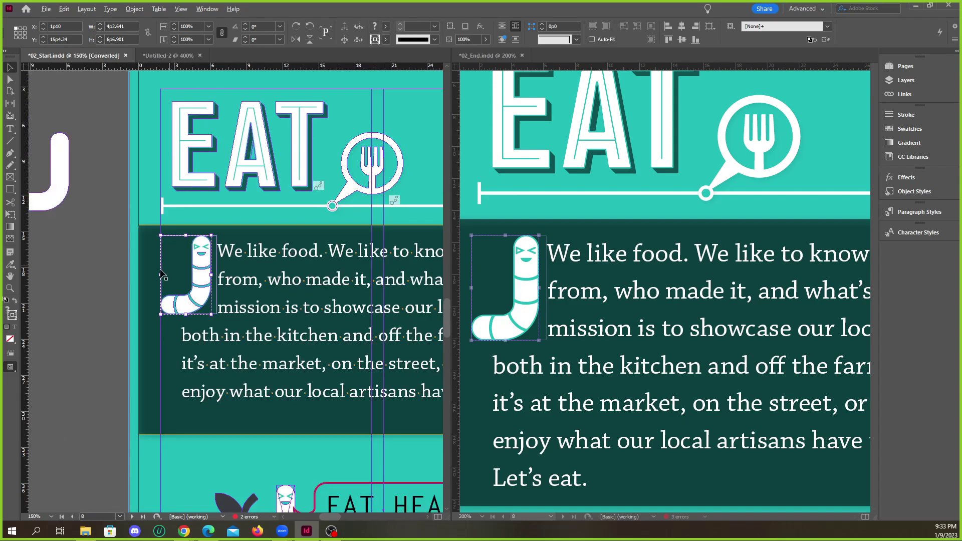
Extend the intro text frame downward to a height of 19p9 to make room for its overset last line.
left_click(86, 280)
scroll(86, 280, "down", 1)
scroll(128, 324, "down", 1)
scroll(129, 324, "up", 1)
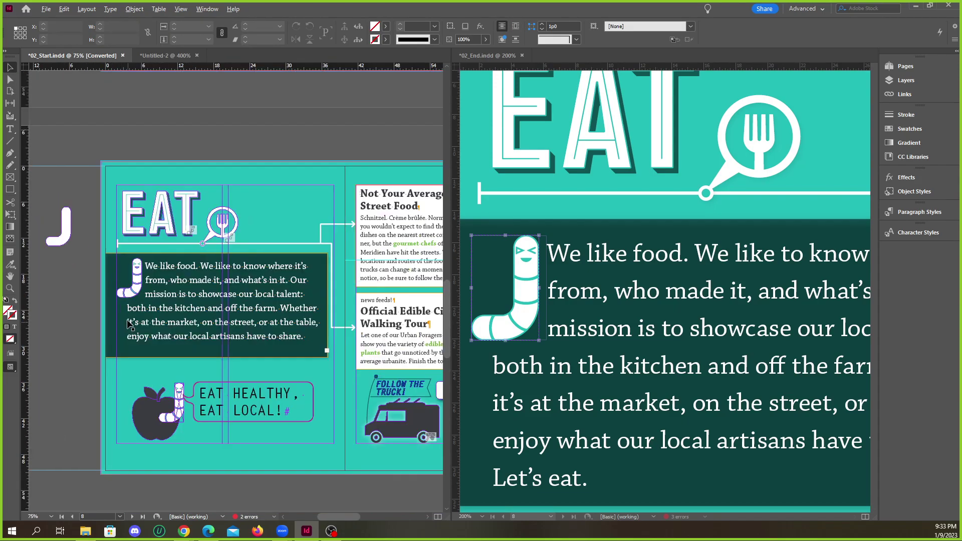
left_click(175, 326)
scroll(151, 328, "up", 1)
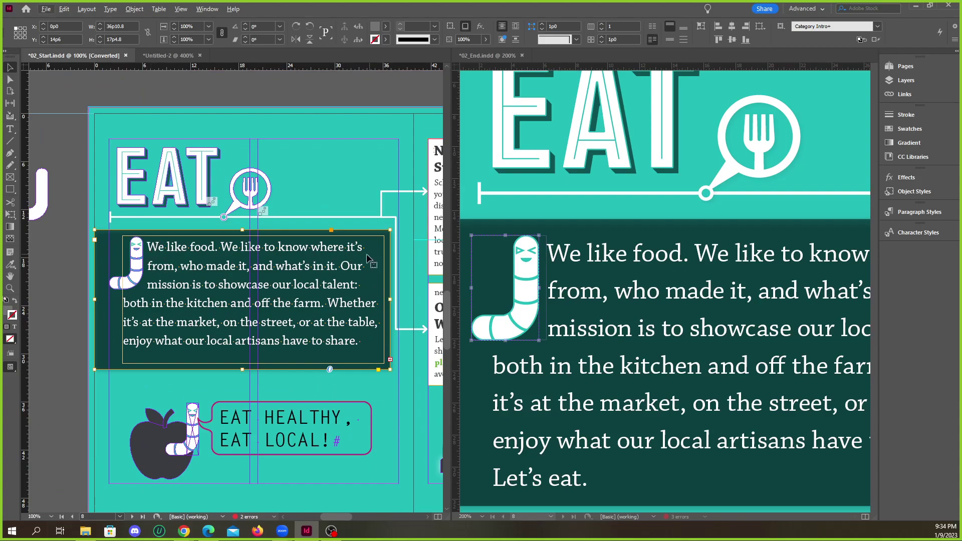
scroll(150, 300, "up", 1)
scroll(128, 293, "down", 1)
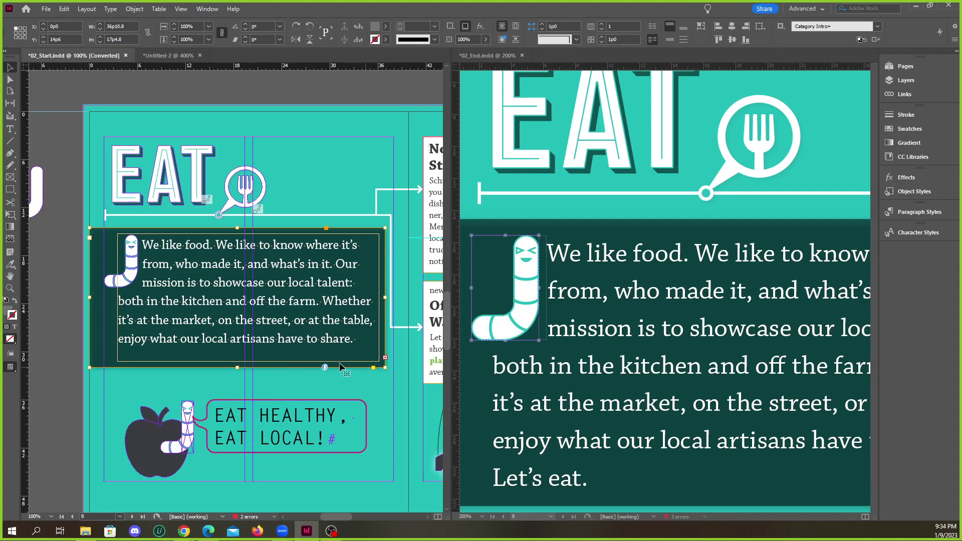
left_click_drag(236, 367, 239, 386)
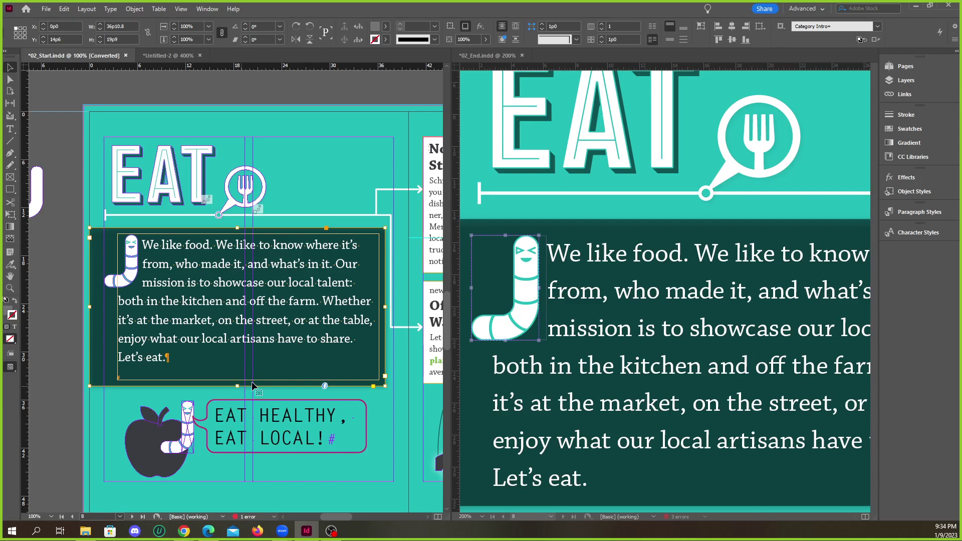
Delete the empty paragraph after "Let's eat." and shorten the intro text frame to a height of 17p11.2.
double_click(218, 365)
key("BackSpace")
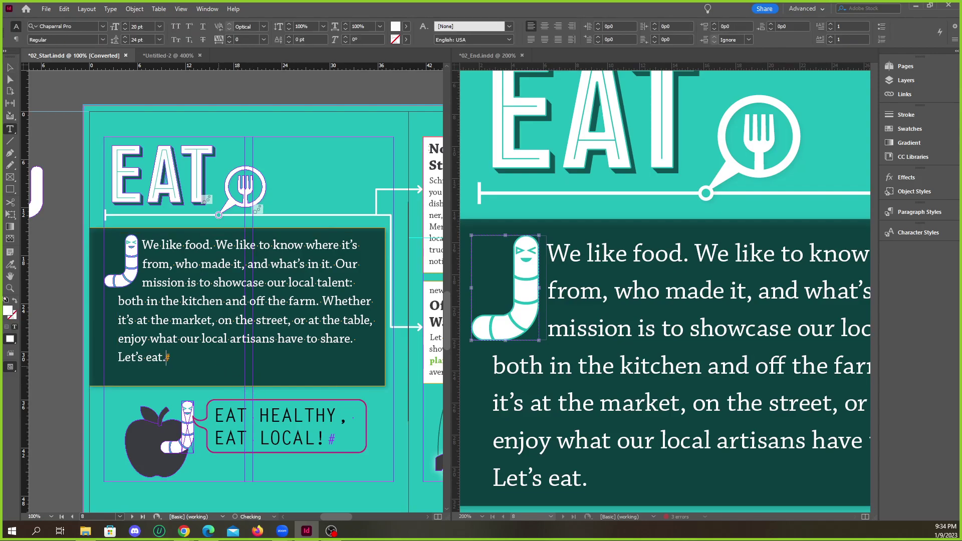
left_click(10, 68)
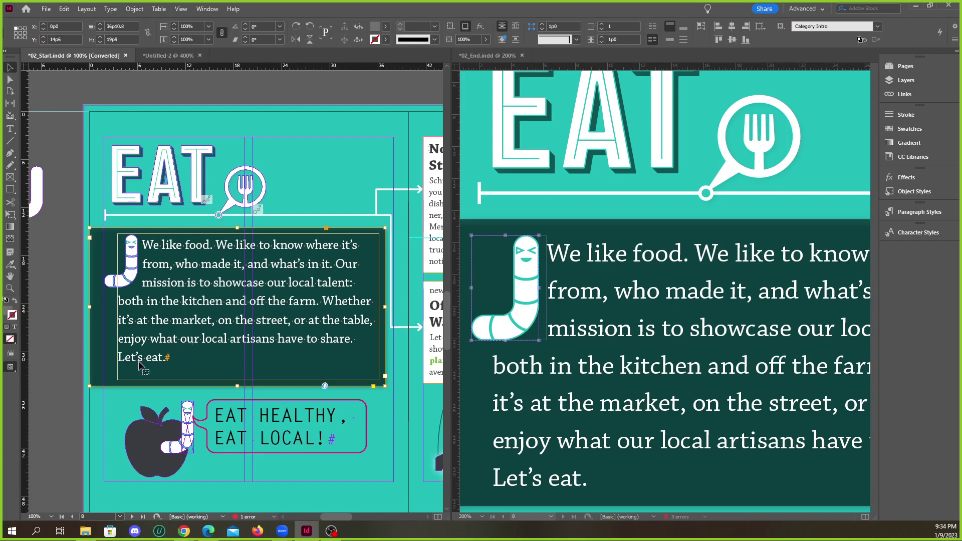
double_click(238, 386)
left_click_drag(237, 368, 237, 371)
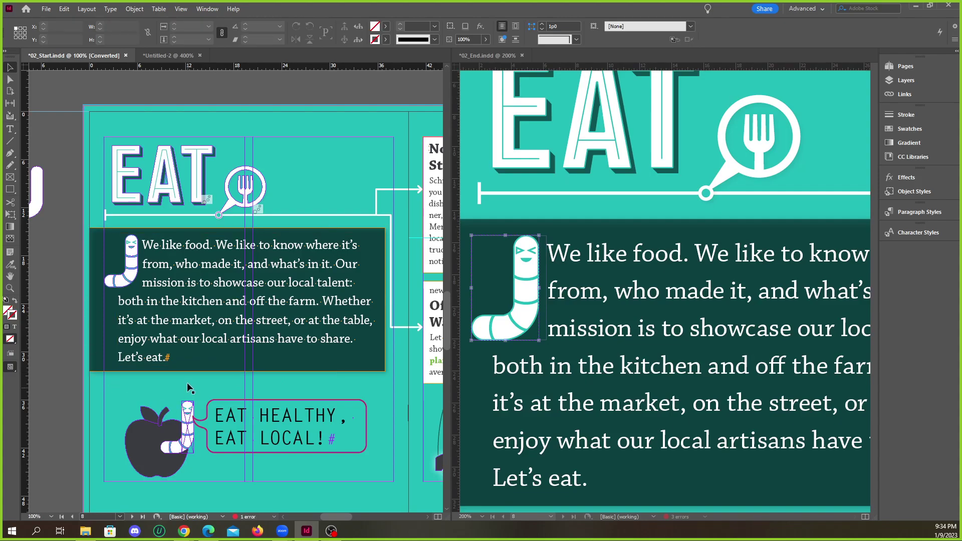
Restore the paragraph return after "Let's eat." and resize the intro text frame to a height of 17p10.6.
scroll(222, 341, "down", 2)
scroll(215, 351, "up", 3)
double_click(187, 362)
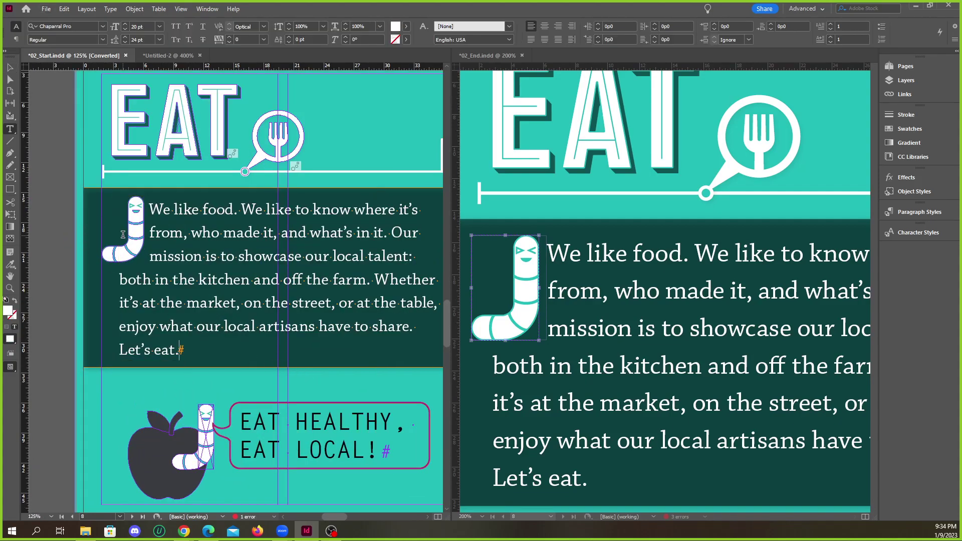
left_click(10, 66)
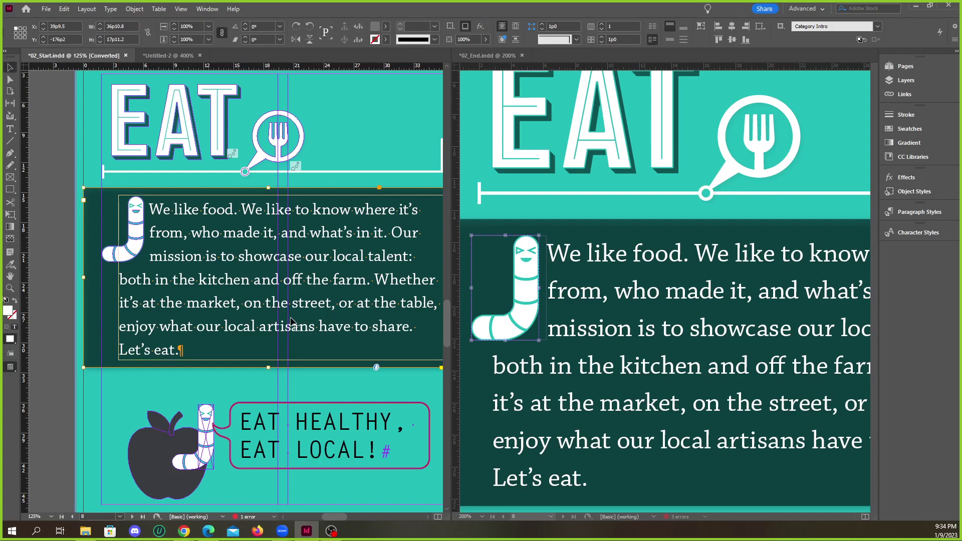
left_click_drag(268, 367, 267, 392)
double_click(173, 378)
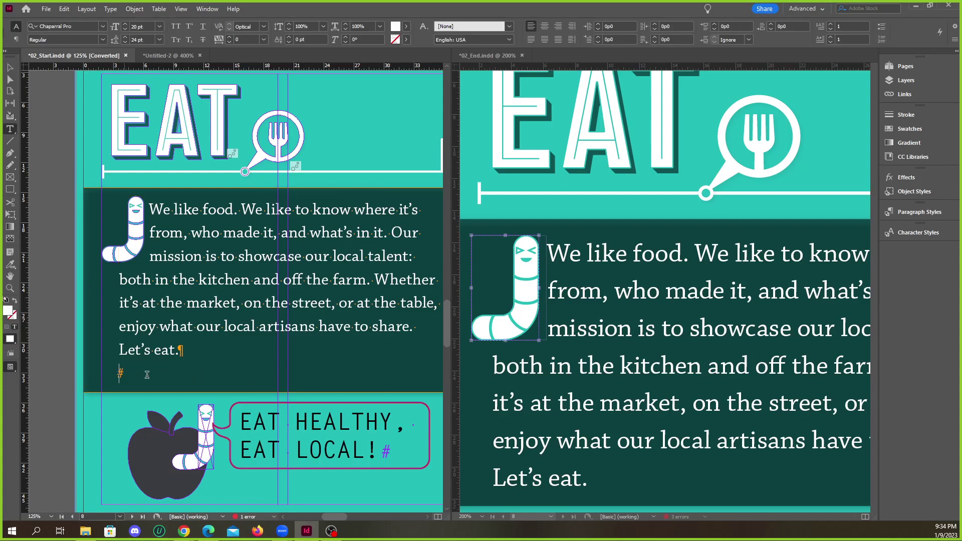
left_click(10, 67)
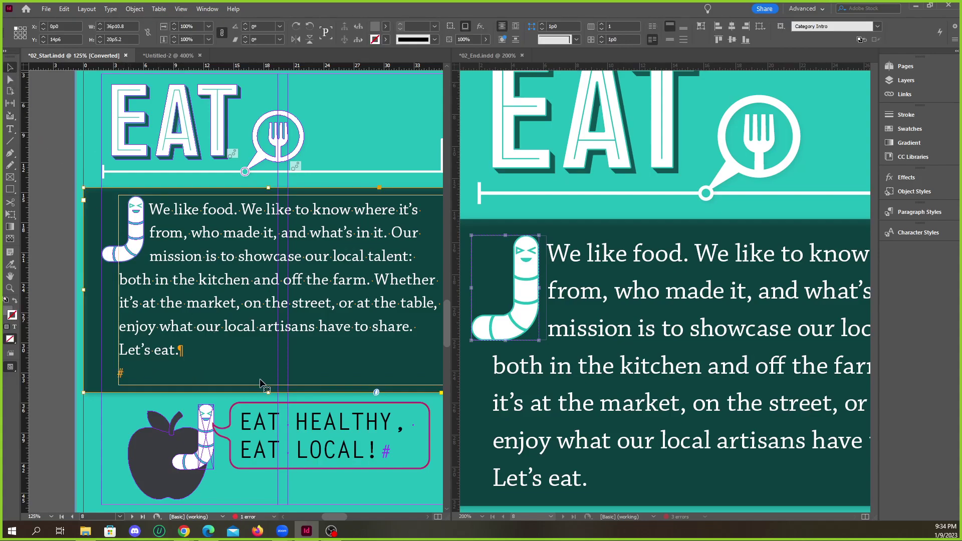
left_click_drag(269, 394, 269, 368)
scroll(186, 353, "down", 1)
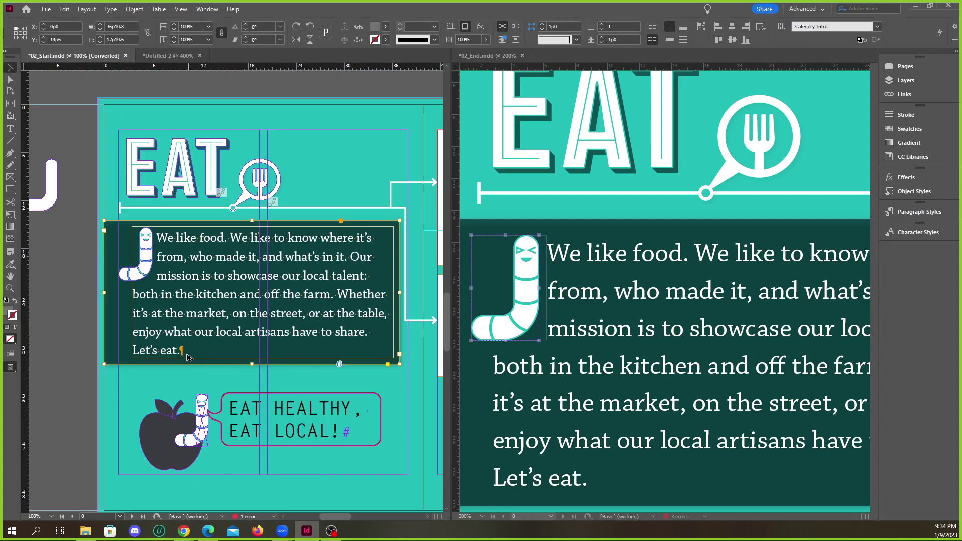
Extend the intro text frame slightly downward to a height of 18p4.
scroll(403, 356, "up", 2)
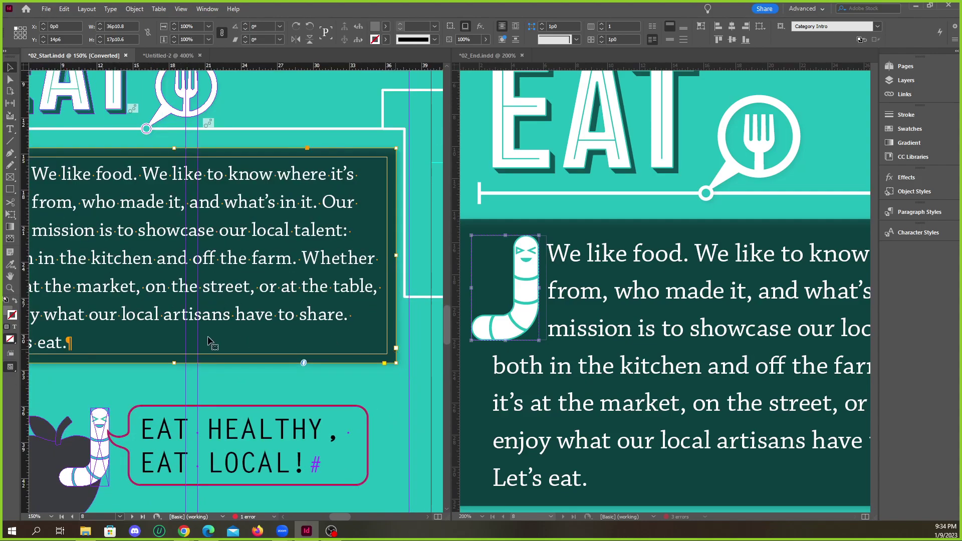
scroll(300, 350, "down", 1)
mouse_move(196, 362)
left_mouse_down()
mouse_move(196, 374)
mouse_move(194, 365)
left_mouse_up()
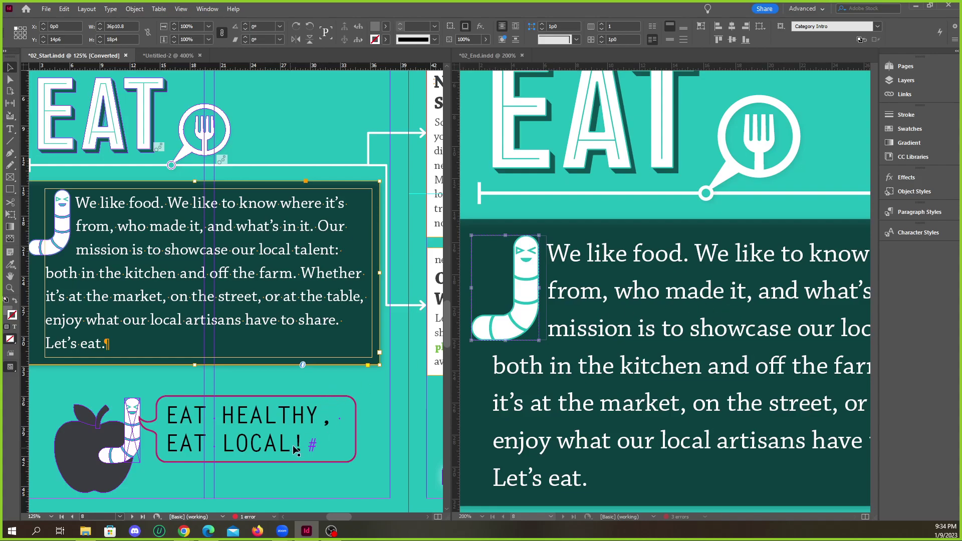
Use Preflight to locate the text frame with overset text in 02_Start.indd.
key("ctrl+alt+shift+f")
left_click_drag(684, 191, 266, 194)
left_click(209, 254)
left_click(230, 264)
double_click(234, 266)
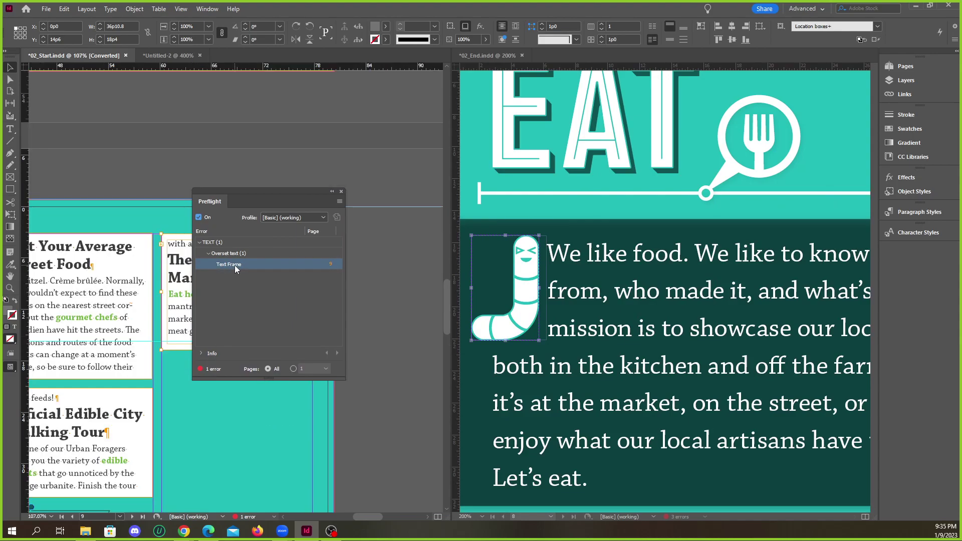
left_click_drag(319, 188, 497, 181)
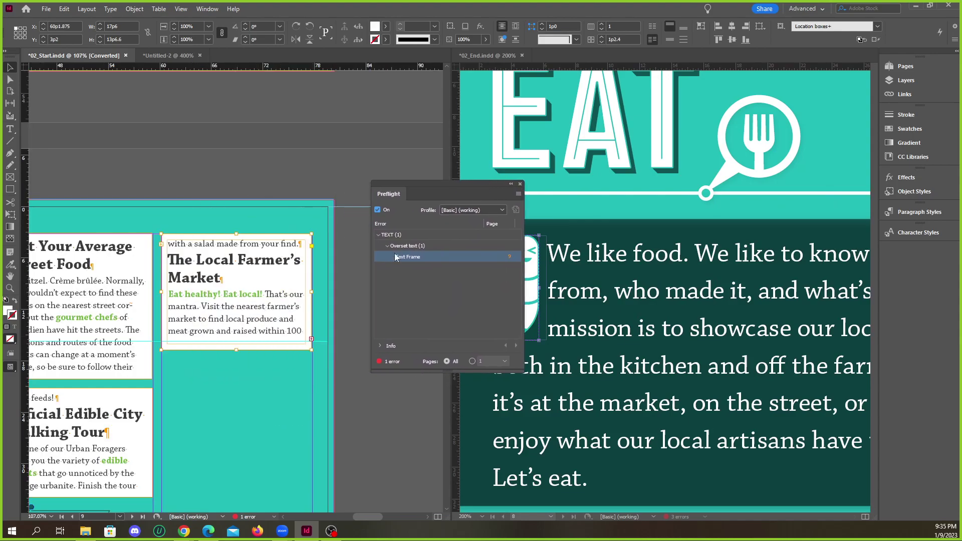
Fit the "The Local Farmer's Market" text frame to its full story at a height of 13p9.855 and close Preflight.
scroll(238, 355, "up", 3)
left_click_drag(231, 345, 232, 368)
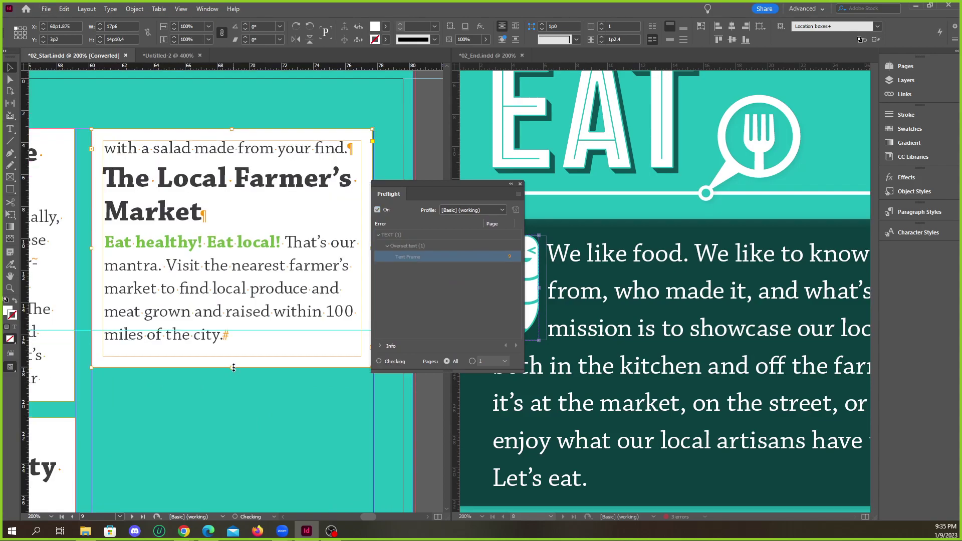
double_click(232, 367)
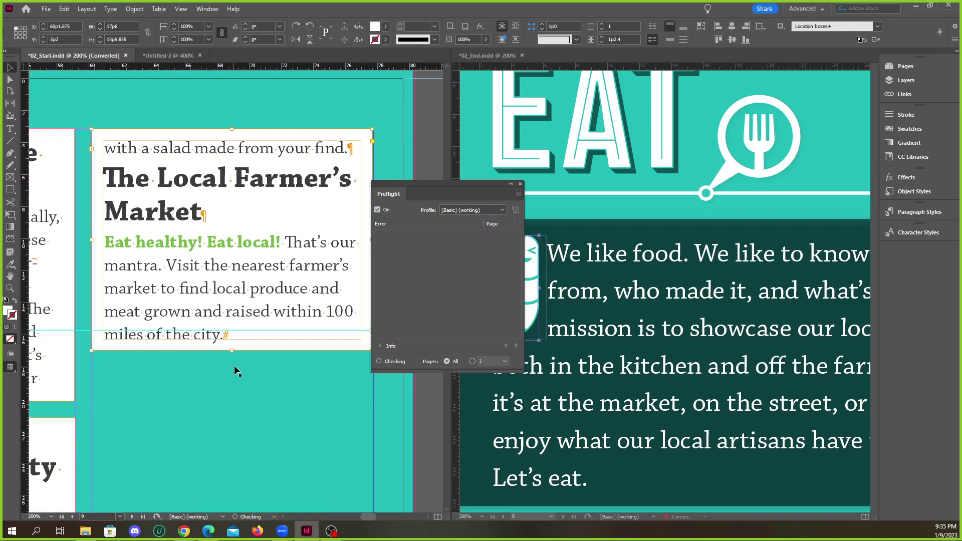
left_click(520, 184)
scroll(435, 289, "down", 5)
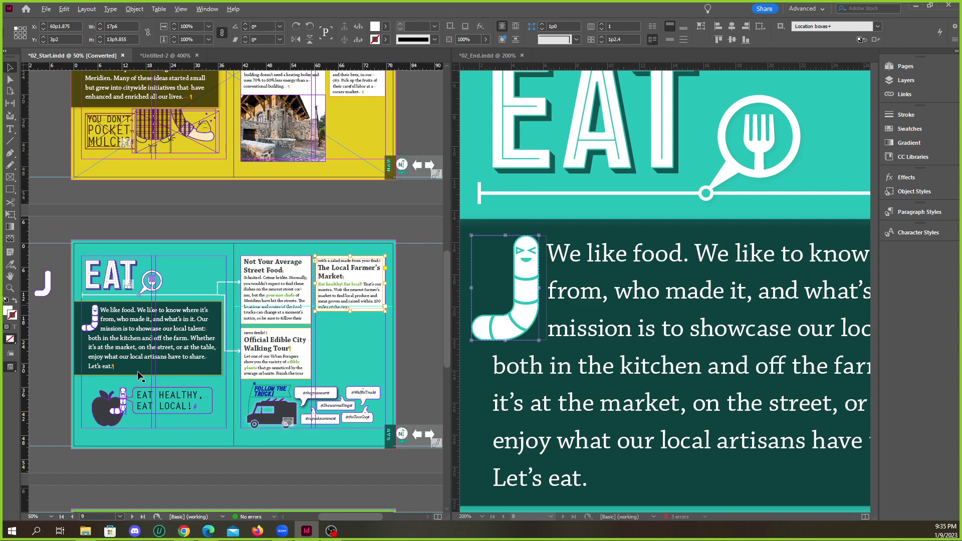
Extend the intro text frame down to a height of 22p3.66 to check its last paragraph, and shorten it to 17p11.2.
scroll(105, 380, "up", 4)
left_click(140, 348)
key("ctrl+minus")
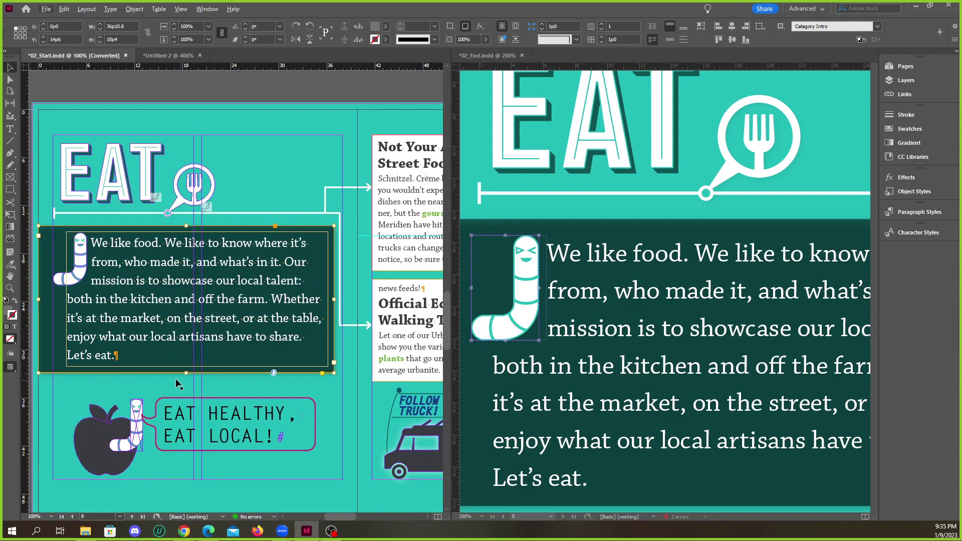
left_click_drag(184, 372, 185, 405)
key("ctrl+equal")
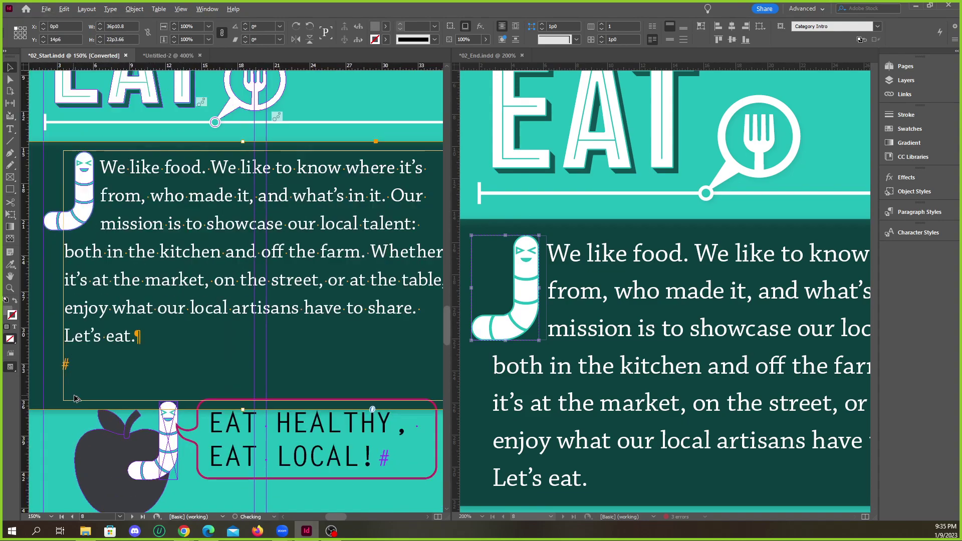
double_click(85, 366)
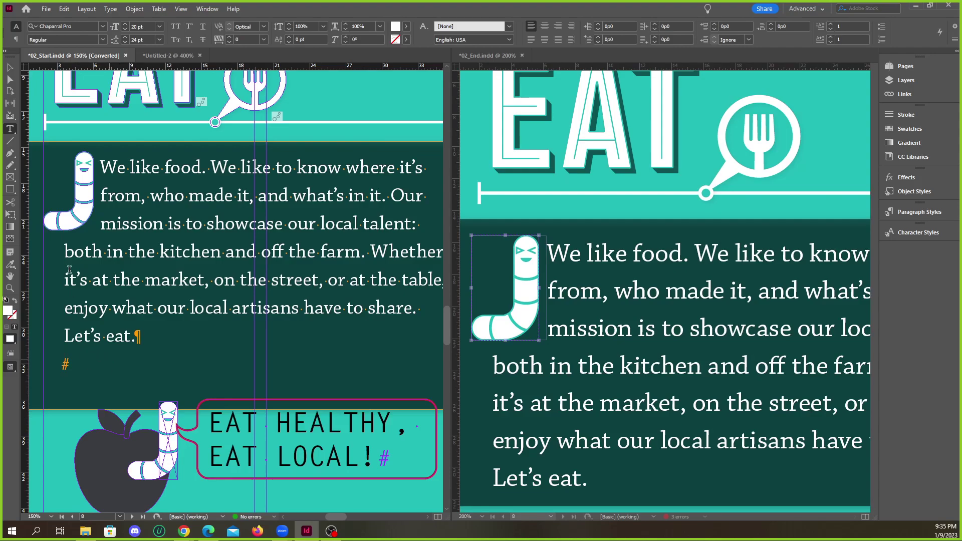
left_click(10, 67)
left_click_drag(243, 406, 240, 356)
key("ctrl+minus")
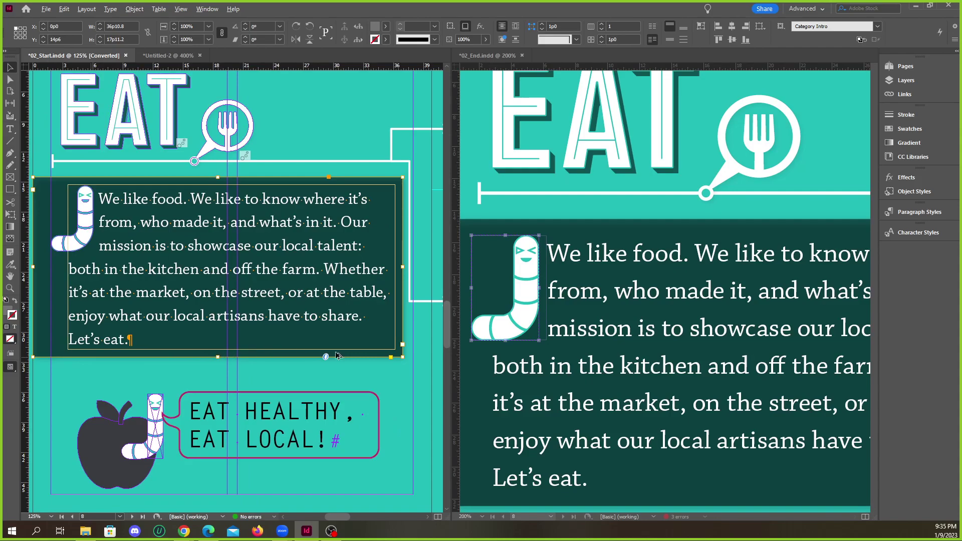
double_click(142, 342)
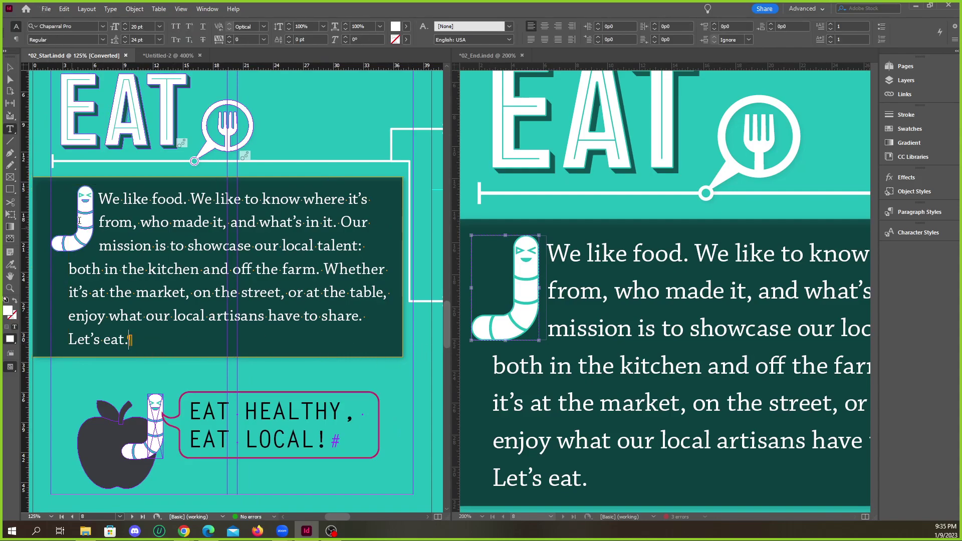
key("Escape")
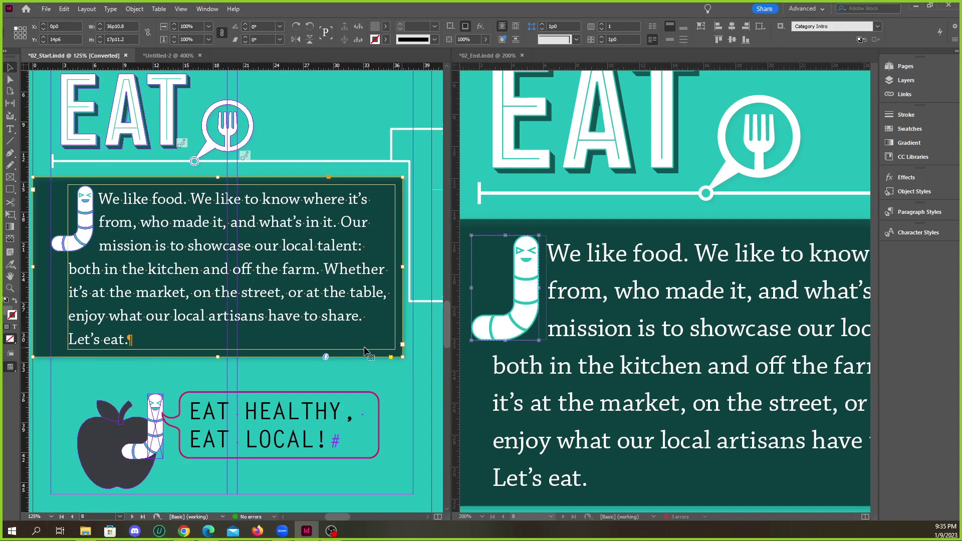
Delete the empty paragraph after "Let's eat." and resize the intro text frame to a height of 18p2.391.
double_click(218, 357)
double_click(79, 366)
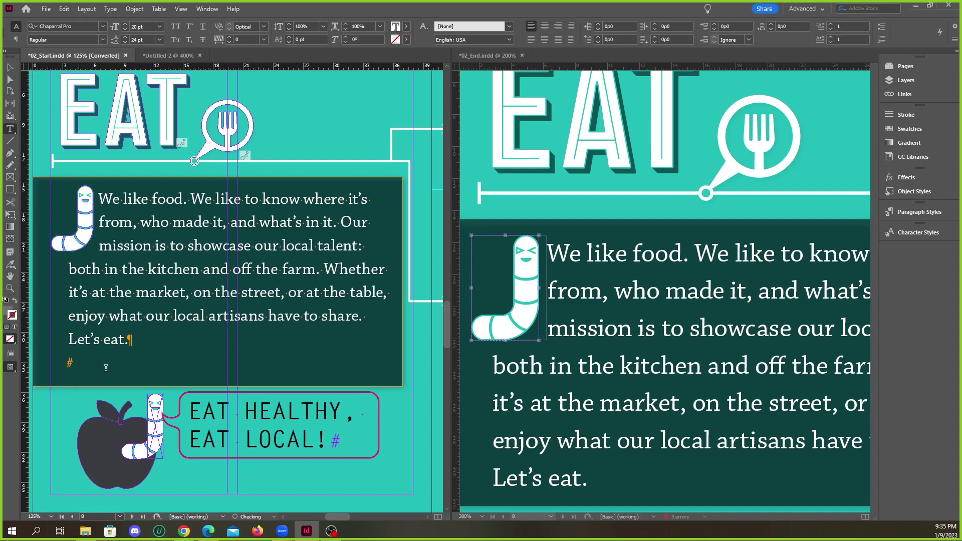
key("BackSpace")
left_click(10, 68)
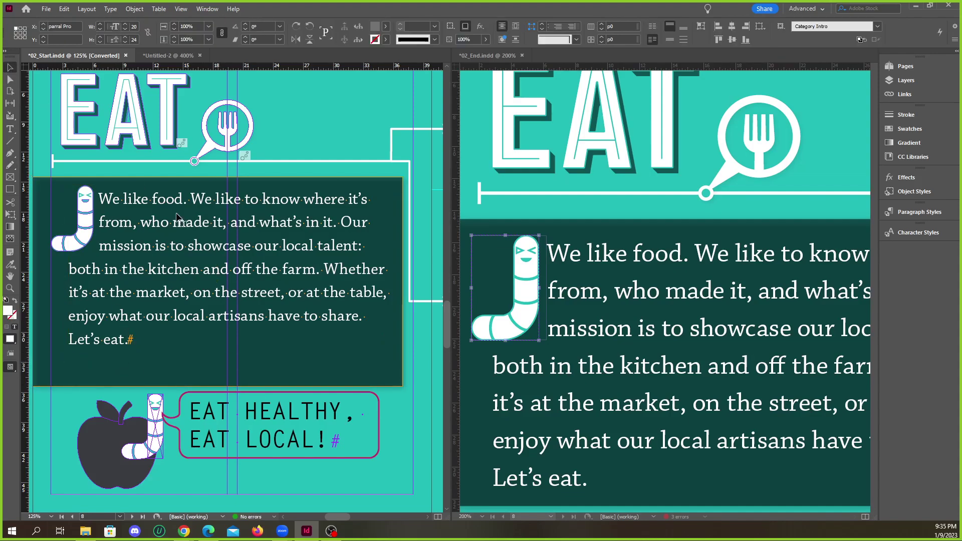
double_click(218, 386)
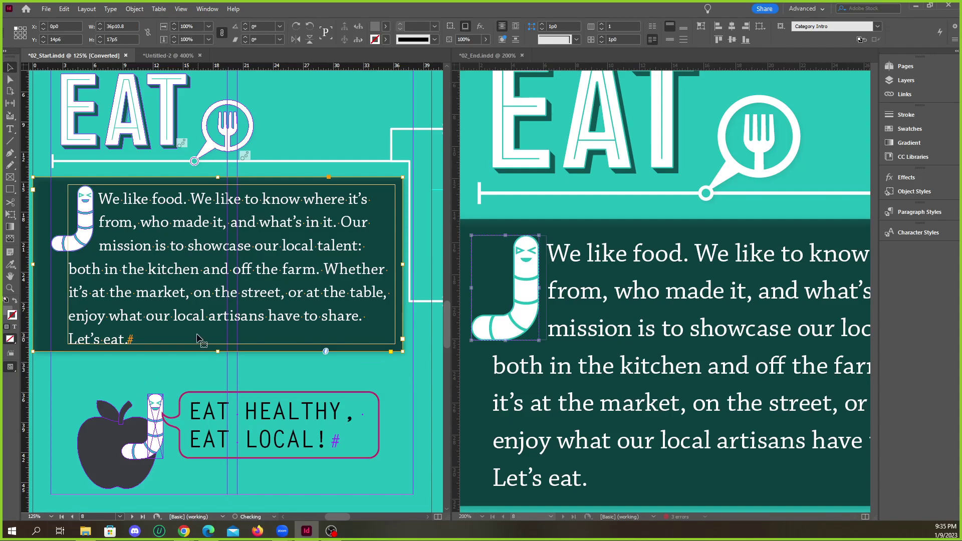
left_click_drag(218, 351, 218, 360)
scroll(161, 368, "down", 2)
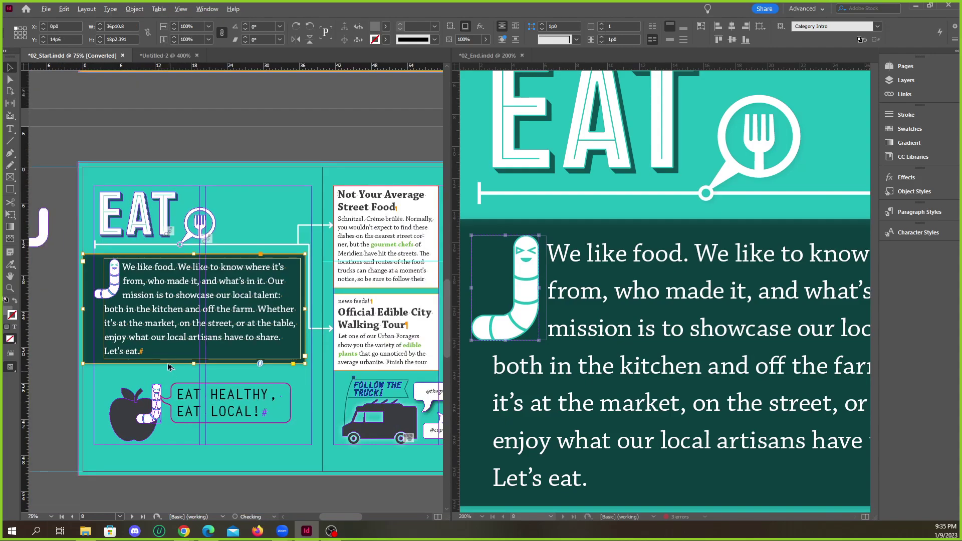
Deselect everything and fit the whole EAT spread in view in both 02_Start.indd and 02_End.indd.
left_click(53, 346)
scroll(193, 391, "down", 1)
scroll(548, 392, "down", 3)
scroll(613, 418, "down", 2)
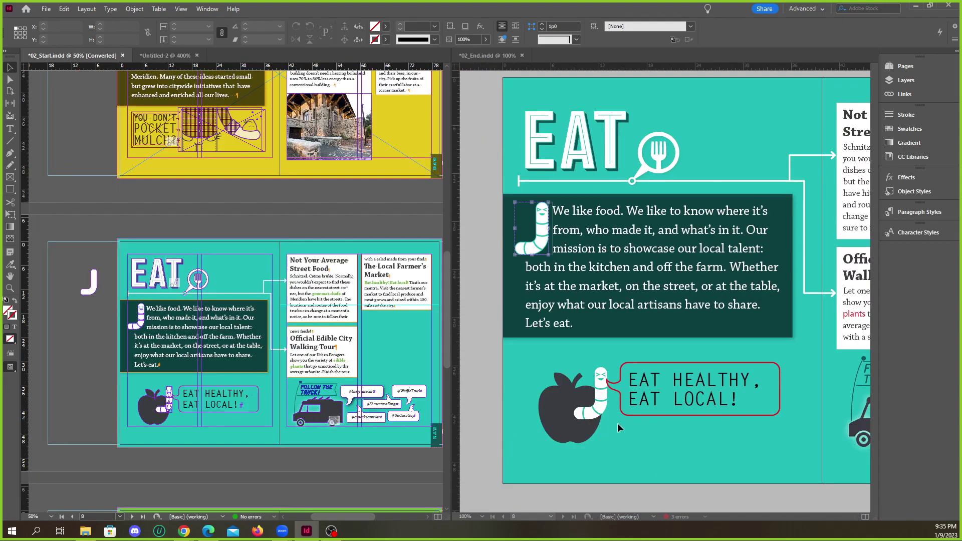
scroll(176, 368, "up", 1)
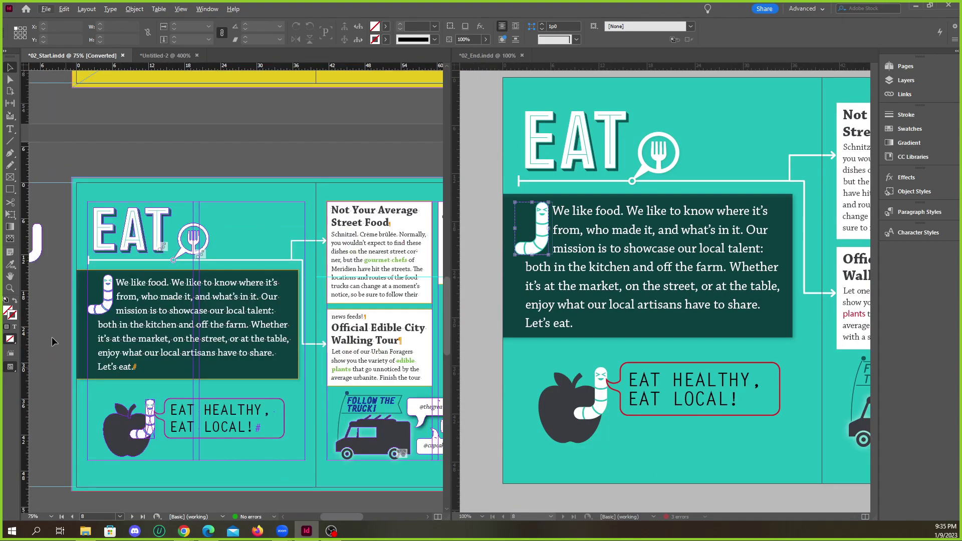
scroll(57, 346, "down", 1)
scroll(256, 319, "up", 1)
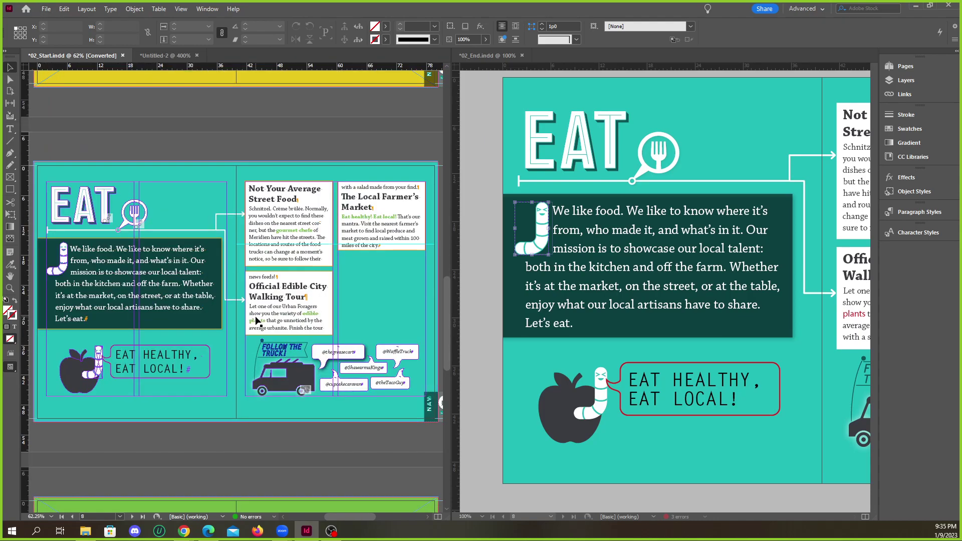
left_click(494, 290)
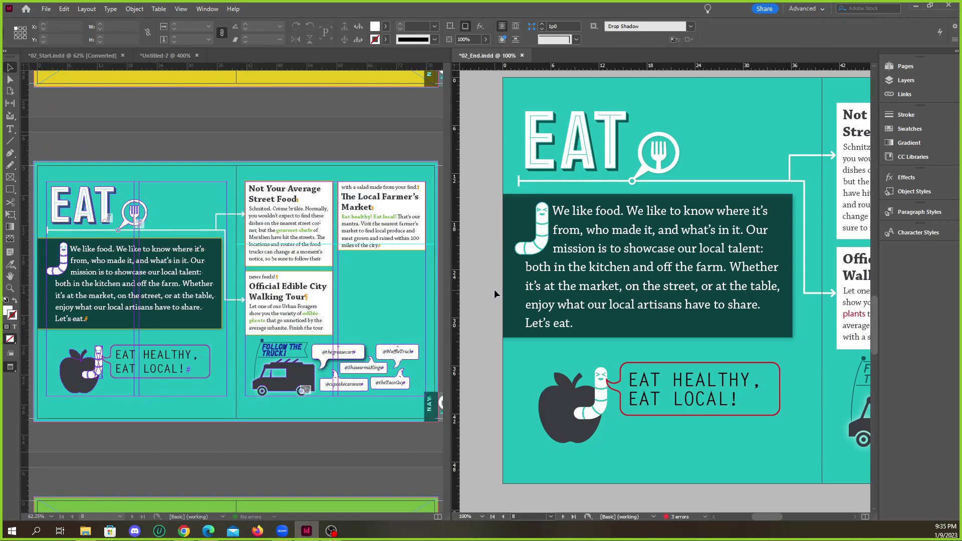
key("ctrl+alt+0")
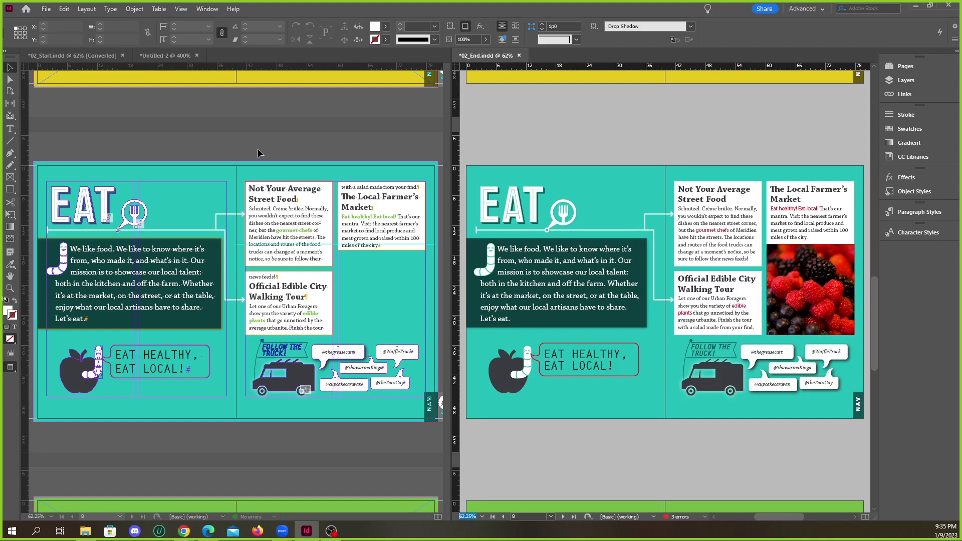
Show 02_Start.indd in Preview mode without guides and compare its EAT spread with 02_End.indd.
left_click(260, 152)
key("w")
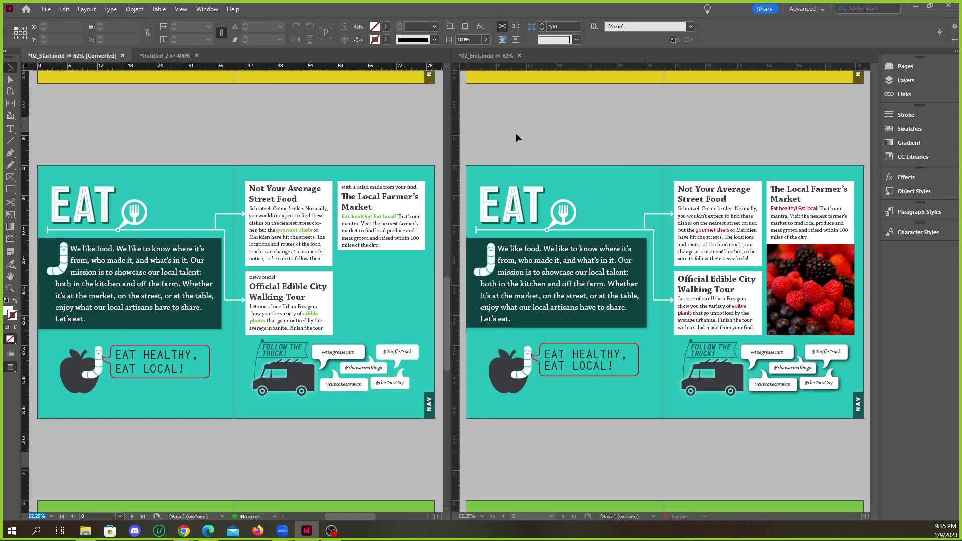
left_click(516, 135)
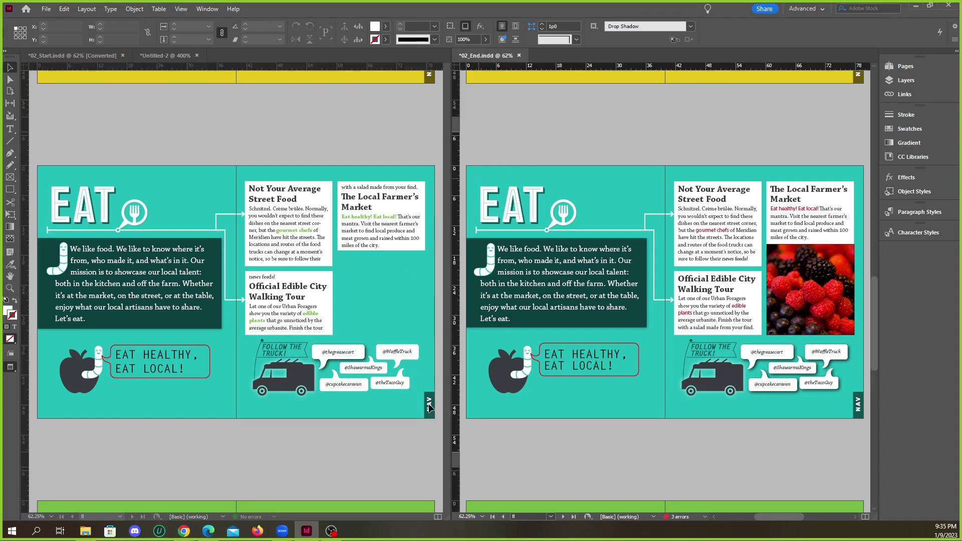
left_click(348, 452)
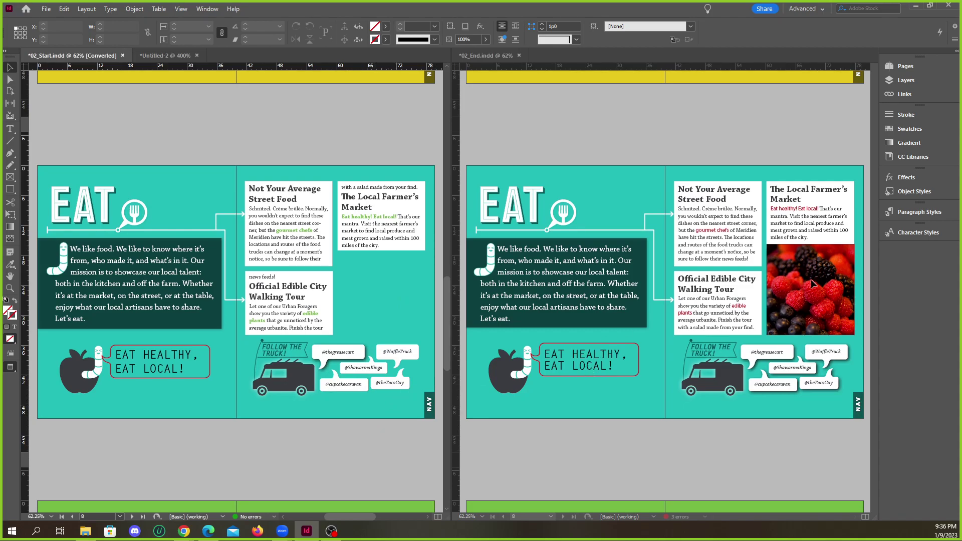
Fit the "Not Your Average Street Food" text frame to its text at a height of 16p7.08.
left_click(370, 208)
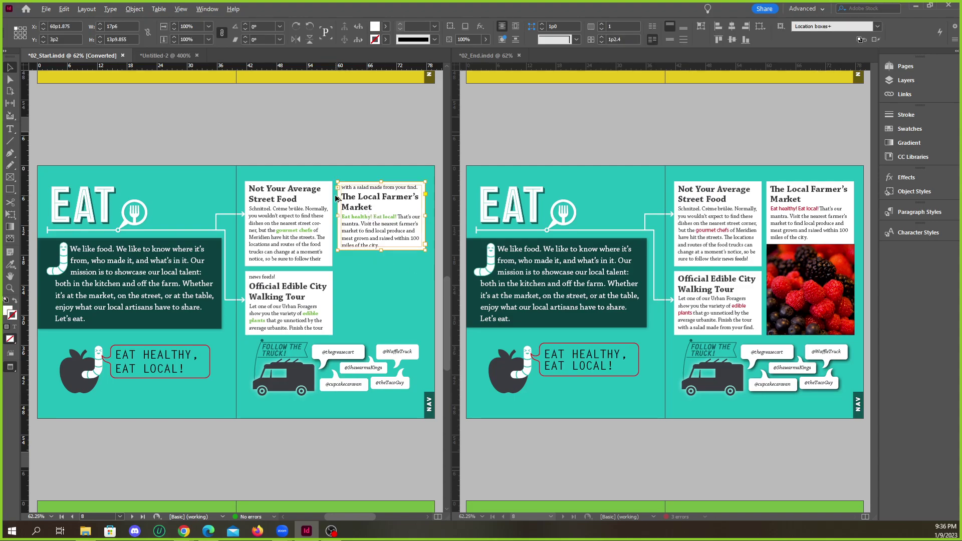
key("ctrl+1")
left_click(267, 397)
left_click(263, 296)
left_click_drag(261, 308, 263, 317)
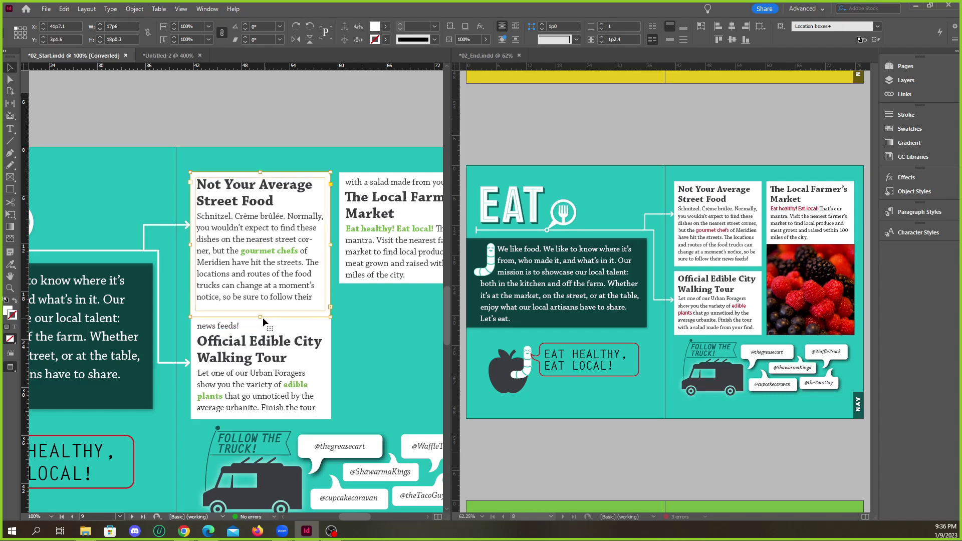
double_click(260, 318)
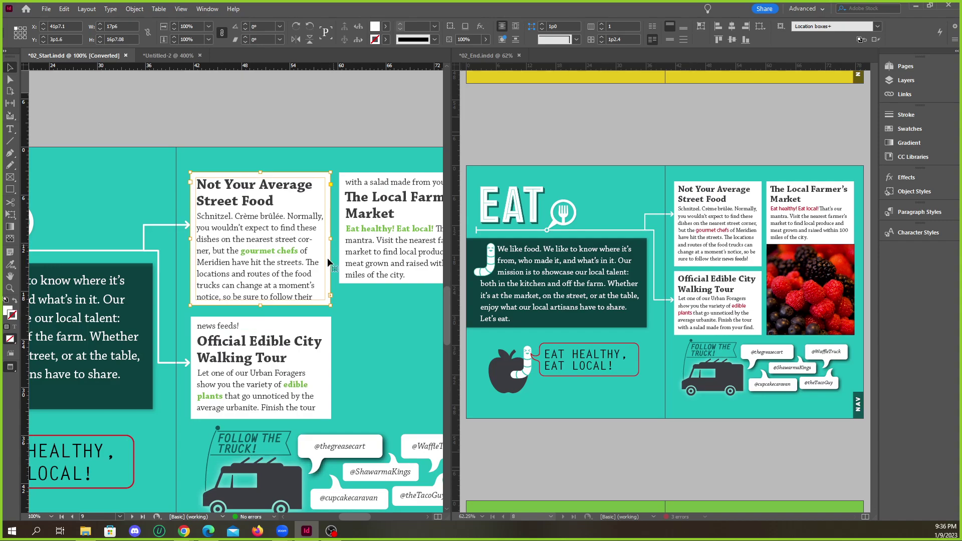
Compare the body text formatting and line breaks of the "Not Your Average Street Food" story between 02_Start.indd and 02_End.indd.
scroll(261, 268, "up", 1)
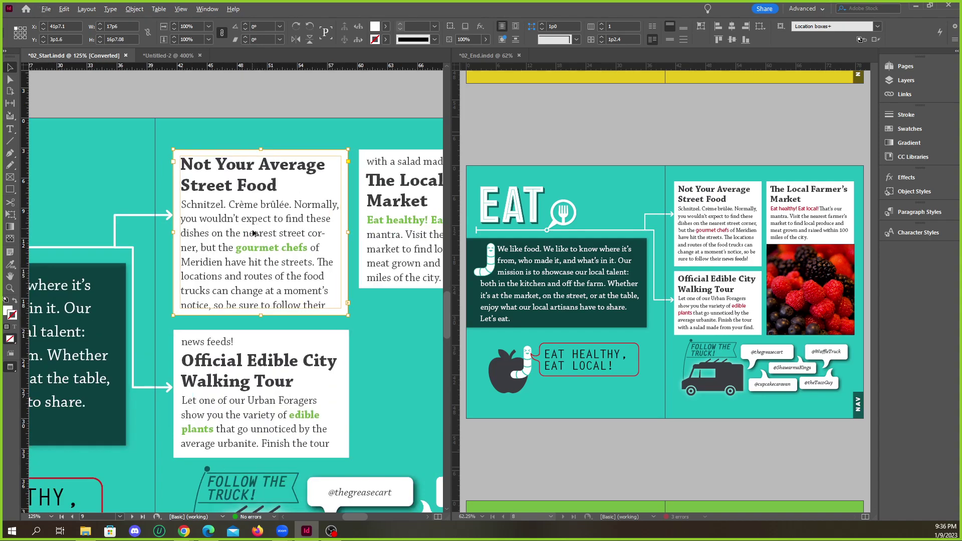
scroll(253, 233, "up", 1)
scroll(695, 238, "up", 4)
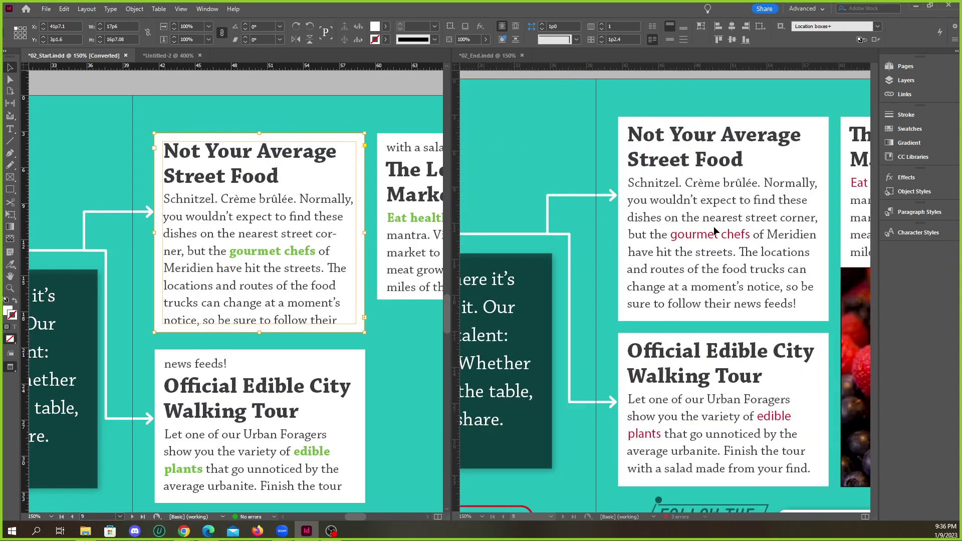
double_click(675, 187)
triple_click(675, 187)
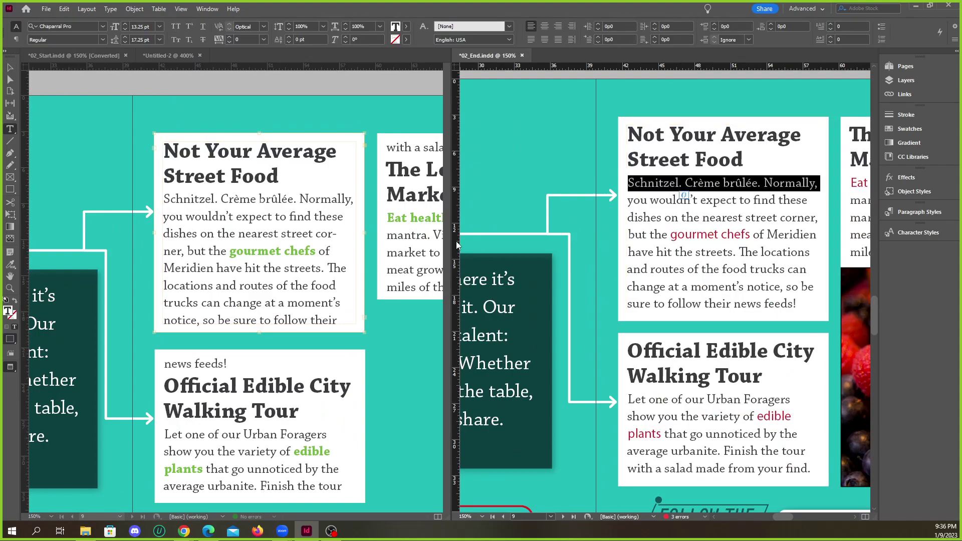
left_click(274, 199)
triple_click(274, 199)
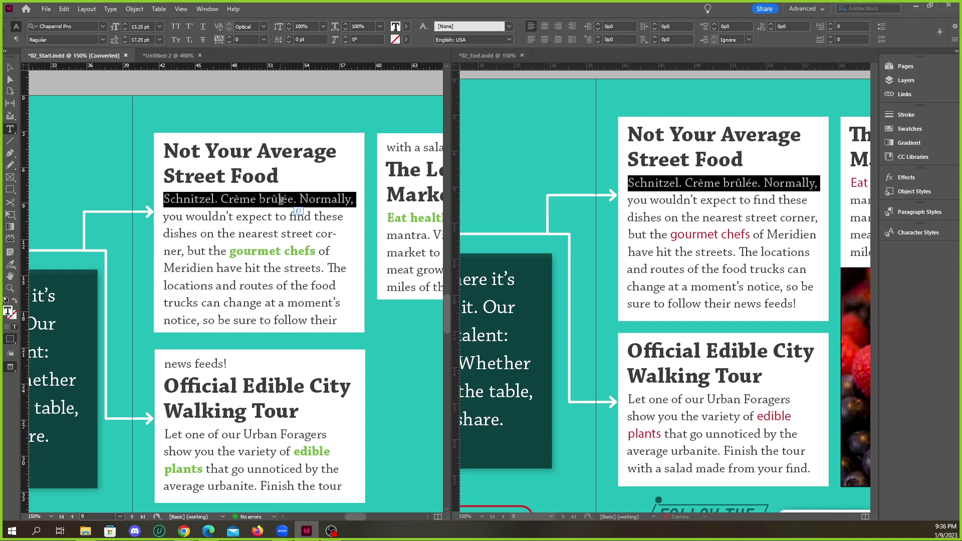
left_click(689, 200)
triple_click(689, 200)
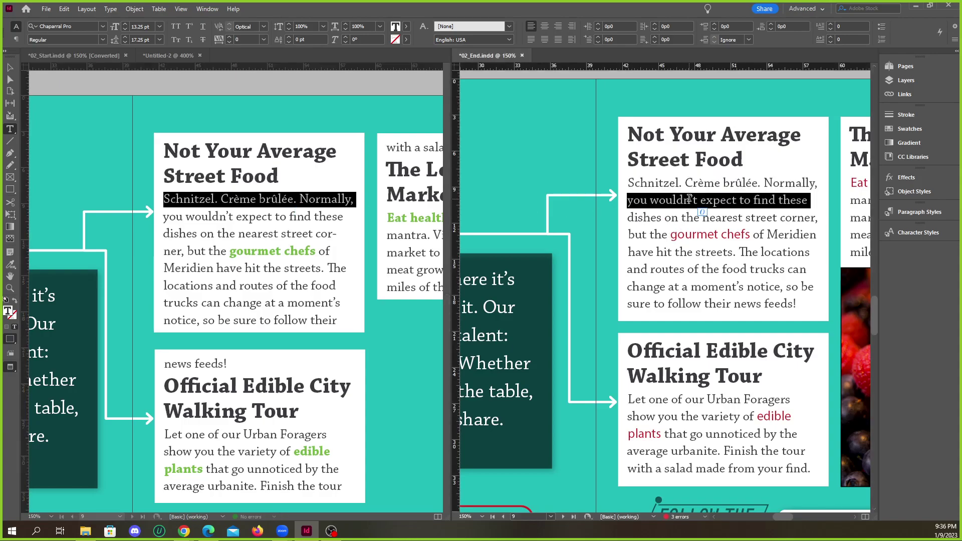
left_click(670, 191)
triple_click(671, 192)
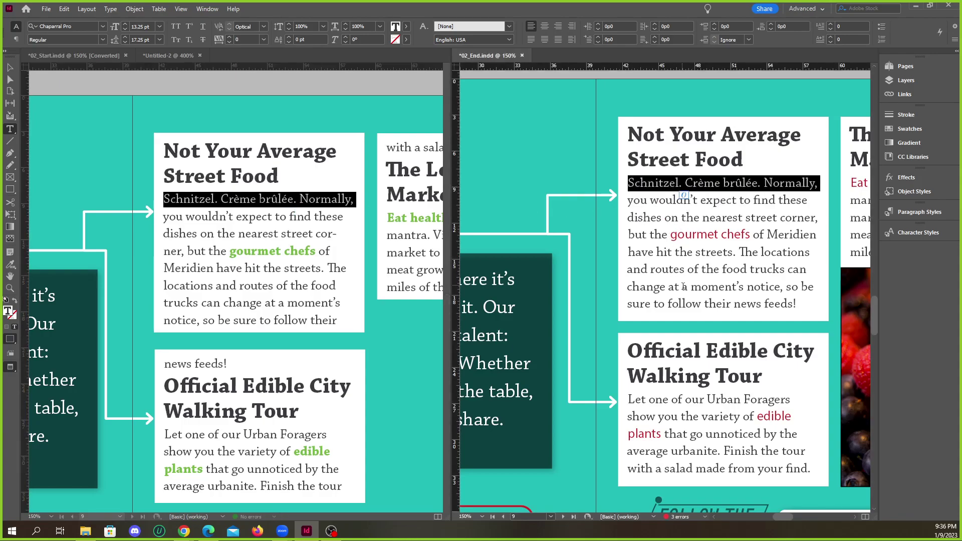
triple_click(704, 298)
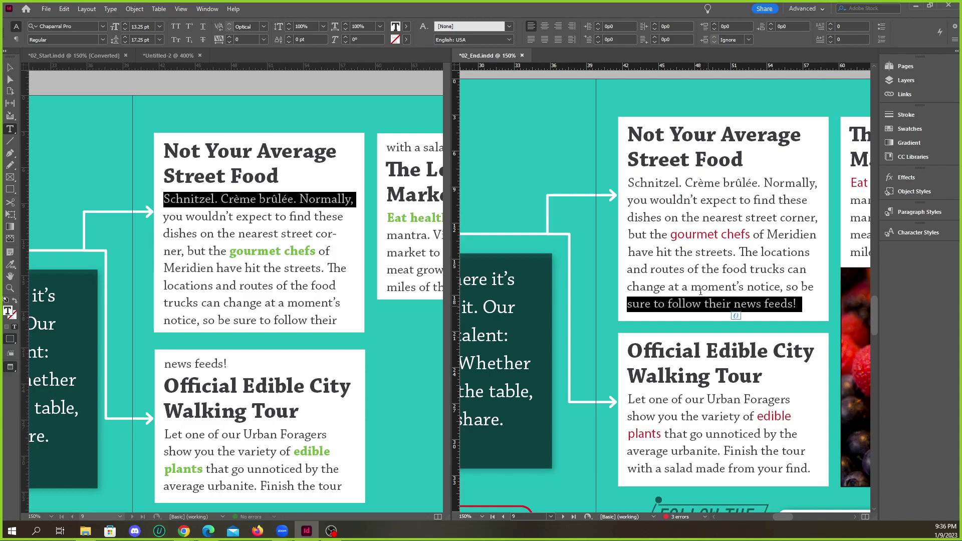
Widen the "Not Your Average Street Food" text frame in 02_Start.indd to 17p9.6 so its body text matches the line breaks in 02_End.indd.
double_click(301, 251)
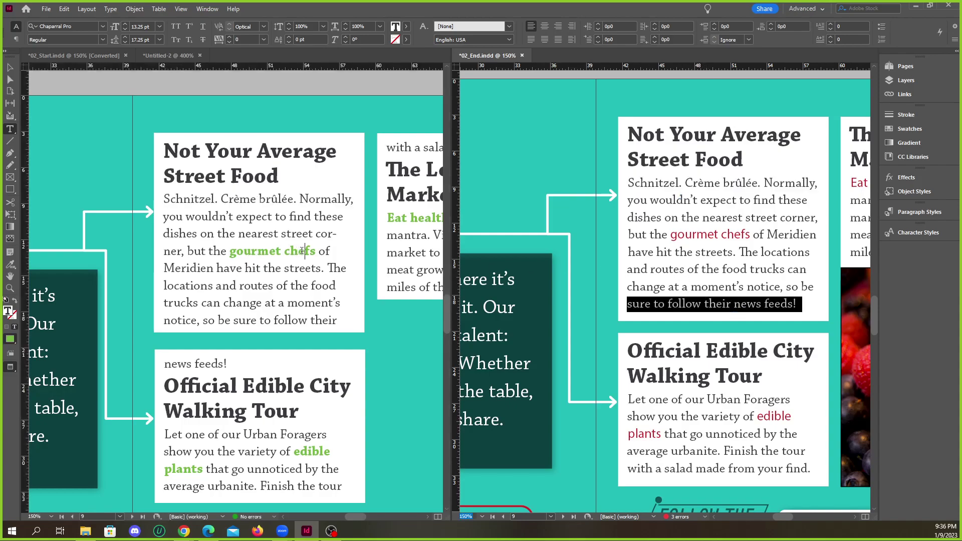
left_click(251, 252)
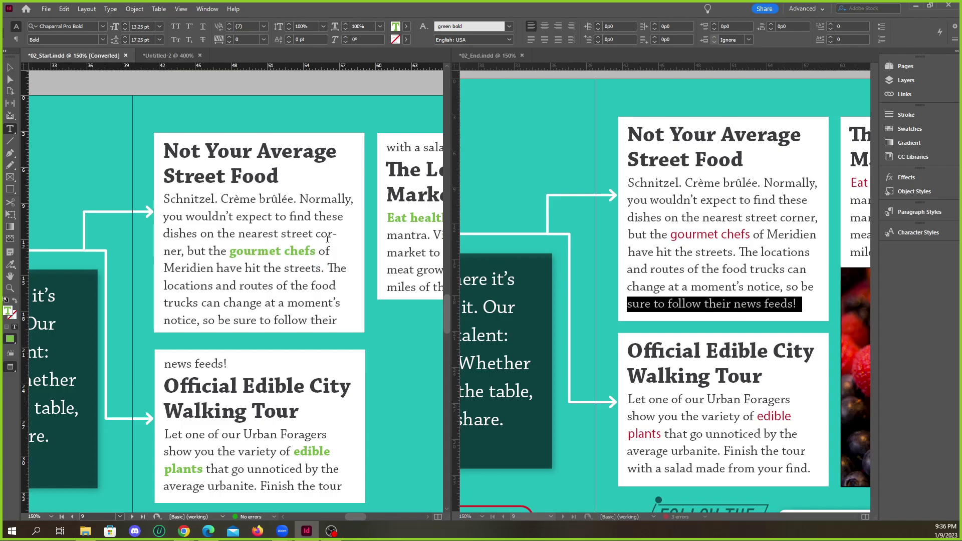
triple_click(252, 252)
left_click(269, 252)
key("Escape")
mouse_move(363, 233)
left_mouse_down()
mouse_move(376, 233)
mouse_move(368, 234)
left_mouse_up()
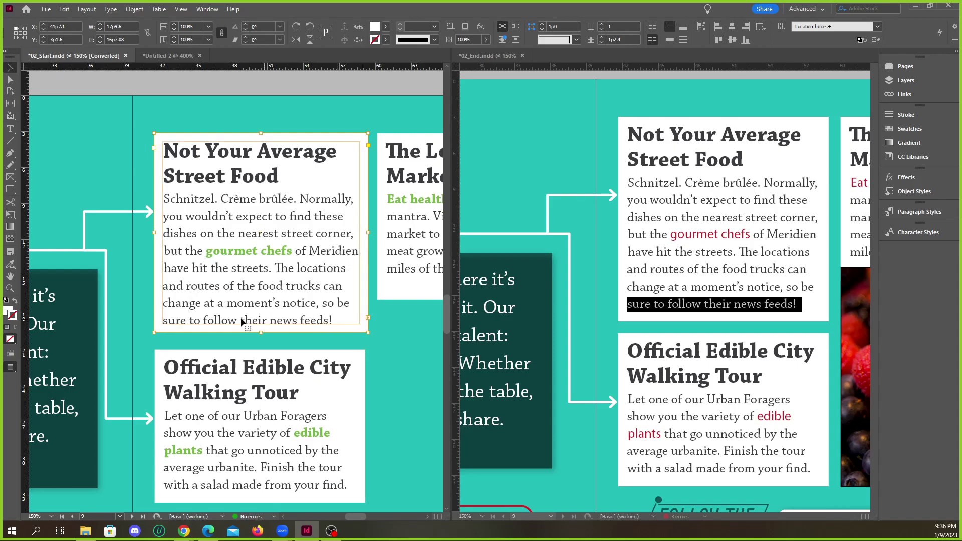
Examine how the edges and spacing of the three story frames on the EAT spread line up in 02_Start.indd.
left_click(374, 335)
key("ctrl+minus")
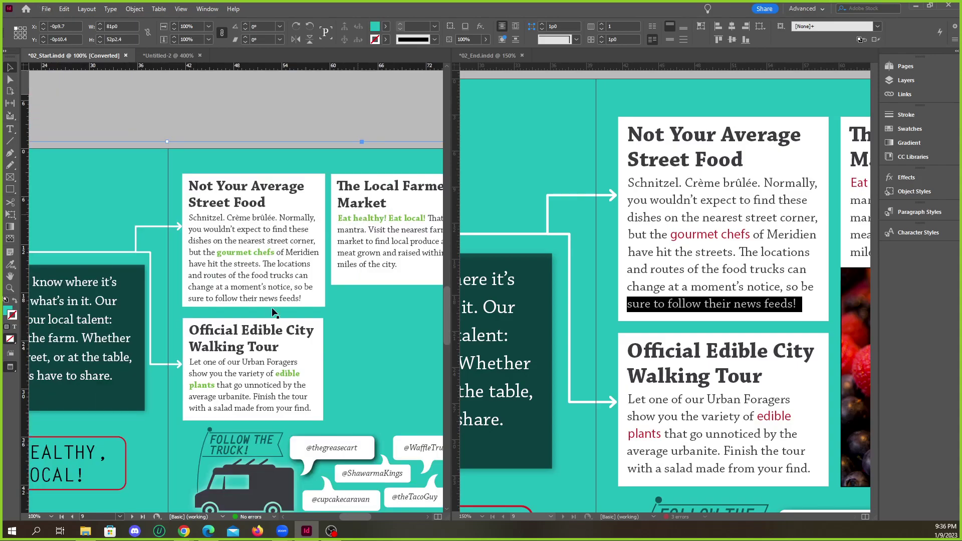
key("ctrl+minus")
left_click(381, 245)
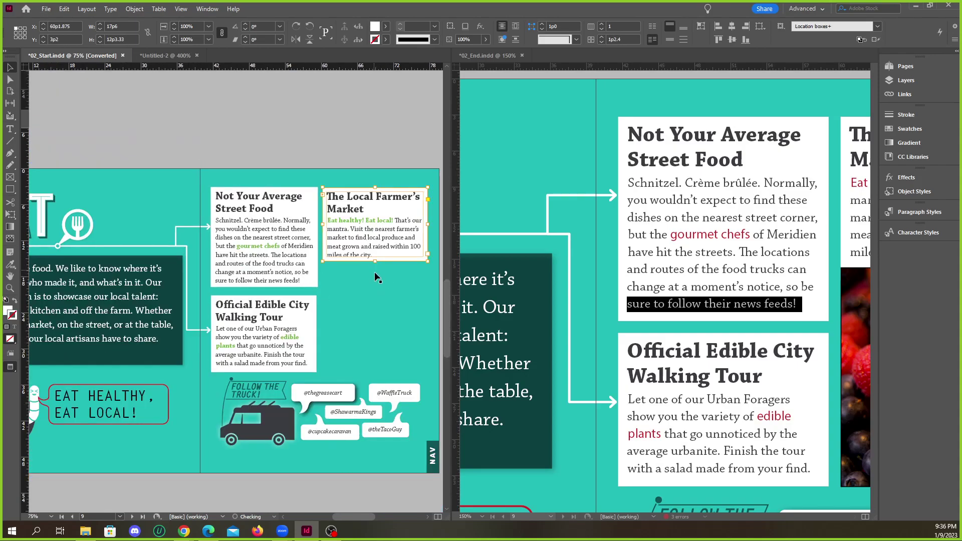
left_click(351, 308)
key("ctrl+minus")
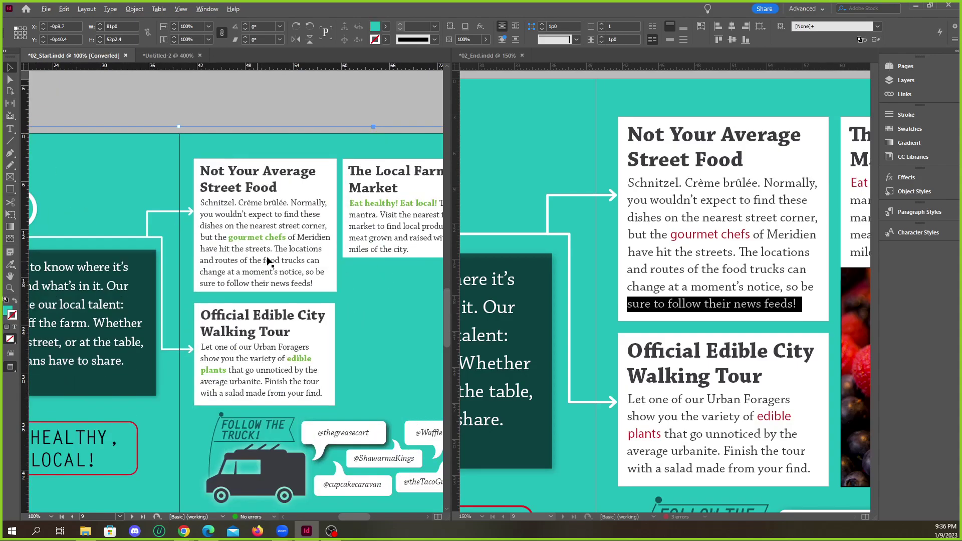
key("ctrl+equal")
left_click(323, 239)
key("ctrl+equal")
key("ctrl+equal")
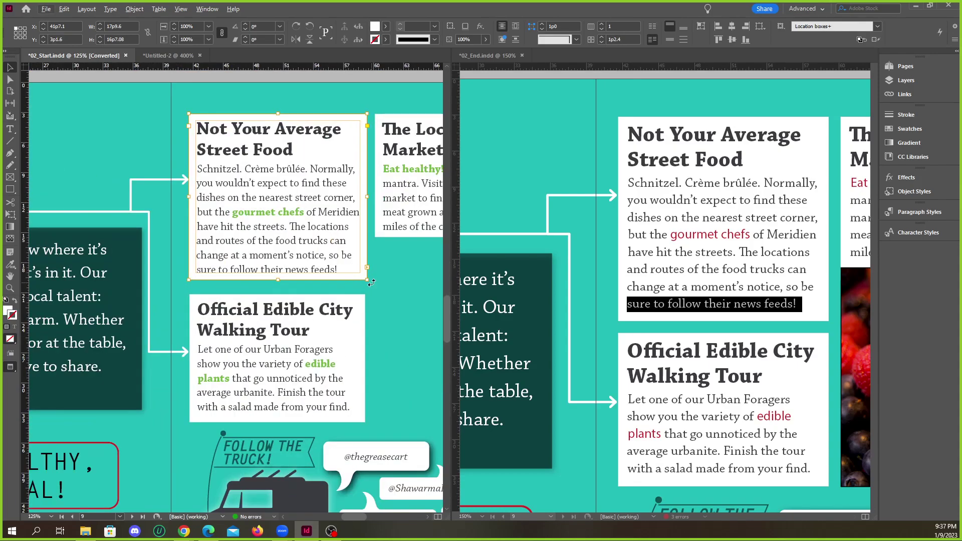
left_click(404, 291)
left_click(401, 232)
Widen the "Official Edible City Walking Tour" text frame to about 17p7, matching the edge of the story frame above it.
left_click(288, 336)
key("ctrl+minus")
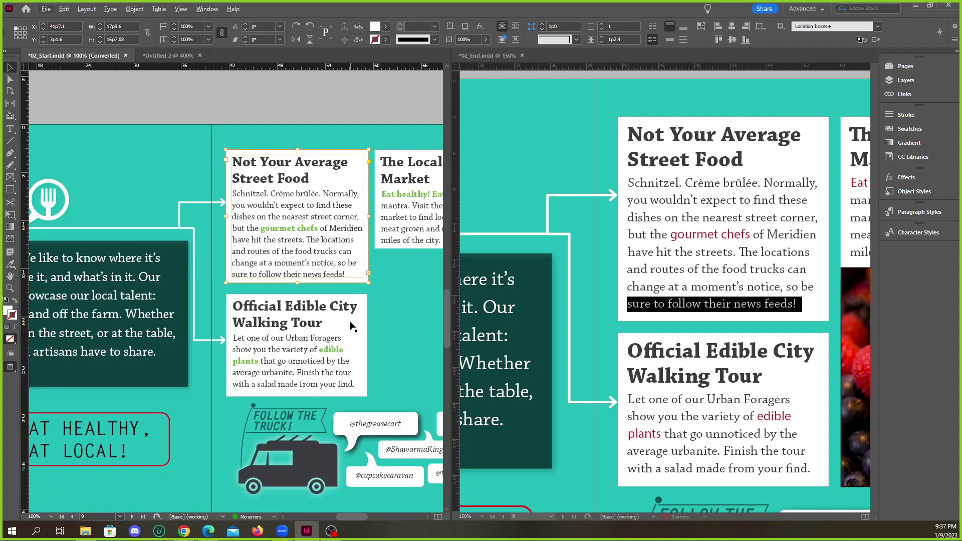
left_click_drag(367, 345, 369, 344)
left_click(398, 315)
left_click(370, 343)
left_click(391, 326)
Move the "Official Edible City Walking Tour" frame up to a Y position of 20p7.214, narrowing the gap below the "Not Your Average Street Food" frame.
scroll(351, 297, "down", 2)
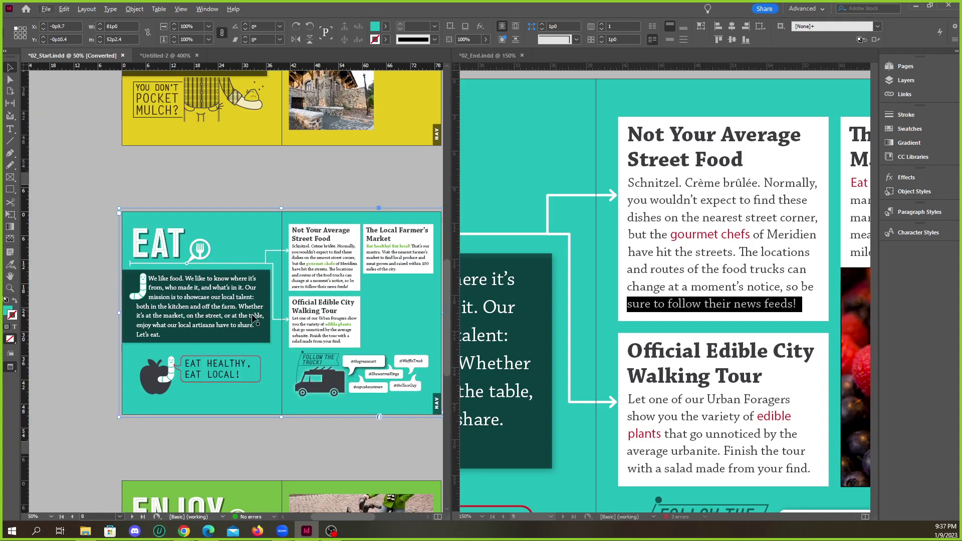
scroll(385, 316, "up", 1)
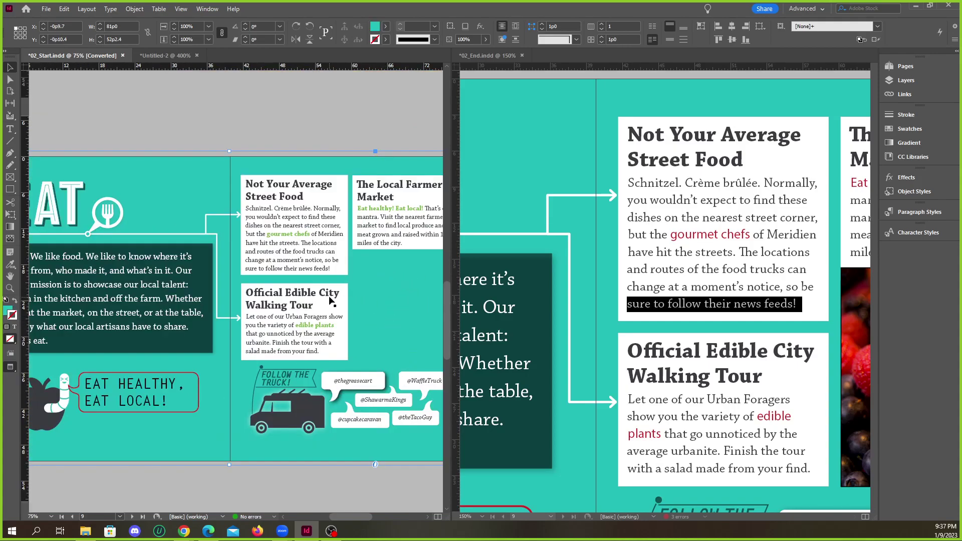
scroll(300, 295, "up", 2)
left_click_drag(301, 290, 274, 282)
left_click(379, 295)
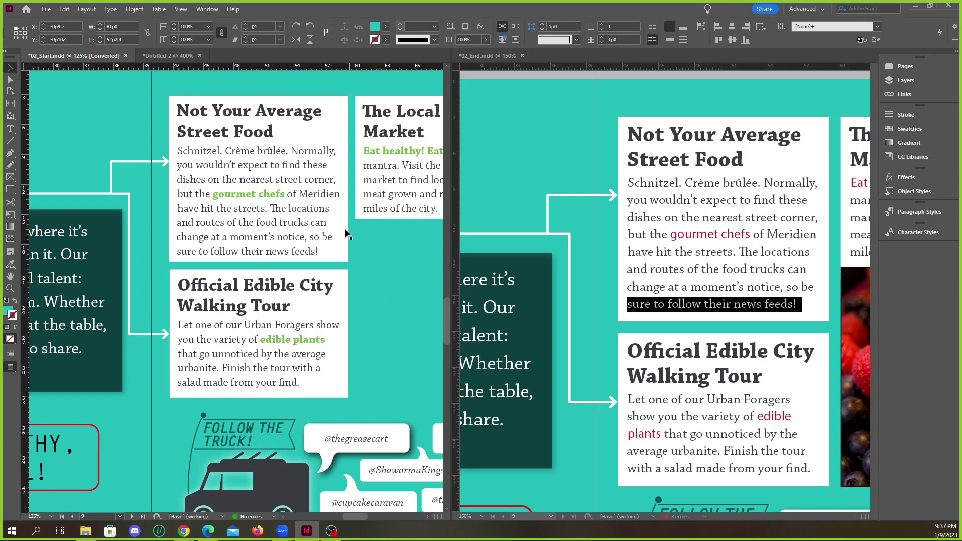
scroll(344, 230, "up", 3)
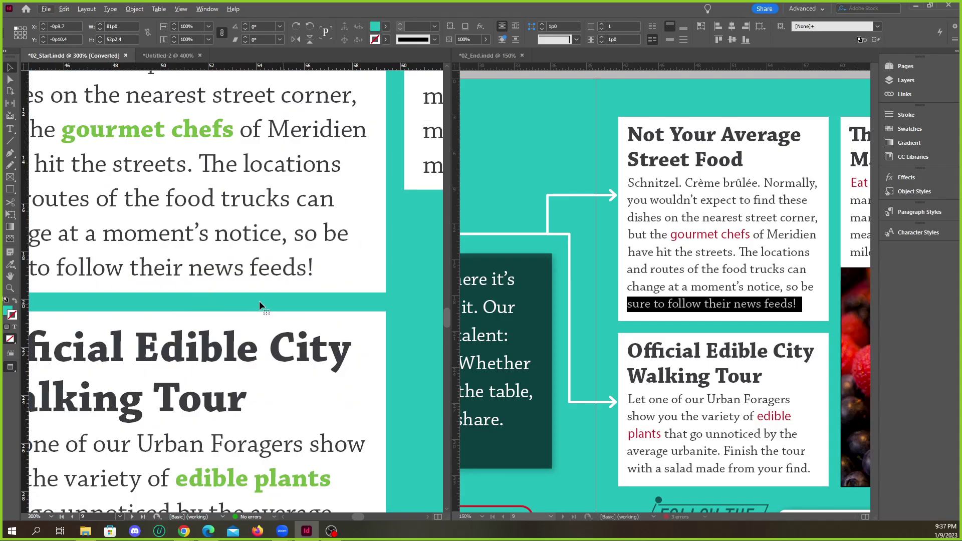
scroll(269, 307, "down", 1)
left_click_drag(281, 317, 282, 318)
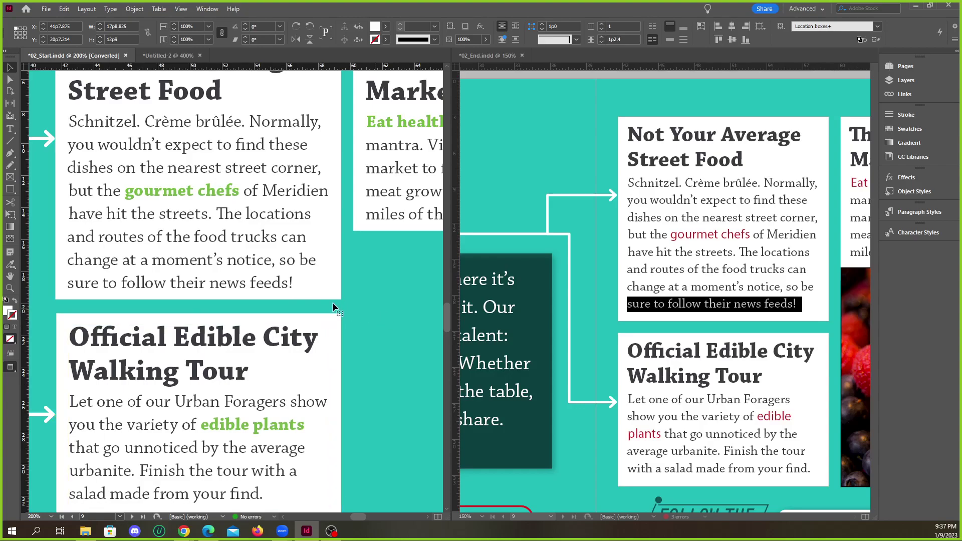
left_click(340, 302)
scroll(341, 302, "down", 2)
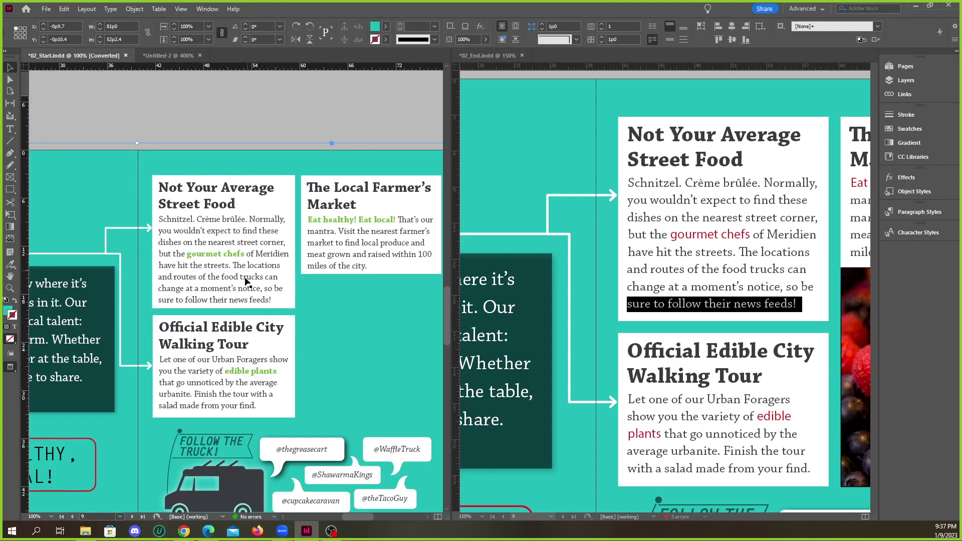
scroll(246, 279, "down", 1)
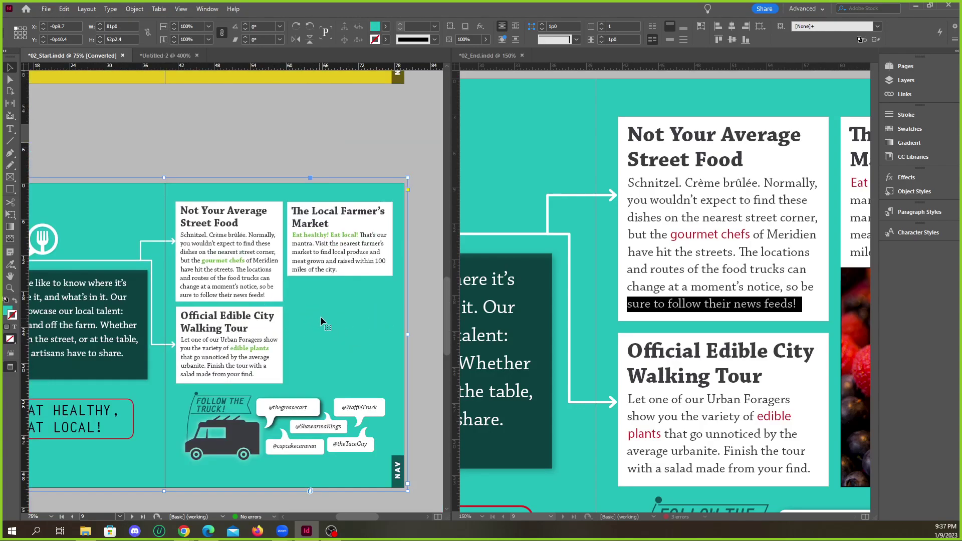
With nothing selected, choose Berries.psd from the Lesson02 folder for placing, with import options shown.
left_click(276, 143)
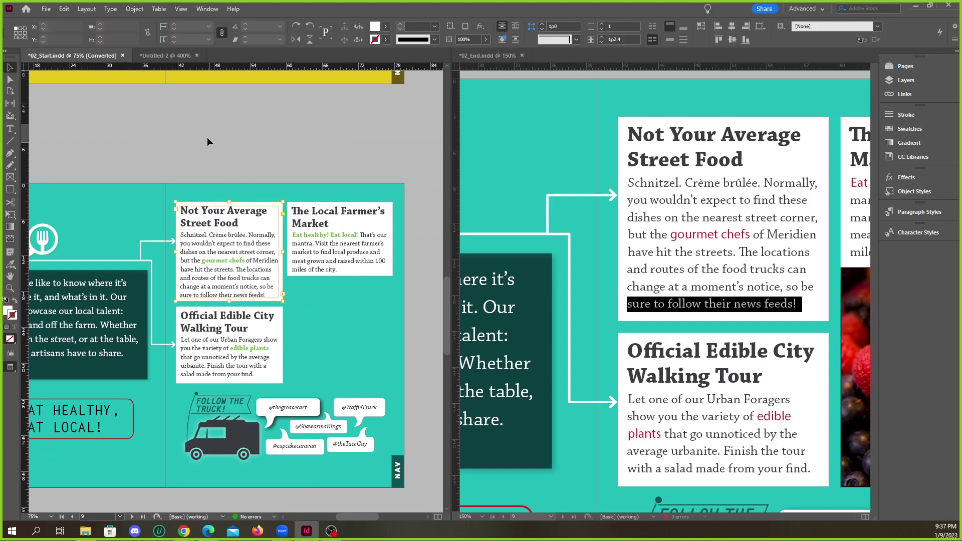
left_click(46, 8)
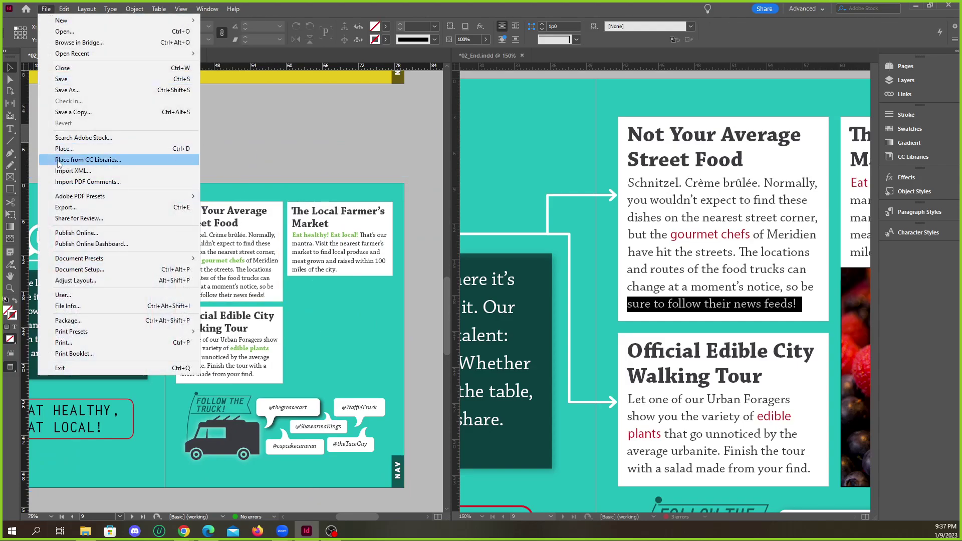
left_click(86, 150)
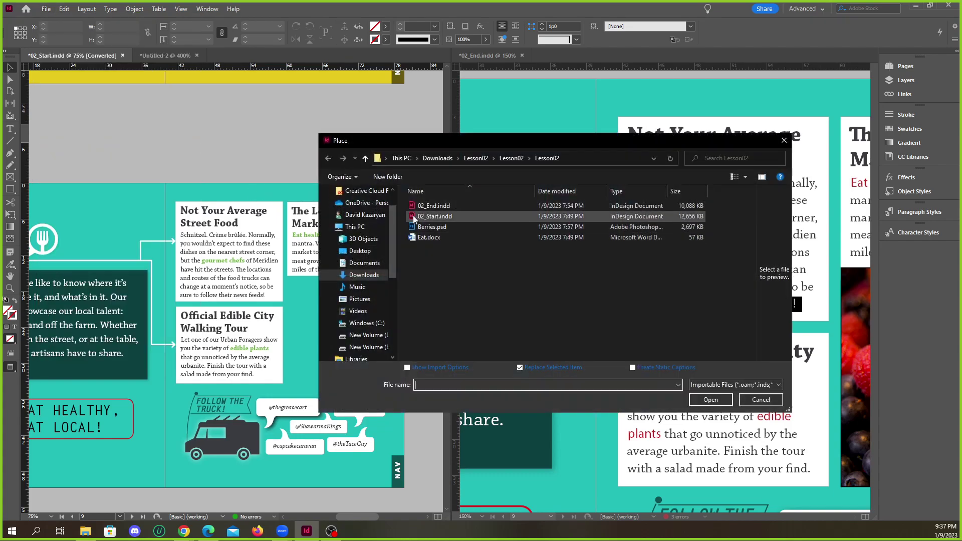
left_click(422, 228)
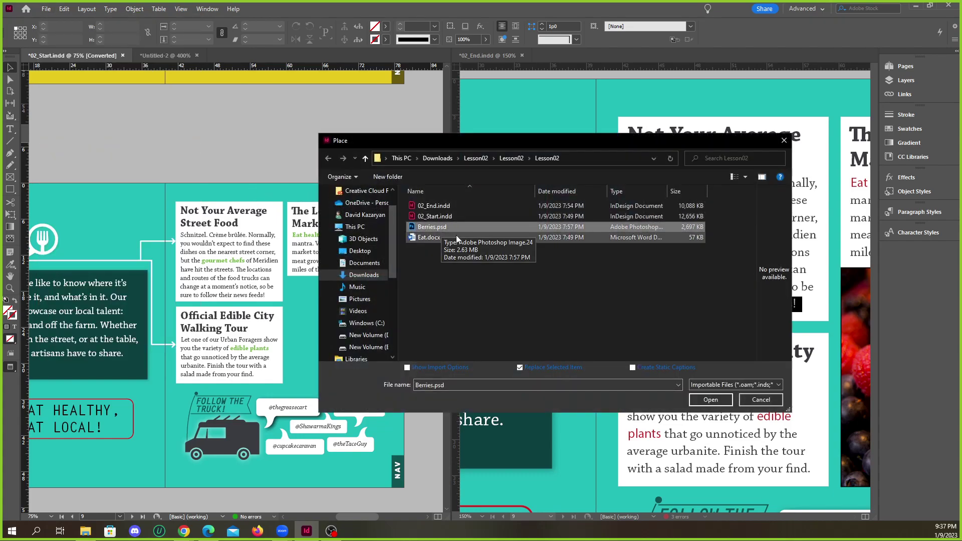
left_click_drag(507, 140, 413, 109)
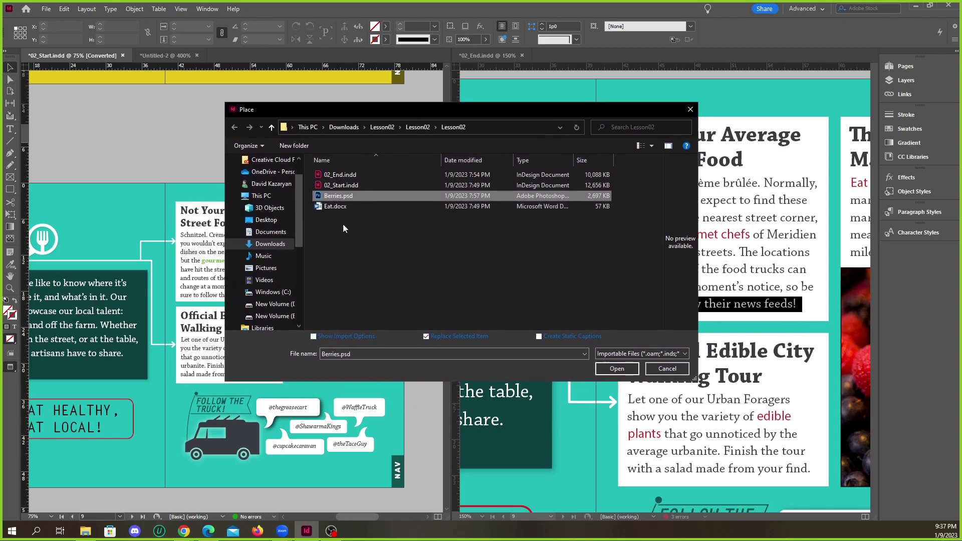
left_click_drag(344, 115, 392, 118)
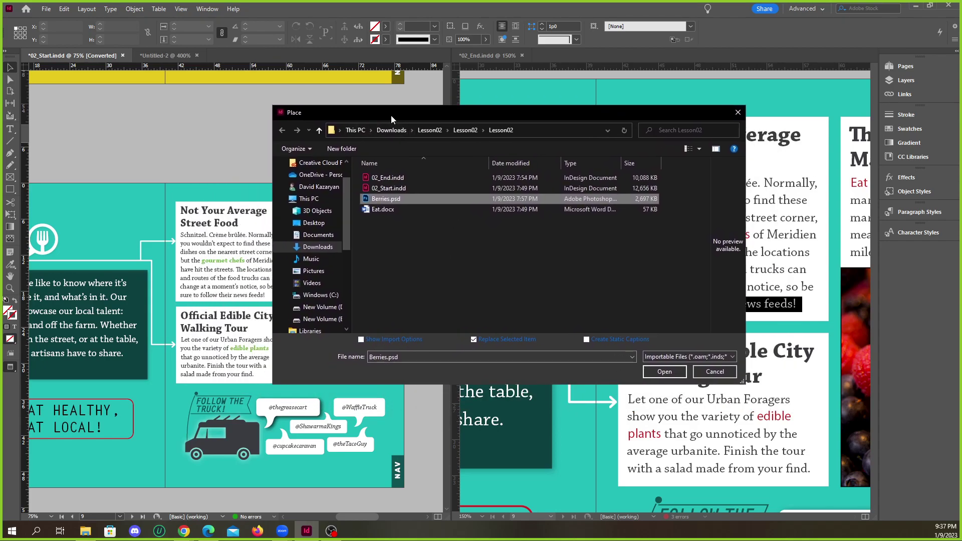
left_click(361, 340)
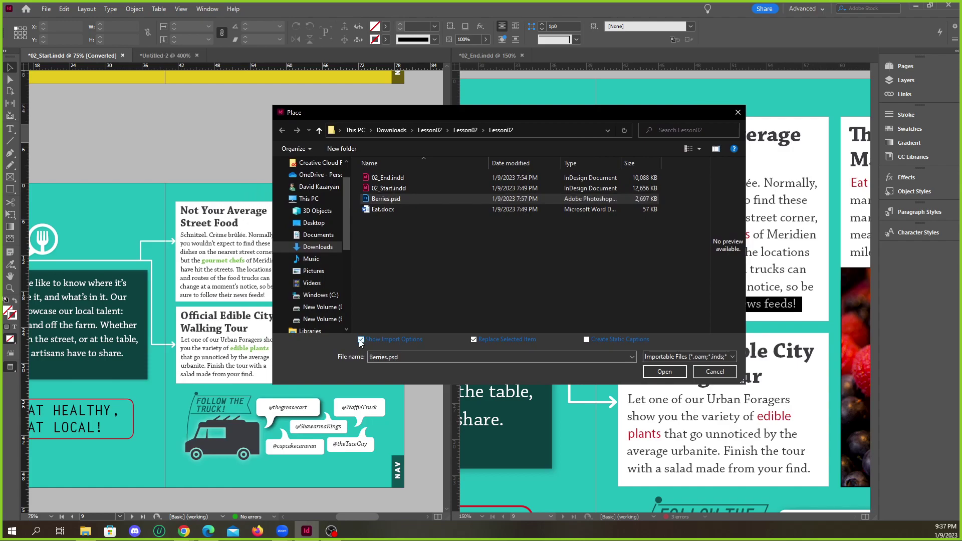
left_click(387, 342)
left_click(393, 344)
left_click(360, 341)
left_click(662, 371)
Review the image, color and layer import options for Berries.psd and accept them with Keep Layer Visibility Overrides.
left_click_drag(465, 145, 557, 178)
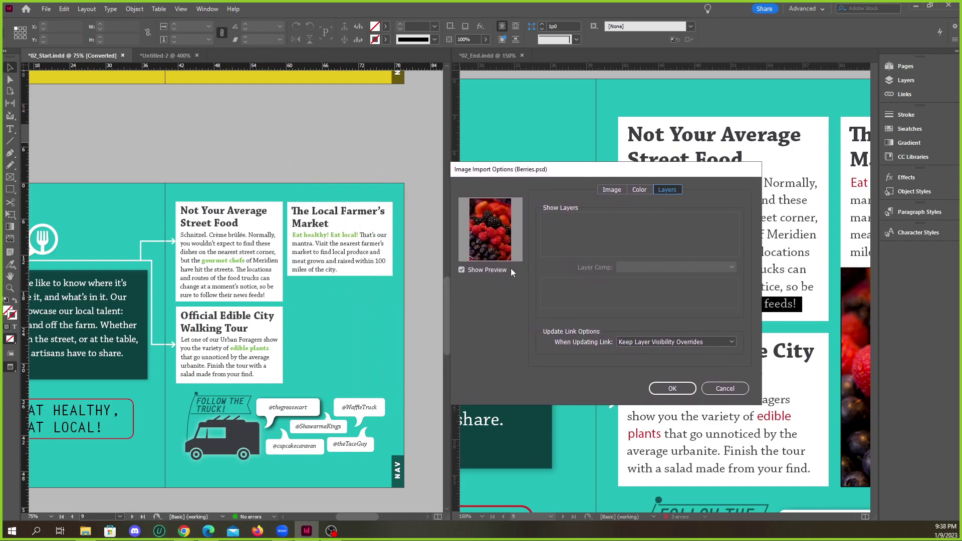
left_click(612, 190)
left_click(640, 191)
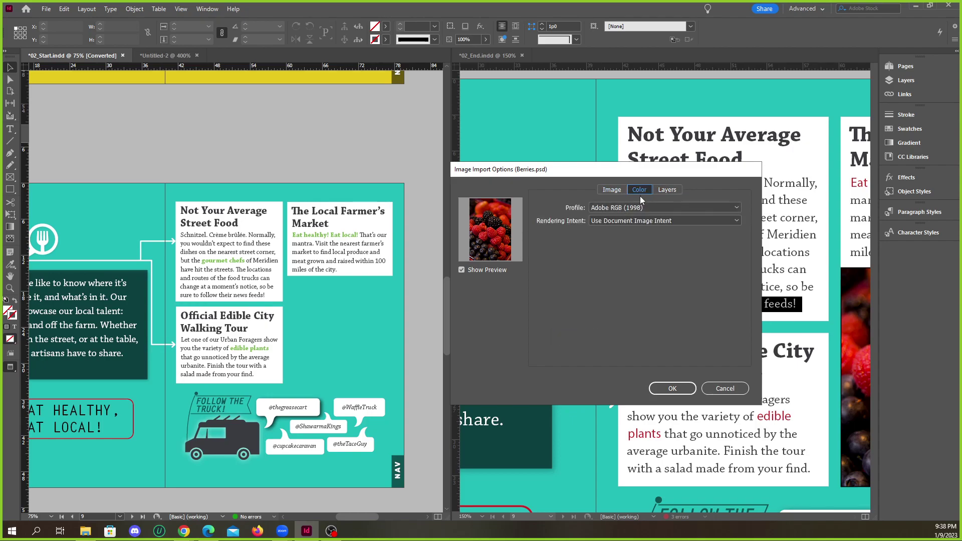
left_click(669, 191)
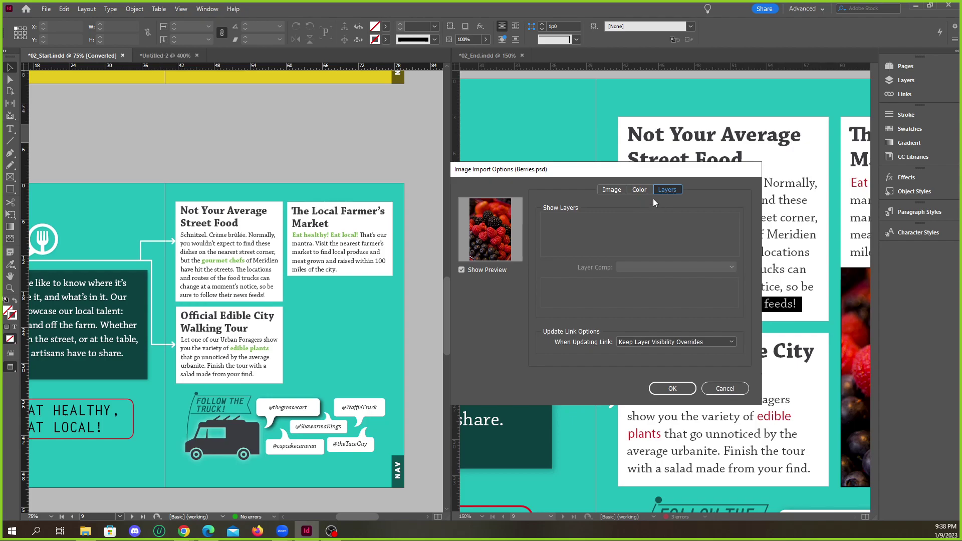
left_click(665, 341)
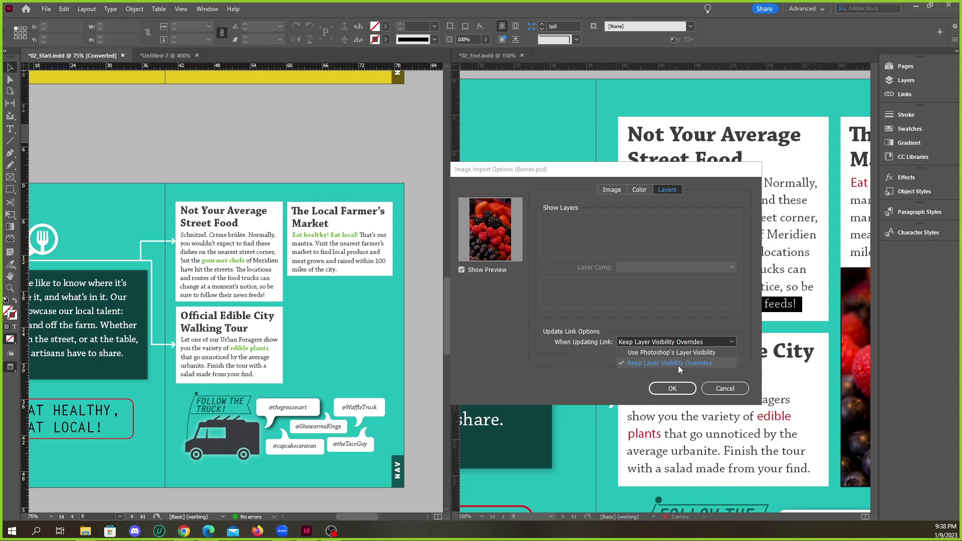
left_click(669, 342)
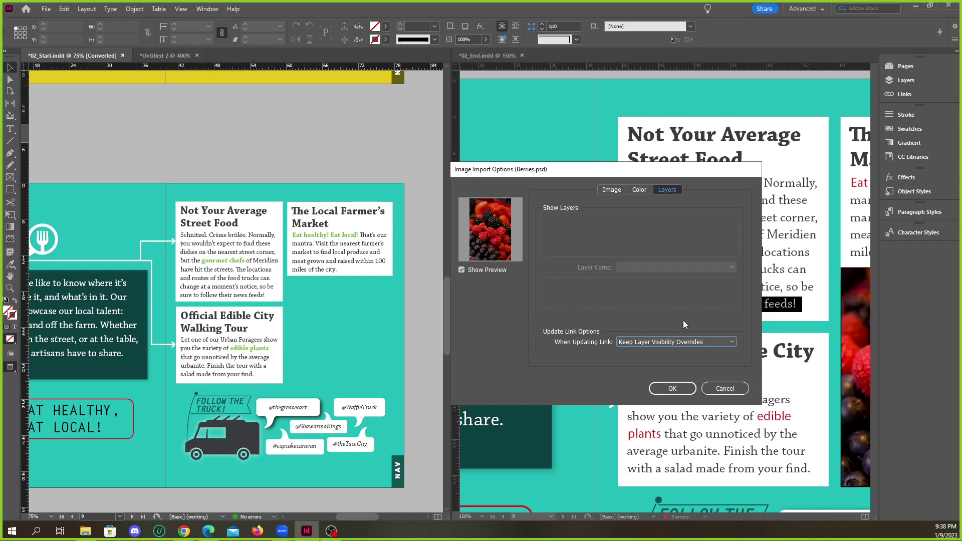
left_click(672, 389)
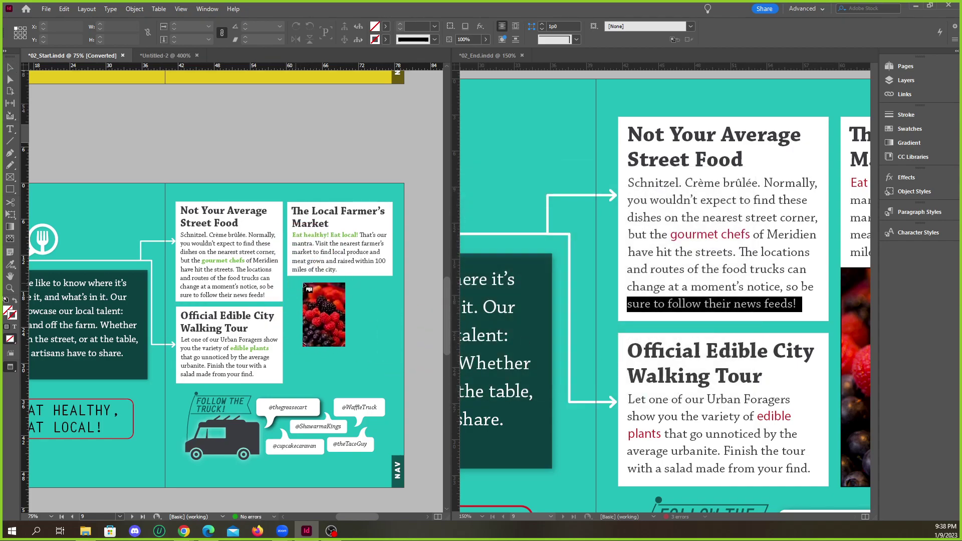
Switch 02_Start.indd to Normal screen mode to show guides and frame edges for positioning the berries image.
scroll(299, 272, "down", 2)
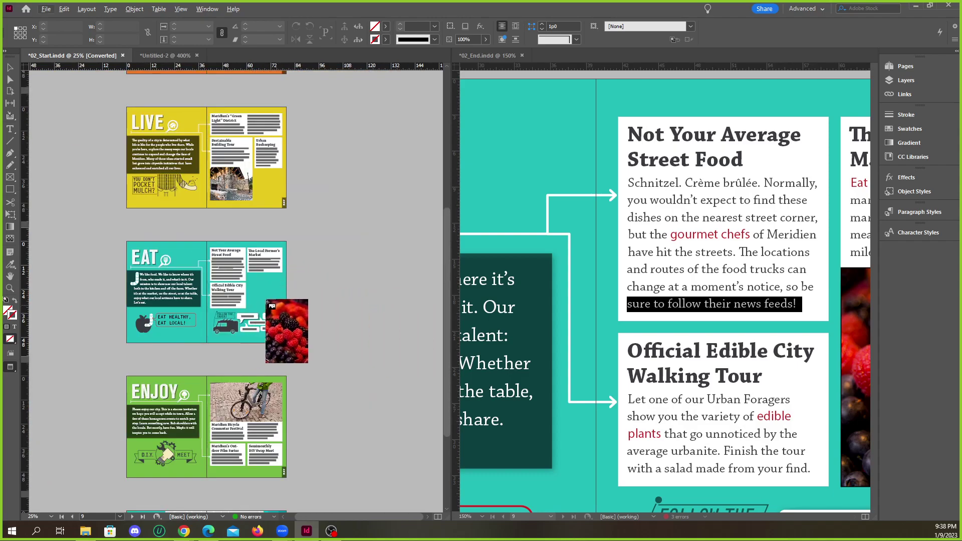
scroll(261, 294, "up", 3)
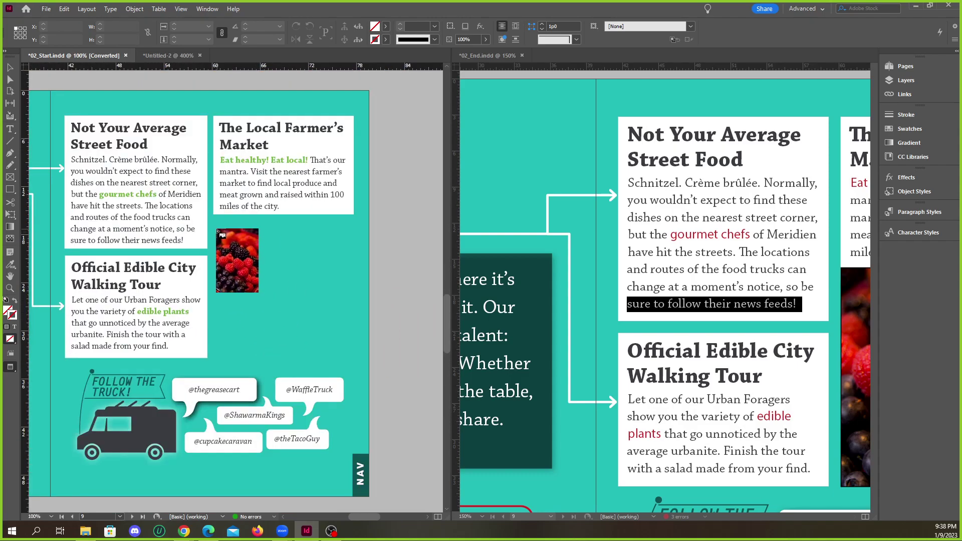
scroll(216, 229, "down", 2)
scroll(223, 237, "up", 1)
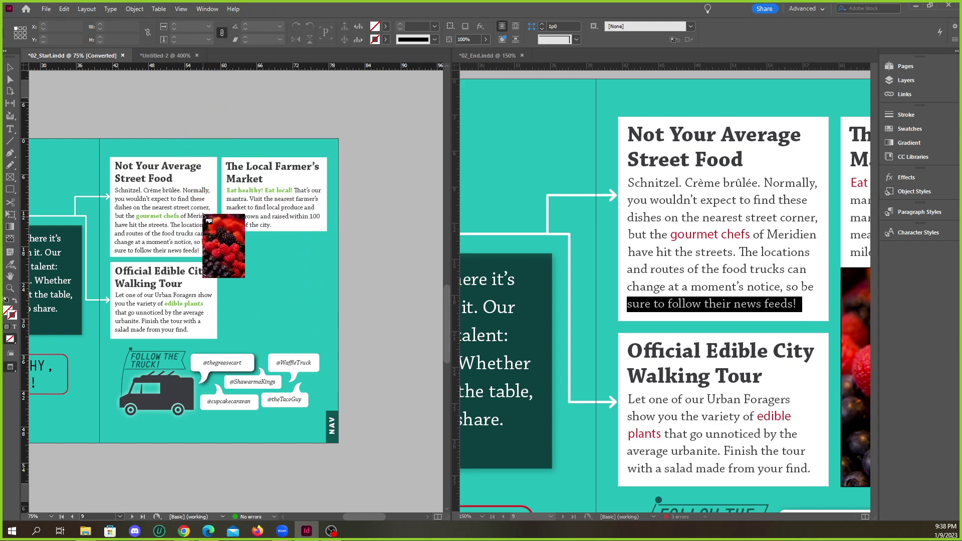
right_click(14, 370)
left_click(36, 380)
Place the berries image in the column below "The Local Farmer's Market" frame, about 17p4 wide and 26p1 high.
scroll(244, 295, "up", 2)
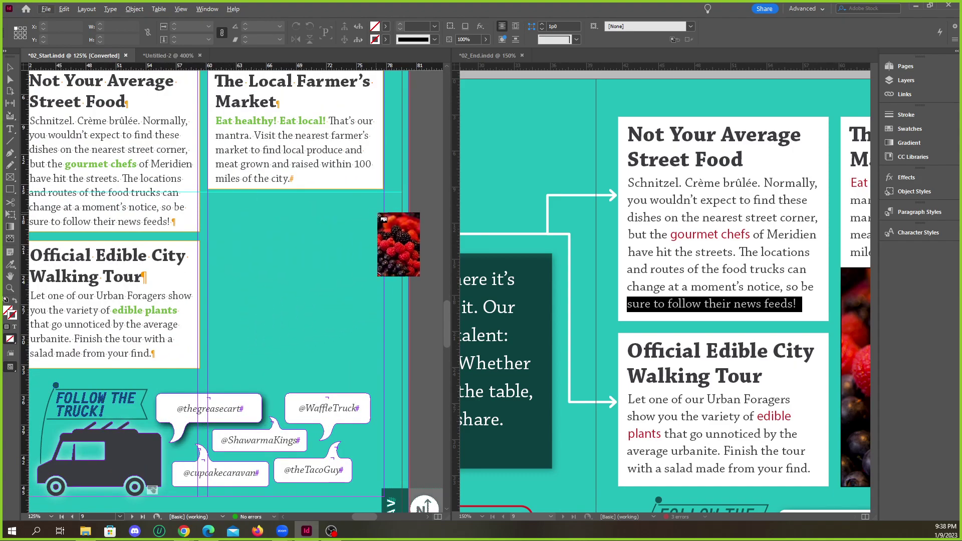
scroll(219, 228, "down", 1)
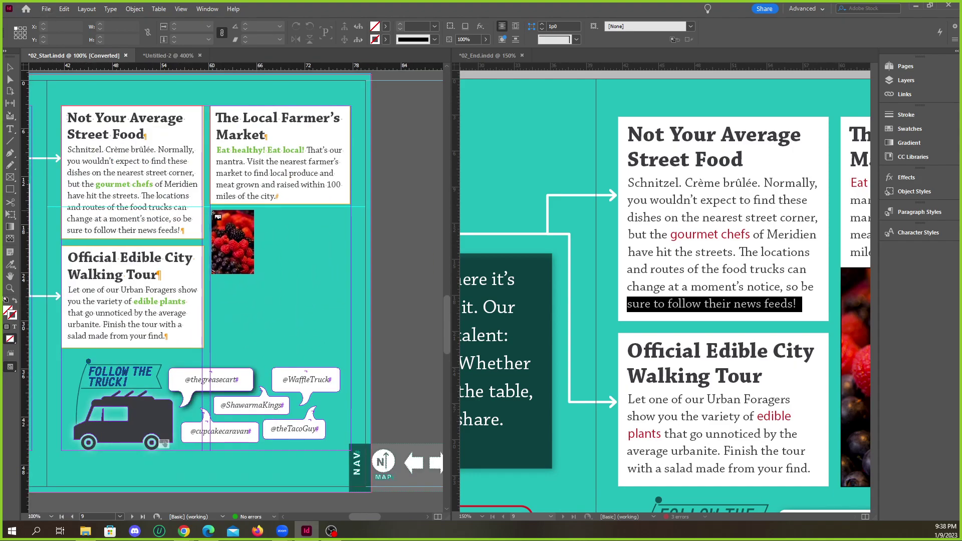
left_click_drag(211, 208, 350, 301)
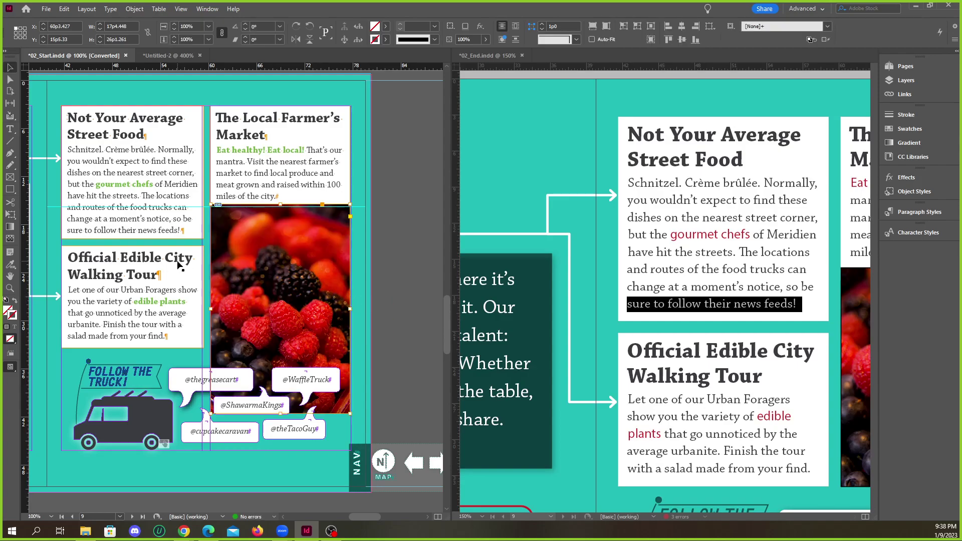
scroll(264, 306, "down", 2)
scroll(232, 308, "up", 2)
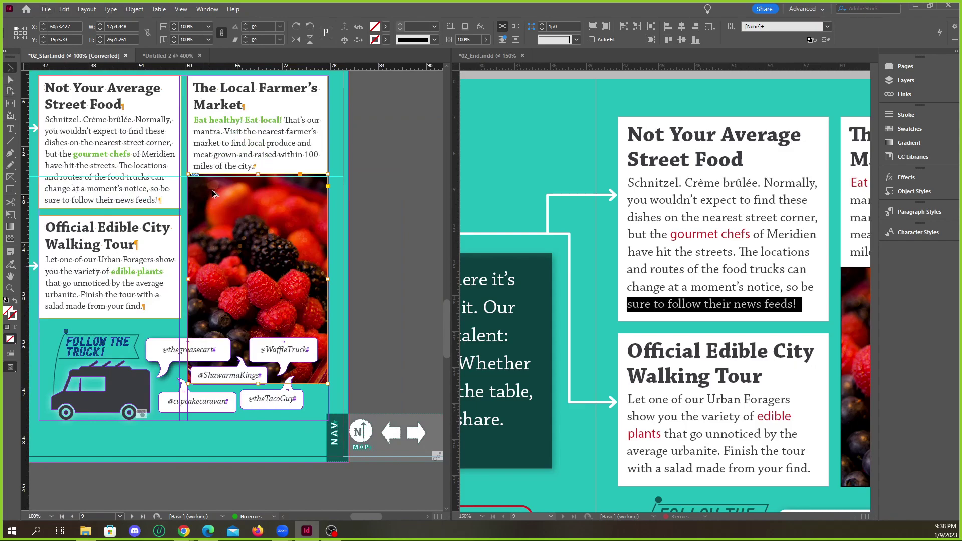
Raise the bottom edge of the berries frame to match the Official Edible City Walking Tour frame, making it about 17p11 high.
scroll(212, 195, "up", 1)
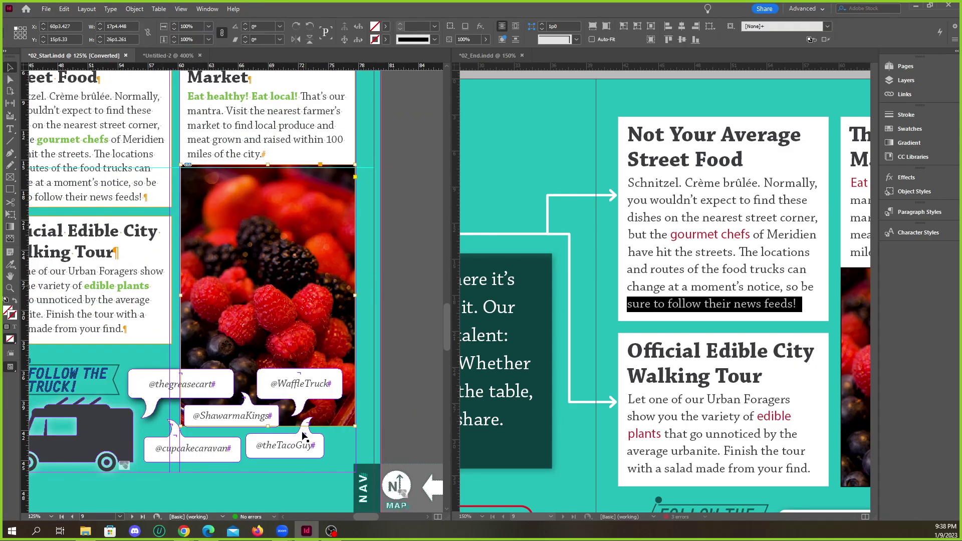
left_click_drag(269, 427, 271, 345)
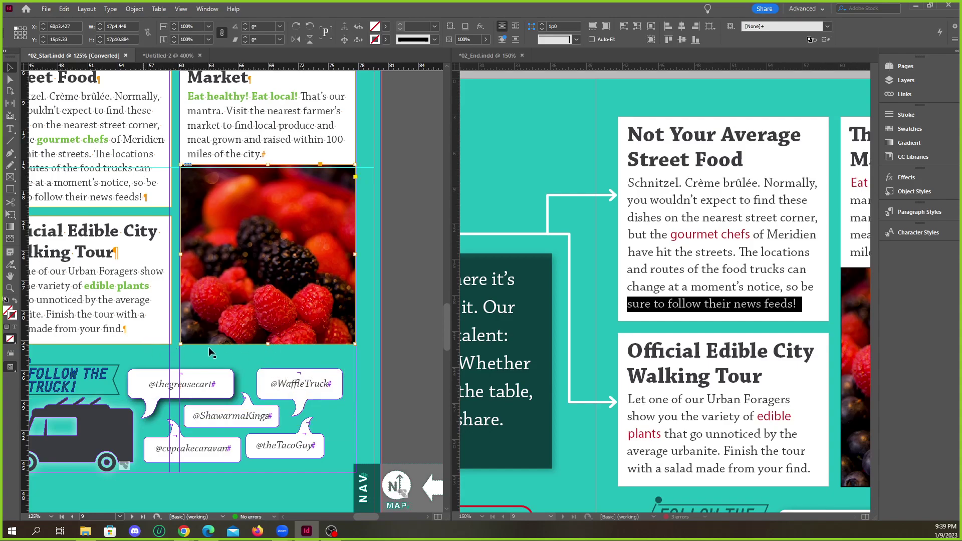
left_click(405, 321)
key("ctrl+minus")
key("ctrl+minus")
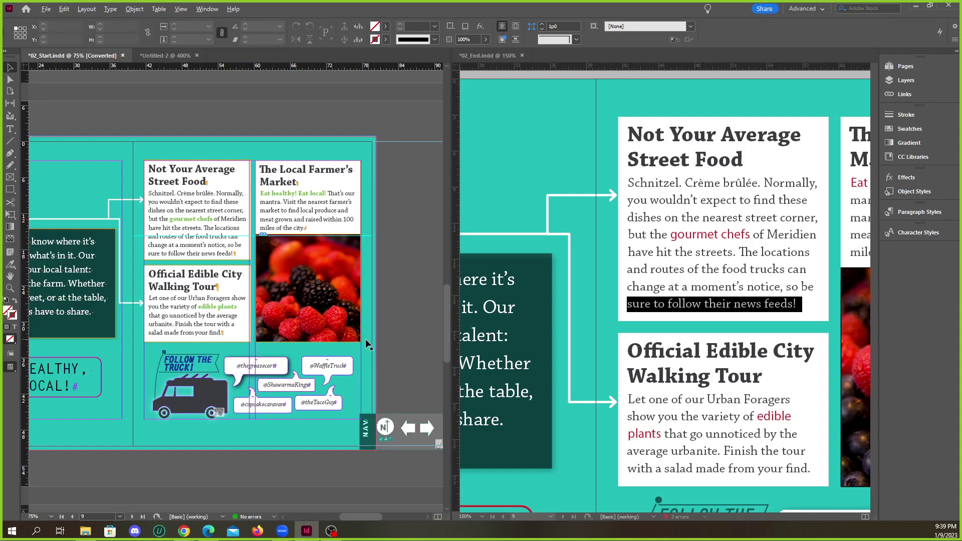
Move the berries photo up inside its frame to a vertical offset of about -1p8, matching the crop in 02_End.indd.
scroll(258, 339, "down", 2)
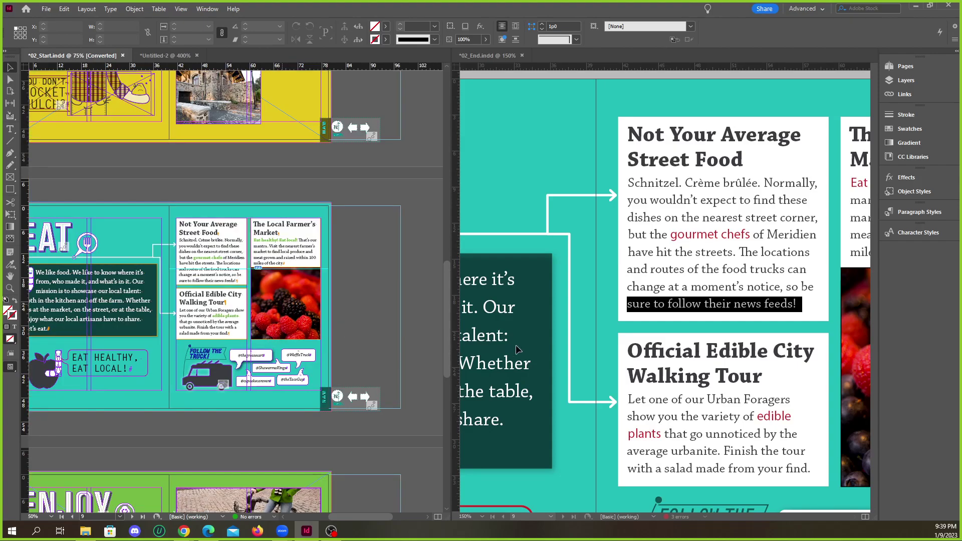
scroll(304, 320, "up", 1)
scroll(591, 314, "down", 4)
scroll(785, 361, "up", 2)
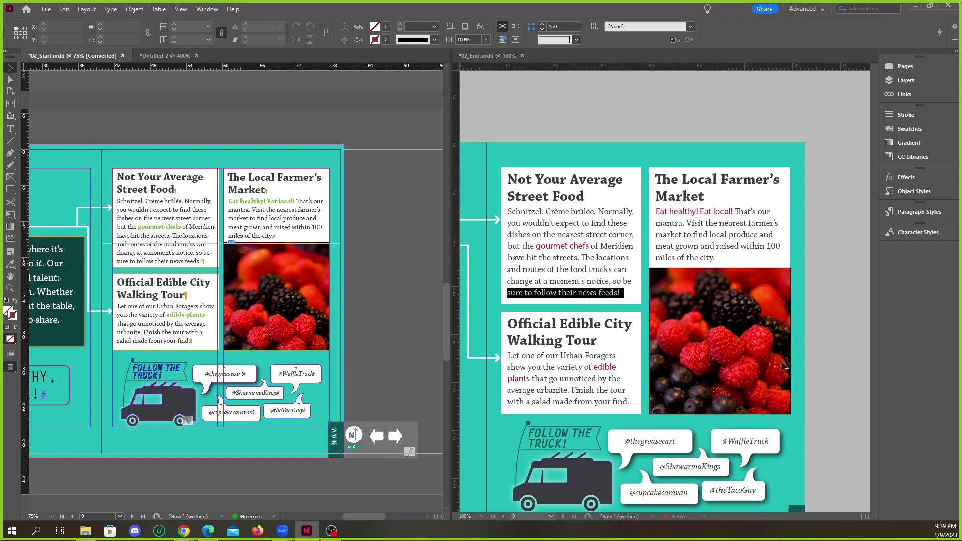
scroll(687, 347, "up", 2)
scroll(262, 303, "up", 2)
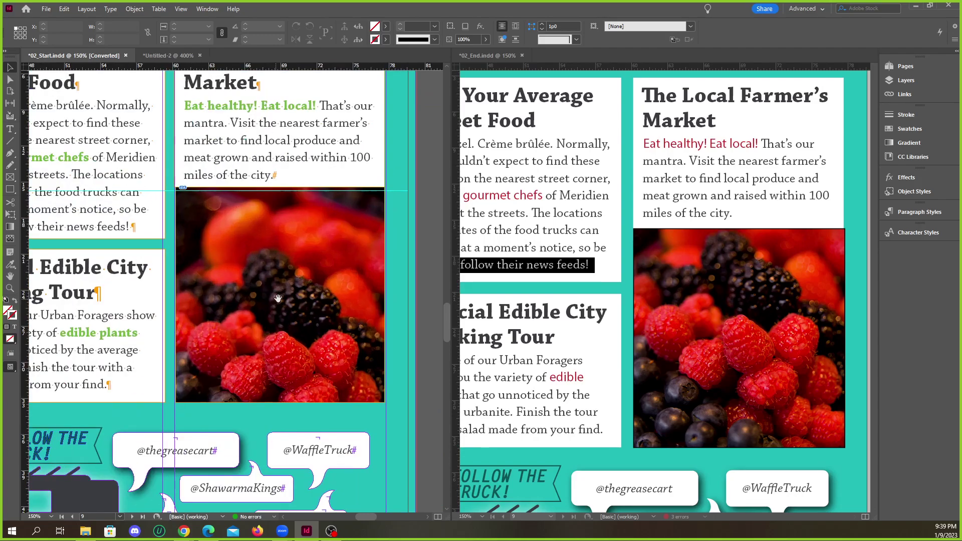
left_click(395, 323)
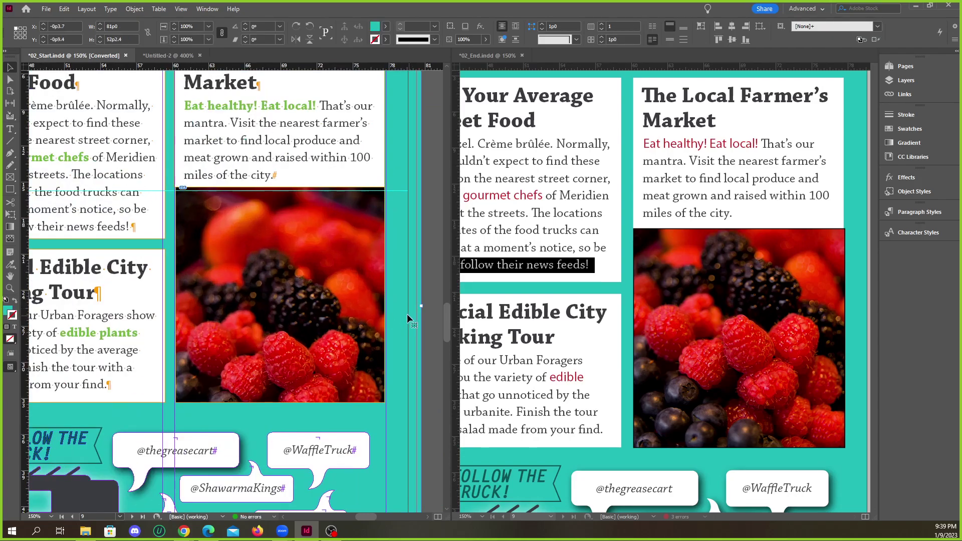
left_click(278, 296)
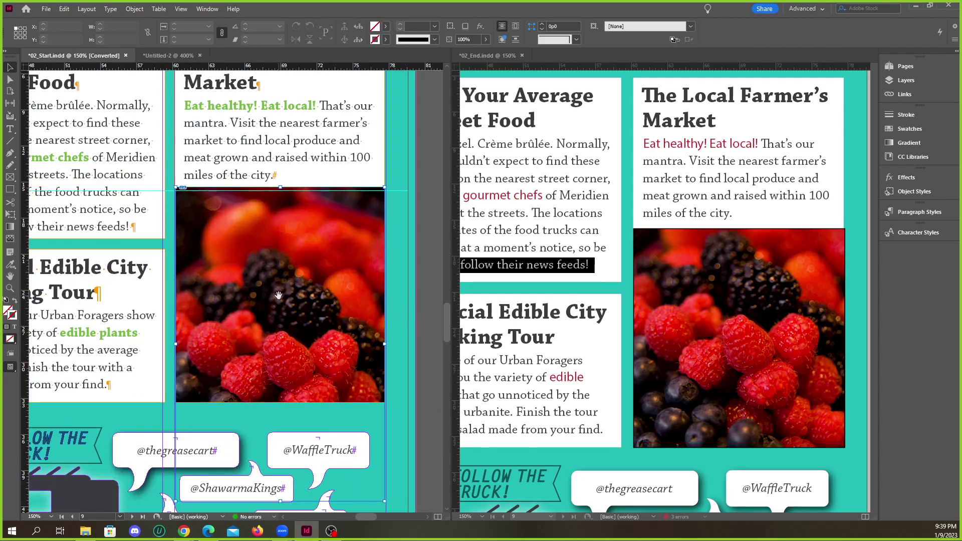
left_click_drag(290, 314, 291, 305)
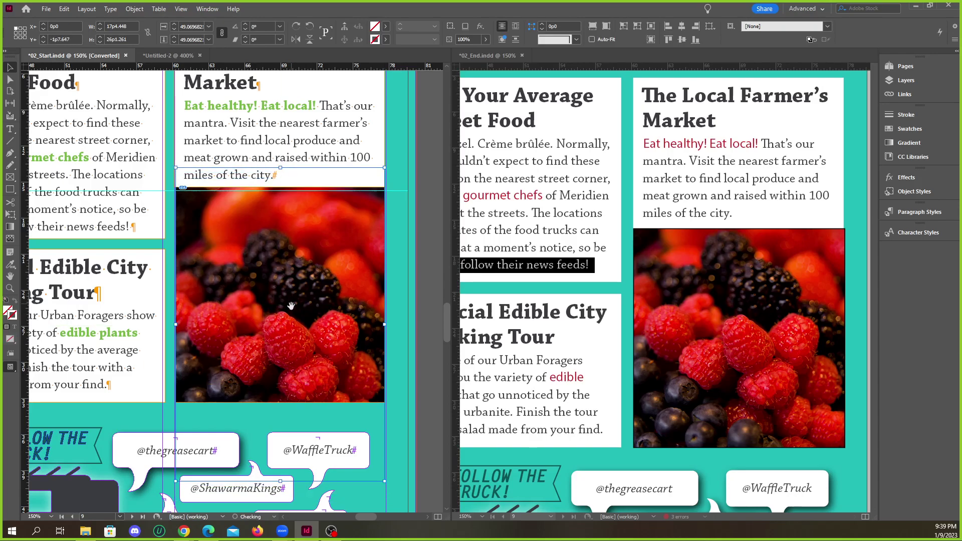
left_click(420, 326)
scroll(279, 316, "up", 2)
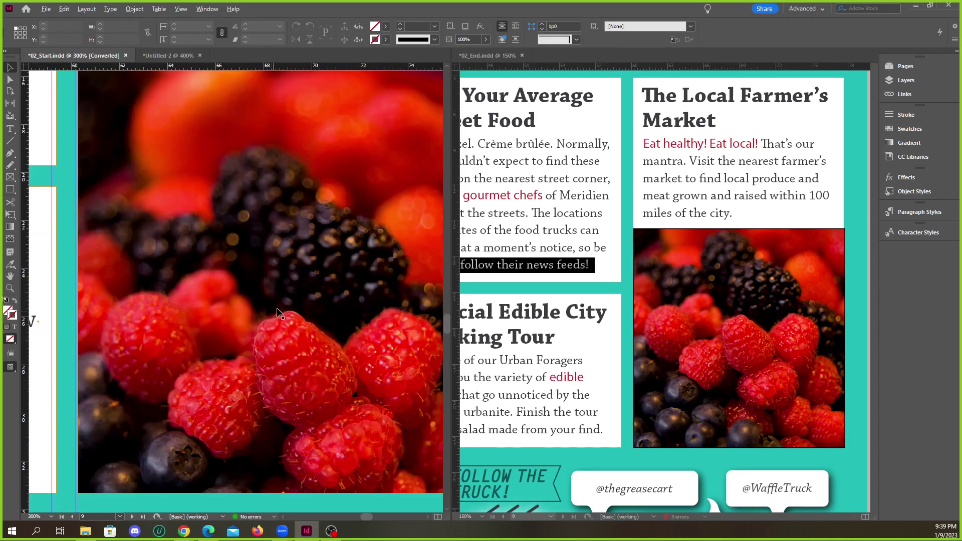
scroll(246, 324, "down", 2)
left_click(287, 290)
left_click(420, 304)
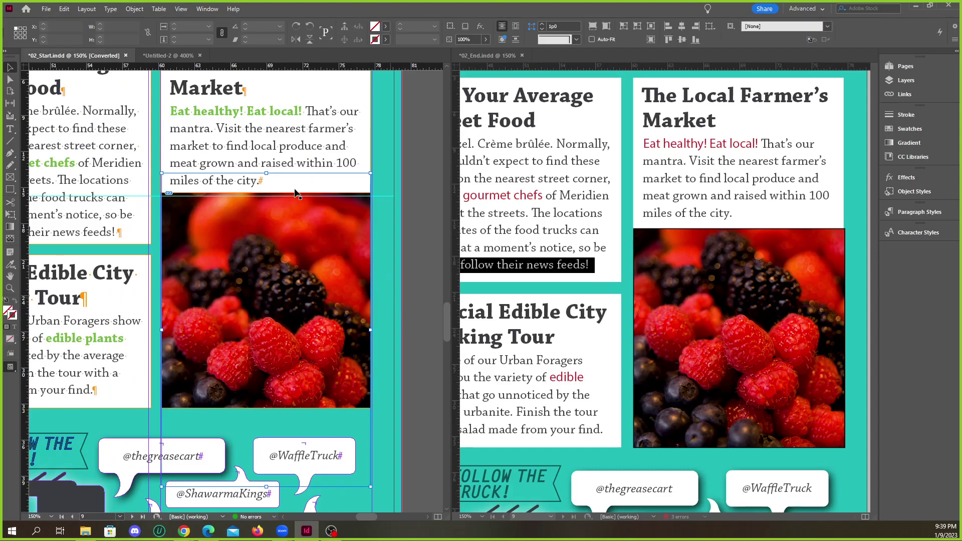
left_click(181, 9)
mouse_move(261, 199)
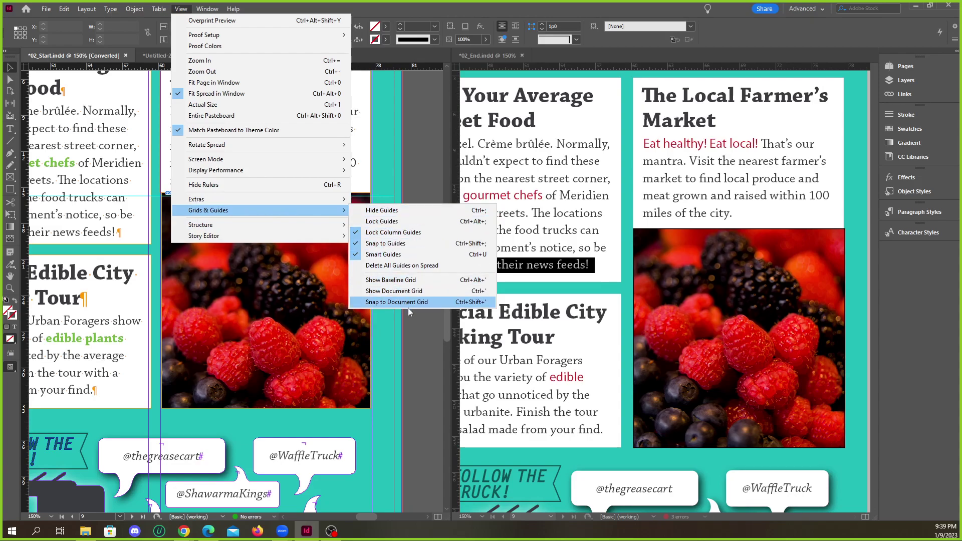
left_click(416, 191)
Show the EAT spread of 02_End.indd in Normal screen mode so its guides and frame edges can be compared.
left_click(261, 318)
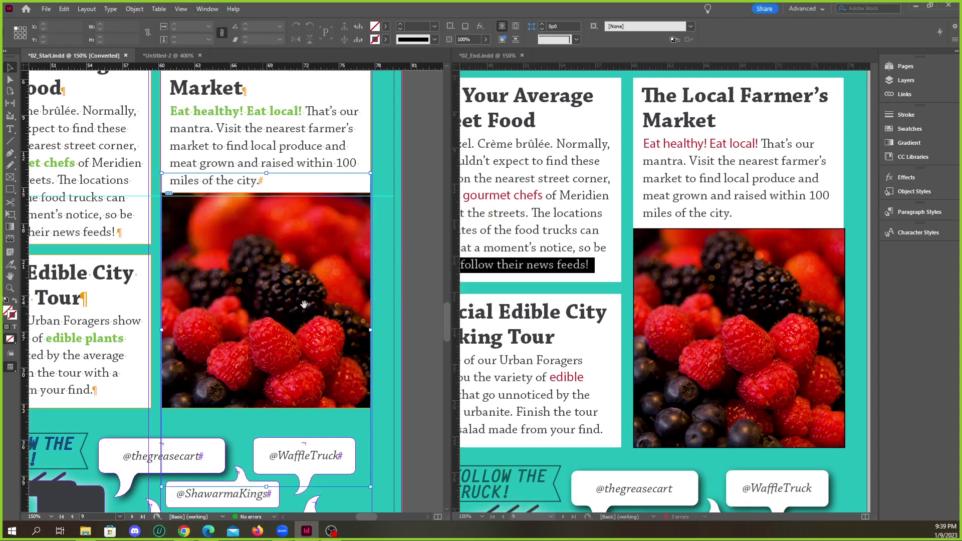
left_click(742, 329)
left_click(742, 329)
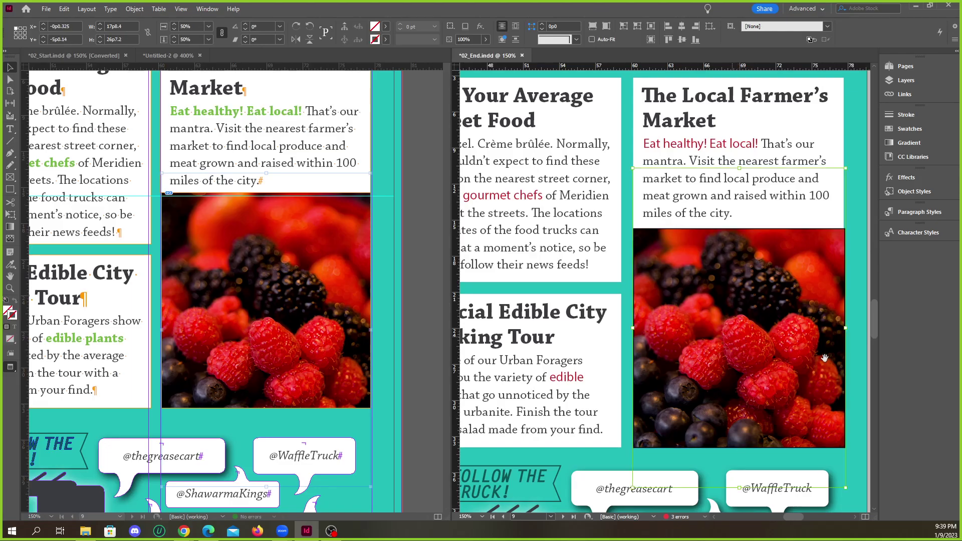
left_click(871, 375)
scroll(653, 358, "down", 7)
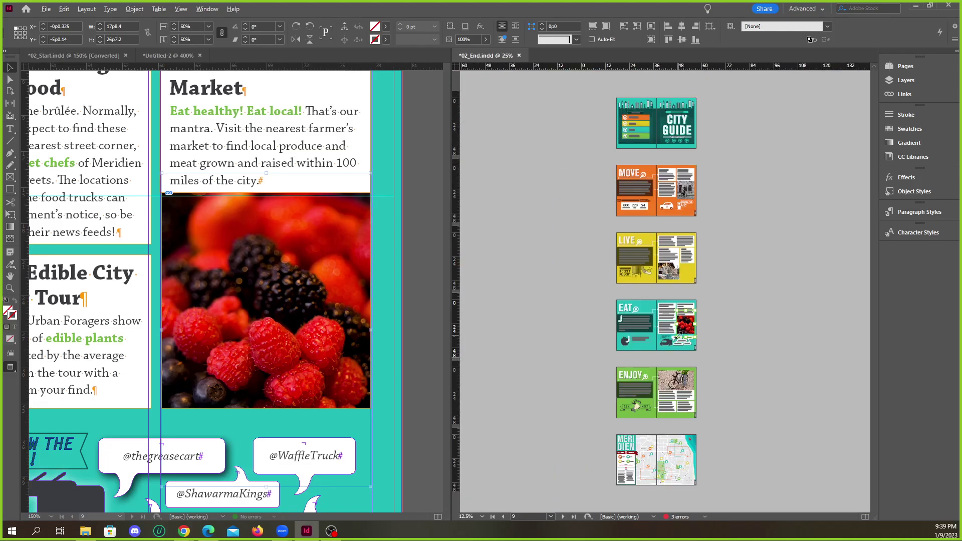
scroll(661, 323, "up", 2)
left_click(832, 371)
key("w")
scroll(795, 359, "up", 3)
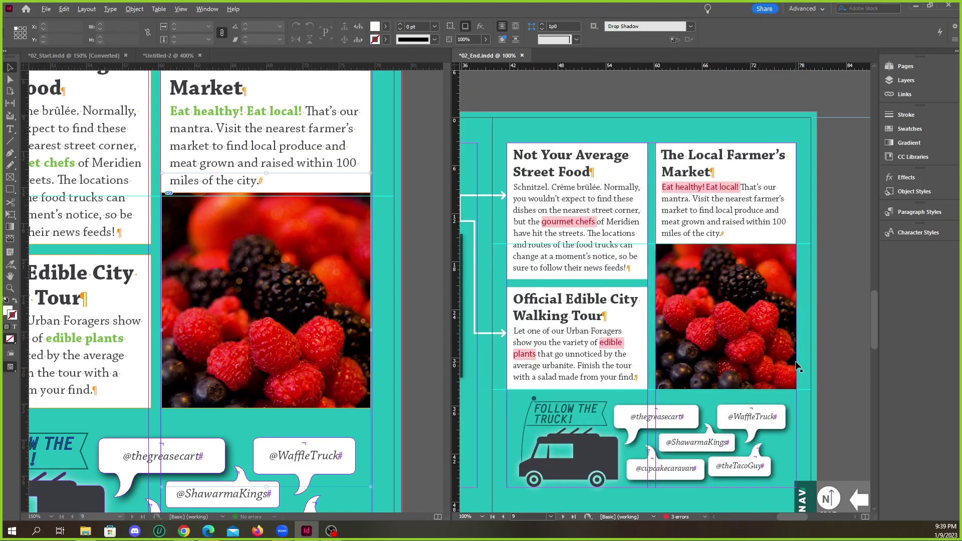
Compare the berries image's crop and frame edges in 02_End.indd with those in 02_Start.indd.
left_click(735, 321)
left_click(843, 336)
left_click(699, 298)
left_click(825, 322)
left_click(671, 289)
left_click(235, 288)
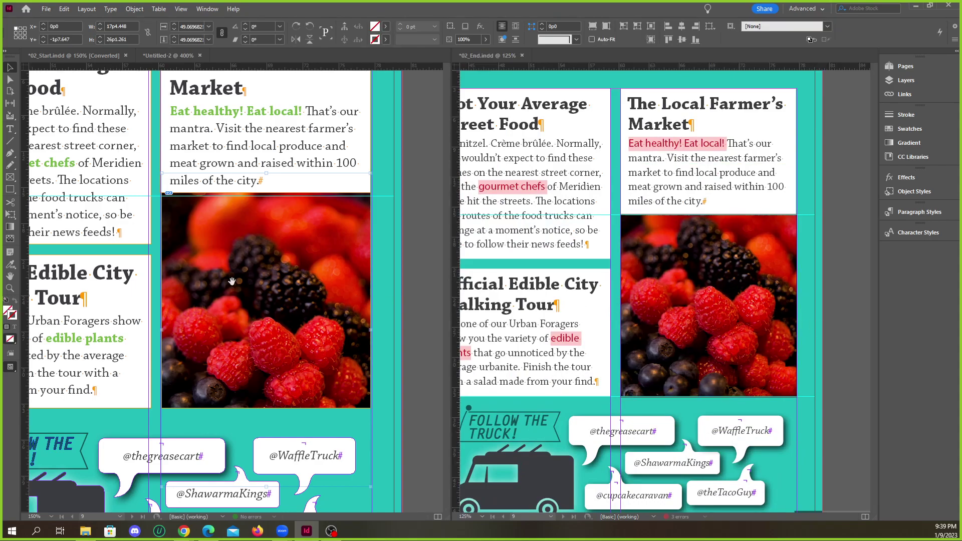
Extend the left edge of the berries frame in 02_Start.indd to the column guide at X 60p2.25, making it about 17p6 wide.
scroll(282, 287, "down", 2)
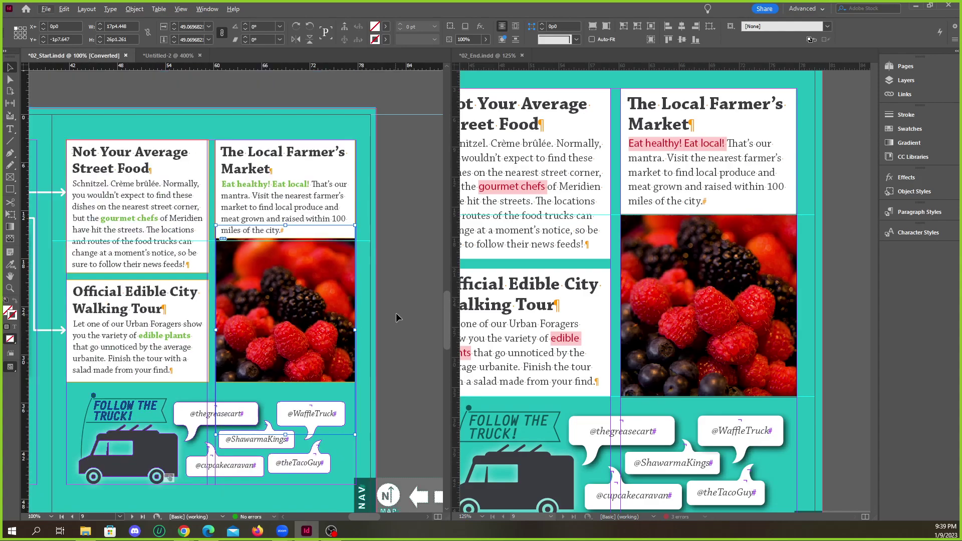
scroll(286, 313, "up", 2)
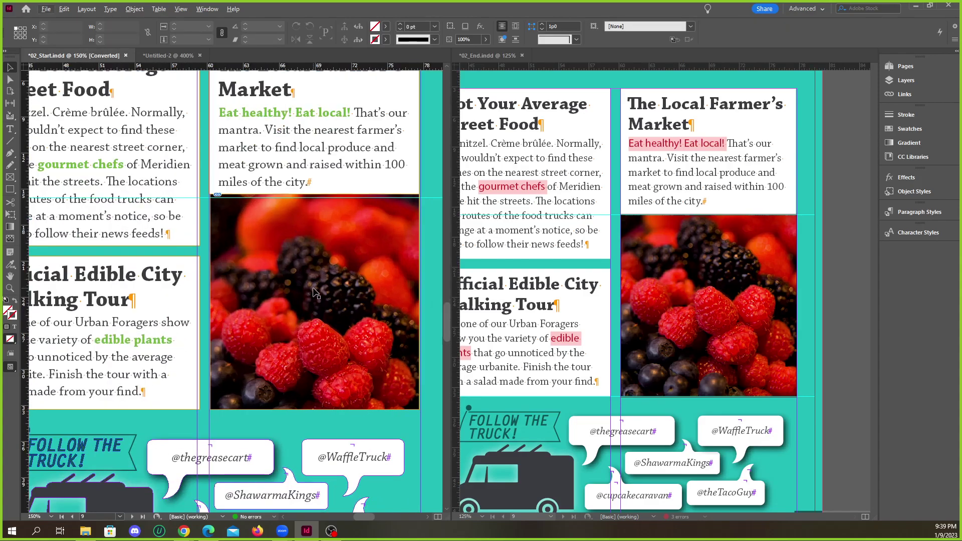
scroll(281, 258, "up", 3)
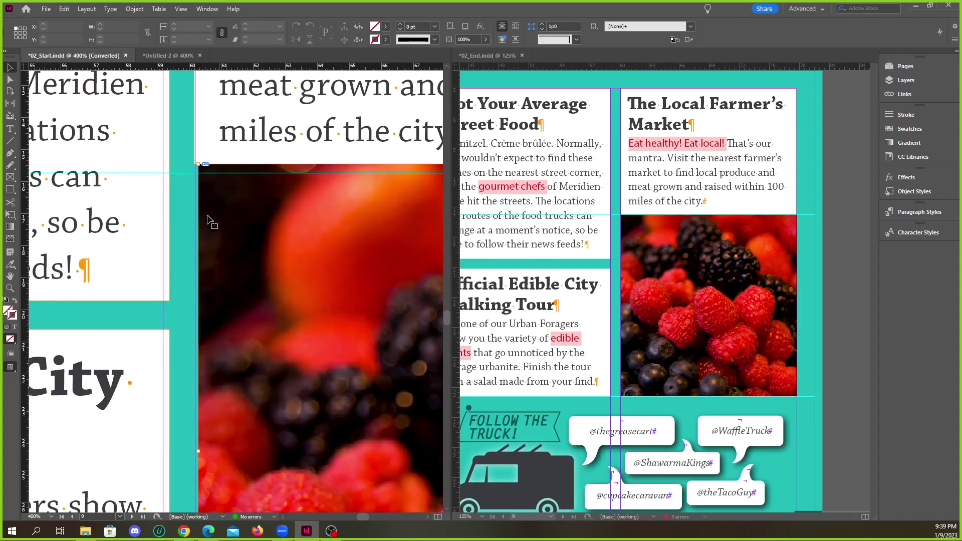
left_click(210, 215)
mouse_move(197, 164)
left_mouse_down()
mouse_move(253, 190)
mouse_move(184, 169)
mouse_move(208, 182)
mouse_move(195, 166)
left_mouse_up()
Fill the widened berries frame proportionally with its image so the photo reaches the frame's left edge.
scroll(187, 183, "up", 5)
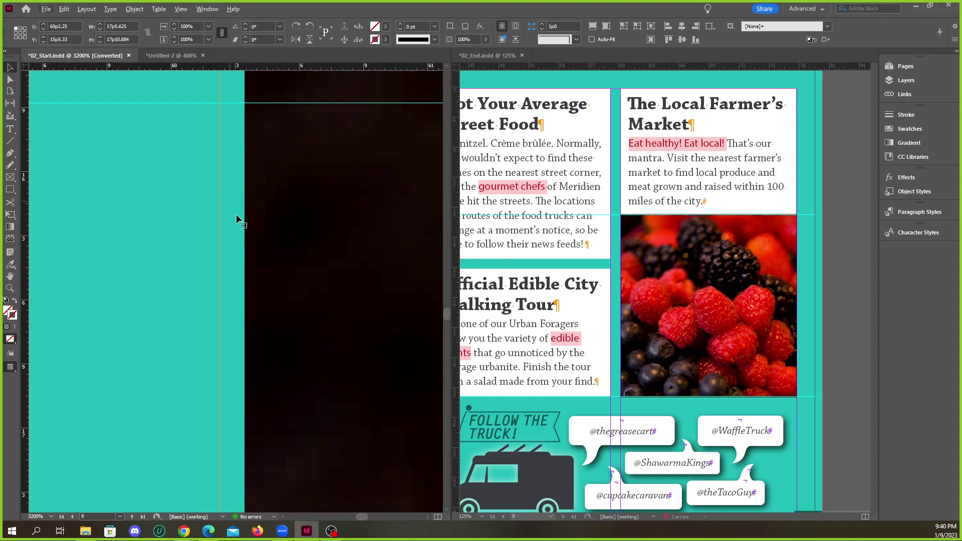
scroll(234, 207, "up", 4)
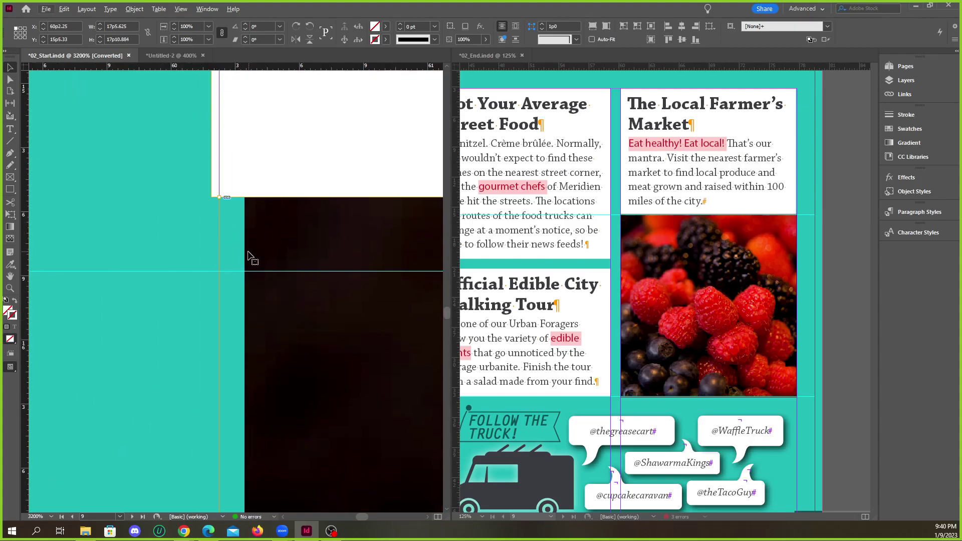
left_click(594, 27)
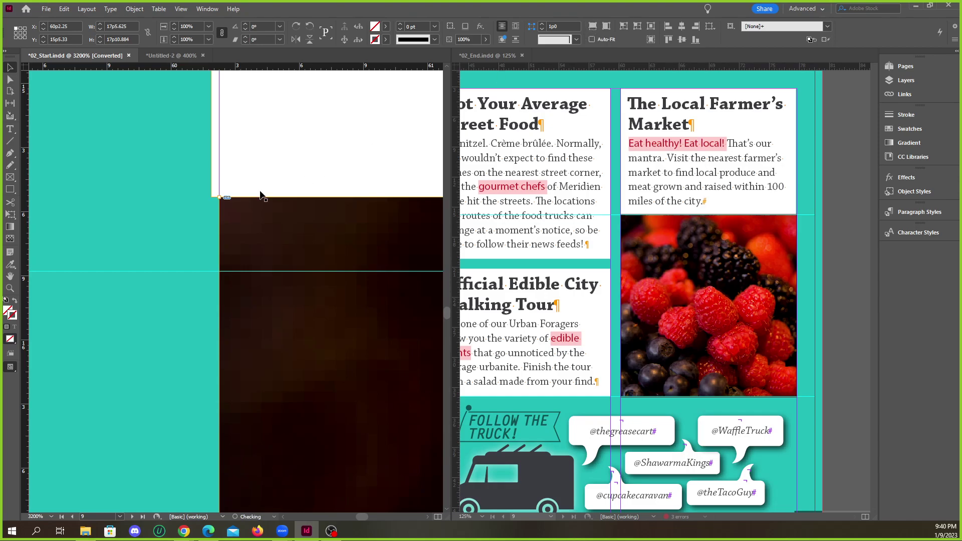
scroll(162, 257, "down", 5)
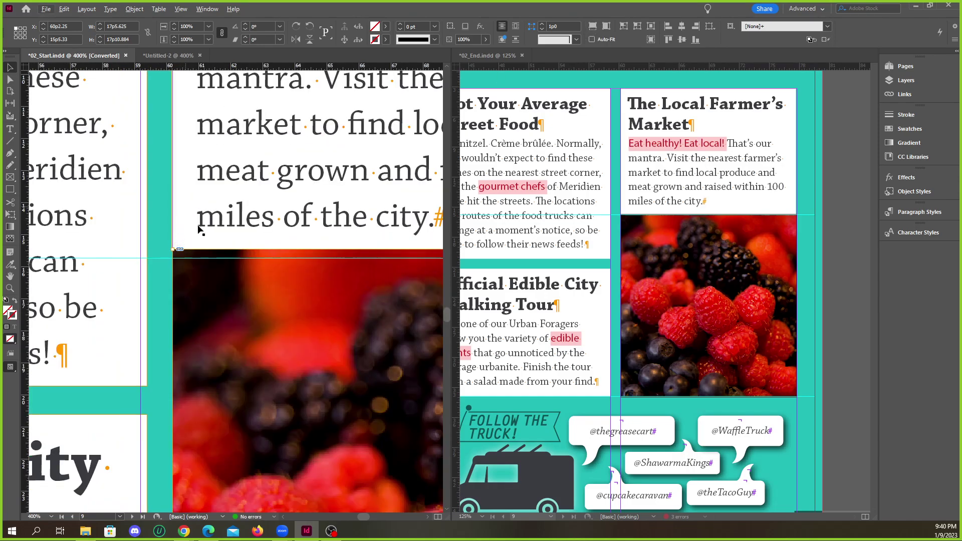
scroll(229, 288, "down", 3)
scroll(228, 285, "up", 3)
scroll(225, 276, "down", 4)
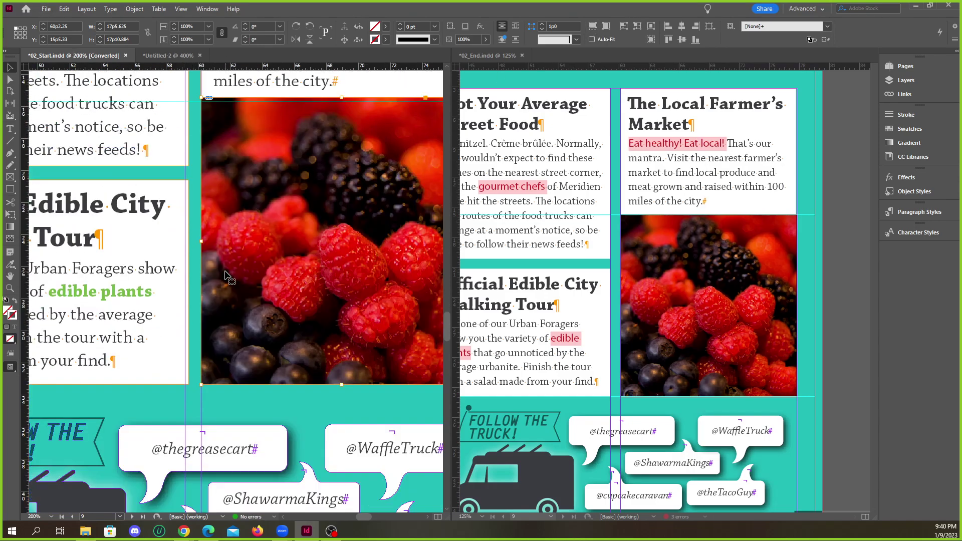
scroll(216, 276, "up", 1)
scroll(263, 305, "down", 4)
scroll(263, 306, "down", 3)
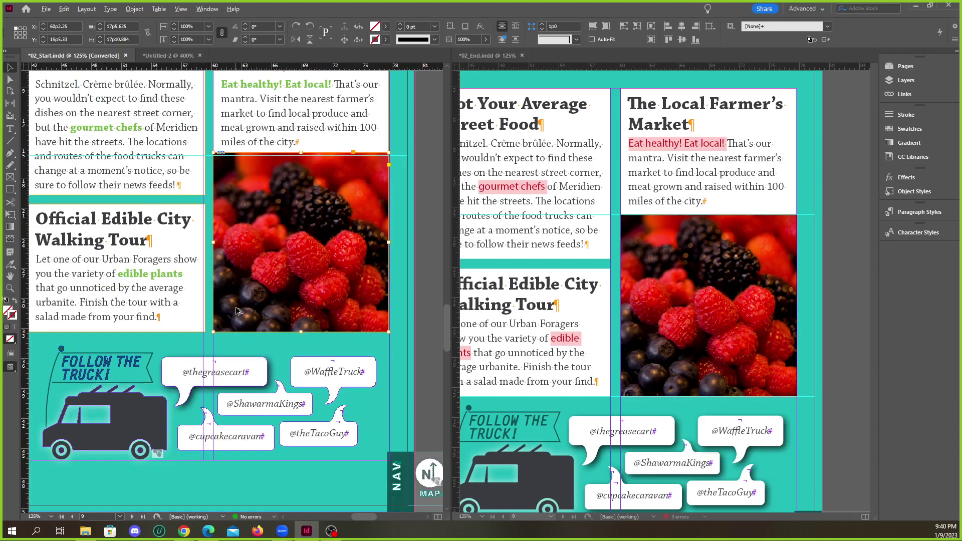
left_click(384, 333)
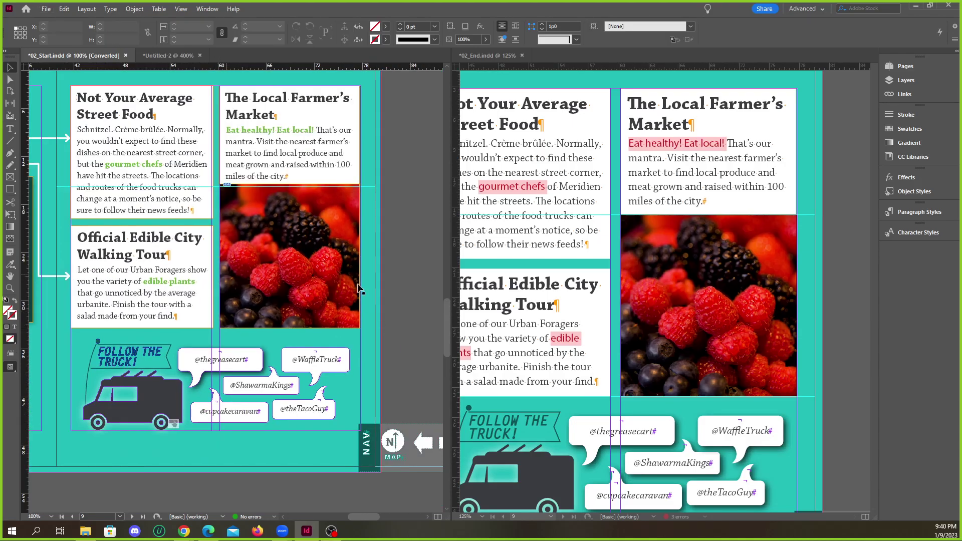
Examine the speech bubbles beside the food truck in 02_Start.indd and compare them with the same bubbles in 02_End.indd.
scroll(341, 283, "down", 2)
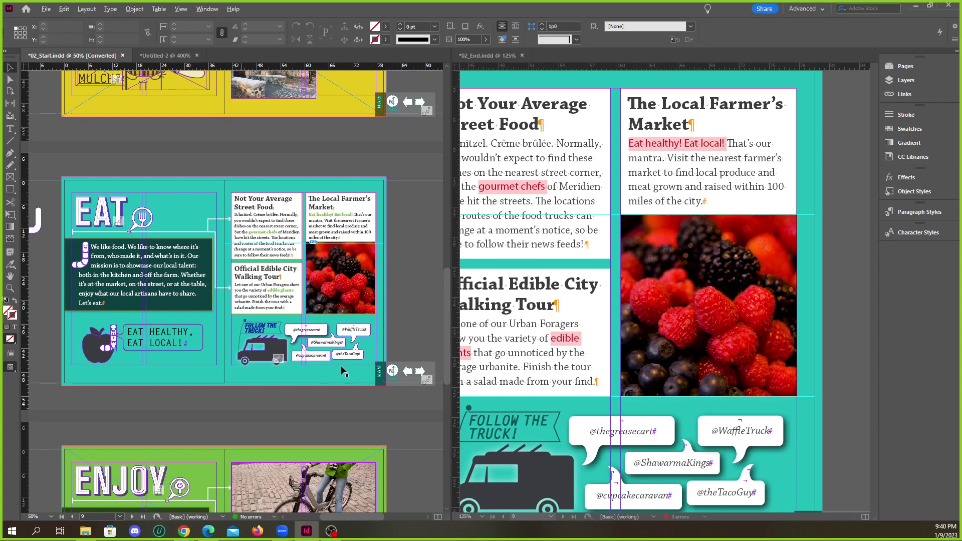
scroll(326, 357, "up", 4)
scroll(365, 369, "up", 3)
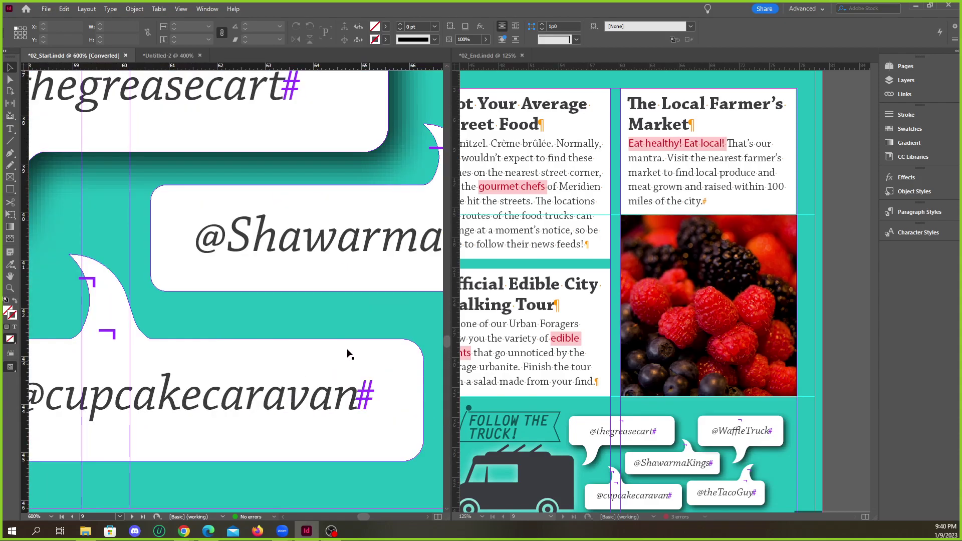
scroll(209, 344, "down", 3)
left_click(302, 285)
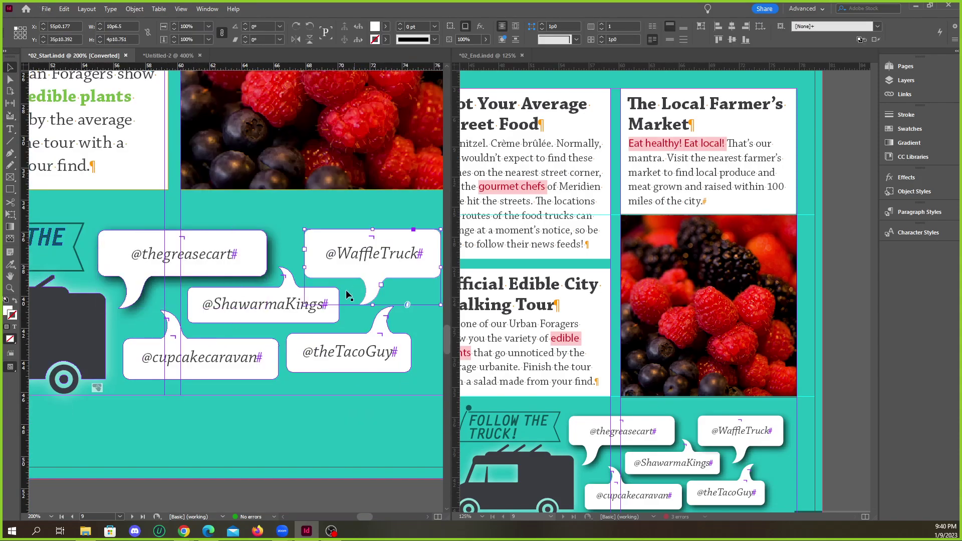
left_click(269, 333)
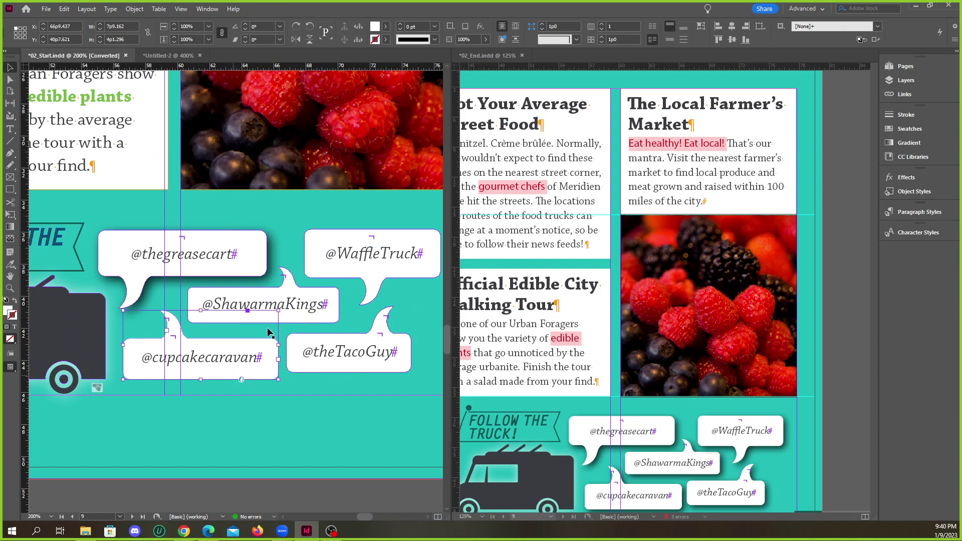
left_click(296, 321)
scroll(296, 326, "down", 2)
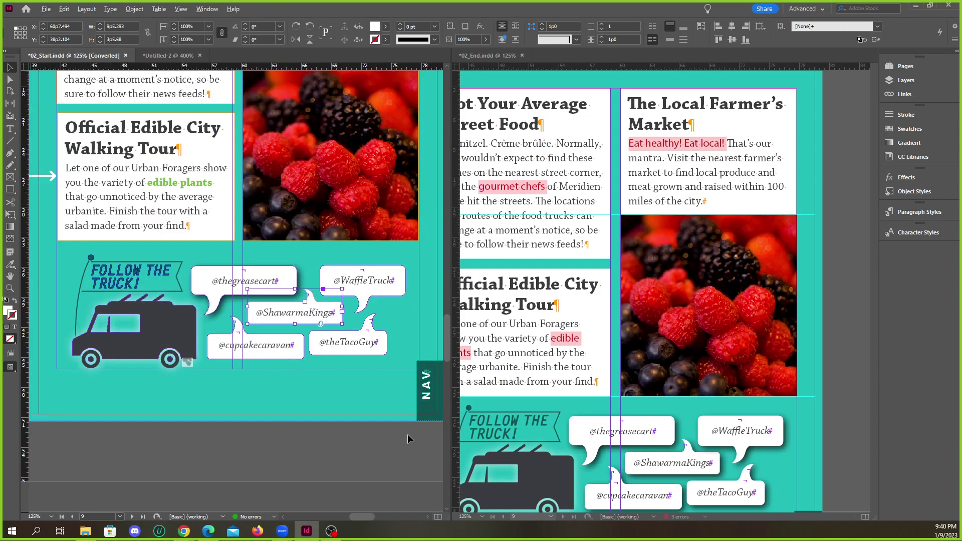
scroll(573, 385, "down", 2)
scroll(317, 339, "down", 4)
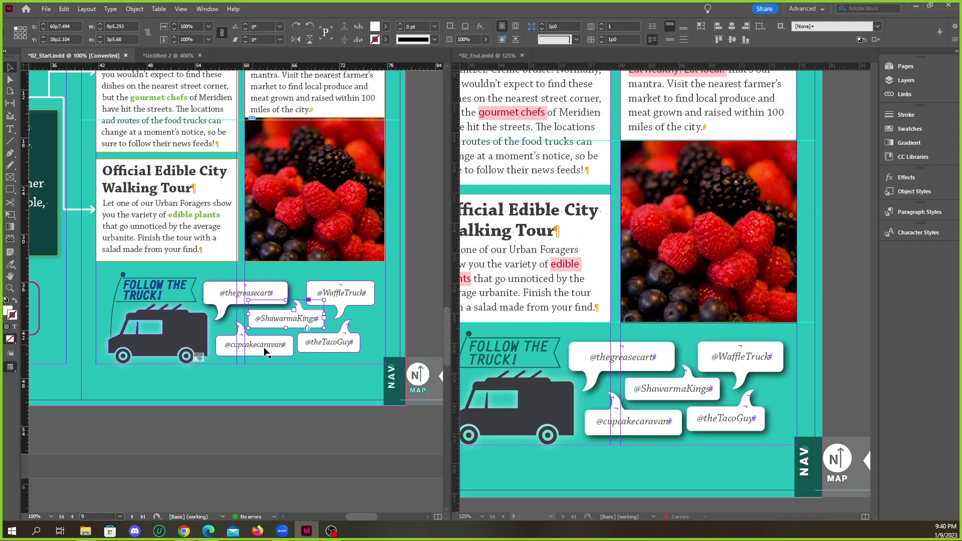
scroll(189, 329, "up", 3)
scroll(184, 322, "down", 1)
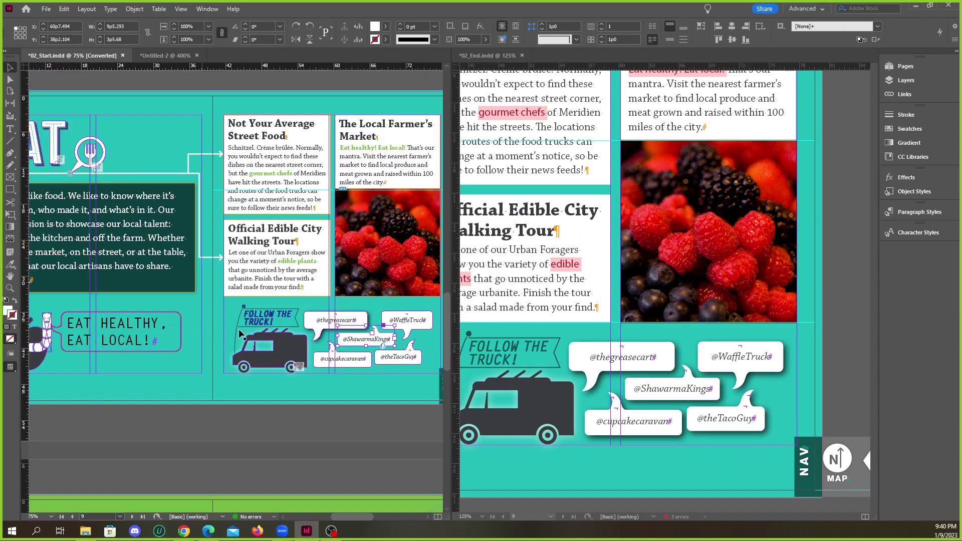
scroll(516, 343, "down", 4)
scroll(612, 348, "down", 3)
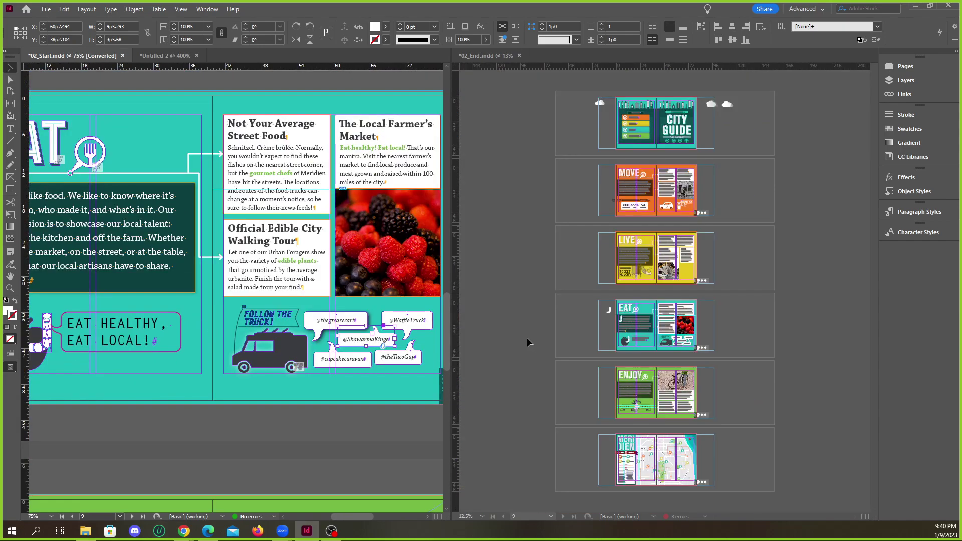
scroll(630, 356, "up", 4)
scroll(607, 386, "down", 1)
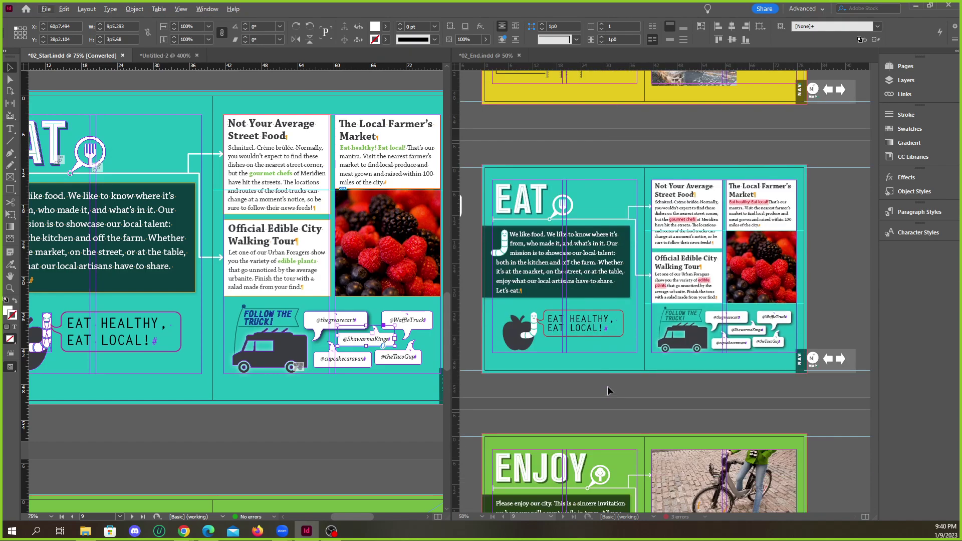
scroll(592, 354, "up", 4)
scroll(605, 359, "down", 2)
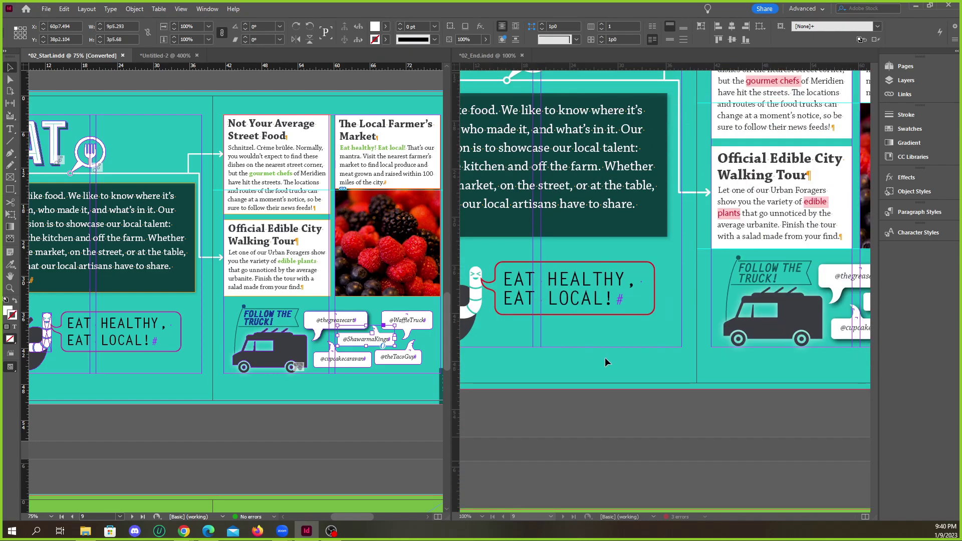
scroll(406, 347, "up", 4)
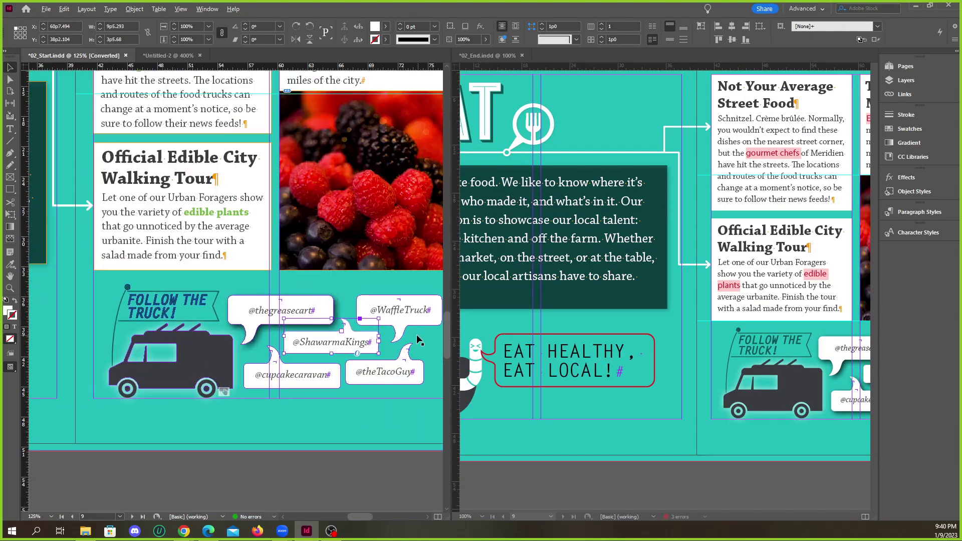
scroll(255, 352, "down", 1)
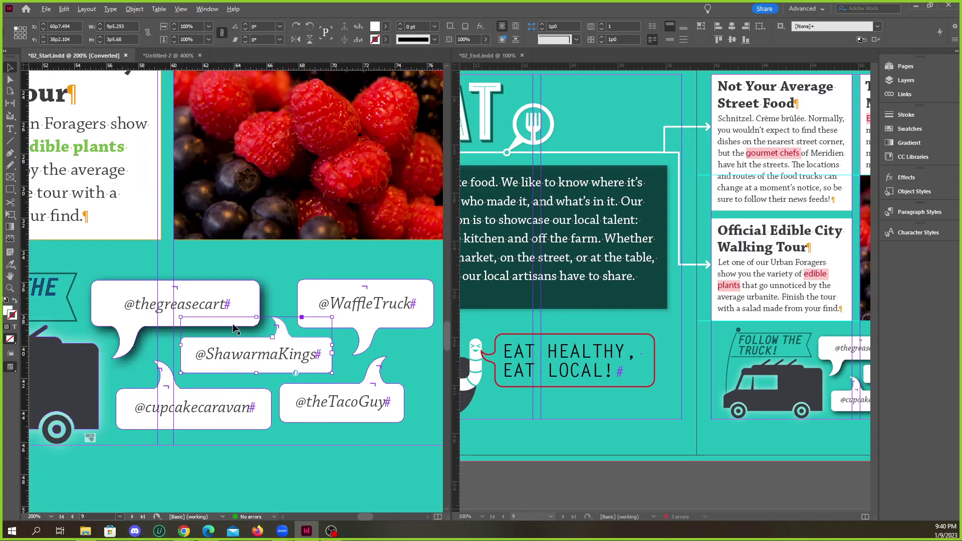
scroll(234, 328, "up", 1)
scroll(331, 352, "down", 2)
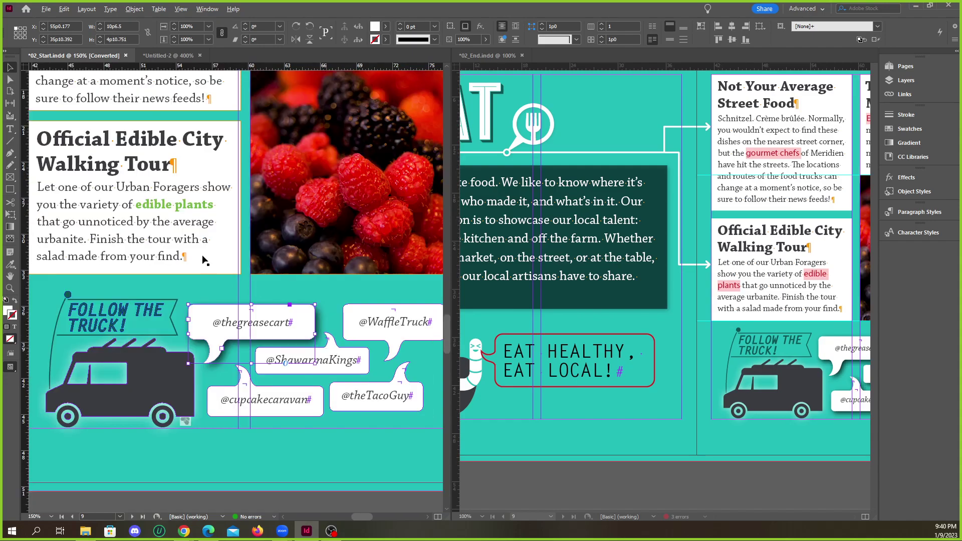
scroll(145, 261, "up", 3)
triple_click(172, 313)
left_click(172, 313)
left_click(172, 313)
left_click(10, 67)
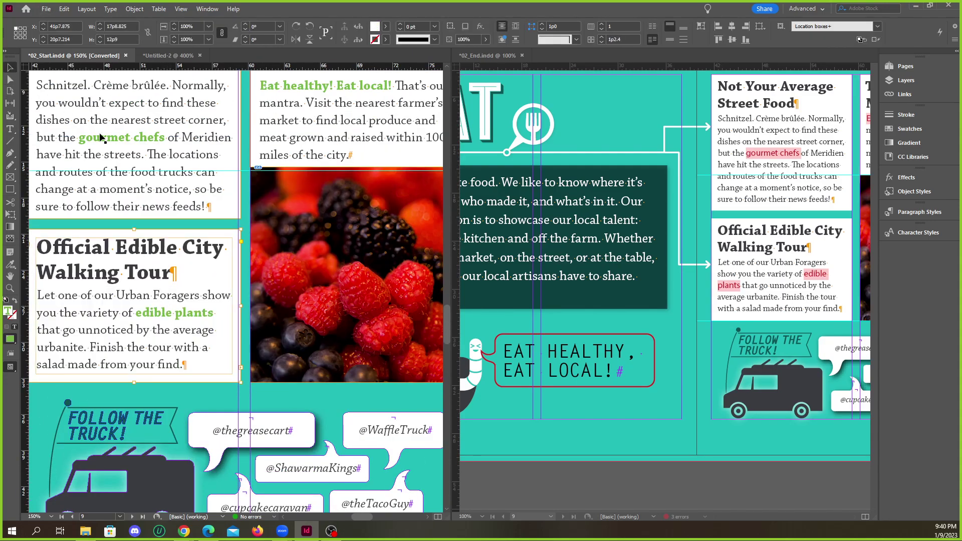
scroll(251, 320, "down", 3)
left_click(297, 324)
scroll(298, 336, "up", 5)
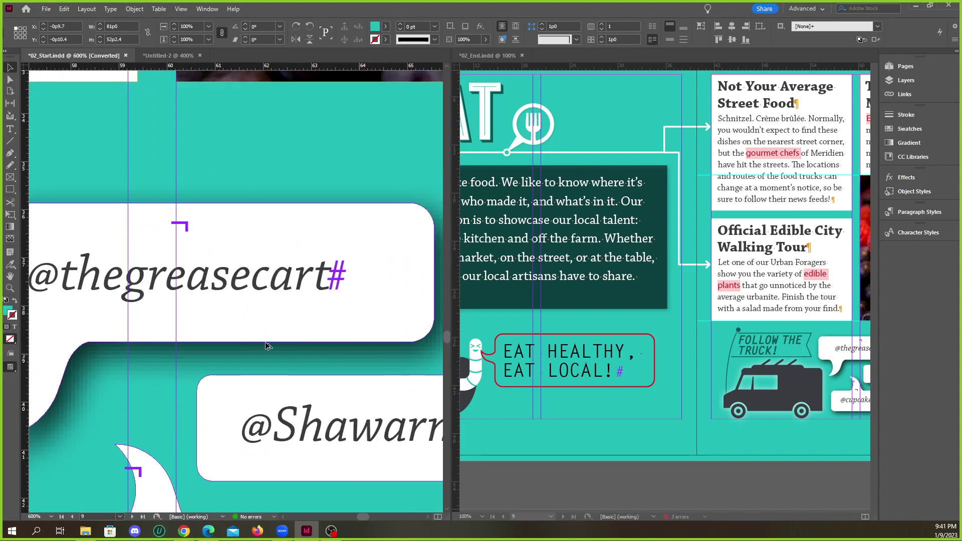
scroll(256, 346, "down", 4)
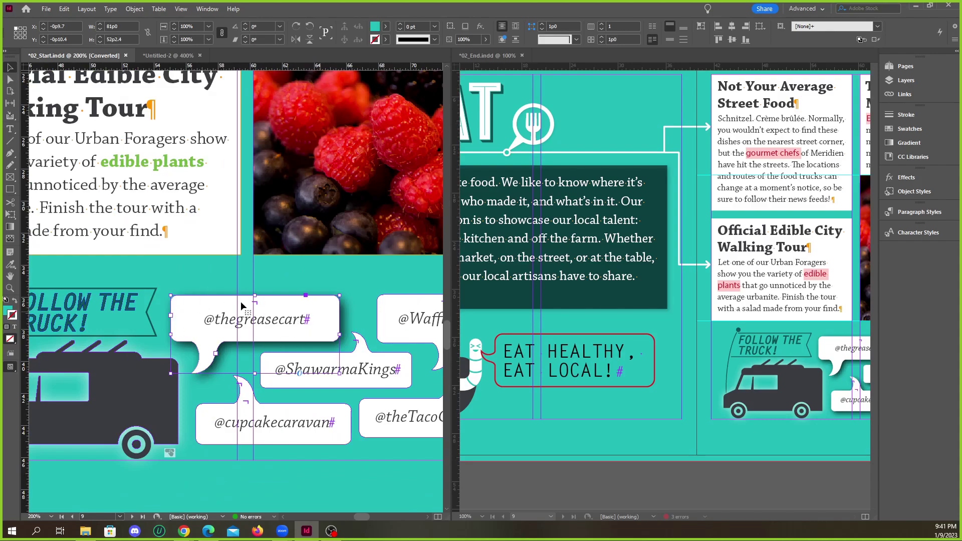
left_click(311, 285)
scroll(294, 334, "up", 2)
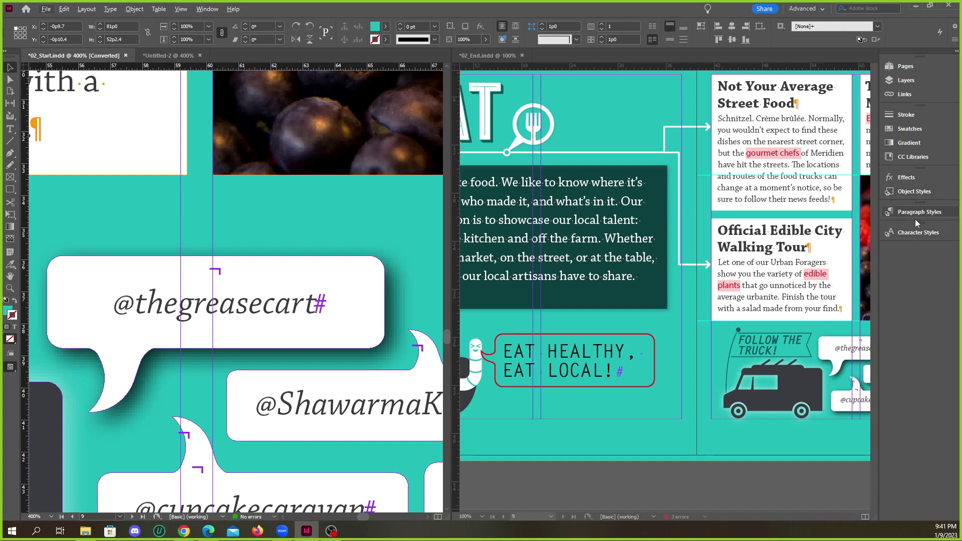
left_click(913, 191)
left_click(915, 191)
left_click(915, 191)
left_click(762, 230)
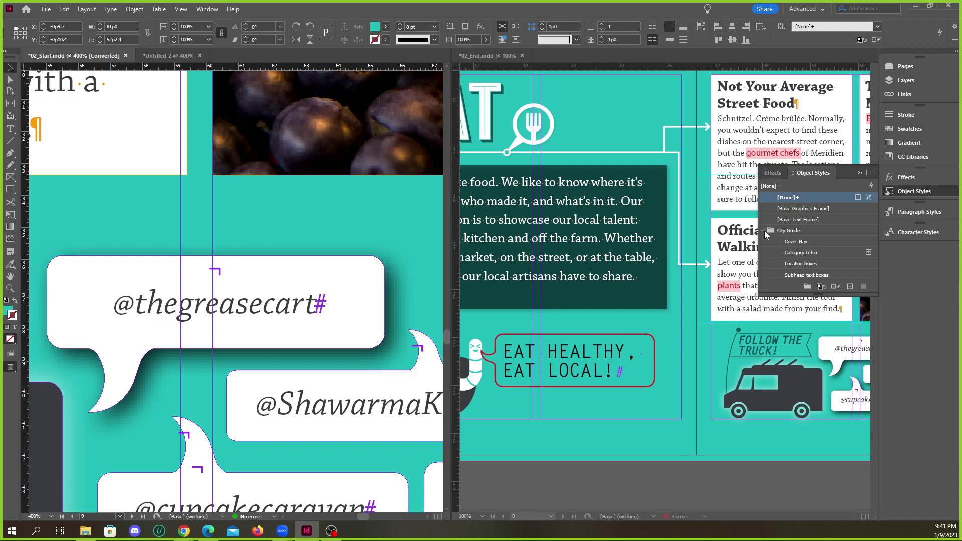
left_click_drag(807, 295, 815, 368)
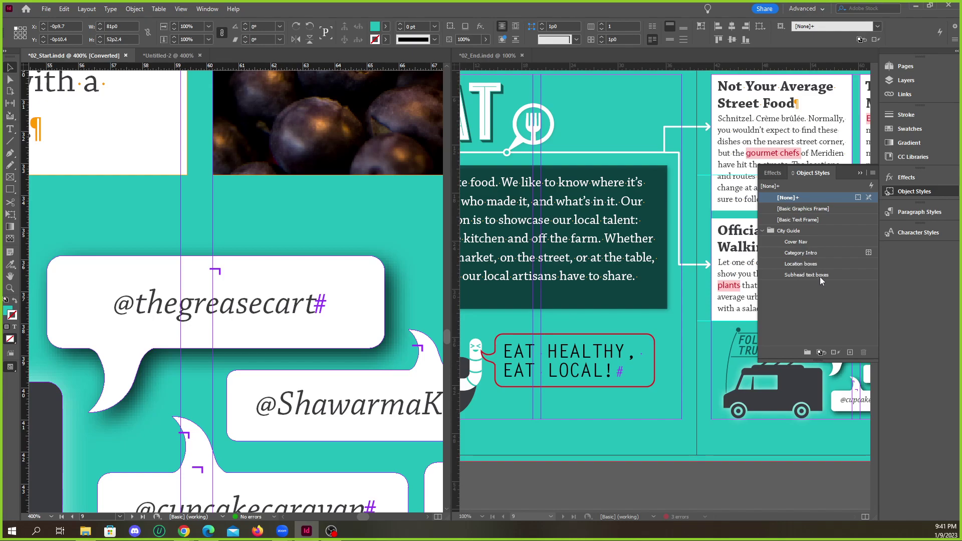
left_click(367, 315)
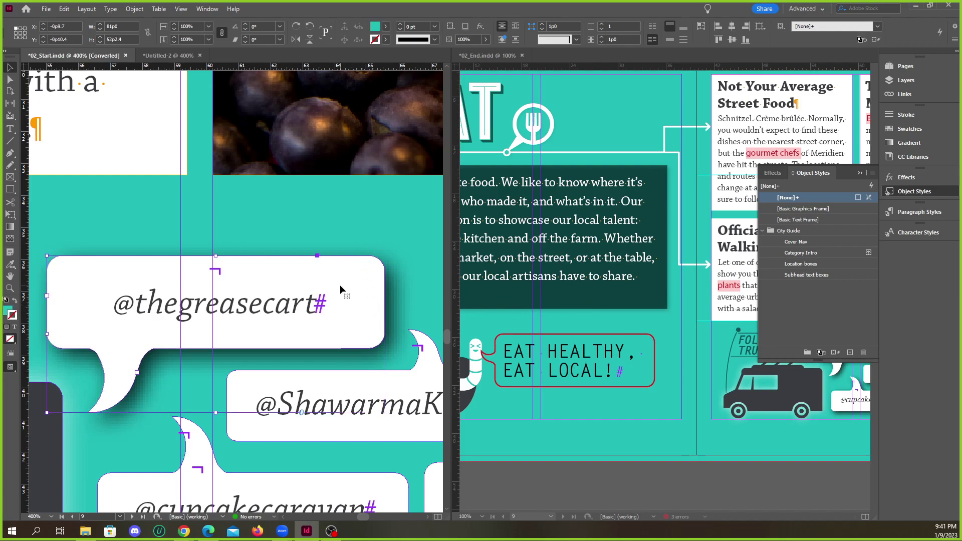
left_click_drag(262, 290, 268, 297)
key("ctrl+z")
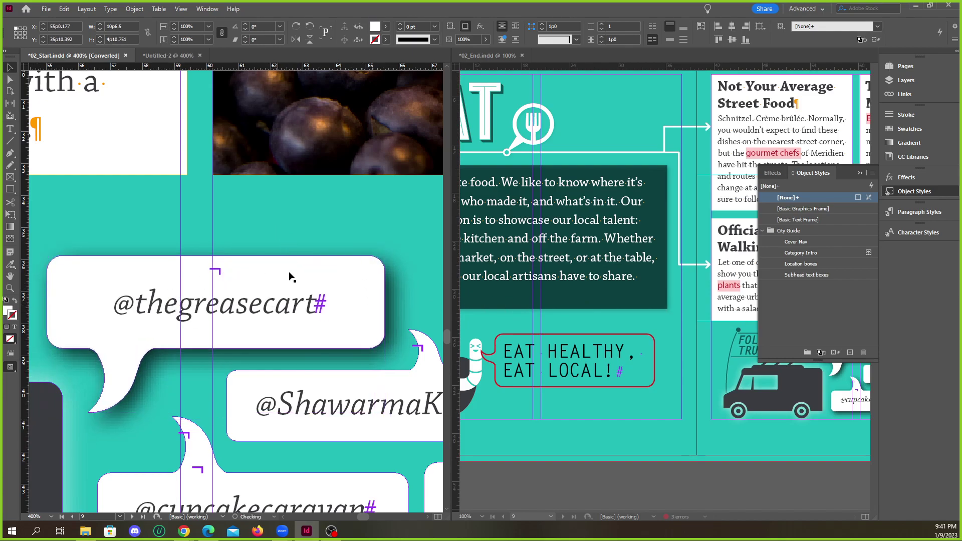
left_click(345, 302)
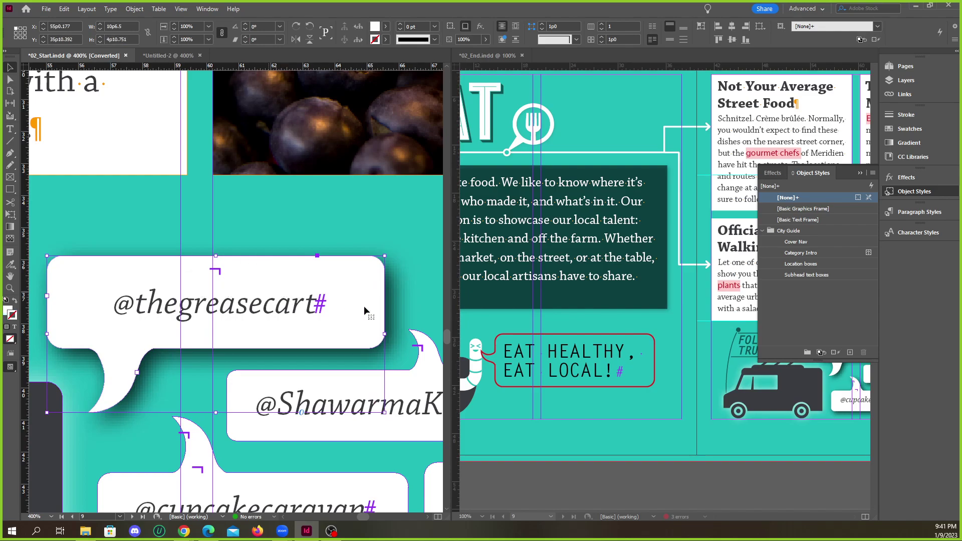
left_click(559, 316)
scroll(606, 361, "down", 1)
scroll(604, 365, "right", 5)
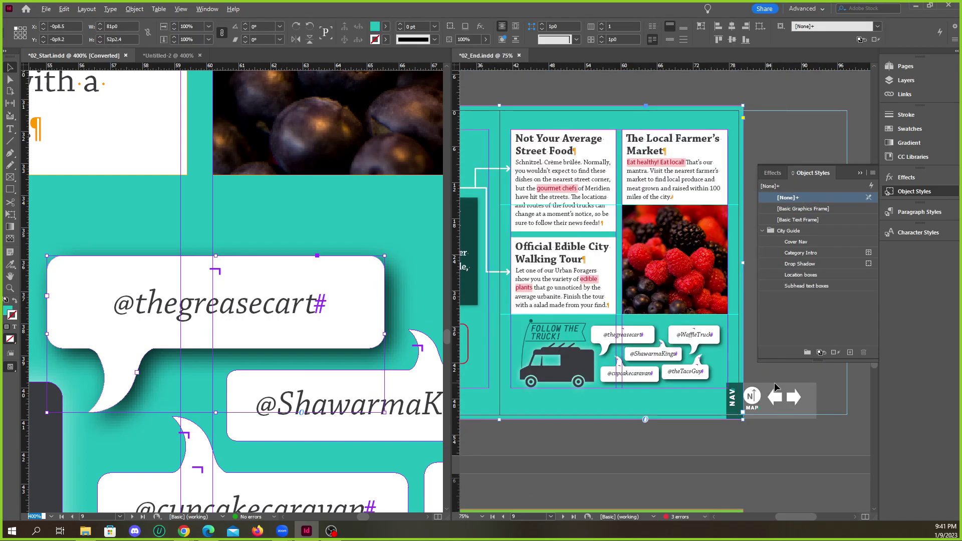
scroll(602, 370, "up", 1)
scroll(605, 374, "up", 3)
left_click(566, 317)
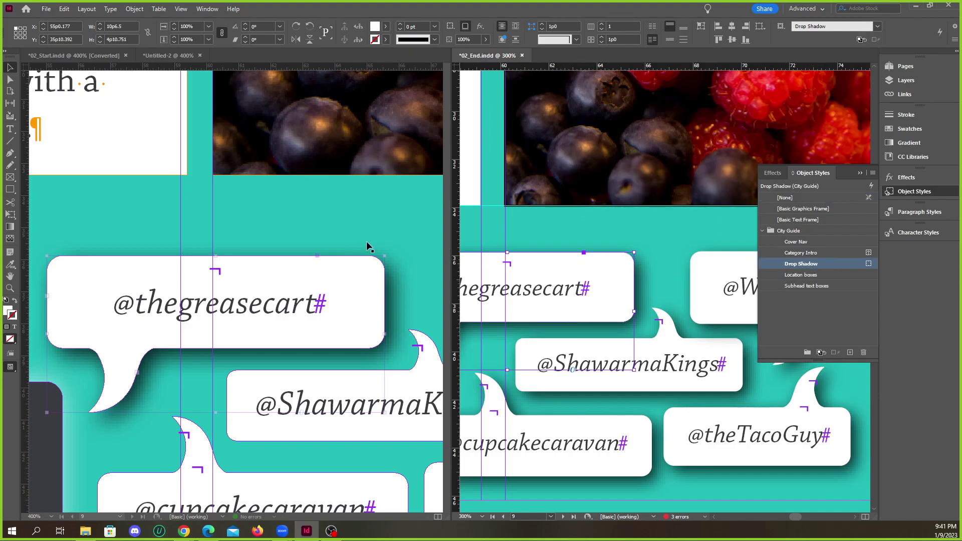
left_click(327, 265)
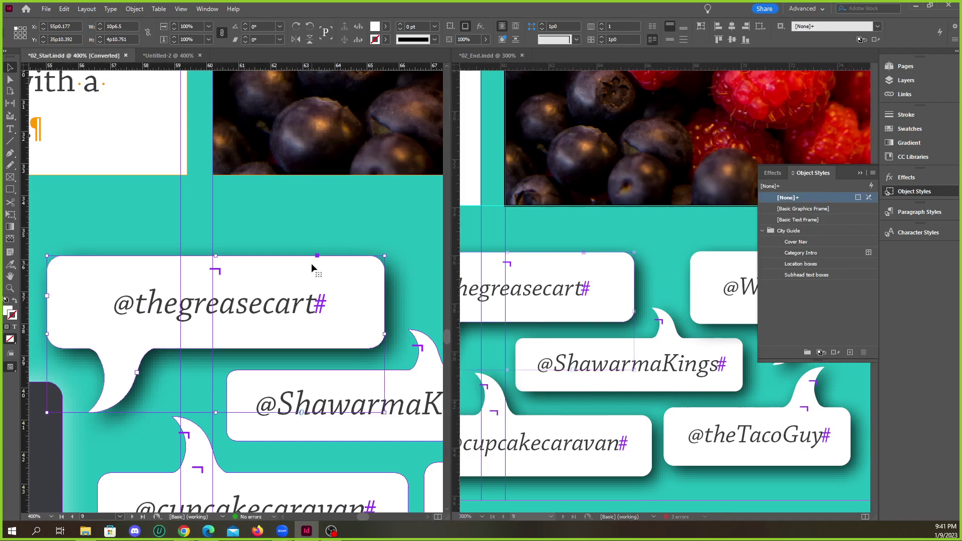
key("ctrl+minus")
key("ctrl+equal")
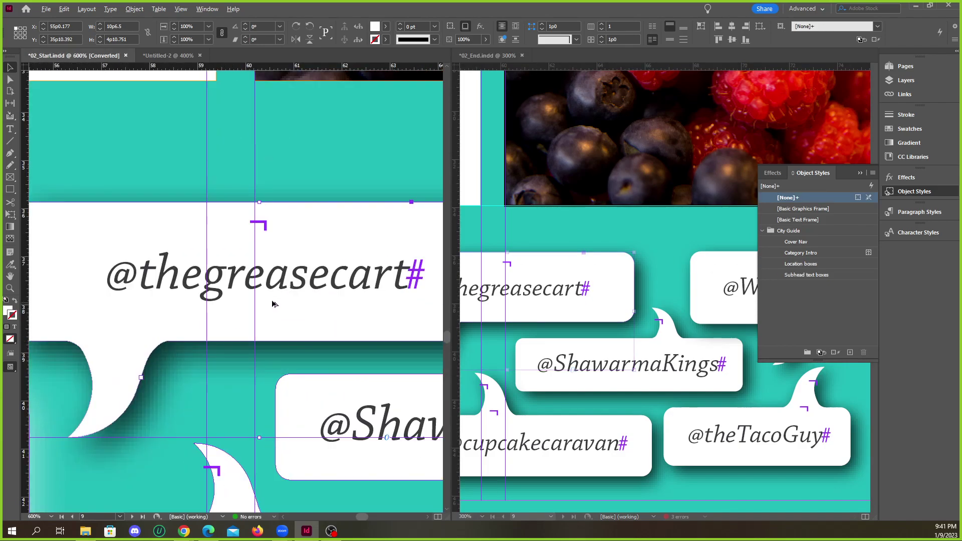
scroll(157, 320, "up", 2, "alt")
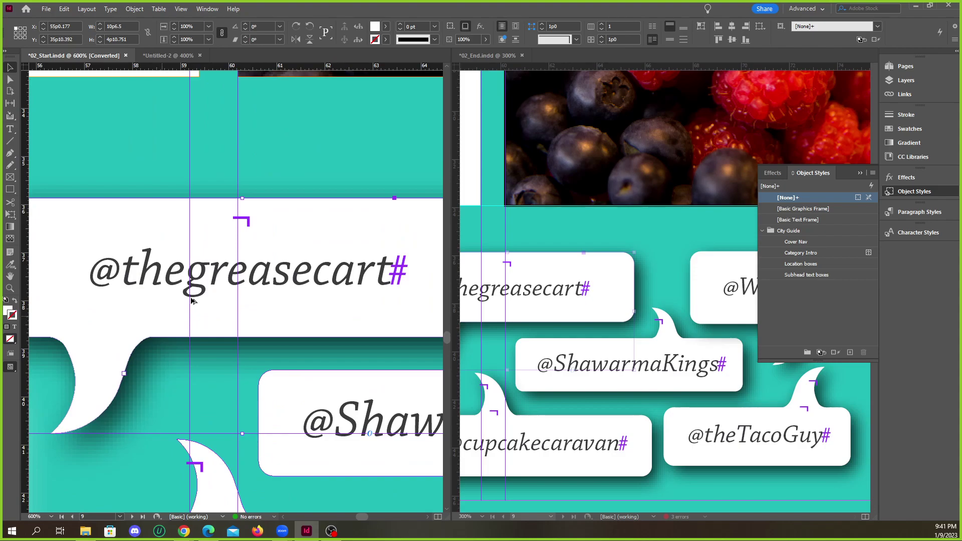
scroll(204, 296, "down", 3)
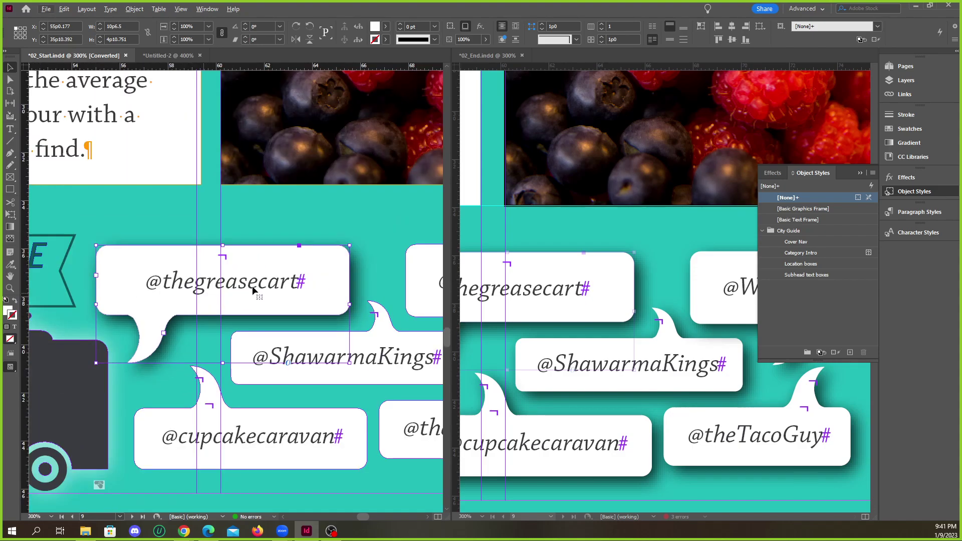
left_click(308, 274)
left_click(306, 260)
scroll(288, 271, "up", 1, "alt")
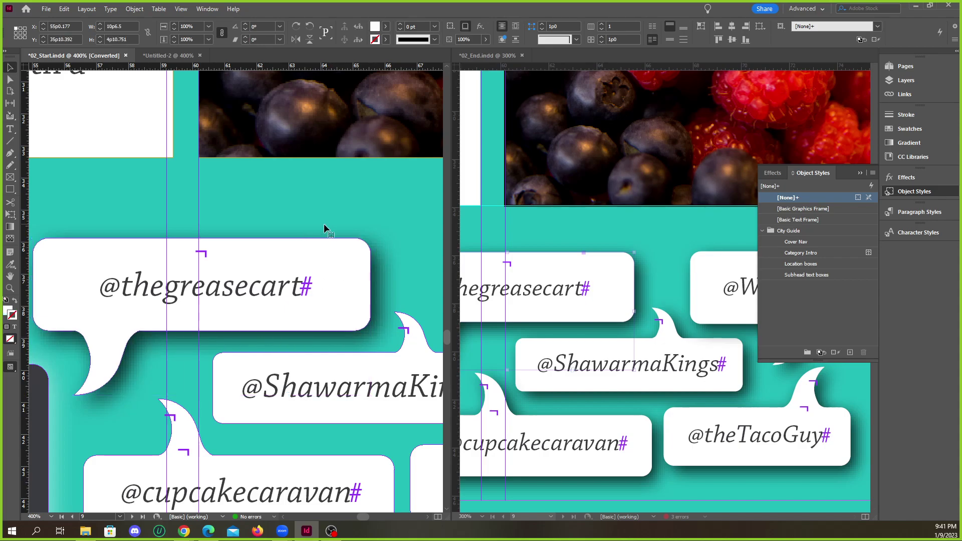
left_click(914, 192)
left_click(914, 191)
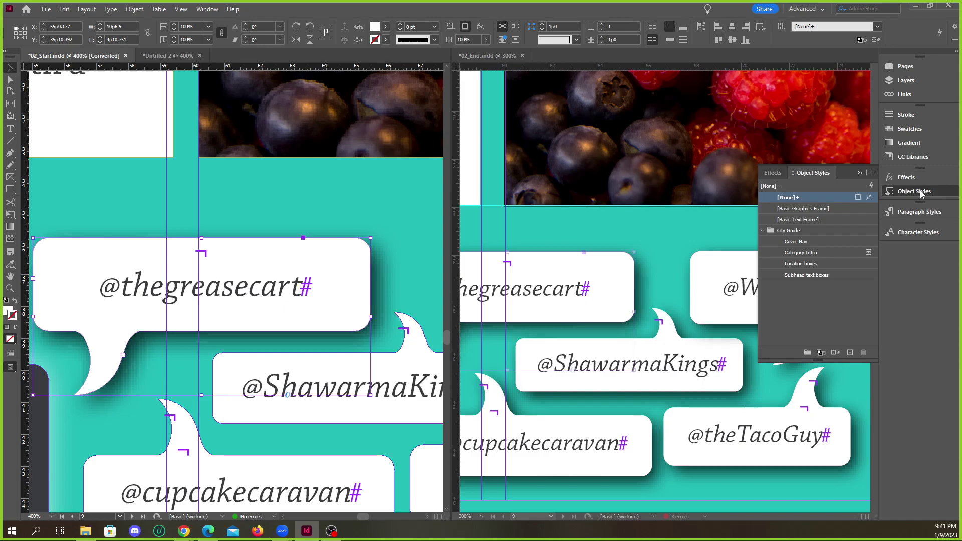
left_click(850, 352)
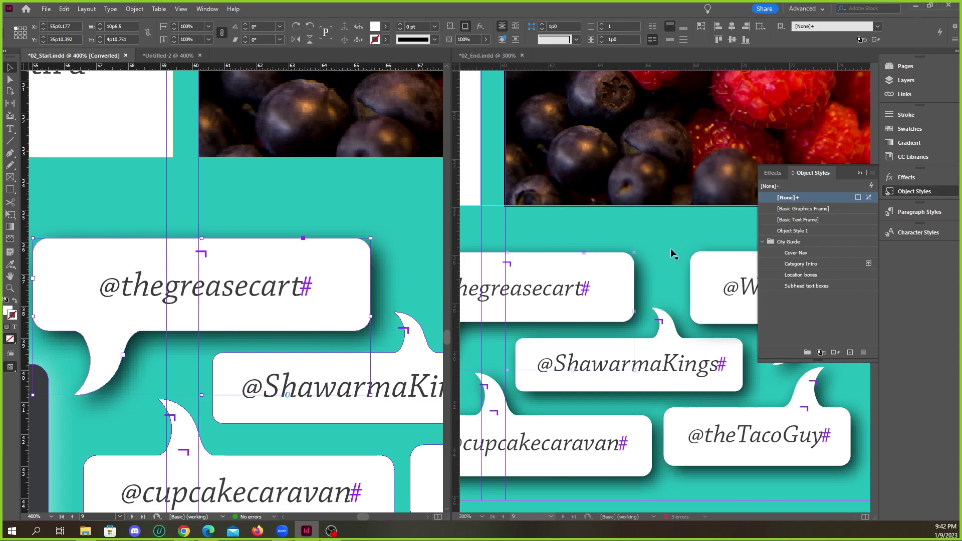
left_click(800, 232)
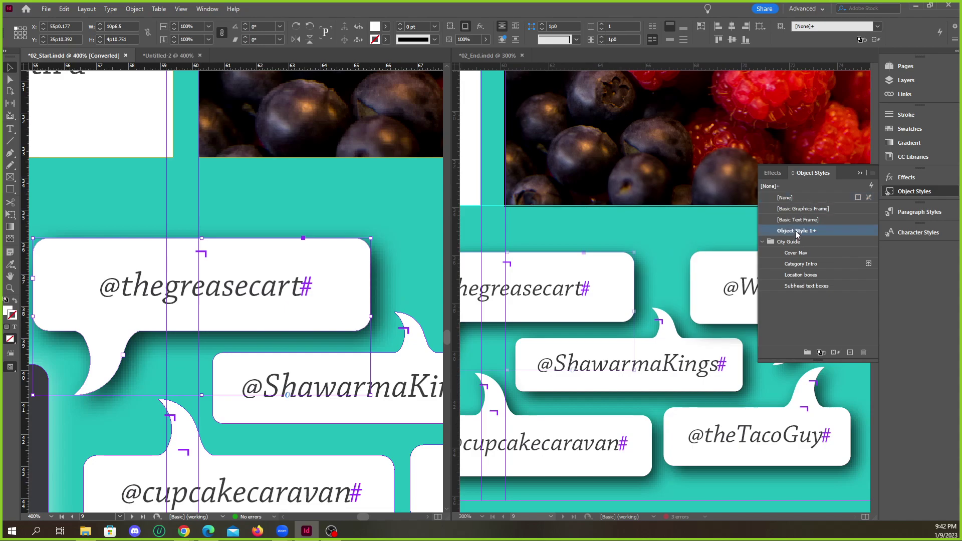
left_click(804, 230)
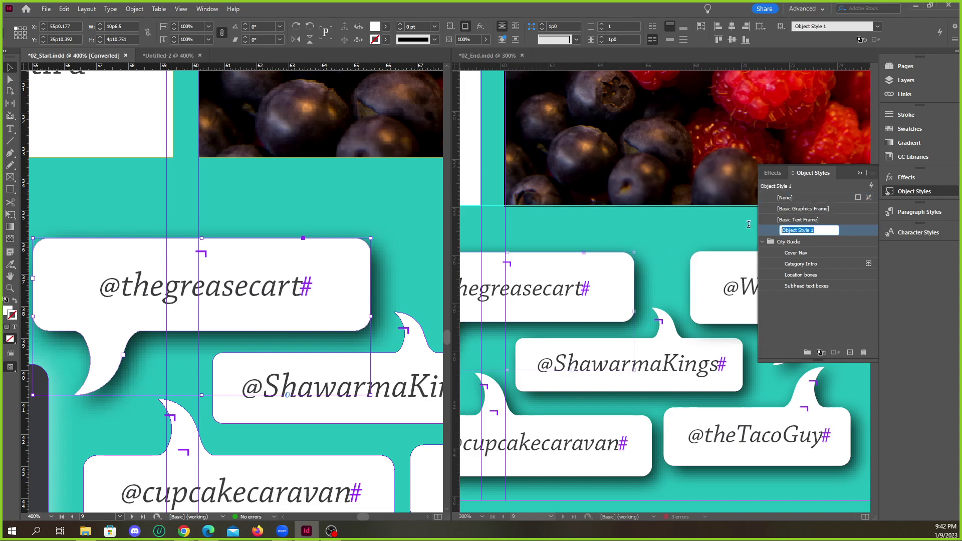
type("drop shadow")
key("Return")
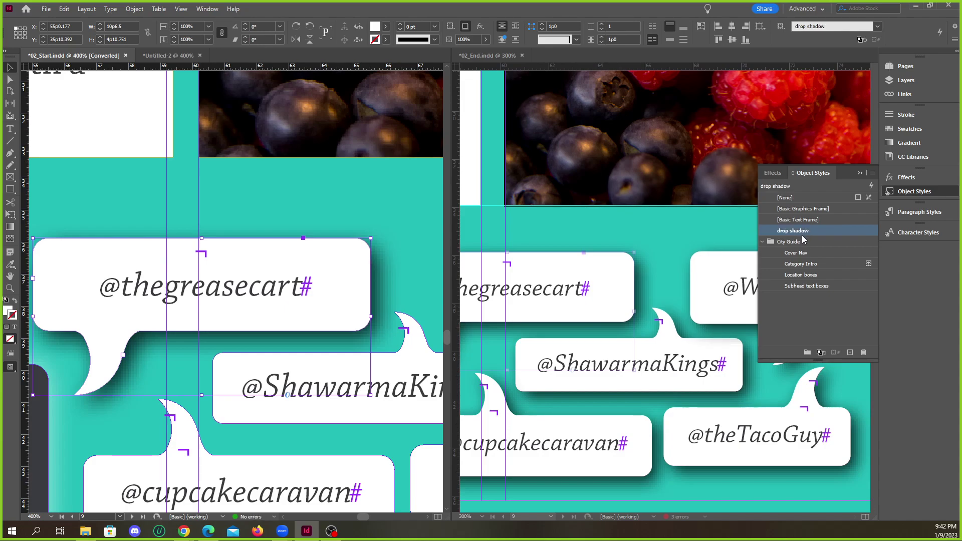
Try deleting the drop shadow object style with [Basic Graphics Frame] as its replacement, and undo the deletion.
left_click(862, 352)
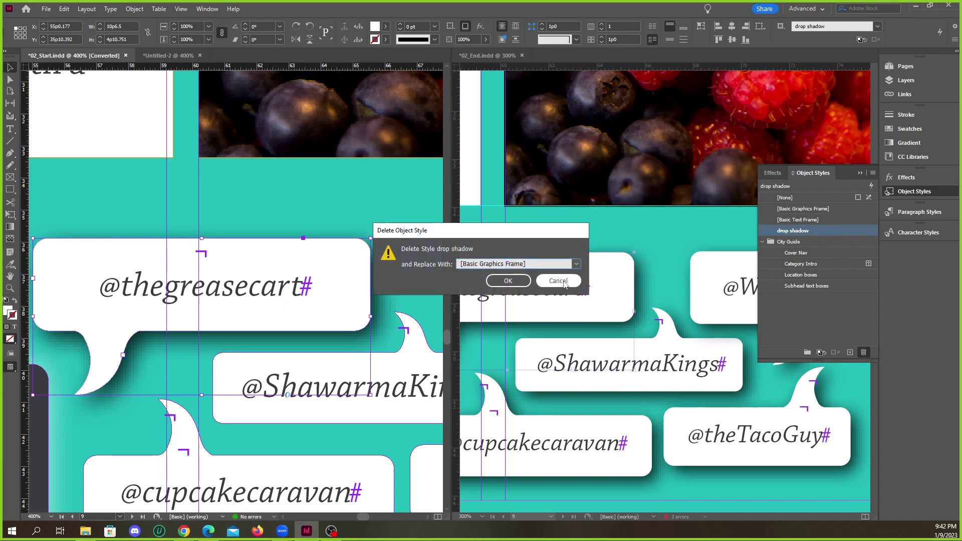
left_click(512, 284)
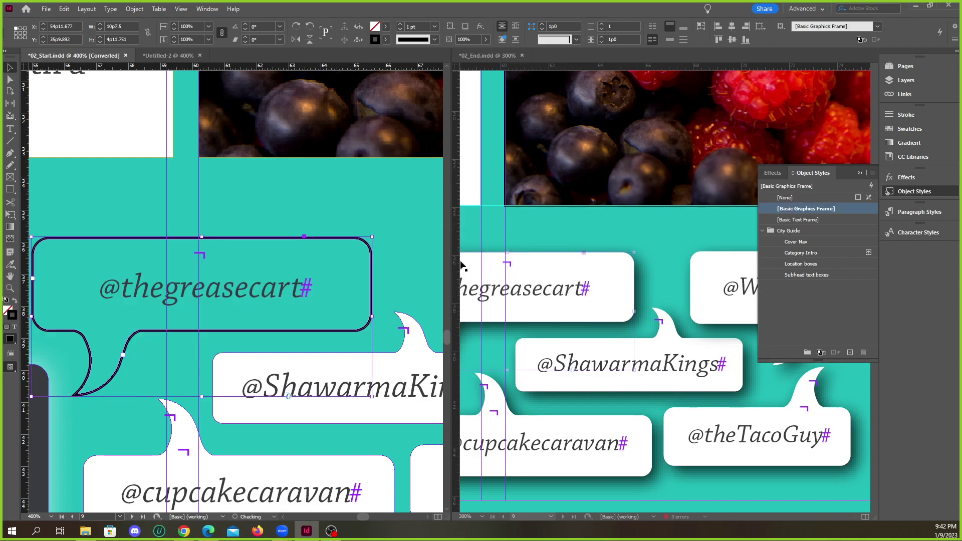
left_click(342, 215)
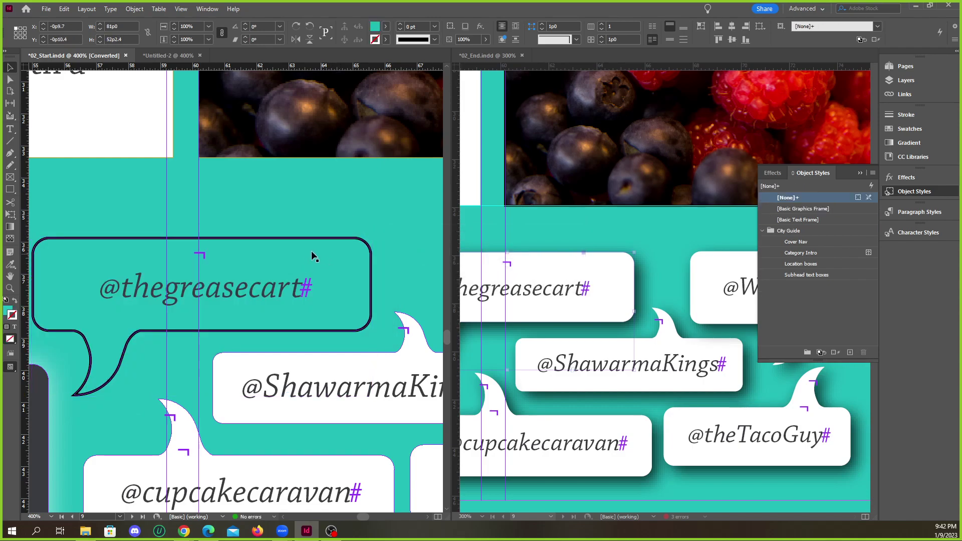
key("ctrl+z")
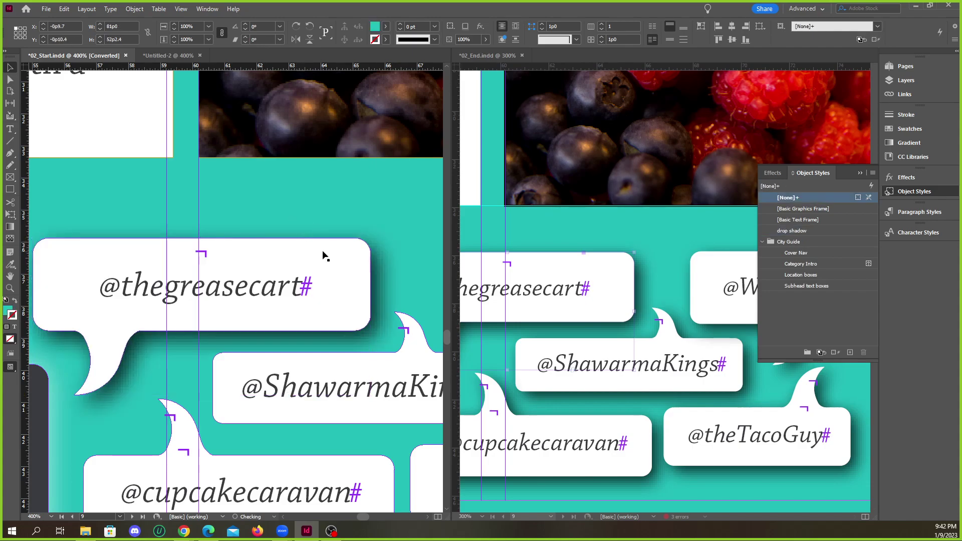
left_click(785, 198)
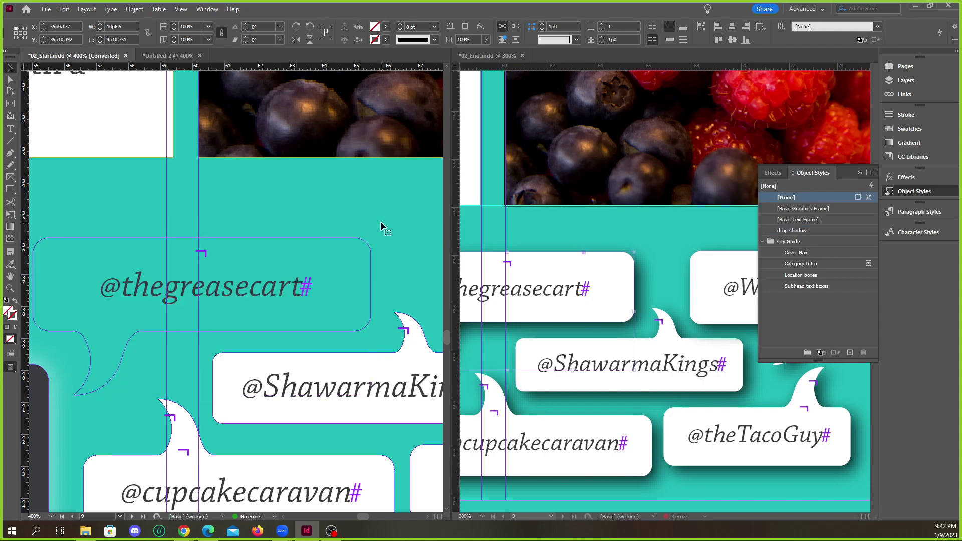
key("ctrl+z")
key("ctrl+z")
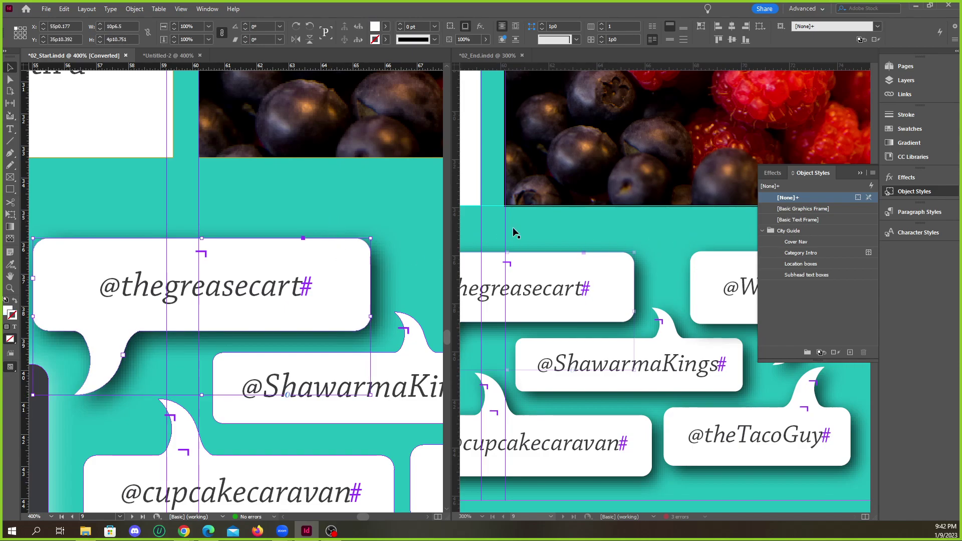
left_click(872, 172)
left_click(873, 173)
left_click(873, 173)
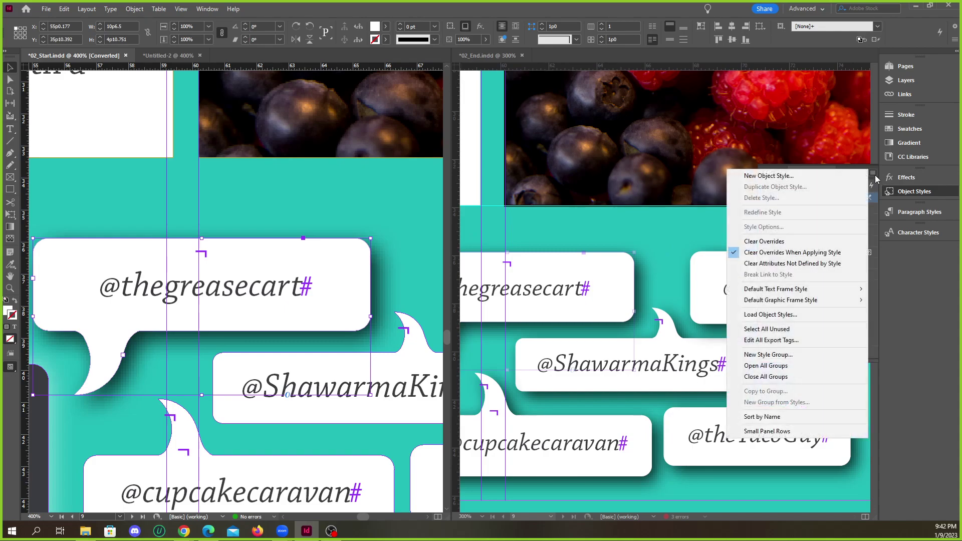
left_click(796, 176)
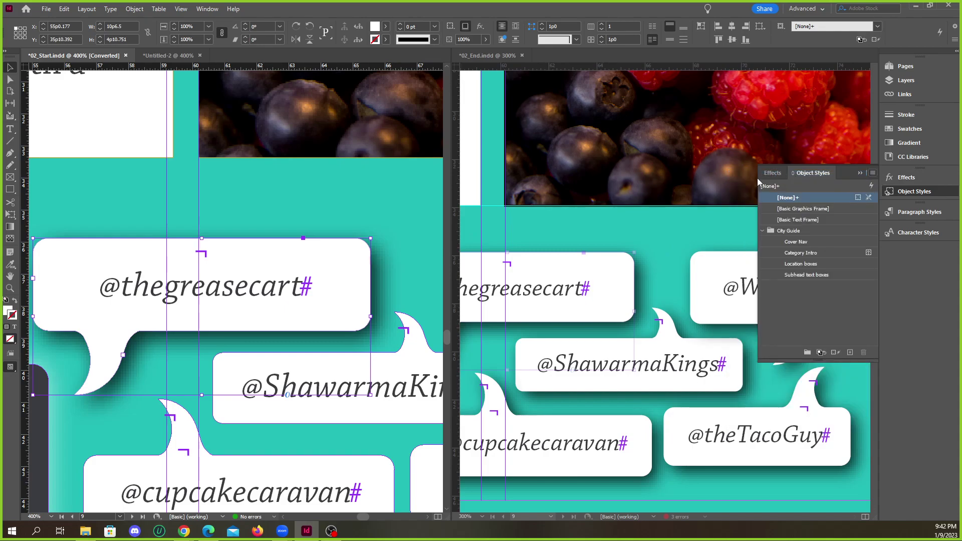
left_click_drag(386, 86, 476, 166)
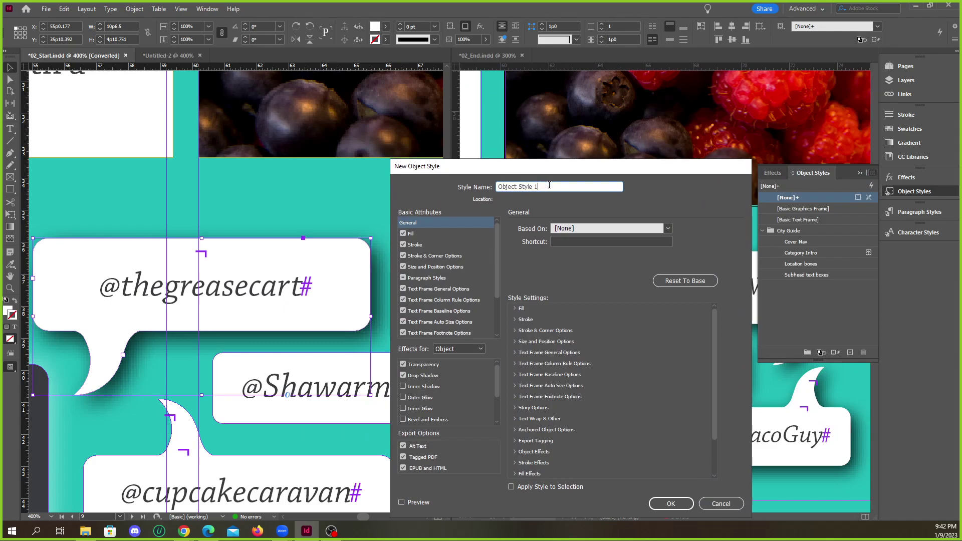
type("drop shadow")
left_click_drag(512, 169, 467, 141)
left_click(617, 472)
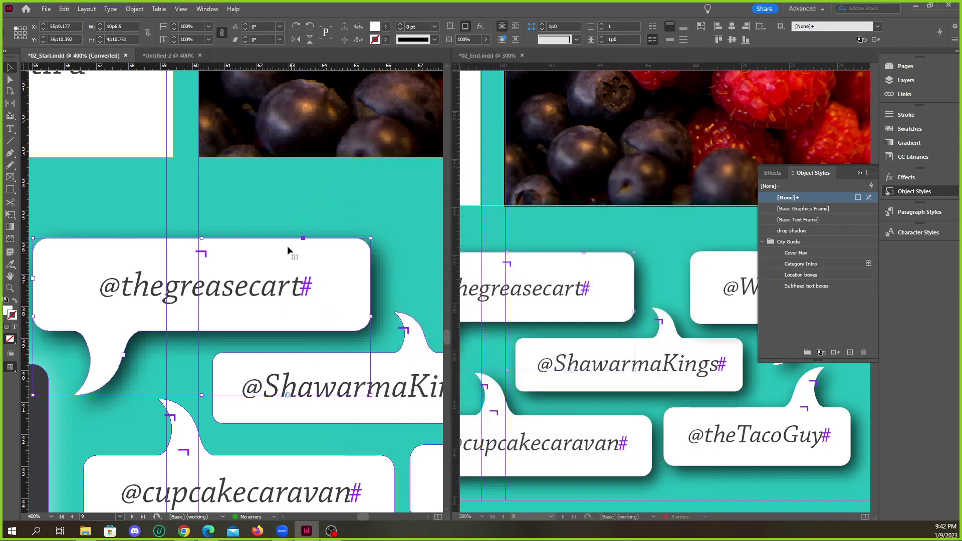
left_click(790, 232)
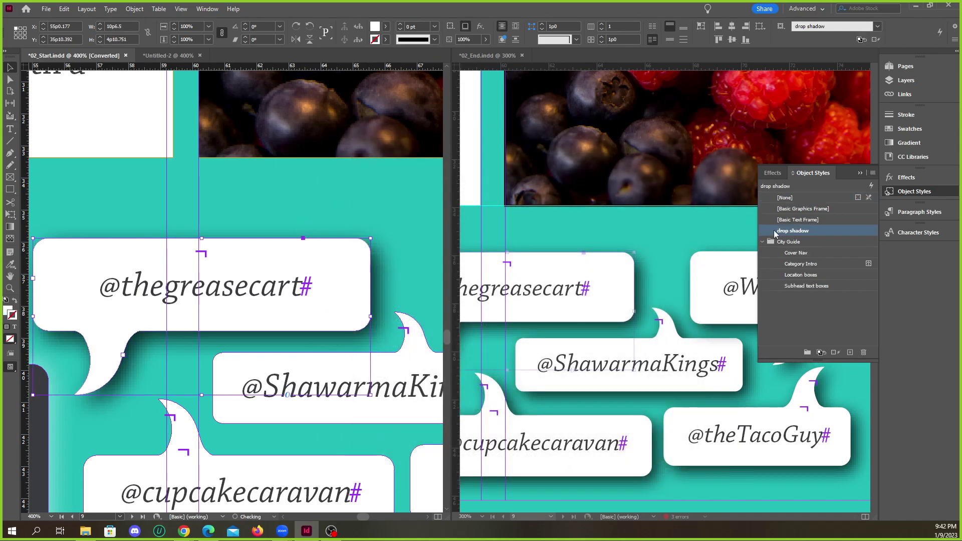
left_click(822, 231)
key("Escape")
left_click_drag(836, 232, 815, 244)
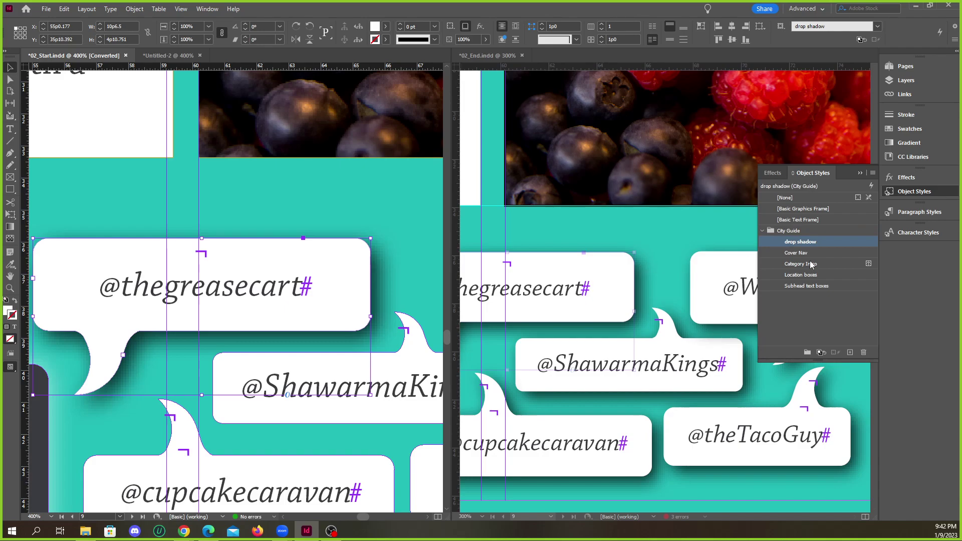
left_click(359, 196)
key("ctrl+minus")
key("ctrl+minus")
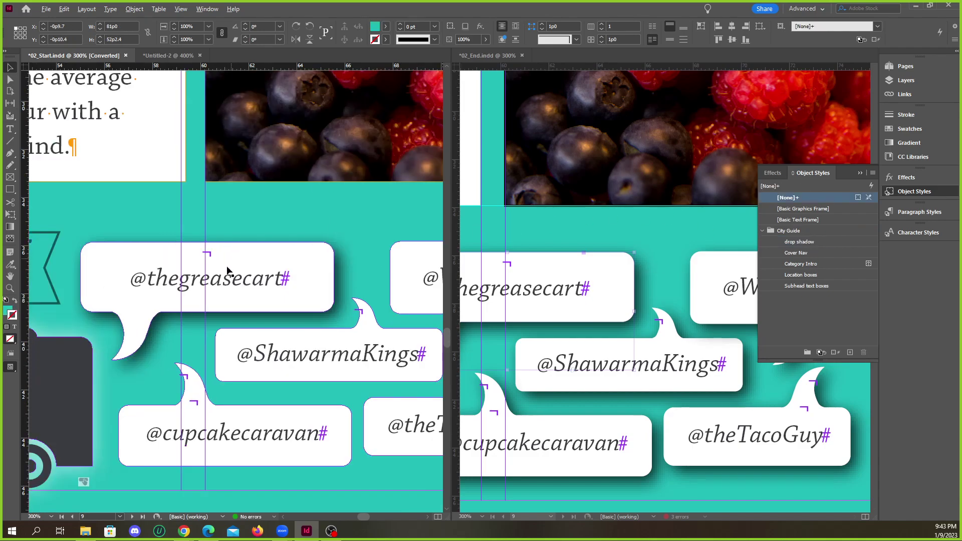
left_click(342, 270)
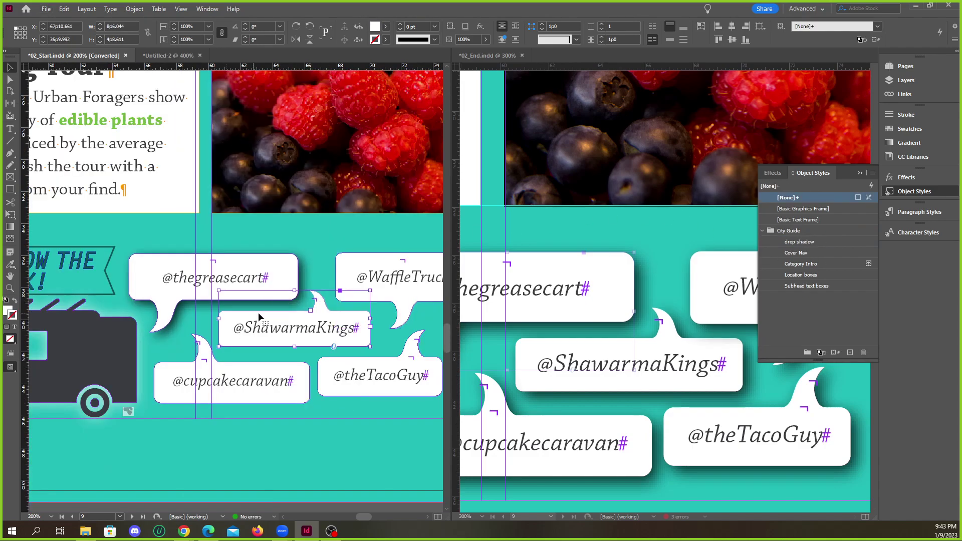
left_click(799, 242)
left_click(225, 327)
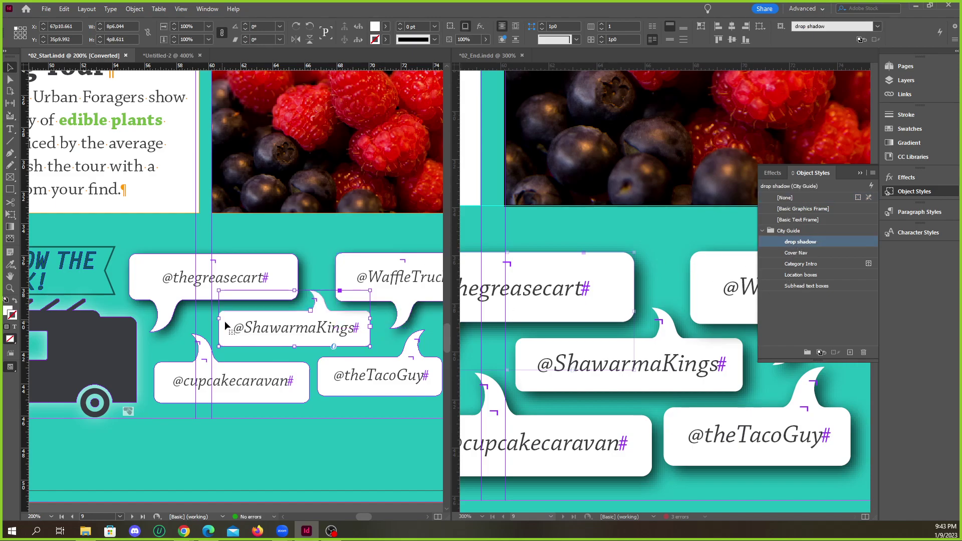
left_click(800, 242)
left_click(175, 388)
left_click(800, 242)
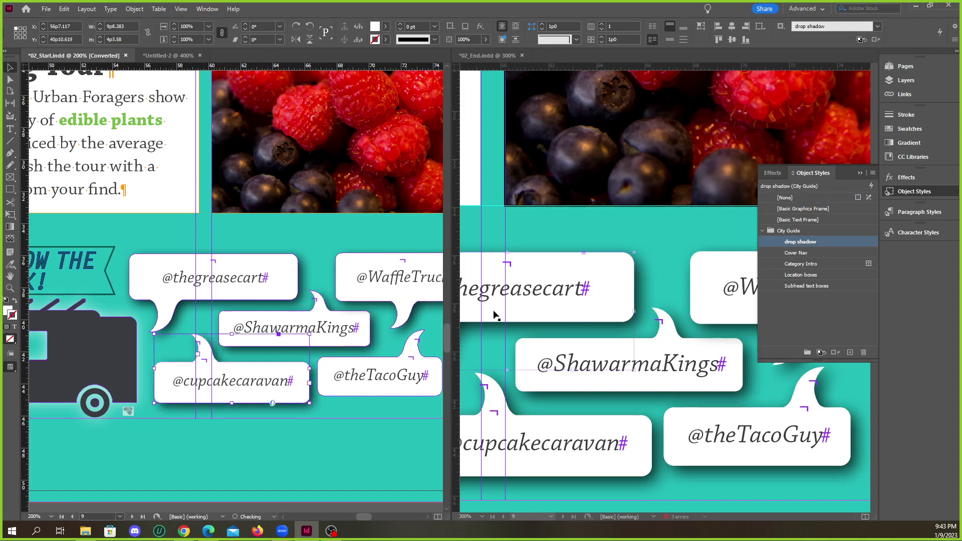
left_click(330, 375)
left_click(793, 243)
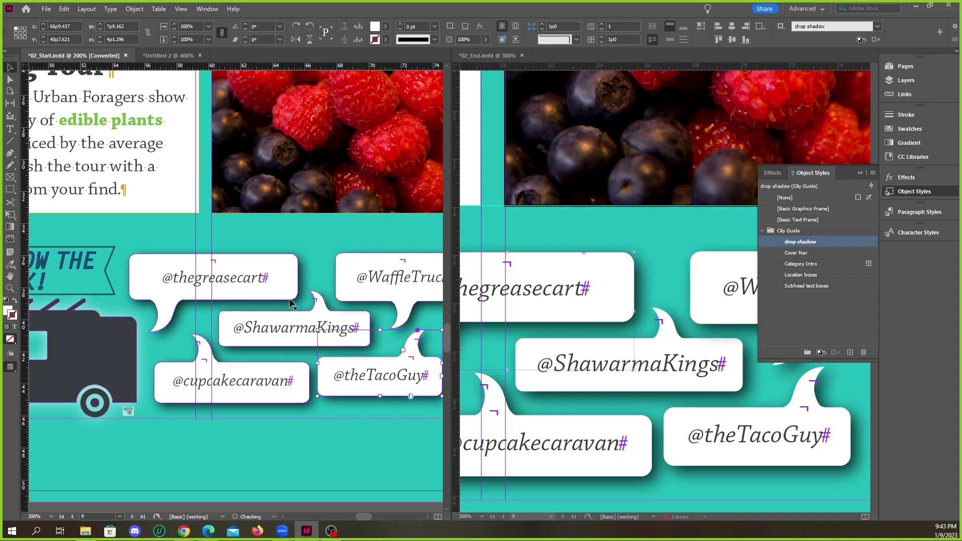
Examine the speech bubbles' shadows in 02_Start.indd up close and within the layout around the truck.
key("ctrl+=")
key("ctrl+=")
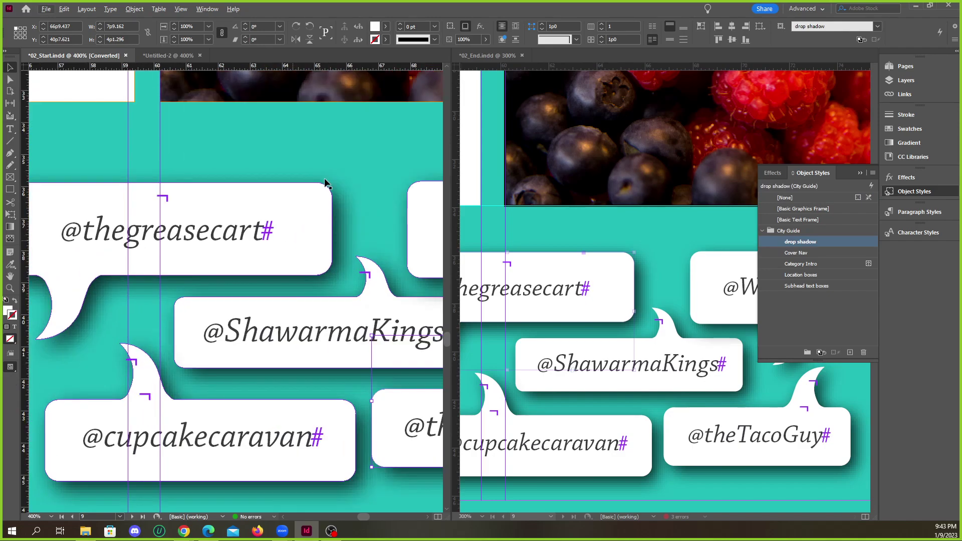
left_click(186, 258)
key("ctrl+minus")
key("ctrl+minus")
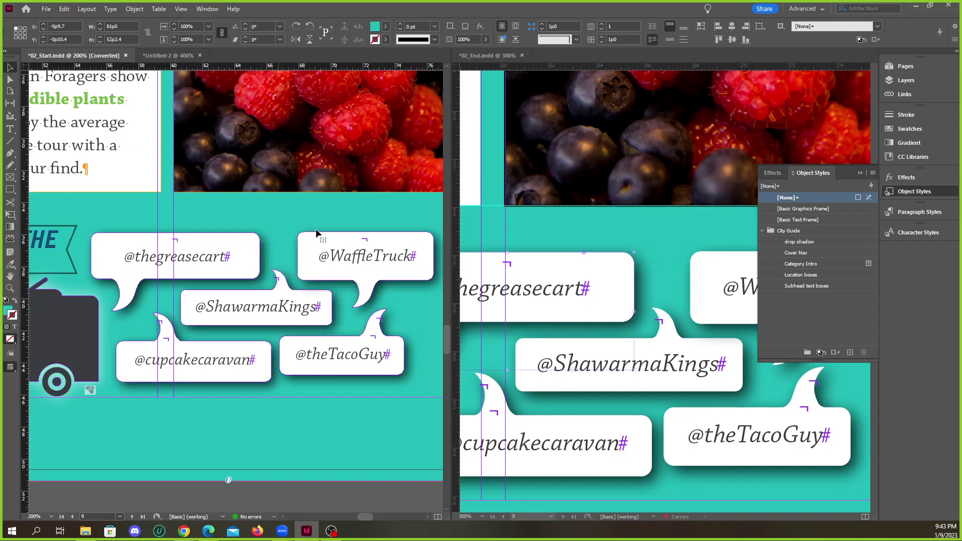
key("ctrl+minus")
key("ctrl+minus")
key("ctrl+minus")
key("ctrl+minus")
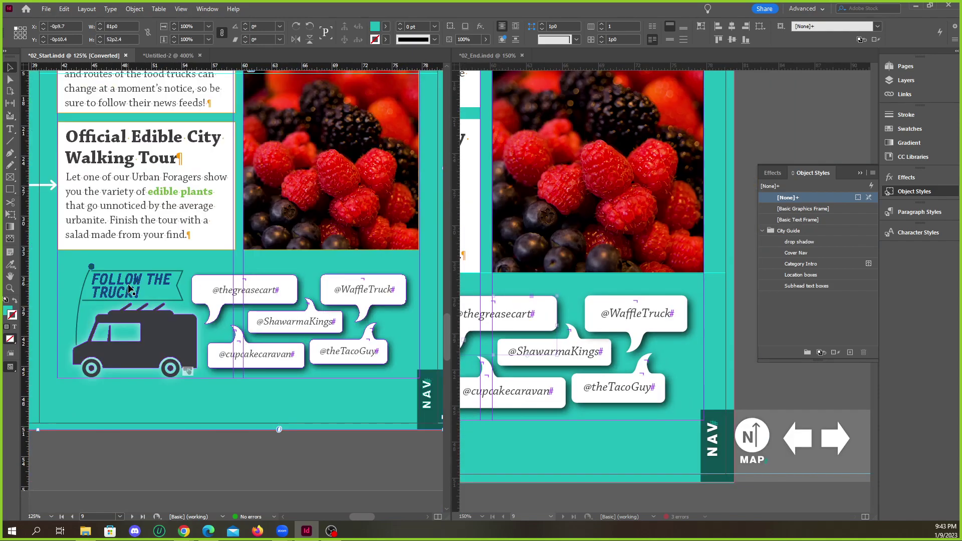
key("ctrl+minus")
Try the drop shadow object style on the Official Edible City Walking Tour text frame, and undo it.
key("ctrl+equal")
key("ctrl+equal")
key("ctrl+equal")
key("ctrl+equal")
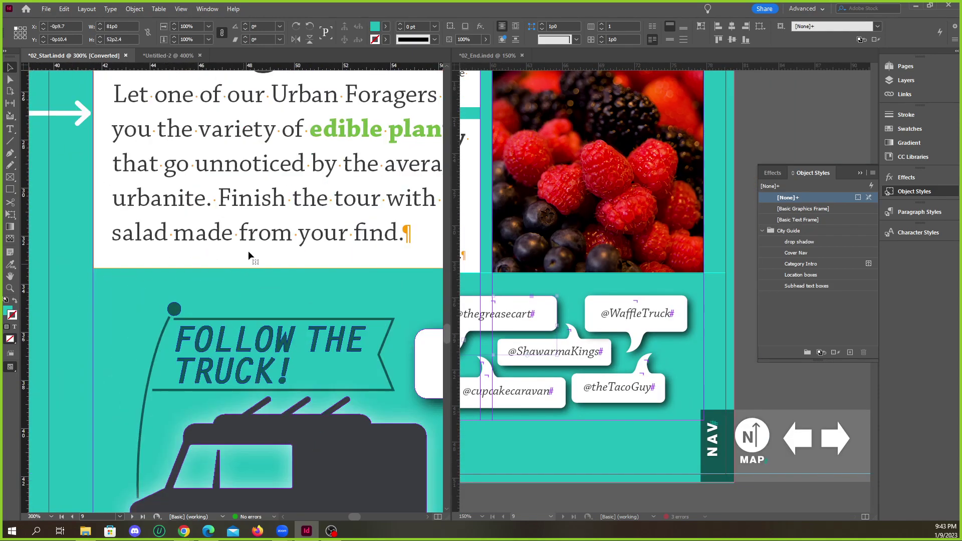
left_click(235, 251)
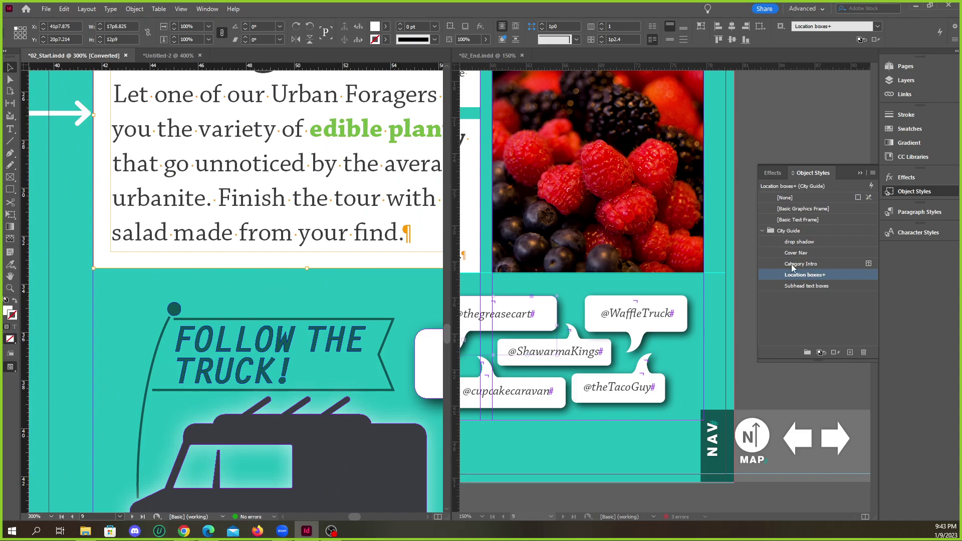
left_click(798, 242)
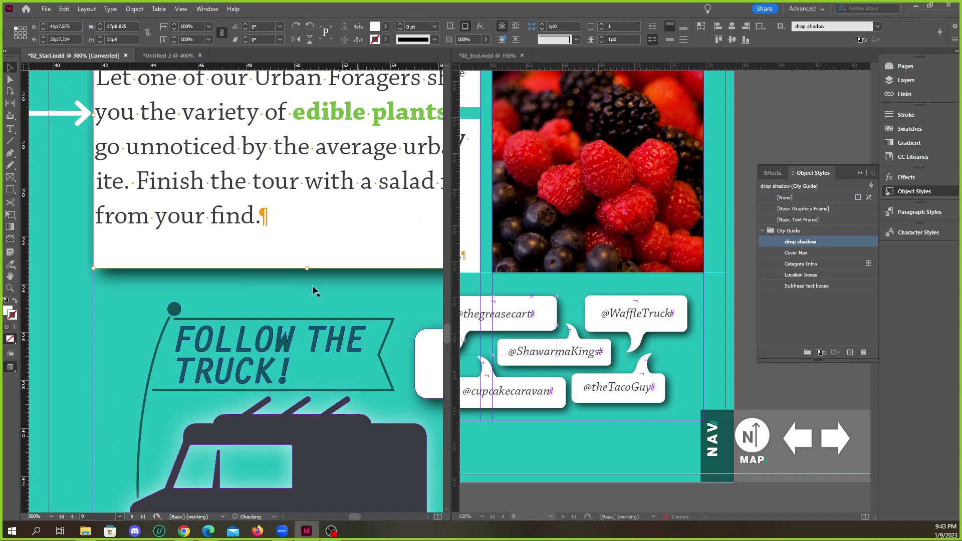
key("ctrl+z")
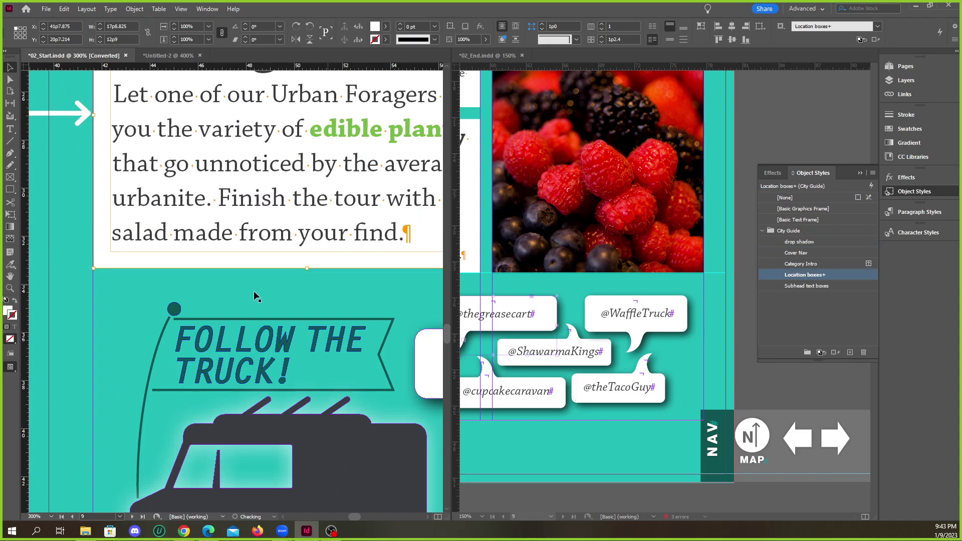
Compare the truck and speech bubble area of the EAT spread in 02_Start.indd with 02_End.indd.
key("ctrl+minus")
key("ctrl+minus")
key("ctrl+minus")
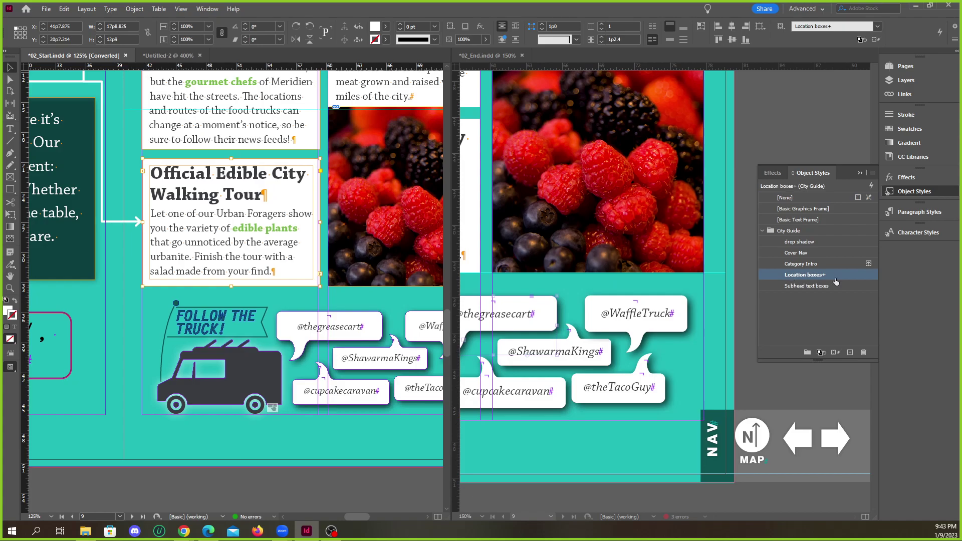
left_click(801, 303)
key("ctrl+minus")
left_click_drag(187, 317, 237, 371)
left_click(294, 429)
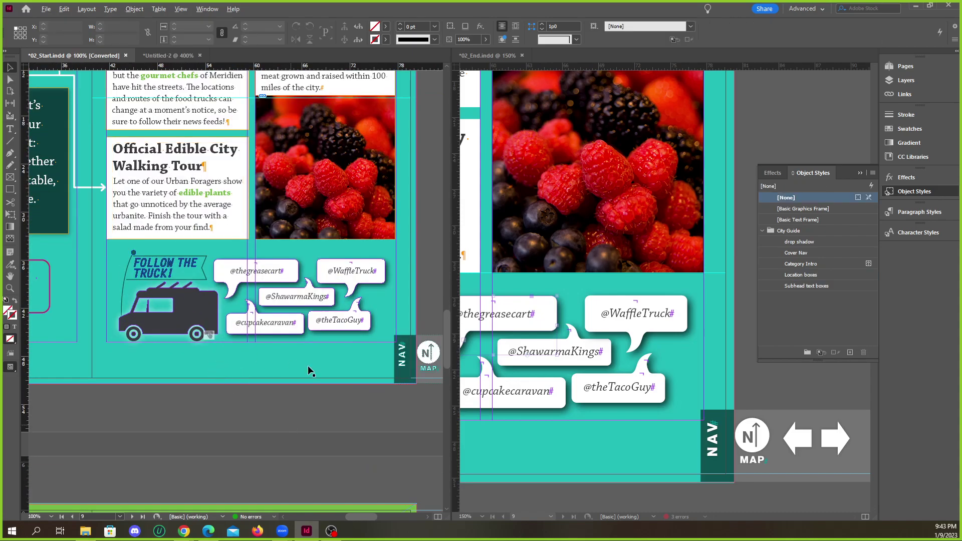
key("ctrl+equal")
scroll(568, 369, "down", 3)
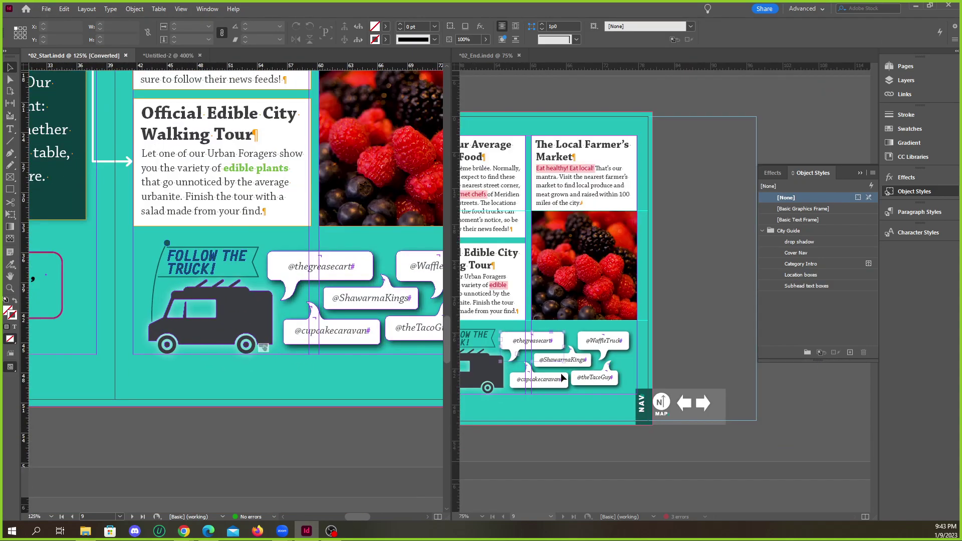
scroll(557, 379, "down", 2)
scroll(341, 371, "down", 4)
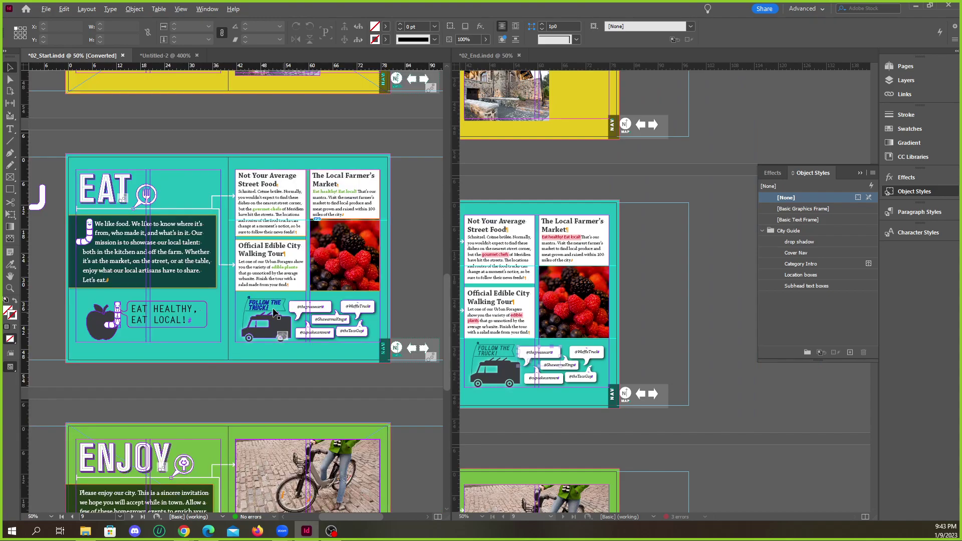
Collapse the object styles list and fit the whole EAT spread in both 02_Start.indd and 02_End.indd.
left_click(861, 173)
key("ctrl+alt+0")
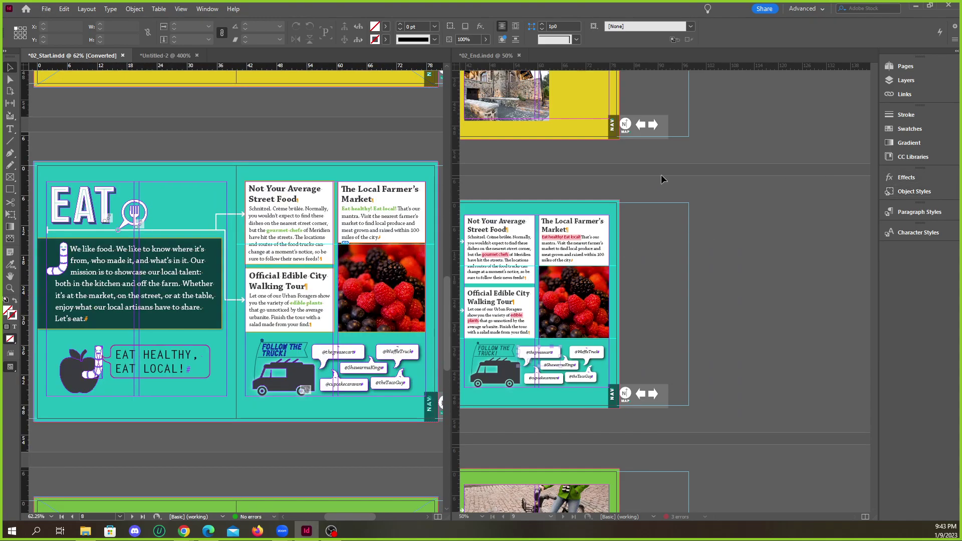
left_click(660, 173)
key("ctrl+alt+0")
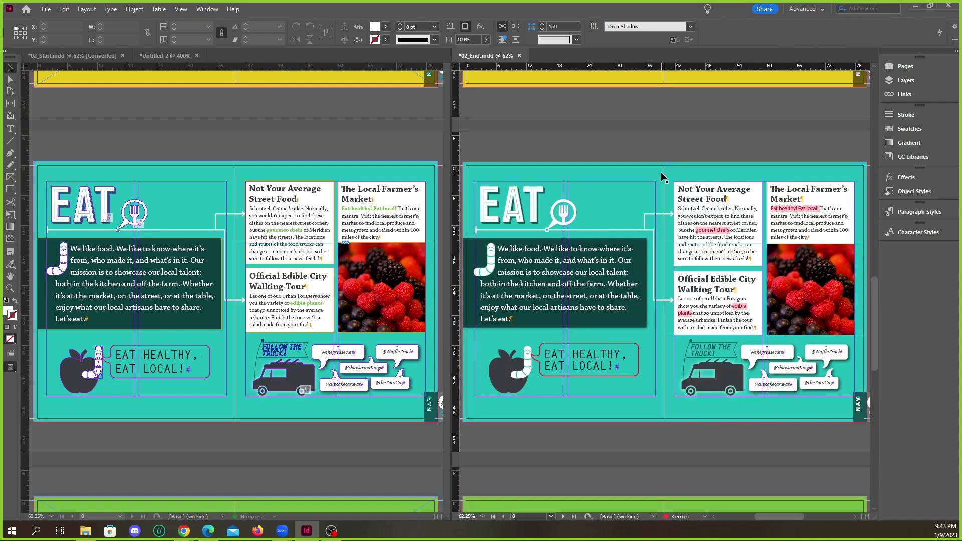
left_click(374, 153)
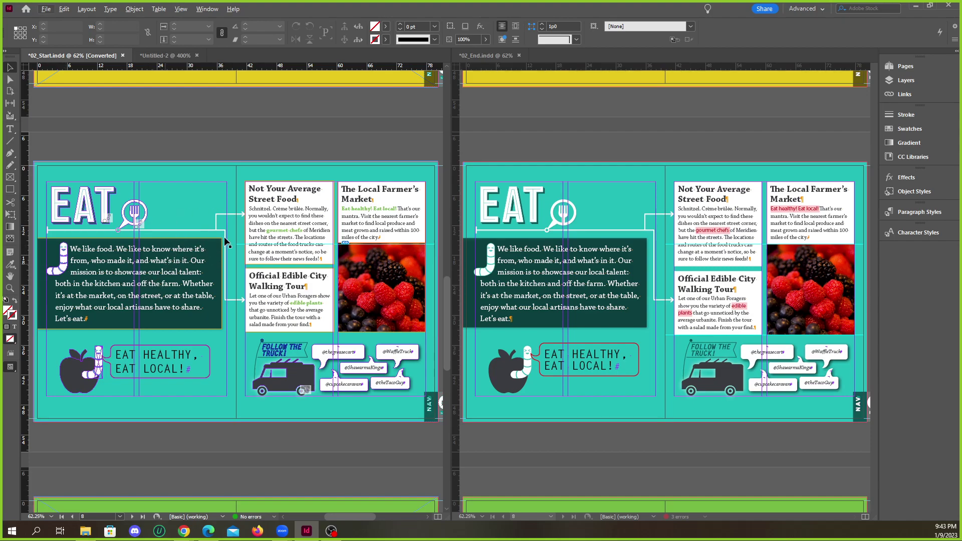
Select the green words gourmet chefs in the Not Your Average Street Food text to inspect their character style.
scroll(288, 218, "up", 4)
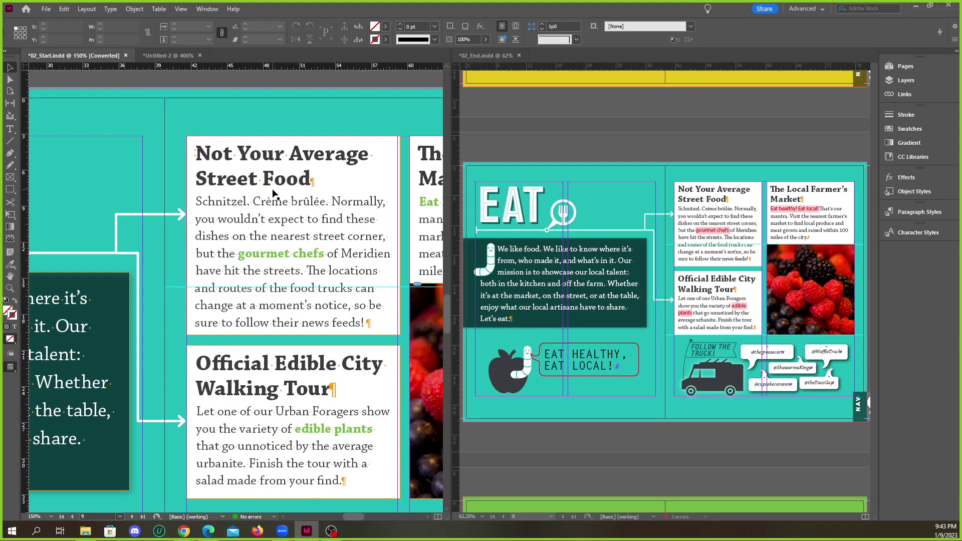
scroll(273, 193, "up", 1)
scroll(263, 216, "down", 1)
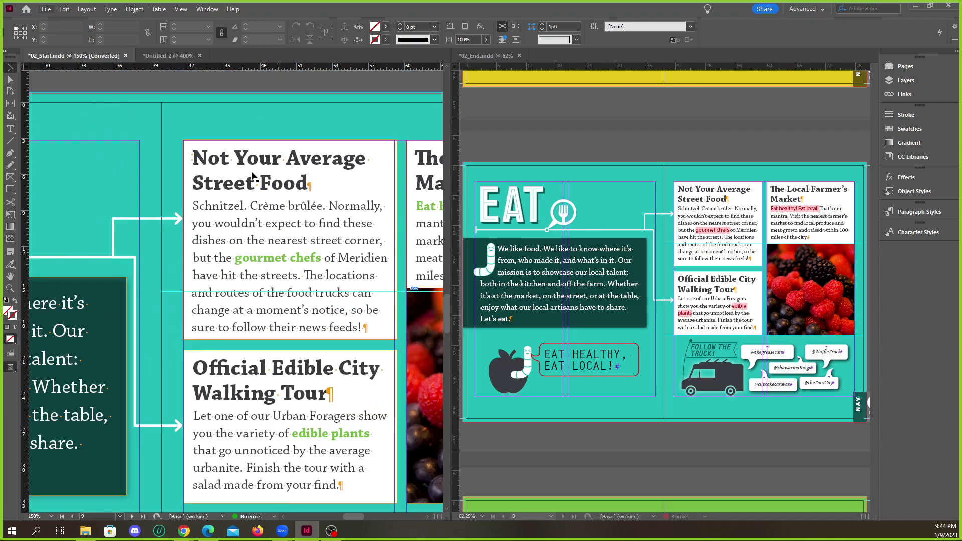
triple_click(241, 160)
left_click(247, 205)
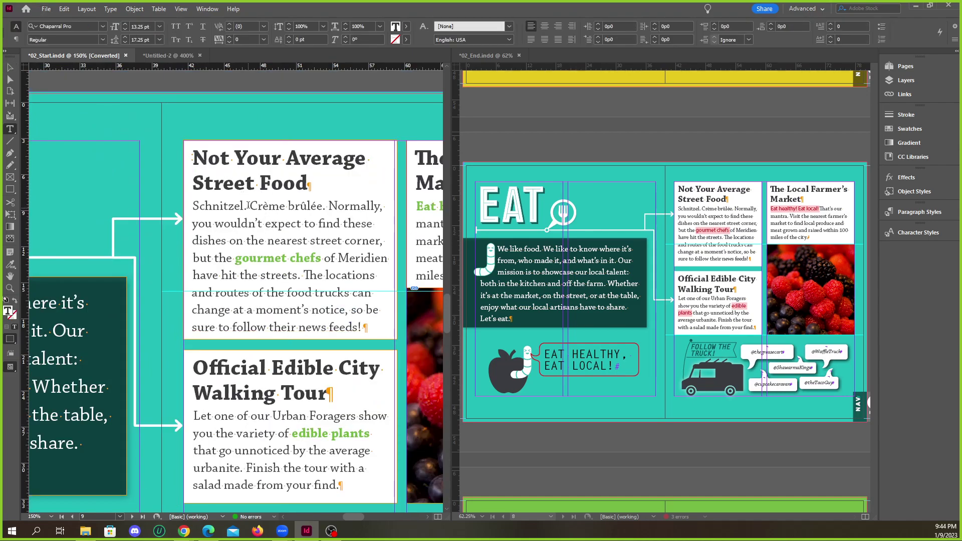
double_click(266, 257)
left_click(321, 258)
left_click_drag(320, 258, 250, 261)
scroll(250, 261, "down", 1)
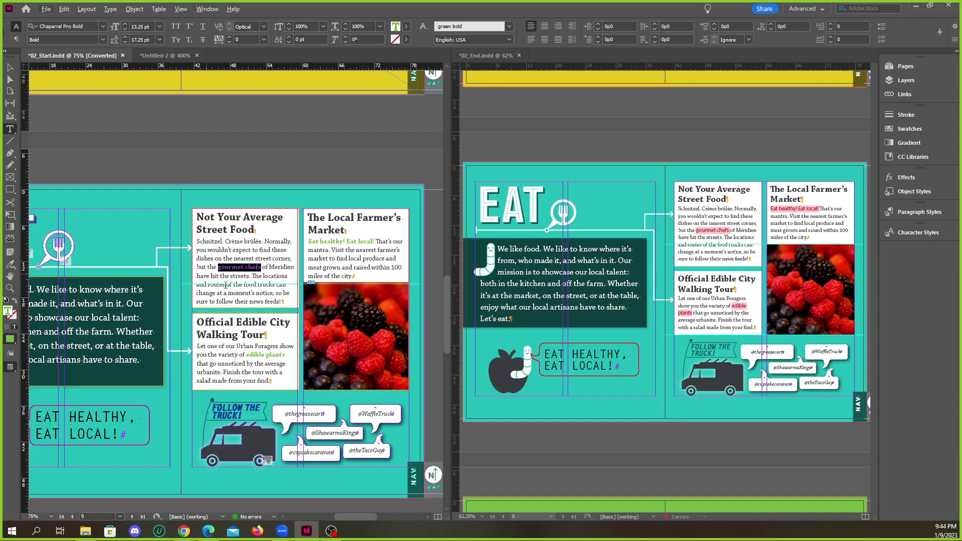
Look over the EAT spread in 02_Start.indd, from the story text to the truck and the apple artwork.
scroll(260, 255, "down", 3)
scroll(277, 249, "up", 2)
scroll(277, 249, "up", 1)
scroll(320, 236, "down", 3)
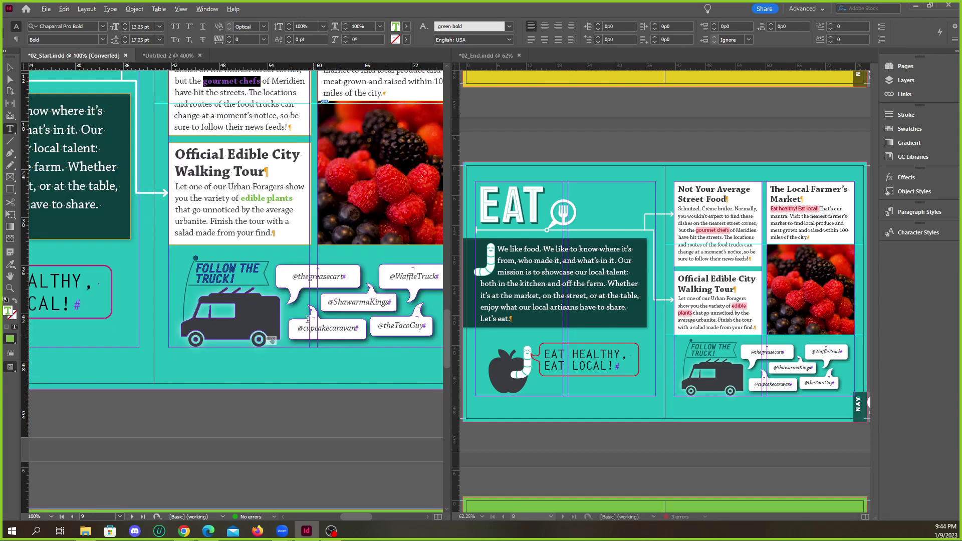
scroll(365, 224, "down", 1)
scroll(365, 224, "down", 2)
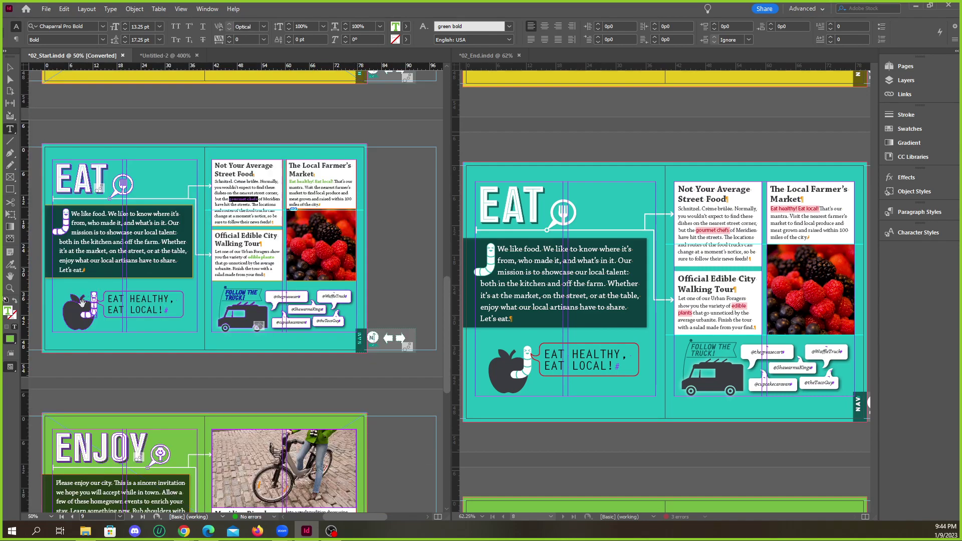
Select the worm graphic in the EAT intro text and the intro's dark green text frame to inspect them.
scroll(50, 213, "up", 3)
scroll(74, 238, "up", 2)
left_click(83, 188)
left_click(10, 67)
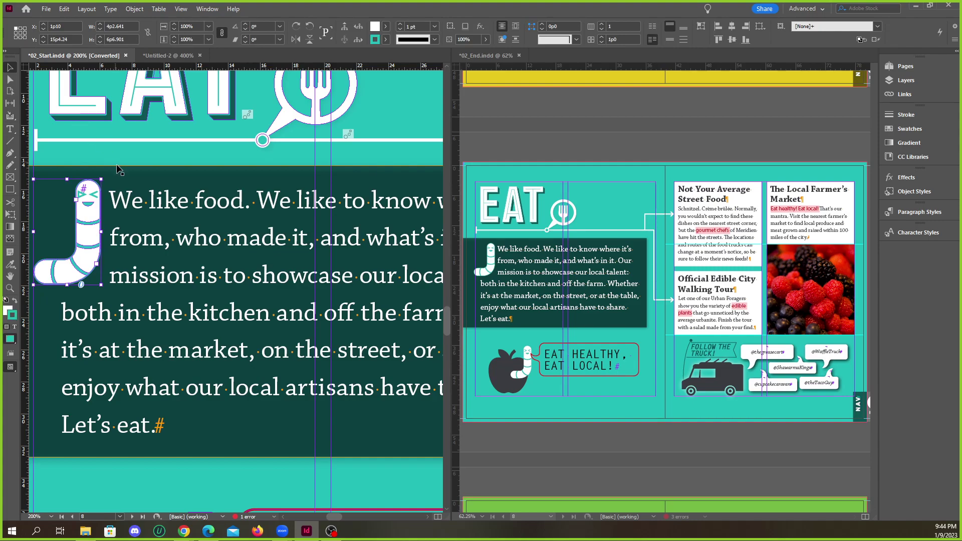
left_click(97, 215)
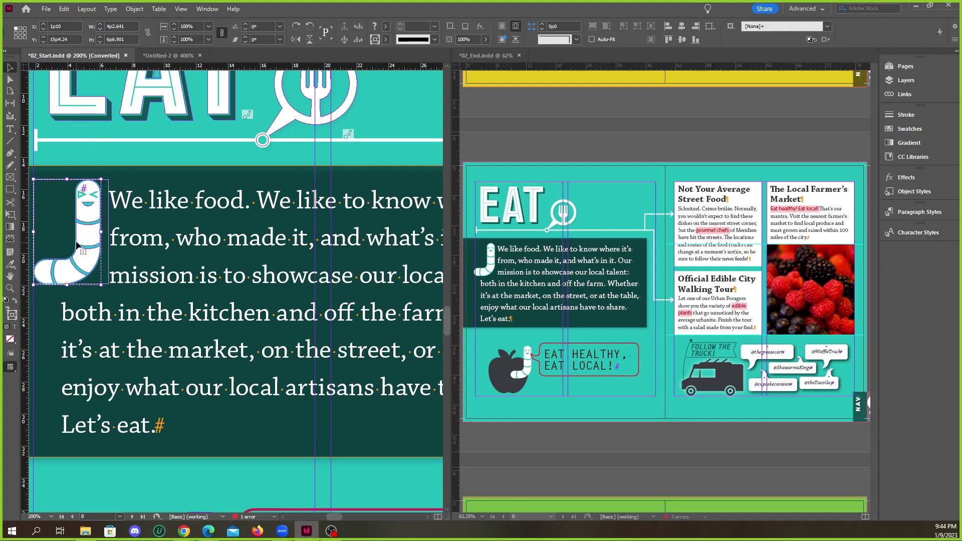
left_click(160, 9)
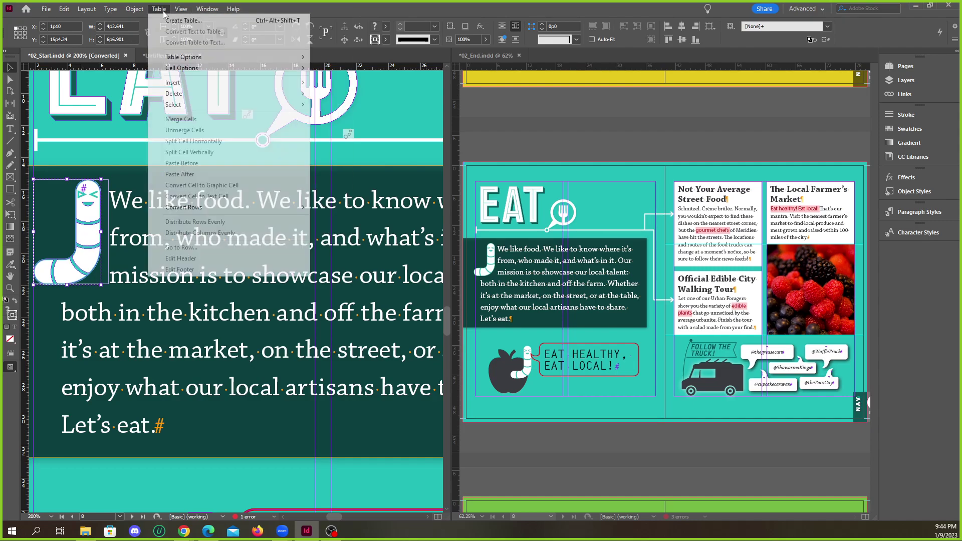
left_click(355, 181)
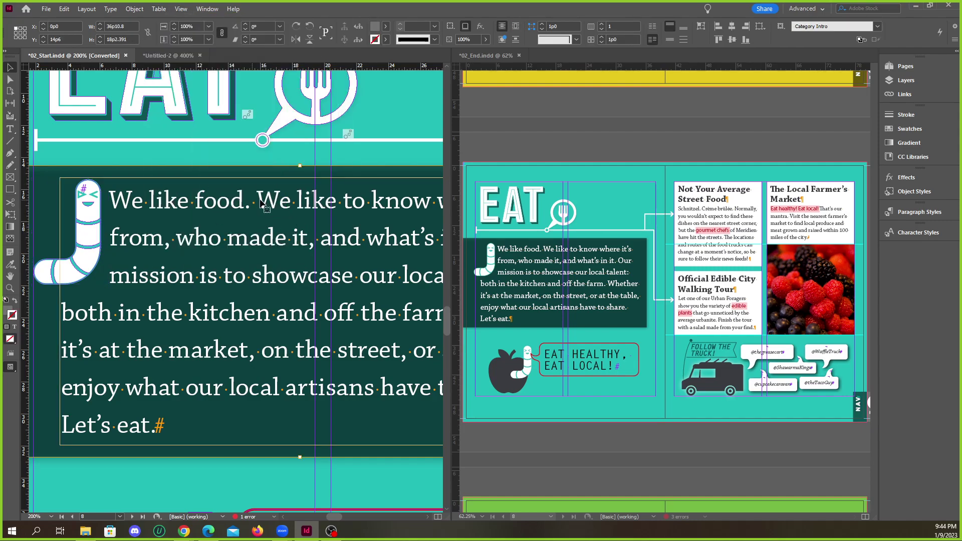
Inspect the text wrap settings of the worm graphic in the EAT intro text, and close the wrap options unchanged.
left_click(90, 223)
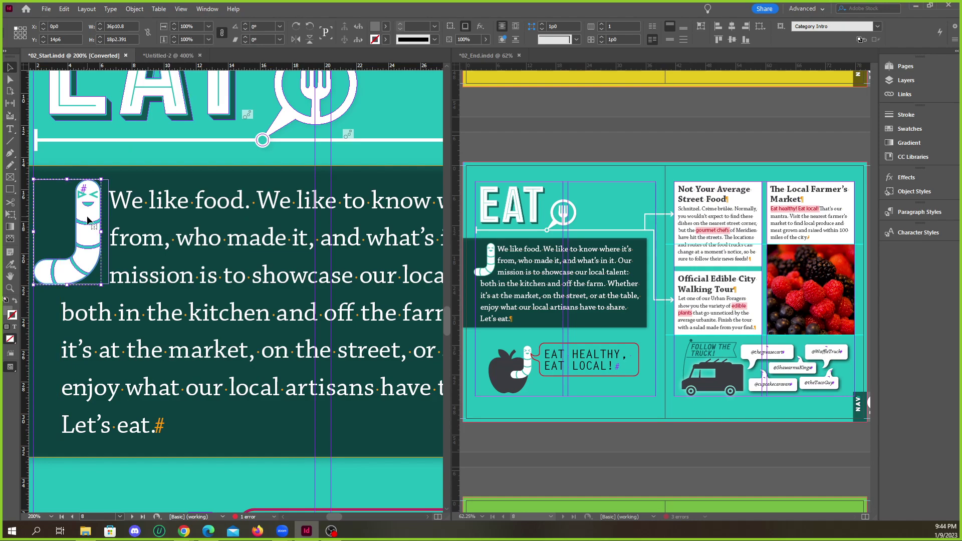
left_click(159, 8)
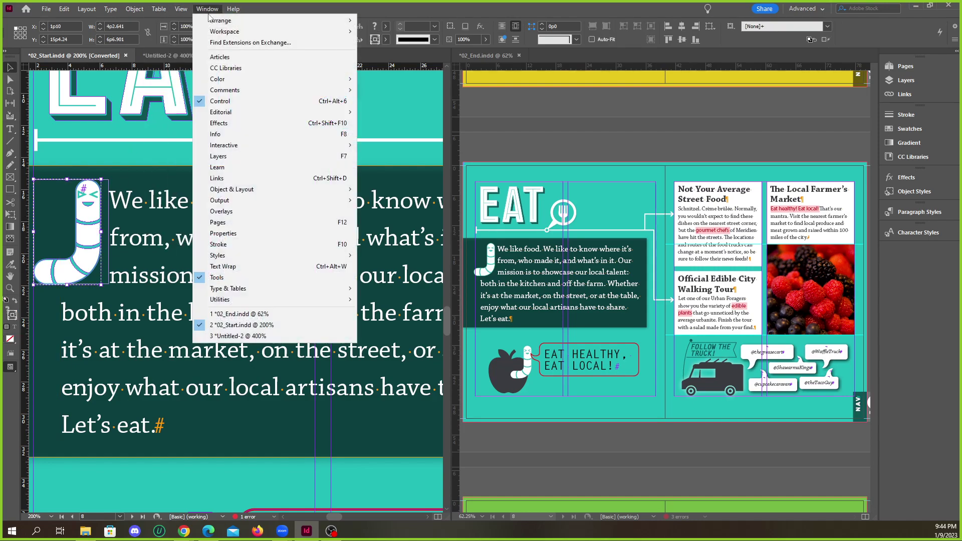
left_click(235, 266)
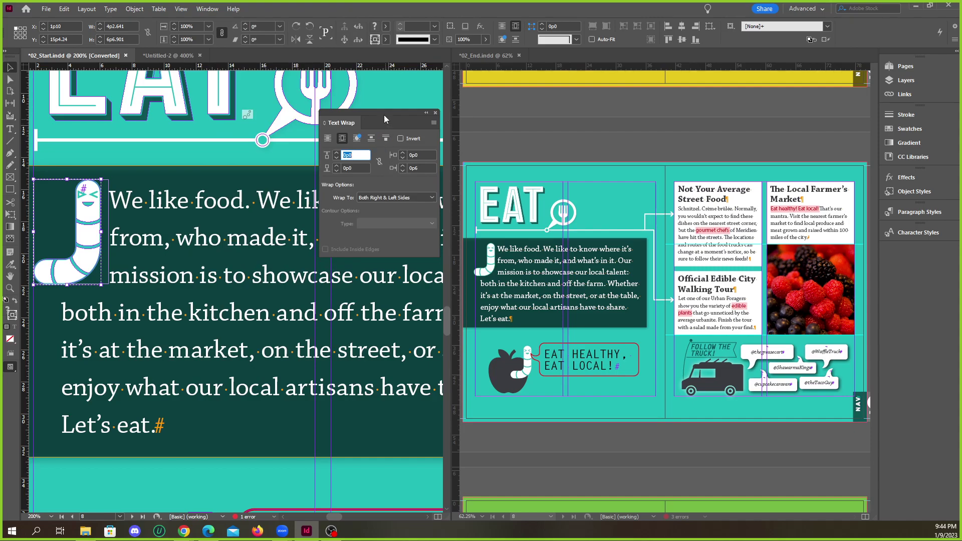
left_click_drag(379, 113, 356, 117)
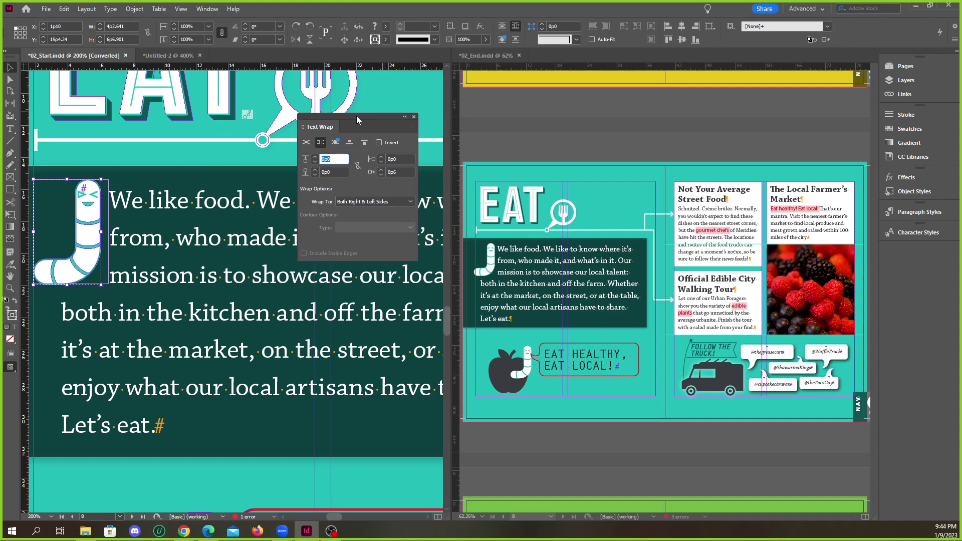
left_click(413, 117)
left_click(141, 220)
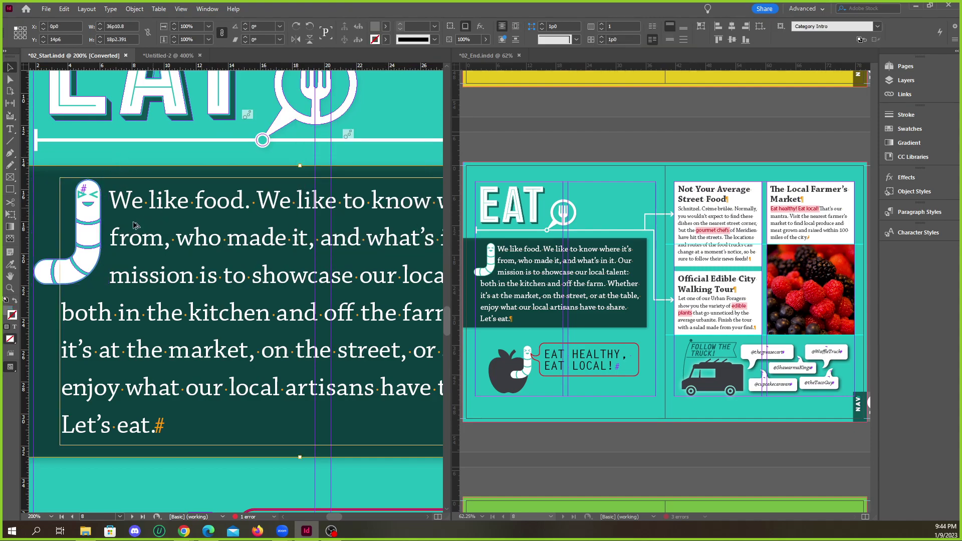
Look over the EAT spread in 02_Start.indd, from the intro text and apple artwork to the stories and food truck speech bubbles.
key("ctrl+minus")
key("ctrl+minus")
key("ctrl+minus")
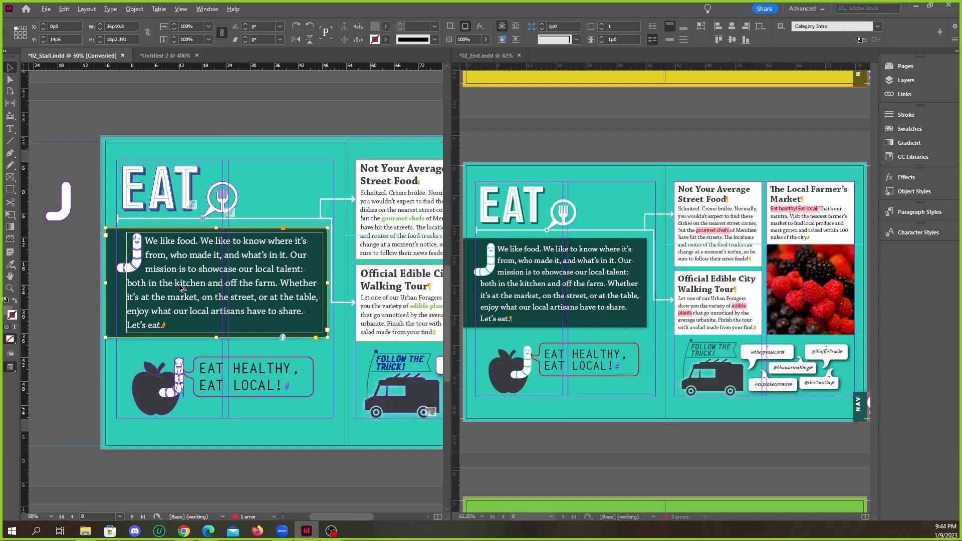
key("ctrl+minus")
key("ctrl+equal")
scroll(255, 309, "down", 3)
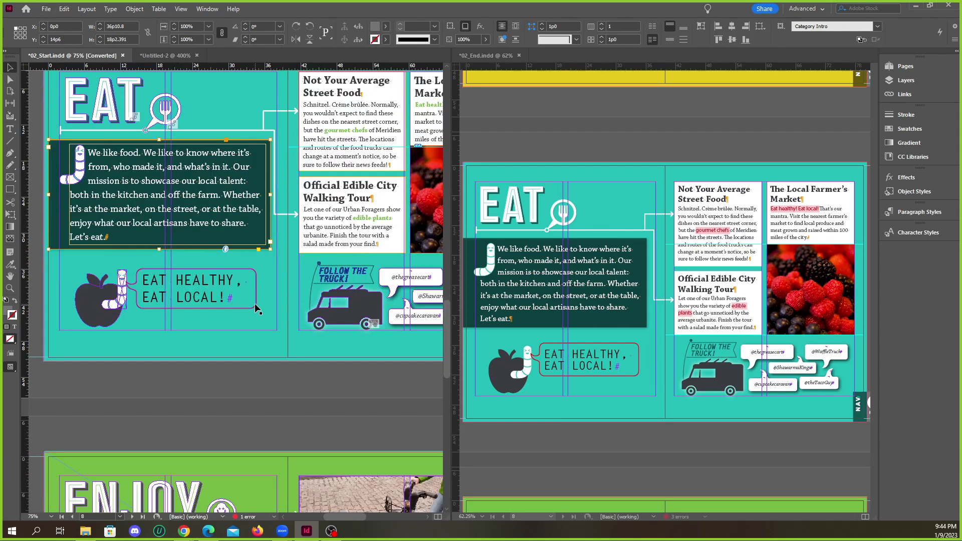
scroll(125, 291, "up", 2)
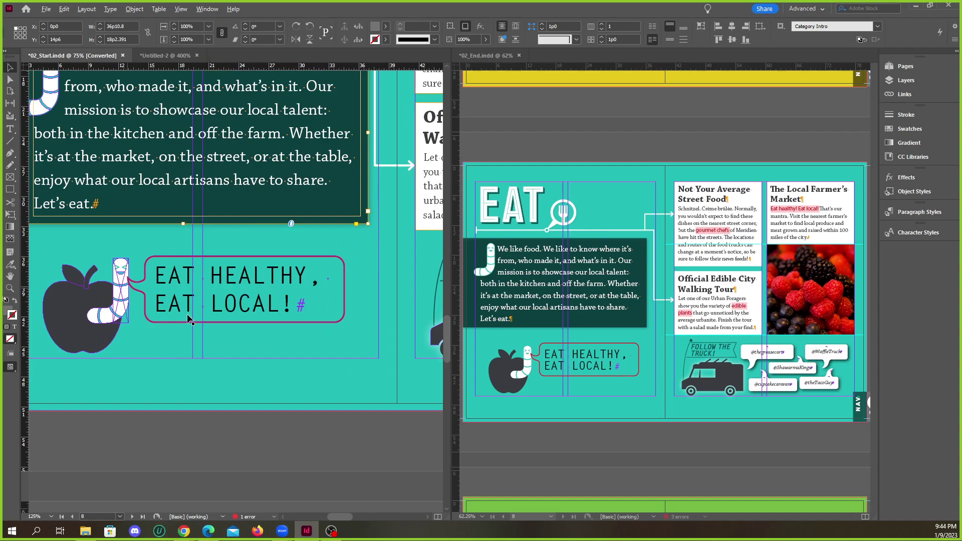
scroll(163, 313, "down", 4)
scroll(243, 310, "up", 3)
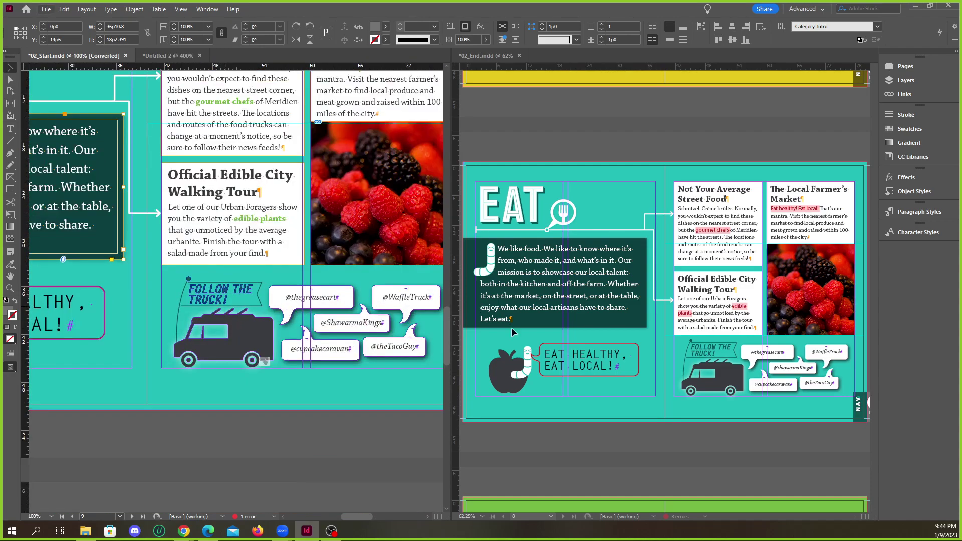
scroll(323, 358, "down", 1)
Look through the LIVE, EAT, ENJOY and map spreads in 02_End.indd and the ENJOY spread in 02_Start.indd.
left_click(553, 165)
scroll(540, 313, "down", 2)
scroll(540, 313, "up", 1)
scroll(530, 323, "down", 2)
scroll(530, 324, "up", 2)
scroll(540, 335, "down", 3)
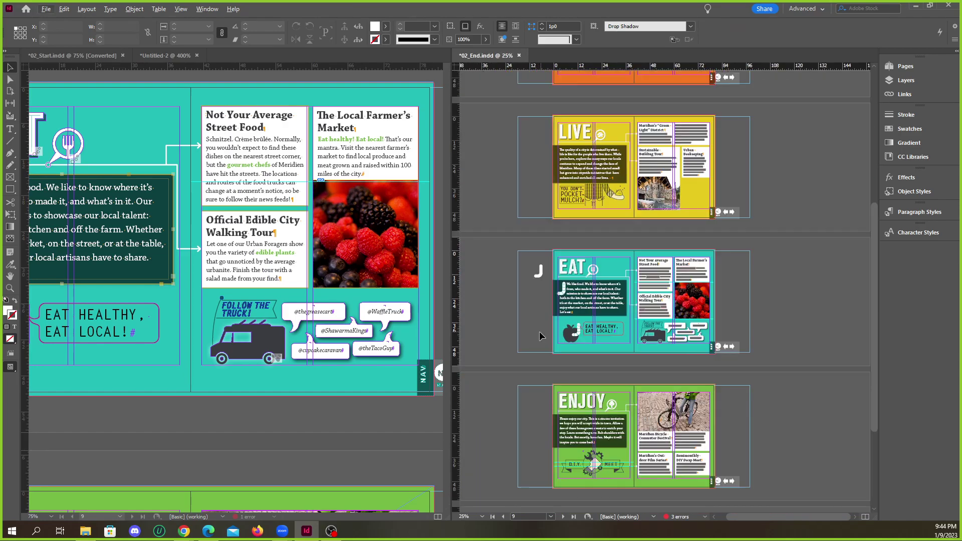
scroll(558, 356, "down", 2)
scroll(288, 371, "down", 5)
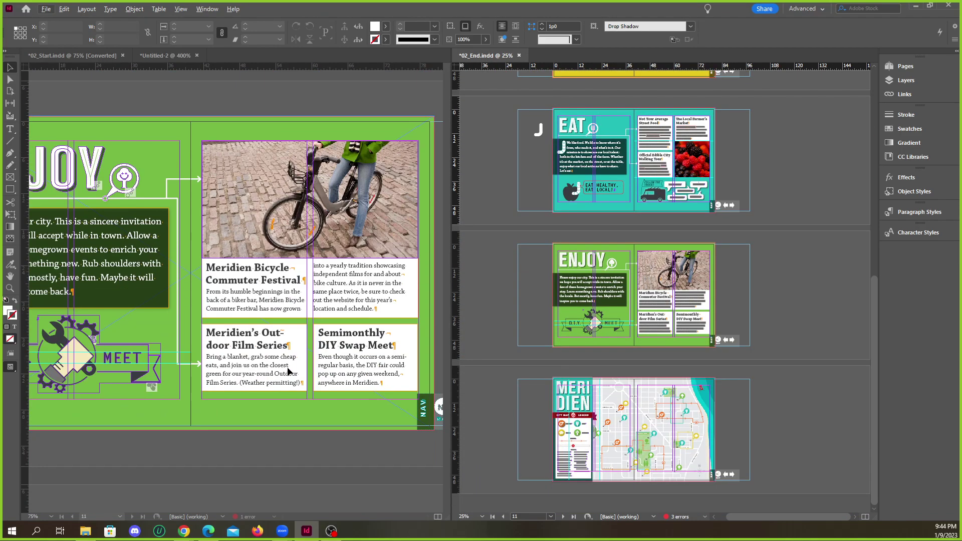
scroll(291, 371, "down", 5)
scroll(320, 370, "up", 6)
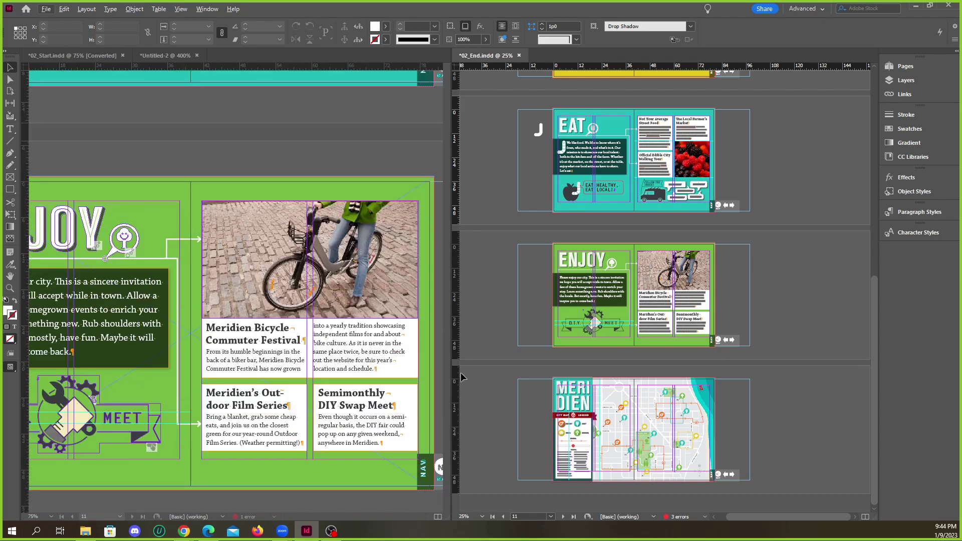
Return to the EAT spread in both 02_Start.indd and 02_End.indd and compare the two versions side by side.
left_click(455, 227)
scroll(301, 314, "up", 5)
scroll(186, 296, "down", 2)
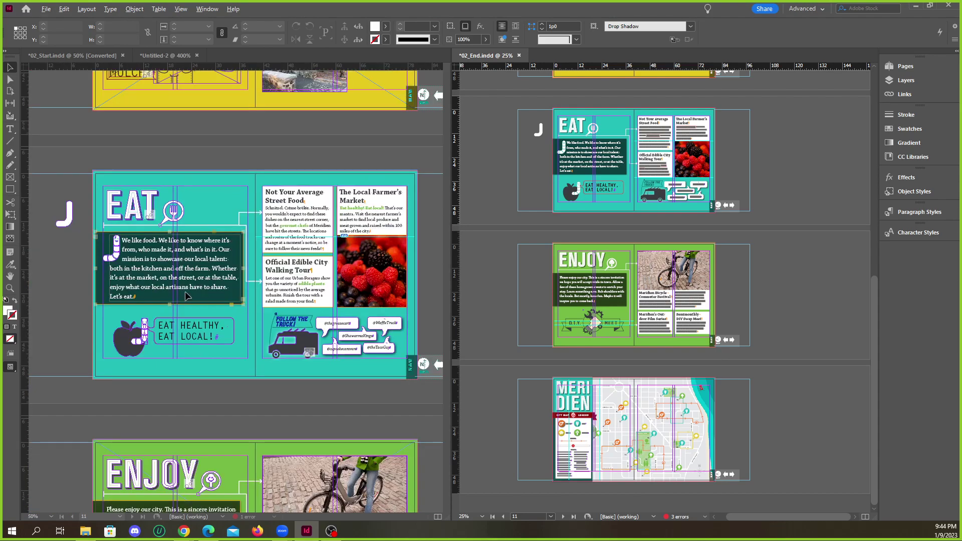
scroll(187, 295, "up", 2)
scroll(186, 295, "up", 1)
scroll(624, 219, "up", 3)
scroll(616, 230, "up", 4)
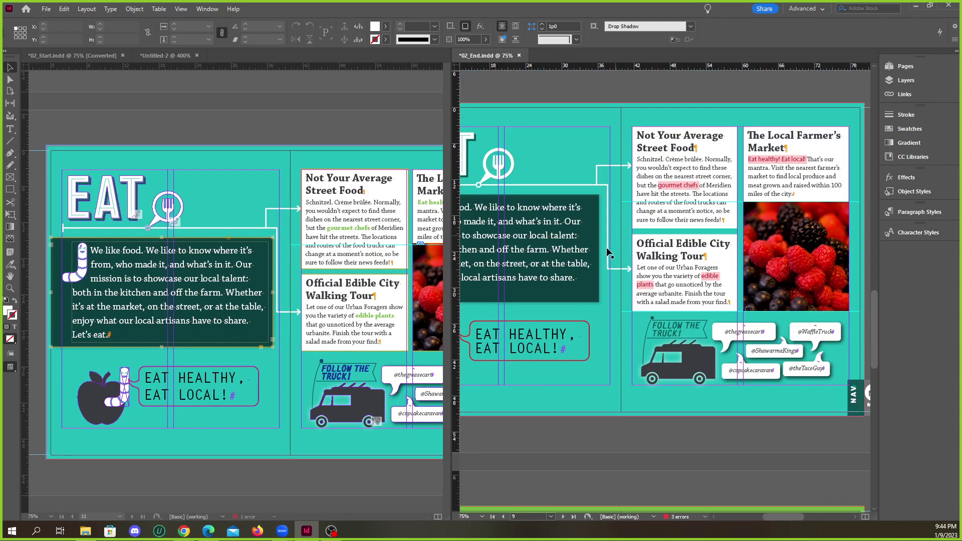
scroll(283, 365, "up", 1)
scroll(289, 360, "down", 3)
scroll(289, 360, "up", 2)
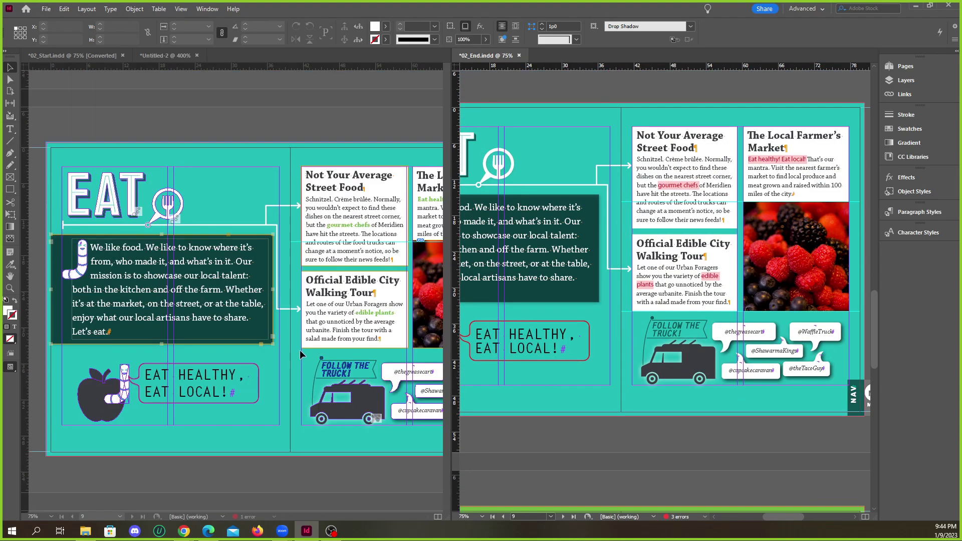
scroll(612, 340, "down", 3)
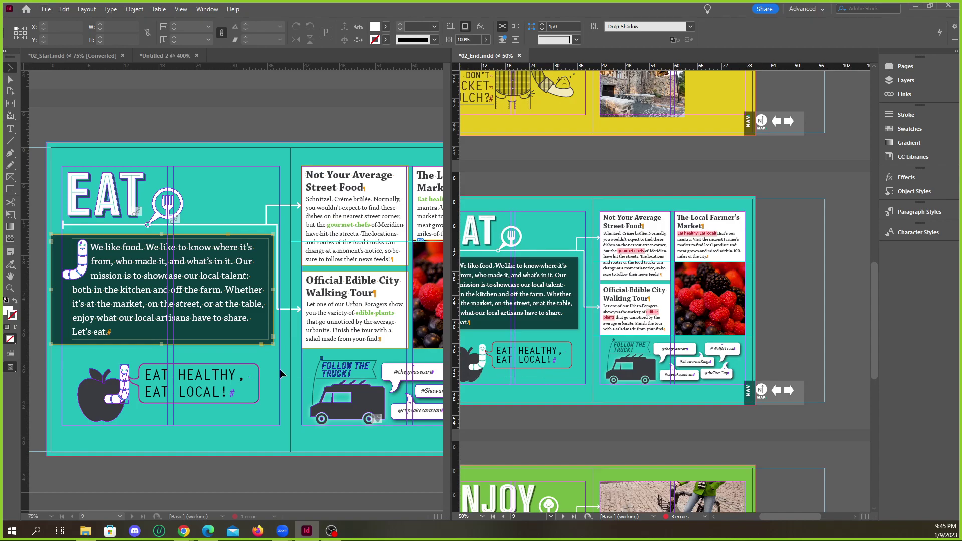
scroll(280, 369, "up", 1)
scroll(278, 365, "down", 2)
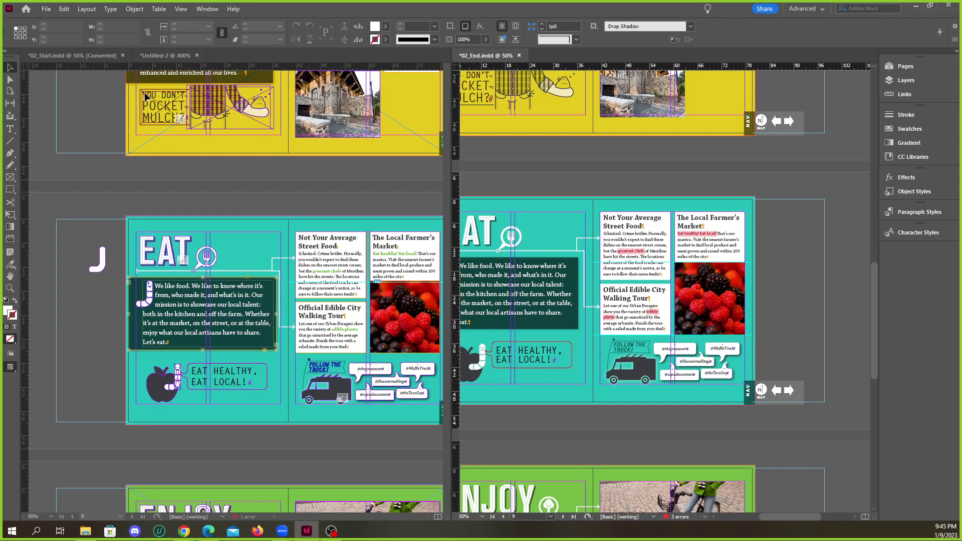
Quit InDesign, discarding the changes to 02_End.indd, 02_Start.indd and Untitled-2.
left_click(949, 7)
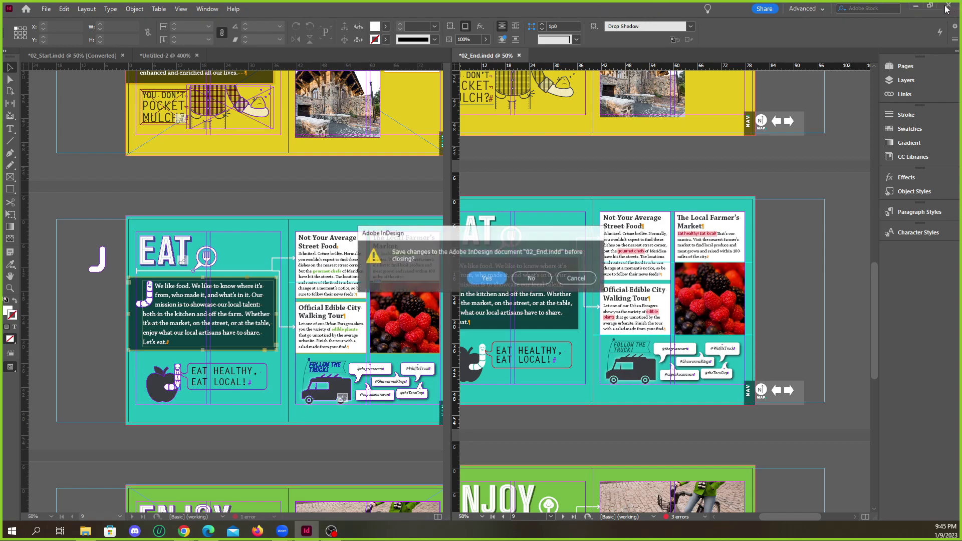
left_click(536, 284)
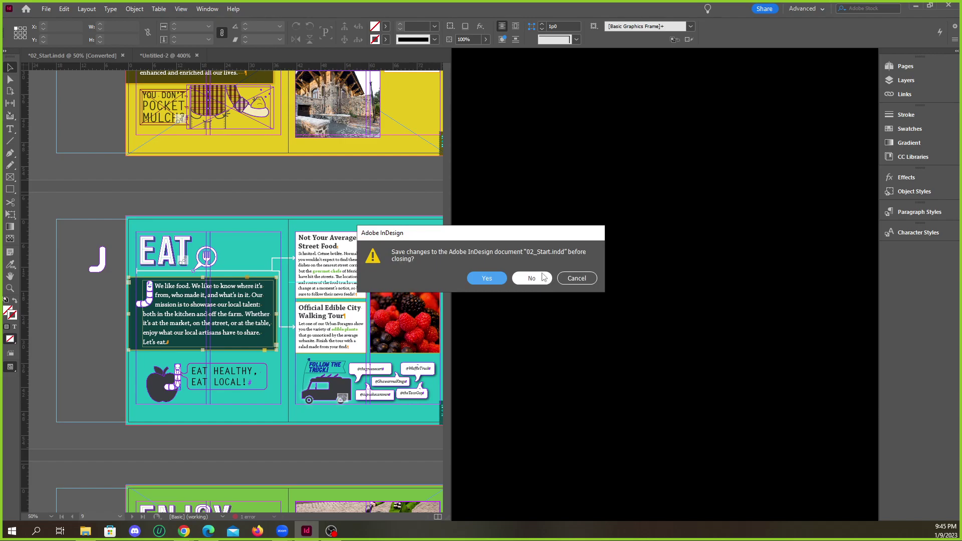
left_click(542, 274)
left_click(532, 279)
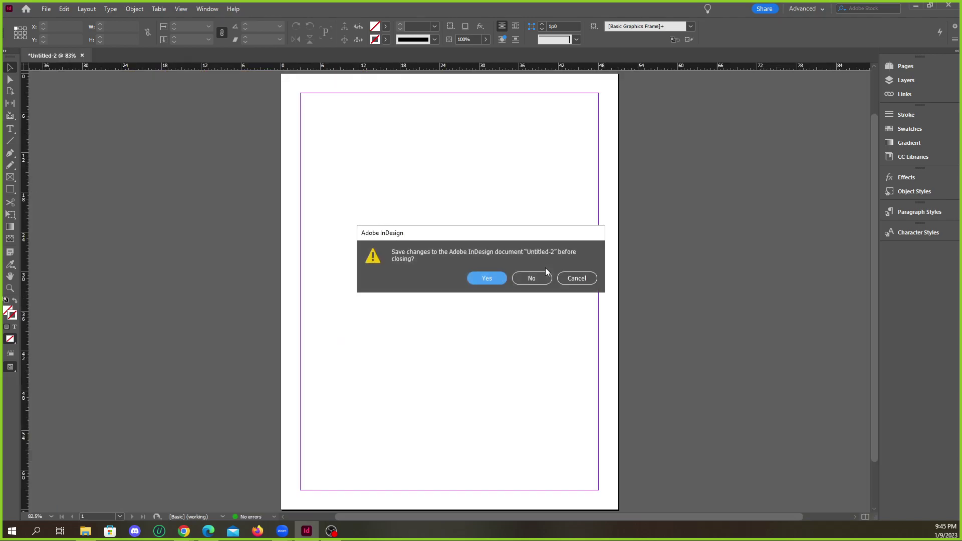
left_click(530, 278)
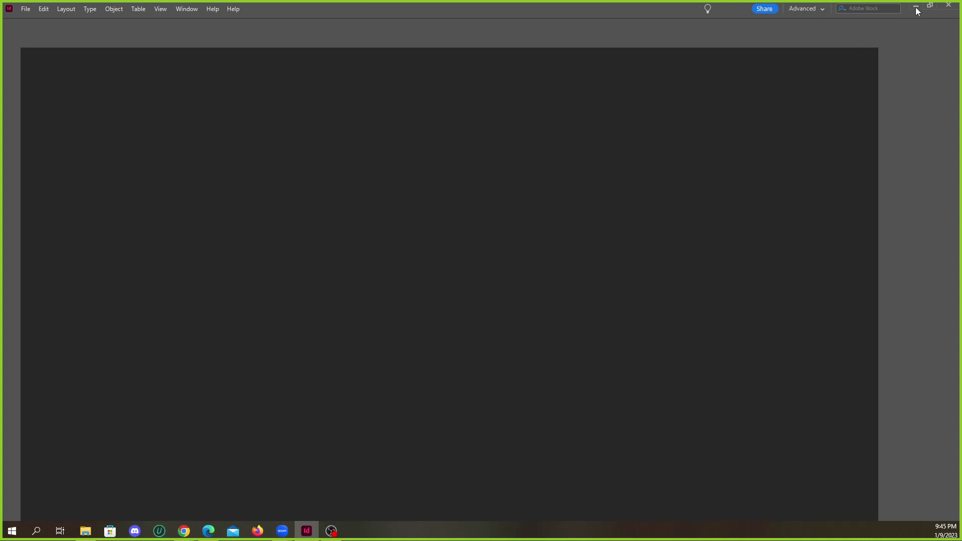
key("ctrl+q")
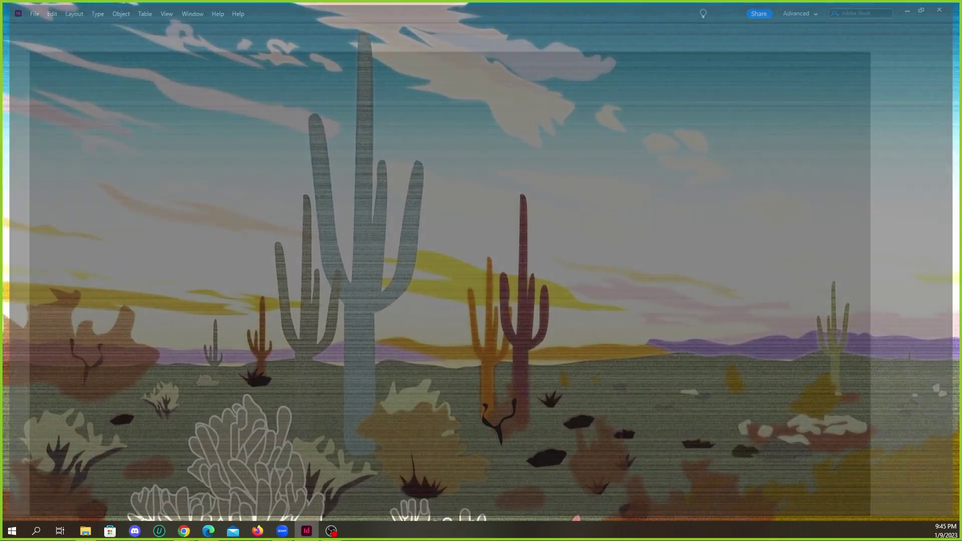